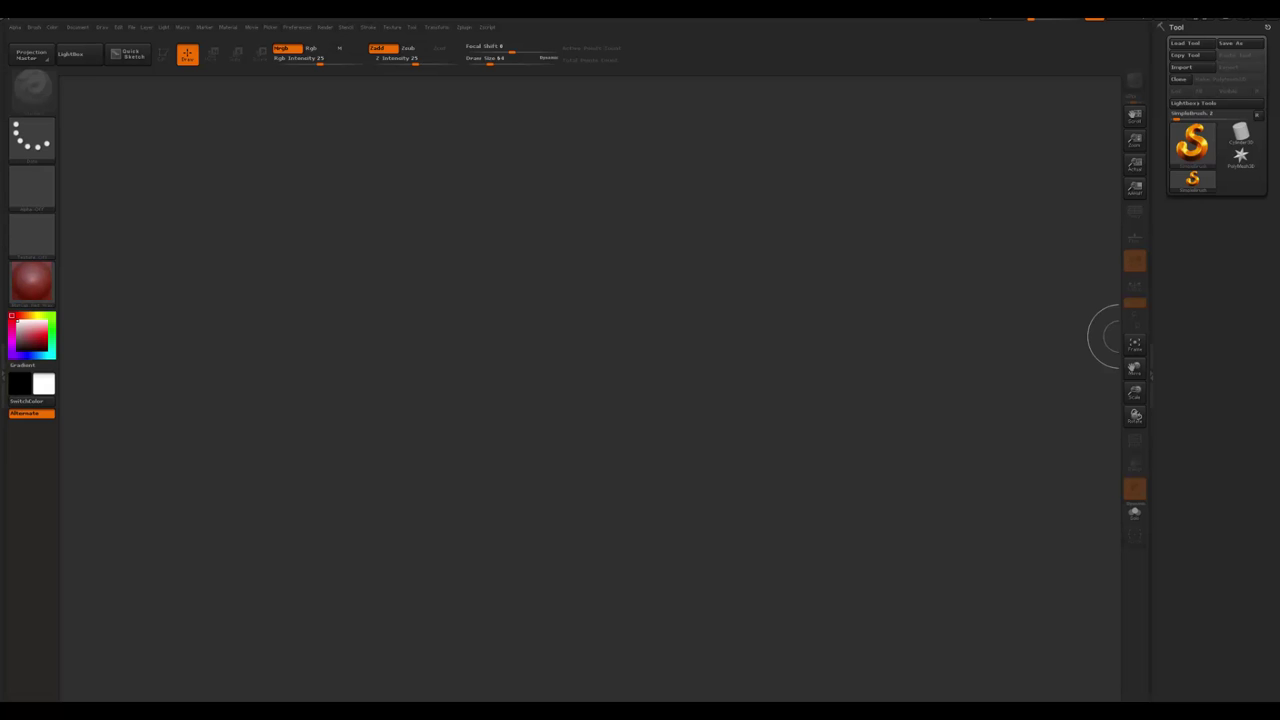
- Bring up the face reference photos in the browser and enlarge its window
left_click(1270, 200)
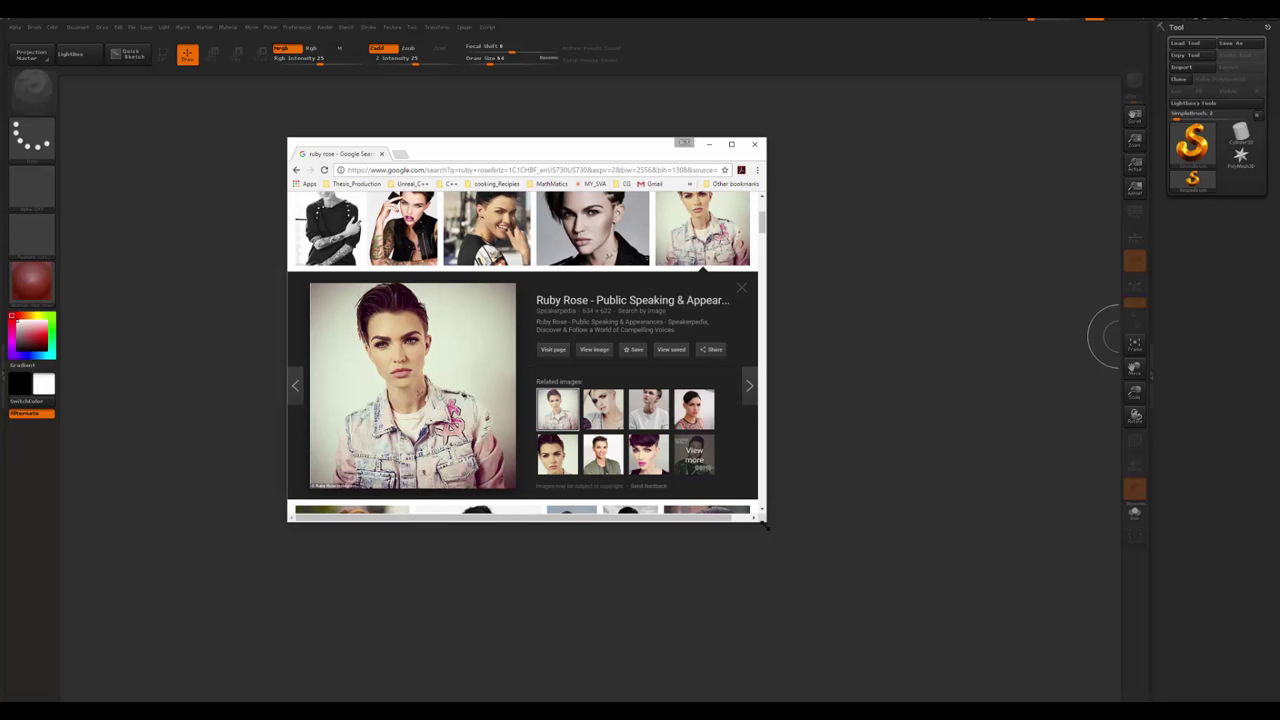
left_click_drag(763, 521, 971, 651)
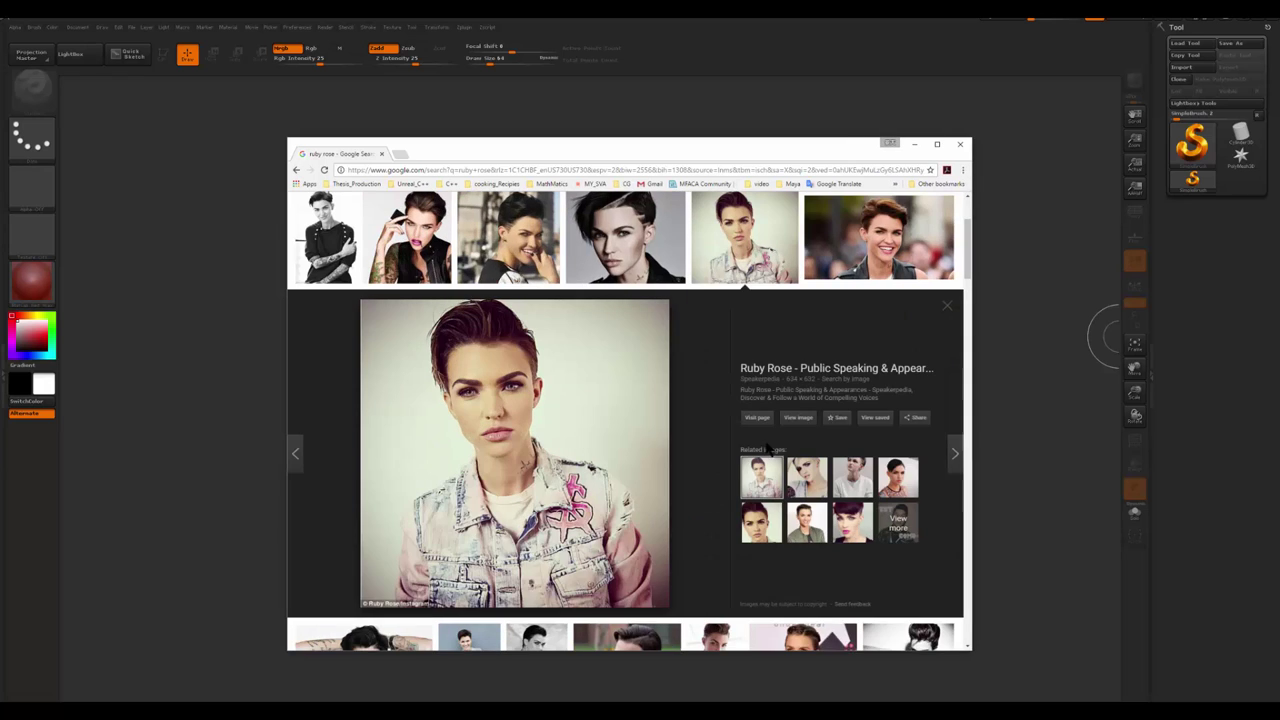
scroll(711, 404, "up", 3)
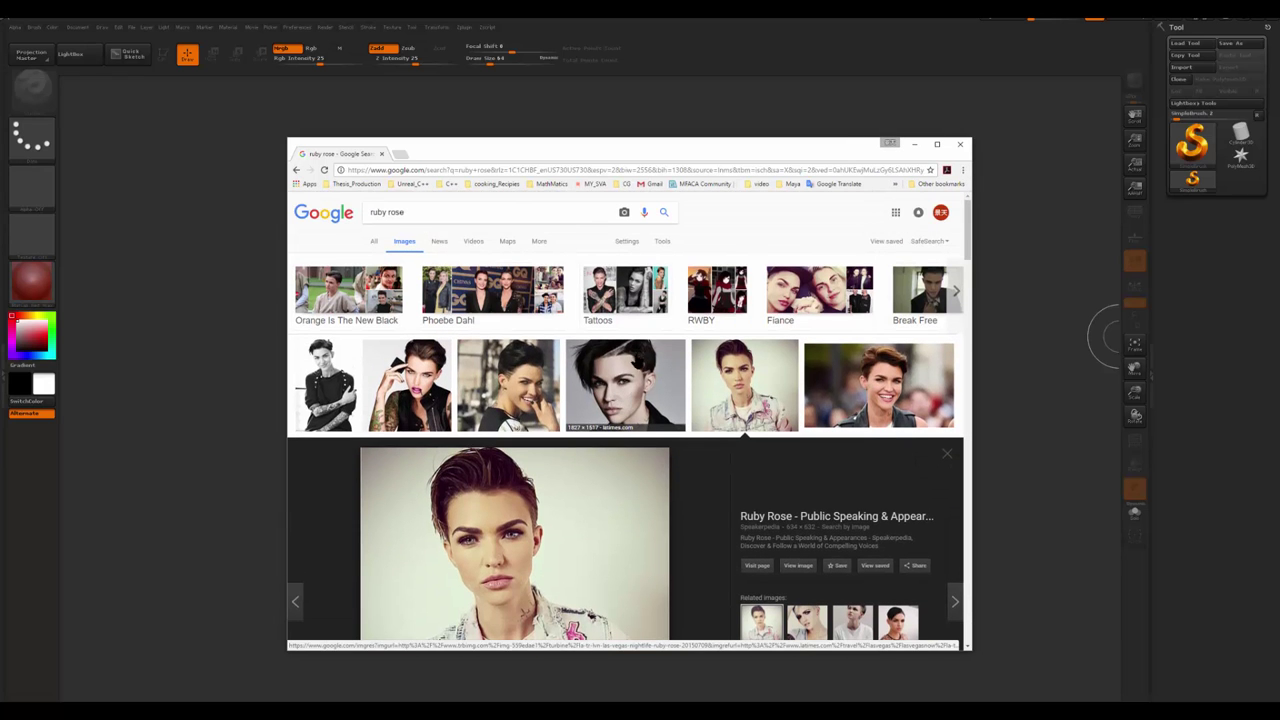
scroll(715, 500, "down", 3)
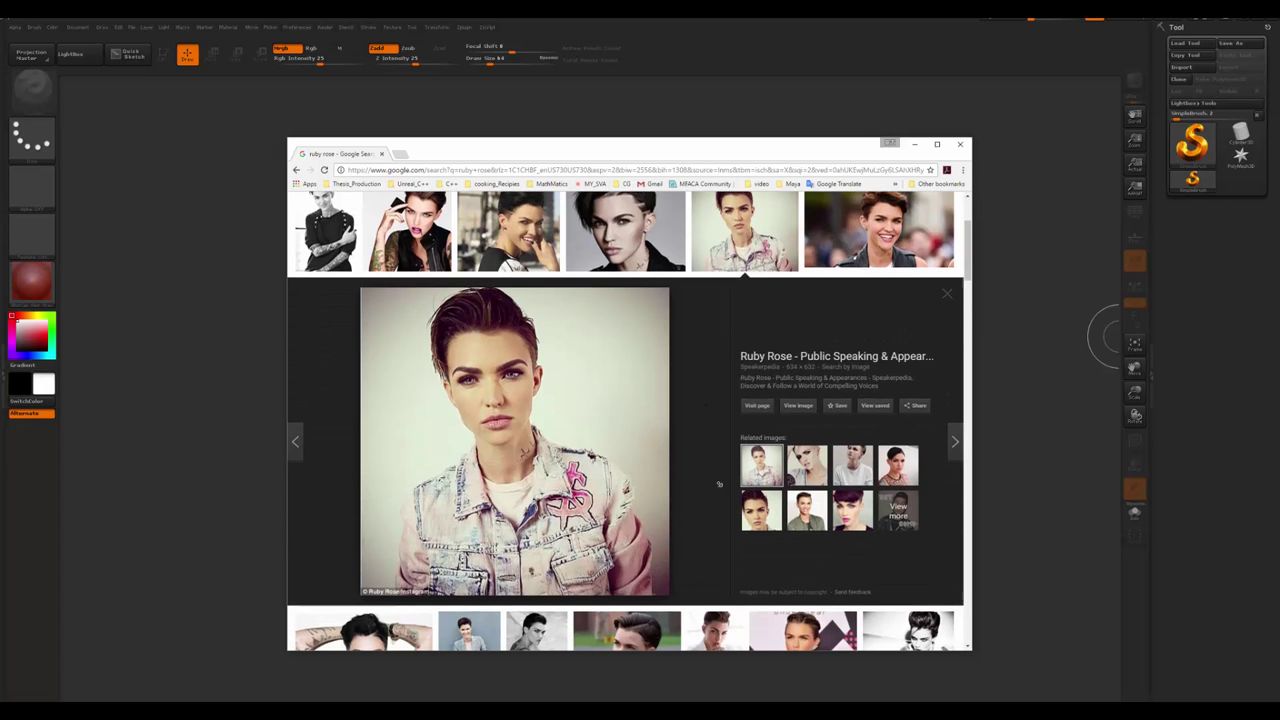
scroll(718, 484, "down", 10)
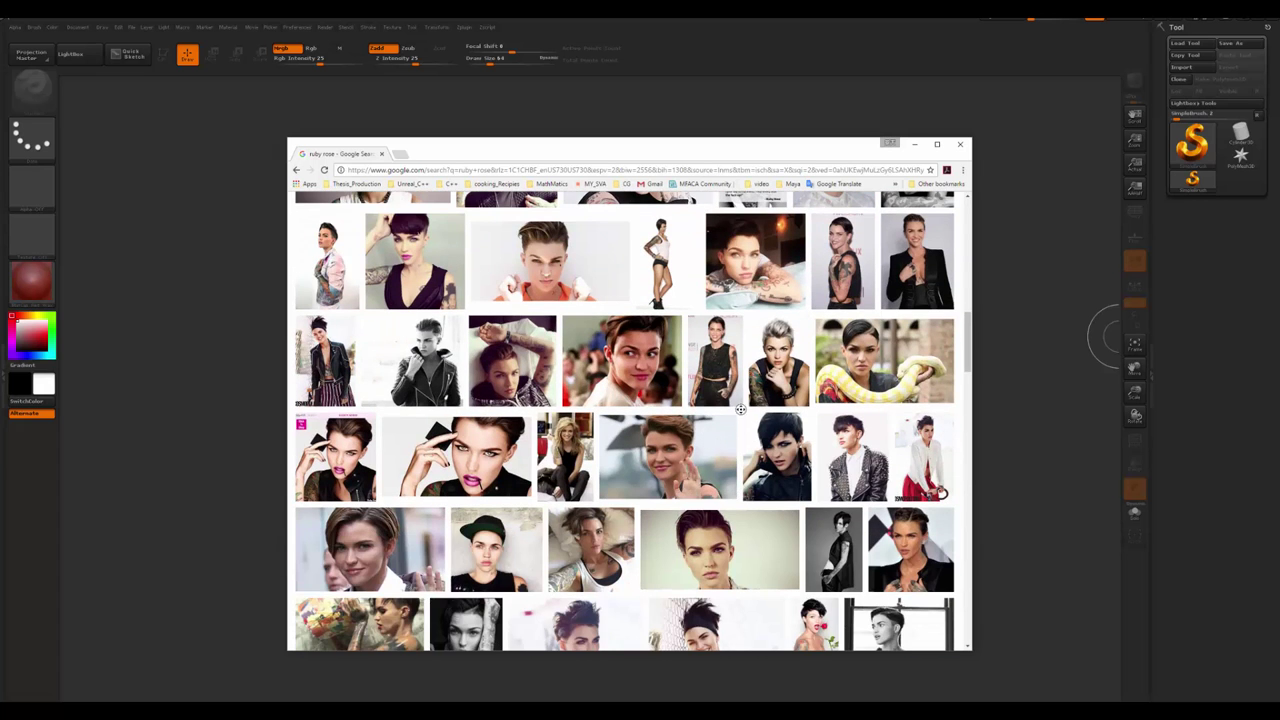
scroll(740, 409, "up", 12)
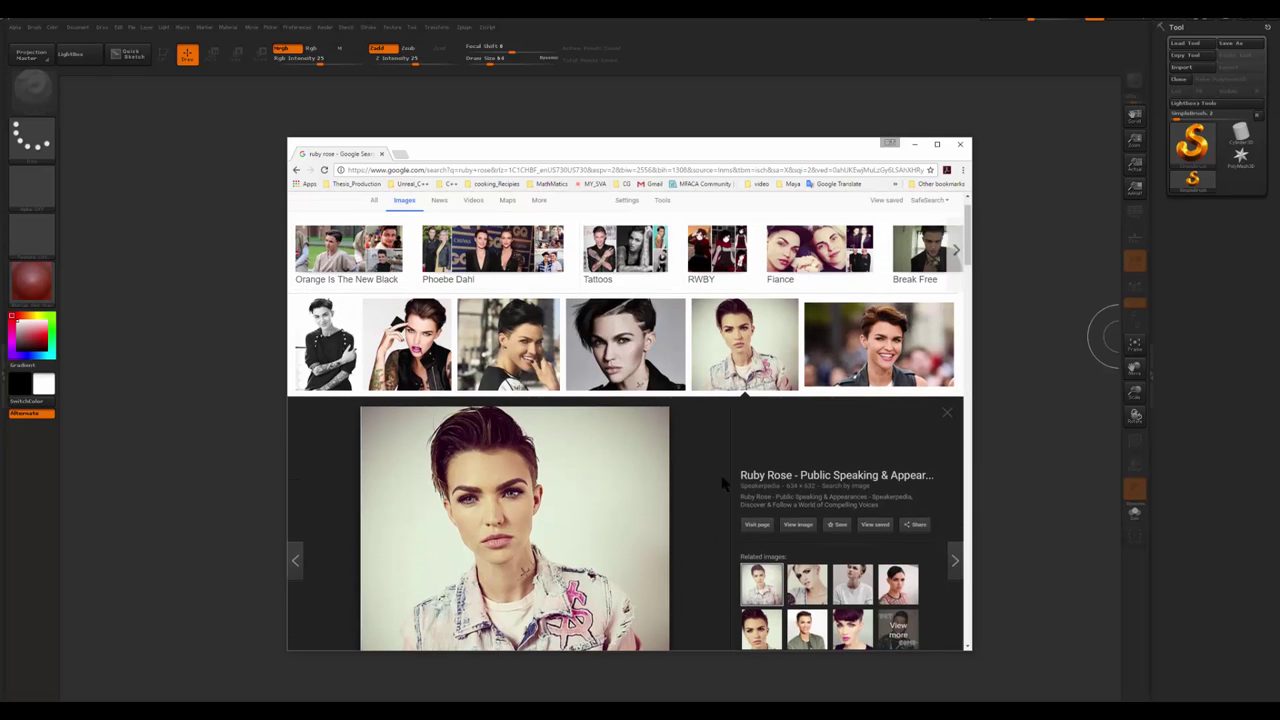
scroll(725, 484, "down", 2)
left_click_drag(744, 157, 732, 91)
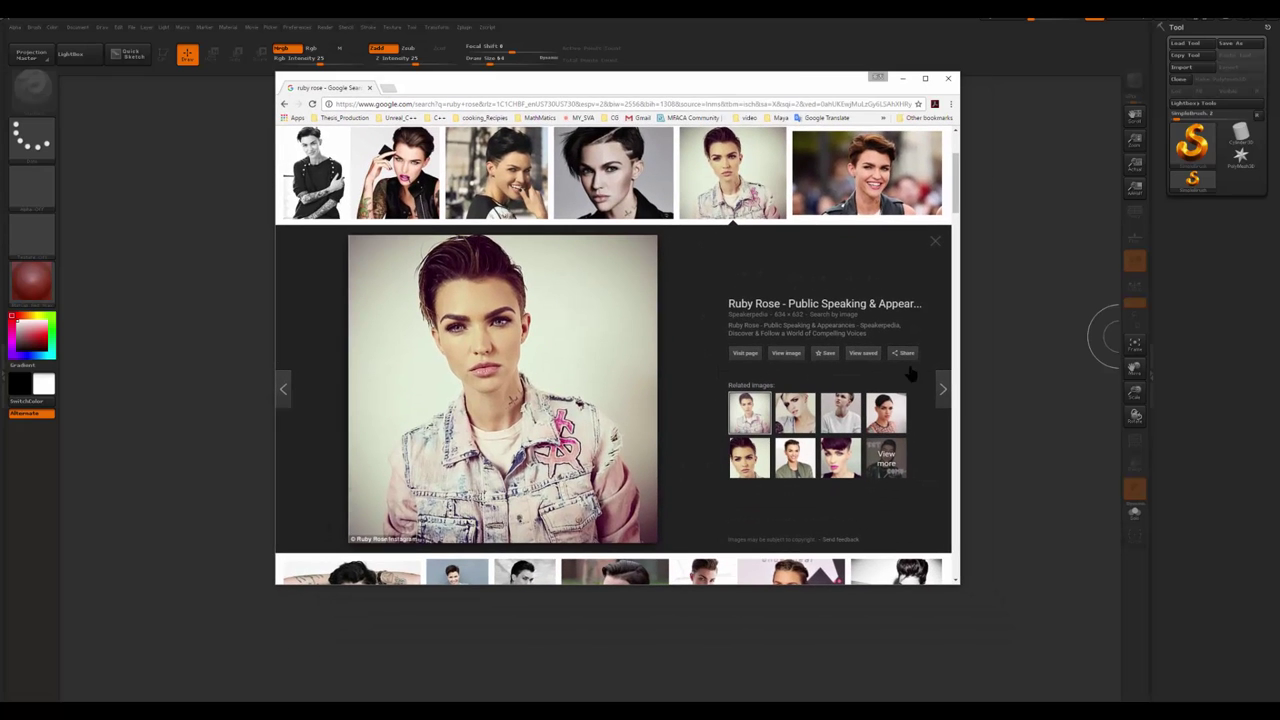
left_click_drag(960, 588, 981, 594)
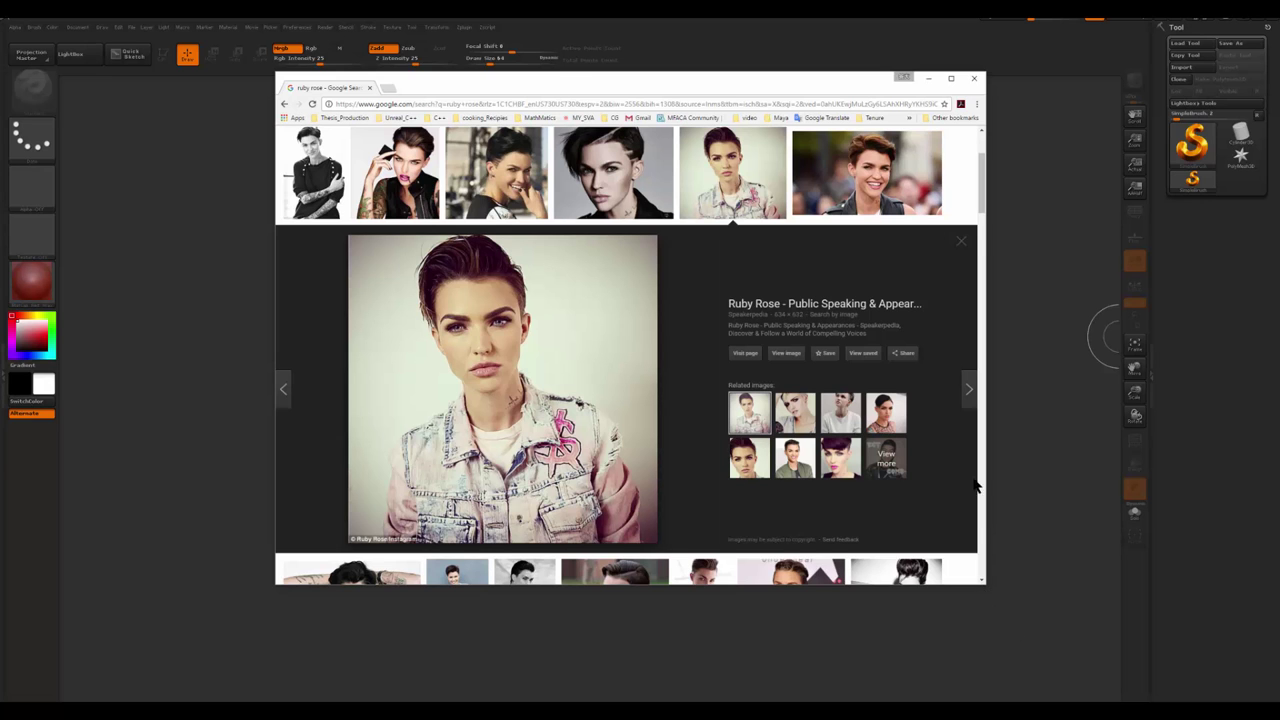
mouse_move(980, 190)
left_mouse_down()
mouse_move(982, 168)
mouse_move(975, 368)
mouse_move(975, 182)
left_mouse_up()
- Scroll through the reference photos and move the browser window lower and right
scroll(568, 358, "down", 2)
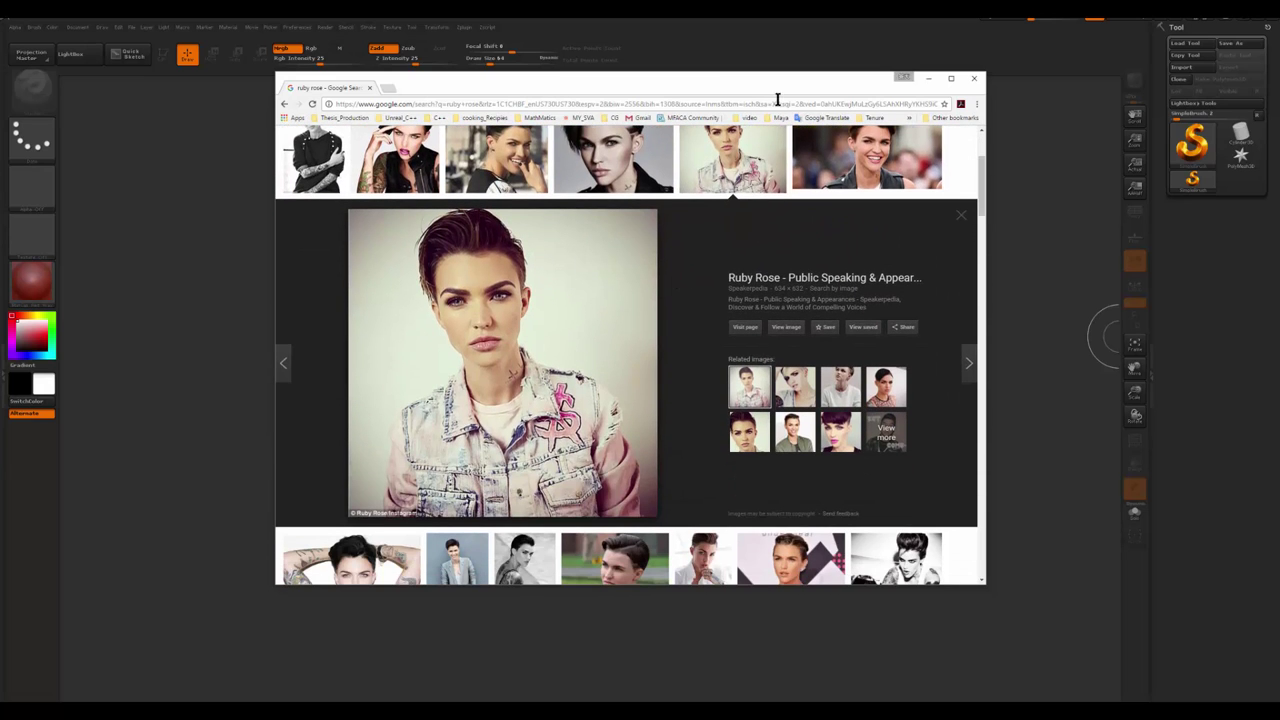
left_click_drag(777, 95, 865, 120)
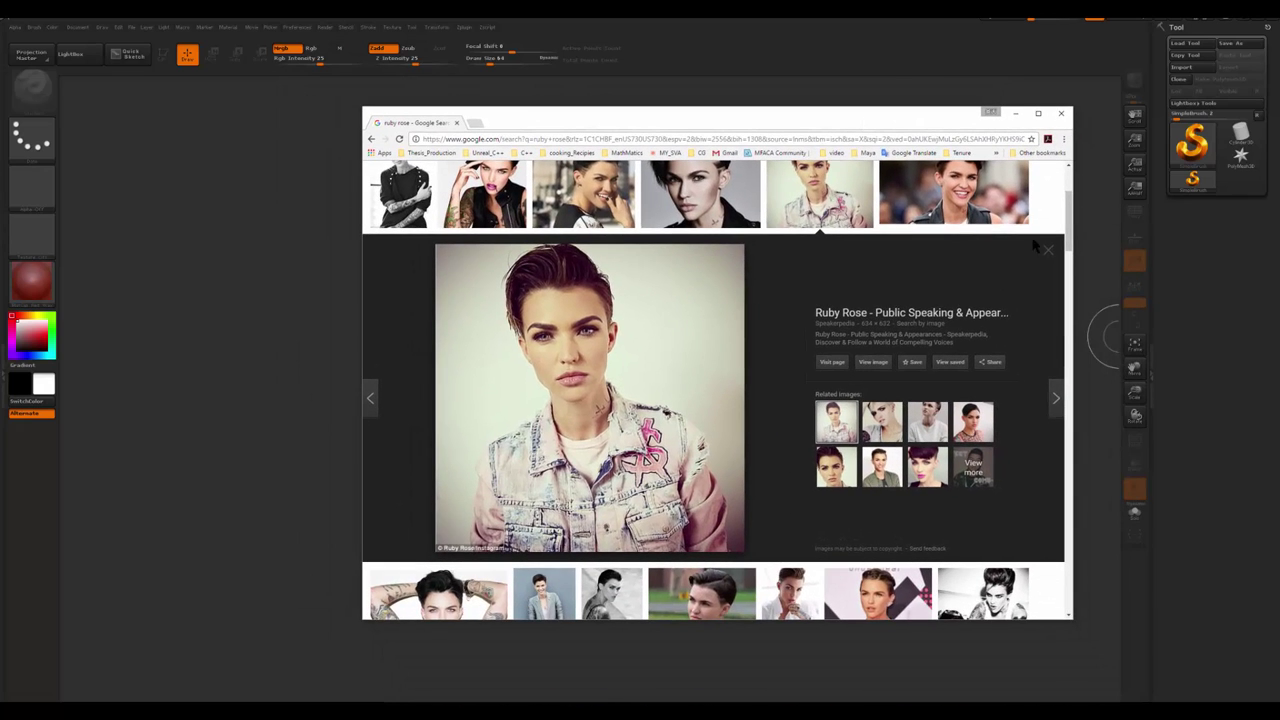
scroll(1066, 230, "up", 3)
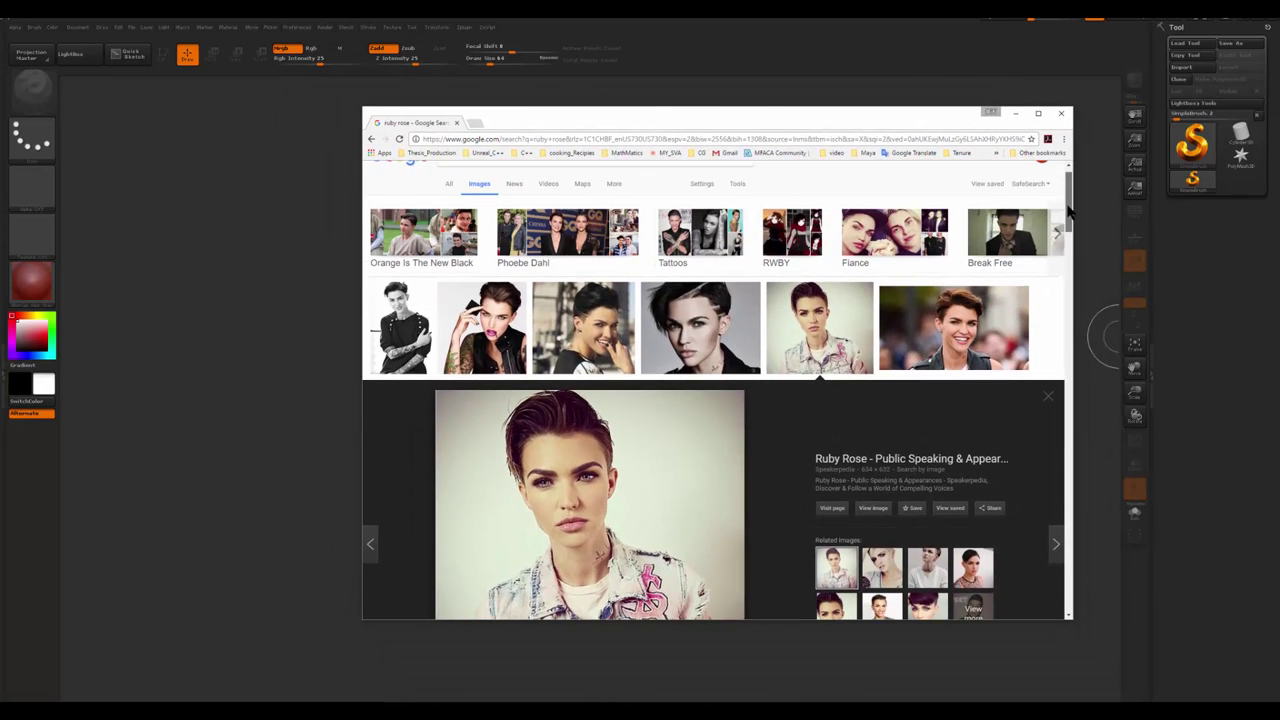
scroll(1068, 228, "down", 1)
scroll(1068, 228, "down", 3)
scroll(1070, 234, "up", 1)
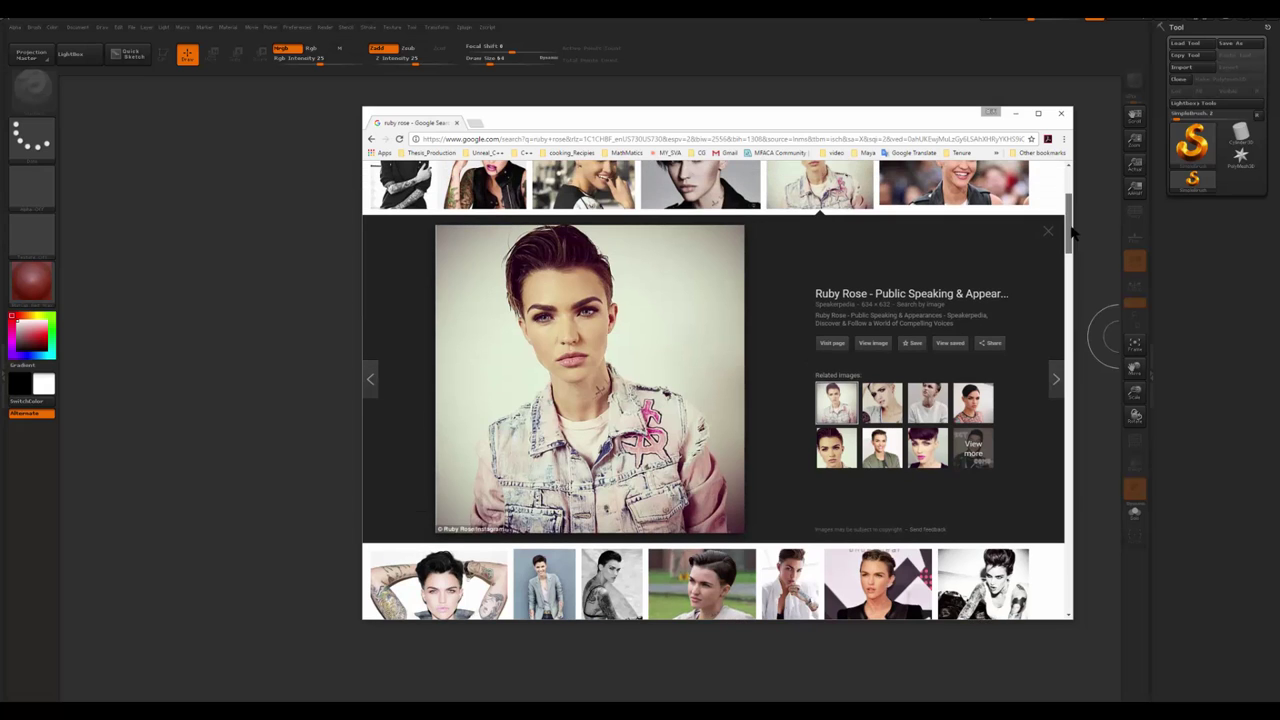
left_click_drag(841, 117, 757, 124)
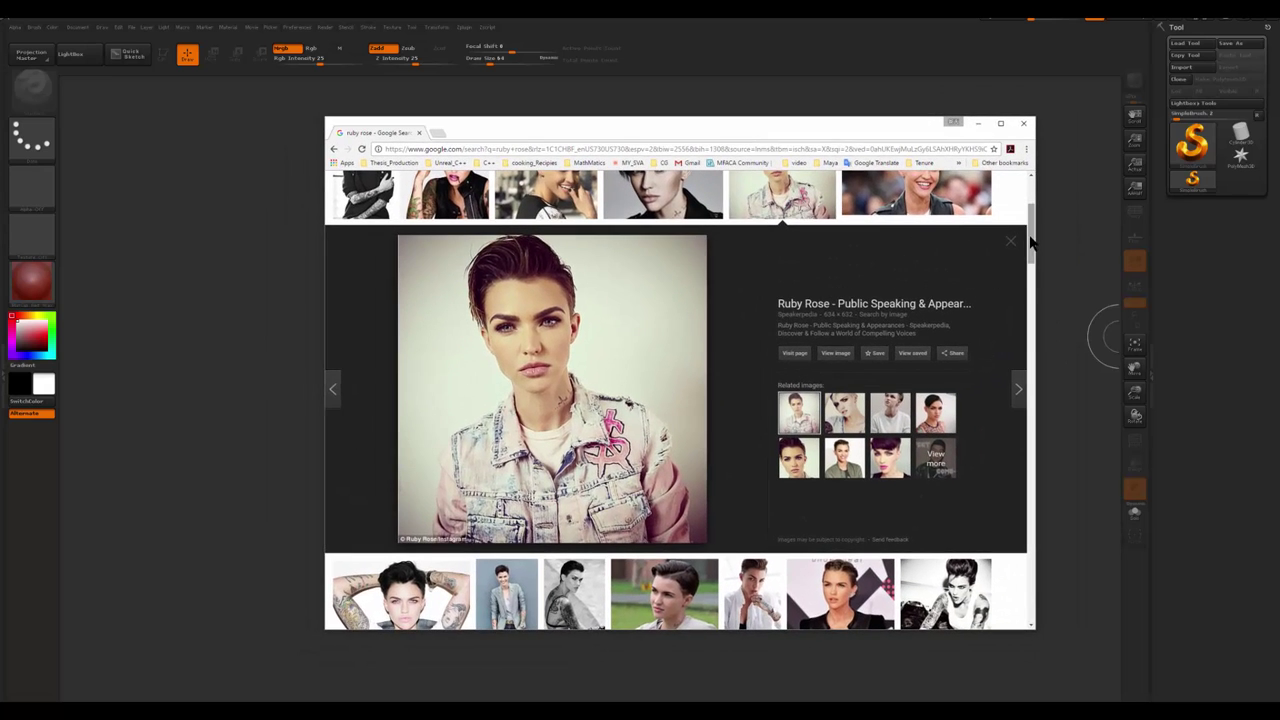
scroll(1031, 241, "up", 1)
scroll(1031, 241, "down", 1)
scroll(925, 195, "up", 1)
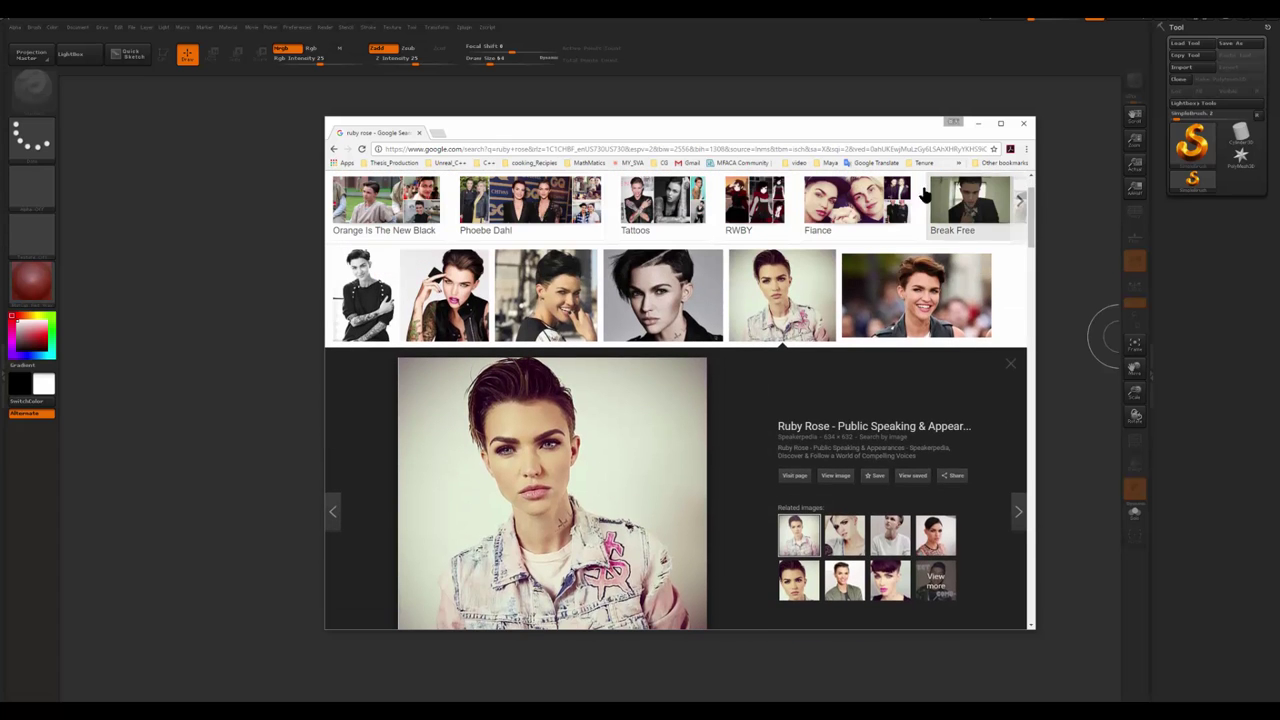
- Shift the reference browser further left, then return to the ZBrush canvas
left_click_drag(860, 129, 880, 119)
scroll(1055, 232, "down", 1)
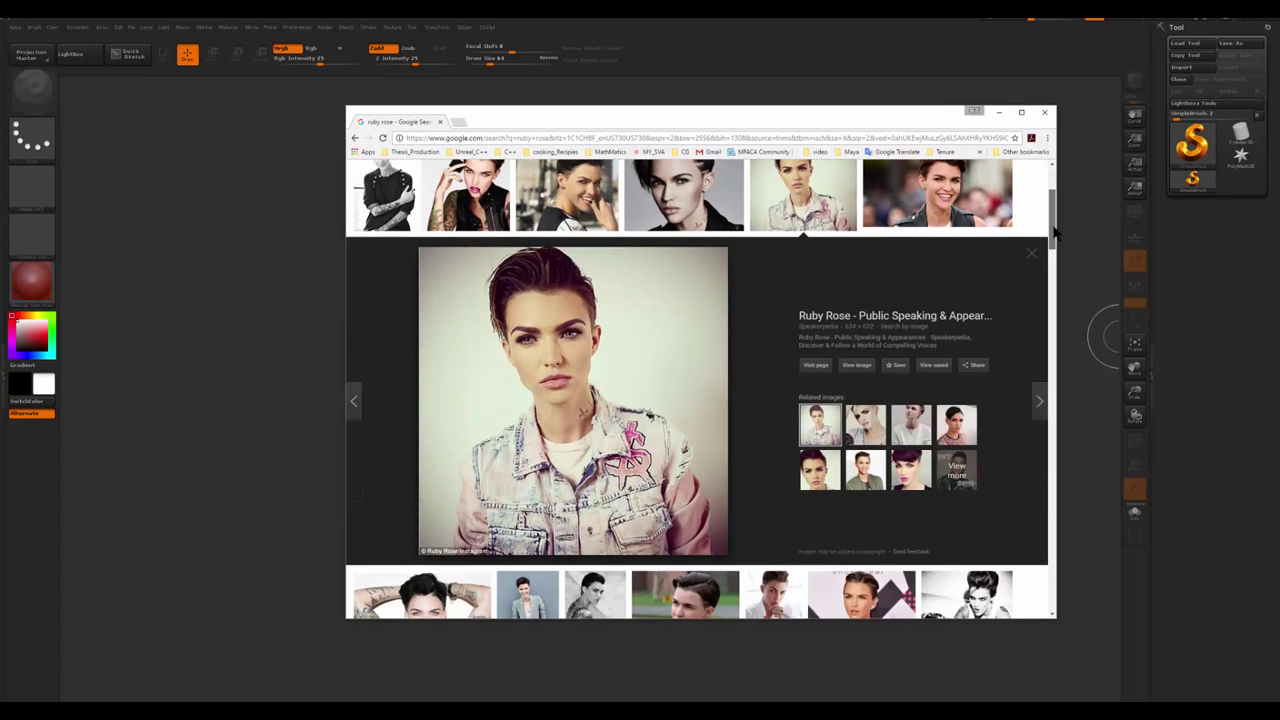
scroll(1052, 232, "down", 1)
scroll(808, 206, "up", 1)
left_click_drag(766, 127, 780, 120)
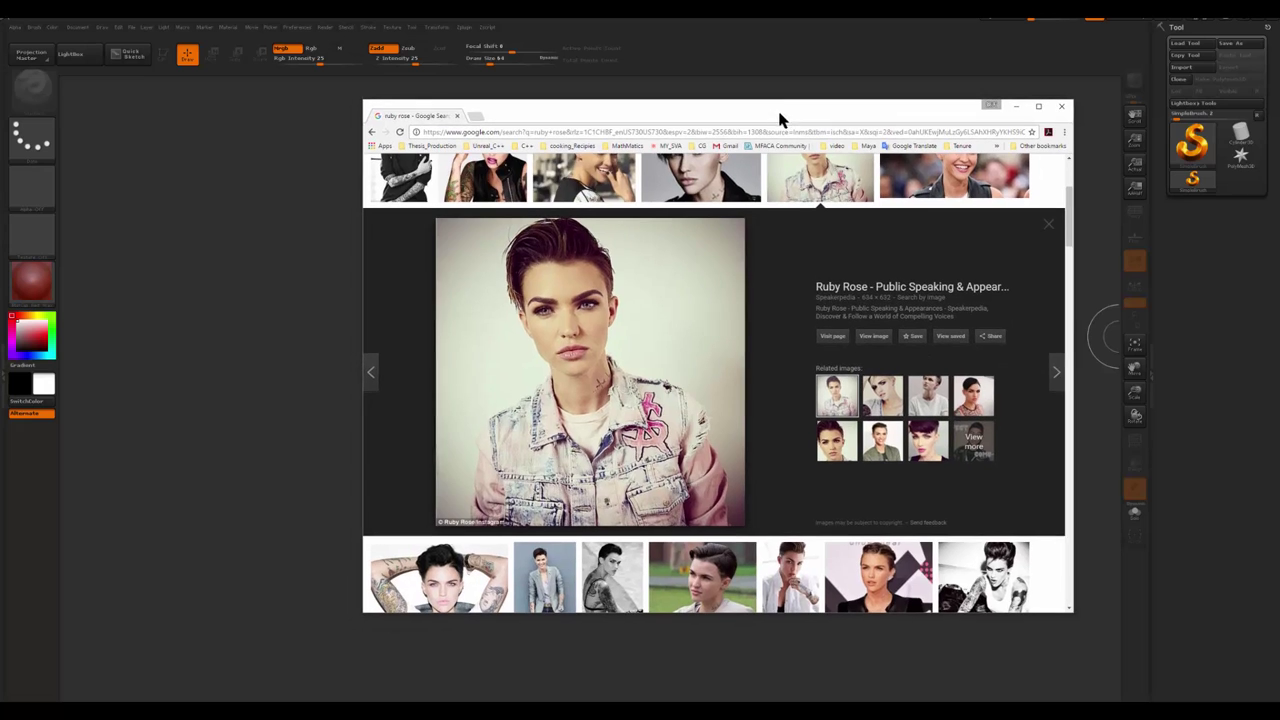
left_click_drag(677, 123, 508, 130)
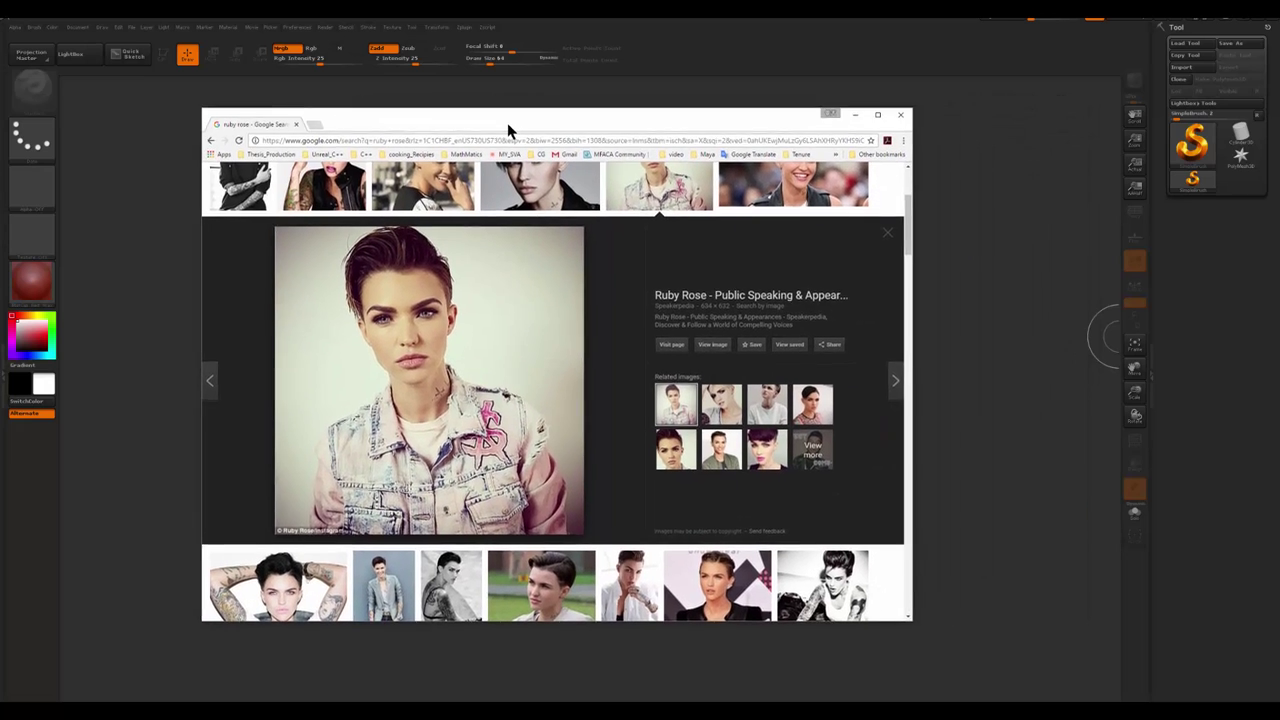
key("alt+Tab")
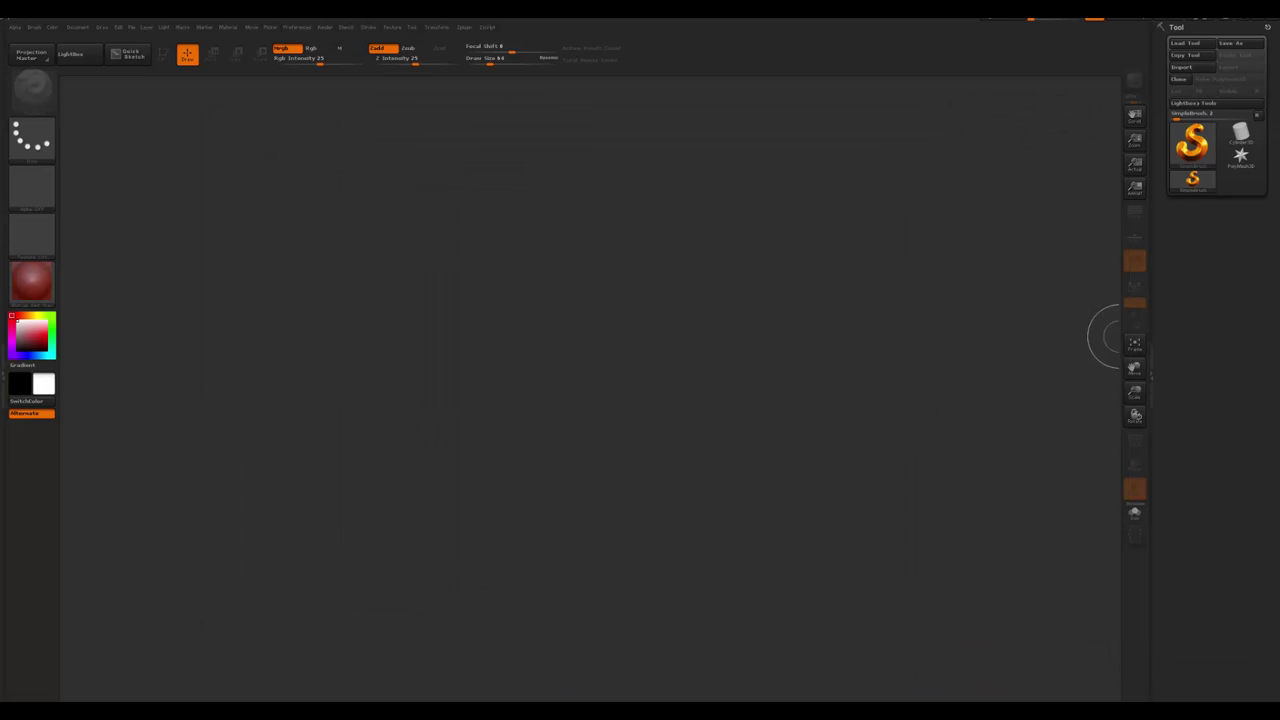
- Draw a Sphere3D on the canvas, enter Edit mode and frame it
left_click(1239, 136)
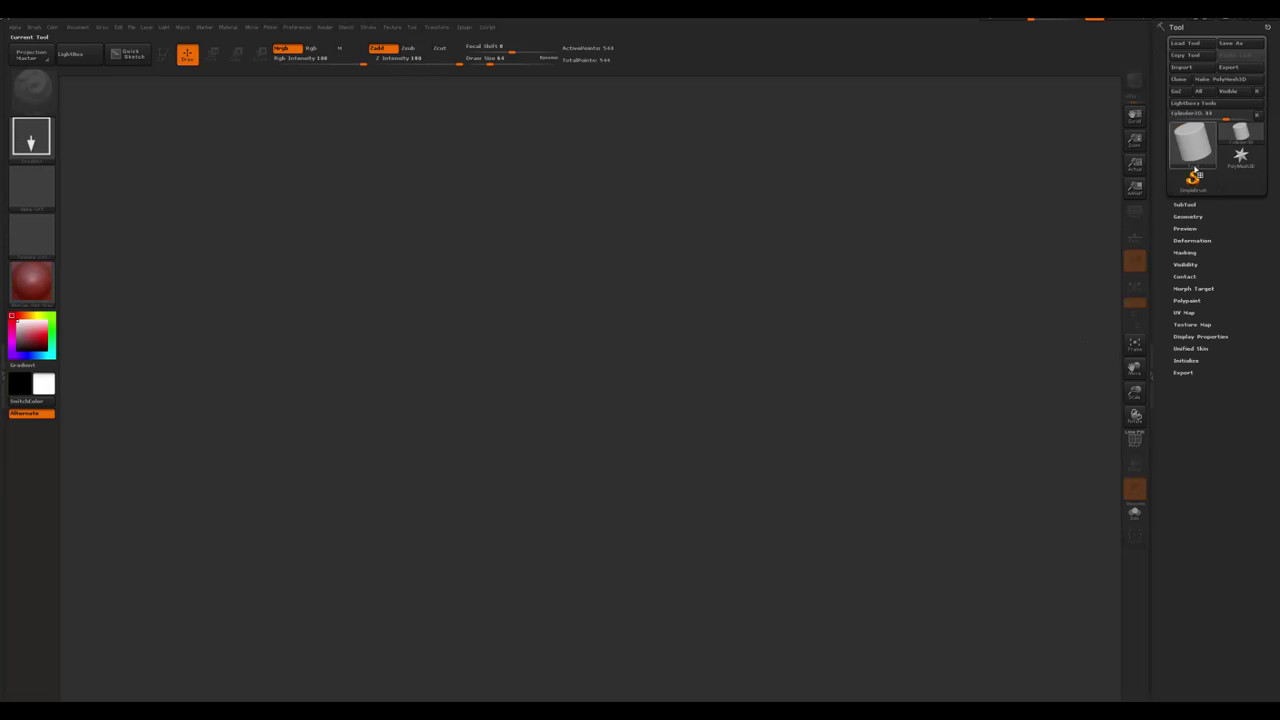
left_click(1182, 158)
left_click(703, 190)
left_click_drag(600, 350, 621, 557)
key("t")
left_click_drag(874, 354, 928, 453, "alt")
key("f")
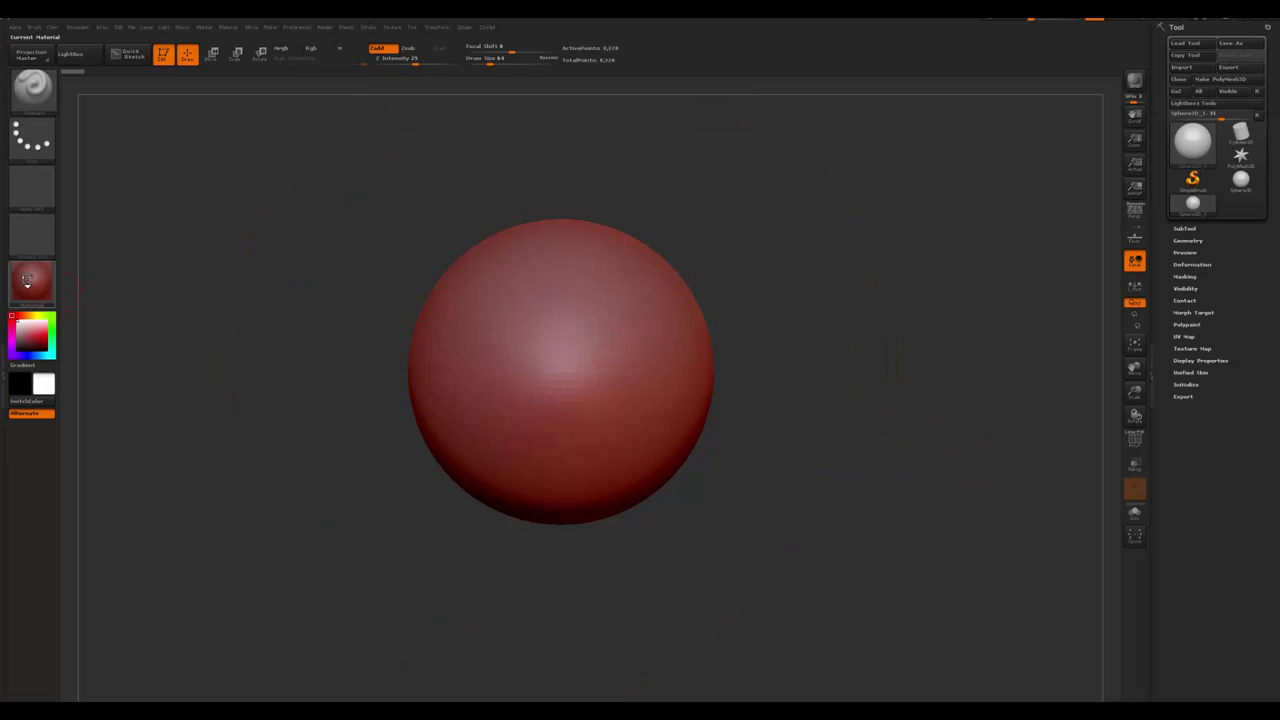
- Replace the sphere's red default material with BasicMaterial
left_click(31, 281)
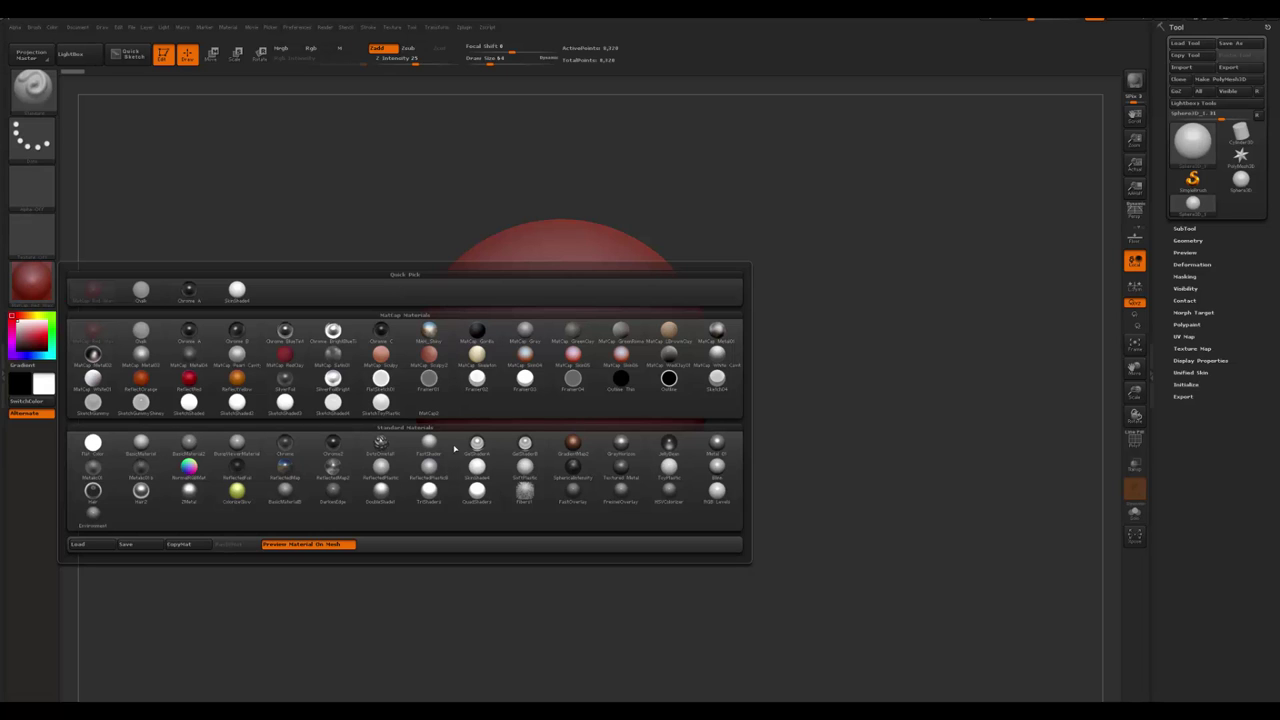
mouse_move(142, 452)
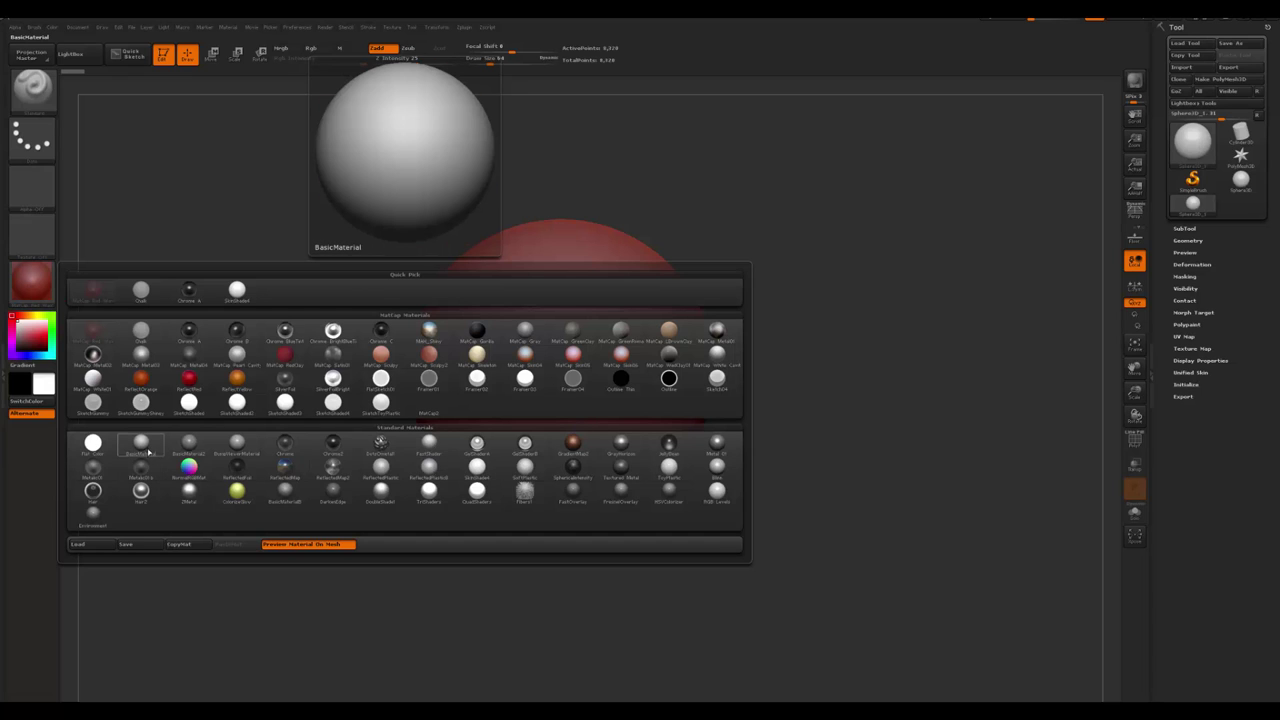
left_click(146, 453)
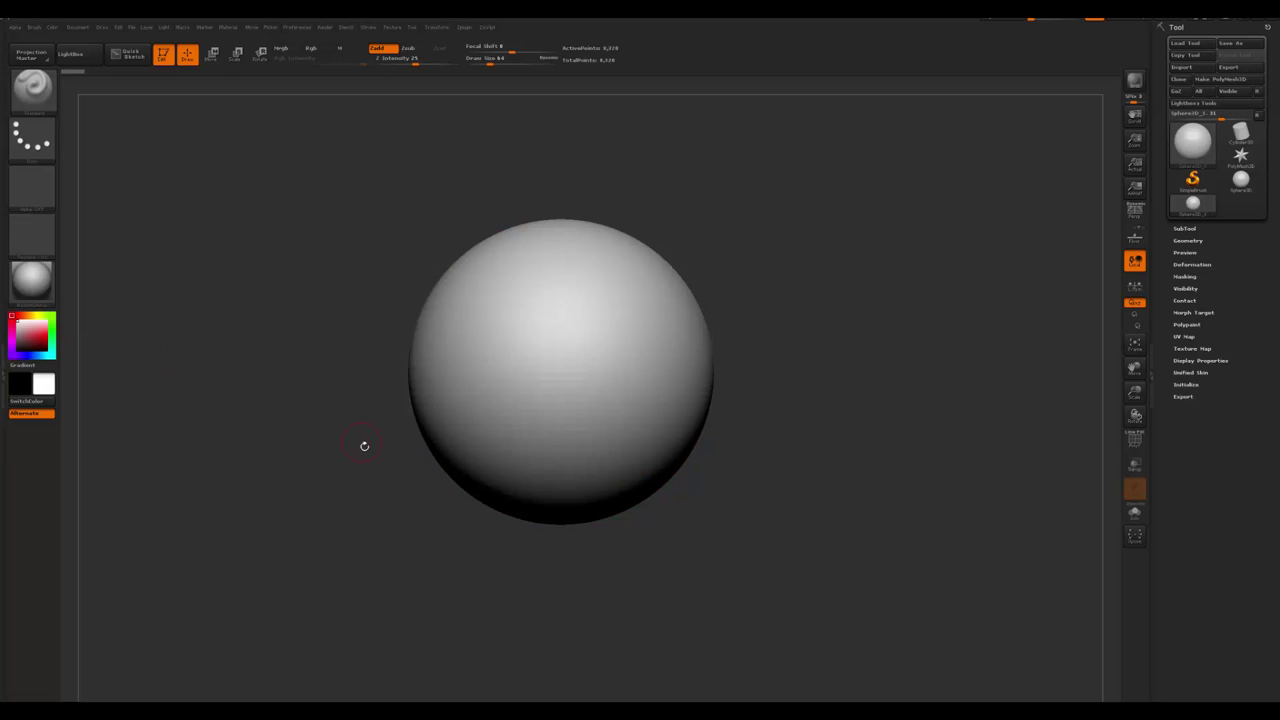
- Convert the sphere to a PolyMesh3D and remesh it with DynaMesh at resolution 32
key("f")
mouse_move(826, 329)
left_mouse_down("alt")
mouse_move(826, 357)
mouse_move(526, 360)
left_mouse_up("alt")
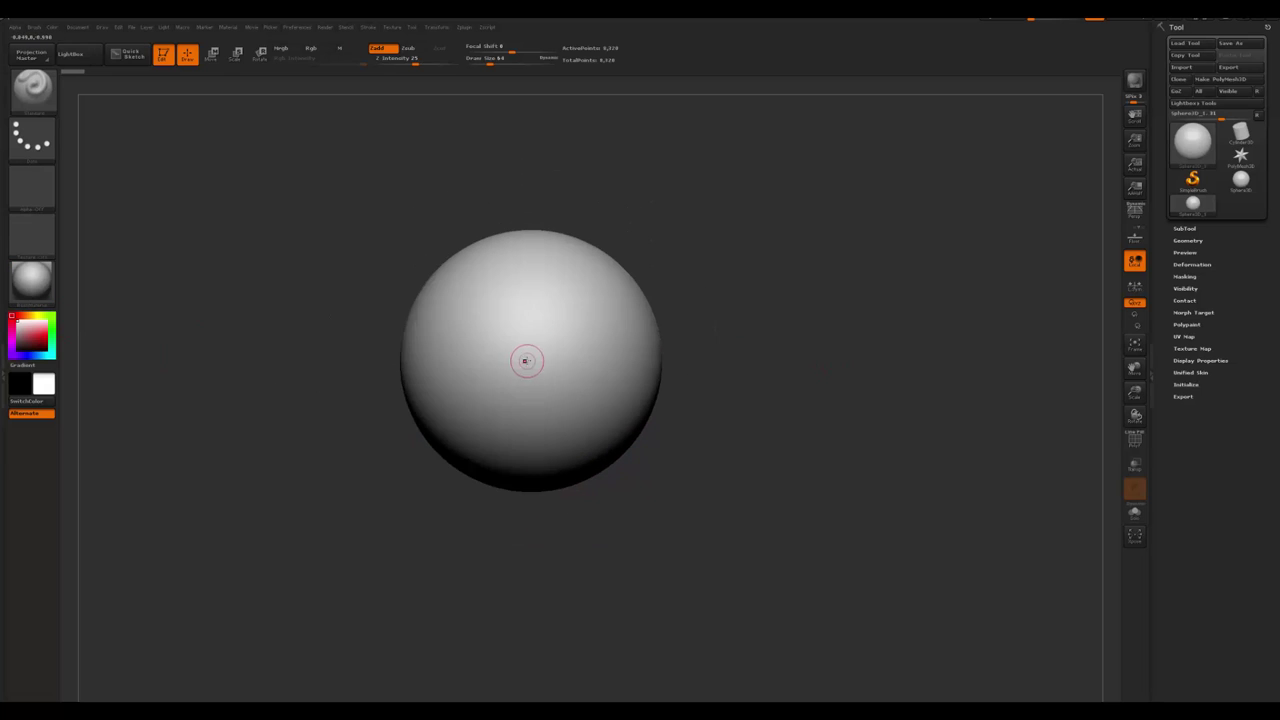
key("space")
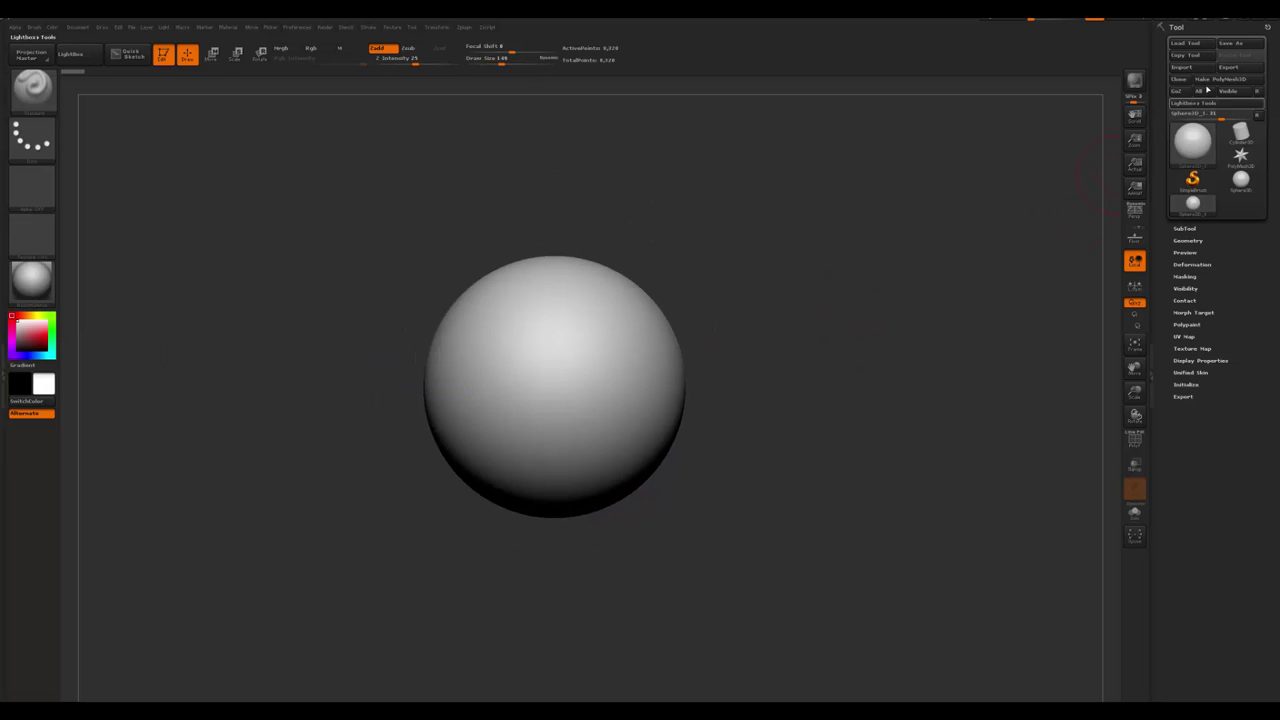
left_click(1210, 80)
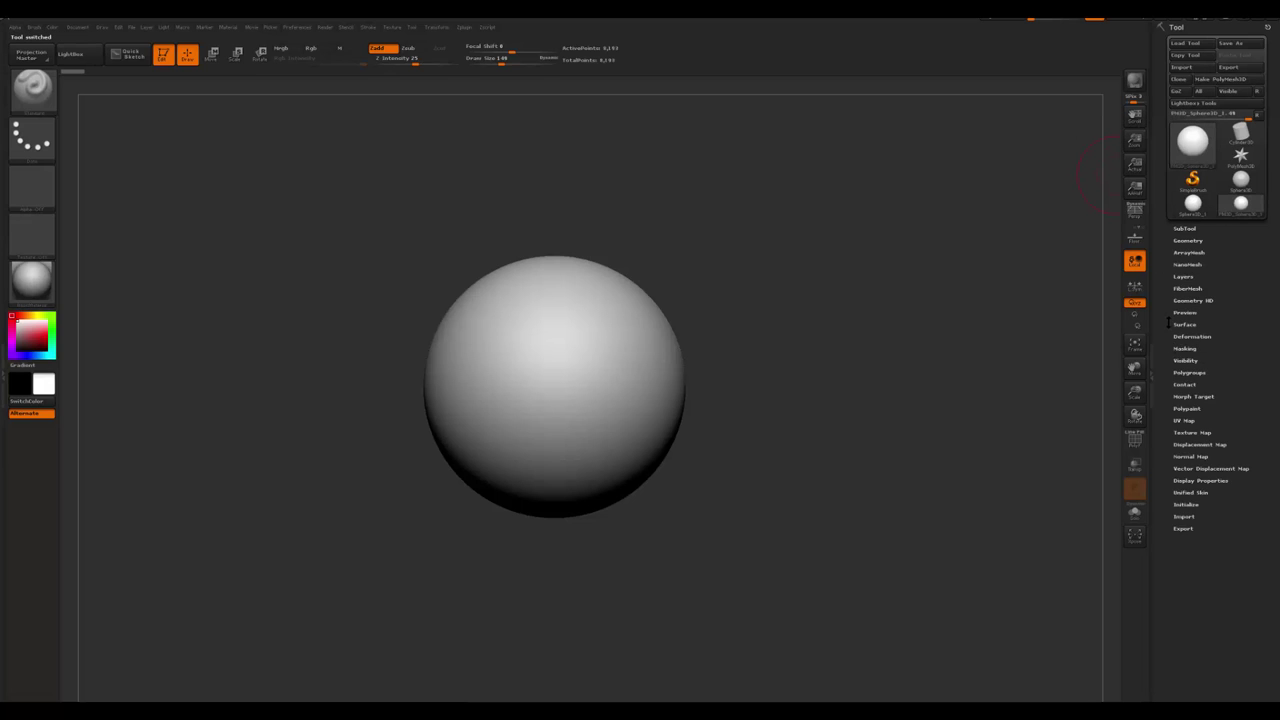
scroll(1168, 322, "down", 1)
left_click(1188, 217)
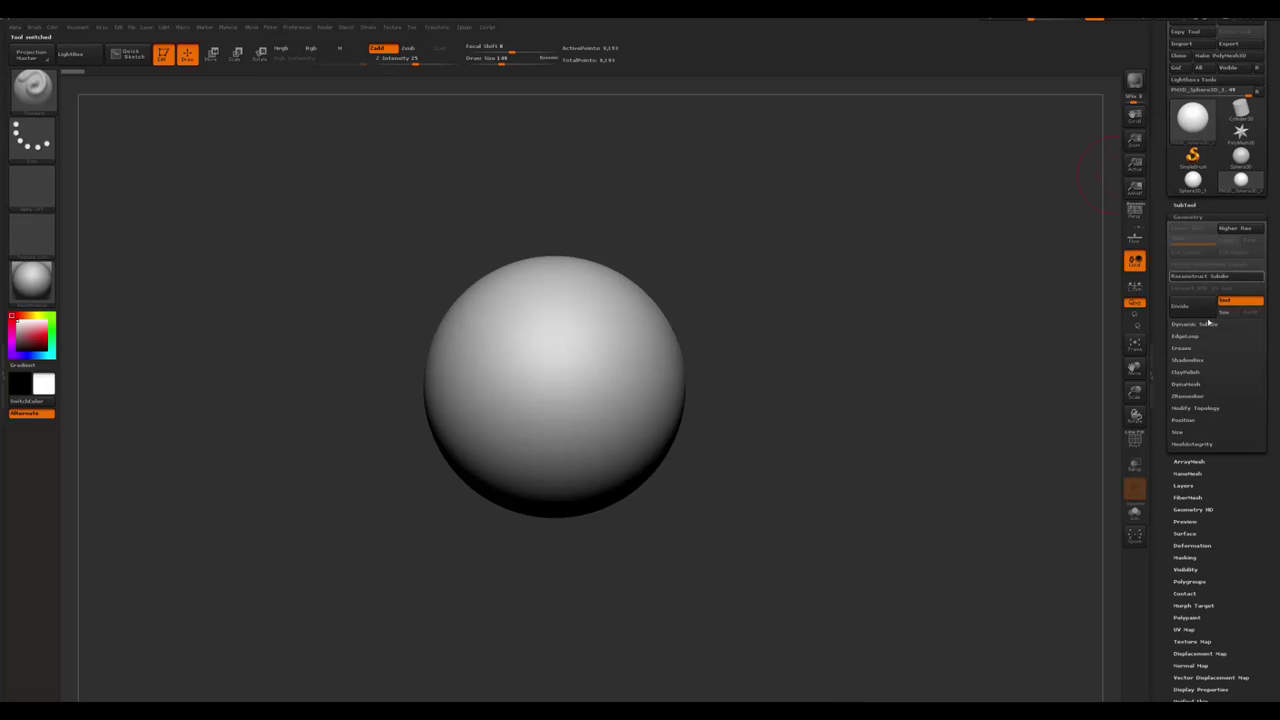
left_click(1195, 385)
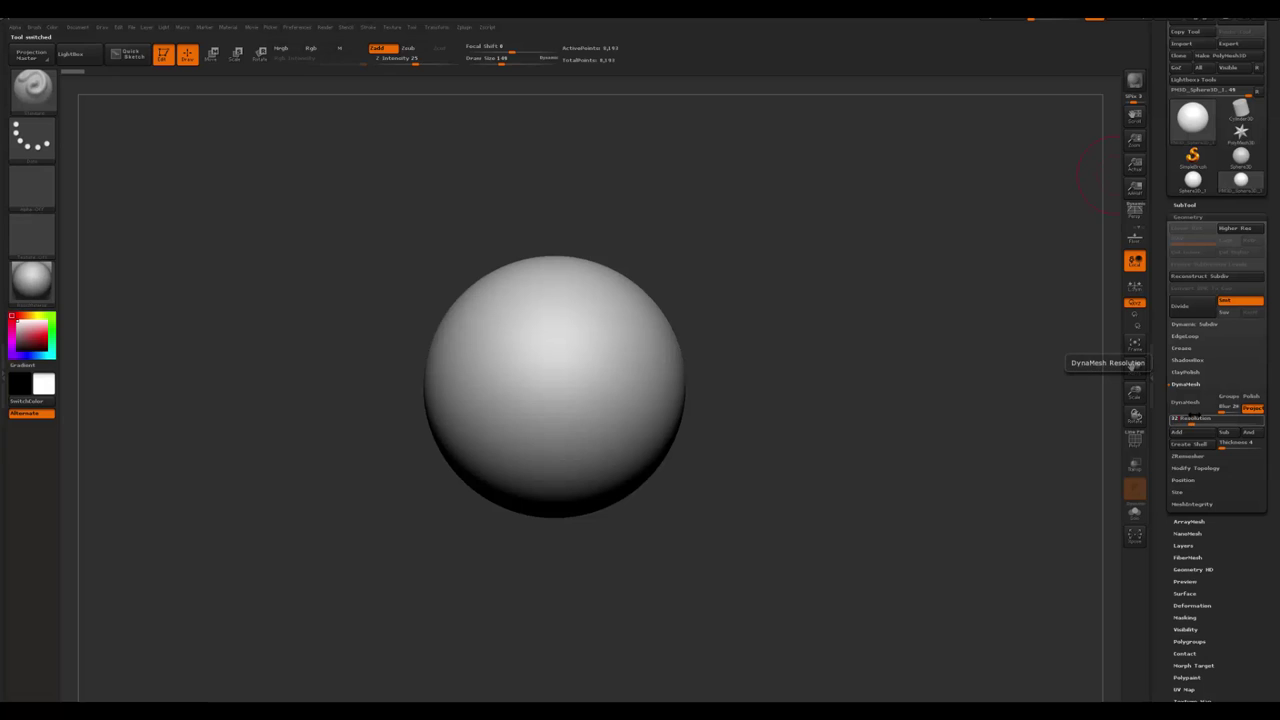
left_click(1193, 405)
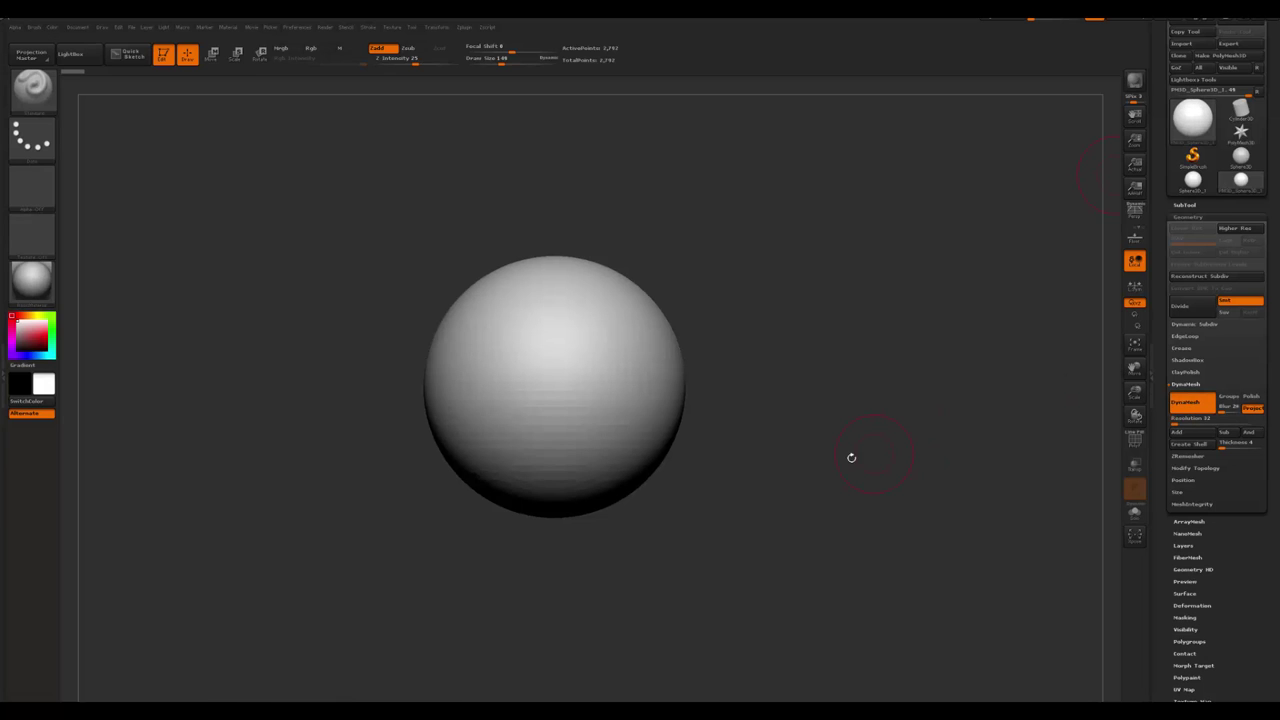
- Set the brush draw size to 170 and select the Move brush (B, M, V)
left_click_drag(851, 457, 944, 434, "alt")
key("space")
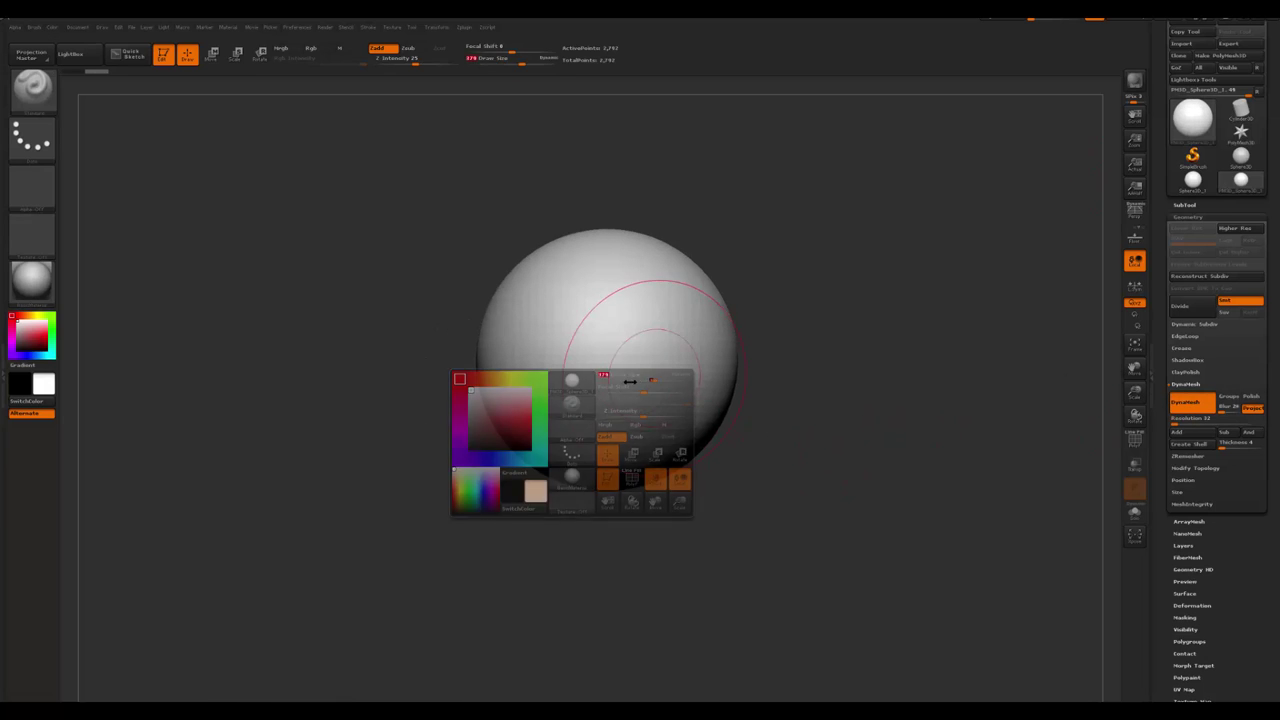
left_click_drag(623, 337, 657, 394)
key("b")
key("m")
key("v")
key("space")
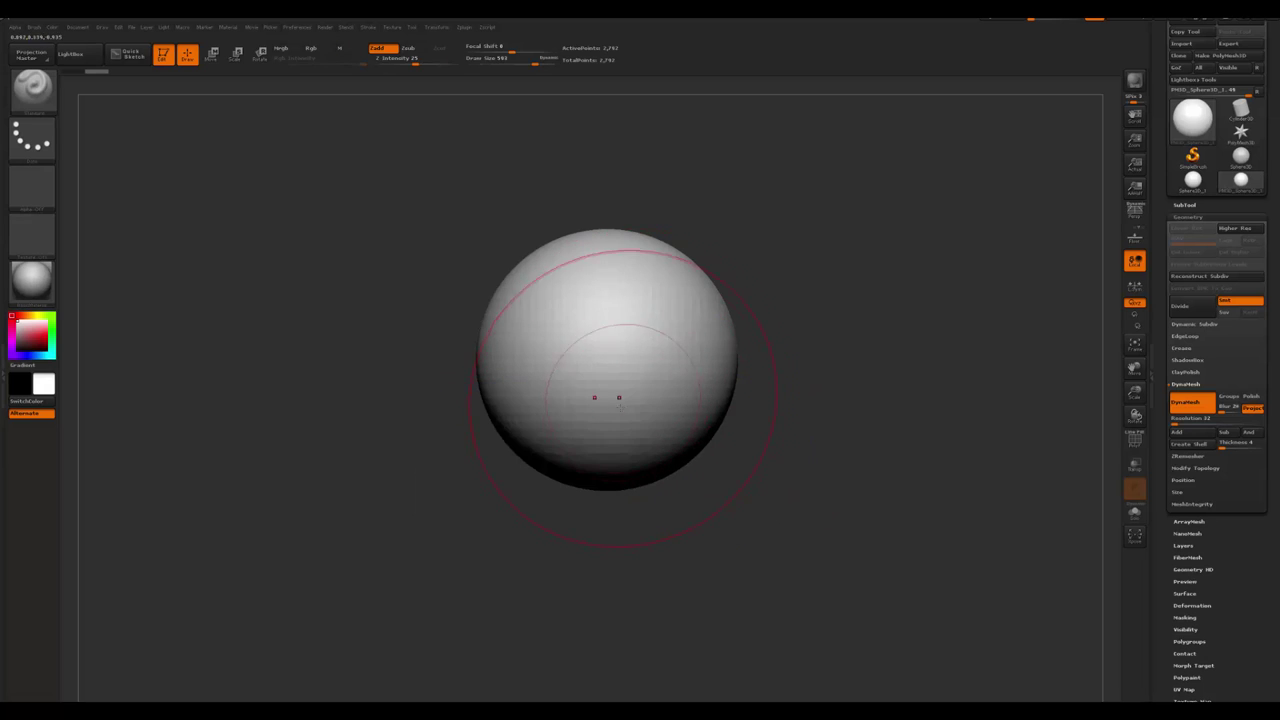
- Pull the sphere's bottom down into an egg shape and orbit to check it
left_click_drag(643, 460, 641, 566)
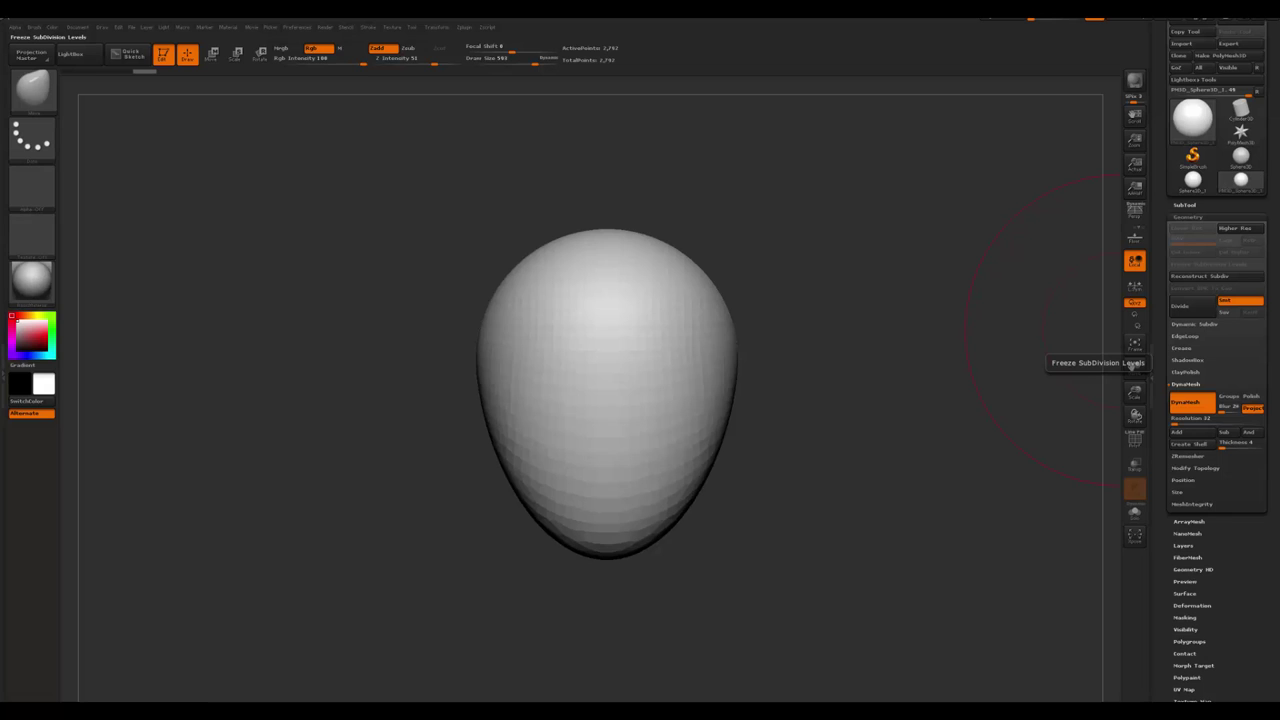
mouse_move(831, 390)
left_mouse_down()
mouse_move(865, 423)
mouse_move(614, 514)
mouse_move(666, 540)
left_mouse_up()
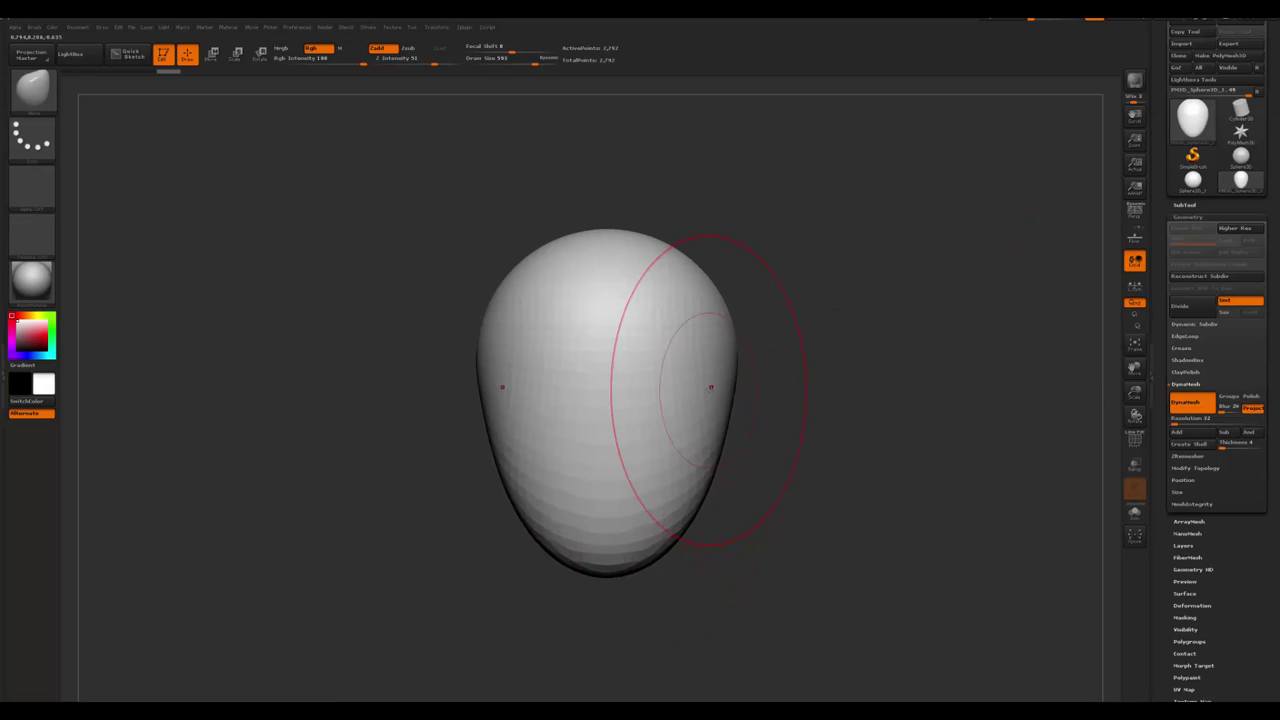
left_click_drag(766, 446, 660, 425)
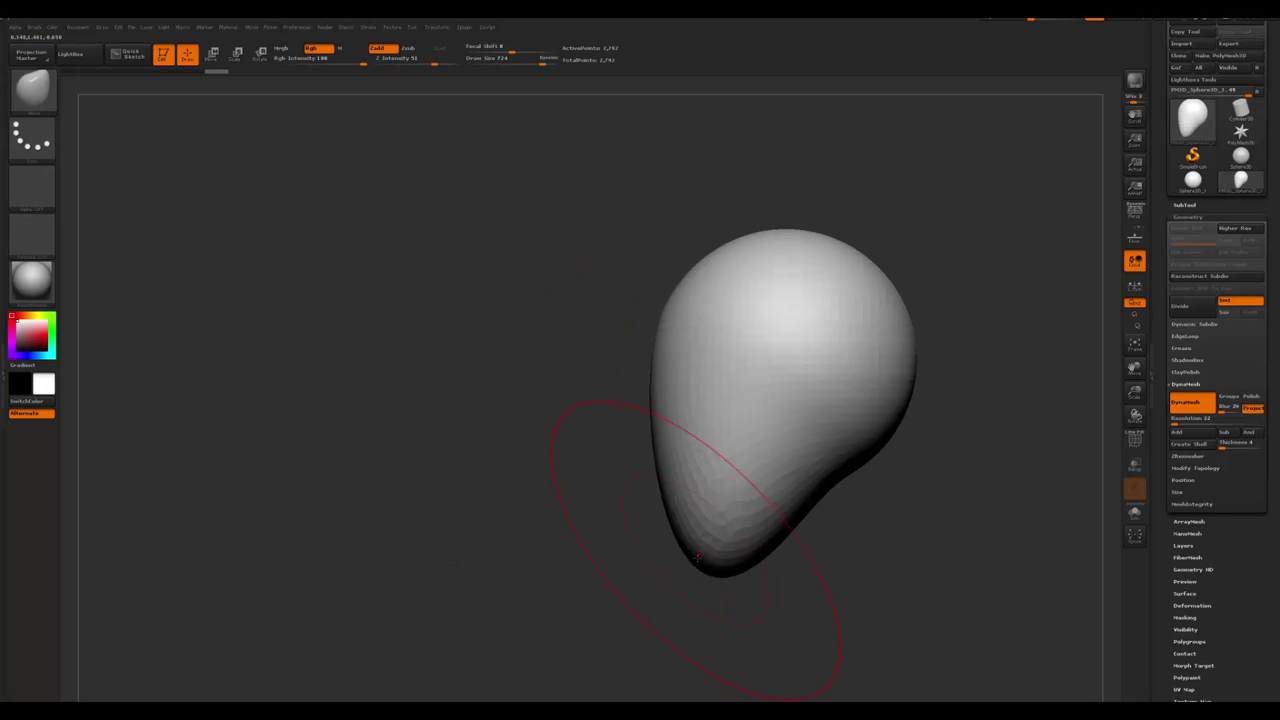
left_click_drag(686, 562, 640, 600)
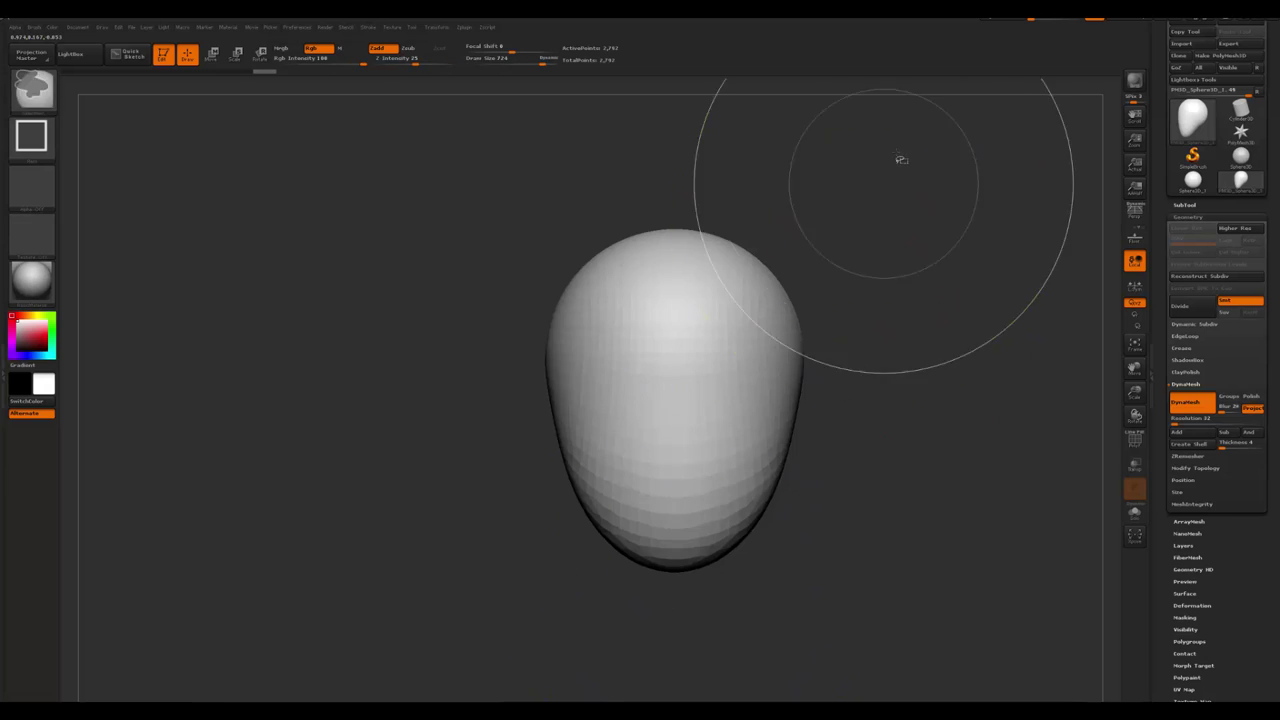
- Try rectangular selections across the egg with a selection brush (B, R)
mouse_move(889, 171)
left_mouse_down("ctrl+shift")
mouse_move(600, 632)
mouse_move(491, 631)
mouse_move(534, 620)
mouse_move(543, 547)
mouse_move(548, 572)
left_mouse_up("ctrl+shift")
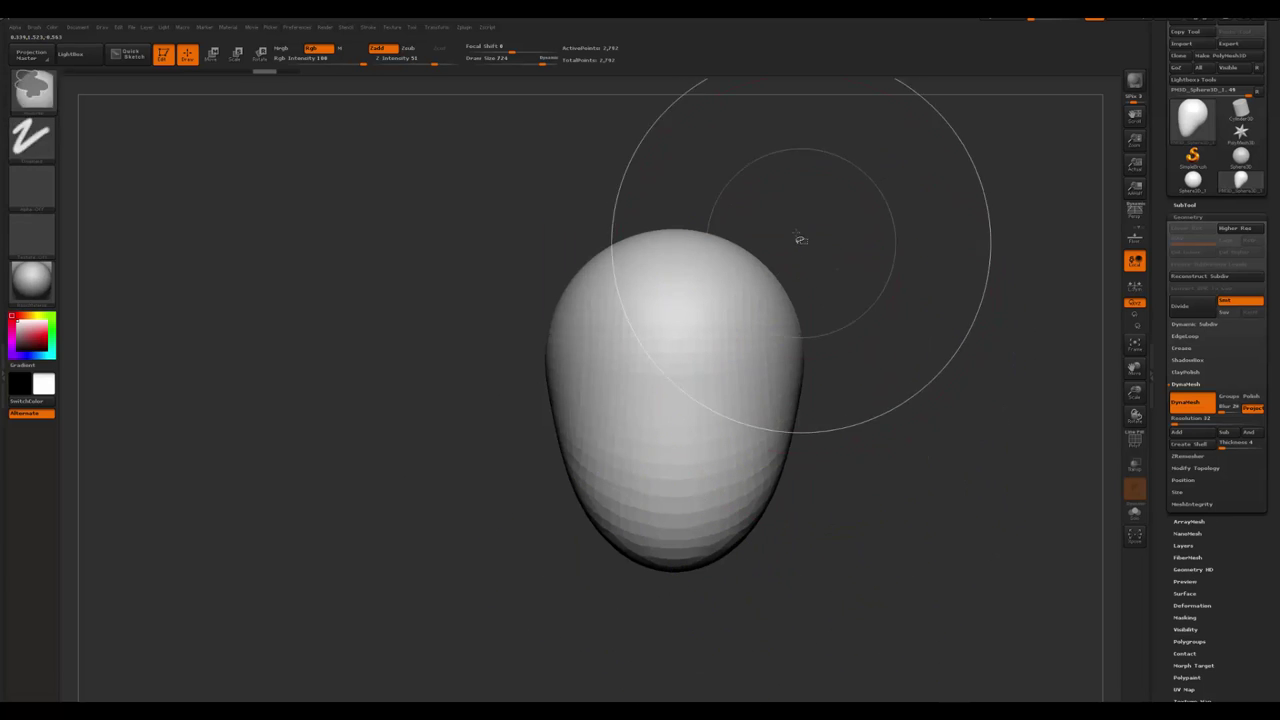
left_click_drag(795, 215, 797, 452, "ctrl+shift")
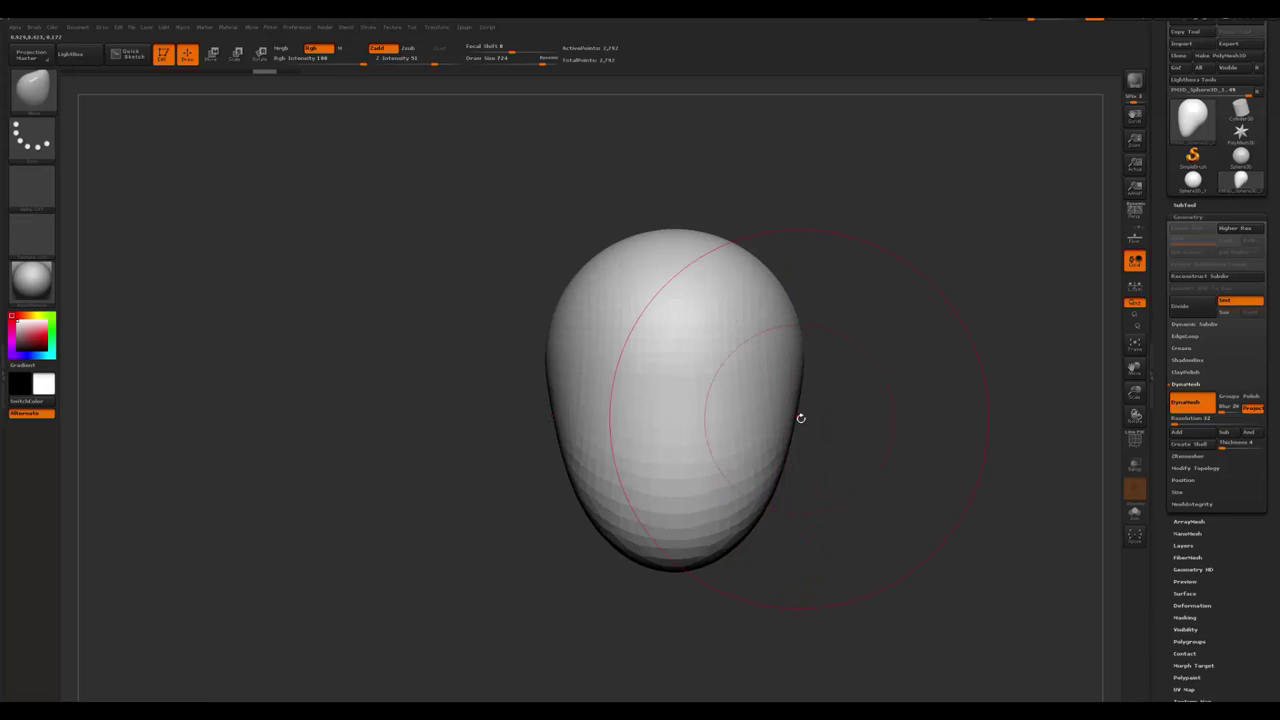
key("b")
key("r")
left_click(763, 448)
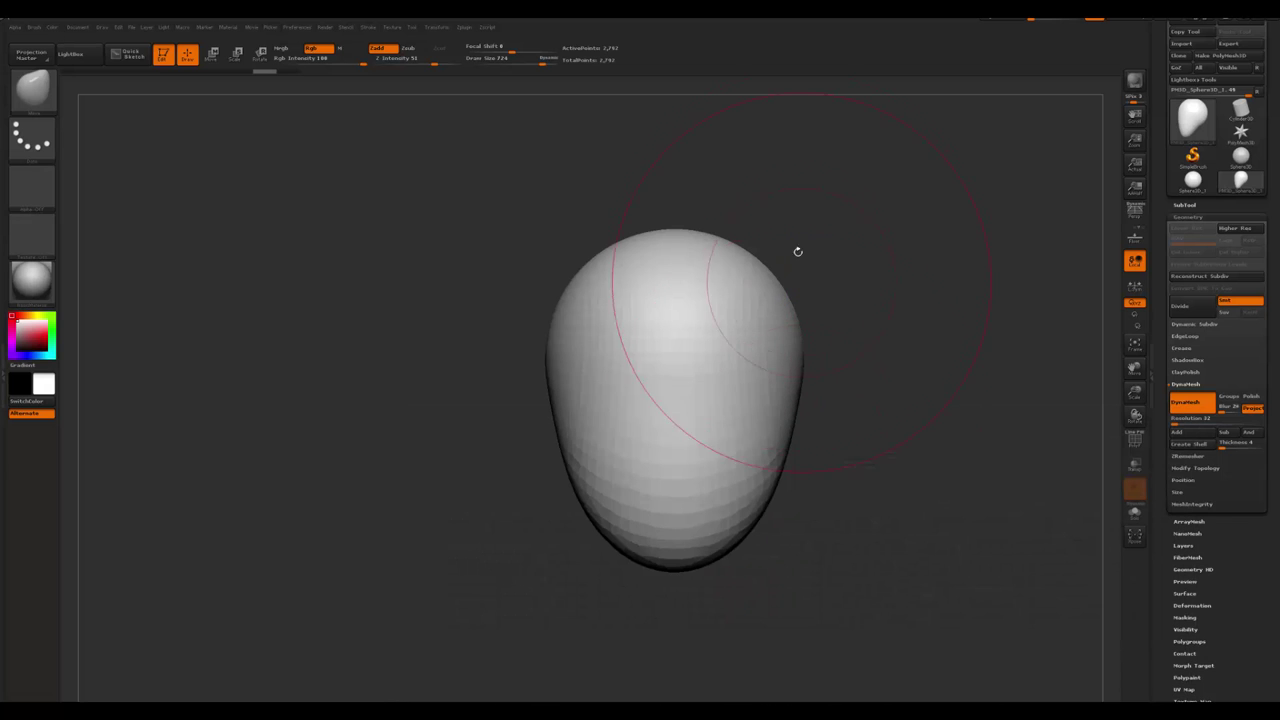
mouse_move(787, 139)
left_mouse_down("ctrl+shift")
mouse_move(790, 389)
mouse_move(869, 496)
left_mouse_up("ctrl+shift")
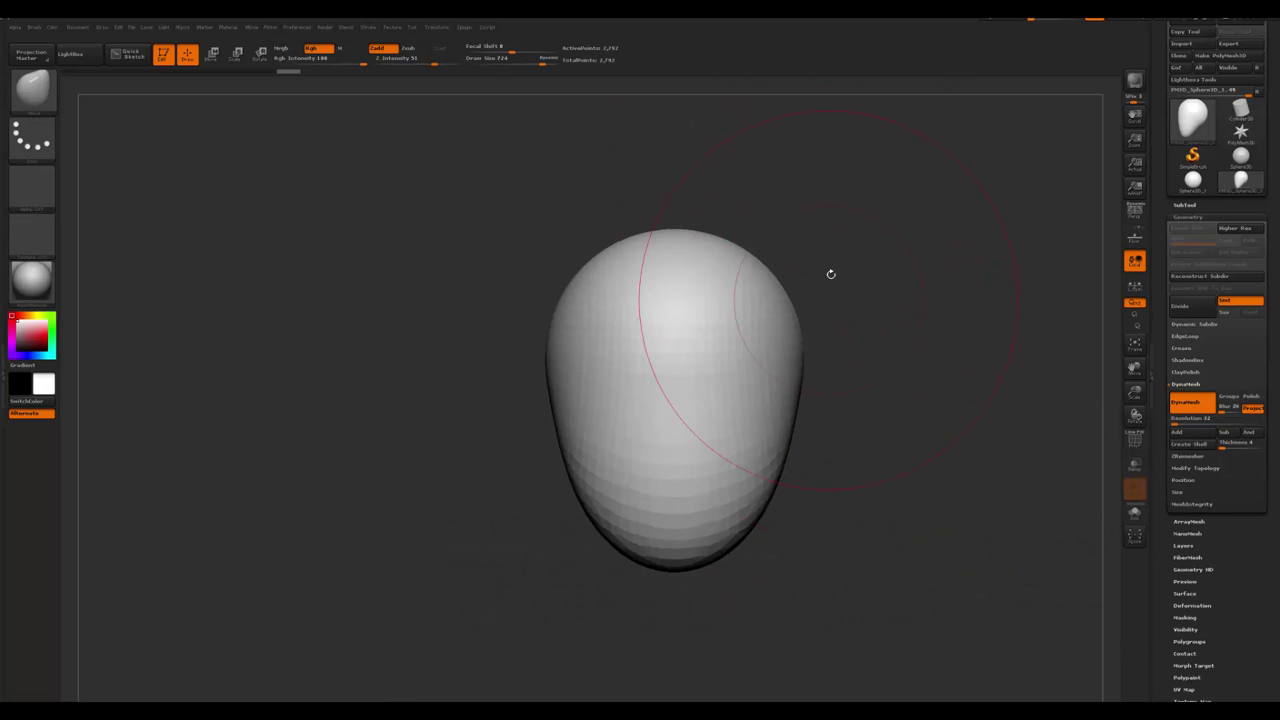
- Slice the head's right side off flat with the straight-line trim brush (B, S, L)
key("b")
key("s")
key("l")
left_click(806, 303)
mouse_move(777, 177)
left_mouse_down("ctrl+shift")
mouse_move(805, 535)
mouse_move(771, 594)
mouse_move(789, 594)
left_mouse_up("ctrl+shift")
mouse_move(843, 463)
left_mouse_down()
mouse_move(811, 489)
mouse_move(814, 503)
mouse_move(757, 386)
left_mouse_up()
key("space")
mouse_move(686, 429)
left_mouse_down()
mouse_move(729, 449)
mouse_move(780, 436)
mouse_move(777, 517)
mouse_move(671, 429)
left_mouse_up()
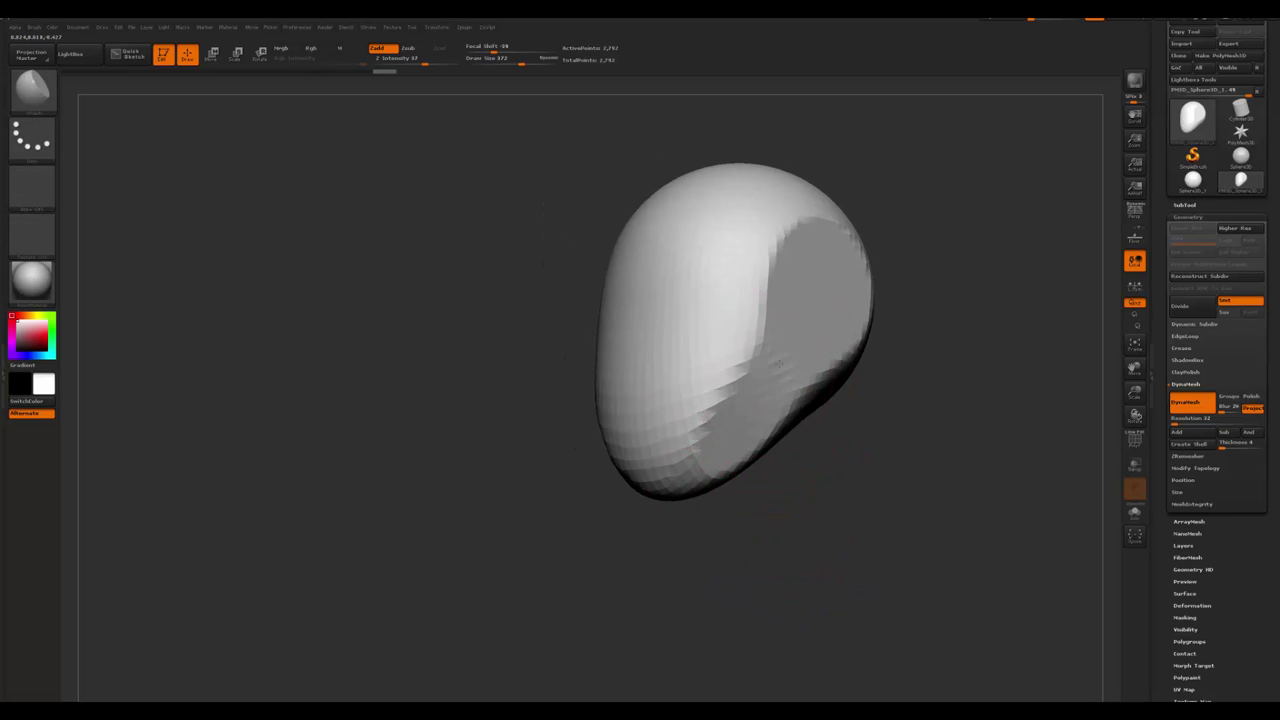
- Orbit the egg head between front, side and underside views to check its shape
left_click_drag(797, 511, 1068, 418, "shift")
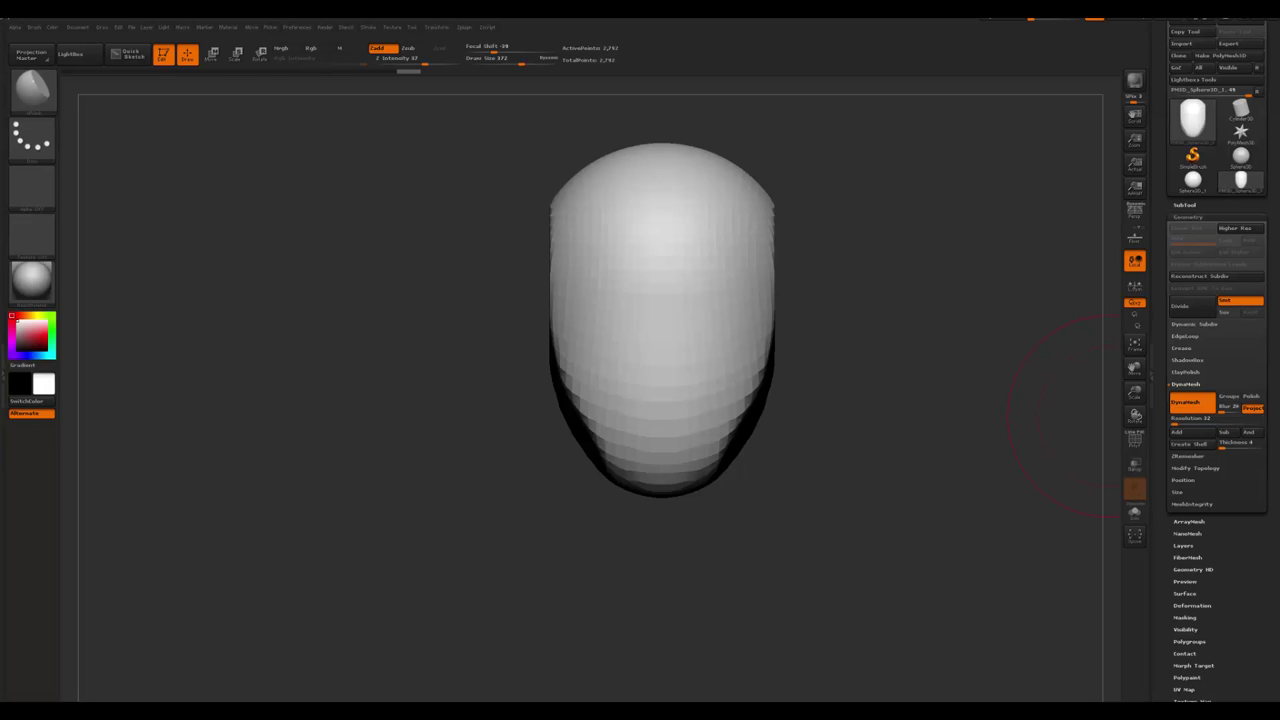
mouse_move(781, 502)
left_mouse_down()
mouse_move(828, 508)
mouse_move(712, 456)
left_mouse_up()
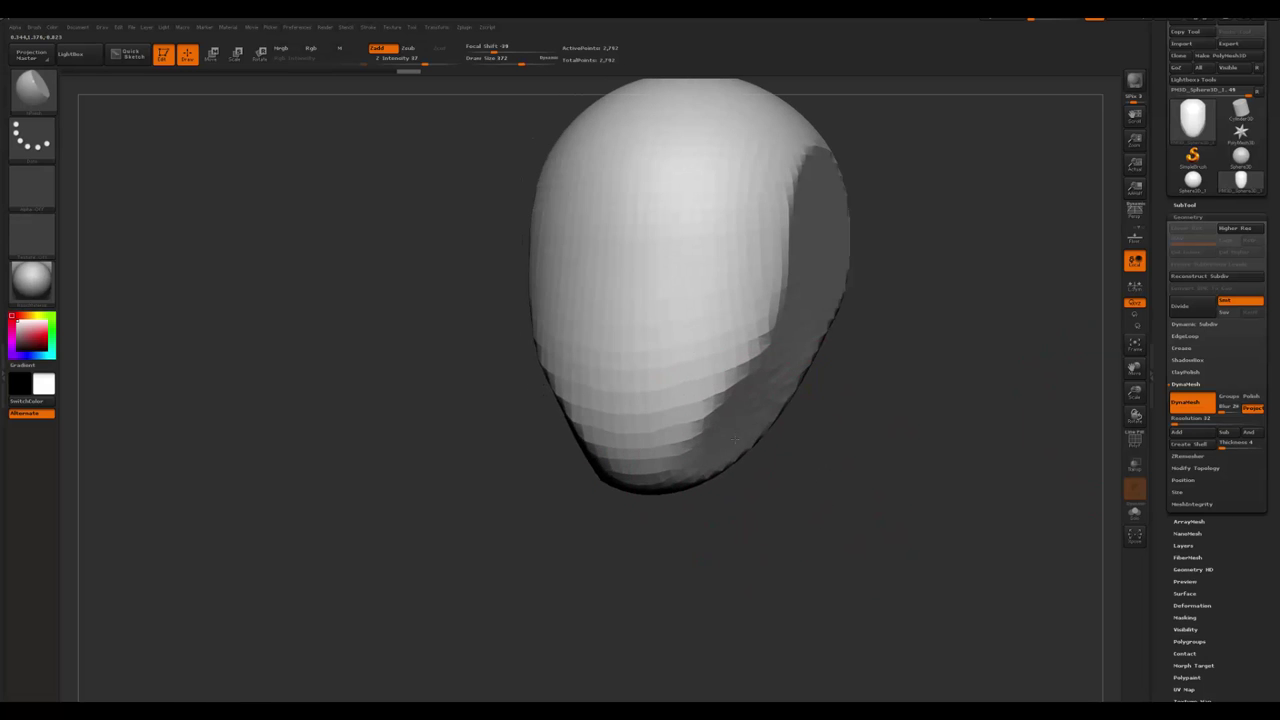
mouse_move(829, 403)
left_mouse_down("shift")
mouse_move(734, 489)
mouse_move(686, 468)
left_mouse_up("shift")
mouse_move(775, 424)
left_mouse_down()
mouse_move(758, 352)
mouse_move(835, 390)
mouse_move(837, 423)
mouse_move(790, 425)
mouse_move(771, 457)
left_mouse_up()
key("space")
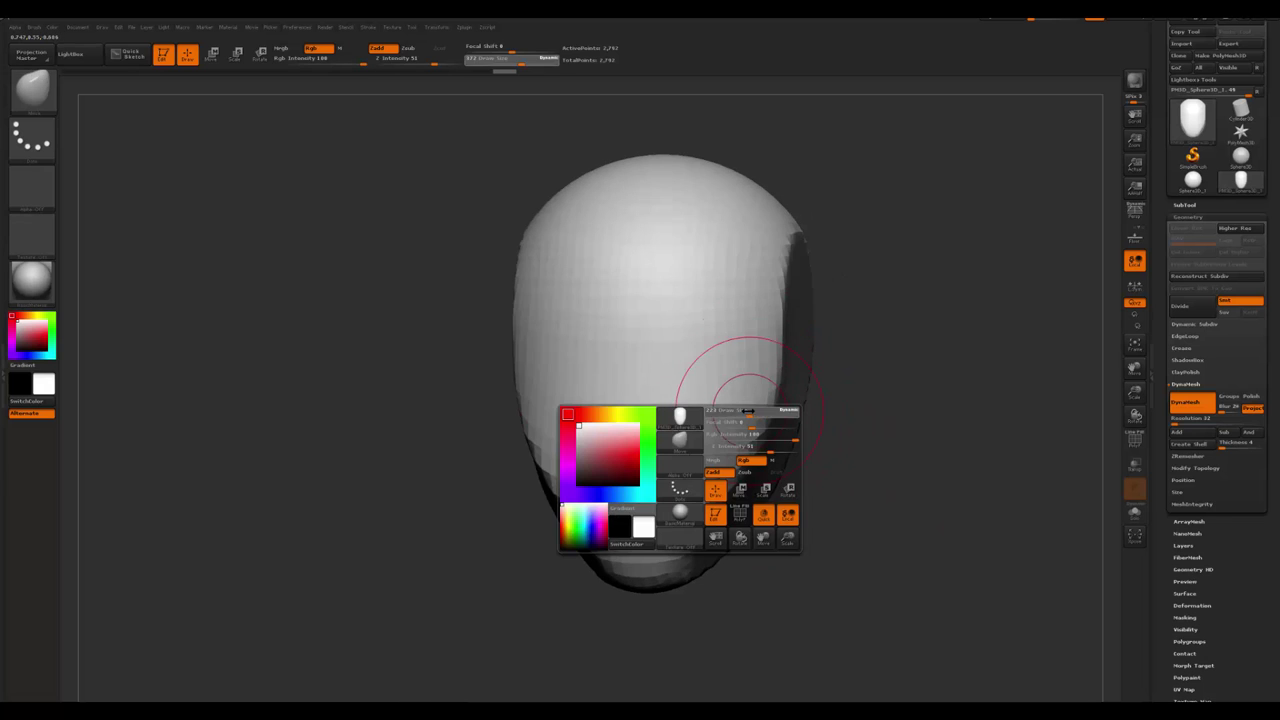
left_click_drag(737, 371, 711, 413)
left_click_drag(808, 458, 879, 393)
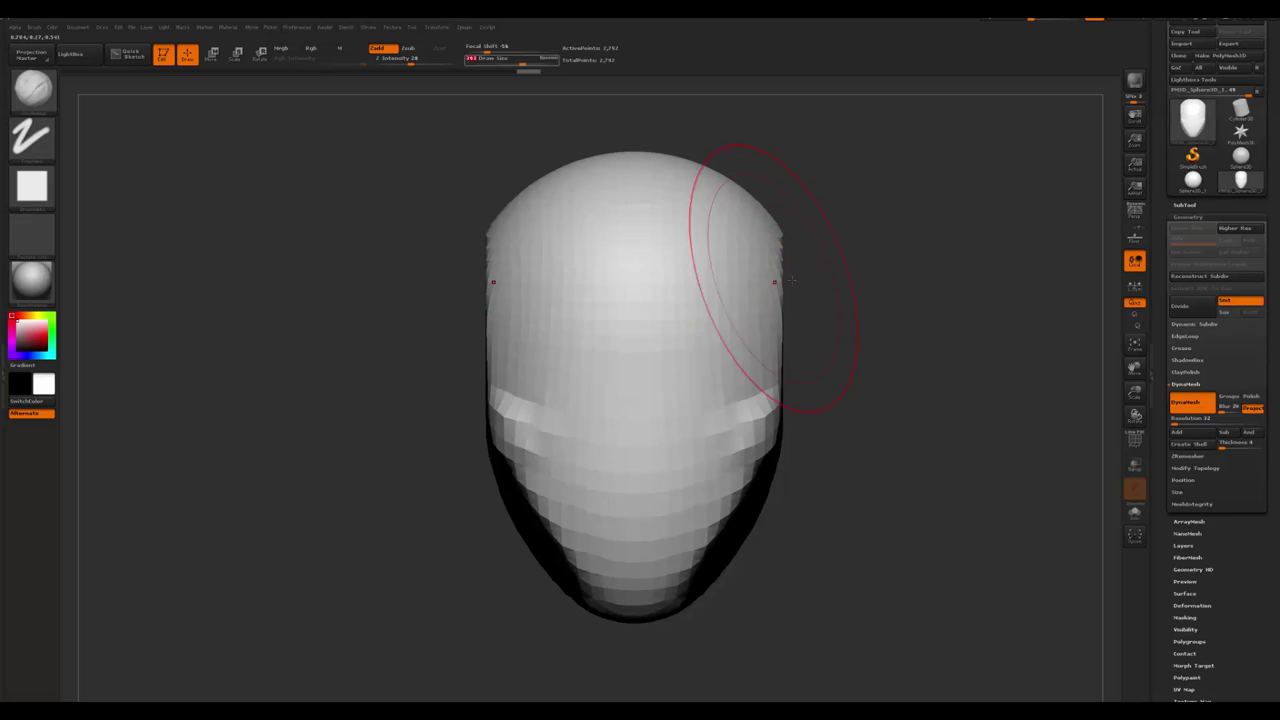
left_click_drag(771, 271, 806, 257)
- Switch sculpting brush and compare the front view with the reference photo window
key("b")
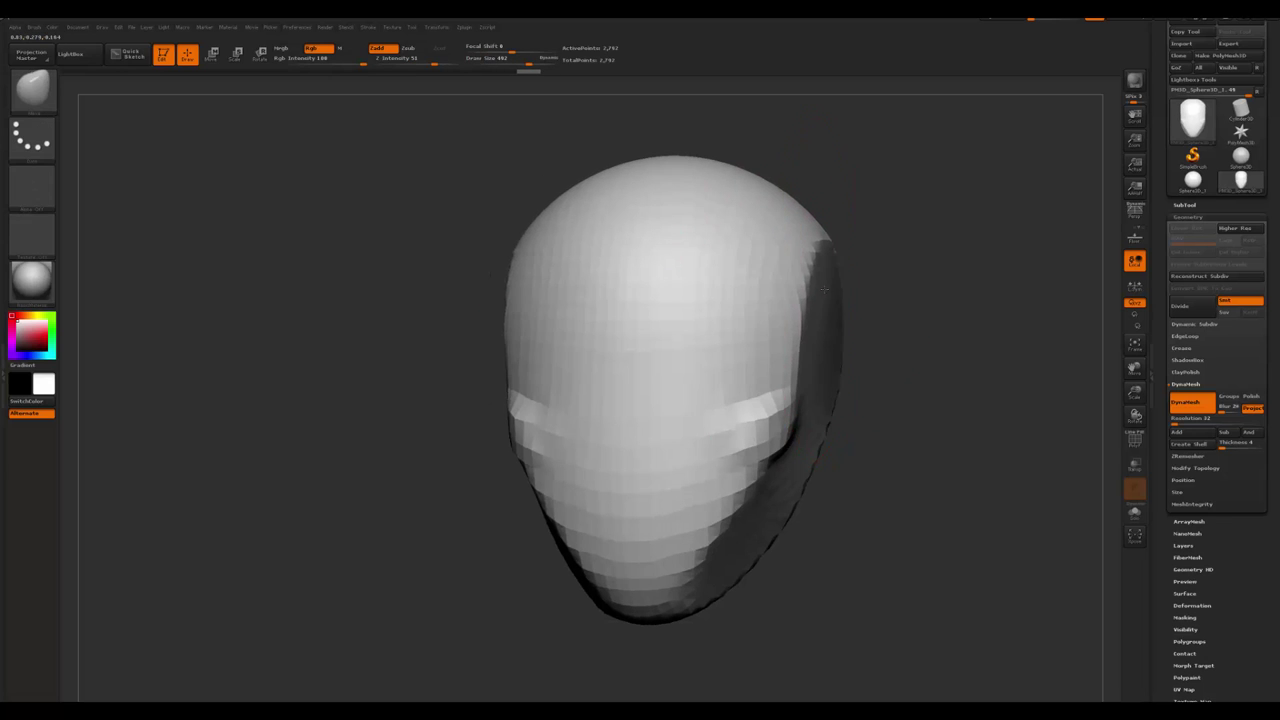
mouse_move(891, 279)
left_mouse_down()
mouse_move(819, 243)
mouse_move(1040, 245)
left_mouse_up()
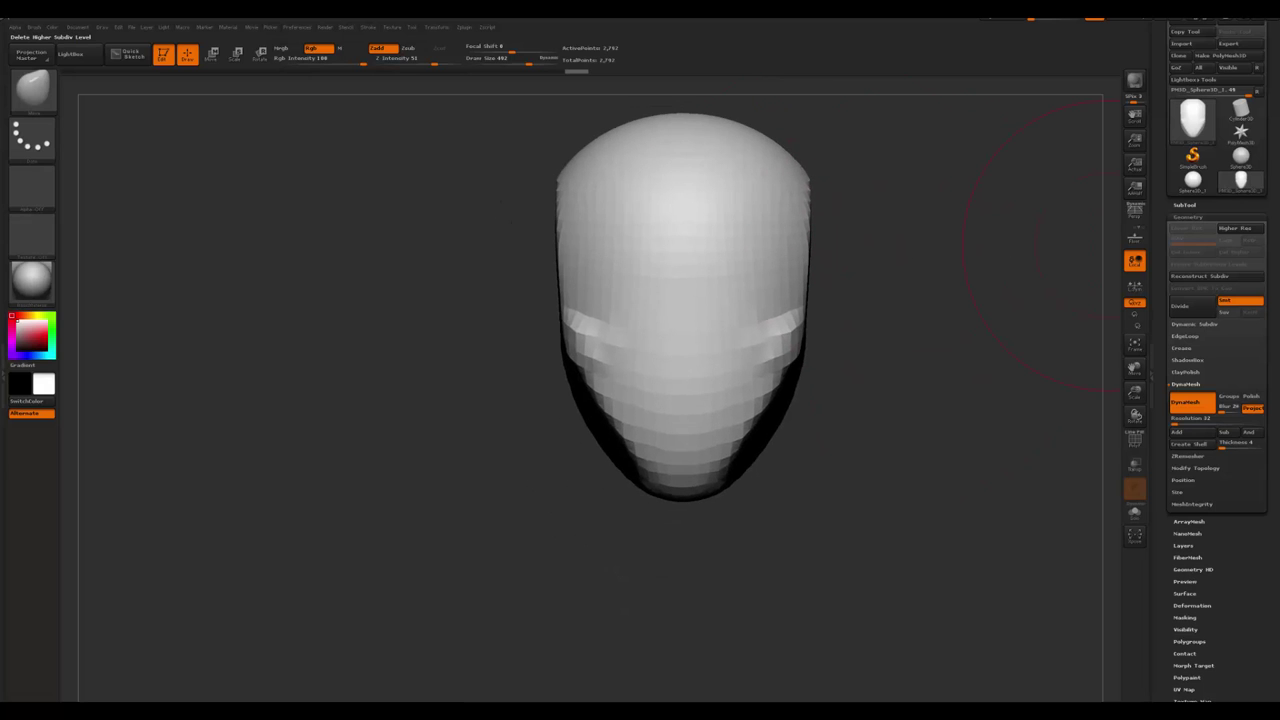
left_click_drag(1279, 160, 768, 128)
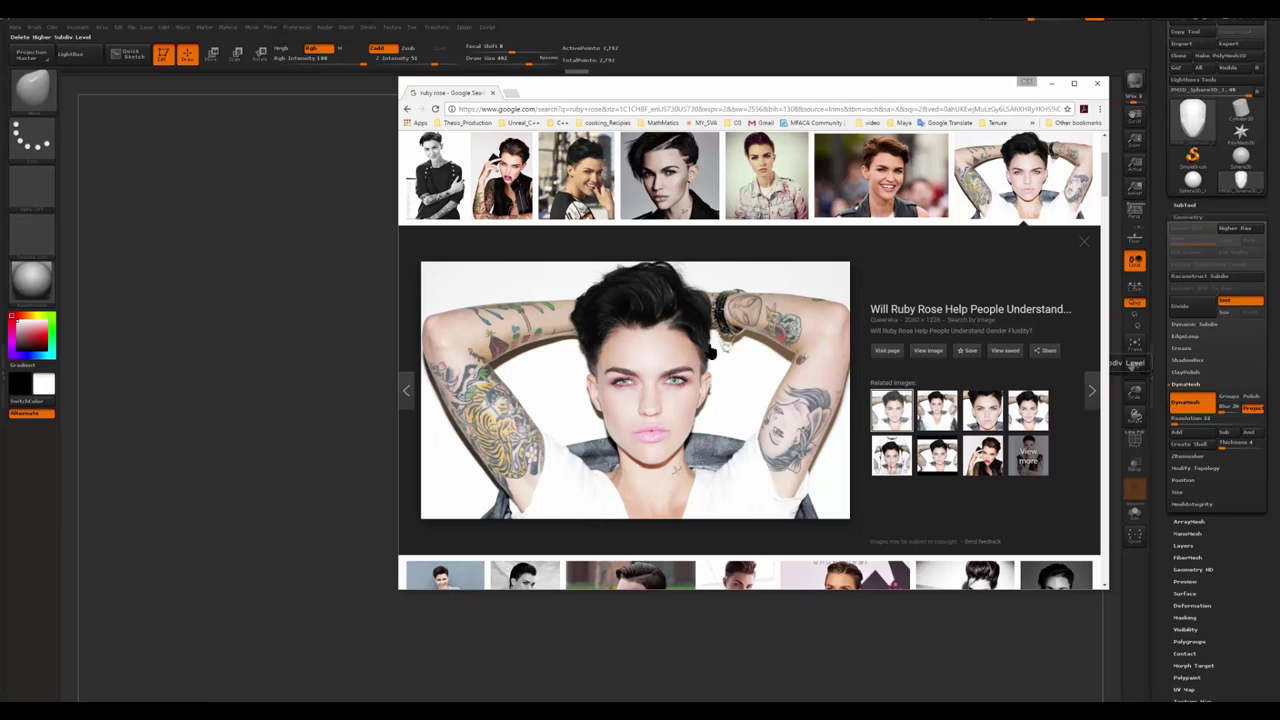
left_click_drag(876, 101, 1279, 100)
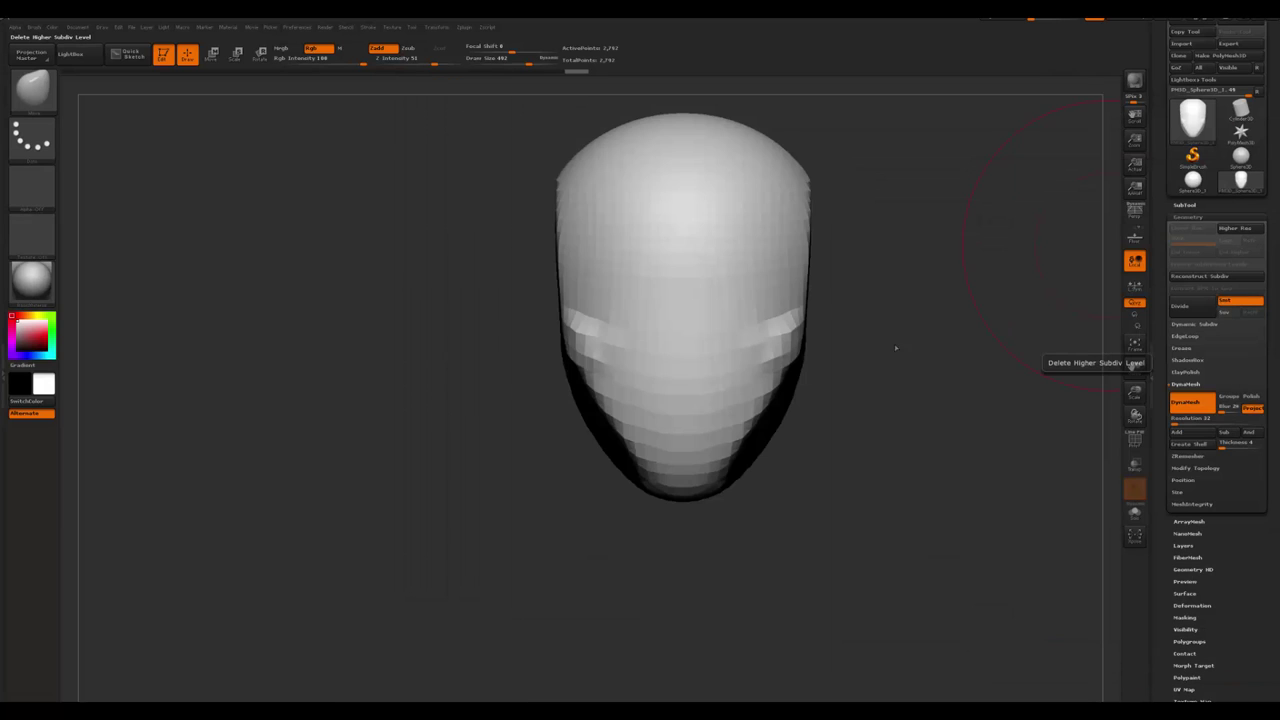
- Flatten the head's other side with the trim brush, then re-centre it in front view
mouse_move(894, 347)
left_mouse_down()
mouse_move(870, 352)
mouse_move(900, 386)
mouse_move(793, 350)
left_mouse_up()
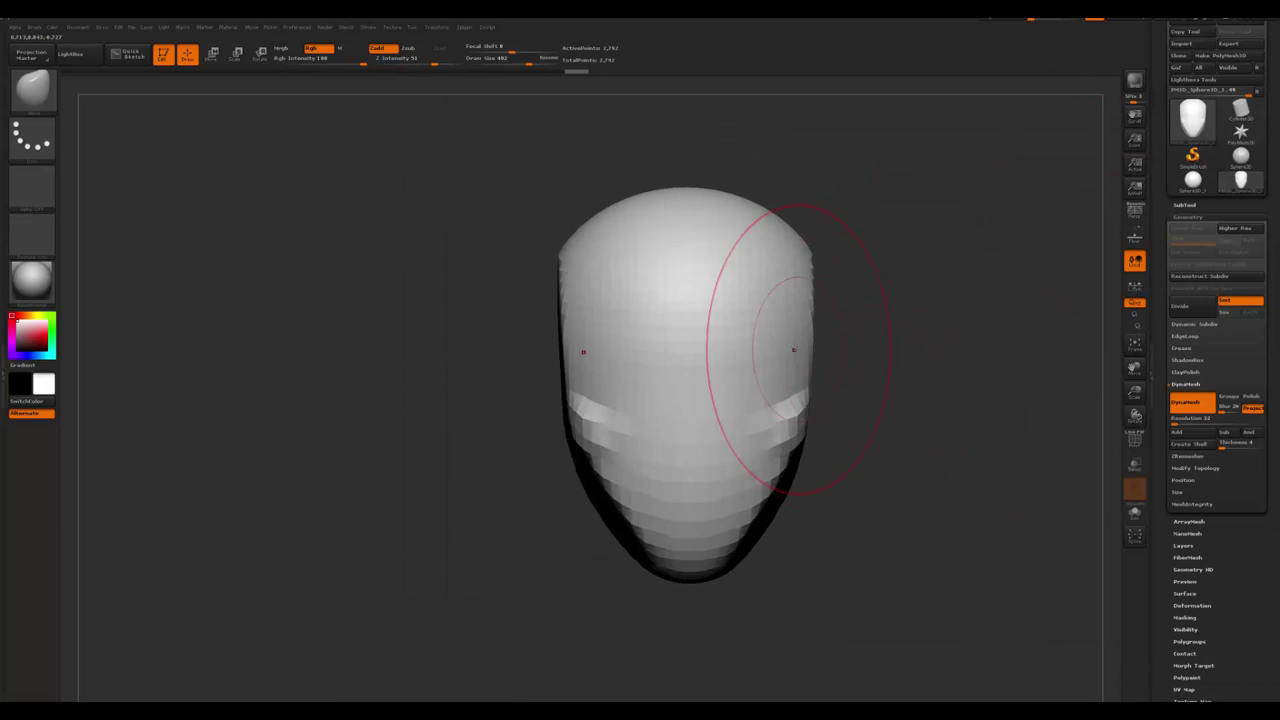
key("space")
mouse_move(900, 360)
left_mouse_down()
mouse_move(803, 414)
mouse_move(832, 447)
left_mouse_up()
key("ctrl+shift")
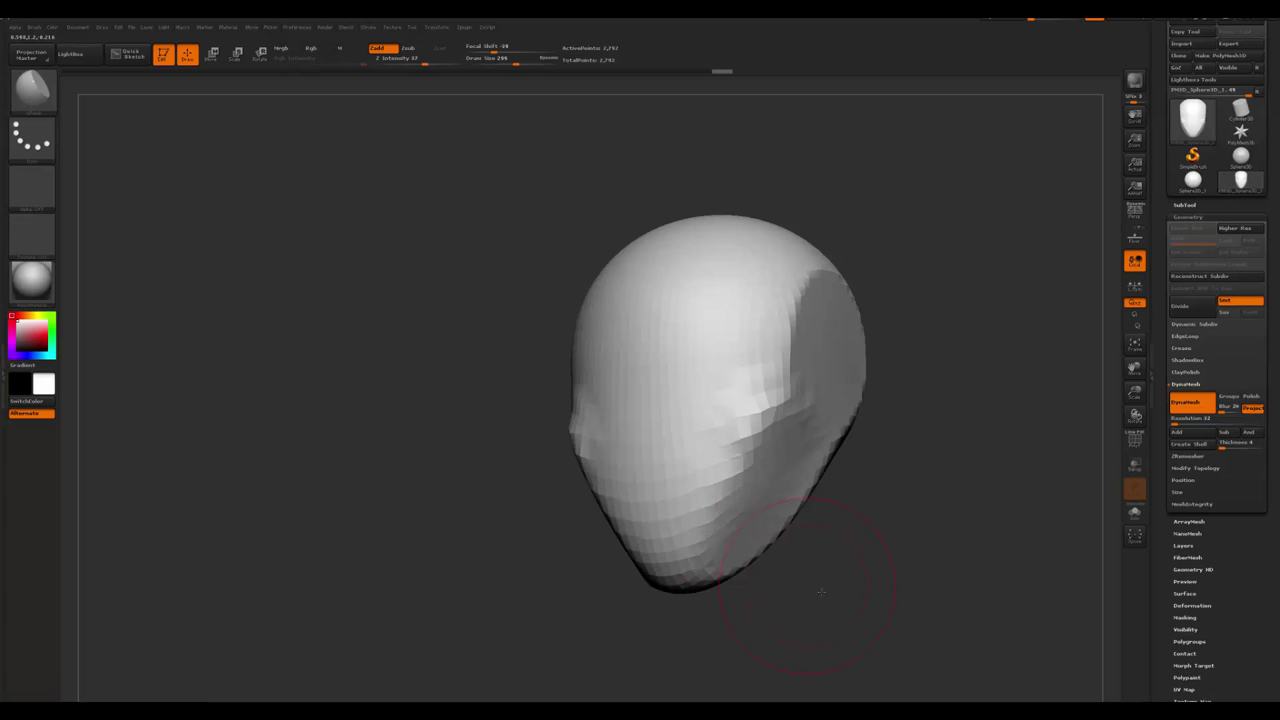
mouse_move(821, 591)
left_mouse_down()
mouse_move(729, 571)
mouse_move(745, 555)
left_mouse_up()
key("space")
key("space")
key("space")
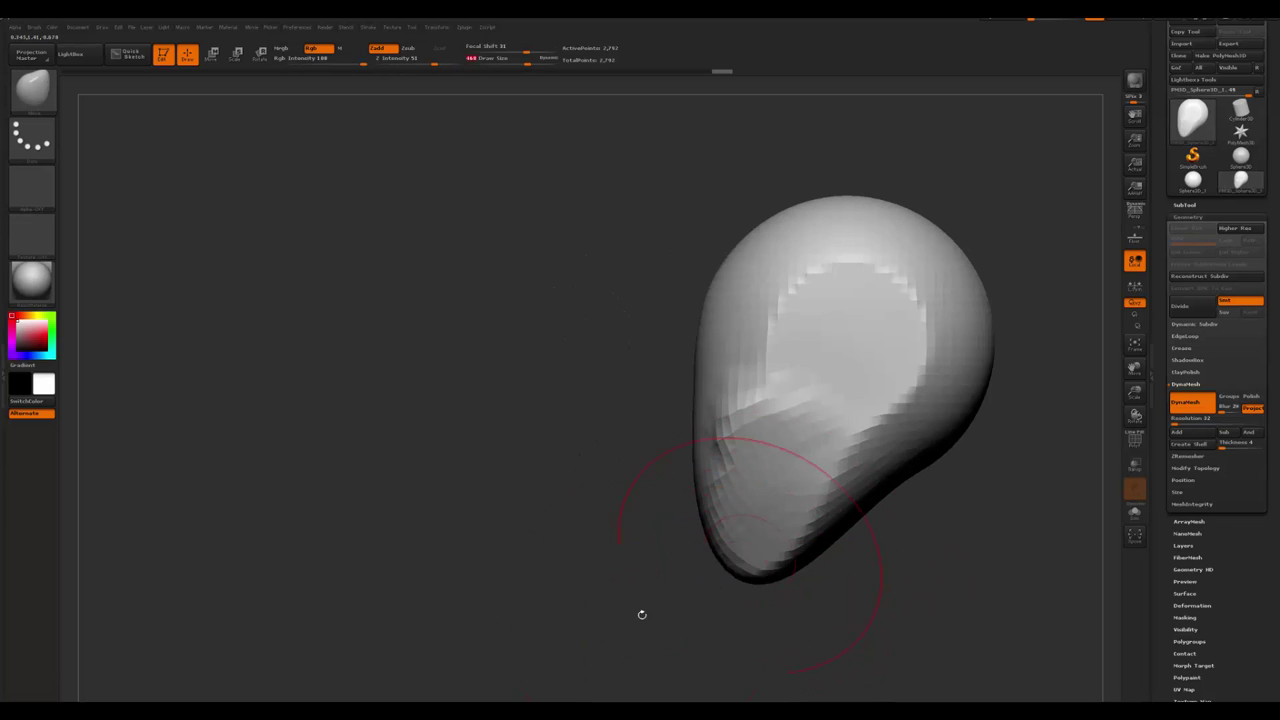
mouse_move(642, 614)
left_mouse_down()
mouse_move(740, 508)
mouse_move(730, 576)
left_mouse_up()
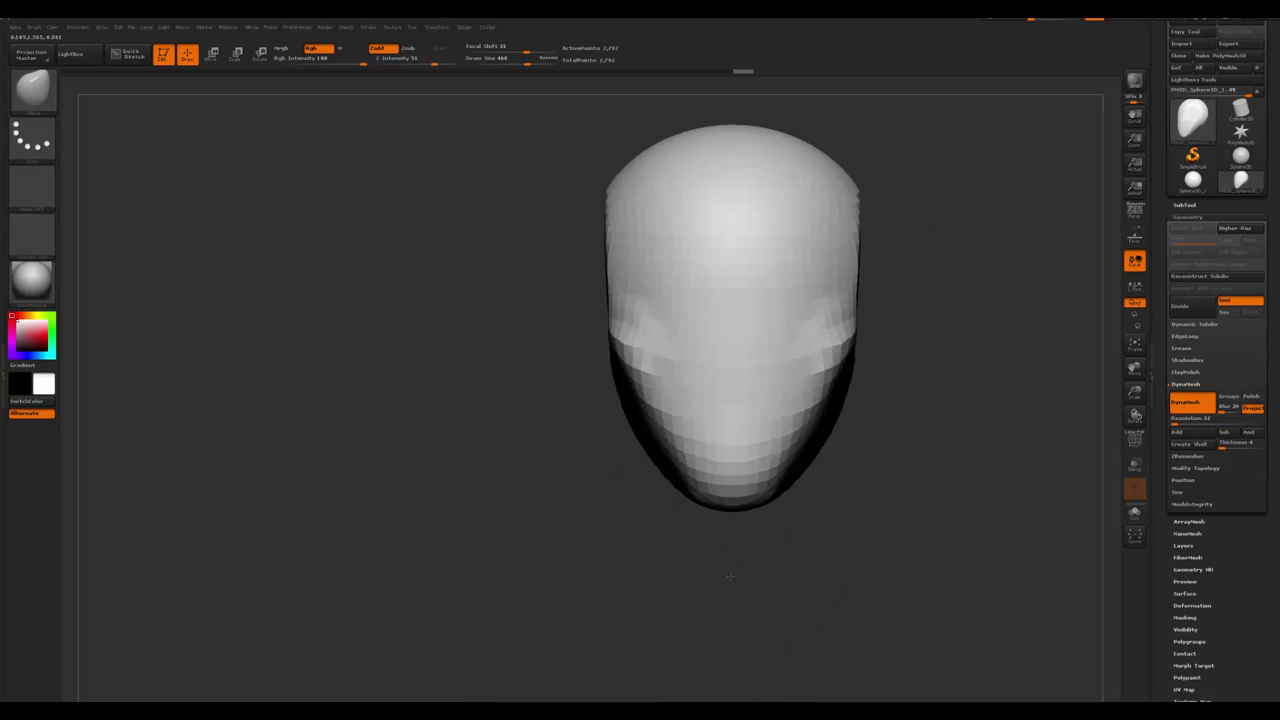
- Pick the Clay brush (B, C) and orbit to a tilted three-quarter view
key("b")
key("c")
key("b")
right_click_drag(771, 420, 905, 470)
key("space")
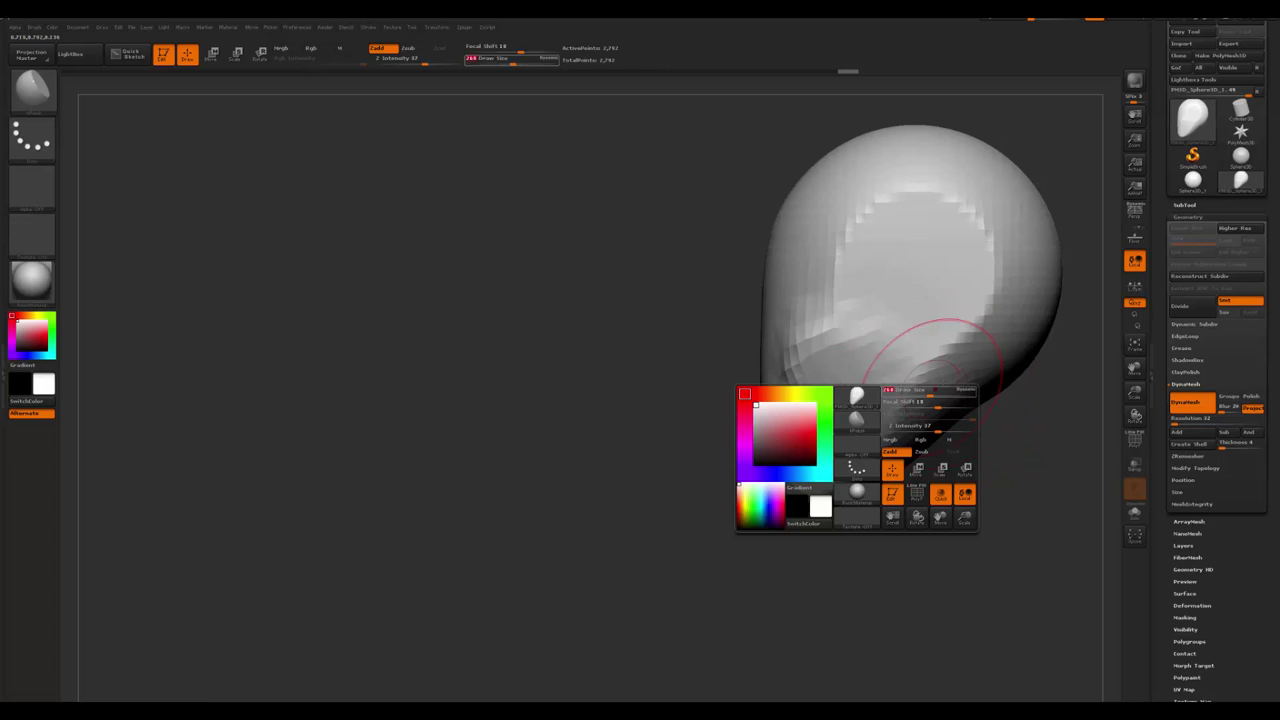
- Carve an eye-socket crease with Dam Standard (B, D, S) and soften it
key("b")
key("d")
key("s")
left_click_drag(940, 340, 938, 410)
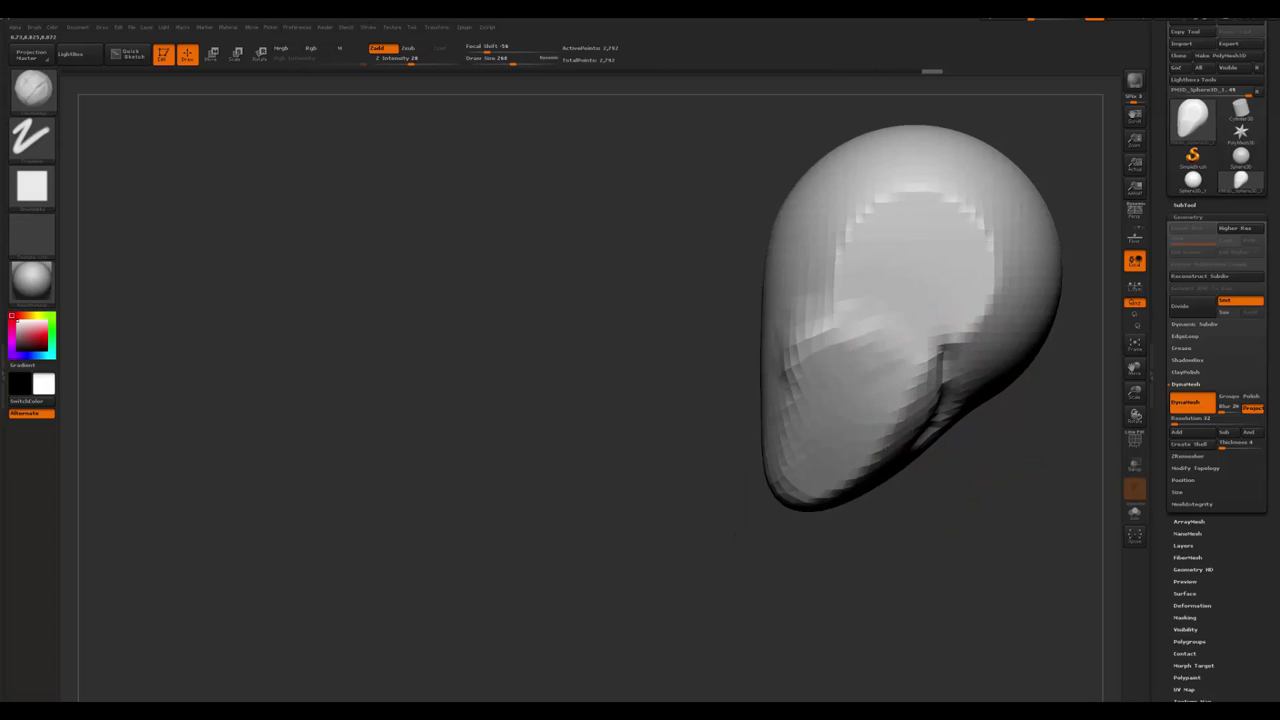
right_click_drag(920, 400, 952, 465)
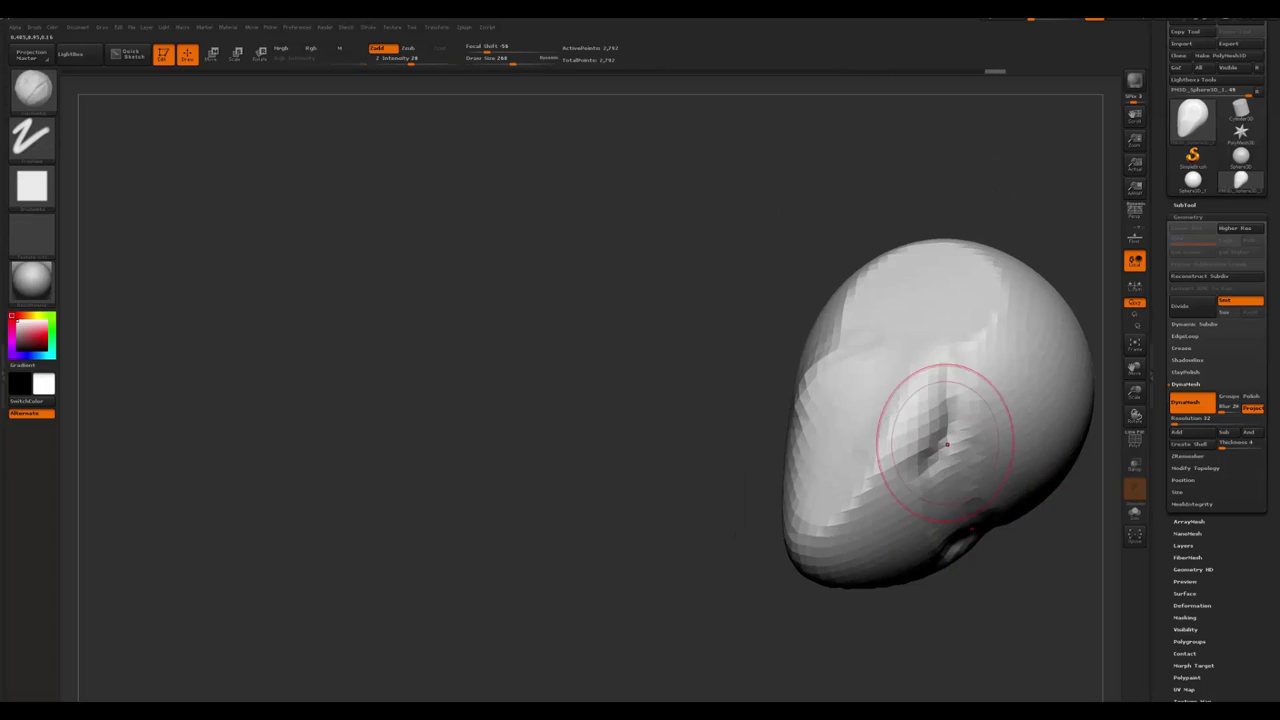
left_click_drag(943, 528, 1045, 578, "shift")
mouse_move(1045, 578)
right_mouse_down()
mouse_move(914, 543)
mouse_move(997, 571)
mouse_move(771, 400)
mouse_move(991, 464)
mouse_move(945, 498)
right_mouse_up()
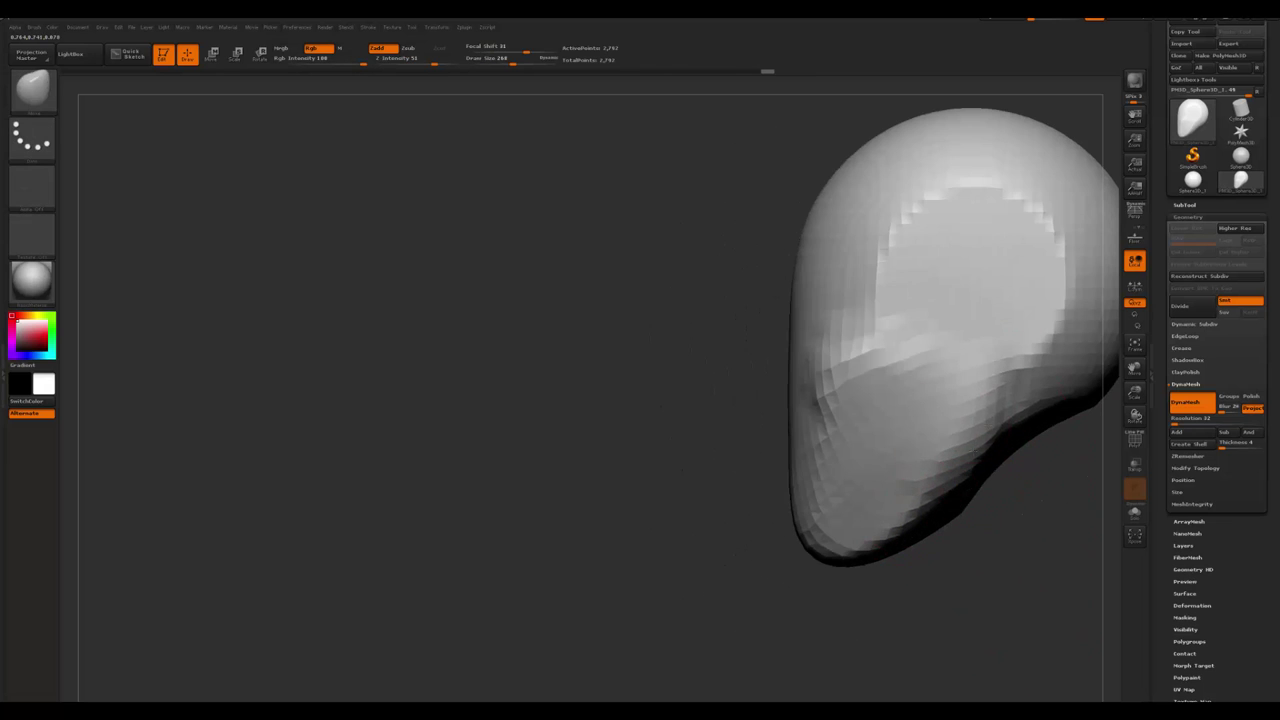
- Smooth the eye area, orbiting to compare front and side views
mouse_move(910, 549)
right_mouse_down()
mouse_move(850, 540)
mouse_move(960, 466)
right_mouse_up()
key("shift")
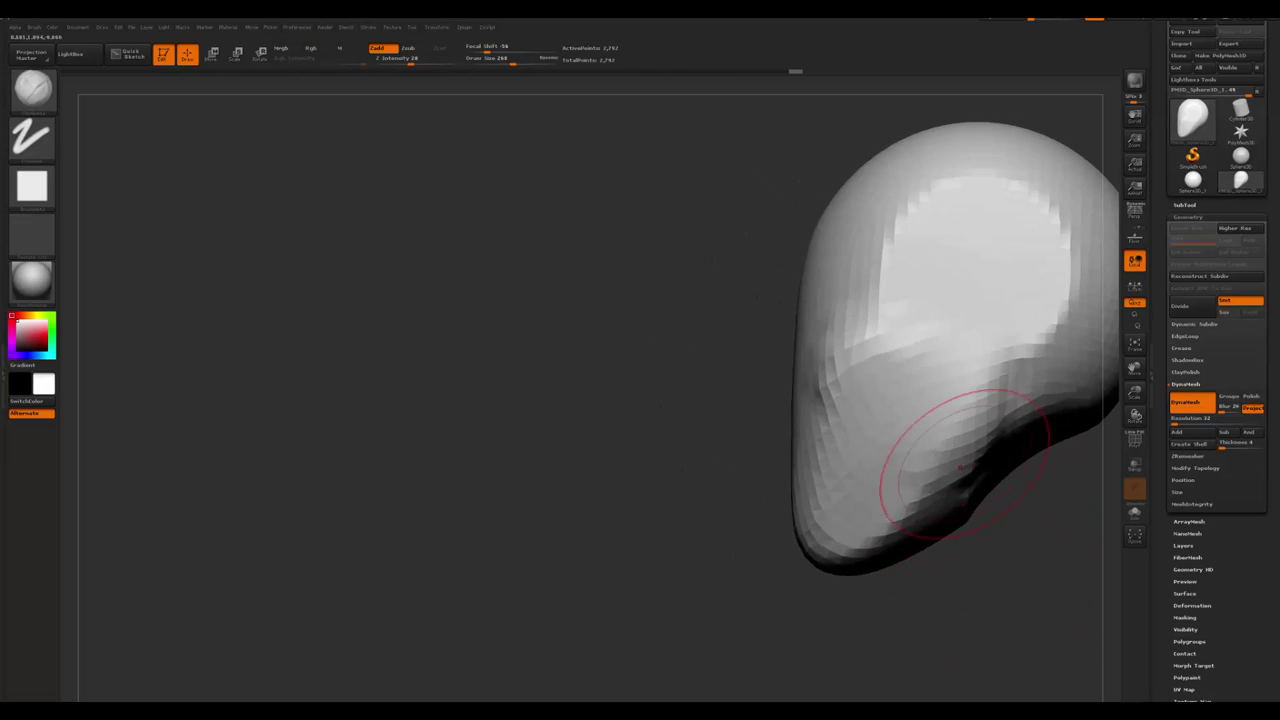
key("shift")
mouse_move(1001, 555)
right_mouse_down()
mouse_move(1017, 537)
mouse_move(986, 414)
mouse_move(977, 428)
right_mouse_up()
mouse_move(1005, 600)
right_mouse_down()
mouse_move(1023, 623)
mouse_move(963, 603)
mouse_move(1005, 620)
mouse_move(912, 536)
right_mouse_up()
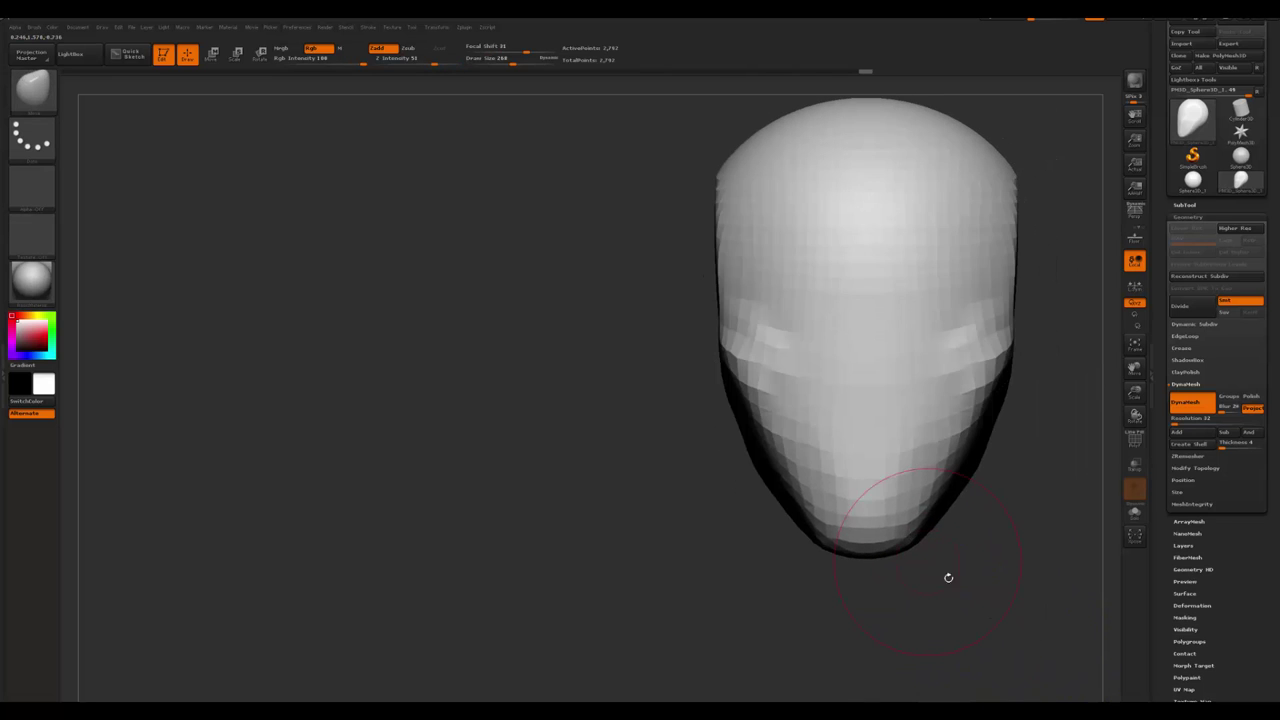
right_click_drag(948, 577, 940, 362)
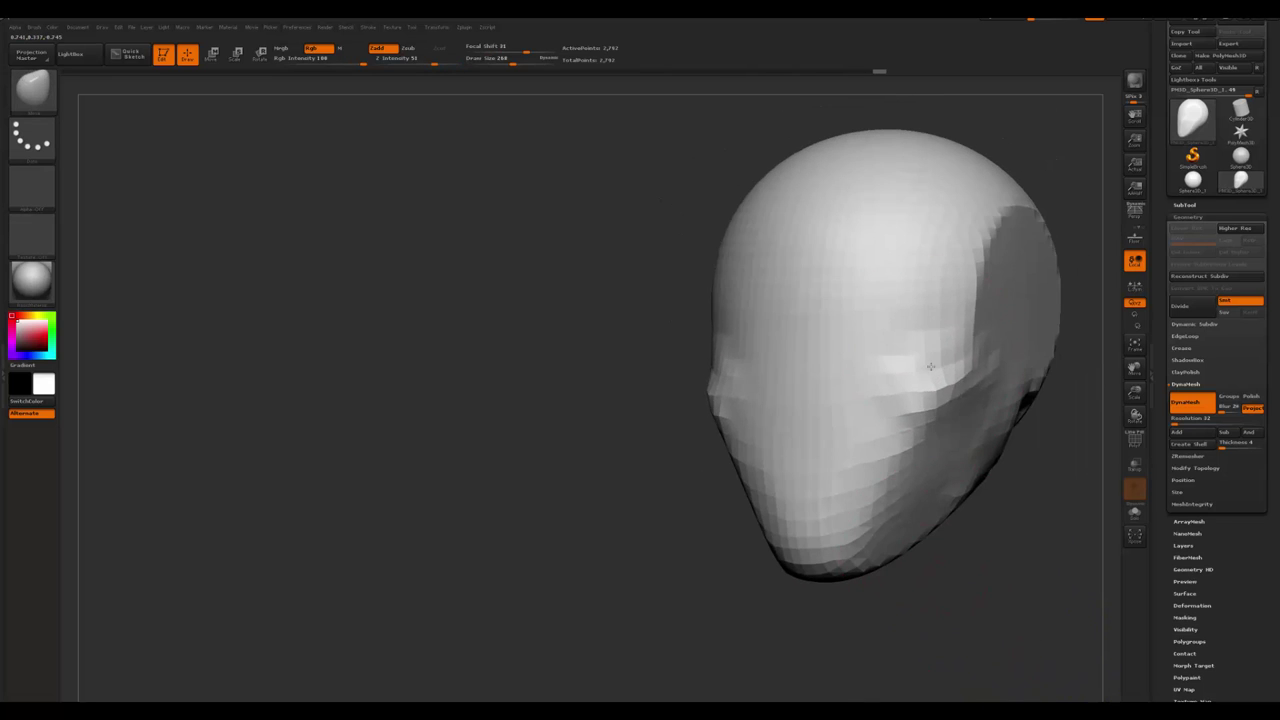
mouse_move(1037, 531)
right_mouse_down()
mouse_move(1040, 509)
mouse_move(1029, 543)
mouse_move(1020, 530)
right_mouse_up()
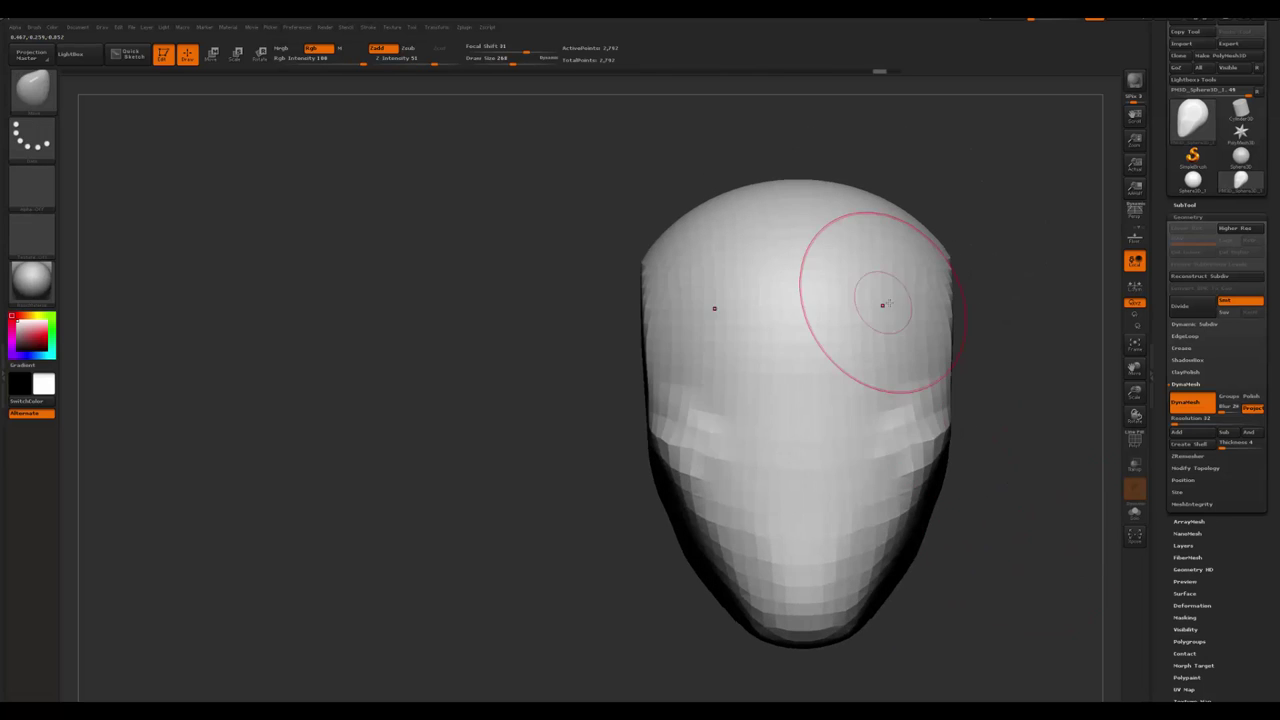
- Try the Clay and Standard brushes while orbiting to view the top of the head
key("space")
key("b")
key("c")
key("b")
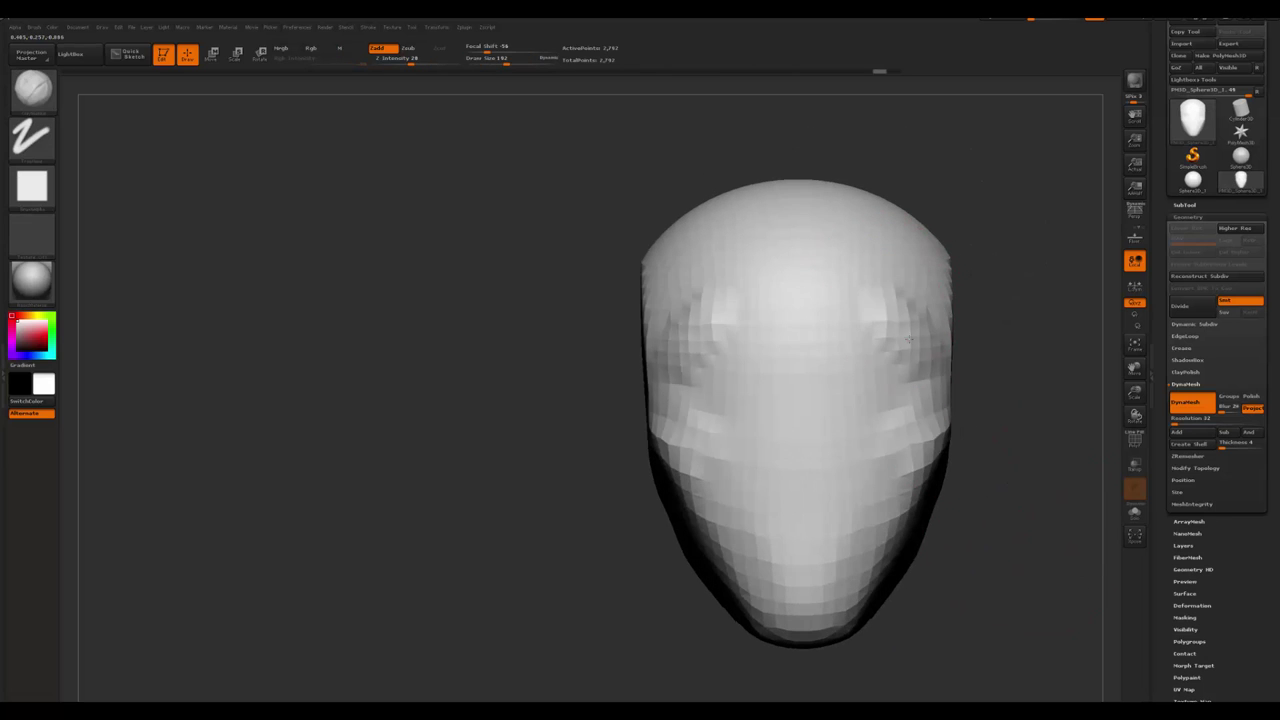
mouse_move(1013, 427)
right_mouse_down()
mouse_move(871, 343)
mouse_move(651, 514)
mouse_move(877, 371)
mouse_move(857, 386)
right_mouse_up()
- With a larger Standard brush, round out the flat crown and push out the upper right side
key("b")
key("s")
key("t")
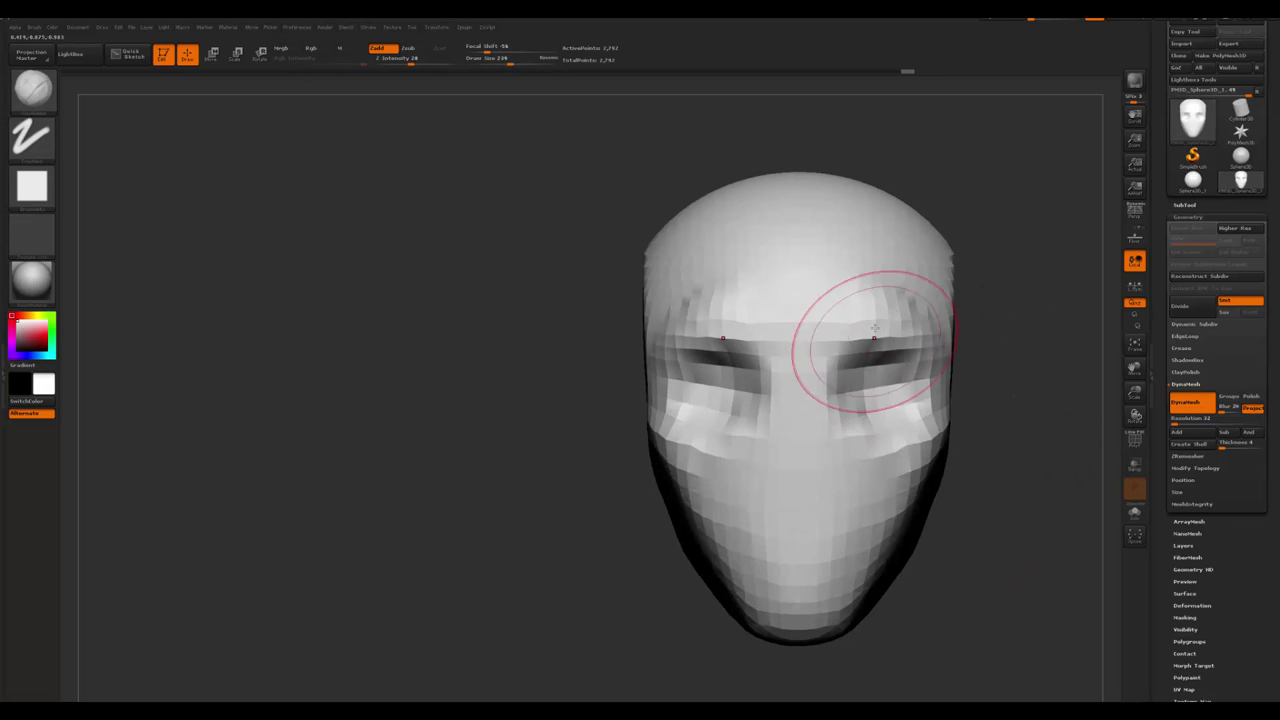
right_click_drag(1012, 381, 919, 357)
right_click_drag(970, 289, 1055, 300)
mouse_move(1106, 251)
right_mouse_down()
mouse_move(1043, 274)
mouse_move(1031, 300)
mouse_move(931, 279)
mouse_move(840, 400)
mouse_move(952, 483)
mouse_move(957, 426)
mouse_move(766, 294)
mouse_move(923, 263)
right_mouse_up()
key("b")
key("c")
key("b")
key("space")
key("b")
key("s")
key("t")
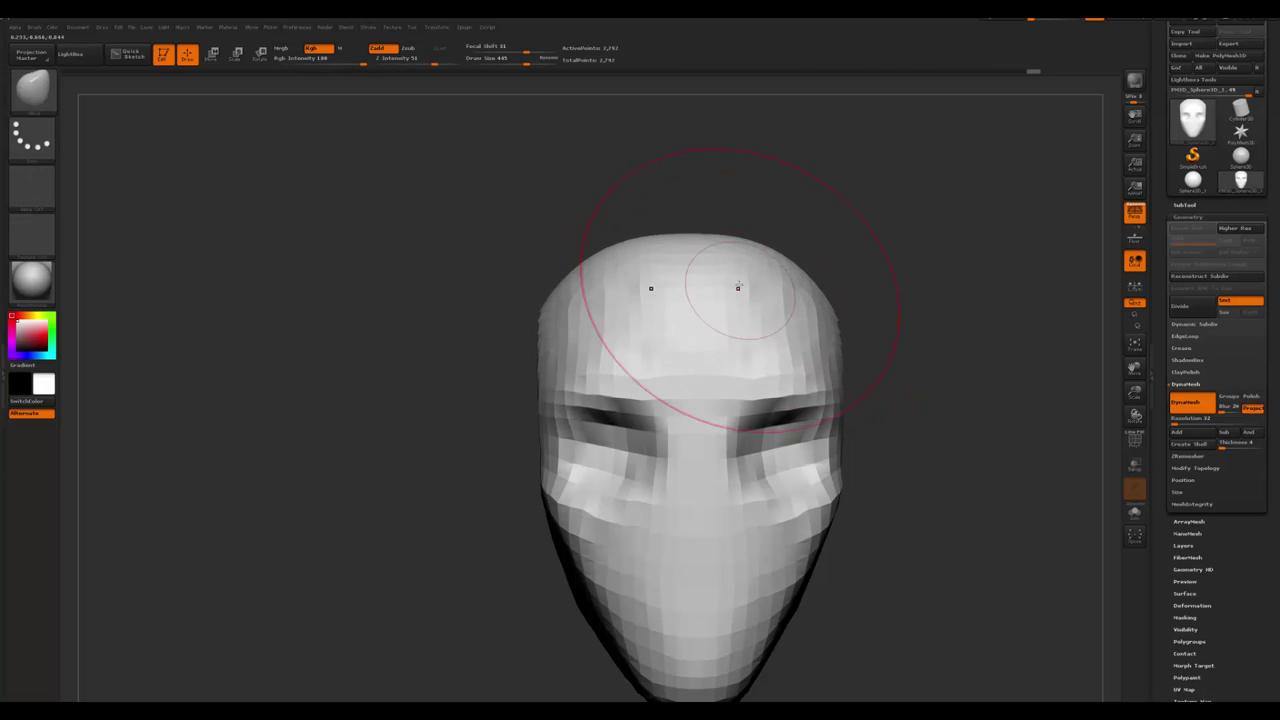
mouse_move(737, 286)
right_mouse_down()
mouse_move(956, 169)
mouse_move(889, 214)
right_mouse_up()
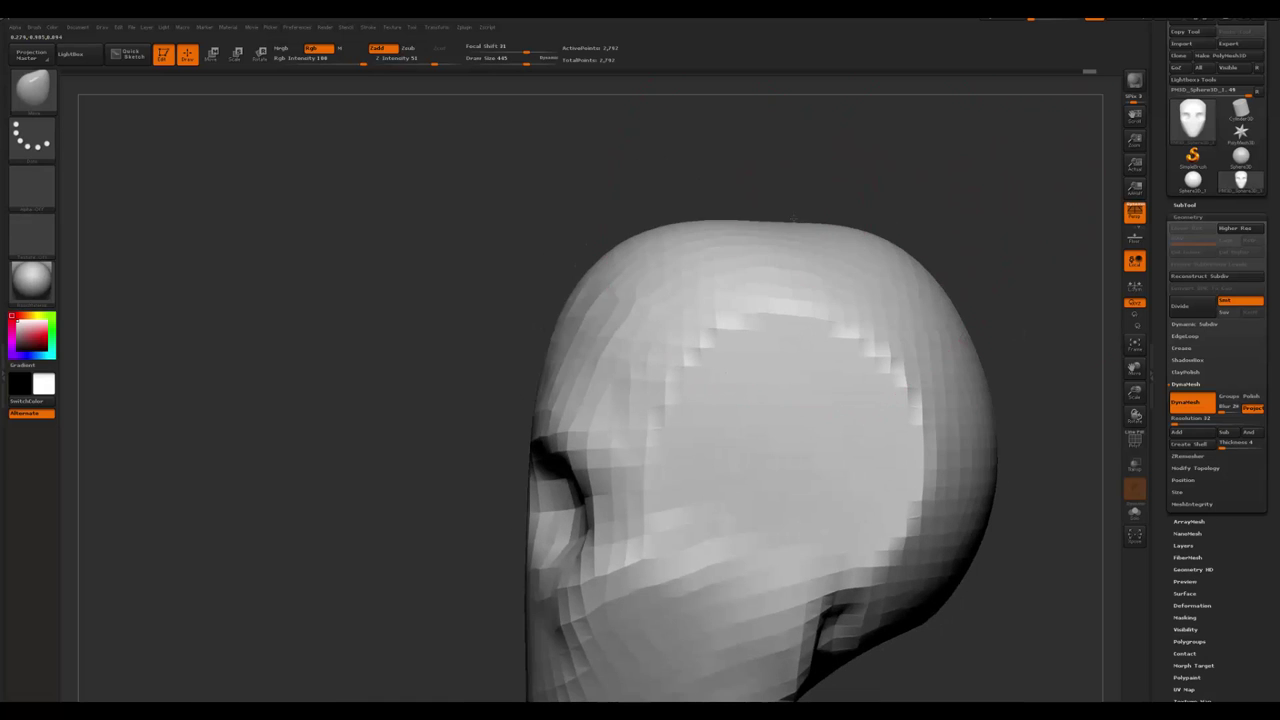
mouse_move(793, 218)
left_mouse_down()
mouse_move(757, 218)
mouse_move(970, 315)
left_mouse_up()
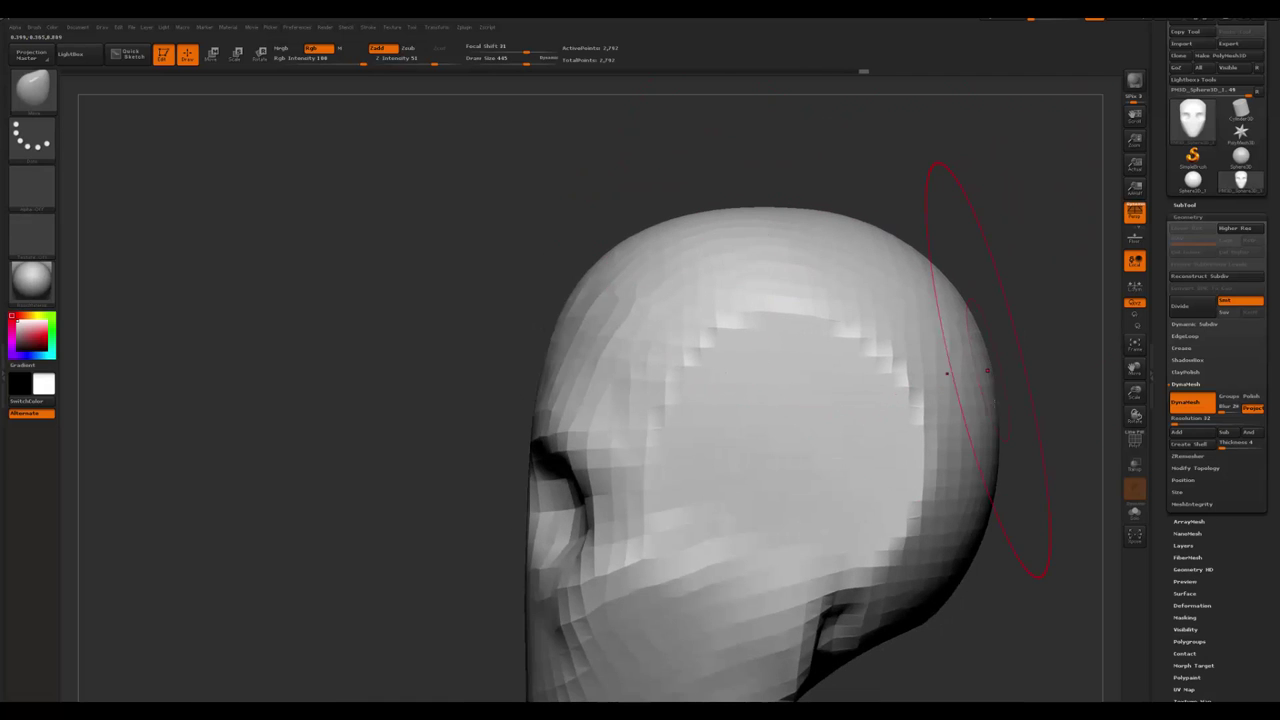
left_click_drag(947, 373, 945, 403)
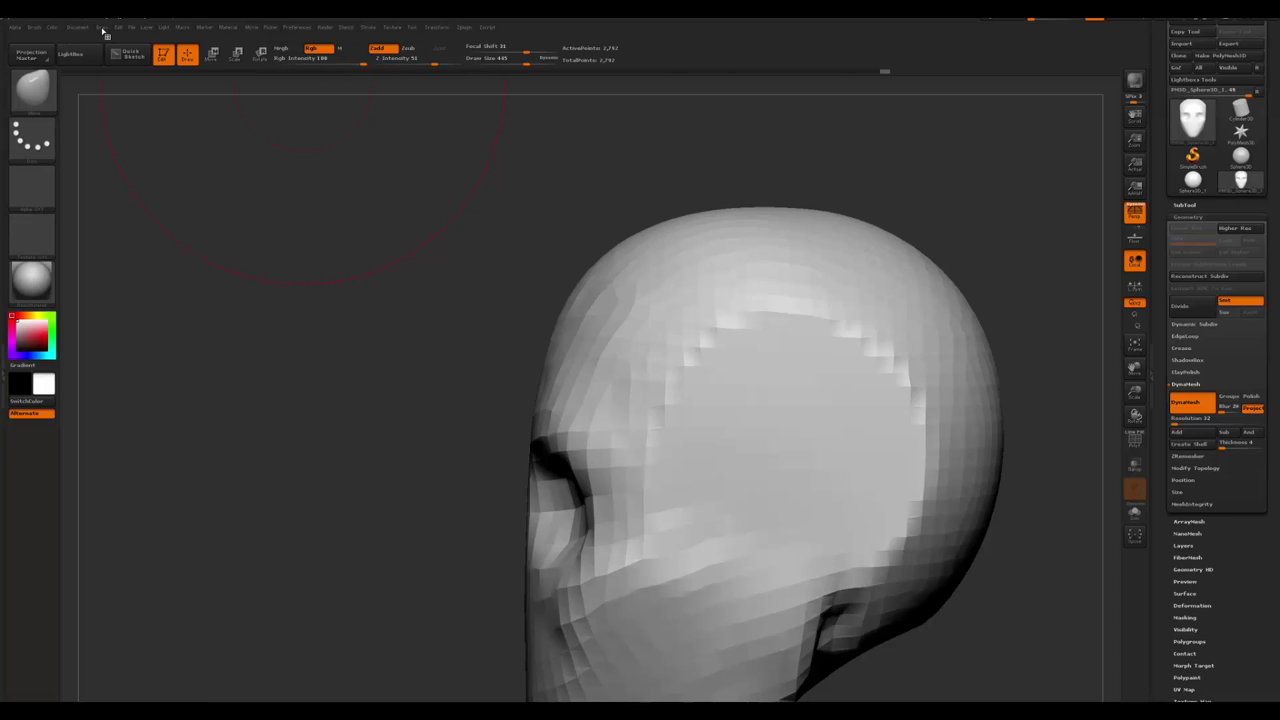
- Set the Draw palette Angle Of View to 10, face the head front, and pick ClayBuildup (B, C)
left_click(102, 27)
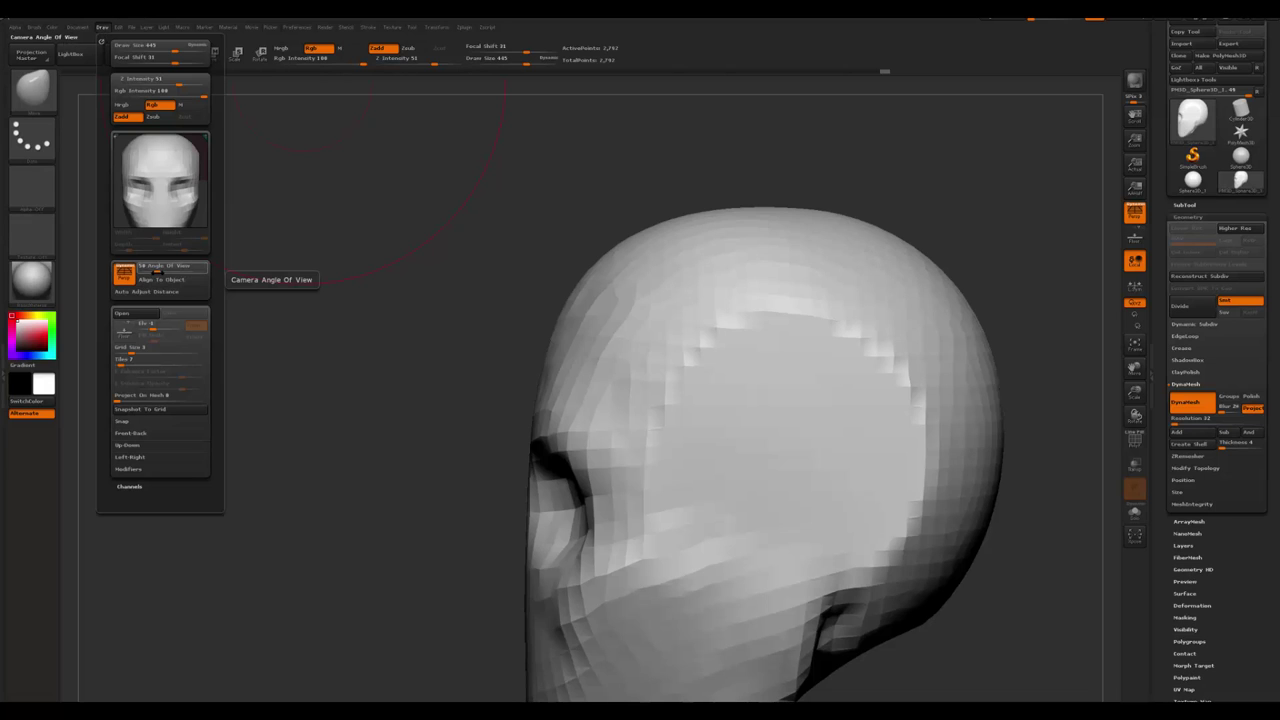
left_click_drag(150, 271, 146, 271)
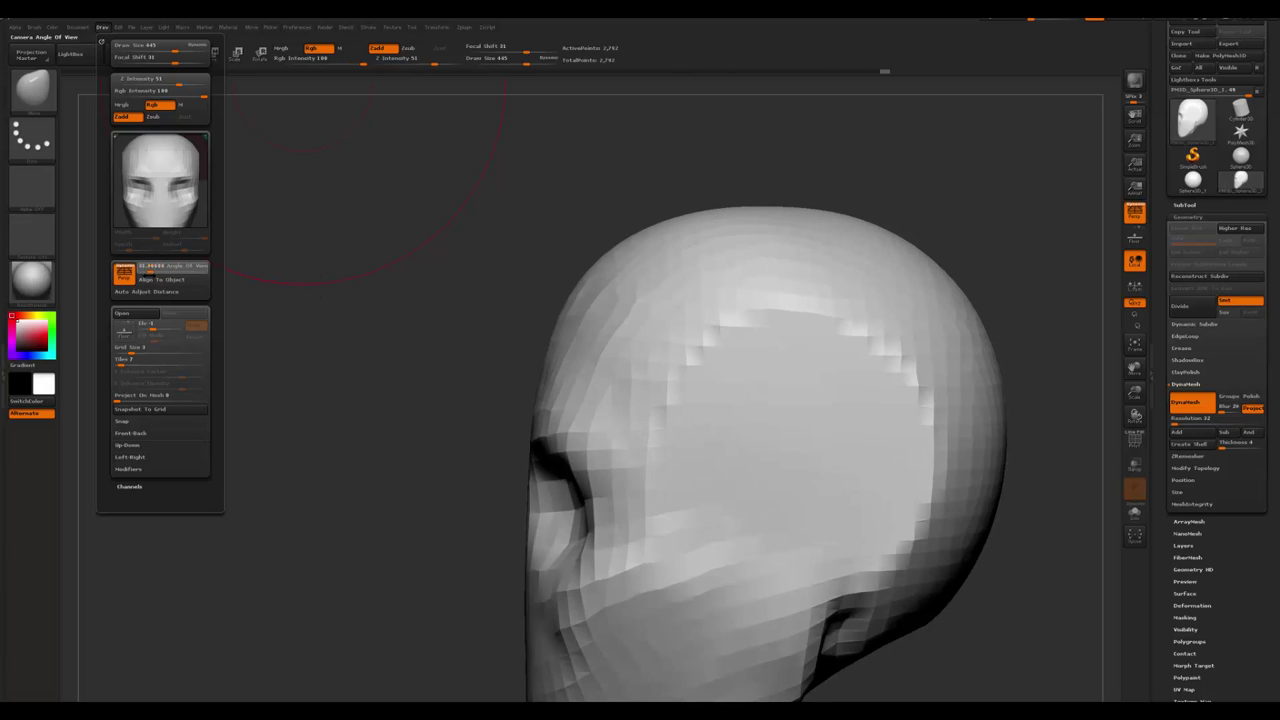
mouse_move(483, 394)
left_mouse_down()
mouse_move(500, 360)
mouse_move(481, 314)
mouse_move(654, 243)
mouse_move(674, 200)
mouse_move(688, 307)
mouse_move(634, 260)
mouse_move(709, 346)
mouse_move(600, 260)
mouse_move(668, 412)
mouse_move(585, 440)
left_mouse_up()
key("b")
key("c")
key("b")
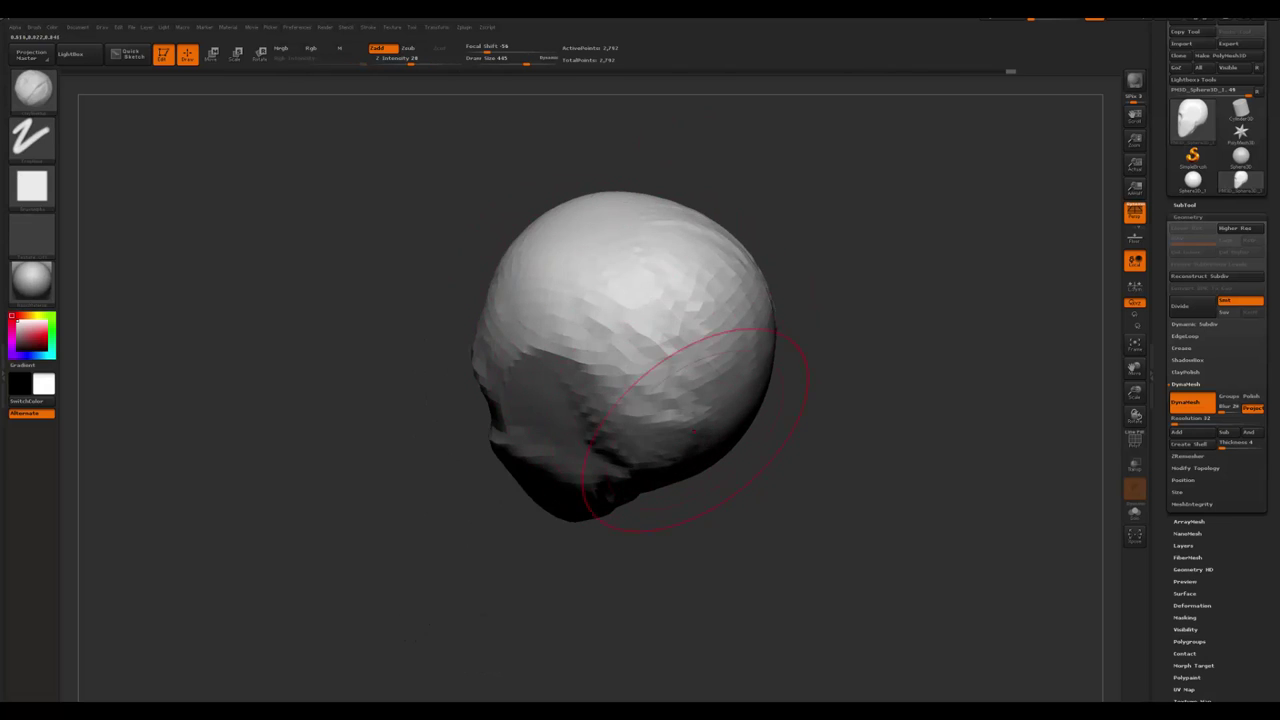
- Smooth the top of the head, orbiting around the crown from several angles
mouse_move(880, 430)
left_mouse_down()
mouse_move(800, 370)
mouse_move(790, 390)
left_mouse_up()
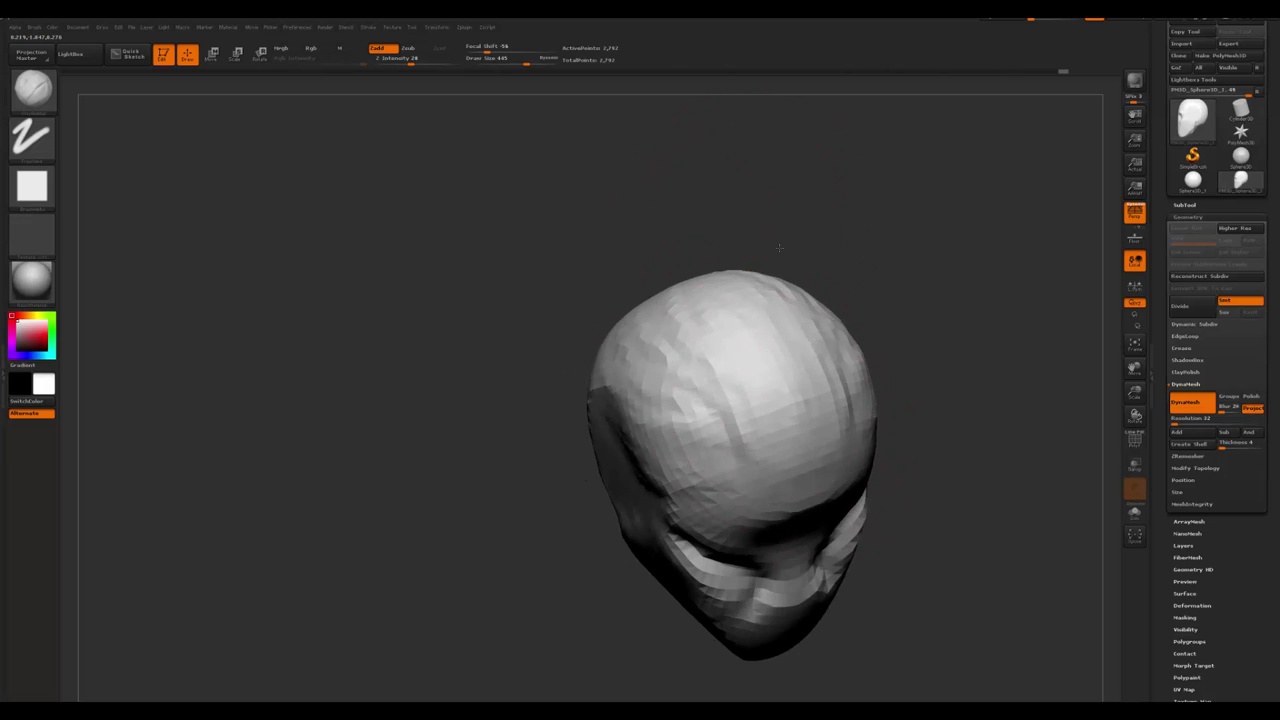
mouse_move(779, 247)
left_mouse_down()
mouse_move(643, 349)
mouse_move(800, 300)
mouse_move(748, 390)
mouse_move(748, 376)
left_mouse_up()
mouse_move(722, 311)
left_mouse_down()
mouse_move(741, 341)
mouse_move(766, 320)
left_mouse_up()
key("shift")
key("shift")
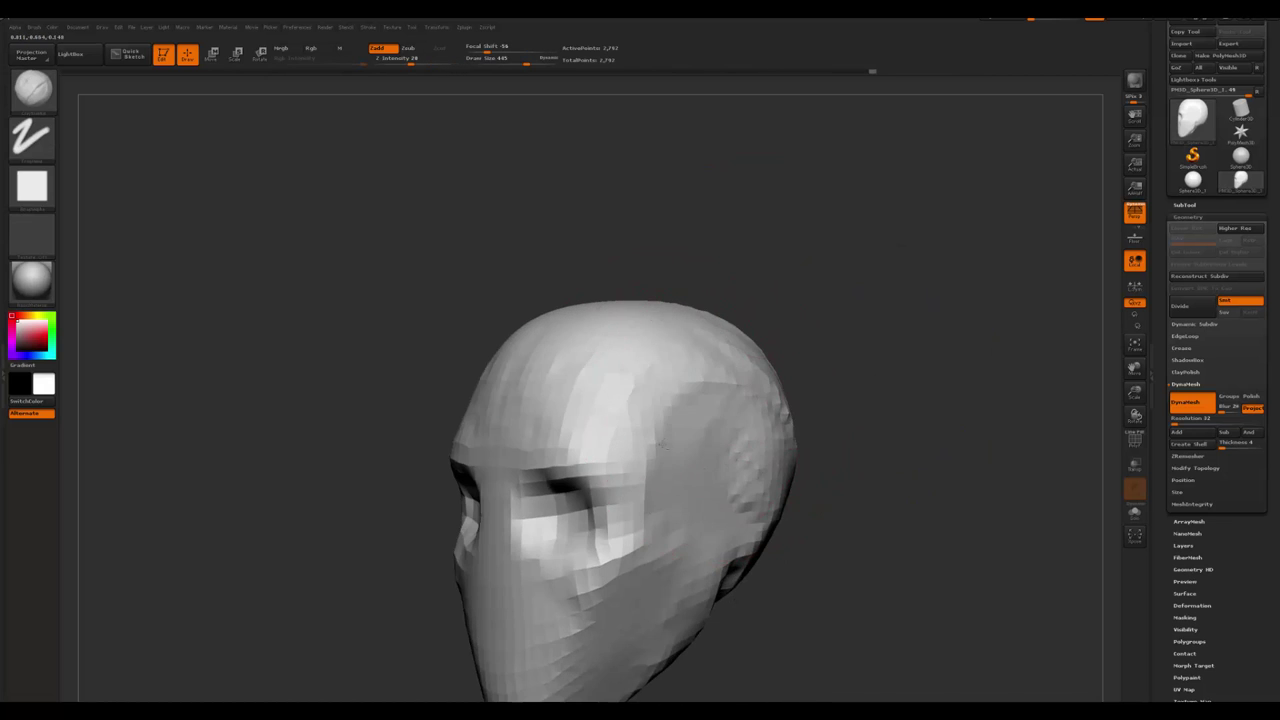
mouse_move(686, 393)
left_mouse_down()
mouse_move(838, 362)
mouse_move(805, 345)
mouse_move(780, 290)
mouse_move(826, 316)
mouse_move(637, 355)
left_mouse_up()
mouse_move(780, 380)
left_mouse_down()
mouse_move(806, 400)
mouse_move(800, 360)
mouse_move(677, 310)
left_mouse_up()
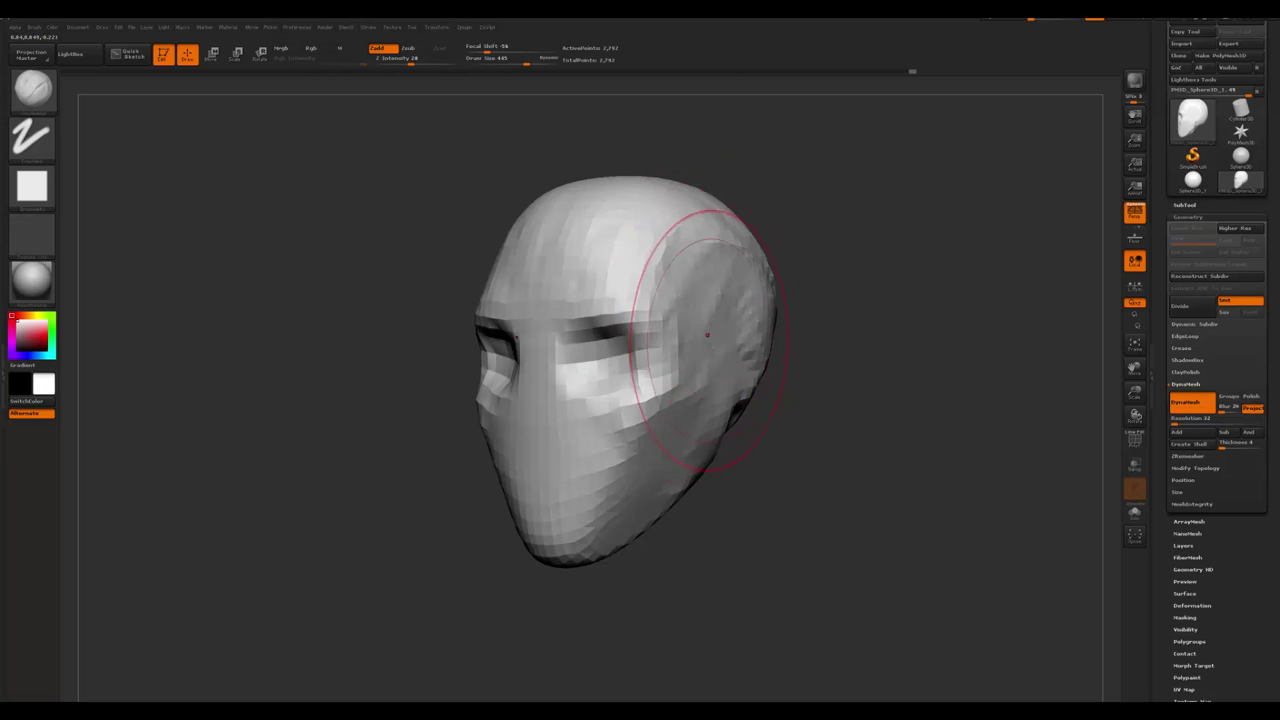
left_click_drag(800, 300, 686, 230)
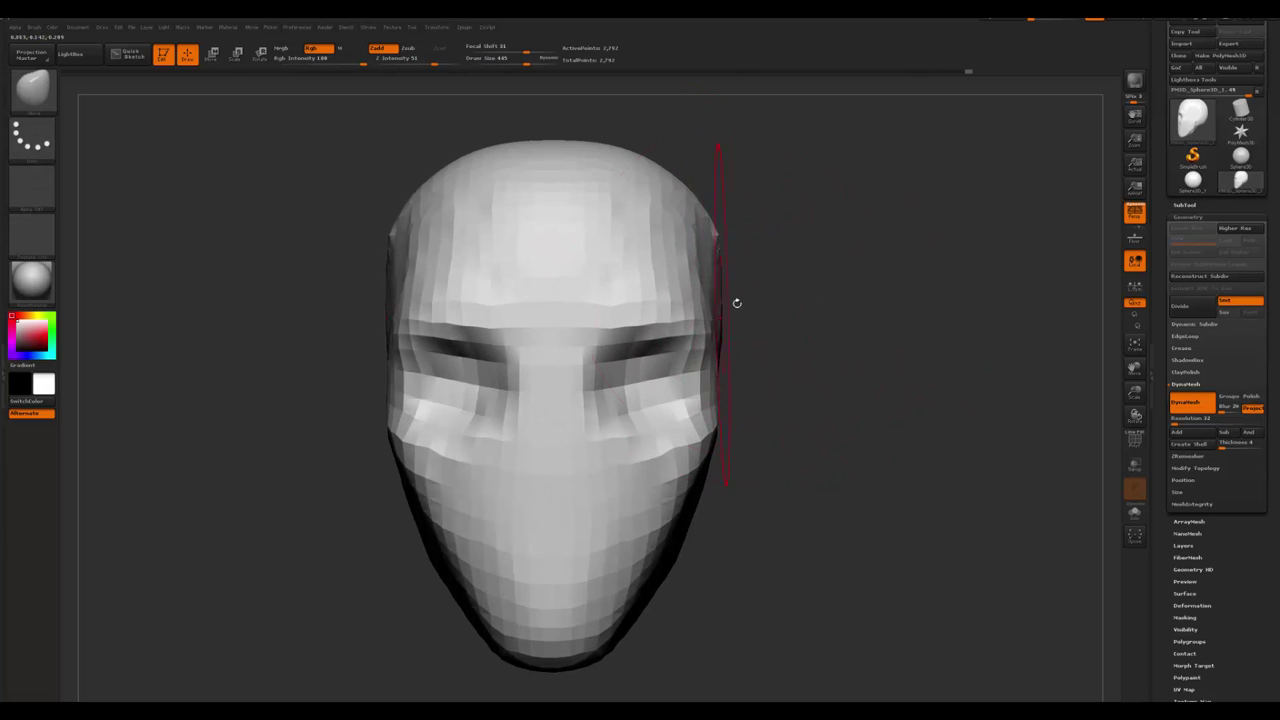
left_click_drag(736, 302, 724, 232)
mouse_move(655, 165)
left_mouse_down()
mouse_move(686, 151)
mouse_move(743, 171)
mouse_move(668, 219)
left_mouse_up()
- Build up the crown and back of the skull with a clay brush, alternating with Shift-smoothing
key("b")
key("t")
key("d")
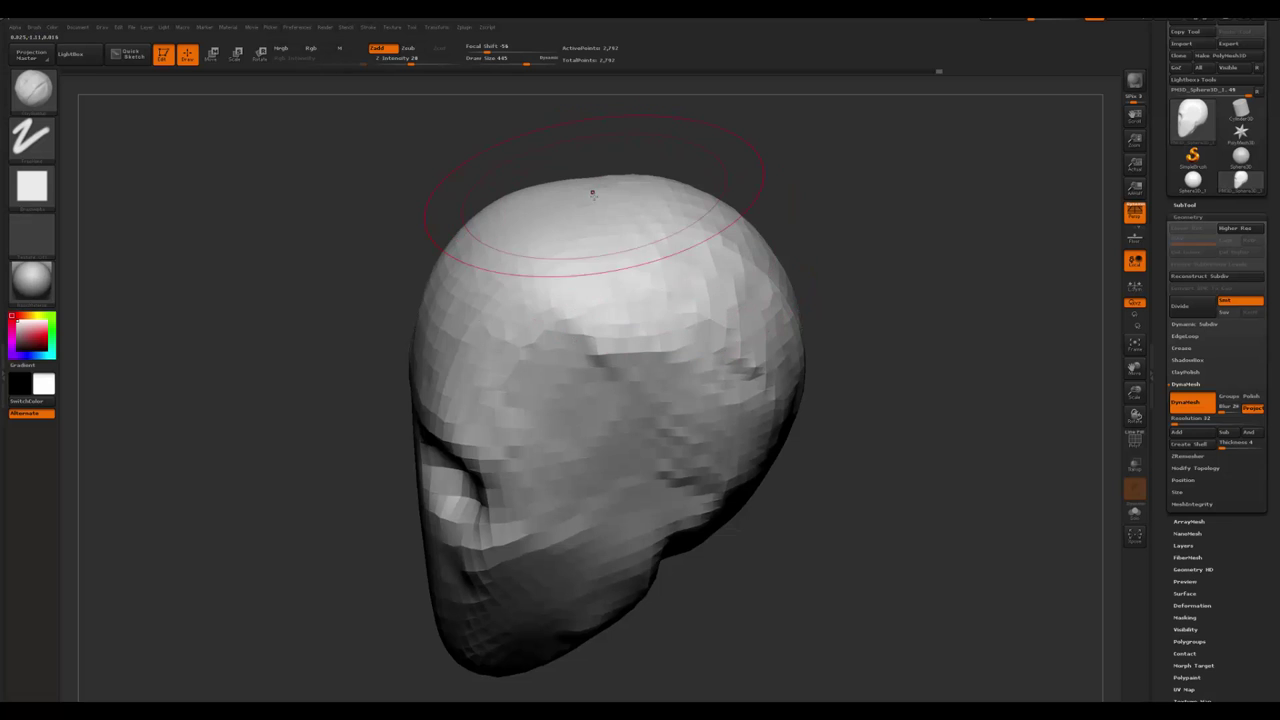
mouse_move(699, 203)
left_mouse_down()
mouse_move(862, 217)
mouse_move(732, 294)
left_mouse_up()
key("shift")
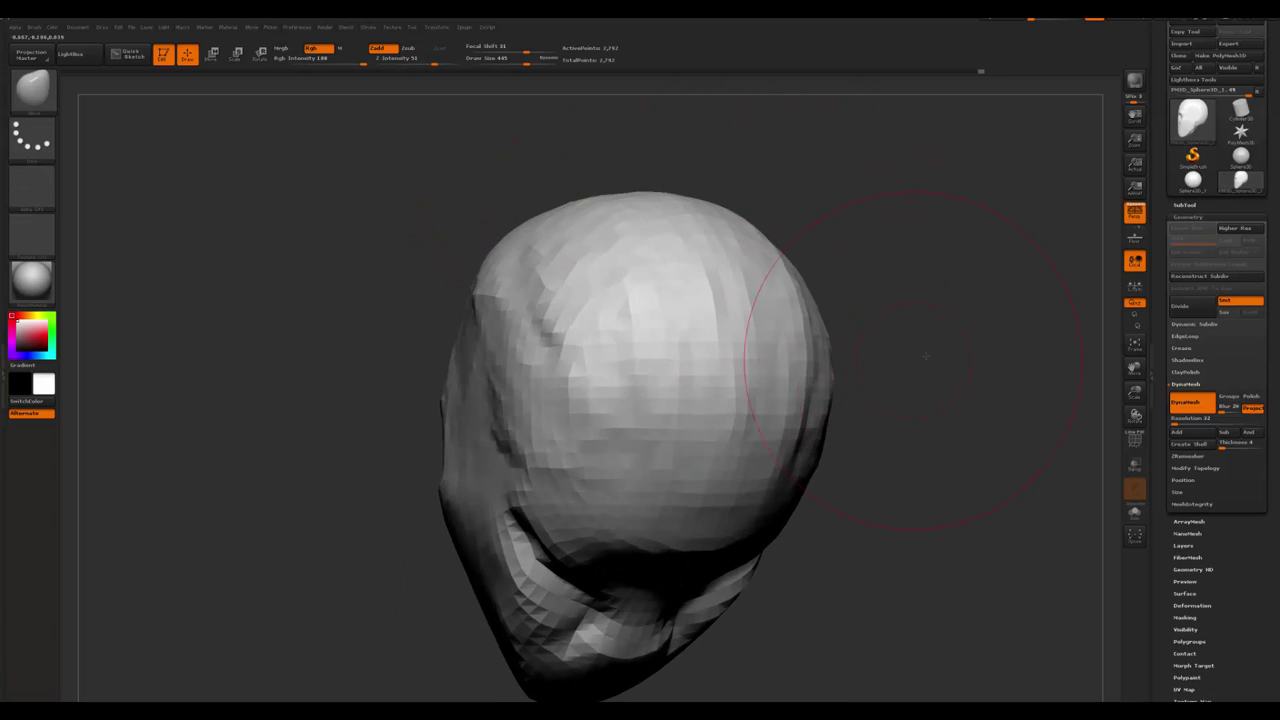
left_click_drag(793, 376, 762, 364)
mouse_move(843, 202)
left_mouse_down()
mouse_move(794, 177)
mouse_move(900, 203)
mouse_move(626, 114)
mouse_move(620, 180)
mouse_move(666, 134)
mouse_move(729, 194)
mouse_move(741, 234)
left_mouse_up()
key("shift")
mouse_move(761, 346)
left_mouse_down("shift")
mouse_move(800, 308)
mouse_move(690, 256)
left_mouse_up("shift")
mouse_move(494, 463)
left_mouse_down("shift")
mouse_move(694, 486)
mouse_move(750, 430)
mouse_move(521, 262)
mouse_move(500, 286)
mouse_move(492, 252)
mouse_move(530, 240)
mouse_move(820, 306)
mouse_move(946, 366)
mouse_move(869, 374)
mouse_move(760, 330)
mouse_move(819, 348)
left_mouse_up("shift")
key("space")
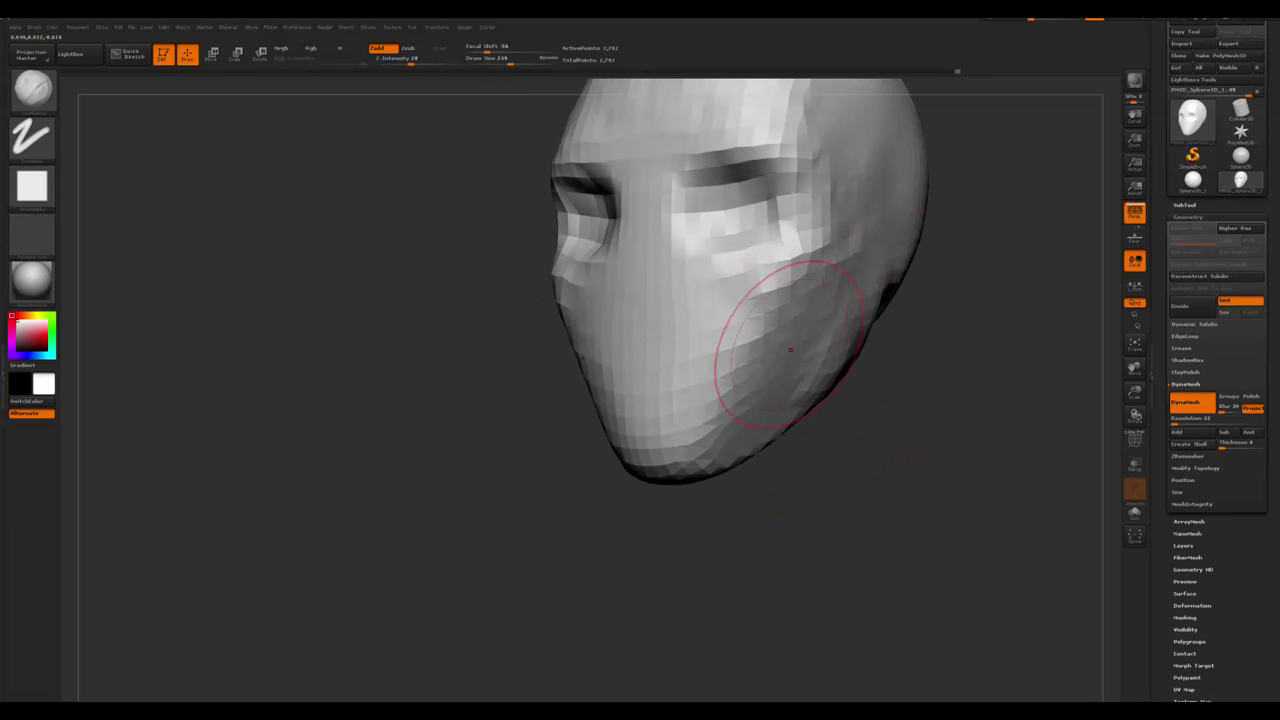
- Fill out the cheeks below the eye sockets with the ClayBuildup brush
key("b")
key("c")
key("b")
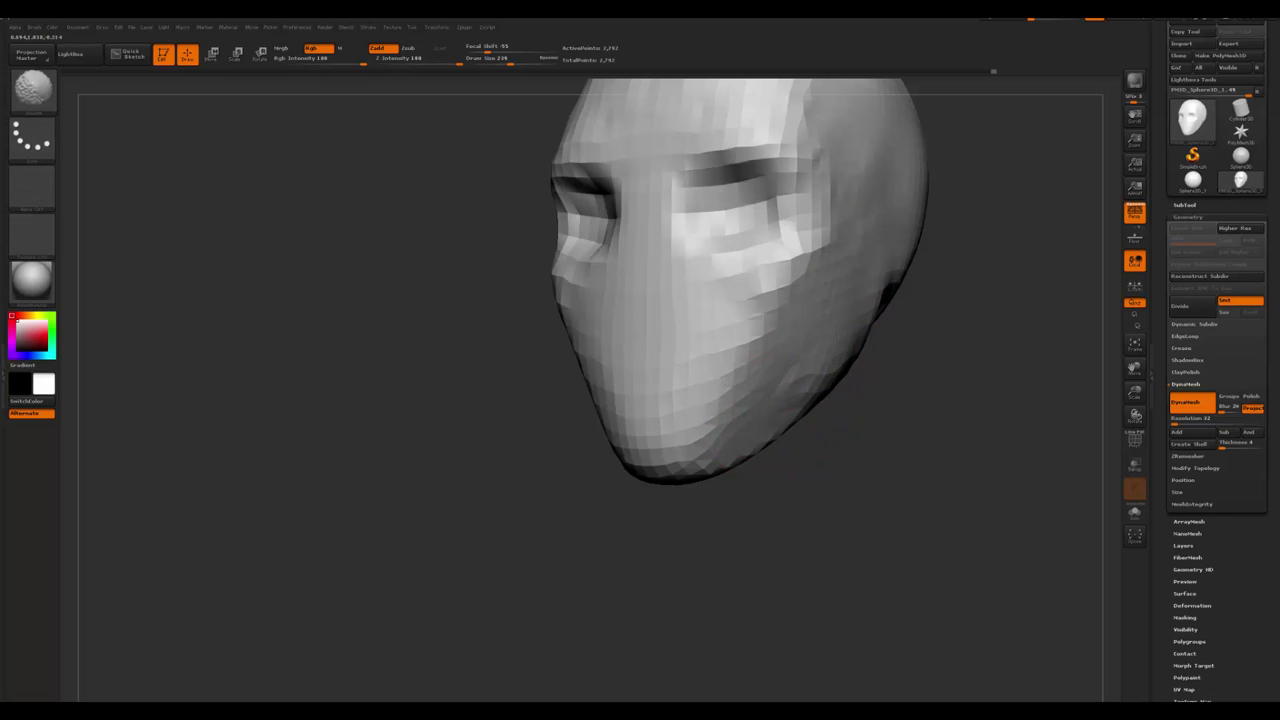
key("b")
key("c")
key("b")
left_click_drag(943, 409, 955, 431)
key("alt+Tab")
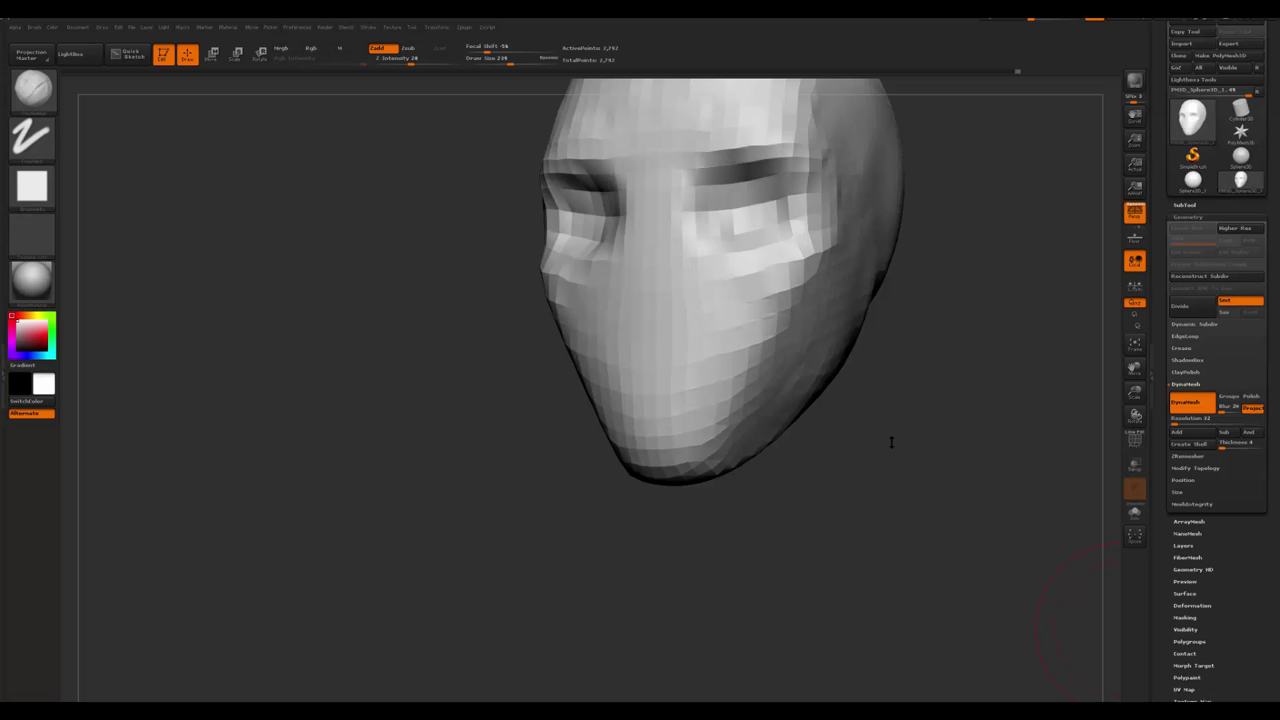
left_click_drag(891, 442, 1090, 380)
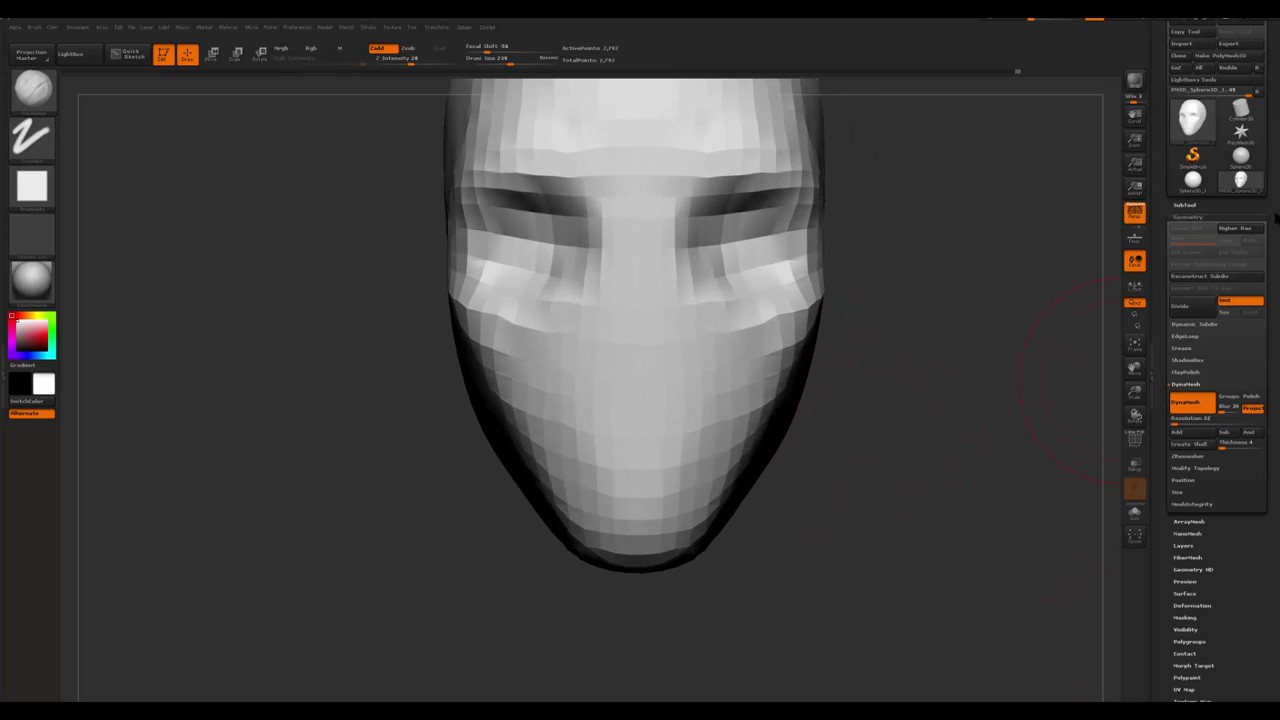
mouse_move(727, 557)
left_mouse_down()
mouse_move(825, 470)
mouse_move(686, 480)
left_mouse_up()
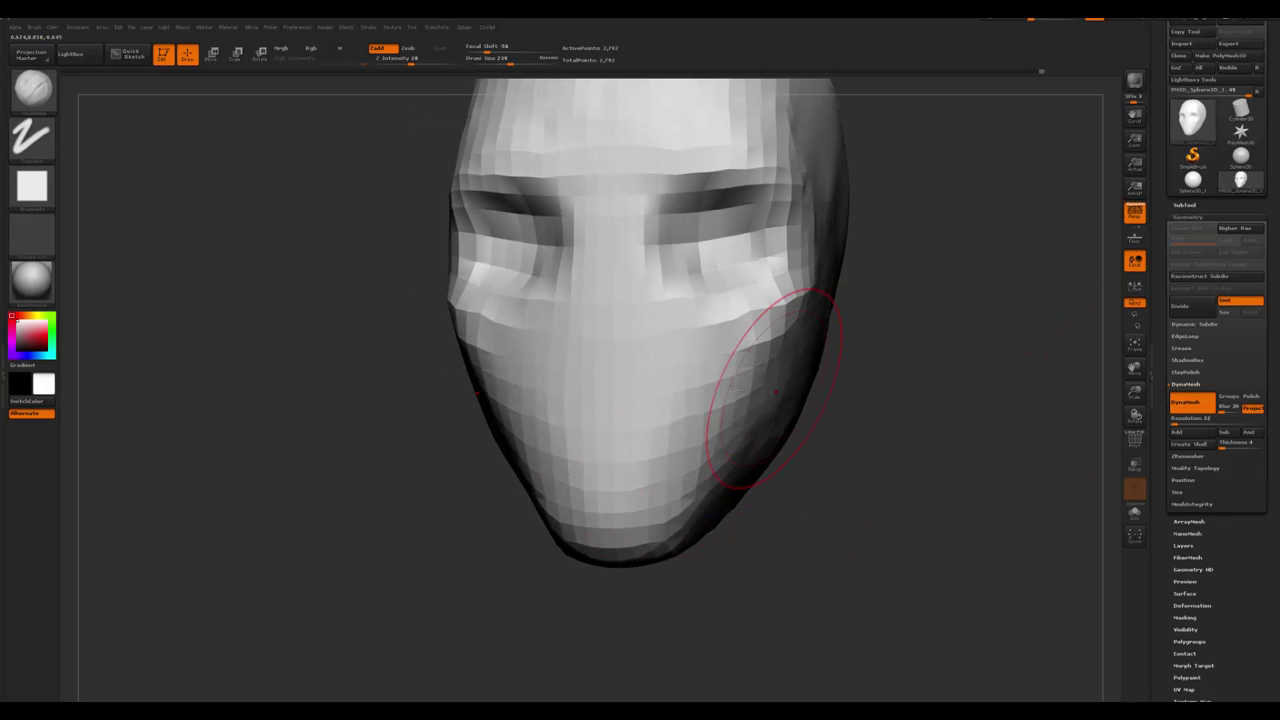
- Load a new brush at Z Intensity 100 and orbit the head to a straight front view
key("space")
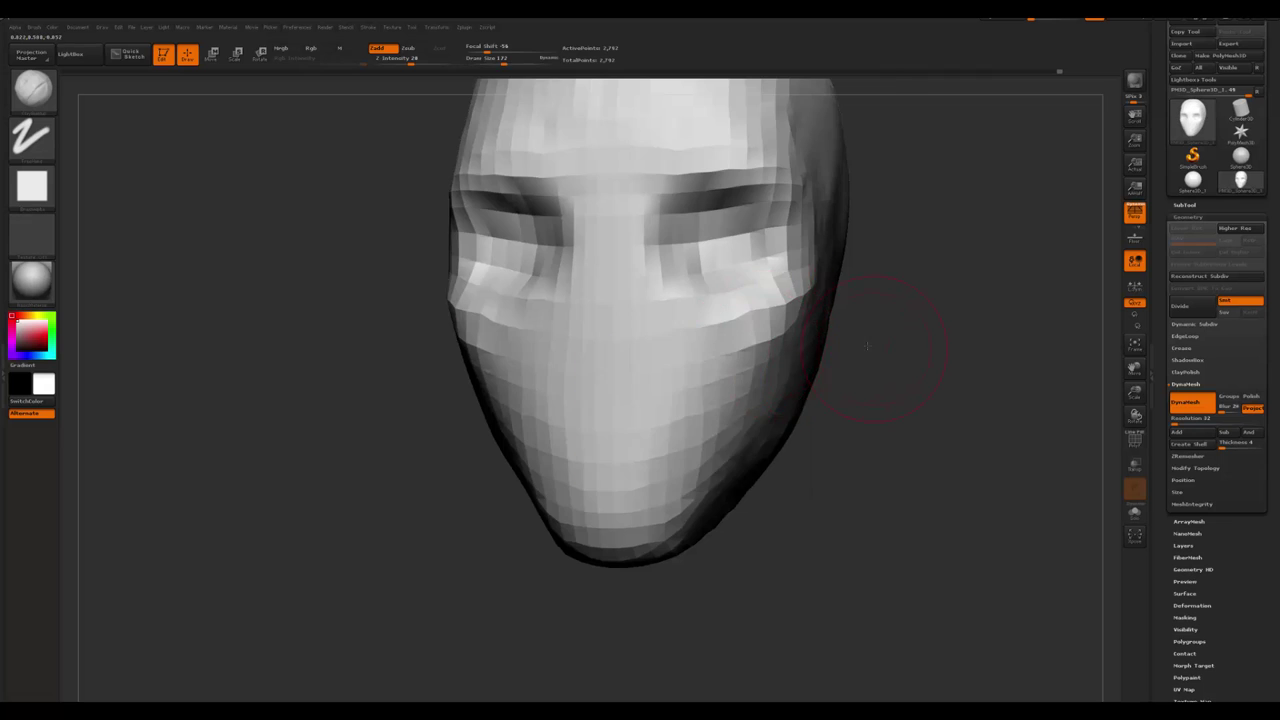
left_click_drag(880, 330, 815, 315)
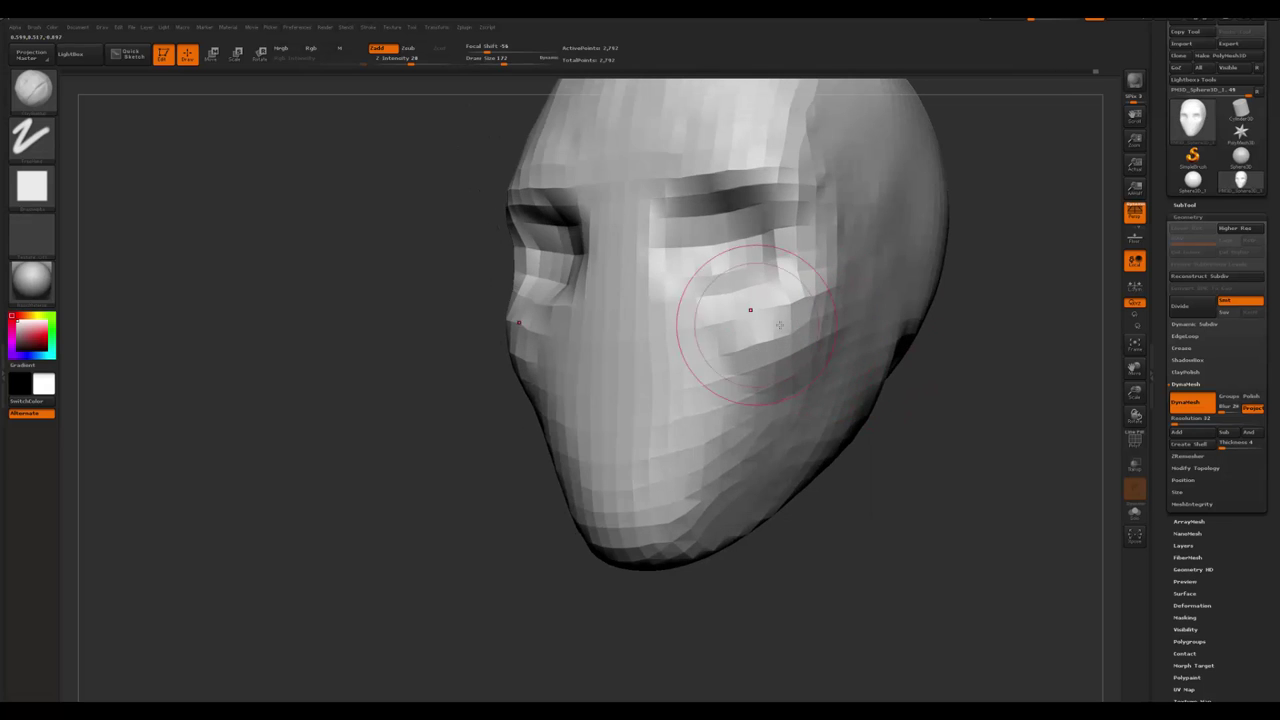
mouse_move(958, 430)
left_mouse_down()
mouse_move(954, 400)
mouse_move(975, 408)
mouse_move(868, 360)
left_mouse_up()
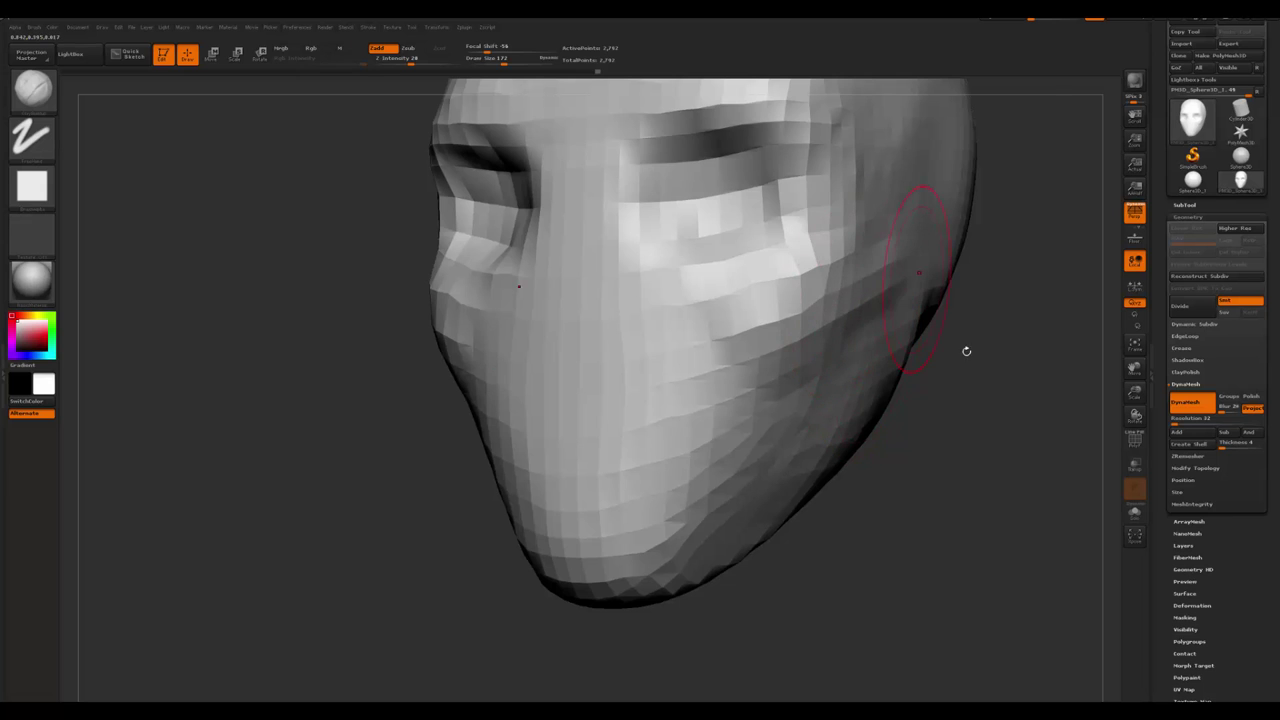
left_click_drag(966, 351, 851, 300)
mouse_move(1015, 320)
left_mouse_down("shift")
mouse_move(1006, 491)
mouse_move(907, 385)
mouse_move(943, 429)
mouse_move(826, 347)
left_mouse_up("shift")
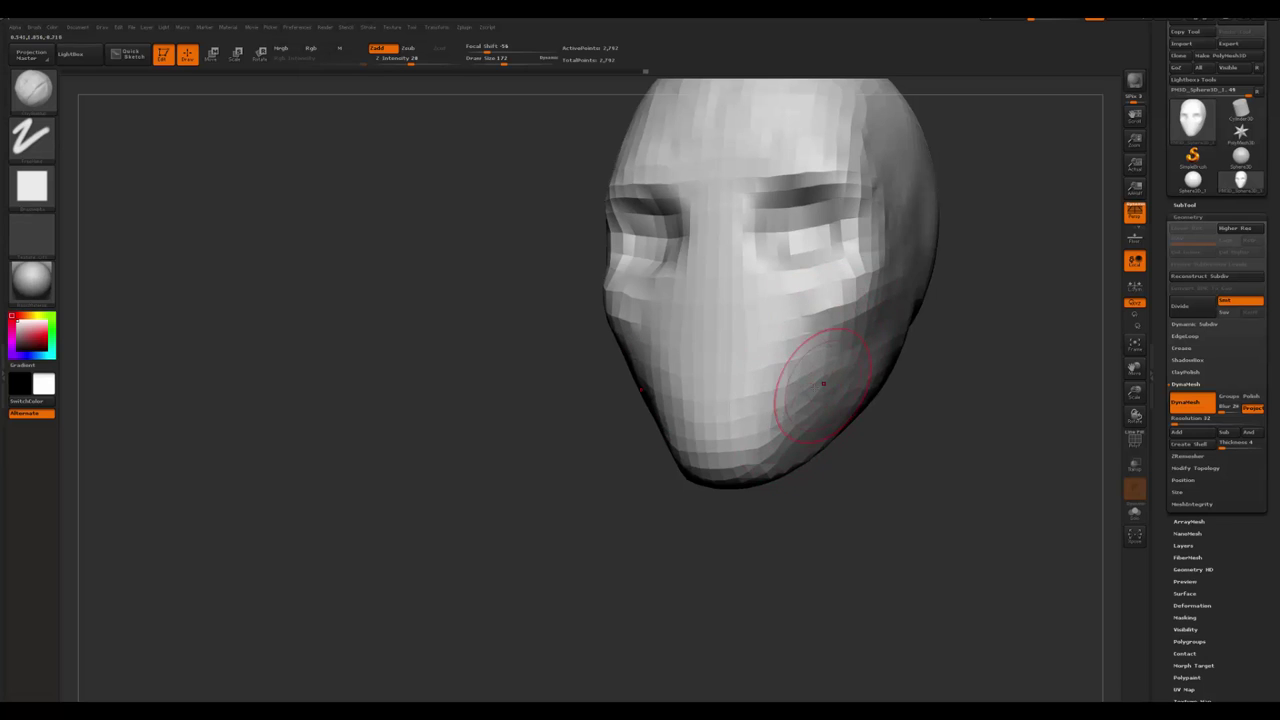
mouse_move(988, 477)
left_mouse_down()
mouse_move(940, 466)
mouse_move(963, 516)
mouse_move(877, 500)
left_mouse_up()
- Slice the side of the head flat with a curve cut, then build it back up with ClayBuildup
left_click_drag(810, 380, 991, 332, "ctrl+shift")
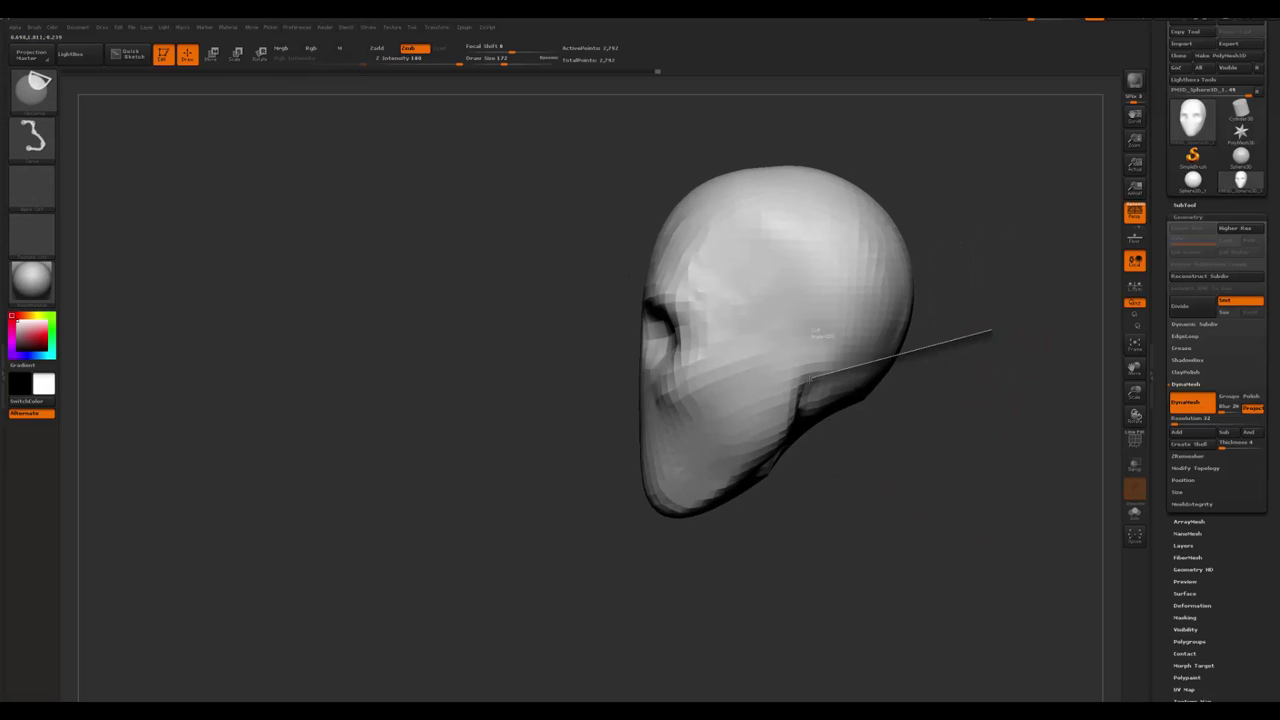
mouse_move(772, 485)
left_mouse_down()
mouse_move(829, 543)
mouse_move(800, 540)
mouse_move(790, 490)
left_mouse_up()
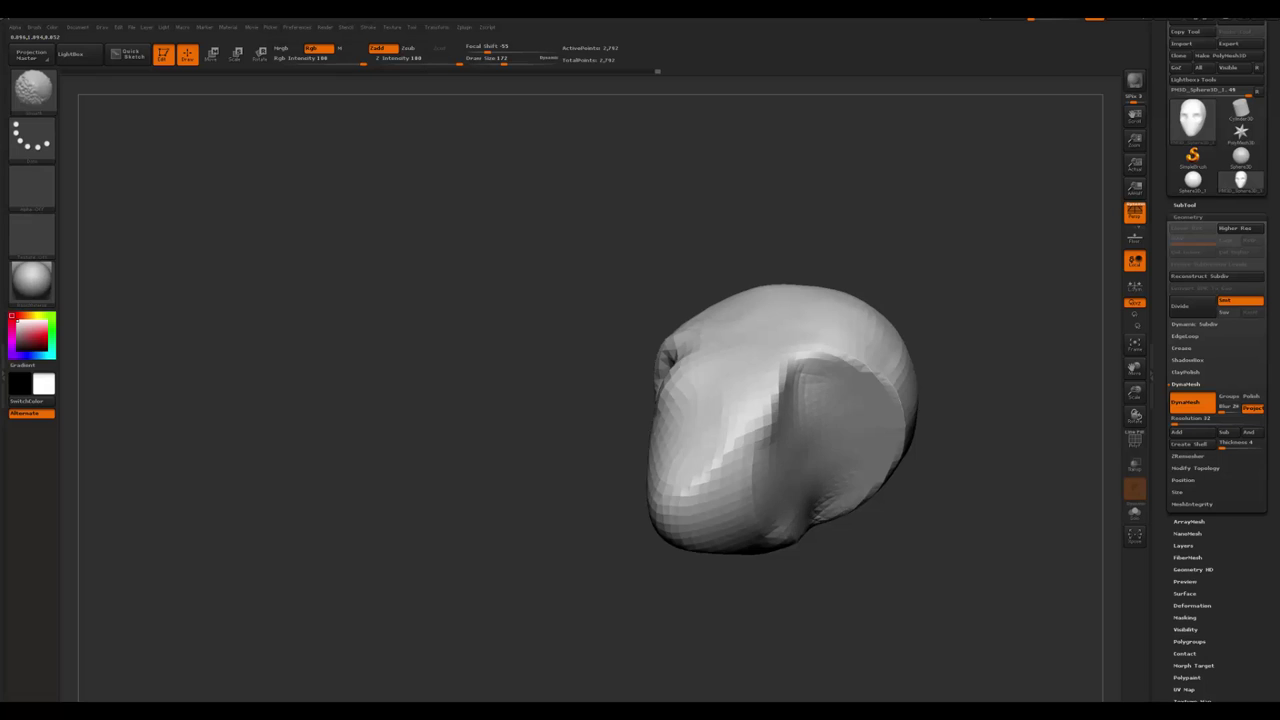
key("space")
key("b")
key("c")
key("b")
mouse_move(811, 434)
left_mouse_down()
mouse_move(780, 455)
mouse_move(844, 468)
mouse_move(846, 408)
mouse_move(800, 400)
mouse_move(788, 444)
left_mouse_up()
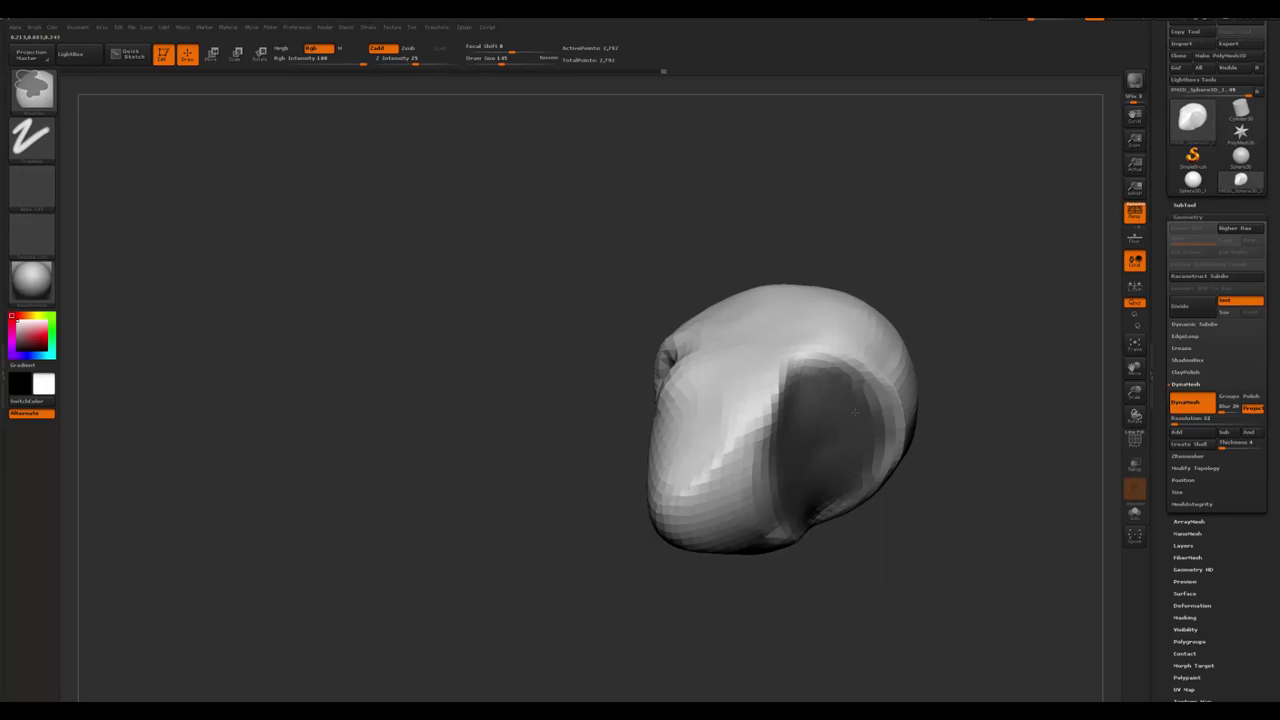
- Pull a neck down from under the jaw with a Move action line, then smooth it
mouse_move(898, 488)
left_mouse_down()
mouse_move(903, 420)
mouse_move(980, 543)
mouse_move(903, 537)
mouse_move(829, 428)
mouse_move(840, 586)
mouse_move(852, 597)
left_mouse_up()
key("w")
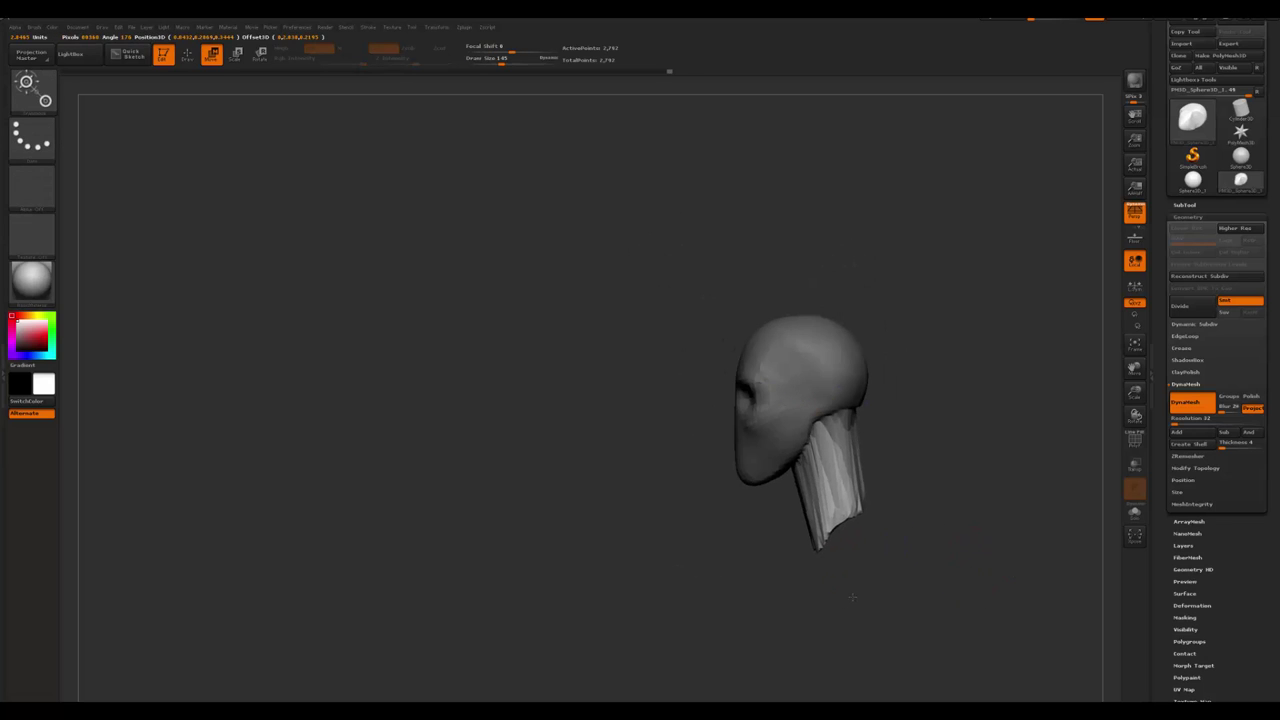
key("q")
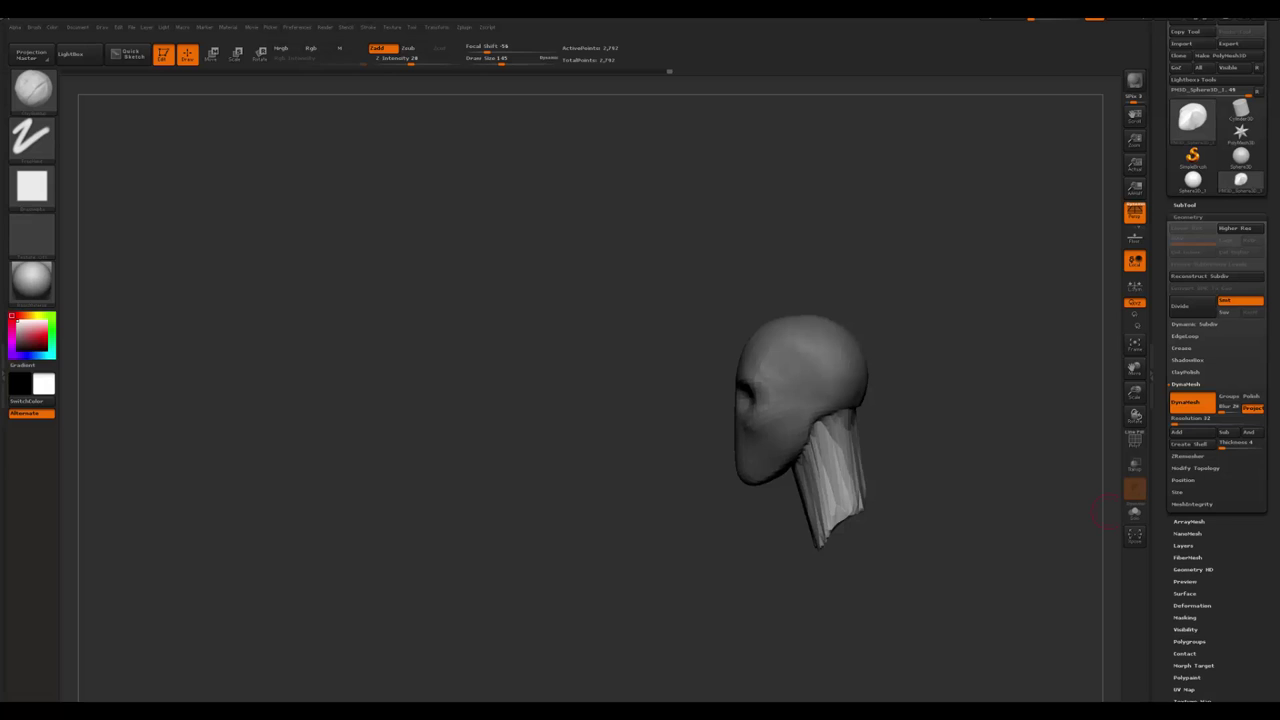
left_click_drag(946, 306, 989, 353)
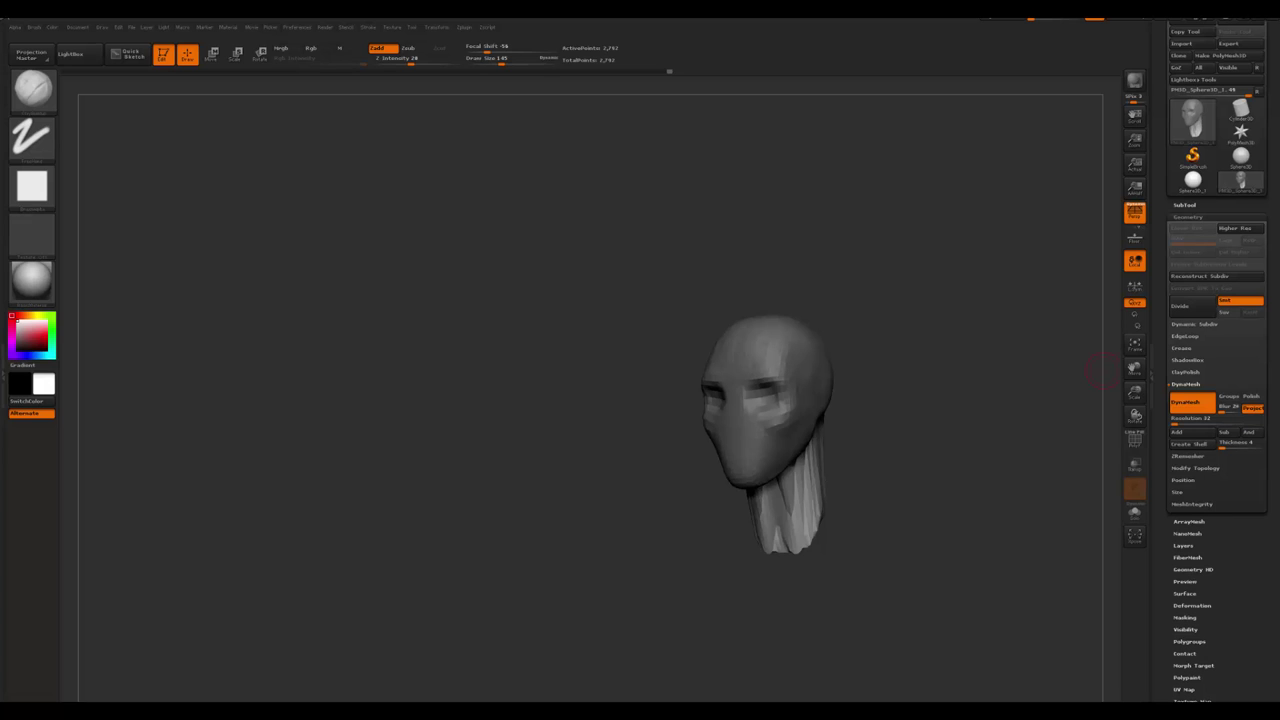
left_click_drag(942, 326, 943, 326)
key("f")
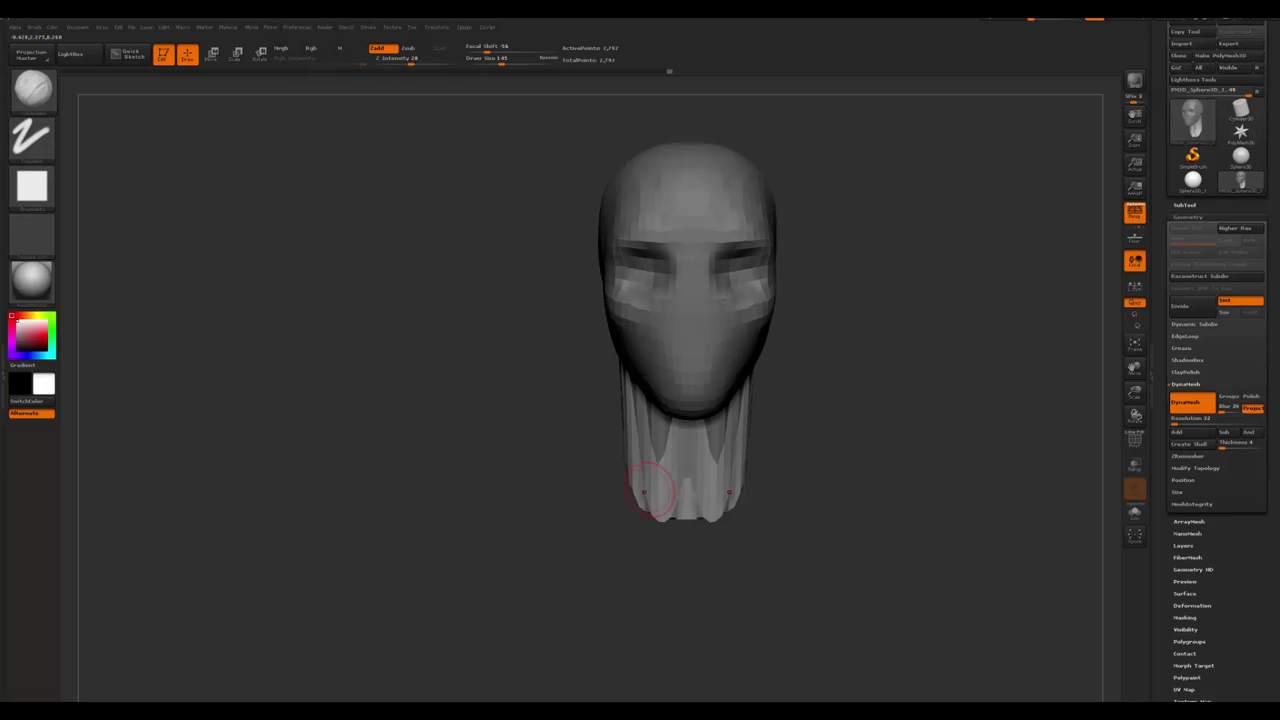
key("space")
key("w")
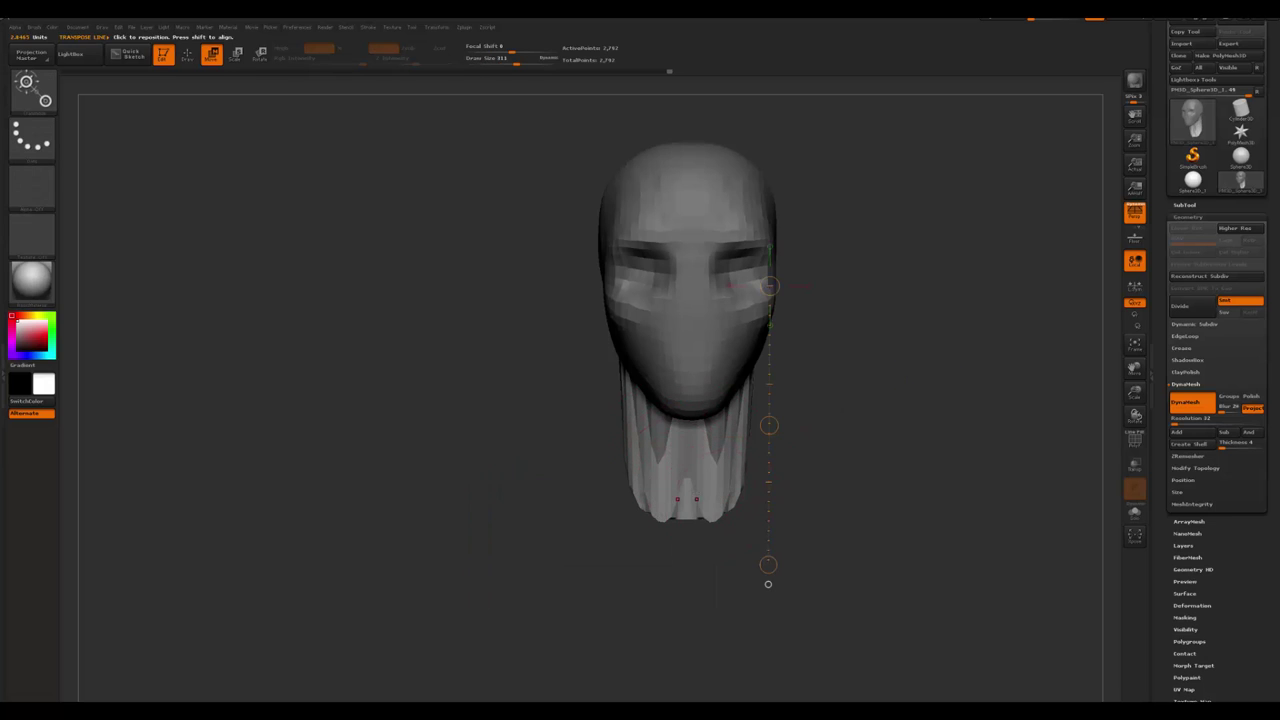
mouse_move(693, 489)
left_mouse_down()
mouse_move(782, 489)
mouse_move(863, 403)
mouse_move(900, 390)
mouse_move(889, 443)
mouse_move(865, 417)
mouse_move(700, 429)
mouse_move(725, 340)
left_mouse_up()
left_click(790, 487)
key("q")
mouse_move(860, 400)
left_mouse_down()
mouse_move(790, 456)
mouse_move(871, 457)
mouse_move(720, 515)
left_mouse_up()
- Switch to a brush at Z Intensity 20 and turn the head to view the back of the skull
key("space")
mouse_move(822, 518)
left_mouse_down()
mouse_move(806, 417)
mouse_move(745, 422)
mouse_move(785, 400)
mouse_move(801, 340)
left_mouse_up()
key("space")
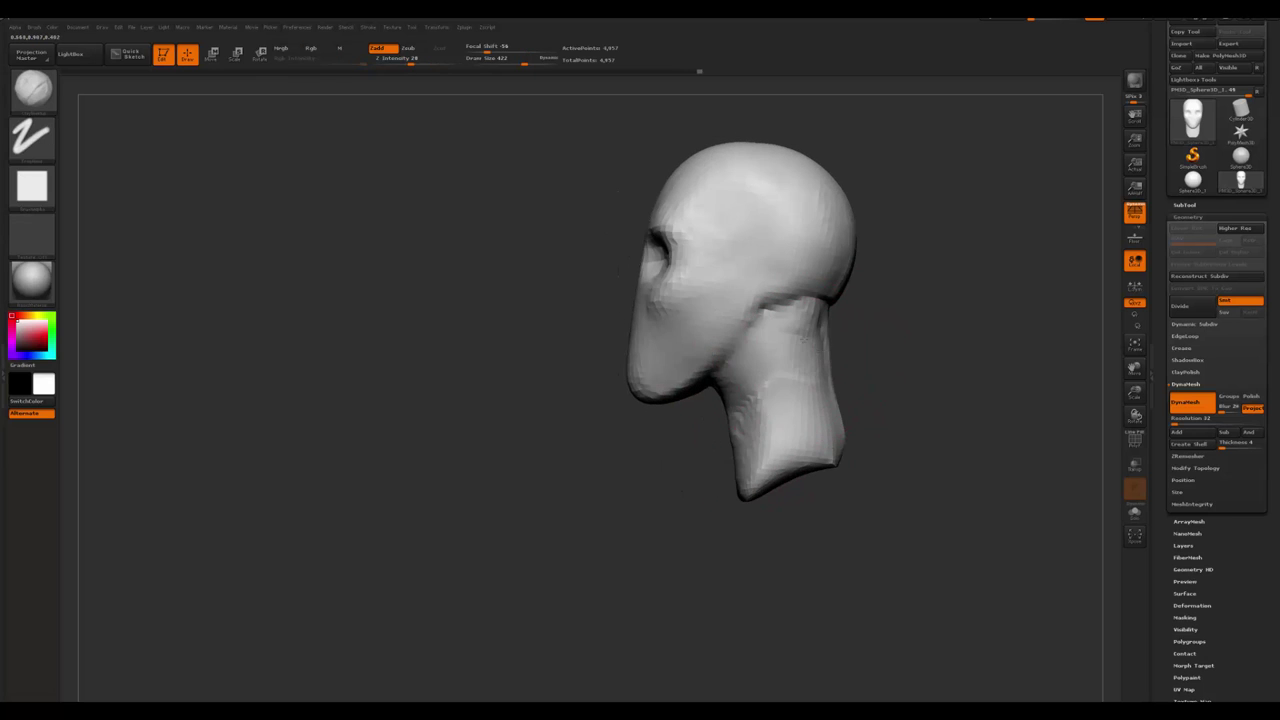
mouse_move(874, 409)
left_mouse_down()
mouse_move(811, 388)
mouse_move(855, 430)
mouse_move(847, 414)
mouse_move(858, 450)
left_mouse_up()
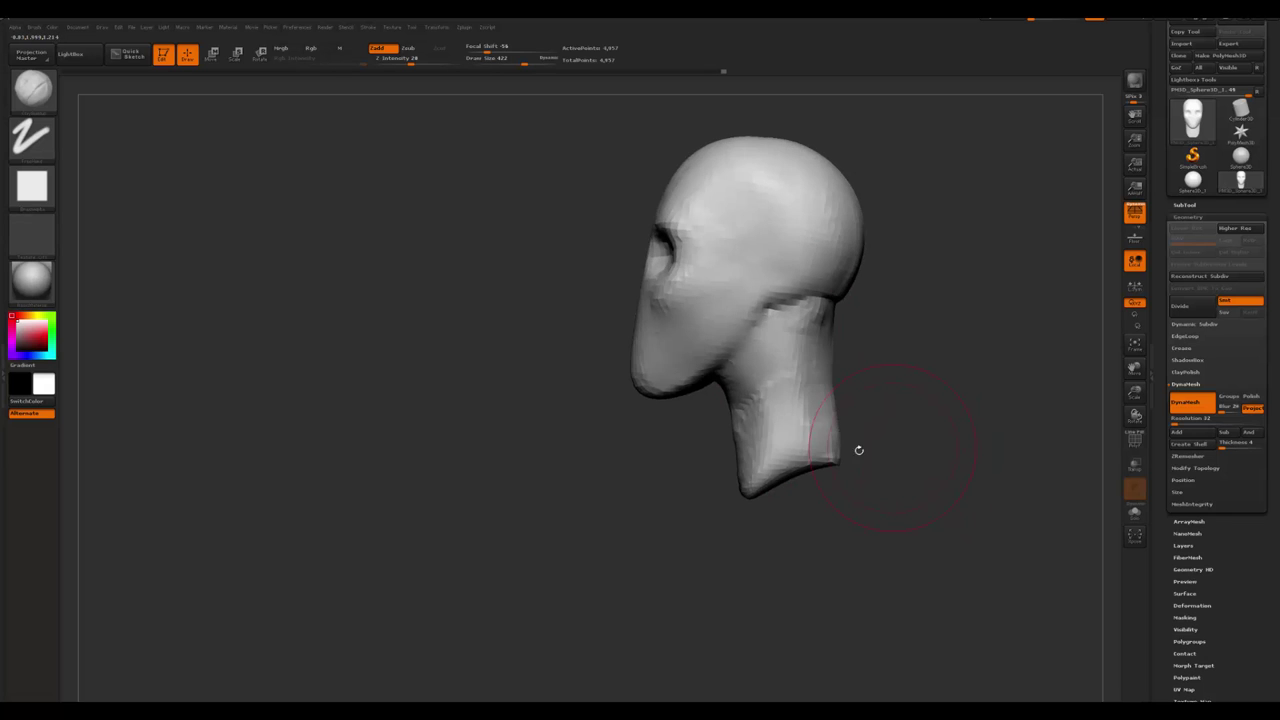
- Enlarge the brush to size 274 and smooth the neck surface below the ear
left_click_drag(759, 397, 735, 461)
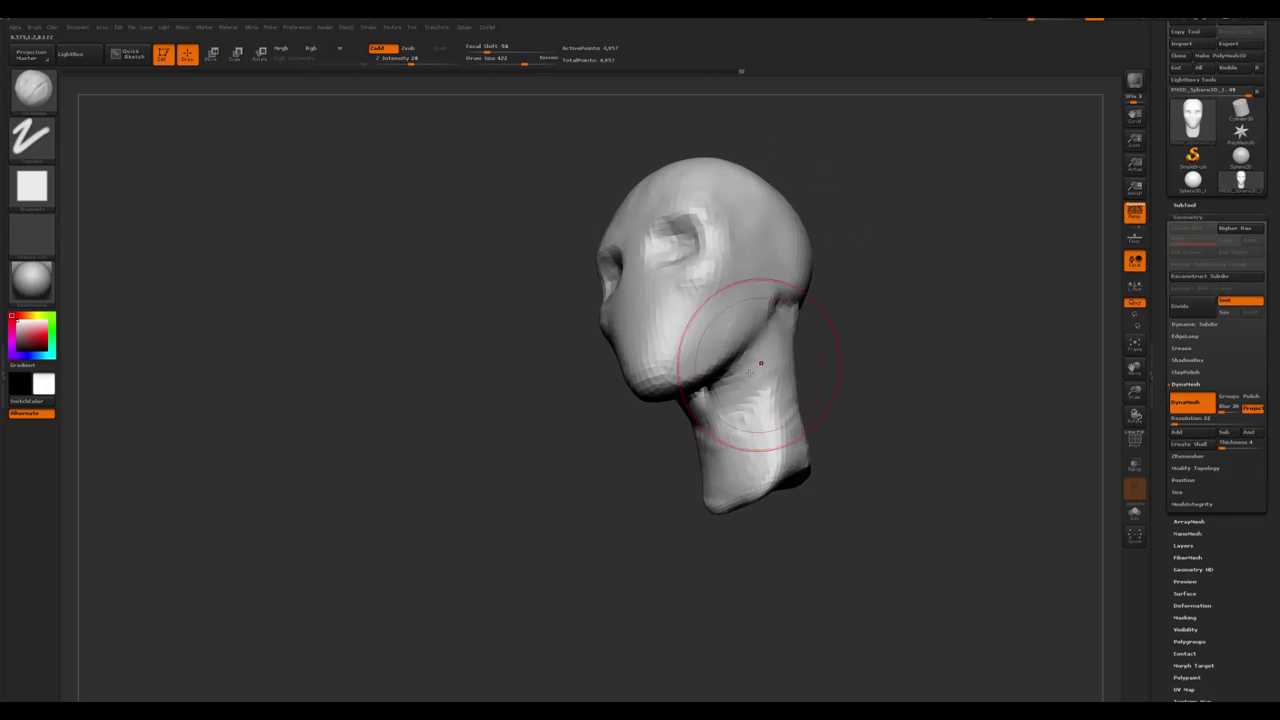
key("space")
mouse_move(850, 401)
left_mouse_down()
mouse_move(728, 392)
mouse_move(700, 430)
mouse_move(743, 380)
left_mouse_up()
key("space")
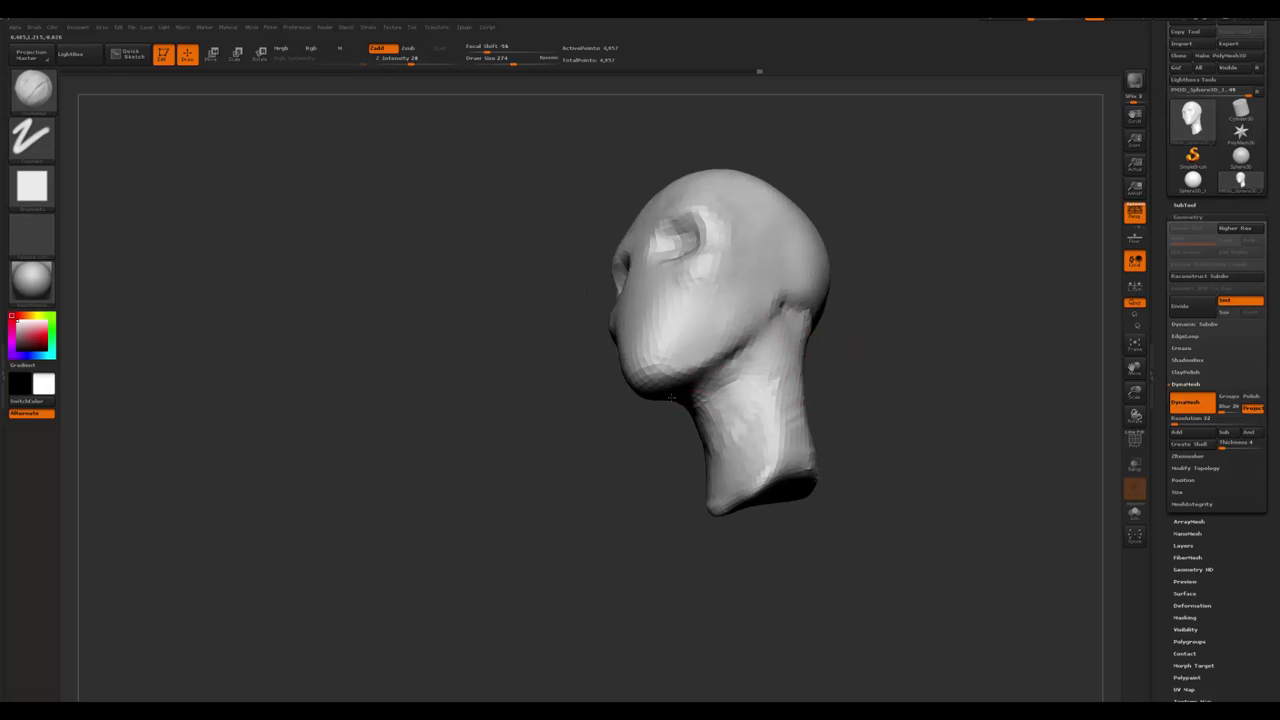
mouse_move(671, 398)
left_mouse_down()
mouse_move(685, 500)
mouse_move(805, 406)
mouse_move(760, 343)
mouse_move(745, 343)
left_mouse_up()
key("space")
key("shift")
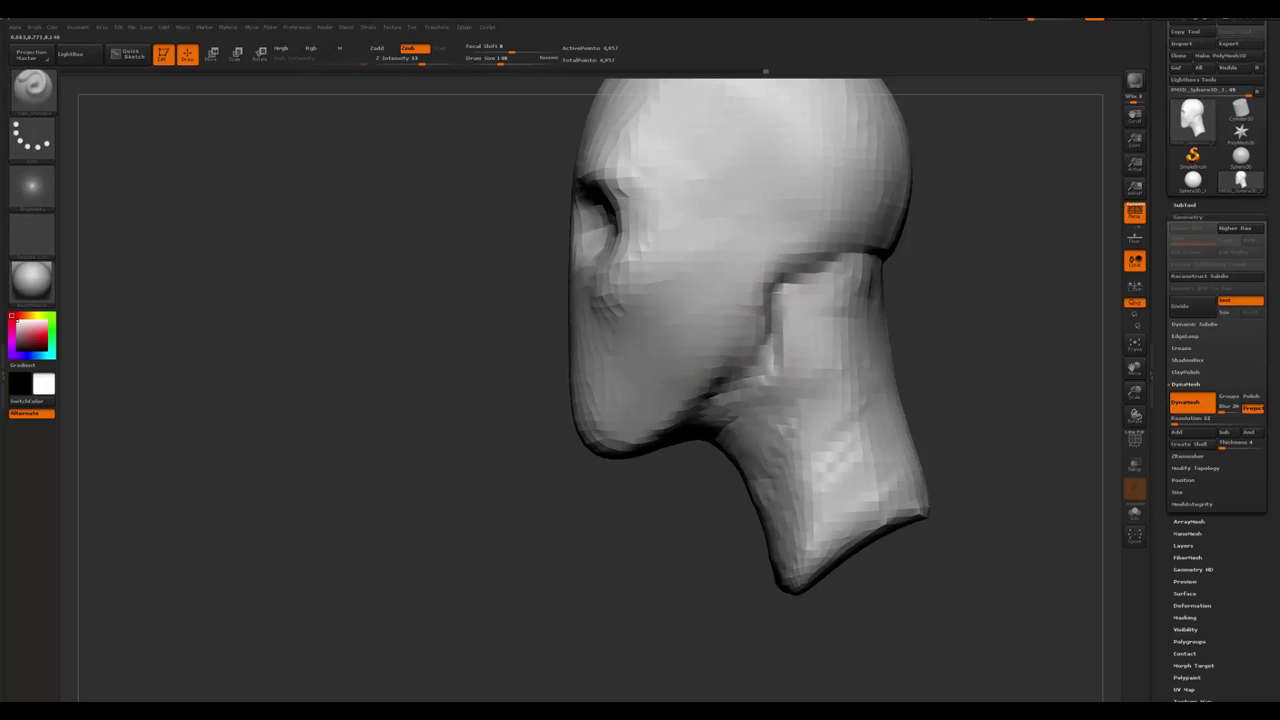
left_click_drag(666, 463, 749, 434)
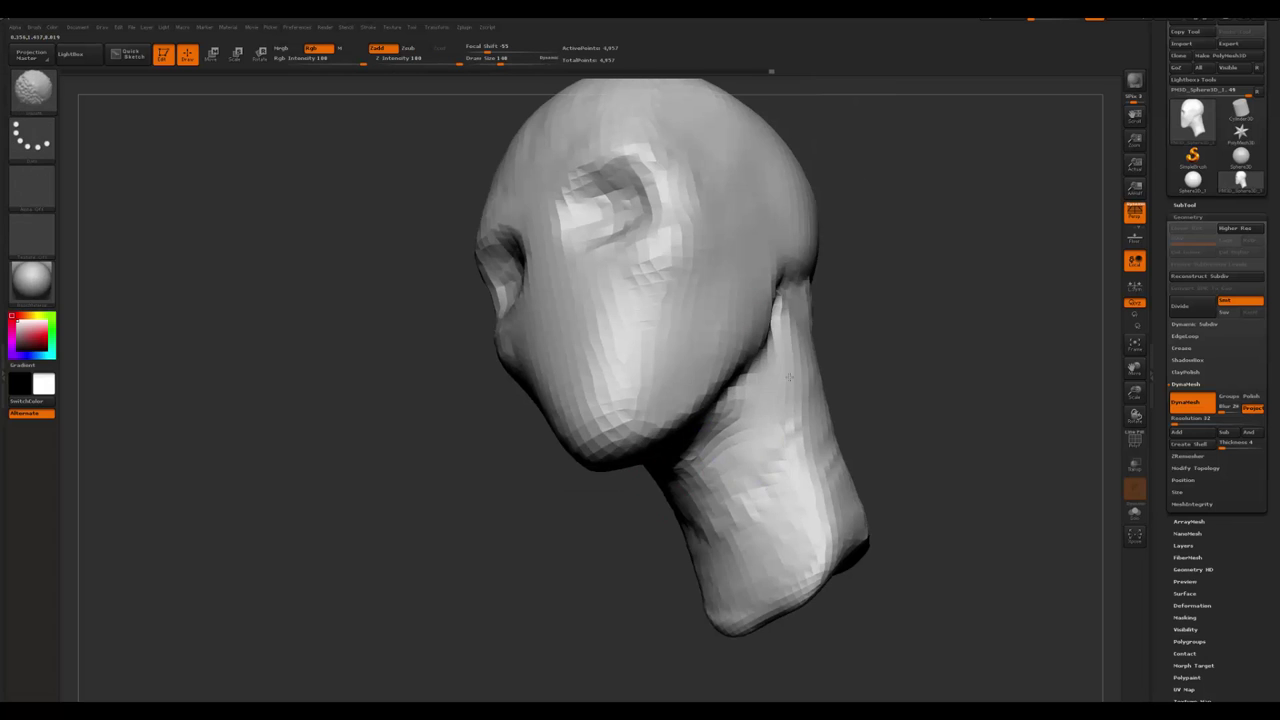
left_click_drag(783, 354, 755, 455, "shift")
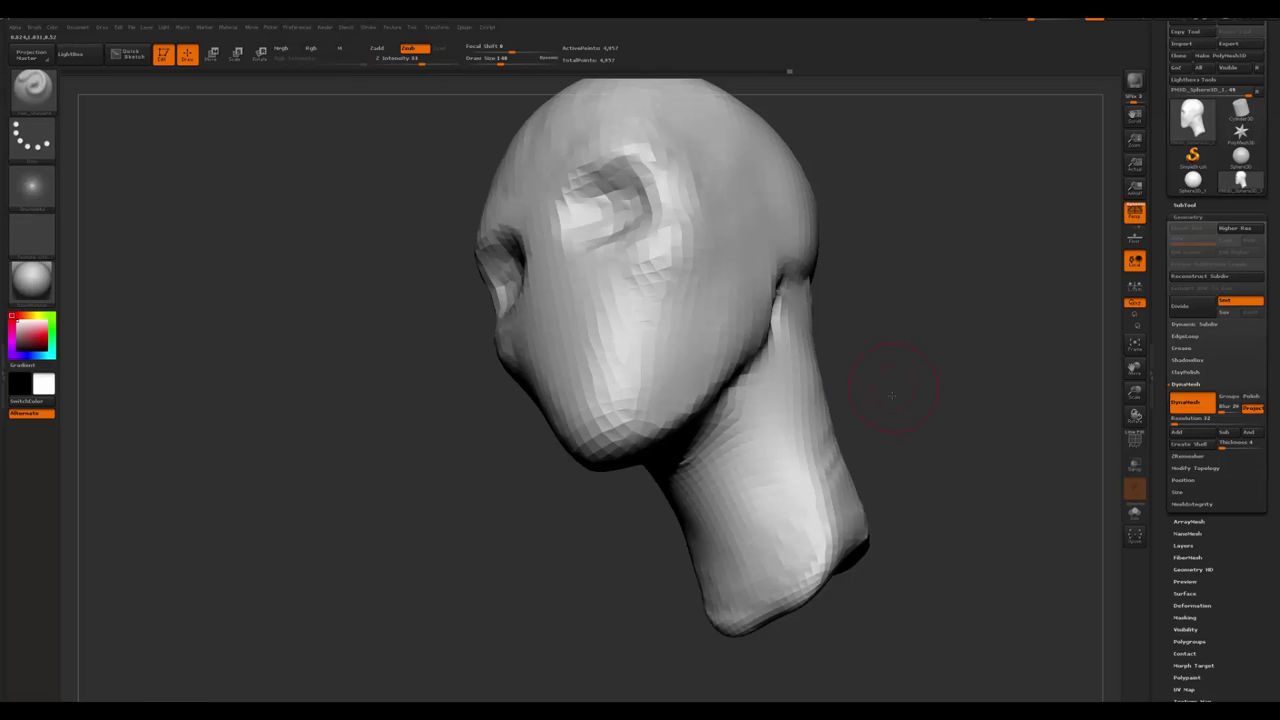
- Reshape the jaw and the neck contour under it with the Standard brush
right_click_drag(737, 428, 698, 470)
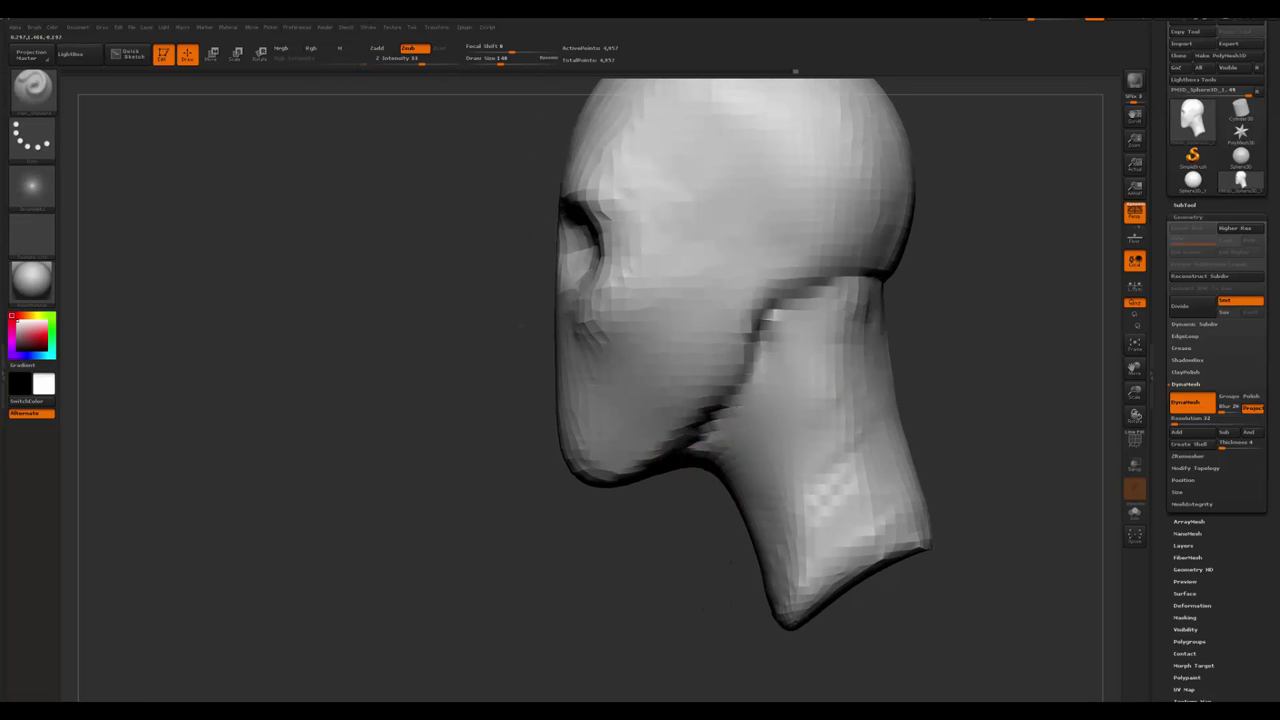
mouse_move(717, 463)
left_mouse_down()
mouse_move(762, 445)
mouse_move(843, 463)
left_mouse_up()
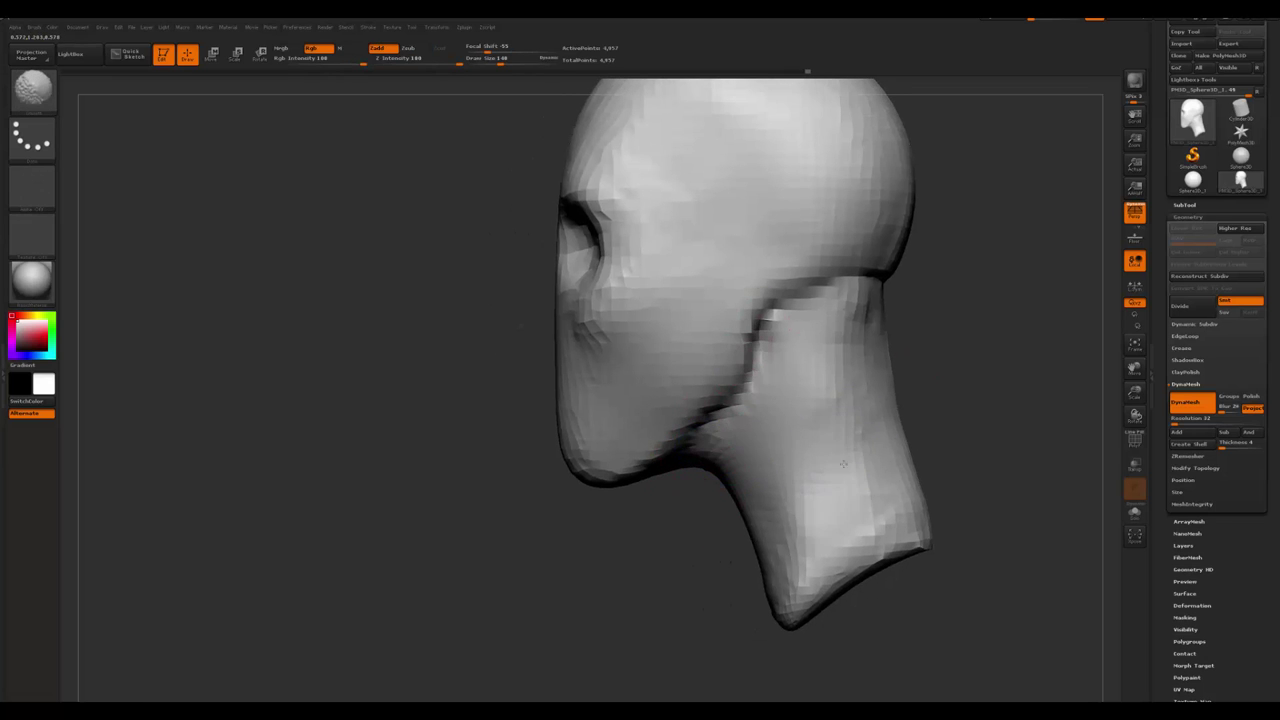
left_click_drag(850, 293, 882, 321)
right_click_drag(886, 284, 891, 366, "ctrl")
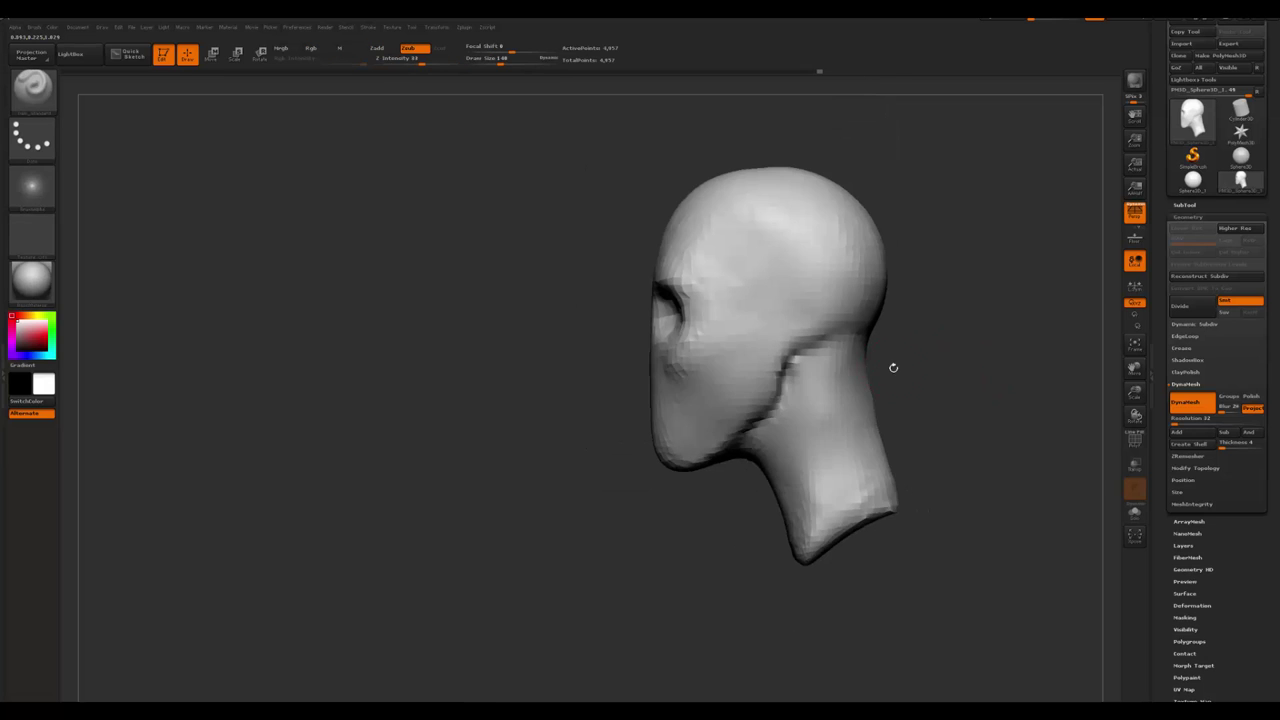
key("space")
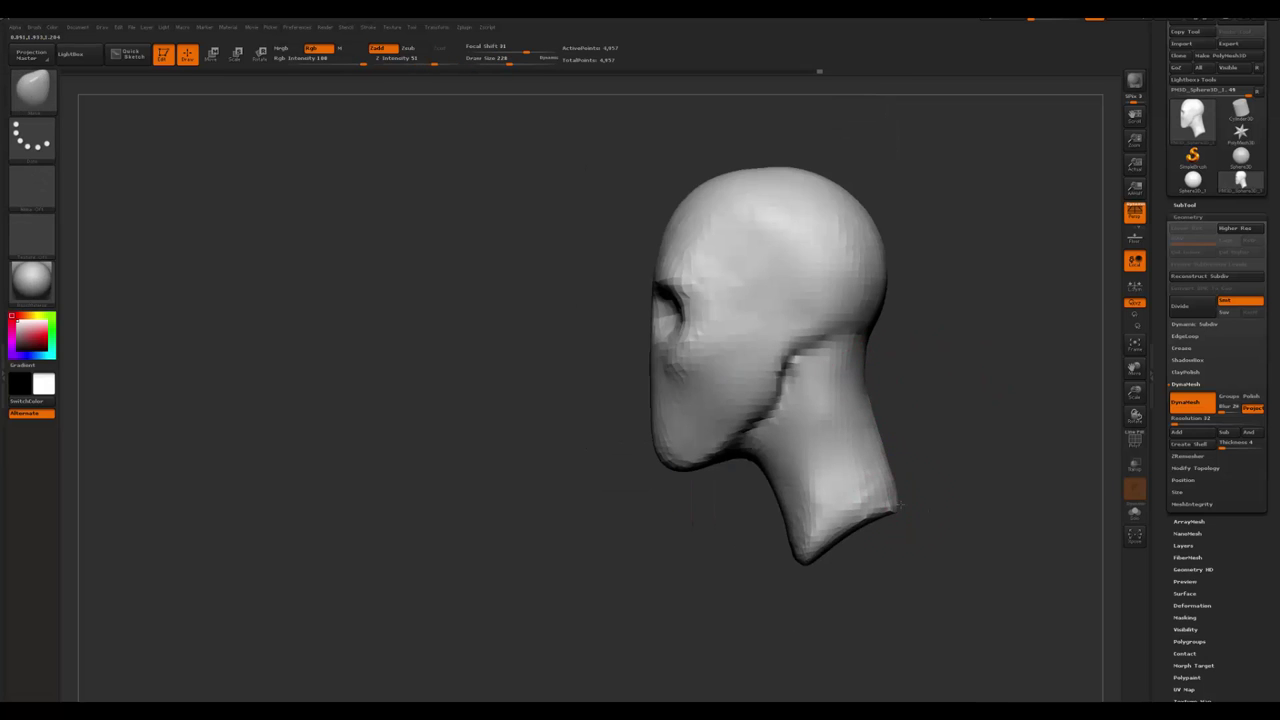
- Switch between ClayBuildup and Standard brushes while working around the back of the head
right_click_drag(902, 500, 857, 443)
key("space")
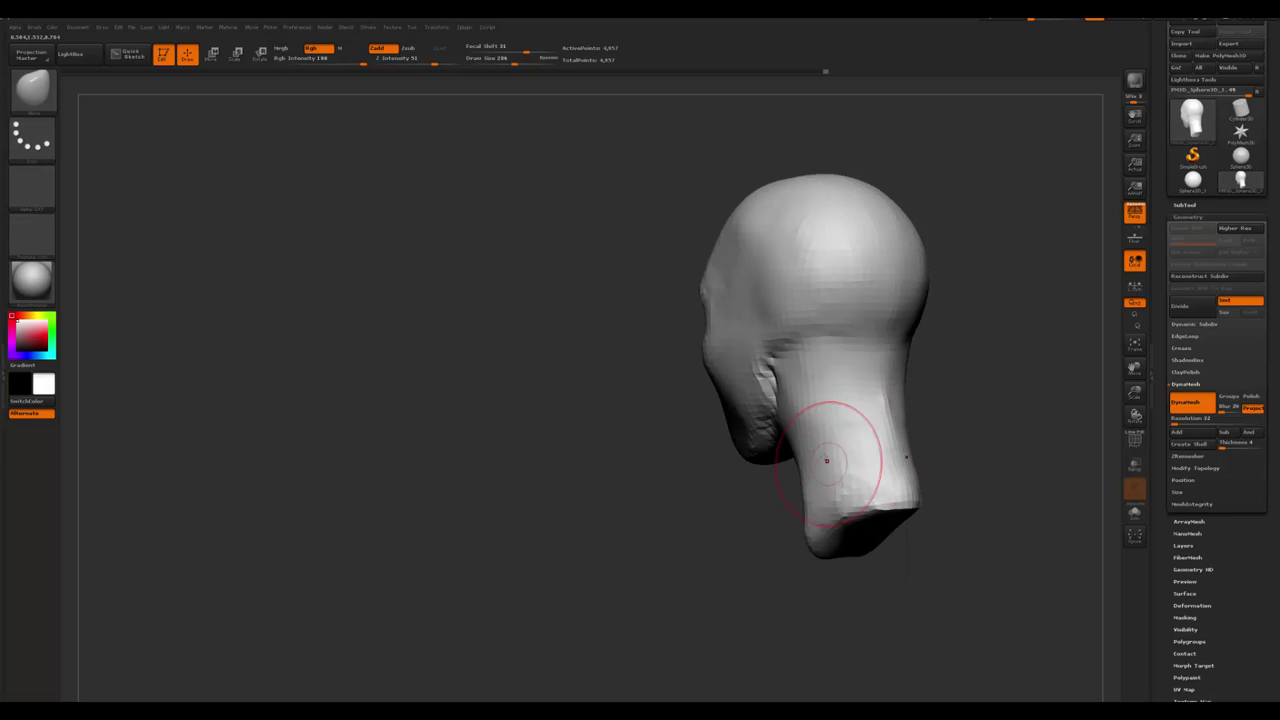
key("b")
key("c")
key("b")
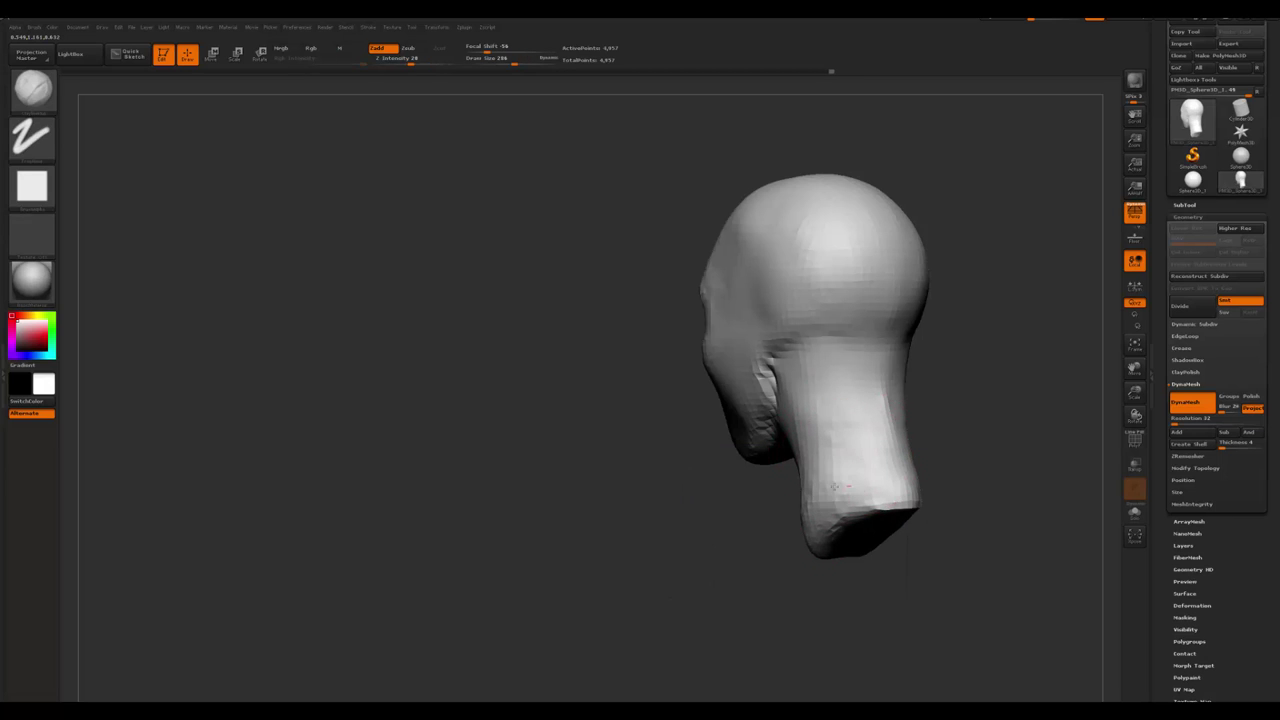
key("b")
key("c")
key("b")
mouse_move(830, 590)
left_mouse_down()
mouse_move(826, 603)
mouse_move(891, 426)
mouse_move(904, 540)
mouse_move(1007, 462)
mouse_move(951, 523)
mouse_move(908, 484)
left_mouse_up()
key("b")
key("s")
key("t")
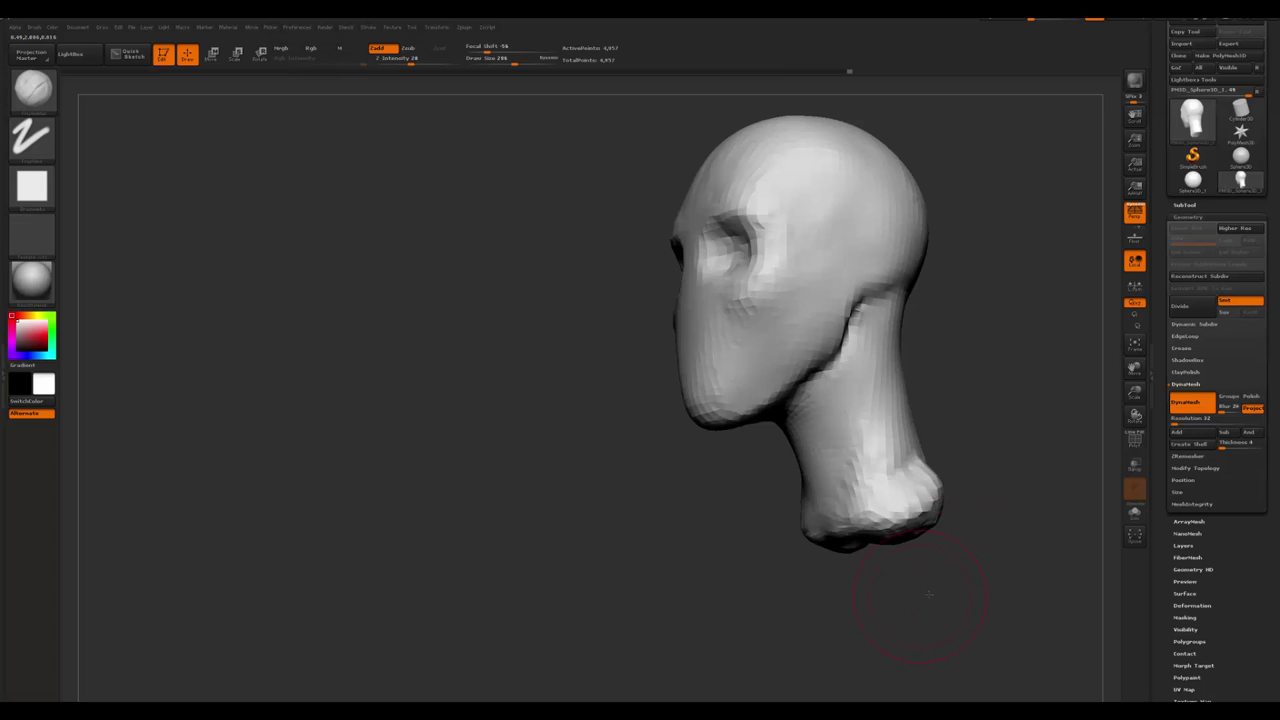
- Flare the neck base out into a broad, rounded collar, checking front and back
left_click_drag(929, 594, 905, 560)
key("b")
key("c")
key("b")
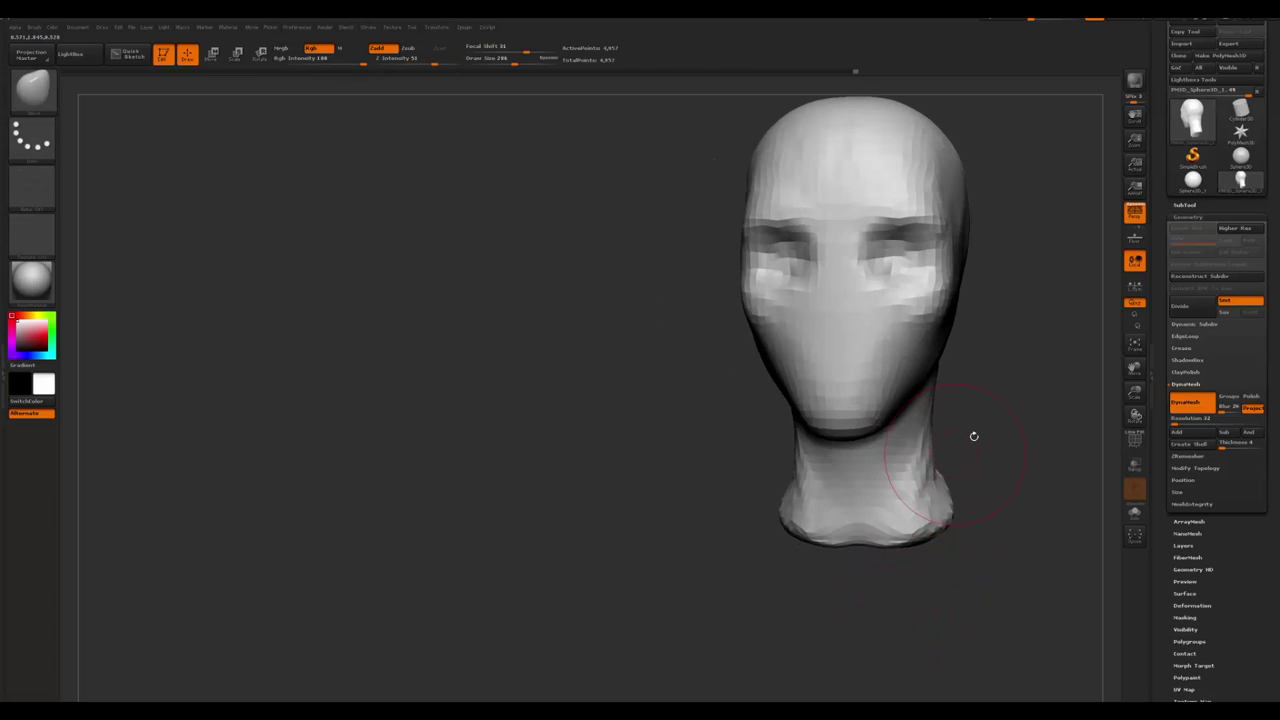
left_click_drag(974, 436, 930, 450)
key("b")
key("c")
key("b")
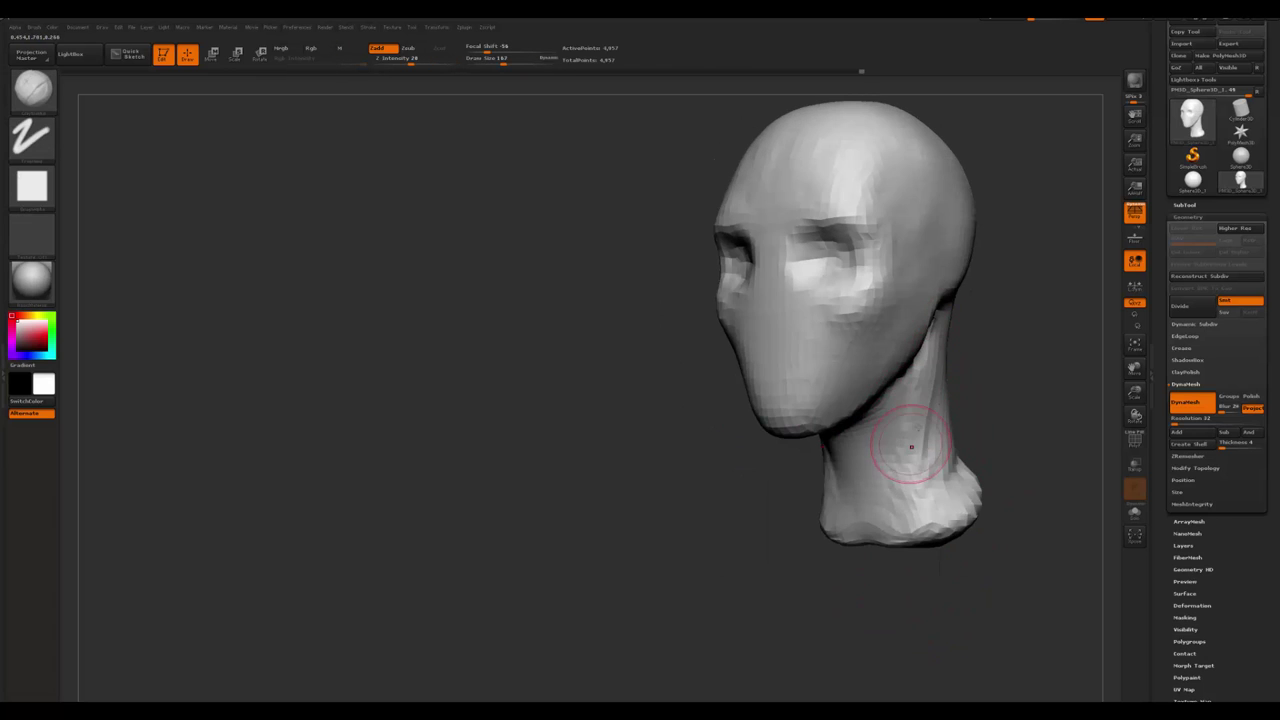
left_click_drag(893, 541, 884, 578)
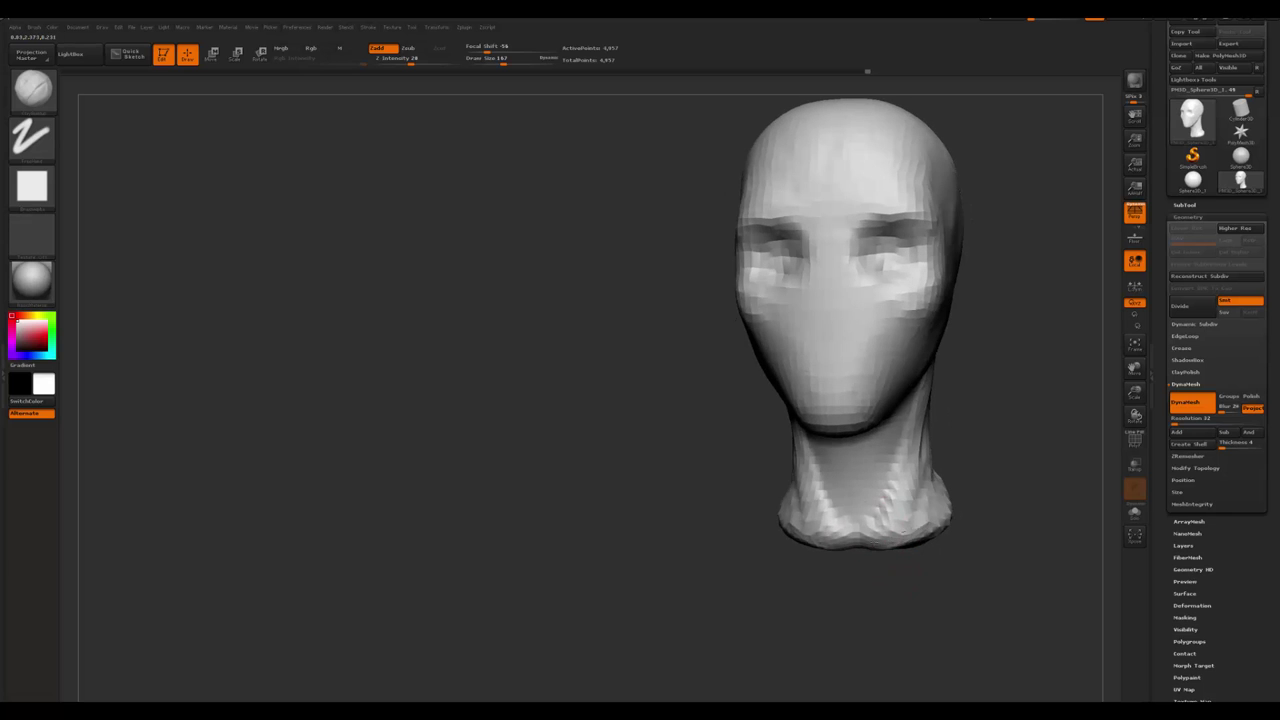
left_click_drag(978, 534, 900, 520)
key("space")
- Sculpt rounded shoulders and chest onto the base and smooth them
mouse_move(869, 563)
left_mouse_down()
mouse_move(870, 470)
mouse_move(848, 470)
left_mouse_up()
left_click_drag(860, 540, 797, 520)
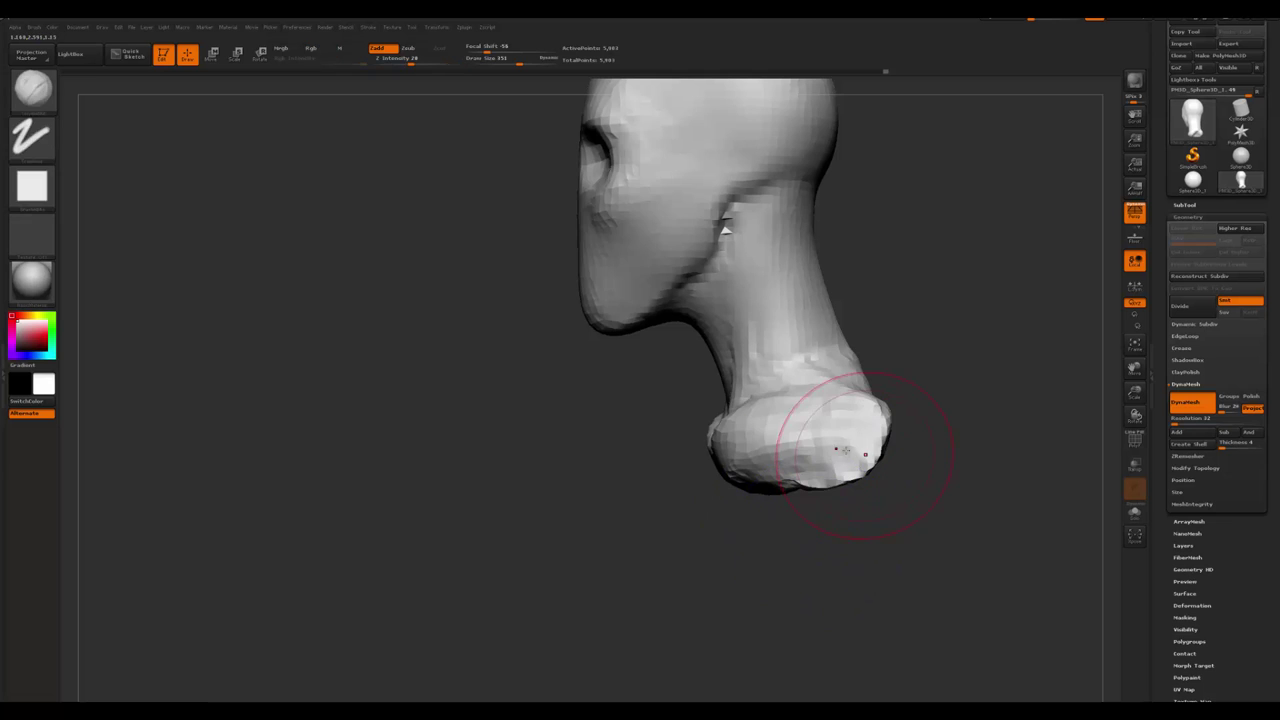
mouse_move(840, 560)
left_mouse_down()
mouse_move(955, 525)
mouse_move(731, 520)
mouse_move(640, 350)
left_mouse_up()
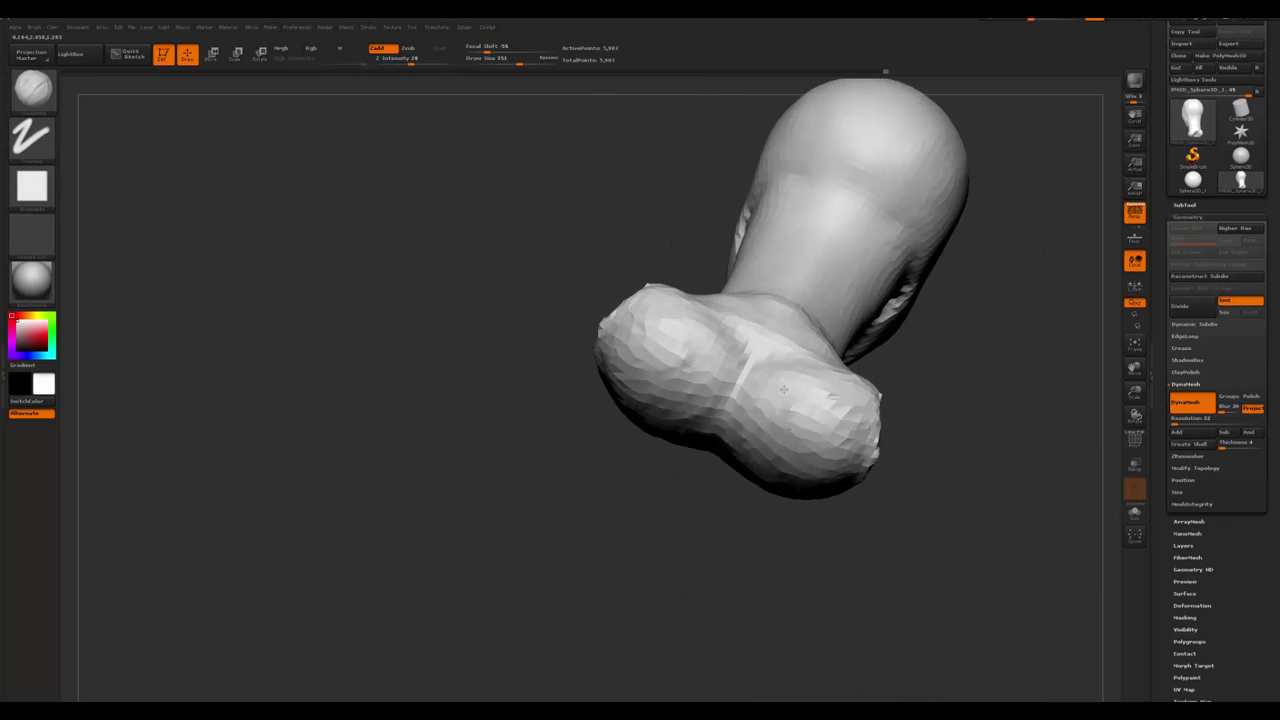
mouse_move(760, 515)
left_mouse_down()
mouse_move(816, 504)
mouse_move(758, 451)
left_mouse_up()
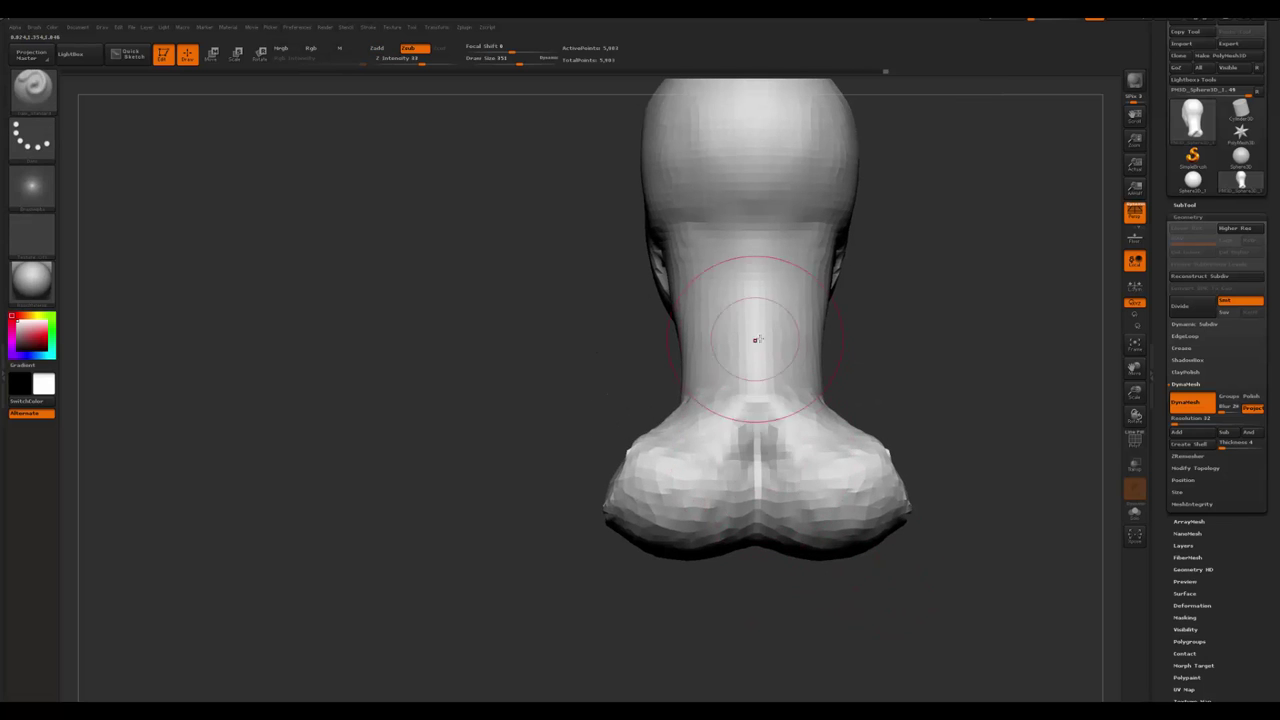
key("shift")
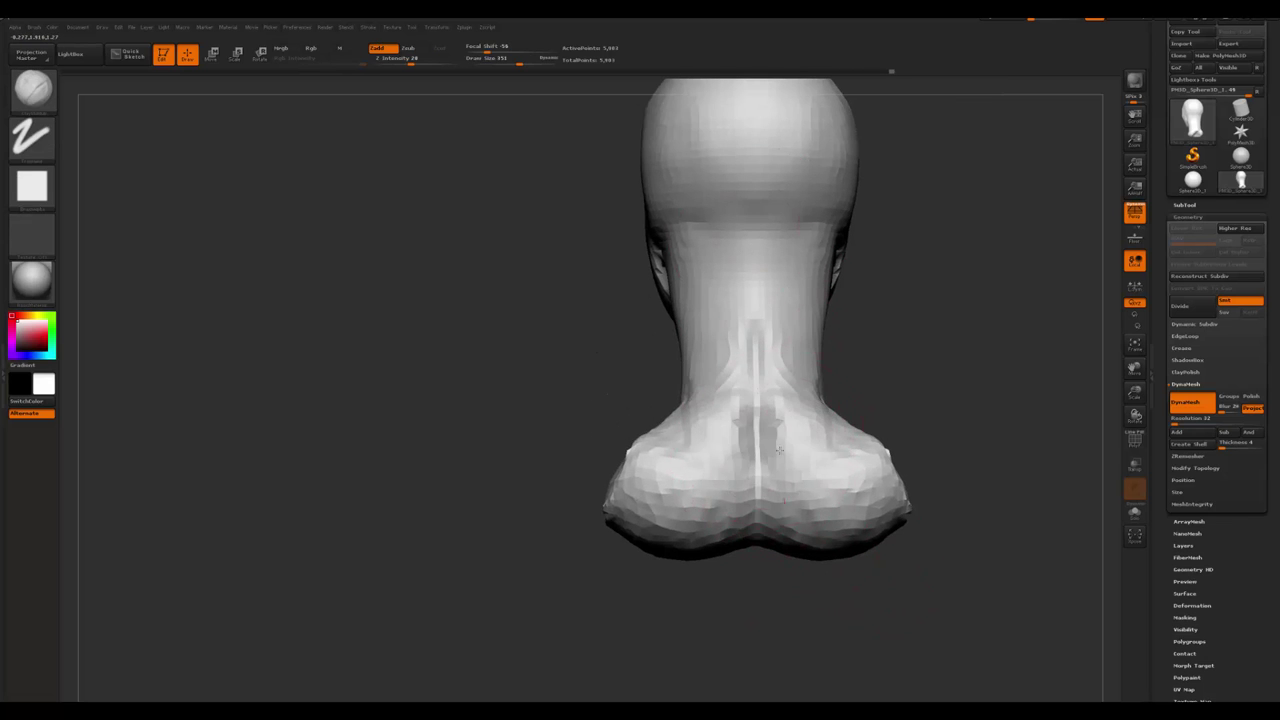
mouse_move(870, 447)
left_mouse_down()
mouse_move(929, 451)
mouse_move(835, 581)
mouse_move(806, 529)
mouse_move(880, 430)
left_mouse_up()
key("shift")
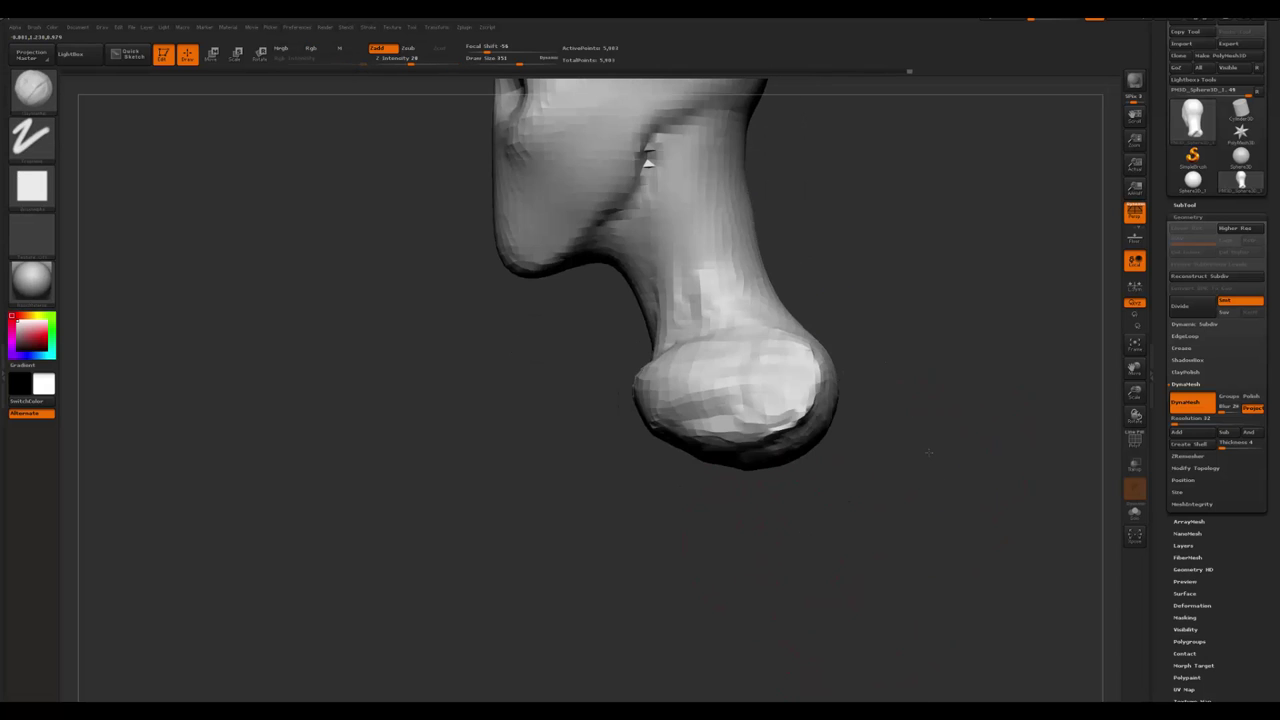
mouse_move(949, 351)
left_mouse_down("shift")
mouse_move(680, 468)
mouse_move(523, 491)
mouse_move(509, 506)
mouse_move(650, 578)
mouse_move(780, 551)
mouse_move(814, 334)
mouse_move(800, 320)
mouse_move(815, 330)
mouse_move(821, 467)
mouse_move(686, 400)
mouse_move(600, 440)
mouse_move(681, 483)
mouse_move(763, 503)
mouse_move(686, 457)
left_mouse_up("shift")
- Add vertical muscle ridges down the front of the neck with a notch at the collar, then smooth
key("space")
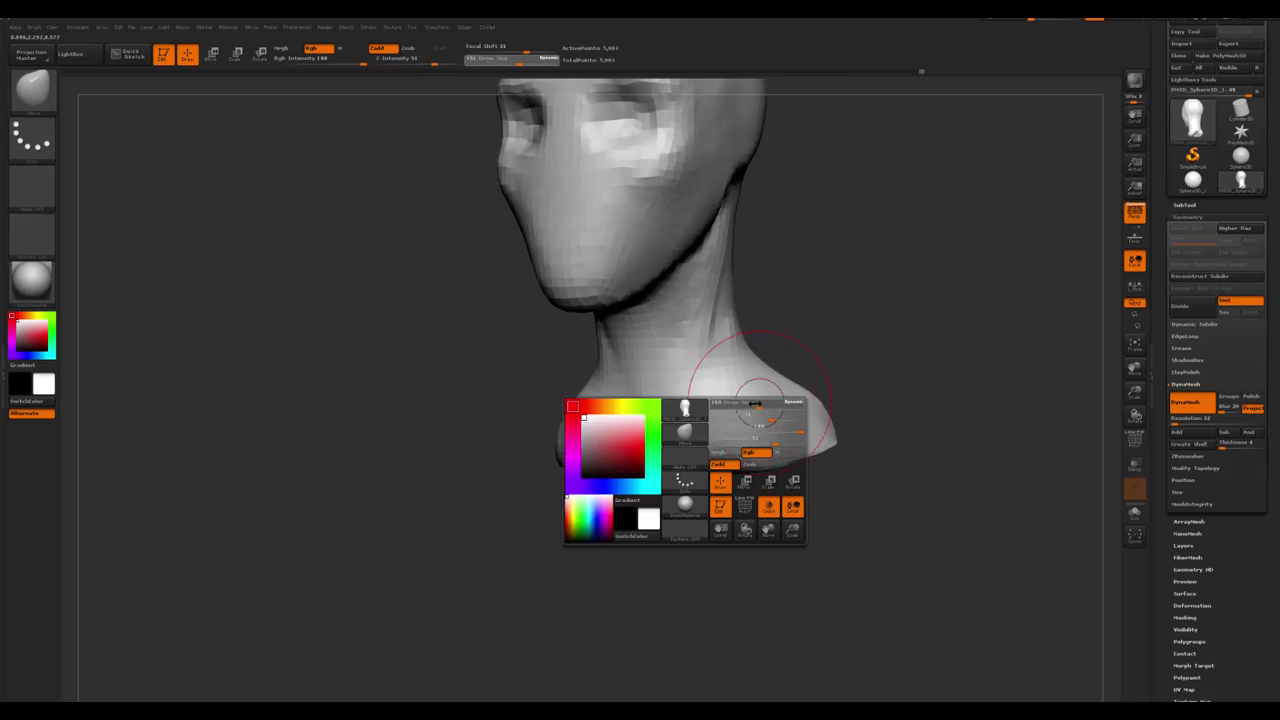
mouse_move(690, 340)
left_mouse_down()
mouse_move(600, 420)
mouse_move(749, 277)
mouse_move(829, 540)
mouse_move(845, 415)
mouse_move(865, 425)
left_mouse_up()
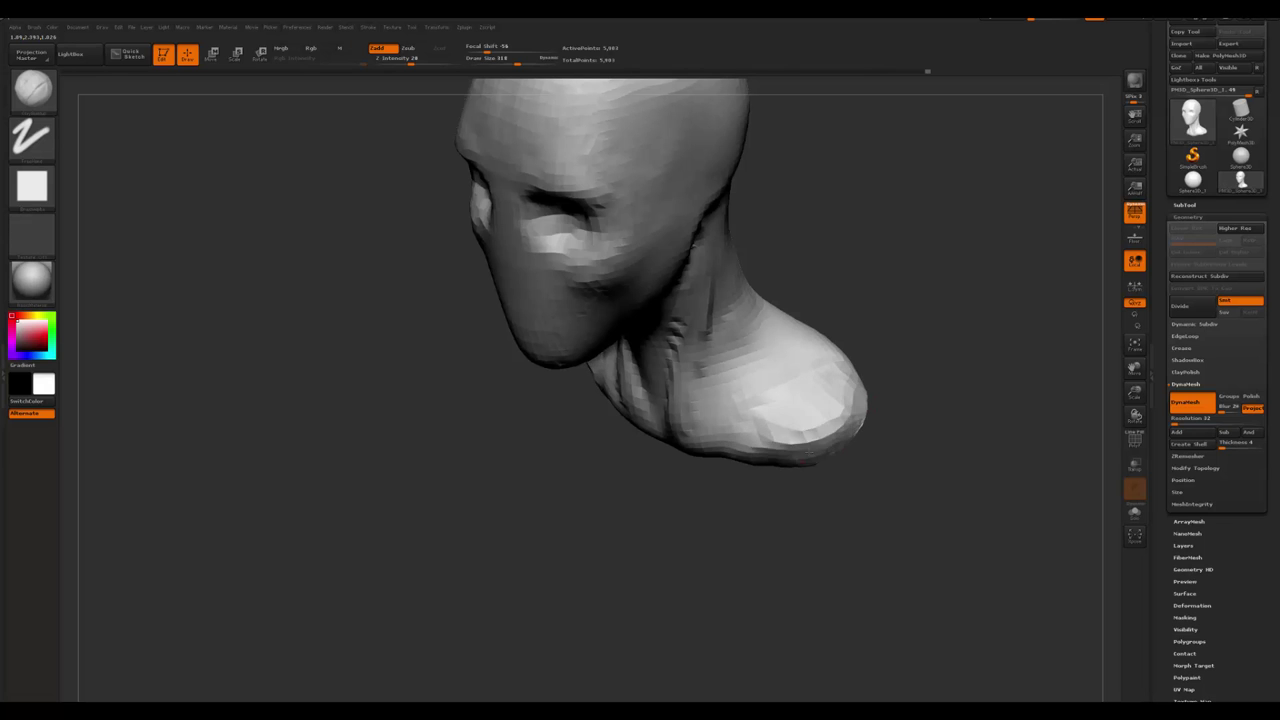
left_click_drag(870, 480, 923, 434)
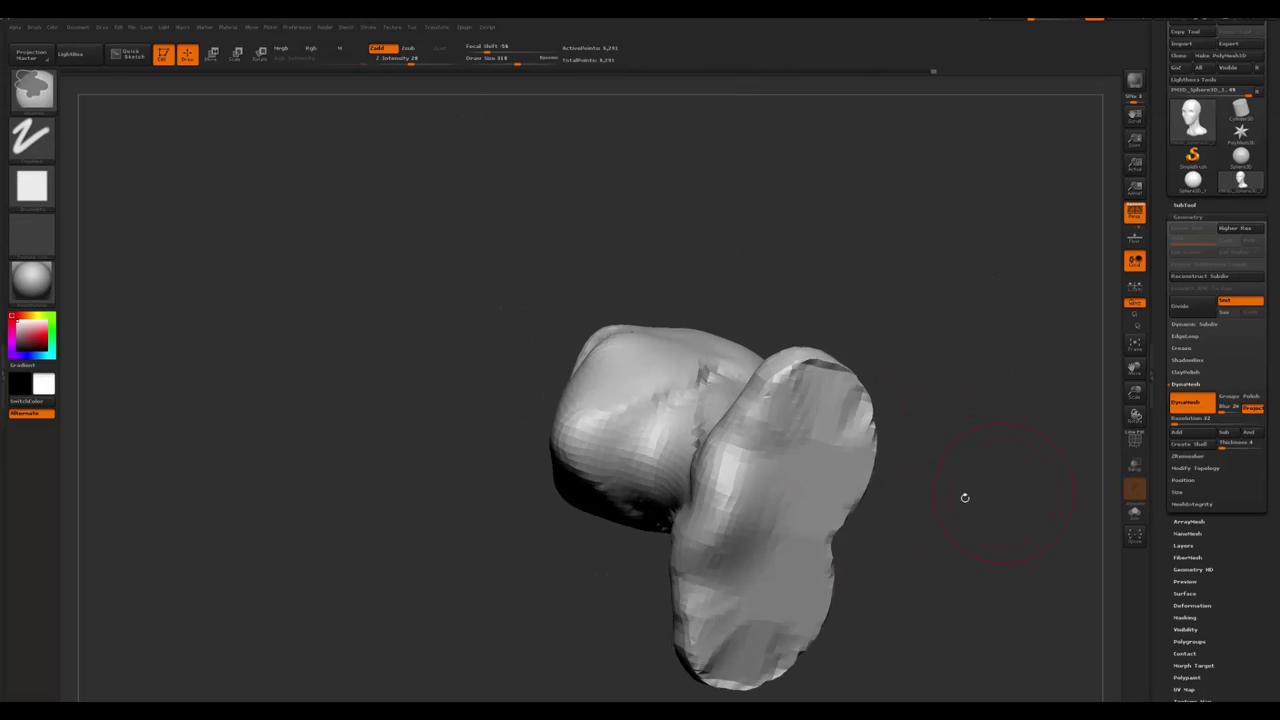
left_click_drag(963, 497, 977, 527)
key("ctrl")
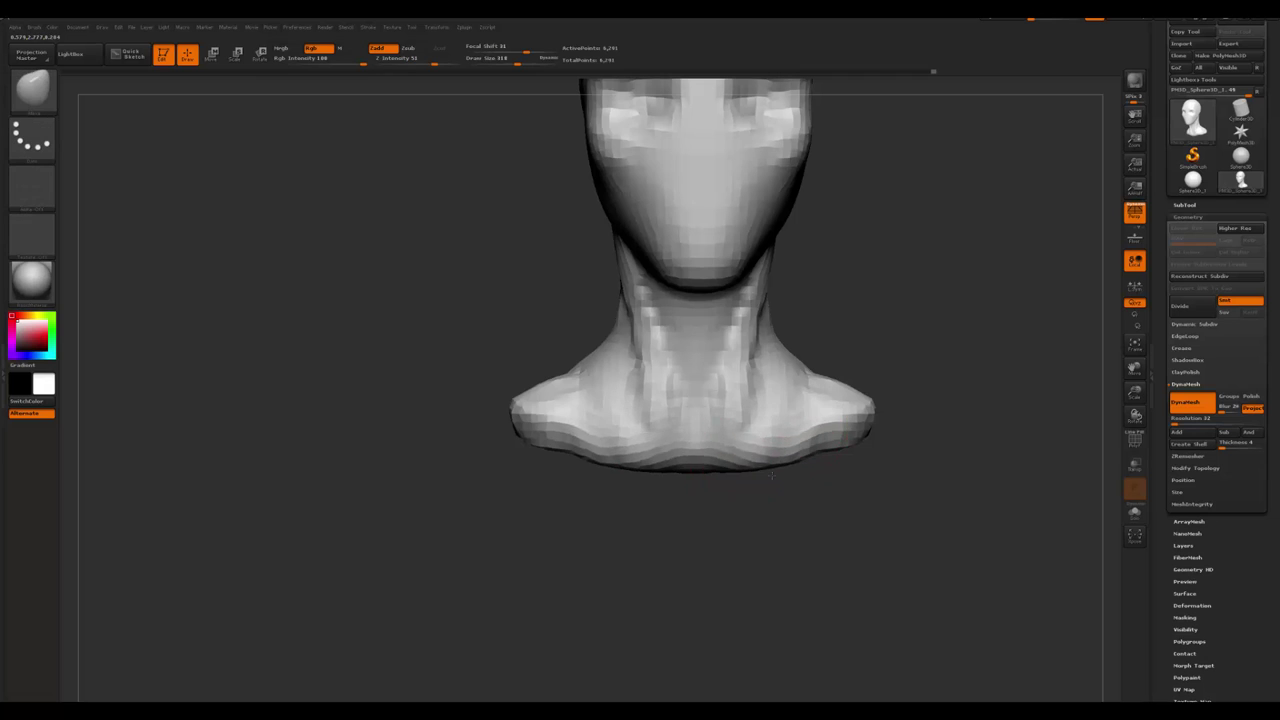
key("space")
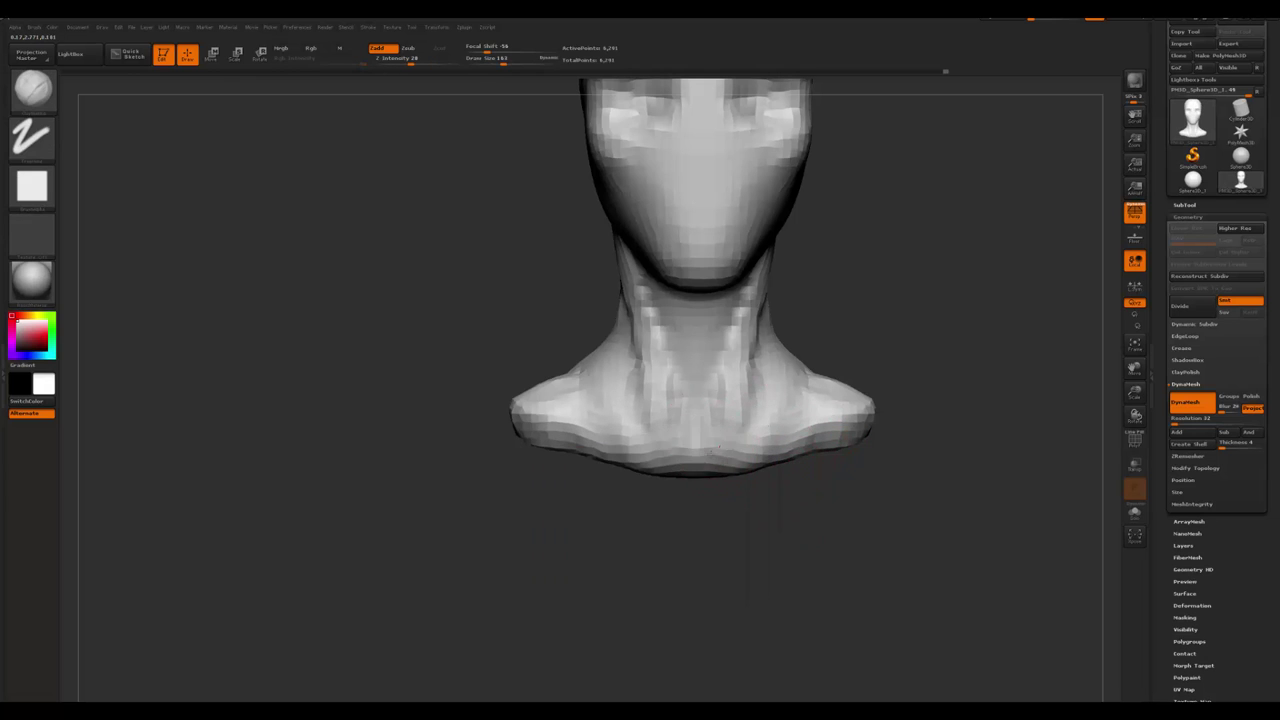
left_click_drag(790, 500, 715, 515)
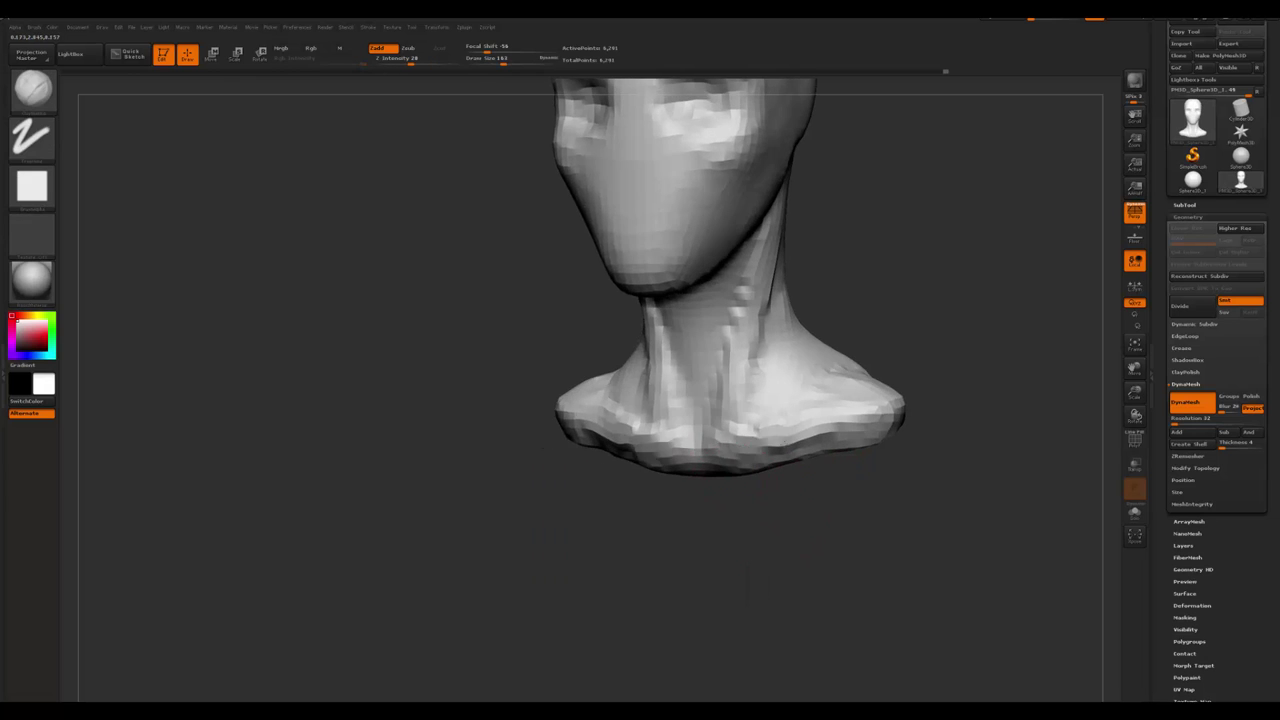
left_click_drag(876, 404, 734, 471, "shift")
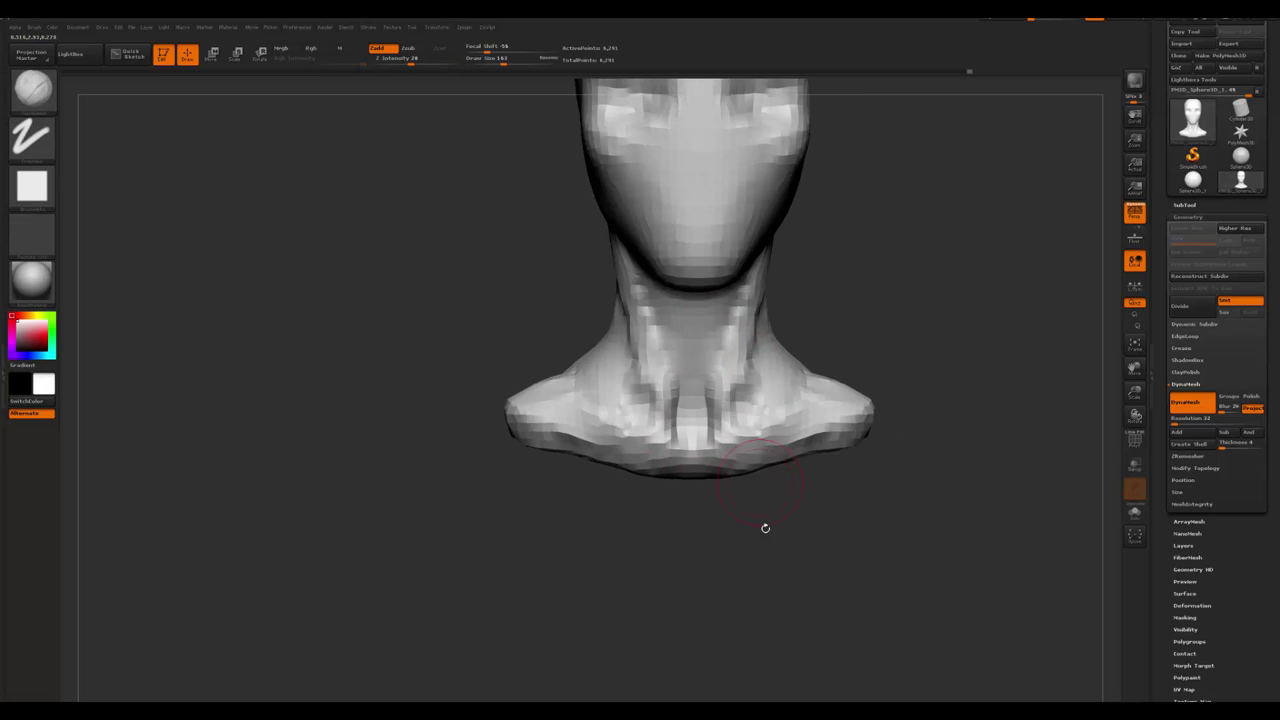
mouse_move(765, 527)
left_mouse_down()
mouse_move(755, 394)
mouse_move(677, 400)
mouse_move(790, 512)
mouse_move(803, 583)
mouse_move(808, 569)
mouse_move(831, 589)
mouse_move(894, 440)
mouse_move(886, 409)
mouse_move(873, 463)
mouse_move(686, 414)
left_mouse_up()
- Pull ears out of both sides of the head with a symmetric Move transpose line at eye level
key("space")
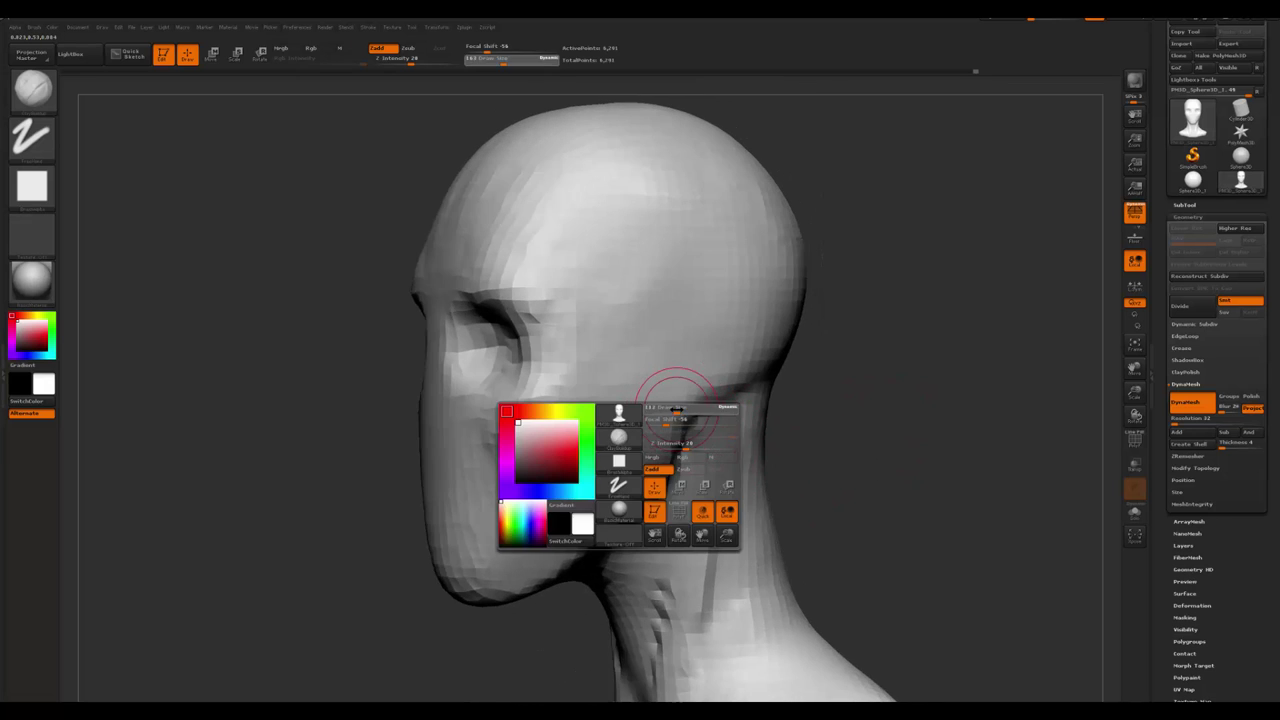
mouse_move(800, 430)
left_mouse_down()
mouse_move(814, 423)
mouse_move(628, 352)
mouse_move(869, 466)
mouse_move(705, 355)
mouse_move(777, 350)
mouse_move(860, 420)
mouse_move(752, 330)
left_mouse_up()
key("w")
key("q")
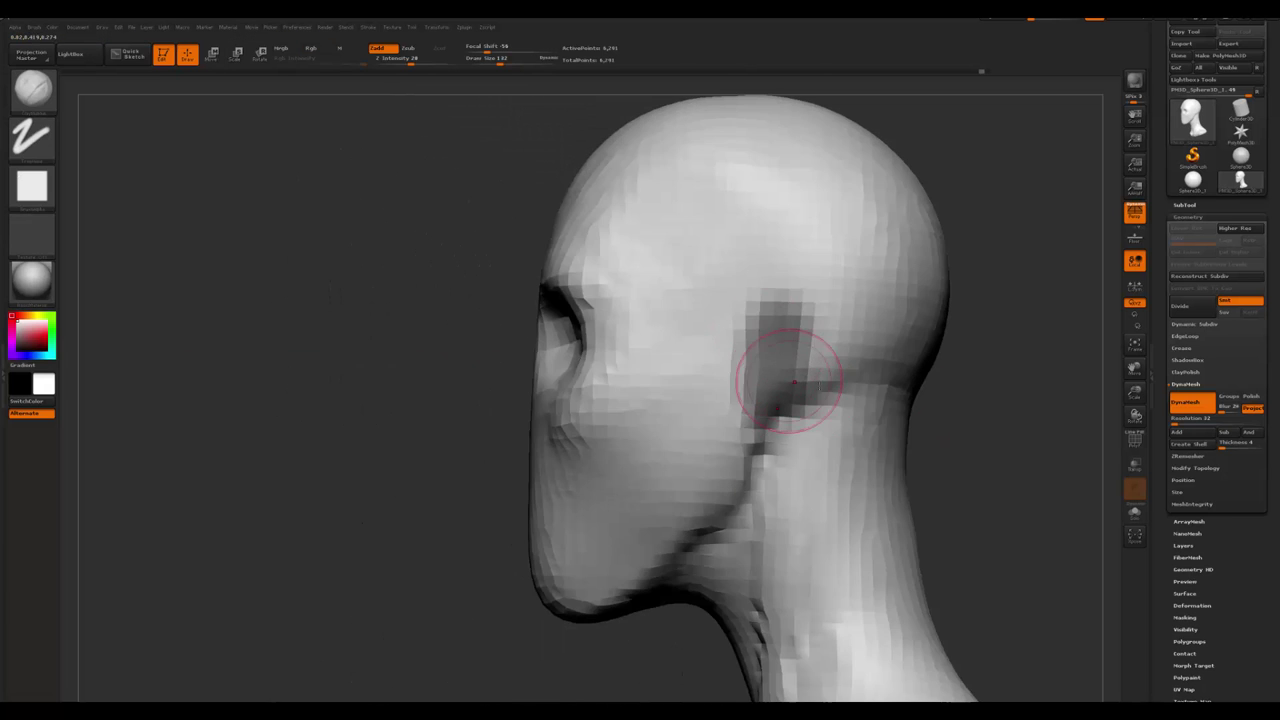
left_click_drag(793, 381, 760, 400)
key("w")
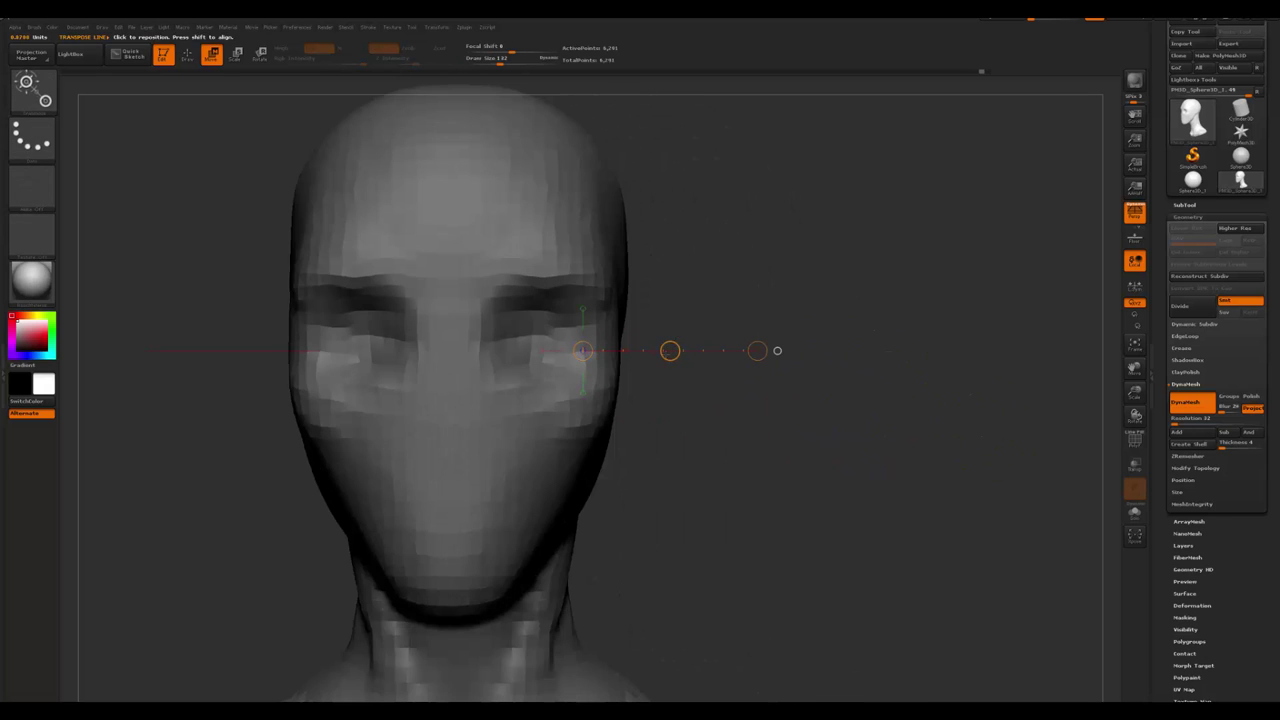
left_click_drag(583, 350, 585, 362)
key("ctrl+z")
left_click_drag(569, 314, 820, 314)
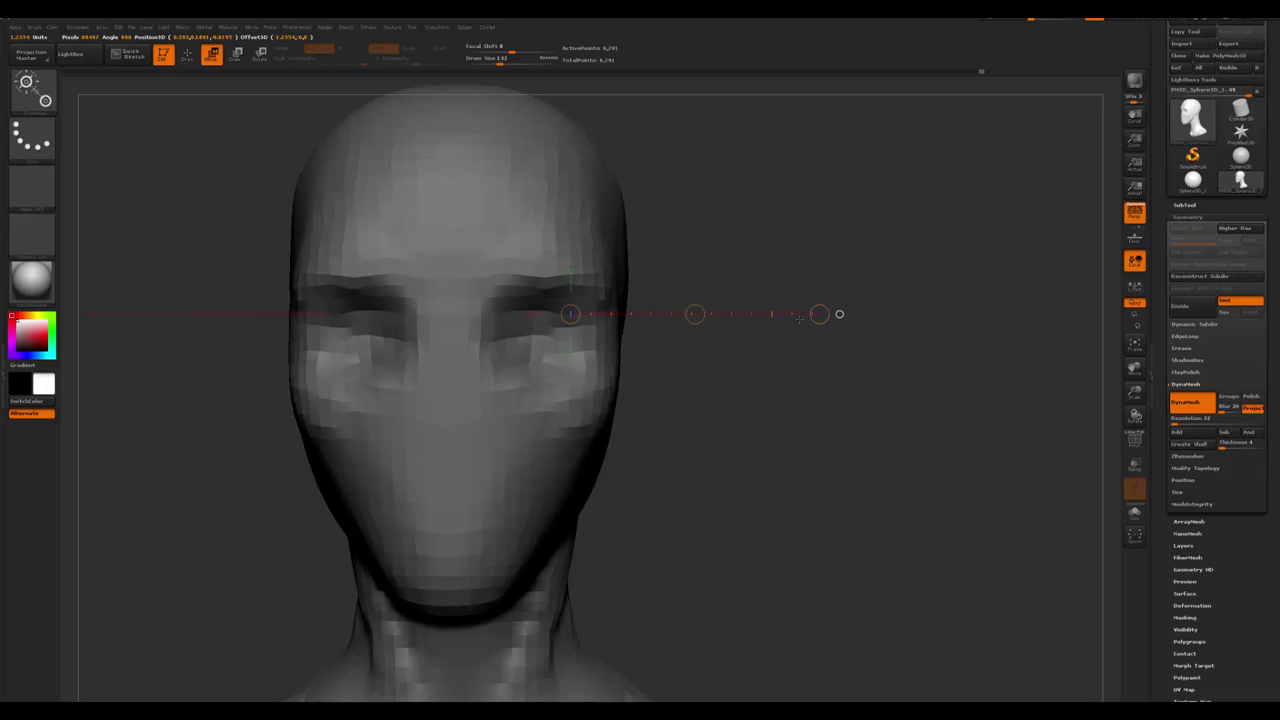
left_click(722, 313)
left_click_drag(722, 313, 746, 312)
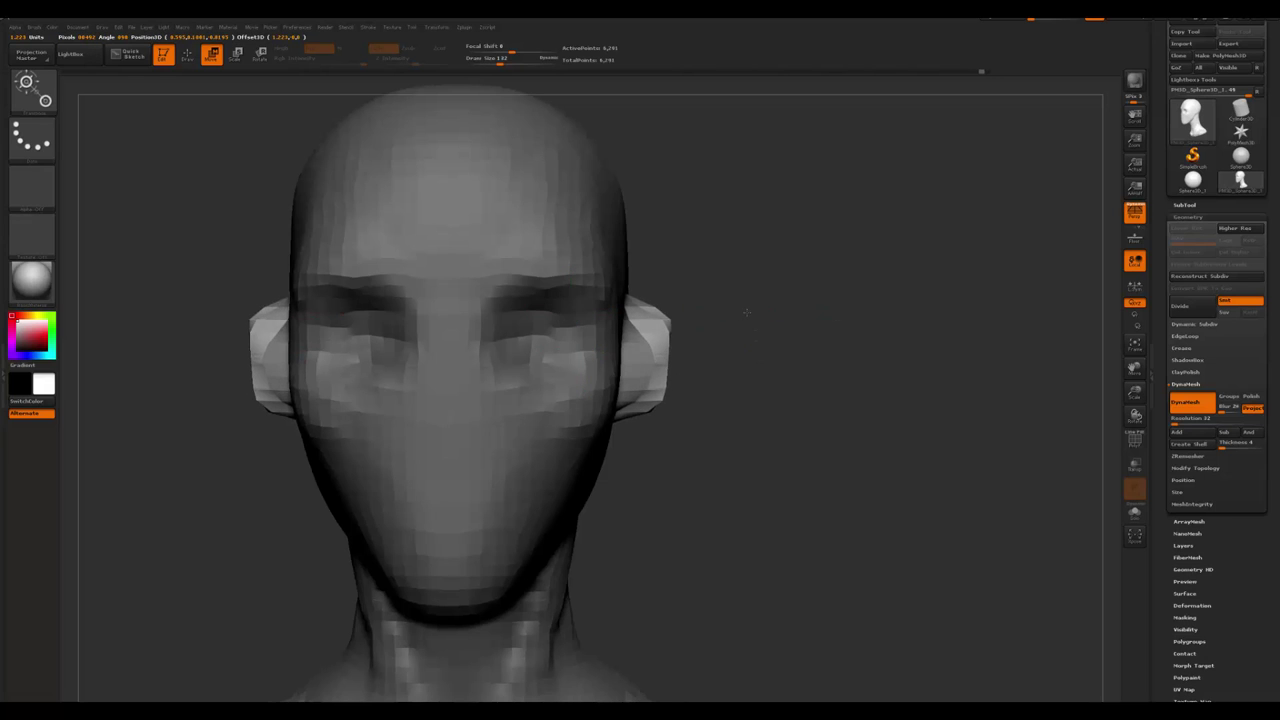
- Bend the ears into curved forms with a sculpting brush and check their height from several angles
mouse_move(557, 310)
left_mouse_down()
mouse_move(834, 314)
mouse_move(627, 290)
mouse_move(834, 314)
mouse_move(620, 300)
left_mouse_up()
key("q")
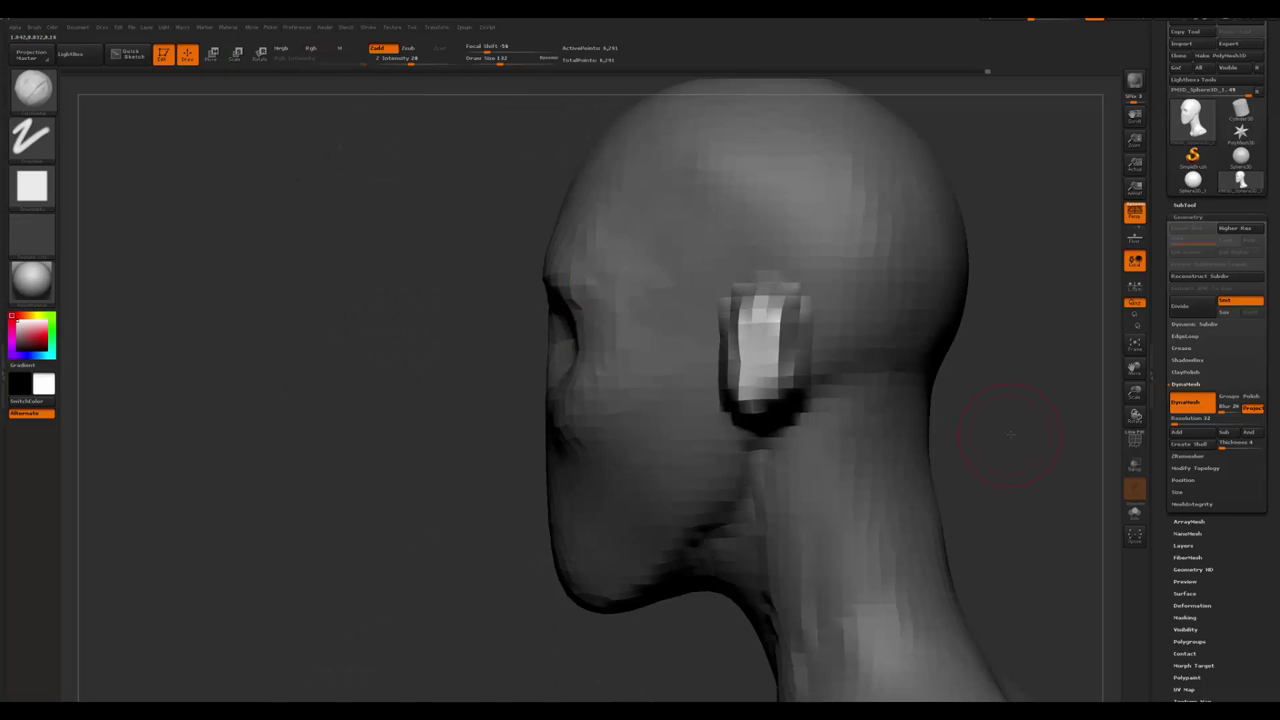
key("space")
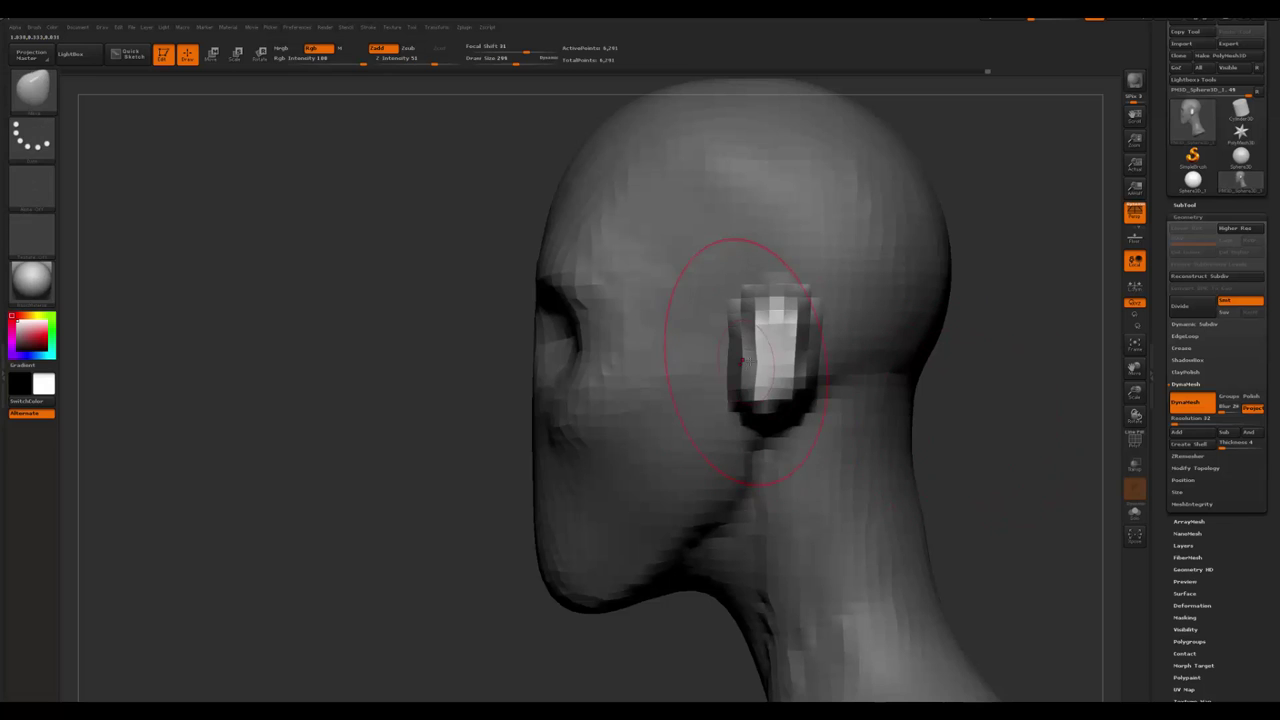
left_click_drag(714, 400, 820, 355)
mouse_move(640, 630)
left_mouse_down()
mouse_move(698, 633)
mouse_move(946, 363)
mouse_move(814, 368)
mouse_move(957, 337)
mouse_move(861, 366)
left_mouse_up()
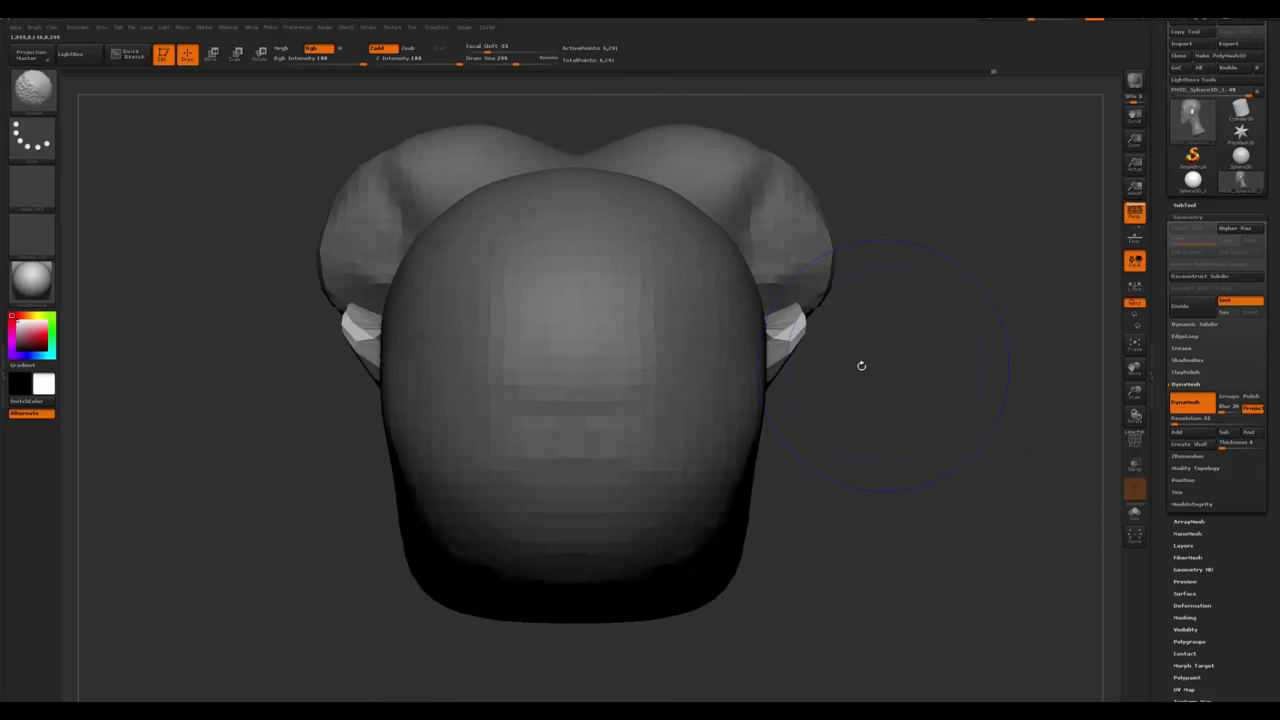
left_click_drag(832, 535, 795, 320)
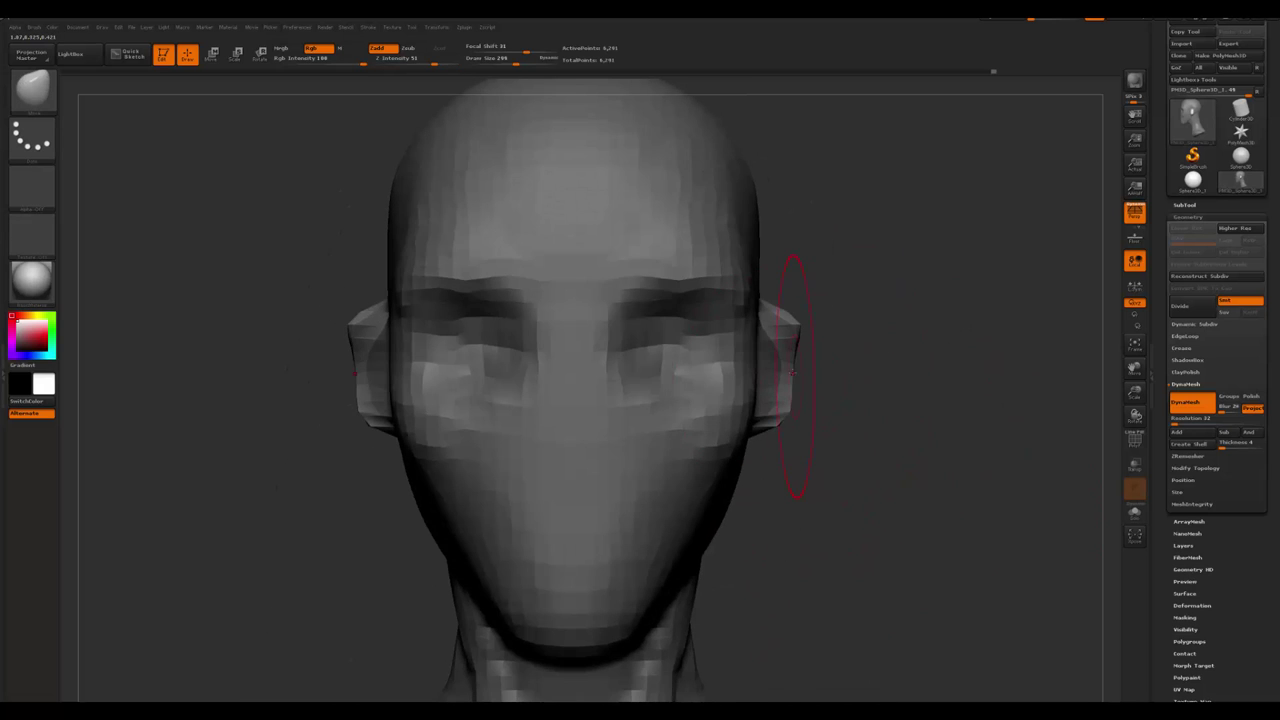
key("space")
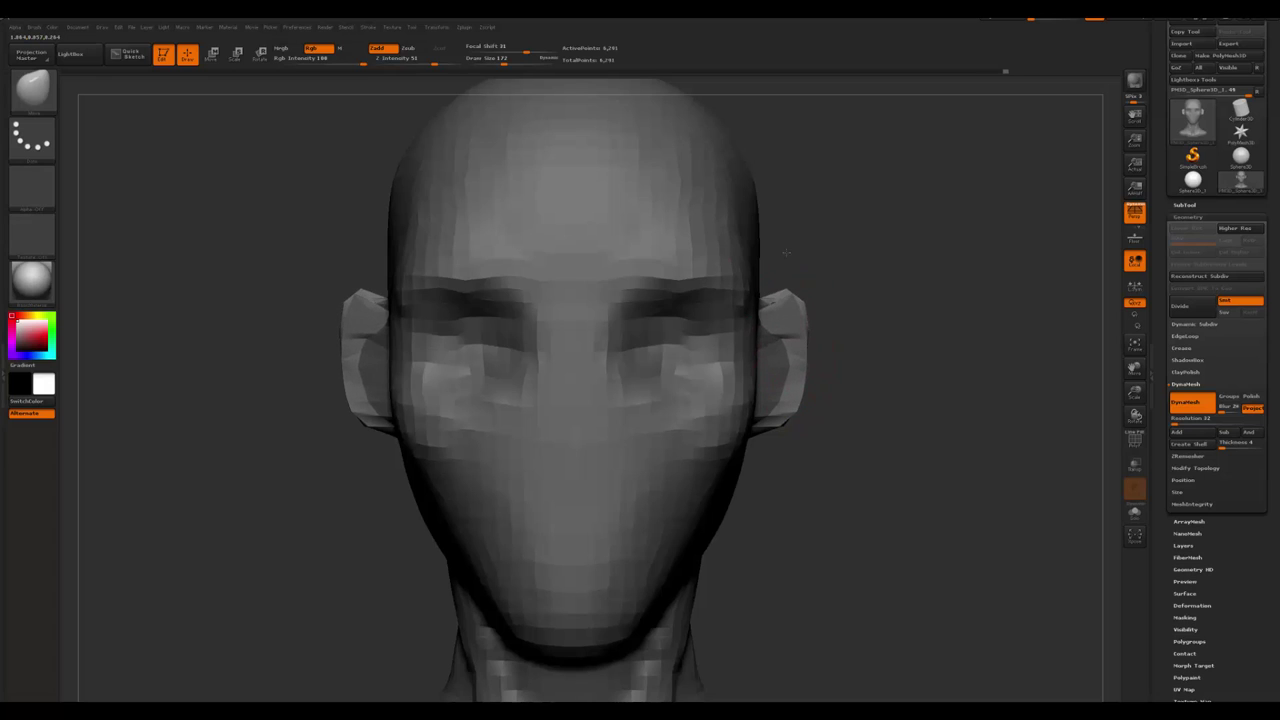
left_click_drag(804, 314, 779, 267)
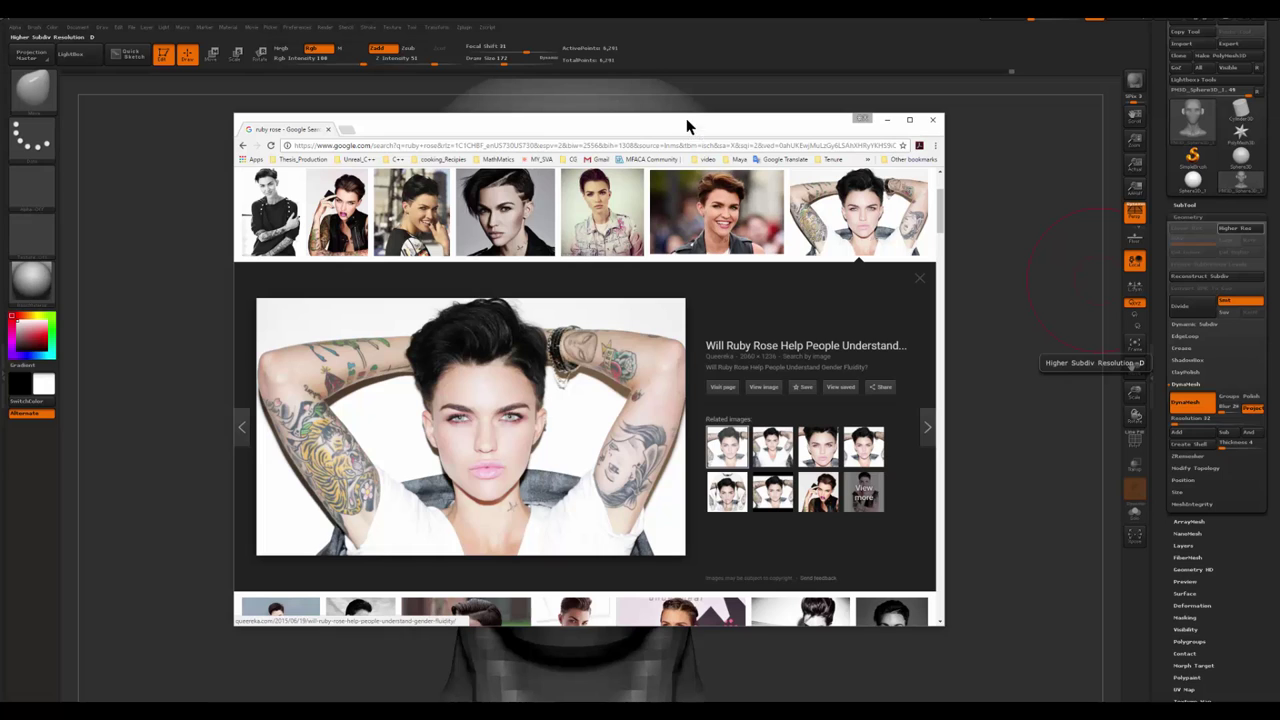
left_click_drag(686, 121, 1279, 200)
left_click_drag(851, 298, 786, 296)
left_click_drag(846, 328, 794, 323)
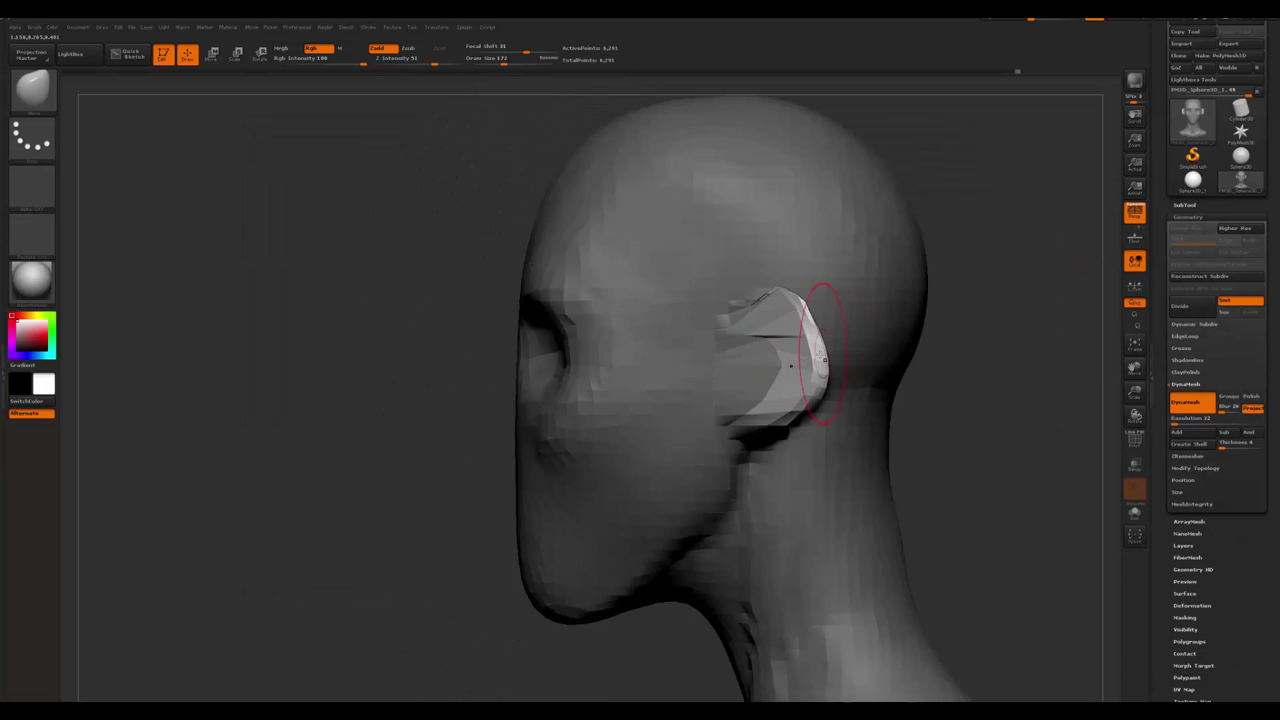
- Reduce the brush size from 172 to 87 and smooth the ears and surrounding surface
mouse_move(900, 420)
left_mouse_down()
mouse_move(985, 405)
mouse_move(830, 385)
left_mouse_up()
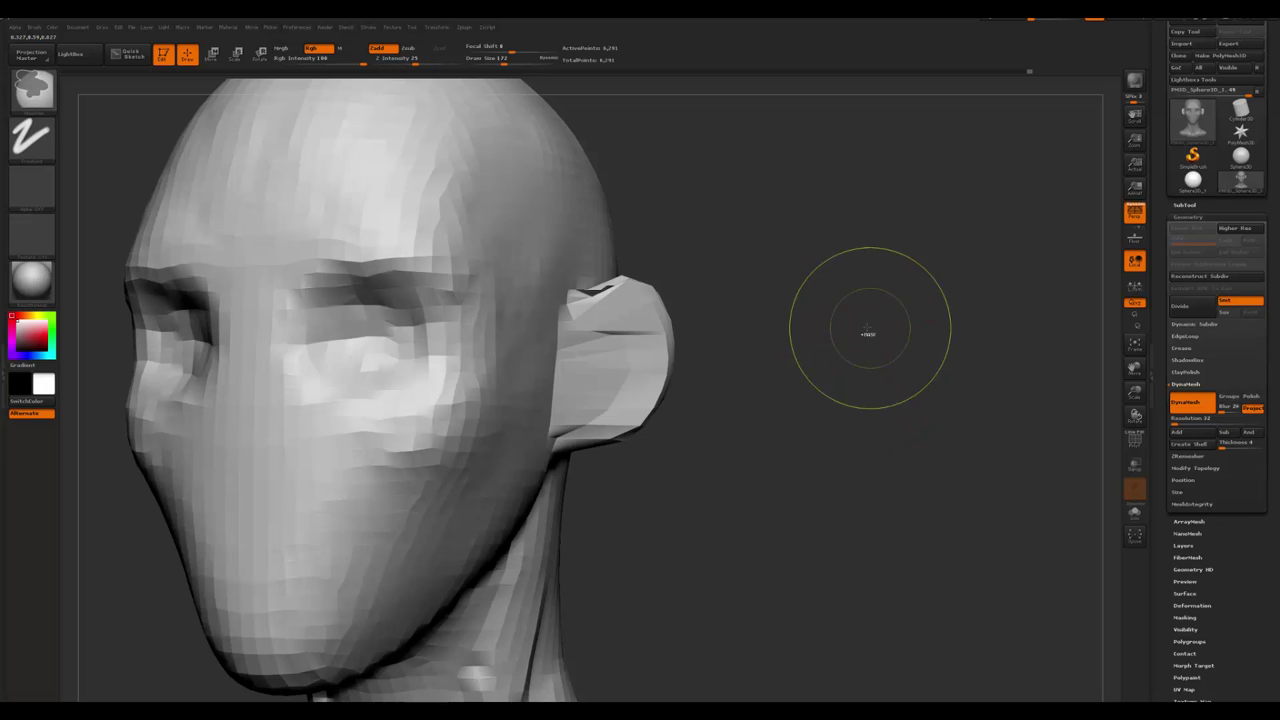
mouse_move(817, 426)
left_mouse_down()
mouse_move(776, 400)
mouse_move(640, 380)
mouse_move(600, 352)
left_mouse_up()
key("space")
mouse_move(710, 342)
left_mouse_down("shift")
mouse_move(585, 357)
mouse_move(619, 352)
mouse_move(628, 333)
mouse_move(587, 405)
left_mouse_up("shift")
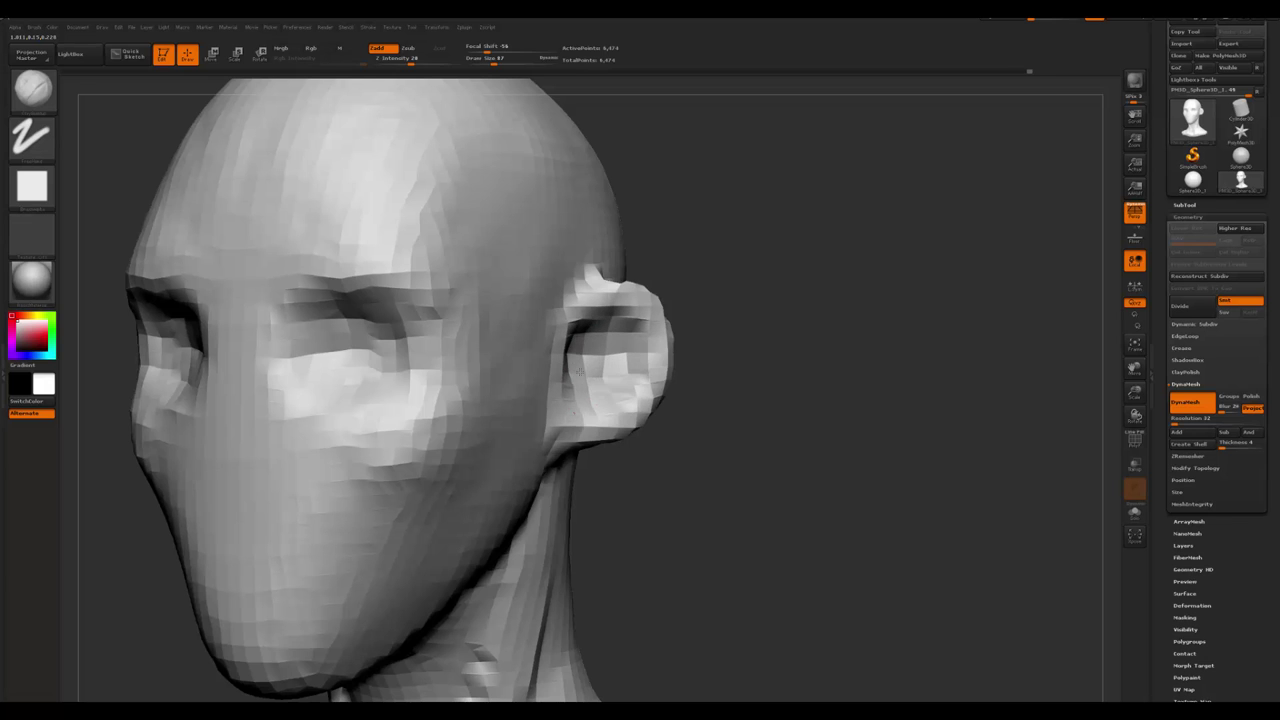
- Reshape both ear lobes and round out the ear tops with the Move brush
left_click_drag(690, 360, 820, 320)
mouse_move(883, 420)
left_mouse_down("alt")
mouse_move(862, 385)
mouse_move(636, 314)
mouse_move(530, 340)
mouse_move(550, 315)
left_mouse_up("alt")
left_click_drag(830, 337, 627, 425)
key("space")
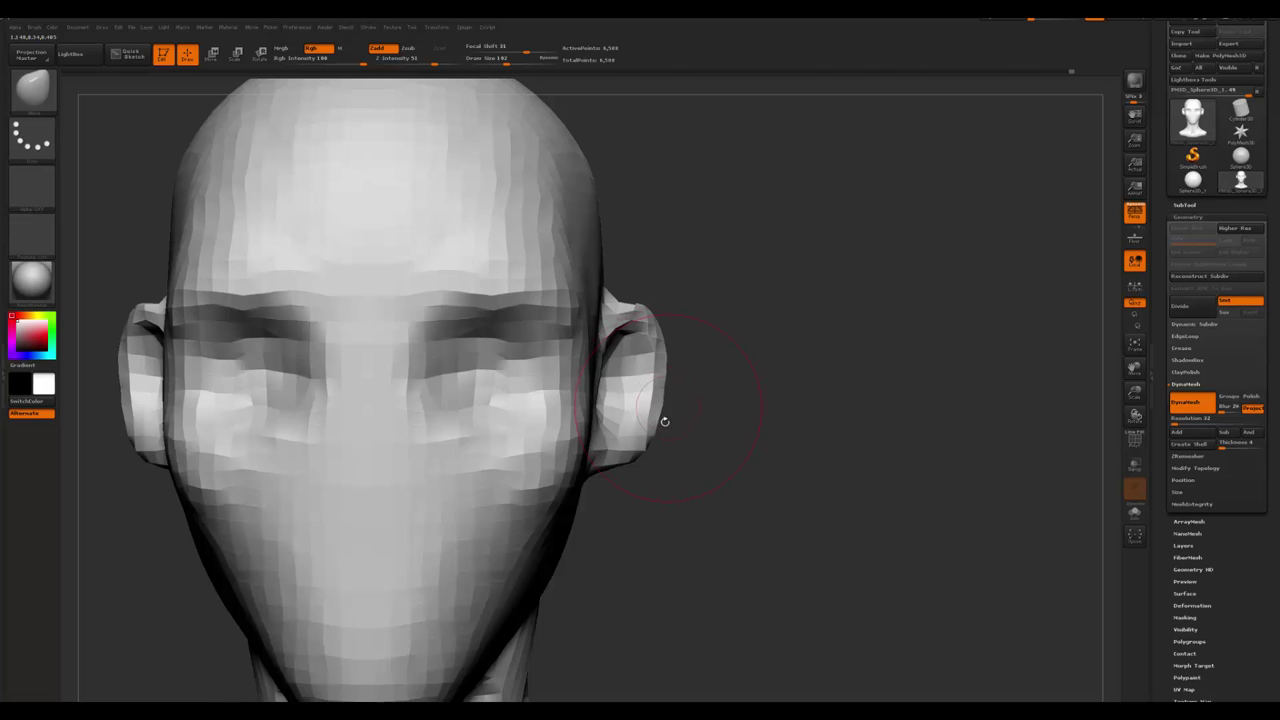
mouse_move(639, 437)
left_mouse_down()
mouse_move(634, 457)
mouse_move(614, 471)
mouse_move(605, 462)
left_mouse_up()
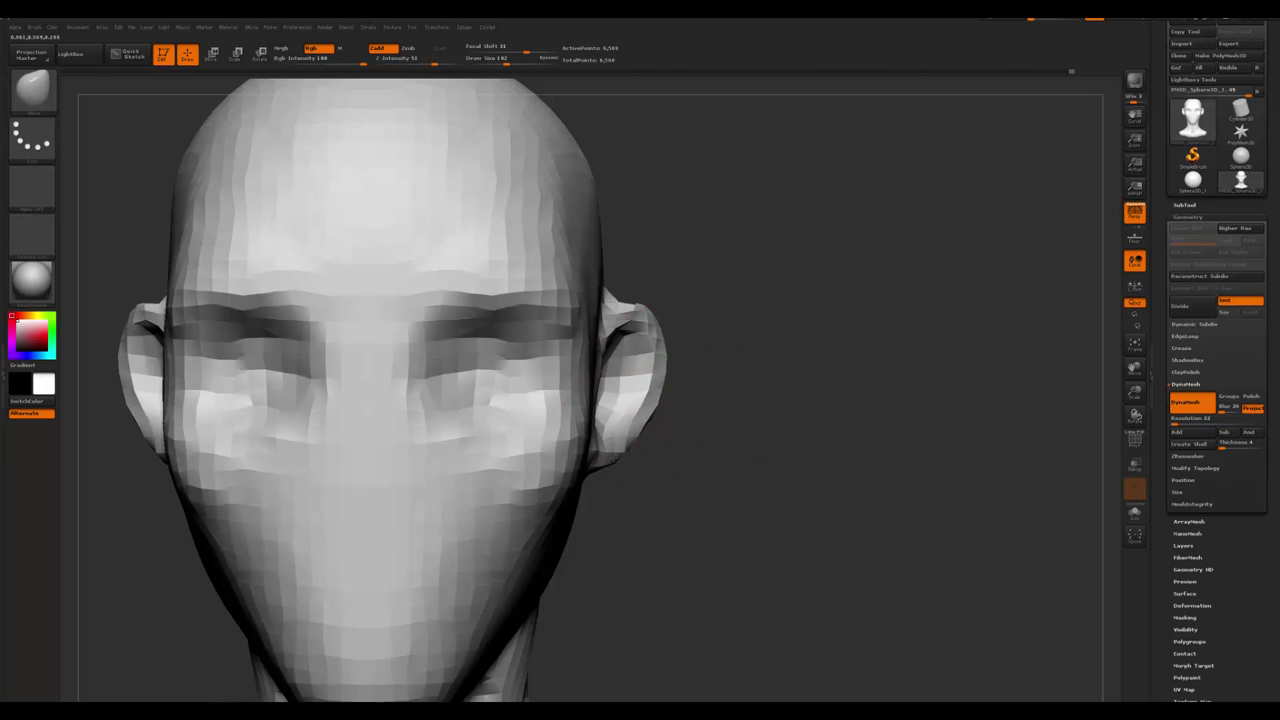
mouse_move(634, 330)
left_mouse_down()
mouse_move(643, 318)
mouse_move(610, 350)
mouse_move(646, 378)
mouse_move(642, 395)
mouse_move(771, 396)
mouse_move(693, 420)
mouse_move(683, 443)
mouse_move(791, 400)
mouse_move(780, 420)
mouse_move(766, 423)
mouse_move(700, 260)
mouse_move(746, 242)
left_mouse_up()
- Resize the brush from 517 to 274 and switch to a Clay brush for the skull
key("space")
key("space")
left_click_drag(900, 250, 735, 320, "shift")
key("space")
key("b")
key("c")
key("b")
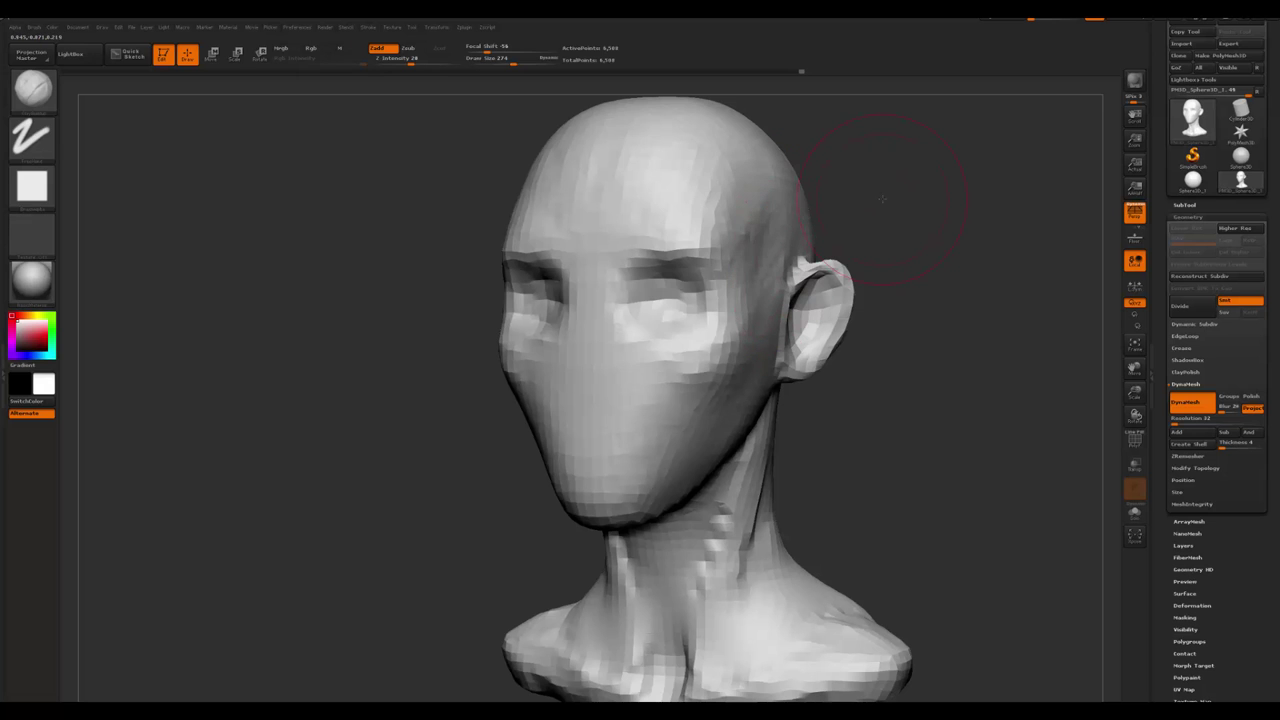
mouse_move(870, 215)
left_mouse_down()
mouse_move(850, 215)
mouse_move(889, 217)
mouse_move(740, 290)
left_mouse_up()
mouse_move(849, 249)
left_mouse_down()
mouse_move(829, 286)
mouse_move(885, 300)
left_mouse_up()
- With the Move brush at size 437, reshape the scalp from several angles
key("b")
key("m")
key("v")
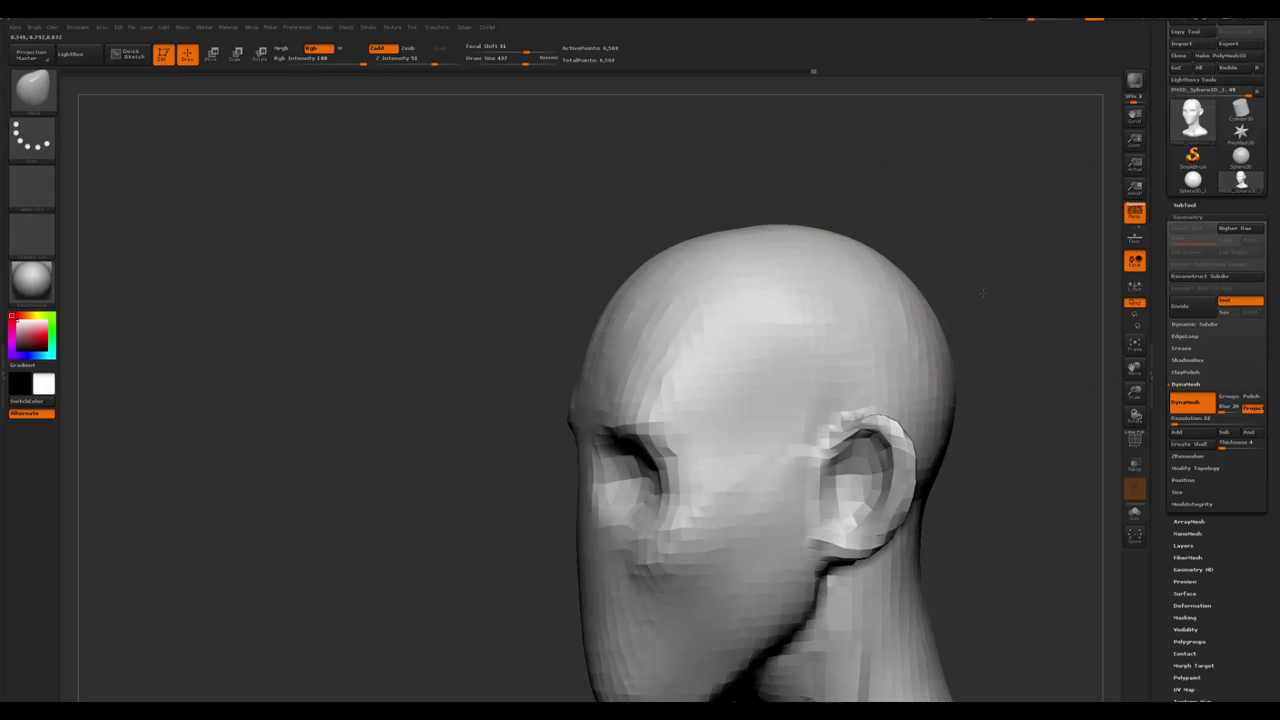
left_click_drag(984, 292, 852, 301)
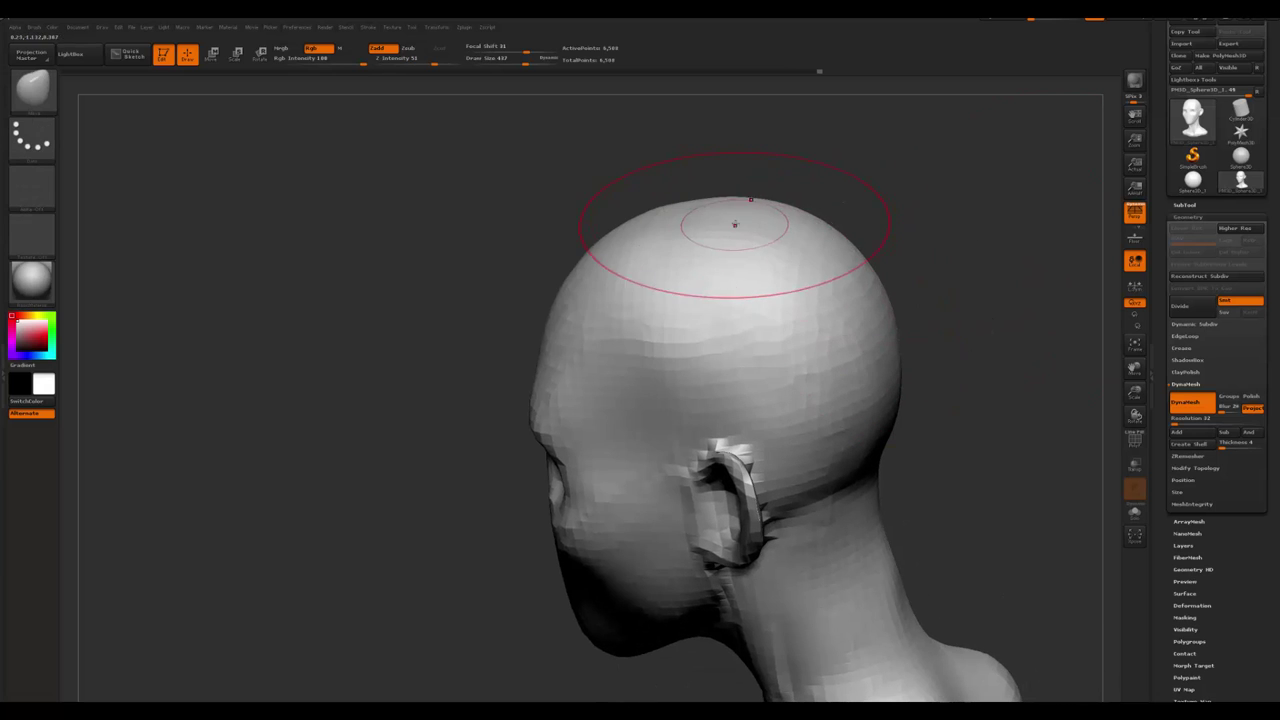
left_click_drag(850, 190, 898, 185)
mouse_move(812, 256)
left_mouse_down()
mouse_move(931, 246)
mouse_move(851, 280)
mouse_move(1063, 249)
mouse_move(1031, 274)
mouse_move(914, 268)
mouse_move(794, 339)
left_mouse_up()
key("space")
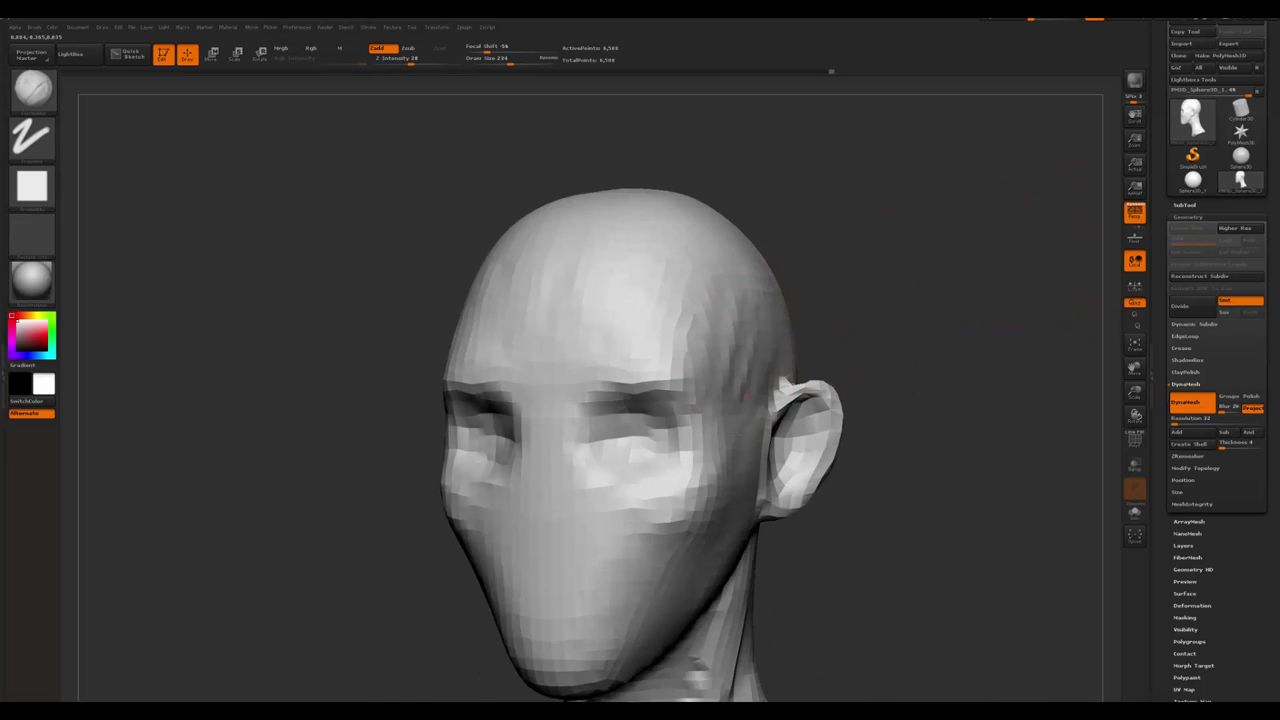
key("b")
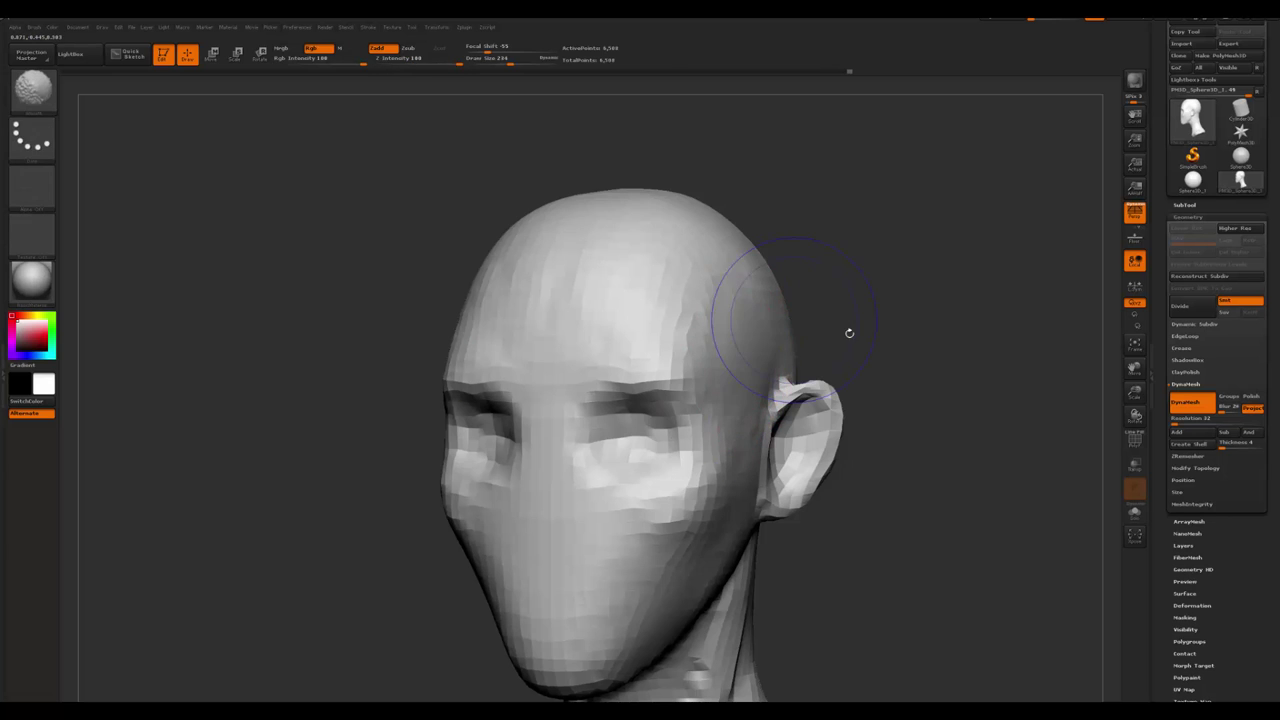
mouse_move(849, 333)
left_mouse_down()
mouse_move(883, 329)
mouse_move(771, 343)
mouse_move(757, 371)
mouse_move(880, 322)
mouse_move(840, 334)
mouse_move(851, 294)
mouse_move(900, 290)
left_mouse_up()
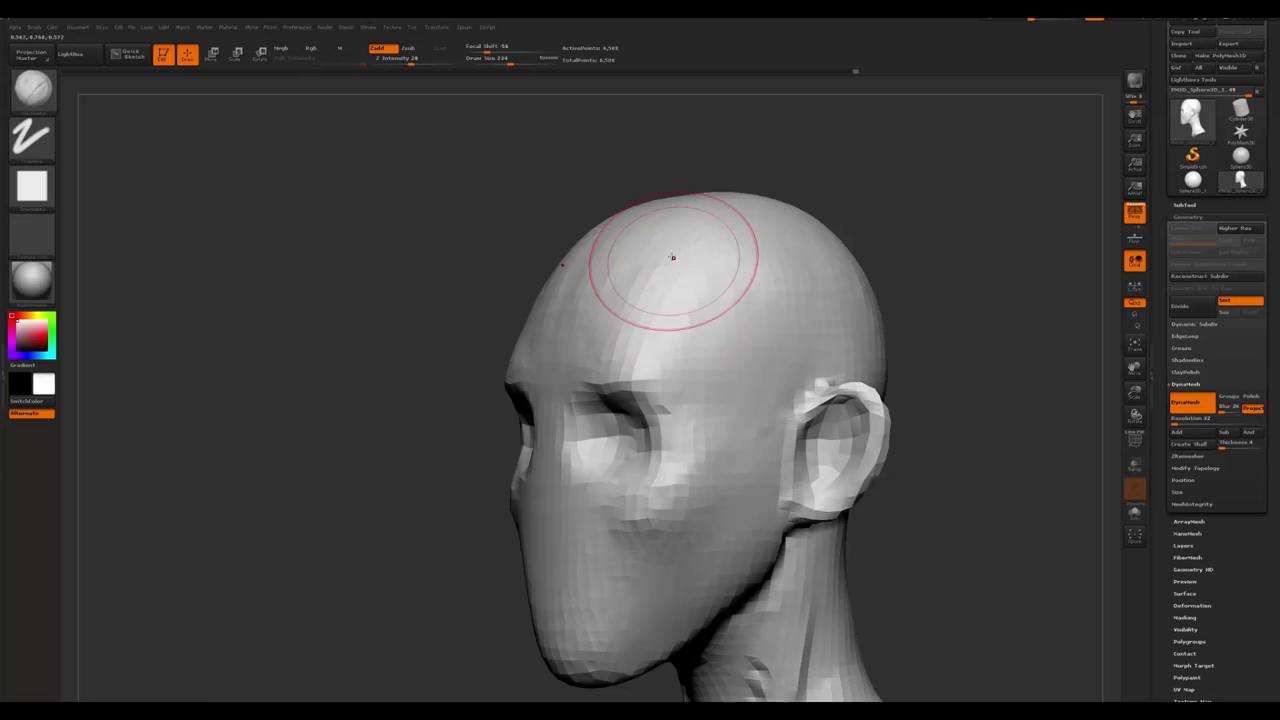
left_click_drag(400, 362, 466, 360)
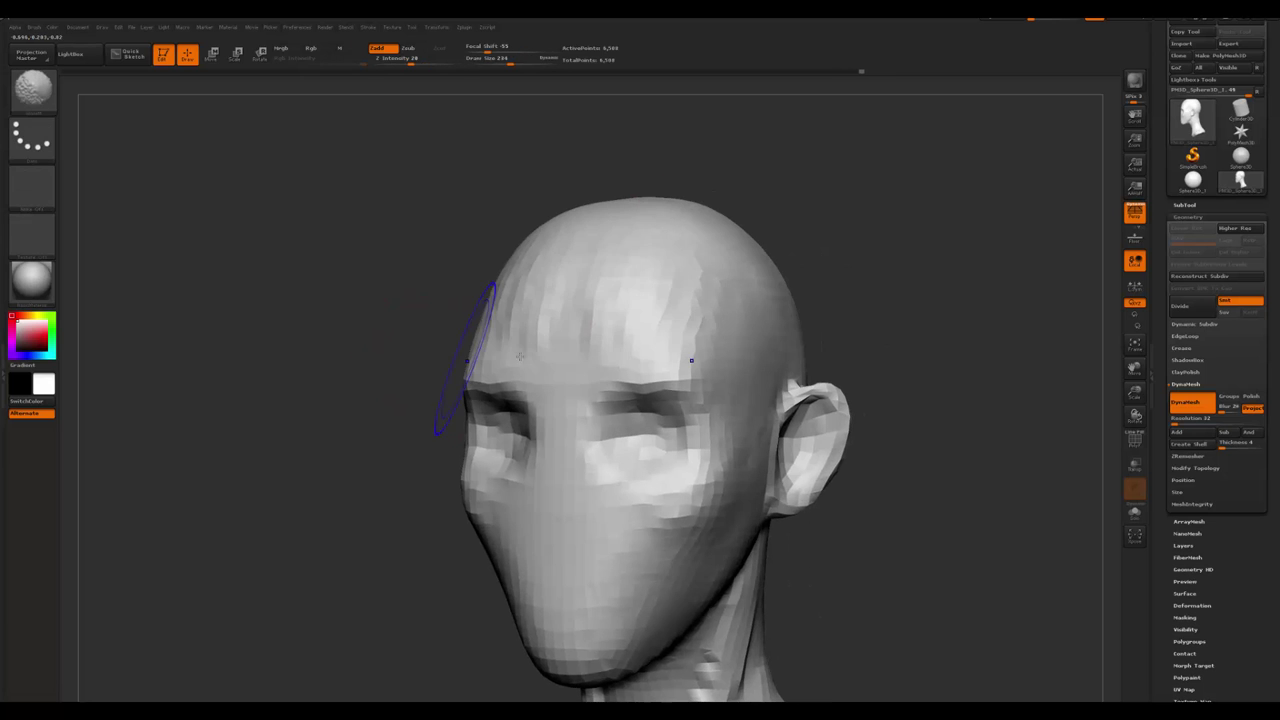
mouse_move(740, 240)
left_mouse_down("shift")
mouse_move(854, 237)
mouse_move(855, 283)
mouse_move(657, 286)
mouse_move(657, 414)
left_mouse_up("shift")
key("space")
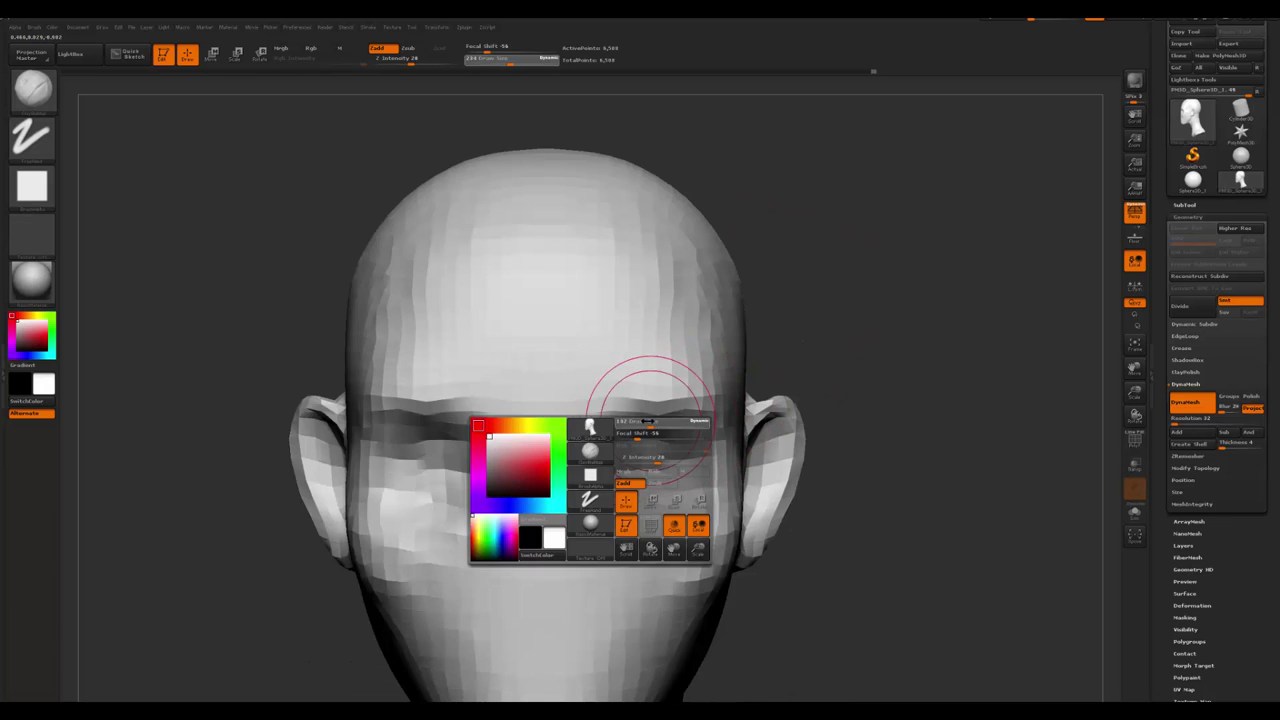
- Deepen both eye sockets and round out the cheeks
key("ctrl")
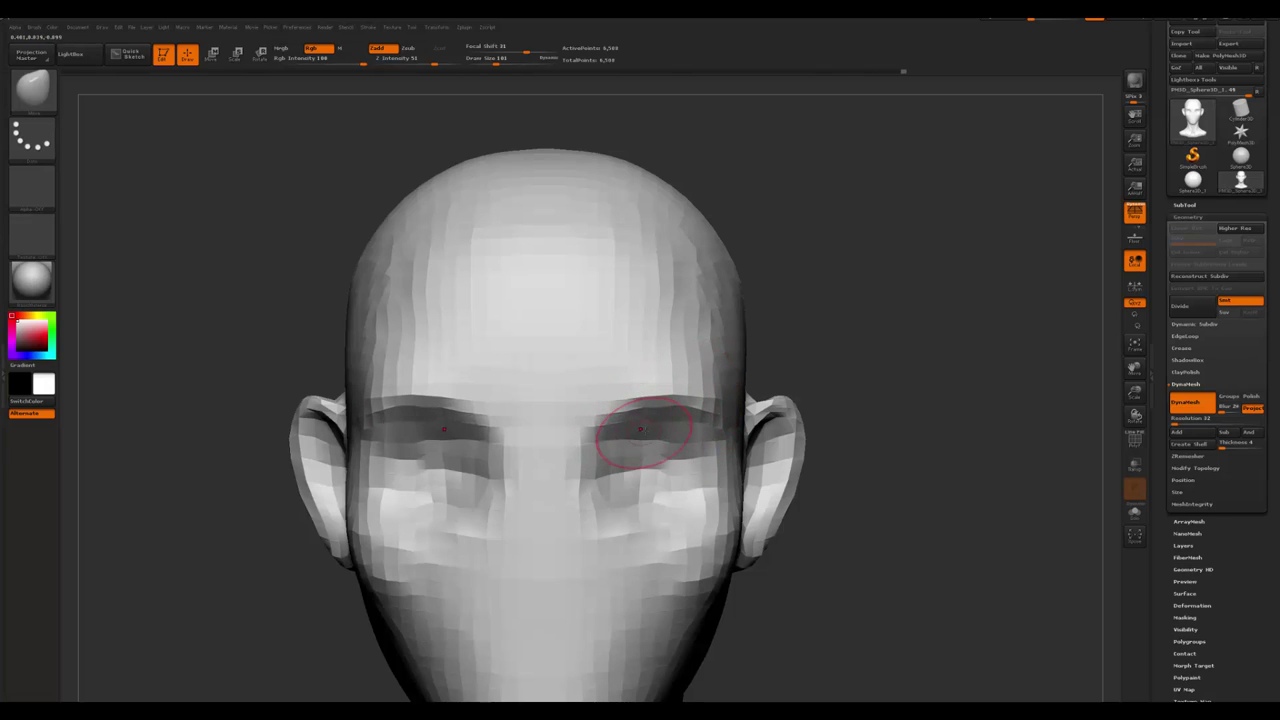
mouse_move(851, 306)
left_mouse_down("alt")
mouse_move(840, 400)
mouse_move(829, 394)
mouse_move(862, 346)
mouse_move(840, 382)
left_mouse_up("alt")
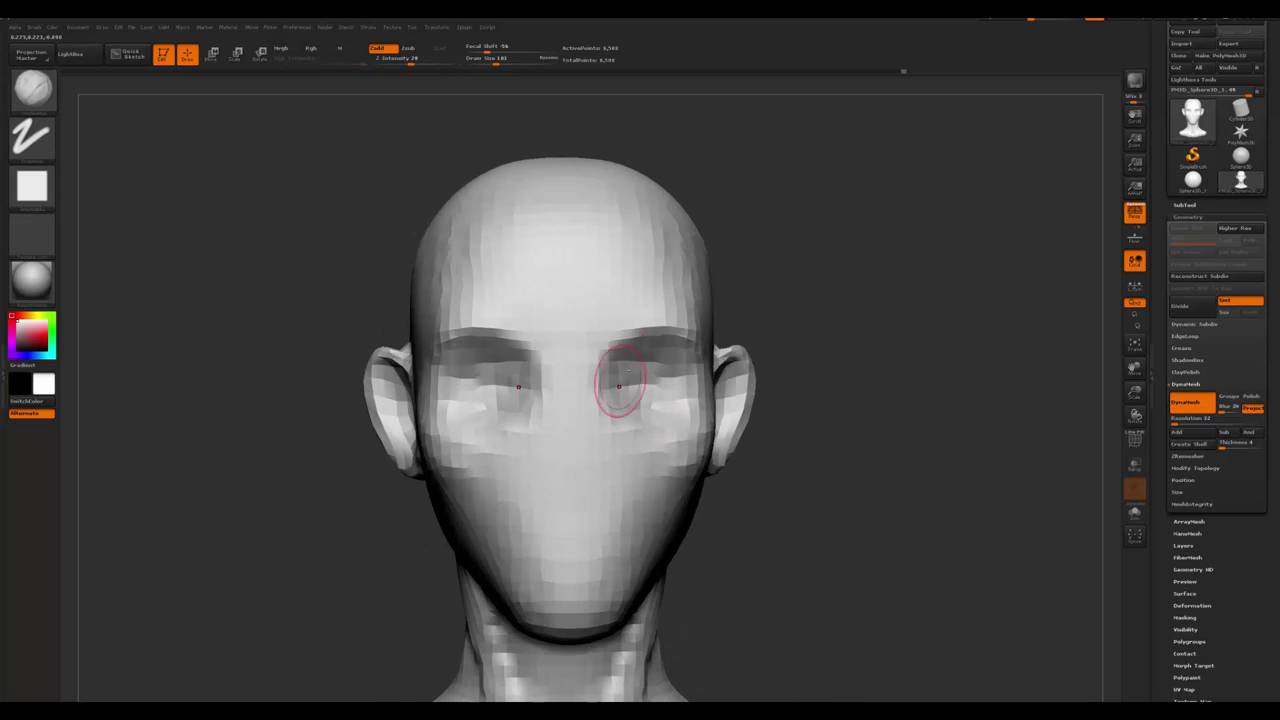
left_click_drag(620, 385, 620, 392)
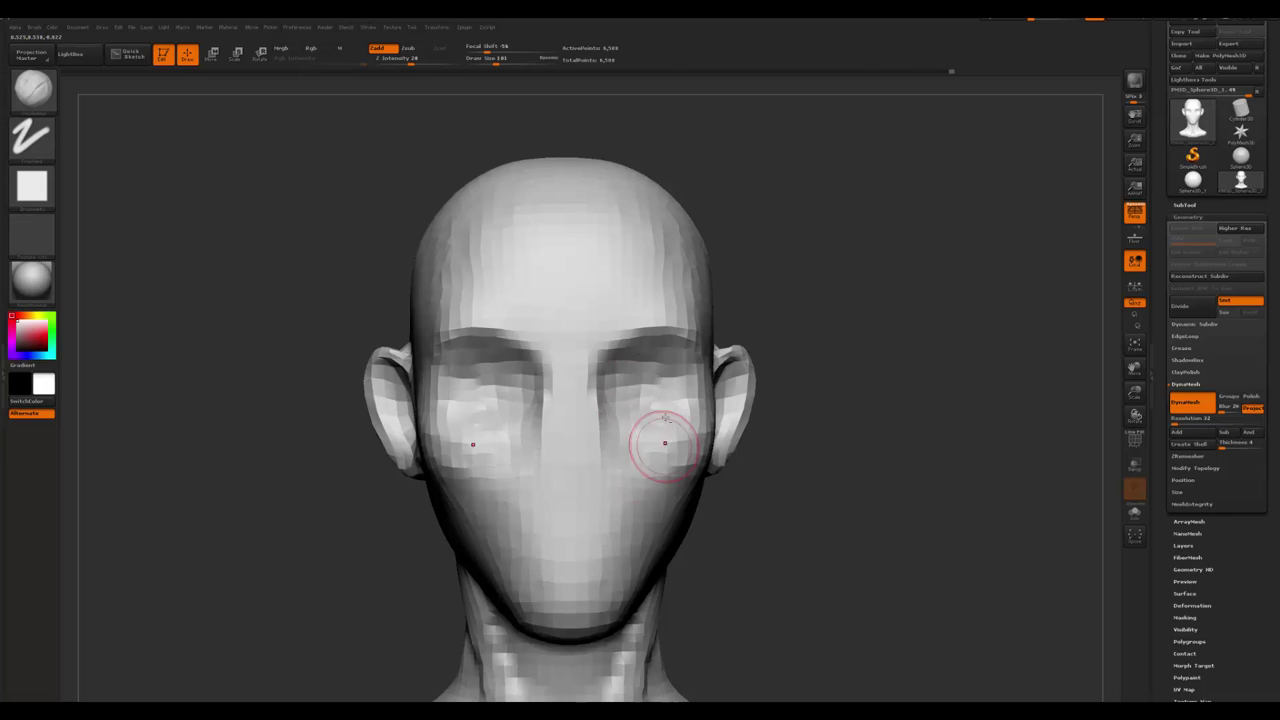
right_click_drag(657, 457, 638, 440)
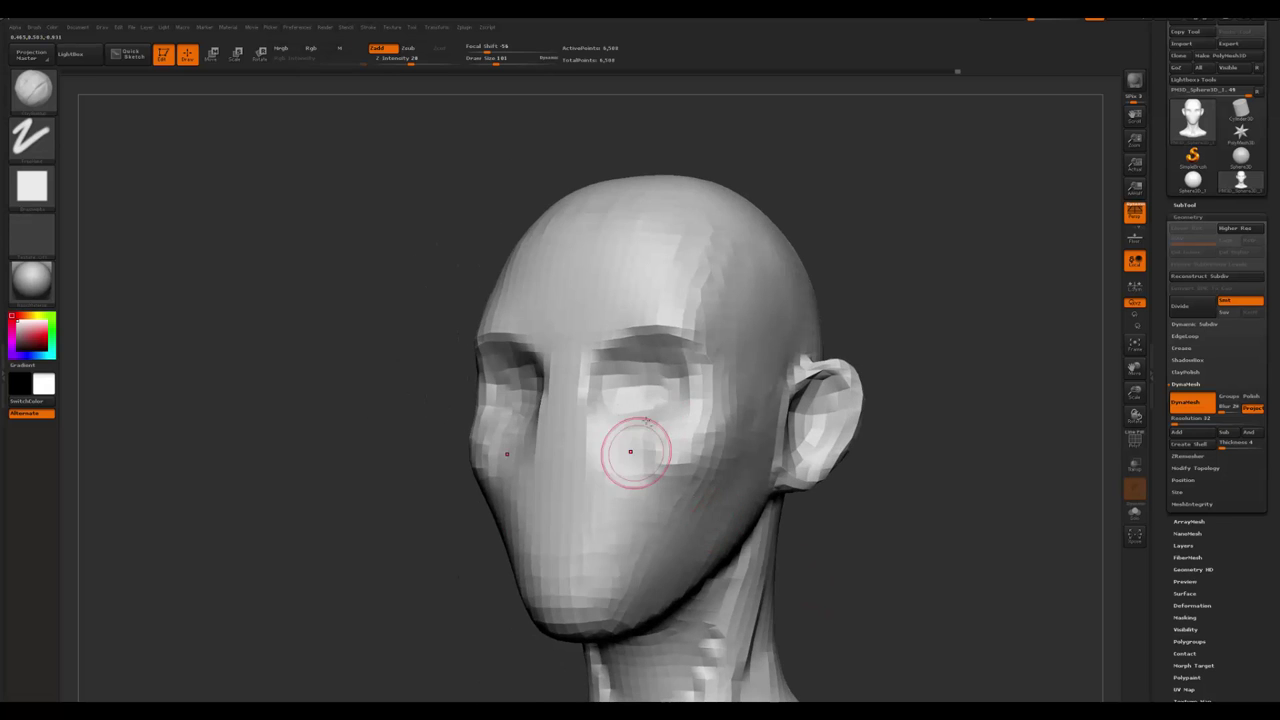
mouse_move(646, 523)
right_mouse_down()
mouse_move(372, 536)
mouse_move(588, 426)
right_mouse_up()
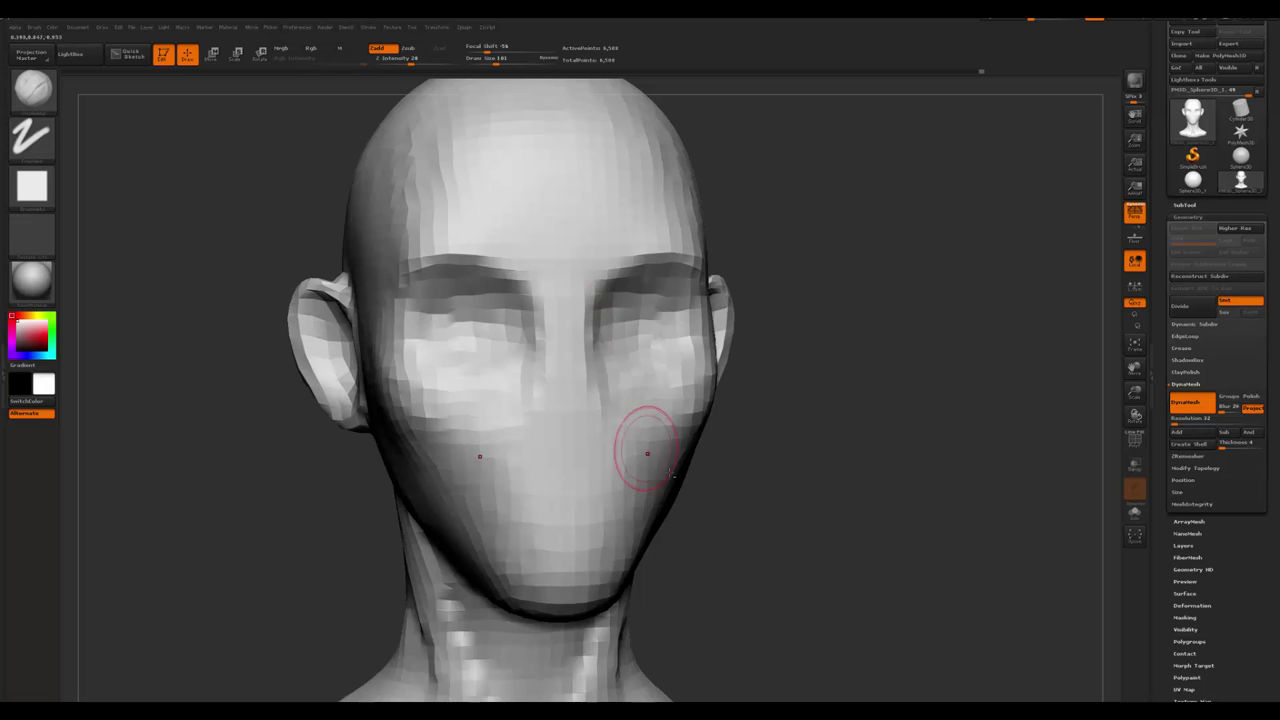
mouse_move(626, 470)
right_mouse_down()
mouse_move(524, 549)
mouse_move(487, 438)
mouse_move(651, 451)
right_mouse_up()
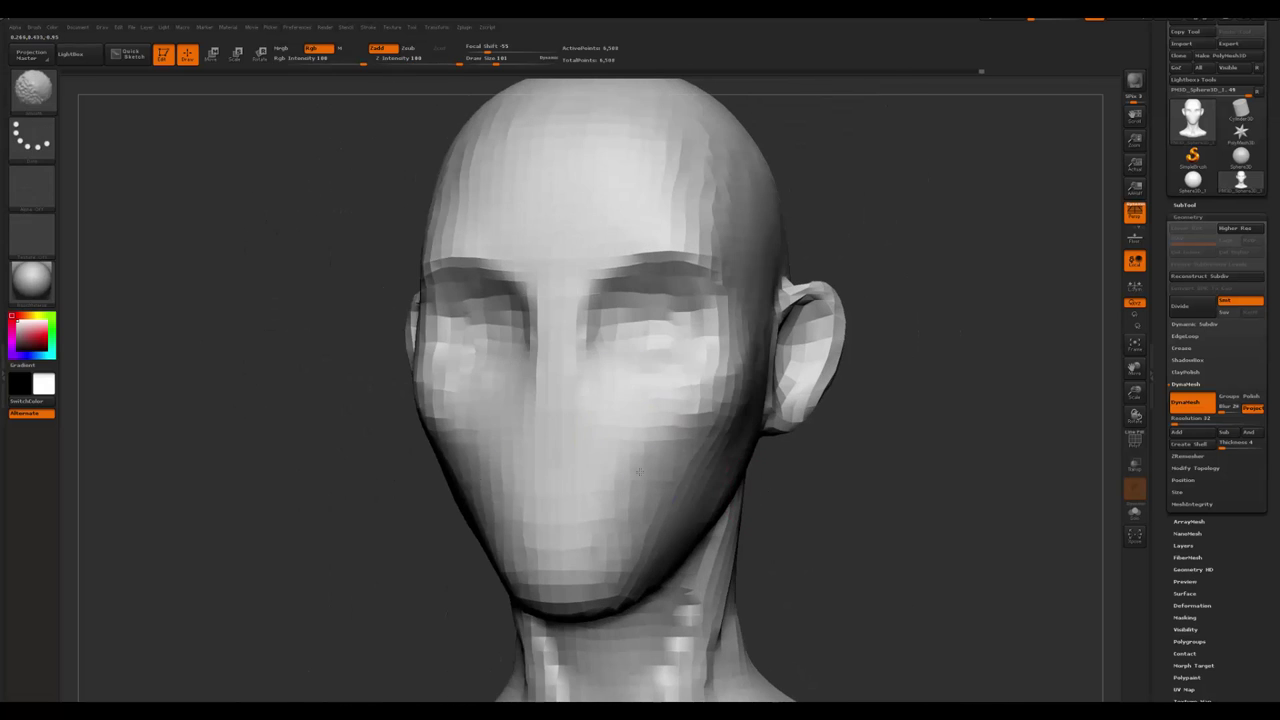
right_click_drag(528, 404, 938, 314)
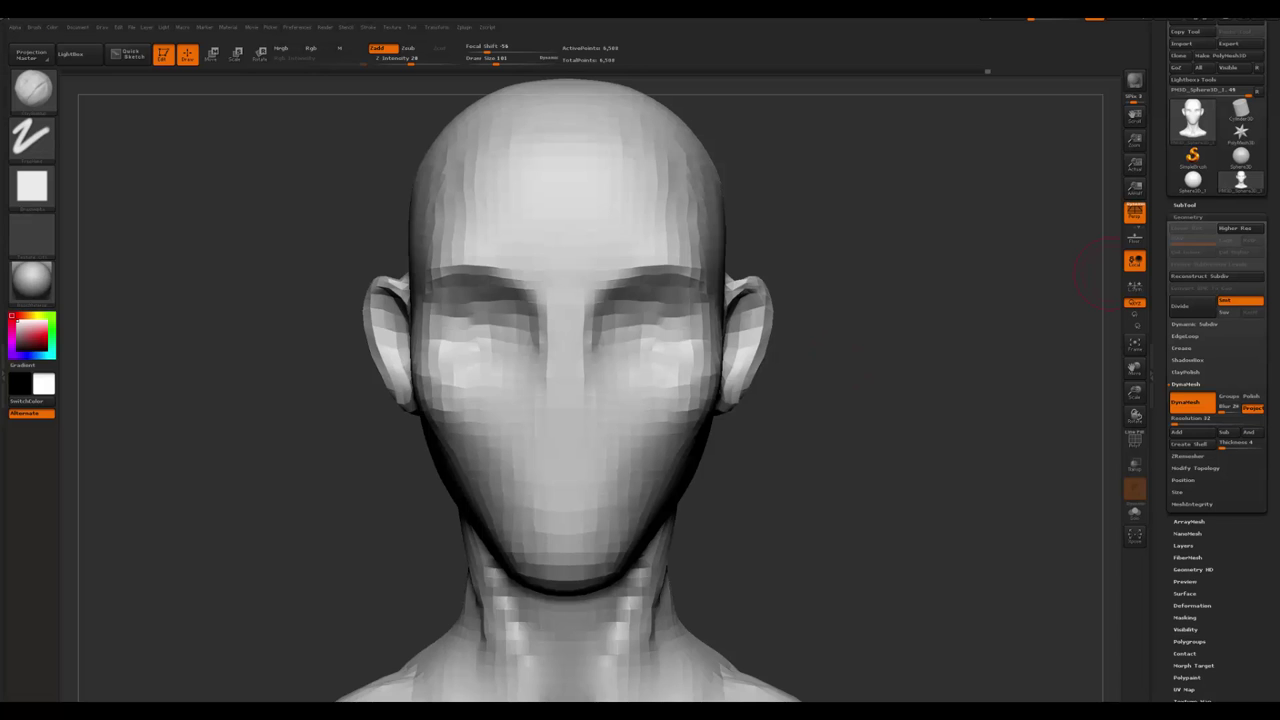
right_click_drag(507, 430, 705, 390)
- Deepen the brow ridge above the eyes with the Move brush
key("b")
key("m")
key("v")
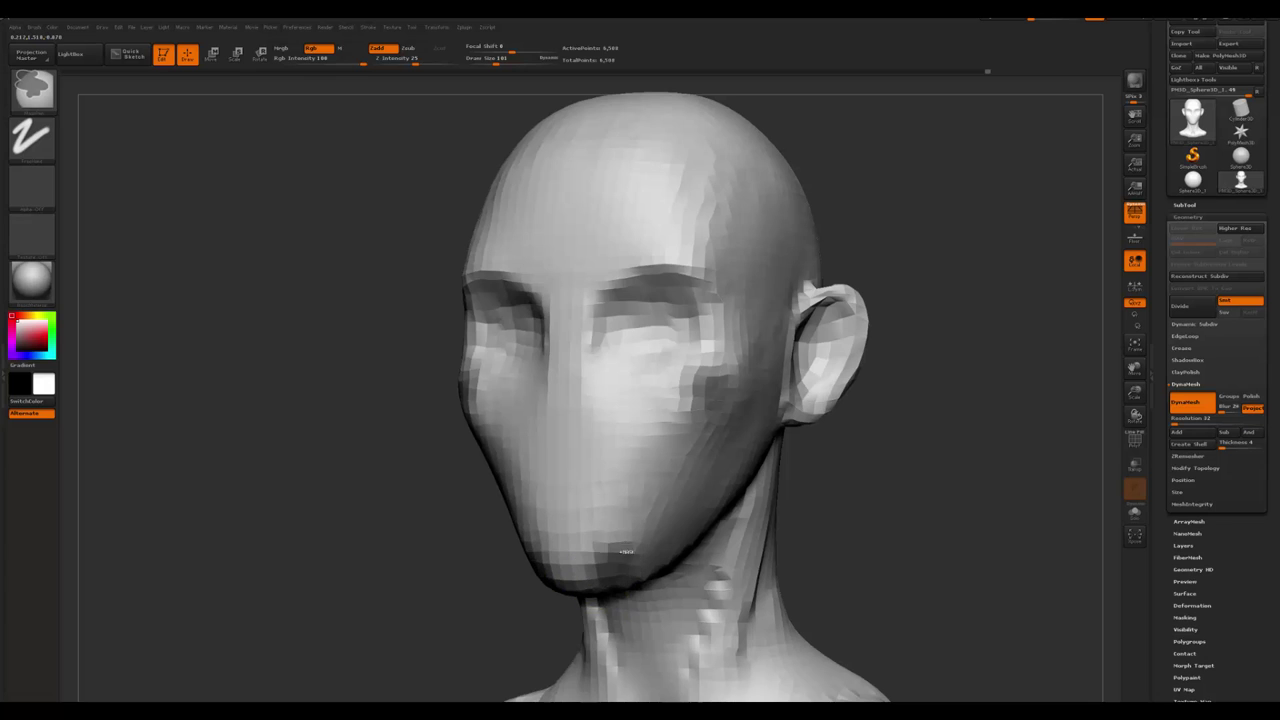
mouse_move(668, 262)
left_mouse_down()
mouse_move(712, 246)
mouse_move(575, 285)
left_mouse_up()
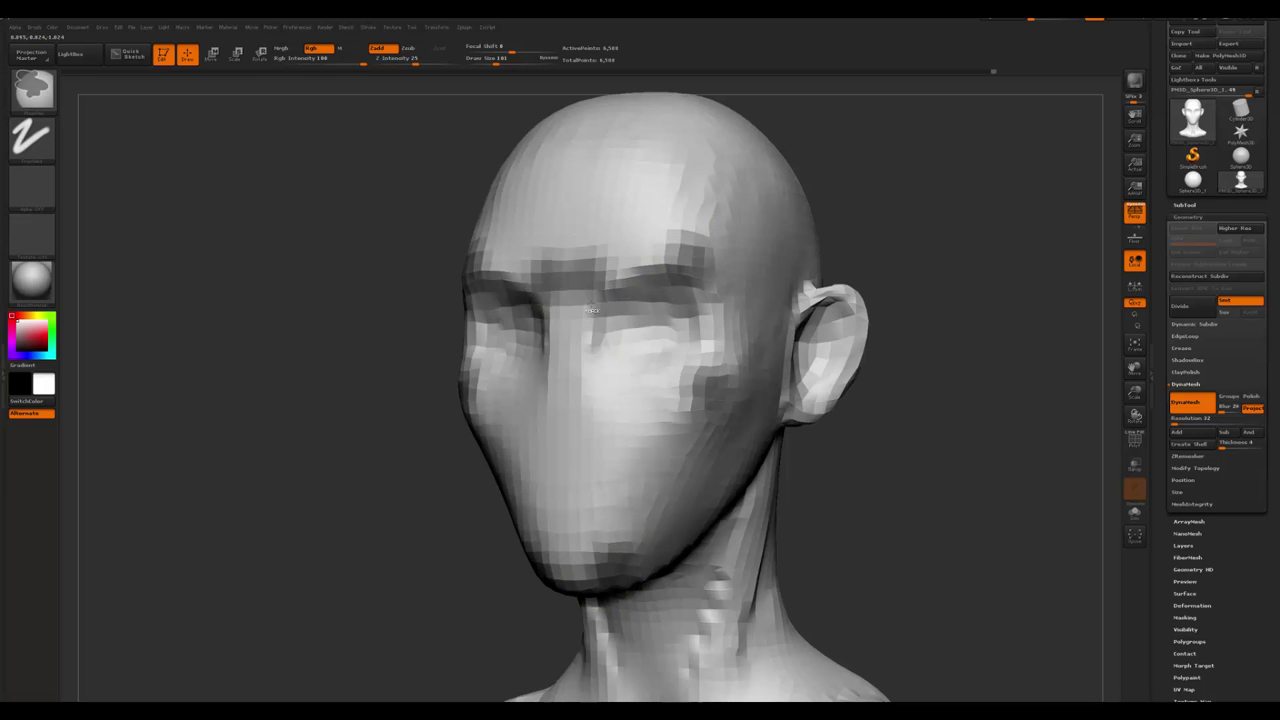
key("b")
key("s")
key("t")
mouse_move(575, 285)
right_mouse_down("alt")
mouse_move(391, 397)
mouse_move(410, 413)
right_mouse_up("alt")
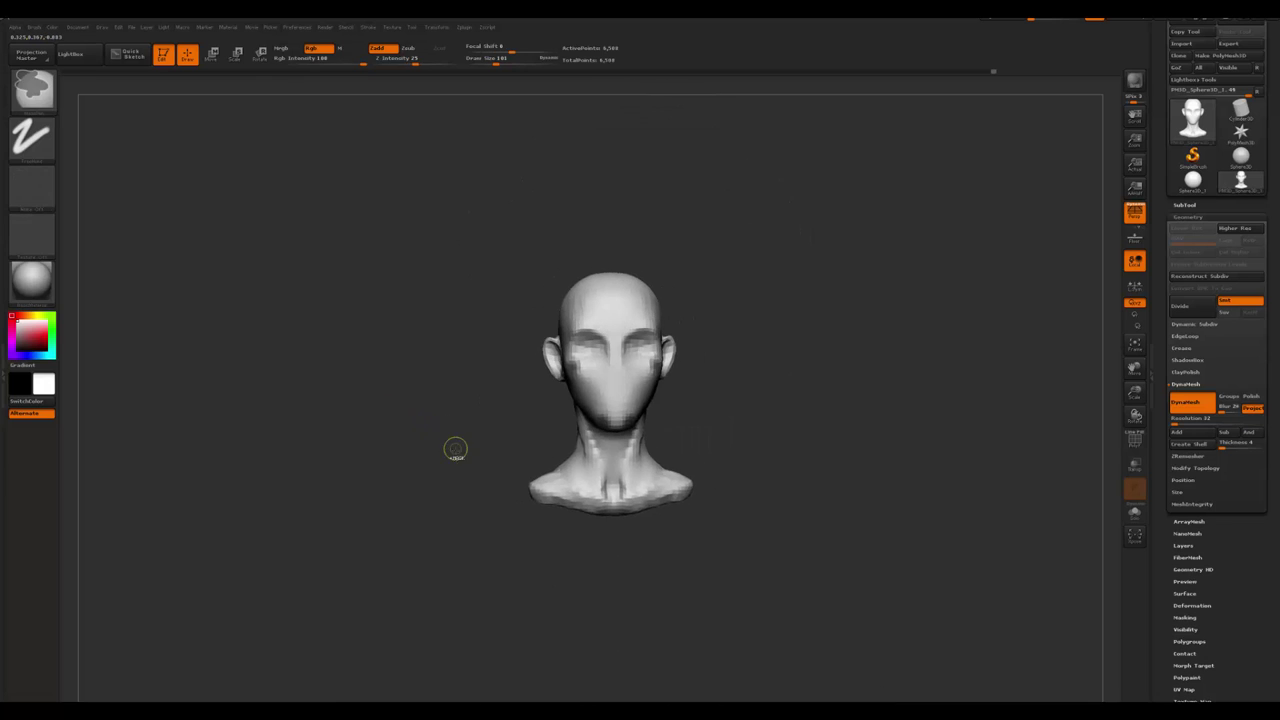
- Switch to the Standard brush and build up the nose from the front
mouse_move(466, 463)
right_mouse_down()
mouse_move(434, 463)
mouse_move(469, 484)
mouse_move(600, 450)
right_mouse_up()
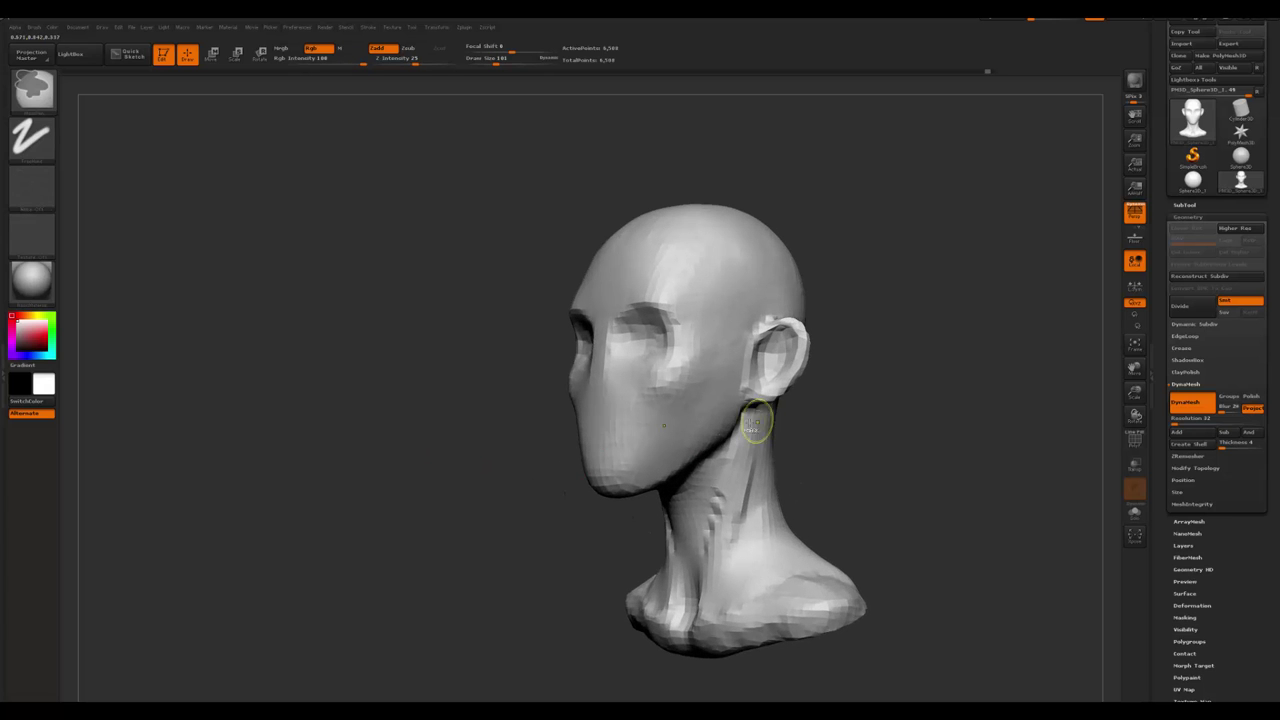
key("b")
key("c")
key("b")
key("b")
key("s")
key("t")
mouse_move(655, 505)
right_mouse_down()
mouse_move(831, 454)
mouse_move(566, 349)
right_mouse_up()
key("space")
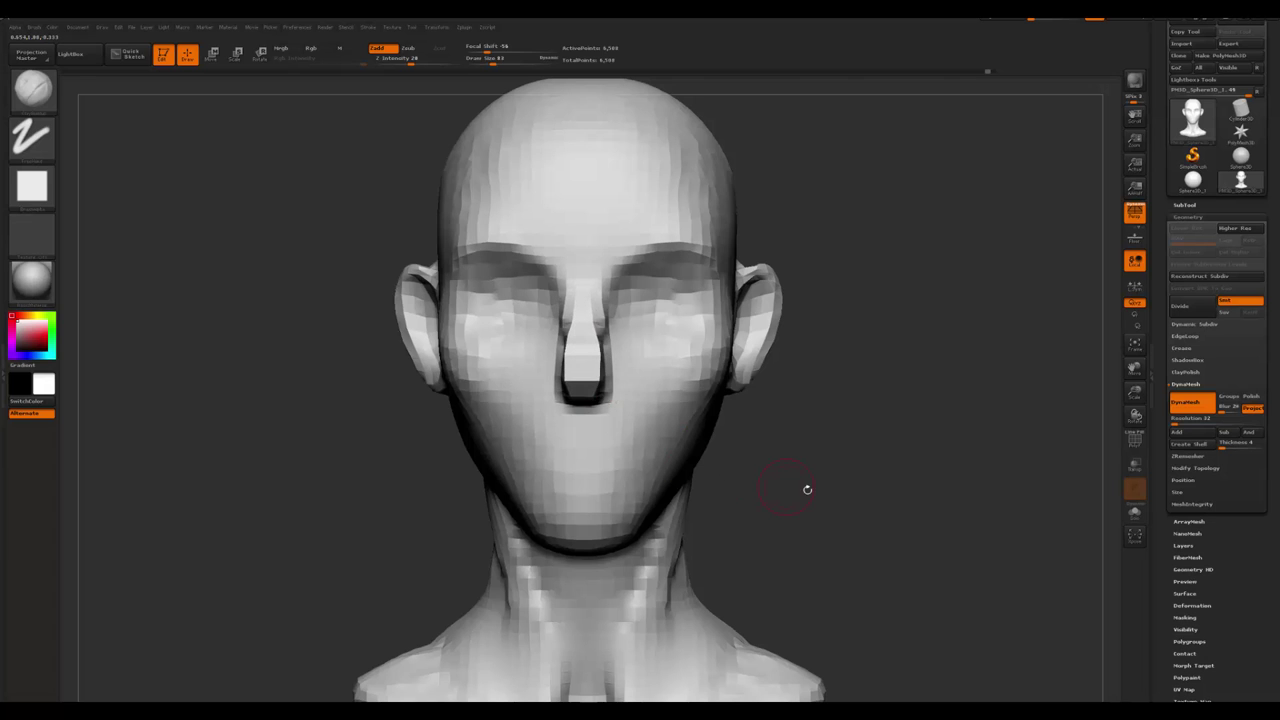
right_click_drag(807, 490, 646, 390)
key("space")
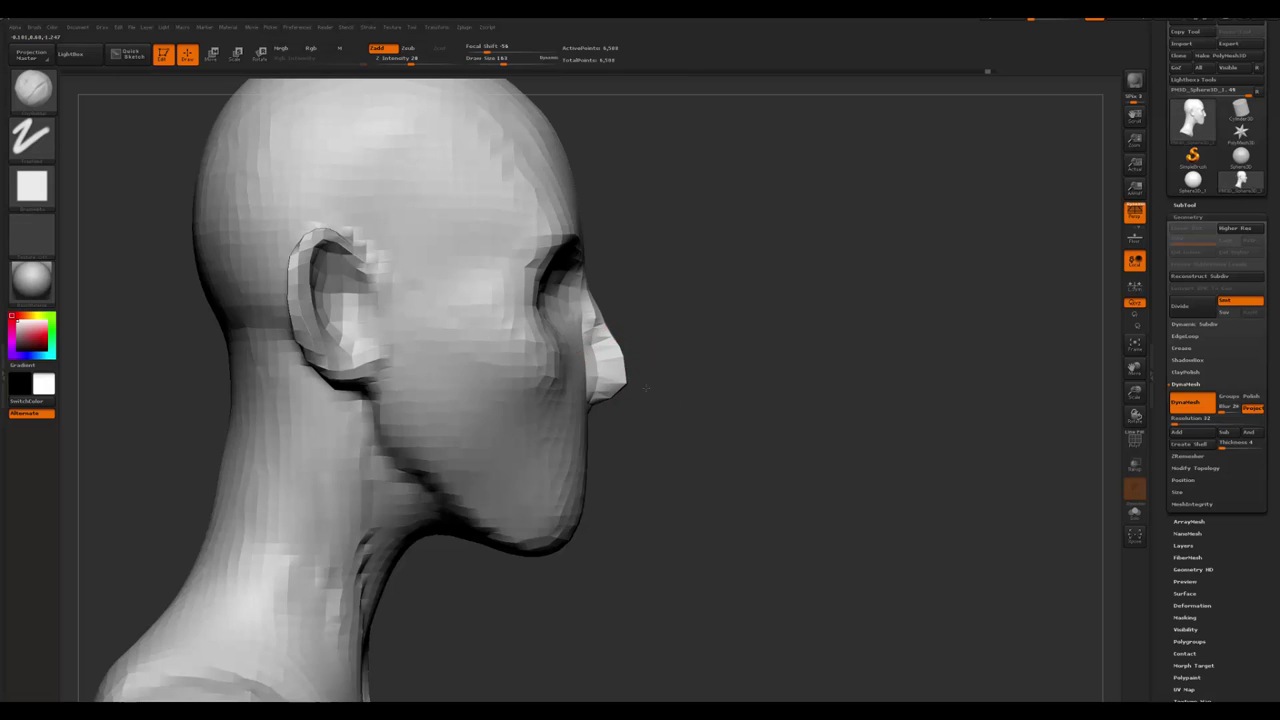
- With the Move brush at size 124, pull the nose tip forward in profile
key("b")
key("m")
key("v")
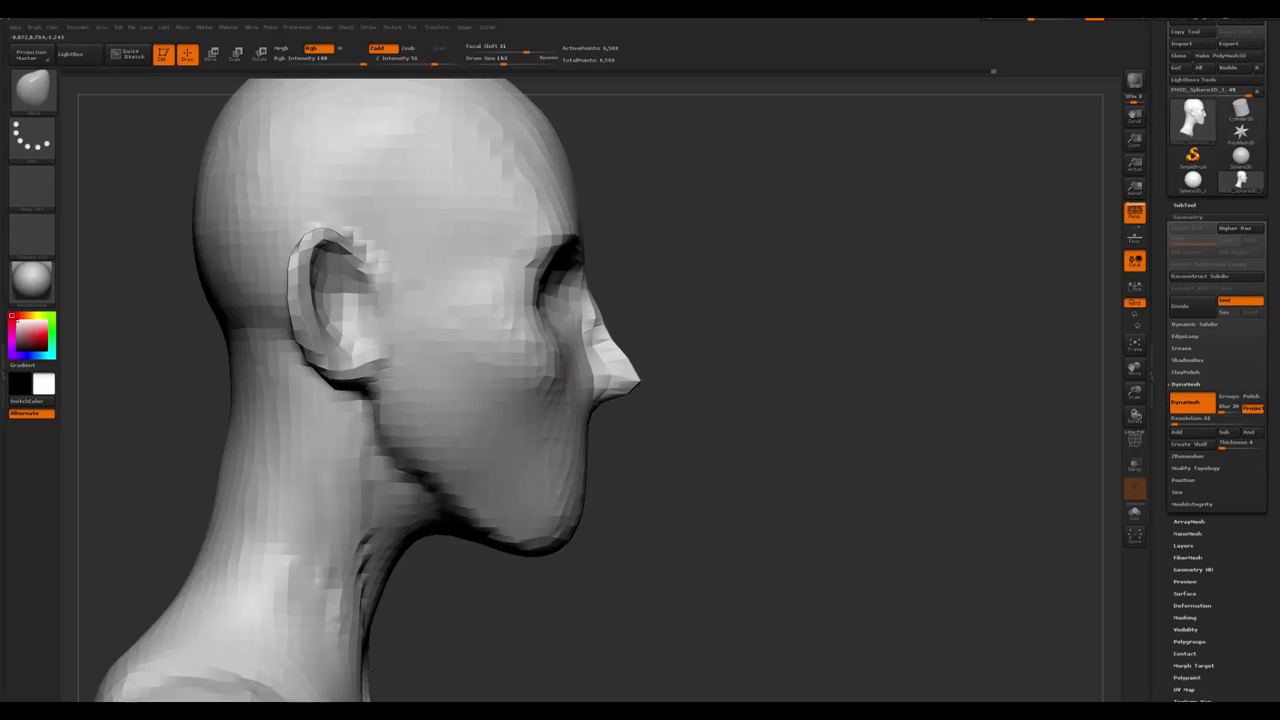
key("space")
left_click_drag(625, 381, 598, 300)
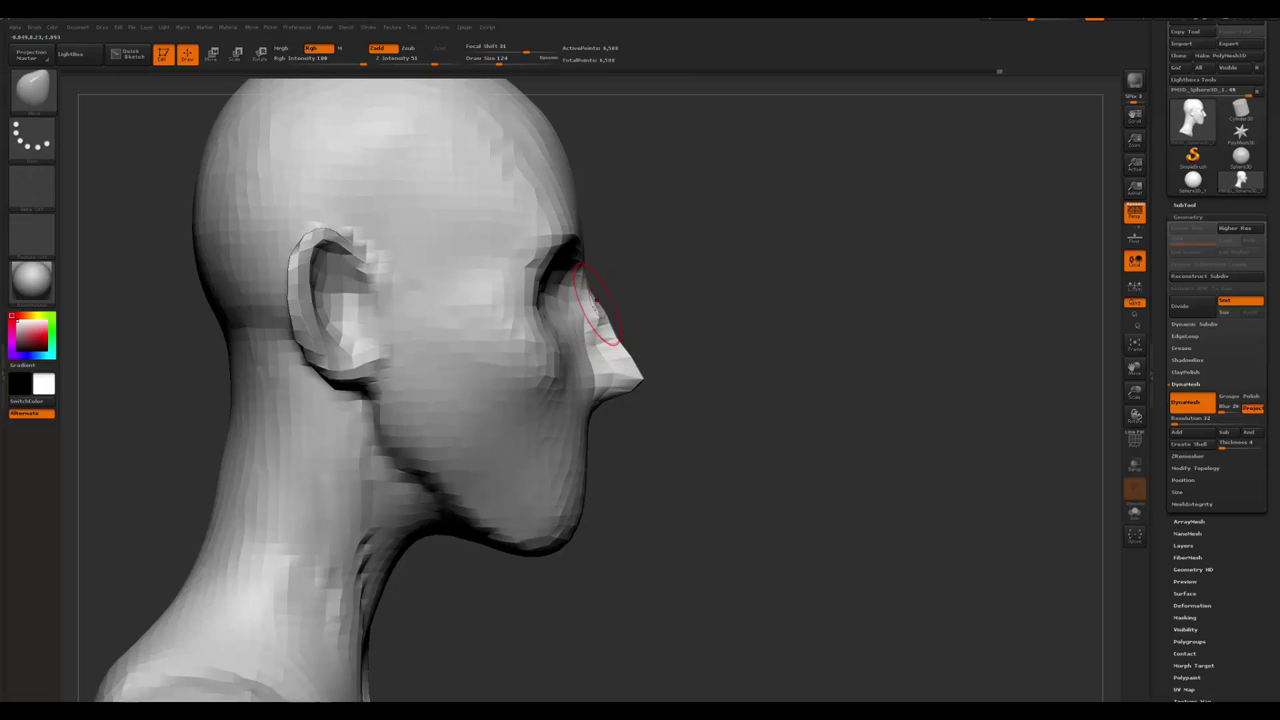
mouse_move(596, 320)
right_mouse_down()
mouse_move(654, 380)
mouse_move(459, 523)
mouse_move(474, 549)
mouse_move(640, 368)
right_mouse_up()
- Refine the nose and the groove beneath it with a size-77 build-up brush
key("b")
key("c")
key("b")
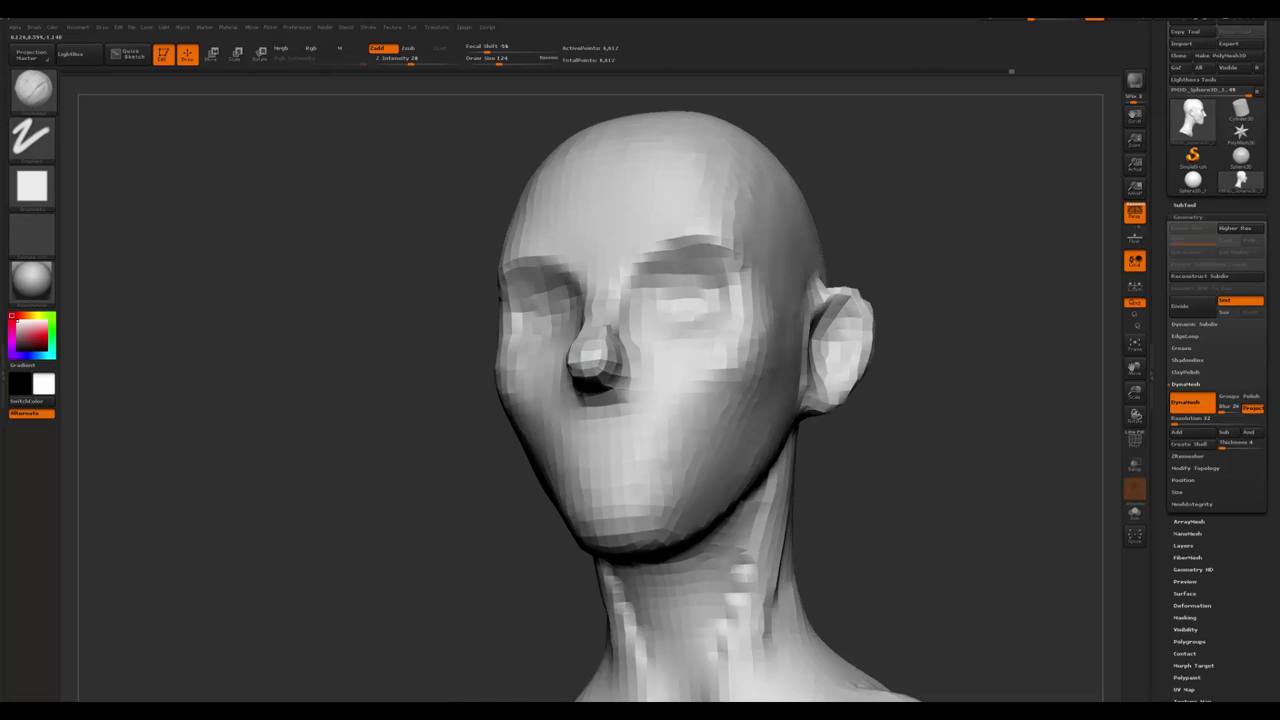
mouse_move(605, 380)
right_mouse_down()
mouse_move(608, 328)
mouse_move(625, 322)
mouse_move(740, 400)
mouse_move(849, 443)
mouse_move(663, 357)
mouse_move(600, 380)
mouse_move(457, 517)
mouse_move(432, 518)
mouse_move(631, 448)
right_mouse_up()
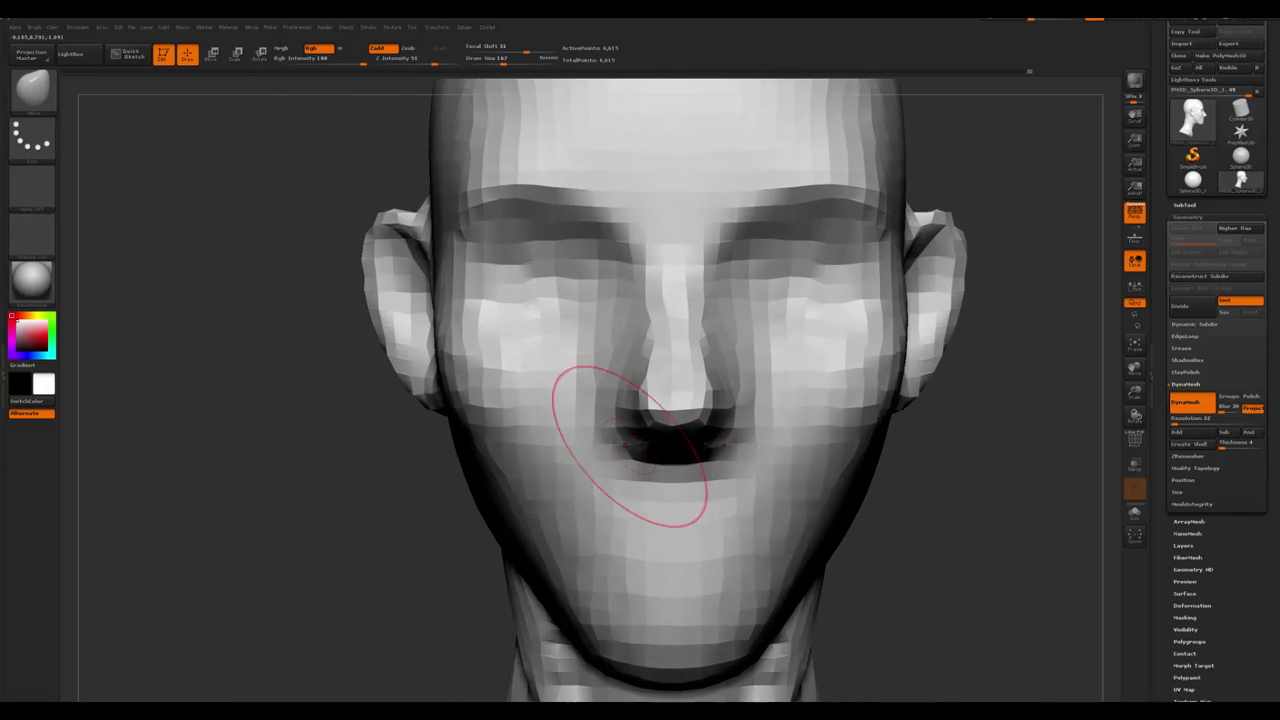
right_click_drag(756, 393, 643, 434, "shift")
key("space")
left_click_drag(715, 407, 655, 393)
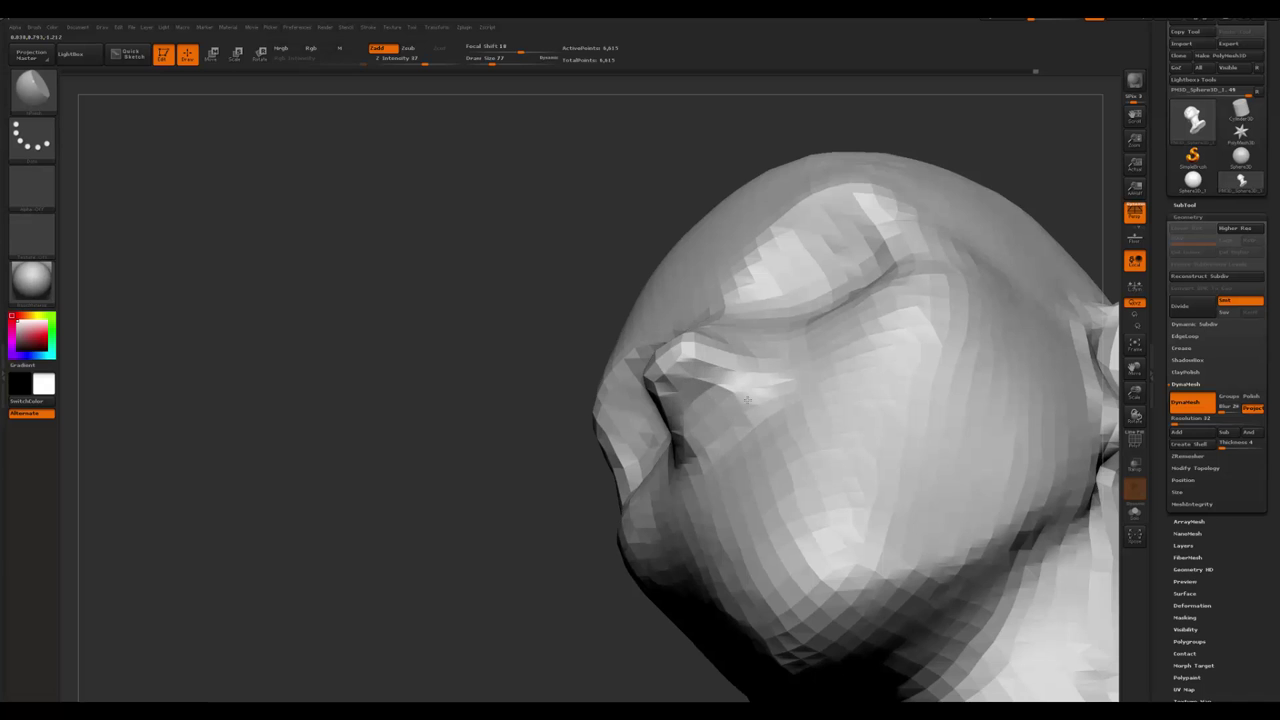
right_click_drag(758, 403, 786, 372)
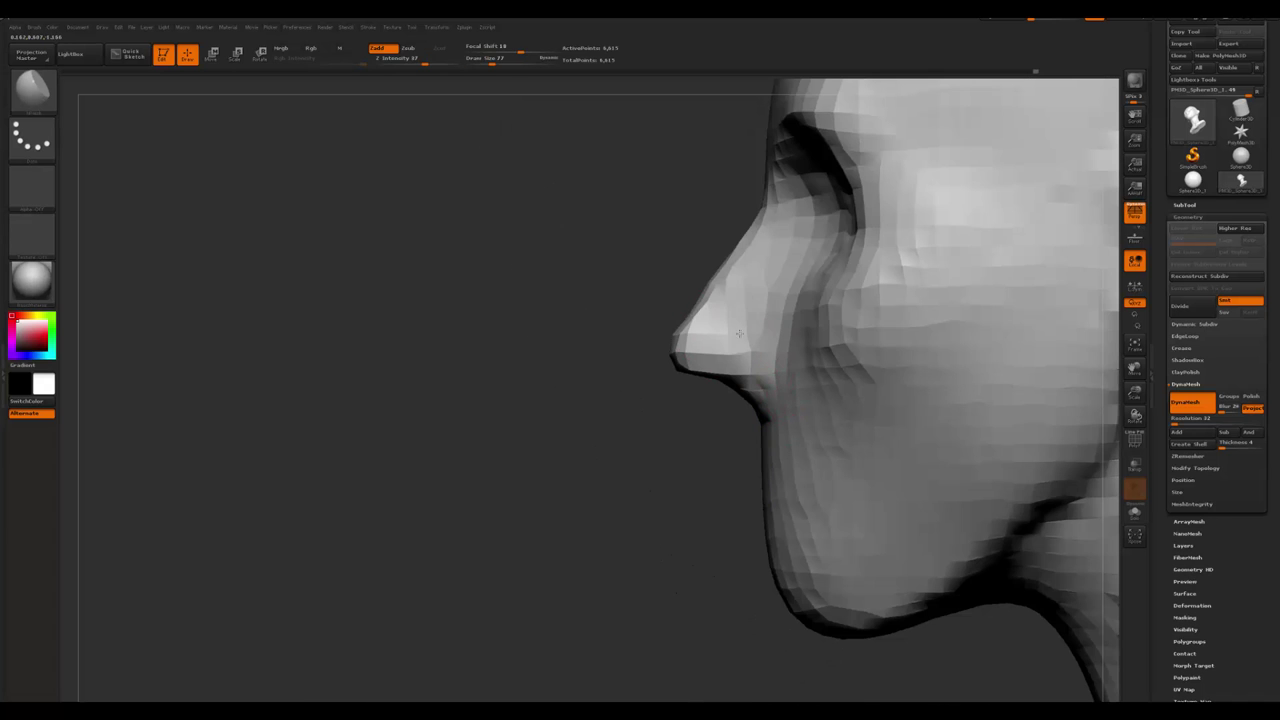
right_click_drag(768, 307, 670, 300)
- Select a carving brush (B-D-S) and dig the nostril openings from below
key("space")
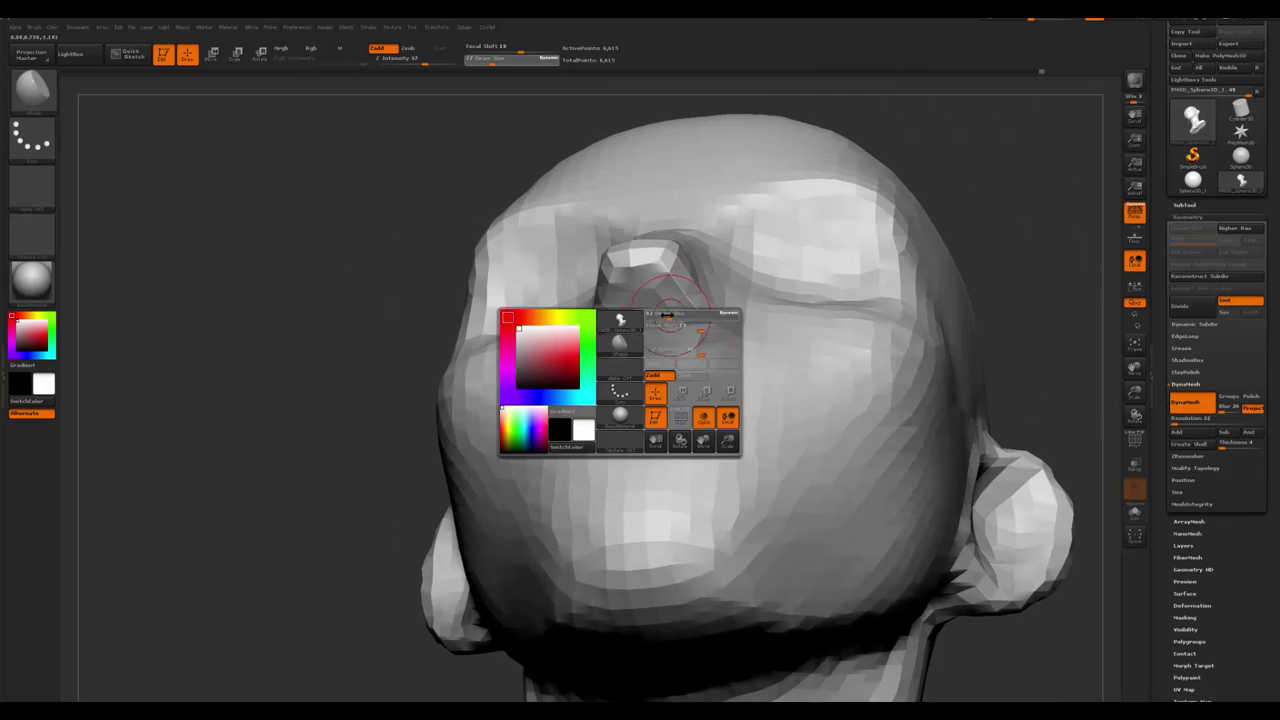
key("b")
key("d")
key("s")
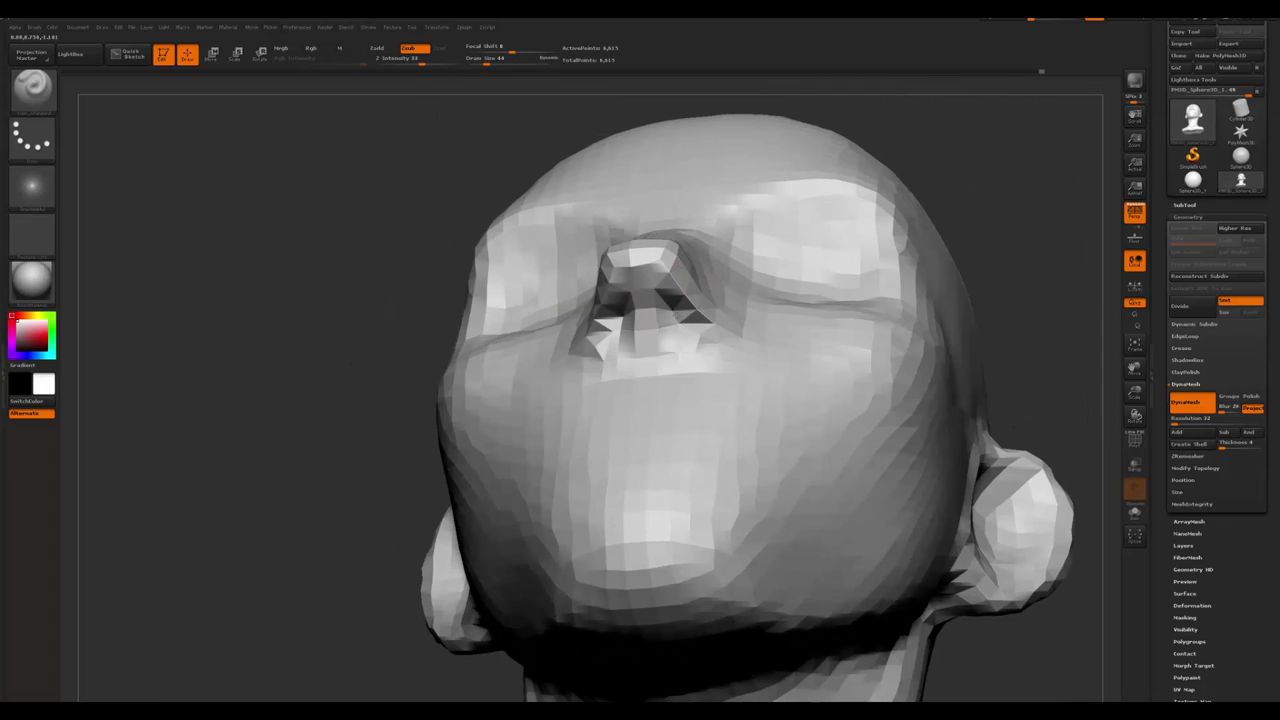
right_click_drag(700, 380, 829, 301)
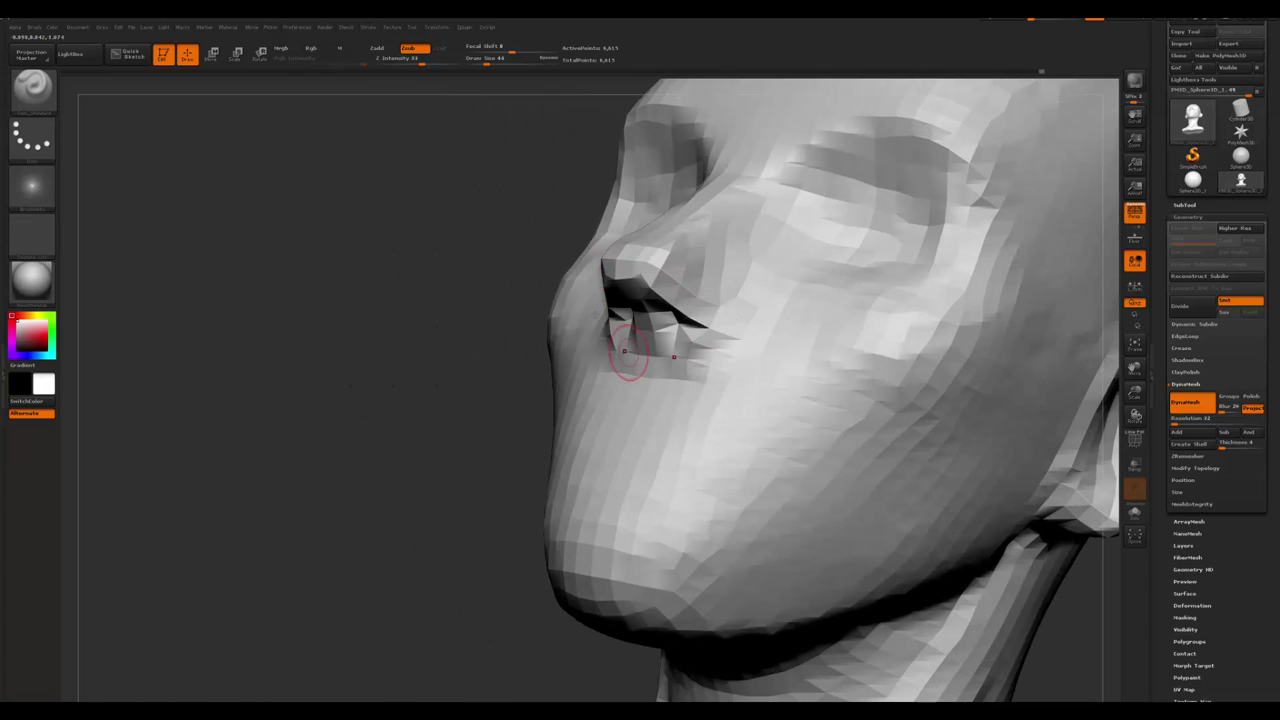
right_click_drag(641, 353, 678, 355)
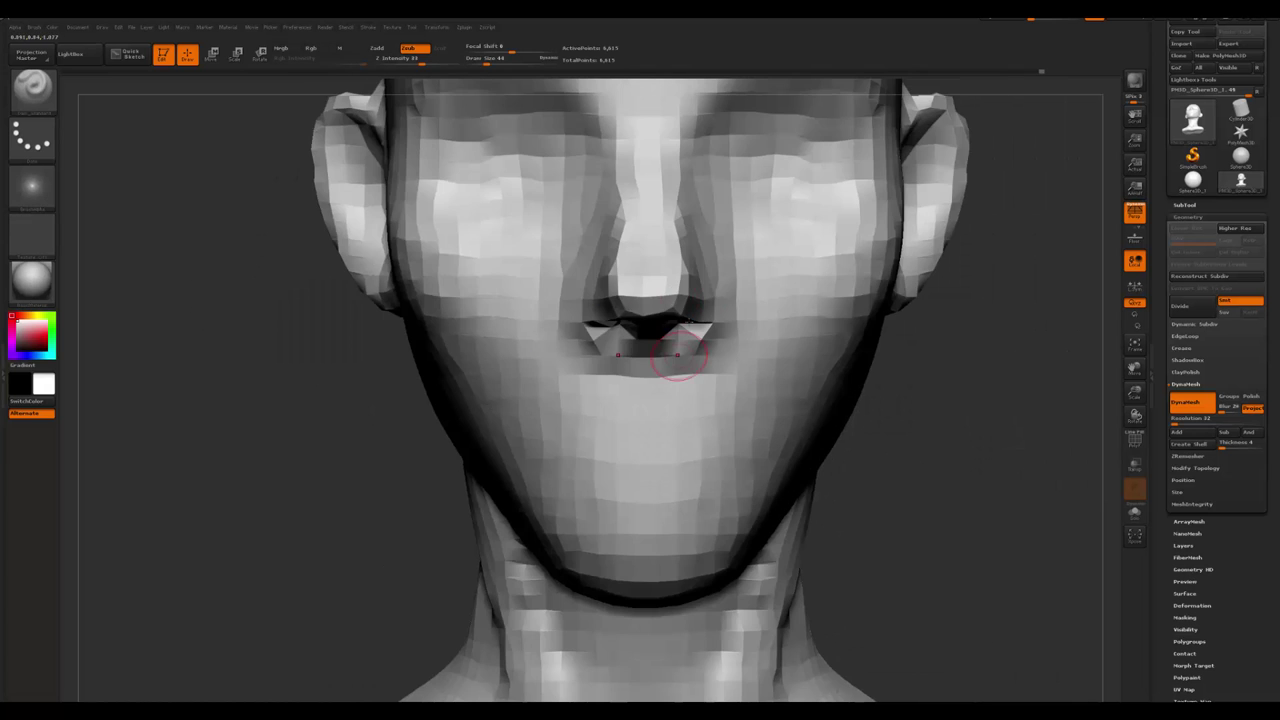
right_click_drag(949, 449, 519, 403)
- Smooth around the nostrils and check them from the front and below
key("b")
key("c")
key("b")
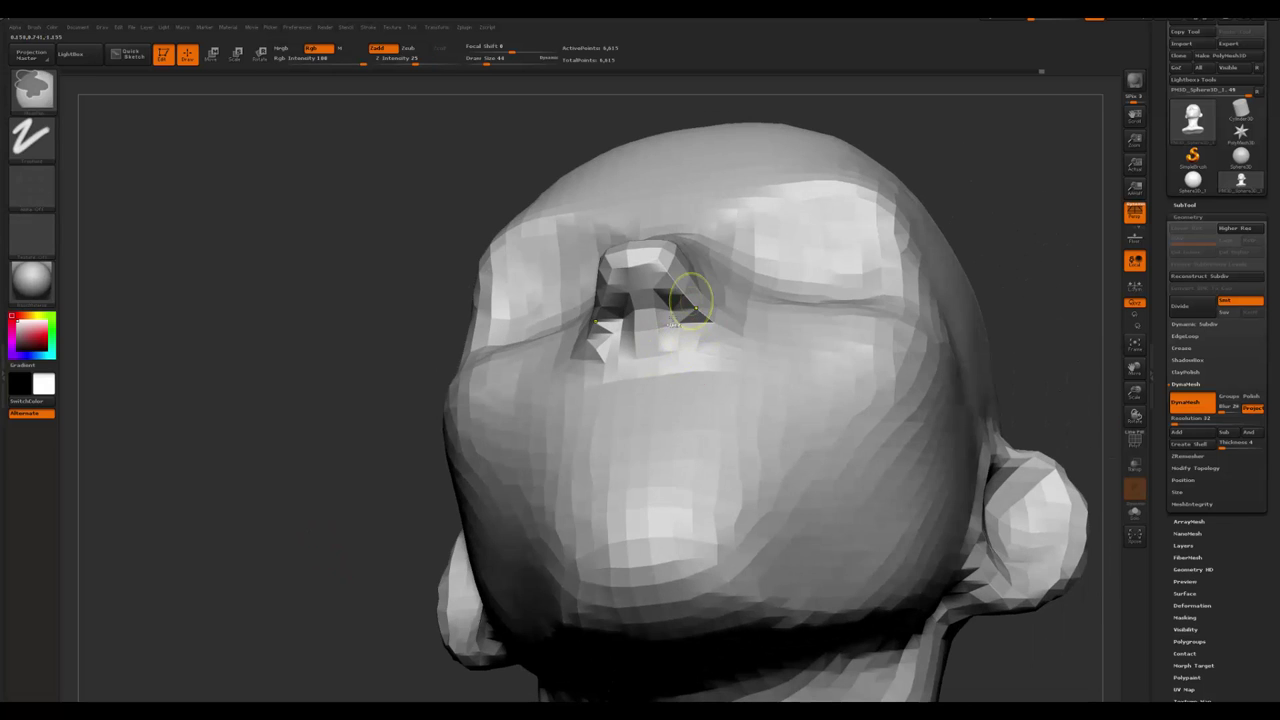
key("shift")
right_click_drag(271, 471, 956, 402)
key("space")
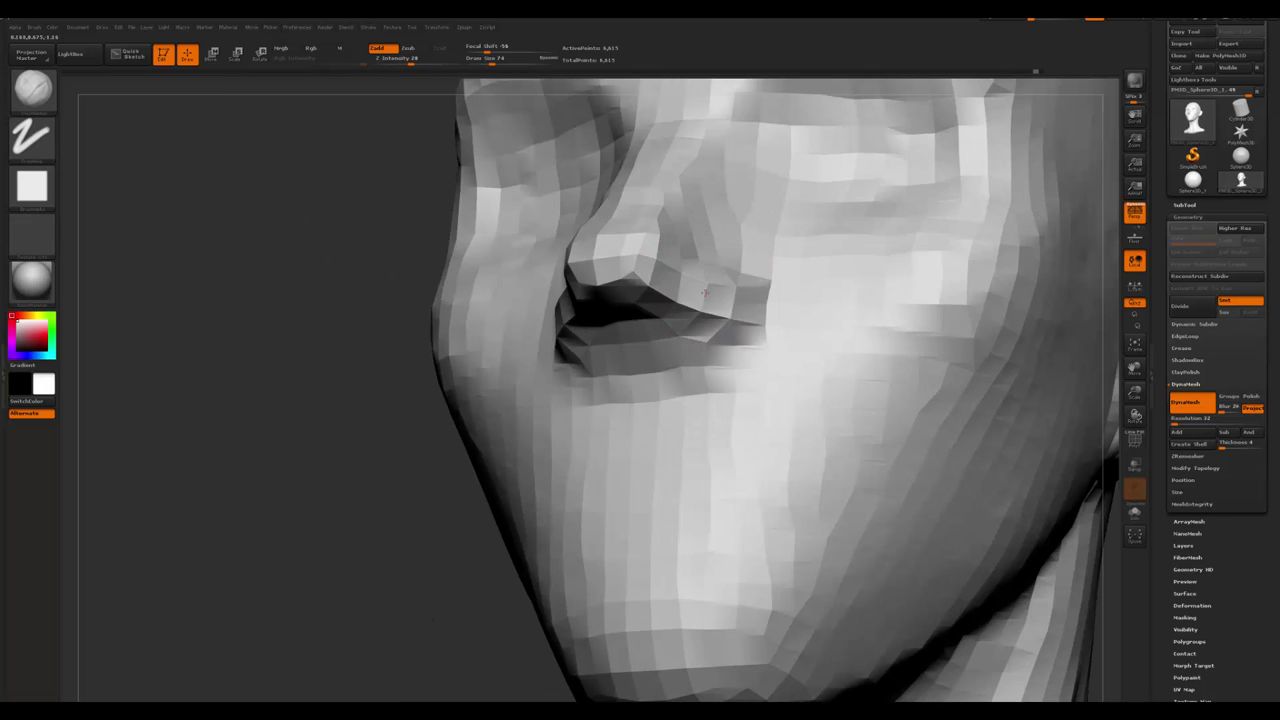
right_click_drag(483, 470, 483, 431, "ctrl")
left_click_drag(491, 443, 491, 400, "alt")
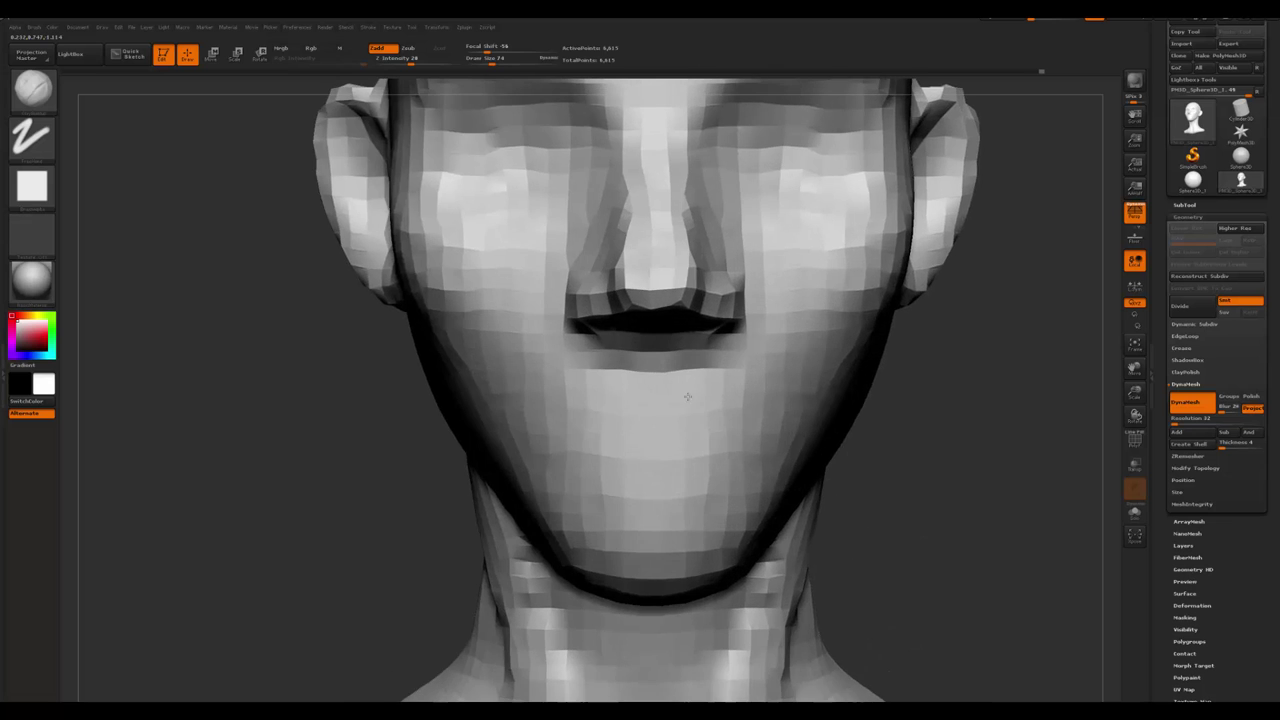
right_click_drag(640, 320, 720, 288)
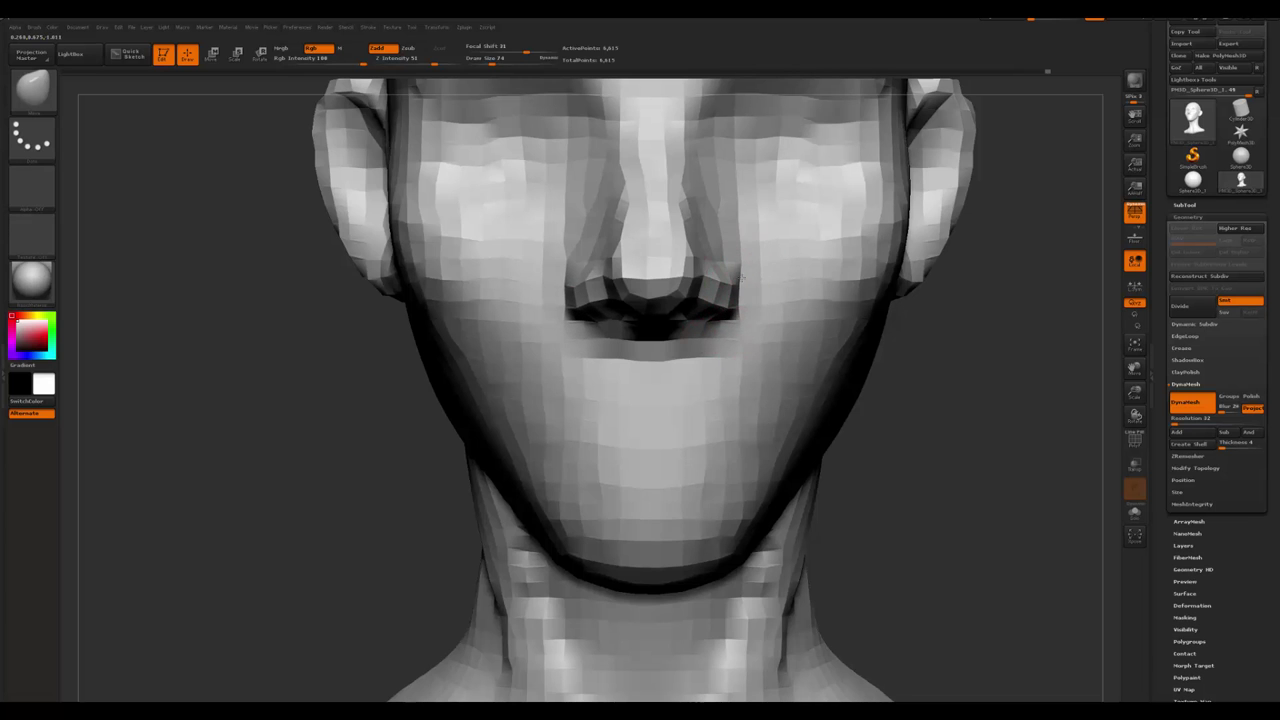
right_click_drag(660, 420, 673, 262)
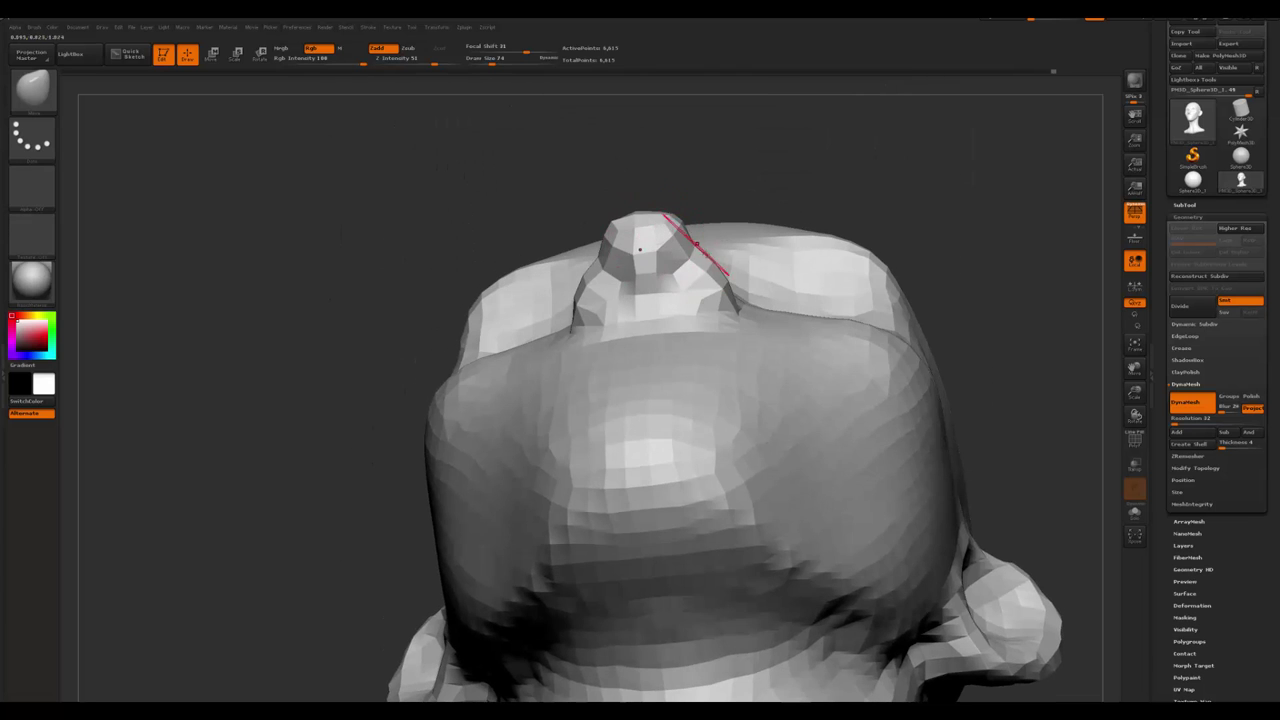
- Switch to the Move brush and nudge the nose tip into shape up close
key("b")
key("c")
key("b")
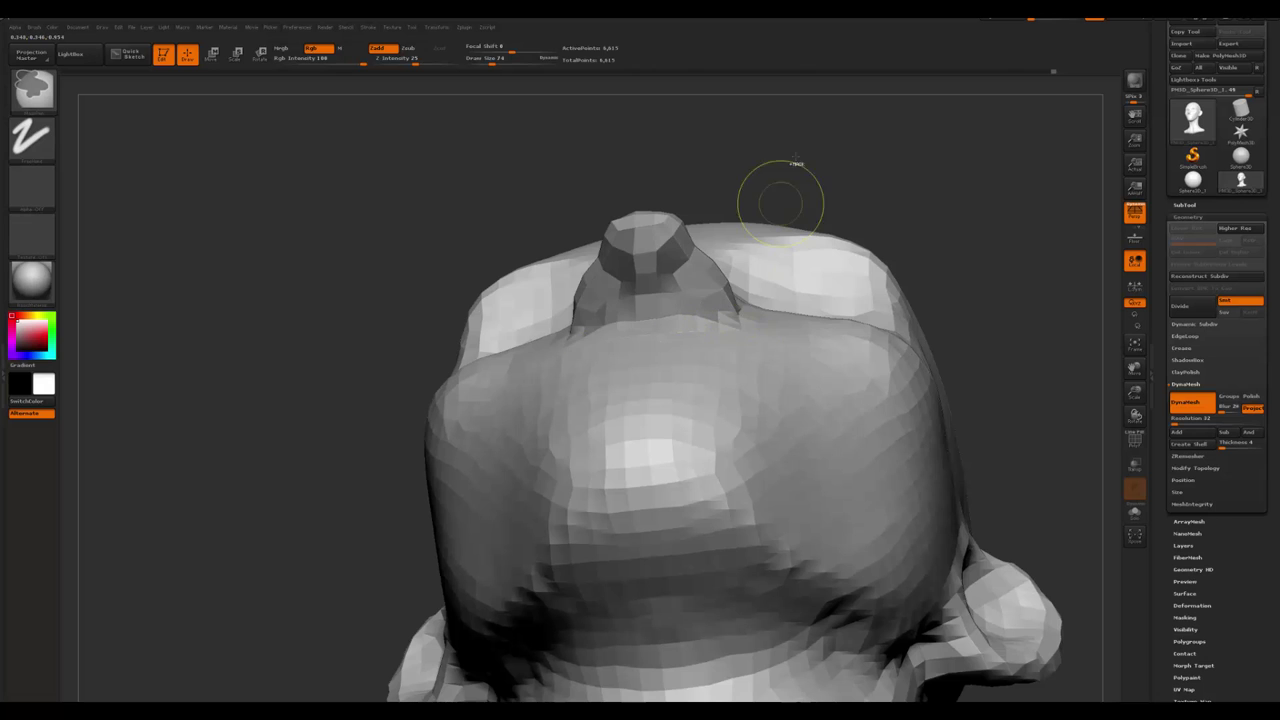
key("b")
key("s")
key("t")
right_click_drag(851, 151, 735, 320, "ctrl")
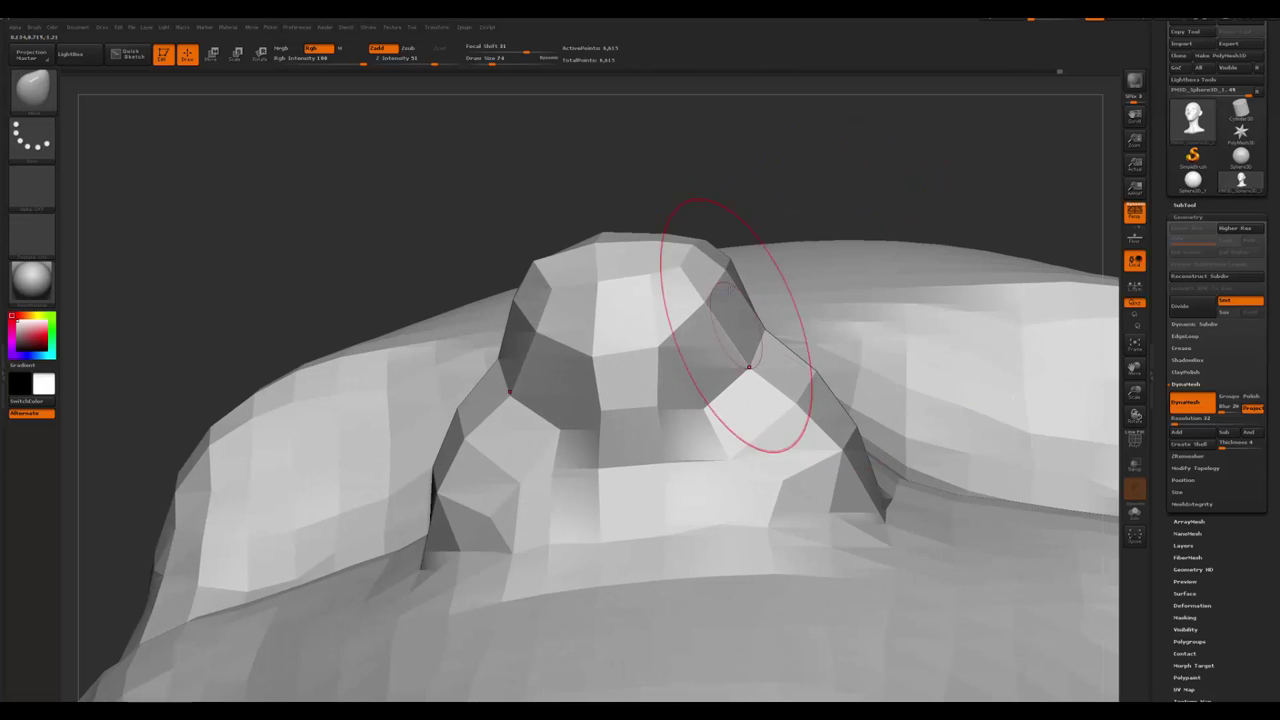
mouse_move(765, 334)
left_mouse_down("ctrl+shift")
mouse_move(816, 370)
mouse_move(846, 425)
left_mouse_up("ctrl+shift")
left_click_drag(946, 506, 946, 506, "ctrl+shift")
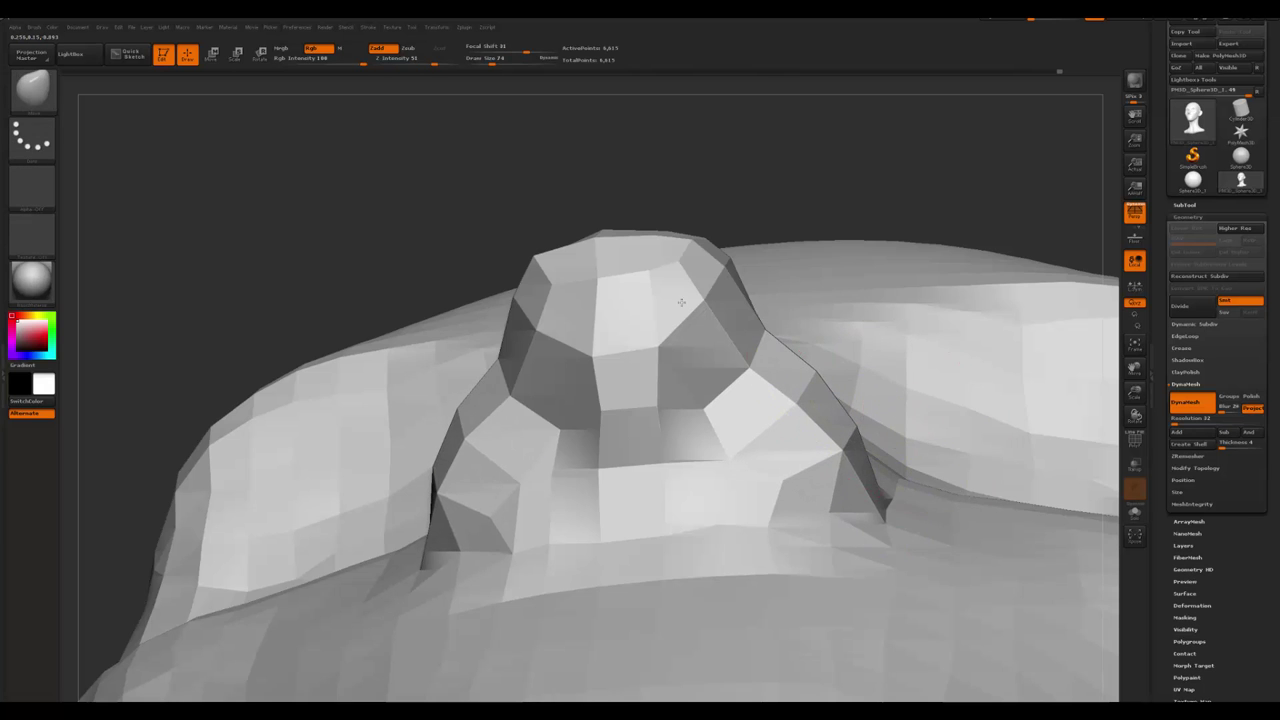
mouse_move(946, 506)
right_mouse_down("ctrl")
mouse_move(489, 258)
mouse_move(545, 451)
mouse_move(490, 472)
mouse_move(520, 500)
mouse_move(471, 571)
mouse_move(514, 434)
mouse_move(499, 447)
mouse_move(494, 437)
mouse_move(560, 400)
mouse_move(674, 301)
right_mouse_up("ctrl")
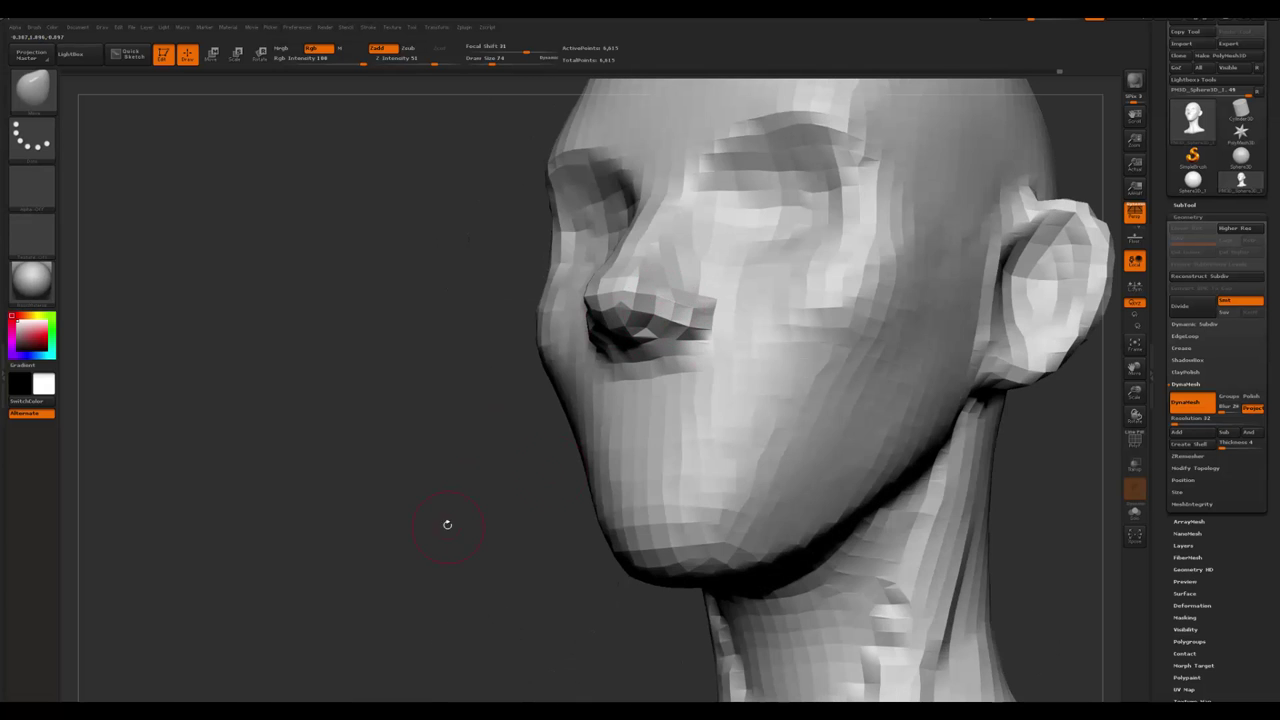
right_click_drag(447, 524, 529, 491)
- Refine the nose bridge and nostril wings from the front, enlarging the brush to 104
key("space")
right_click_drag(623, 456, 768, 420)
key("space")
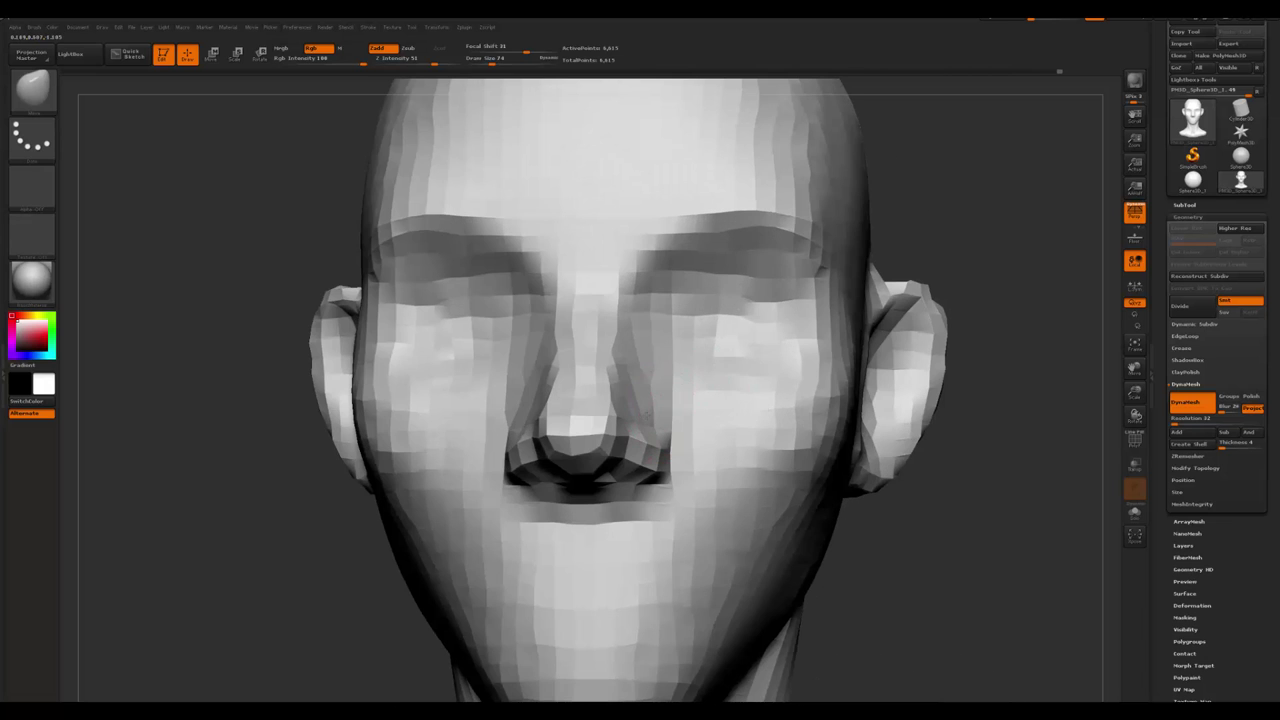
right_click_drag(933, 597, 878, 404, "alt")
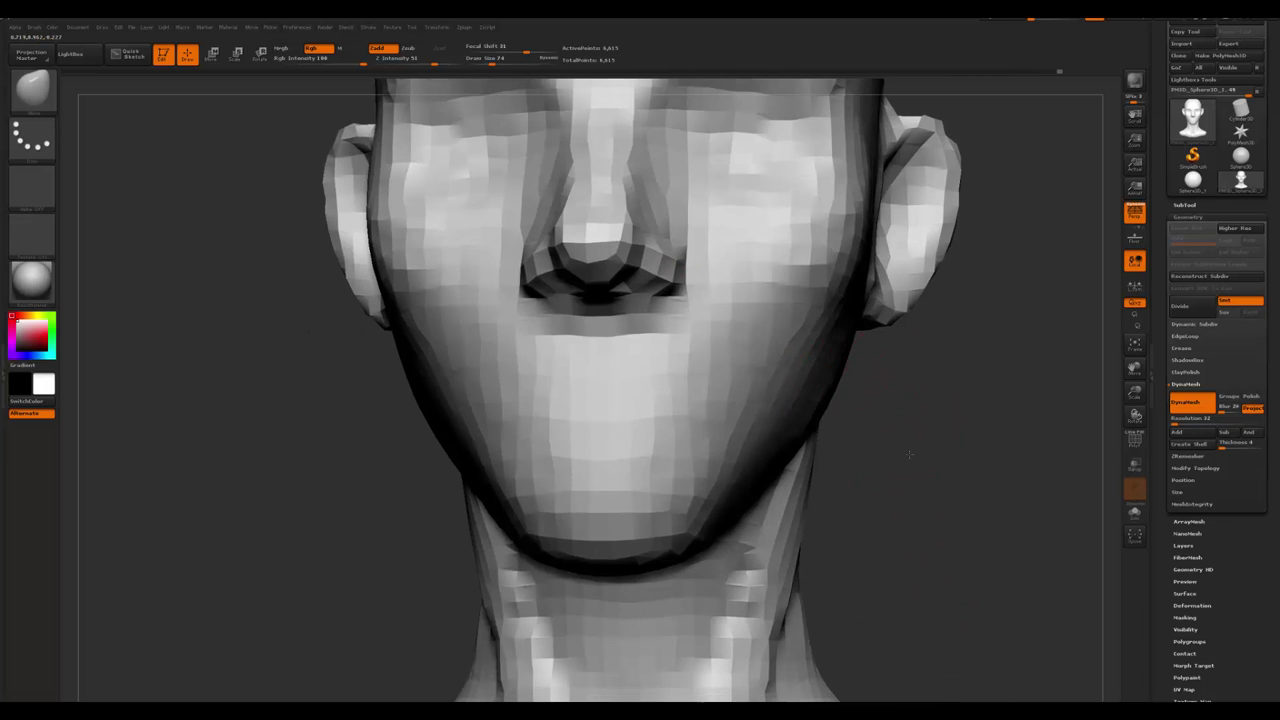
right_click_drag(909, 455, 924, 560, "alt")
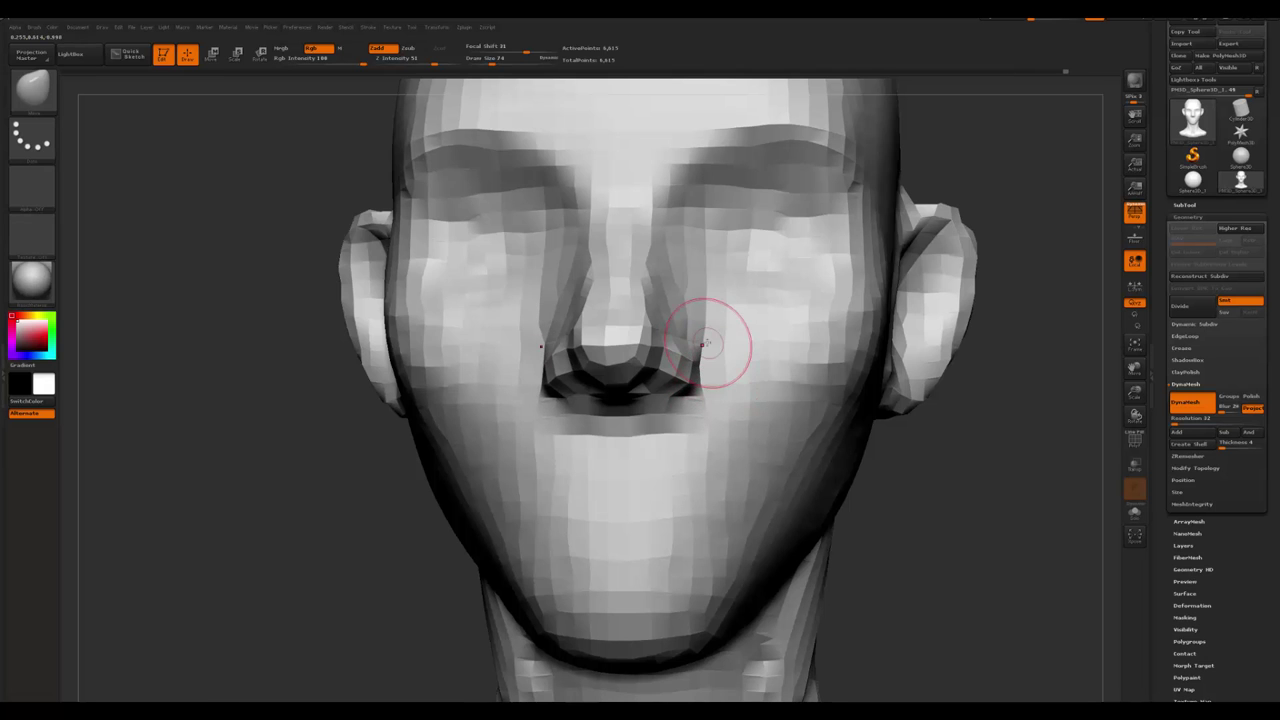
key("f")
right_click_drag(930, 480, 688, 454, "ctrl")
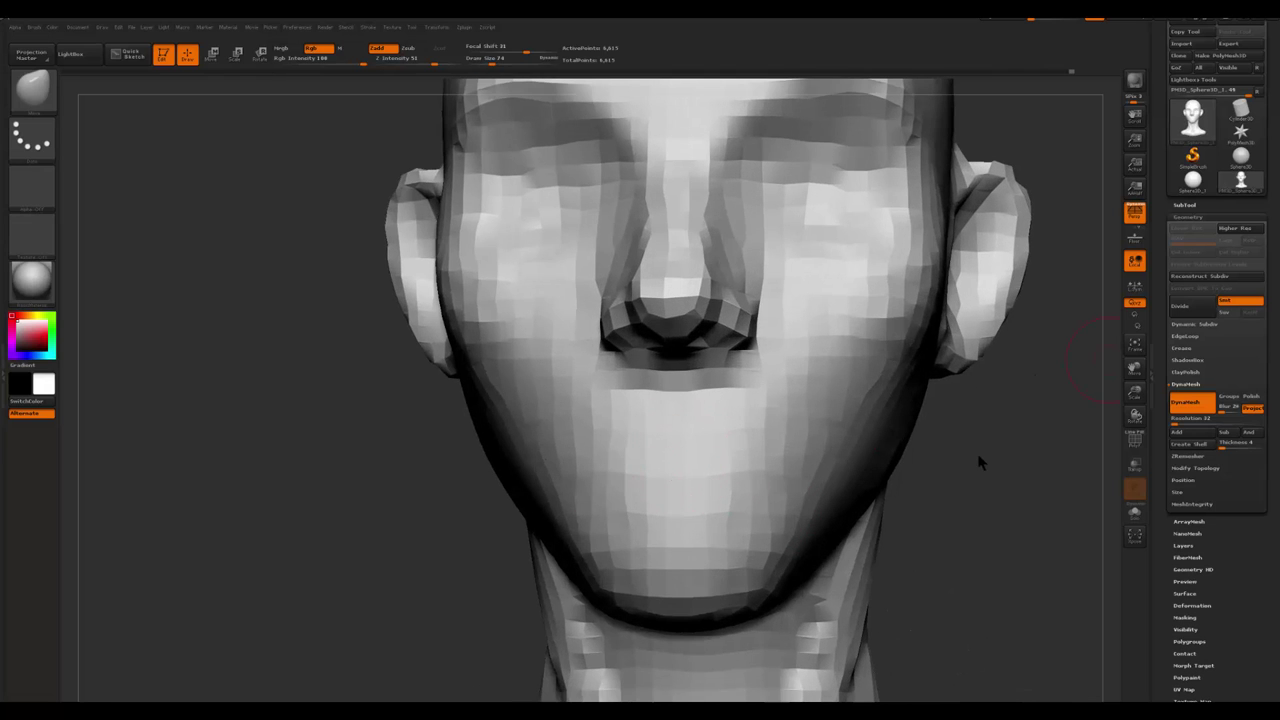
mouse_move(980, 462)
left_mouse_down()
mouse_move(950, 465)
mouse_move(816, 400)
left_mouse_up()
key("space")
left_click_drag(716, 265, 721, 278)
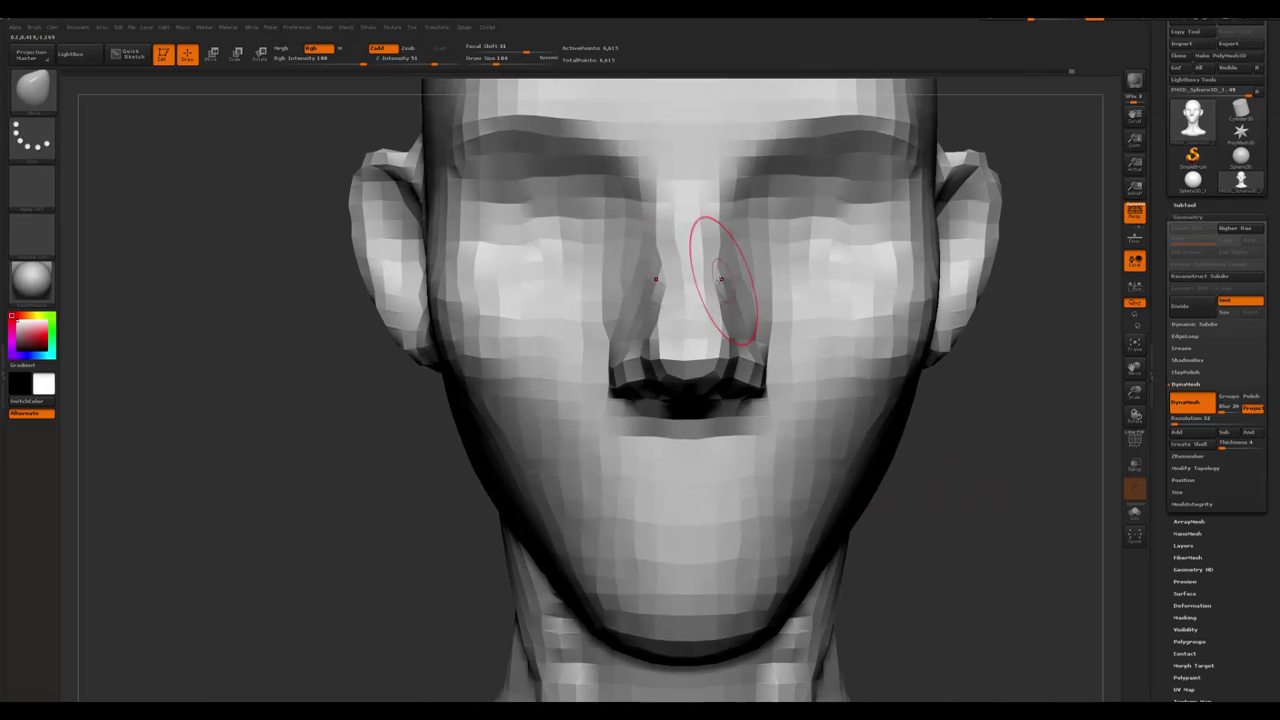
right_click_drag(692, 322, 688, 180, "alt")
- Shrink the brush from 120 to 50 and try resculpting the upper lip, undoing it
key("space")
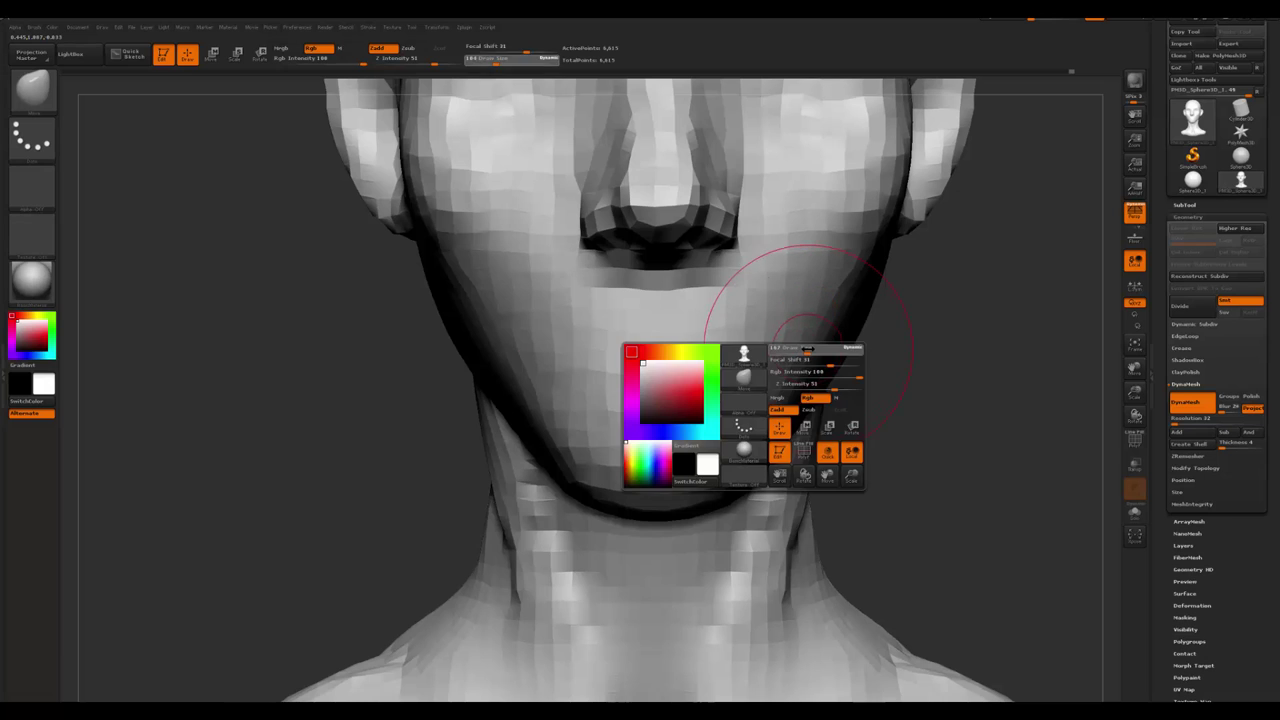
left_click_drag(790, 350, 803, 350)
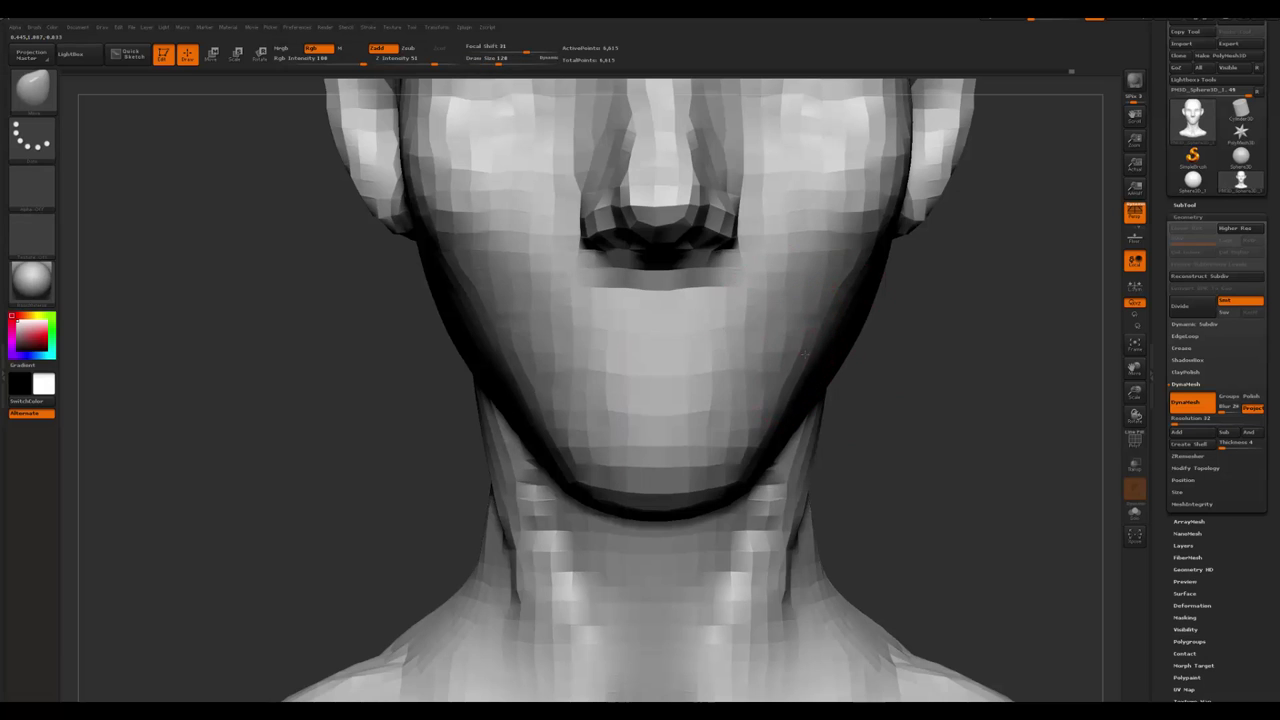
key("space")
mouse_move(719, 353)
left_mouse_down()
mouse_move(652, 357)
mouse_move(753, 365)
mouse_move(659, 349)
mouse_move(710, 356)
left_mouse_up()
mouse_move(328, 480)
left_mouse_down()
mouse_move(629, 334)
mouse_move(700, 330)
mouse_move(735, 350)
left_mouse_up()
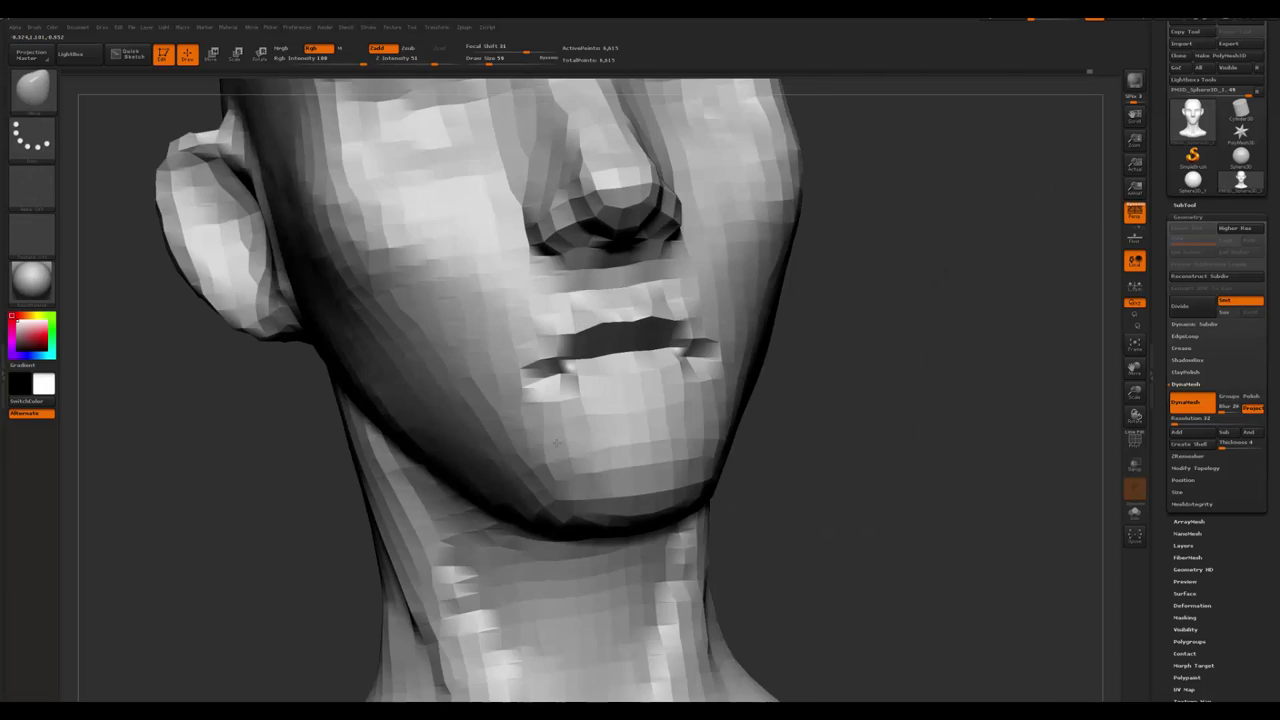
key("ctrl+z")
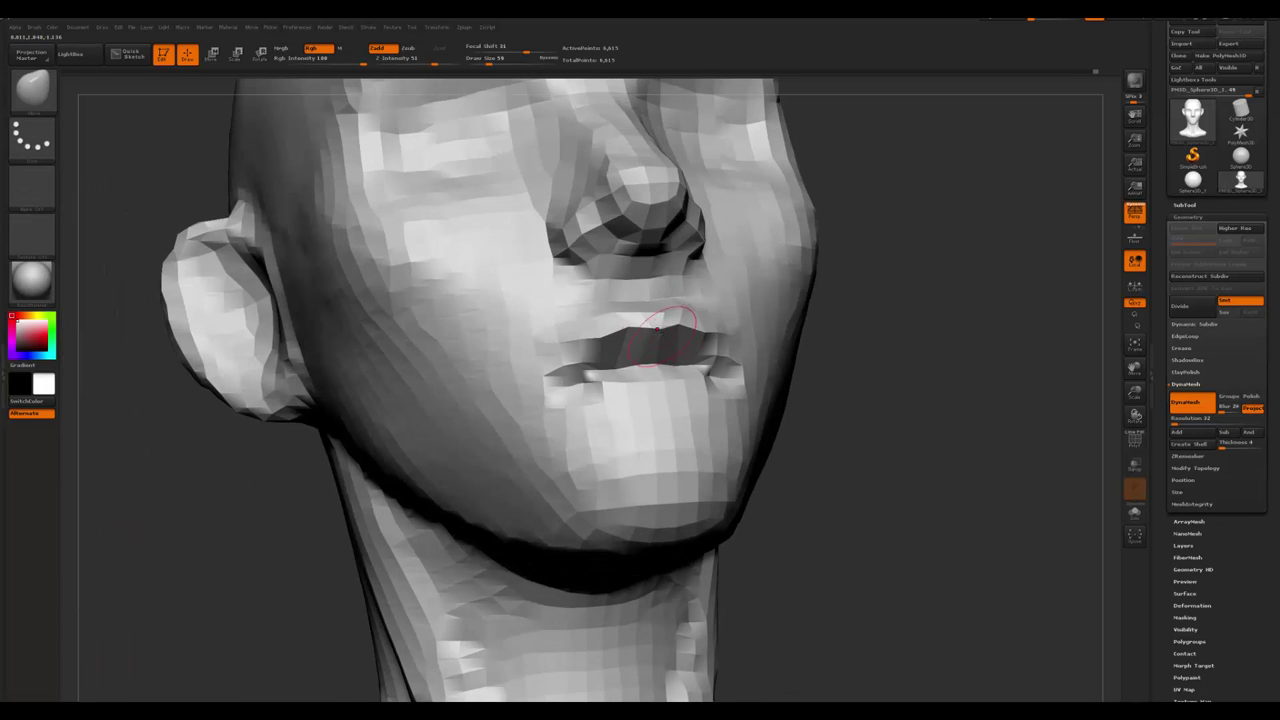
- With a Clay brush, crease the lower lip, smooth the corners and deepen the lip line
left_click_drag(671, 325, 710, 330)
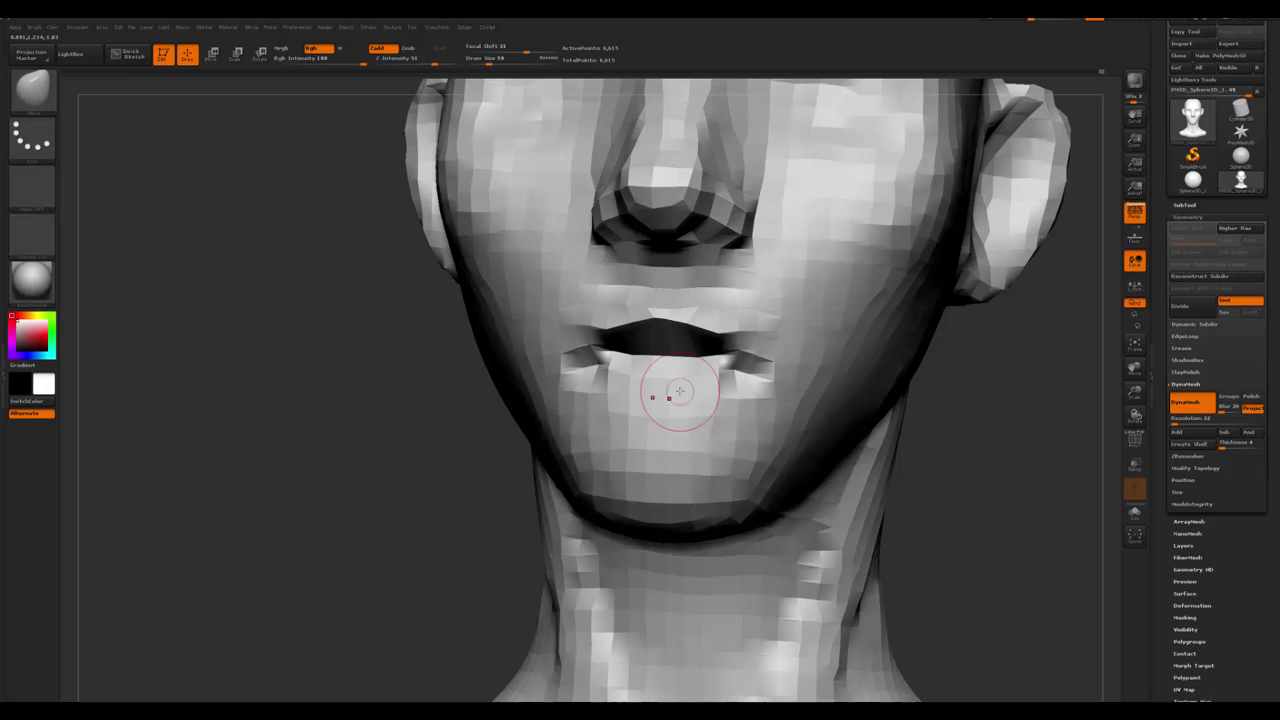
key("b")
key("c")
key("b")
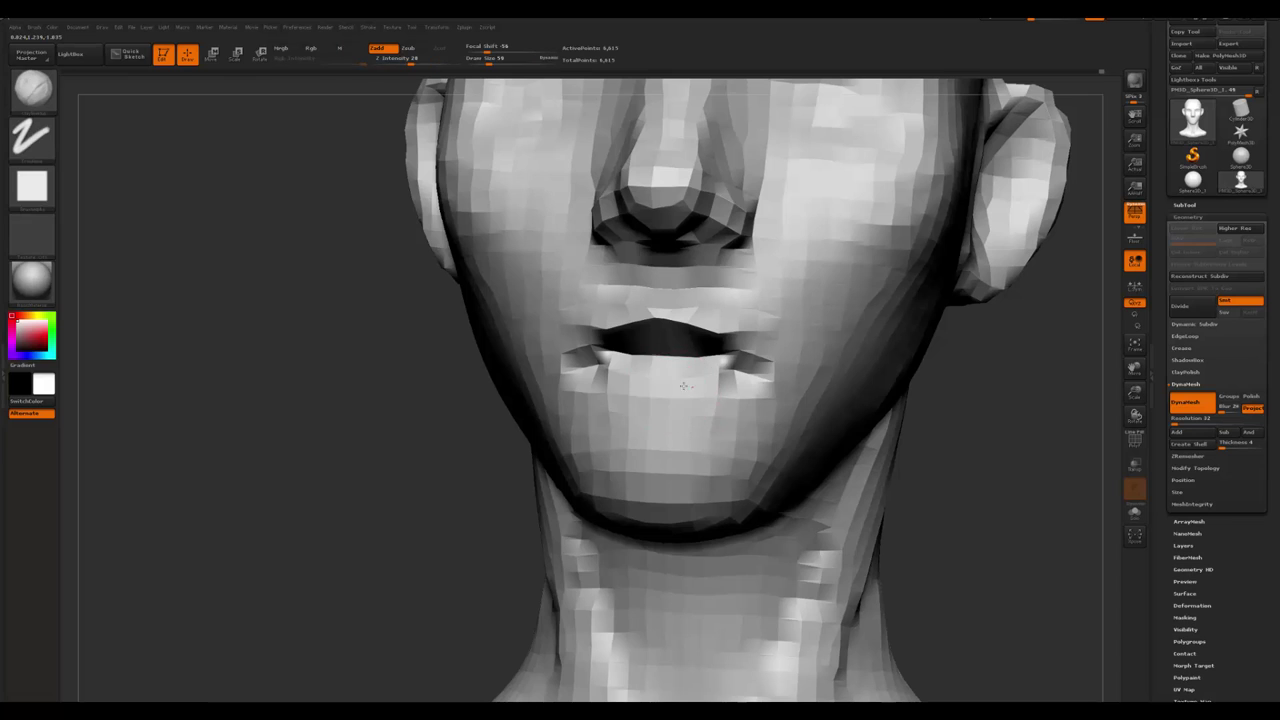
mouse_move(725, 395)
left_mouse_down()
mouse_move(700, 420)
mouse_move(665, 425)
mouse_move(716, 416)
left_mouse_up()
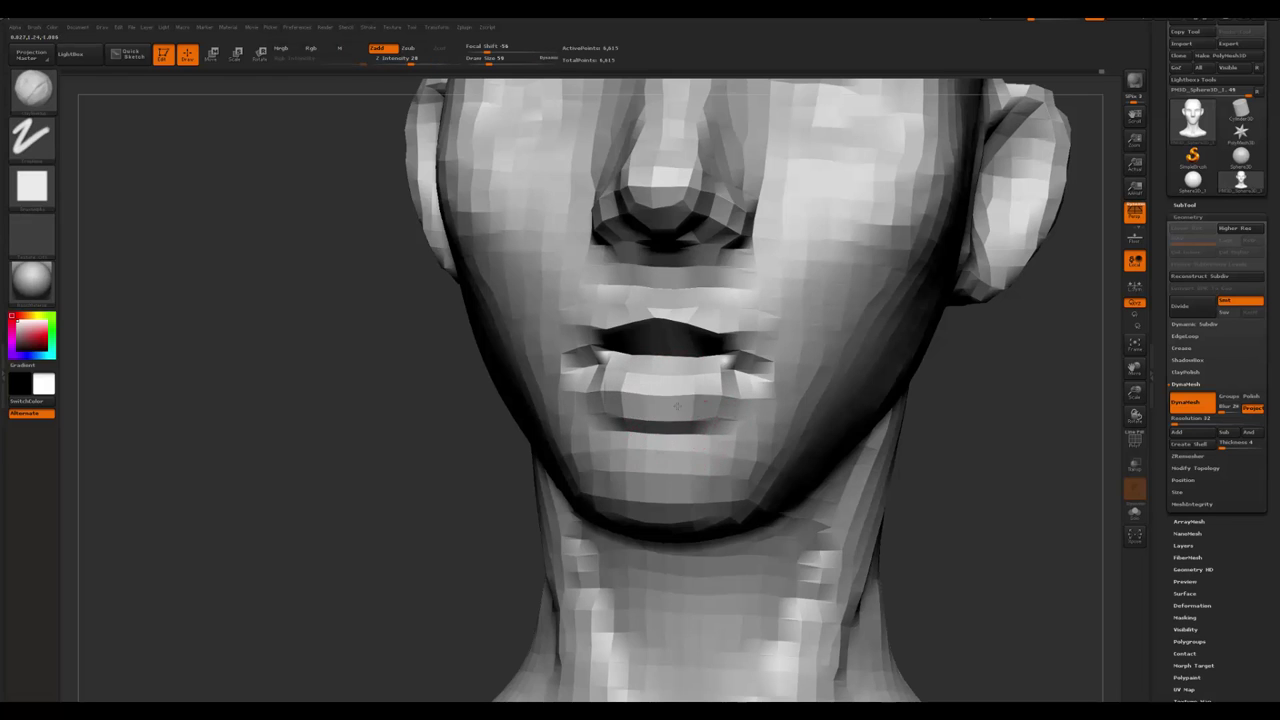
mouse_move(740, 378)
left_mouse_down("shift")
mouse_move(722, 358)
mouse_move(780, 366)
left_mouse_up("shift")
key("f")
right_click_drag(511, 440, 511, 380, "ctrl")
right_click_drag(781, 194, 737, 337, "ctrl")
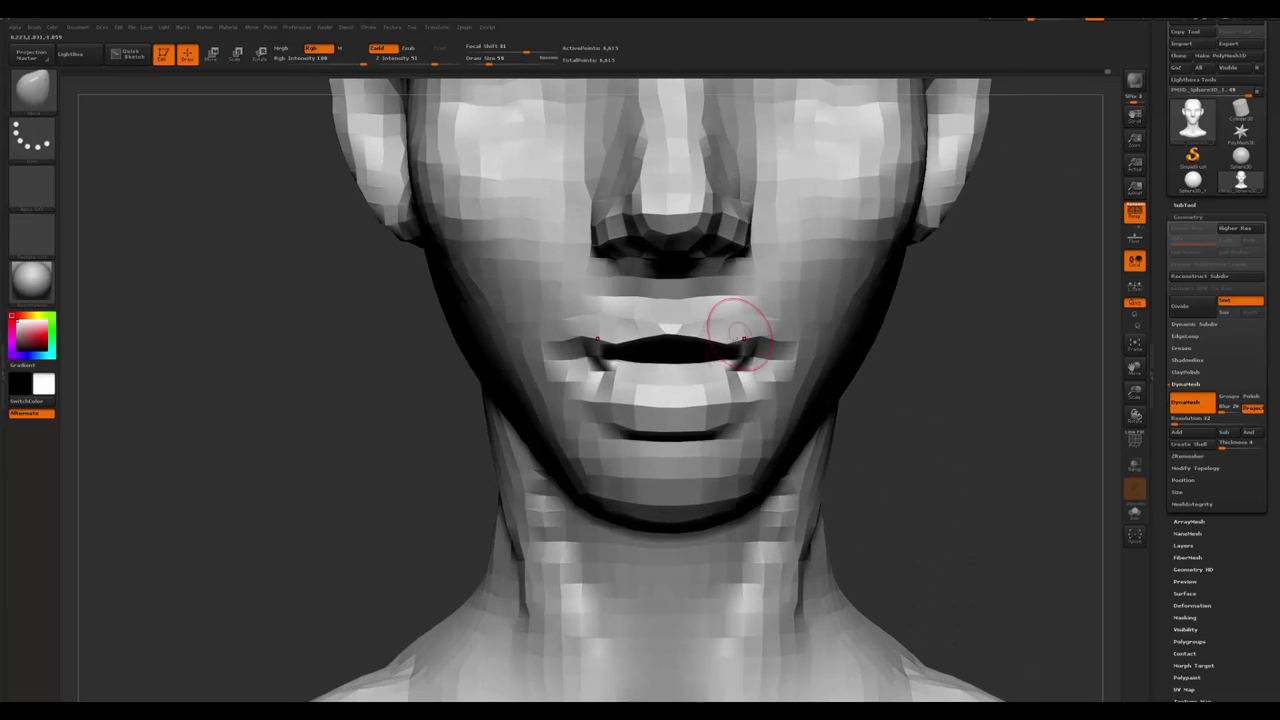
mouse_move(737, 337)
left_mouse_down()
mouse_move(698, 316)
mouse_move(725, 334)
mouse_move(728, 316)
mouse_move(694, 329)
left_mouse_up()
mouse_move(694, 329)
right_mouse_down()
mouse_move(500, 330)
mouse_move(682, 356)
right_mouse_up()
- Check the upper lip from below and in profile, reverting the latest lip strokes
right_click_drag(603, 368, 675, 290)
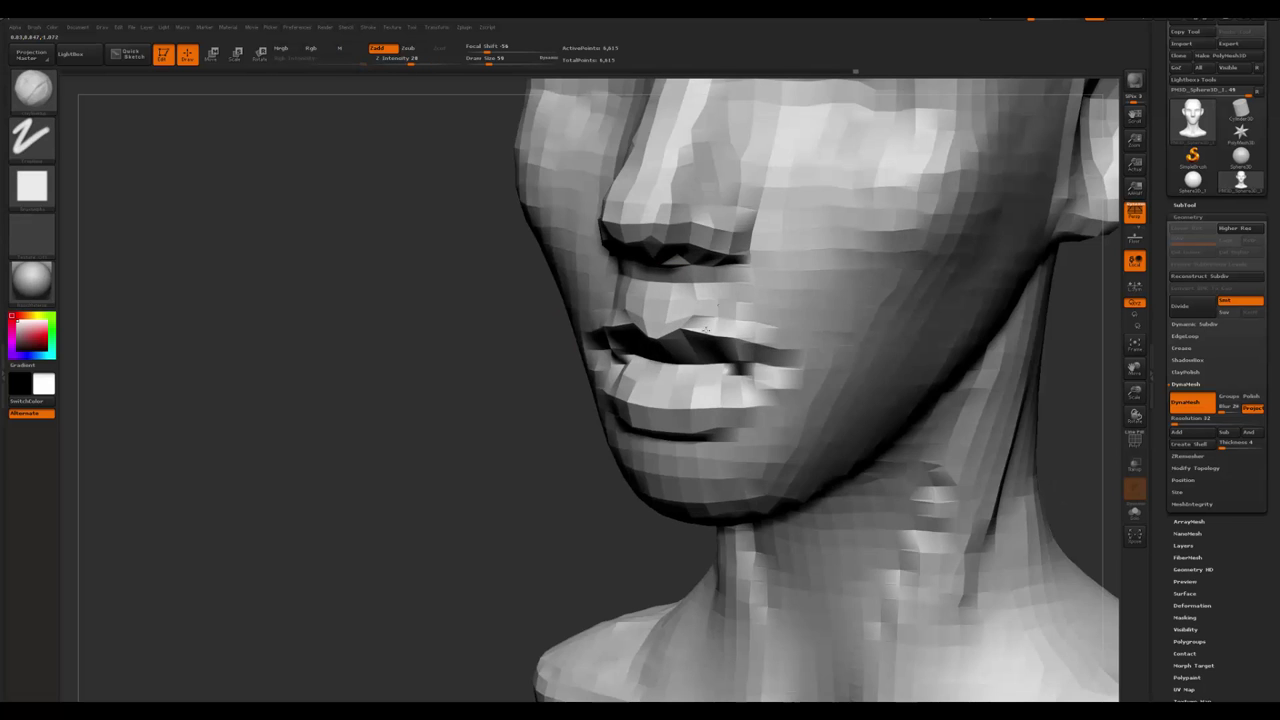
right_click_drag(600, 400, 667, 397, "shift")
key("space")
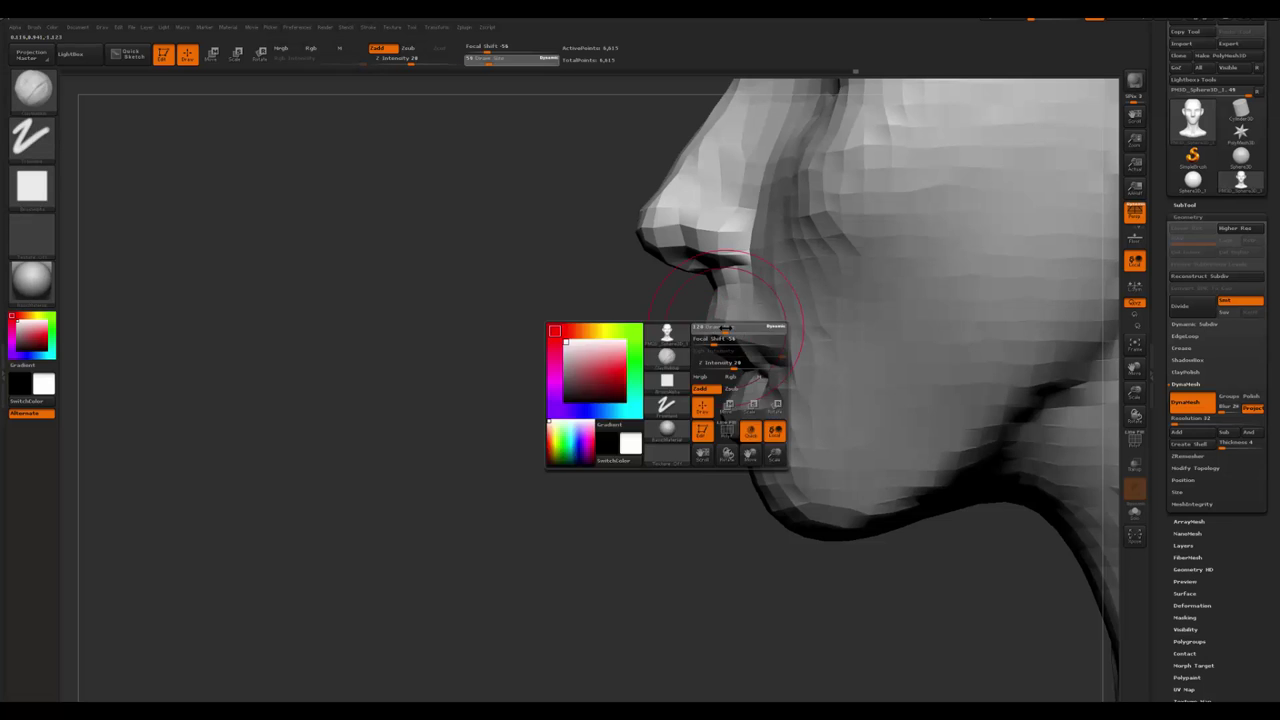
key("ctrl+z")
key("ctrl+z")
key("ctrl+z")
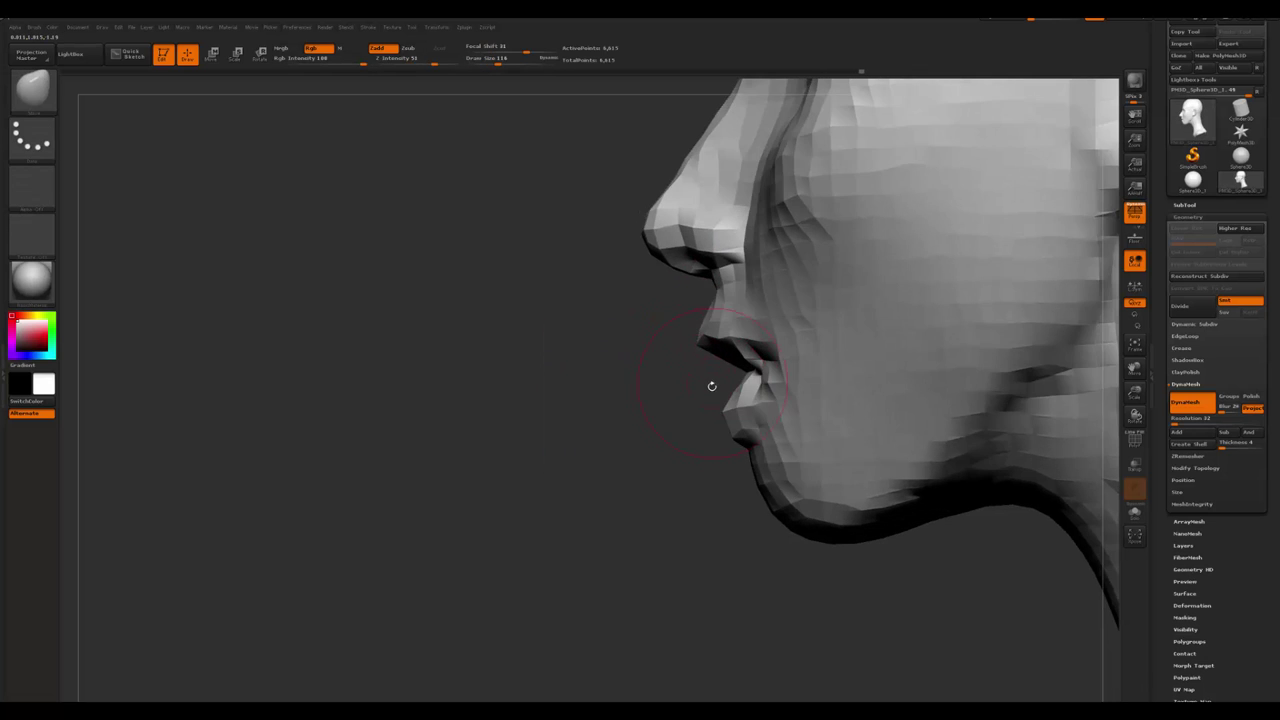
left_click_drag(689, 487, 714, 443, "shift")
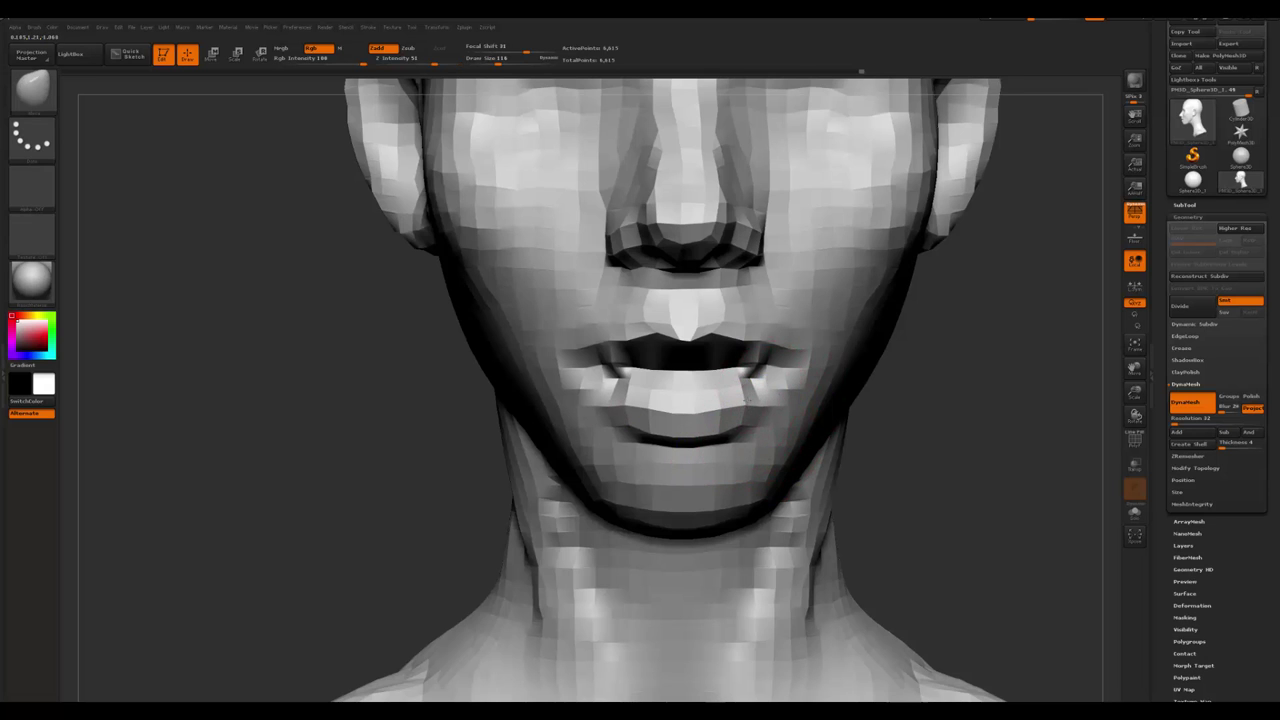
key("f")
scroll(557, 454, "up", 8)
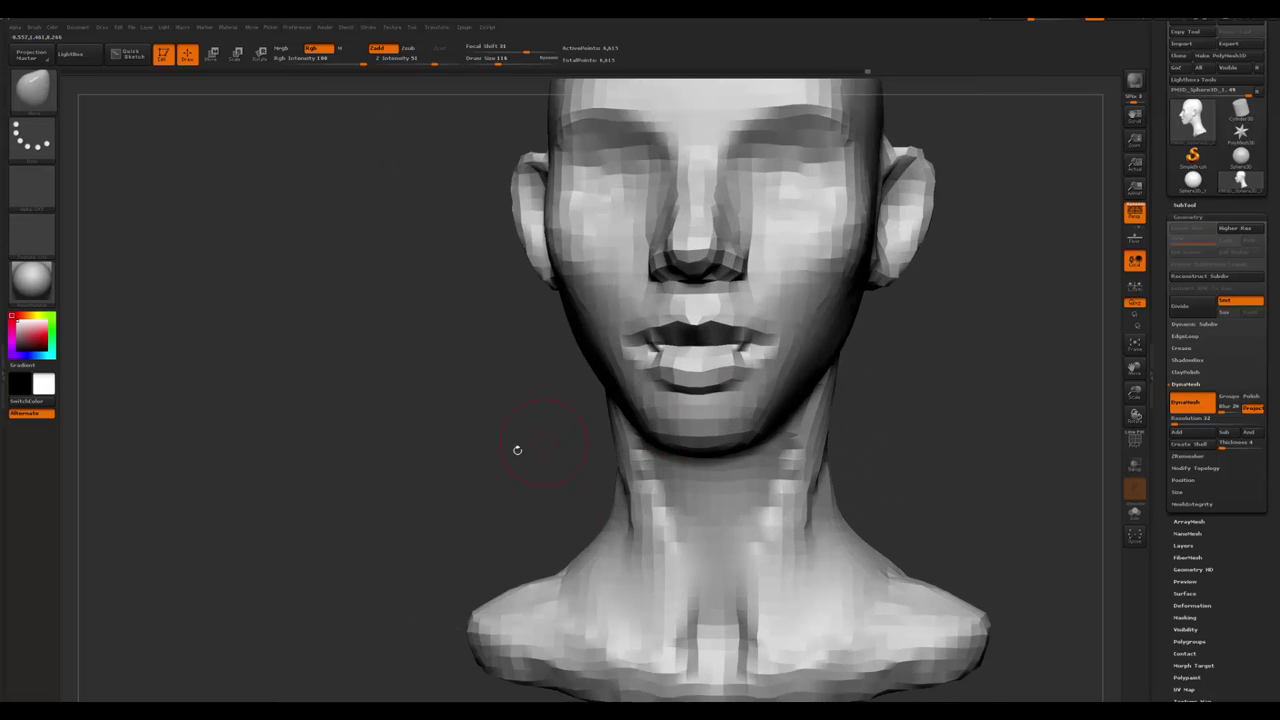
scroll(707, 467, "up", 3)
- Set up a size-46 brush and reshape the lips in exact side and front views
key("space")
key("b")
key("d")
key("s")
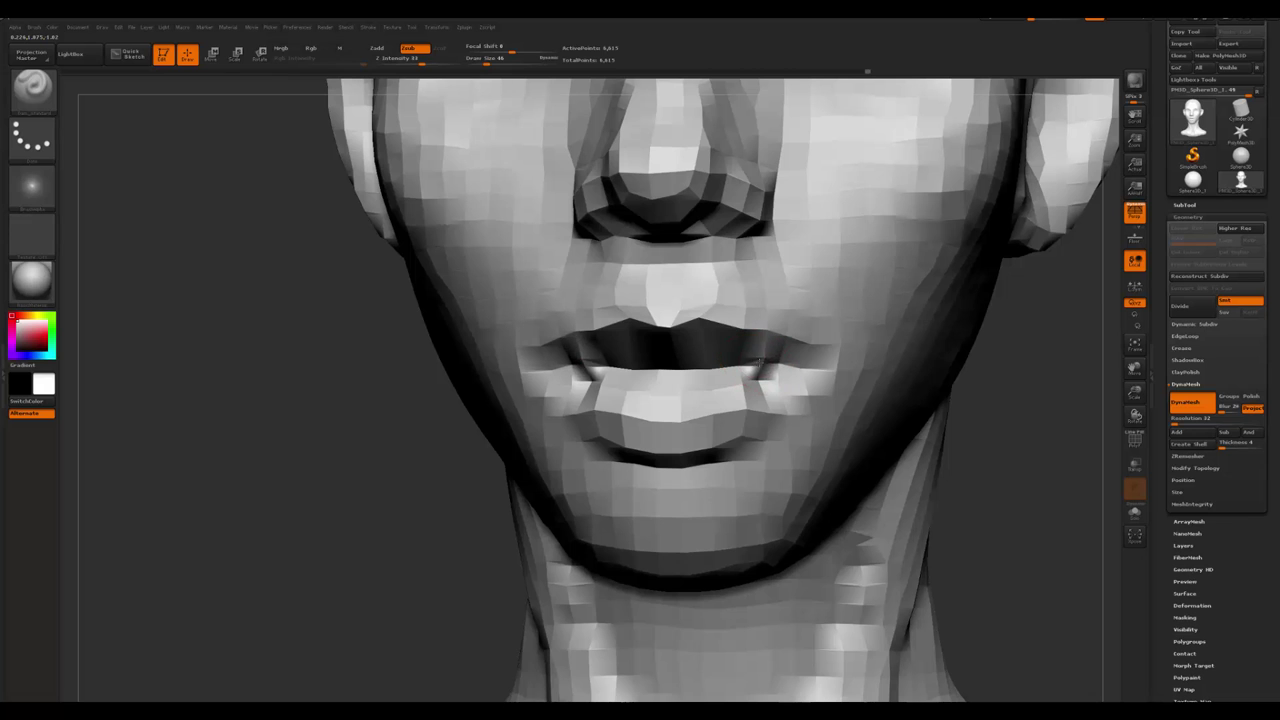
key("b")
key("s")
key("t")
left_click_drag(770, 383, 740, 365, "shift")
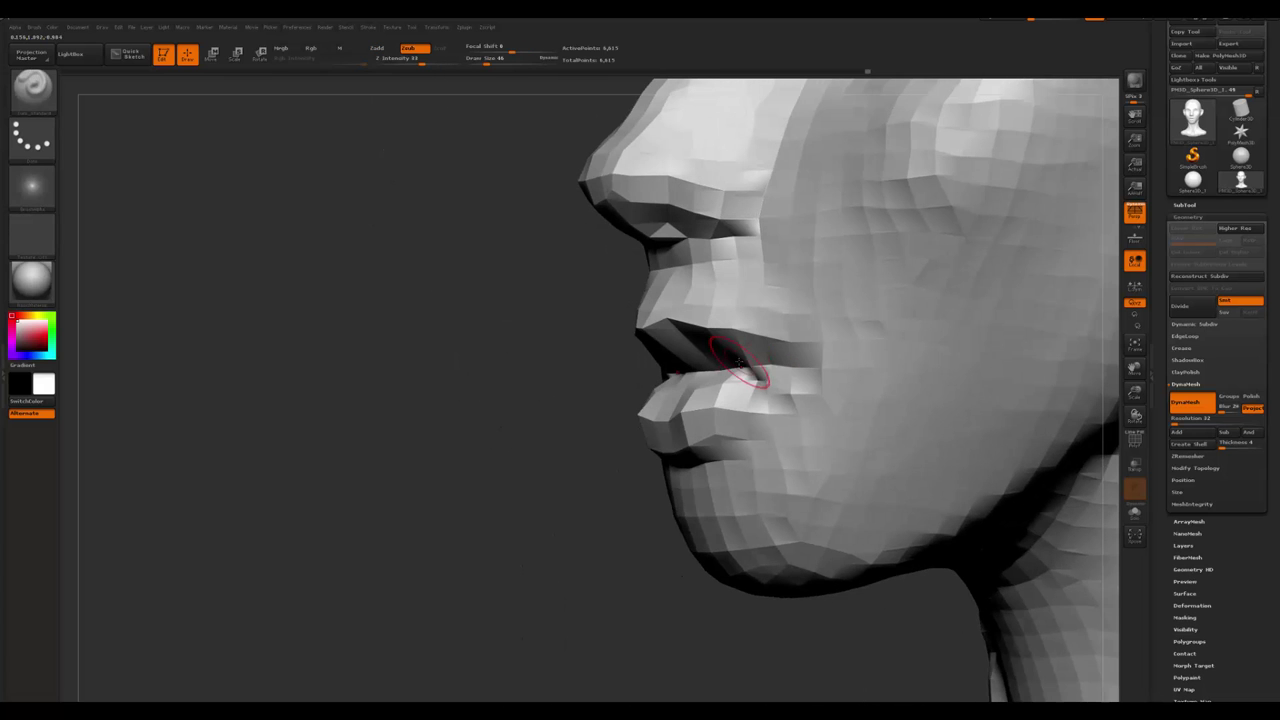
mouse_move(663, 367)
left_mouse_down("shift")
mouse_move(815, 380)
mouse_move(778, 405)
left_mouse_up("shift")
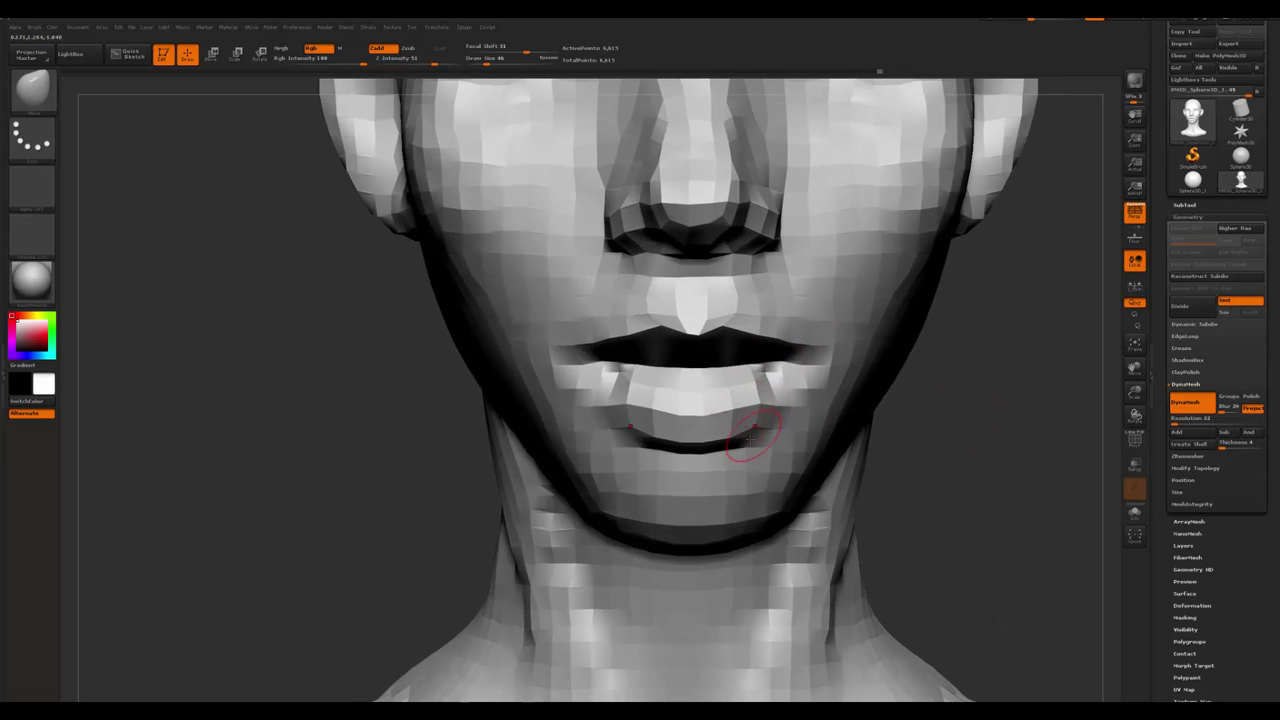
- Round out the chin with a size-172 Clay brush, checking it from below
key("b")
key("c")
key("b")
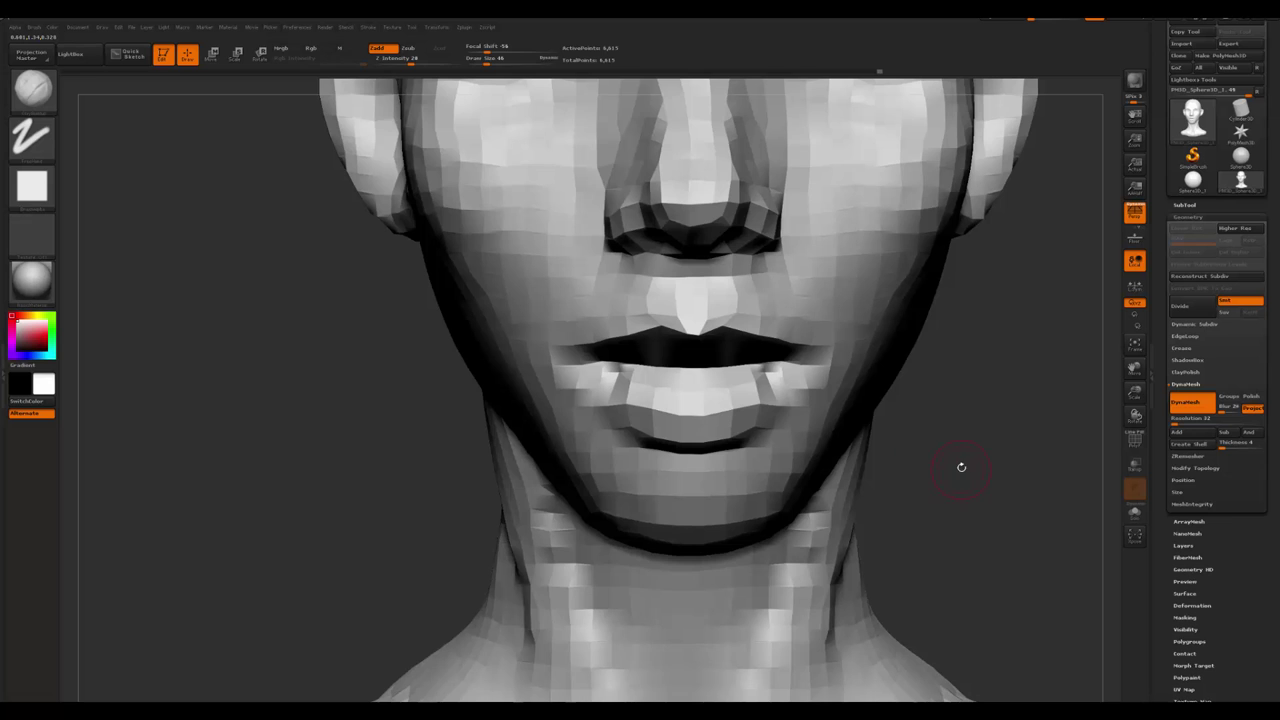
left_click_drag(961, 467, 961, 331, "alt")
key("space")
right_click_drag(771, 371, 774, 356)
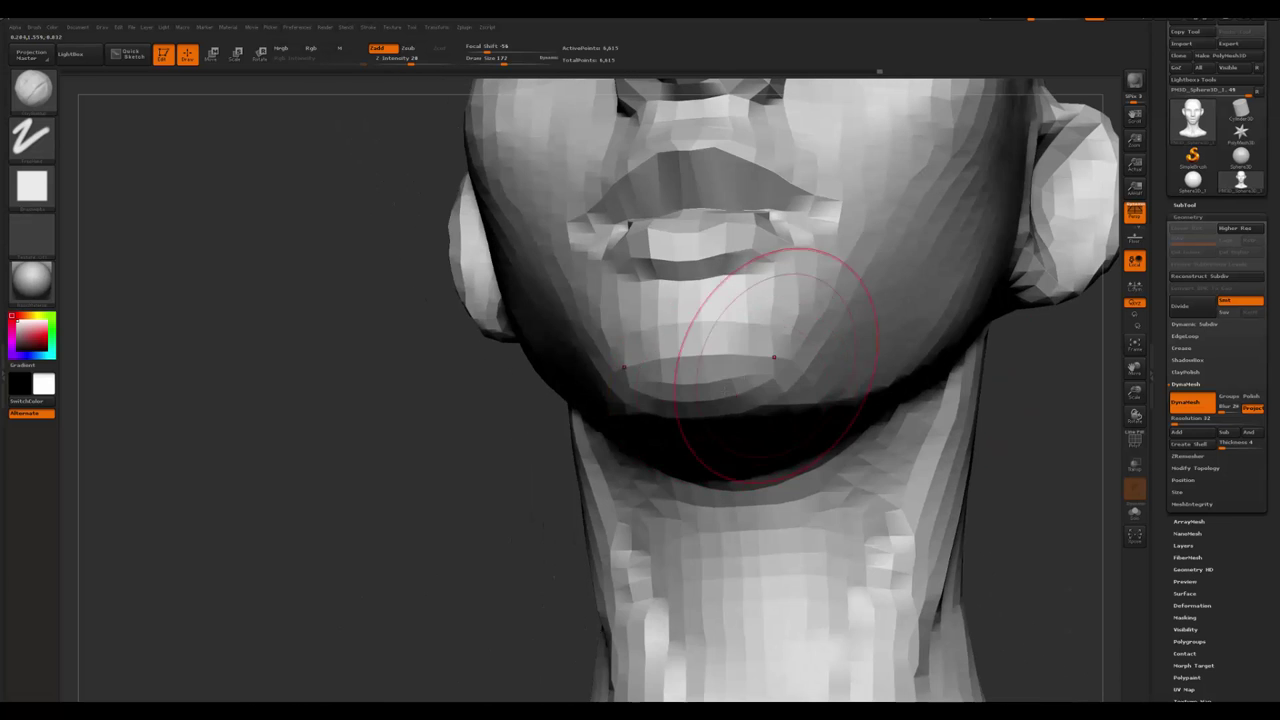
mouse_move(862, 408)
right_mouse_down()
mouse_move(757, 445)
mouse_move(986, 423)
right_mouse_up()
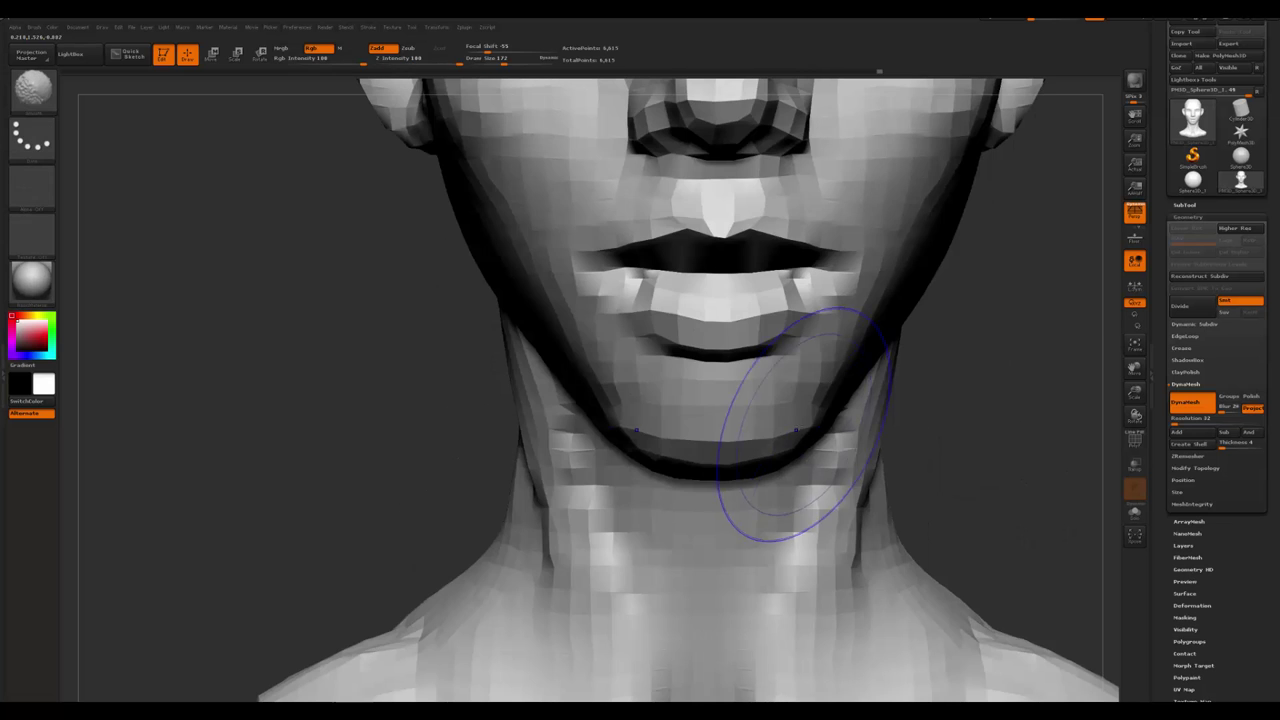
key("f")
mouse_move(585, 448)
right_mouse_down()
mouse_move(935, 445)
mouse_move(966, 423)
mouse_move(994, 474)
mouse_move(784, 390)
mouse_move(729, 314)
mouse_move(746, 310)
mouse_move(451, 413)
mouse_move(750, 346)
right_mouse_up()
key("b")
key("s")
key("t")
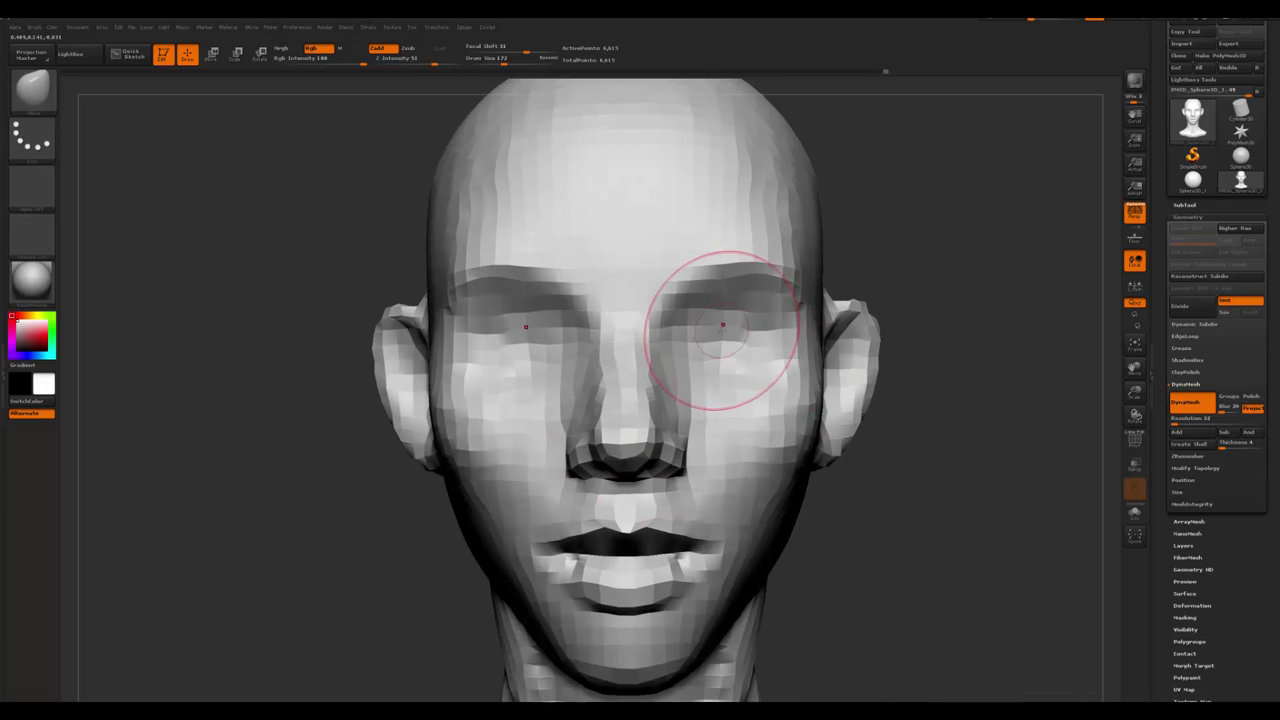
- Deepen the upper eyelid crease with DamStandard set to Zsub at strength 33
key("space")
key("b")
key("d")
key("s")
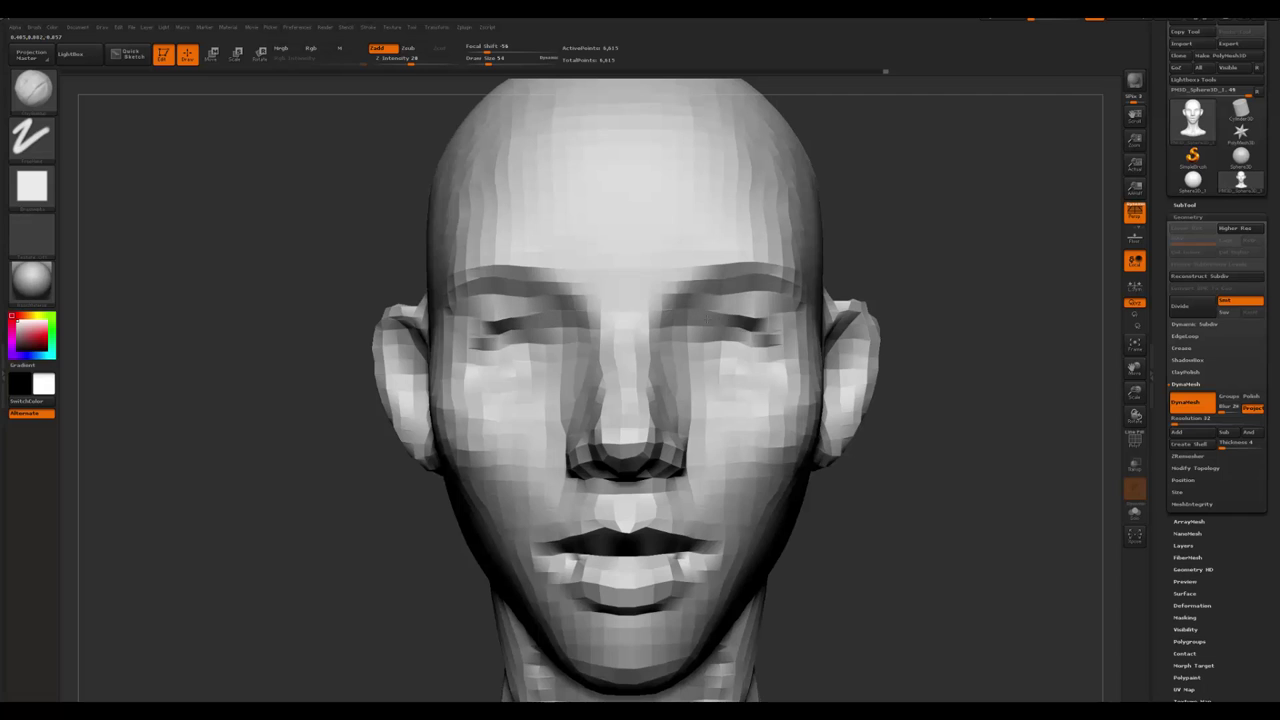
key("b")
key("i")
key("n")
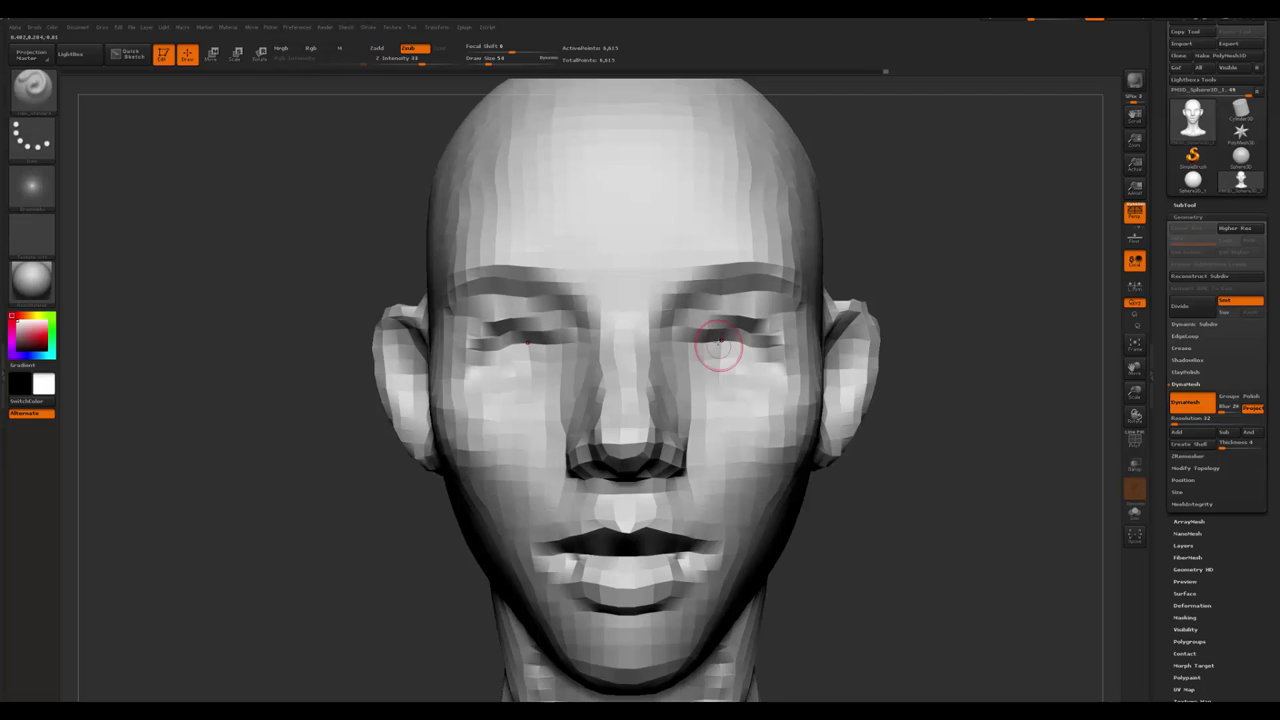
left_click_drag(540, 334, 472, 340)
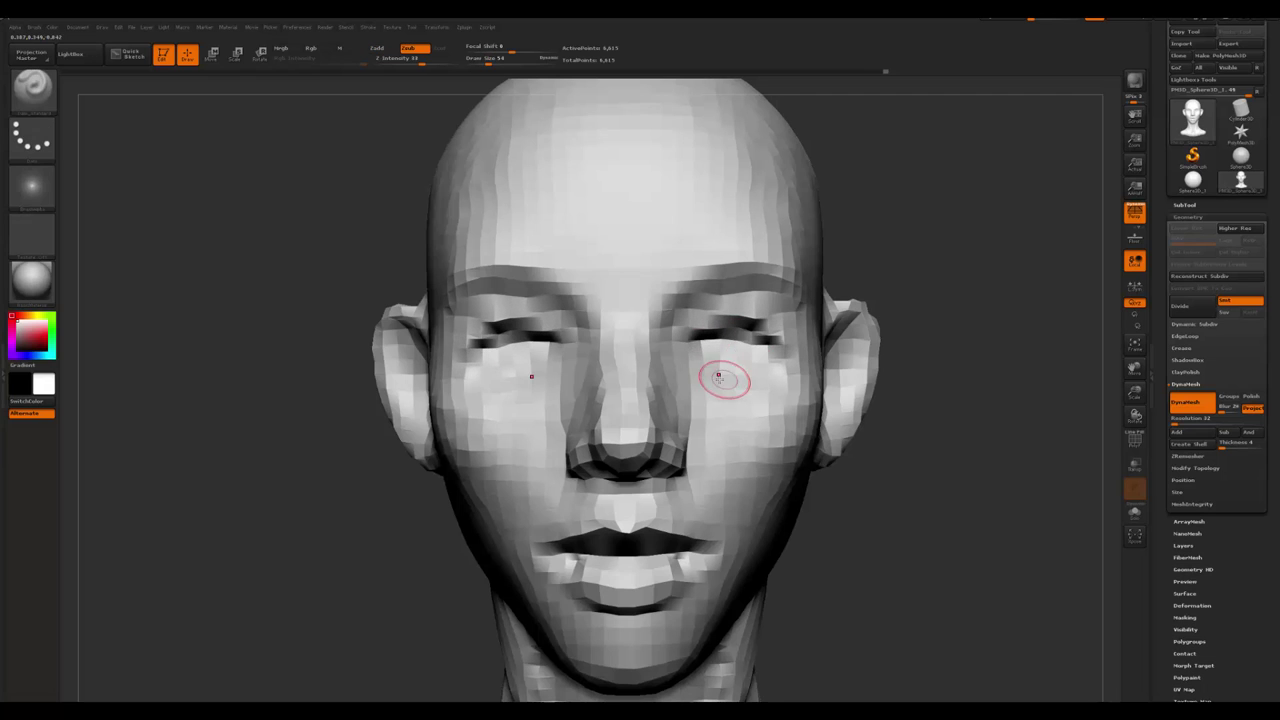
- Switch back to Clay Buildup and rotate to a close three-quarter view
key("b")
key("c")
key("b")
mouse_move(940, 536)
left_mouse_down()
mouse_move(837, 500)
mouse_move(498, 503)
mouse_move(700, 251)
mouse_move(896, 236)
mouse_move(700, 230)
mouse_move(736, 234)
left_mouse_up()
key("space")
key("space")
key("space")
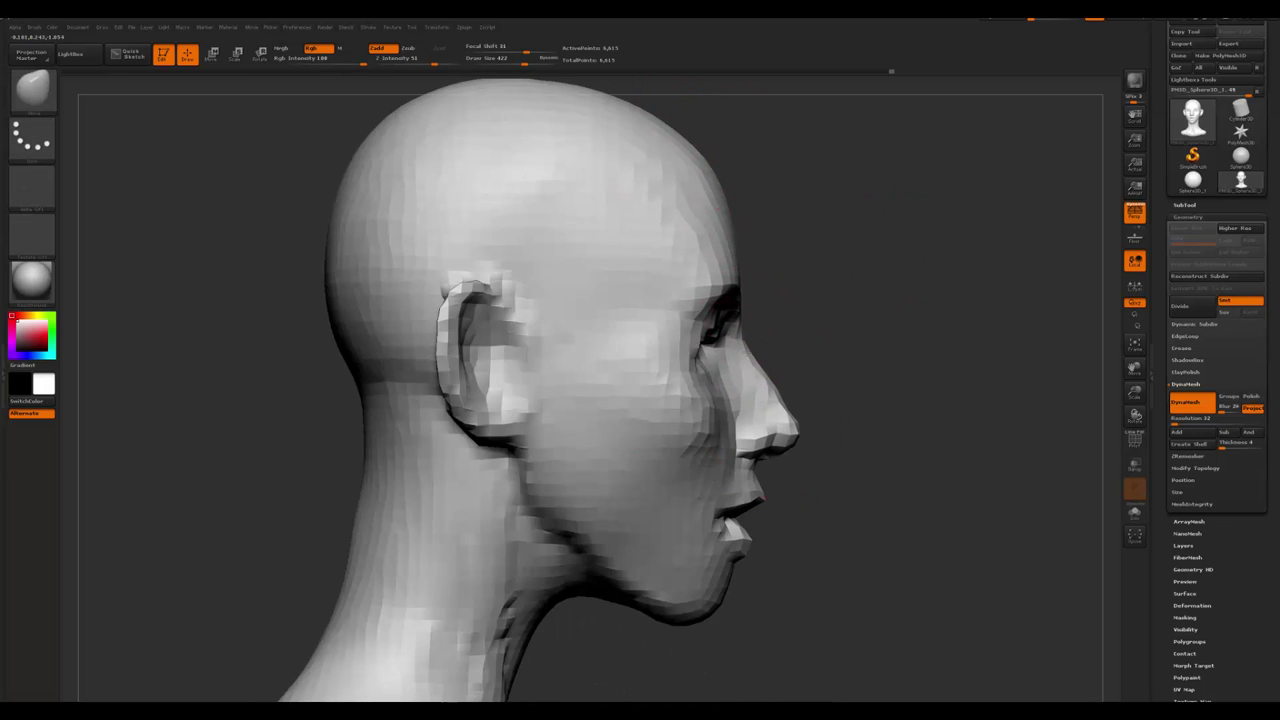
- Reshape the jaw and brow in side profile with a resized Move brush
left_click_drag(817, 374, 729, 410)
left_click_drag(688, 568, 660, 475)
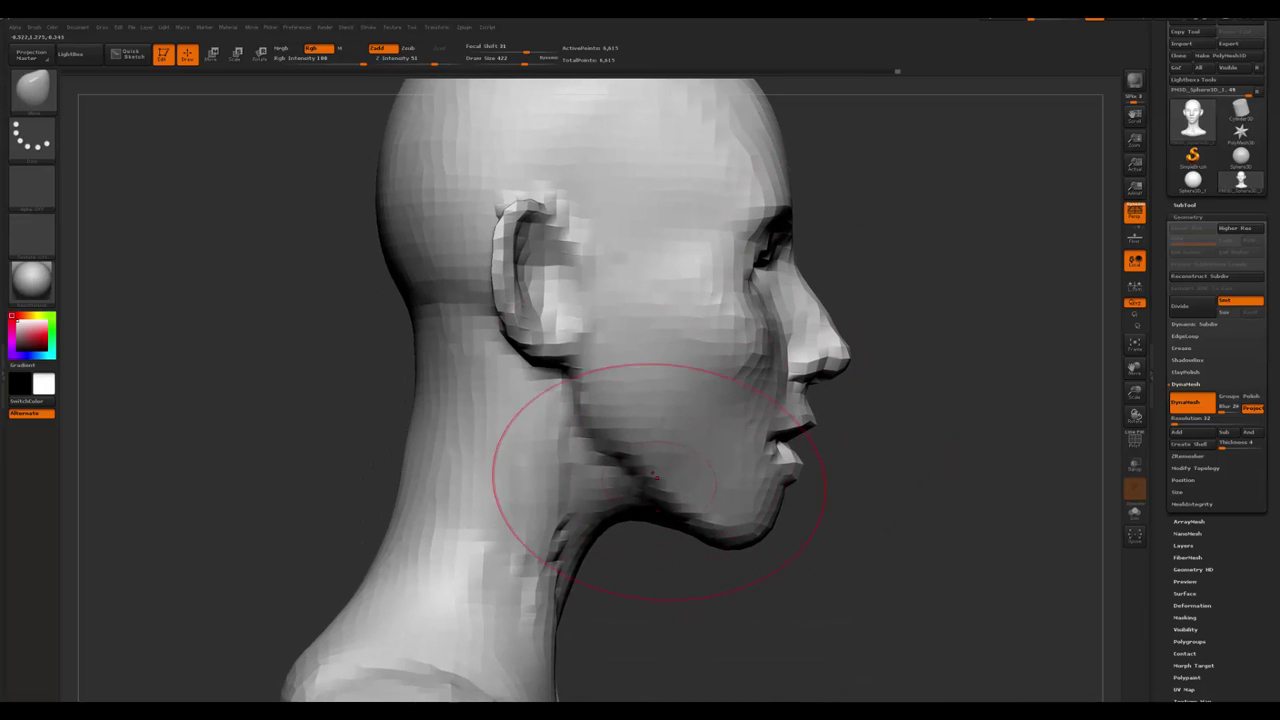
mouse_move(717, 512)
left_mouse_down()
mouse_move(866, 549)
mouse_move(828, 512)
mouse_move(651, 560)
mouse_move(597, 531)
mouse_move(851, 432)
mouse_move(1031, 460)
mouse_move(957, 451)
mouse_move(911, 353)
mouse_move(780, 380)
left_mouse_up()
key("space")
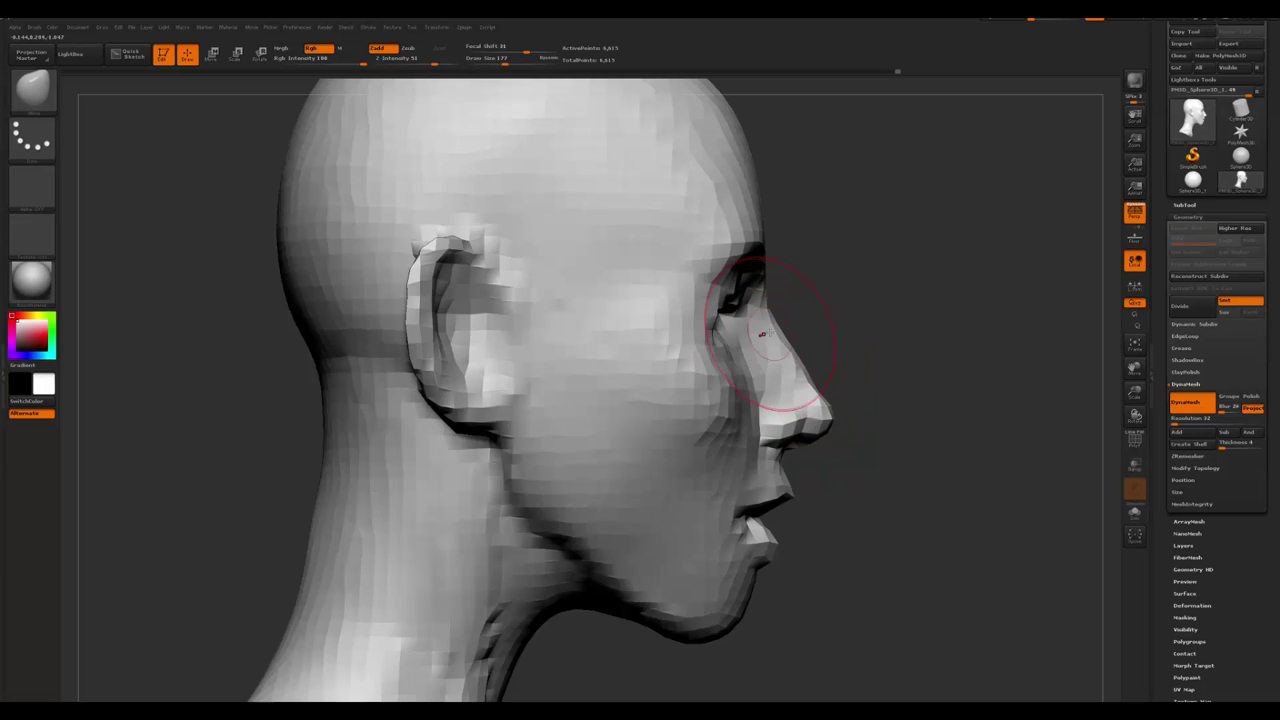
key("space")
mouse_move(781, 265)
left_mouse_down()
mouse_move(757, 214)
mouse_move(843, 271)
mouse_move(926, 260)
mouse_move(890, 243)
mouse_move(851, 277)
mouse_move(795, 282)
mouse_move(760, 310)
mouse_move(563, 340)
mouse_move(734, 306)
left_mouse_up()
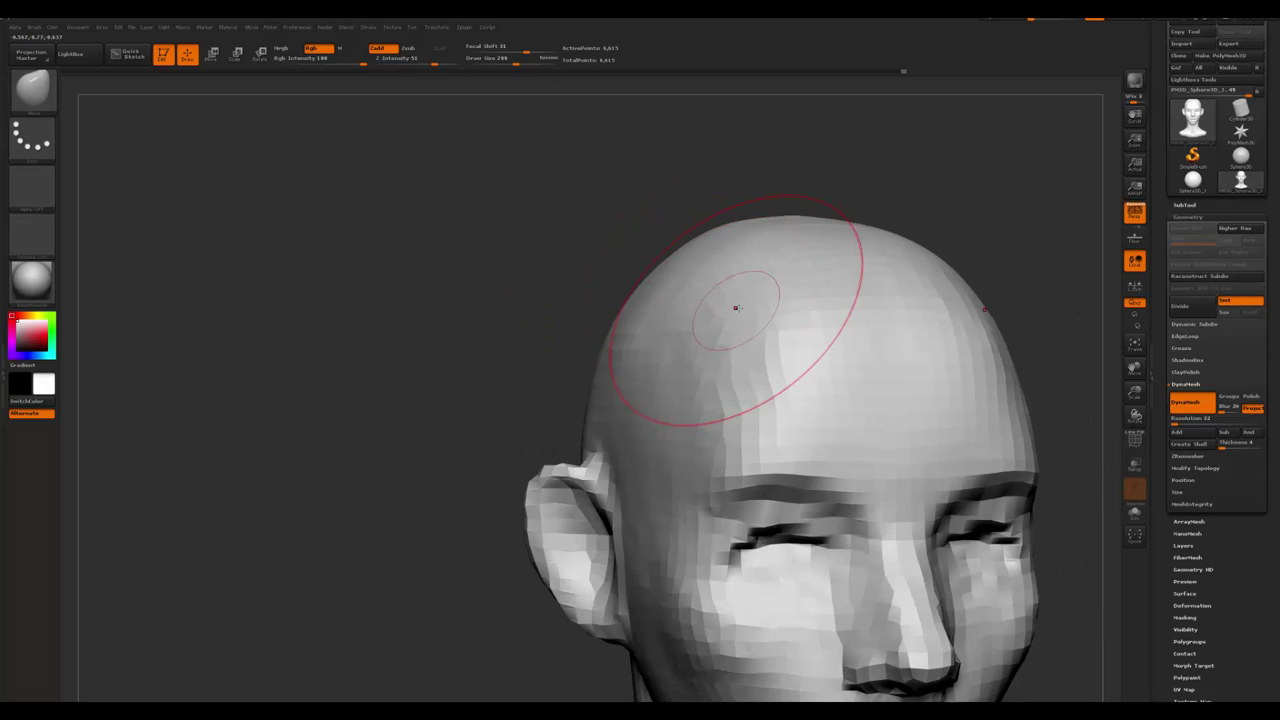
- Shift-smooth the forehead crease, then turn the head to check both sides
key("shift")
left_click_drag(690, 362, 737, 305, "shift")
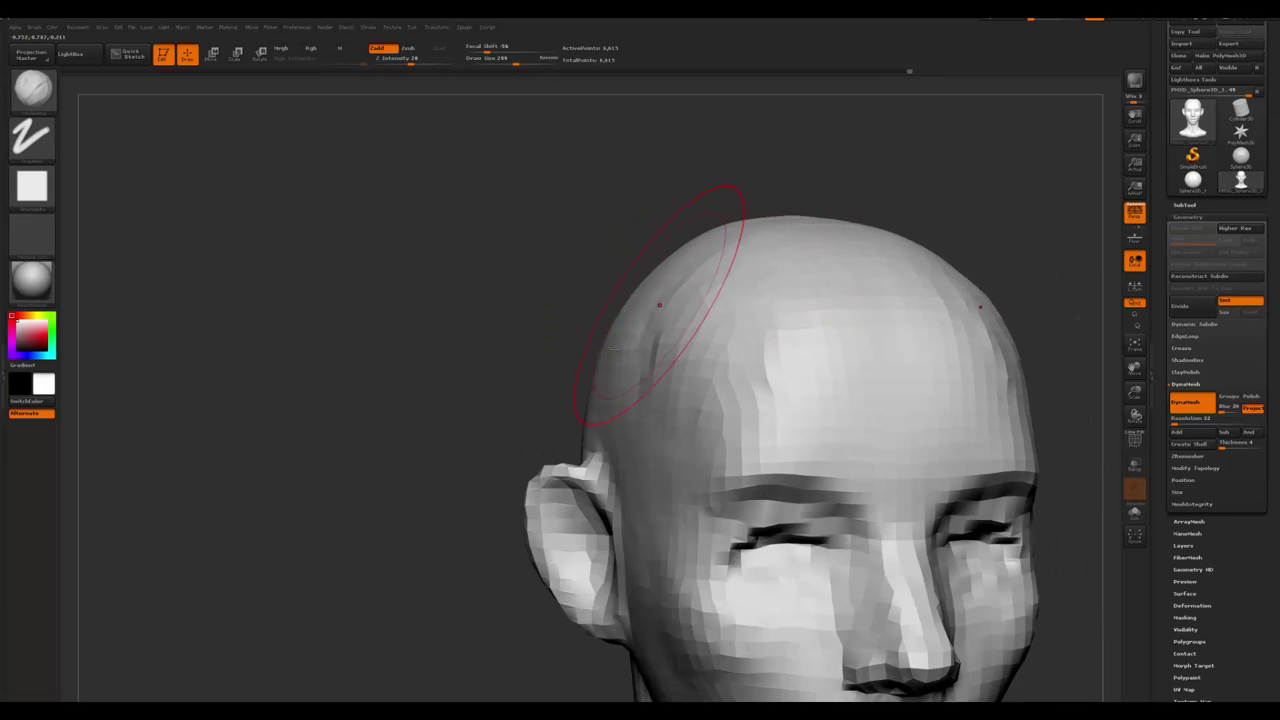
mouse_move(600, 330)
left_mouse_down()
mouse_move(591, 343)
mouse_move(934, 340)
mouse_move(749, 309)
left_mouse_up()
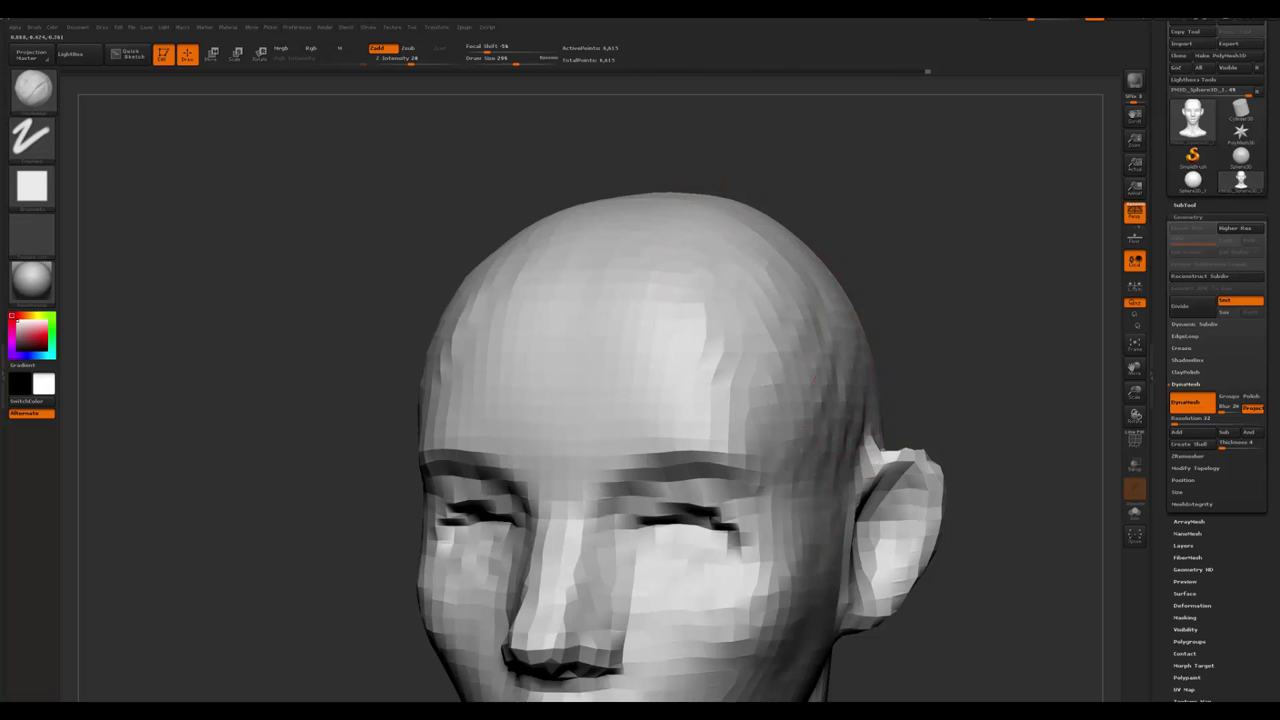
mouse_move(962, 397)
left_mouse_down()
mouse_move(966, 266)
mouse_move(835, 250)
mouse_move(982, 256)
left_mouse_up()
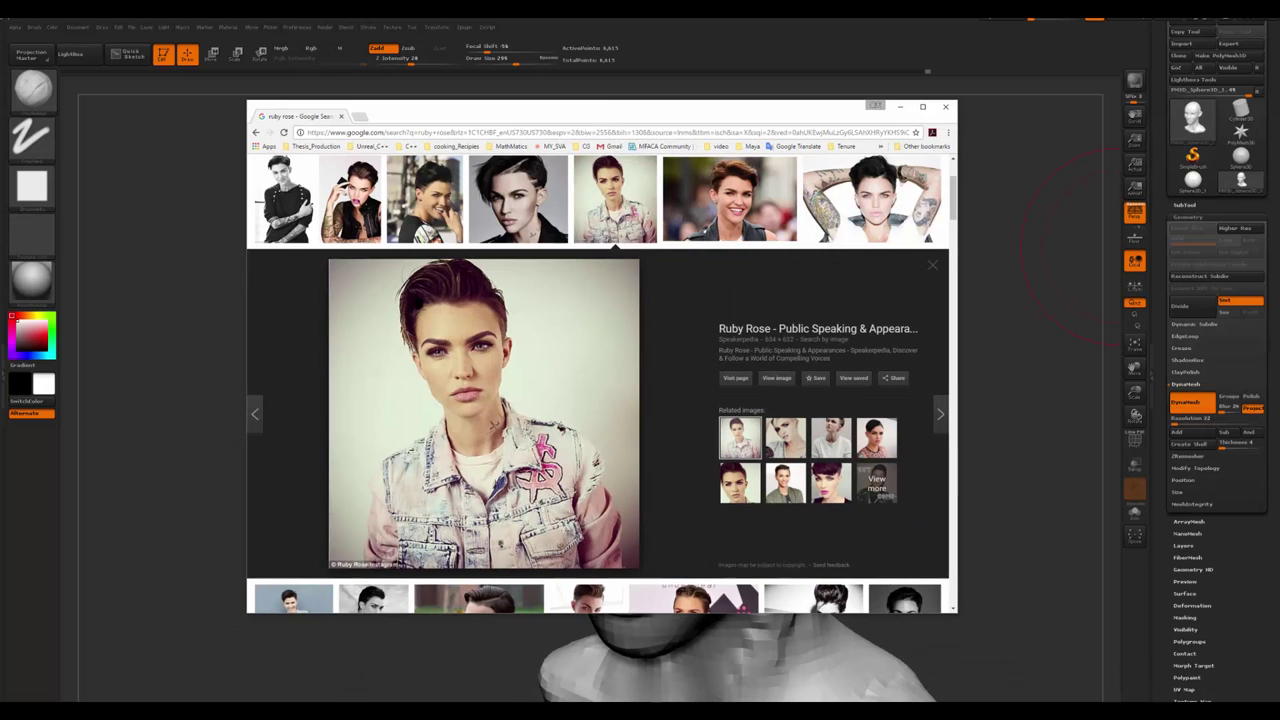
- Preview the arms-behind-head, red-lips and black-and-white reference portraits in Google Images
left_click(870, 200)
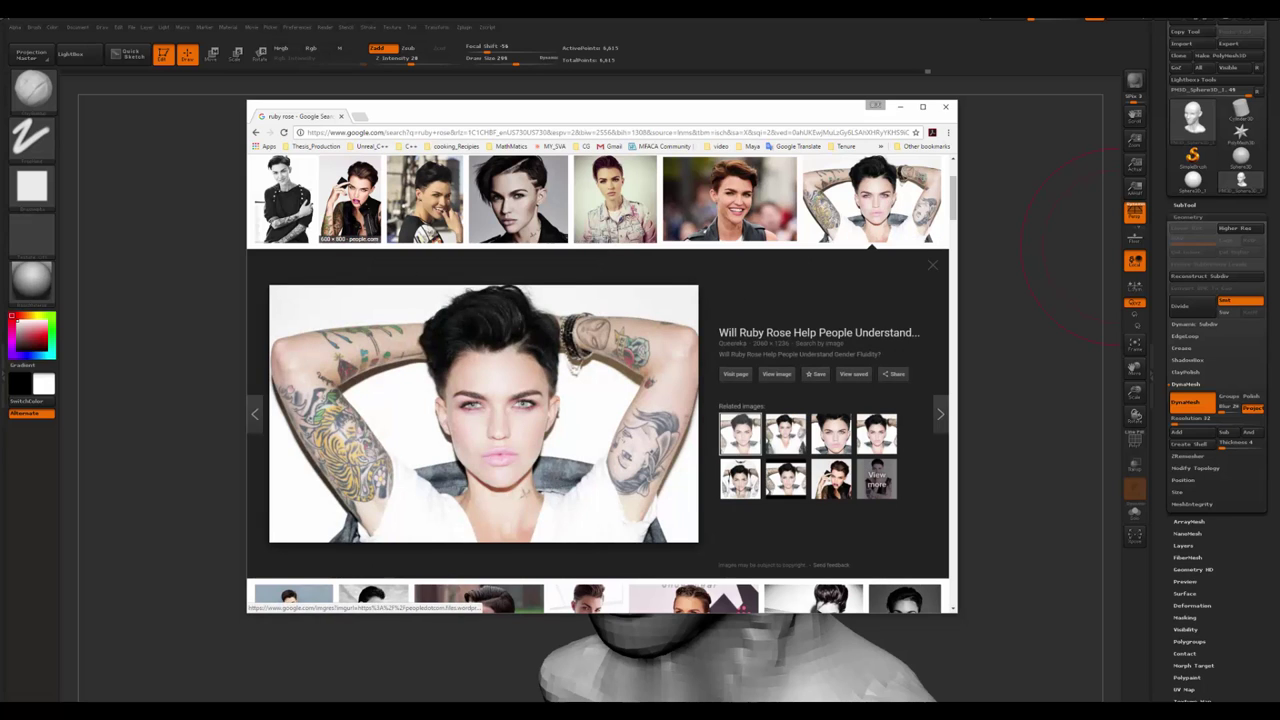
left_click(355, 238)
left_click(286, 190)
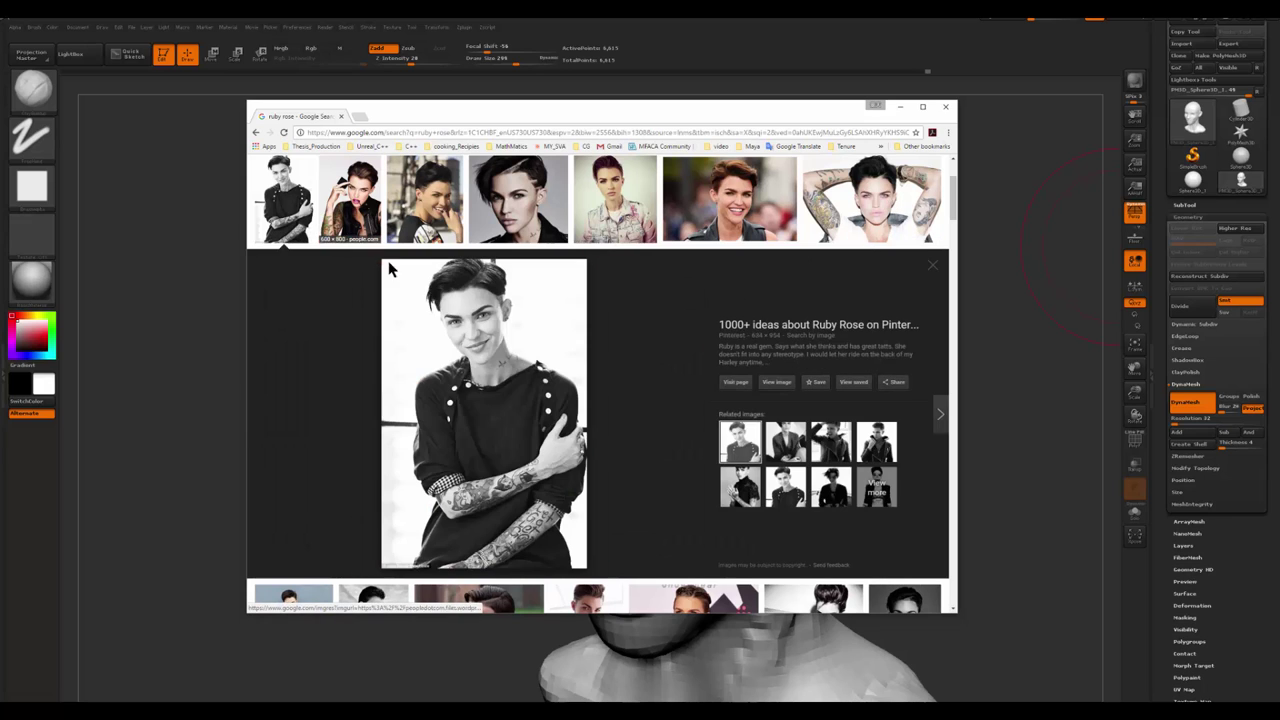
- Minimize the browser, rotate the head frontward and pick the Move brush
left_click(898, 106)
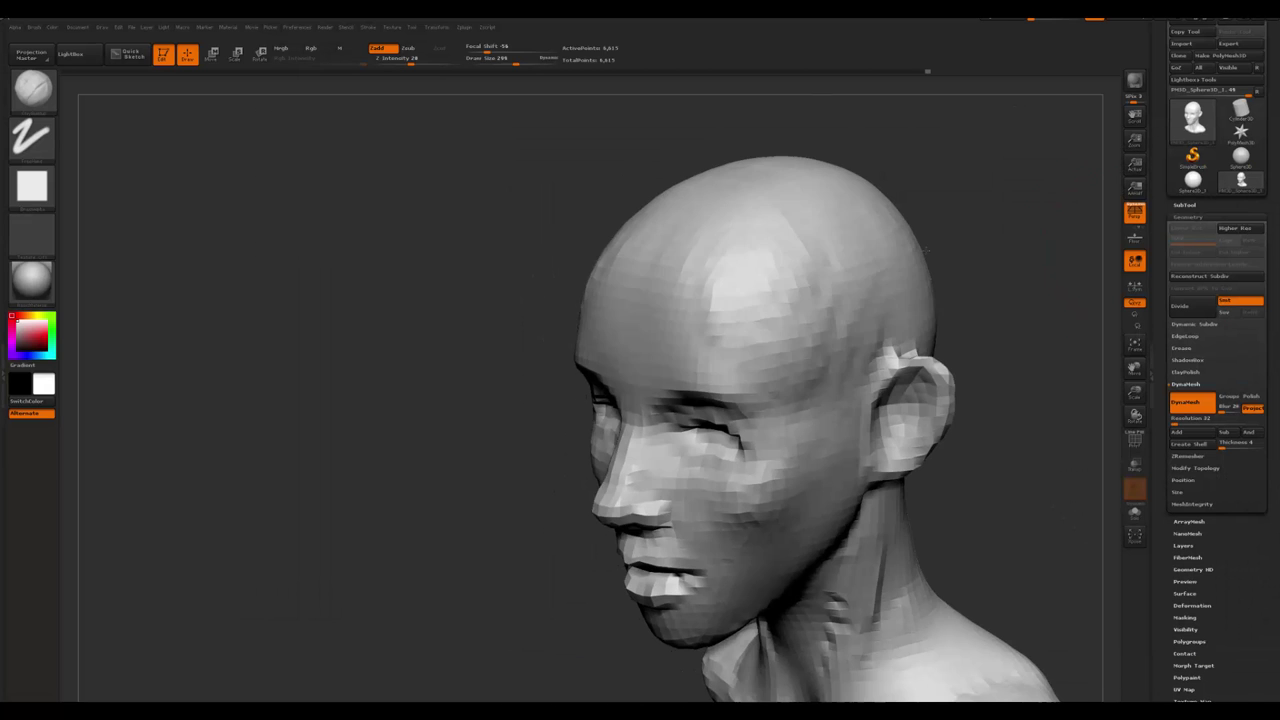
key("space")
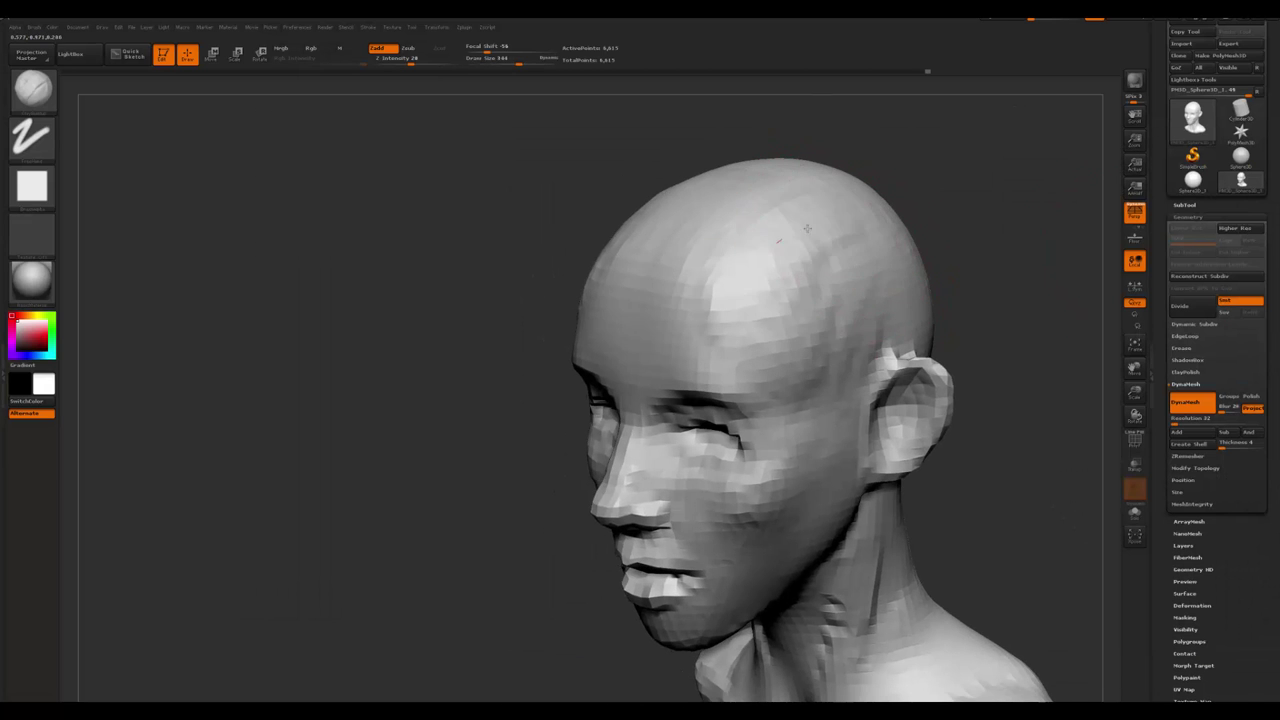
mouse_move(900, 271)
left_mouse_down()
mouse_move(951, 211)
mouse_move(835, 350)
left_mouse_up()
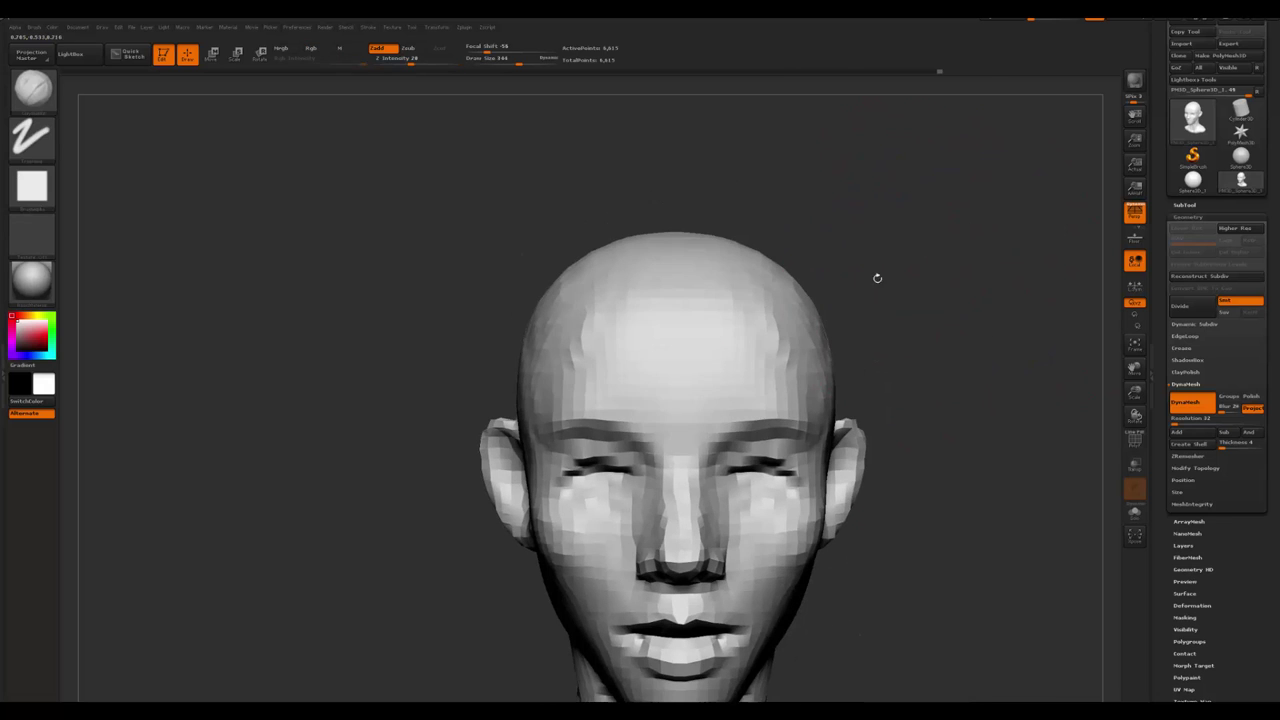
key("space")
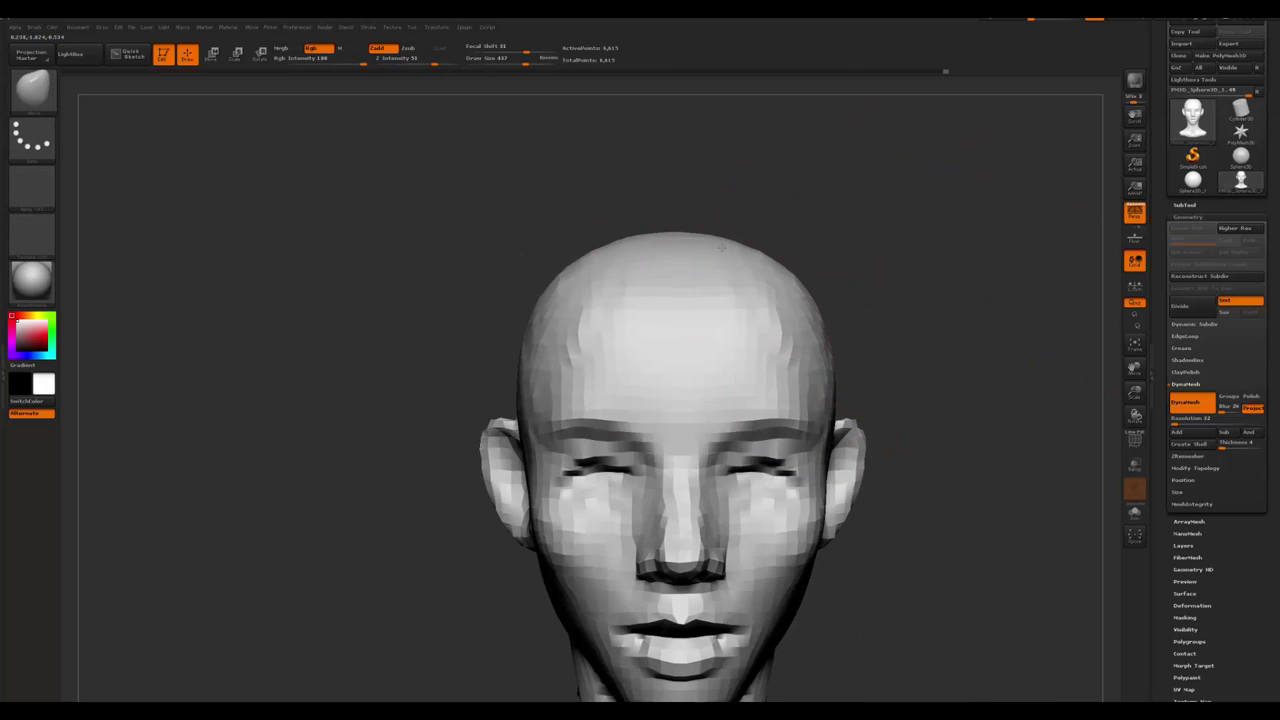
- Compare the head against the reference photo, then rotate it to a left profile
key("alt+Tab")
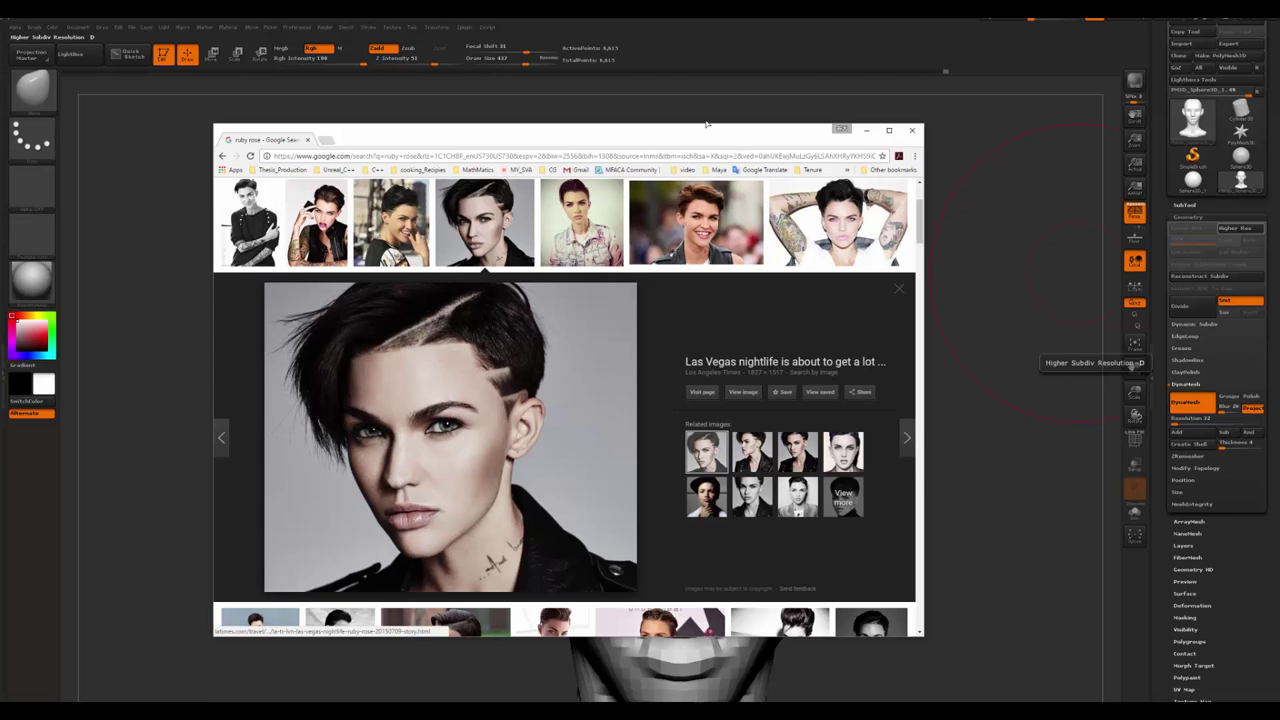
key("alt+Tab")
left_click_drag(884, 147, 930, 205)
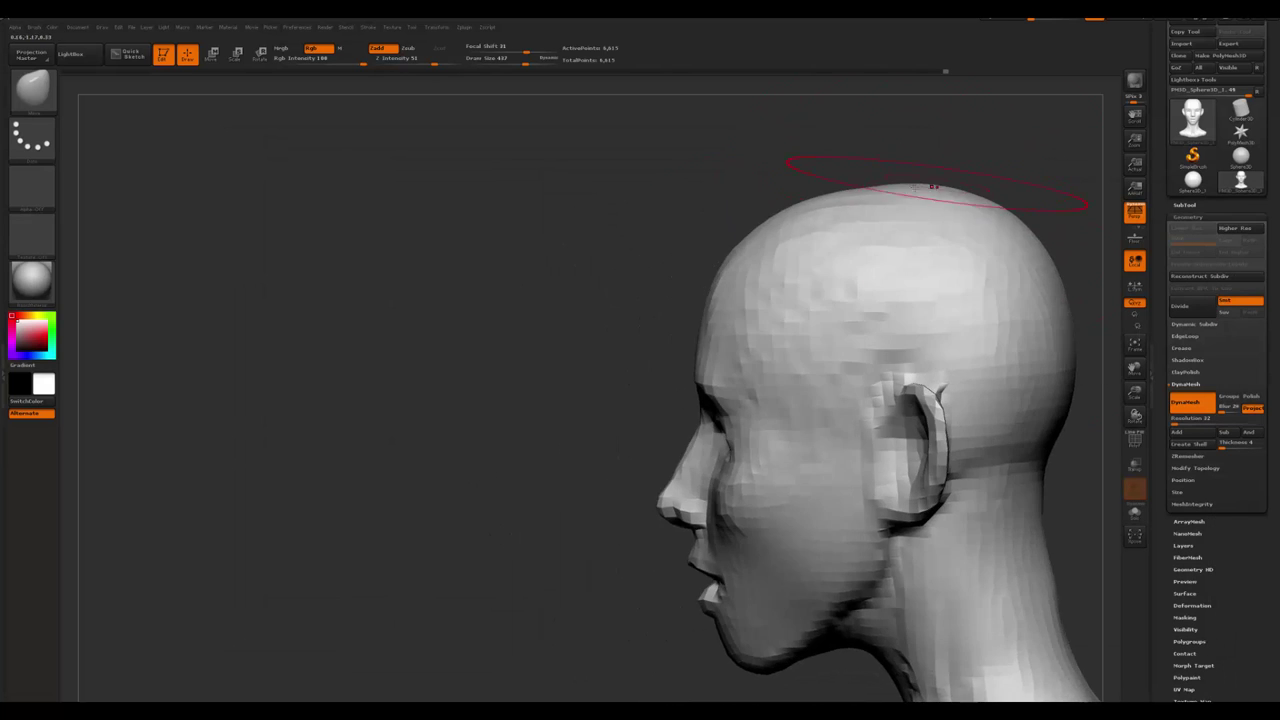
- Review the head from front and three-quarter views and switch to Clay Buildup
mouse_move(1023, 240)
left_mouse_down()
mouse_move(1049, 162)
mouse_move(960, 230)
mouse_move(793, 300)
left_mouse_up()
left_click_drag(905, 271, 974, 243)
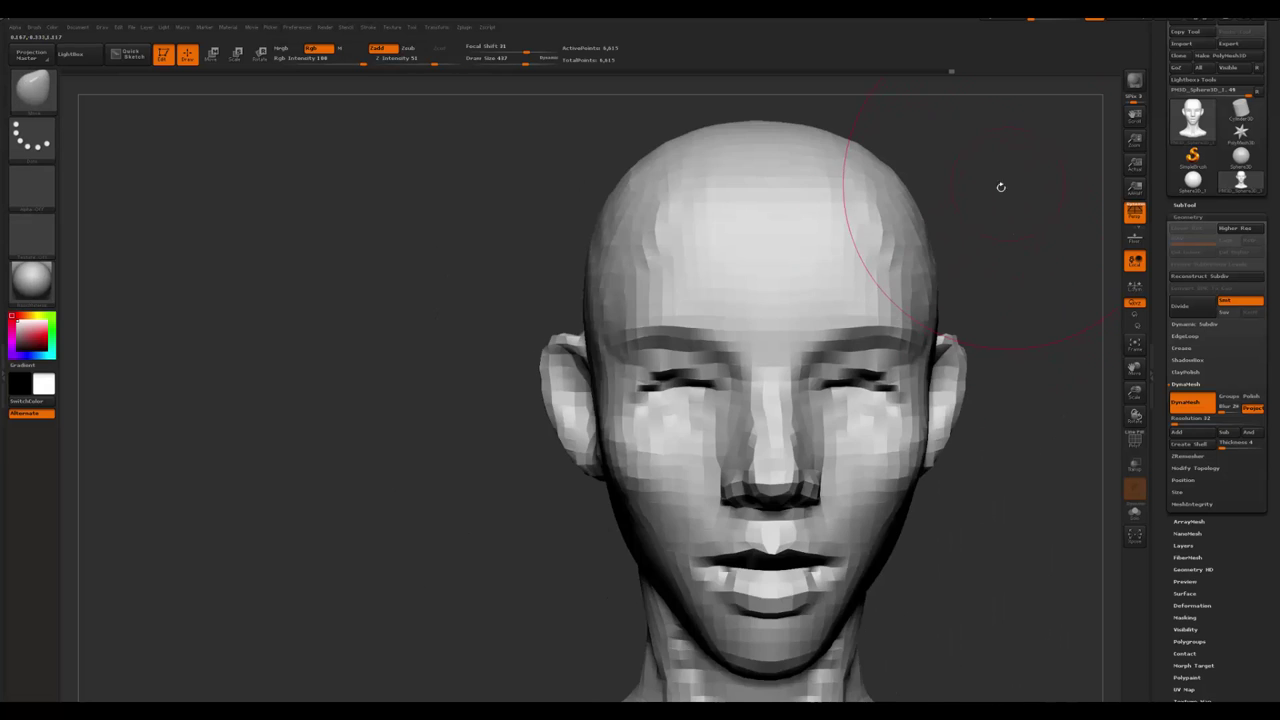
left_click_drag(1000, 189, 818, 245)
left_click_drag(900, 228, 800, 304)
mouse_move(935, 300)
left_mouse_down()
mouse_move(949, 294)
mouse_move(920, 331)
mouse_move(797, 392)
left_mouse_up()
key("space")
key("b")
key("c")
key("b")
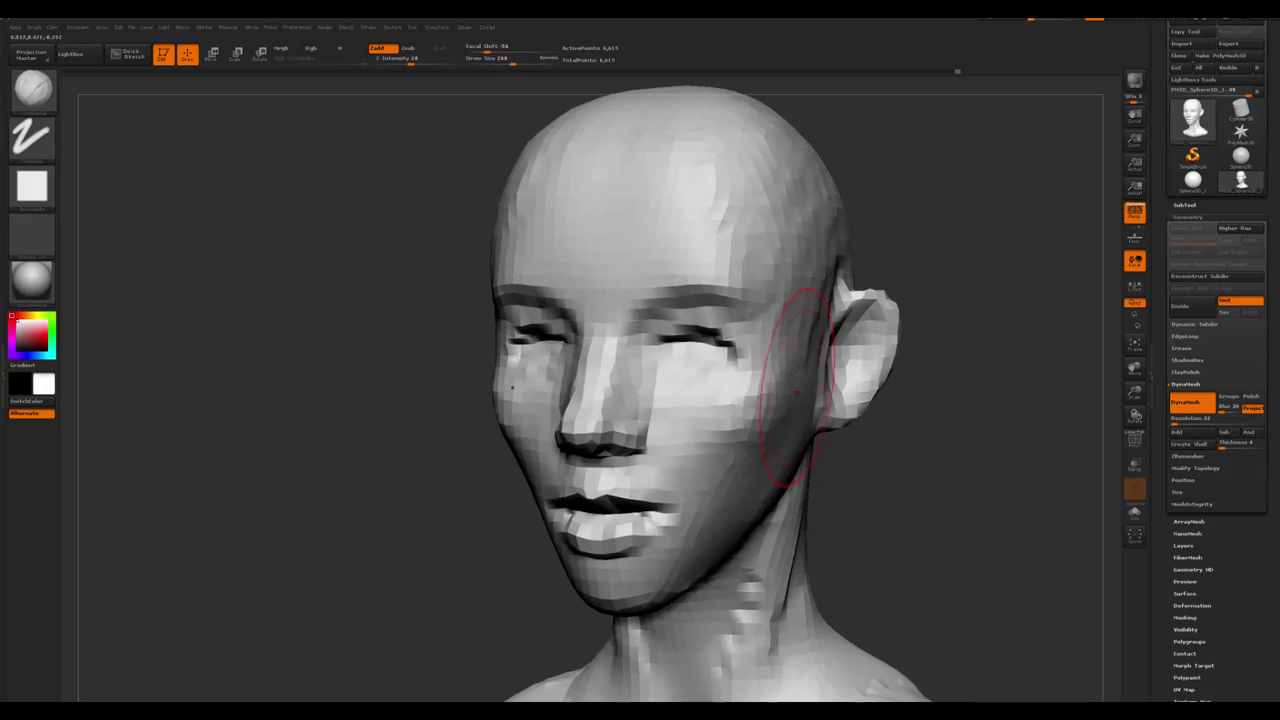
- Reduce the brush size to 192 and work the cheek area
mouse_move(880, 420)
left_mouse_down()
mouse_move(815, 385)
mouse_move(770, 385)
left_mouse_up()
key("space")
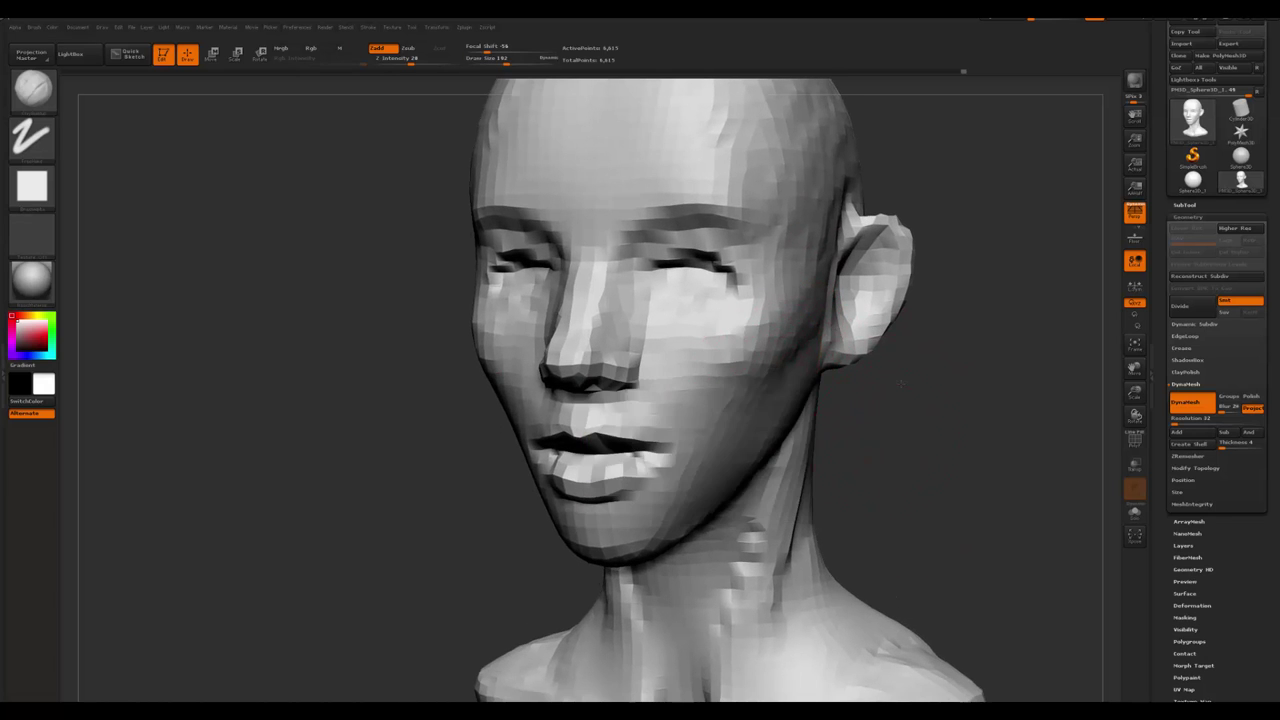
left_click_drag(960, 420, 920, 375)
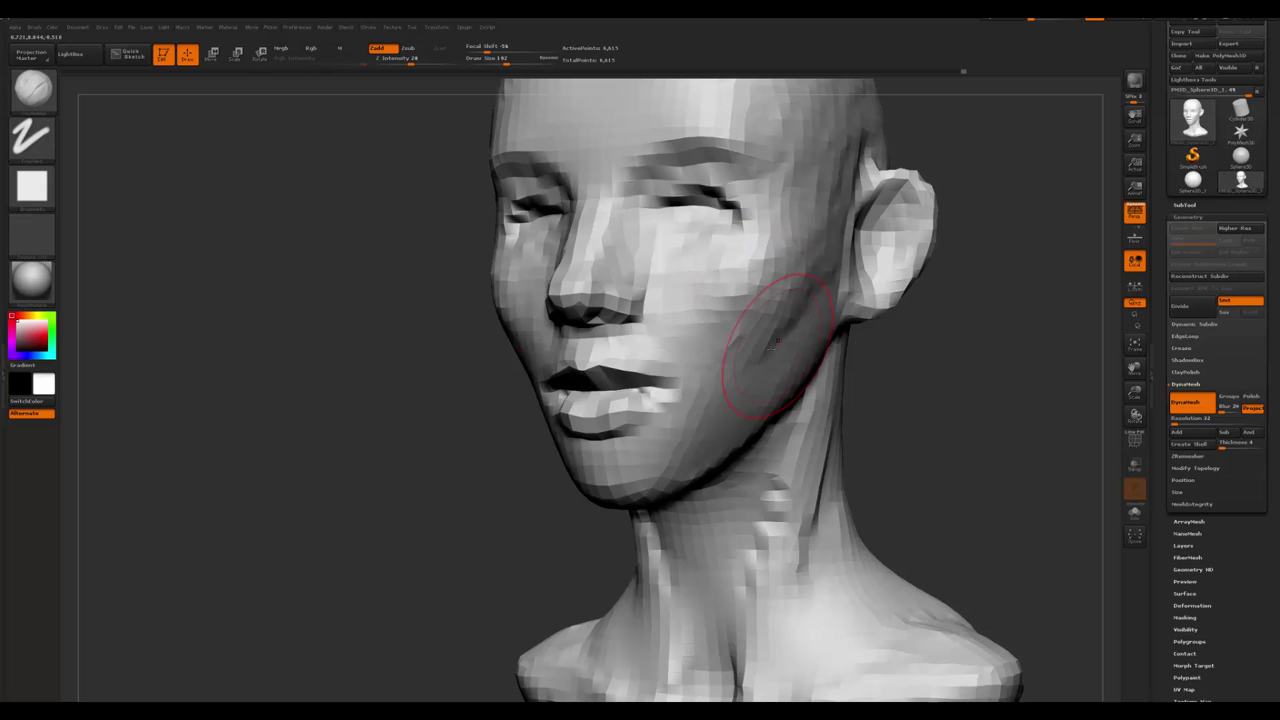
left_click_drag(872, 428, 951, 400, "shift")
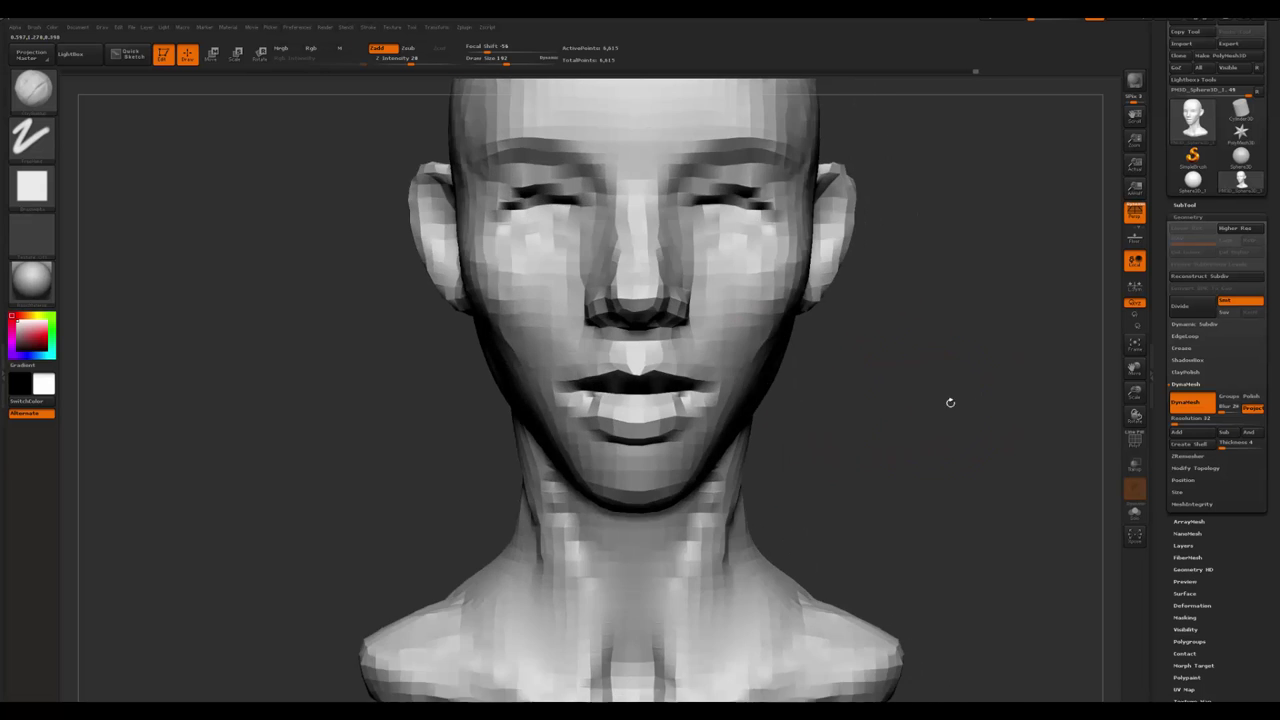
left_click_drag(846, 366, 708, 320)
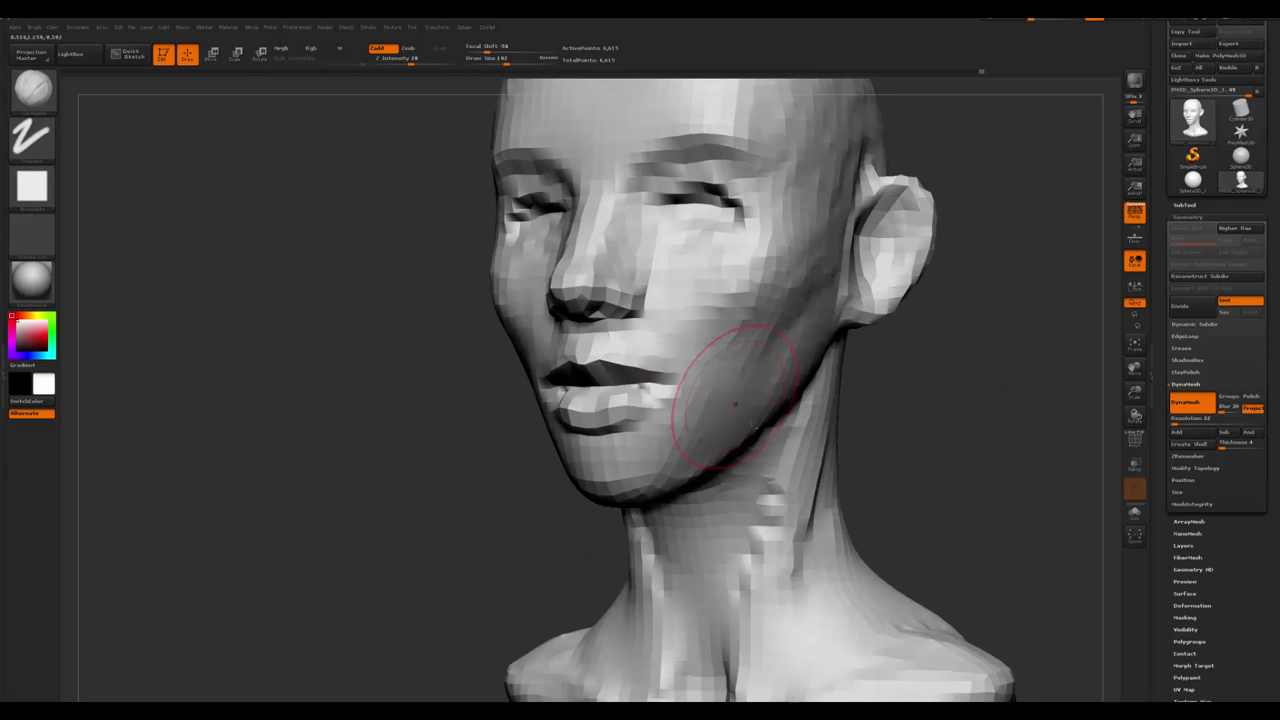
left_click_drag(650, 492, 652, 490, "shift")
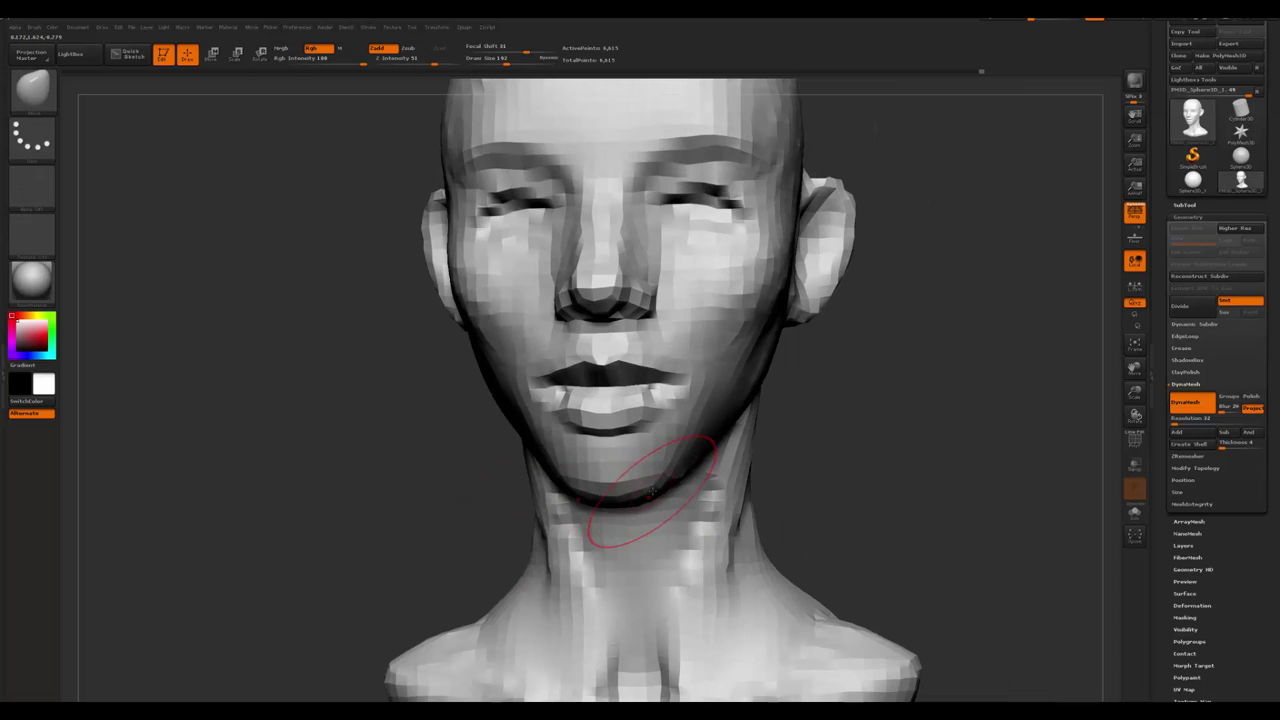
- Shrink the brush to 132 and Shift-smooth the cheek surface
left_click_drag(853, 447, 845, 345)
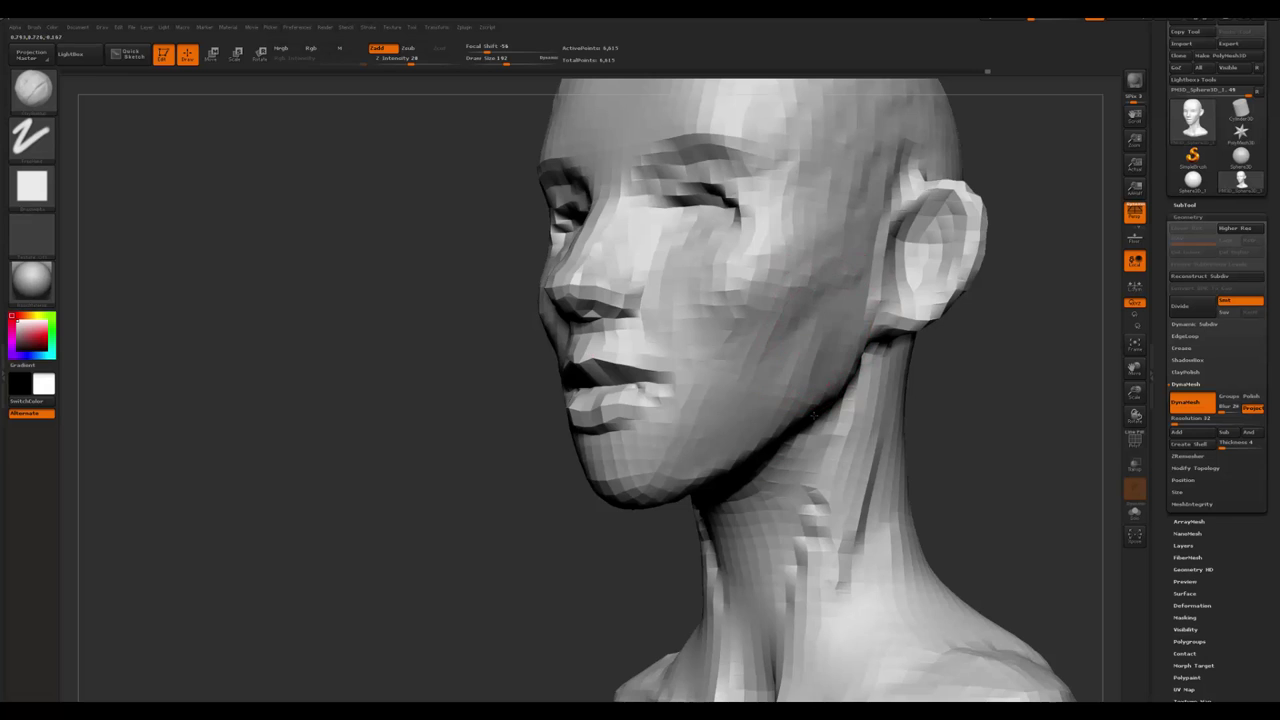
left_click_drag(965, 414, 886, 386)
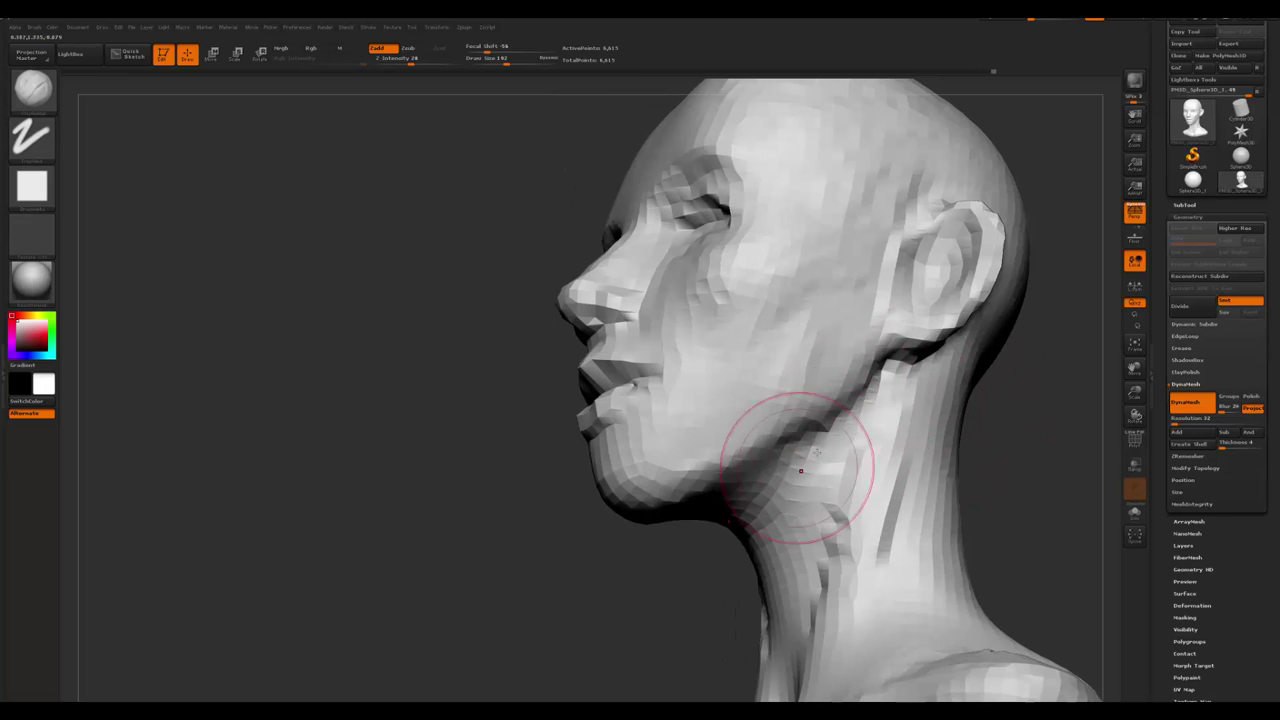
mouse_move(600, 500)
left_mouse_down()
mouse_move(586, 463)
mouse_move(529, 434)
mouse_move(835, 467)
mouse_move(829, 443)
mouse_move(651, 549)
mouse_move(762, 467)
mouse_move(720, 470)
mouse_move(749, 457)
mouse_move(756, 467)
mouse_move(634, 629)
mouse_move(867, 452)
mouse_move(788, 443)
mouse_move(890, 425)
mouse_move(838, 430)
mouse_move(845, 400)
mouse_move(871, 398)
left_mouse_up()
key("space")
key("space")
left_click_drag(858, 338, 852, 338)
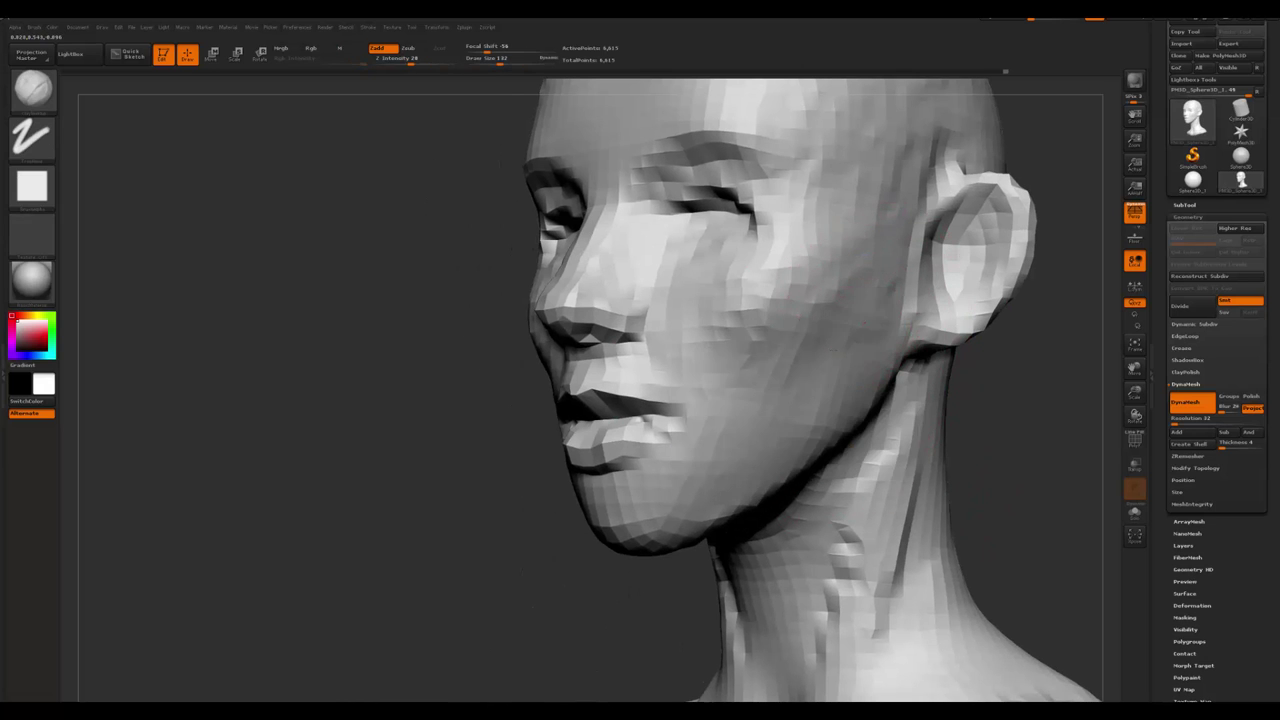
key("shift")
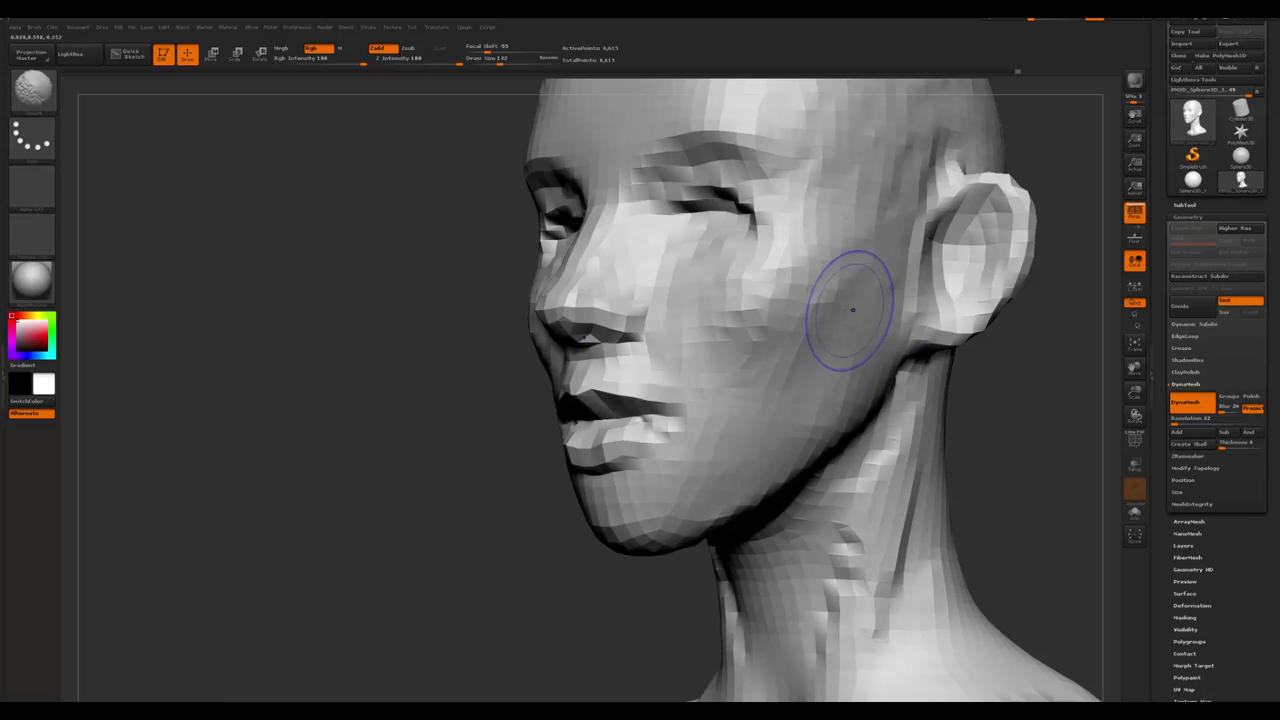
mouse_move(1000, 430)
left_mouse_down()
mouse_move(930, 440)
mouse_move(925, 420)
mouse_move(934, 449)
mouse_move(758, 385)
left_mouse_up()
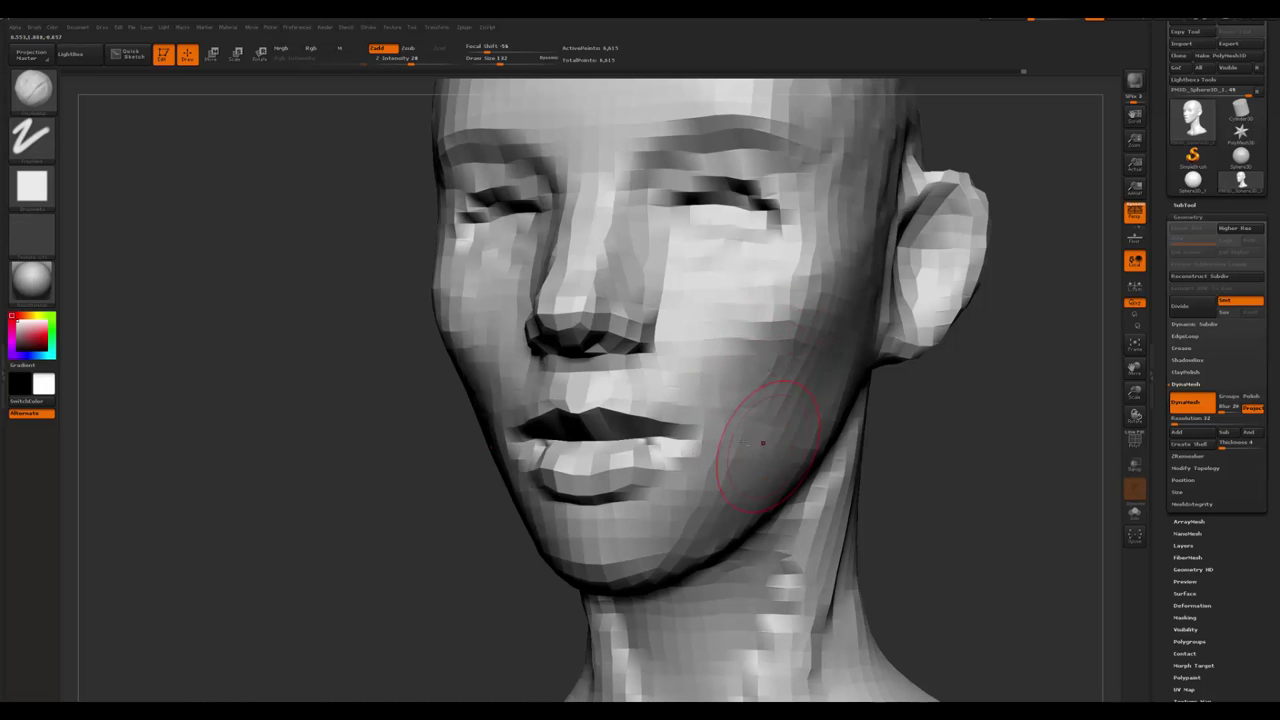
- Enlarge the brush to 208 and pull the jaw and neck forms with Move
key("ctrl")
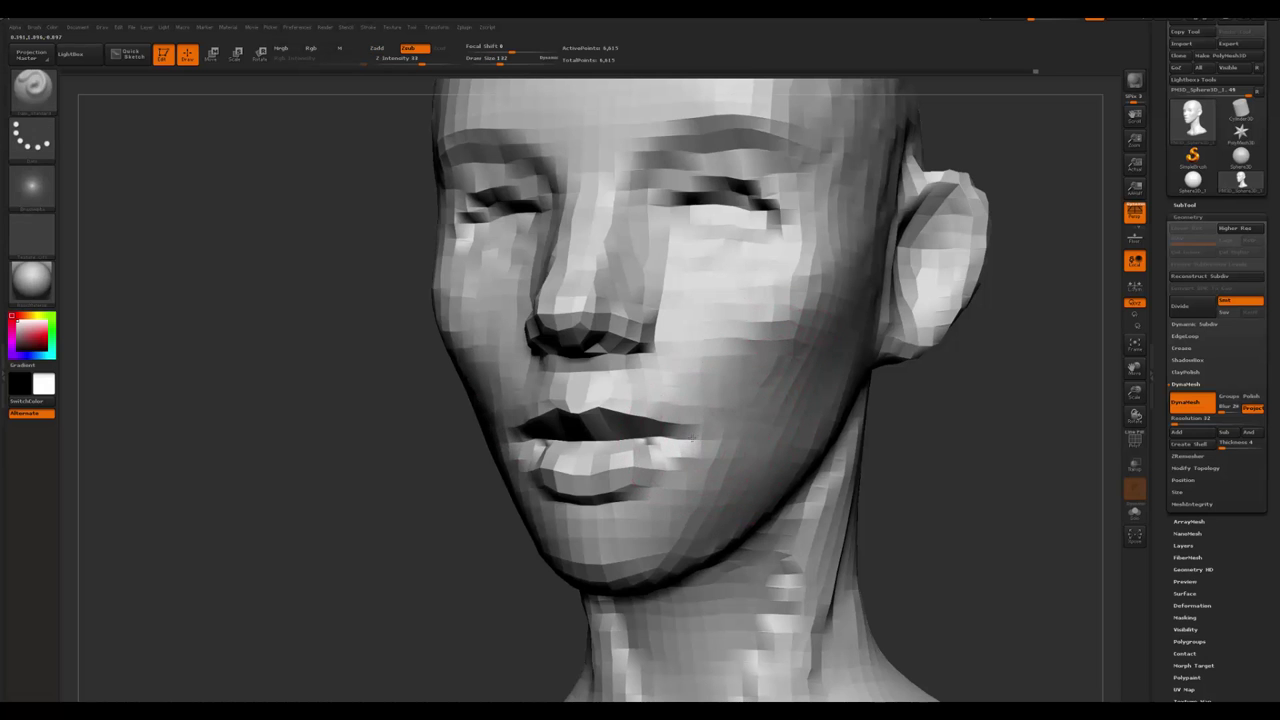
left_click_drag(978, 485, 624, 377)
mouse_move(829, 413)
left_mouse_down()
mouse_move(932, 464)
mouse_move(920, 429)
mouse_move(686, 329)
left_mouse_up()
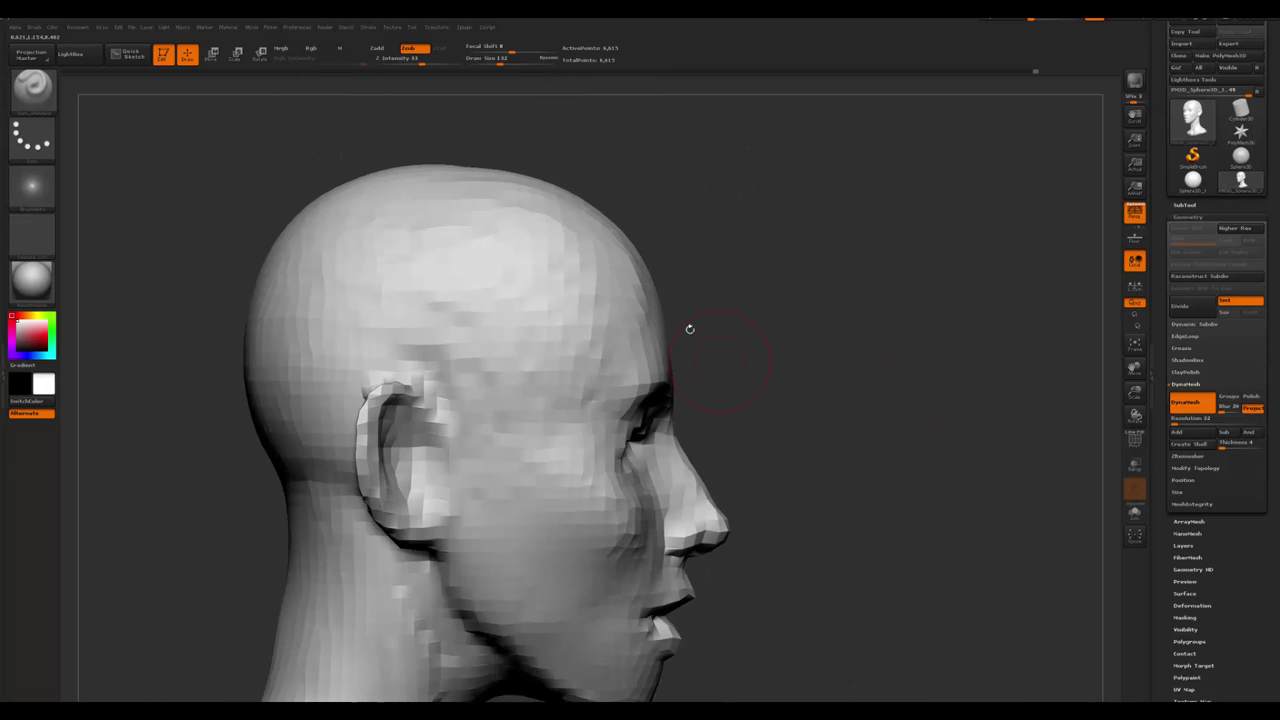
key("space")
key("space")
left_click(531, 191)
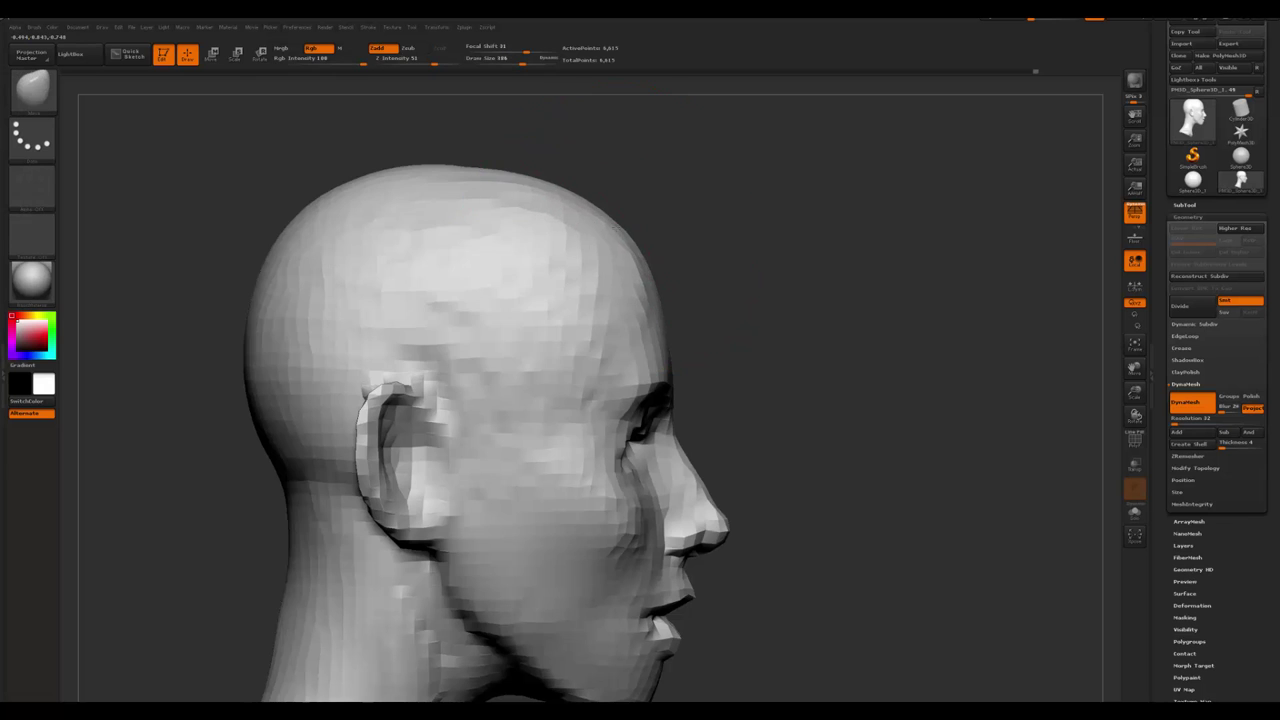
left_click_drag(747, 270, 709, 380)
left_click_drag(340, 570, 380, 415)
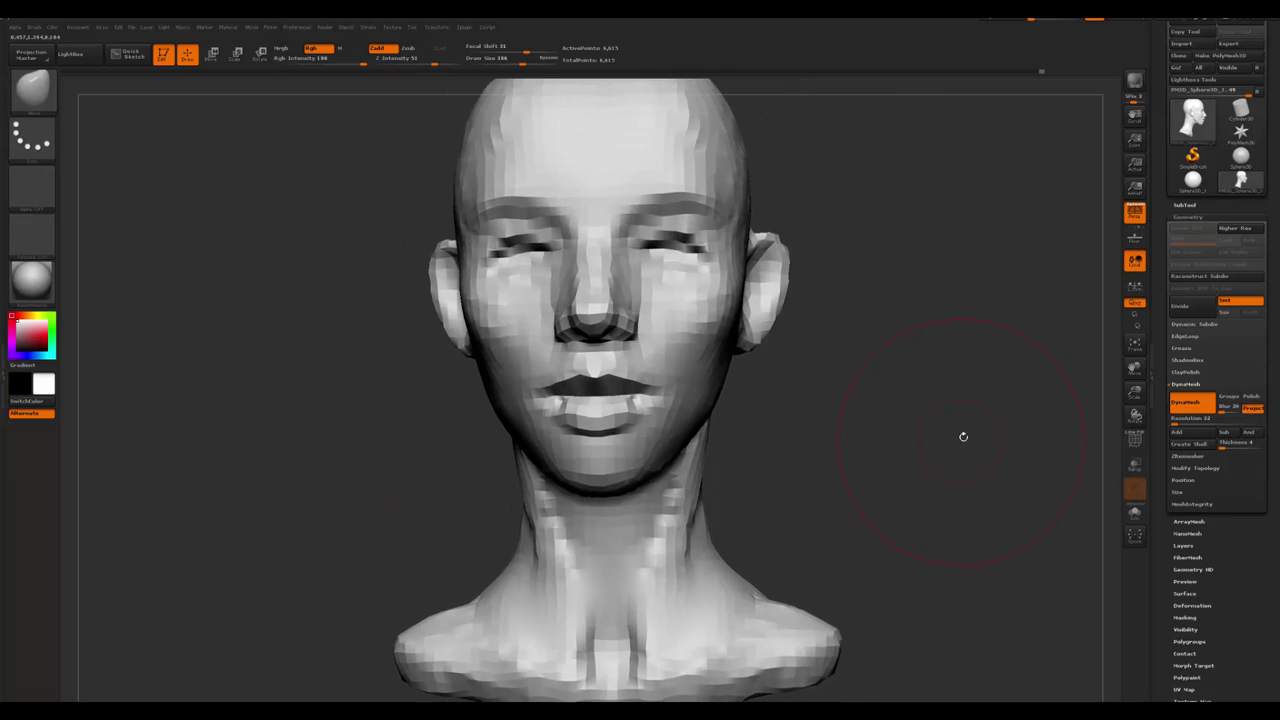
left_click_drag(963, 437, 1010, 430)
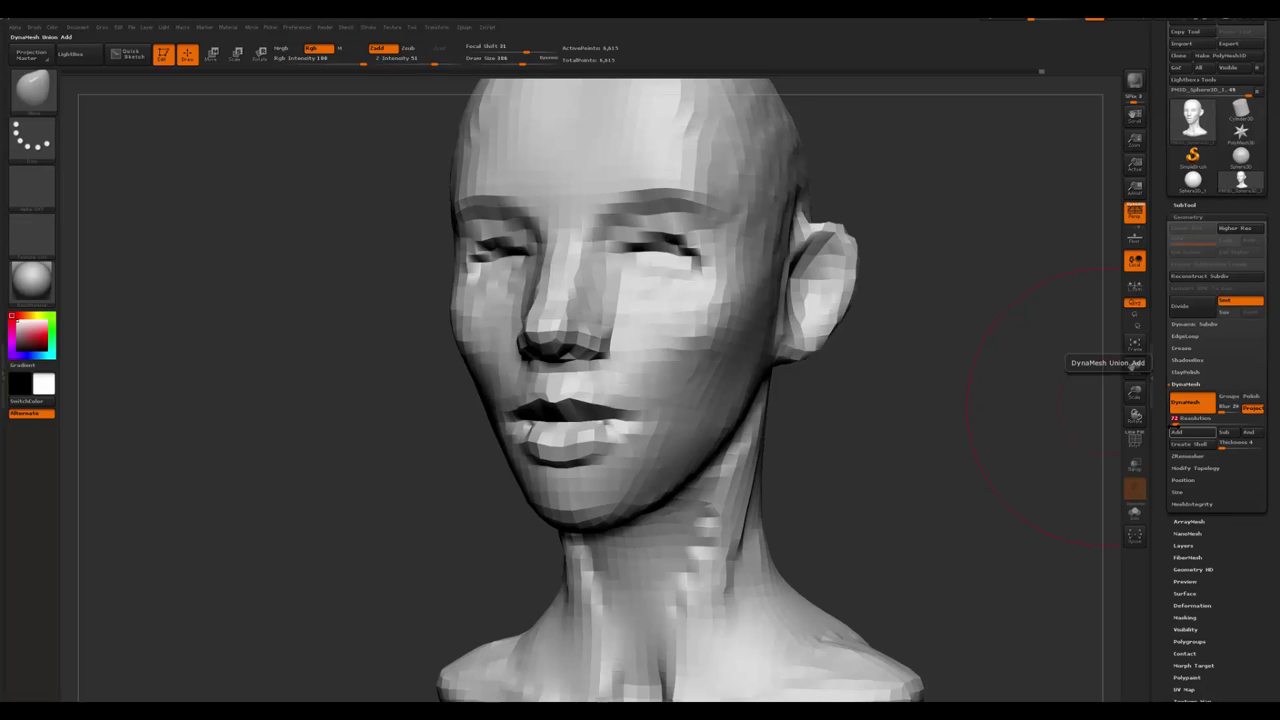
- Re-DynaMesh the bust at resolution 64, giving 26,747 points, and switch brushes
left_click_drag(1023, 411, 1100, 418)
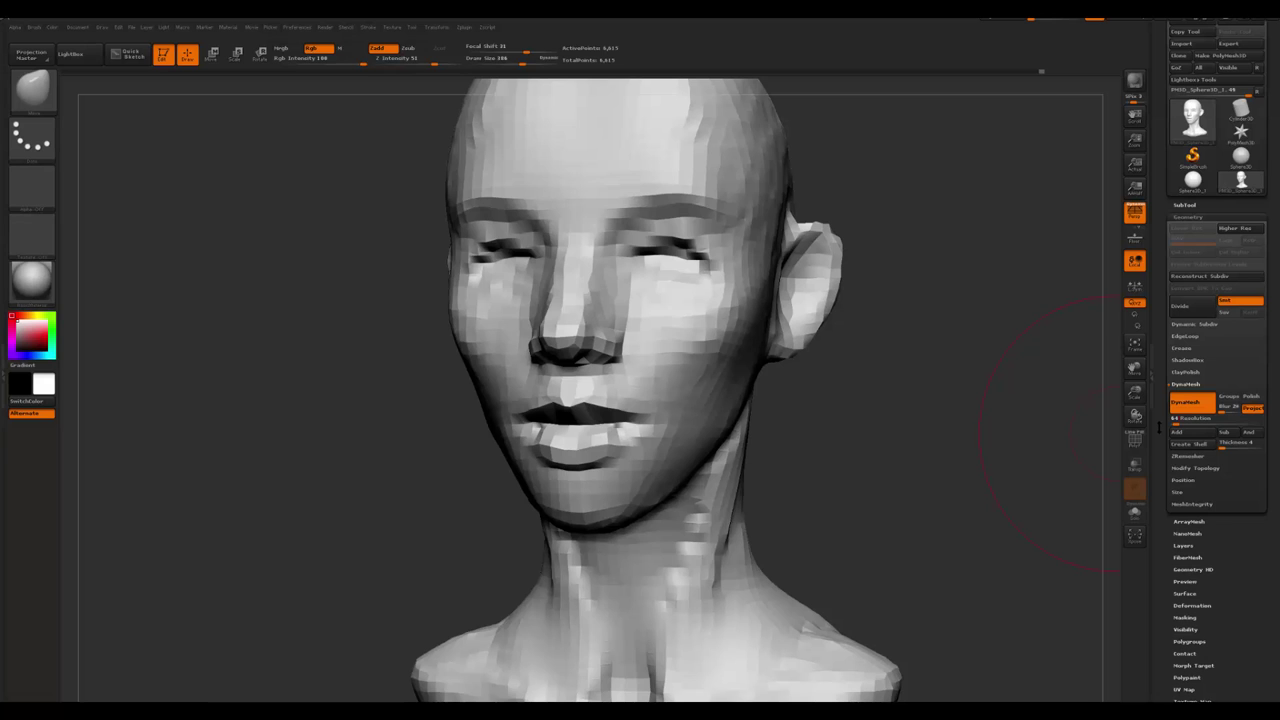
left_click_drag(1006, 477, 1000, 400, "alt")
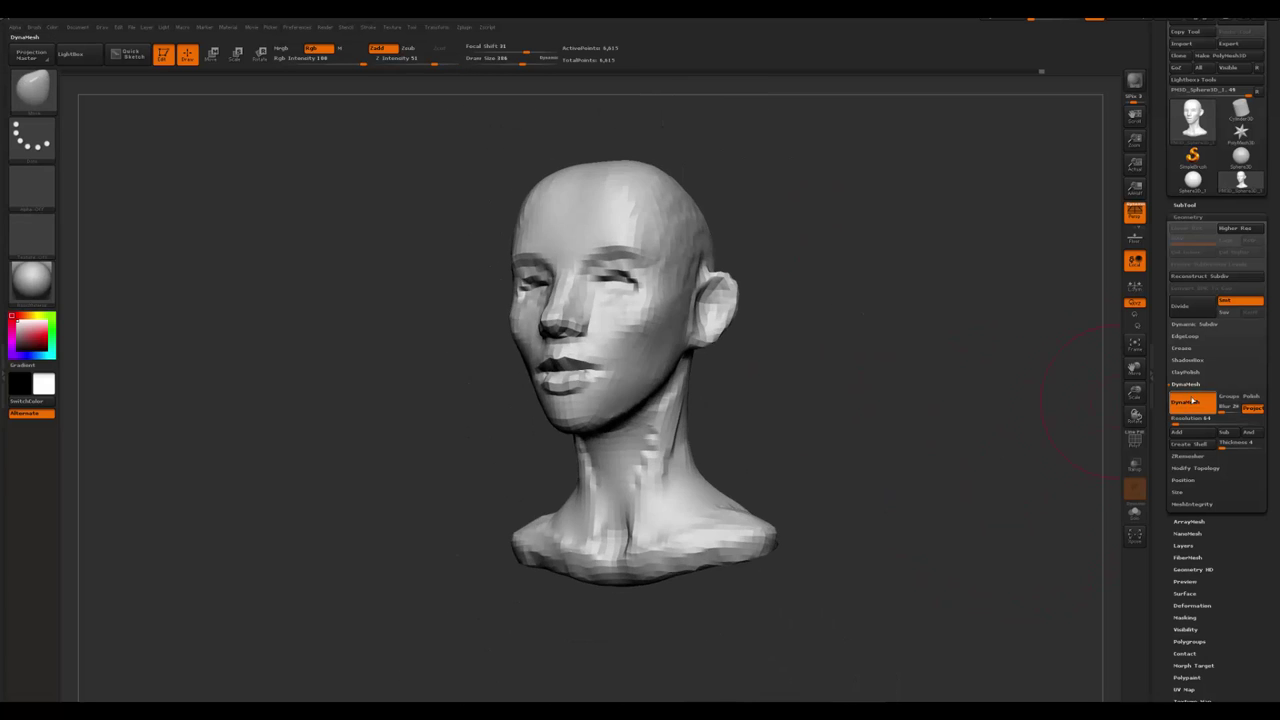
left_click(1186, 401)
key("b")
key("c")
key("b")
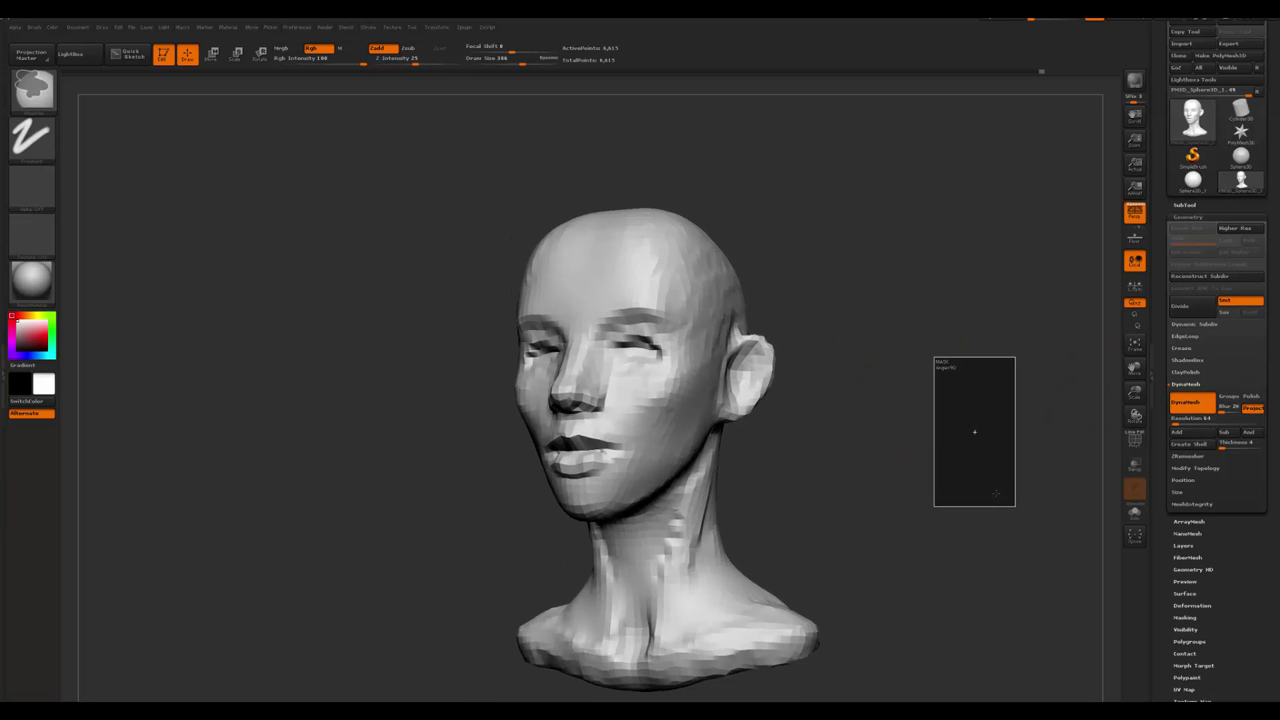
key("b")
key("s")
key("t")
mouse_move(918, 465)
left_mouse_down("shift")
mouse_move(914, 477)
mouse_move(903, 444)
left_mouse_up("shift")
- Resize the brush and smooth the face from frontal and three-quarter views
key("space")
left_click_drag(663, 300, 636, 502, "alt")
key("space")
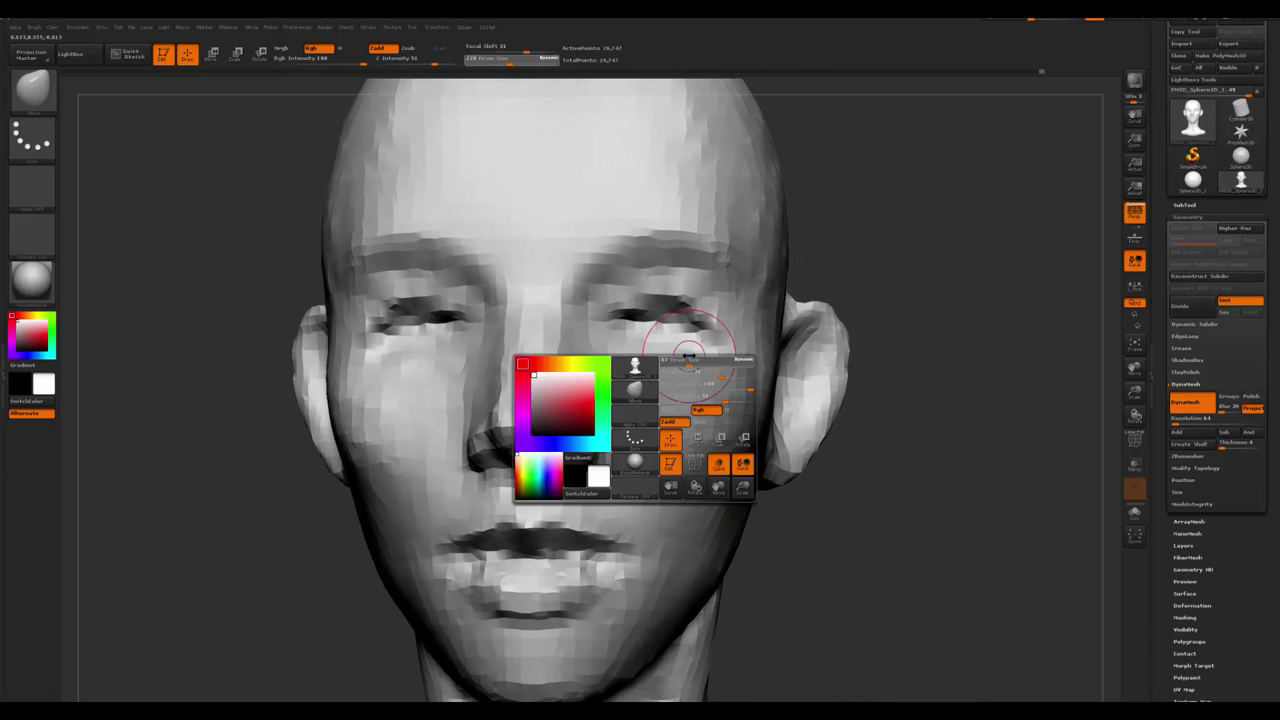
mouse_move(700, 420)
left_mouse_down("alt")
mouse_move(948, 409)
mouse_move(717, 355)
mouse_move(655, 370)
mouse_move(742, 378)
left_mouse_up("alt")
key("f")
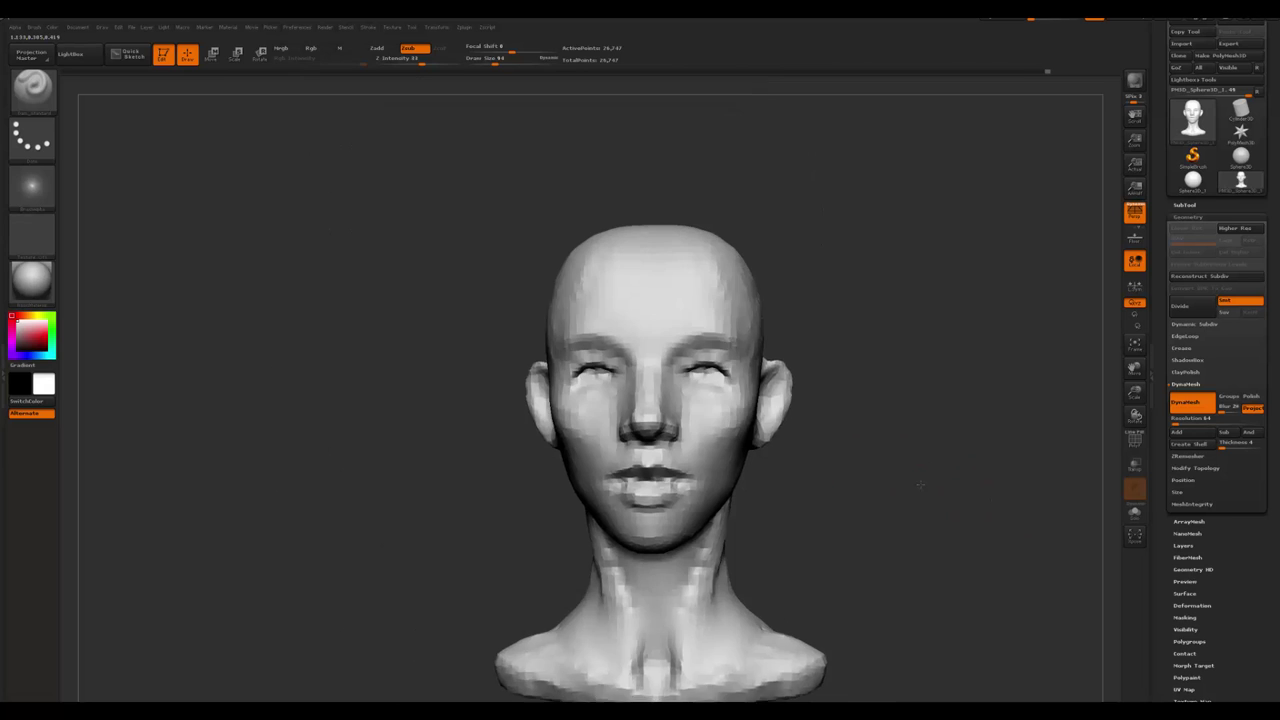
left_click_drag(935, 480, 617, 200)
key("space")
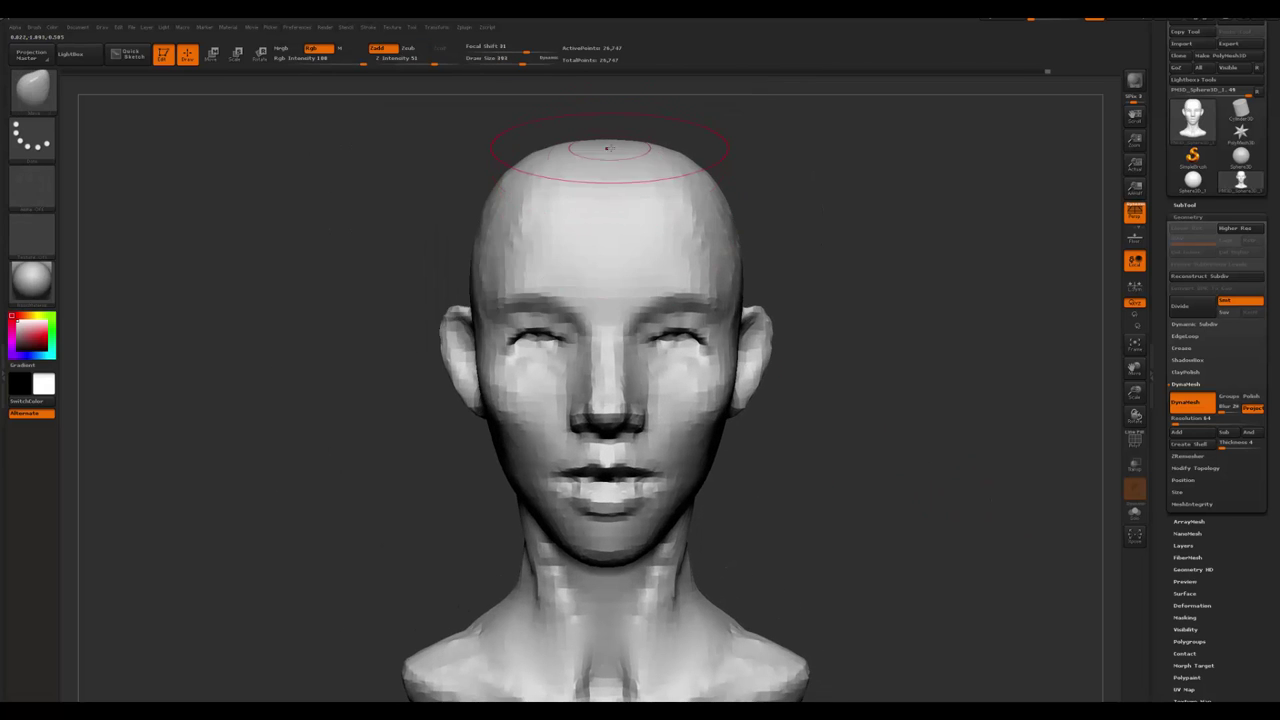
mouse_move(711, 157)
left_mouse_down()
mouse_move(650, 230)
mouse_move(470, 540)
mouse_move(429, 586)
mouse_move(844, 530)
mouse_move(643, 429)
left_mouse_up()
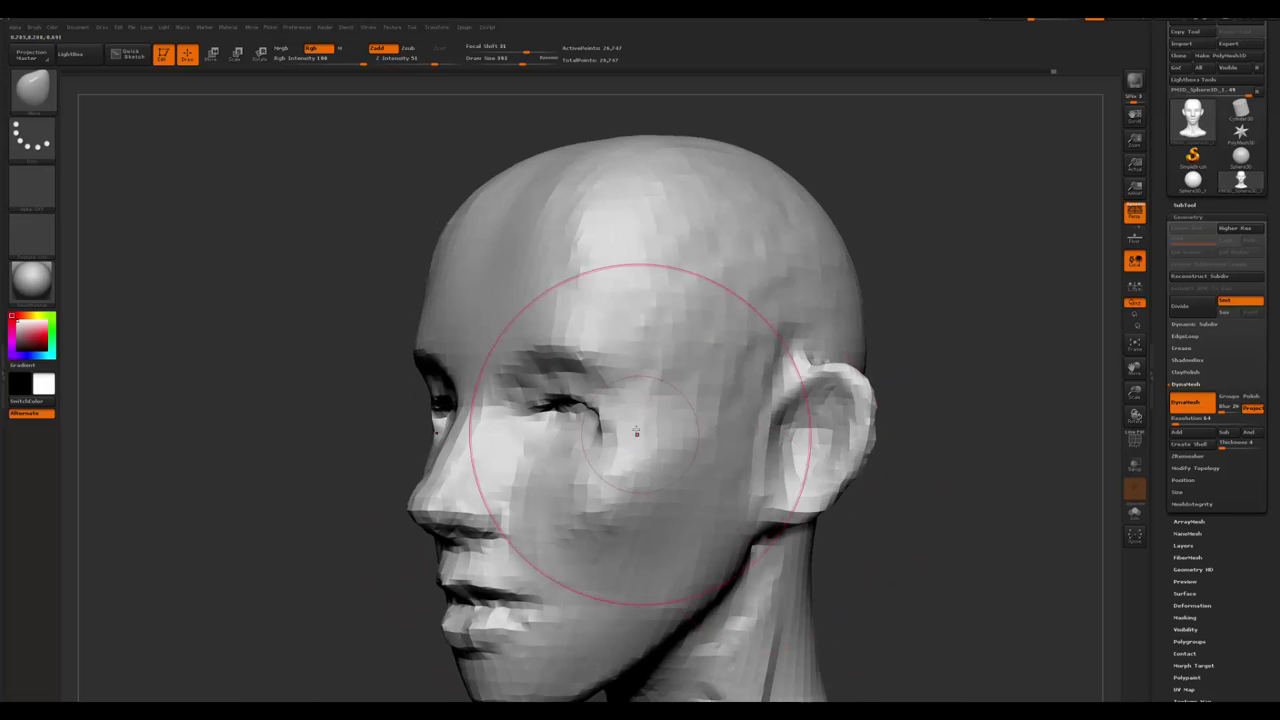
- Append a sphere as a new subtool and view the head from the front
left_click(1195, 207)
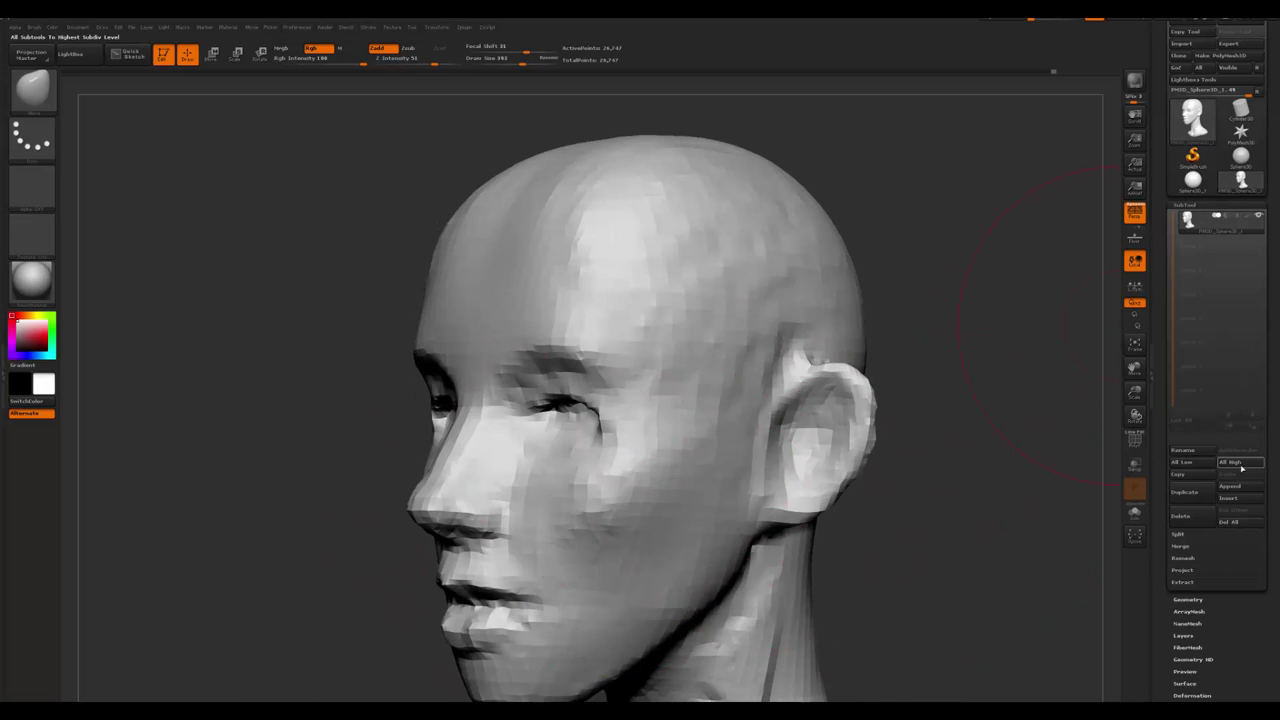
left_click(1231, 487)
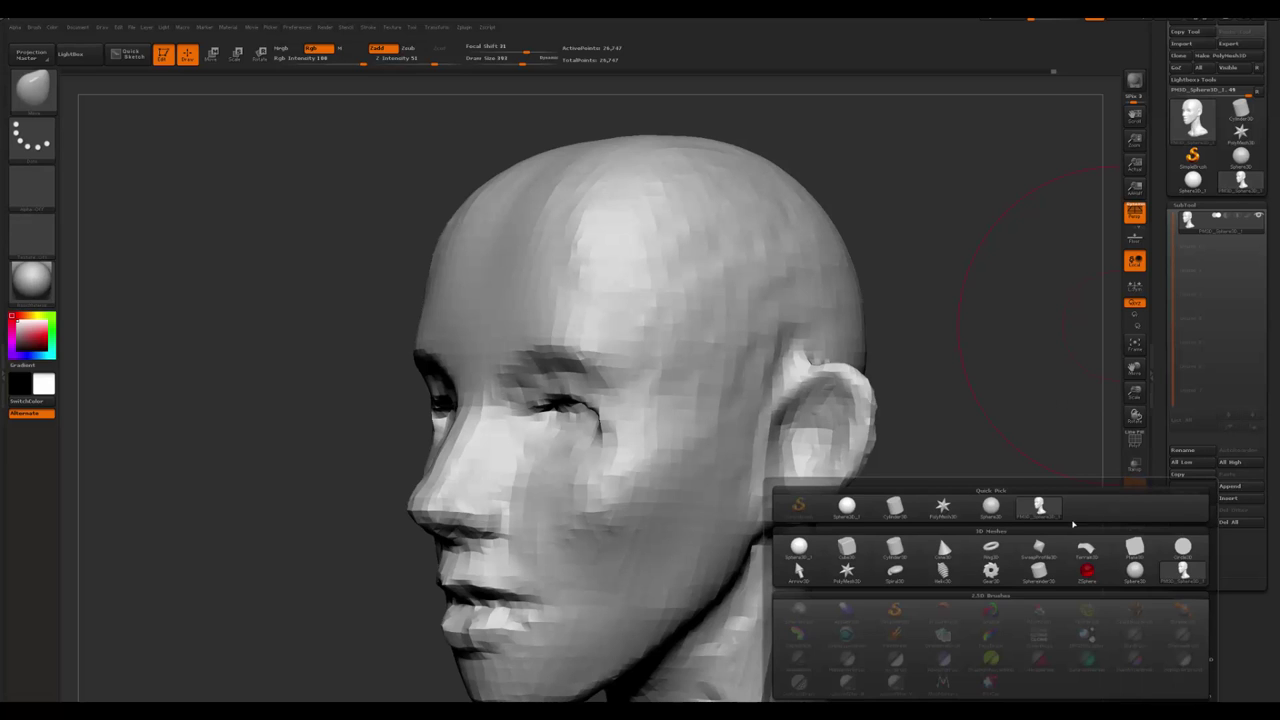
left_click(847, 505)
left_click_drag(960, 417, 900, 432)
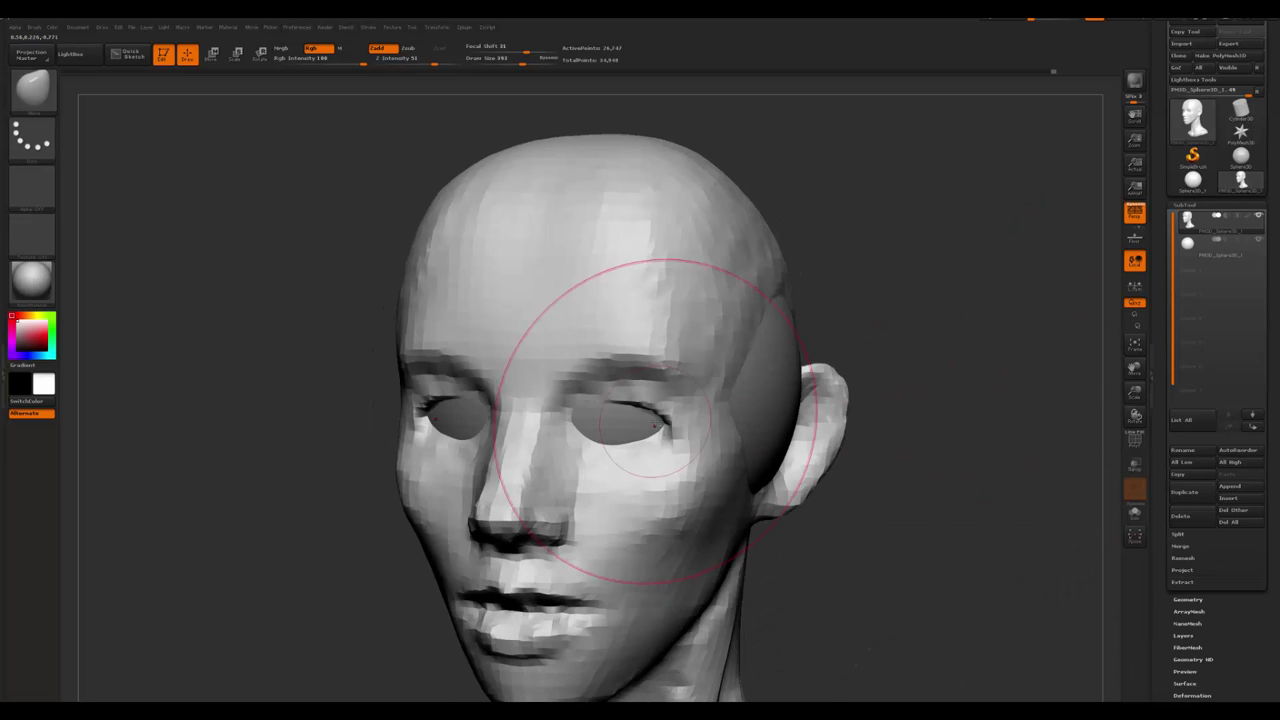
mouse_move(655, 425)
left_mouse_down()
mouse_move(651, 400)
mouse_move(710, 405)
mouse_move(757, 340)
left_mouse_up()
key("space")
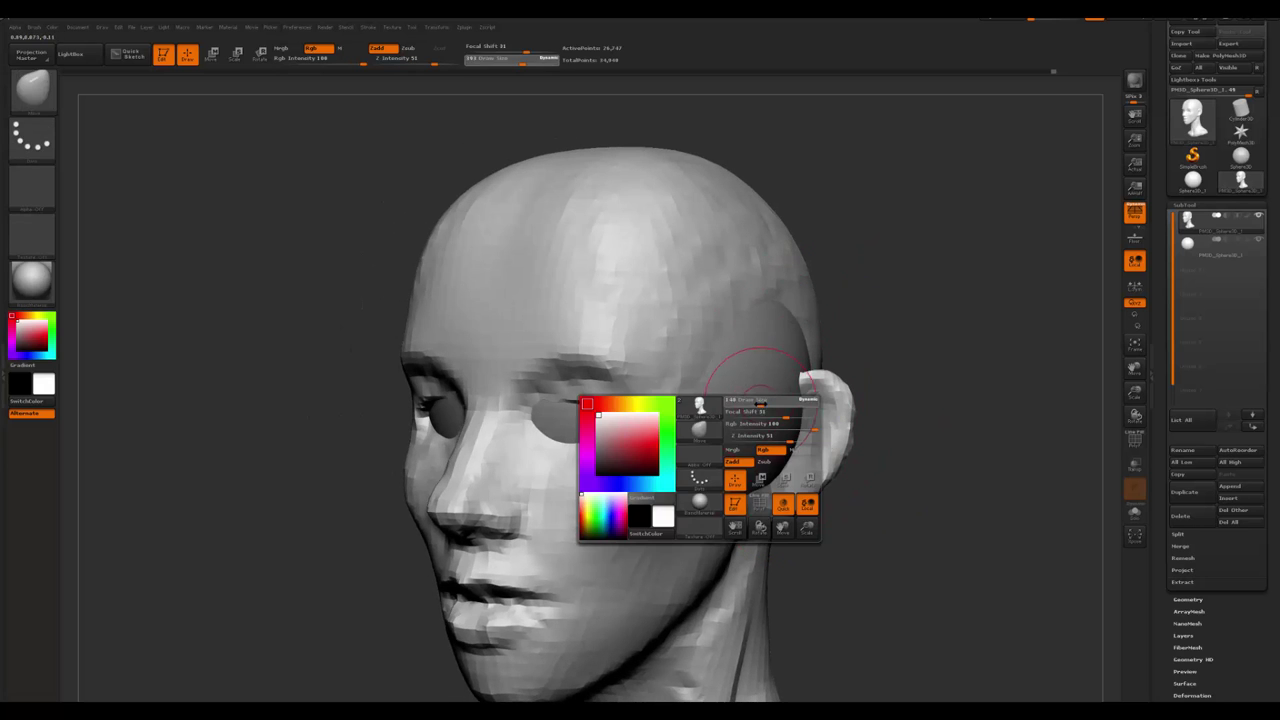
left_click_drag(768, 398, 657, 349)
- Move the sphere and scale it toward eye size with Transp turned on
key("w")
left_click_drag(798, 302, 832, 436, "alt")
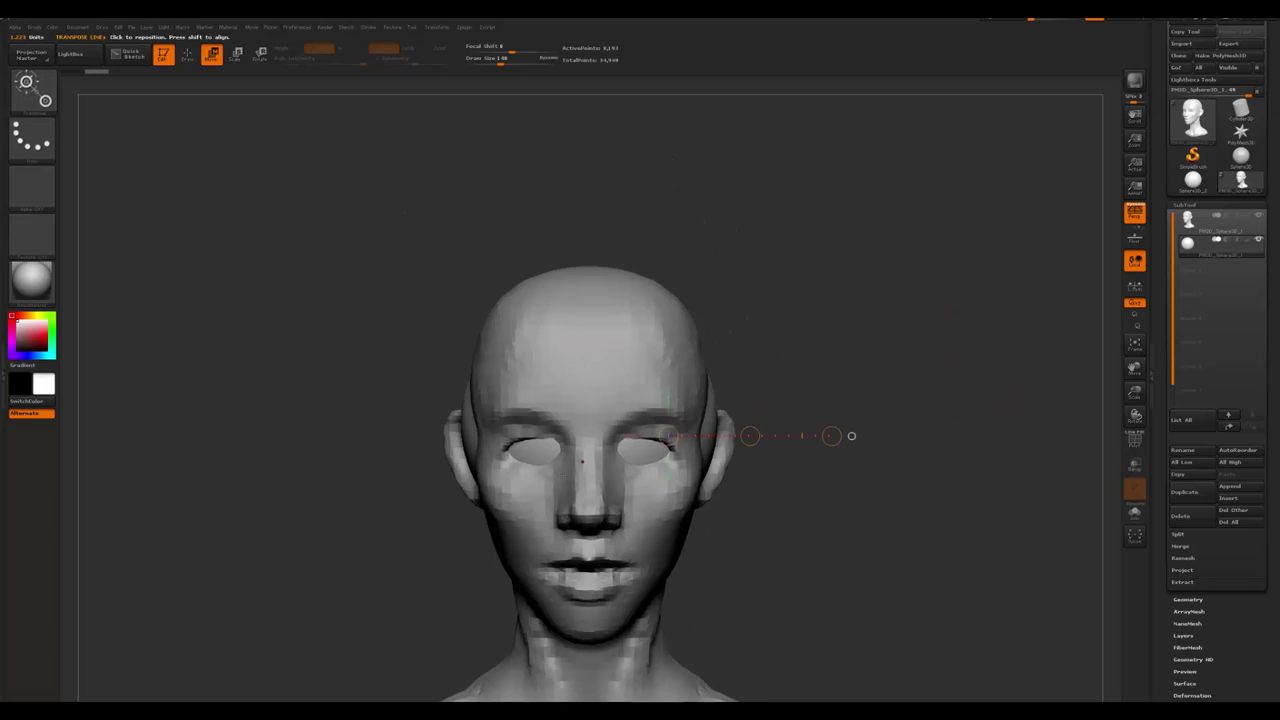
left_click_drag(700, 340, 777, 281)
left_click_drag(856, 192, 852, 194)
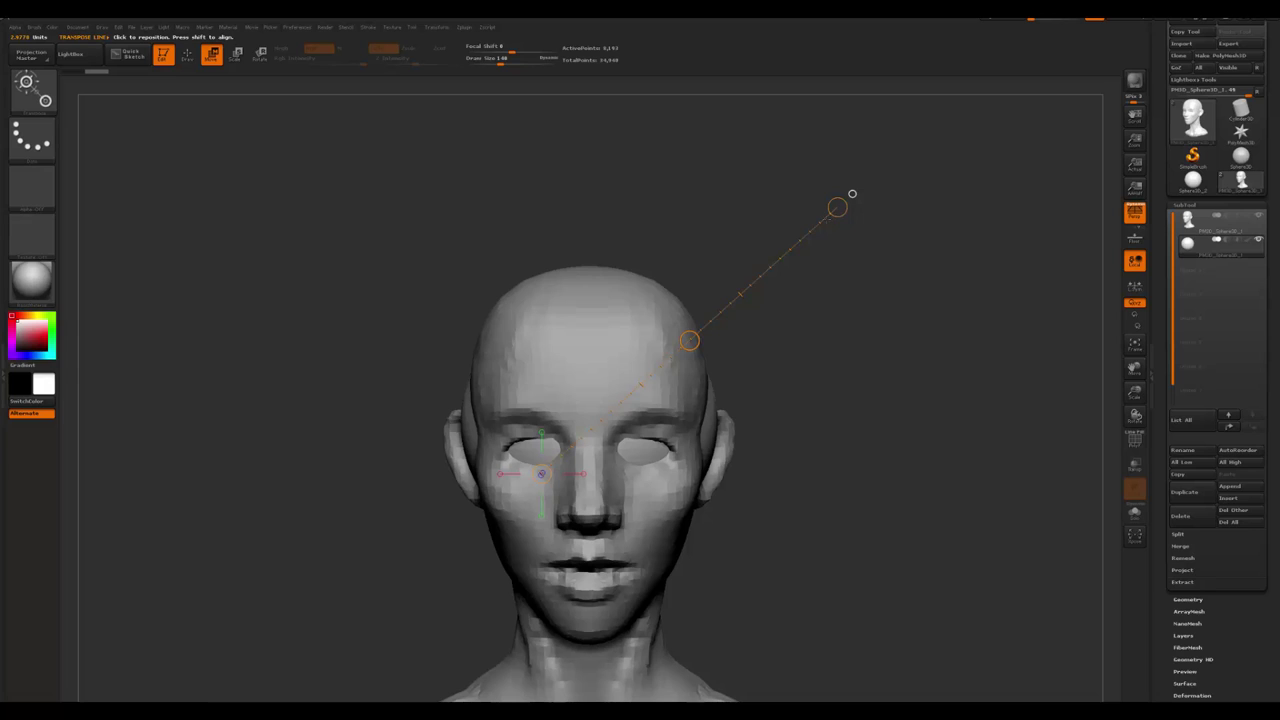
left_click(233, 53)
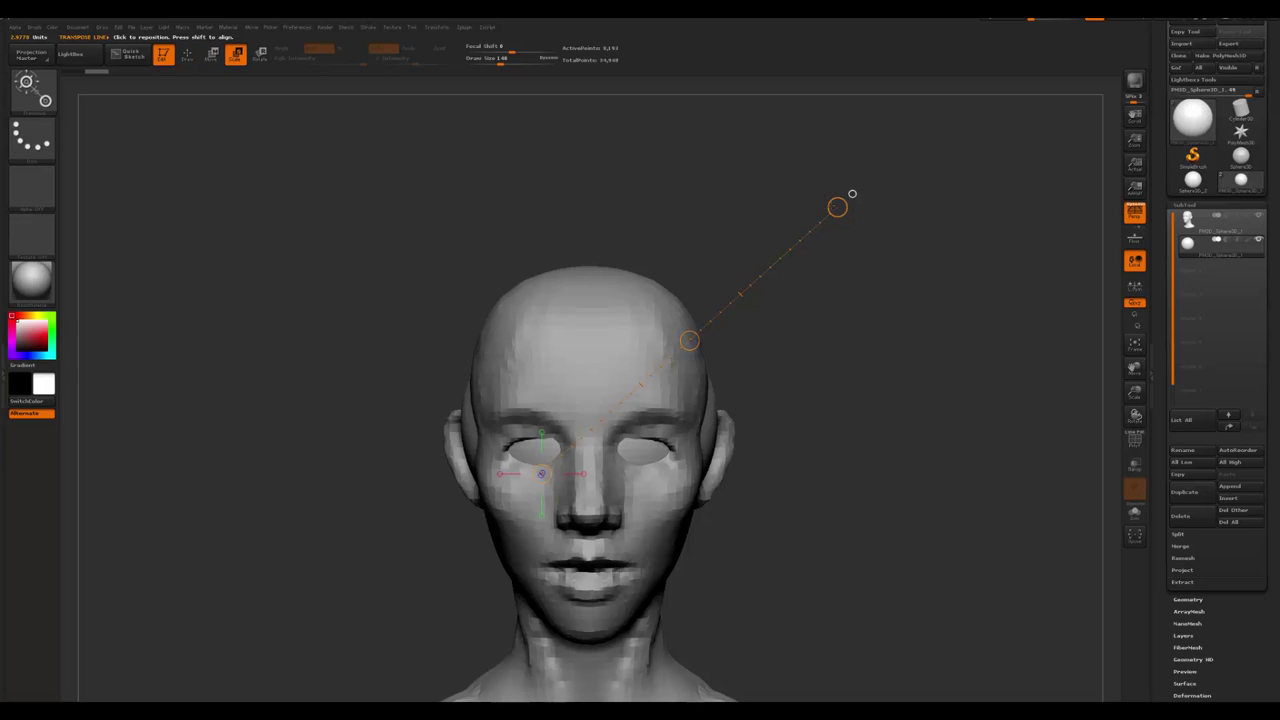
mouse_move(852, 194)
left_mouse_down()
mouse_move(837, 201)
mouse_move(852, 194)
left_mouse_up()
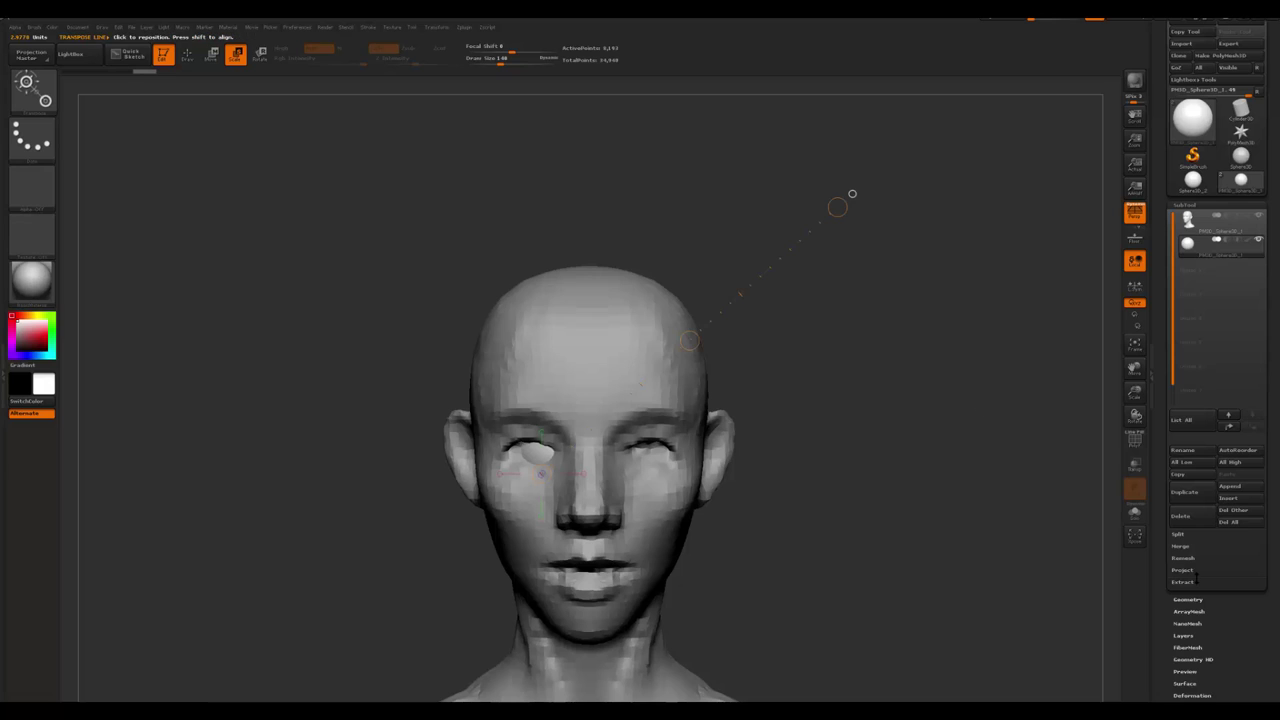
left_click(1135, 465)
left_click_drag(852, 194, 585, 358)
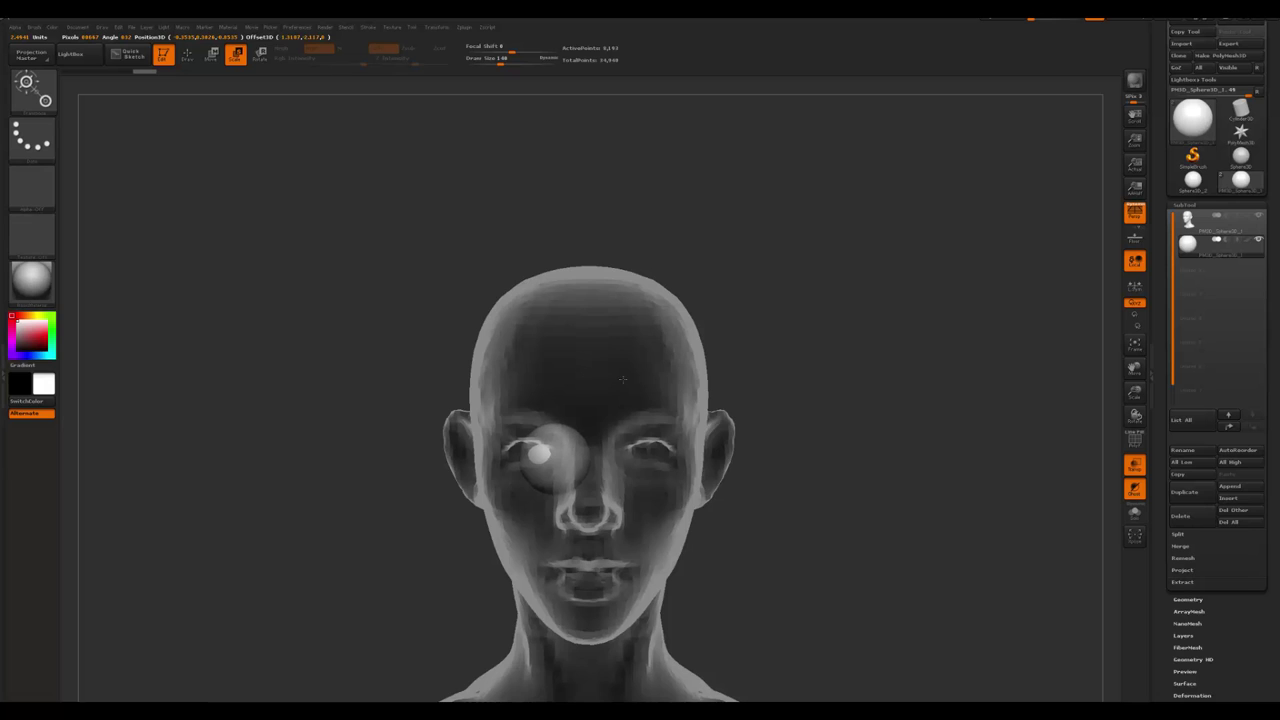
- Fine-tune the eyeball's size over the eye socket with Transpose
key("f")
scroll(622, 379, "up", 3)
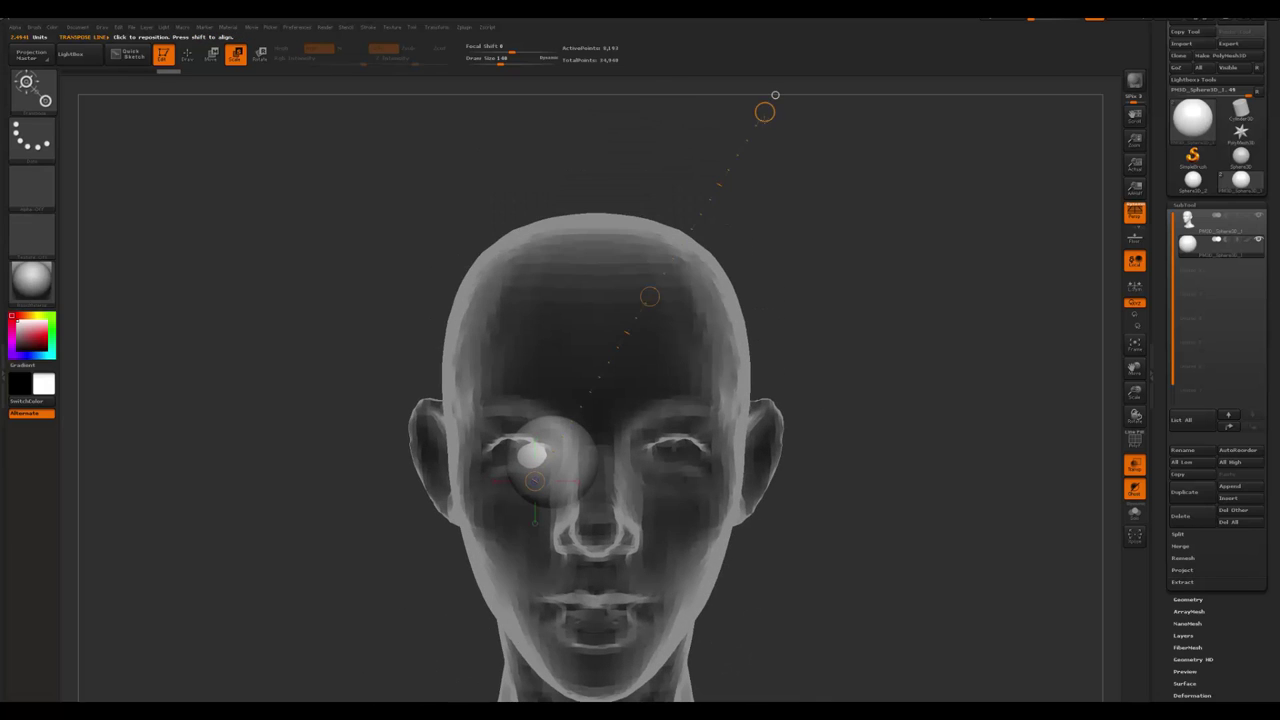
left_click_drag(764, 111, 746, 135)
left_click_drag(651, 286, 771, 94)
left_click_drag(567, 465, 828, 459)
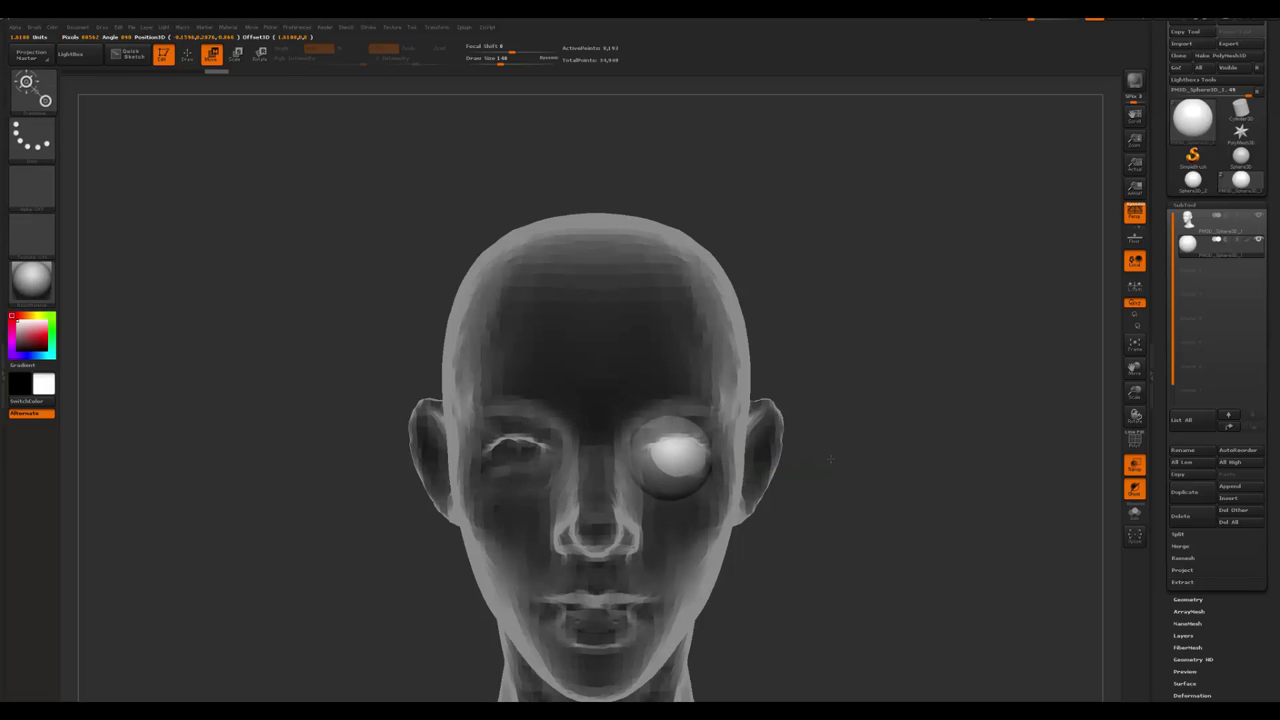
- Rotate and move the eyeball into the socket, checking it in side profile
key("r")
left_click_drag(664, 488, 818, 310)
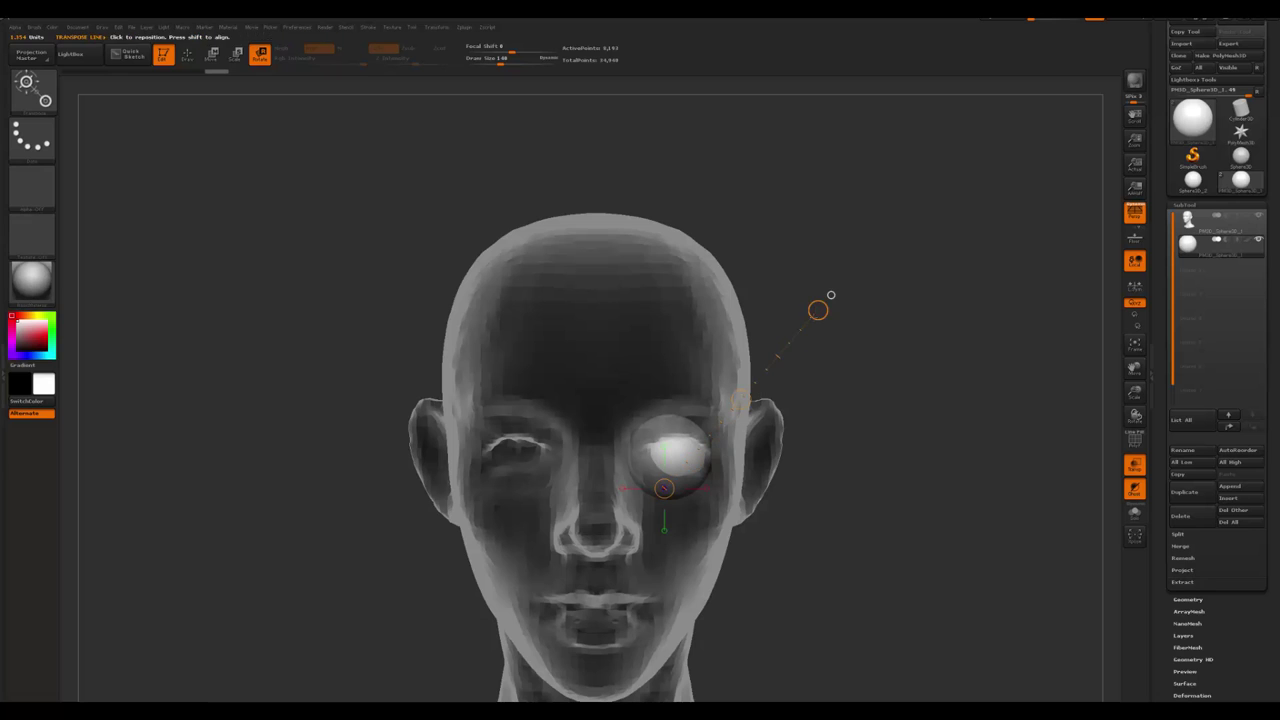
key("w")
left_click_drag(690, 470, 705, 437)
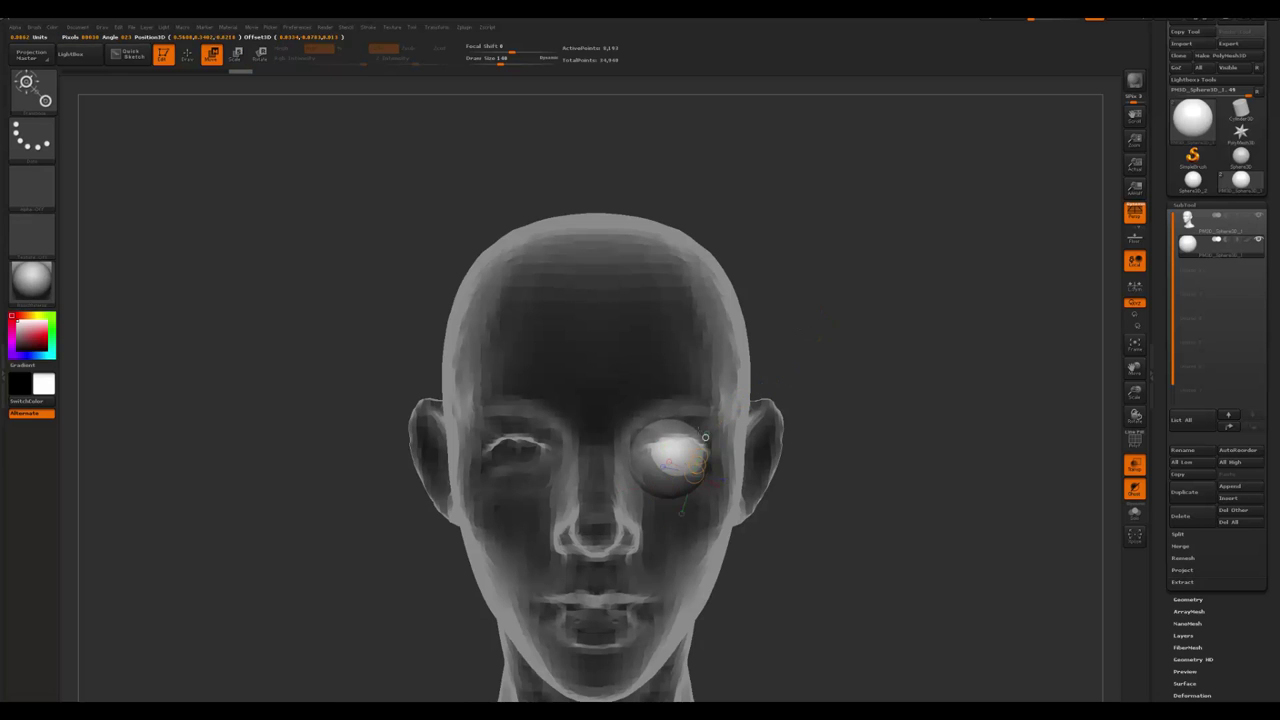
left_click_drag(827, 365, 620, 370, "shift")
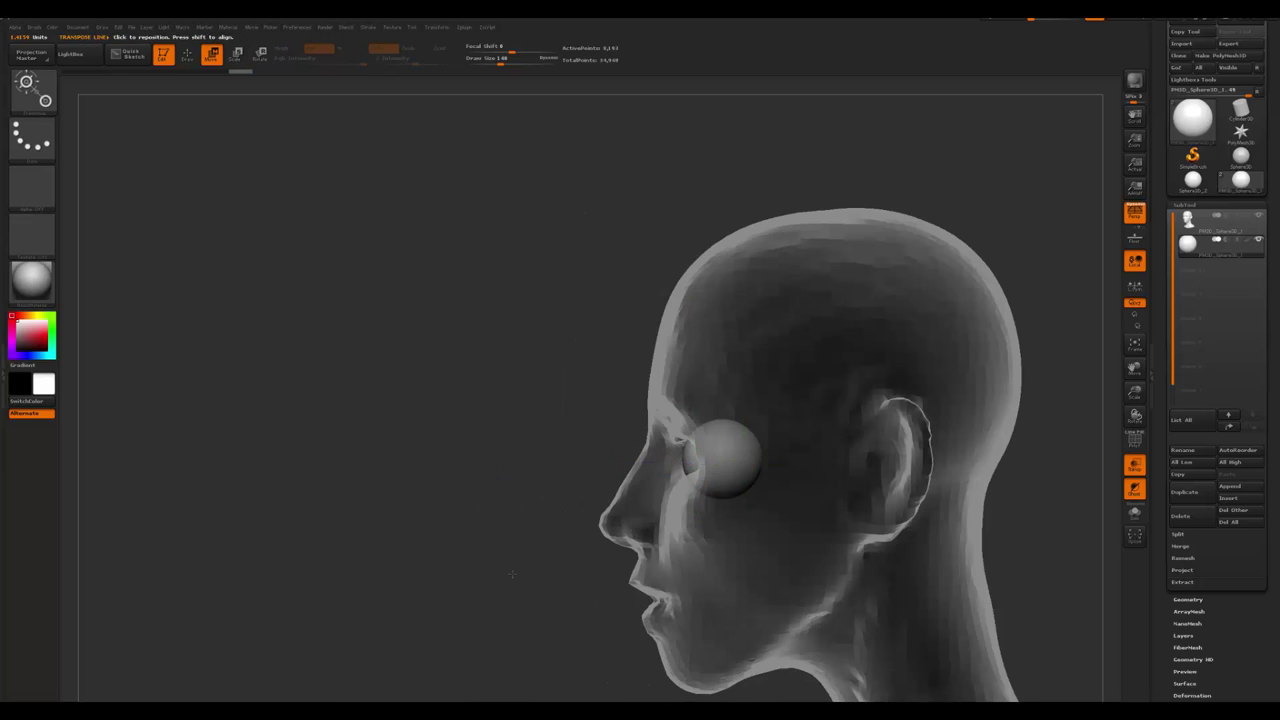
left_click_drag(499, 470, 503, 386, "alt")
left_click_drag(655, 372, 771, 352)
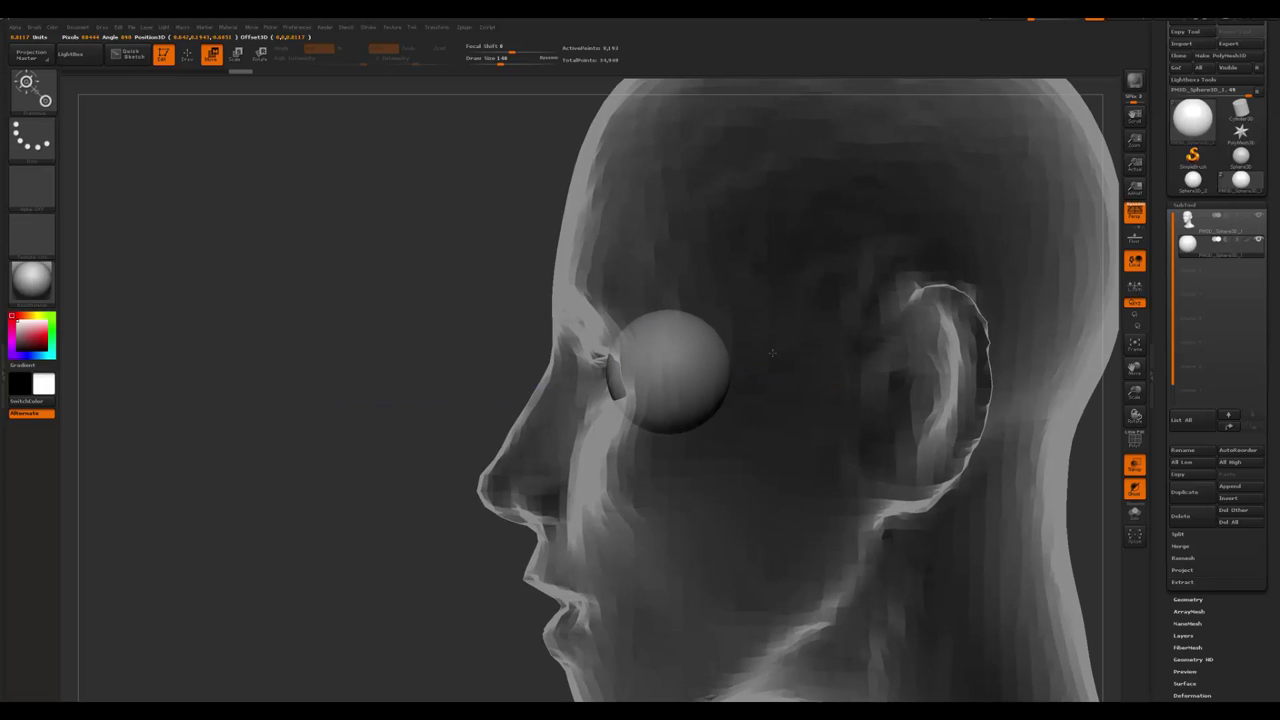
mouse_move(773, 352)
right_mouse_down("alt")
mouse_move(764, 323)
mouse_move(726, 298)
right_mouse_up("alt")
- Check the eyeball's depth in profile with a Transpose line from eye to chin
key("q")
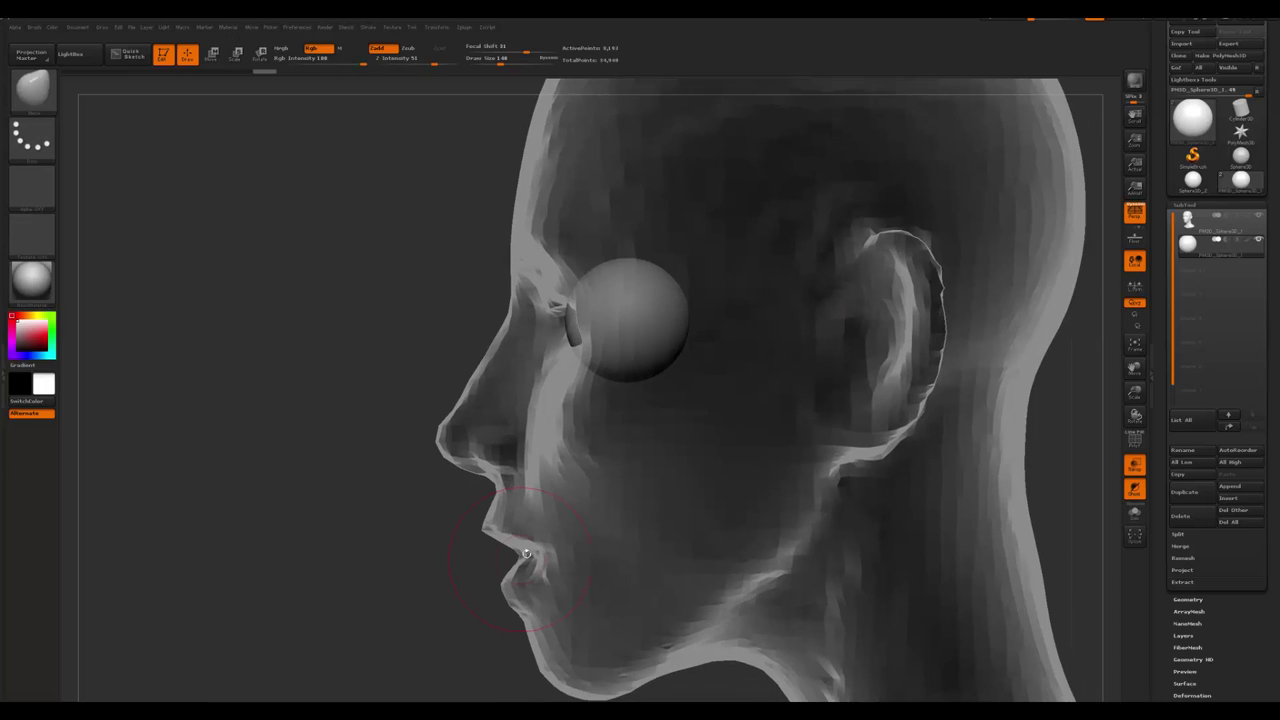
mouse_move(553, 292)
left_mouse_down()
mouse_move(570, 614)
mouse_move(560, 643)
mouse_move(545, 638)
left_mouse_up()
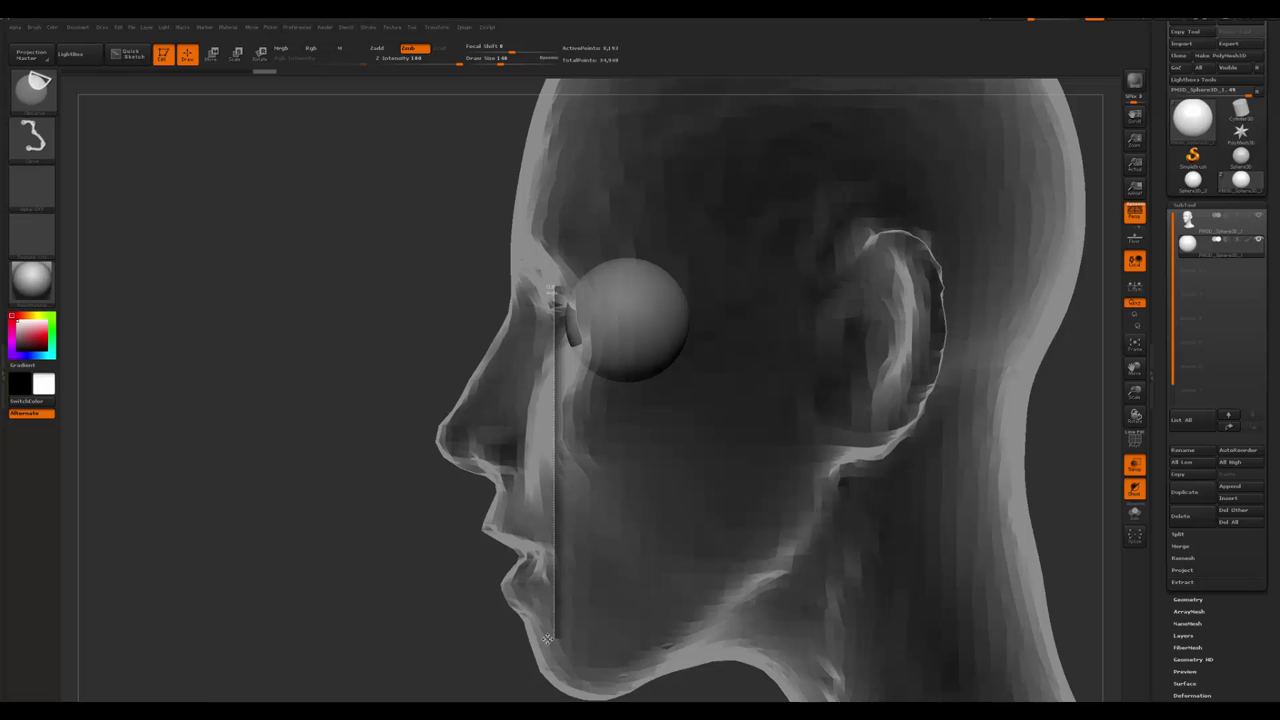
left_click_drag(547, 638, 270, 630)
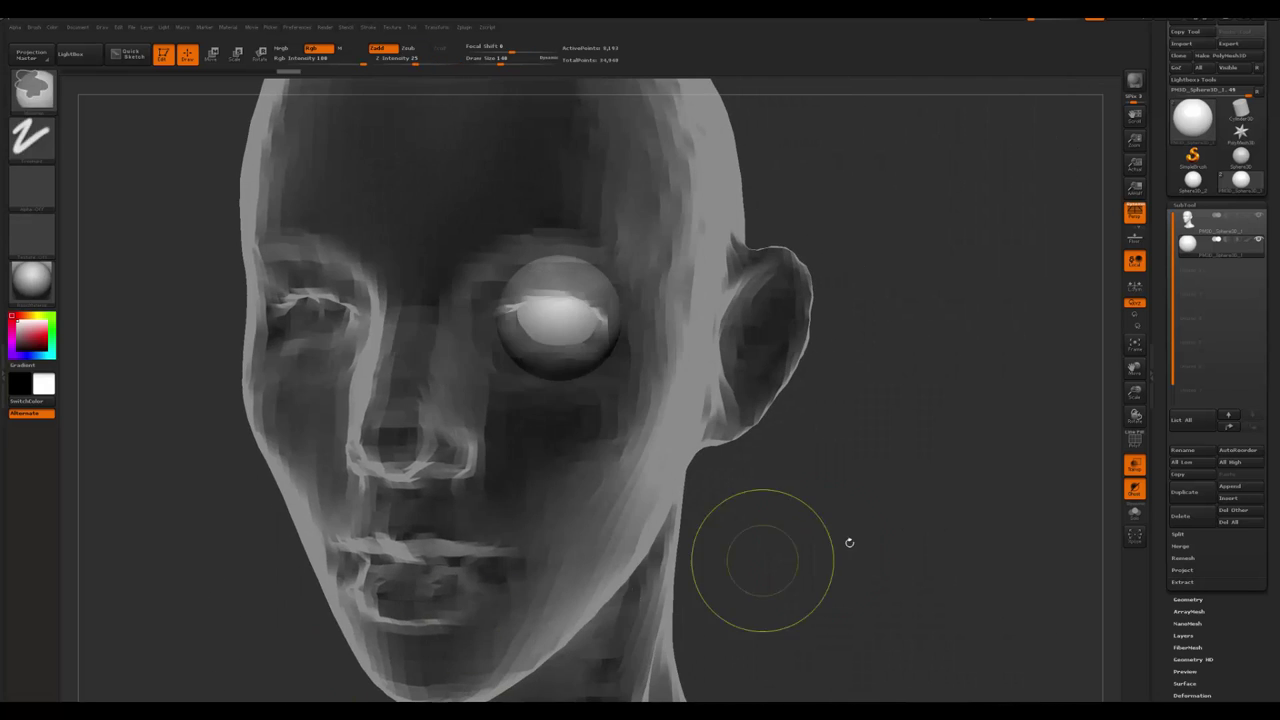
left_click_drag(849, 540, 680, 469)
- Turn off Transp and make the head the active subtool, framed as a bust
left_click(1134, 465)
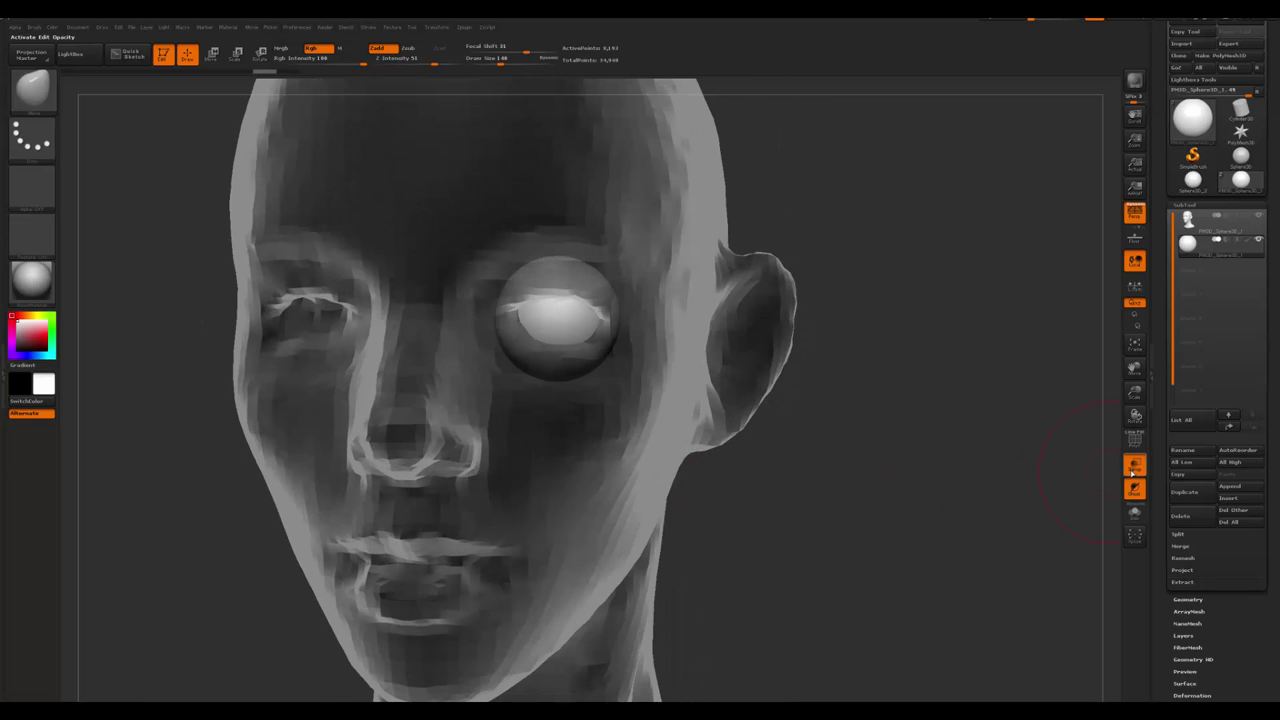
left_click_drag(1000, 470, 606, 440)
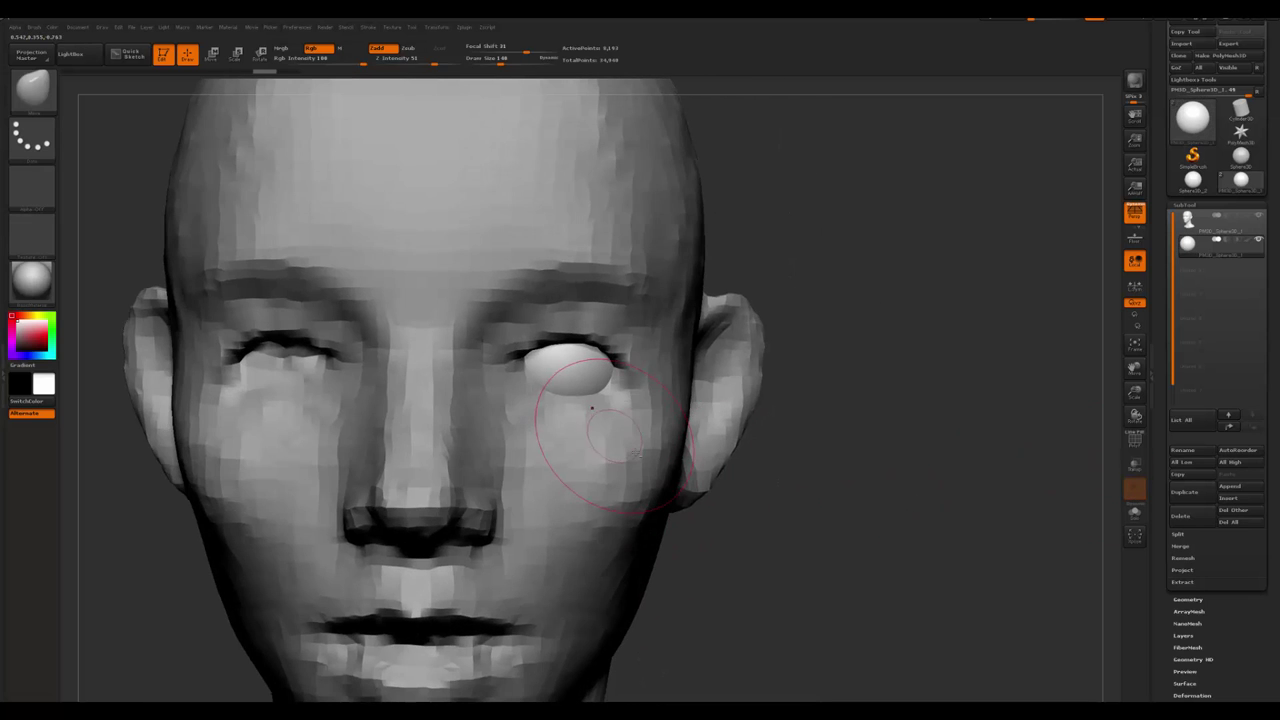
left_click_drag(760, 545, 702, 541)
left_click(672, 487, "alt")
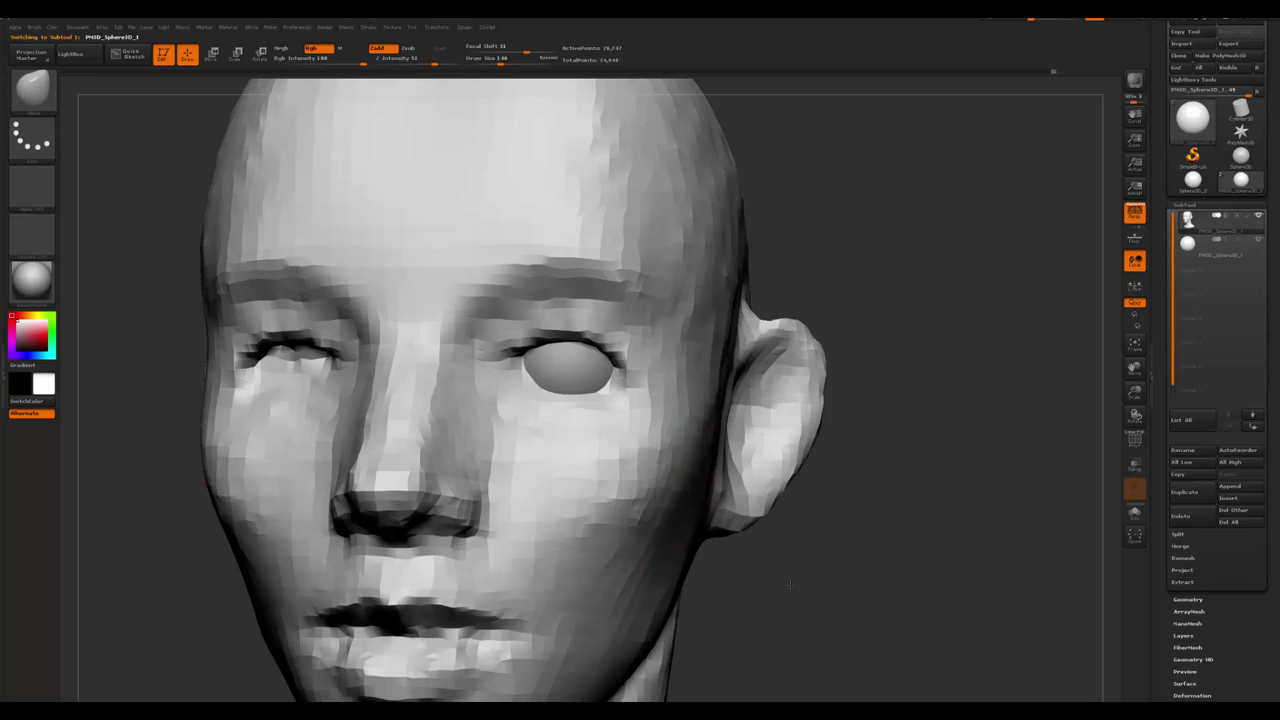
key("f")
mouse_move(560, 420)
right_mouse_down("ctrl")
mouse_move(546, 227)
mouse_move(767, 203)
mouse_move(714, 243)
right_mouse_up("ctrl")
- Load Clay Buildup at a smaller size, inspect the face, then reselect the eyeball subtool
right_click(546, 227)
key("b")
key("c")
key("b")
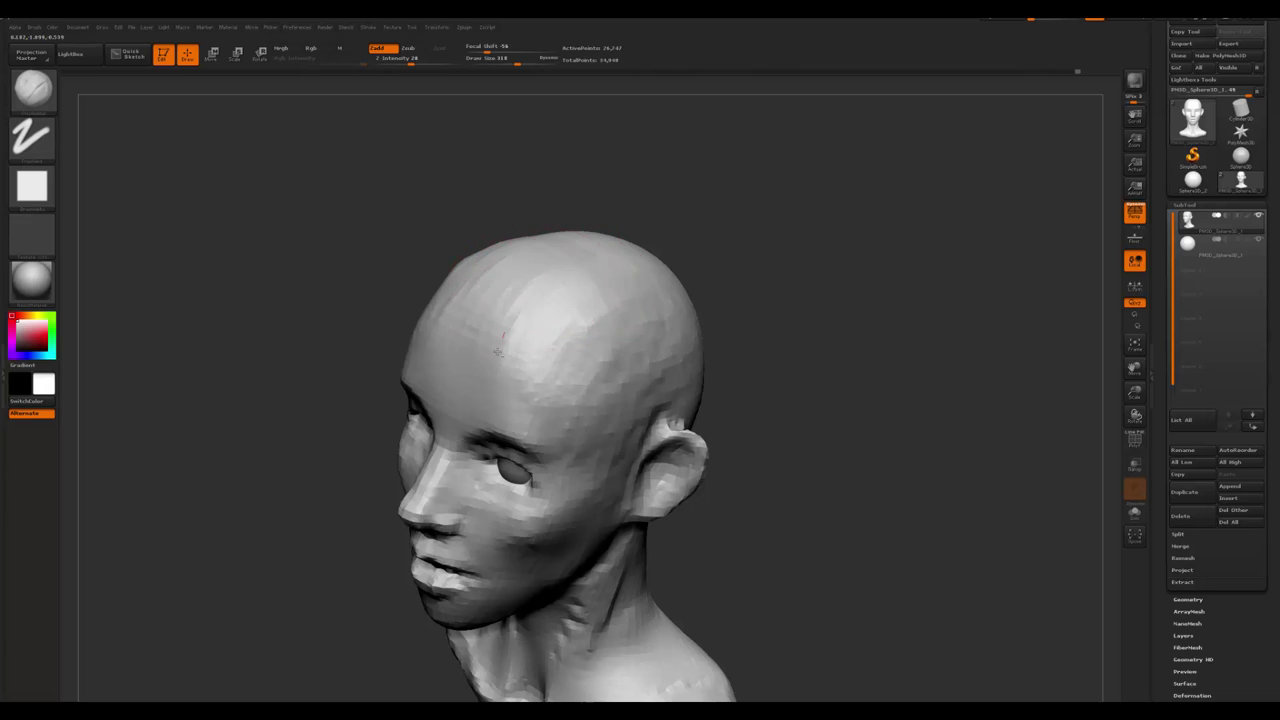
right_click_drag(559, 406, 480, 360)
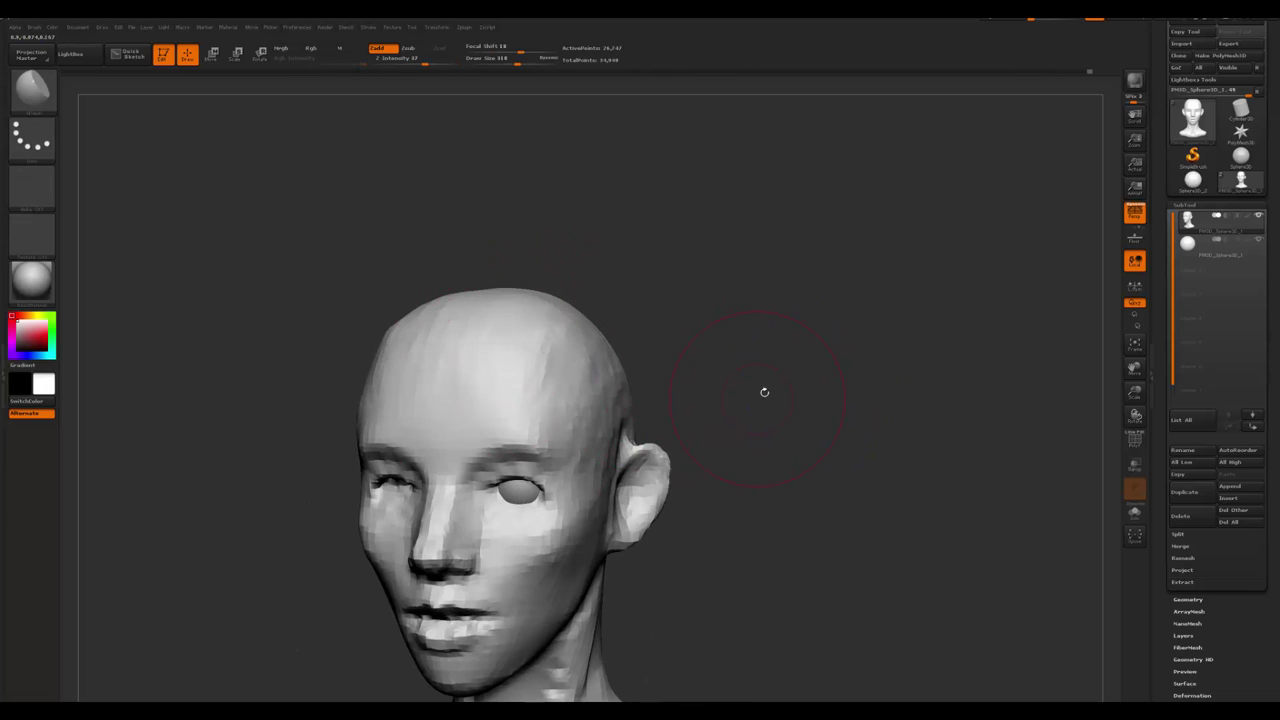
mouse_move(764, 392)
right_mouse_down()
mouse_move(763, 331)
mouse_move(506, 276)
right_mouse_up()
mouse_move(720, 343)
right_mouse_down()
mouse_move(643, 309)
mouse_move(739, 257)
mouse_move(520, 413)
right_mouse_up()
left_click_drag(495, 422, 470, 422)
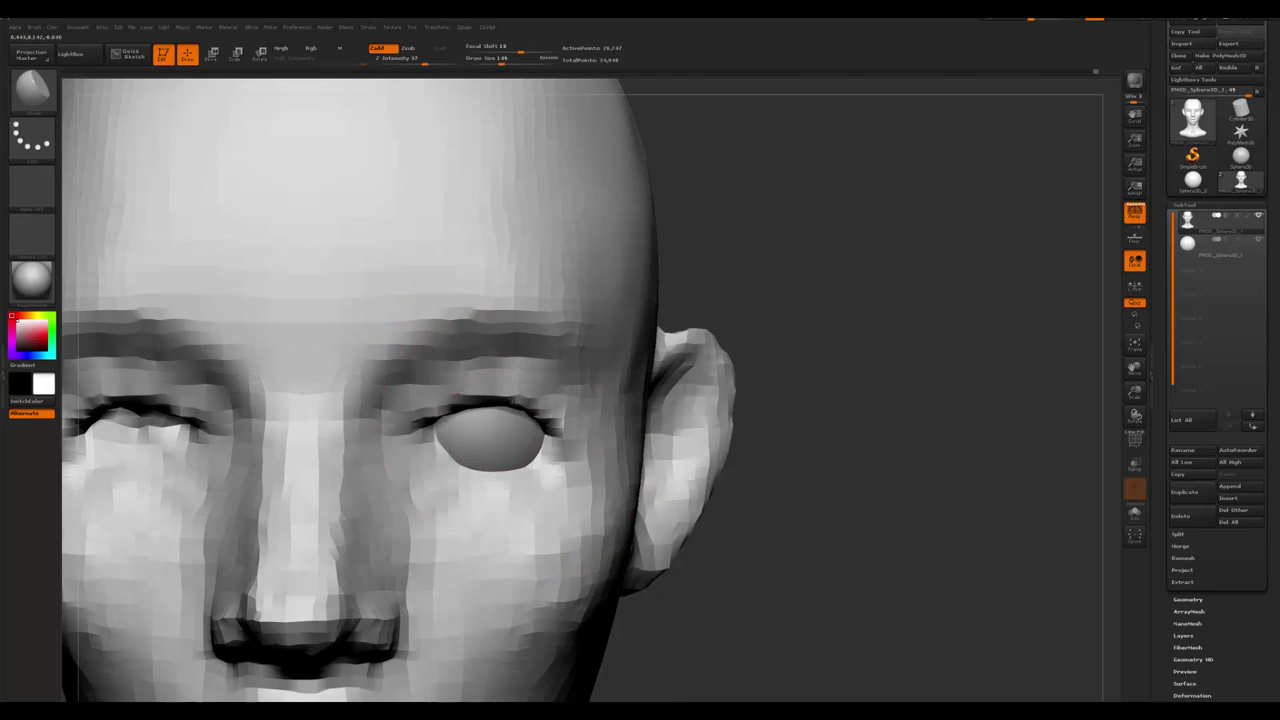
right_click_drag(560, 420, 680, 360, "ctrl")
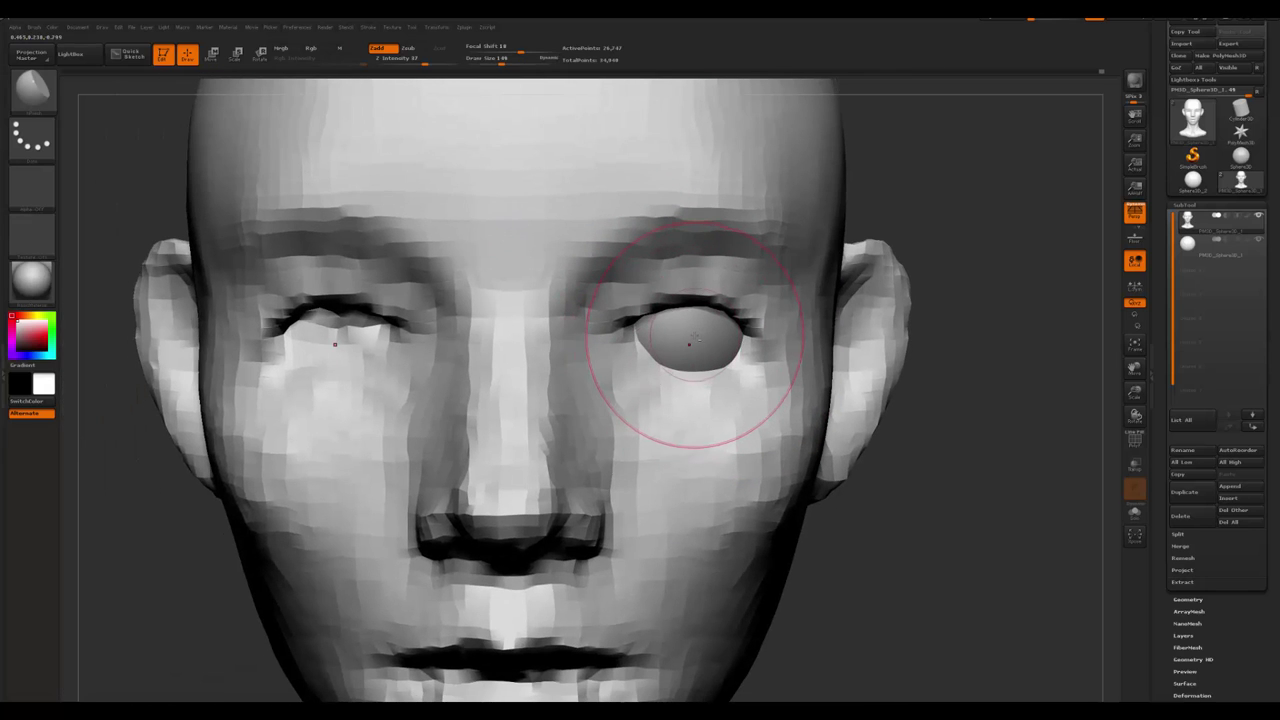
left_click(690, 341, "alt")
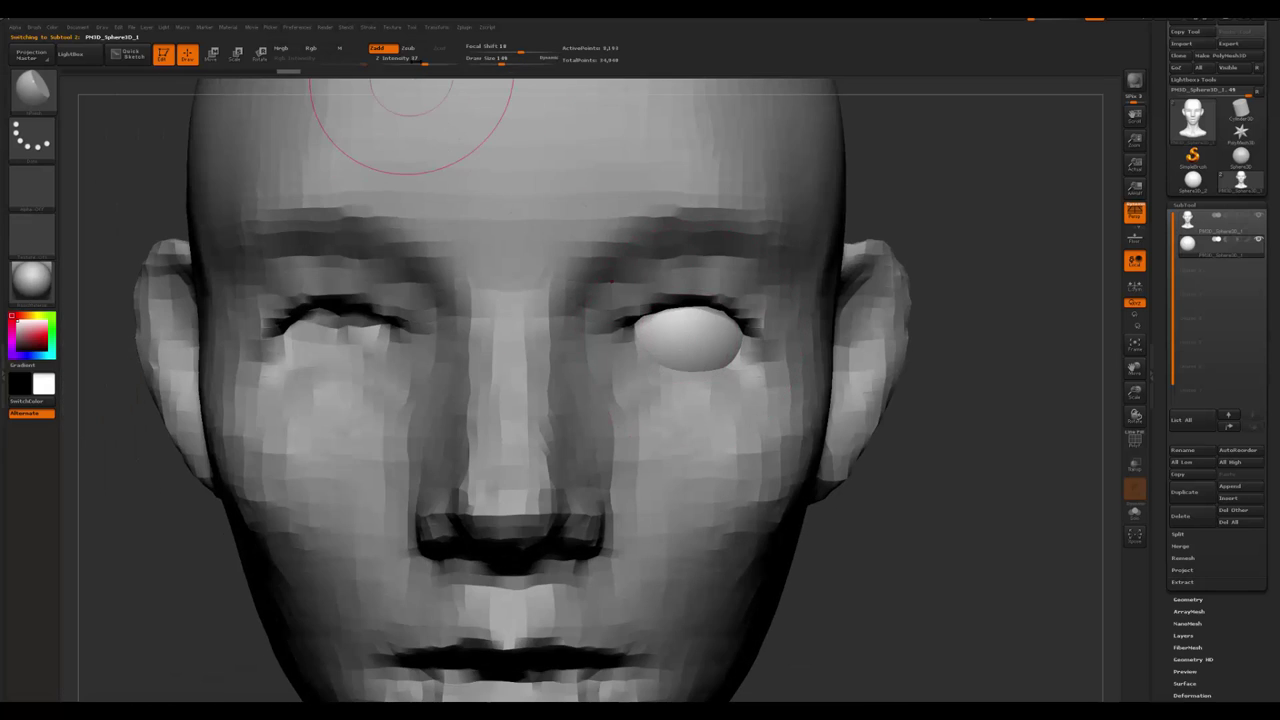
- Mirror the eyeball to the other socket with Zplugin SubTool Master Mirror
left_click(464, 27)
left_click(500, 177)
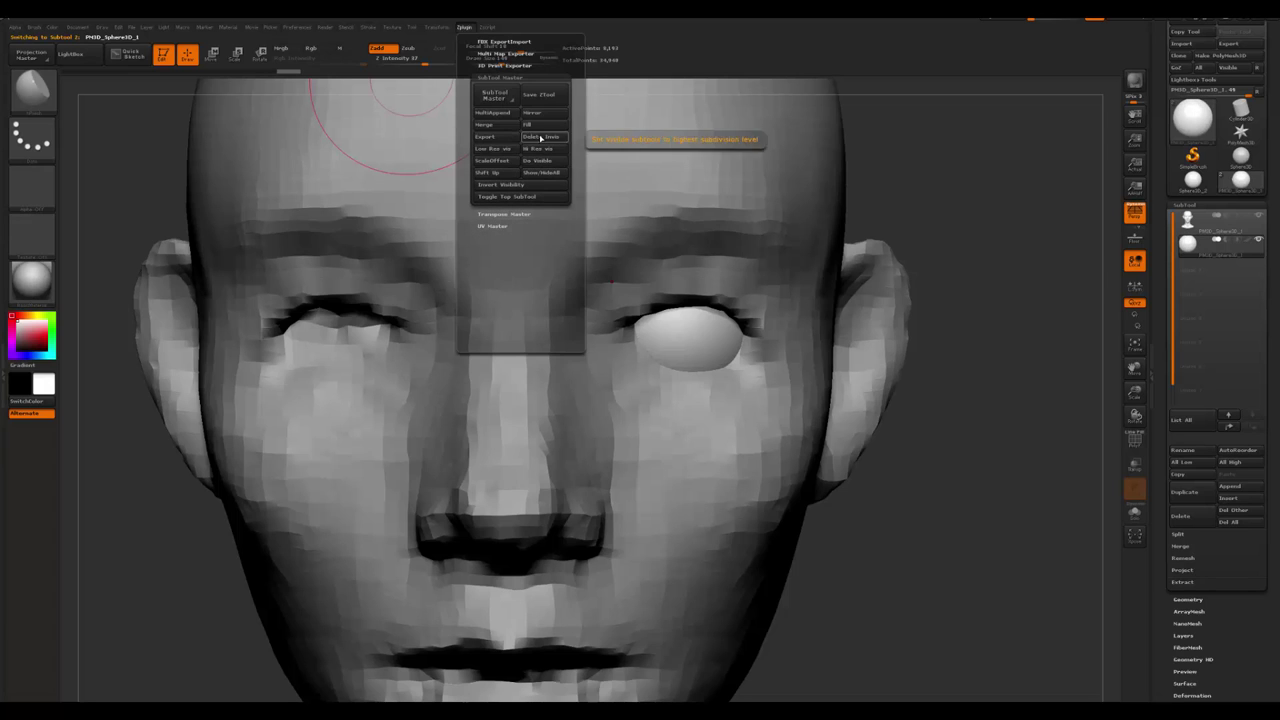
left_click(540, 114)
left_click(584, 314)
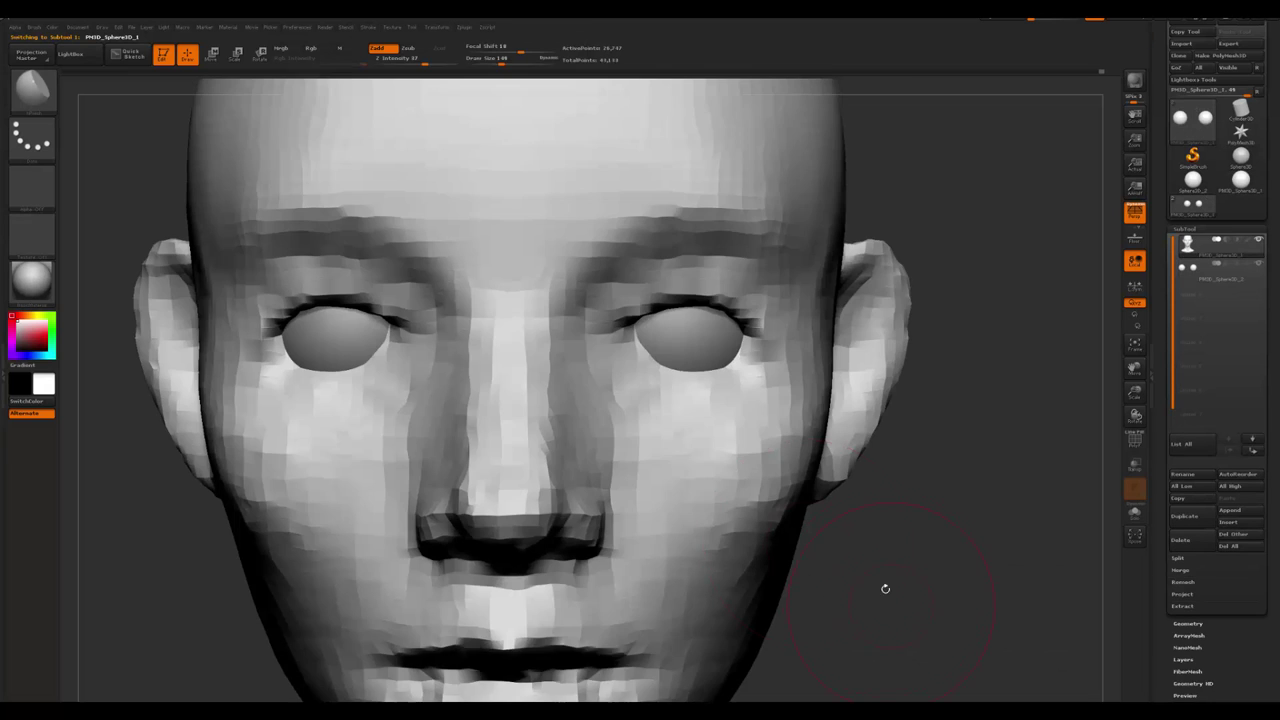
- Smooth and build up clay around the eye sockets with a smaller brush
left_click_drag(883, 589, 612, 262, "alt")
key("space")
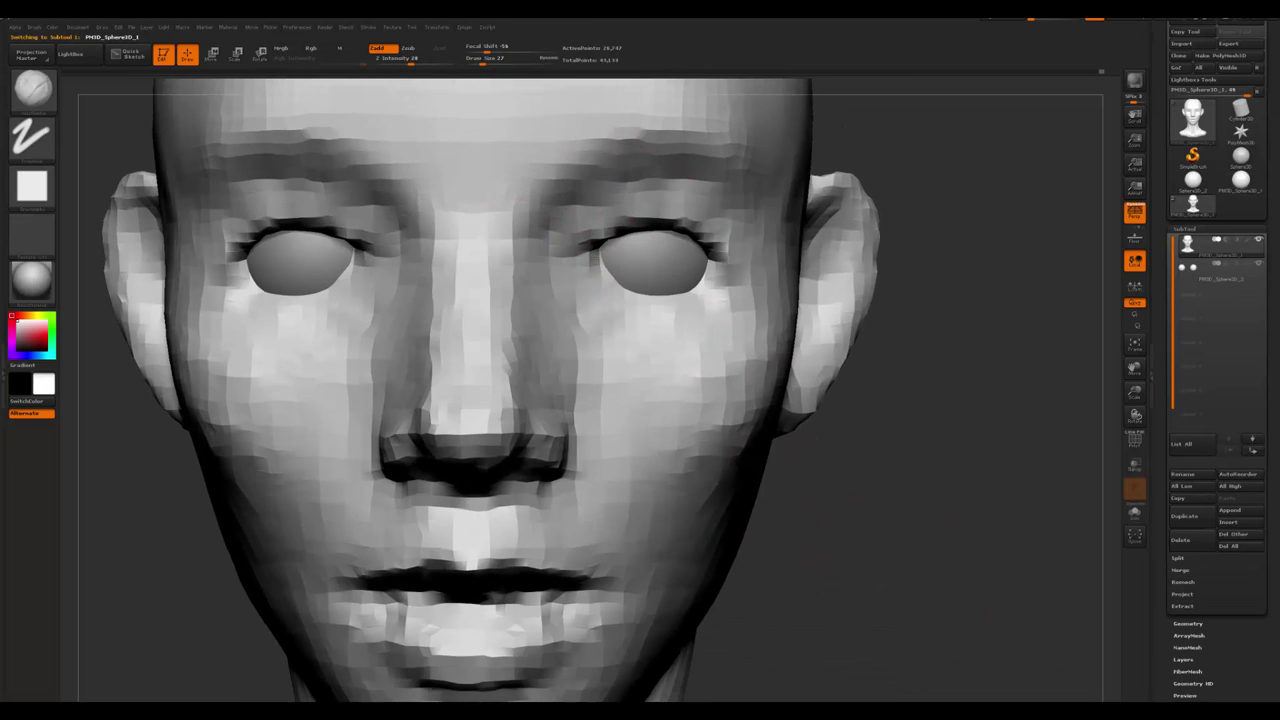
key("shift")
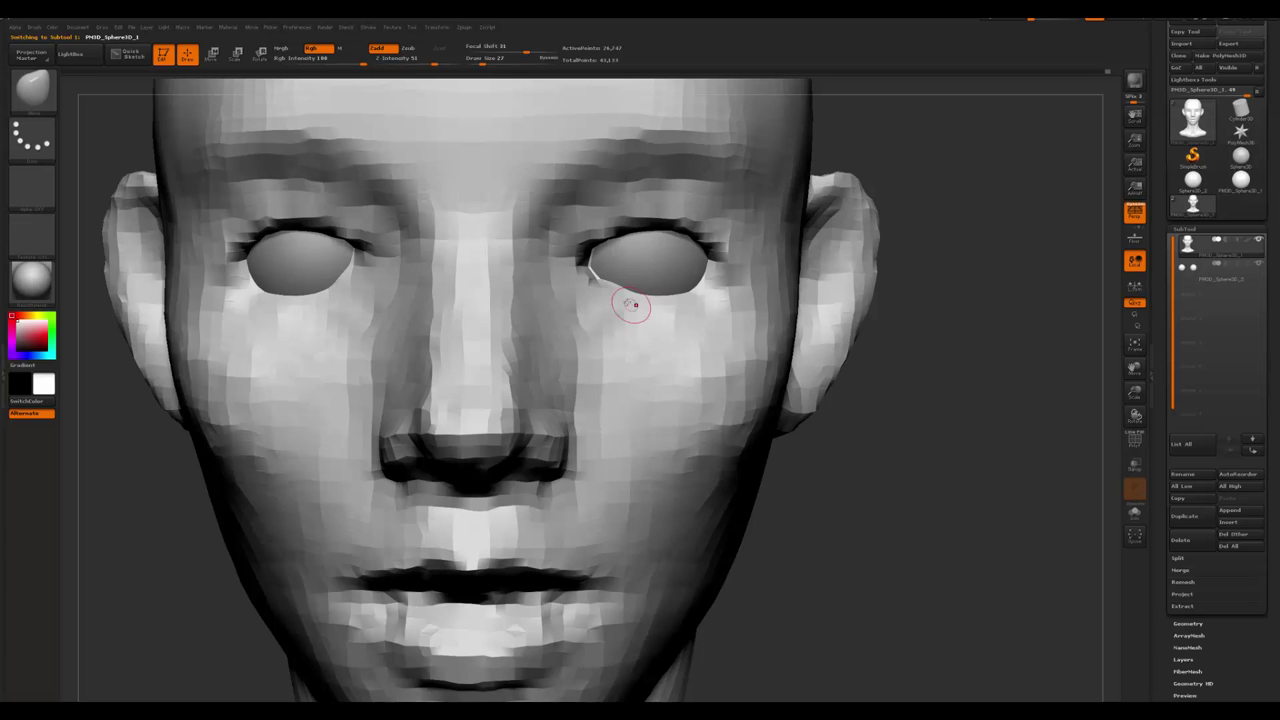
key("b")
key("c")
key("b")
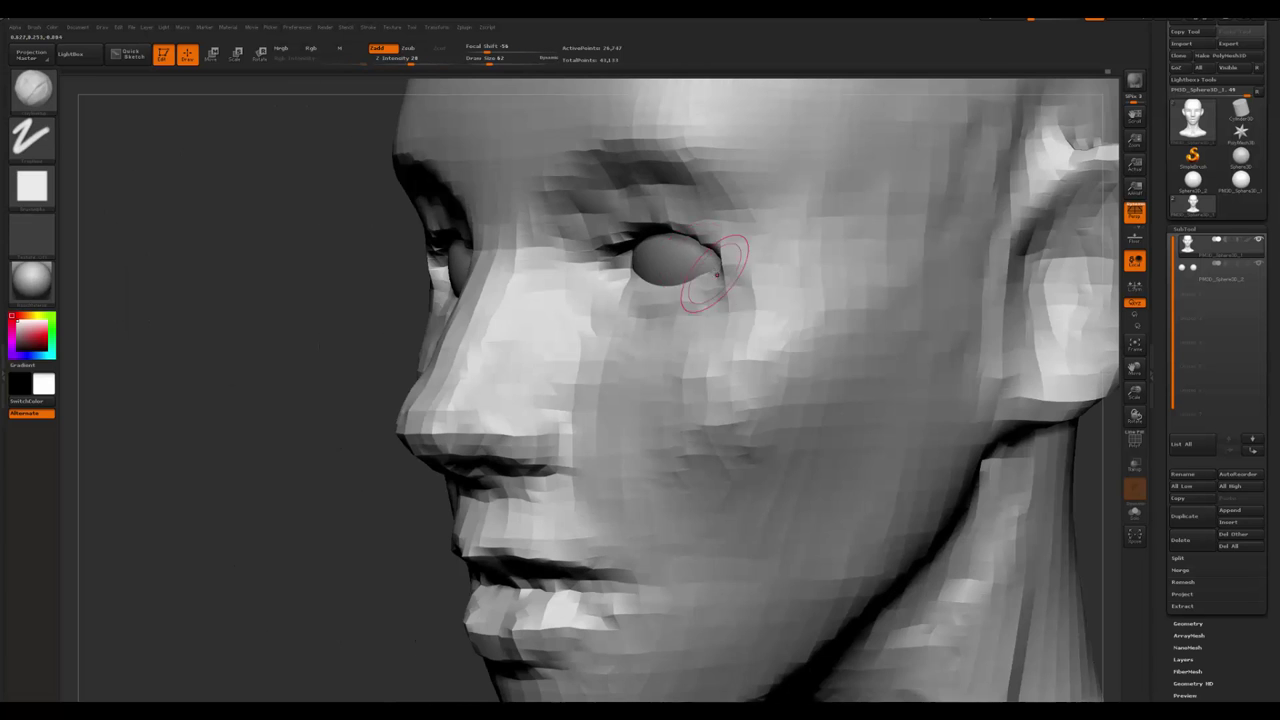
key("shift")
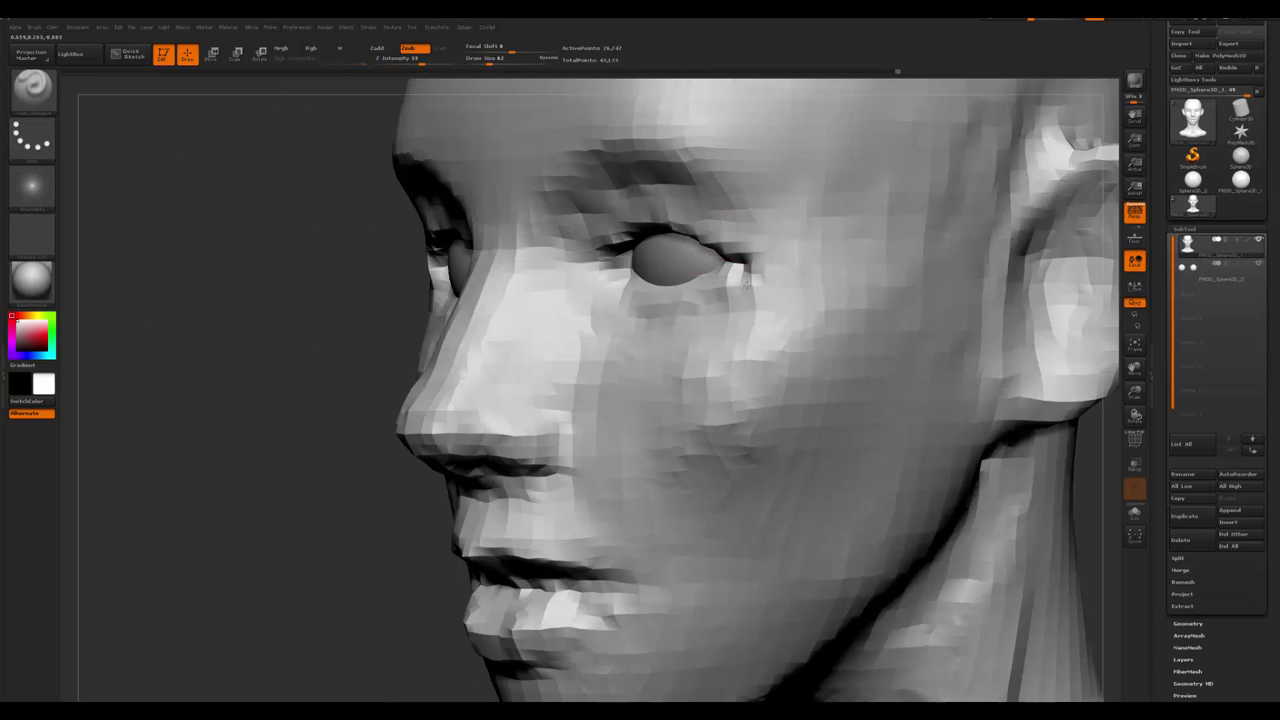
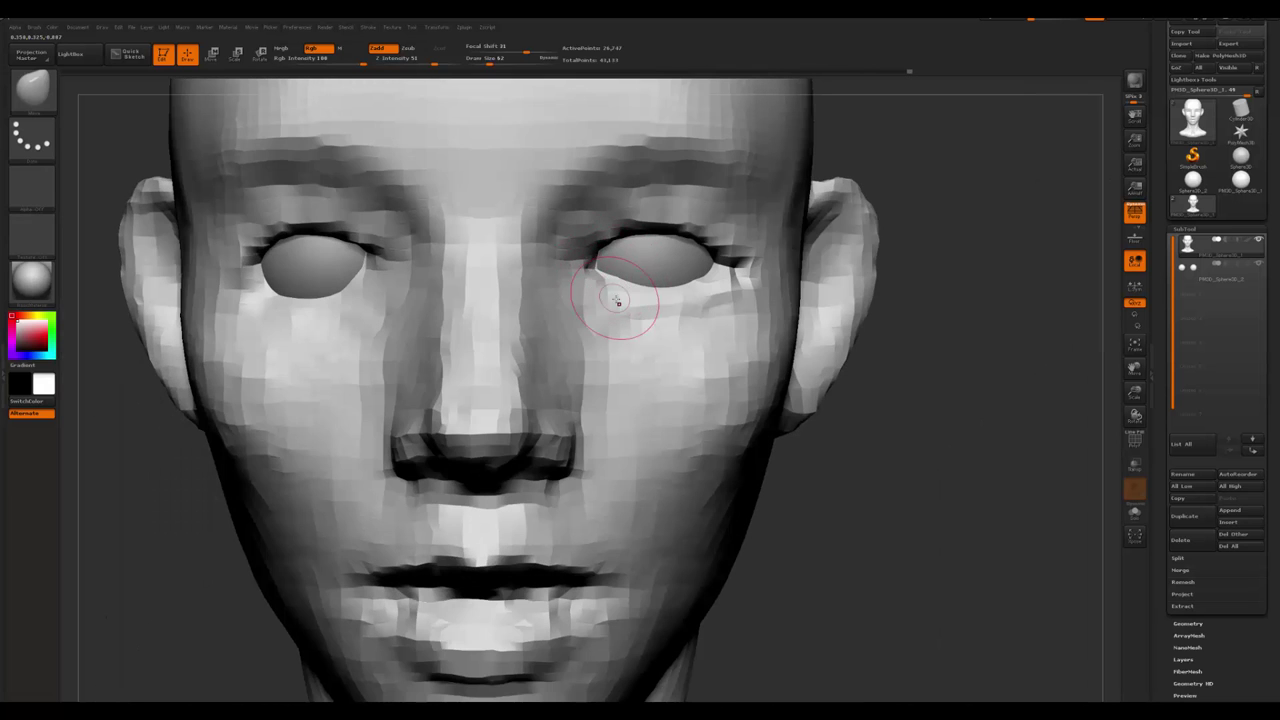
- Frame the head and try Mirror And Weld, then undo it
key("f")
scroll(504, 311, "up", 5)
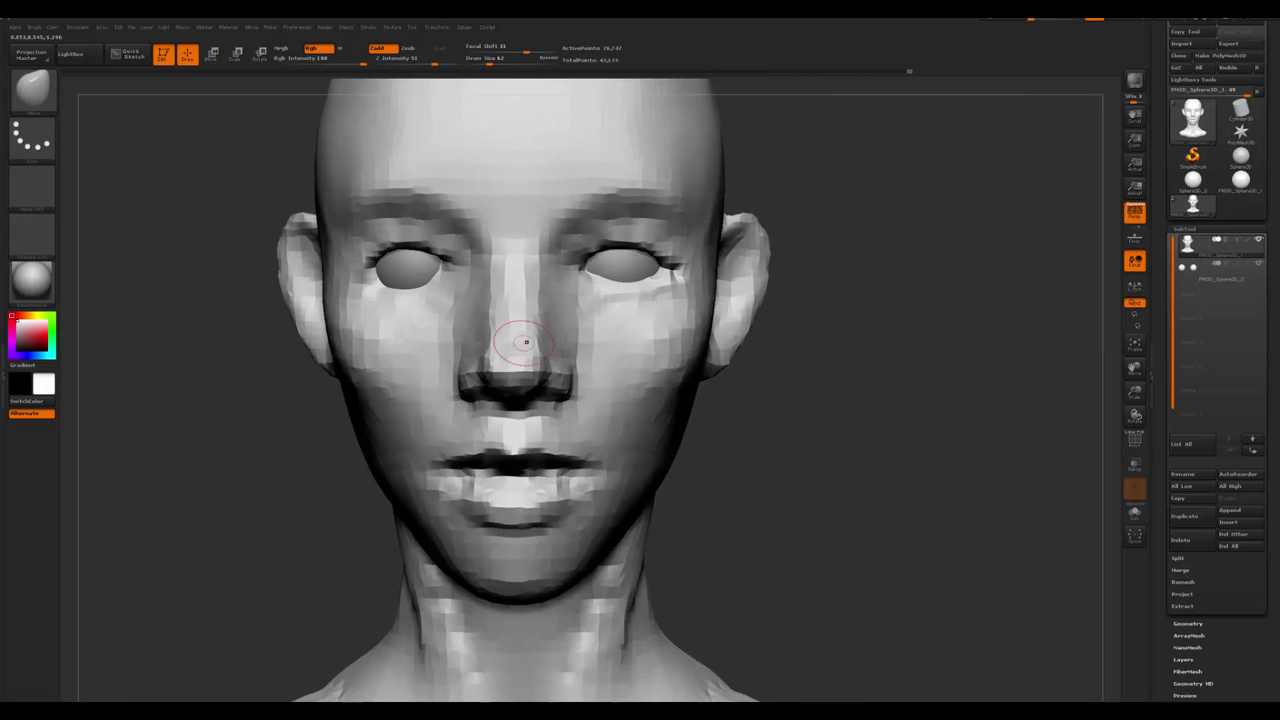
scroll(1218, 568, "down", 5)
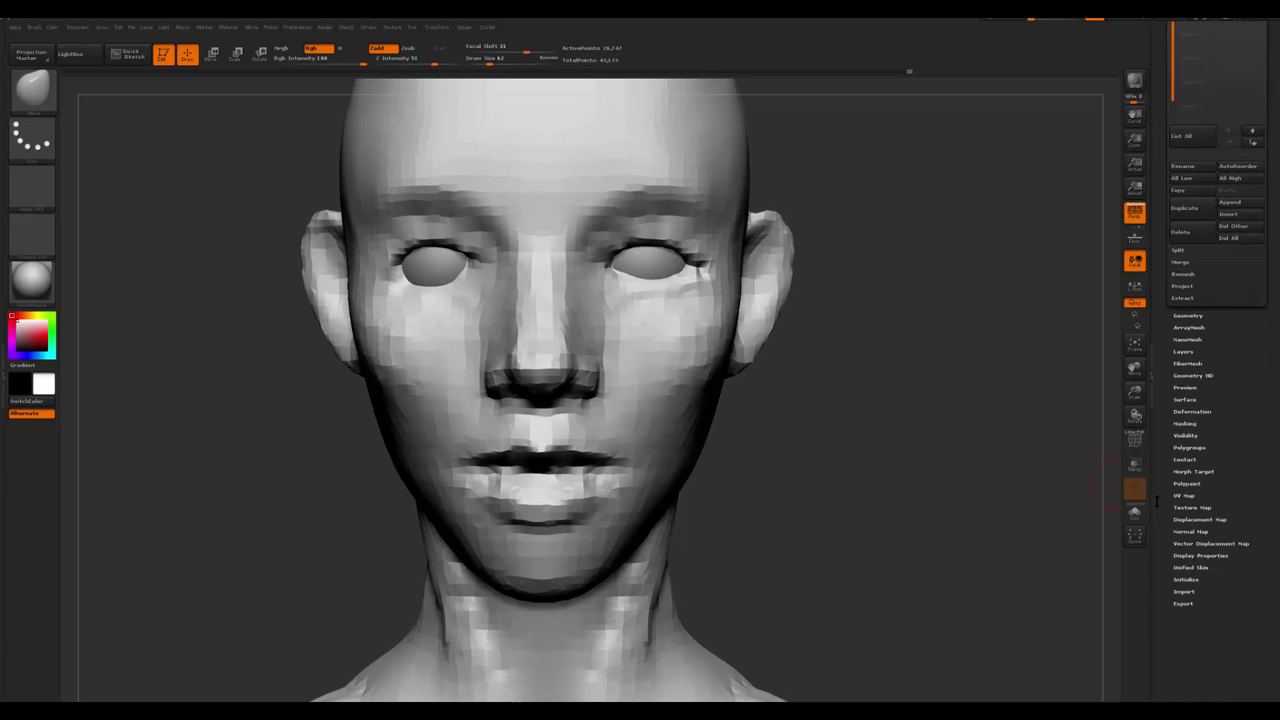
left_click(1185, 309)
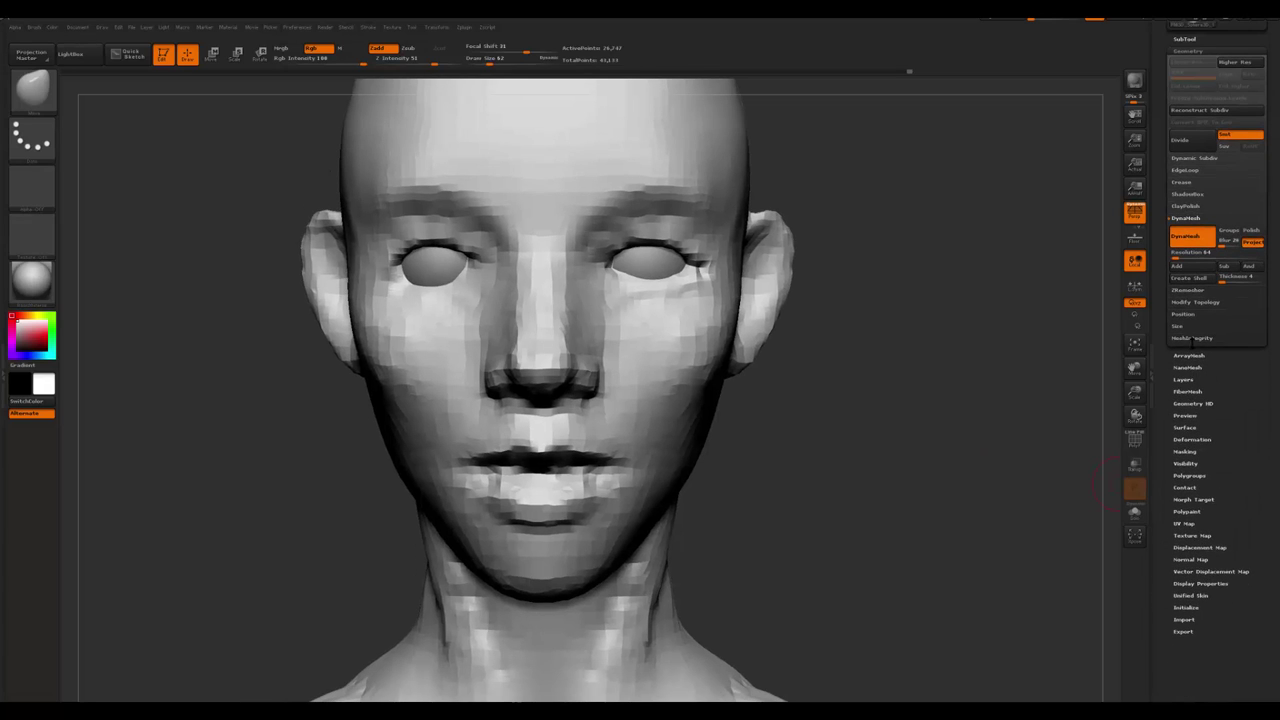
left_click(1196, 303)
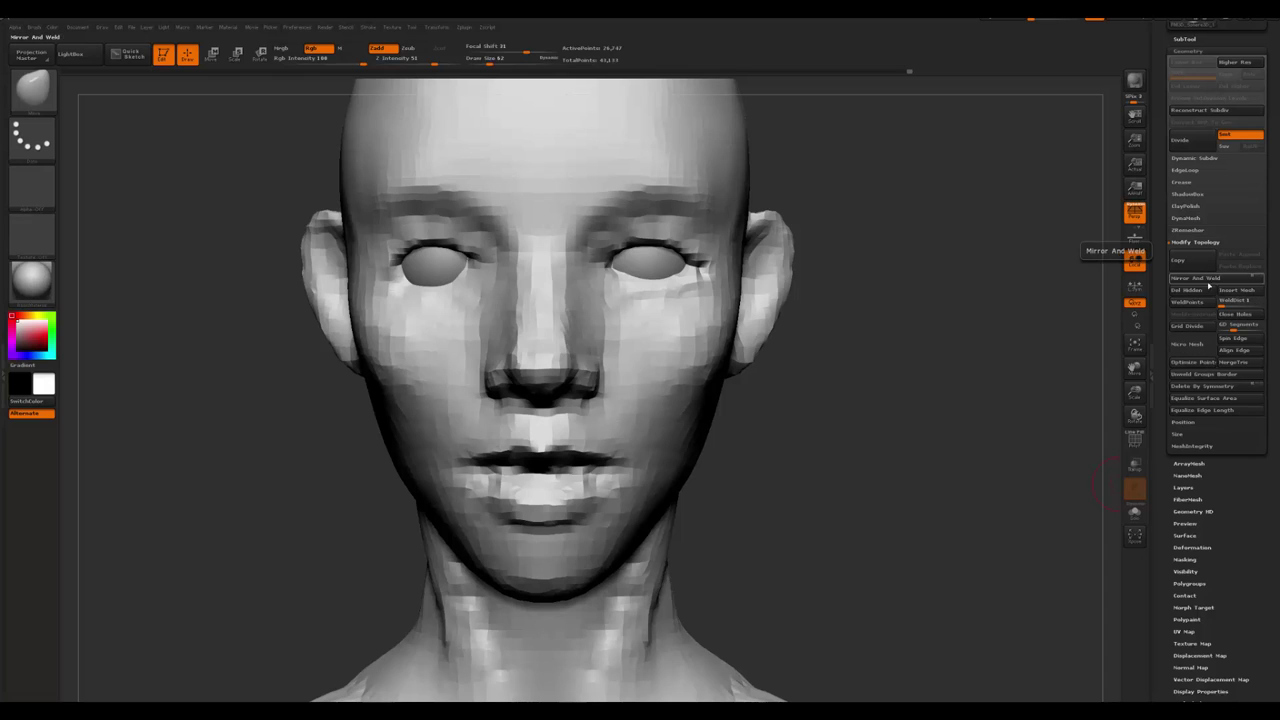
left_click(1208, 284)
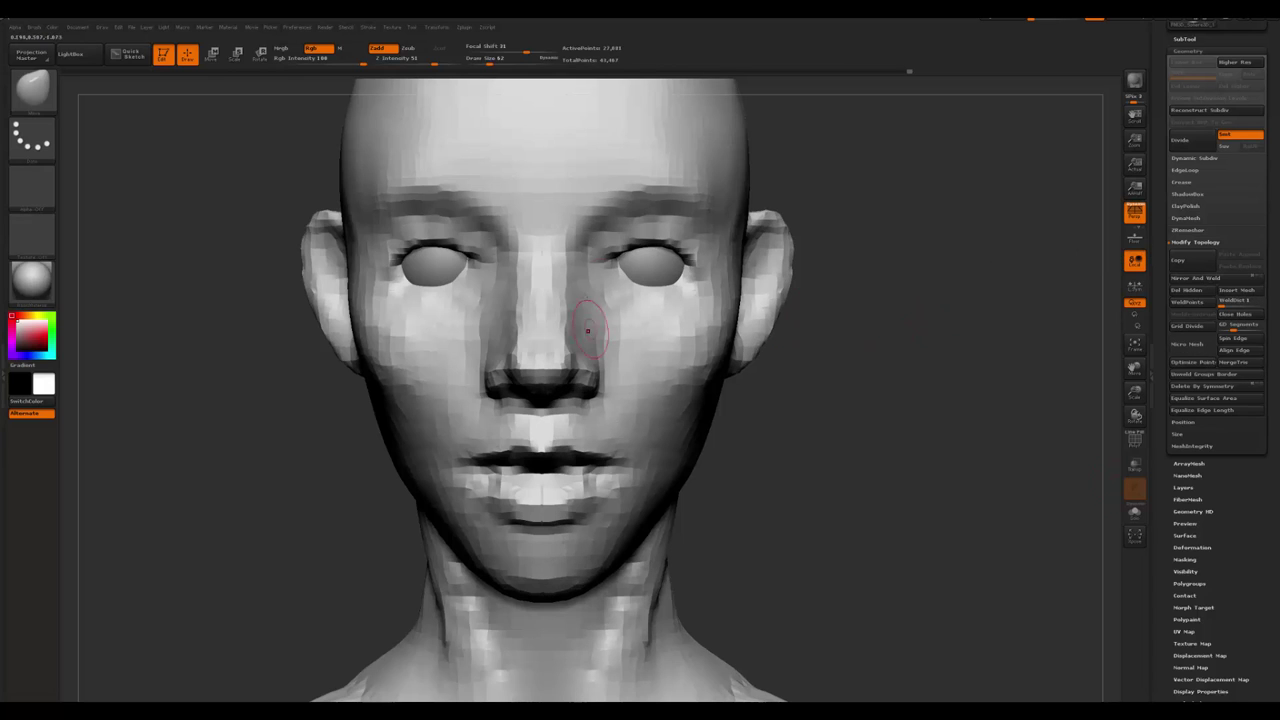
key("ctrl+z")
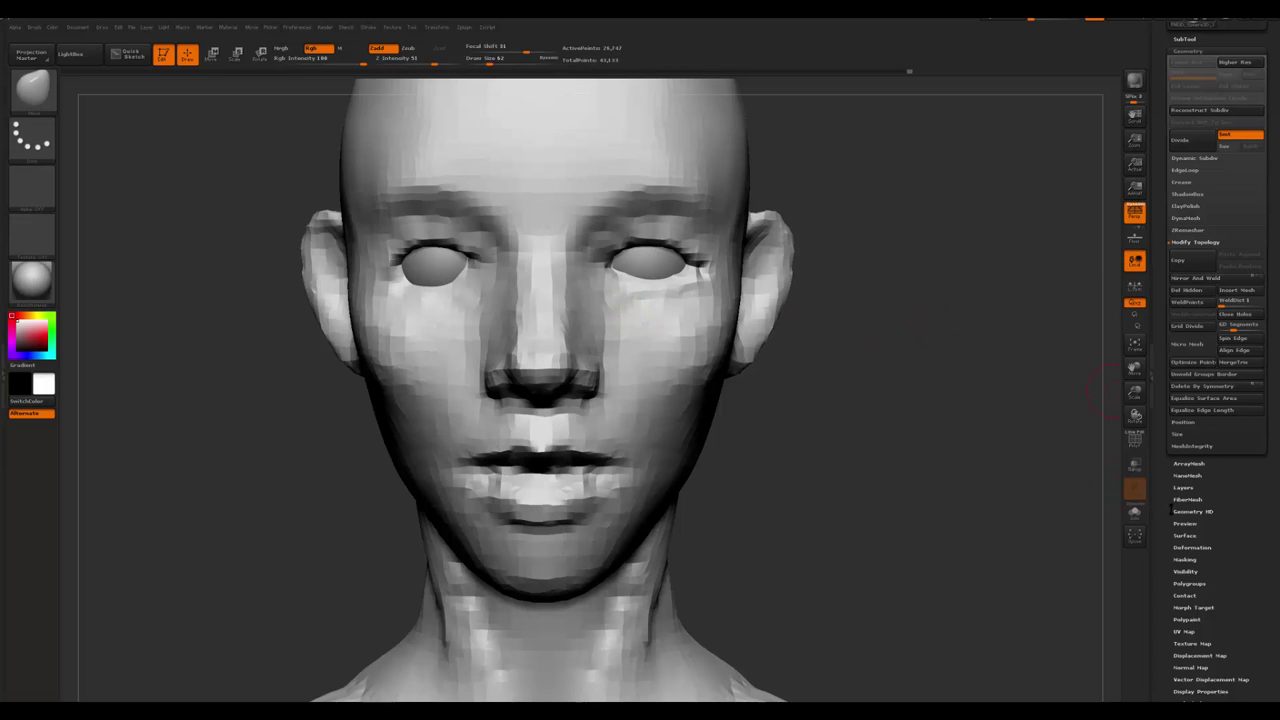
- Flip the head mesh left to right with Deformation > Mirror
left_click_drag(1171, 508, 1169, 476)
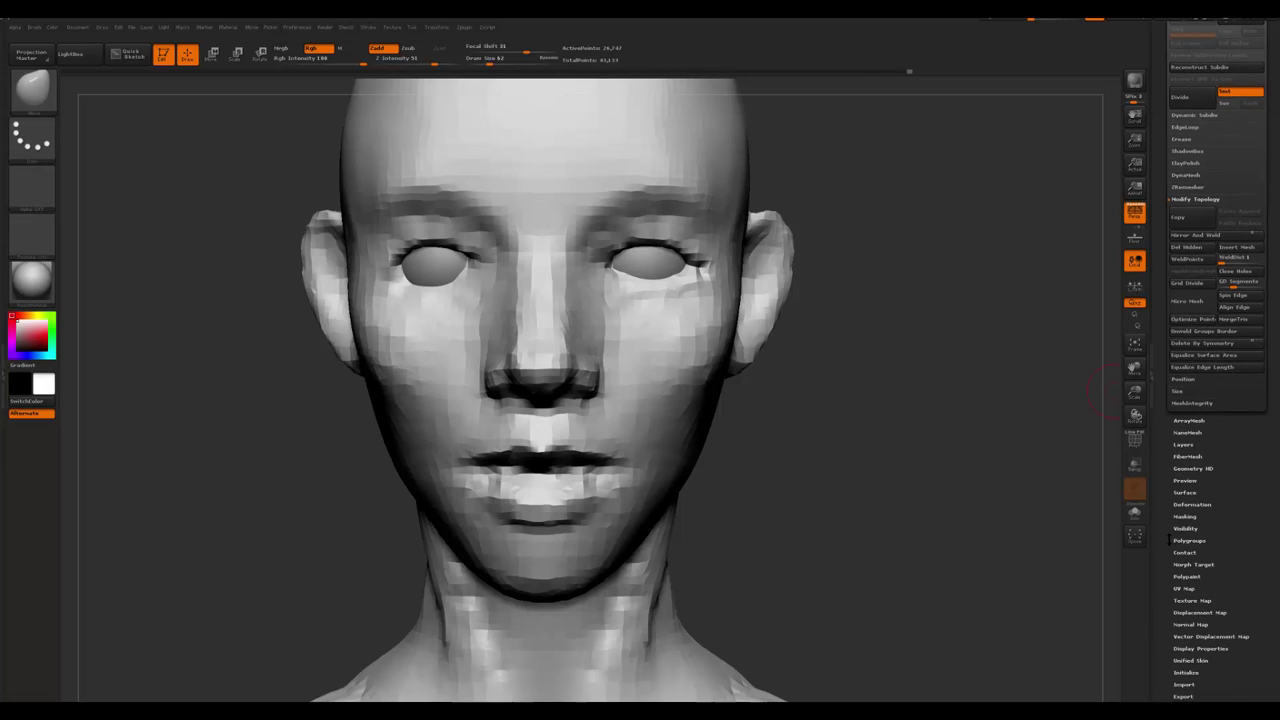
left_click(1185, 504)
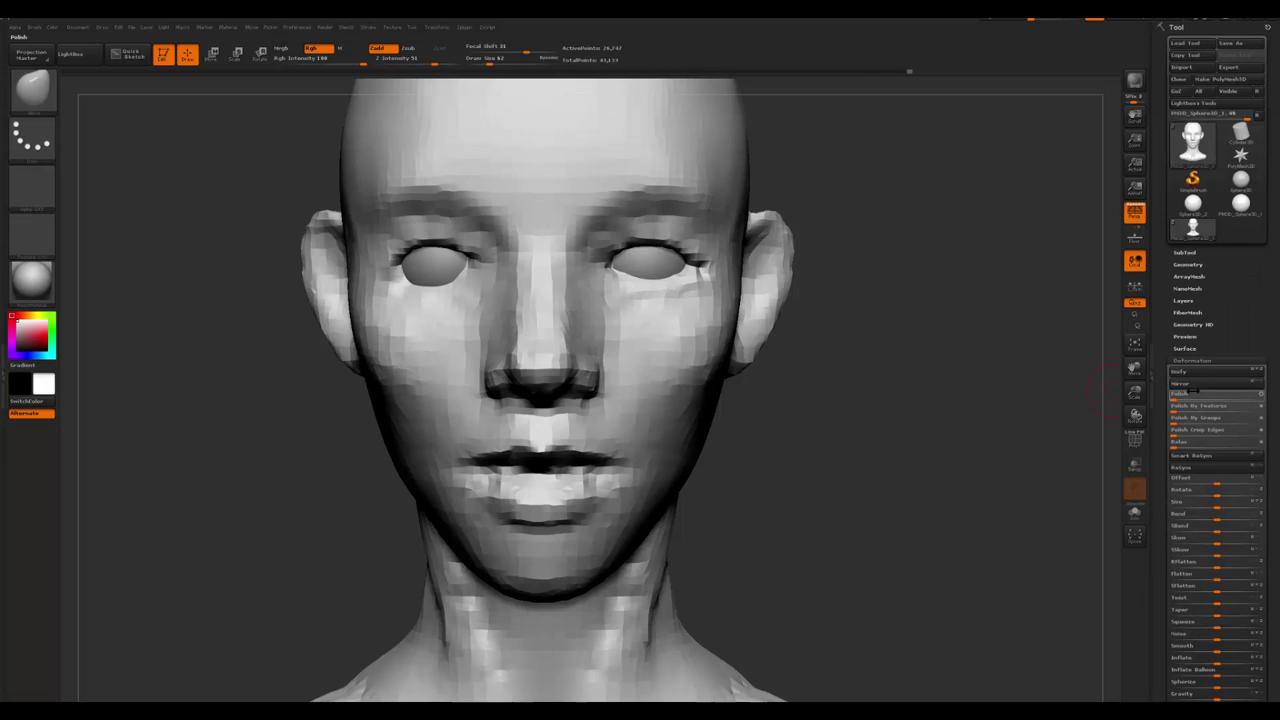
left_click(1201, 386)
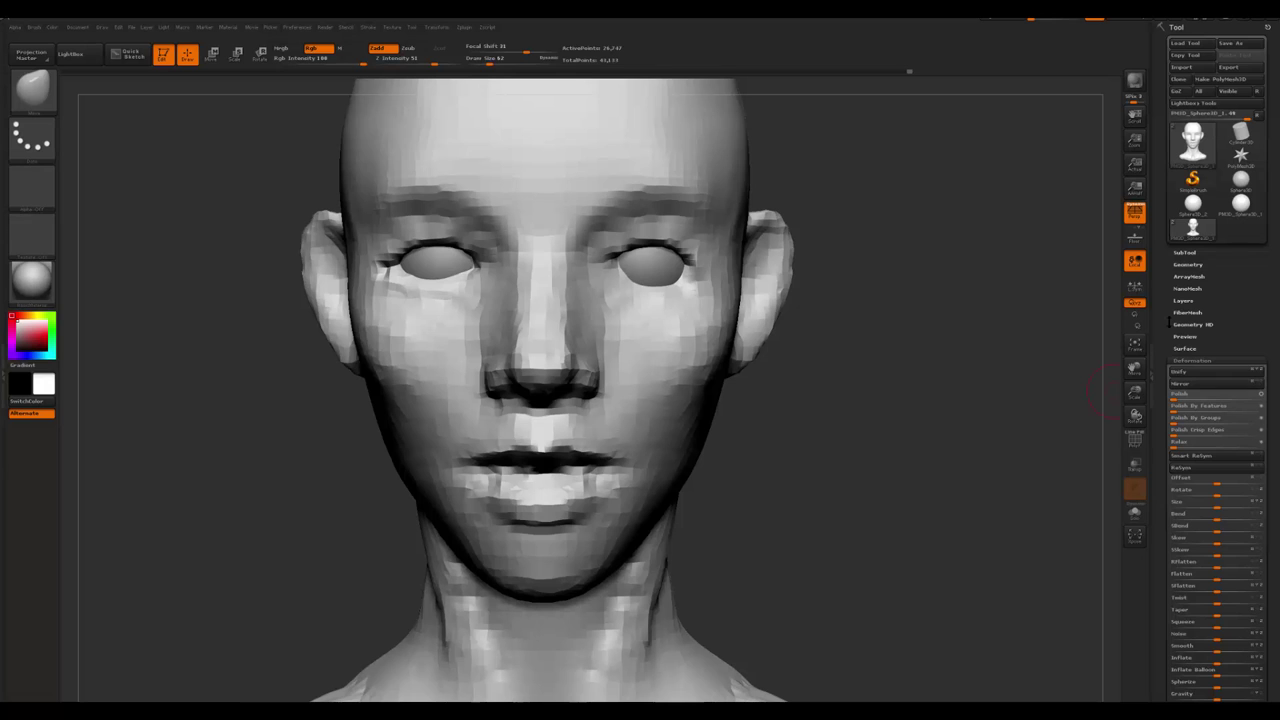
- Apply Mirror And Weld so both sides of the head match
left_click(1188, 264)
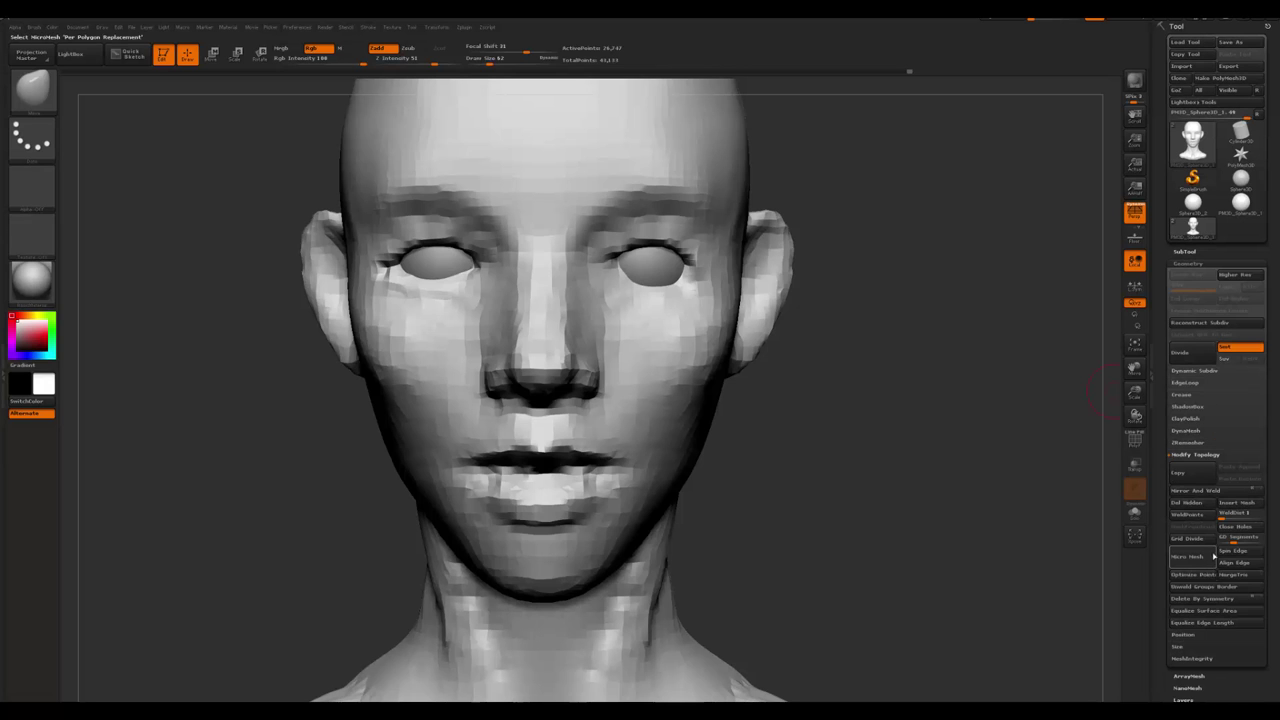
left_click(1224, 493)
mouse_move(960, 423)
left_mouse_down()
mouse_move(948, 488)
mouse_move(890, 480)
left_mouse_up()
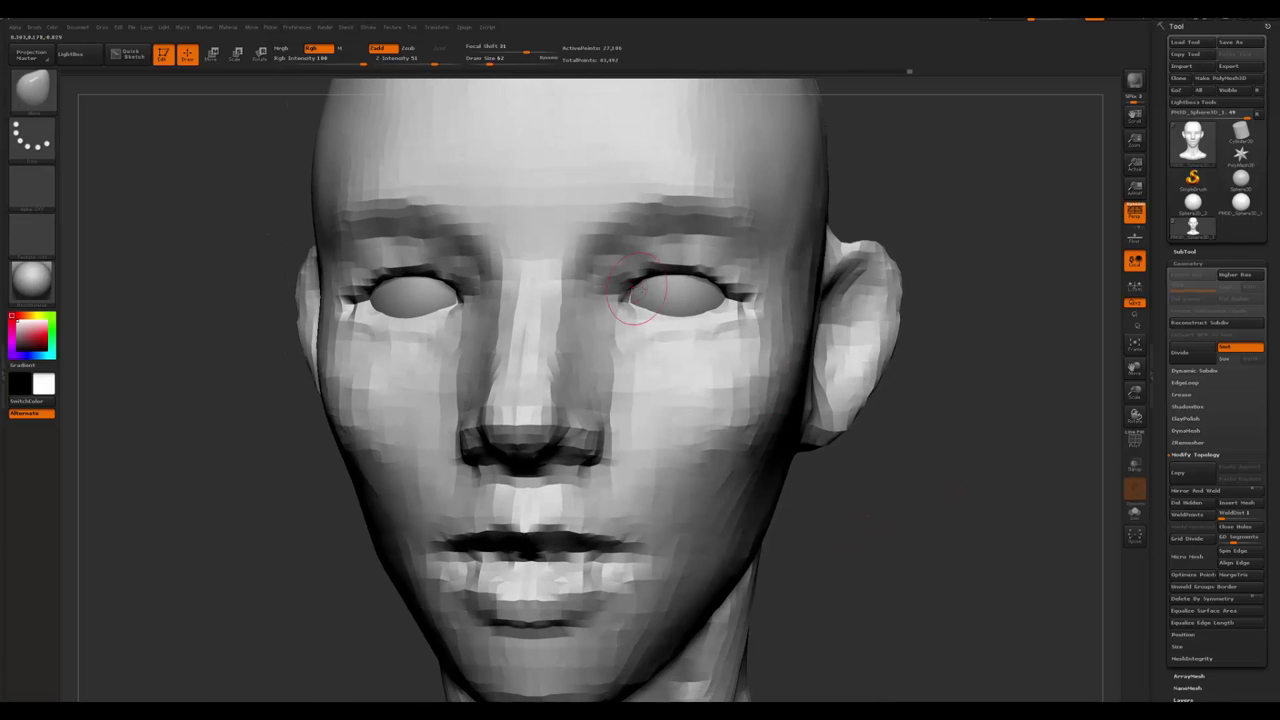
- Pull the inner upper eyelids into shape with the Move brush
key("b")
key("d")
key("s")
key("shift")
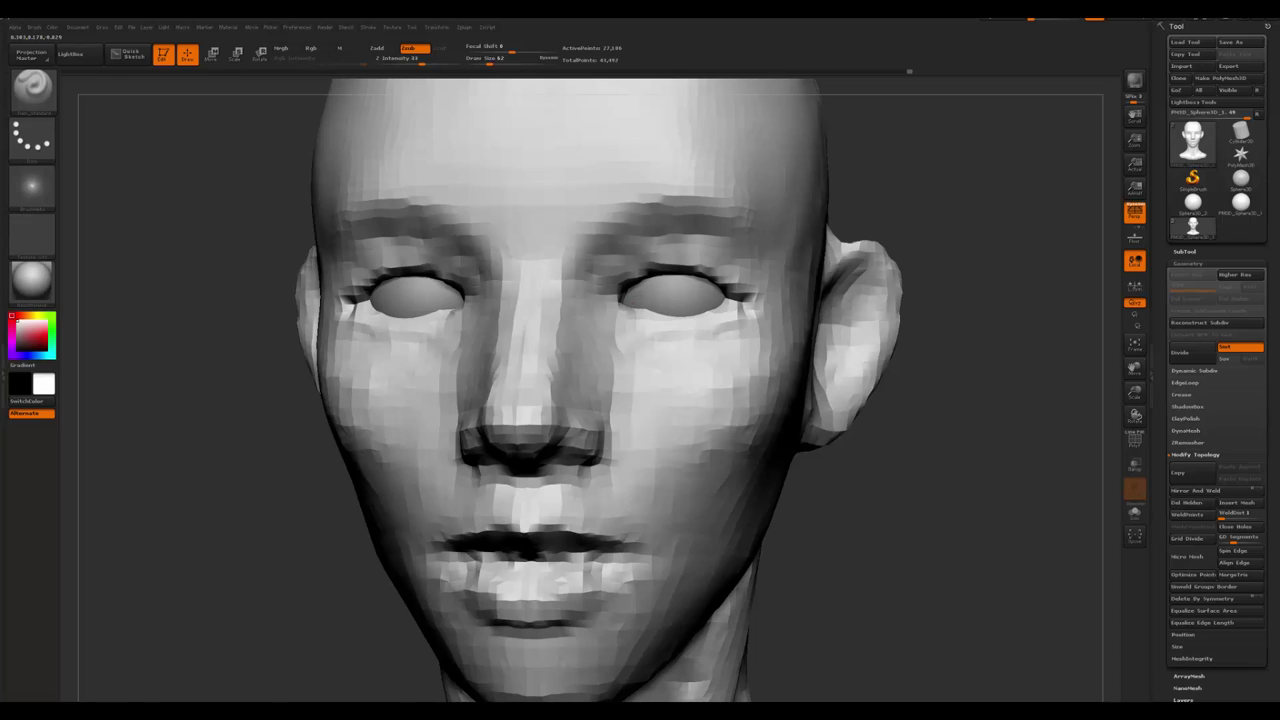
key("b")
key("m")
key("v")
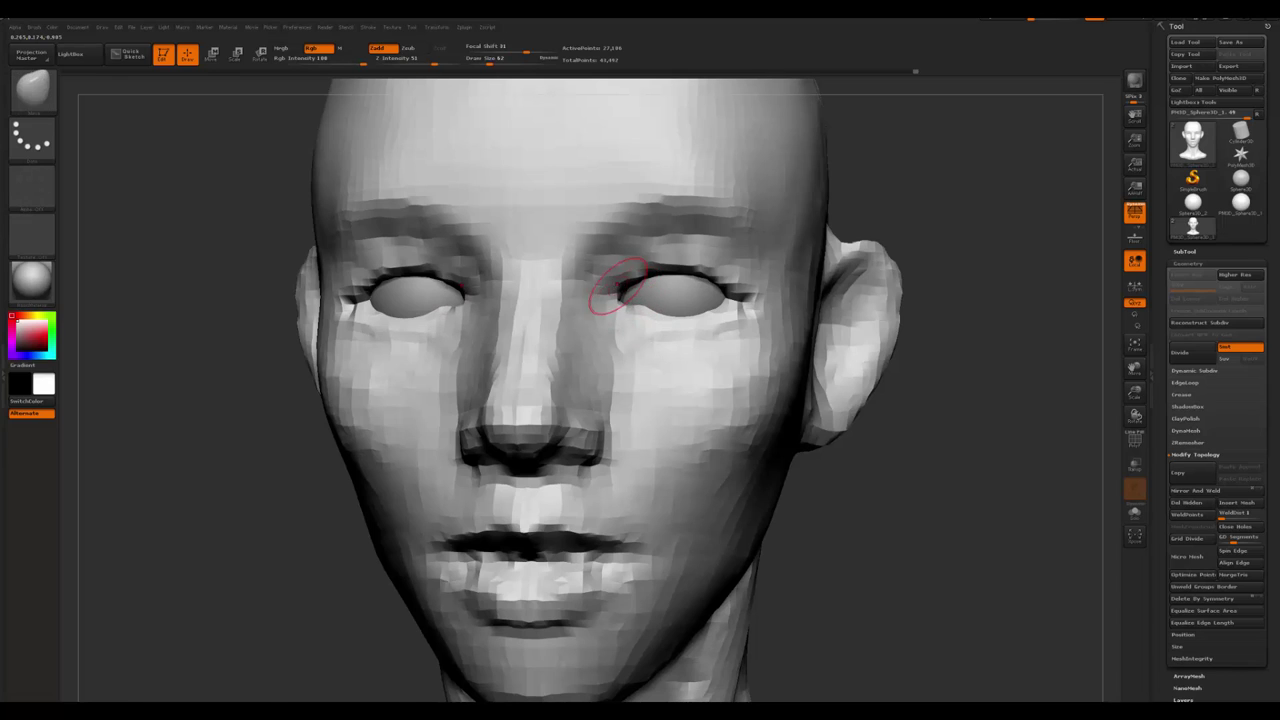
left_click_drag(614, 310, 620, 297)
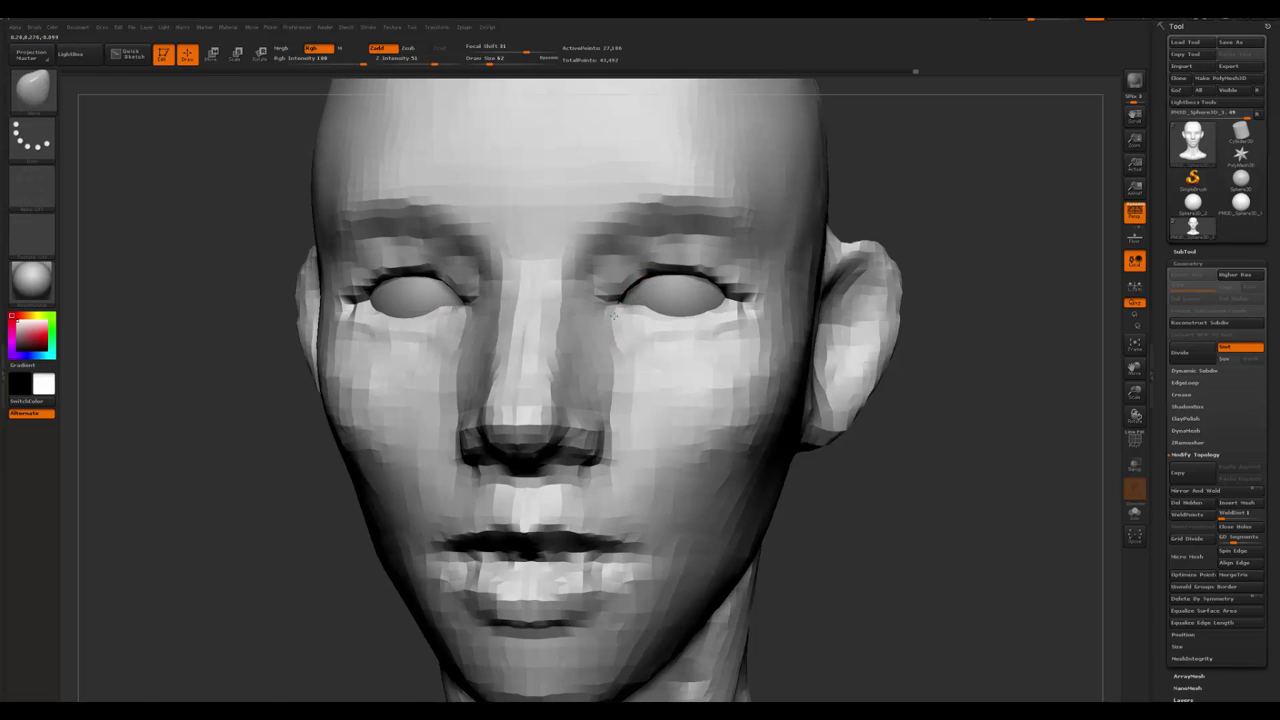
- Compare against the browser reference photo, then zoom in and turn to three-quarter view
key("alt+Tab")
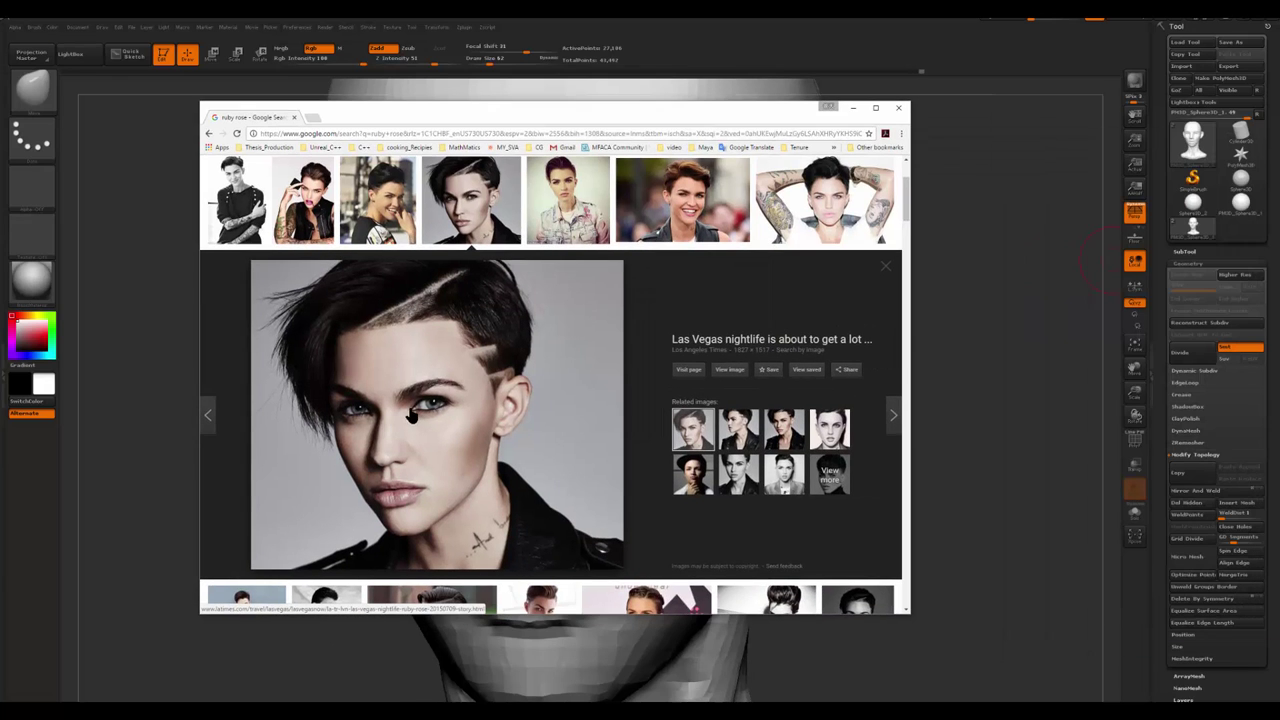
key("alt+Tab")
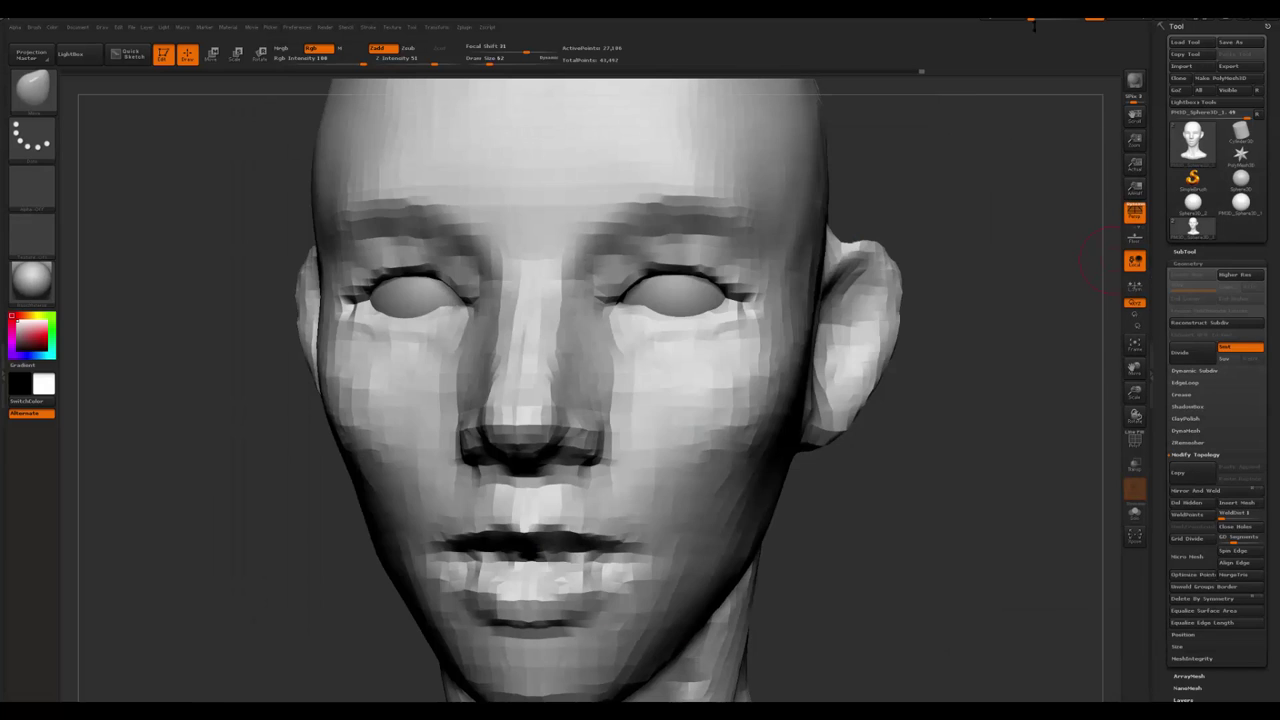
left_click_drag(896, 541, 592, 294, "alt")
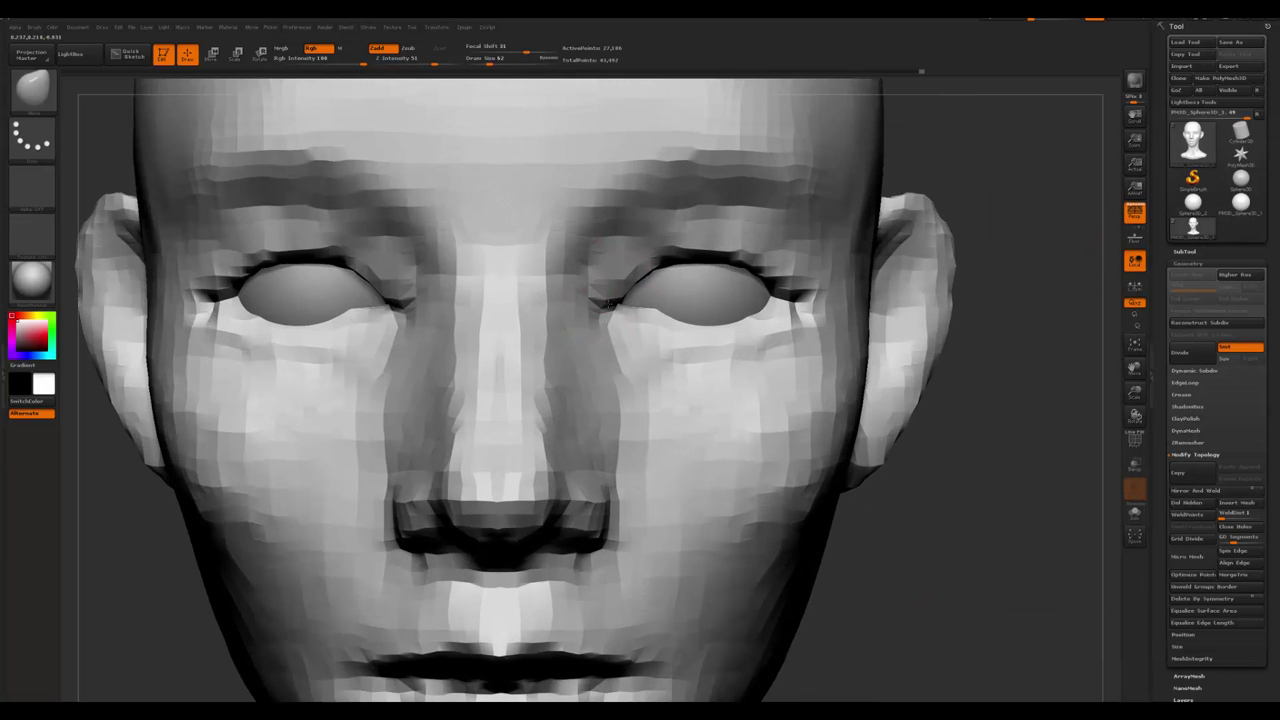
mouse_move(606, 302)
right_mouse_down()
mouse_move(640, 300)
mouse_move(586, 300)
mouse_move(616, 360)
right_mouse_up()
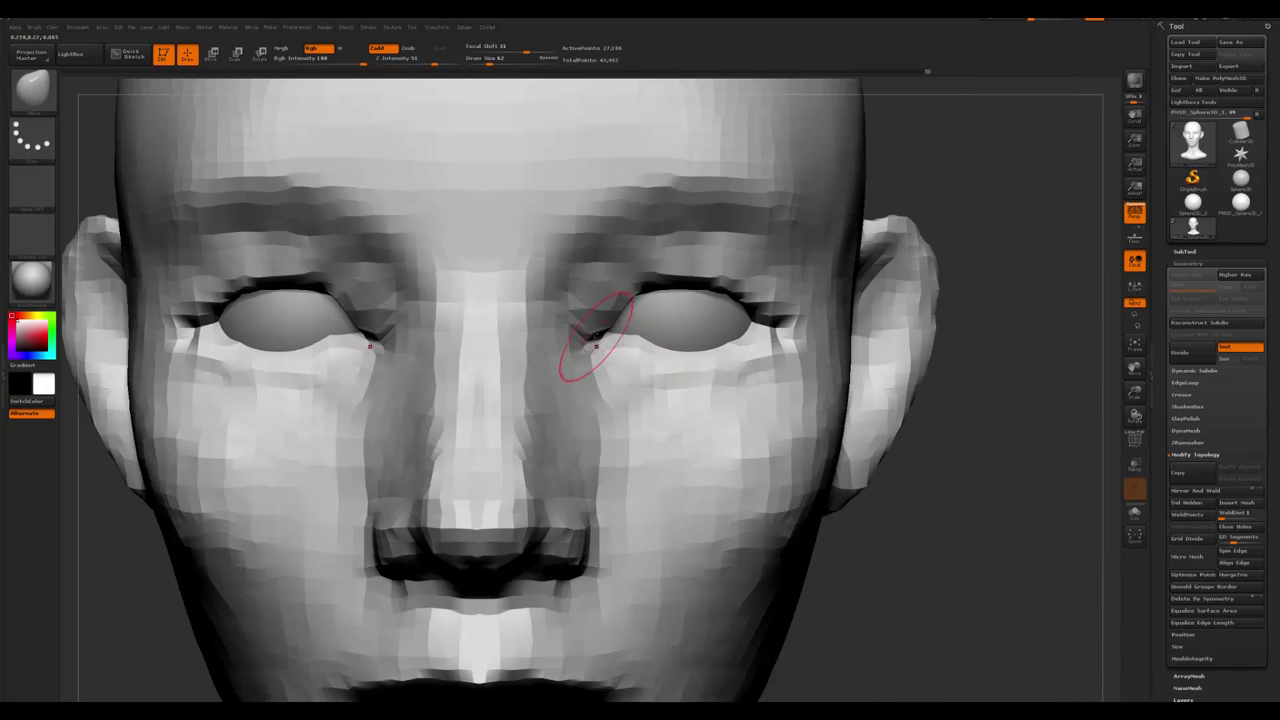
- Smooth the area under the eyes
key("space")
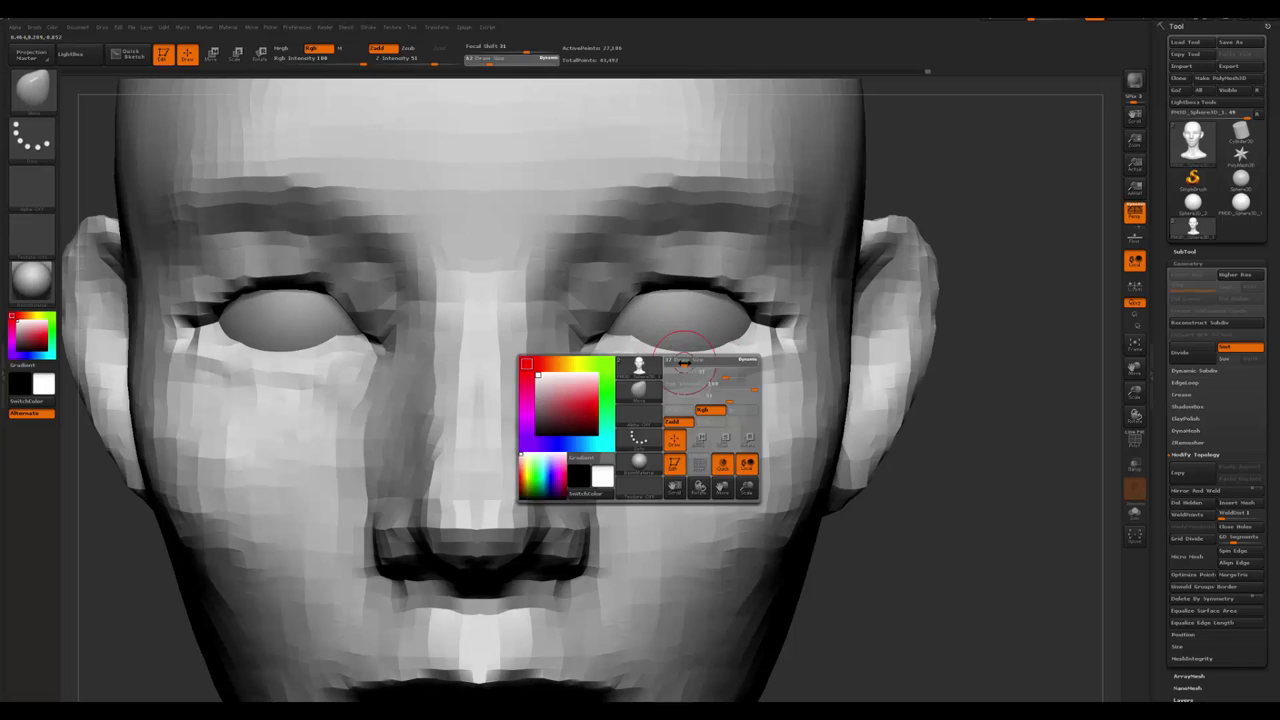
key("b")
key("z")
key("m")
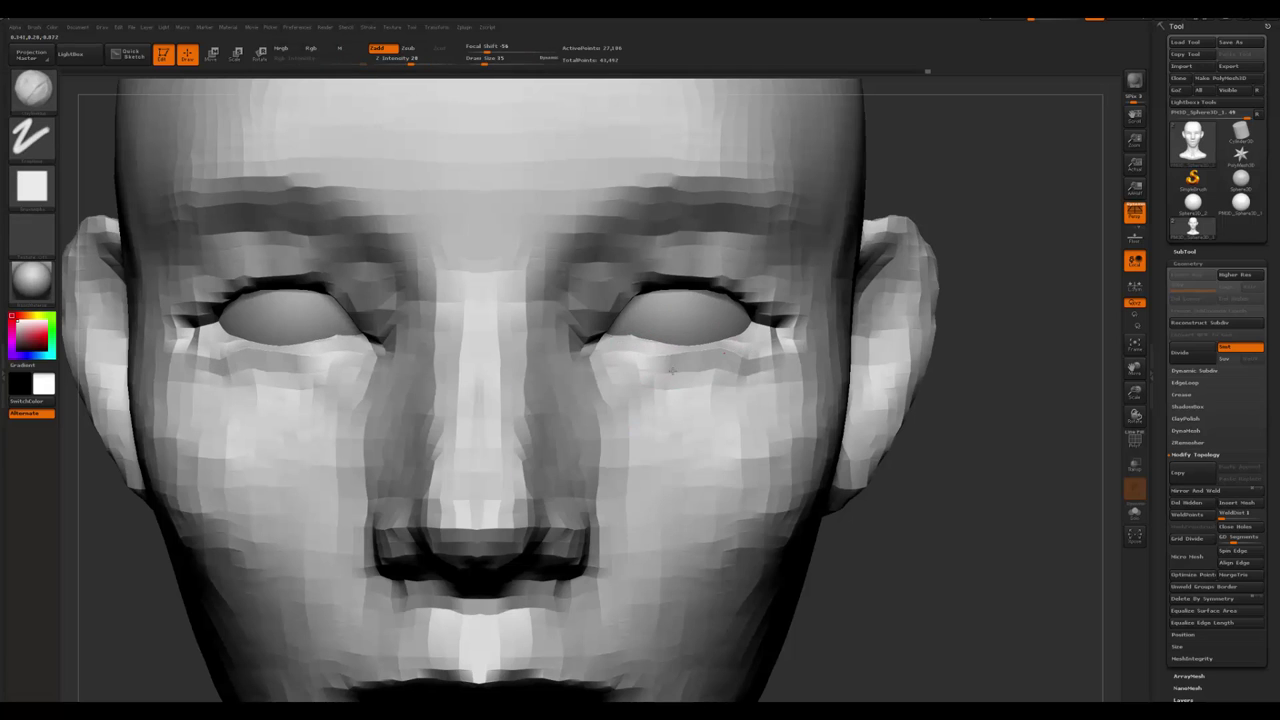
mouse_move(775, 366)
left_mouse_down("shift")
mouse_move(699, 398)
mouse_move(652, 390)
left_mouse_up("shift")
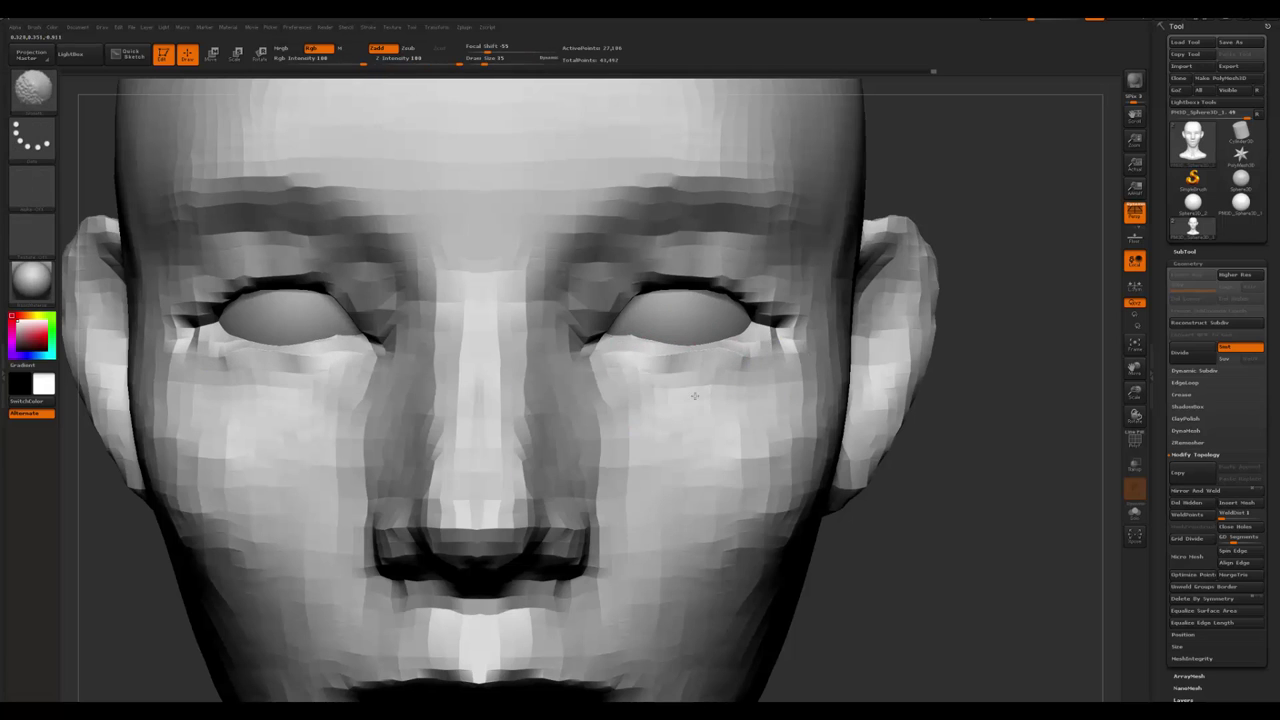
- Deepen and soften the upper eyelid crease with a dot-stroke Standard brush
key("space")
key("b")
key("s")
key("t")
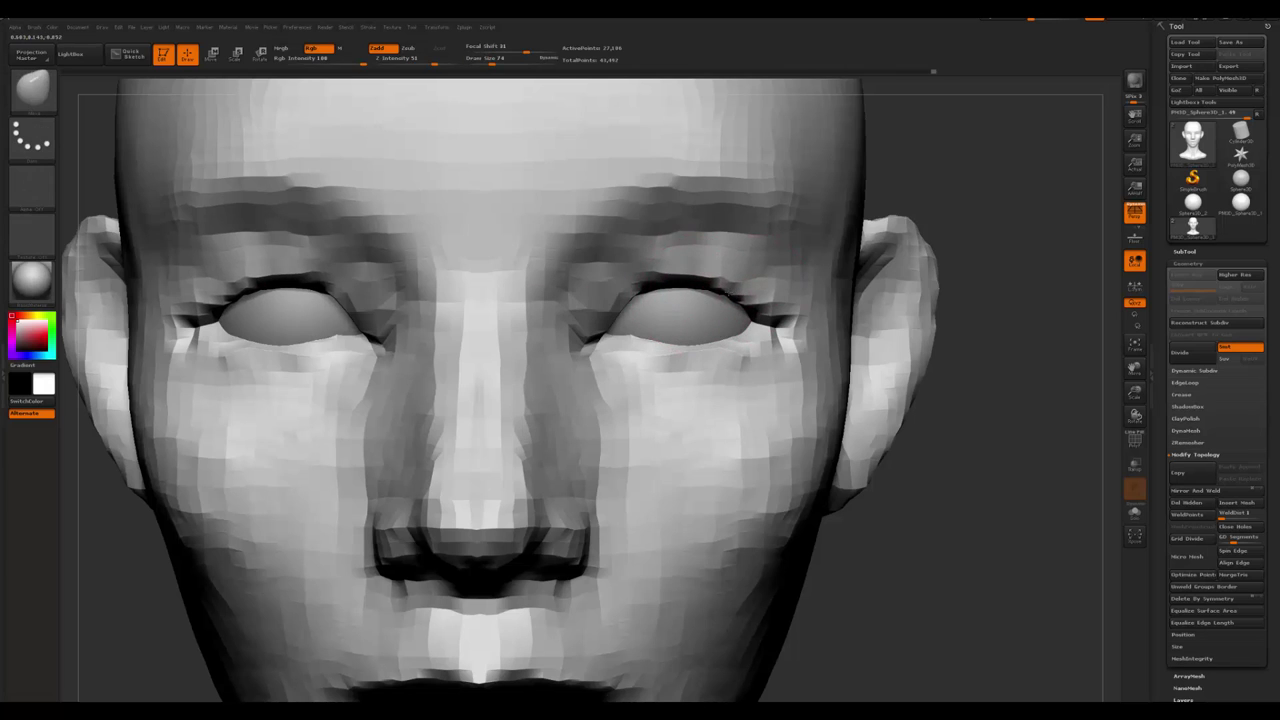
mouse_move(628, 285)
left_mouse_down()
mouse_move(675, 279)
mouse_move(629, 281)
mouse_move(714, 287)
mouse_move(628, 262)
mouse_move(786, 325)
left_mouse_up()
mouse_move(786, 325)
right_mouse_down("ctrl")
mouse_move(411, 480)
mouse_move(703, 286)
right_mouse_up("ctrl")
key("space")
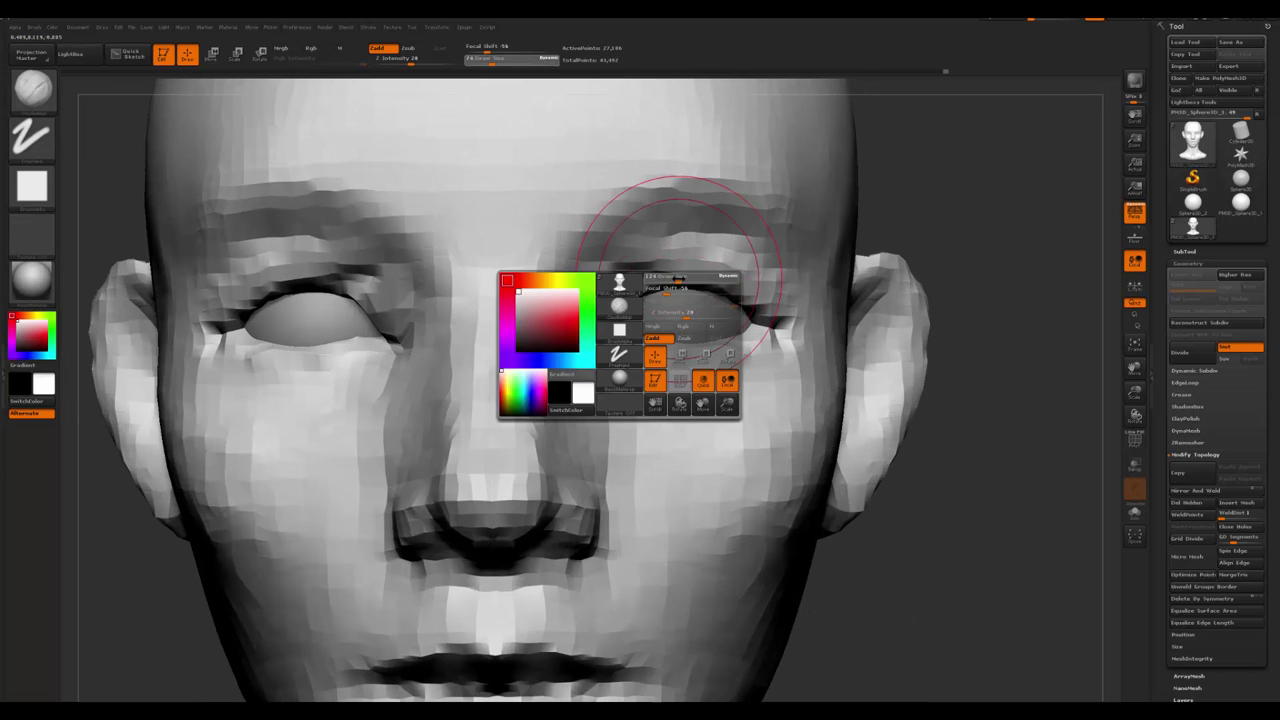
mouse_move(634, 264)
left_mouse_down()
mouse_move(628, 278)
mouse_move(634, 243)
mouse_move(720, 245)
mouse_move(757, 295)
left_mouse_up()
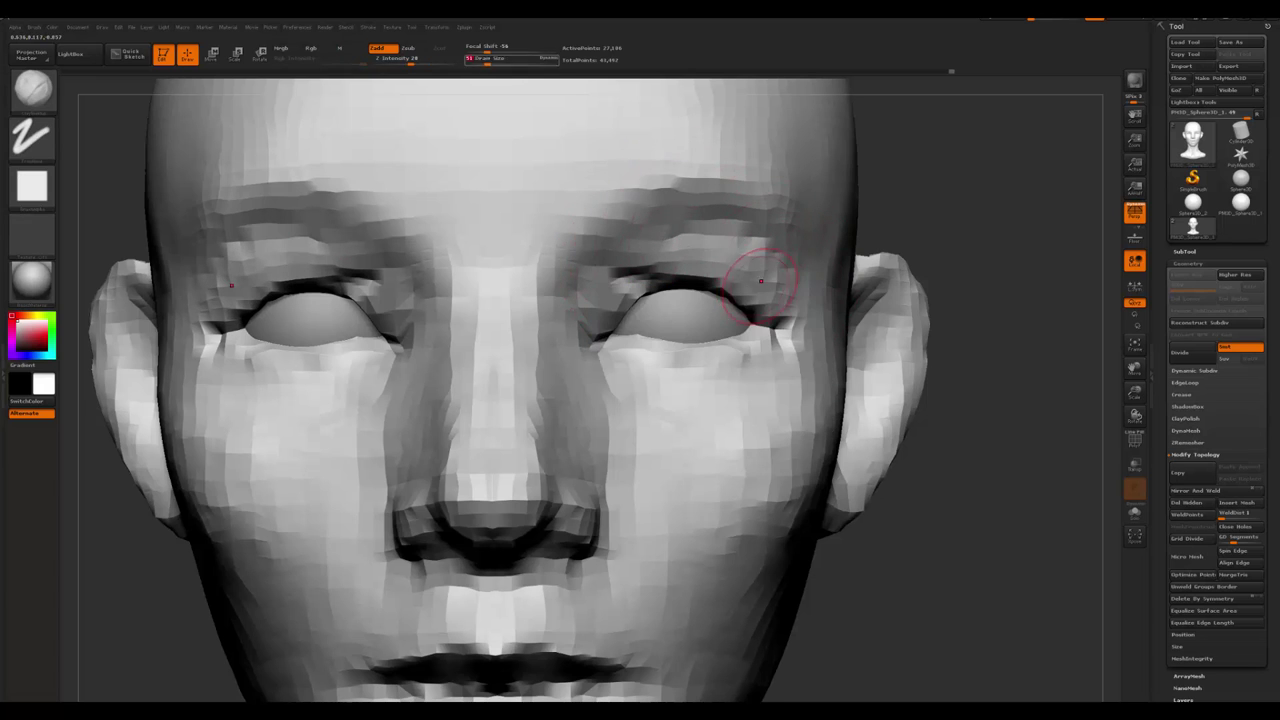
- Select the Move brush, resizing it to 13 then 65 while checking side and front
mouse_move(889, 281)
right_mouse_down()
mouse_move(766, 277)
mouse_move(820, 330)
mouse_move(771, 355)
right_mouse_up()
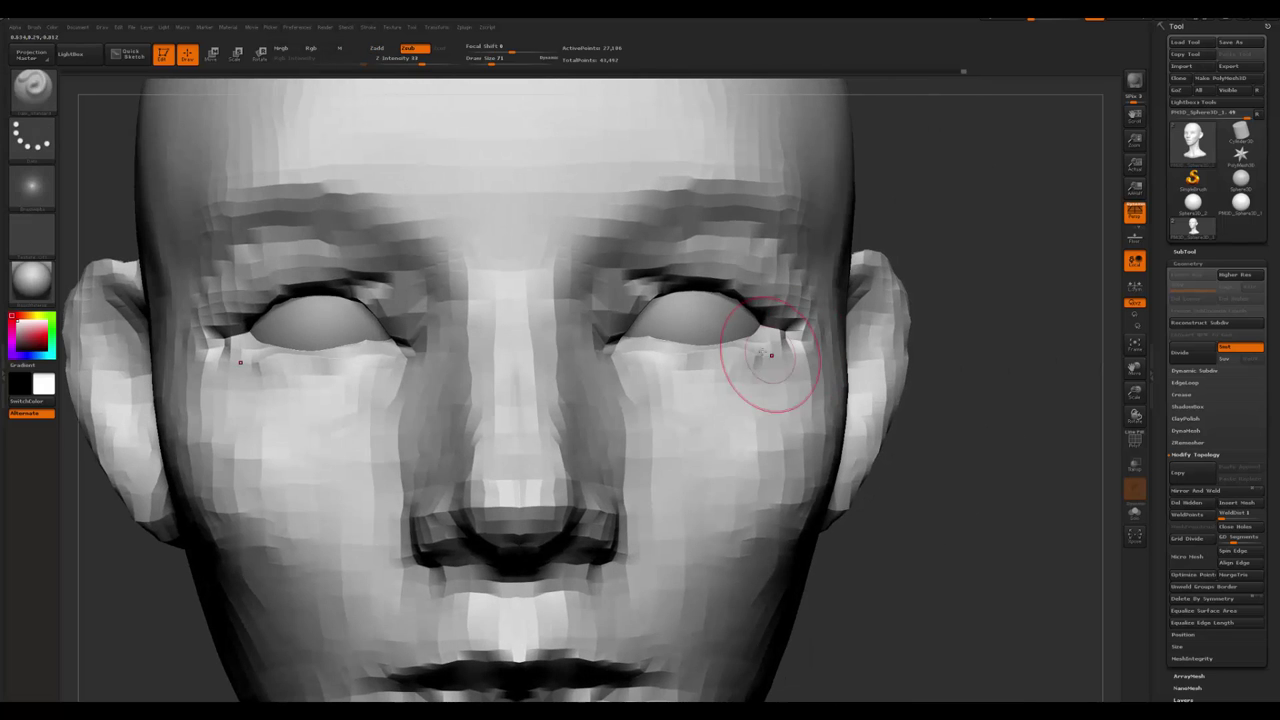
key("b")
key("m")
key("v")
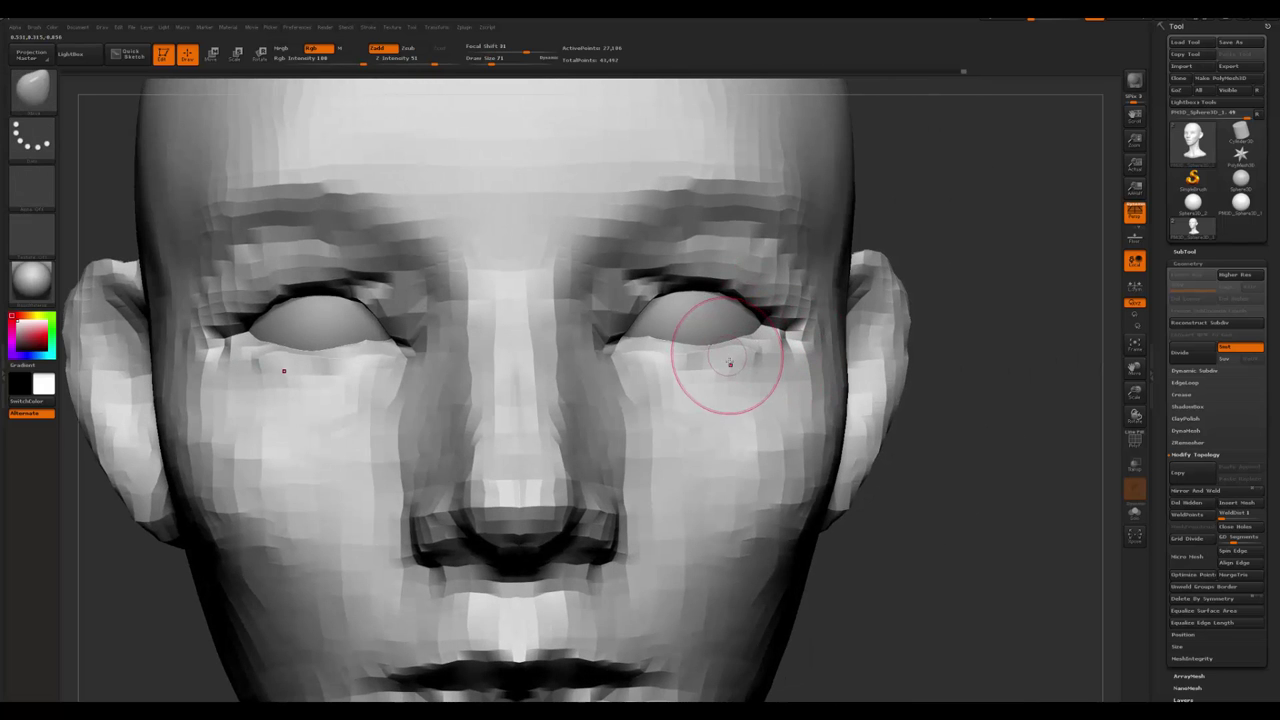
right_click(668, 330)
left_click_drag(700, 333, 680, 333)
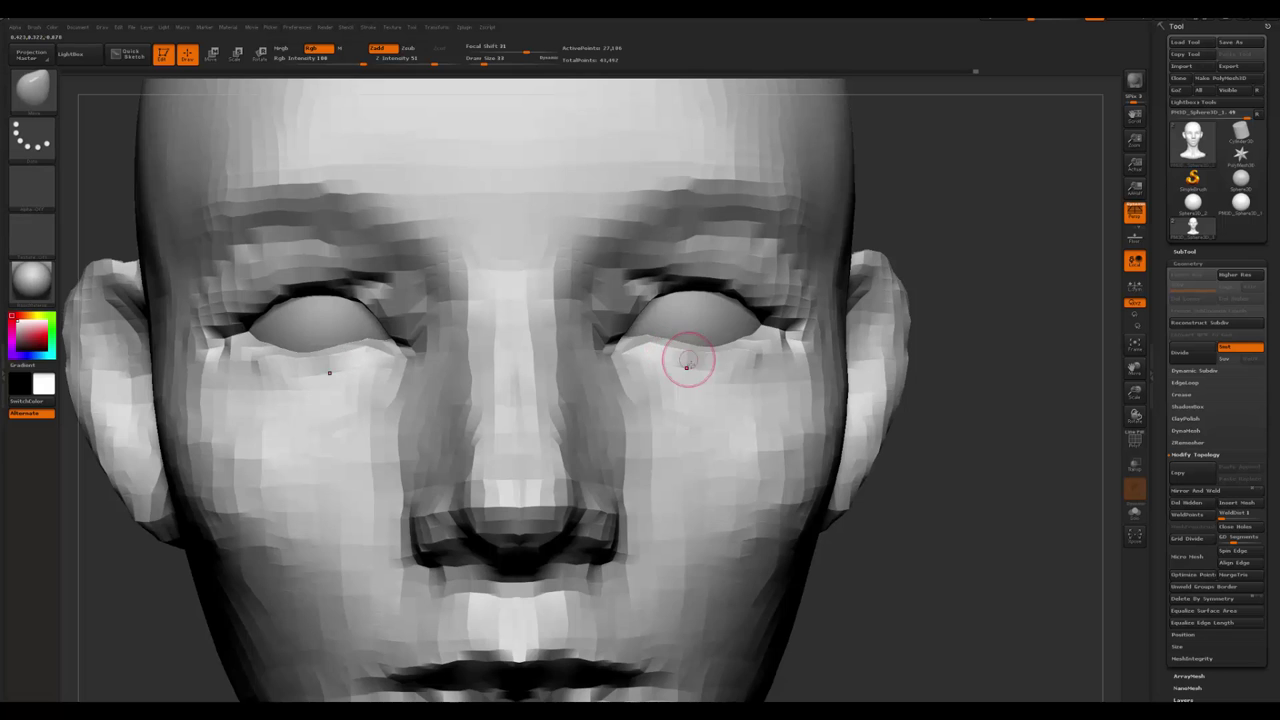
mouse_move(688, 362)
right_mouse_down("ctrl")
mouse_move(378, 553)
mouse_move(655, 407)
right_mouse_up("ctrl")
key("s")
left_click_drag(686, 348, 720, 349)
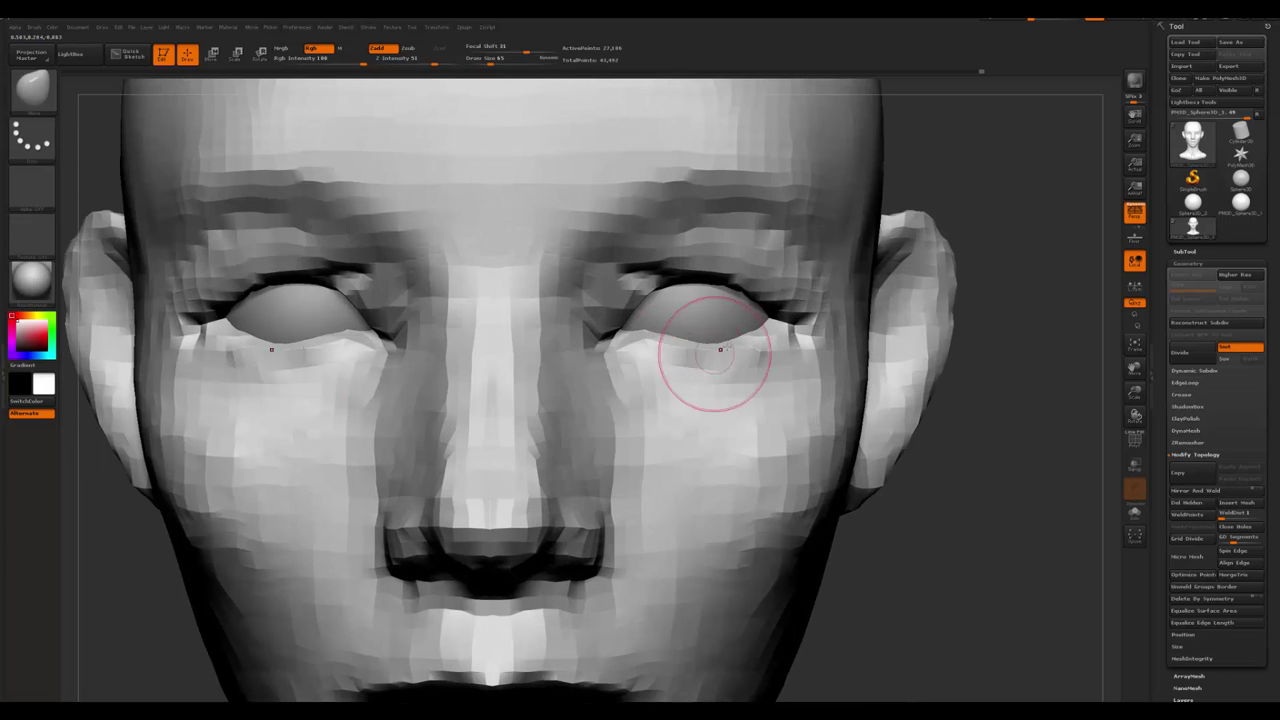
mouse_move(760, 352)
right_mouse_down()
mouse_move(757, 337)
mouse_move(770, 336)
mouse_move(720, 340)
right_mouse_up()
- Snap the head to a front view and build up the brow with a mirrored stroke
key("space")
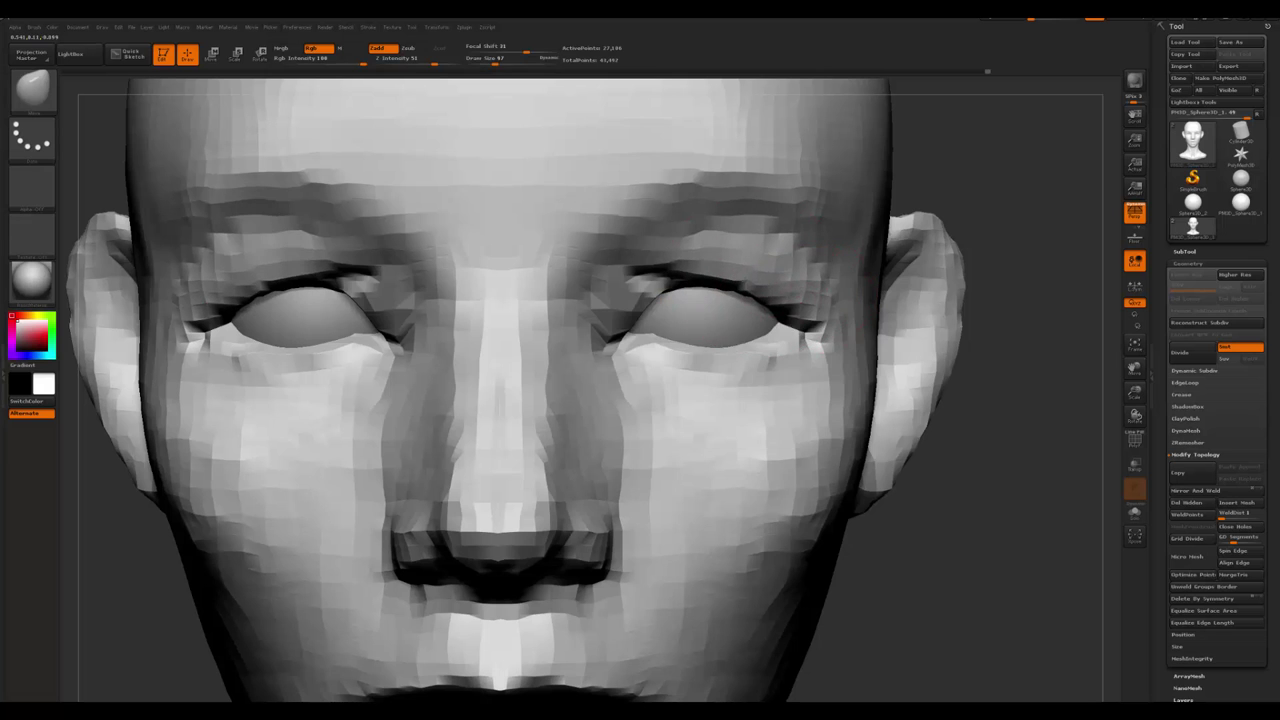
key("f")
right_click_drag(735, 267, 691, 307)
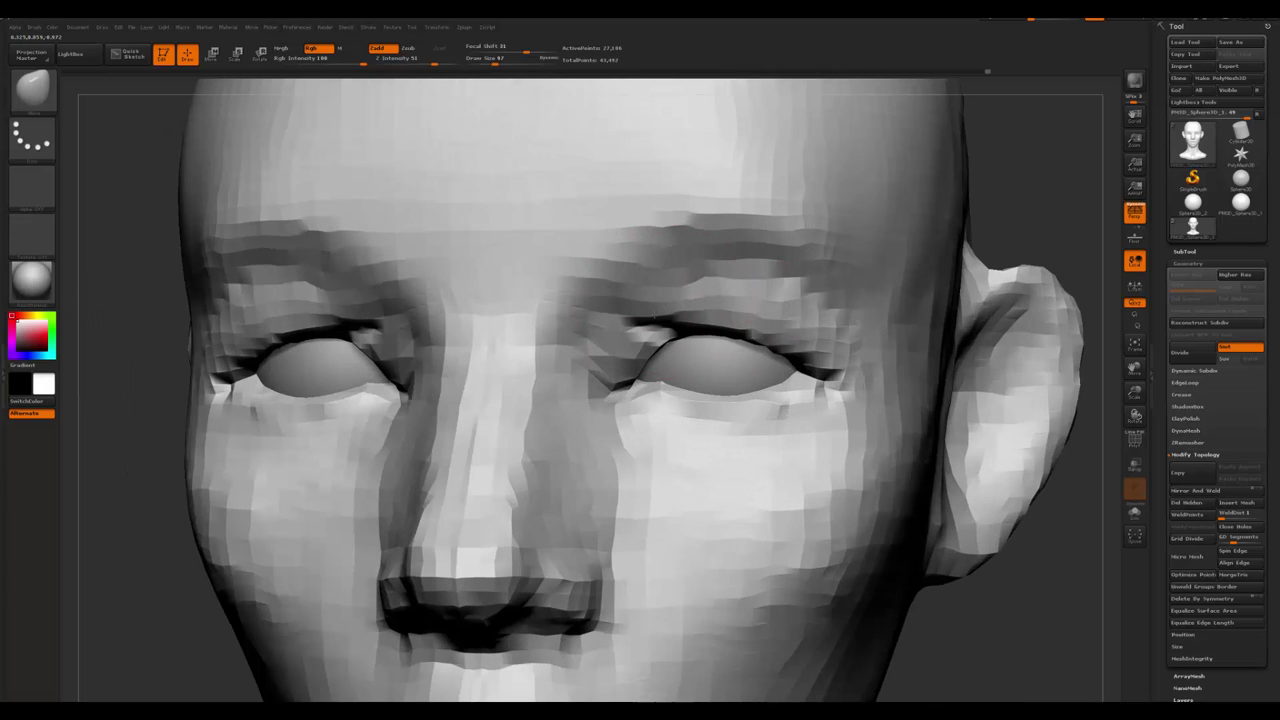
right_click_drag(600, 300, 640, 300, "shift")
key("space")
key("b")
key("c")
key("b")
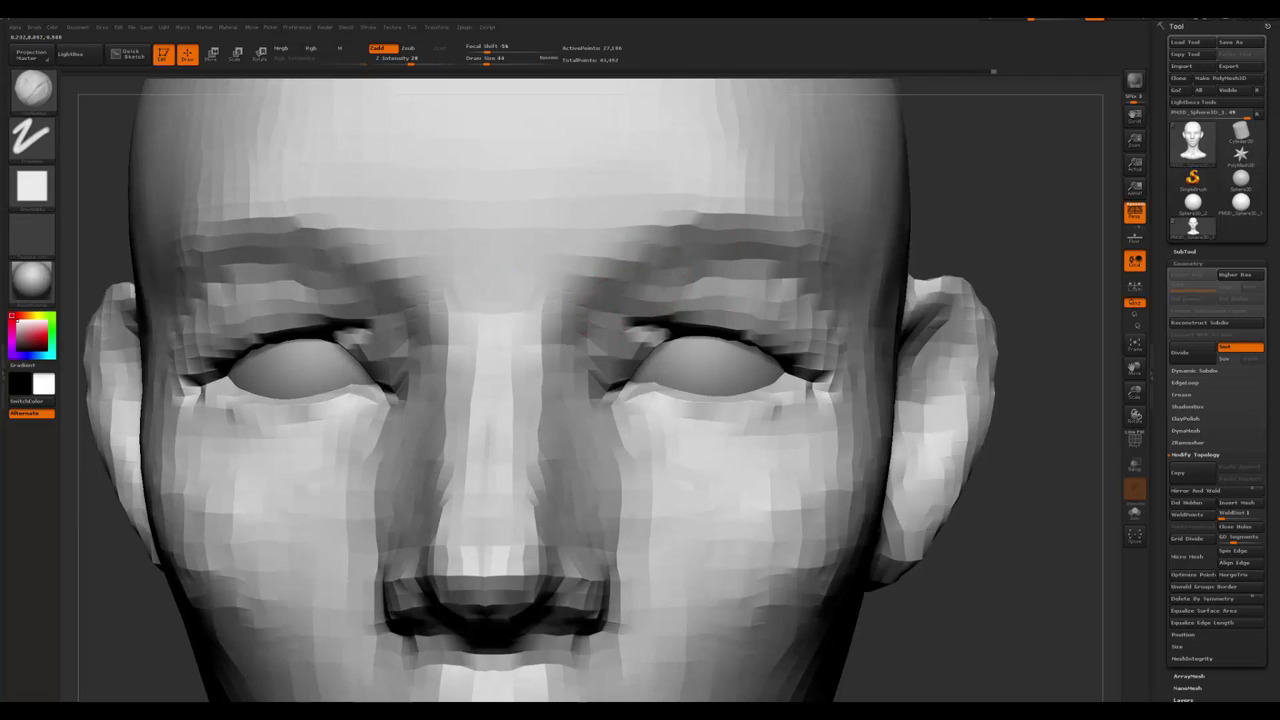
mouse_move(680, 285)
left_mouse_down()
mouse_move(717, 289)
mouse_move(718, 307)
mouse_move(769, 308)
left_mouse_up()
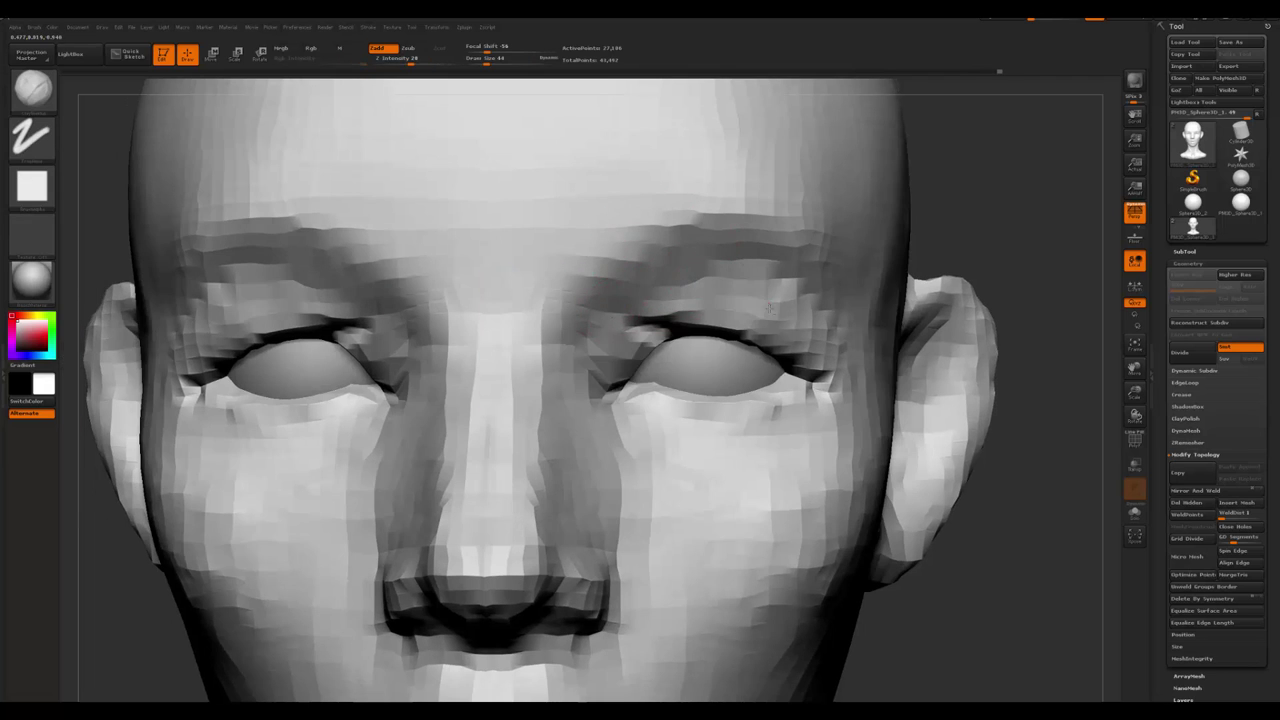
- Raise the draw size to 56 and zoom out to the whole head
key("space")
key("space")
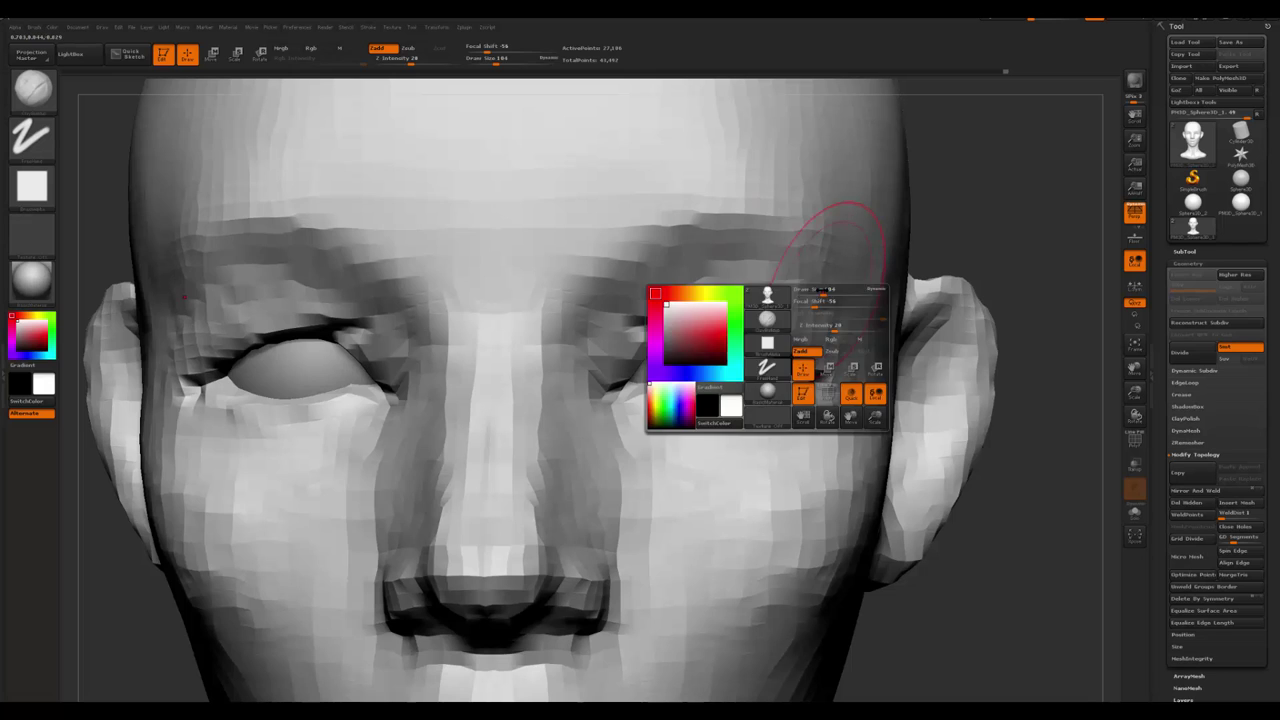
key("space")
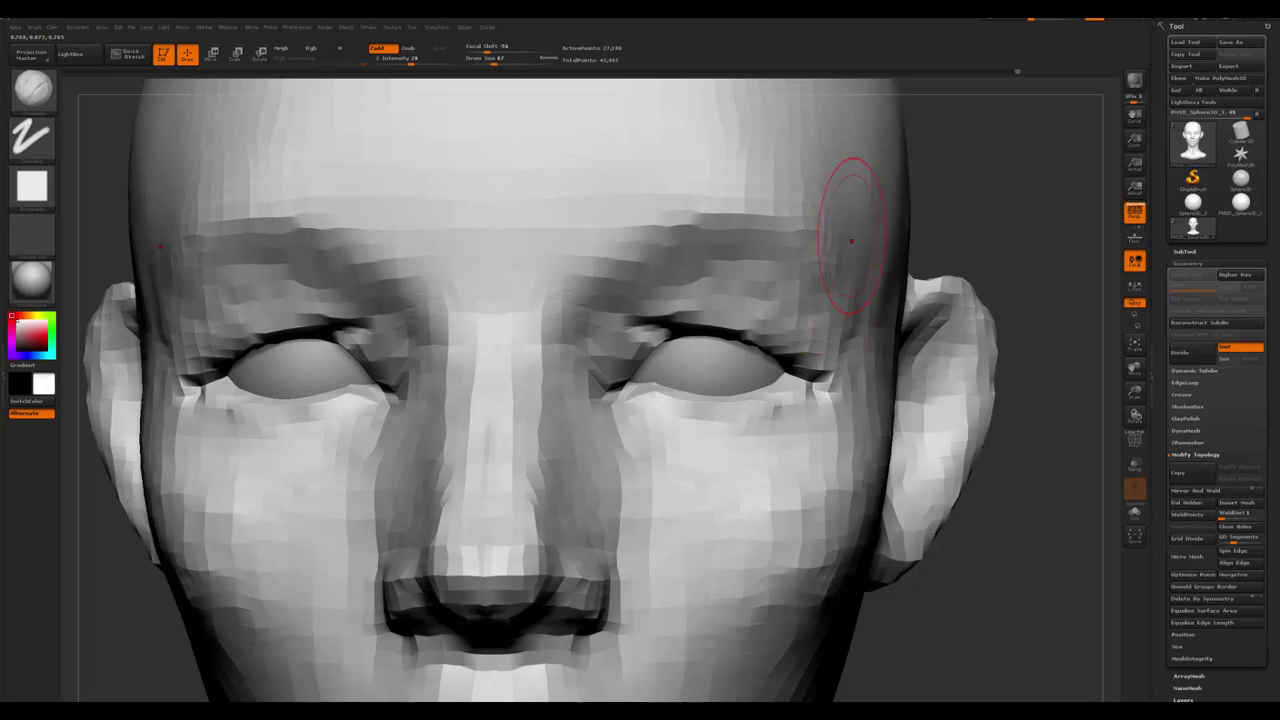
key("b")
mouse_move(836, 277)
right_mouse_down("ctrl")
mouse_move(700, 380)
mouse_move(500, 480)
mouse_move(450, 490)
mouse_move(447, 503)
mouse_move(749, 263)
right_mouse_up("ctrl")
key("space")
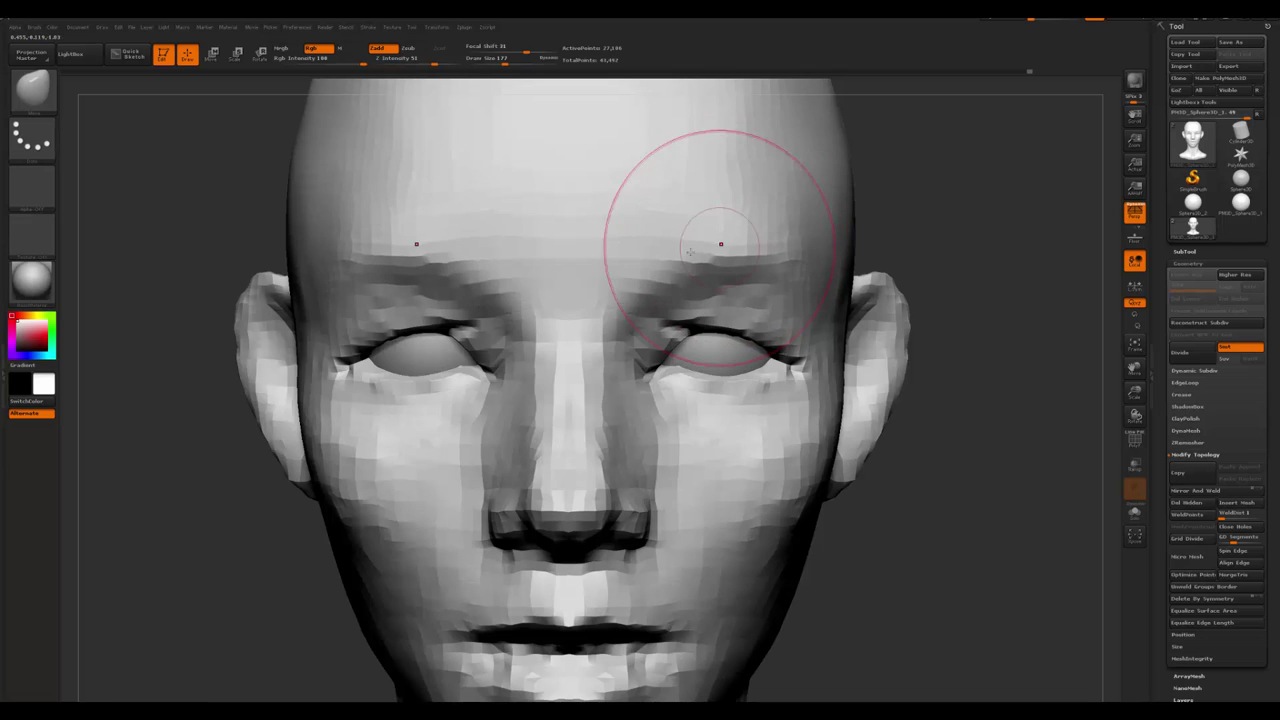
- Smooth both brow ridges with the brush at size 44
key("space")
left_click_drag(678, 298, 662, 298)
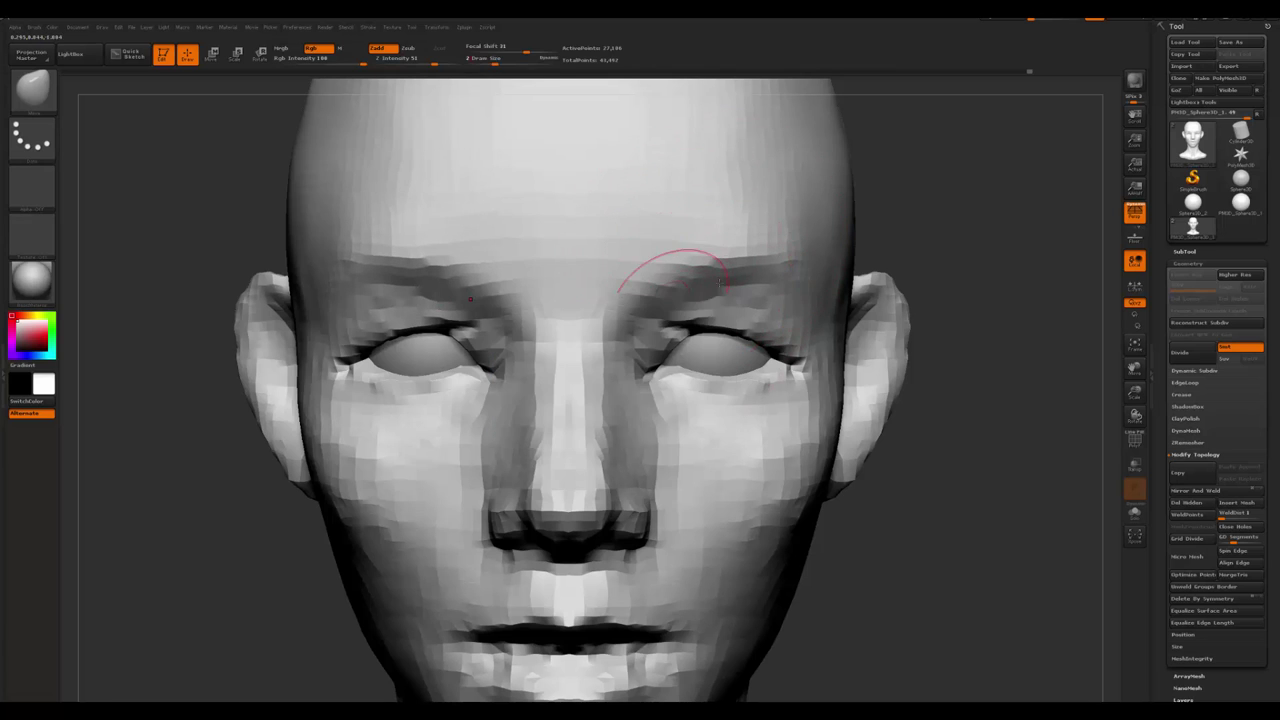
mouse_move(749, 271)
left_mouse_down("shift")
mouse_move(737, 286)
mouse_move(800, 271)
mouse_move(803, 300)
left_mouse_up("shift")
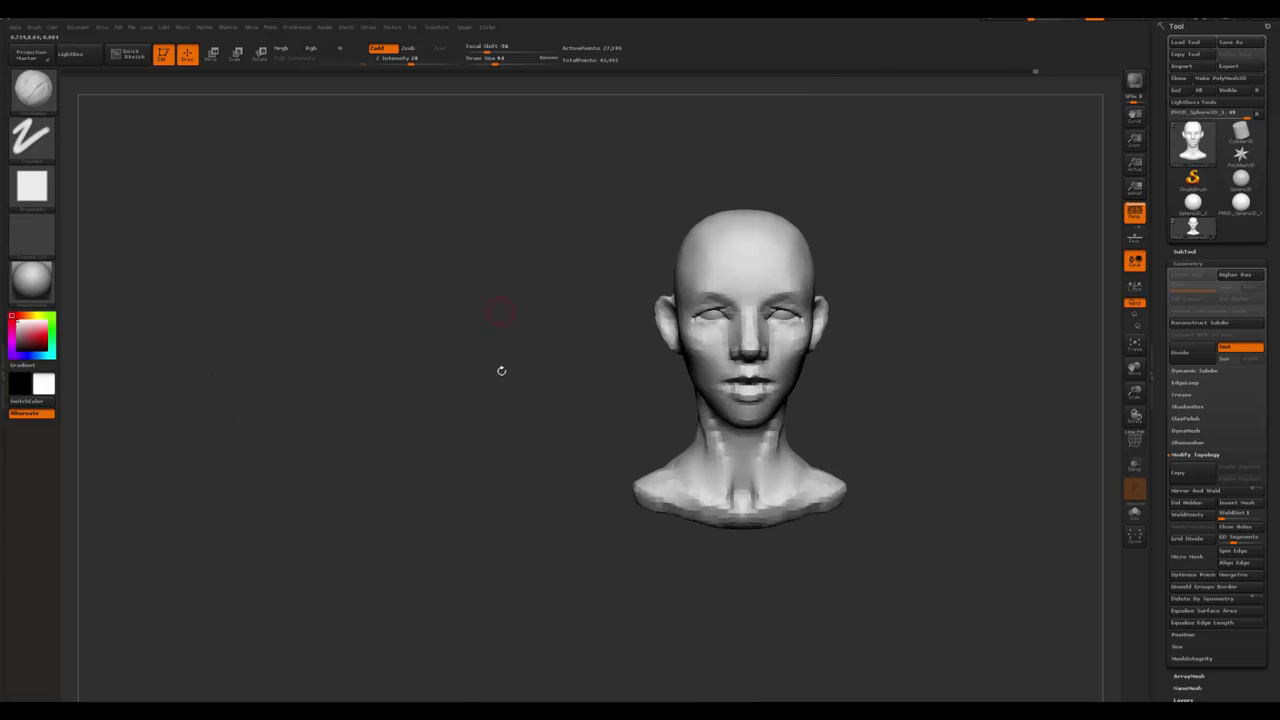
mouse_move(500, 369)
left_mouse_down()
mouse_move(486, 451)
mouse_move(498, 464)
mouse_move(771, 277)
mouse_move(465, 452)
mouse_move(422, 520)
mouse_move(614, 357)
left_mouse_up()
- Shape the mouth corner, orbit to a low view, and pull the reference window over
key("space")
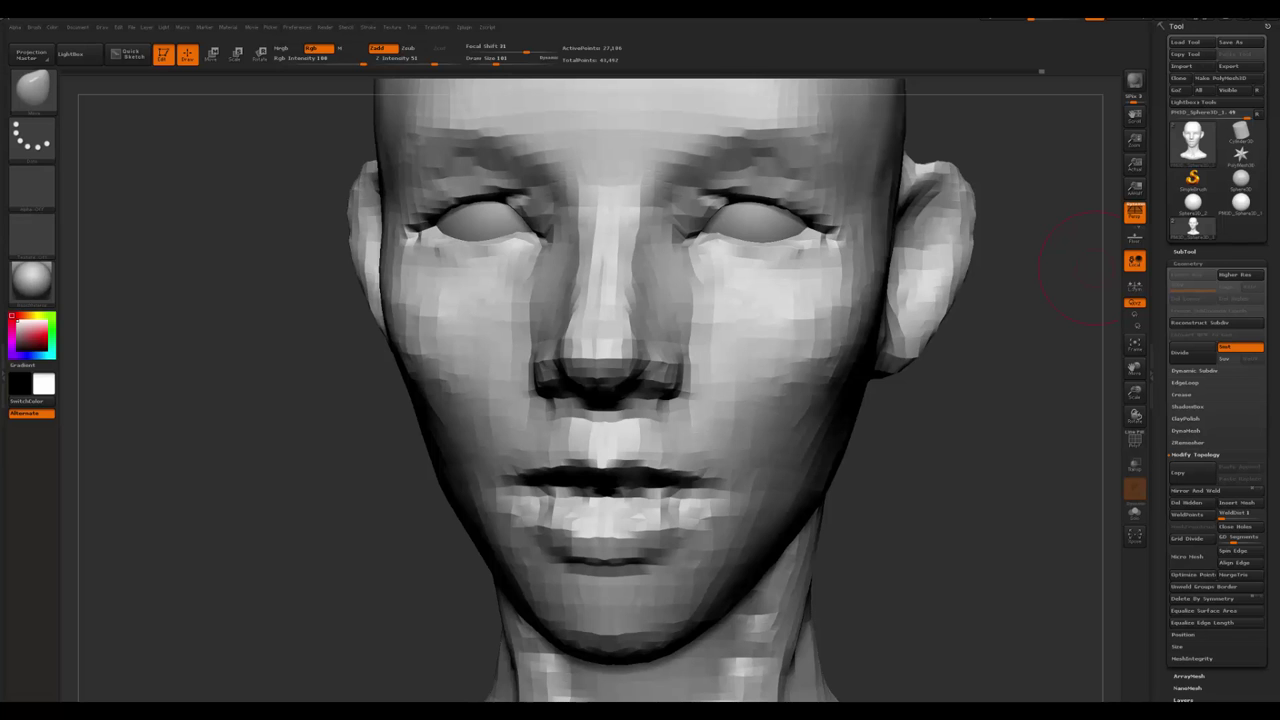
left_click_drag(1080, 270, 610, 288)
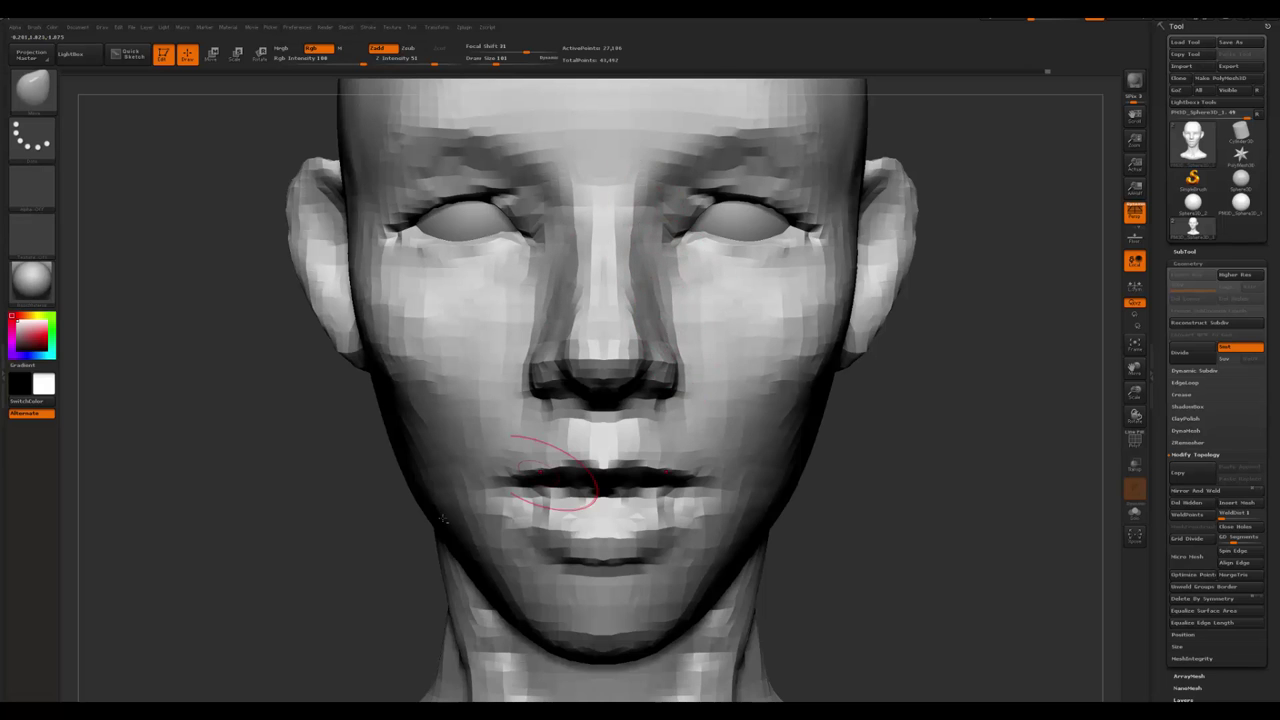
right_click_drag(586, 486, 595, 476, "alt")
right_click(686, 300)
right_click_drag(686, 330, 686, 260)
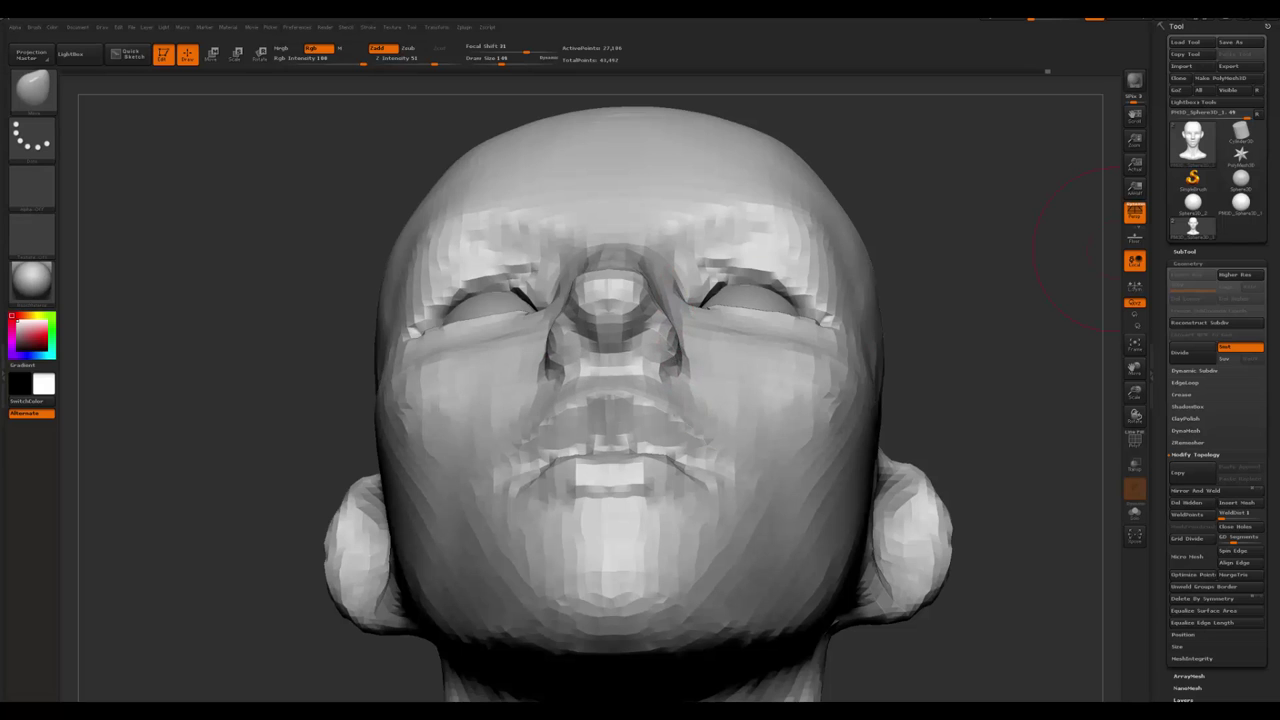
left_click_drag(1234, 126, 600, 149)
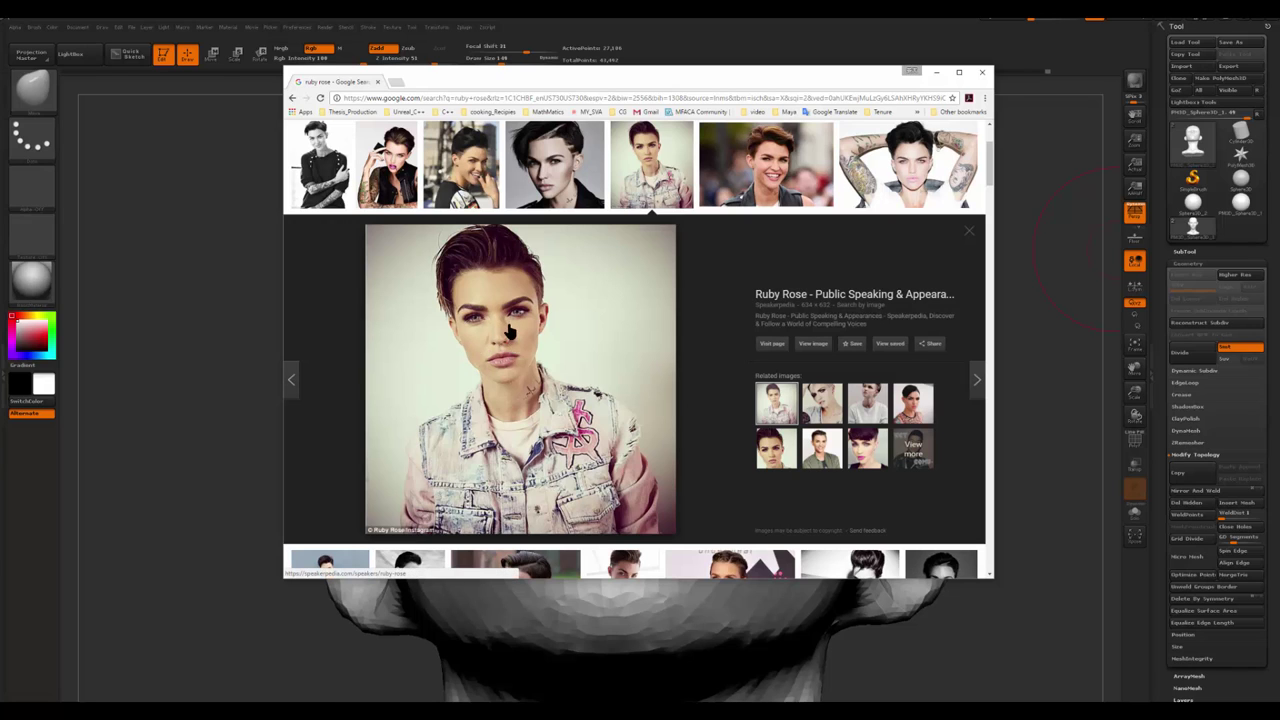
- Preview the second, fifth and arms-raised reference photos, then minimize the browser
left_click(402, 184)
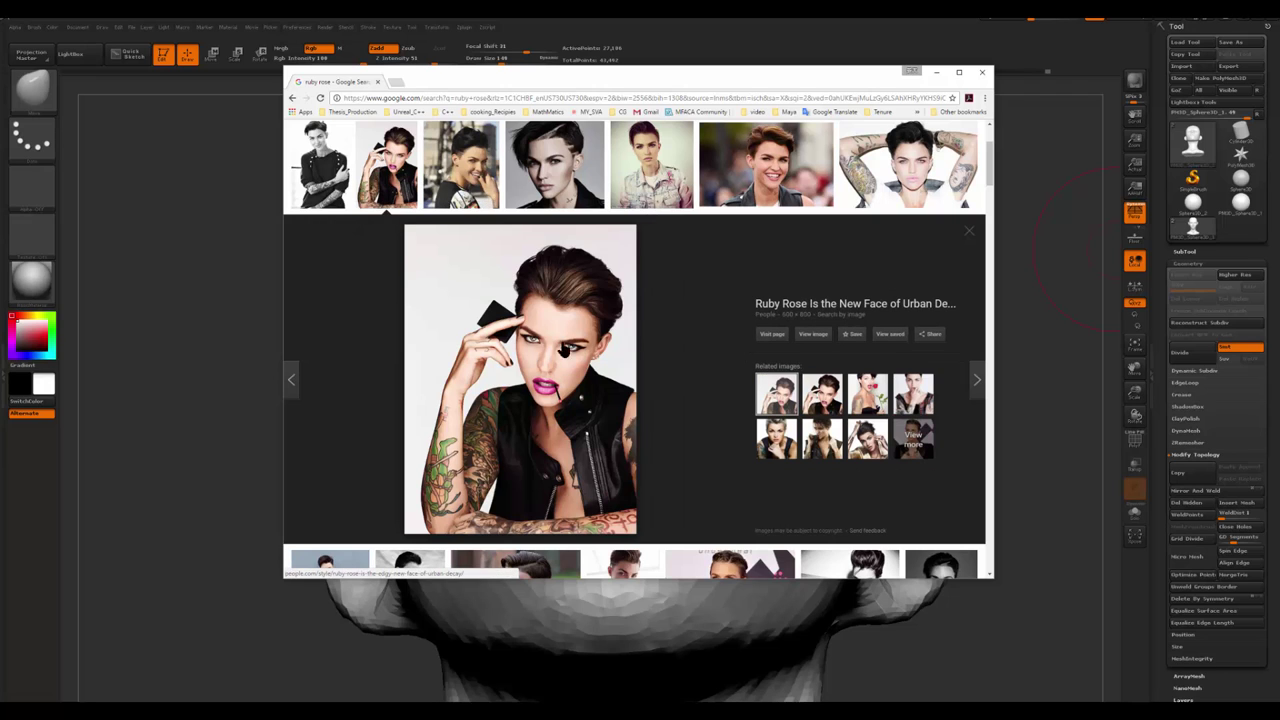
left_click(655, 180)
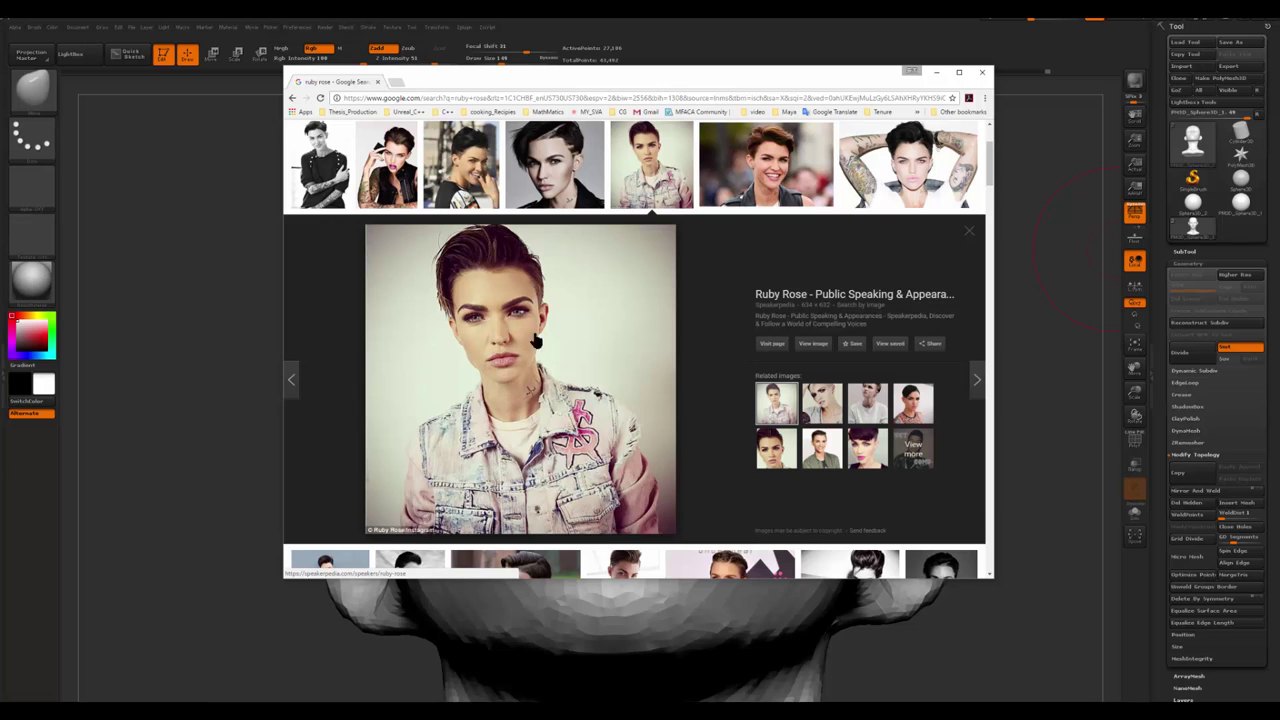
scroll(580, 330, "up", 1)
scroll(600, 318, "down", 1)
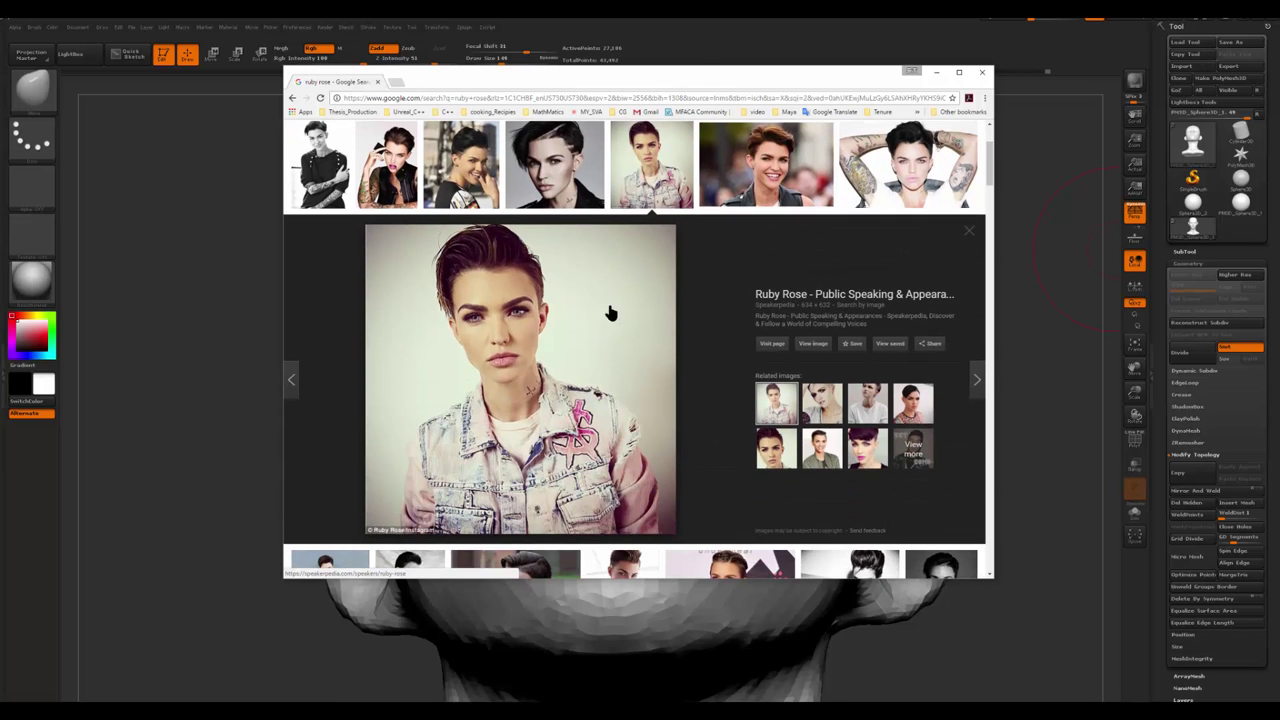
left_click(913, 173)
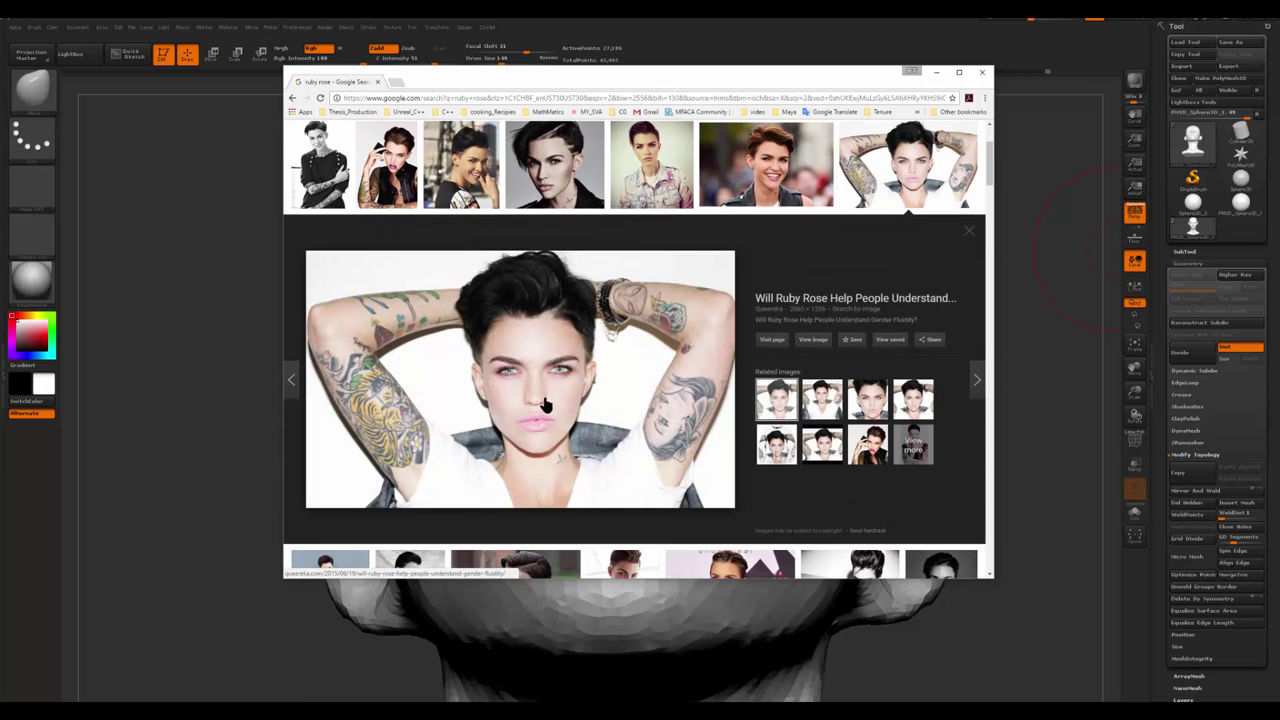
left_click(935, 72)
mouse_move(958, 385)
left_mouse_down()
mouse_move(954, 471)
mouse_move(692, 368)
left_mouse_up()
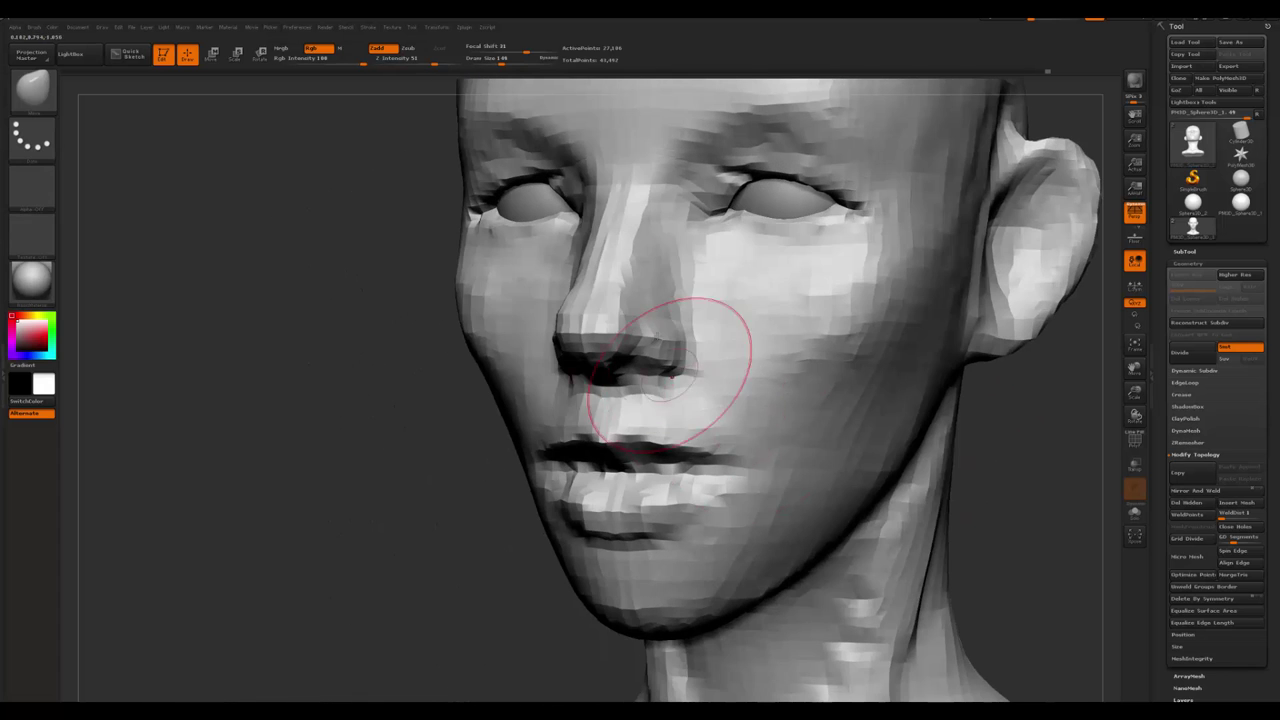
- Refine the nose and nostrils from below, with draw size 56 then 35
key("shift")
key("space")
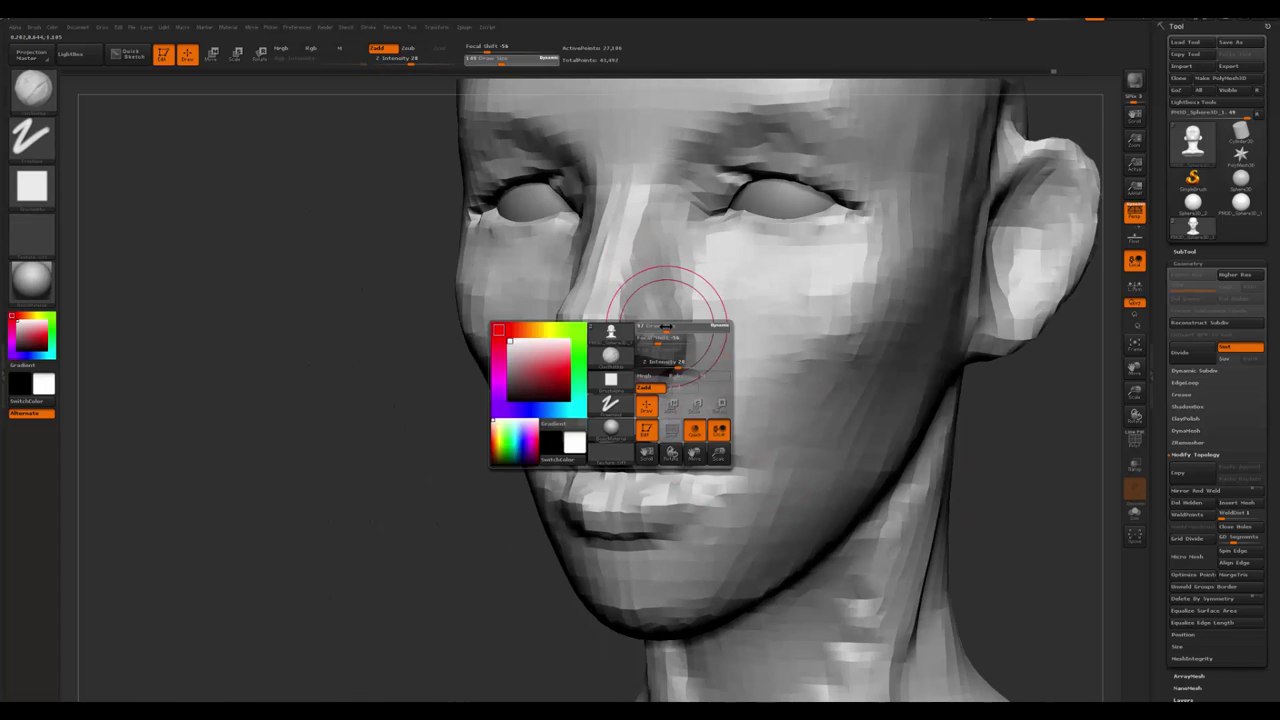
right_click_drag(672, 330, 690, 335)
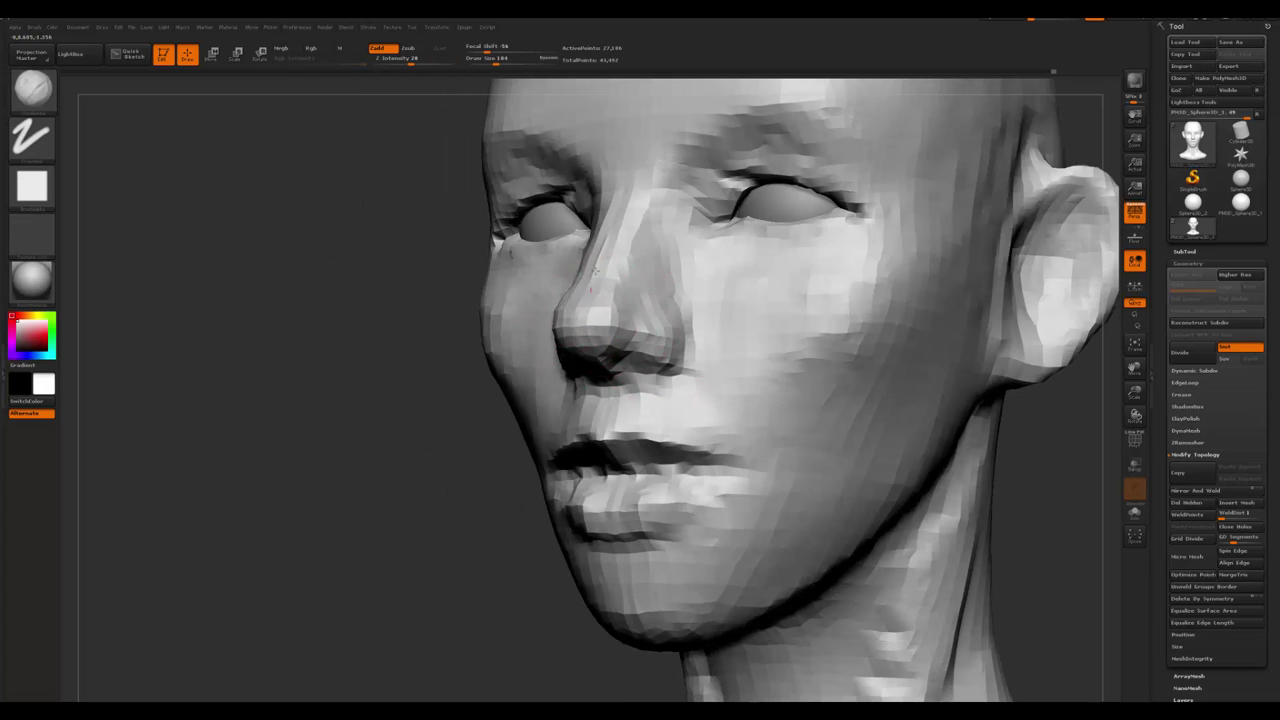
right_click_drag(643, 320, 652, 355)
right_click(654, 358)
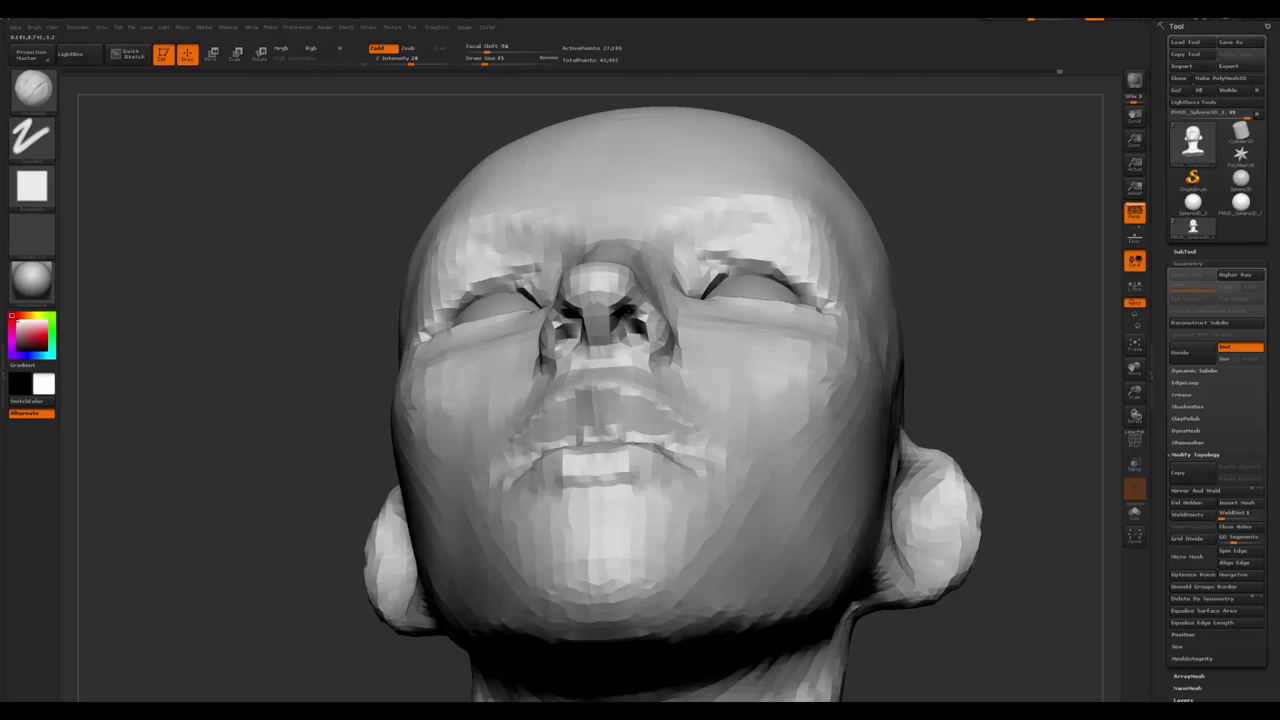
mouse_move(672, 352)
right_mouse_down()
mouse_move(708, 348)
mouse_move(686, 380)
mouse_move(663, 363)
right_mouse_up()
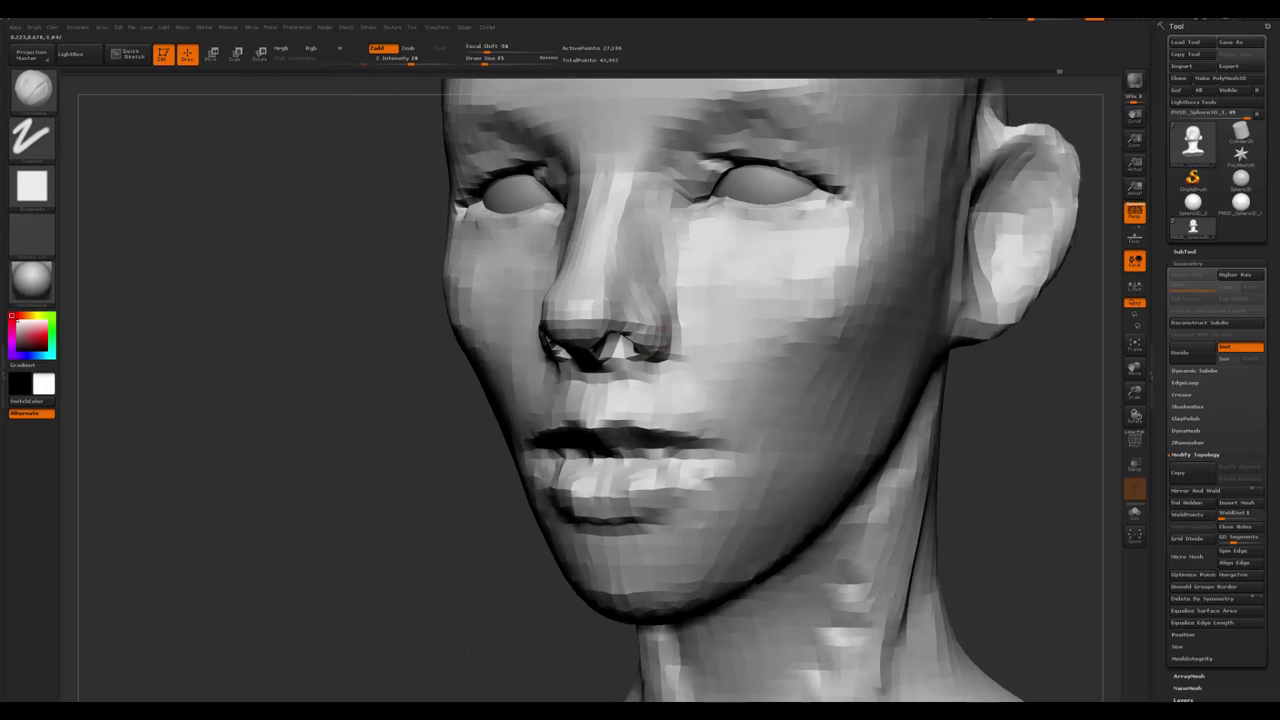
mouse_move(672, 352)
right_mouse_down()
mouse_move(474, 443)
mouse_move(560, 390)
mouse_move(680, 390)
mouse_move(663, 367)
right_mouse_up()
- Sculpt the cheek planes with Zsub and Standard at sizes 62–154, intensity 20
key("shift")
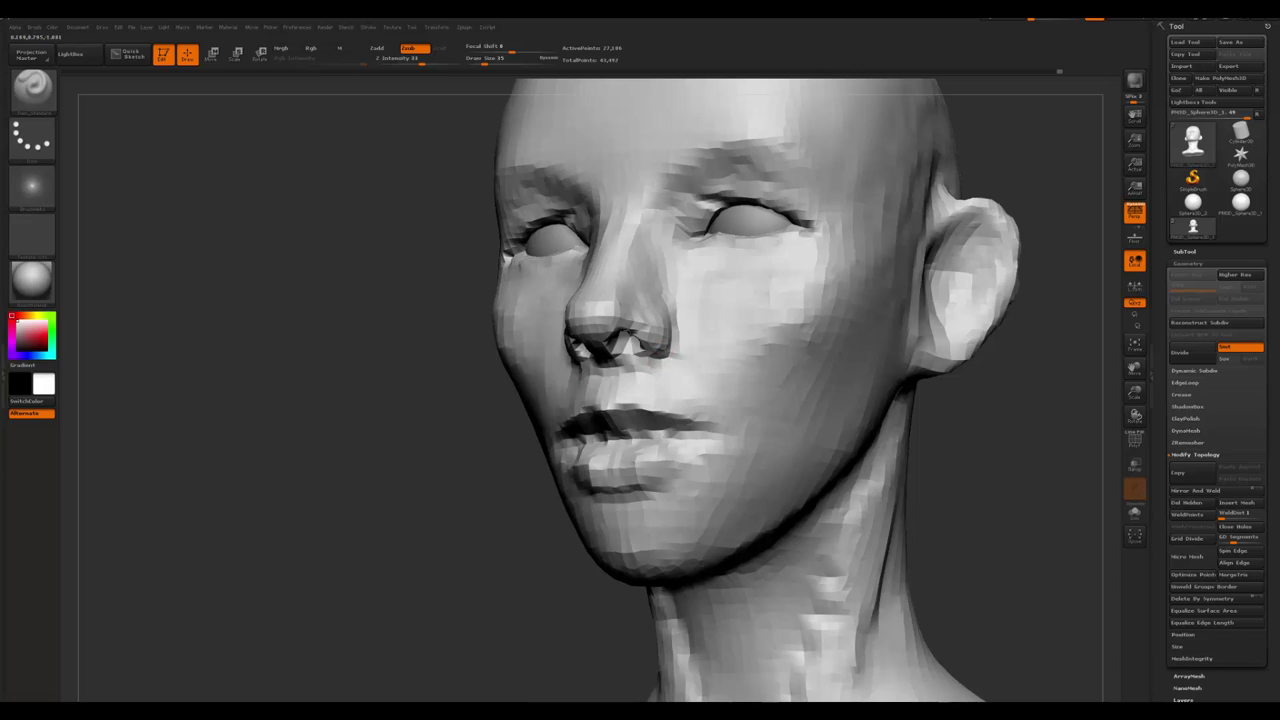
key("space")
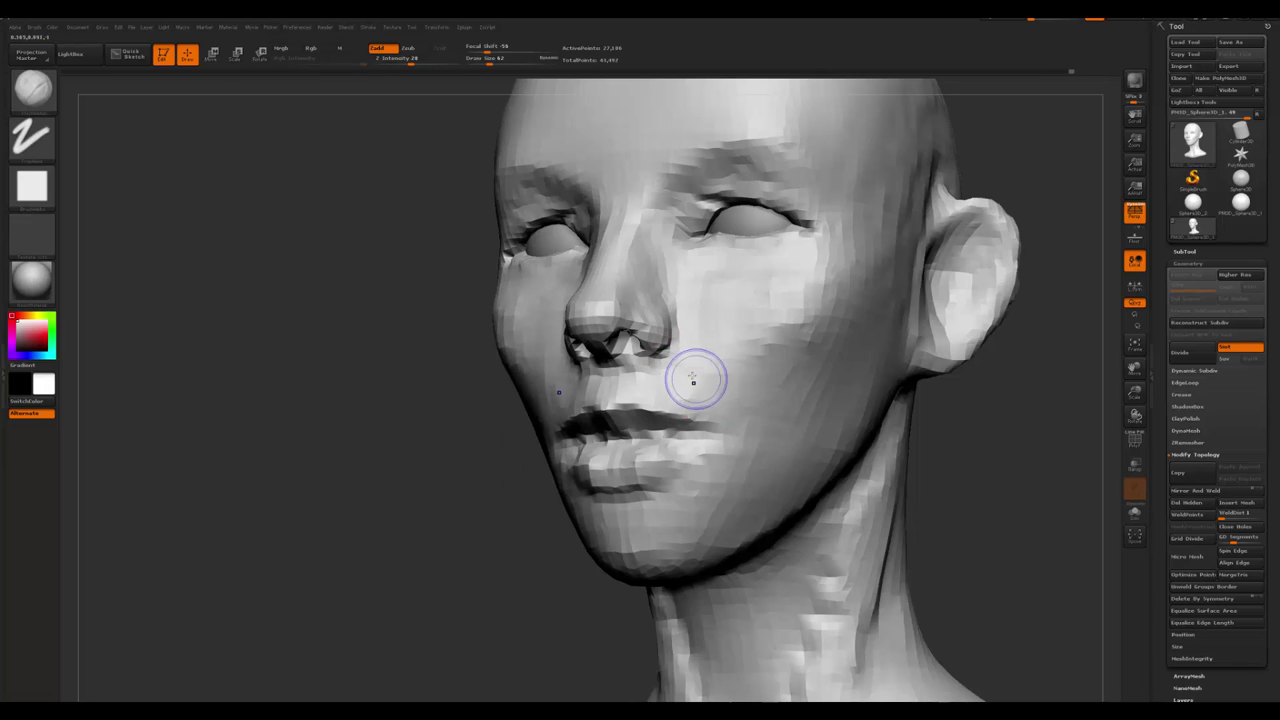
key("b")
mouse_move(600, 400)
right_mouse_down("alt")
mouse_move(543, 483)
mouse_move(903, 449)
mouse_move(775, 345)
right_mouse_up("alt")
key("space")
left_click_drag(773, 353, 780, 353)
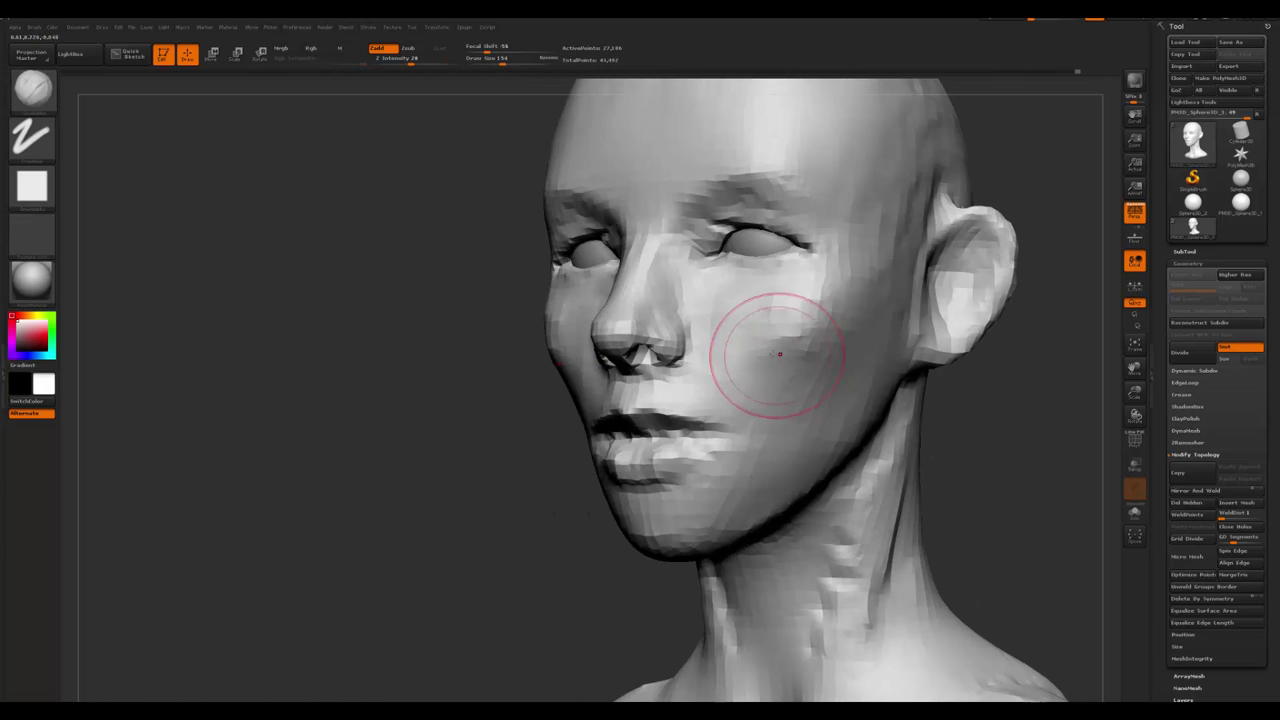
key("b")
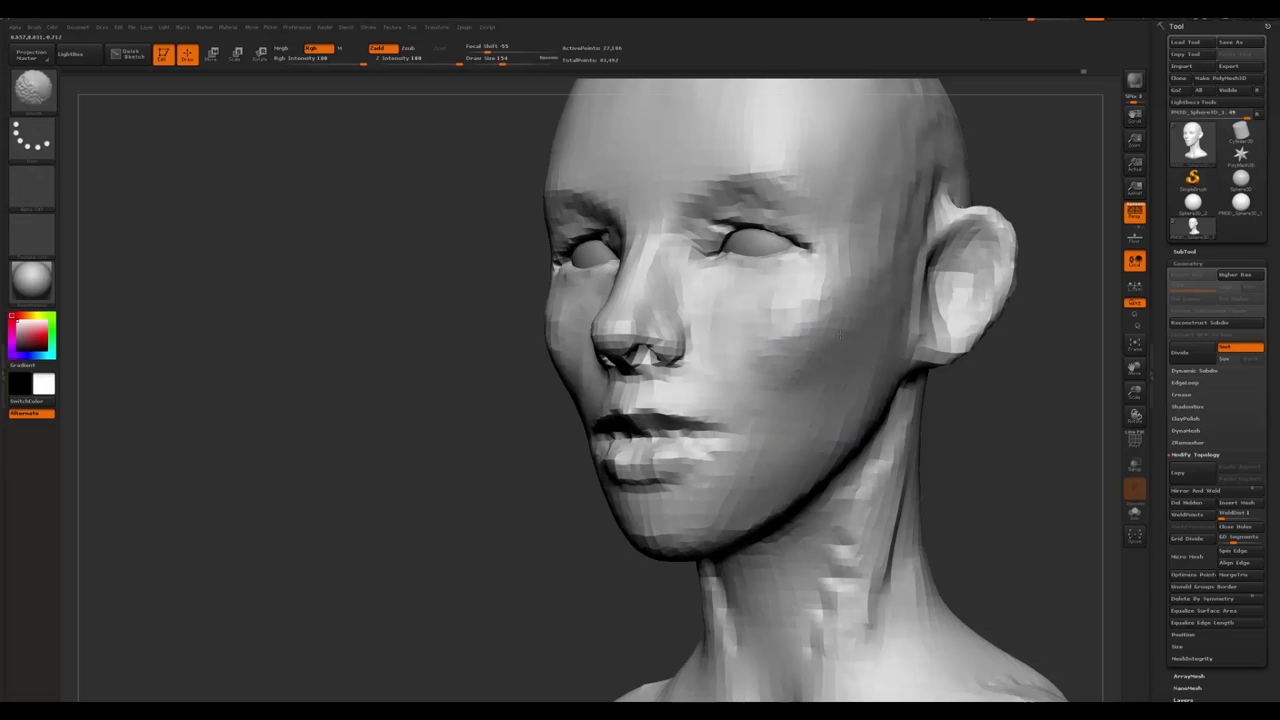
key("b")
key("c")
key("b")
mouse_move(841, 343)
right_mouse_down("ctrl")
mouse_move(860, 420)
mouse_move(850, 330)
mouse_move(870, 437)
right_mouse_up("ctrl")
key("alt+Tab")
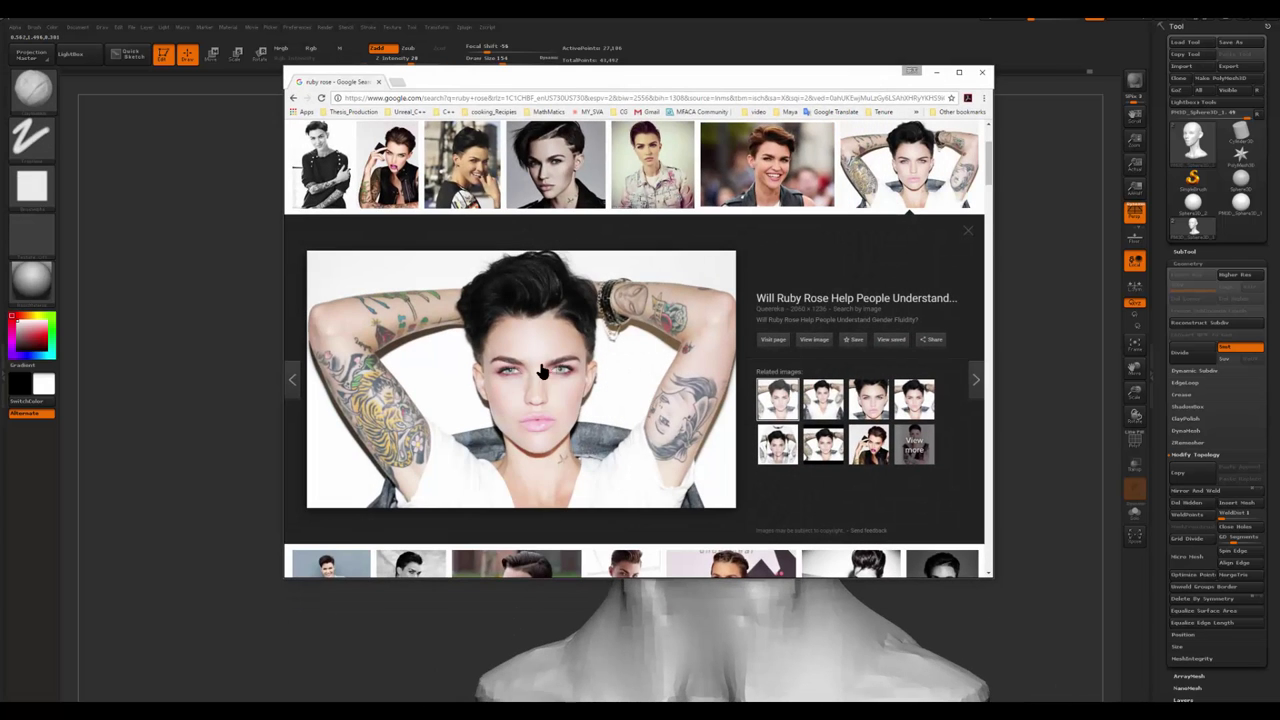
- Smooth the cheek and set the Standard brush to focal shift -55
key("alt+Tab")
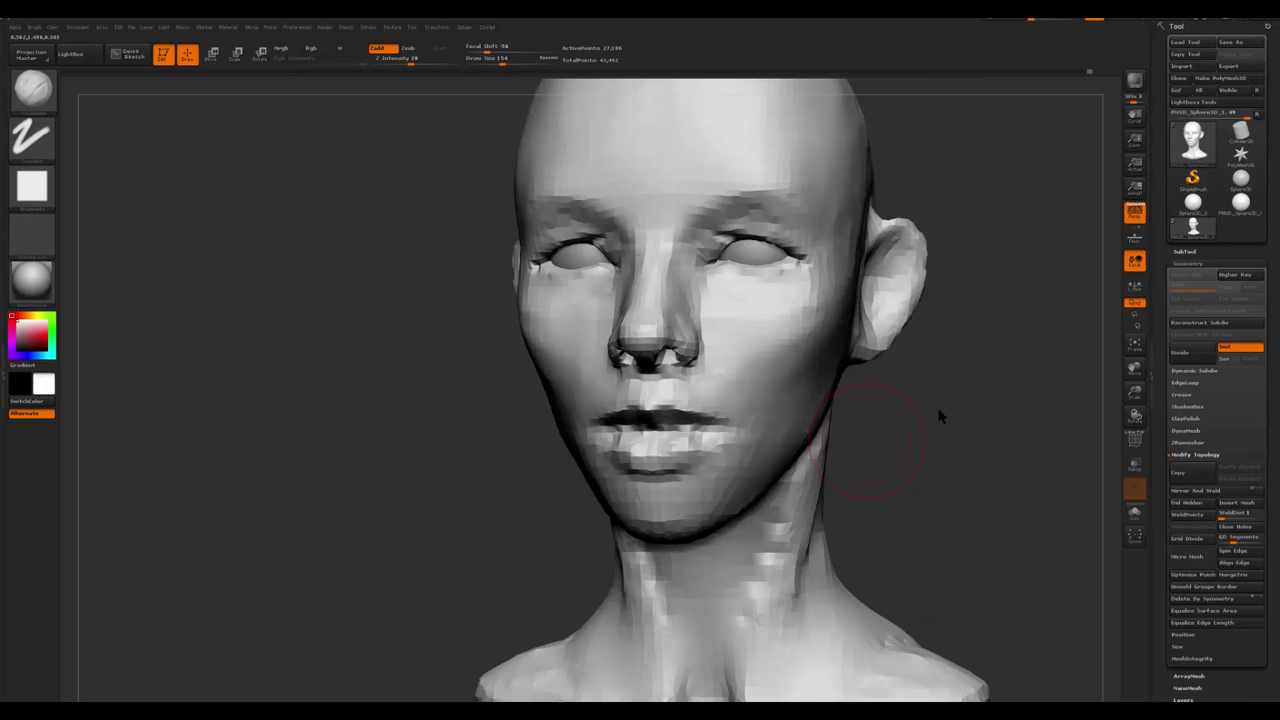
right_click_drag(940, 416, 740, 362)
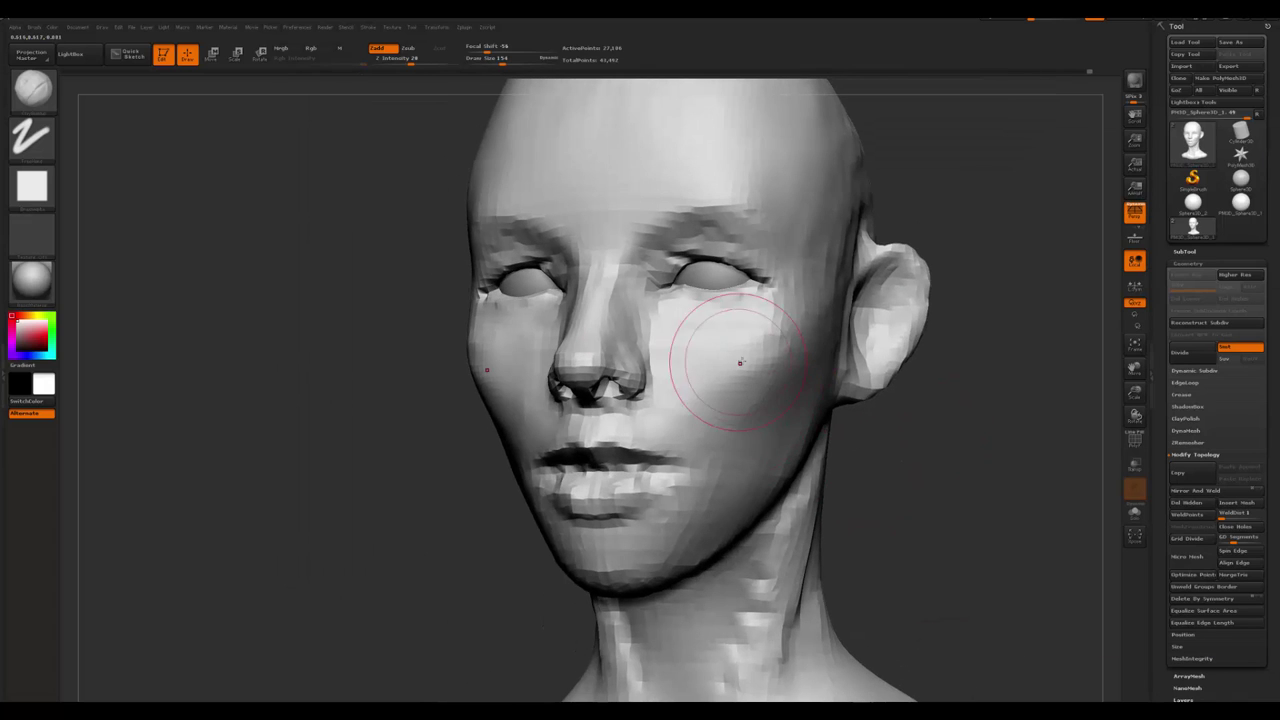
left_click_drag(740, 362, 771, 401)
key("b")
key("c")
key("b")
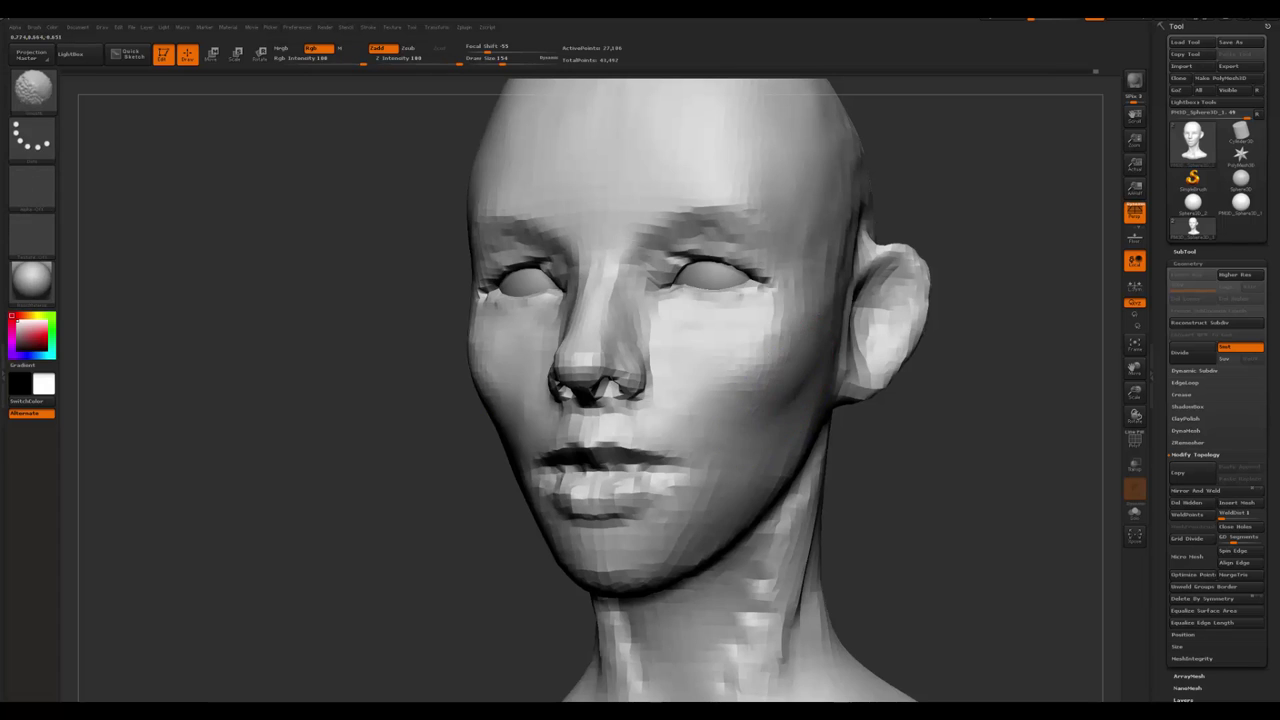
key("b")
key("c")
key("b")
mouse_move(775, 450)
right_mouse_down("shift")
mouse_move(903, 497)
mouse_move(926, 417)
mouse_move(686, 400)
right_mouse_up("shift")
- Reduce the brush to size 68 and smooth the upper lip
key("space")
left_click_drag(660, 362, 620, 362)
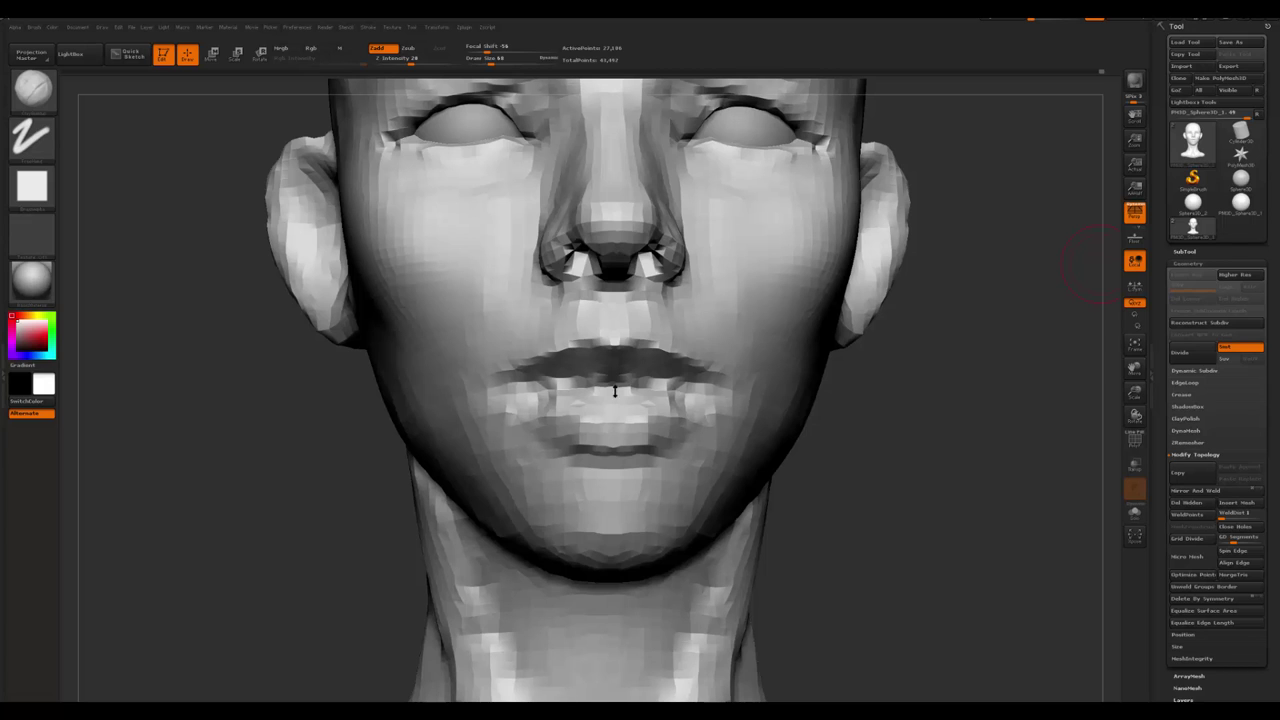
mouse_move(937, 471)
right_mouse_down()
mouse_move(600, 345)
mouse_move(622, 371)
right_mouse_up()
key("space")
key("shift")
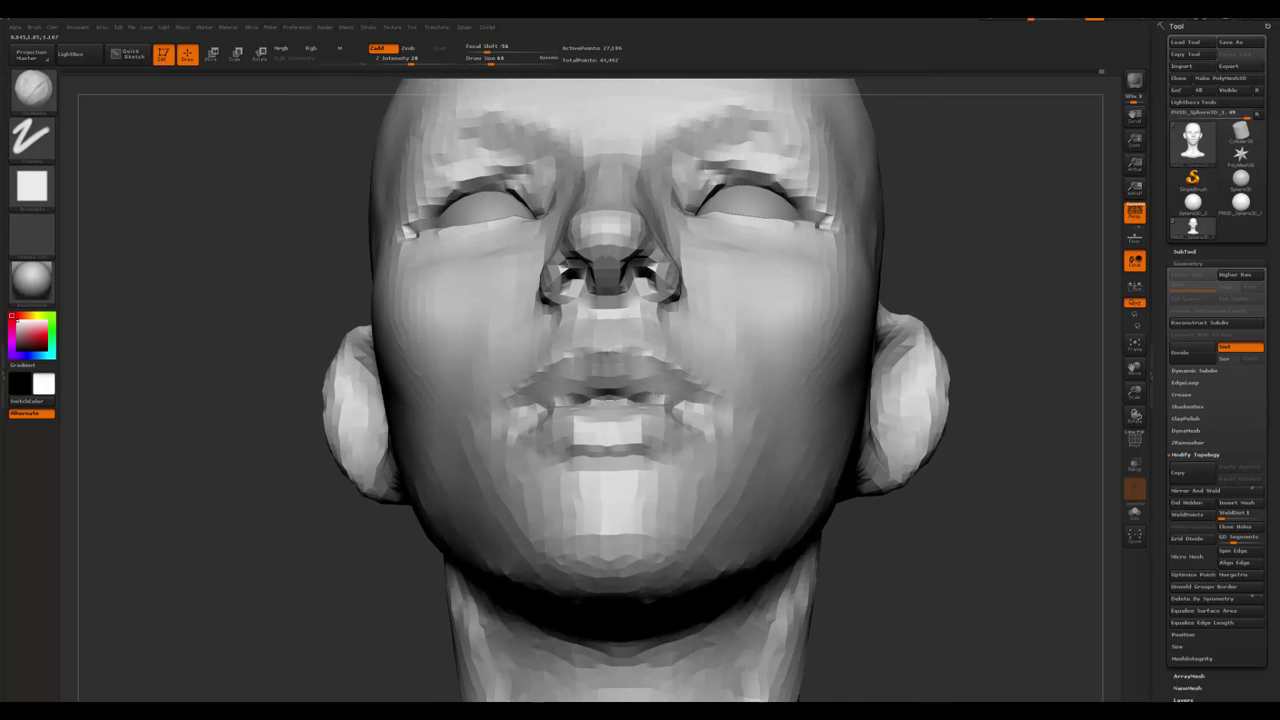
right_click_drag(700, 408, 630, 398)
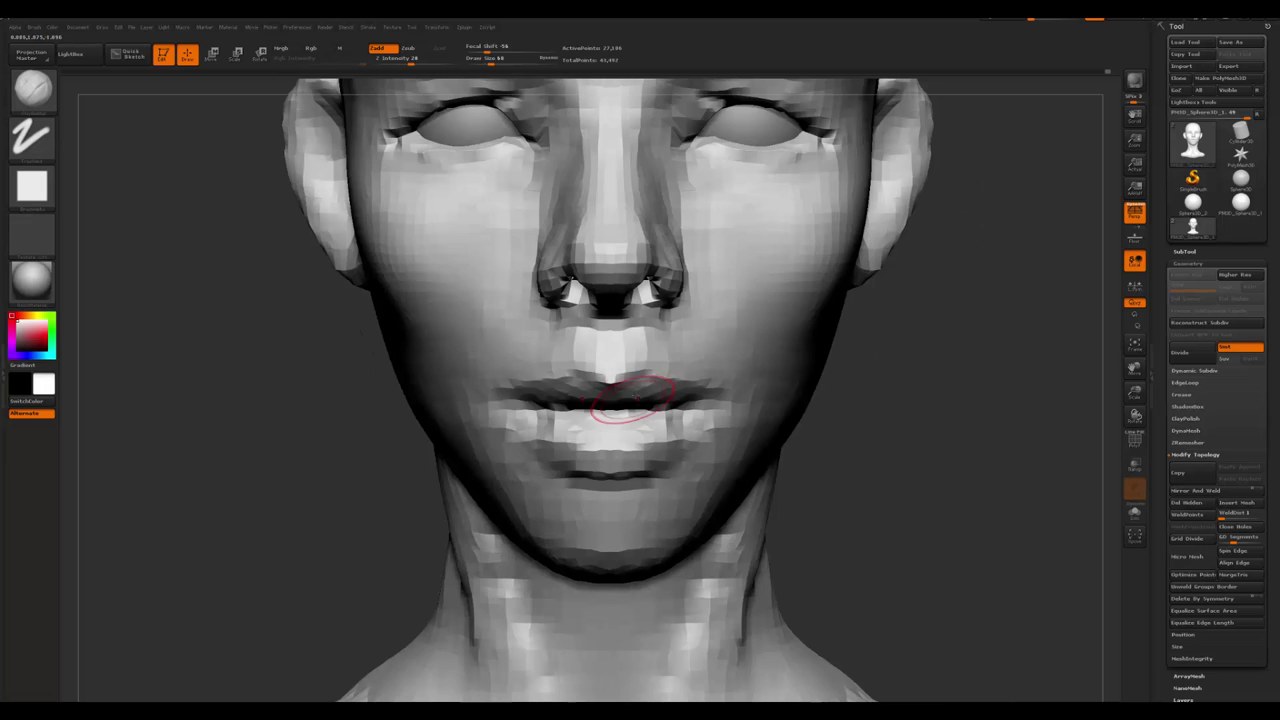
key("shift")
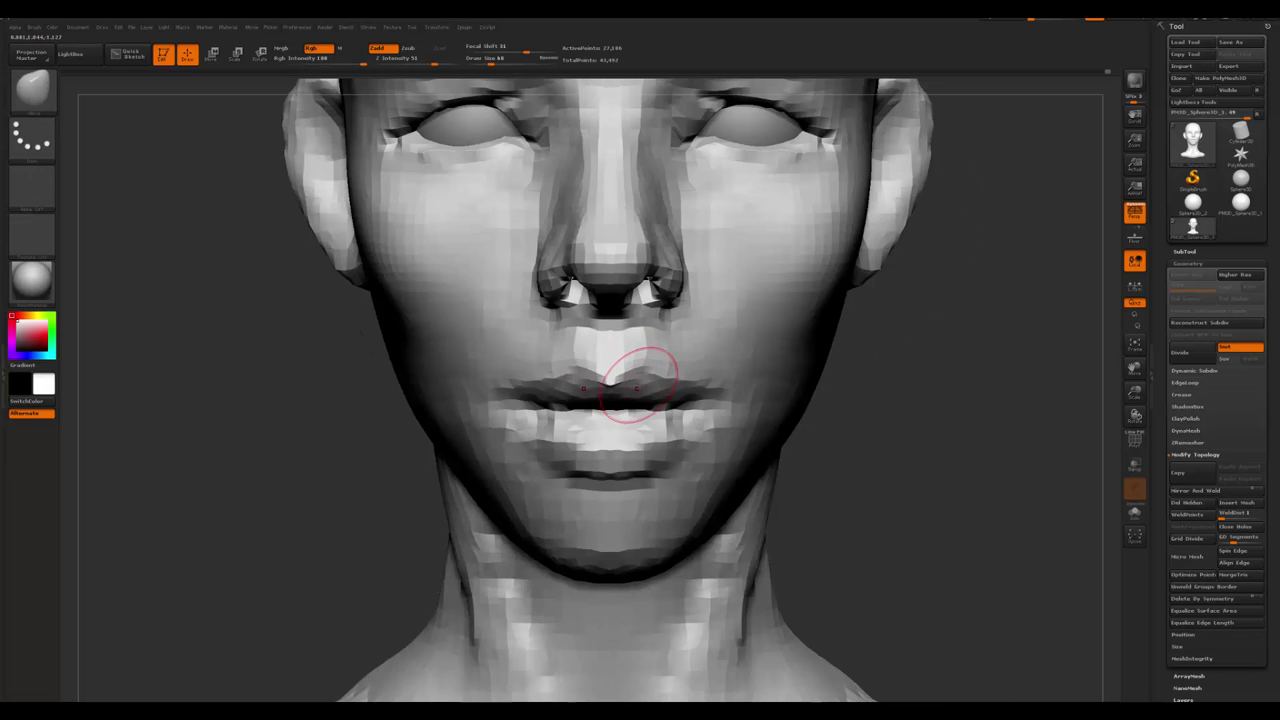
key("shift")
key("shift")
- Smooth out the lip region from a close front view
mouse_move(705, 400)
right_mouse_down()
mouse_move(700, 374)
mouse_move(728, 401)
right_mouse_up()
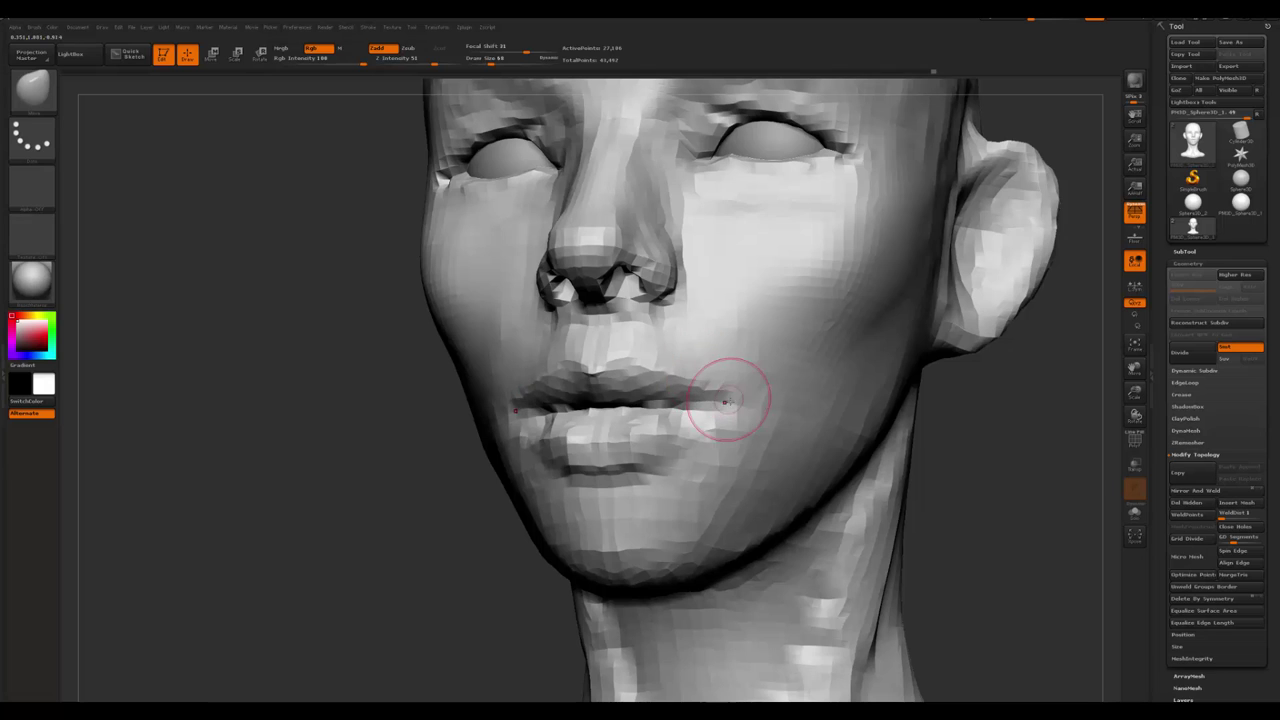
key("ctrl")
key("space")
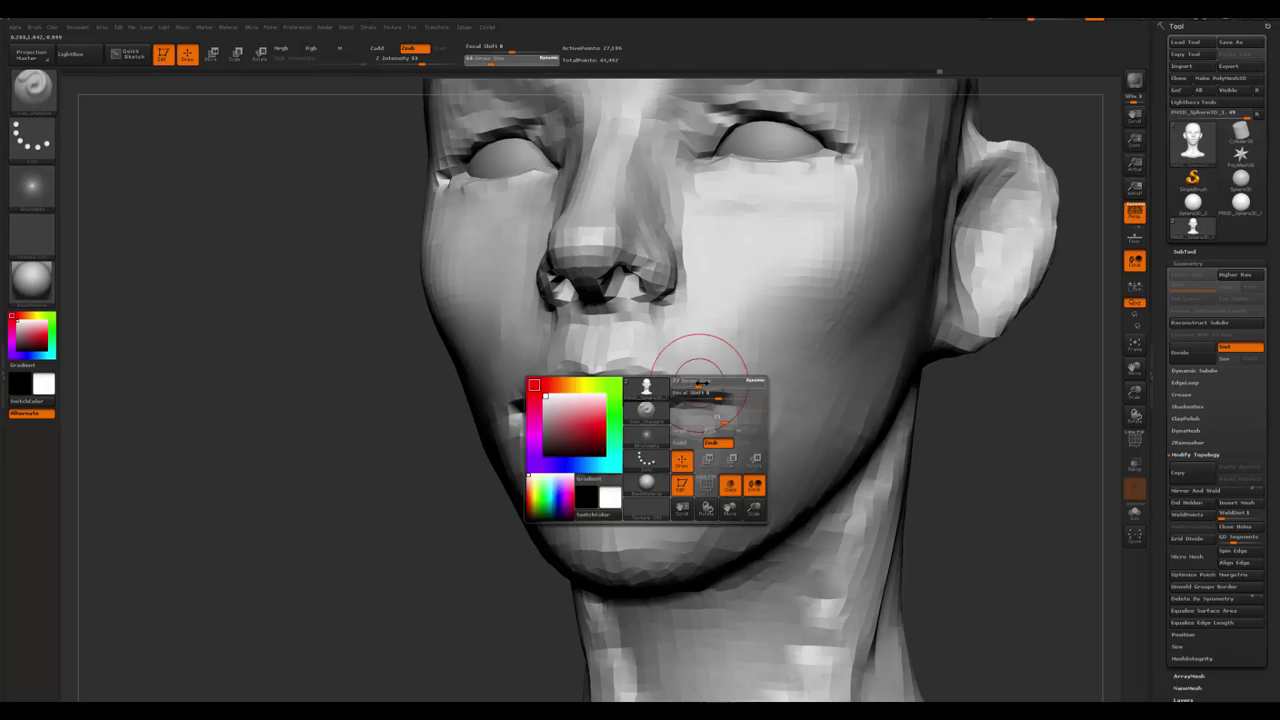
mouse_move(734, 380)
right_mouse_down()
mouse_move(705, 380)
mouse_move(628, 448)
right_mouse_up()
key("shift")
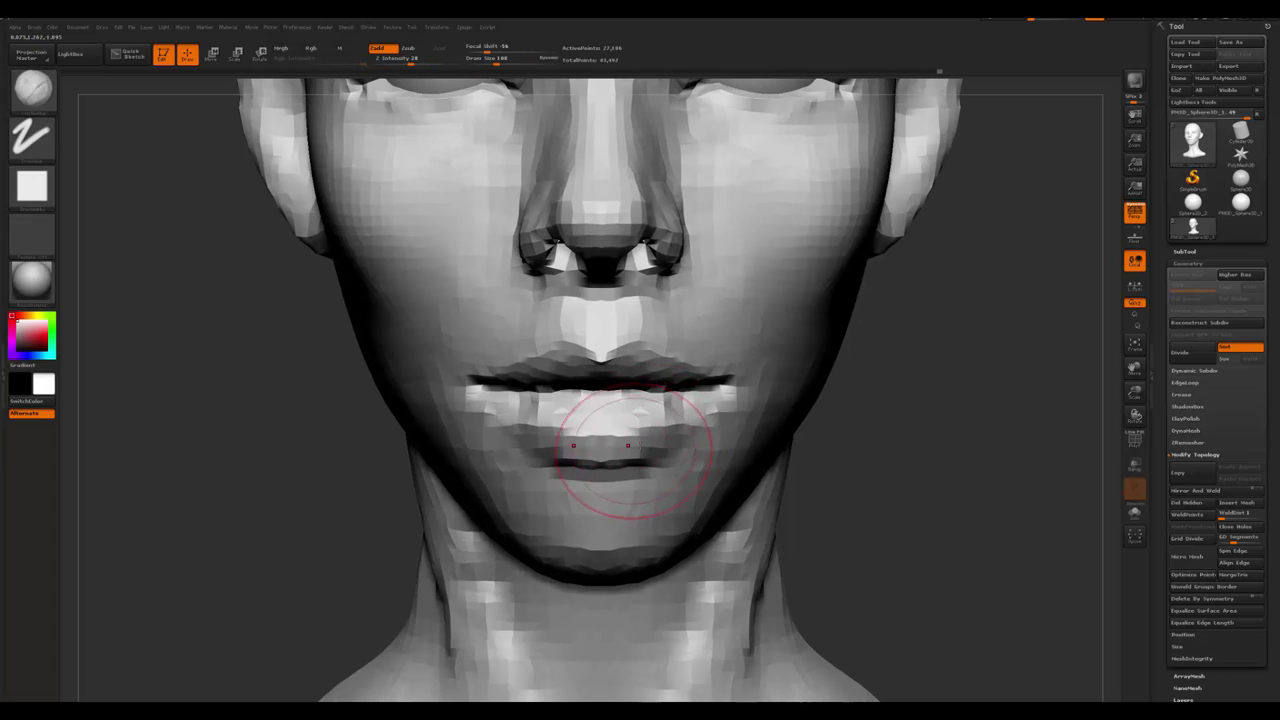
mouse_move(628, 423)
left_mouse_down("shift")
mouse_move(605, 405)
mouse_move(614, 386)
mouse_move(702, 425)
left_mouse_up("shift")
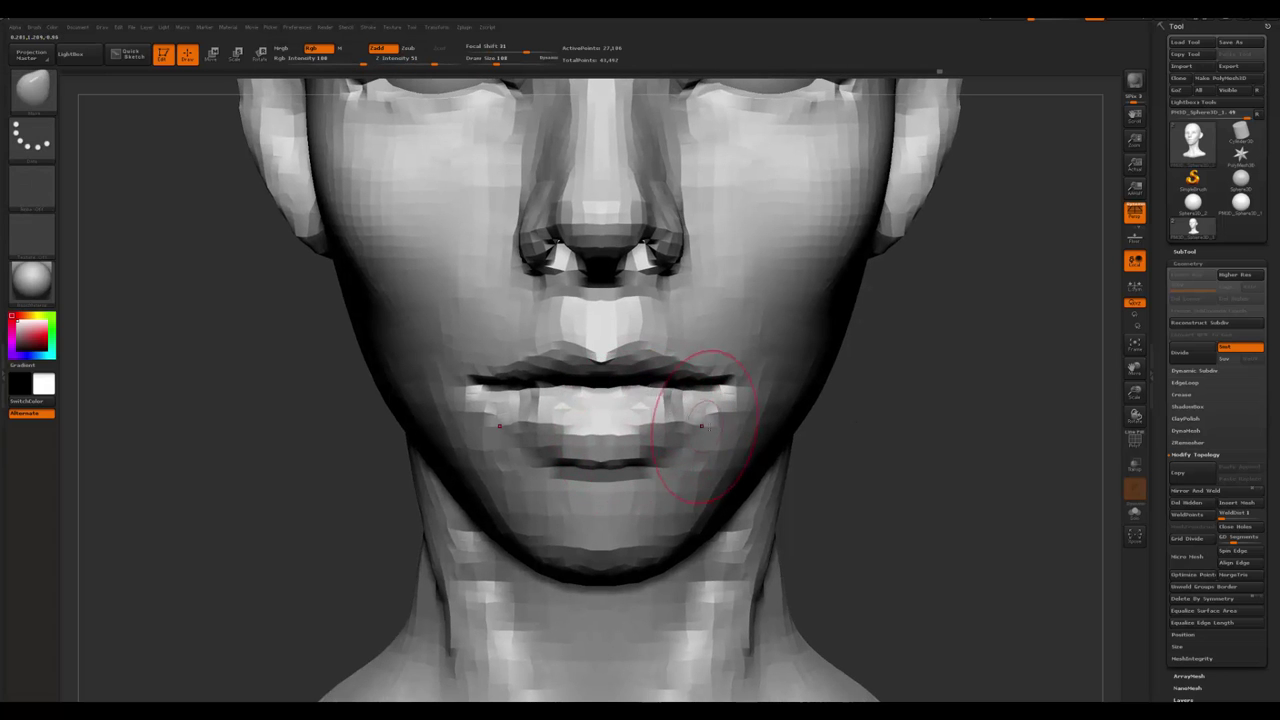
key("space")
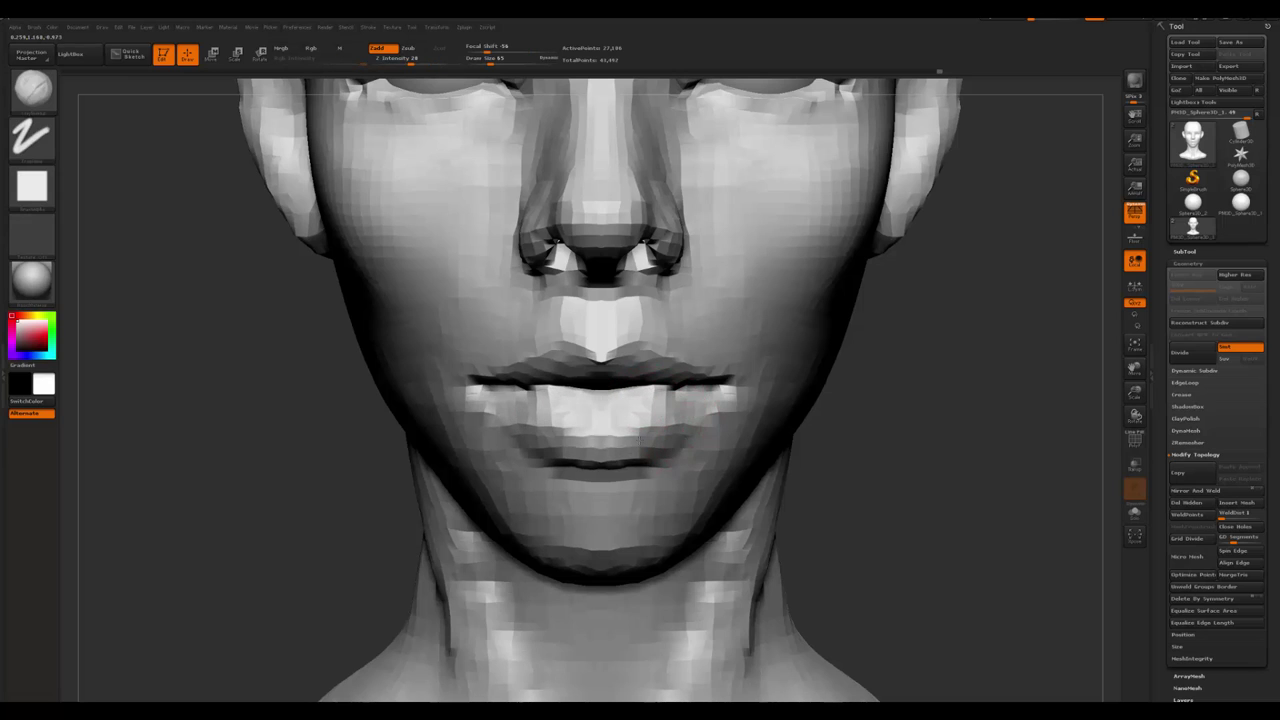
- Reshape and smooth the lower lip, then draw a transpose line from lips to chin
left_click_drag(683, 423, 642, 411)
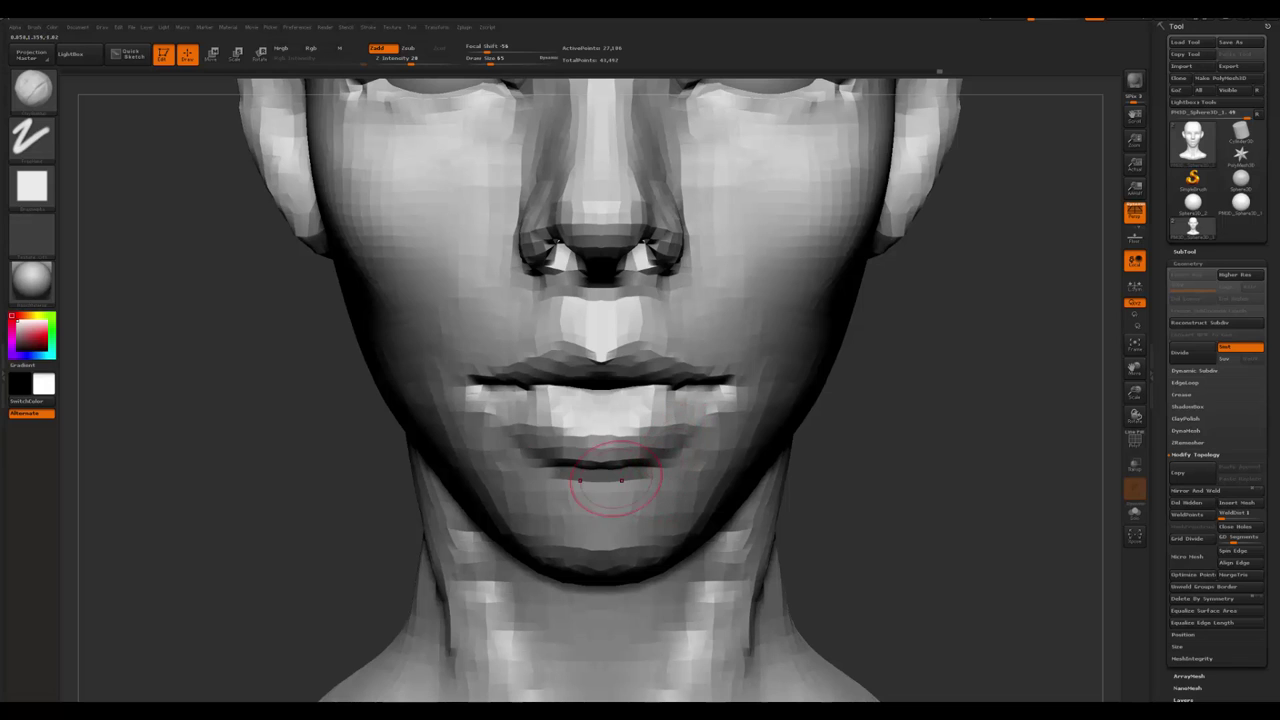
mouse_move(615, 480)
left_mouse_down("shift")
mouse_move(573, 465)
mouse_move(615, 461)
left_mouse_up("shift")
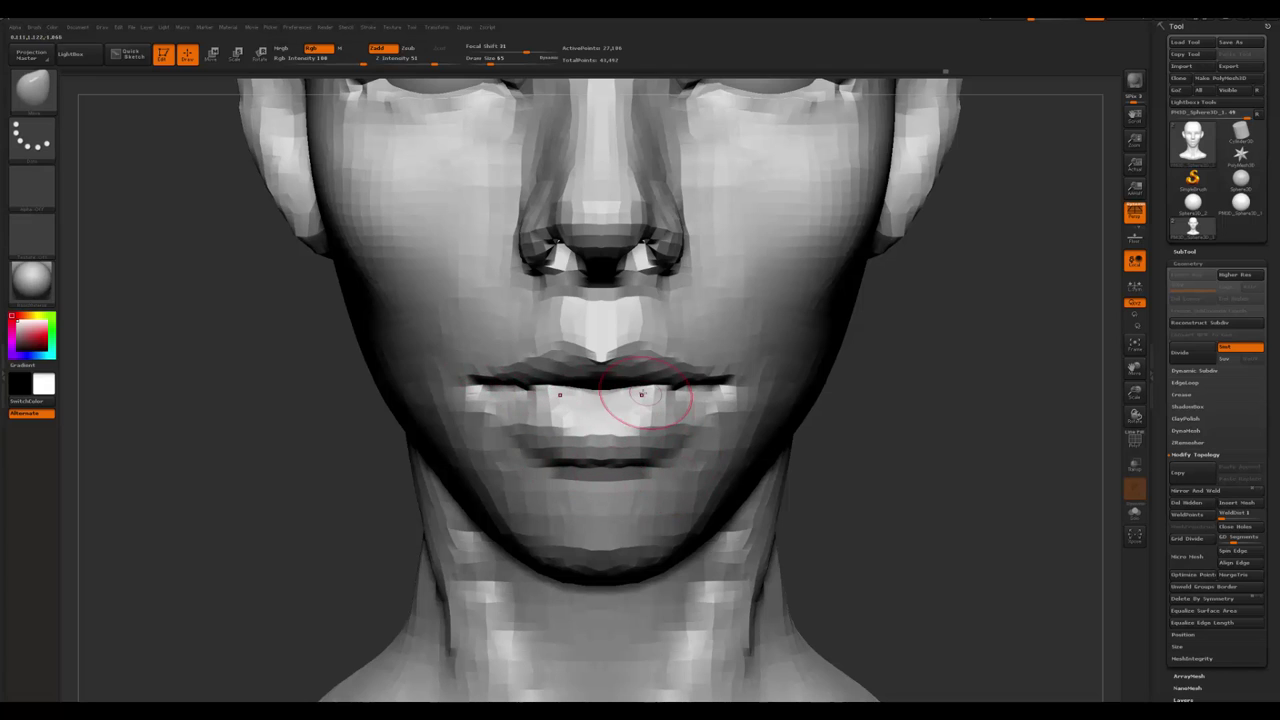
key("w")
mouse_move(636, 390)
left_mouse_down()
mouse_move(633, 604)
mouse_move(568, 604)
left_mouse_up()
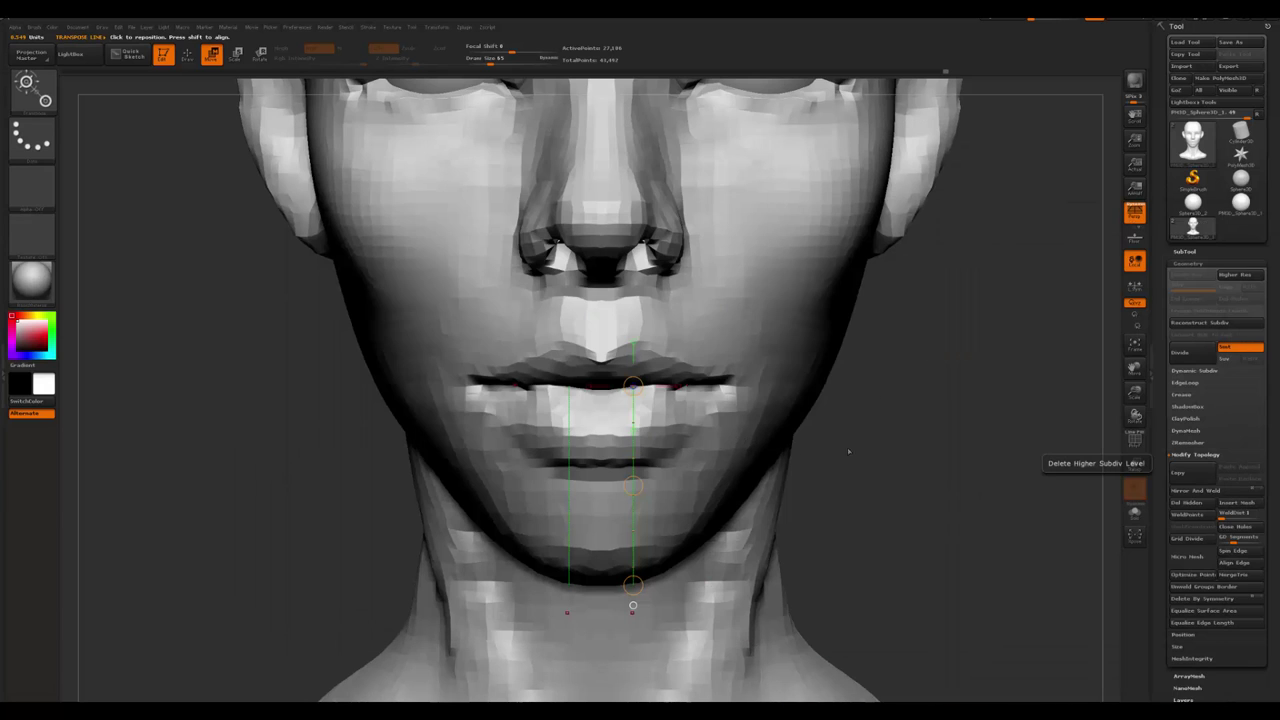
- Switch to the ClayBuildup brush (BC) and frame the whole head
mouse_move(848, 452)
left_mouse_down()
mouse_move(760, 455)
mouse_move(952, 458)
left_mouse_up()
key("q")
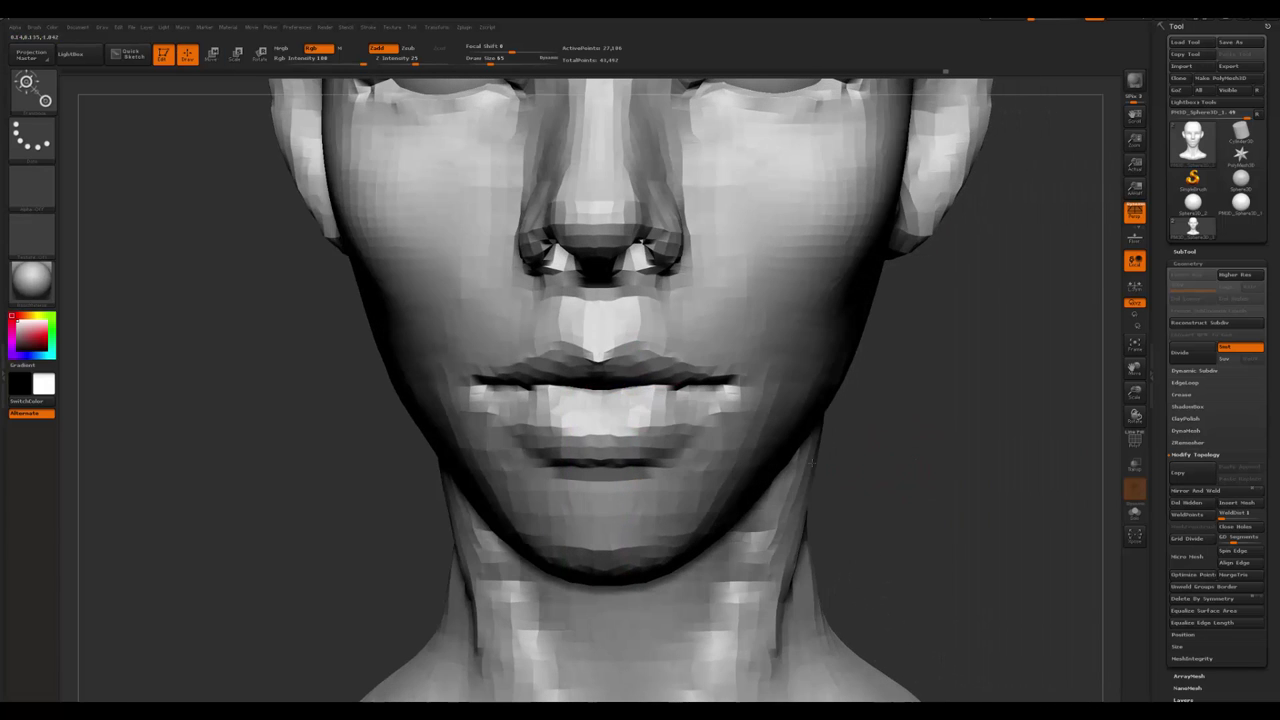
key("b")
key("c")
key("b")
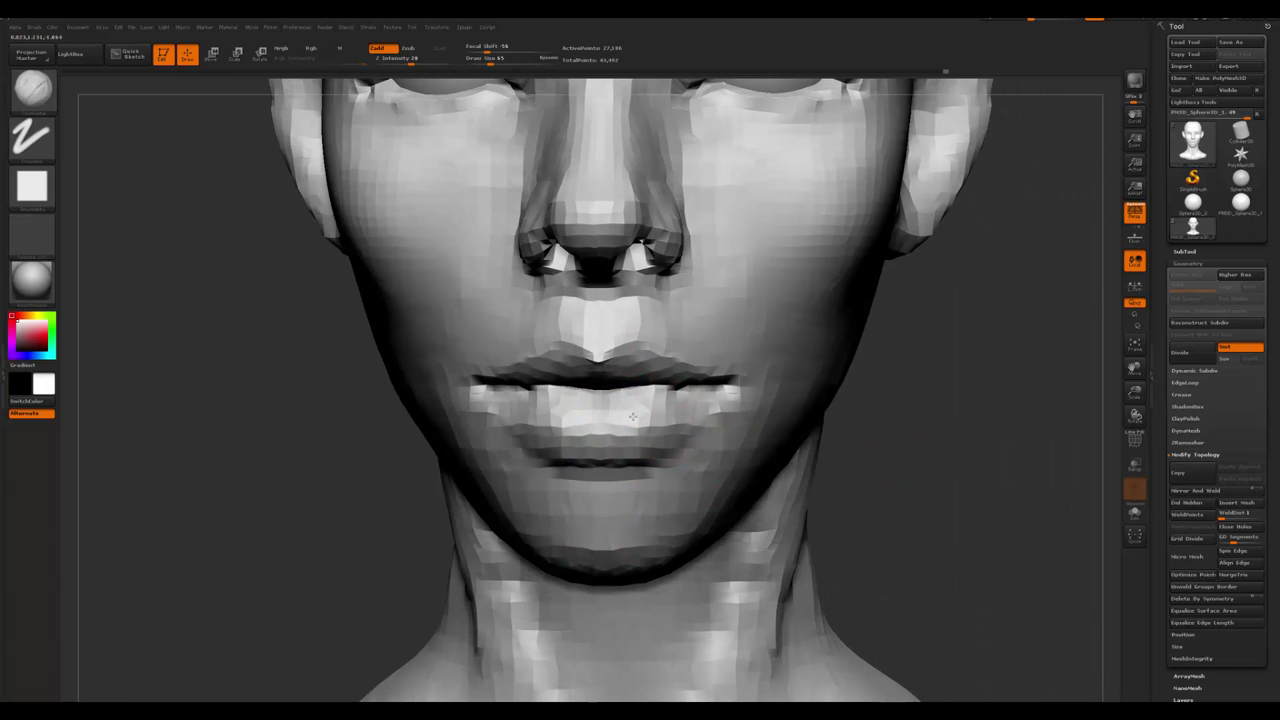
key("f")
left_click_drag(470, 500, 629, 430)
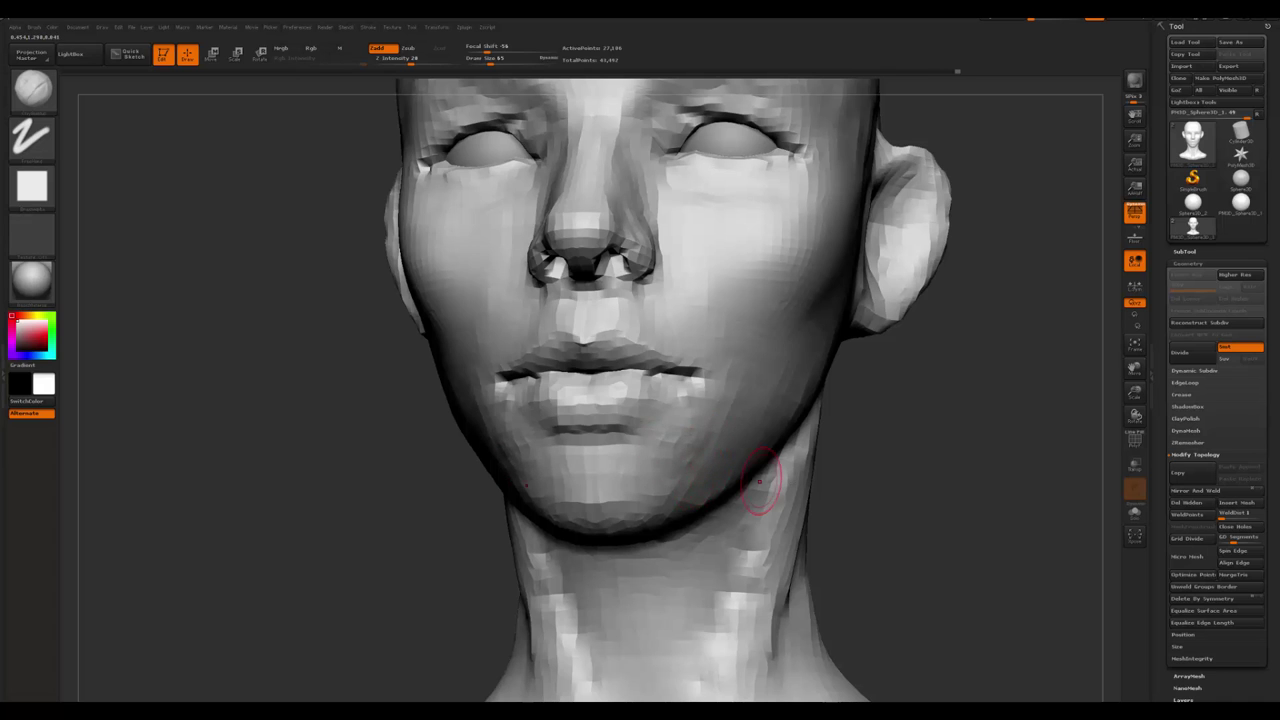
- Enlarge the brush to 148 and build up the jaw and under-chin in side profile
key("space")
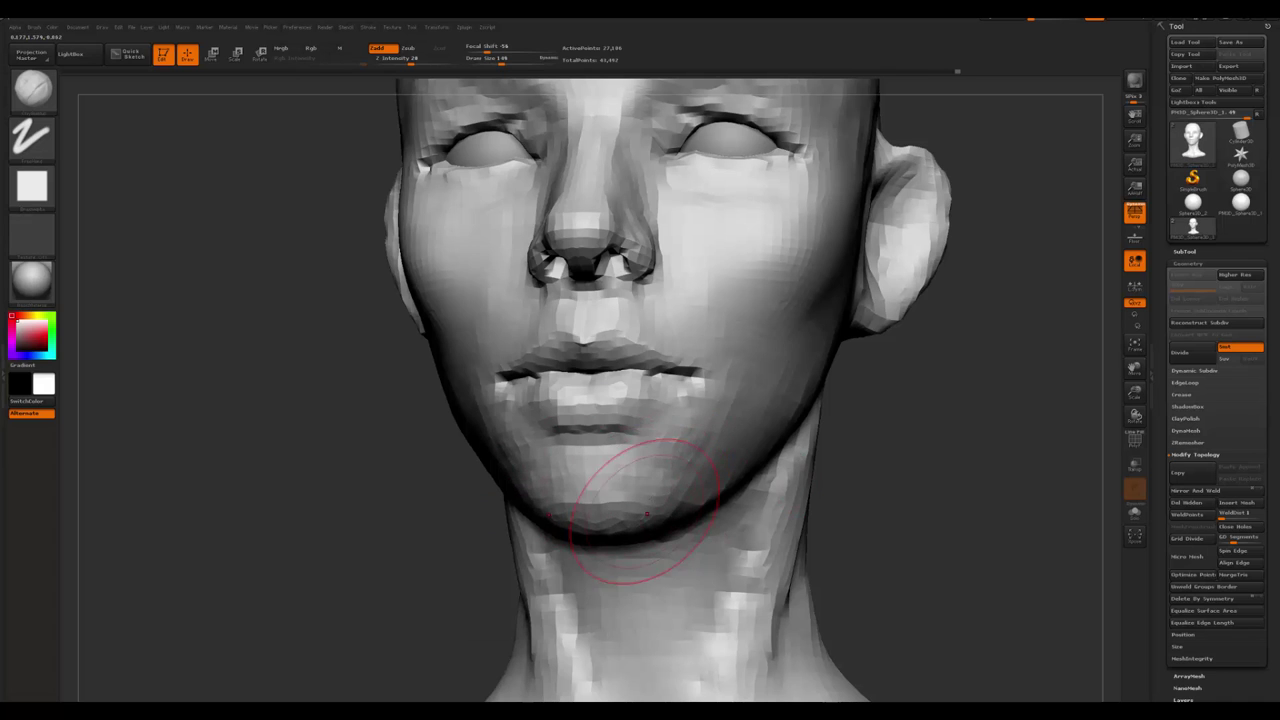
mouse_move(646, 514)
right_mouse_down()
mouse_move(624, 507)
mouse_move(686, 514)
right_mouse_up()
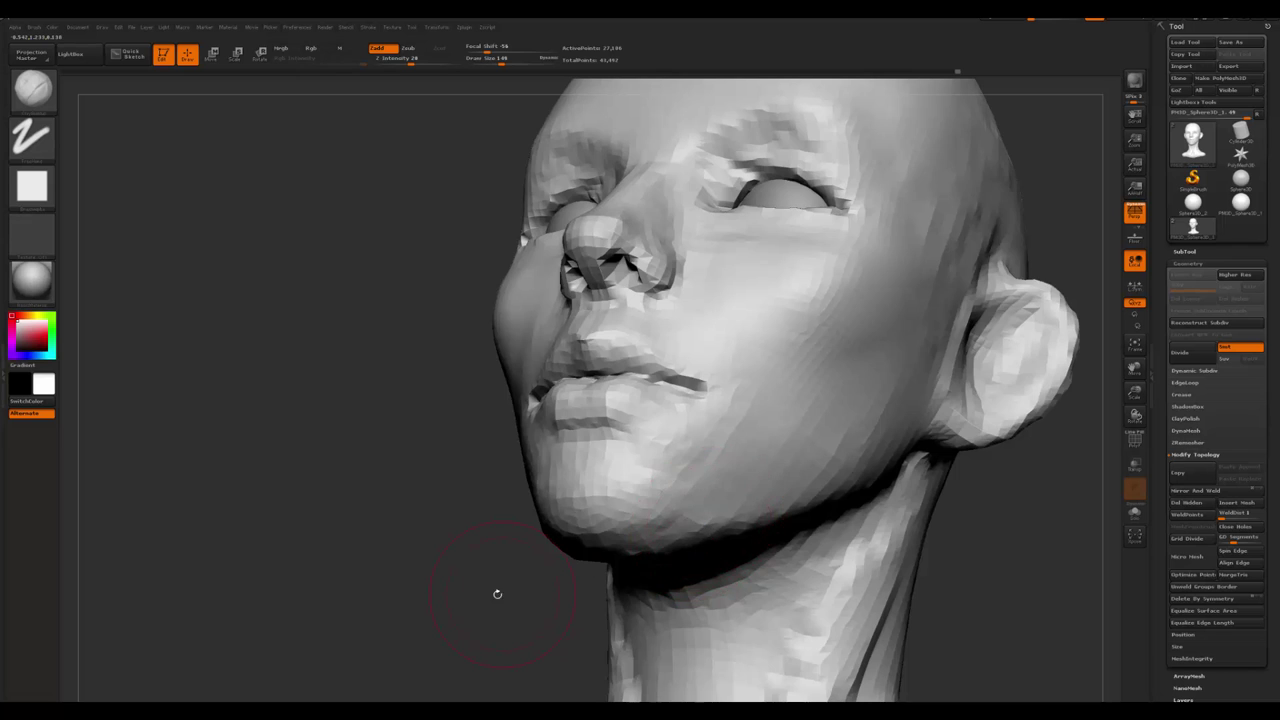
mouse_move(494, 594)
right_mouse_down()
mouse_move(700, 610)
mouse_move(737, 549)
right_mouse_up()
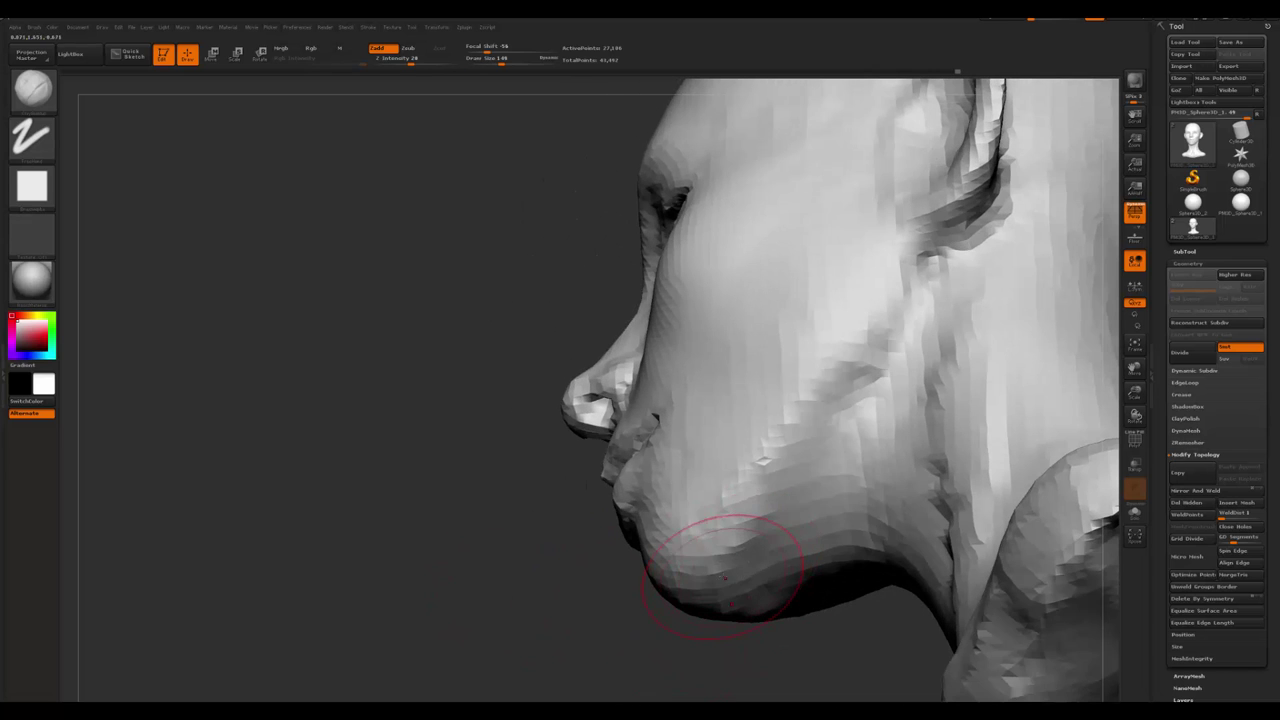
mouse_move(760, 582)
left_mouse_down()
mouse_move(800, 552)
mouse_move(830, 555)
mouse_move(850, 520)
mouse_move(870, 540)
mouse_move(829, 529)
mouse_move(835, 520)
mouse_move(770, 576)
left_mouse_up()
mouse_move(760, 634)
right_mouse_down()
mouse_move(680, 586)
mouse_move(652, 618)
mouse_move(729, 593)
right_mouse_up()
- Reduce the brush to 58 and refine the chin just below the lower lip with ClayBuildup
right_click_drag(872, 510, 700, 540)
key("space")
mouse_move(700, 500)
left_mouse_down()
mouse_move(720, 471)
mouse_move(700, 490)
mouse_move(745, 500)
mouse_move(690, 490)
mouse_move(730, 480)
left_mouse_up()
key("b")
key("c")
key("b")
right_click_drag(614, 540, 643, 414)
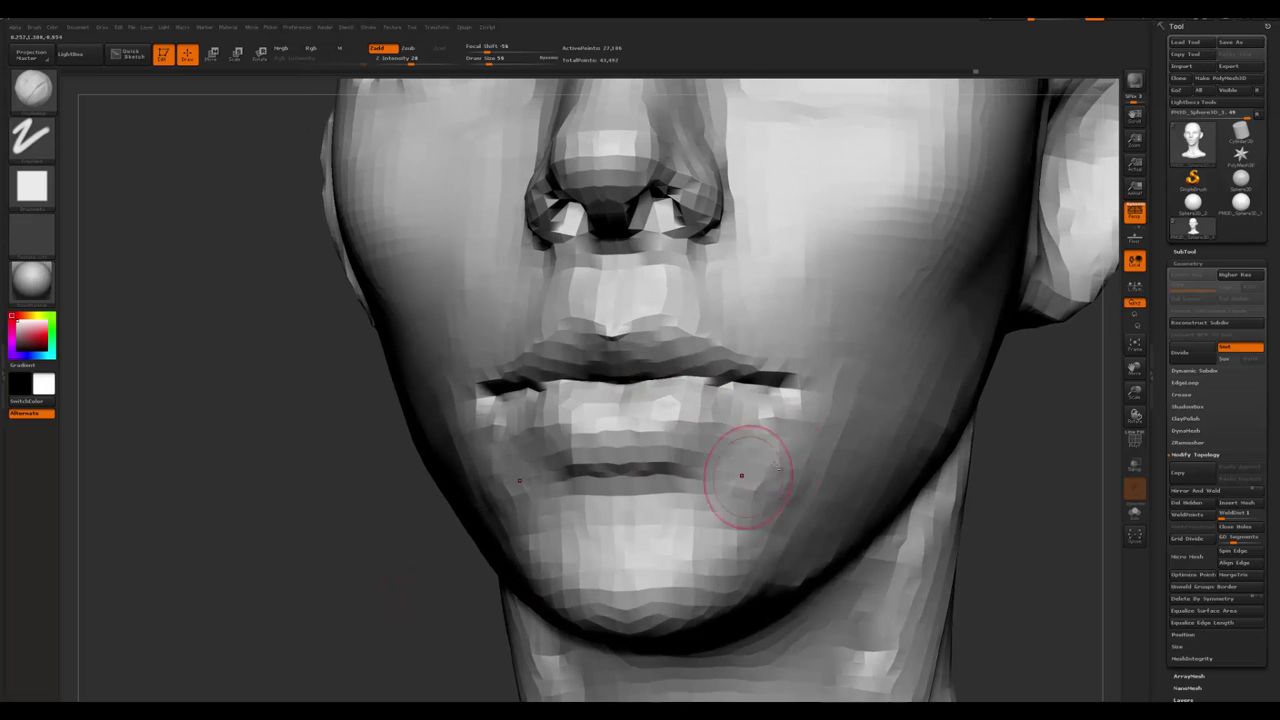
mouse_move(628, 497)
left_mouse_down()
mouse_move(614, 509)
mouse_move(640, 470)
left_mouse_up()
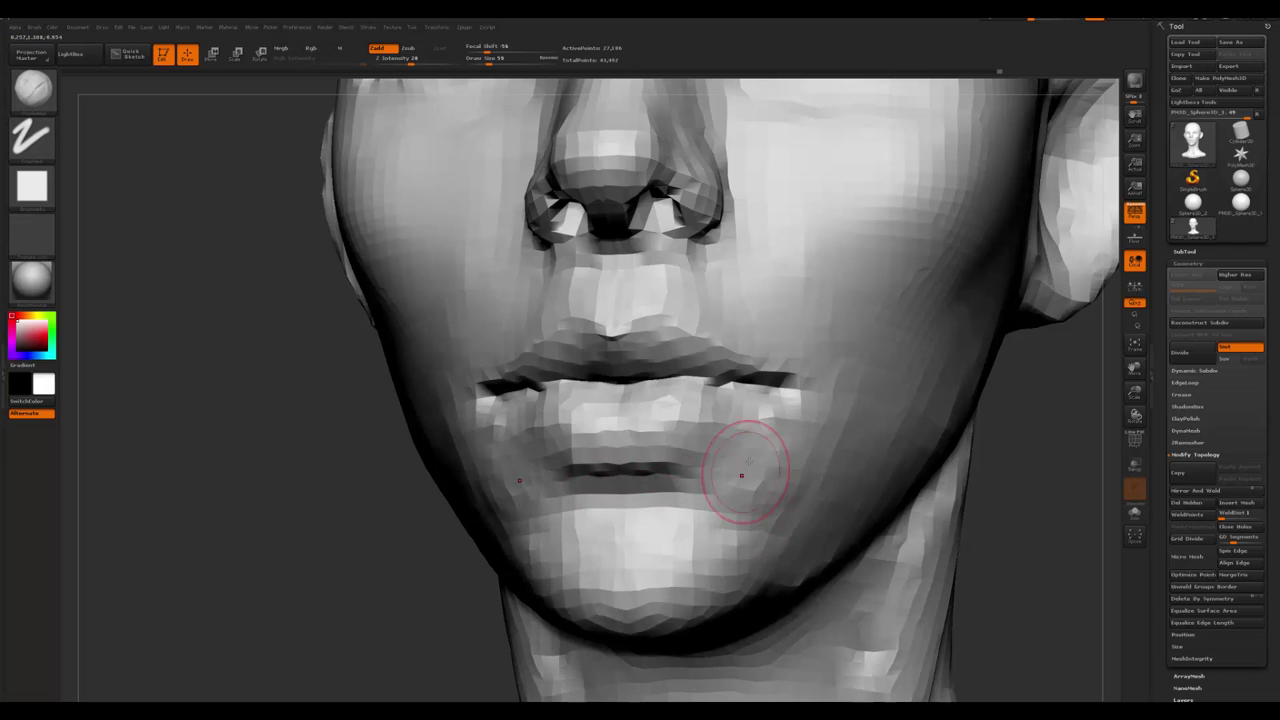
mouse_move(729, 480)
right_mouse_down()
mouse_move(572, 470)
mouse_move(520, 551)
mouse_move(793, 470)
right_mouse_up()
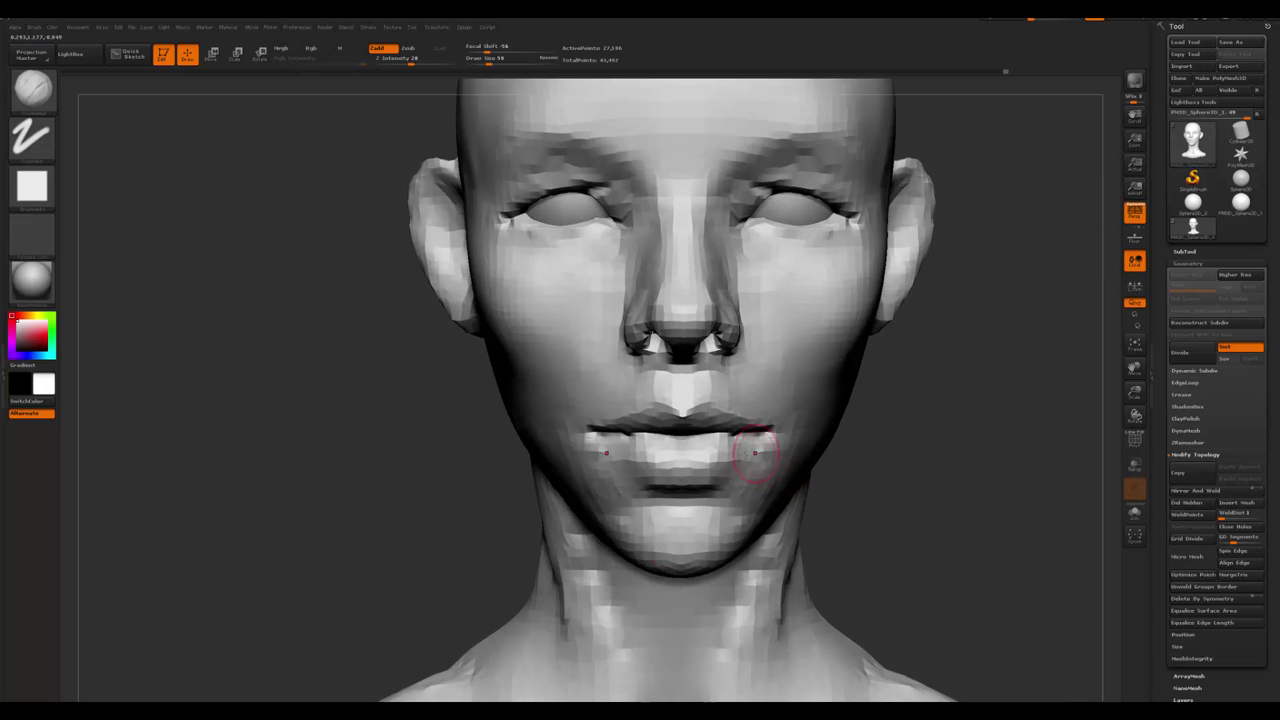
- Reframe the face from front and three-quarter angles and adjust the brush settings
right_click_drag(899, 457, 863, 446)
right_click_drag(592, 538, 777, 434, "ctrl")
key("space")
right_click_drag(810, 385, 855, 412)
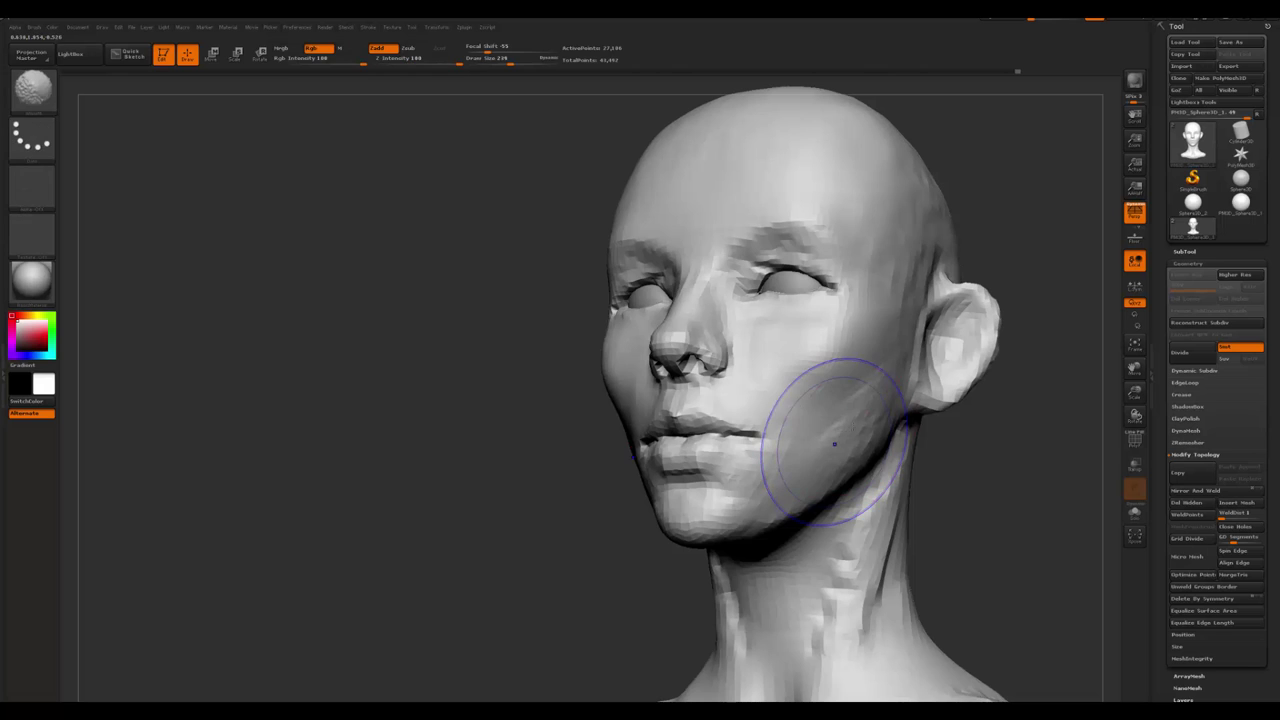
- Smooth the surface while turning the head from front to left profile, then lower the brush size
mouse_move(880, 470)
right_mouse_down("shift")
mouse_move(961, 487)
mouse_move(680, 525)
right_mouse_up("shift")
key("shift")
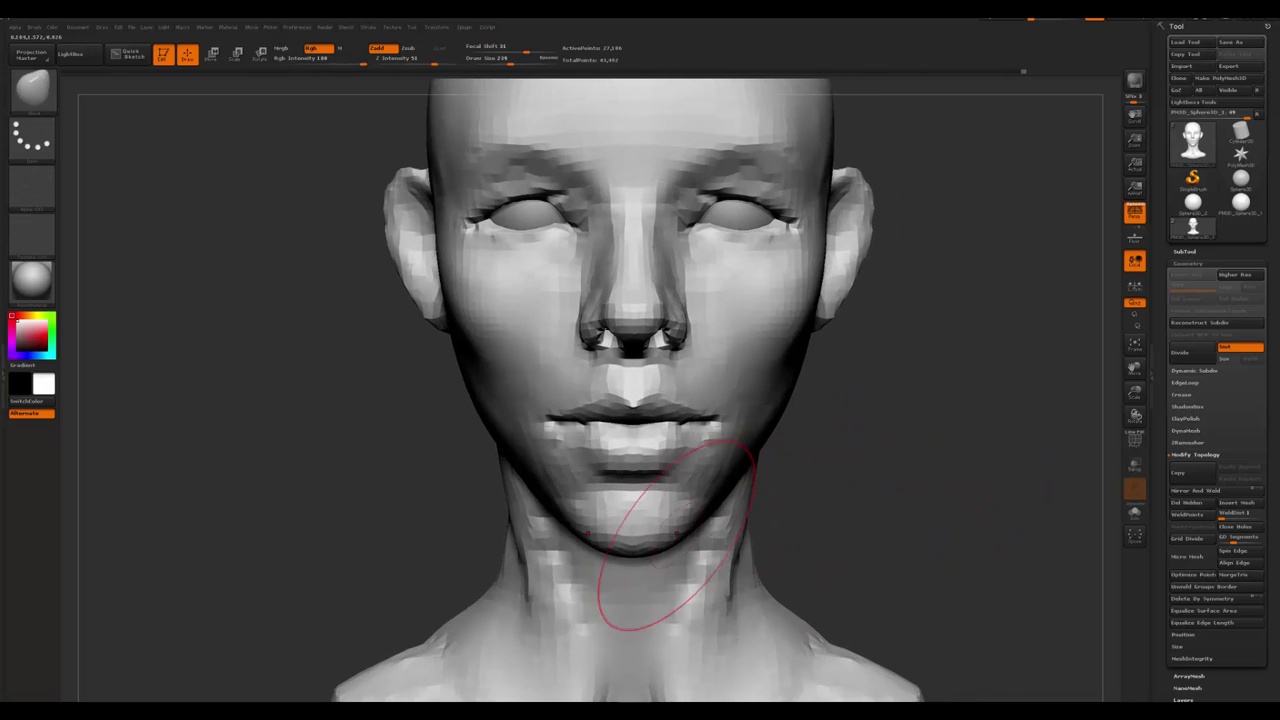
key("f")
right_click_drag(887, 489, 746, 538)
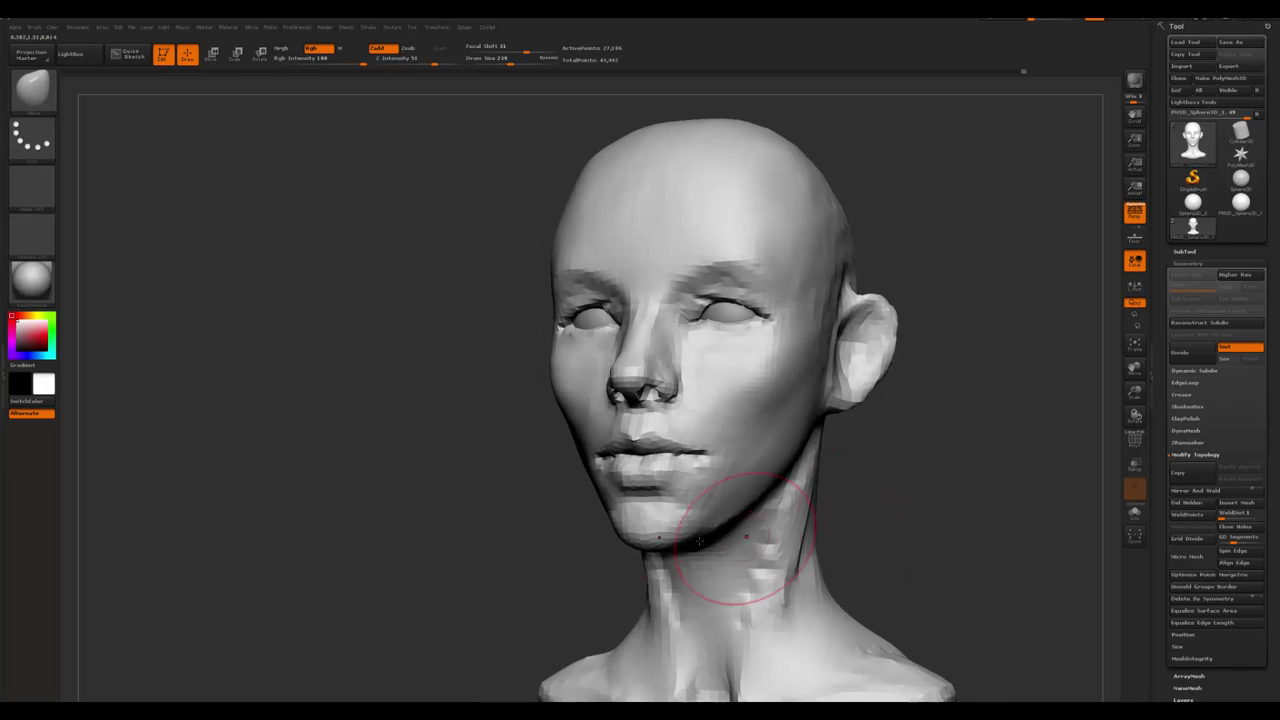
mouse_move(609, 589)
right_mouse_down()
mouse_move(529, 591)
mouse_move(560, 540)
right_mouse_up()
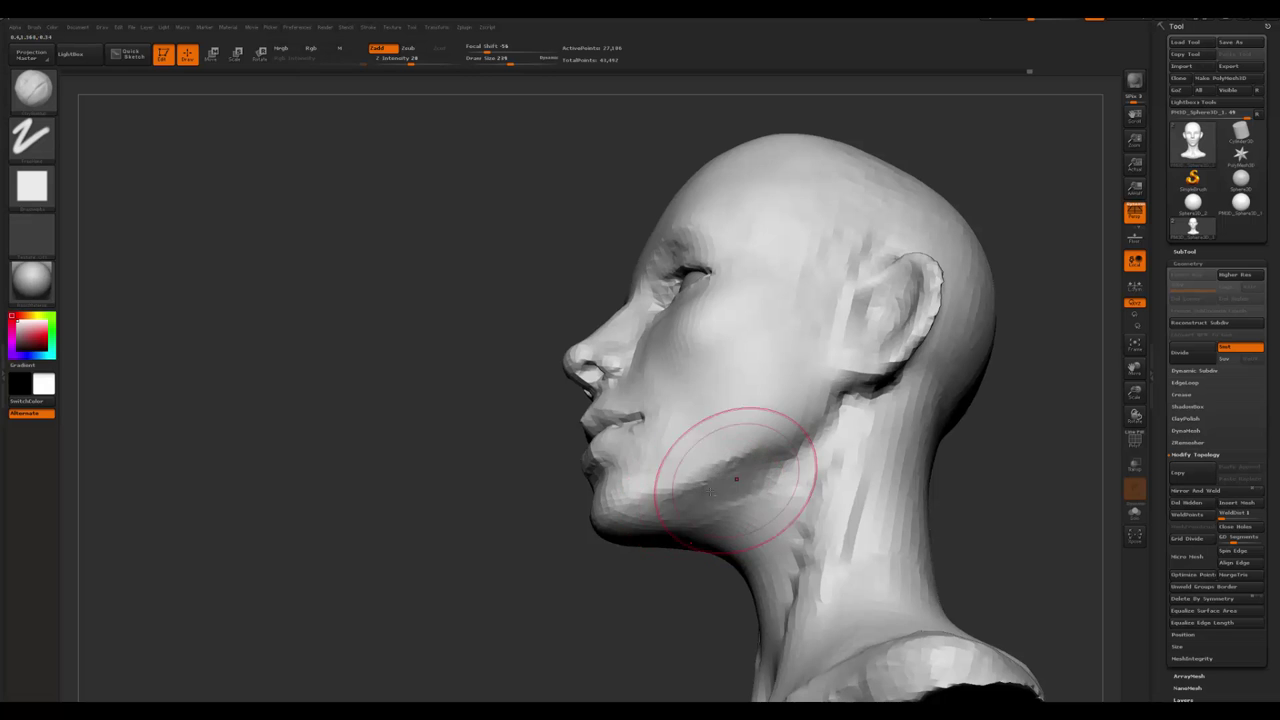
mouse_move(686, 514)
right_mouse_down()
mouse_move(654, 622)
mouse_move(770, 606)
mouse_move(669, 602)
mouse_move(542, 568)
mouse_move(545, 510)
right_mouse_up()
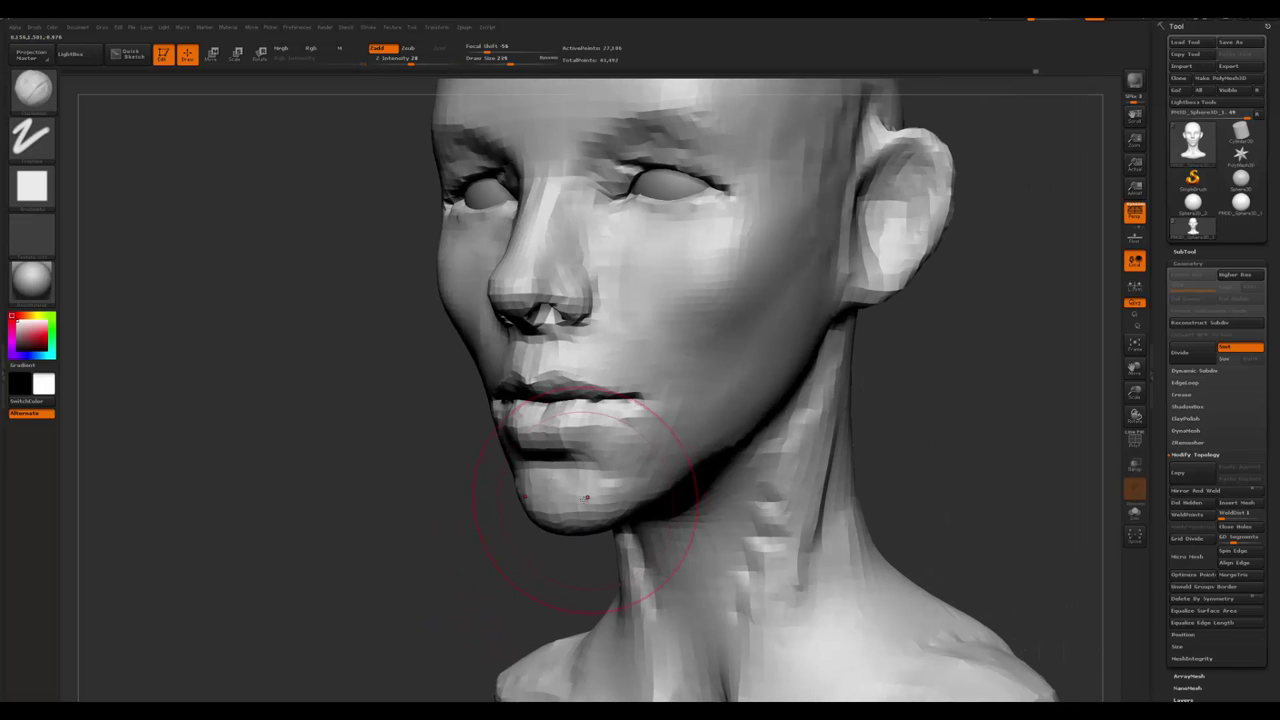
key("space")
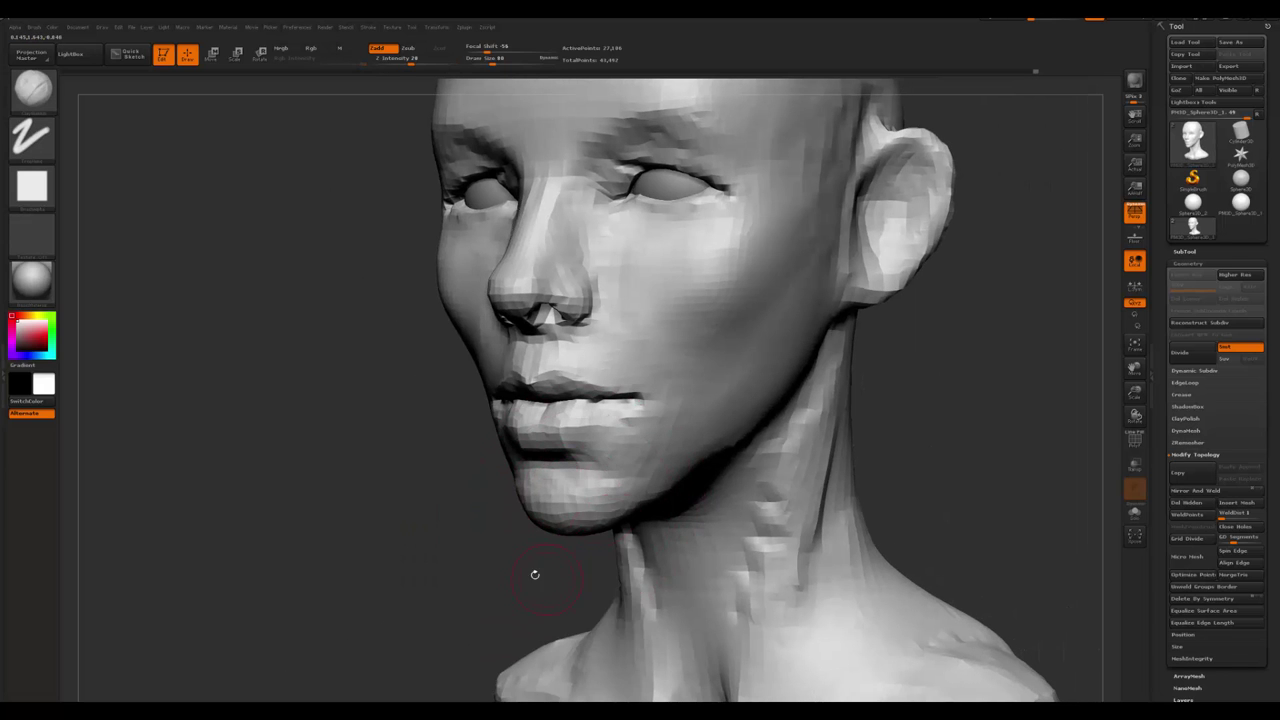
- Check the left profile and shrink the sculpting brush to draw size 83
right_click_drag(535, 575, 622, 505)
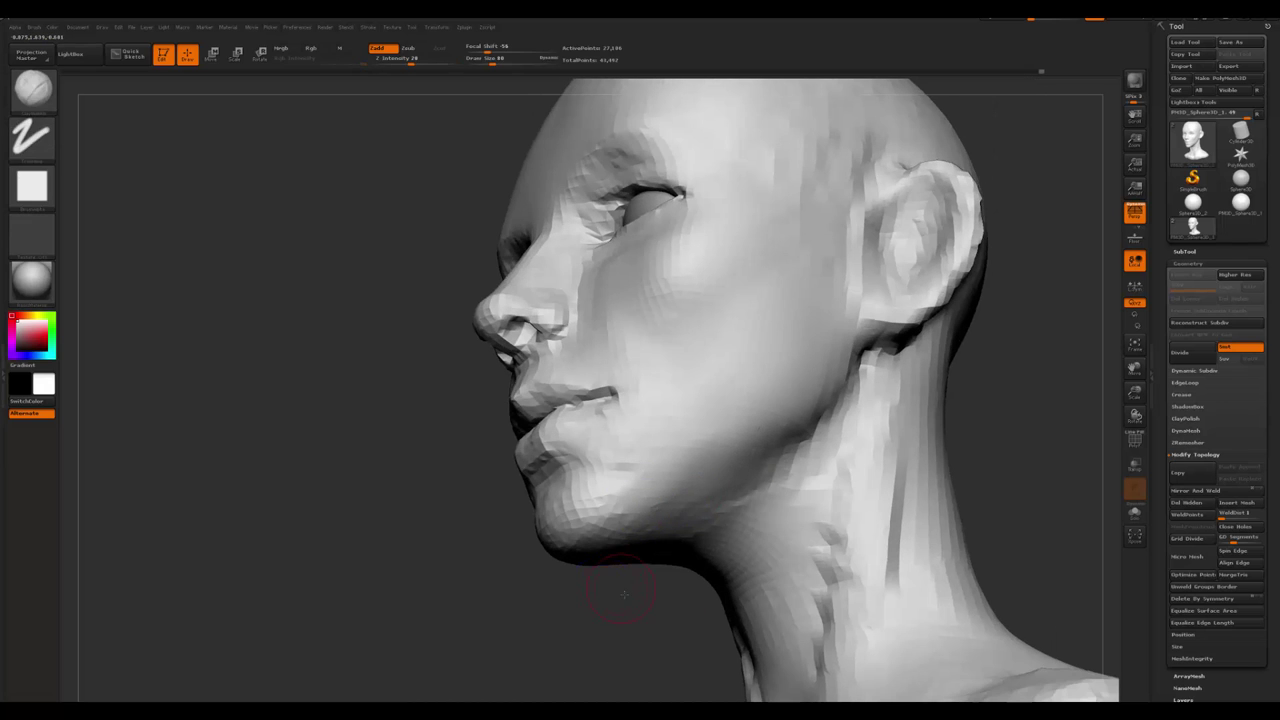
right_click_drag(560, 560, 650, 545)
key("space")
right_click_drag(799, 471, 714, 457)
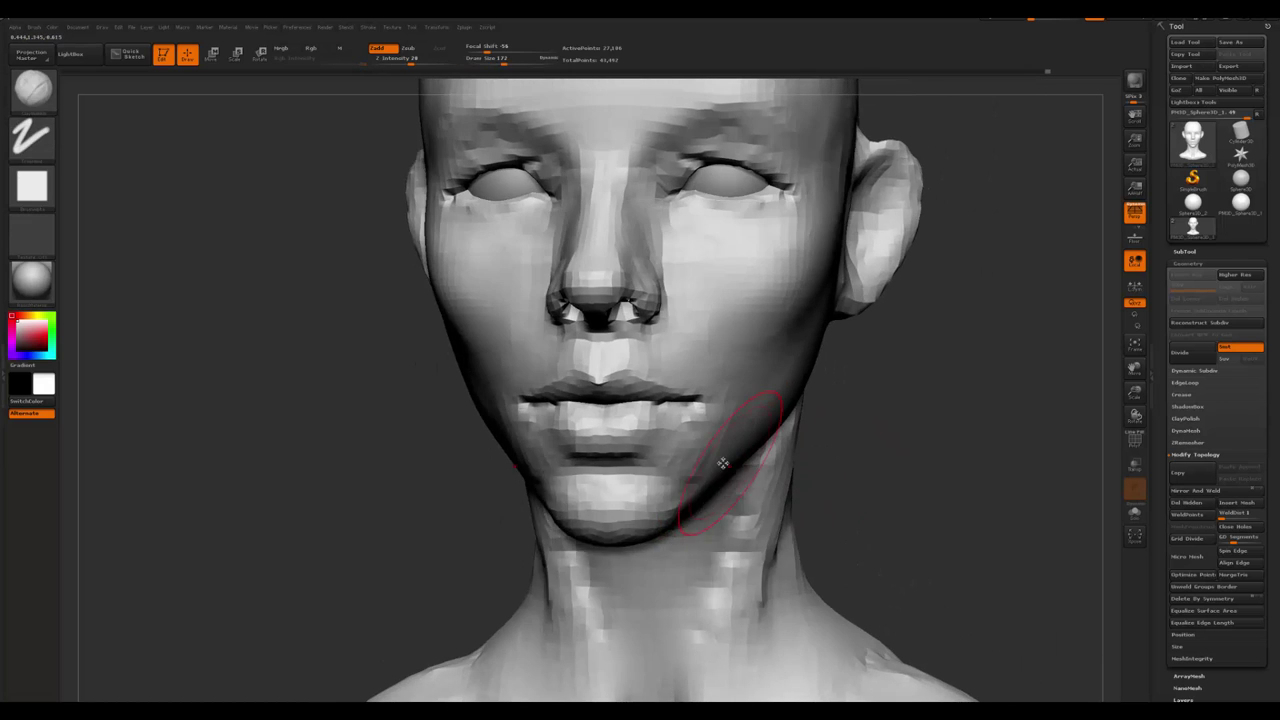
key("space")
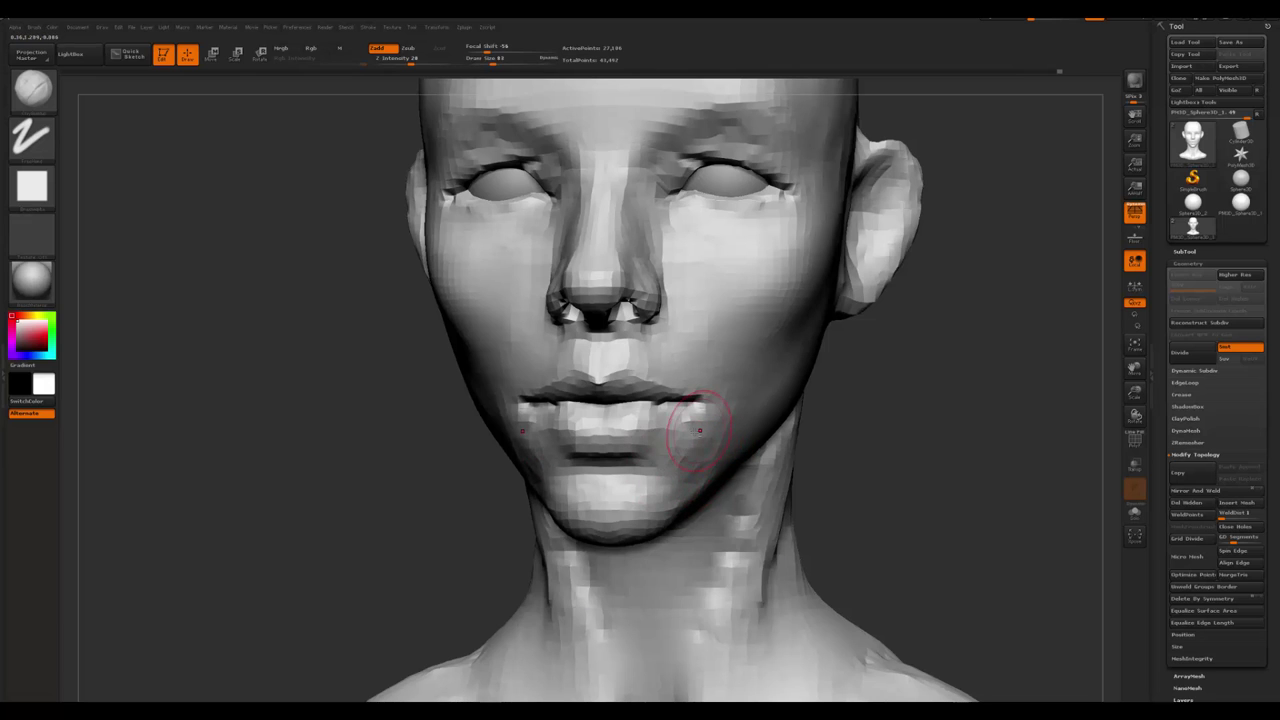
right_click_drag(707, 504, 649, 523, "alt")
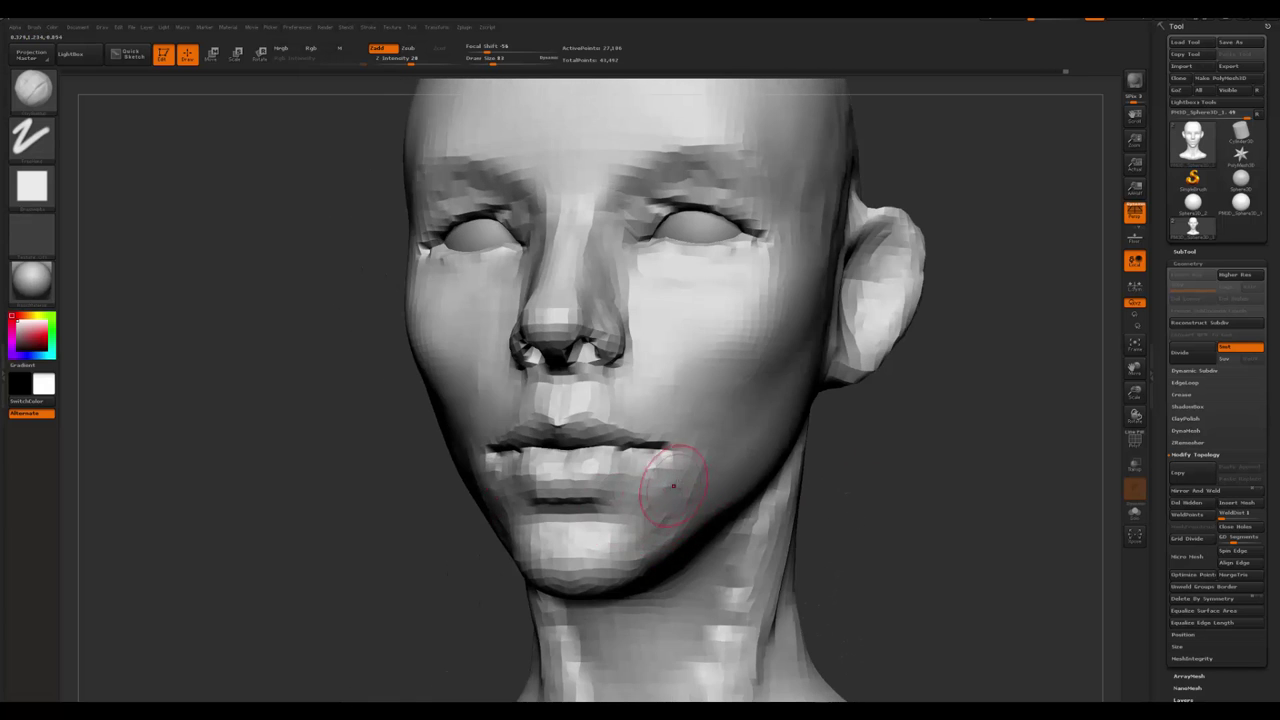
- Switch to the ClayLine brush (BCL) and set draw size 154 at a three-quarter view
key("b")
key("c")
key("l")
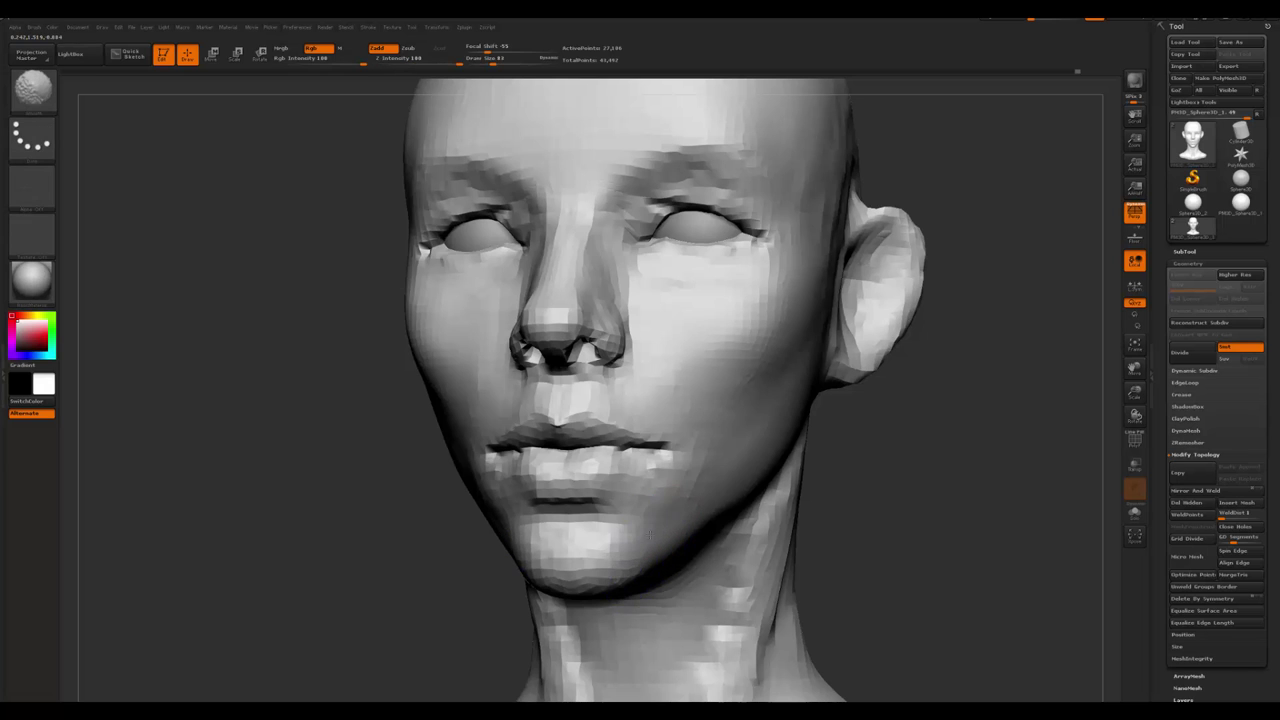
mouse_move(650, 534)
right_mouse_down("shift")
mouse_move(814, 566)
mouse_move(651, 471)
mouse_move(900, 500)
mouse_move(830, 438)
mouse_move(885, 470)
mouse_move(896, 510)
mouse_move(552, 538)
right_mouse_up("shift")
key("space")
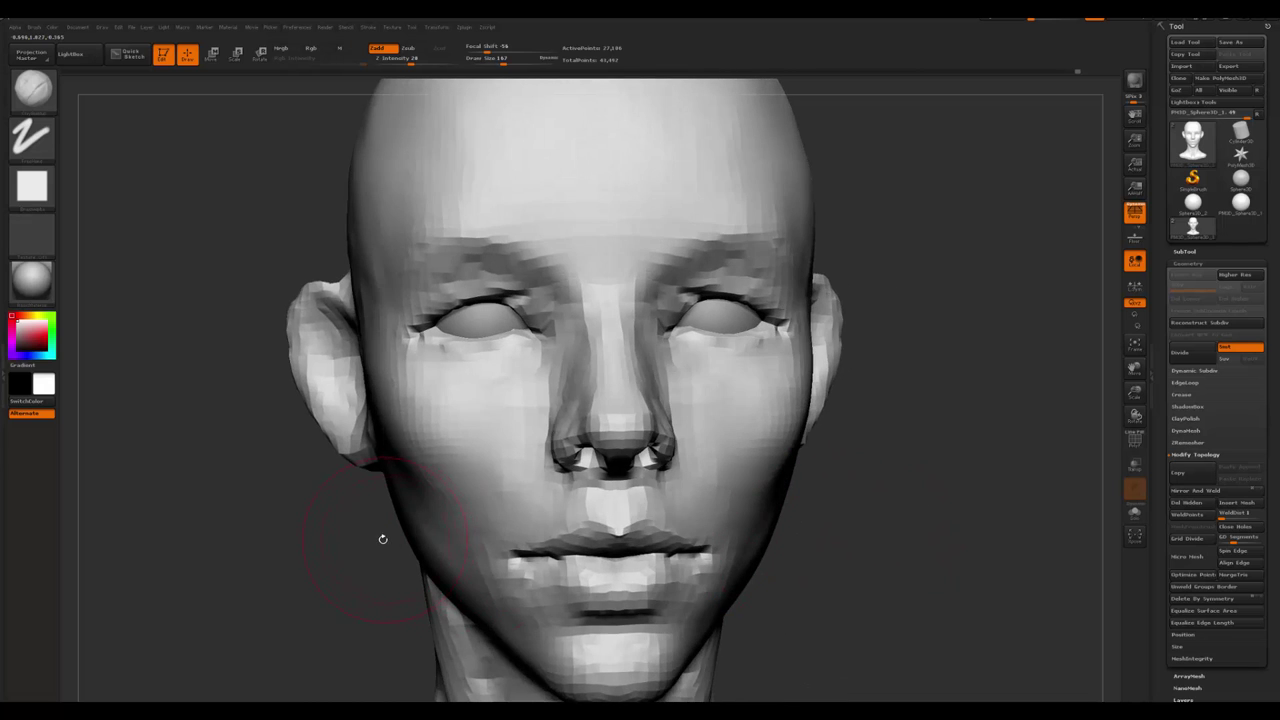
right_click_drag(382, 539, 457, 500)
key("space")
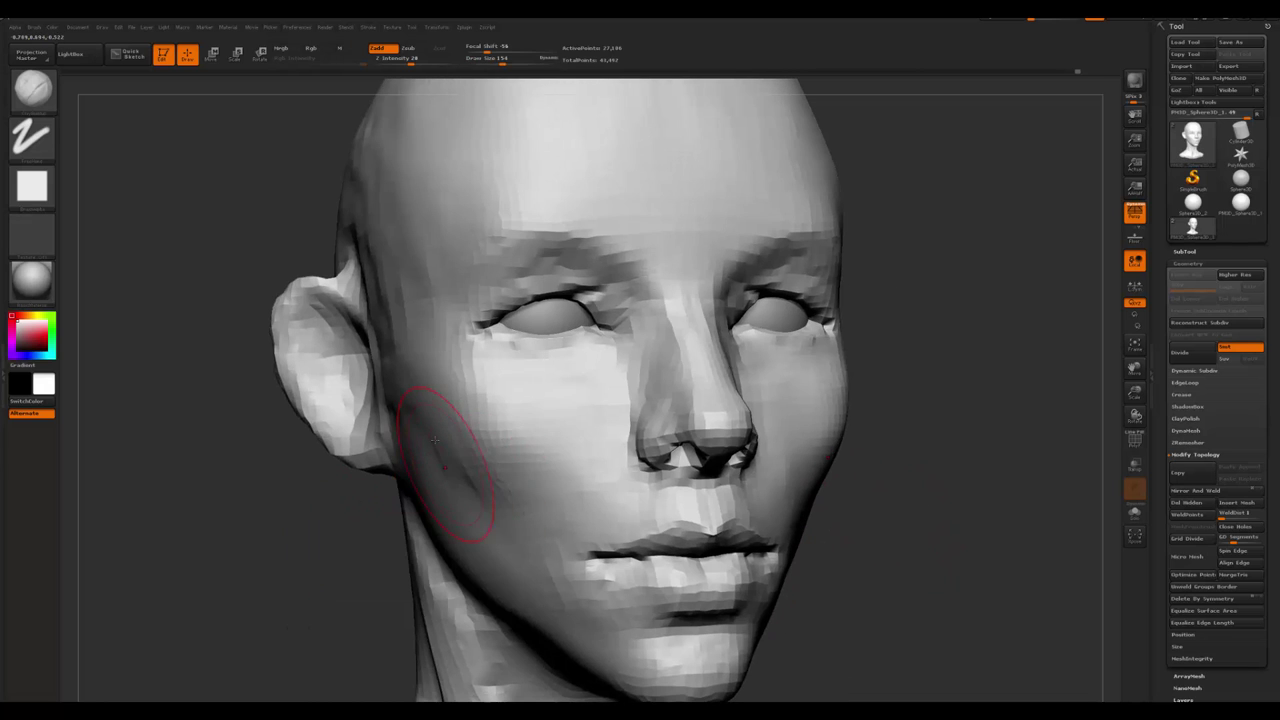
- Smooth the cheek in front of the ear, return to the Clay brush and turn toward the ear
key("b")
key("s")
key("t")
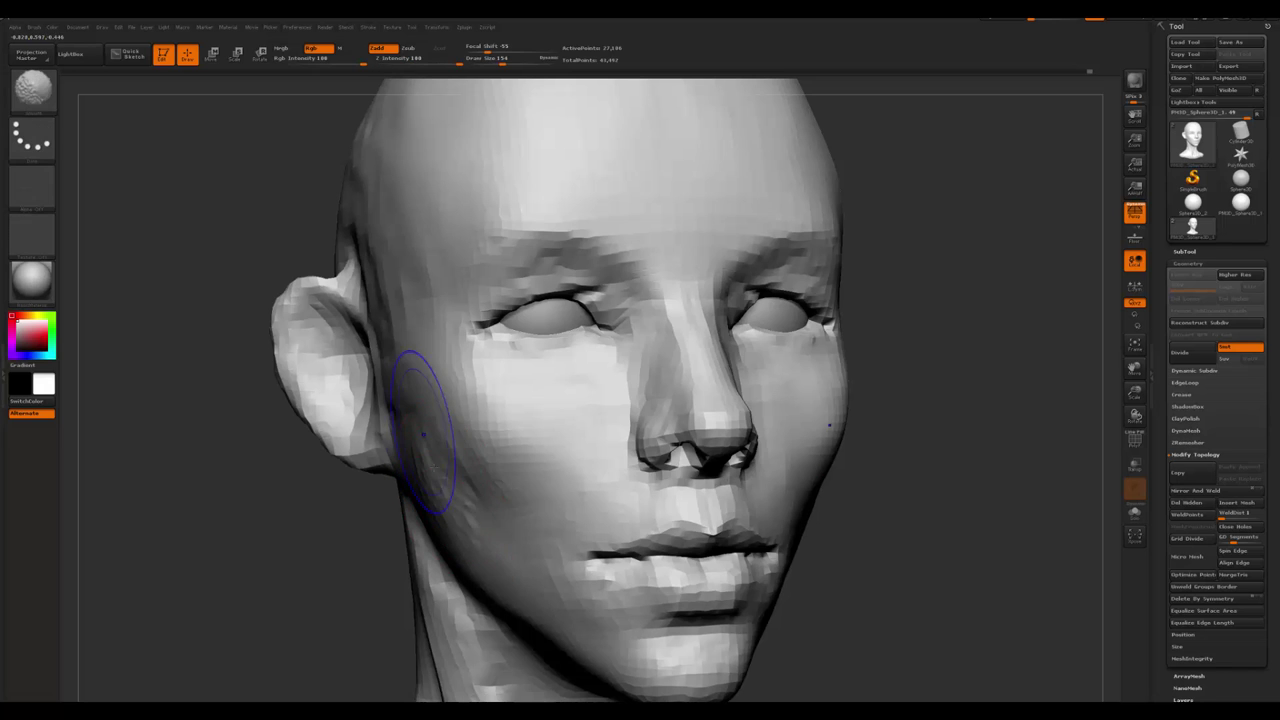
key("b")
key("c")
key("b")
mouse_move(250, 580)
left_mouse_down()
mouse_move(656, 514)
mouse_move(645, 430)
left_mouse_up()
key("space")
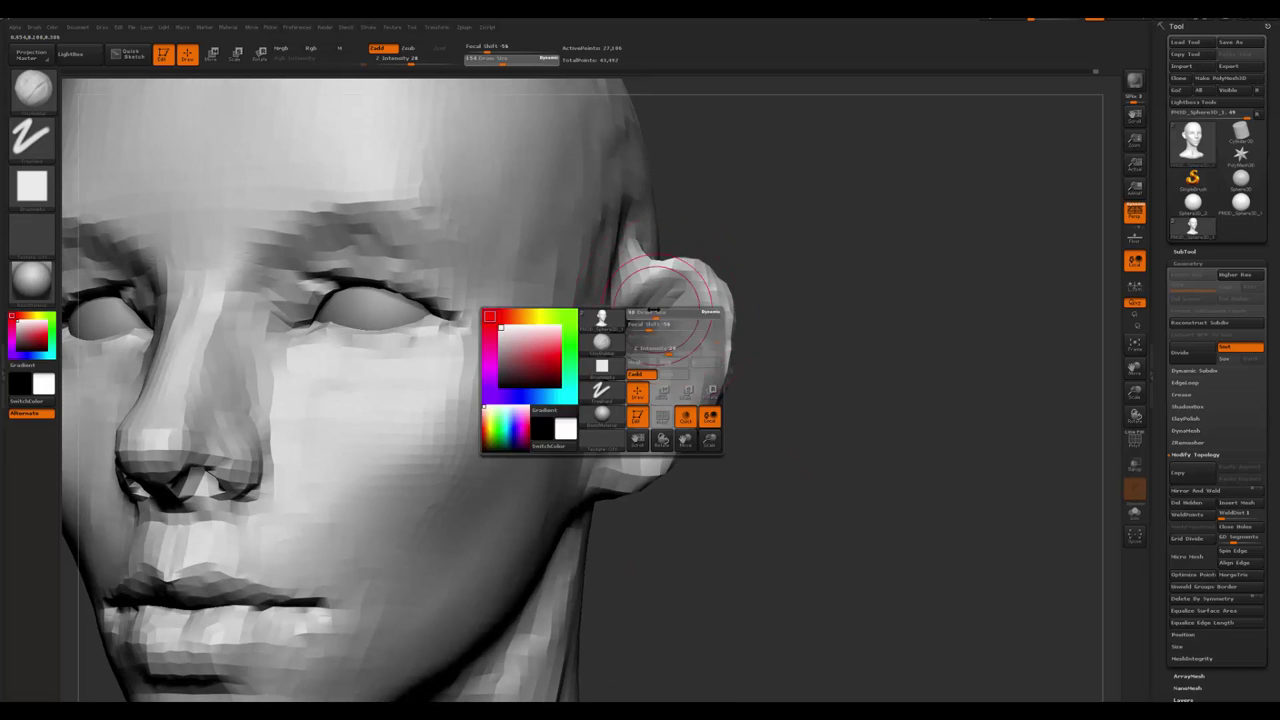
left_click_drag(668, 320, 662, 319)
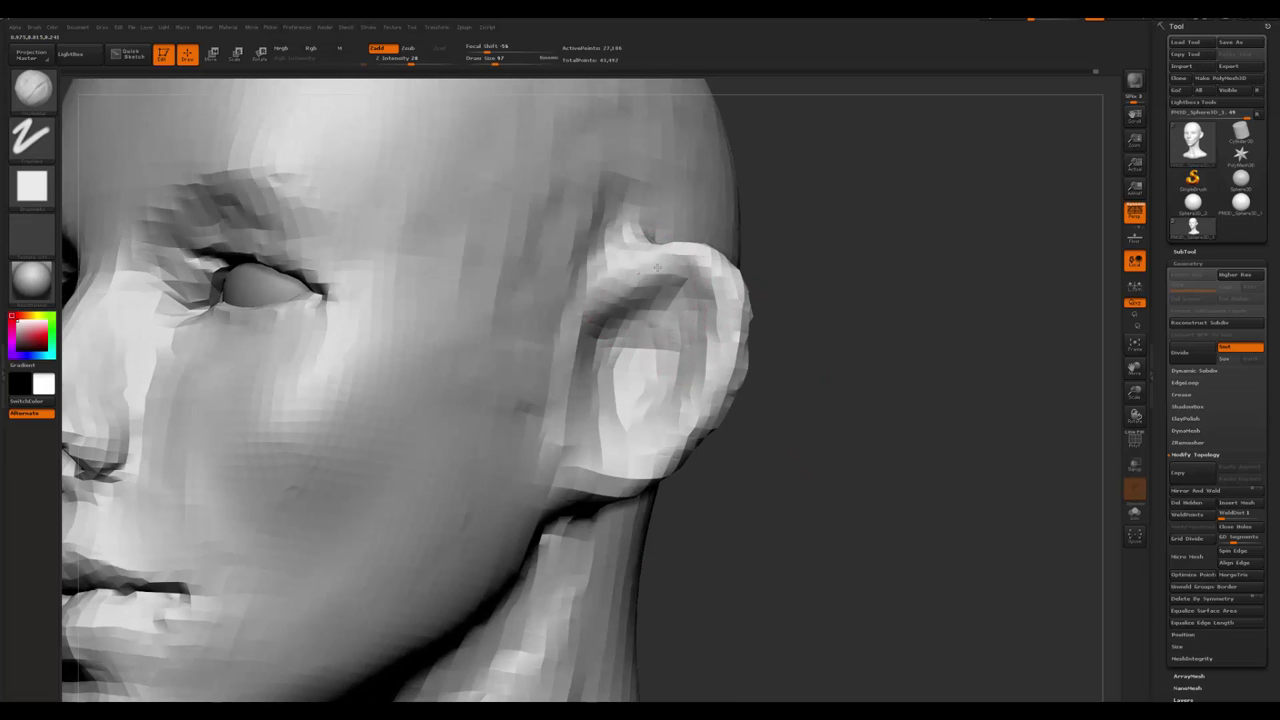
- Shrink the brush to 51 and compare the ear from front and three-quarter views
key("space")
left_click_drag(656, 268, 650, 268)
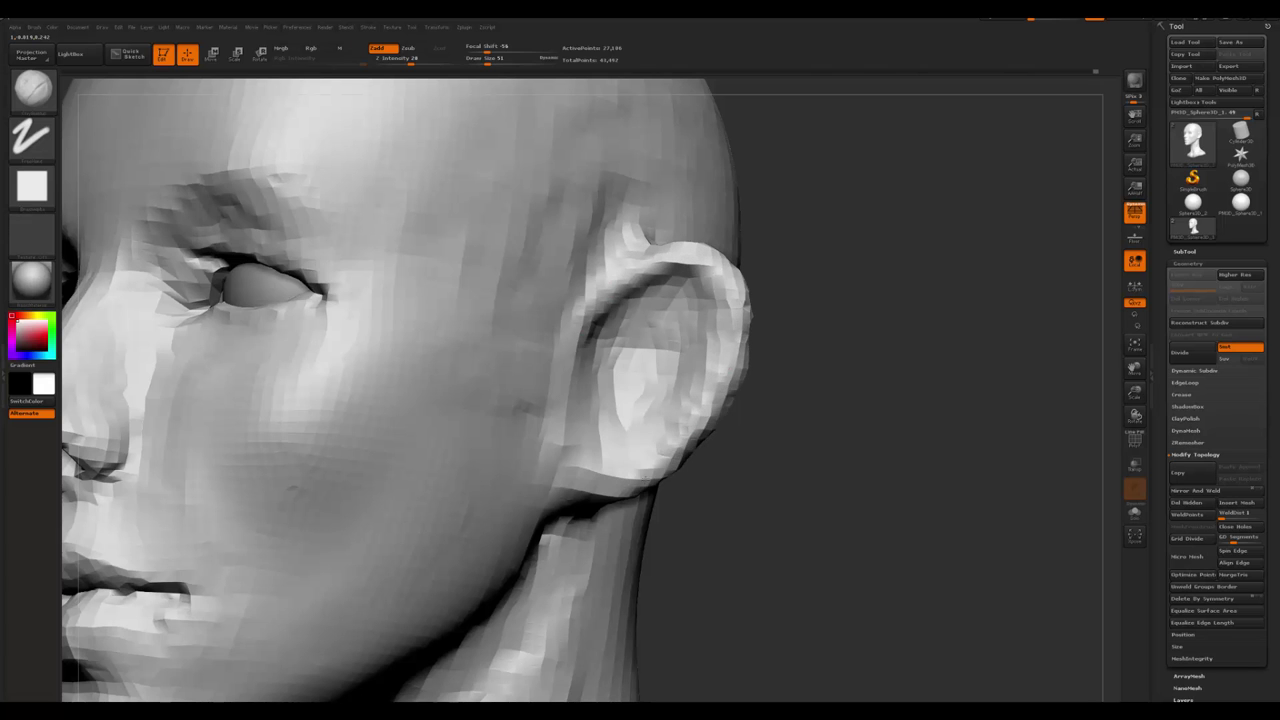
left_click_drag(751, 466, 641, 333)
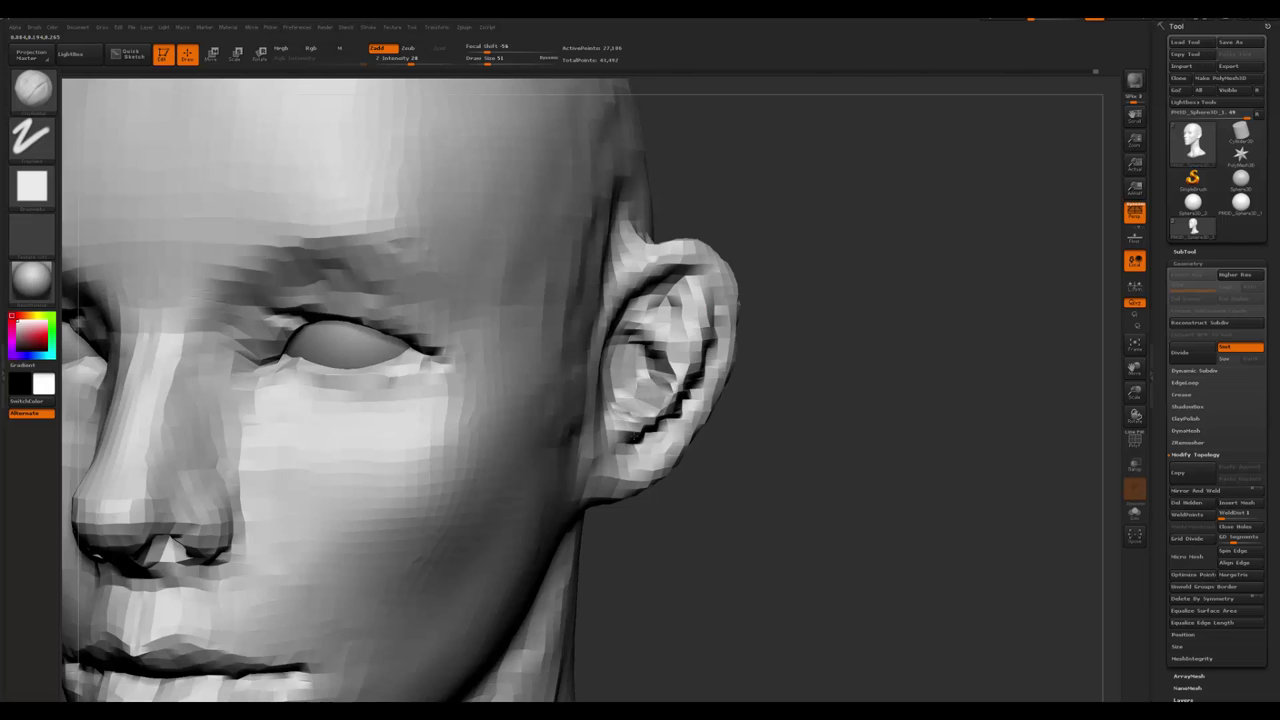
left_click_drag(627, 432, 682, 318)
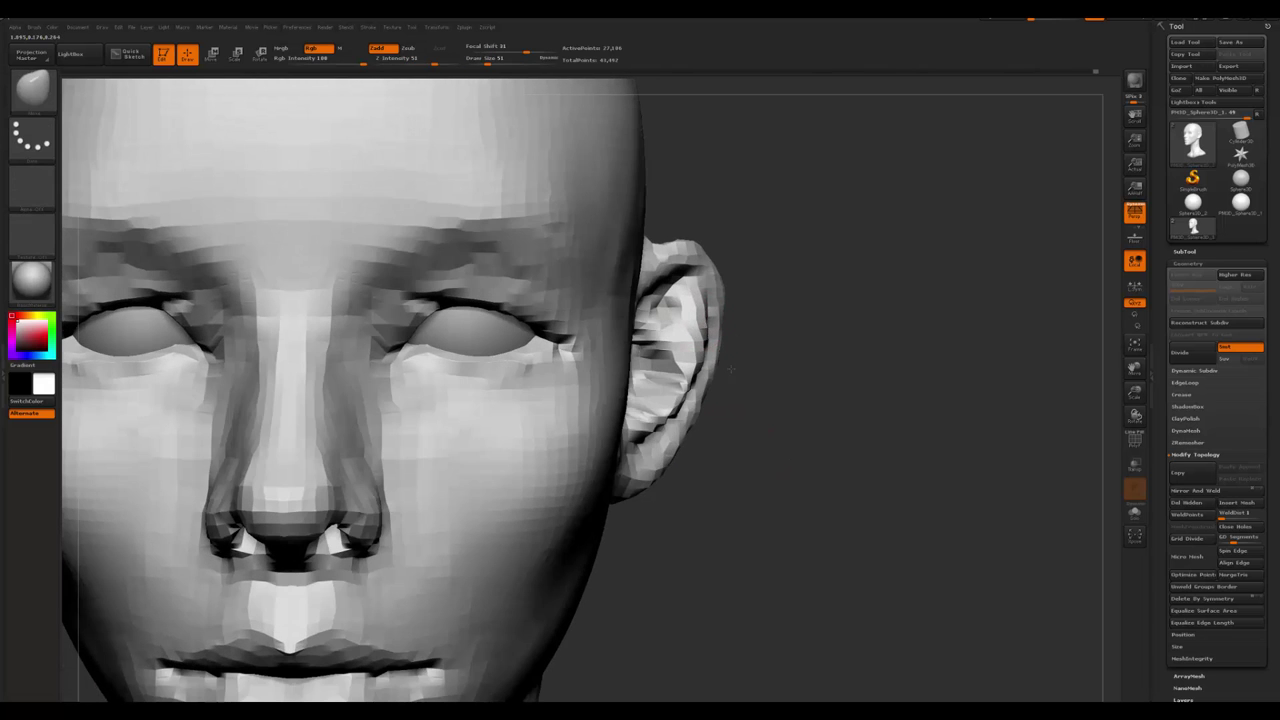
left_click_drag(731, 369, 713, 307)
left_click_drag(795, 385, 787, 400)
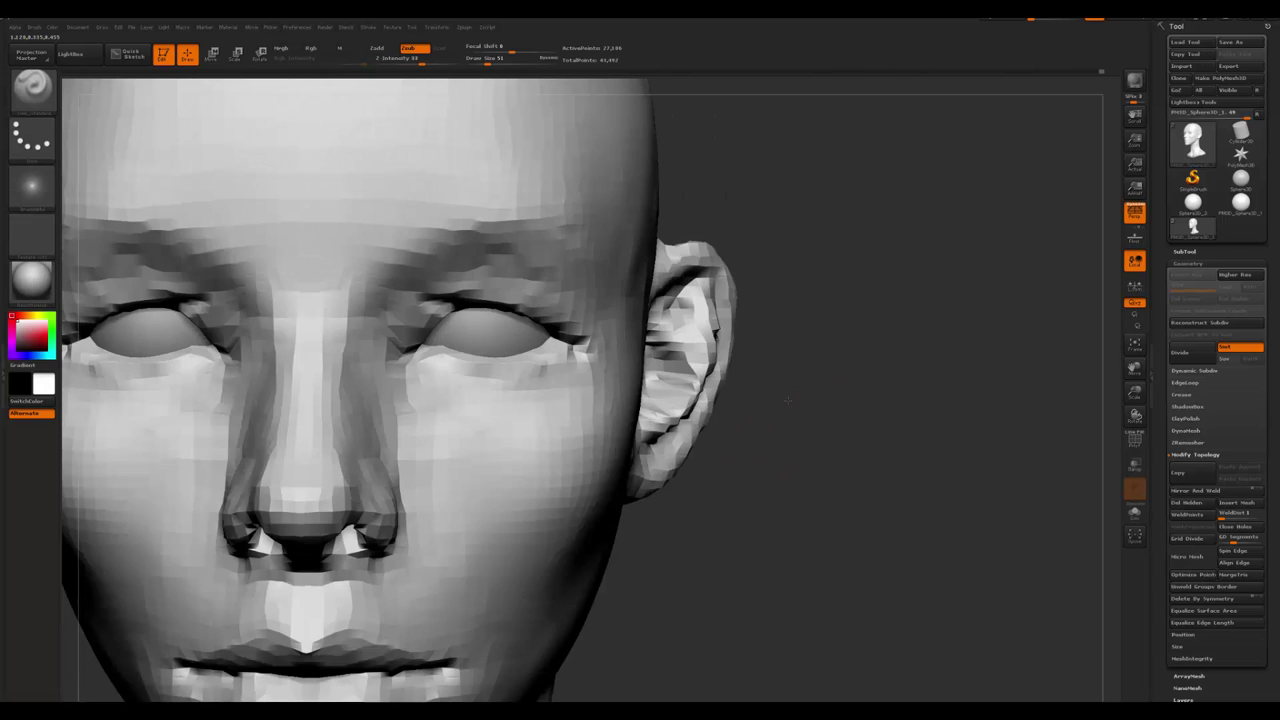
- Enlarge the brush to about 101 and switch to the Move brush (BMV) on a three-quarter ear view
key("space")
left_click_drag(705, 352, 730, 352)
key("b")
key("m")
key("v")
left_click_drag(767, 412, 651, 357)
- Build up the tragus and raise the rim at the front of the ear with ClayBuildup
key("b")
key("c")
key("b")
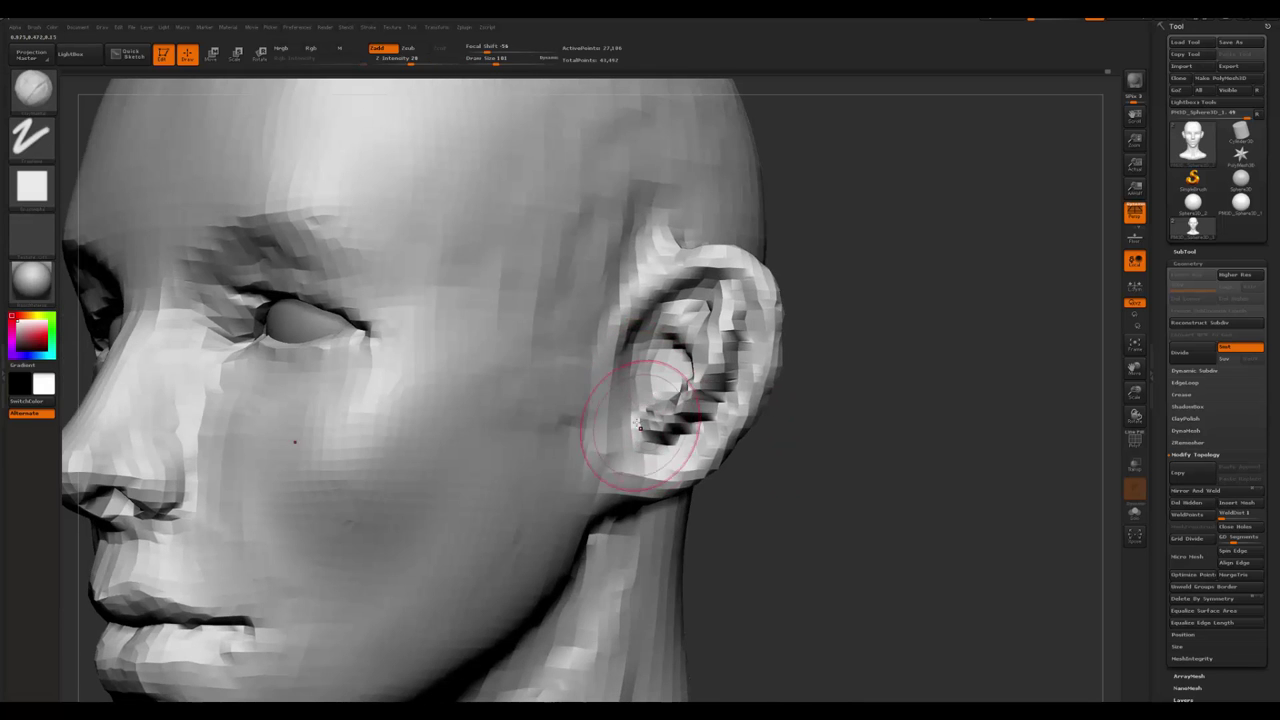
left_click_drag(618, 312, 672, 258)
left_click_drag(655, 318, 710, 250)
left_click_drag(625, 296, 670, 284)
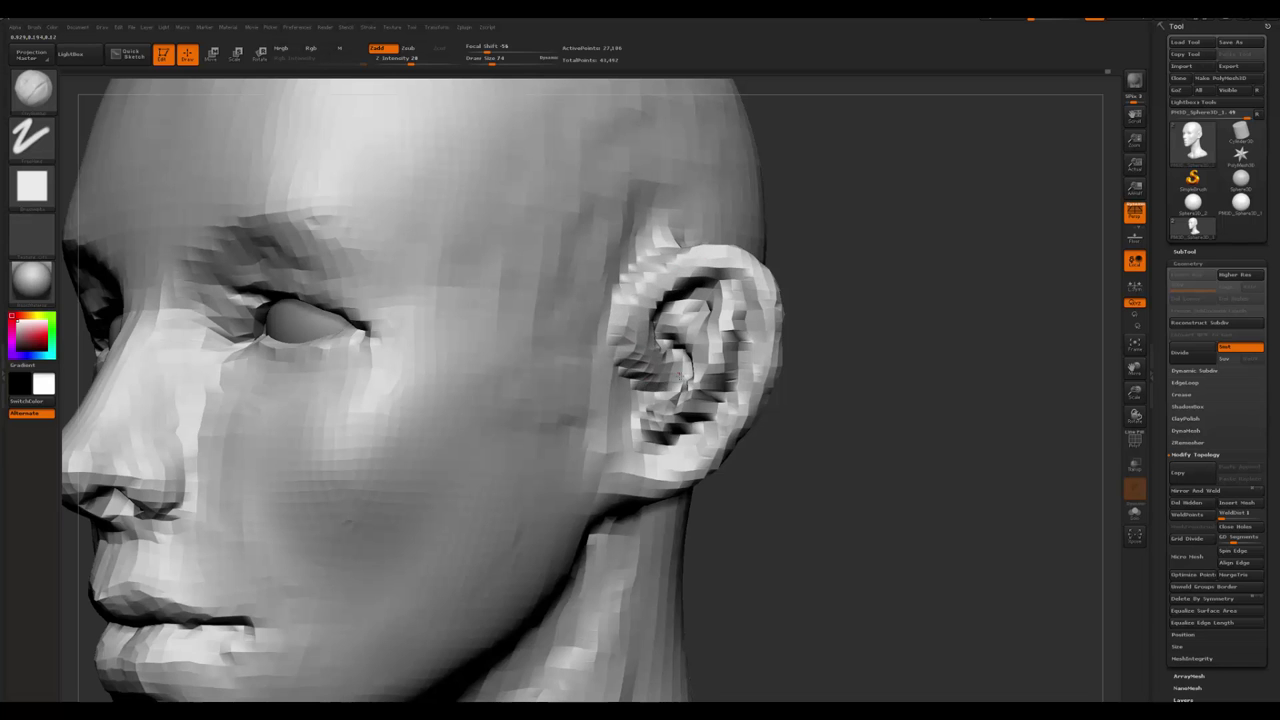
- Check the ear from front and profile, then switch back to the Move brush at about size 128
left_click_drag(447, 90, 645, 405)
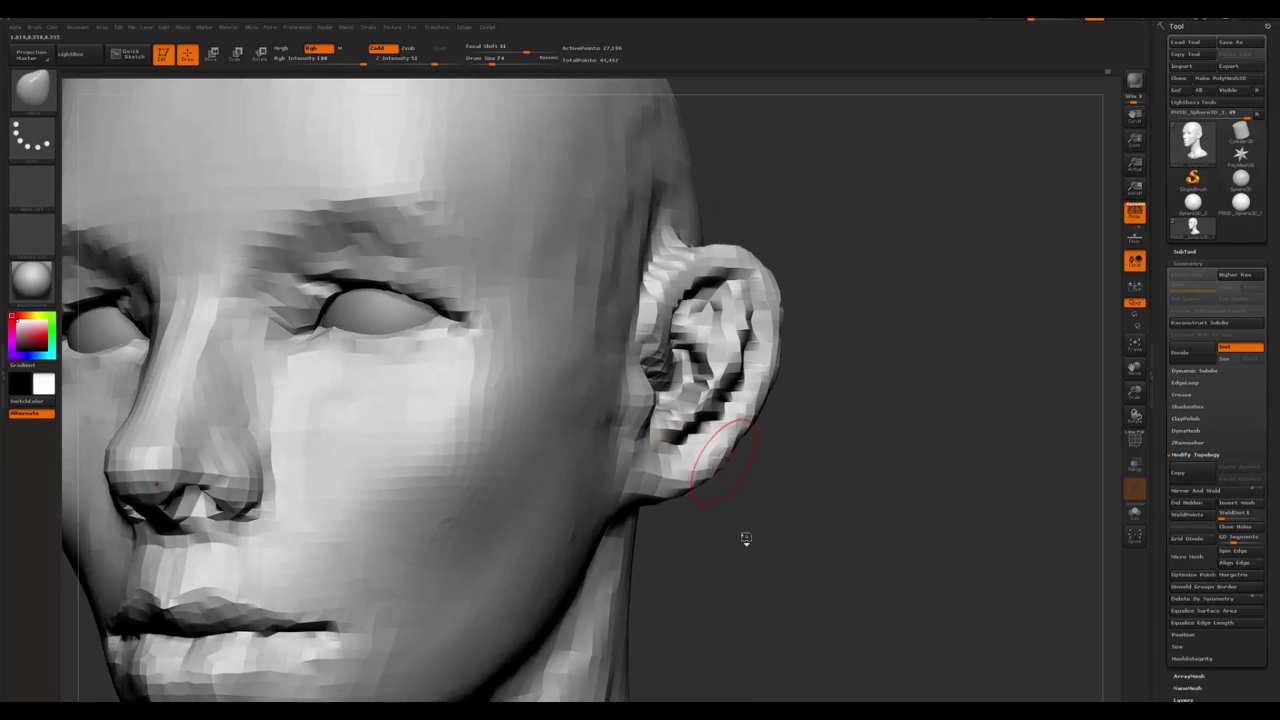
left_click_drag(745, 538, 623, 414)
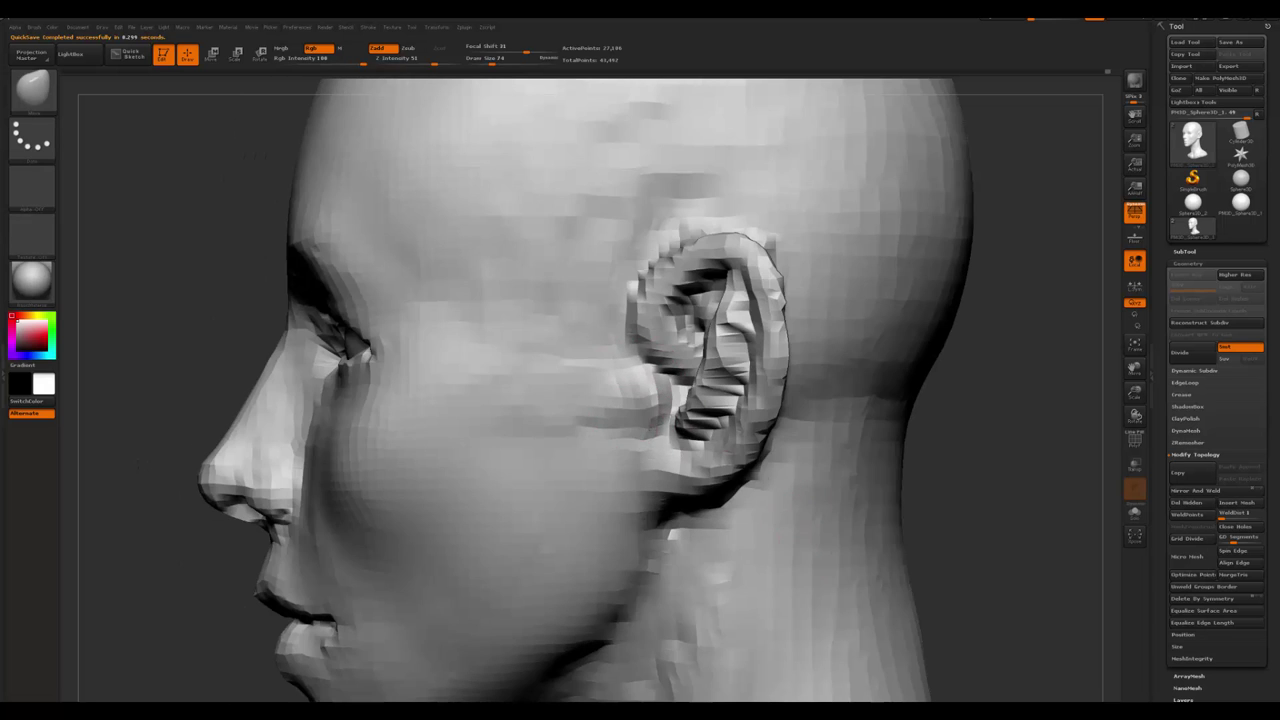
mouse_move(1000, 400)
left_mouse_down()
mouse_move(900, 420)
mouse_move(665, 425)
left_mouse_up()
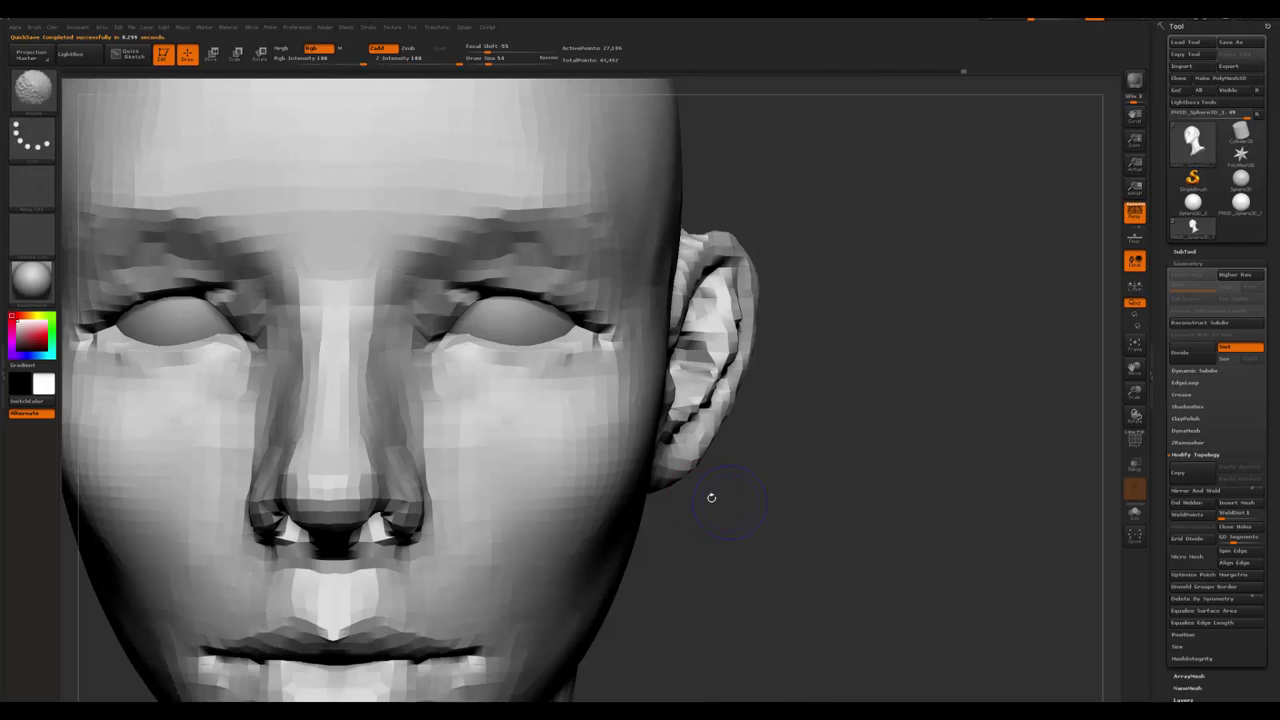
key("b")
key("m")
key("v")
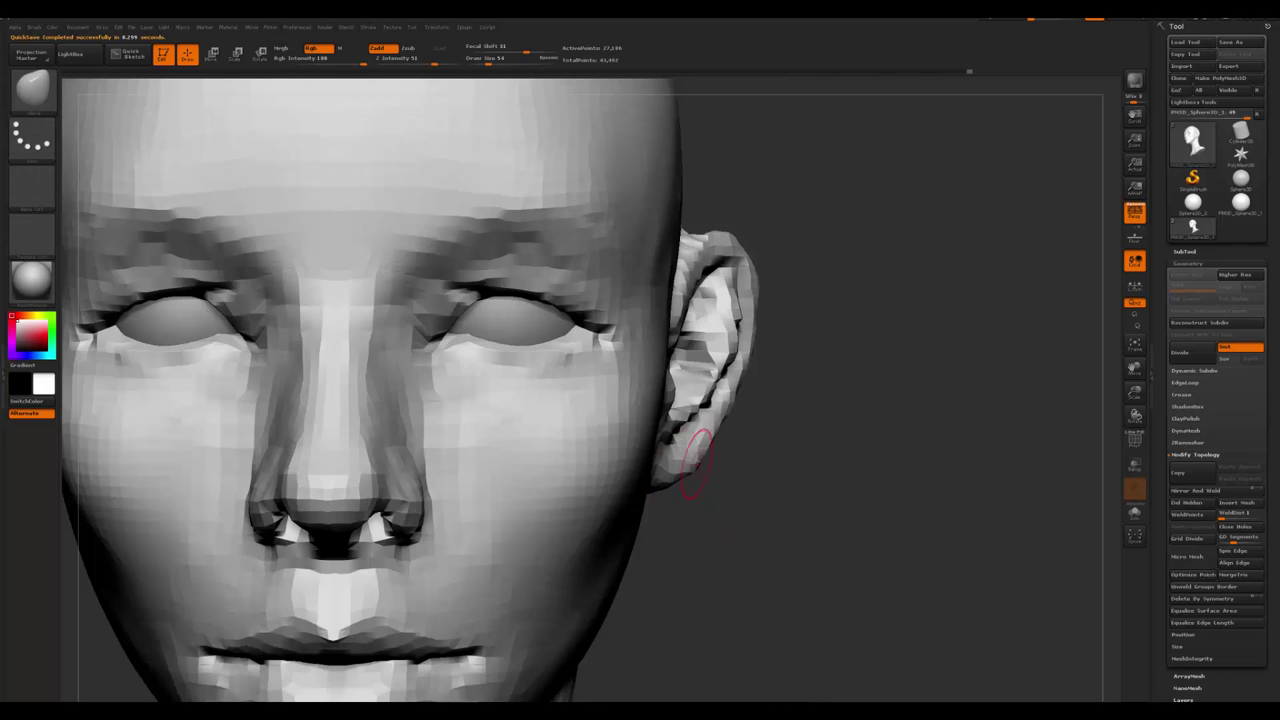
key("s")
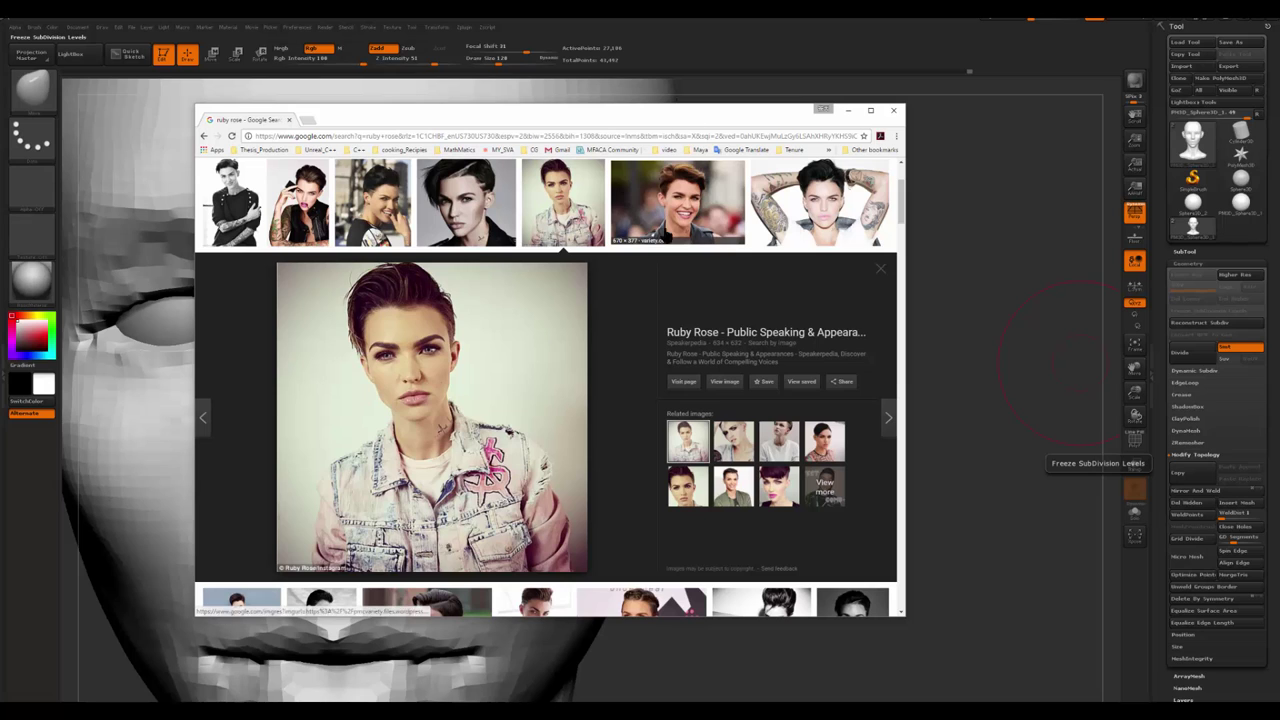
- Advance to the next reference photo in Google Images, then turn the ZBrush head to show the ear
key("Right")
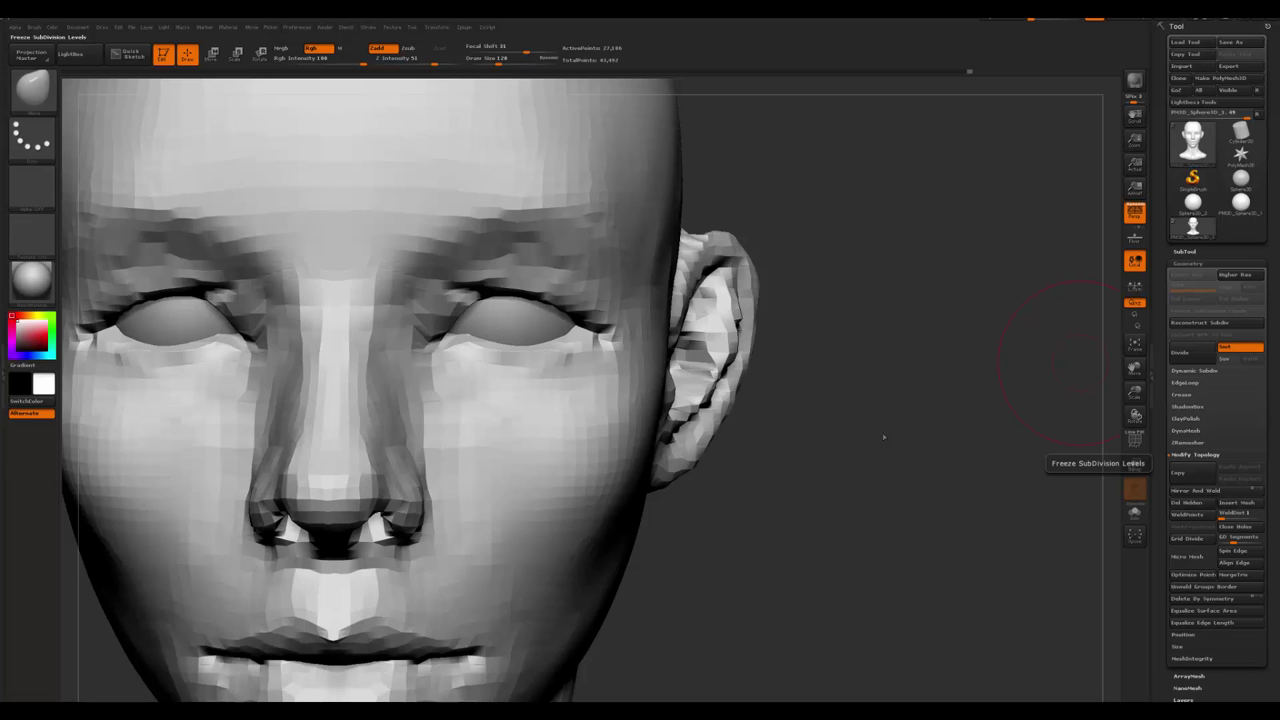
left_click_drag(883, 437, 614, 443)
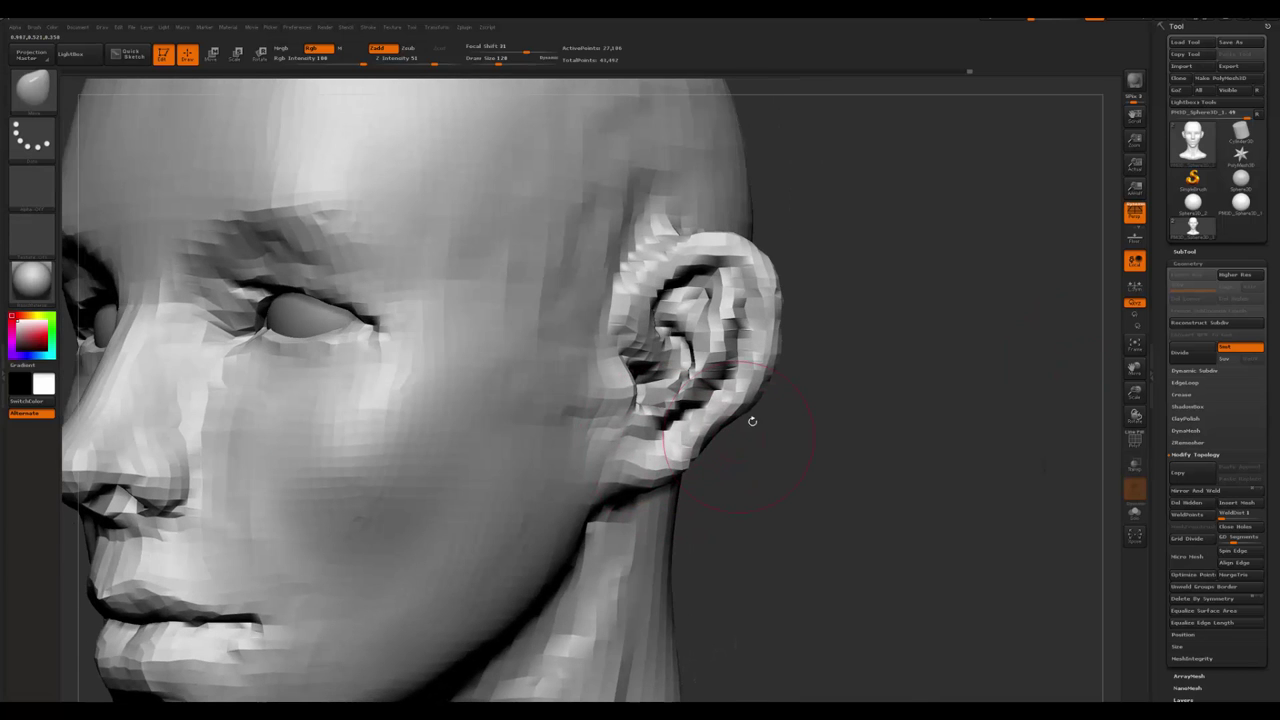
left_click_drag(813, 390, 1080, 398)
key("space")
mouse_move(741, 346)
left_mouse_down()
mouse_move(760, 345)
mouse_move(685, 360)
left_mouse_up()
key("space")
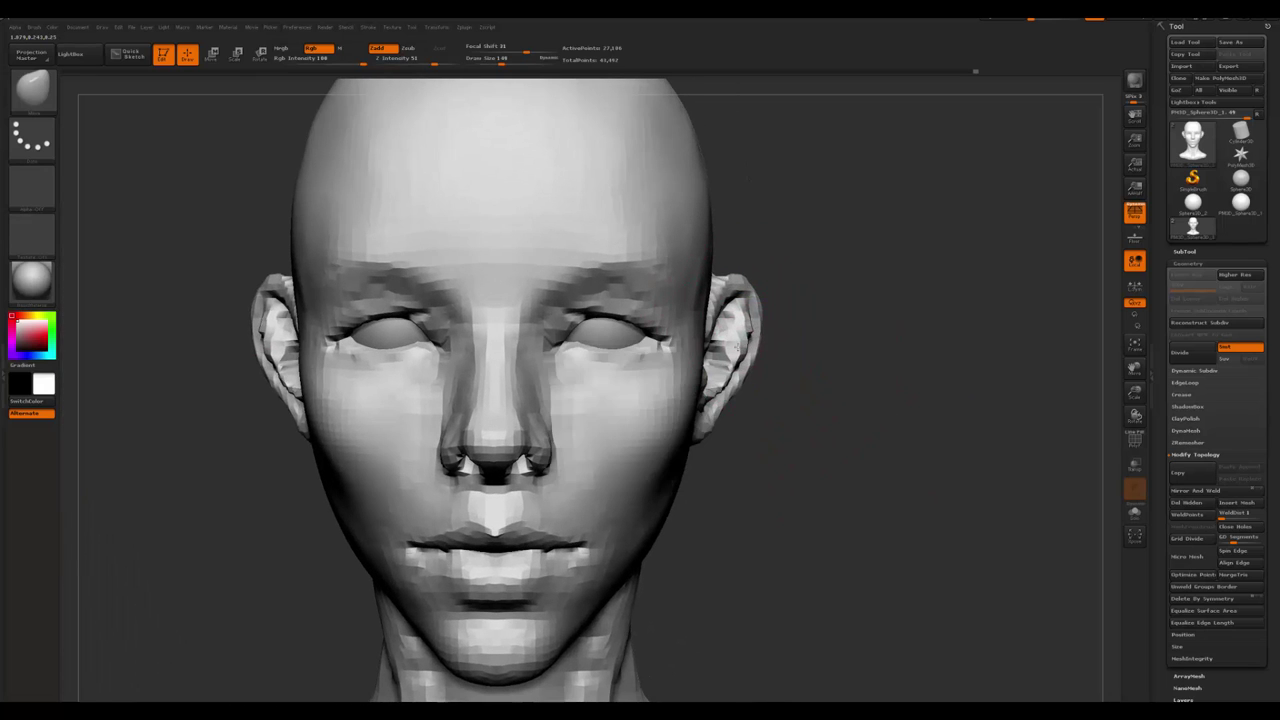
mouse_move(782, 460)
left_mouse_down("alt")
mouse_move(782, 417)
mouse_move(650, 405)
left_mouse_up("alt")
key("space")
left_click_drag(690, 262, 712, 262)
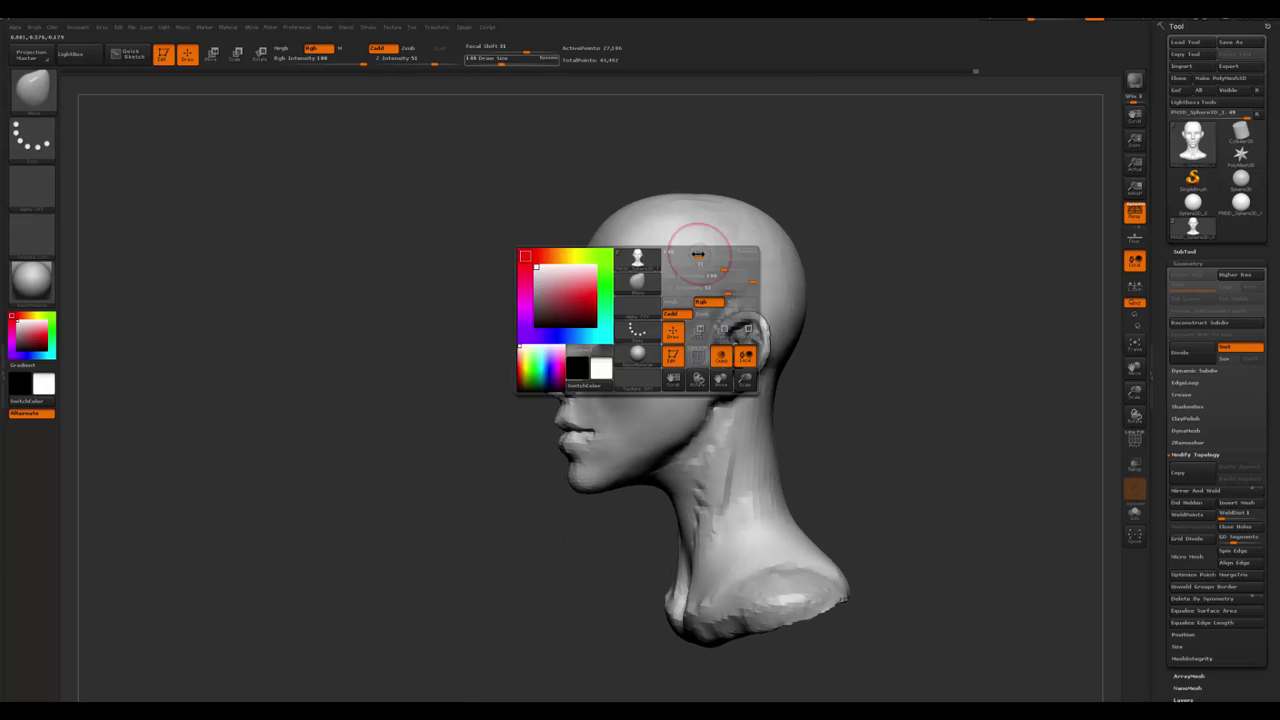
left_click_drag(883, 290, 859, 446)
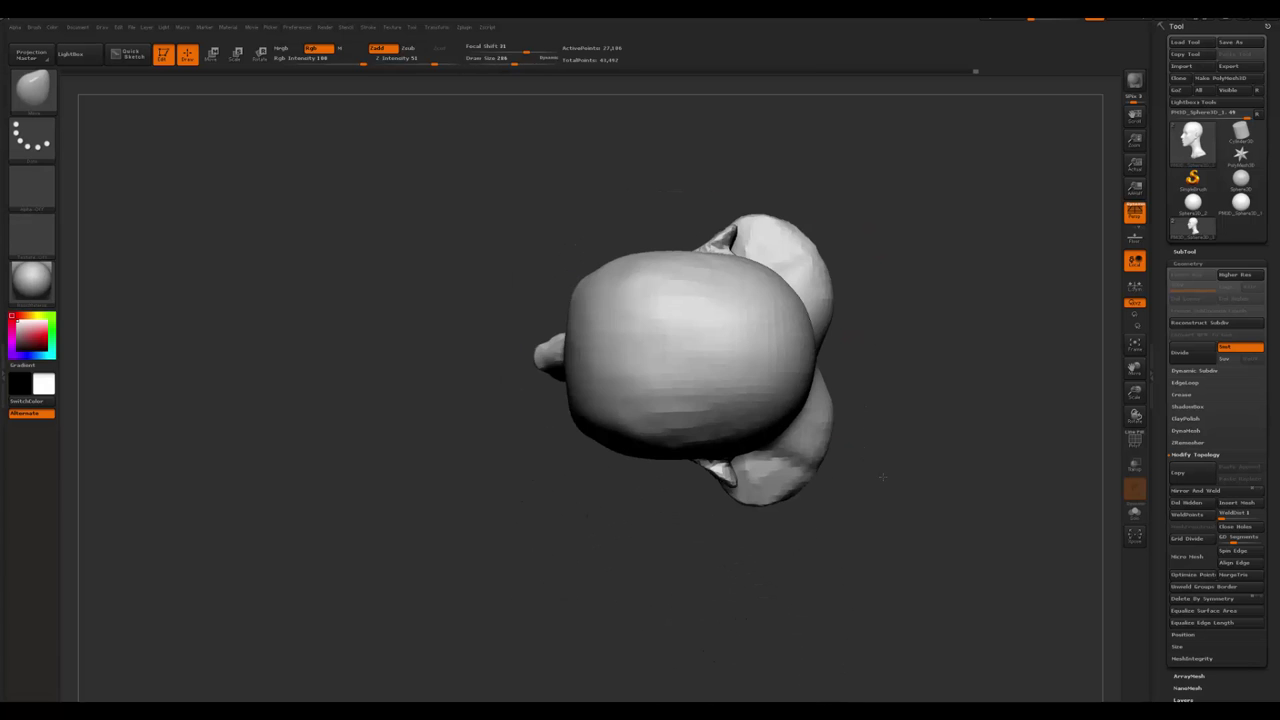
key("space")
left_click_drag(690, 343, 740, 345)
left_click_drag(948, 405, 659, 361)
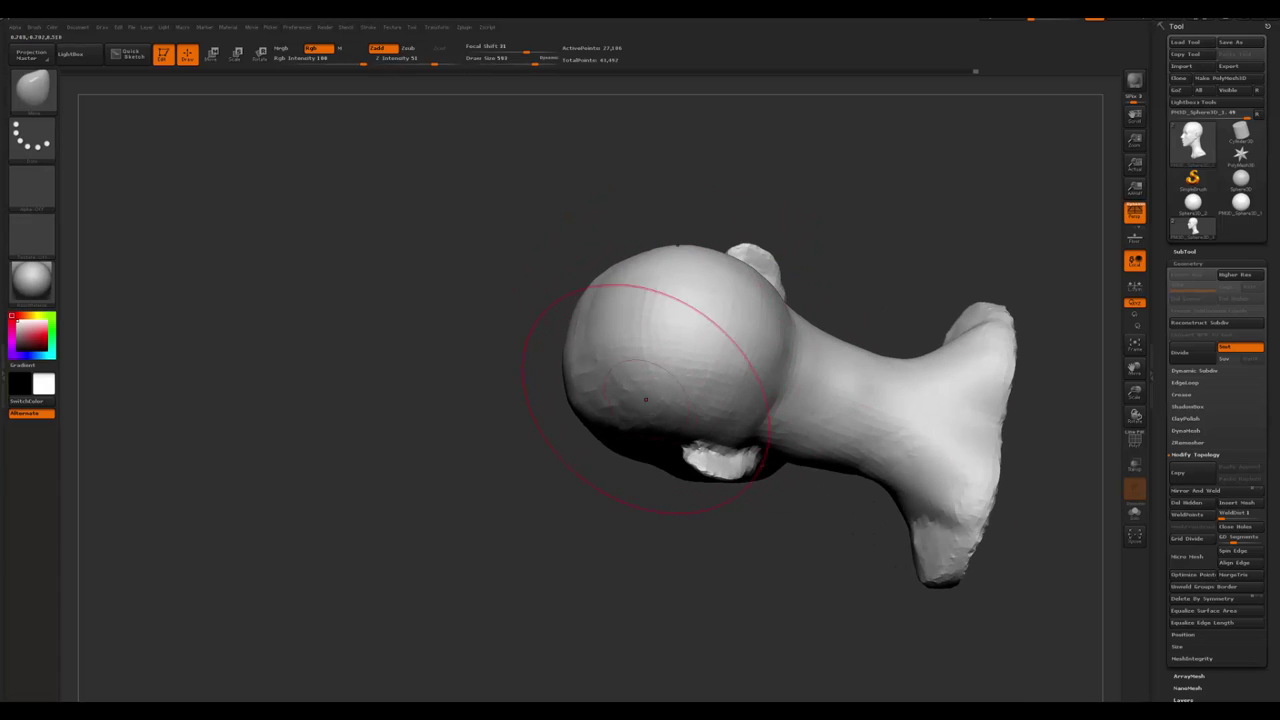
left_click_drag(610, 500, 558, 595)
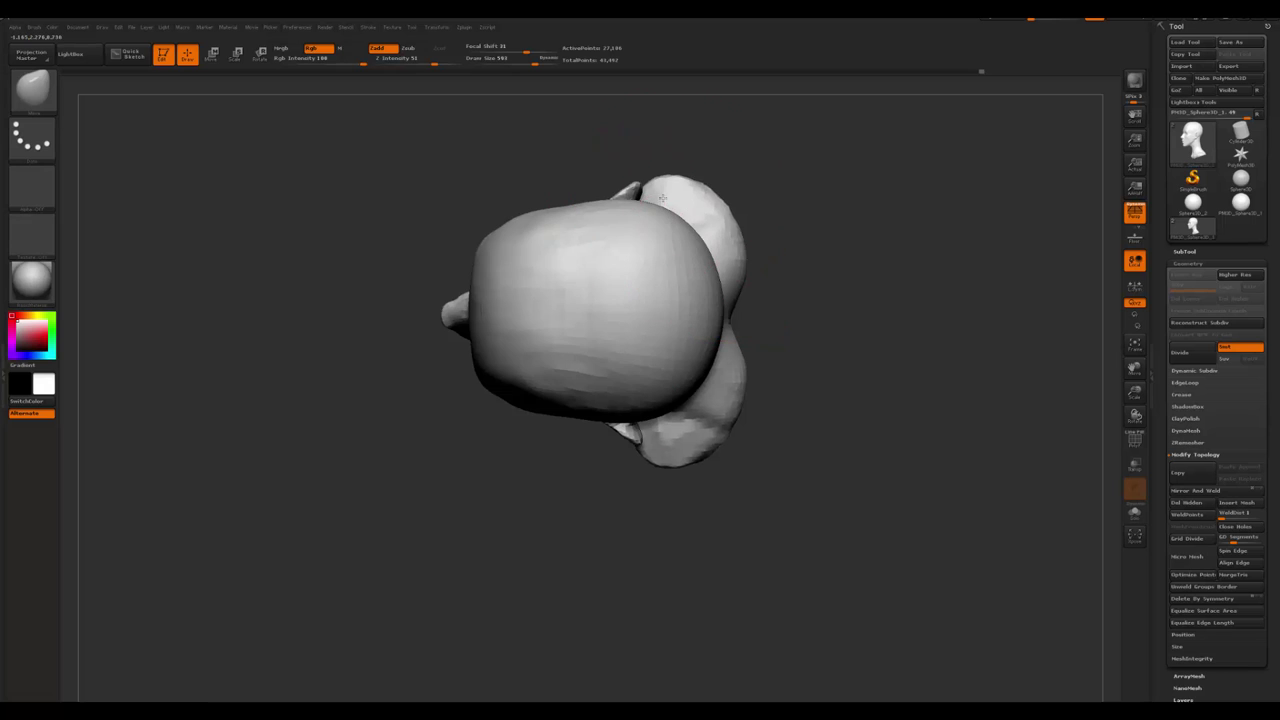
mouse_move(873, 315)
left_mouse_down()
mouse_move(877, 263)
mouse_move(863, 263)
mouse_move(854, 371)
mouse_move(685, 290)
left_mouse_up()
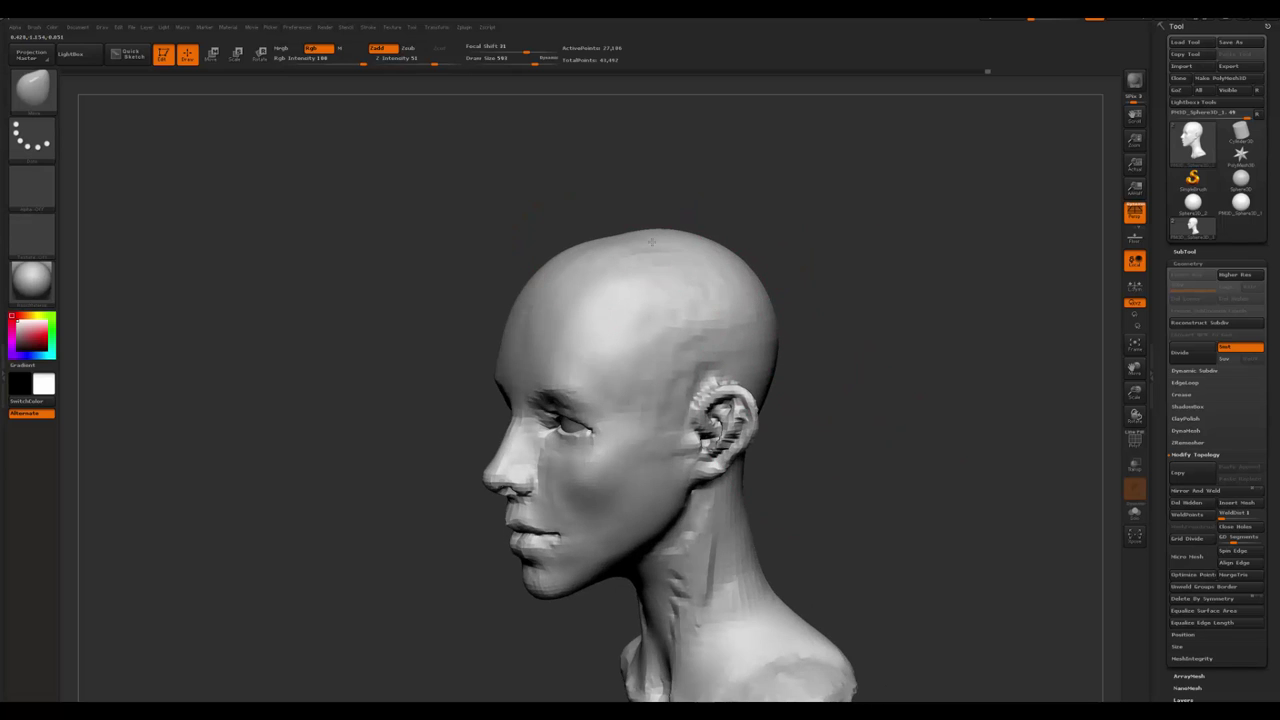
left_click_drag(778, 250, 724, 338, "shift")
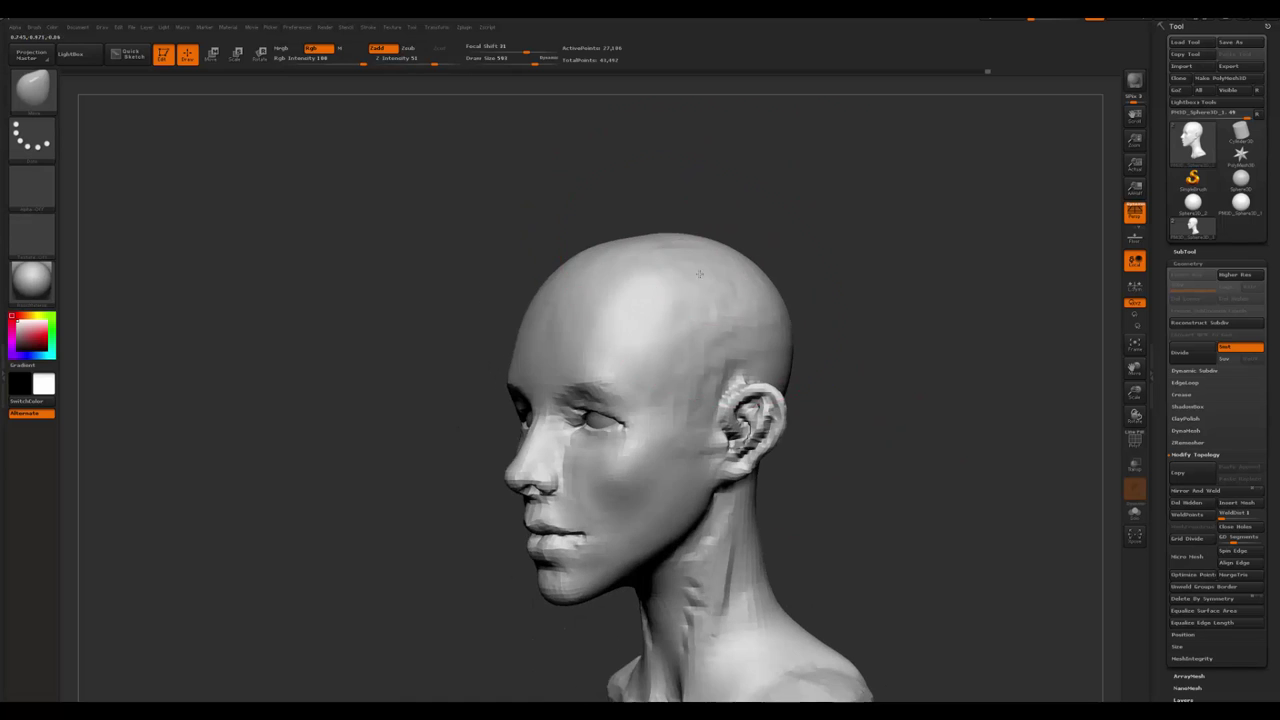
key("b")
key("c")
key("b")
key("space")
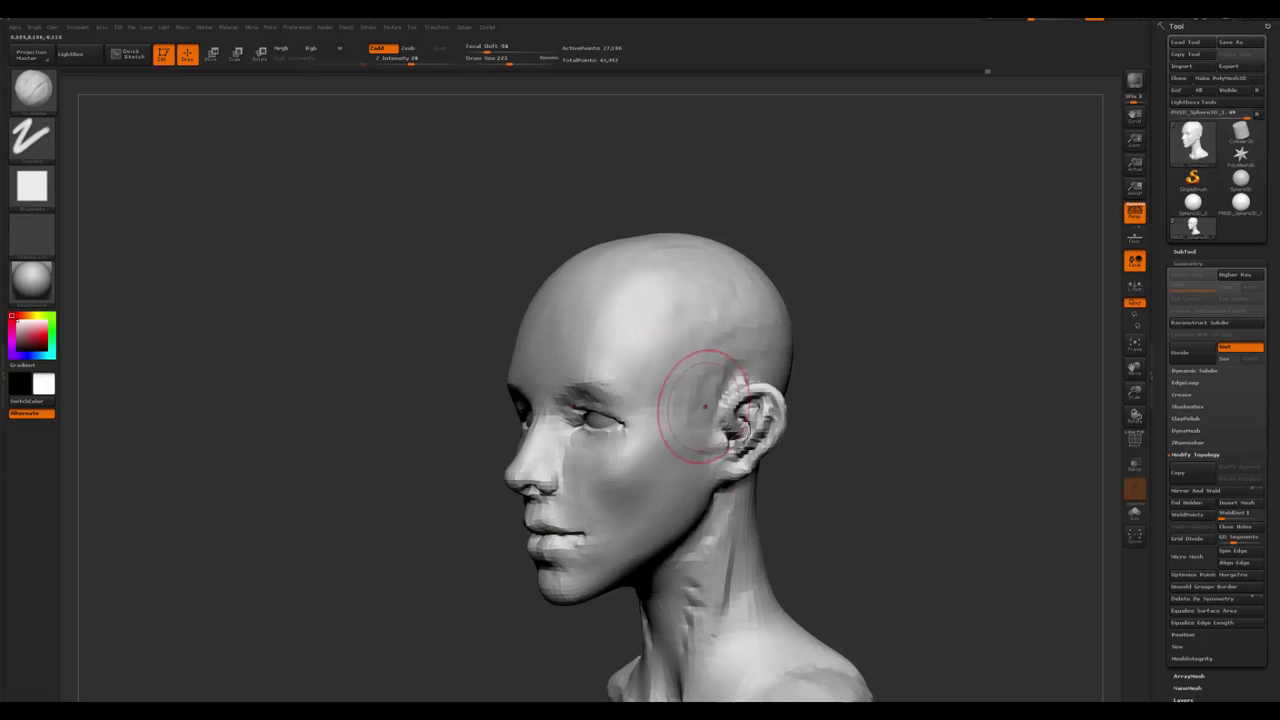
key("b")
key("s")
key("t")
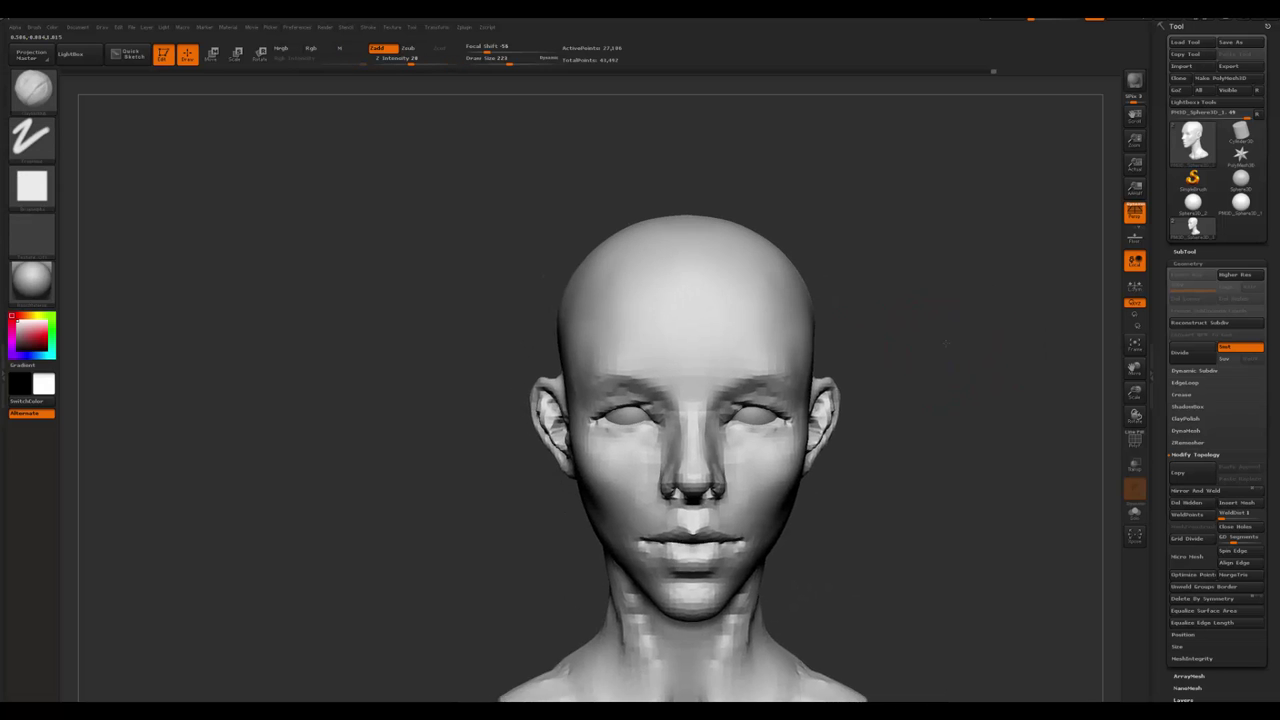
left_click_drag(890, 274, 730, 354)
key("space")
key("f")
left_click_drag(463, 583, 405, 574)
key("space")
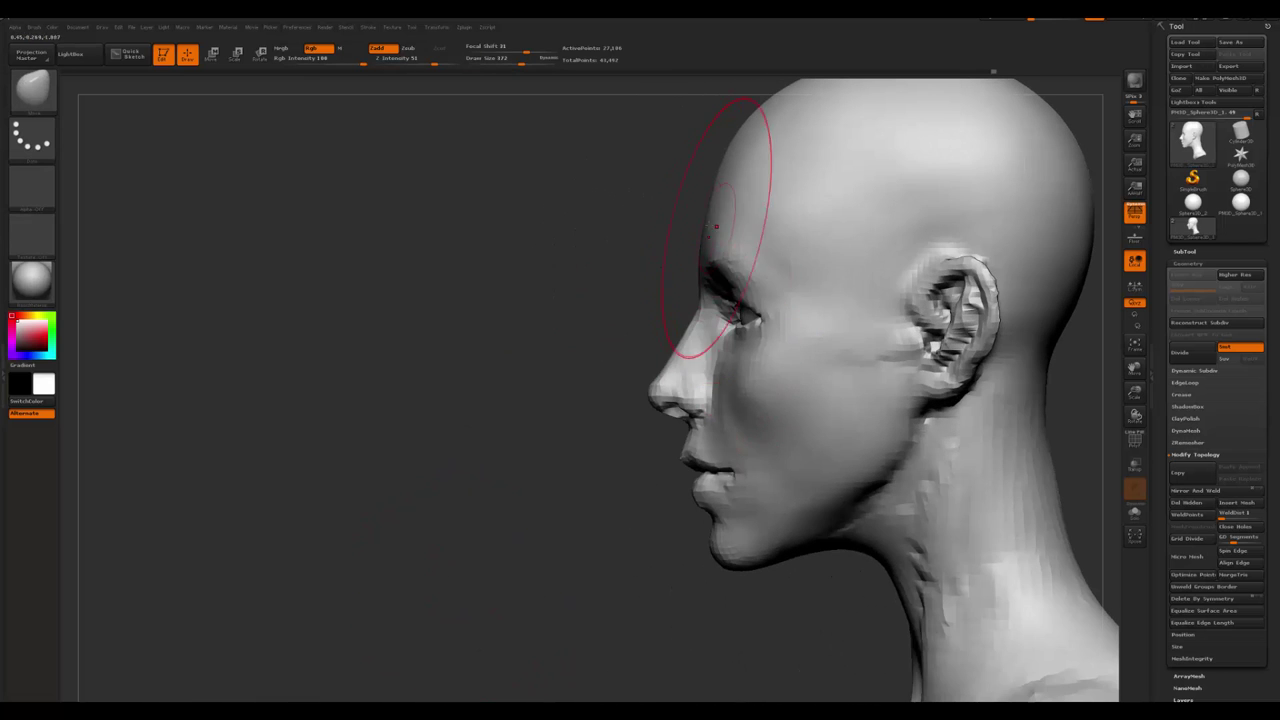
key("space")
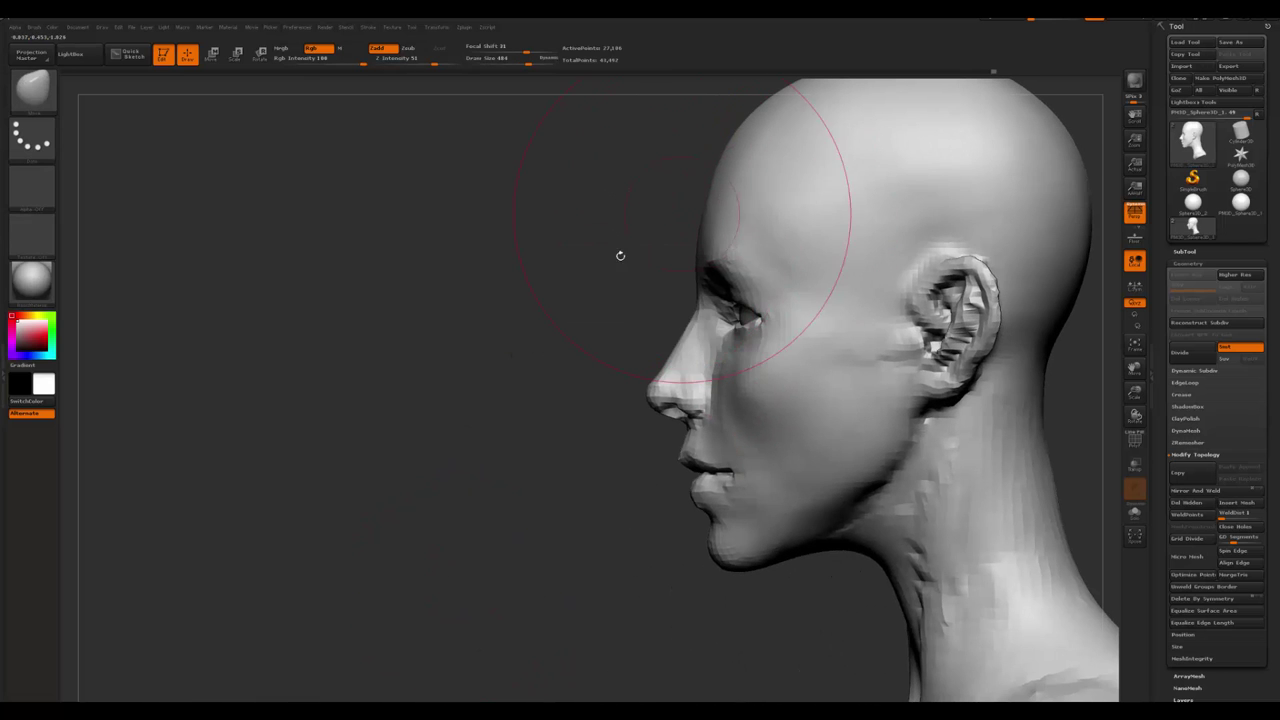
mouse_move(620, 257)
left_mouse_down()
mouse_move(655, 300)
mouse_move(786, 294)
left_mouse_up()
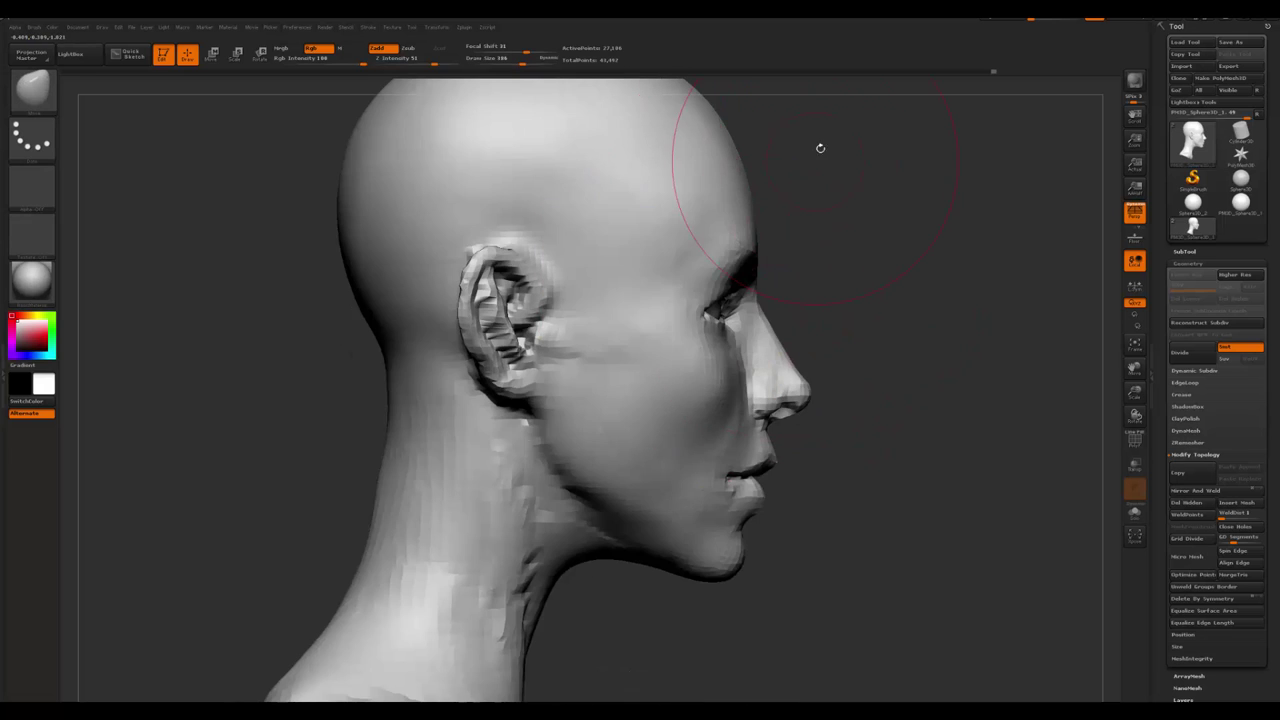
left_click_drag(820, 149, 708, 272)
mouse_move(1020, 300)
left_mouse_down()
mouse_move(914, 300)
mouse_move(790, 255)
mouse_move(406, 389)
mouse_move(426, 489)
mouse_move(684, 437)
mouse_move(646, 457)
mouse_move(620, 506)
mouse_move(780, 481)
left_mouse_up()
key("f")
left_click_drag(1070, 560, 1070, 470)
left_click_drag(1163, 512, 1161, 457)
- Set DynaMesh resolution to 128 and remesh the head to about 119,515 points
left_click(1195, 336)
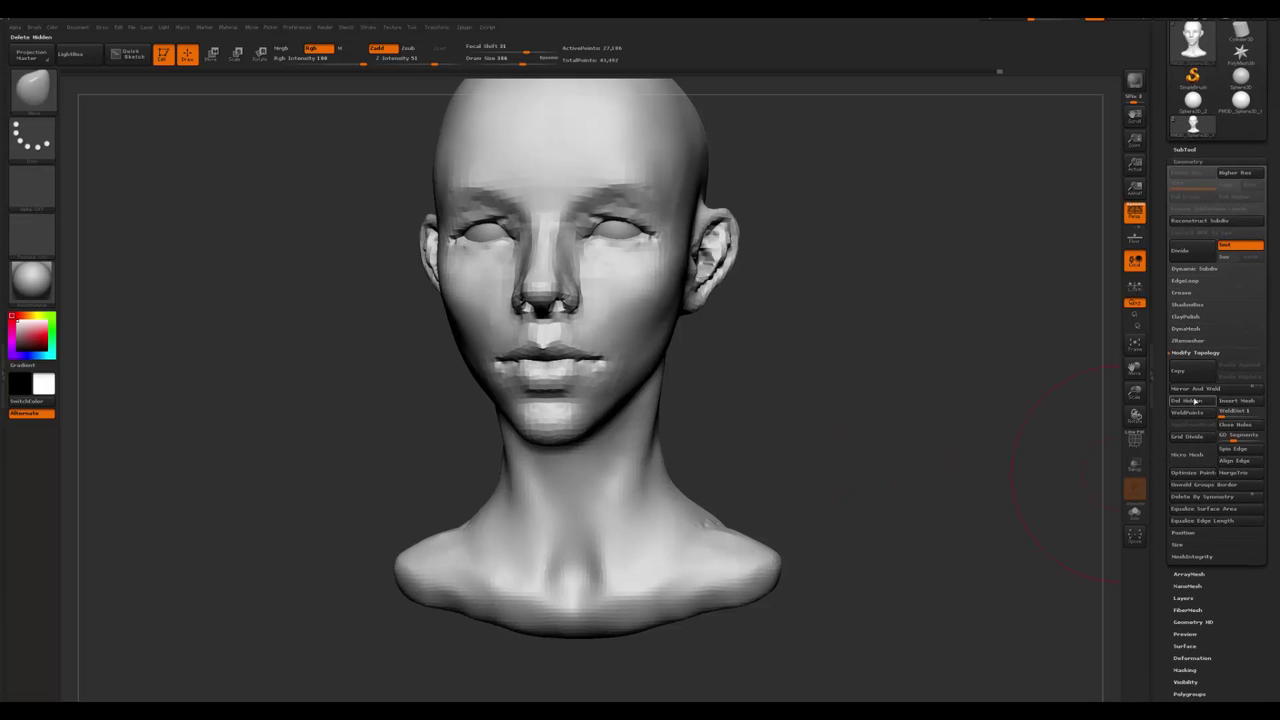
left_click(1186, 330)
left_click(1190, 363)
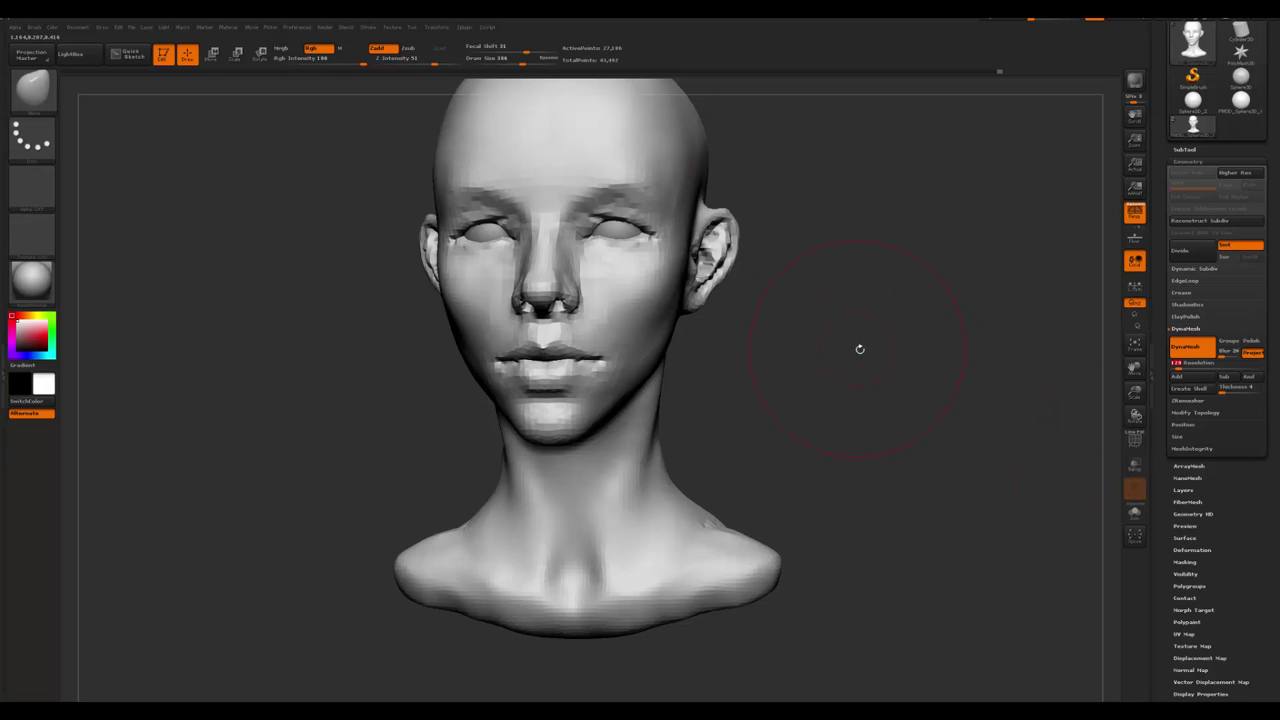
left_click_drag(857, 349, 871, 286, "alt")
key("b")
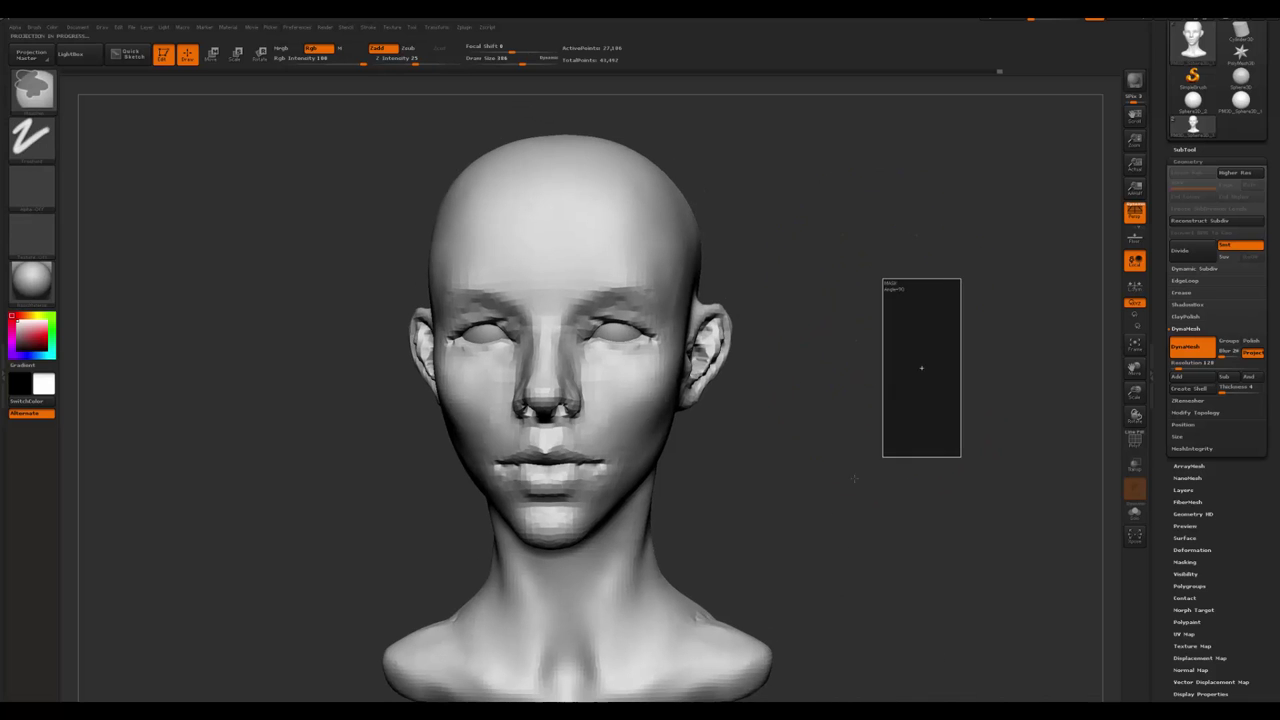
- Pick the Standard brush (BST), zoom on the face and shrink the brush to about 154
key("s")
key("t")
mouse_move(837, 434)
left_mouse_down()
mouse_move(846, 337)
mouse_move(892, 493)
mouse_move(892, 580)
left_mouse_up()
key("space")
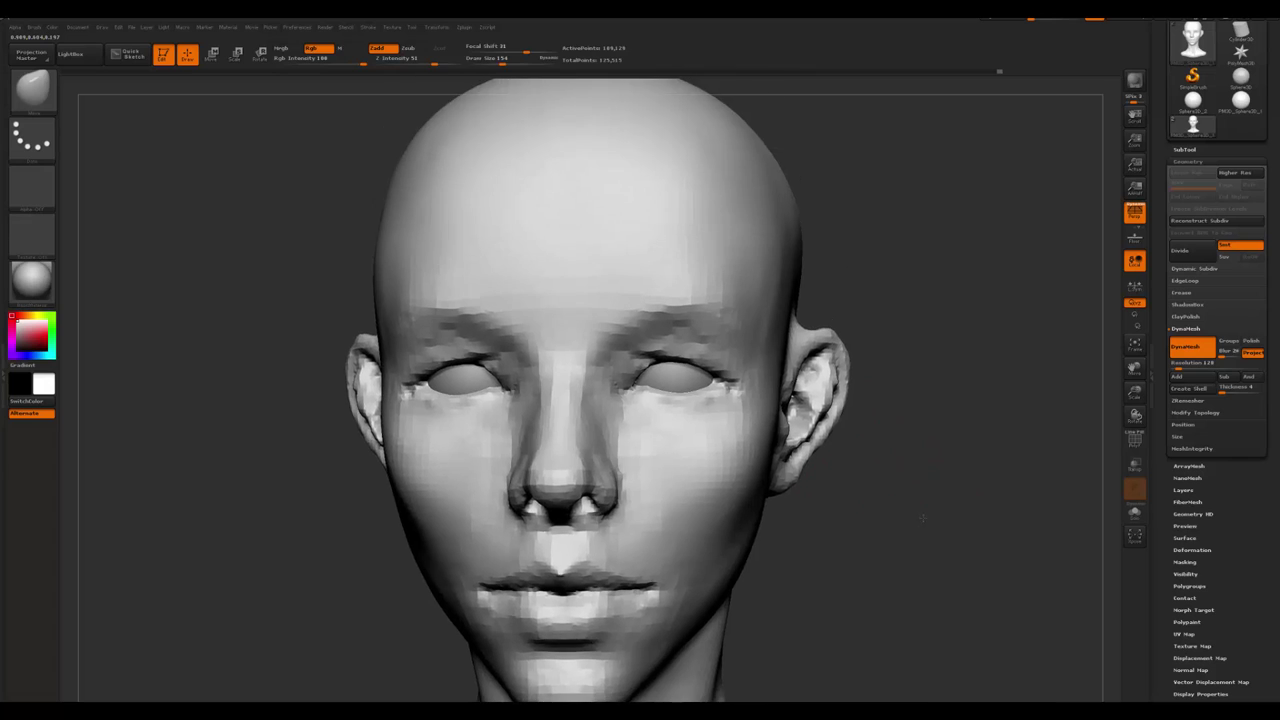
- Zoom in on the face, set the brush to size 65, and orbit to check the eyes
left_click_drag(922, 517, 957, 512, "ctrl")
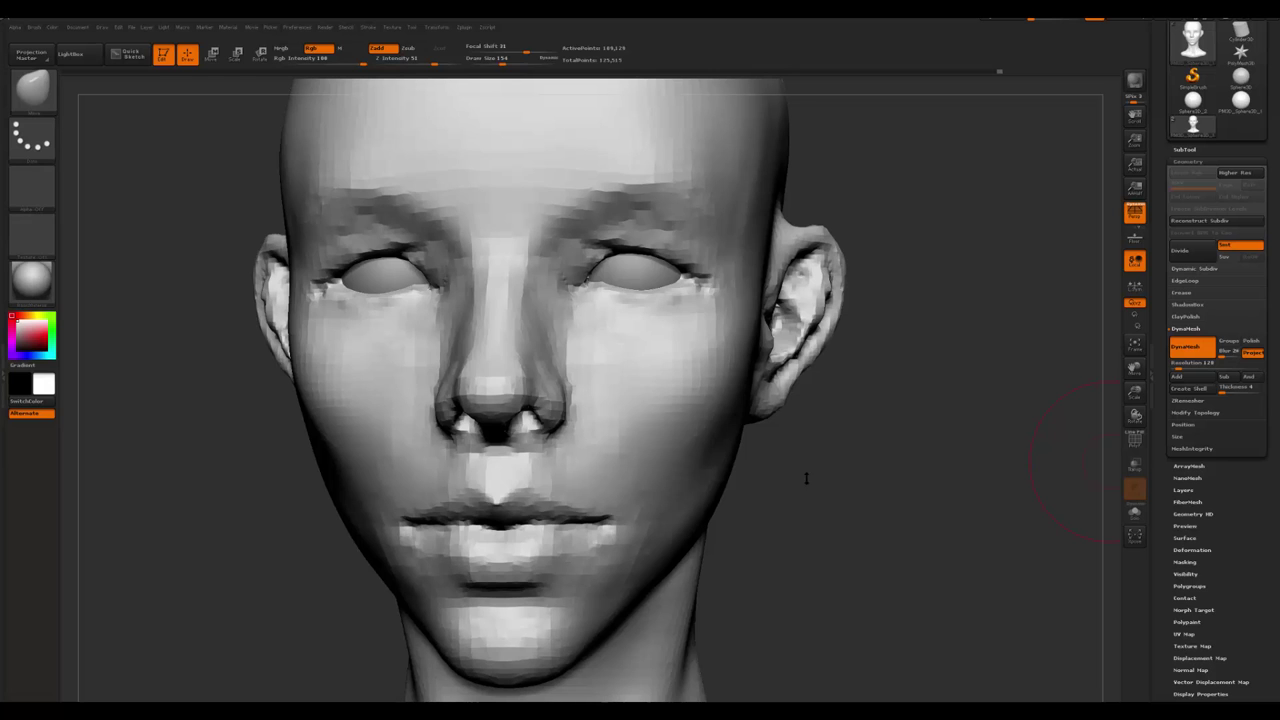
left_click_drag(806, 478, 850, 472)
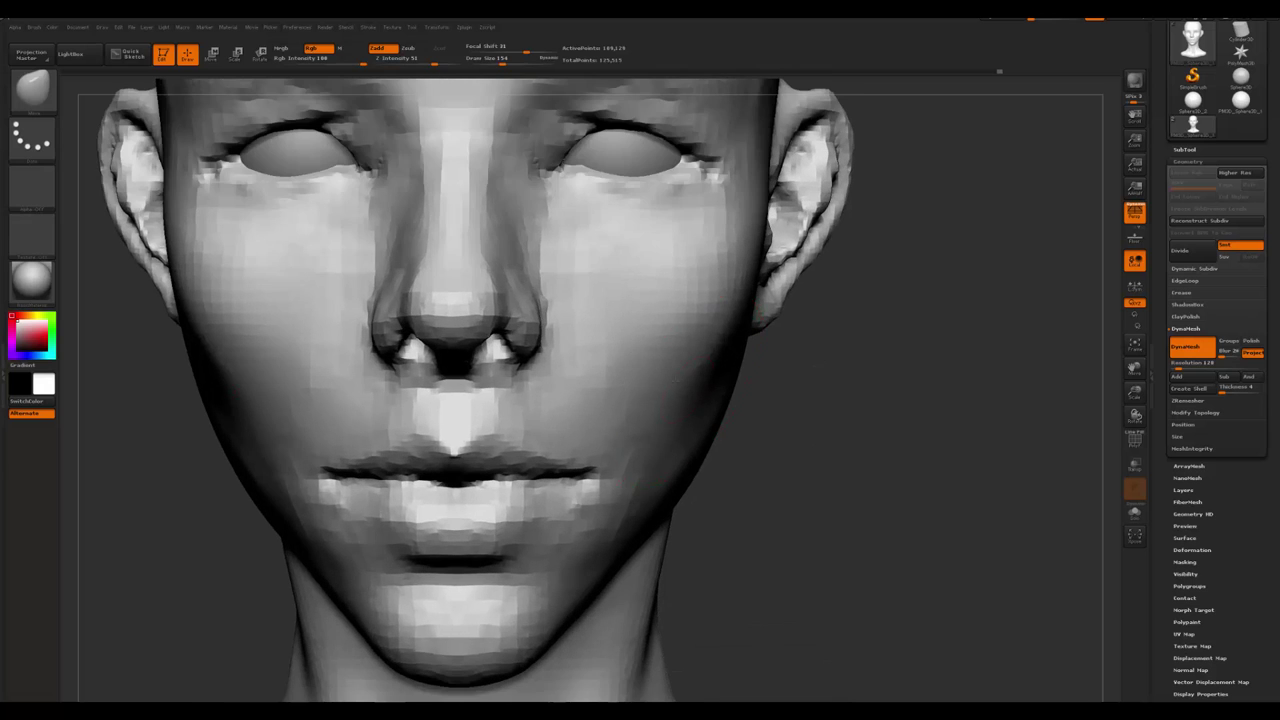
key("space")
left_click_drag(588, 192, 557, 186)
left_click_drag(604, 258, 609, 328, "alt")
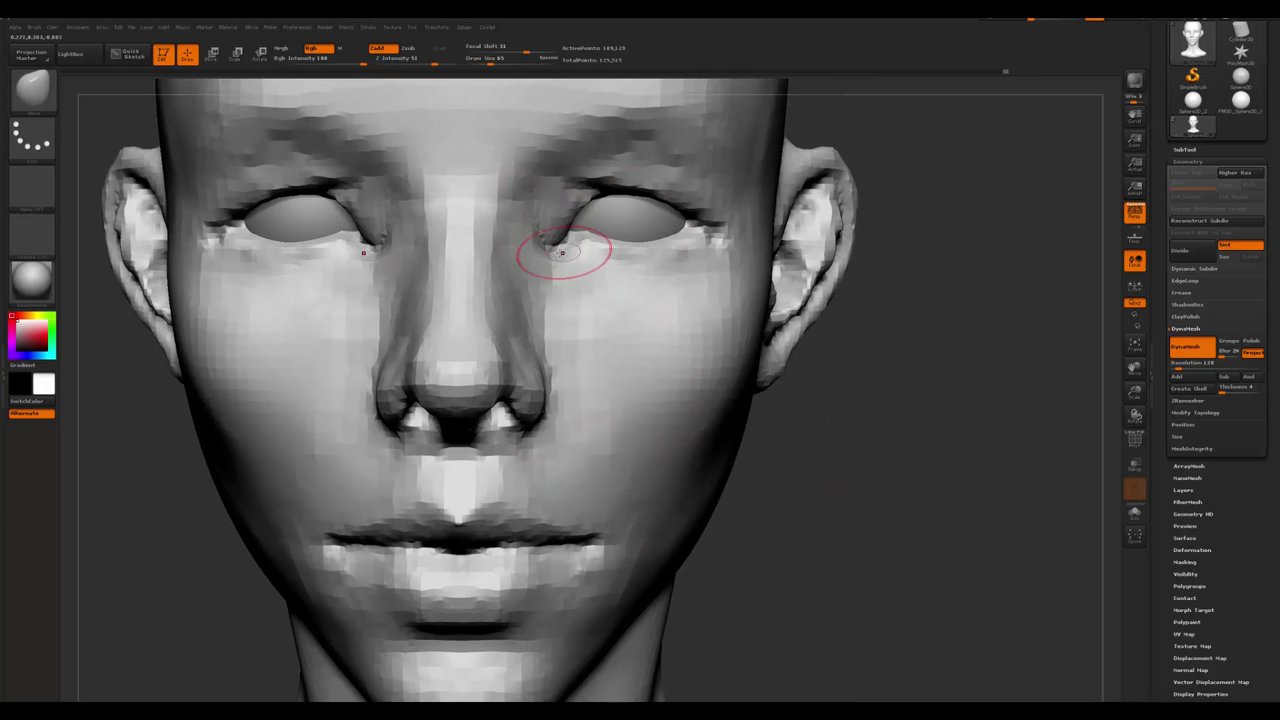
key("space")
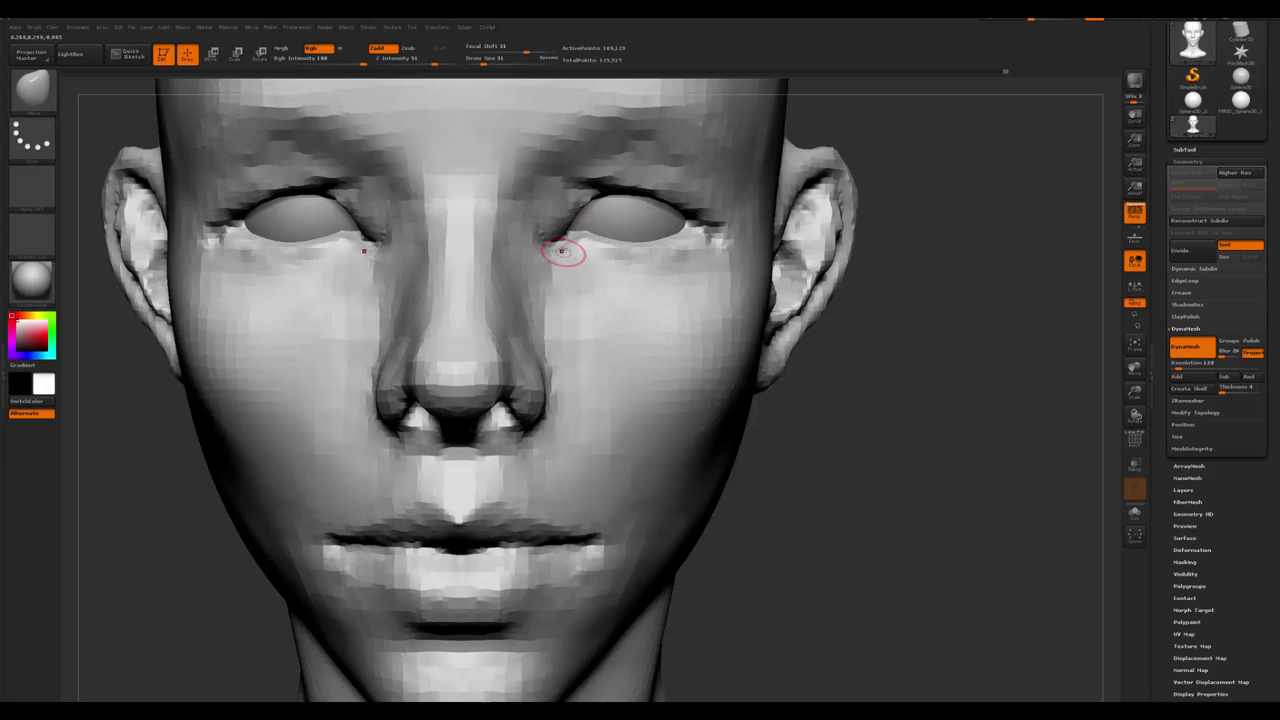
key("b")
key("c")
key("b")
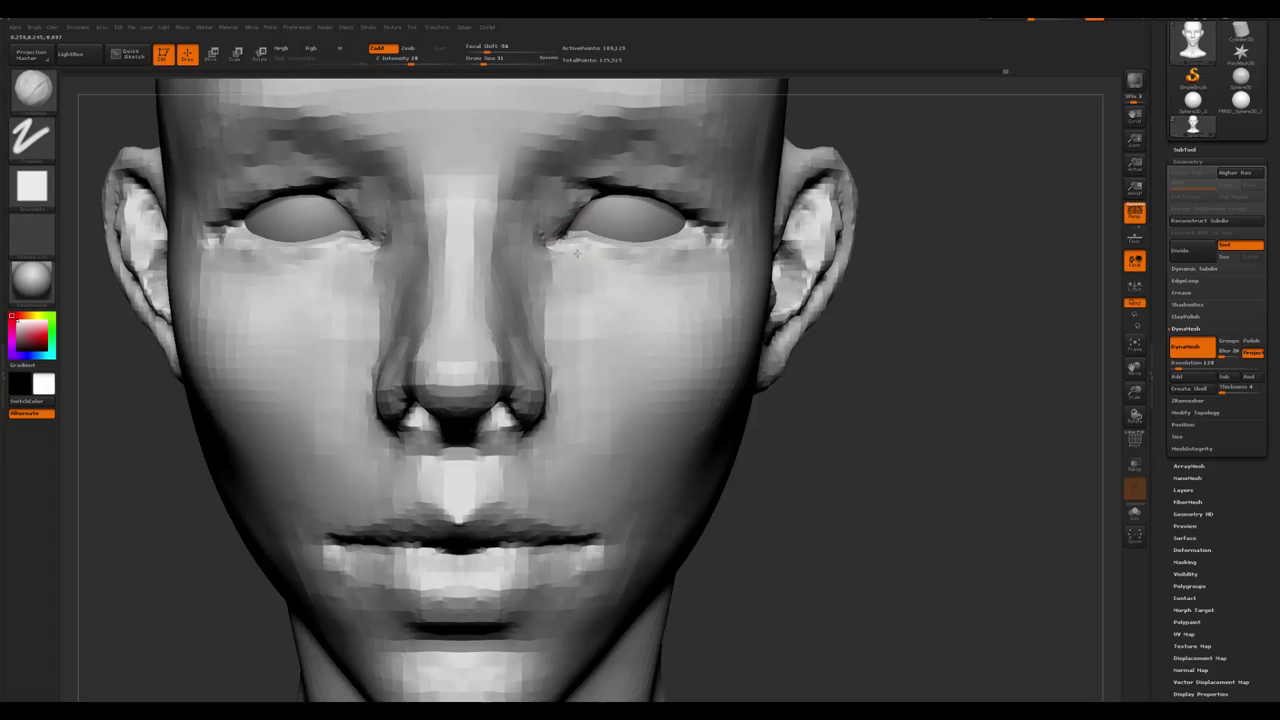
mouse_move(576, 253)
right_mouse_down()
mouse_move(480, 250)
mouse_move(590, 255)
mouse_move(461, 259)
mouse_move(534, 240)
right_mouse_up()
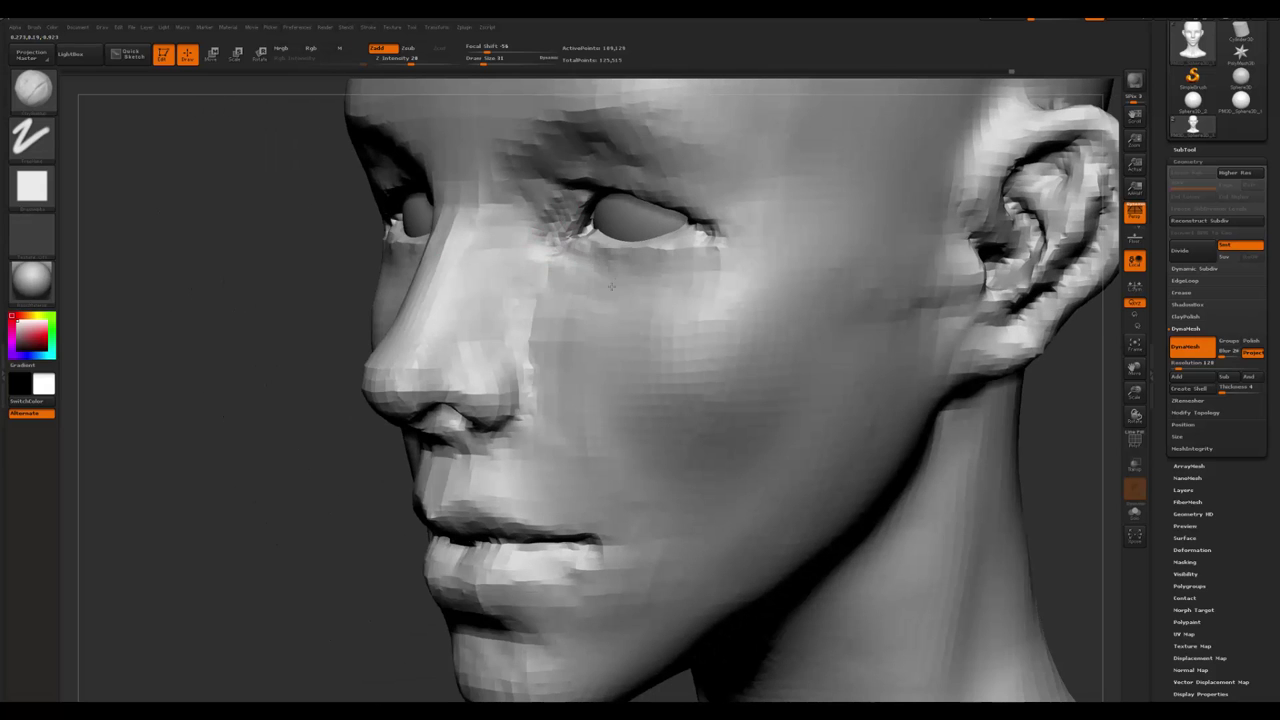
right_click_drag(611, 287, 589, 244)
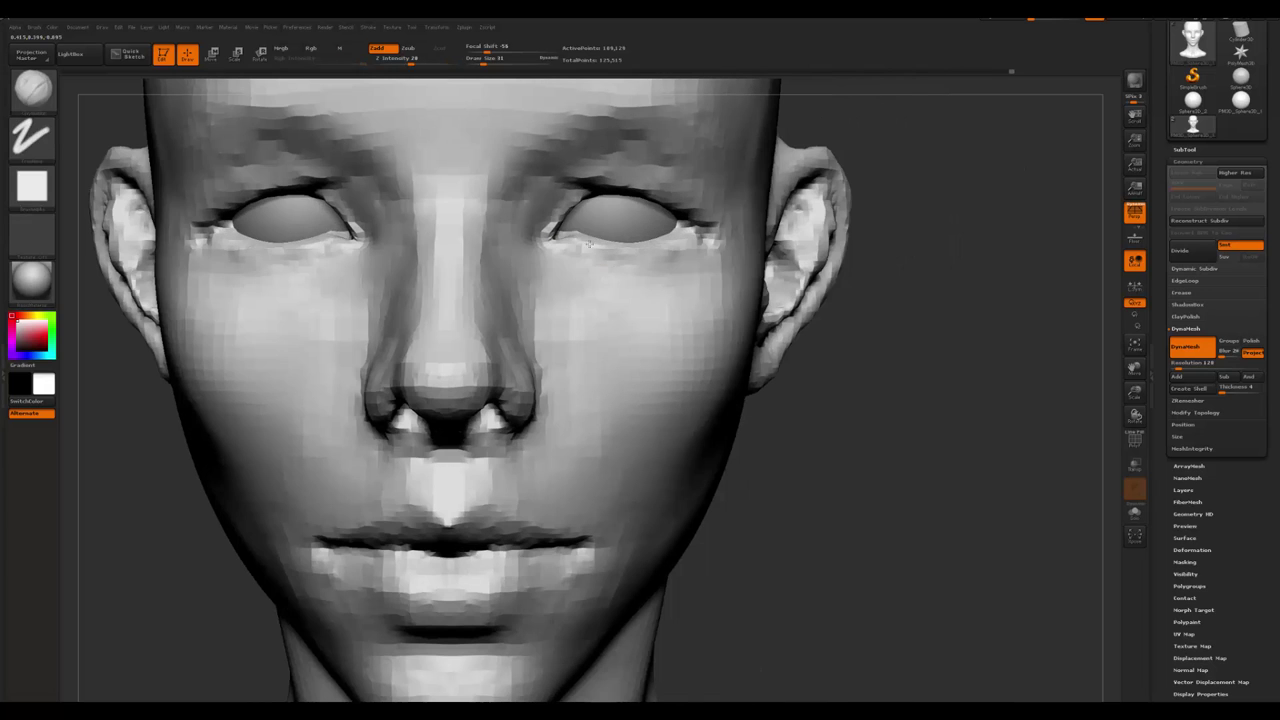
- Draw a soft crease under the right eye with a crease brush, then orbit to inspect it
key("b")
key("b")
key("l")
key("space")
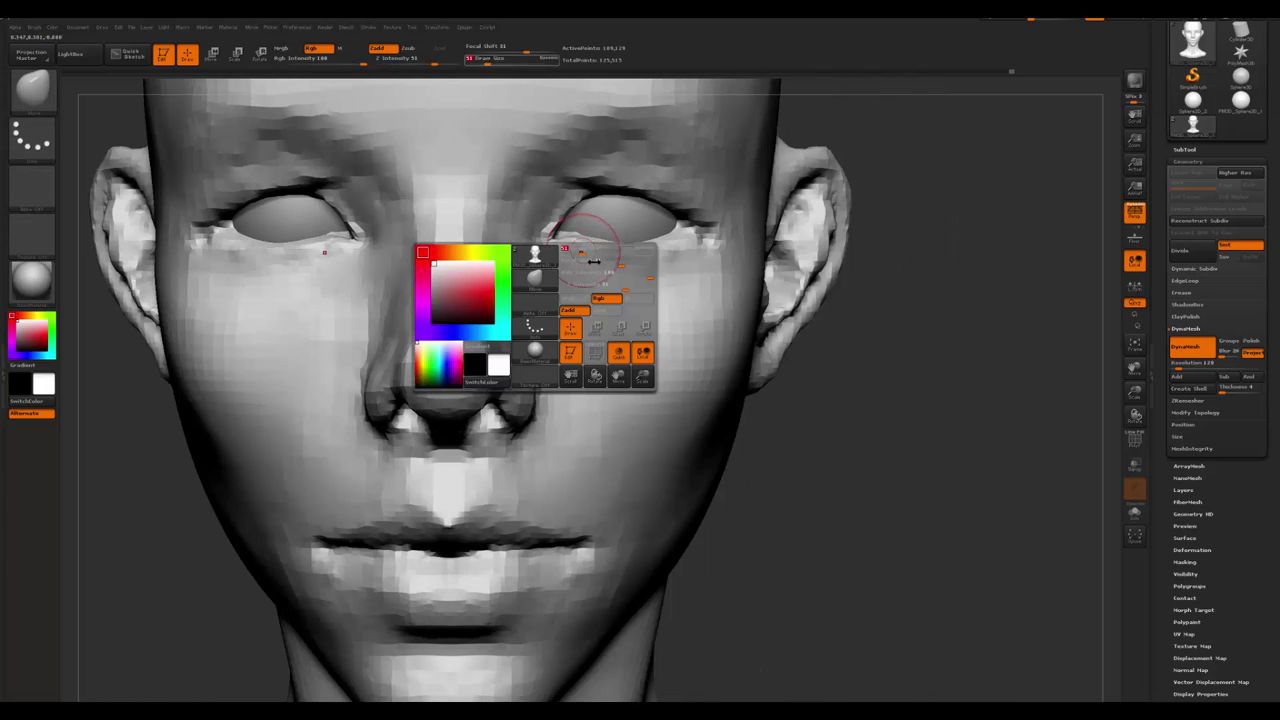
key("b")
key("p")
key("i")
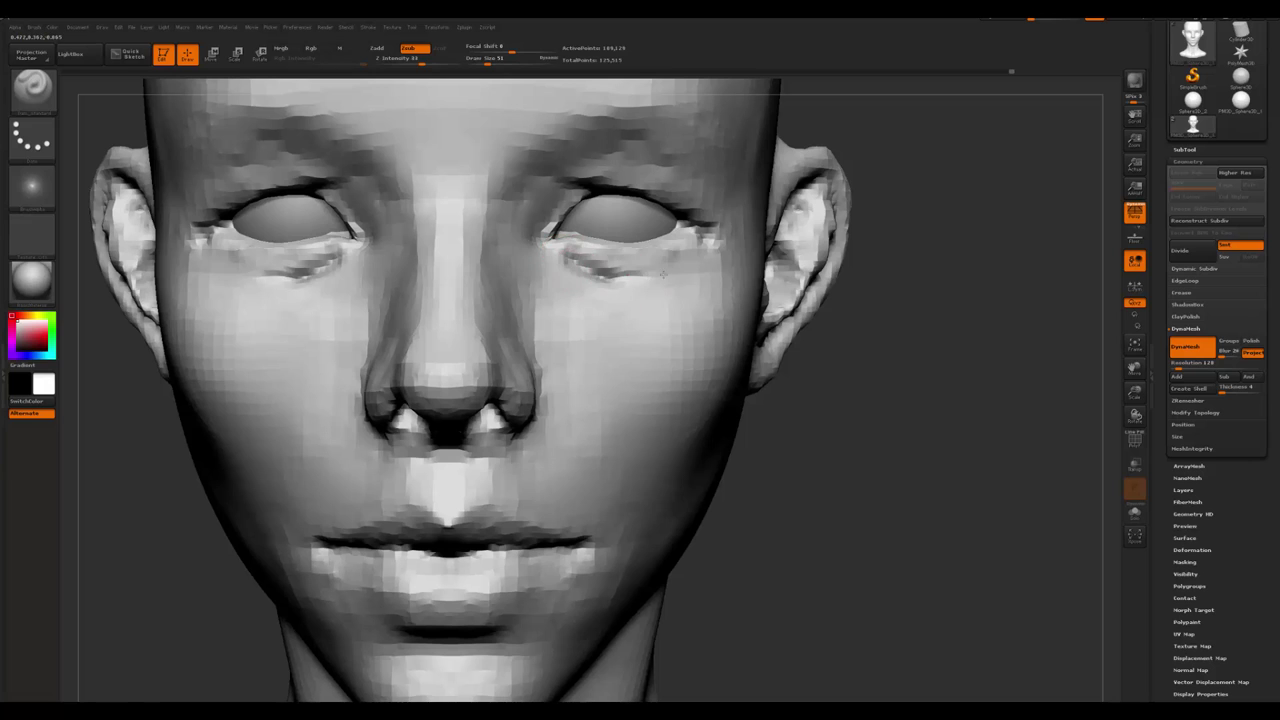
key("b")
key("d")
key("s")
mouse_move(575, 270)
left_mouse_down()
mouse_move(631, 288)
mouse_move(694, 245)
mouse_move(620, 285)
mouse_move(655, 250)
mouse_move(677, 263)
mouse_move(600, 268)
mouse_move(670, 262)
mouse_move(660, 268)
left_mouse_up()
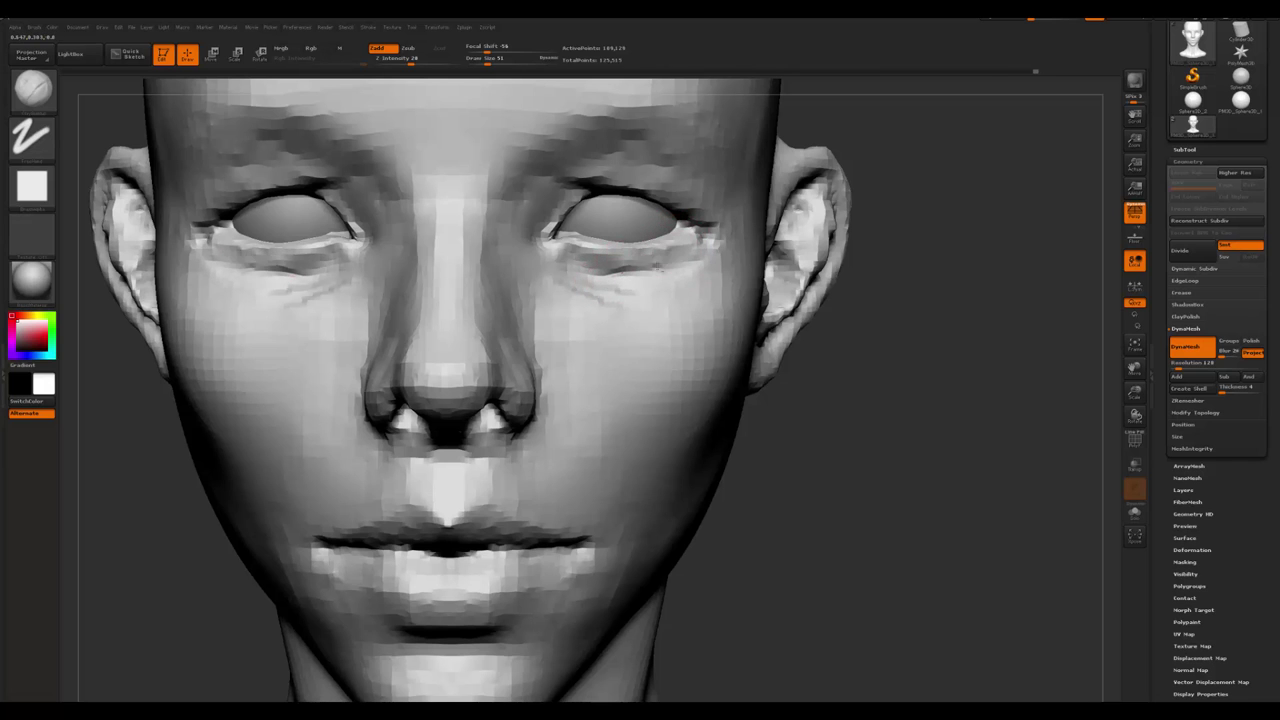
mouse_move(690, 262)
right_mouse_down()
mouse_move(540, 265)
mouse_move(690, 265)
right_mouse_up()
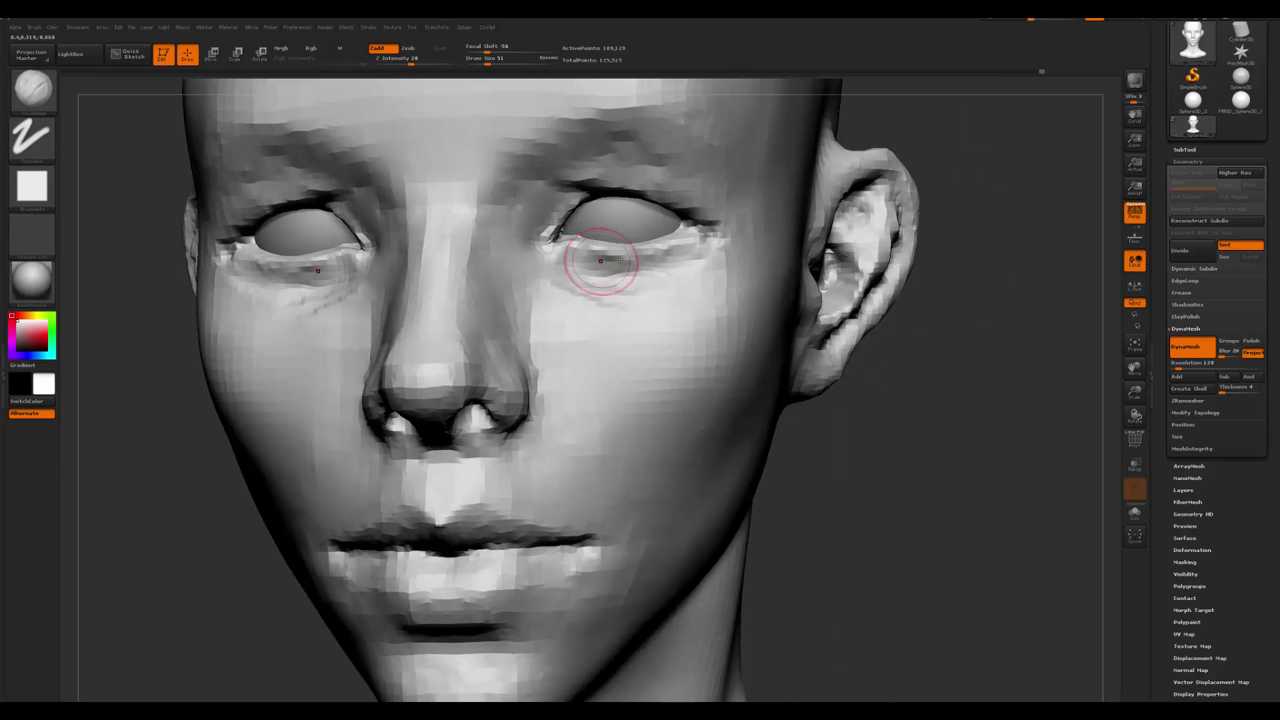
right_click_drag(600, 261, 557, 272)
- Switch to the Move brush, resizing it from 46 up to 101
key("space")
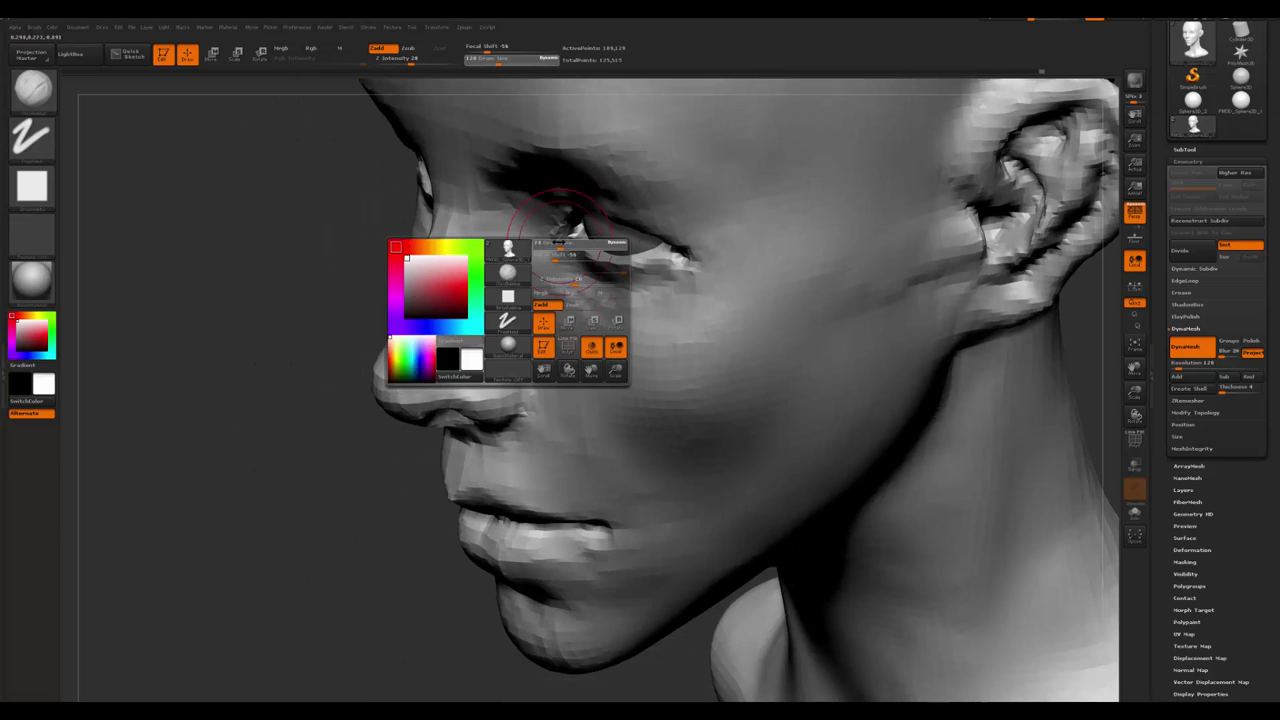
left_click_drag(560, 242, 543, 234)
key("b")
key("m")
key("v")
key("space")
mouse_move(548, 240)
right_mouse_down()
mouse_move(620, 250)
mouse_move(586, 271)
right_mouse_up()
key("space")
- Cycle through the DamStandard, textured sphere and crease brushes
key("b")
key("d")
key("s")
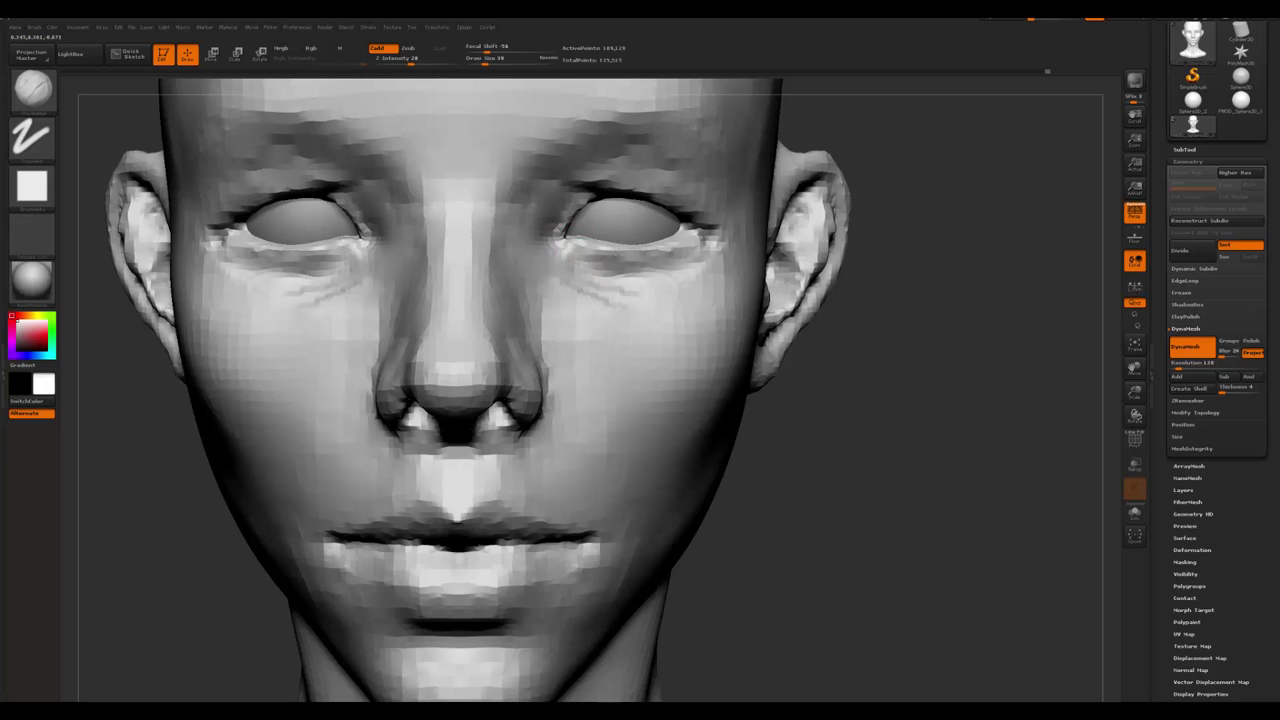
key("b")
key("s")
key("t")
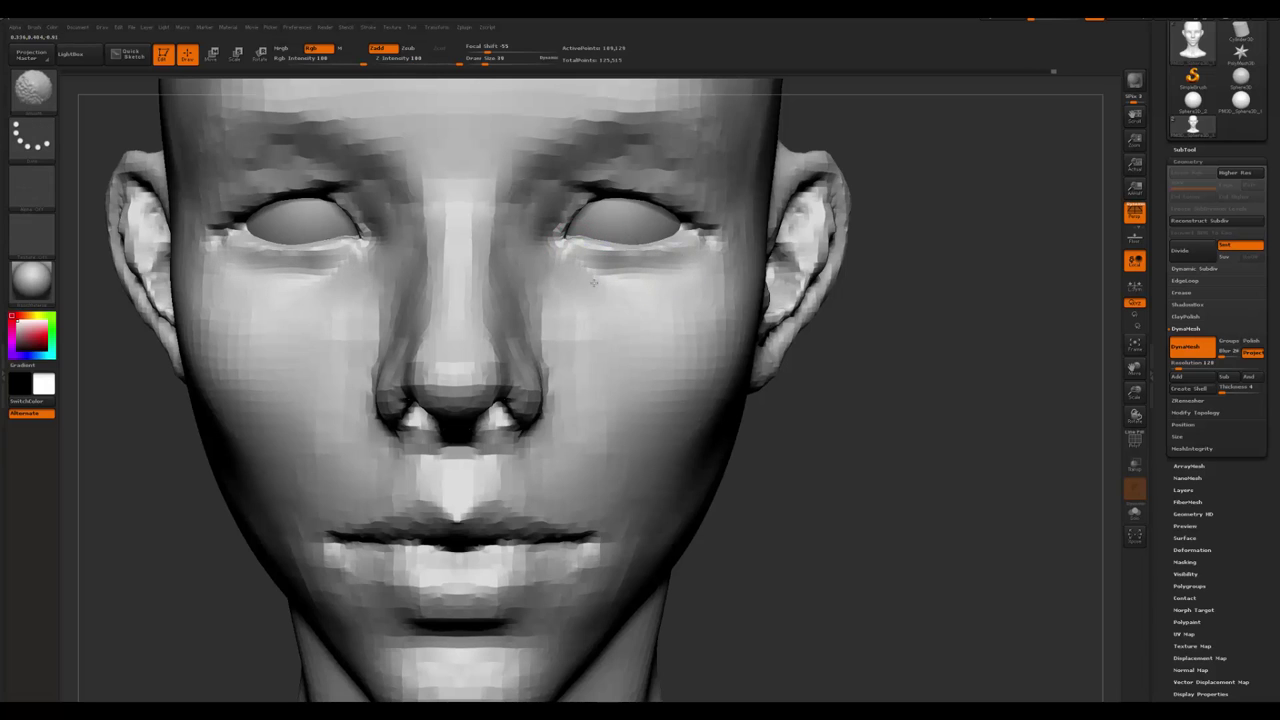
key("b")
key("c")
key("b")
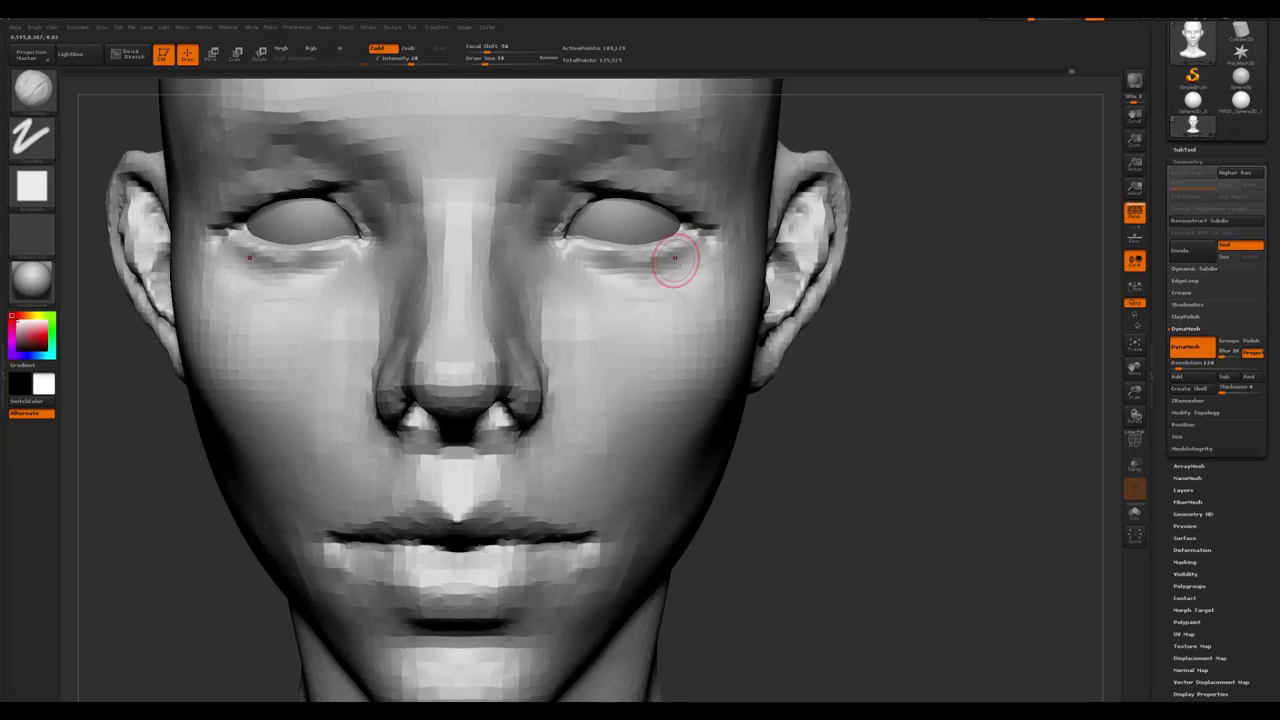
- Zoom in close and frame the right eye and cheek
right_click_drag(600, 262, 594, 237)
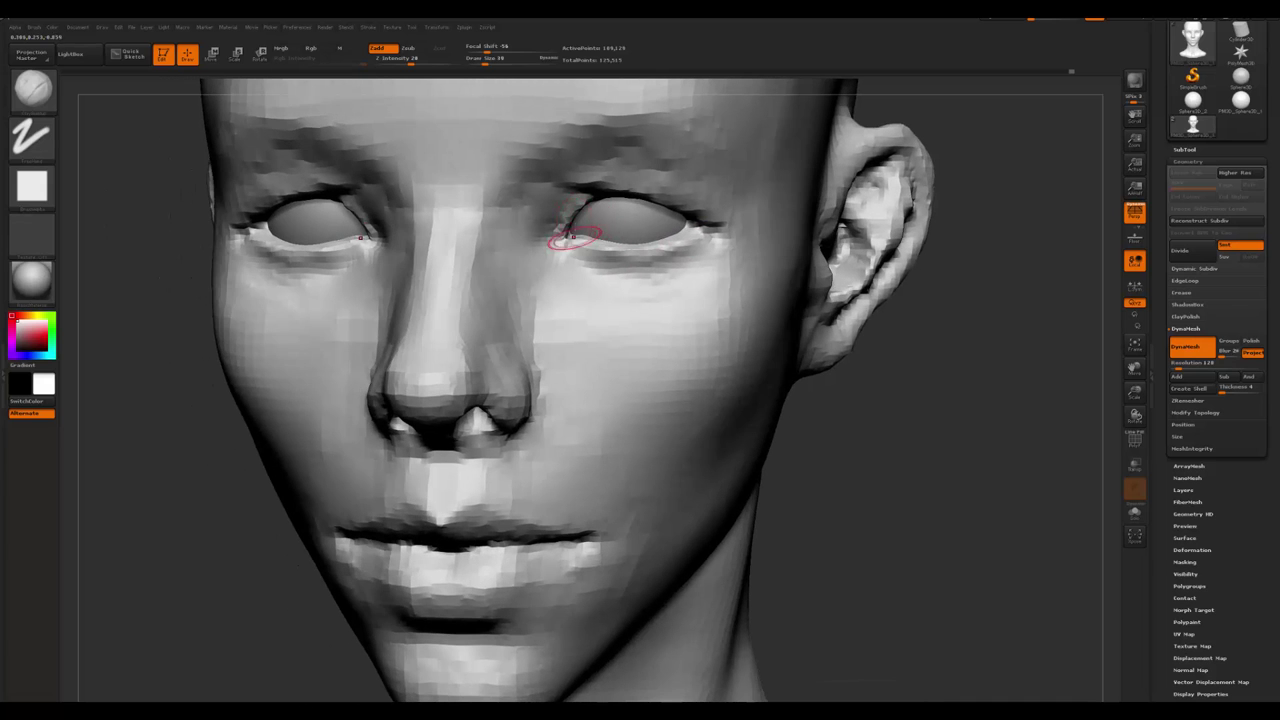
mouse_move(443, 349)
right_mouse_down()
mouse_move(480, 320)
mouse_move(535, 220)
mouse_move(566, 200)
right_mouse_up()
key("space")
key("space")
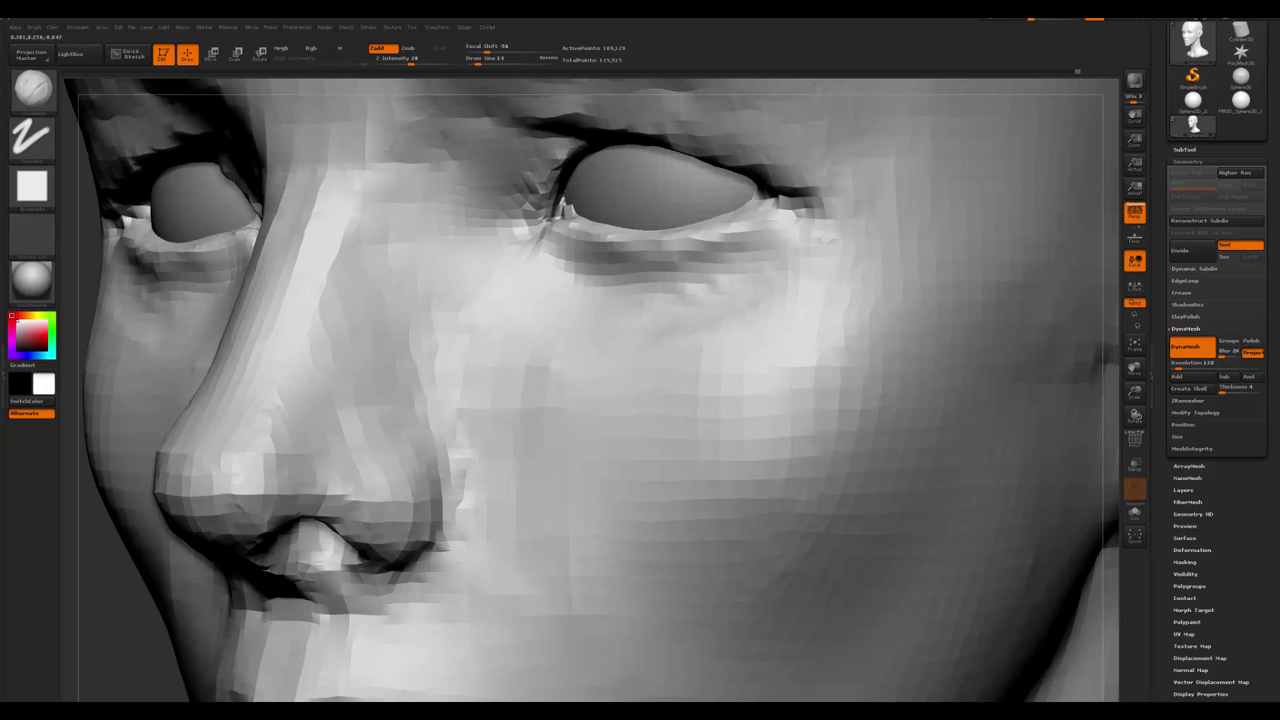
right_click_drag(560, 210, 549, 208, "shift")
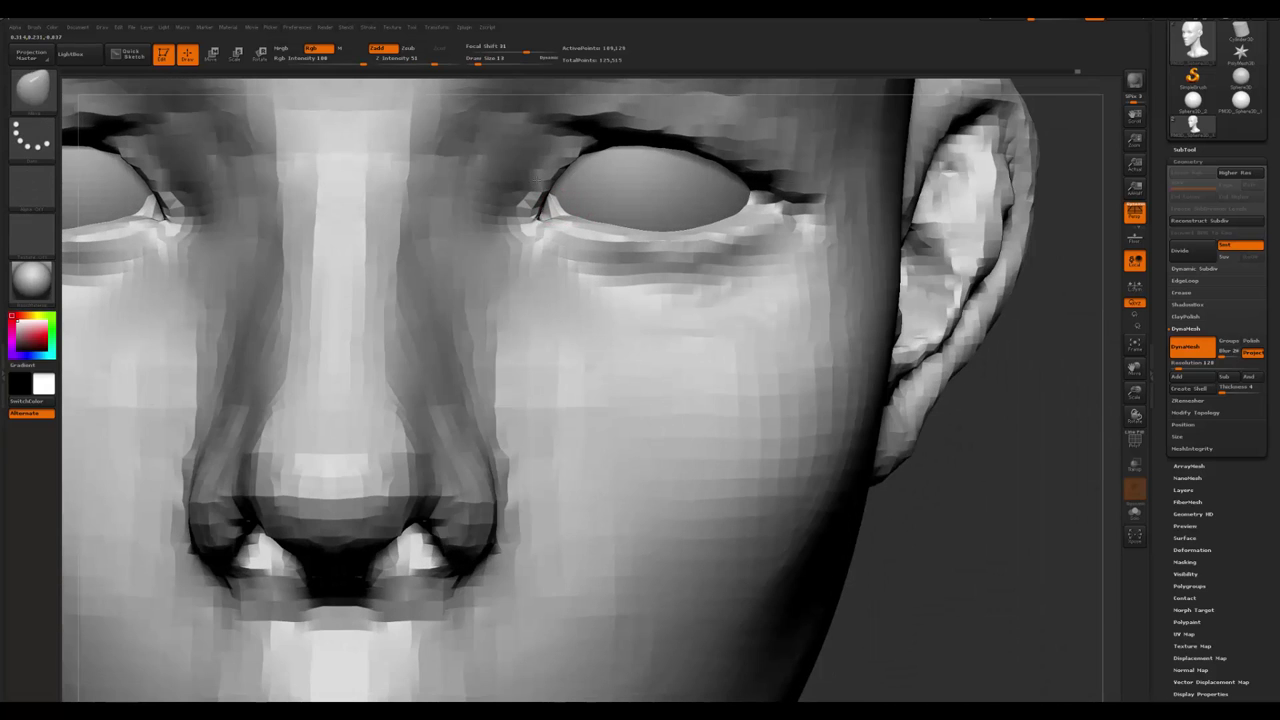
right_click_drag(585, 222, 540, 245)
key("space")
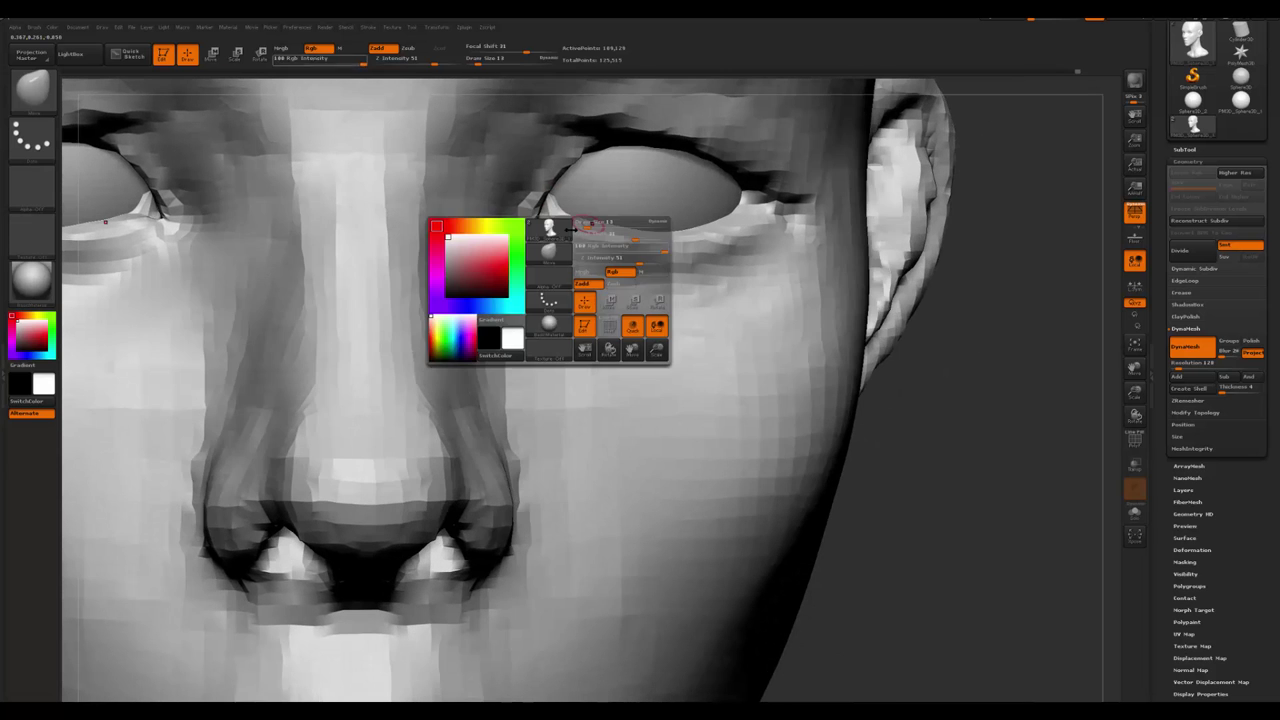
right_click_drag(969, 447, 530, 288, "ctrl")
- Carve a deeper fold along the upper eyelid to the outer corner with DamStandard
right_click(475, 245)
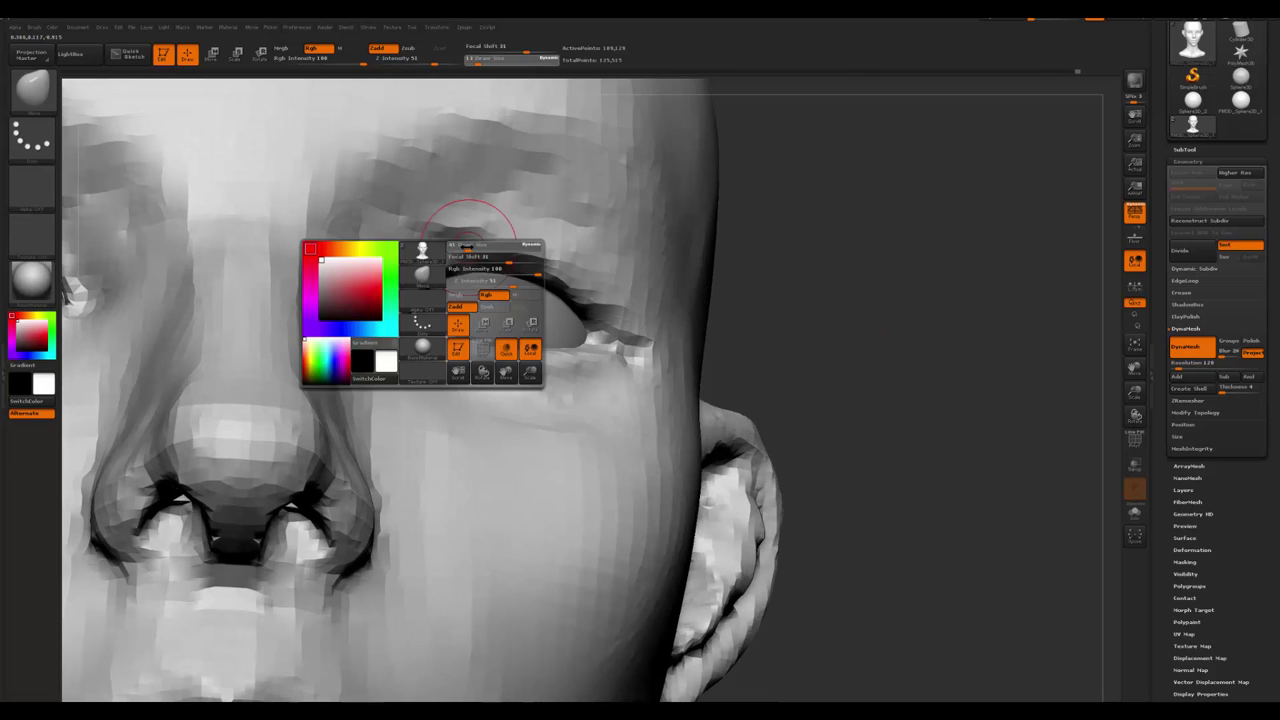
key("b")
key("d")
key("s")
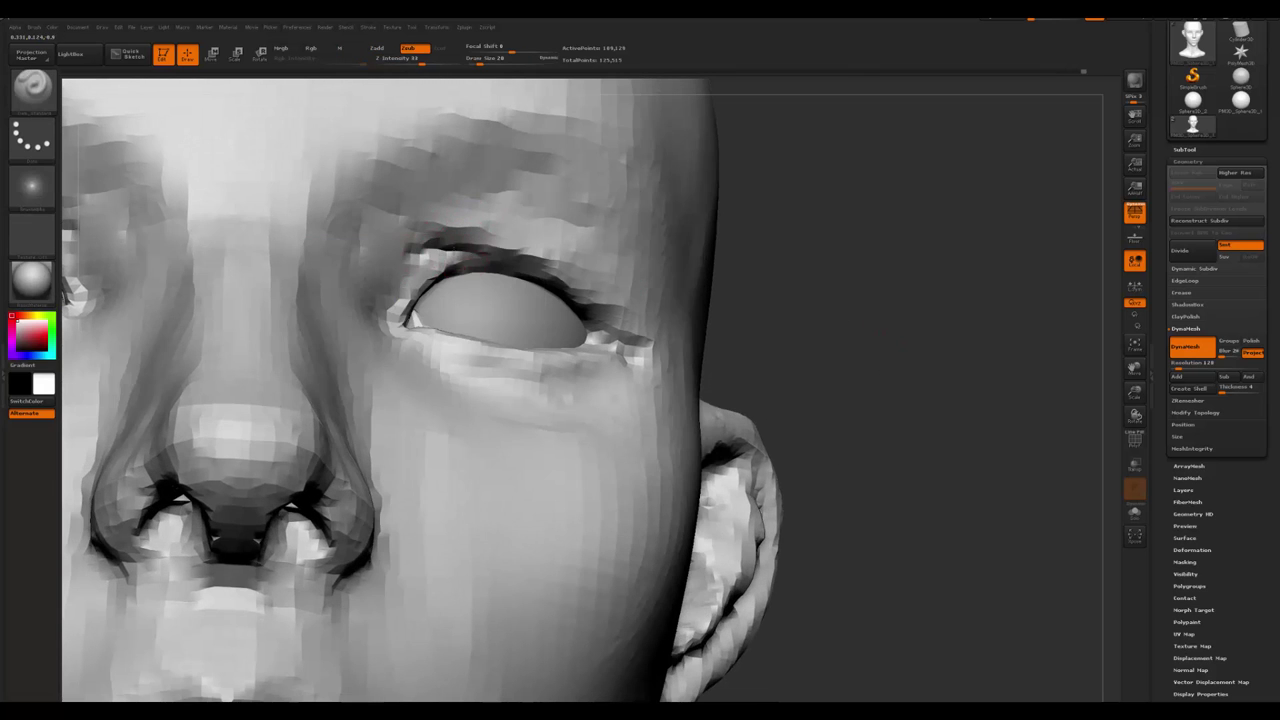
mouse_move(440, 250)
left_mouse_down()
mouse_move(525, 265)
mouse_move(508, 260)
left_mouse_up()
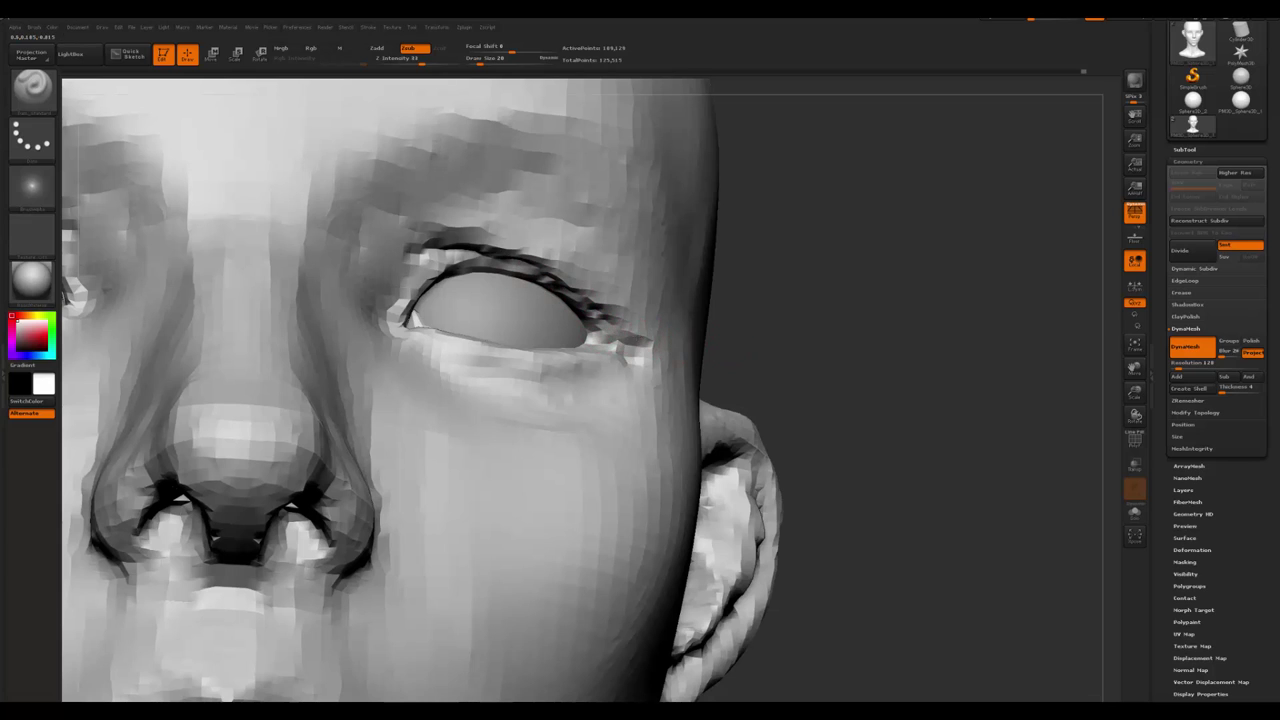
left_click_drag(612, 318, 652, 340)
left_click_drag(749, 358, 700, 350, "alt")
- Zoom out and rotate the head back to a front view
key("space")
left_click_drag(570, 285, 571, 371, "shift")
key("b")
key("m")
key("v")
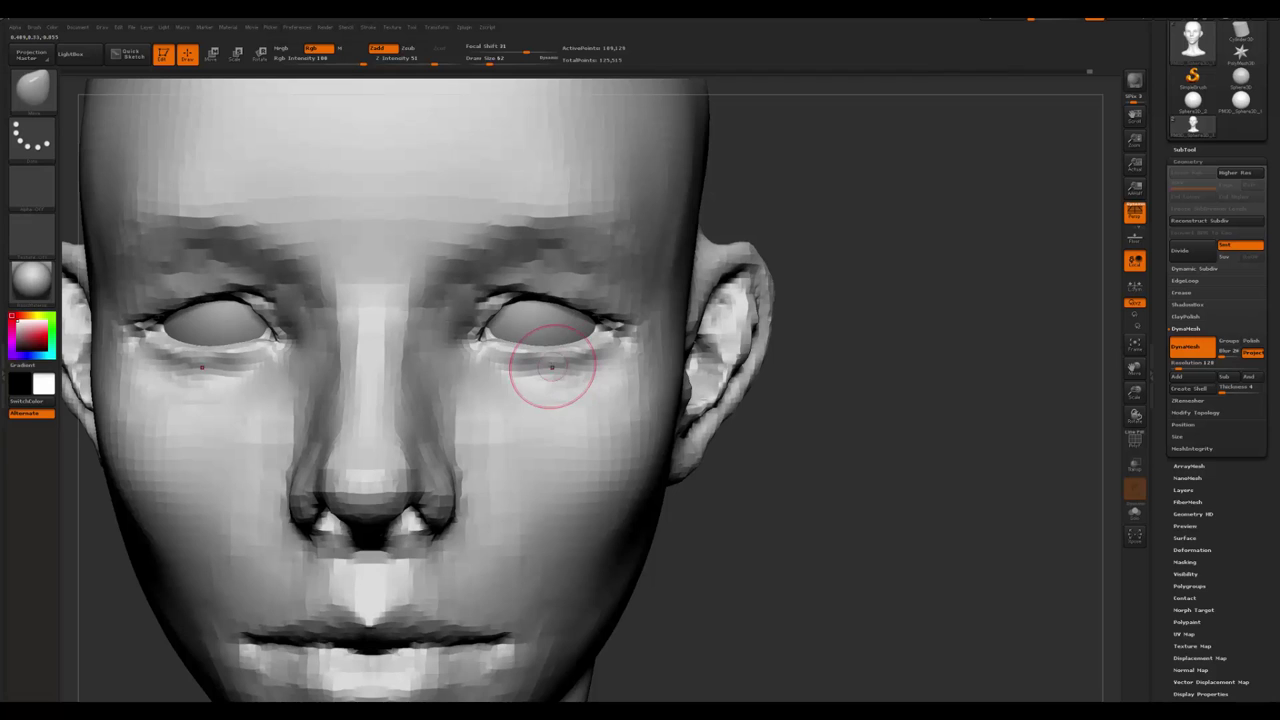
- Fit the head in view and deepen both eye sockets with mirrored strokes
key("f")
mouse_move(691, 471)
left_mouse_down()
mouse_move(740, 486)
mouse_move(618, 404)
left_mouse_up()
key("b")
key("c")
key("b")
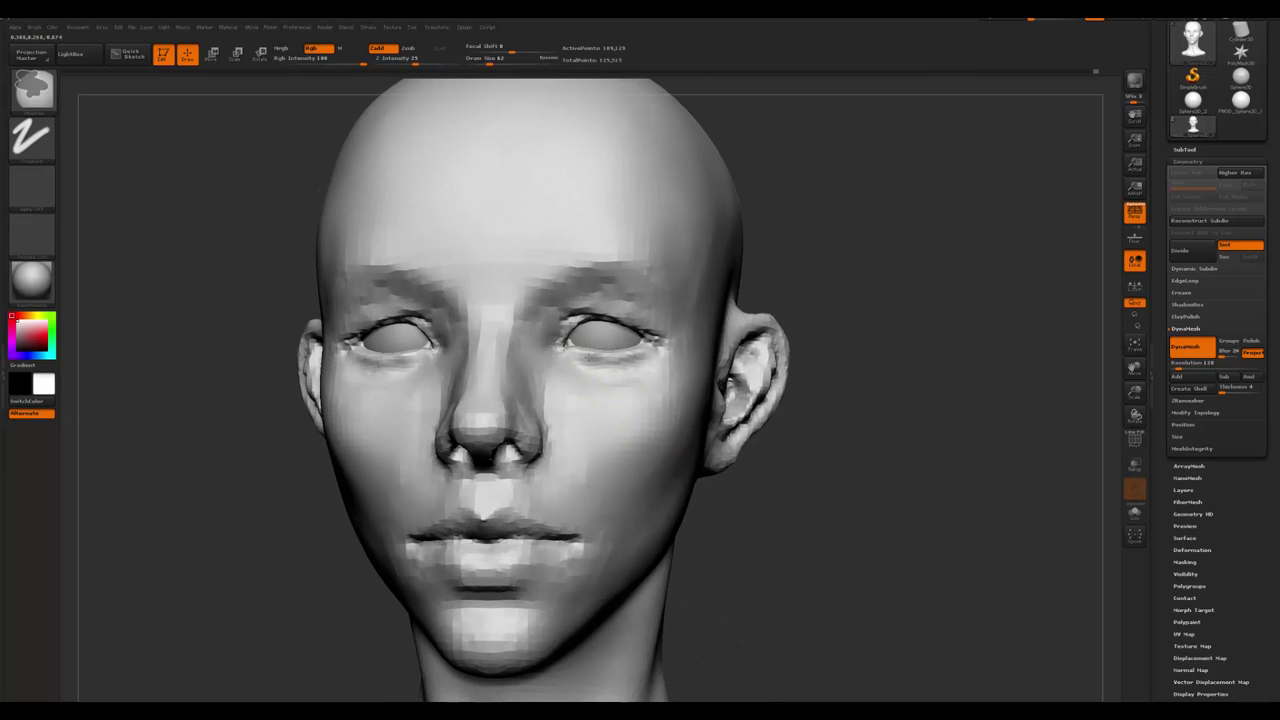
mouse_move(610, 360)
left_mouse_down()
mouse_move(655, 335)
mouse_move(575, 305)
mouse_move(650, 320)
mouse_move(637, 318)
left_mouse_up()
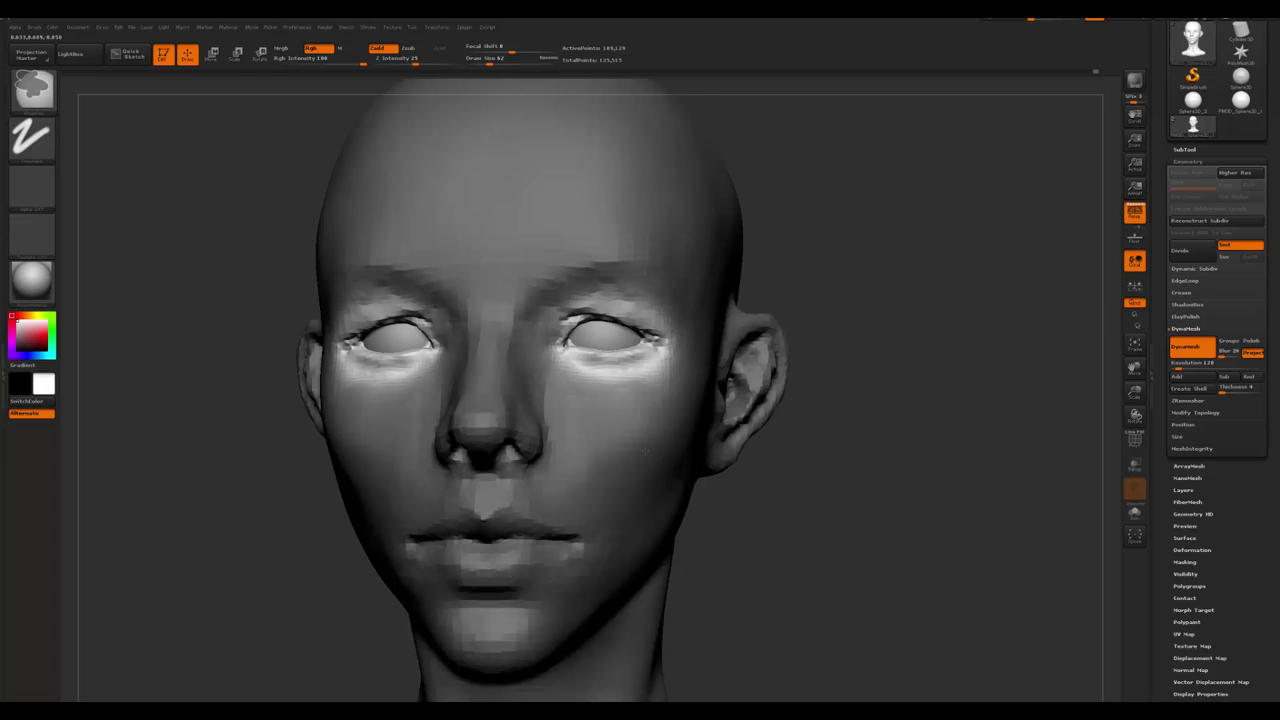
- Snap to an exact front view and draw a transpose line from the eye outward
key("b")
key("s")
key("t")
left_click_drag(785, 505, 740, 470)
key("w")
left_click_drag(579, 357, 703, 221)
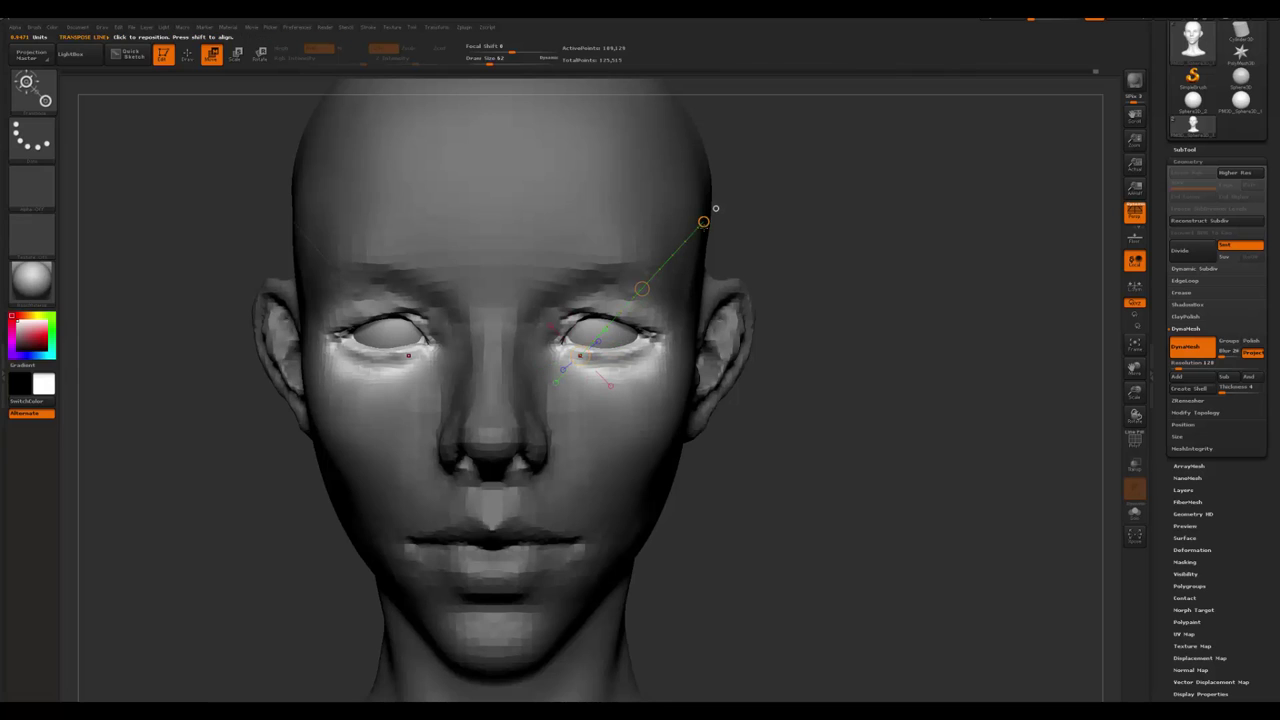
key("r")
key("q")
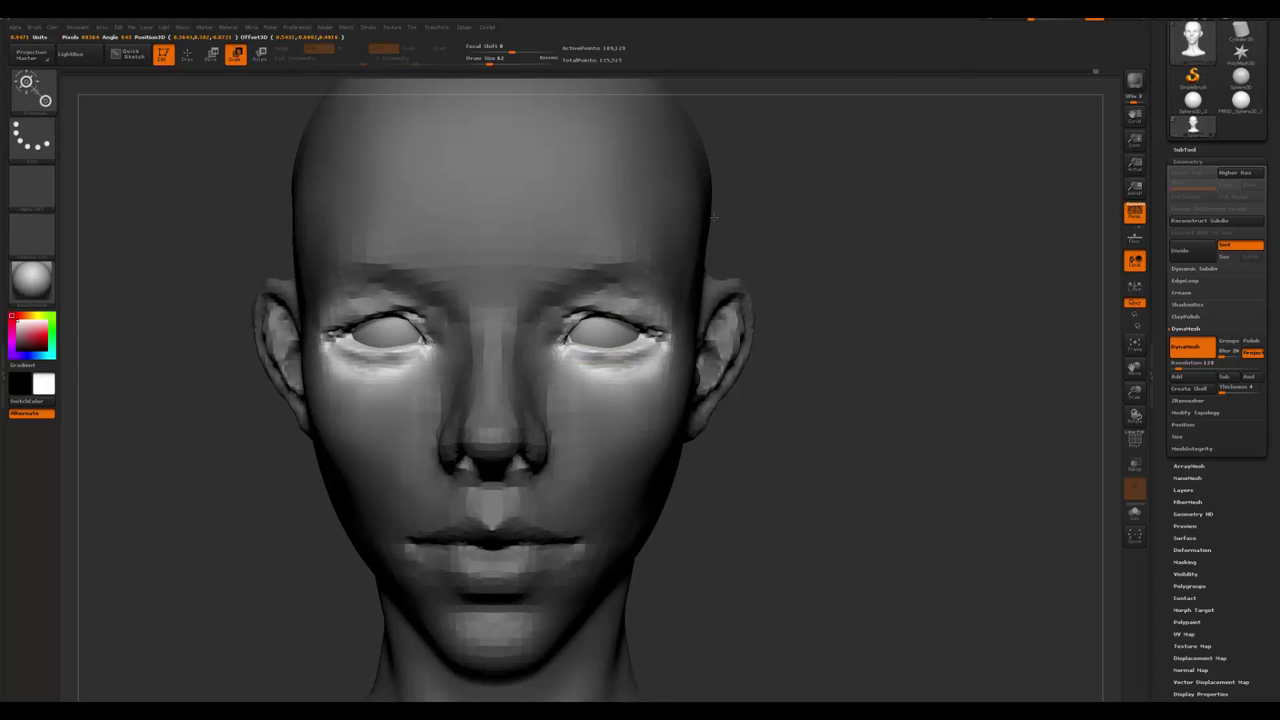
- Shift the eye region along a new transpose line, then resume sculpting at brush size 154
key("w")
left_click_drag(290, 350, 762, 368)
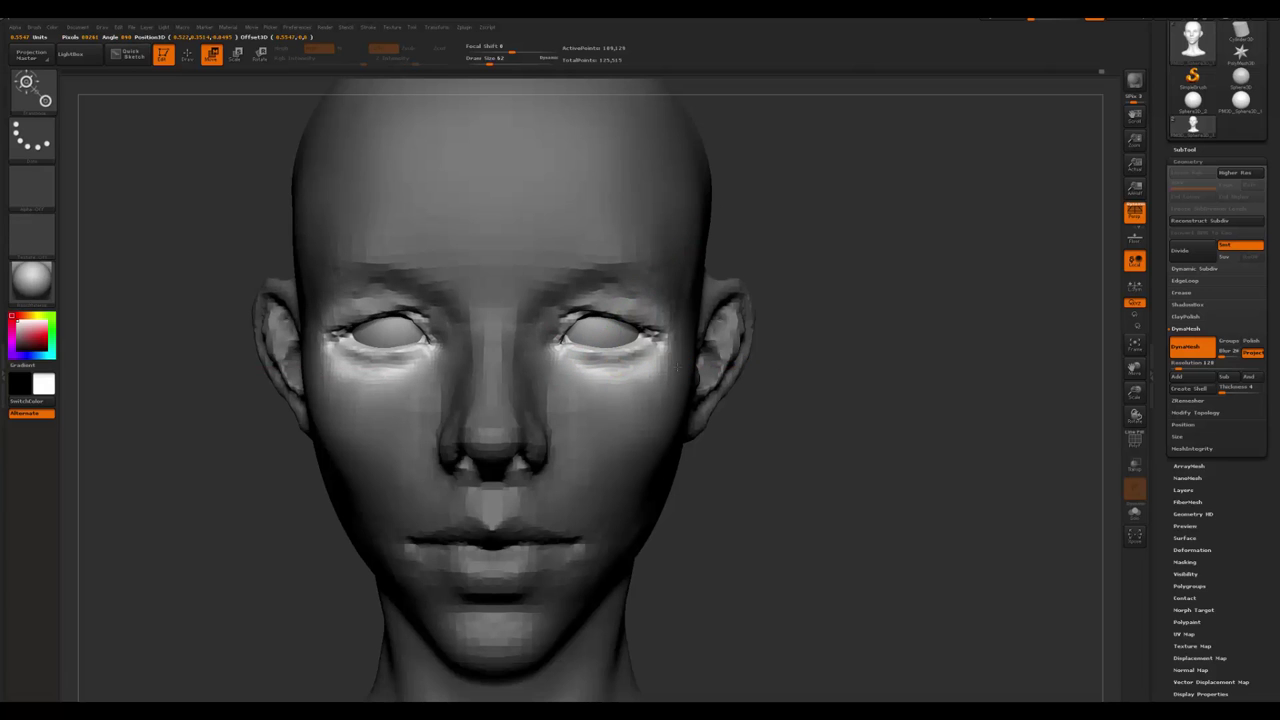
mouse_move(766, 366)
left_mouse_down()
mouse_move(851, 531)
mouse_move(831, 534)
mouse_move(603, 401)
mouse_move(640, 401)
left_mouse_up()
key("q")
key("space")
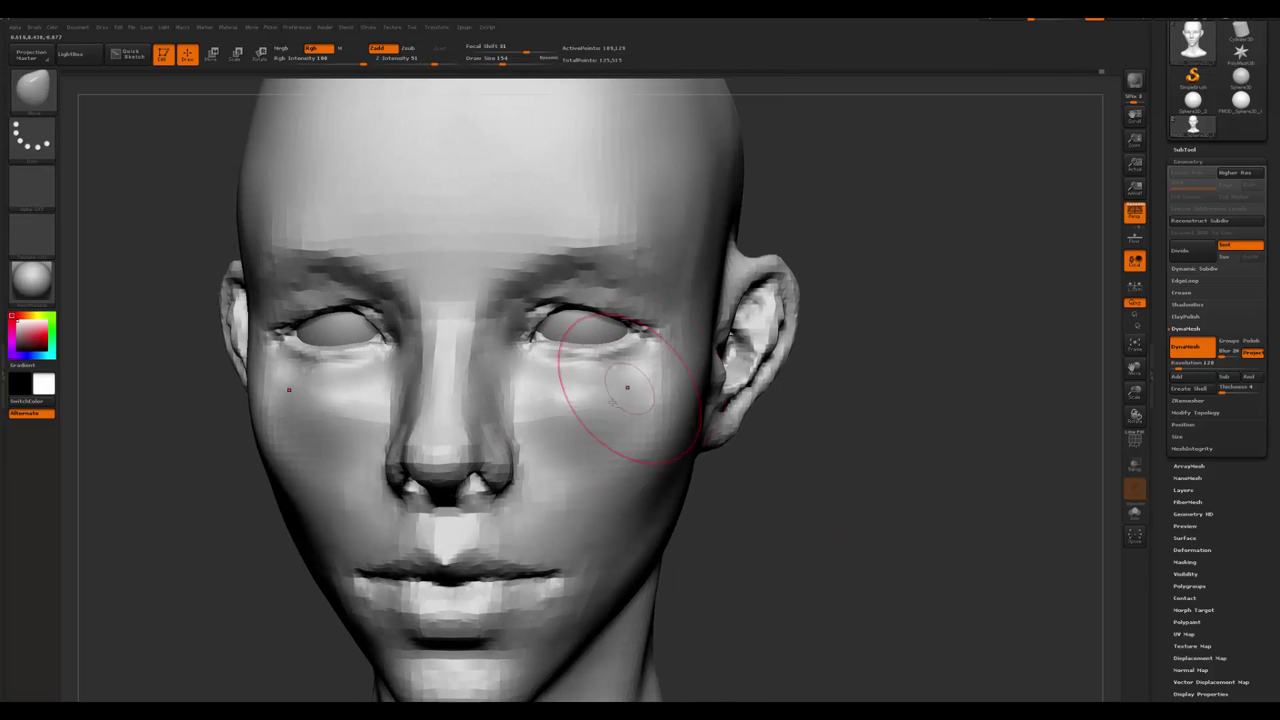
- Shrink the brush to size 128 and reshape the right cheek below the eye
key("b")
key("c")
key("b")
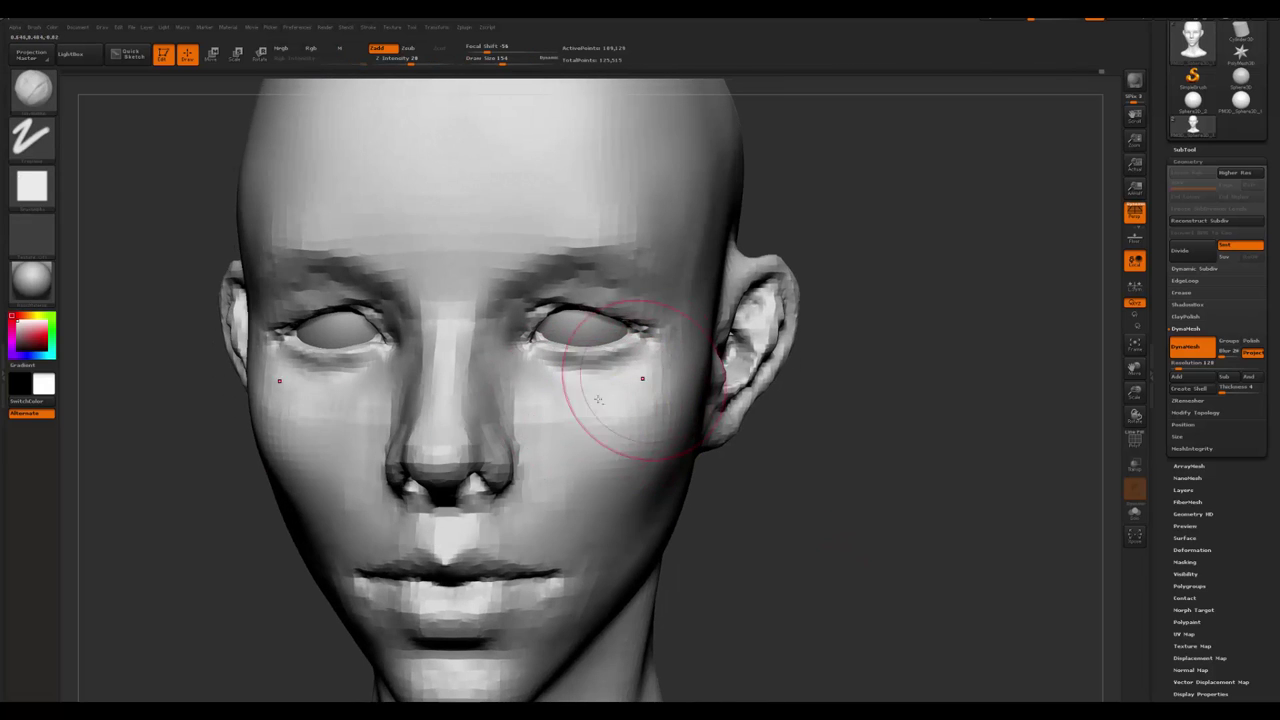
key("space")
left_click_drag(751, 514, 571, 410)
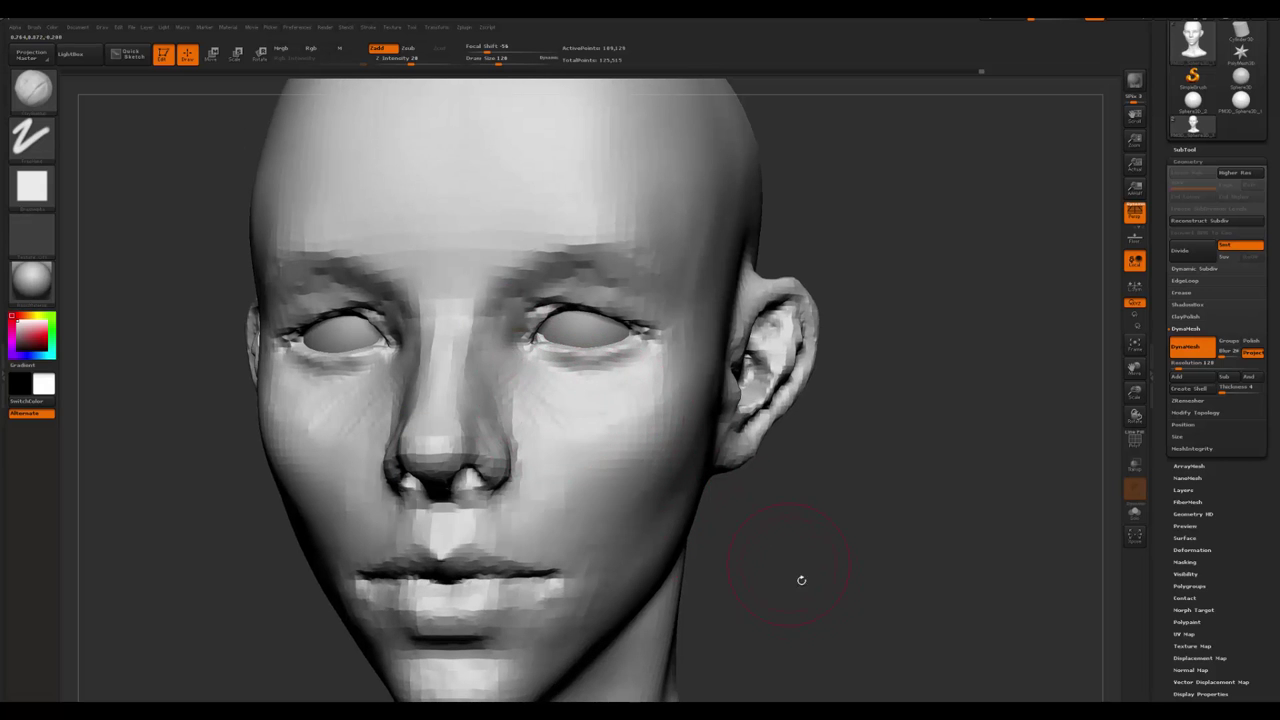
mouse_move(800, 578)
left_mouse_down()
mouse_move(795, 520)
mouse_move(520, 370)
left_mouse_up()
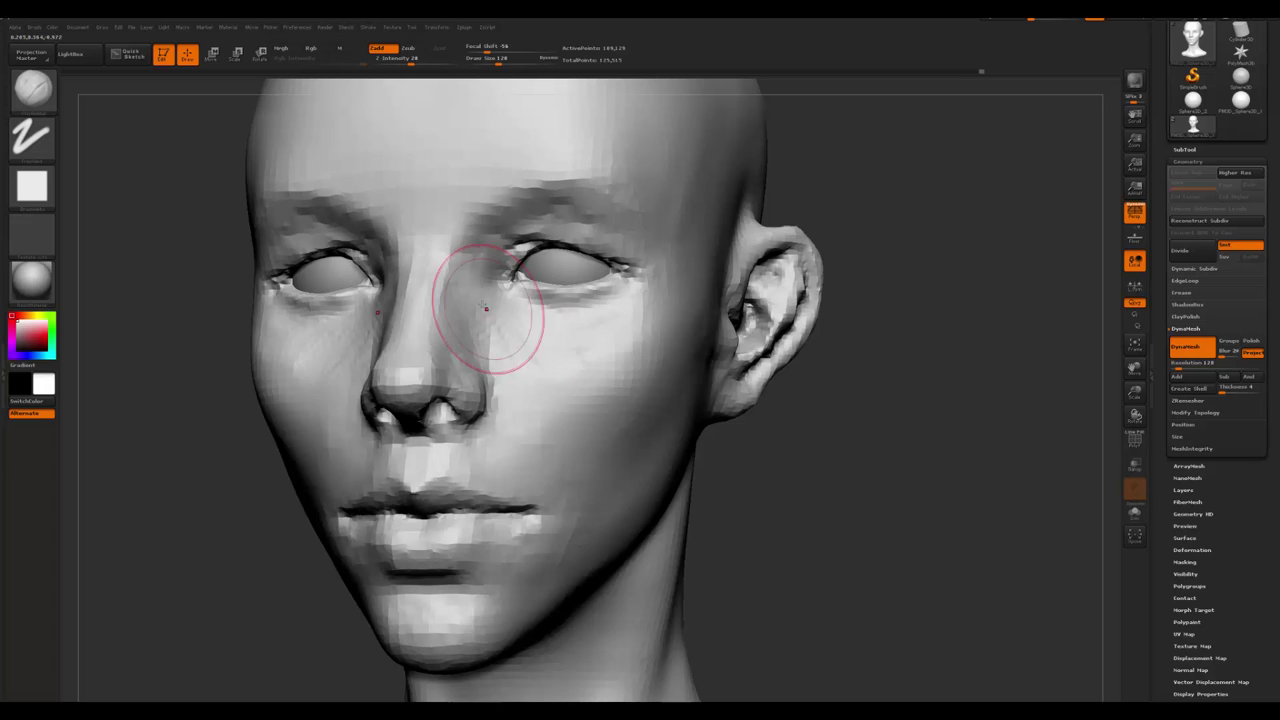
left_click_drag(486, 314, 520, 380)
- Smooth the cheek below the right eye and the chin, then frame the head from the front
key("shift")
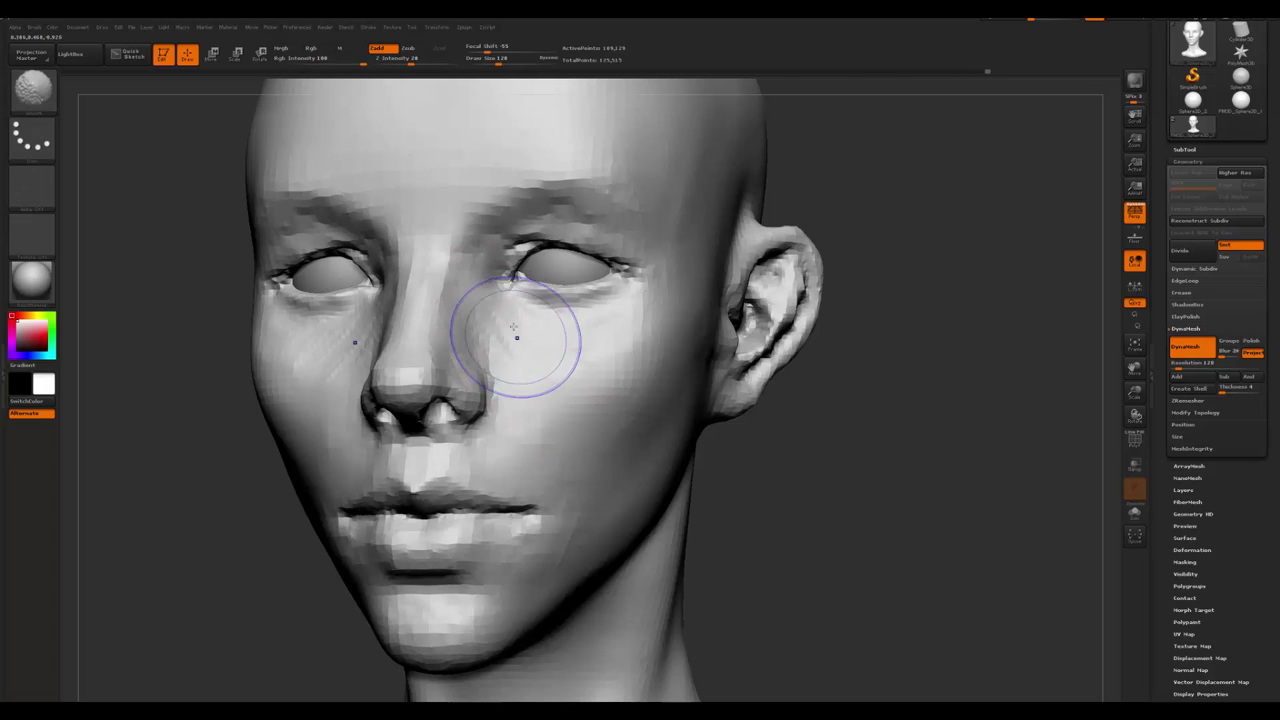
mouse_move(755, 477)
left_mouse_down("alt")
mouse_move(600, 560)
mouse_move(347, 560)
mouse_move(352, 520)
mouse_move(326, 497)
mouse_move(330, 560)
left_mouse_up("alt")
key("shift")
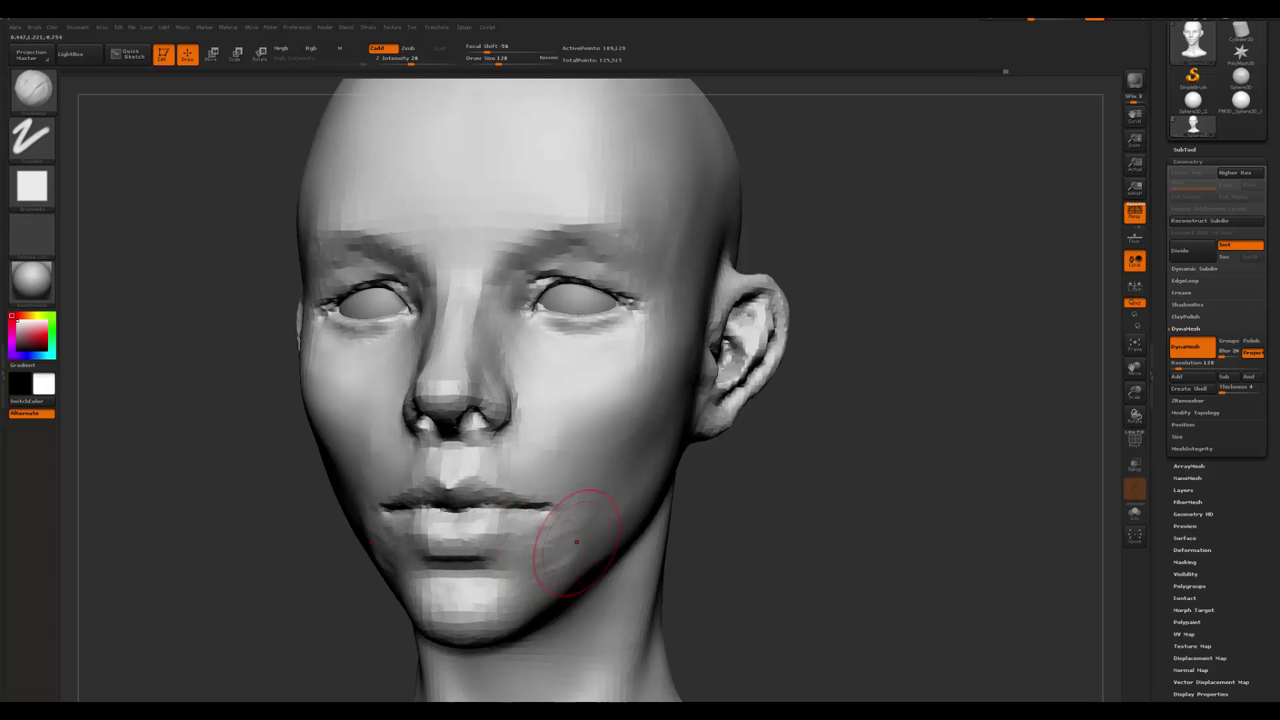
mouse_move(817, 477)
left_mouse_down("alt")
mouse_move(748, 476)
mouse_move(720, 526)
mouse_move(773, 516)
mouse_move(790, 540)
mouse_move(1000, 566)
mouse_move(870, 534)
mouse_move(600, 286)
mouse_move(551, 329)
left_mouse_up("alt")
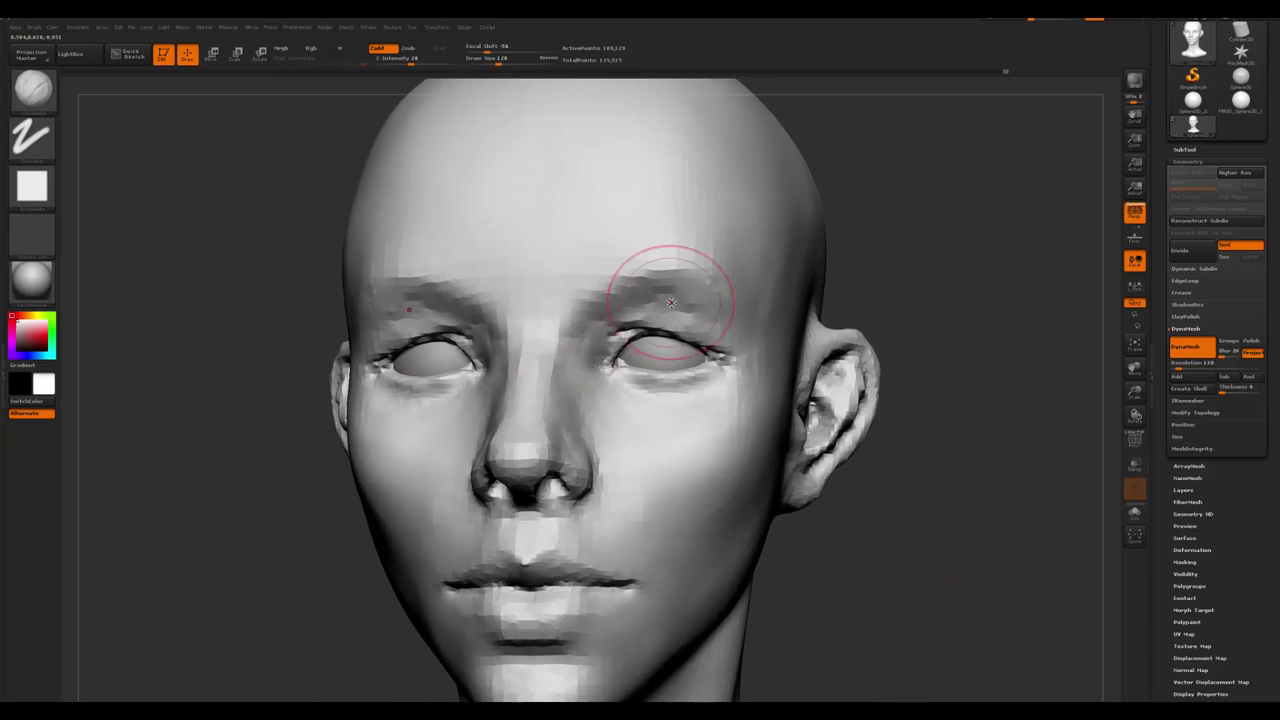
- Compare the face against the Chrome reference photos, then orbit the head back to front view
key("space")
mouse_move(671, 302)
left_mouse_down("alt")
mouse_move(900, 350)
mouse_move(1228, 380)
left_mouse_up("alt")
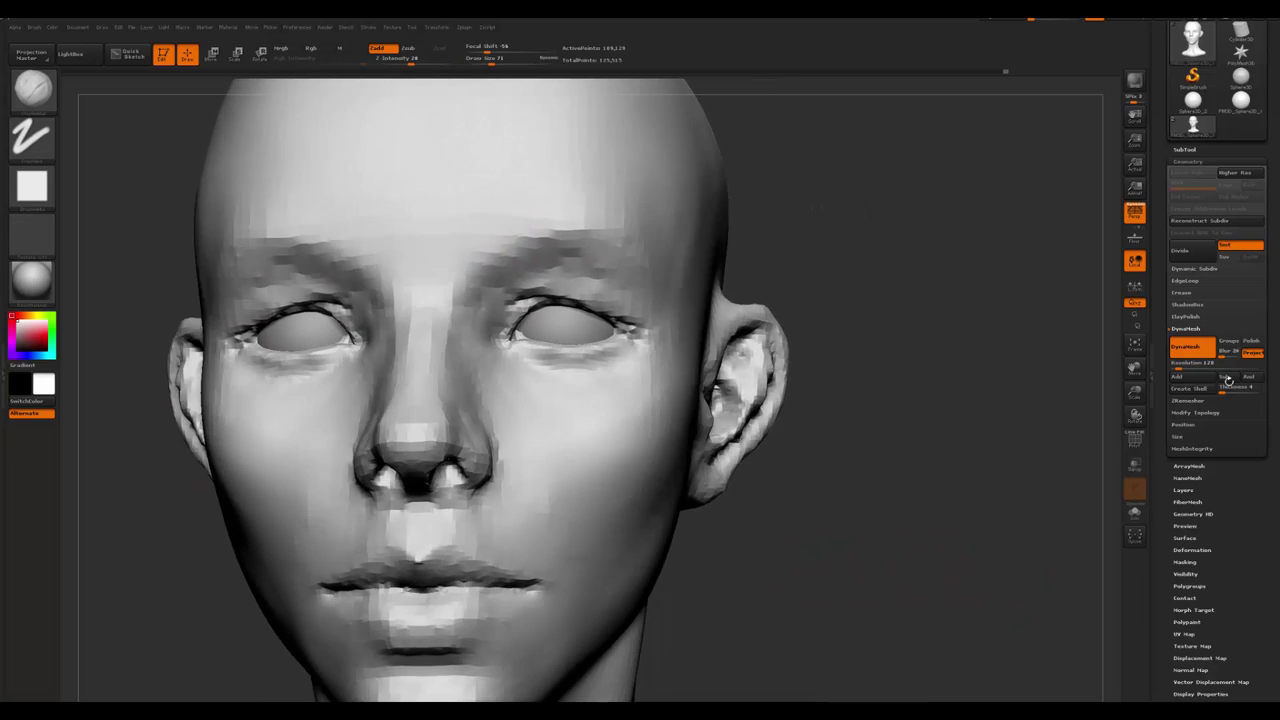
key("alt+Tab")
left_click_drag(1037, 177, 592, 133)
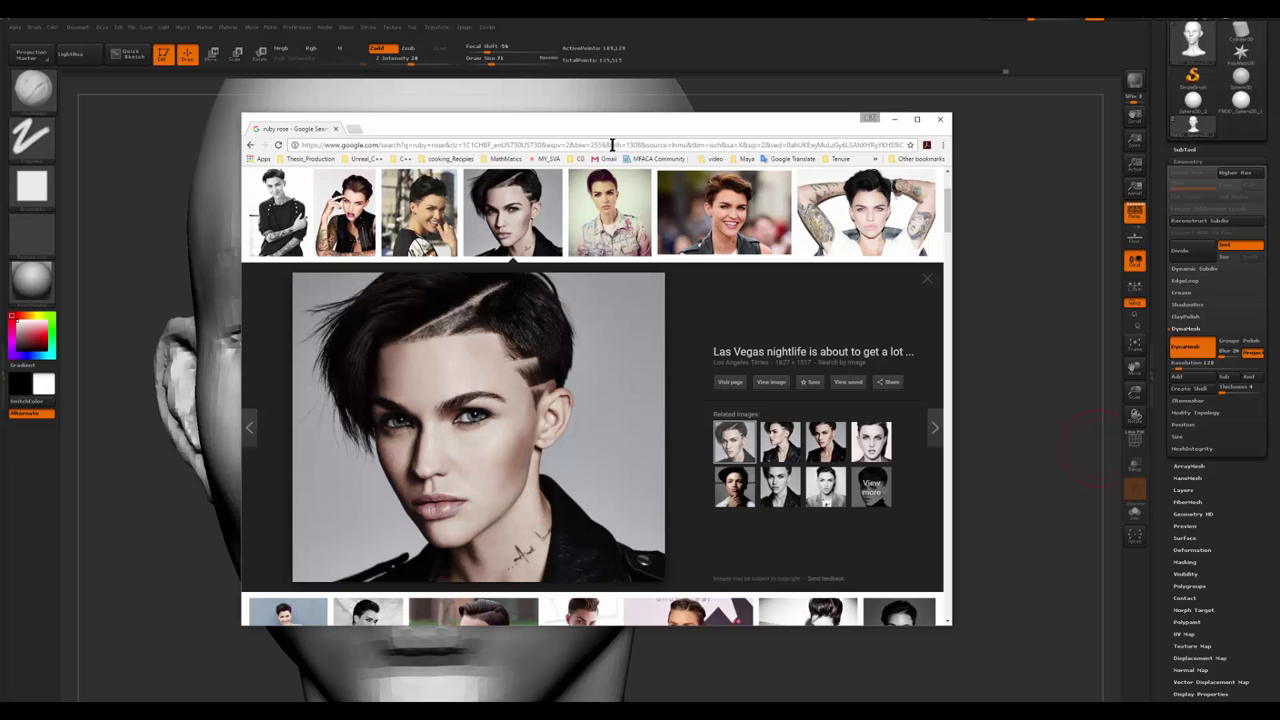
key("alt+Tab")
left_click_drag(833, 441, 627, 310)
mouse_move(263, 406)
left_mouse_down()
mouse_move(903, 503)
mouse_move(343, 371)
mouse_move(330, 385)
left_mouse_up()
right_click(330, 385)
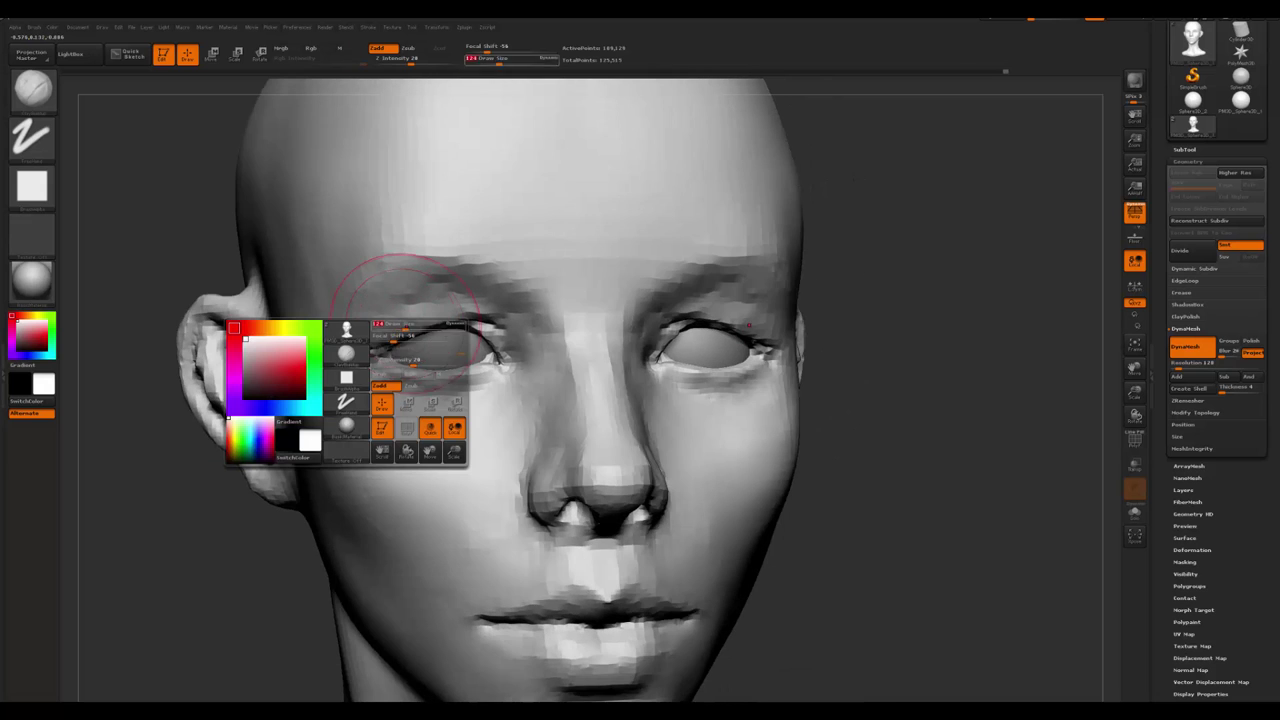
- Resize the brush to 71 and alternate clay build-up and smoothing over the brows
left_click_drag(210, 410, 772, 320)
right_click(772, 320)
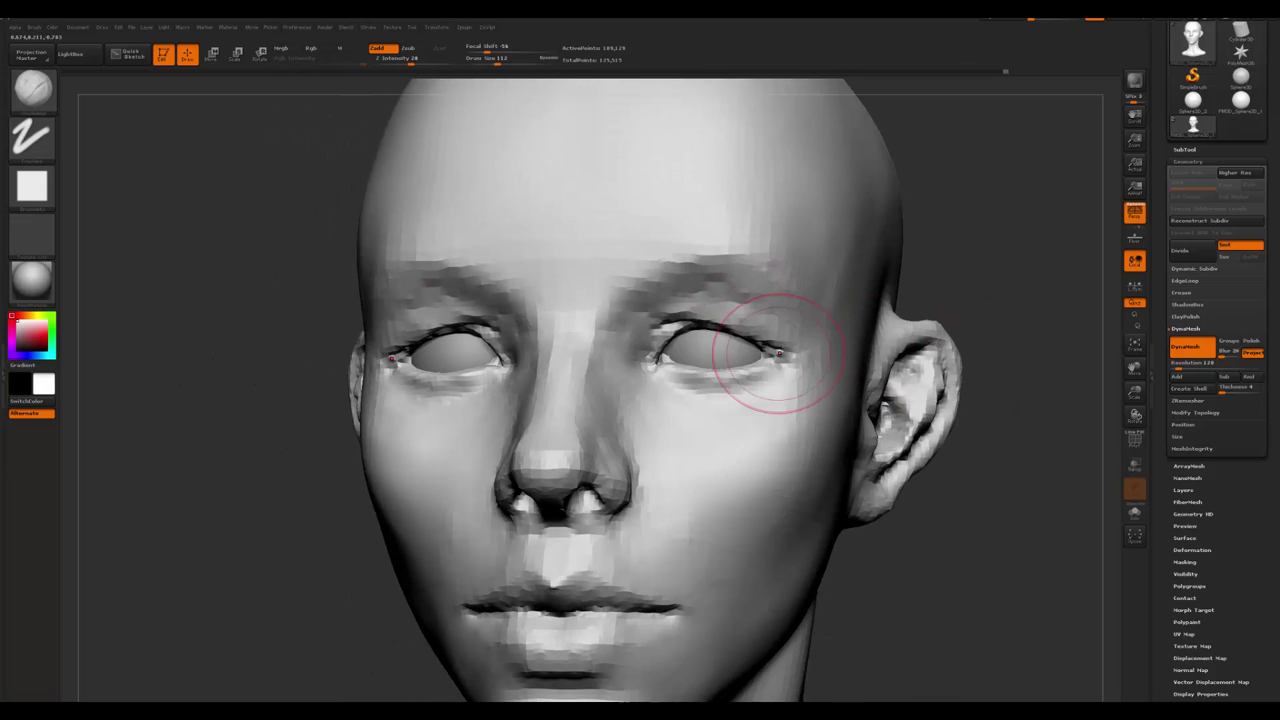
right_click(771, 366)
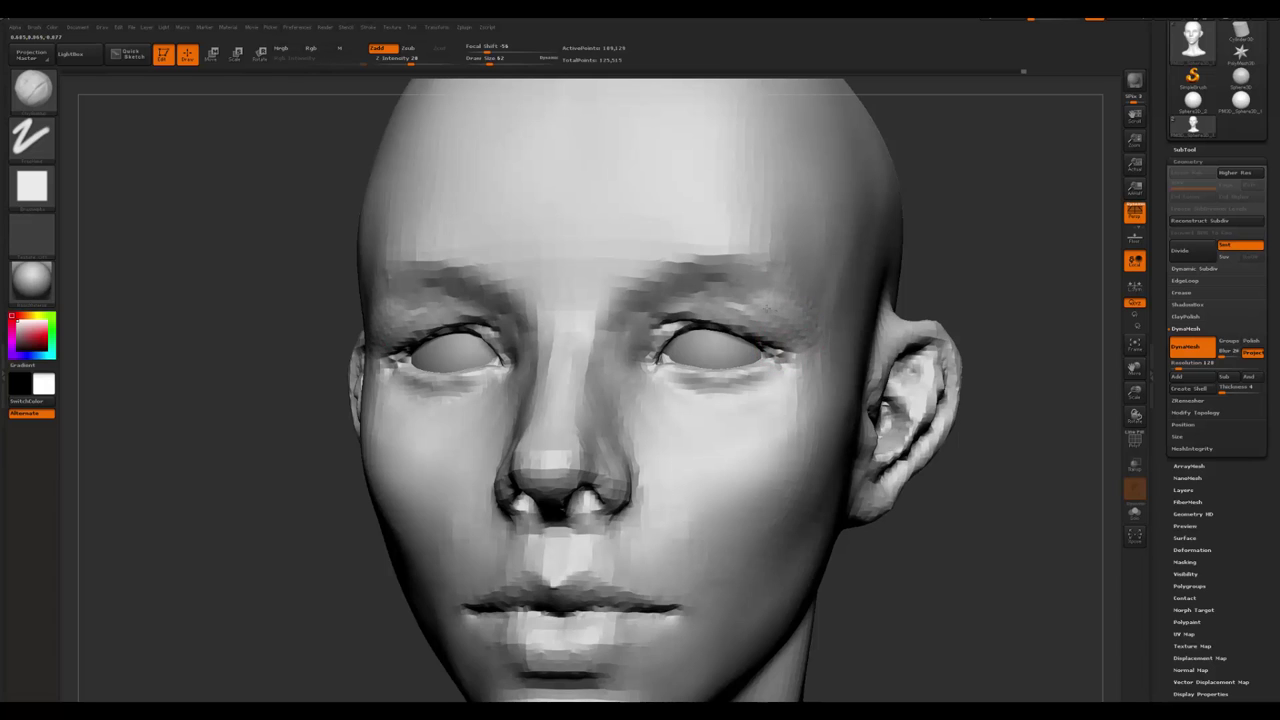
right_click_drag(774, 315, 756, 298)
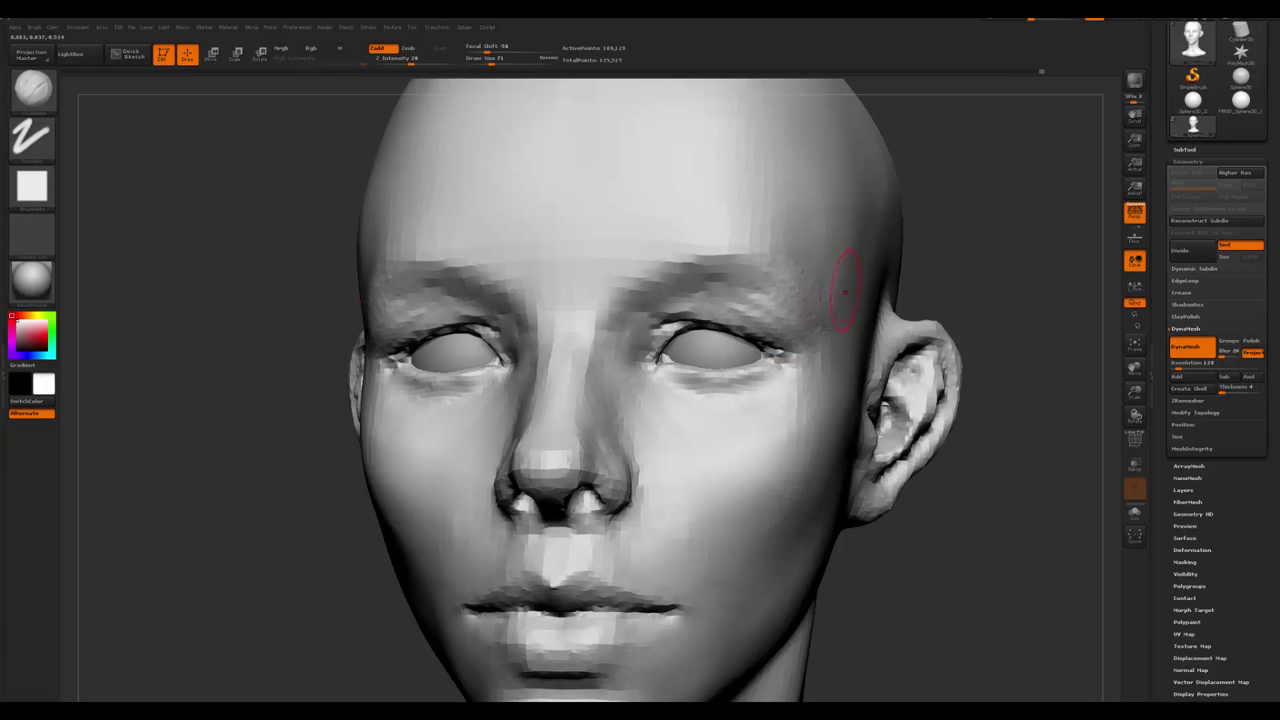
key("1")
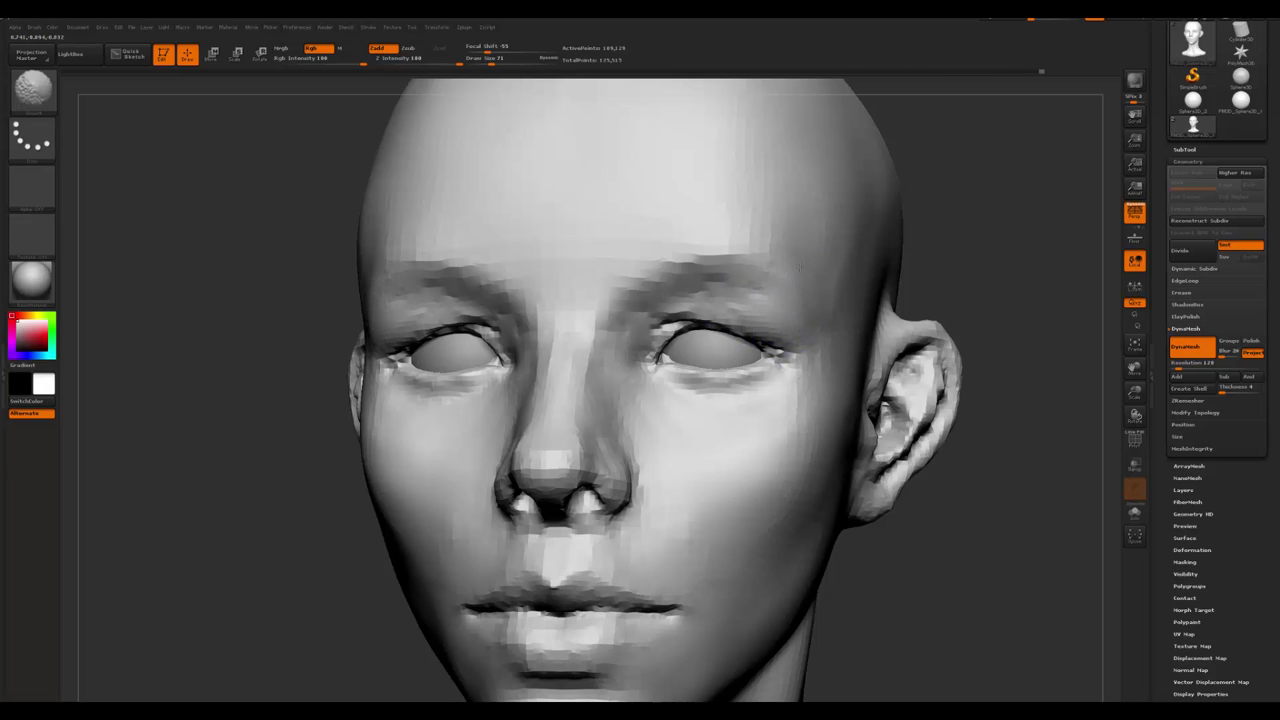
key("2")
key("f")
mouse_move(563, 426)
left_mouse_down("alt")
mouse_move(561, 449)
mouse_move(728, 288)
left_mouse_up("alt")
- Smooth around the eyes and brow from three-quarter and frontal views
key("1")
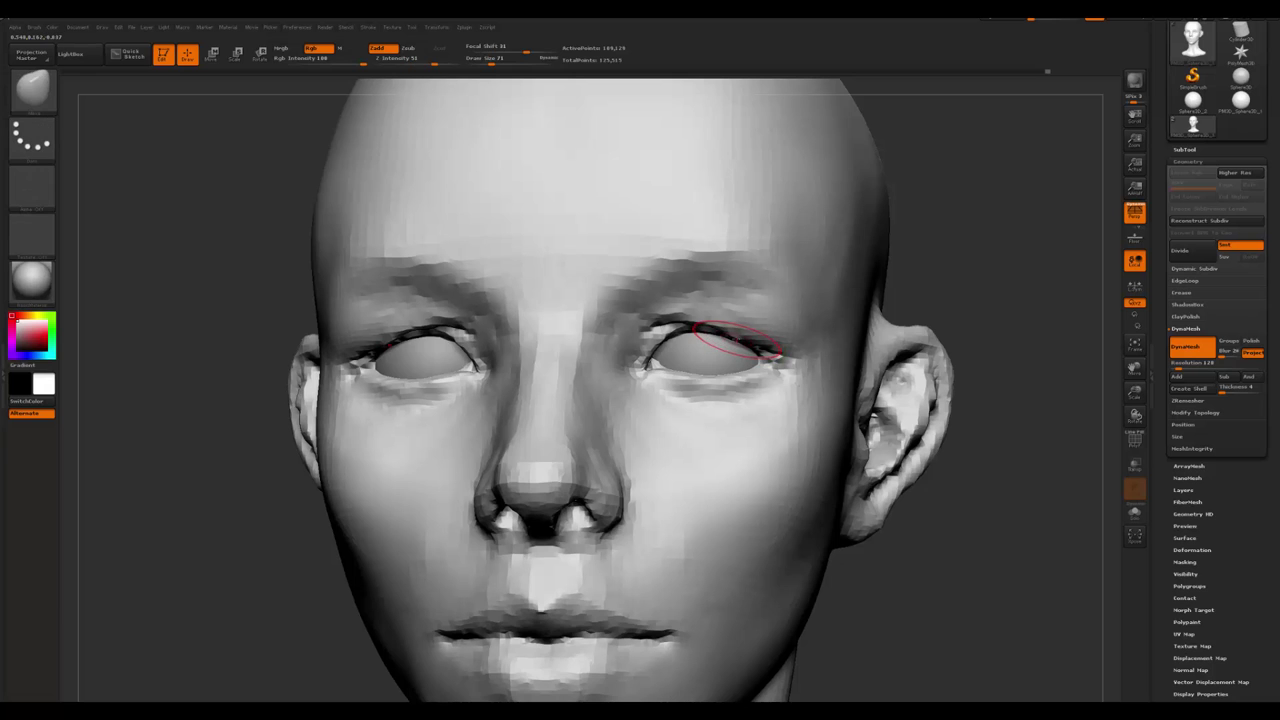
key("f")
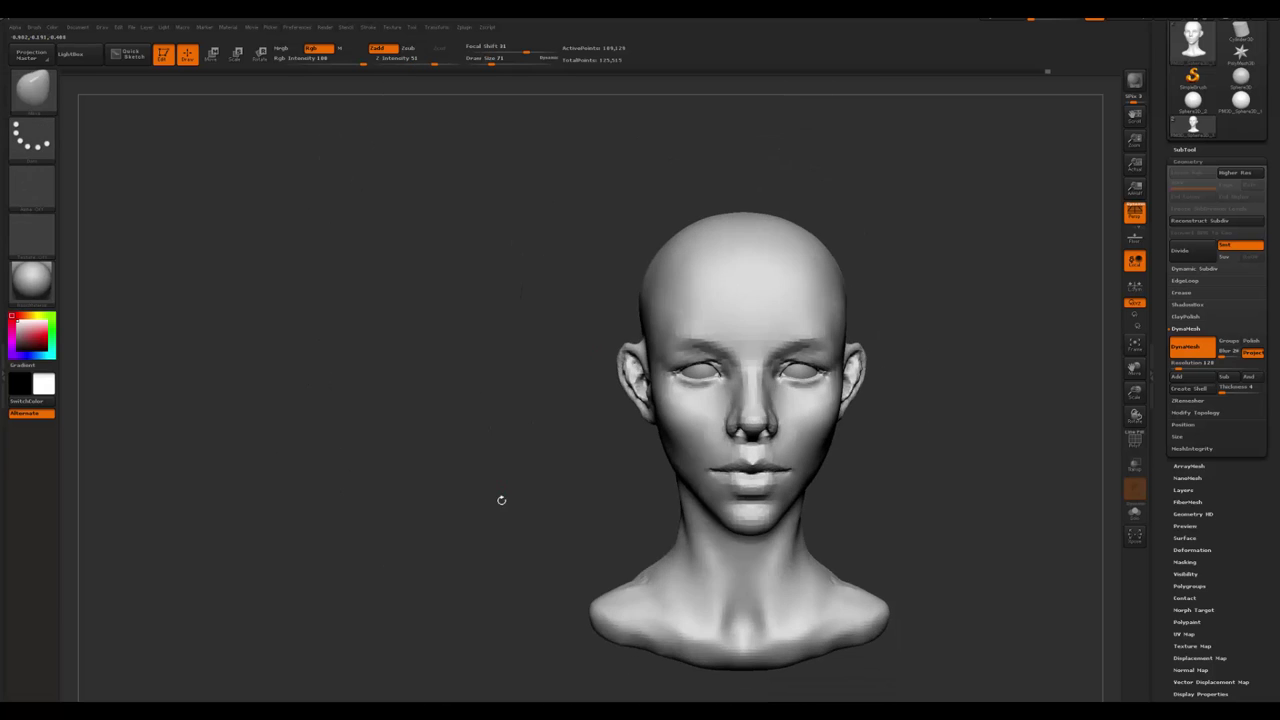
left_click_drag(500, 500, 500, 420, "alt")
mouse_move(671, 480)
left_mouse_down("alt")
mouse_move(671, 380)
mouse_move(643, 286)
left_mouse_up("alt")
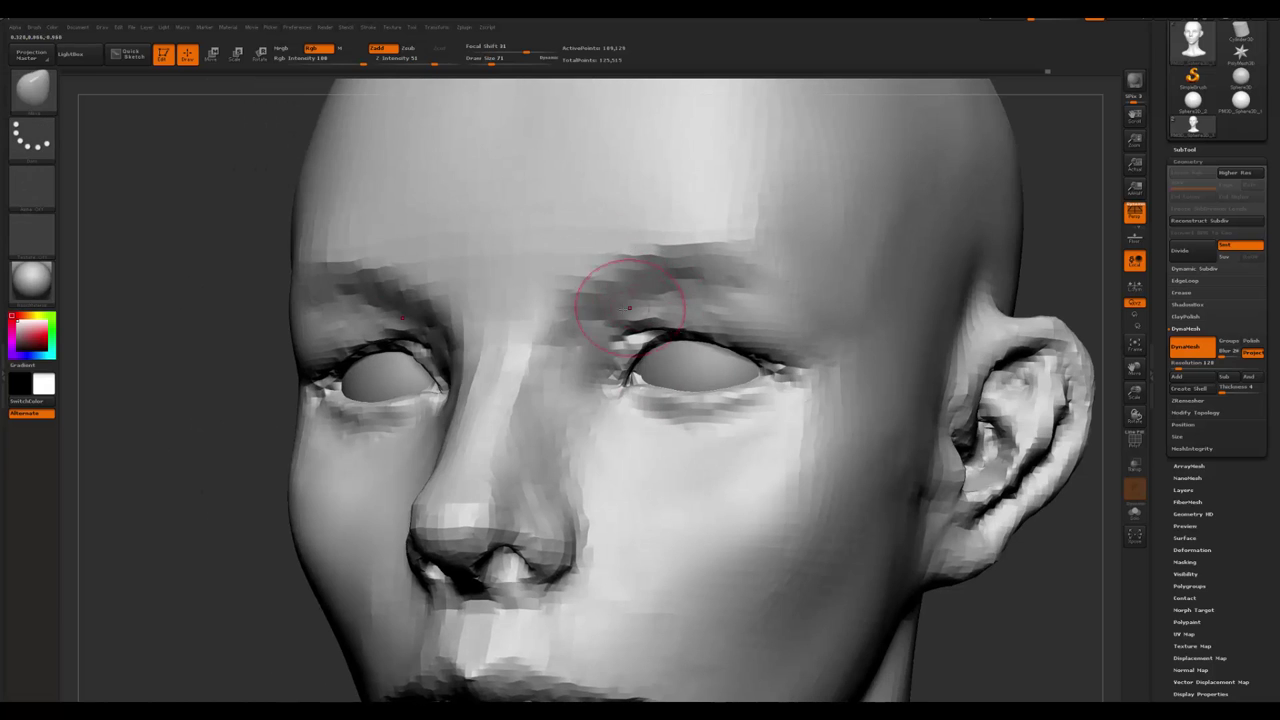
key("2")
key("3")
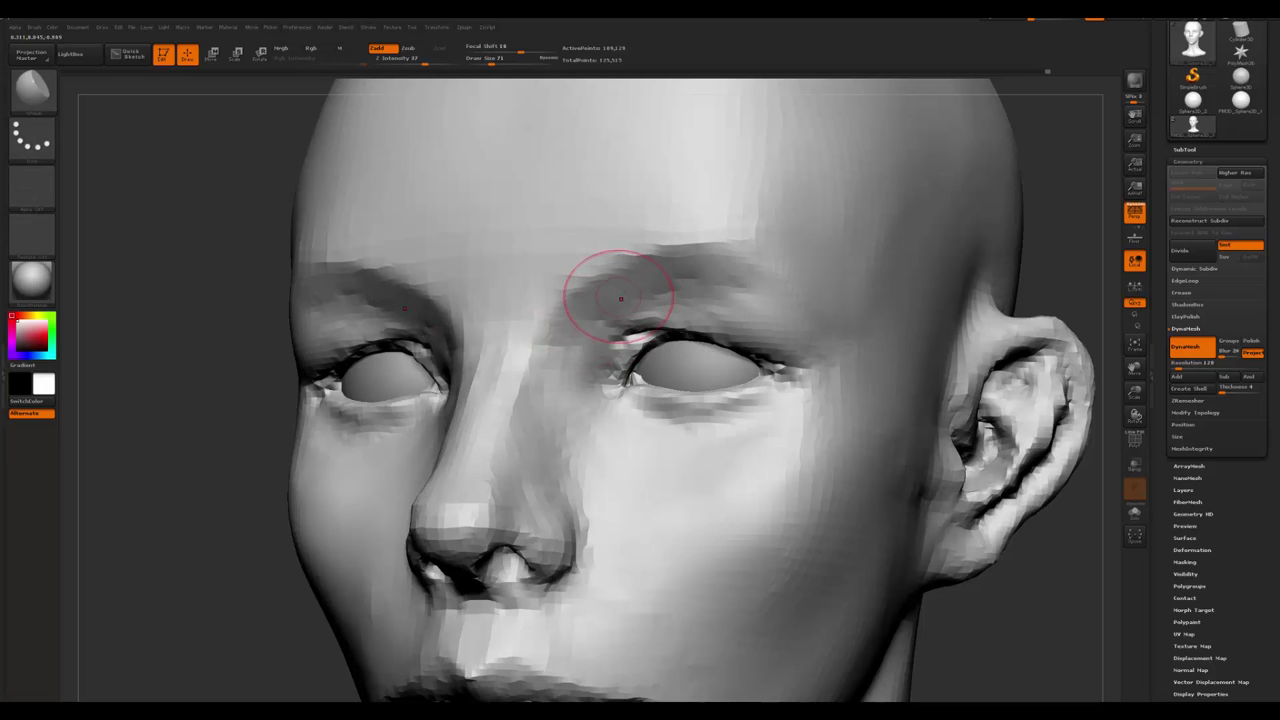
left_click_drag(614, 286, 606, 285, "shift")
right_click_drag(607, 305, 590, 298)
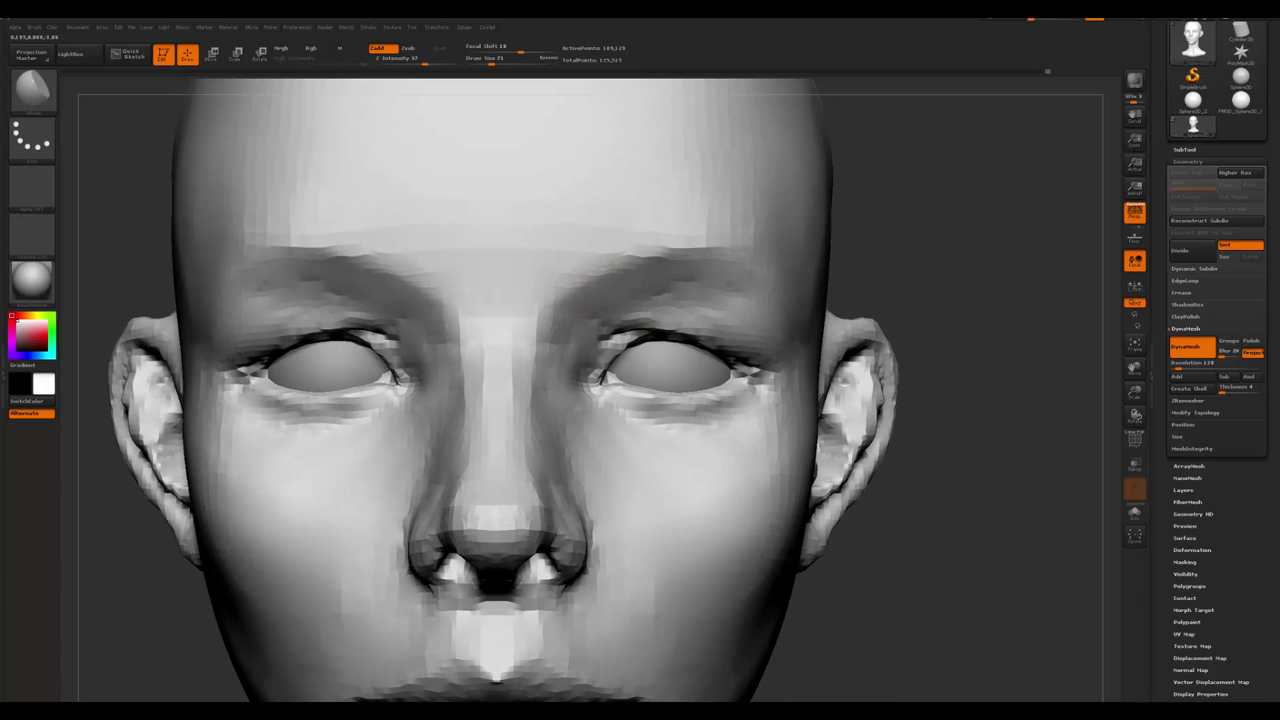
key("b")
key("c")
key("b")
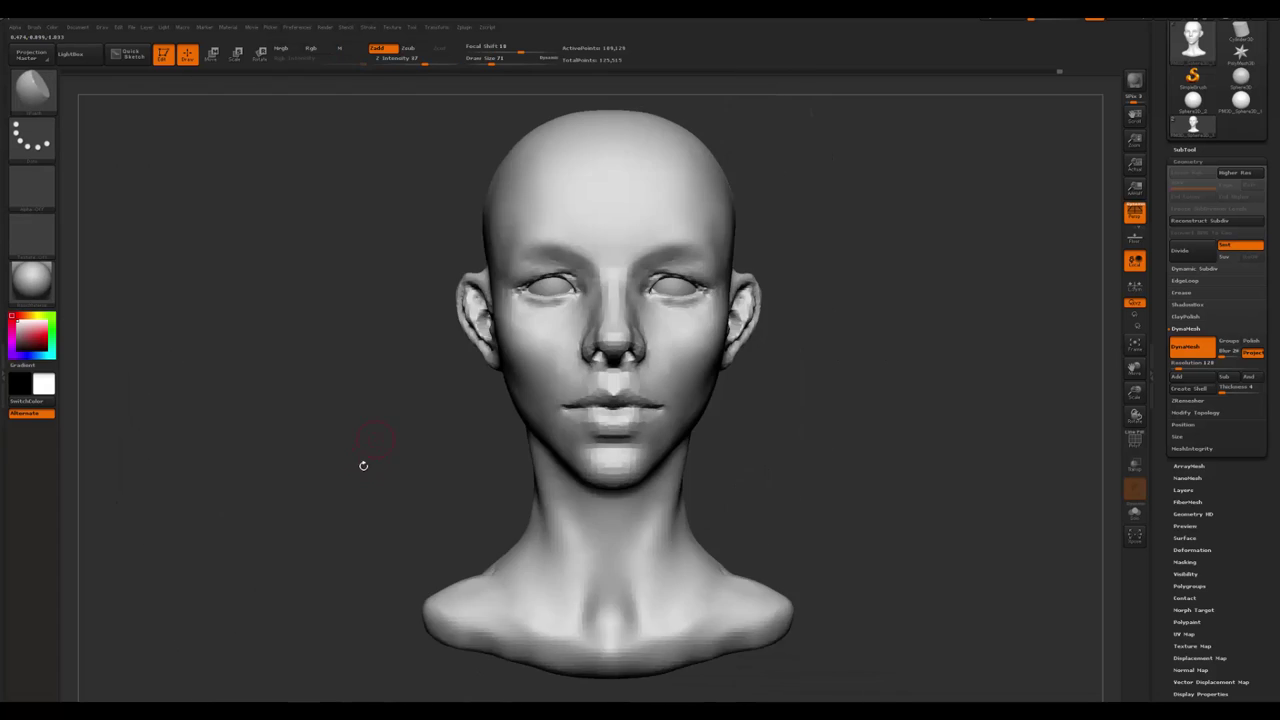
mouse_move(363, 463)
right_mouse_down()
mouse_move(420, 440)
mouse_move(641, 247)
right_mouse_up()
right_click_drag(459, 408, 657, 386)
- Carve inward on the eyelids, then alternate ClayBuildup and Standard smoothing
key("space")
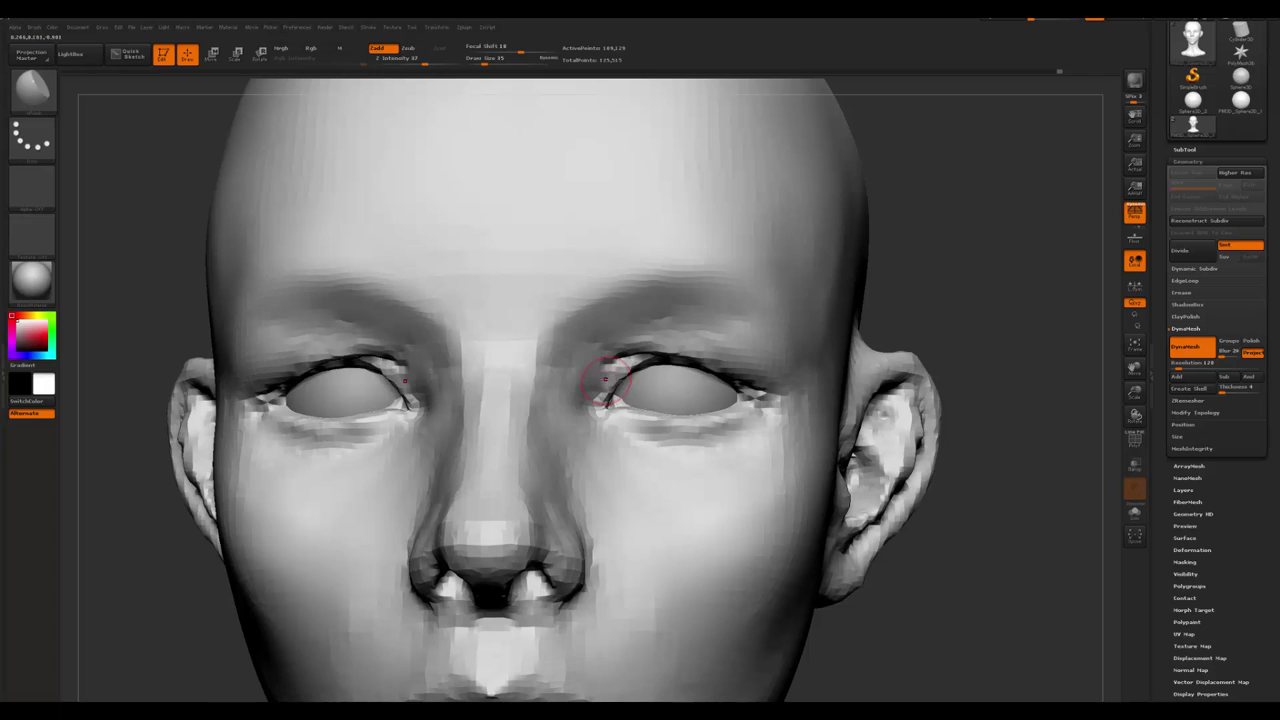
key("b")
key("d")
key("s")
key("b")
key("c")
key("b")
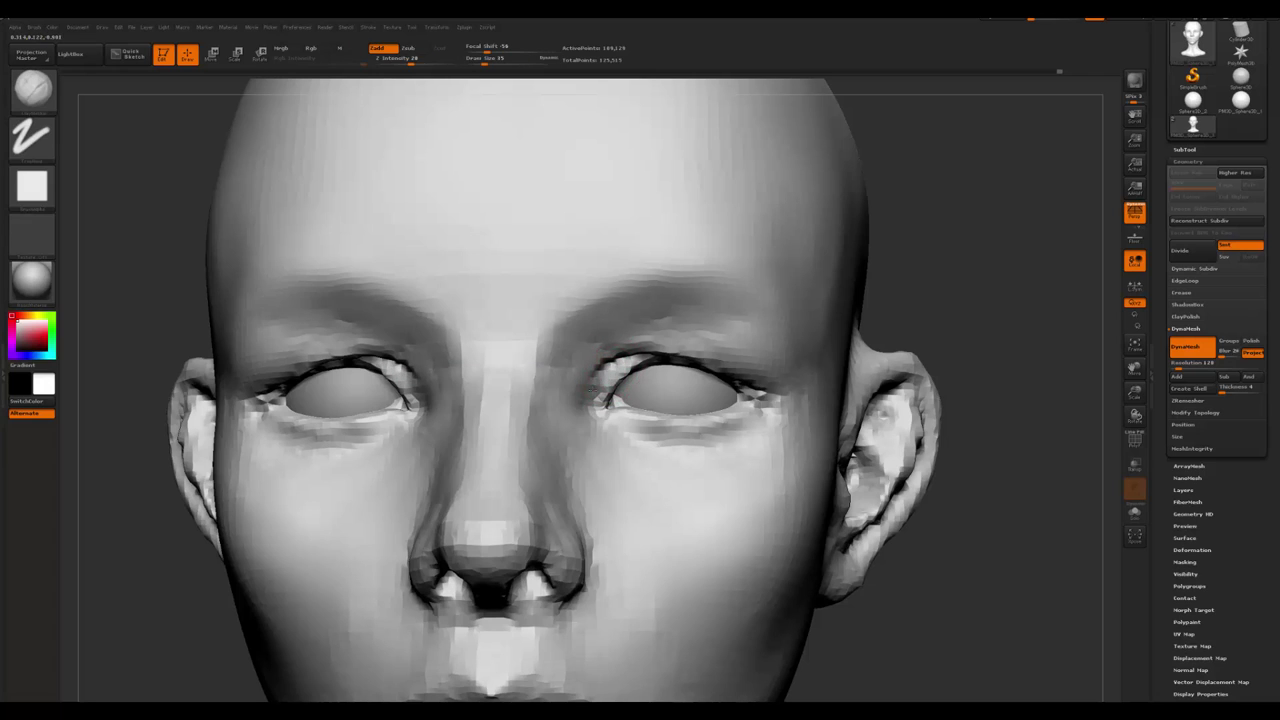
key("b")
key("s")
key("t")
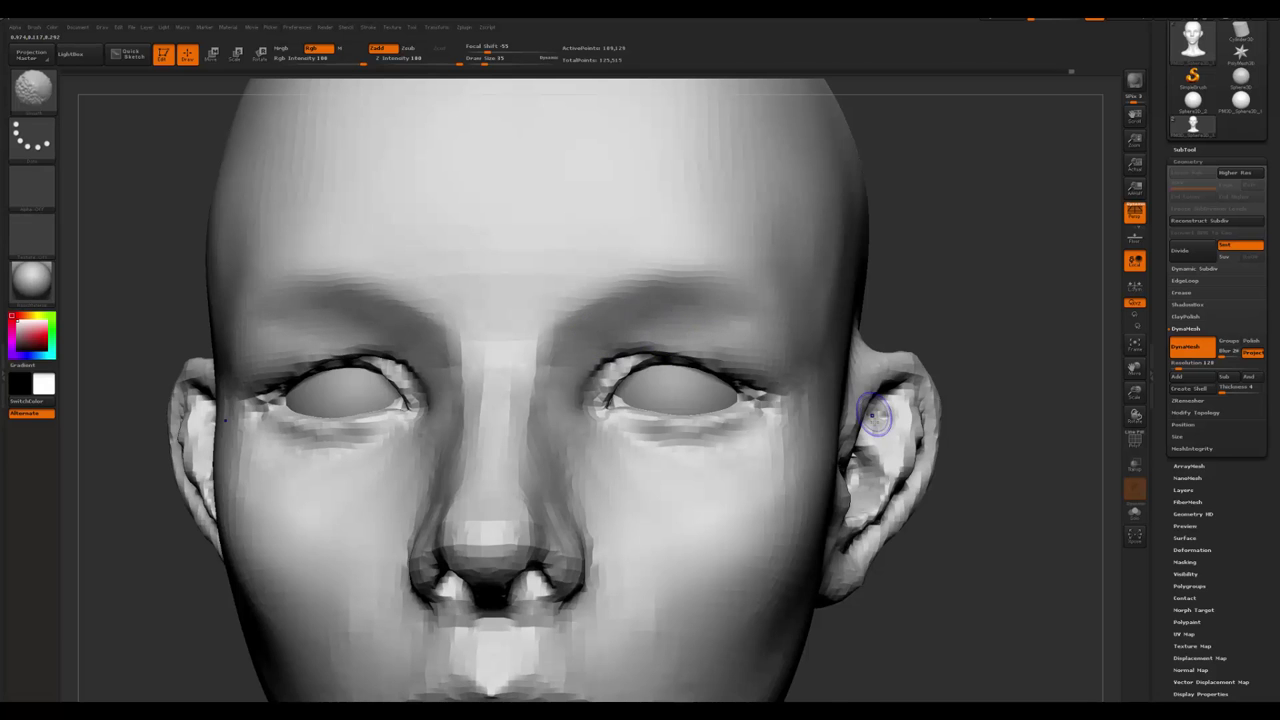
key("b")
key("c")
key("b")
mouse_move(875, 415)
right_mouse_down("ctrl")
mouse_move(462, 558)
mouse_move(485, 430)
mouse_move(548, 300)
right_mouse_up("ctrl")
key("b")
- Build up the upper eyelid crease with ClayBuildup, then shrink the brush to 29
key("s")
key("t")
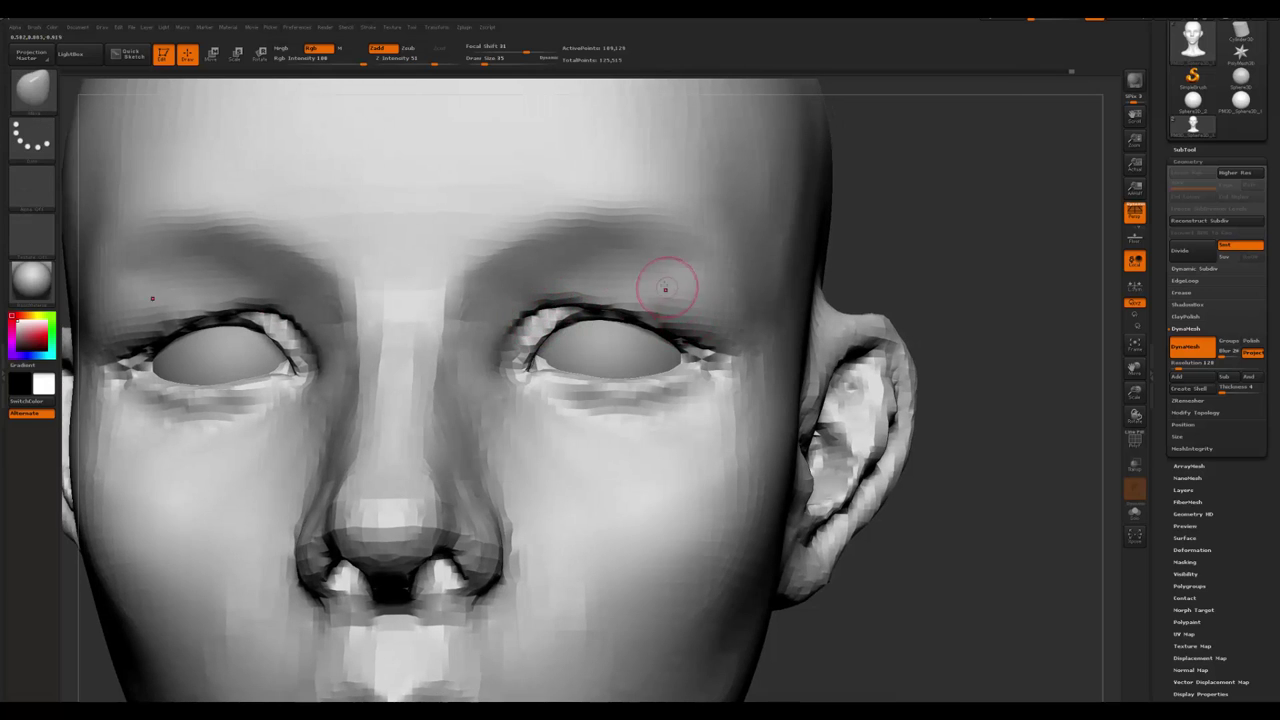
key("space")
key("b")
key("c")
key("b")
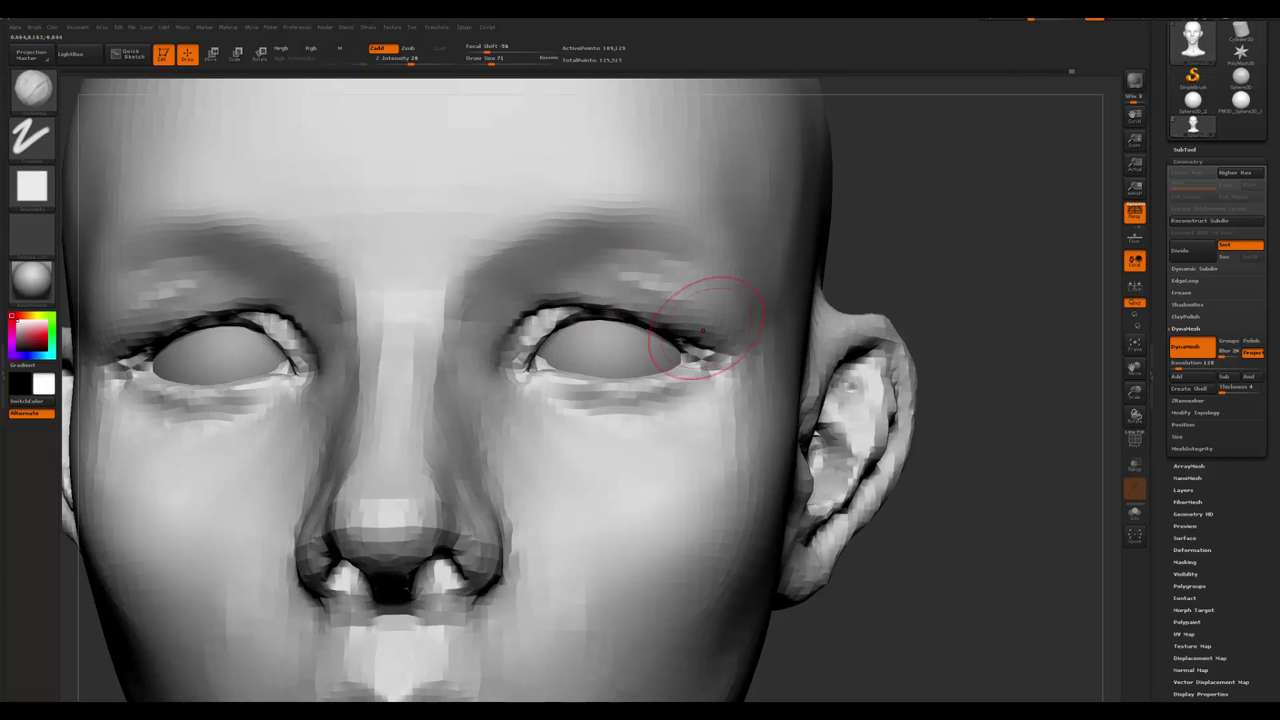
left_click_drag(585, 282, 623, 294)
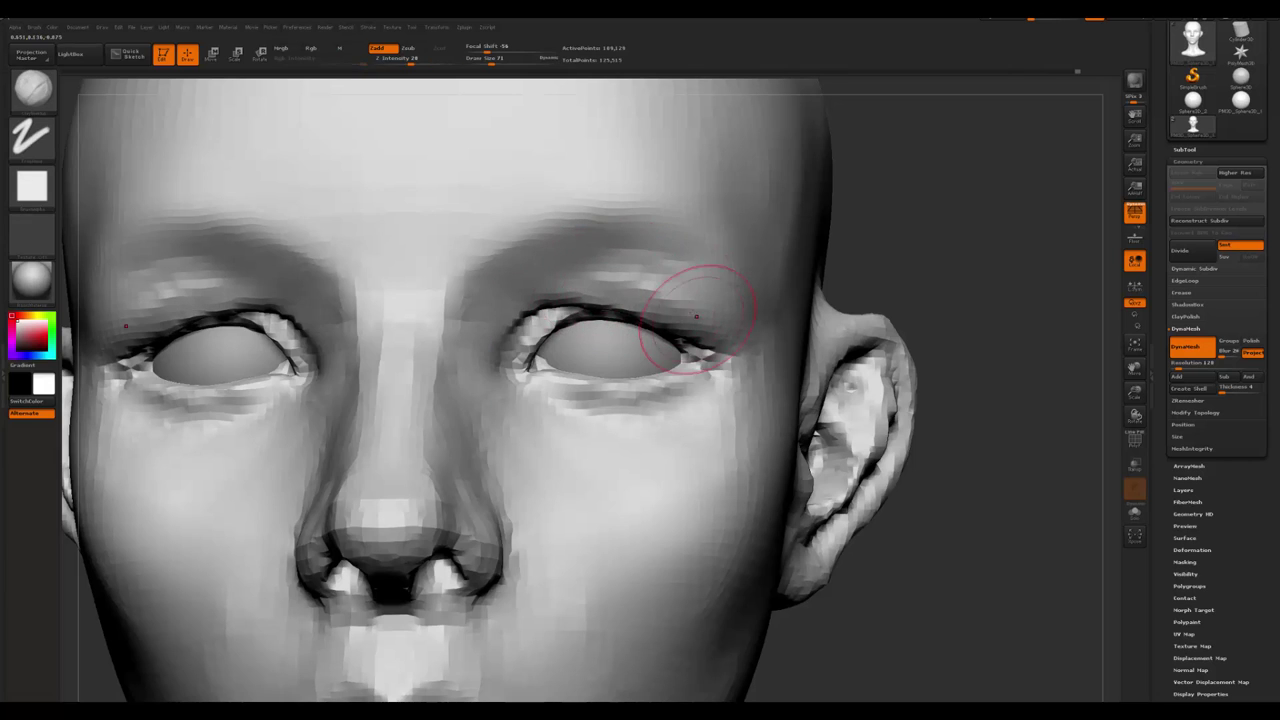
key("space")
left_click_drag(697, 317, 672, 317)
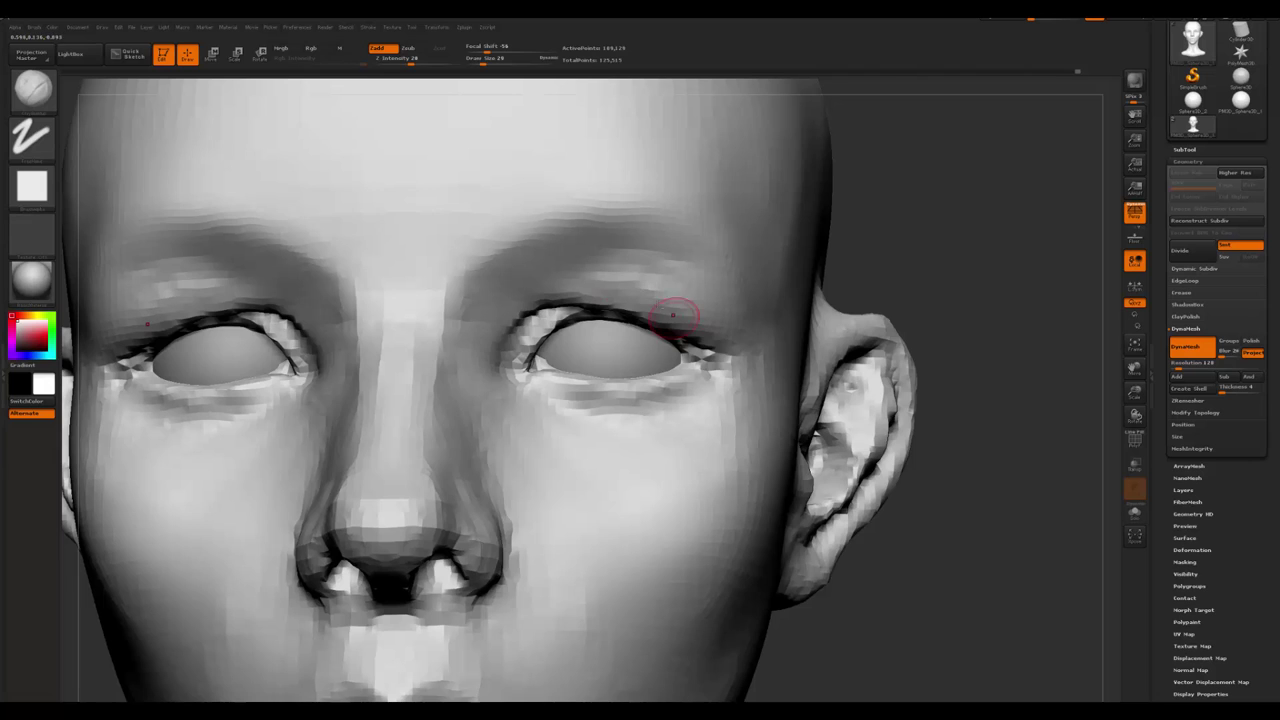
- Swap between the smoothing and sculpting brushes in the brush palette
key("b")
key("c")
key("l")
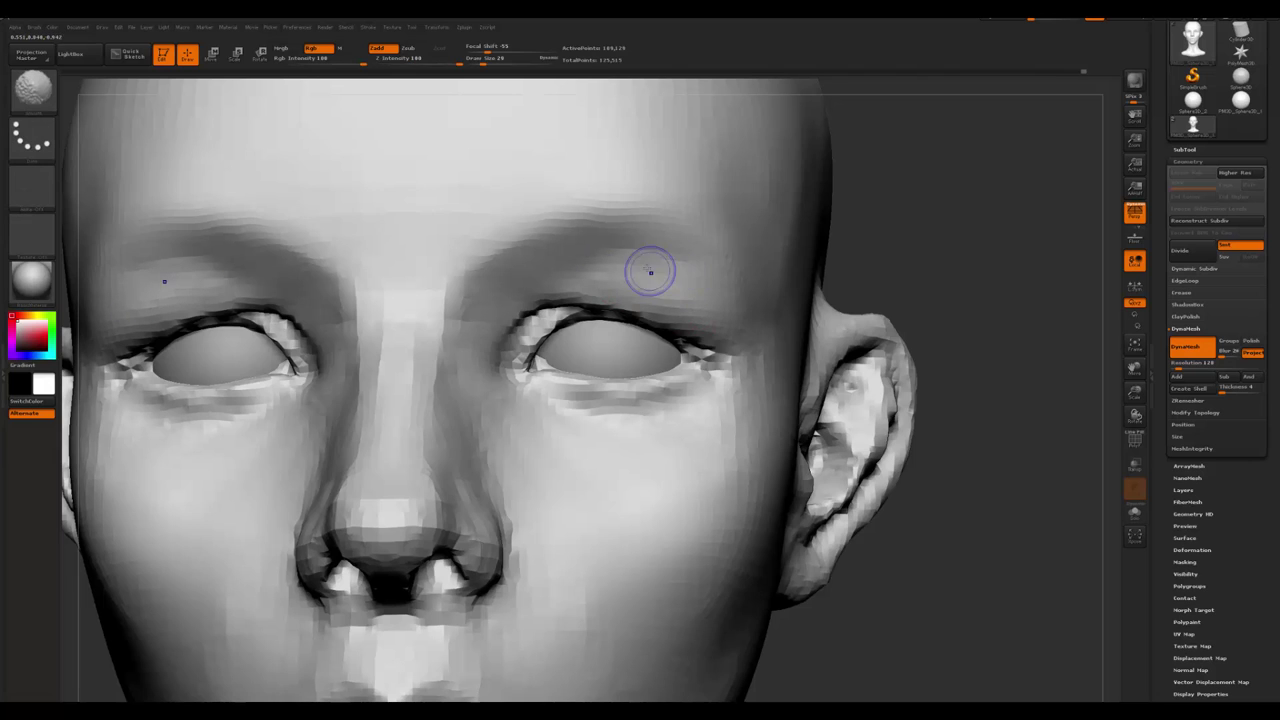
key("b")
key("s")
key("t")
key("space")
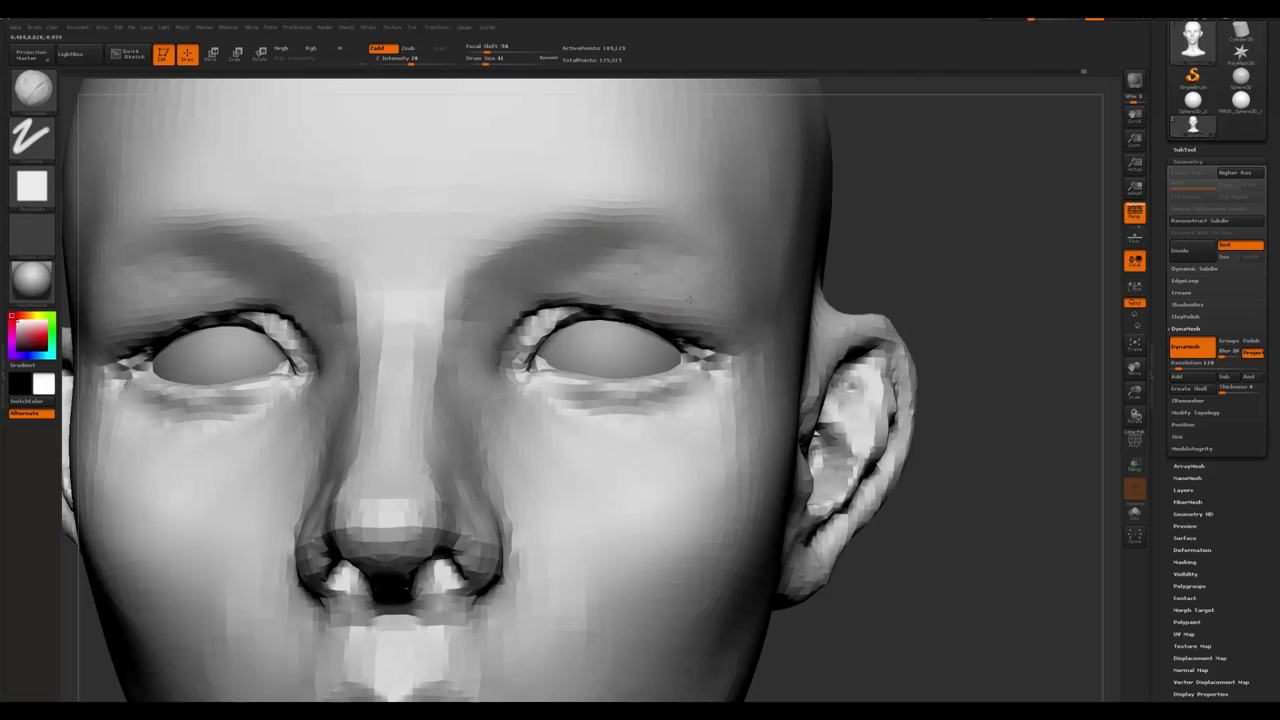
- Frame the head, zoom onto the eyes, and switch among Standard and ClayBuildup brushes
key("f")
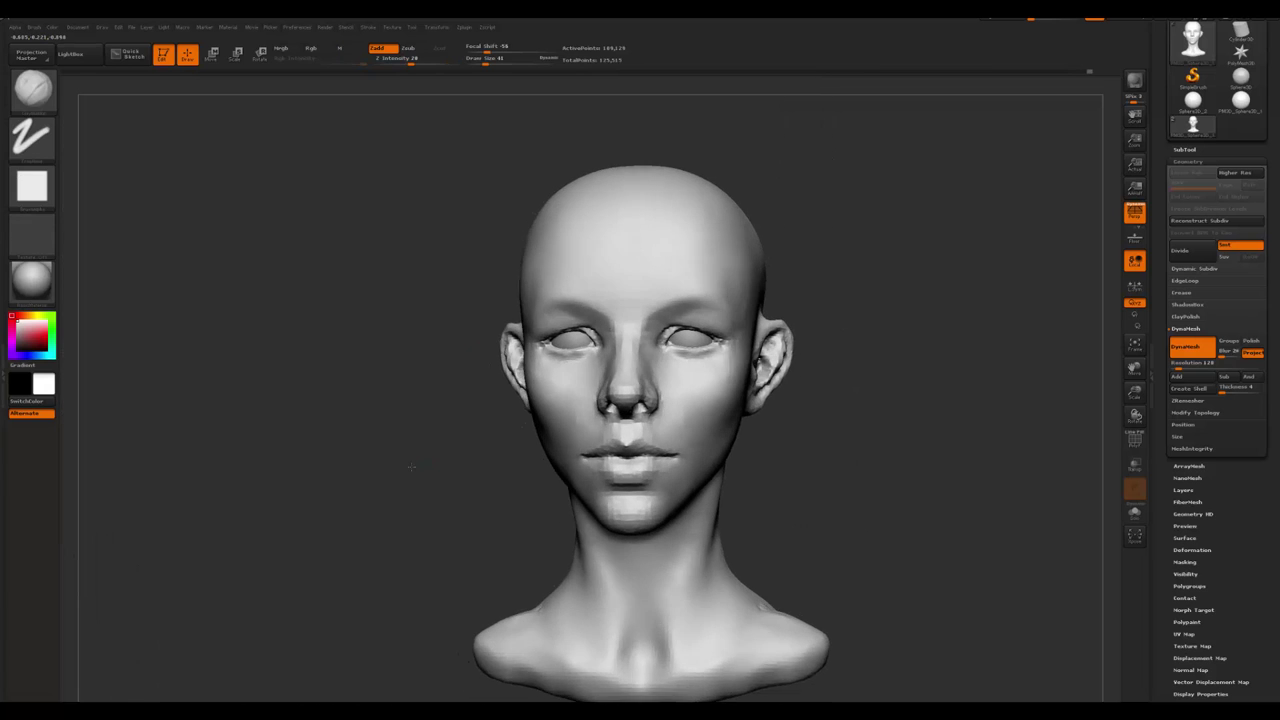
left_click_drag(411, 467, 660, 320)
key("space")
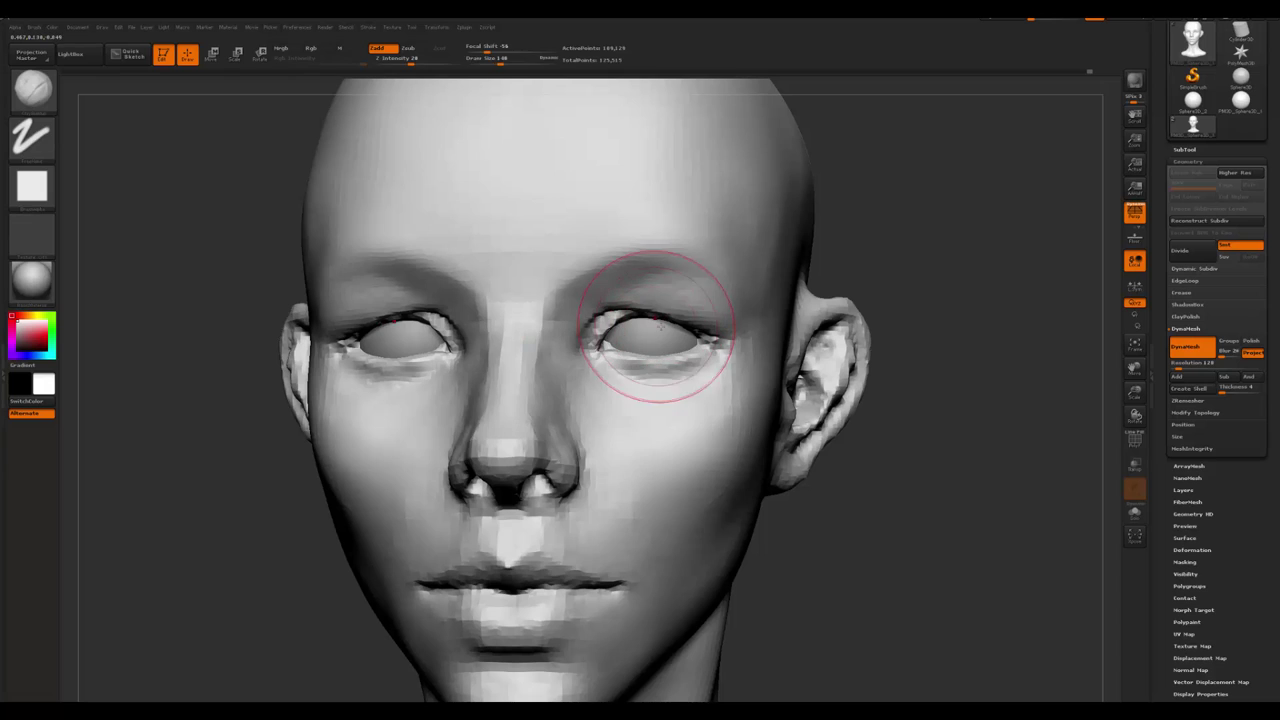
key("b")
key("s")
key("t")
key("space")
key("b")
key("c")
key("b")
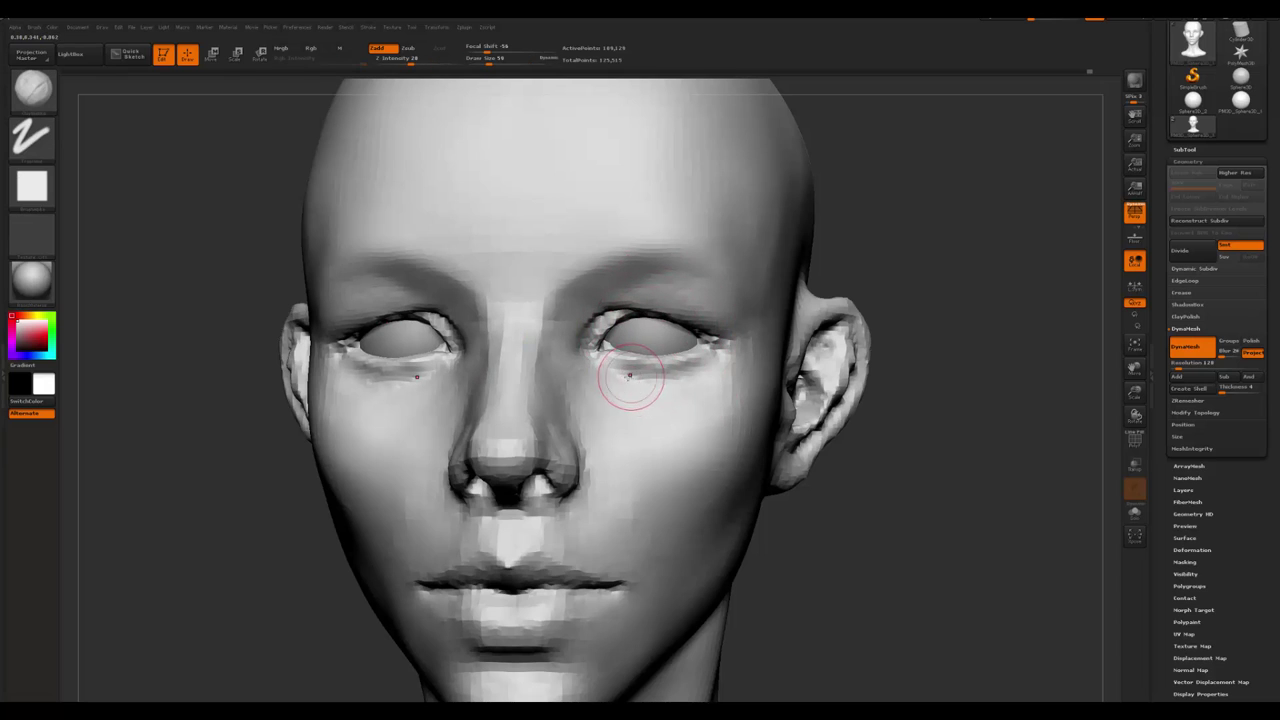
- Carve inward and smooth under the eyes, then reframe to a front view
key("b")
key("s")
key("t")
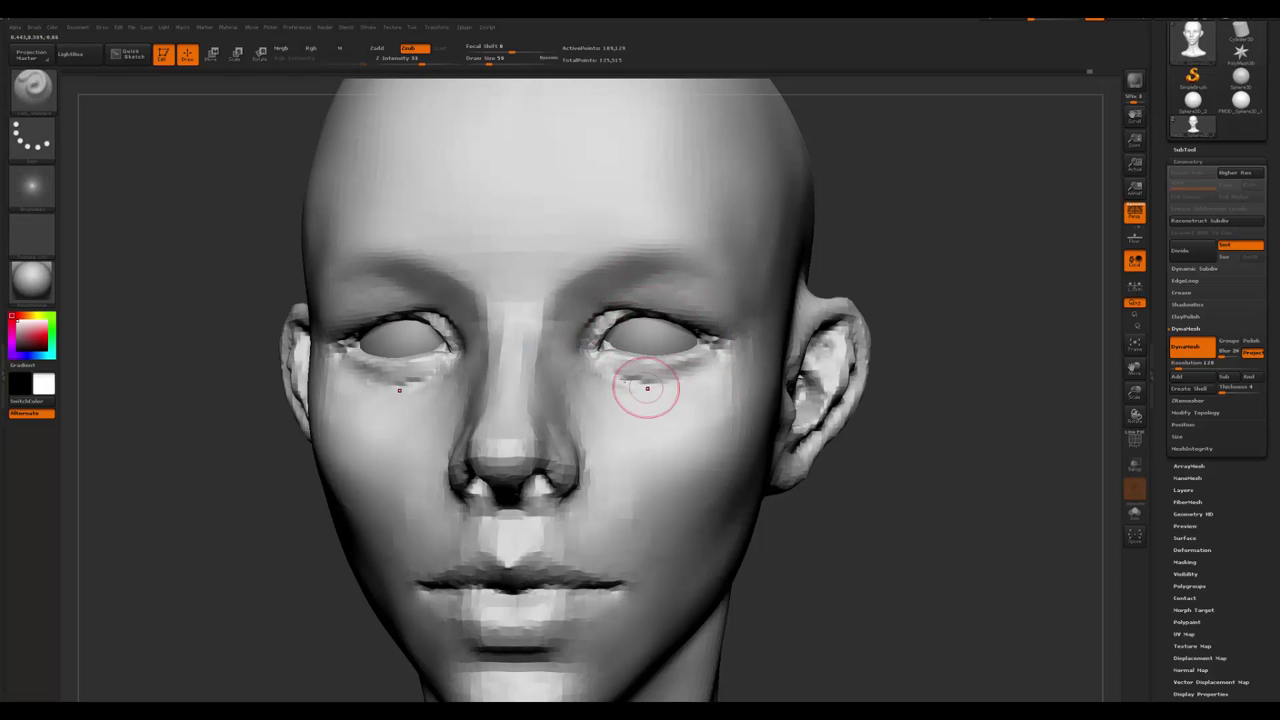
key("b")
key("s")
key("t")
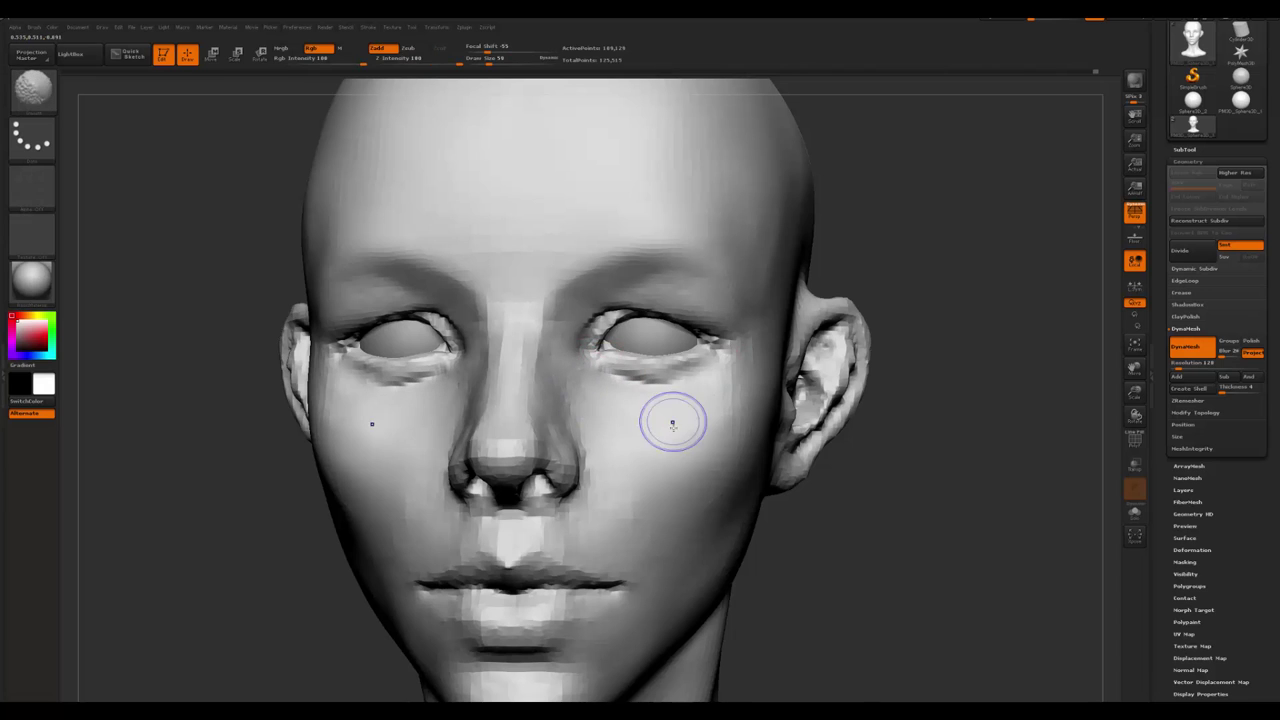
key("f")
mouse_move(400, 517)
left_mouse_down("shift")
mouse_move(400, 503)
mouse_move(447, 527)
mouse_move(452, 455)
left_mouse_up("shift")
- Enlarge the brush, switch to the Move brush, and zoom in on the eyes and nose
key("space")
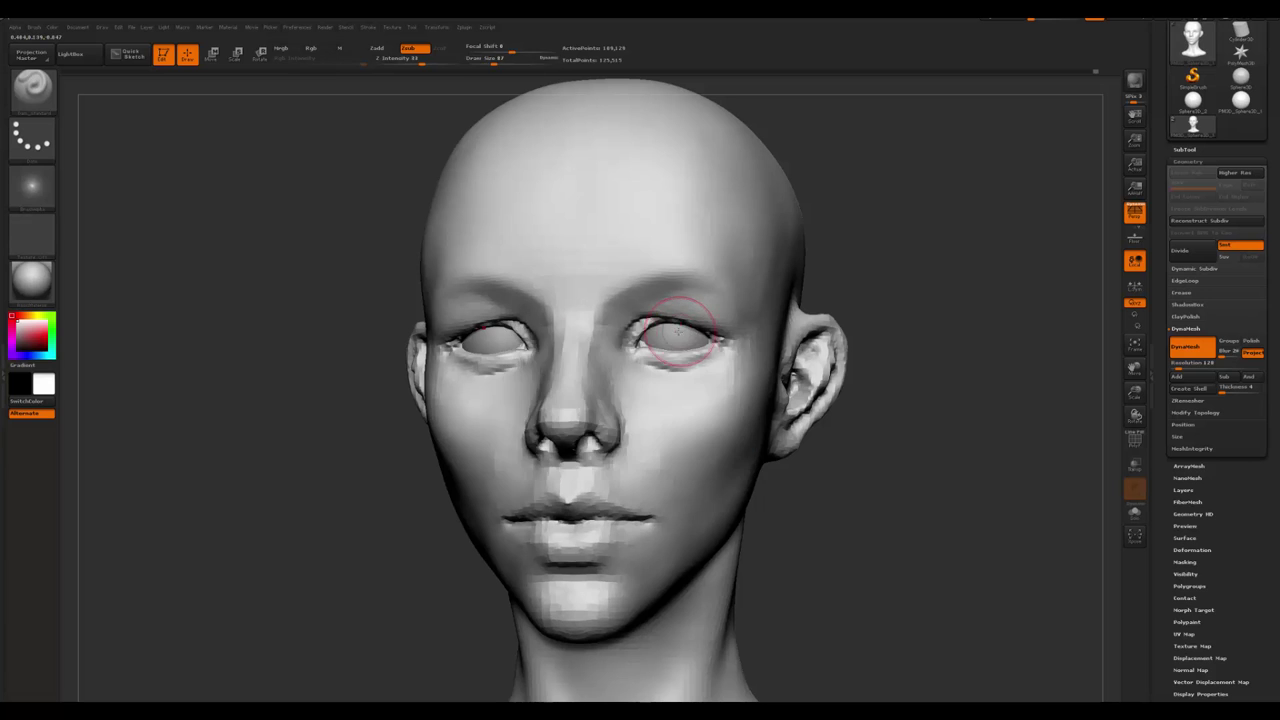
key("b")
key("m")
key("v")
mouse_move(306, 541)
left_mouse_down("alt")
mouse_move(563, 407)
mouse_move(478, 392)
mouse_move(595, 381)
mouse_move(581, 391)
mouse_move(600, 398)
left_mouse_up("alt")
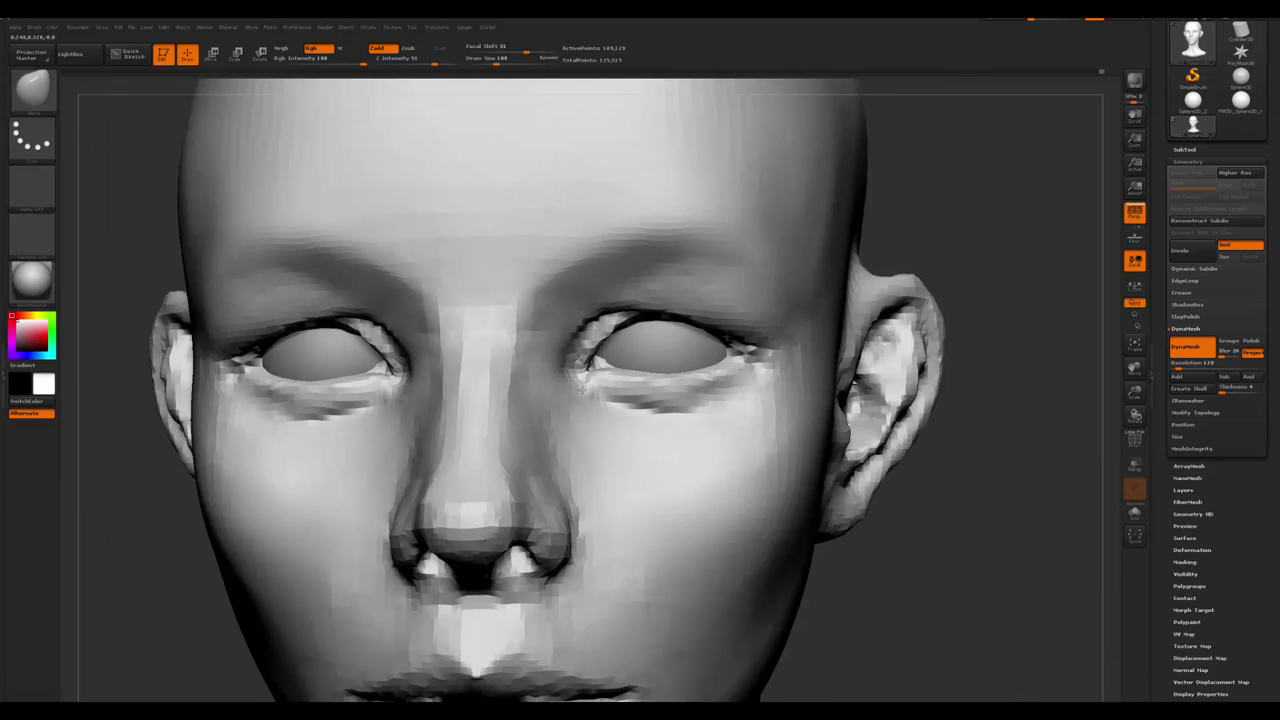
key("space")
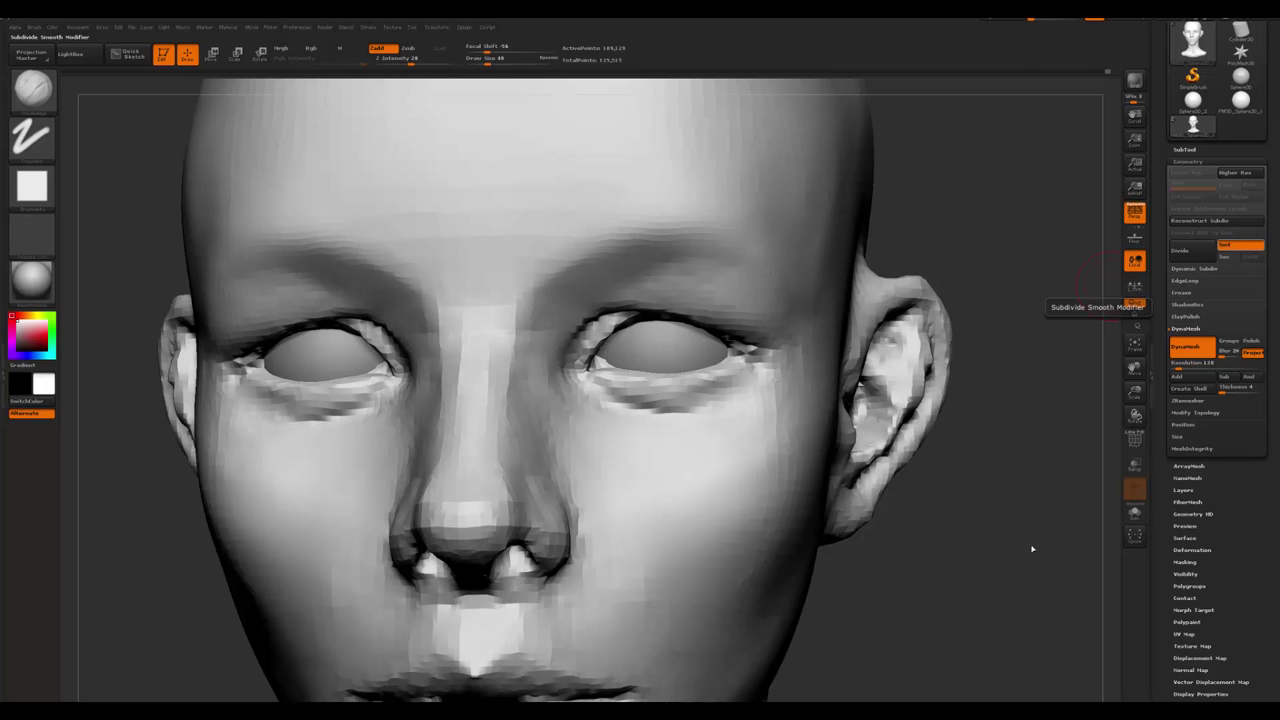
mouse_move(1032, 548)
left_mouse_down("alt")
mouse_move(931, 497)
mouse_move(920, 531)
mouse_move(871, 523)
mouse_move(882, 519)
mouse_move(646, 354)
mouse_move(659, 337)
left_mouse_up("alt")
- Shrink the brush, reposition the head, and turn on X mirror symmetry
key("space")
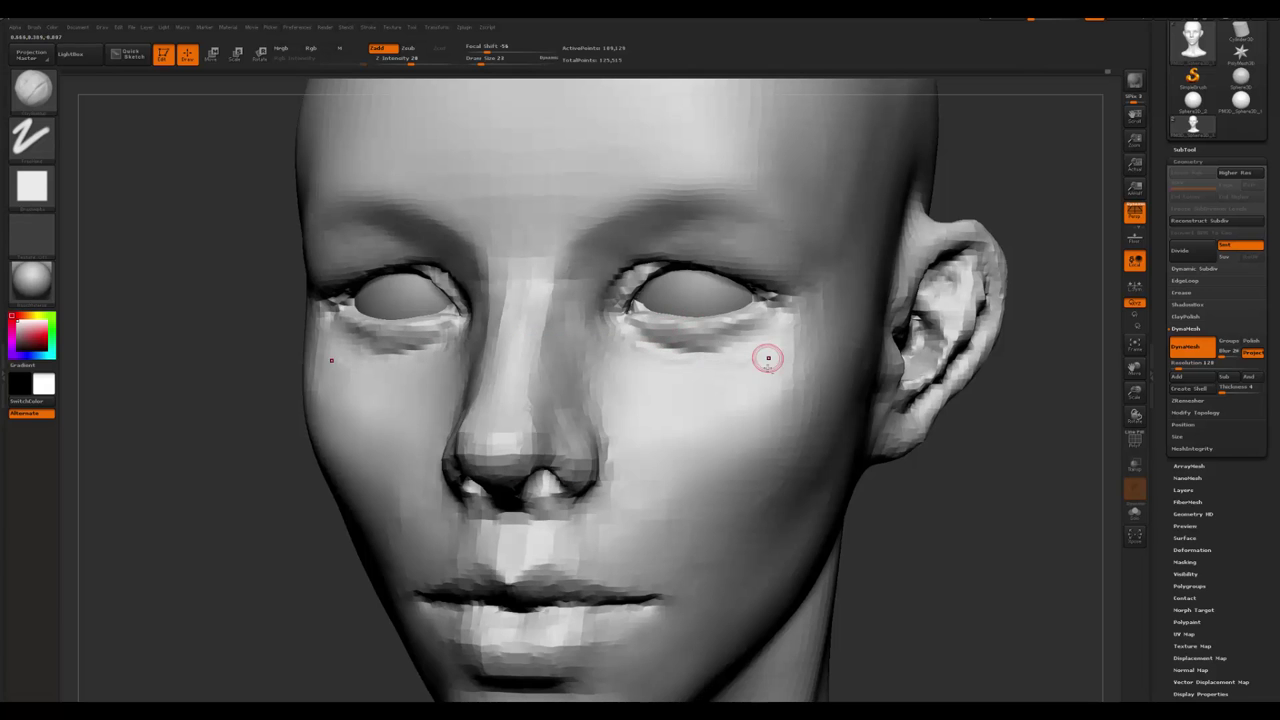
left_click_drag(278, 587, 738, 336, "alt")
key("b")
key("c")
key("b")
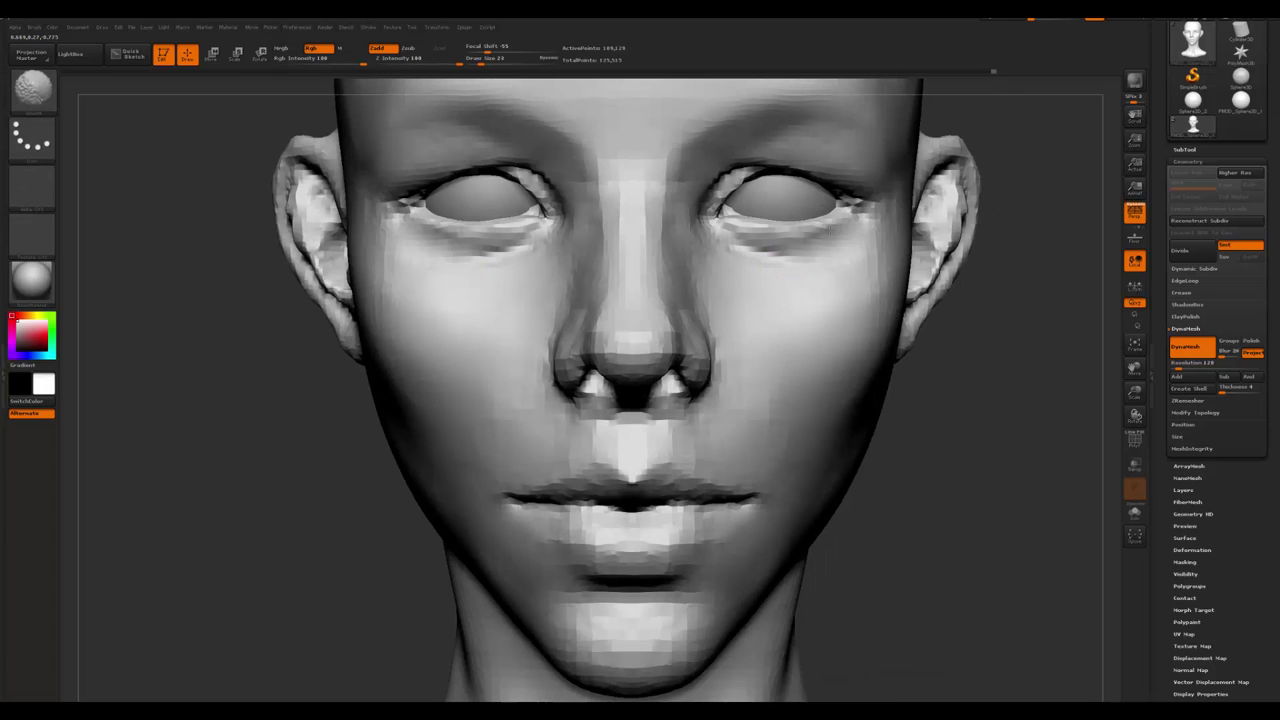
key("x")
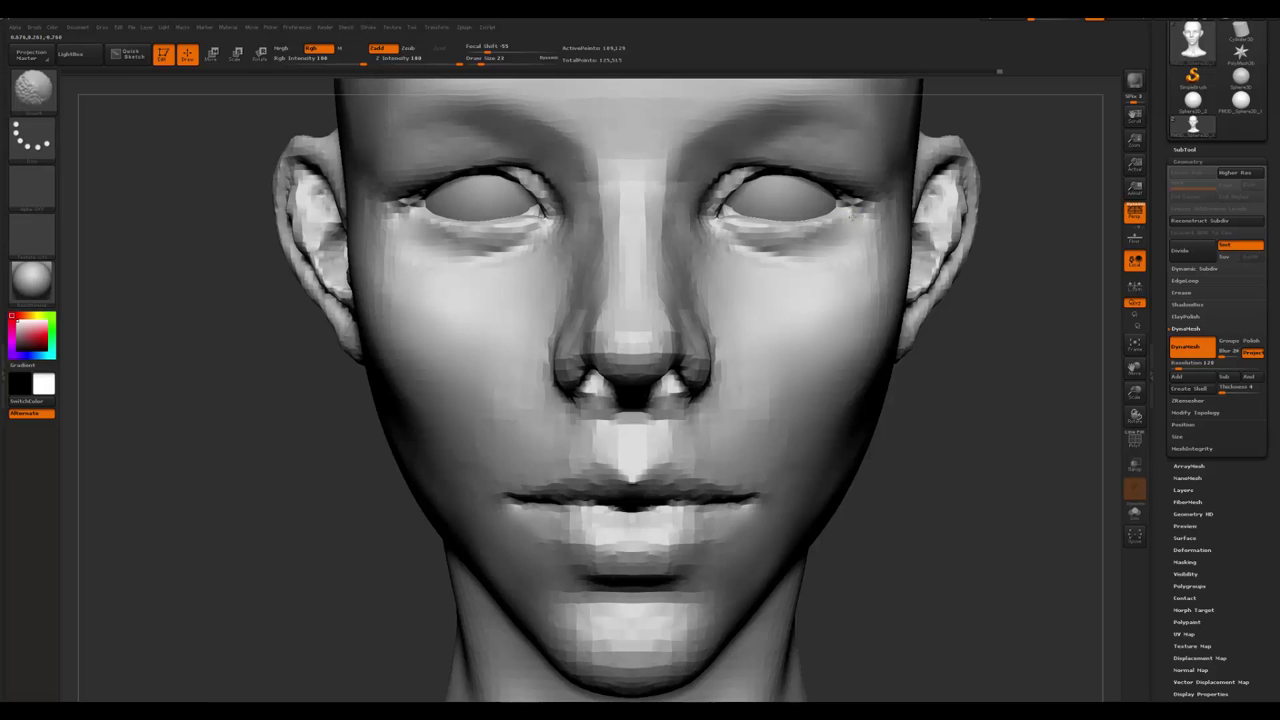
- Set the Standard brush to size 71 and smooth the cheeks beside the nose
key("b")
key("s")
key("t")
left_click_drag(360, 584, 652, 386)
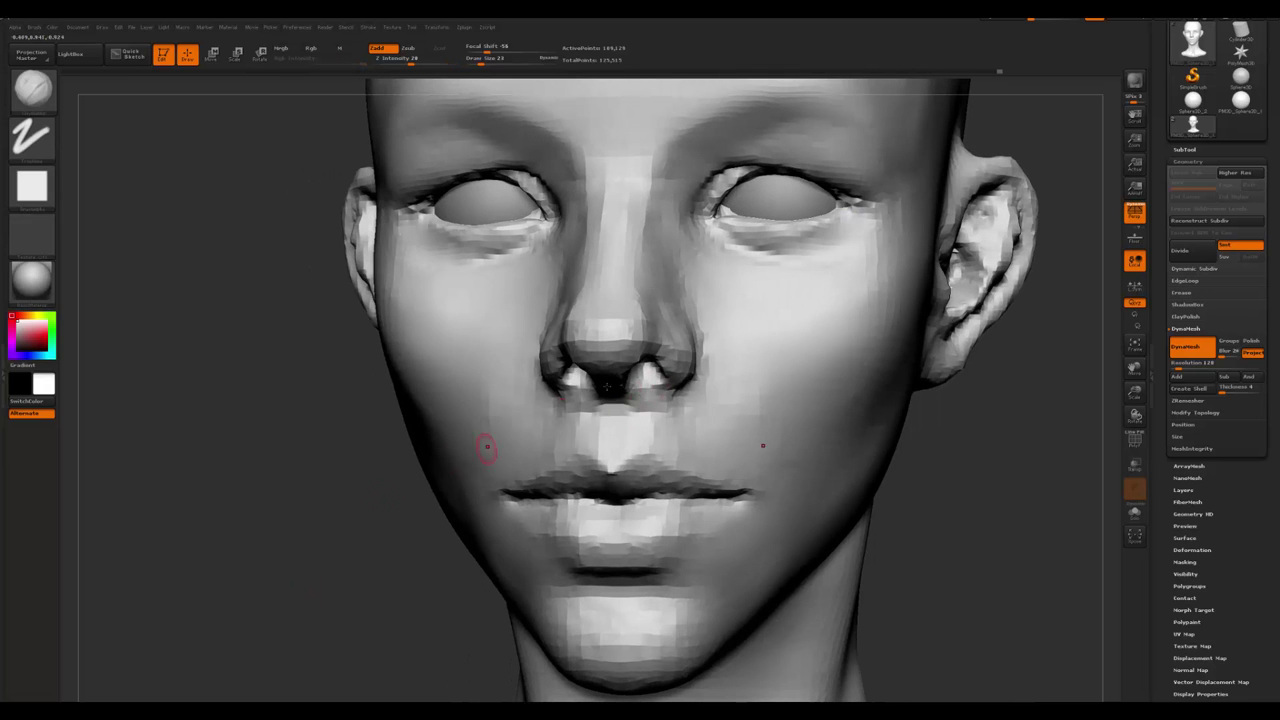
key("space")
left_click_drag(615, 334, 645, 334)
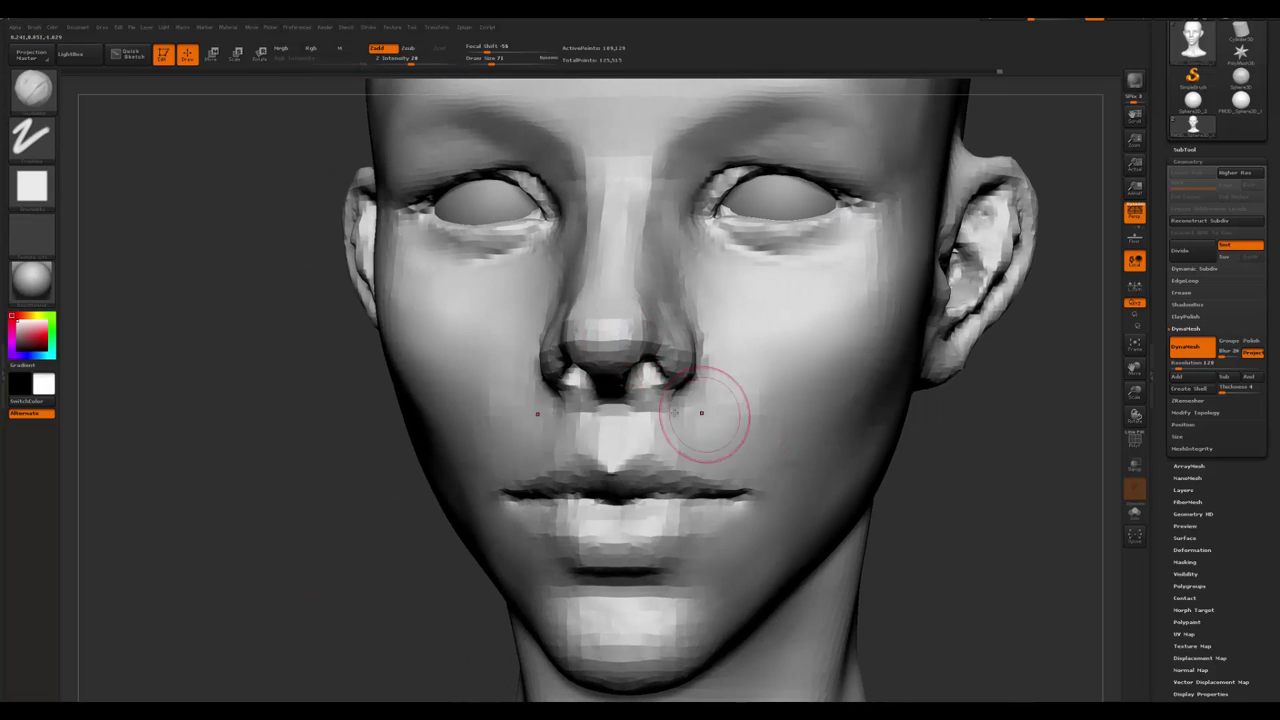
key("shift")
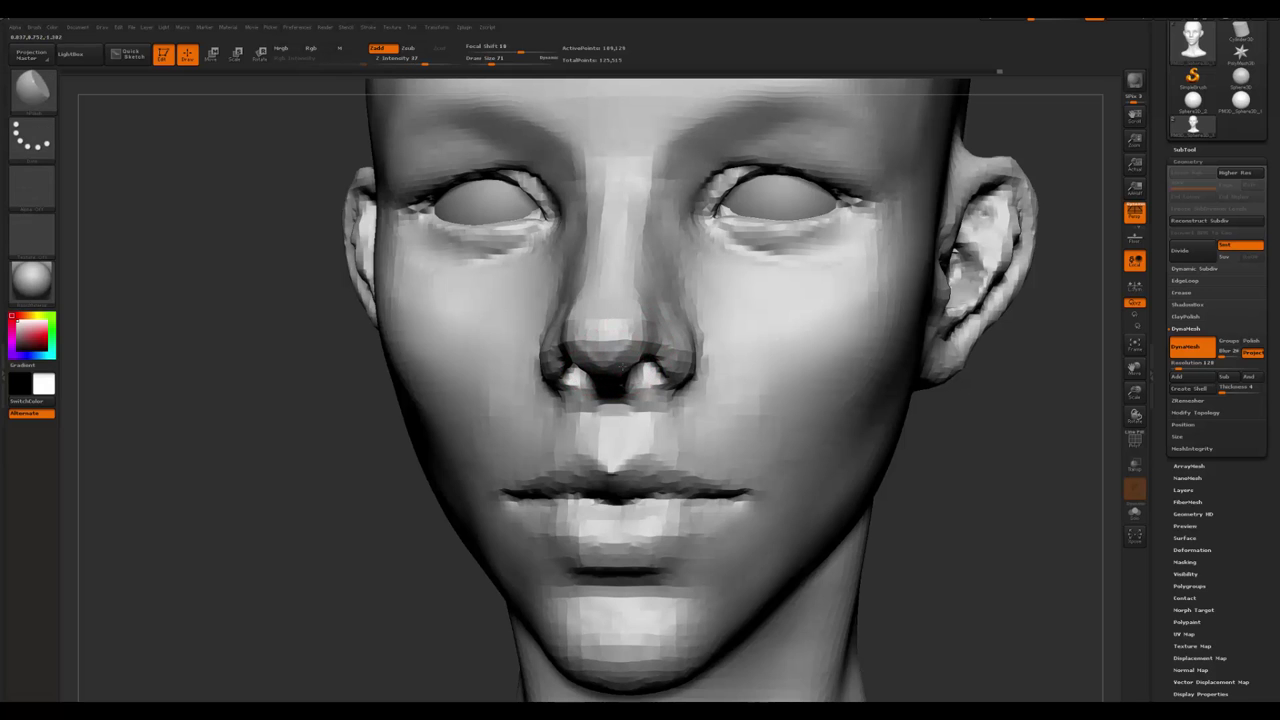
- Reduce the brush size and smooth both nostril wings from low, front and three-quarter views
mouse_move(670, 377)
right_mouse_down()
mouse_move(651, 337)
mouse_move(606, 371)
right_mouse_up()
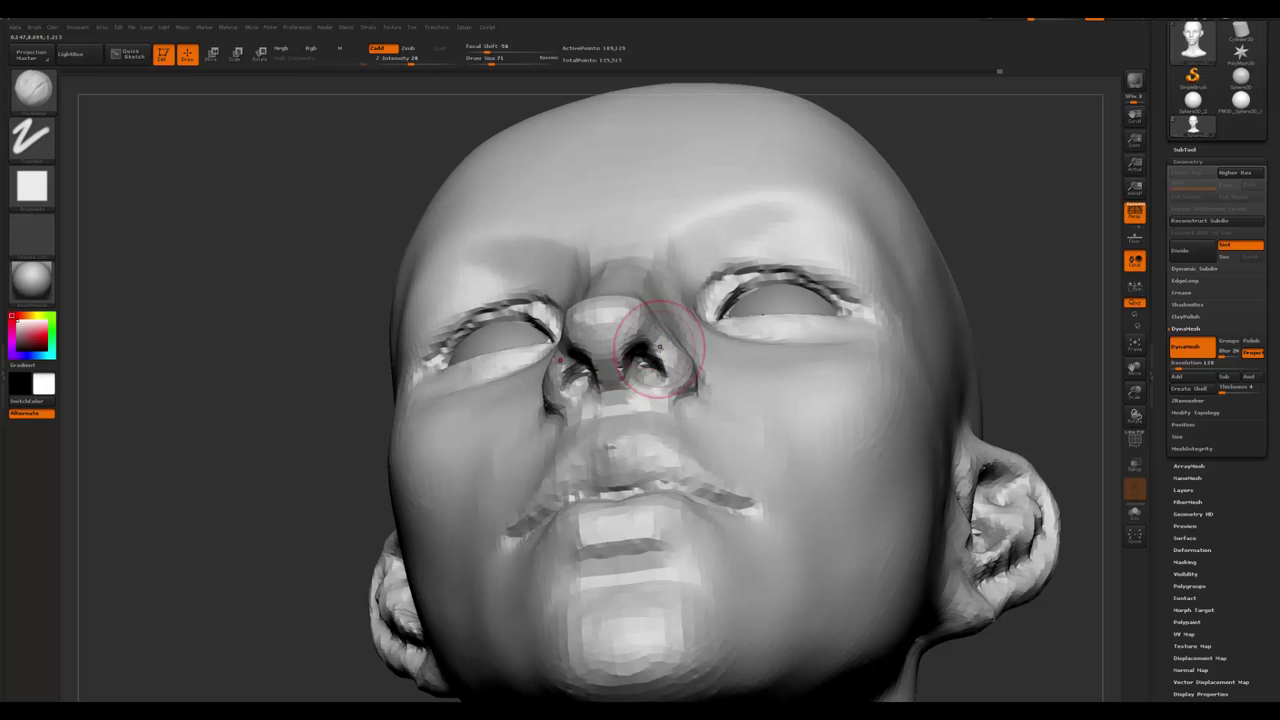
key("space")
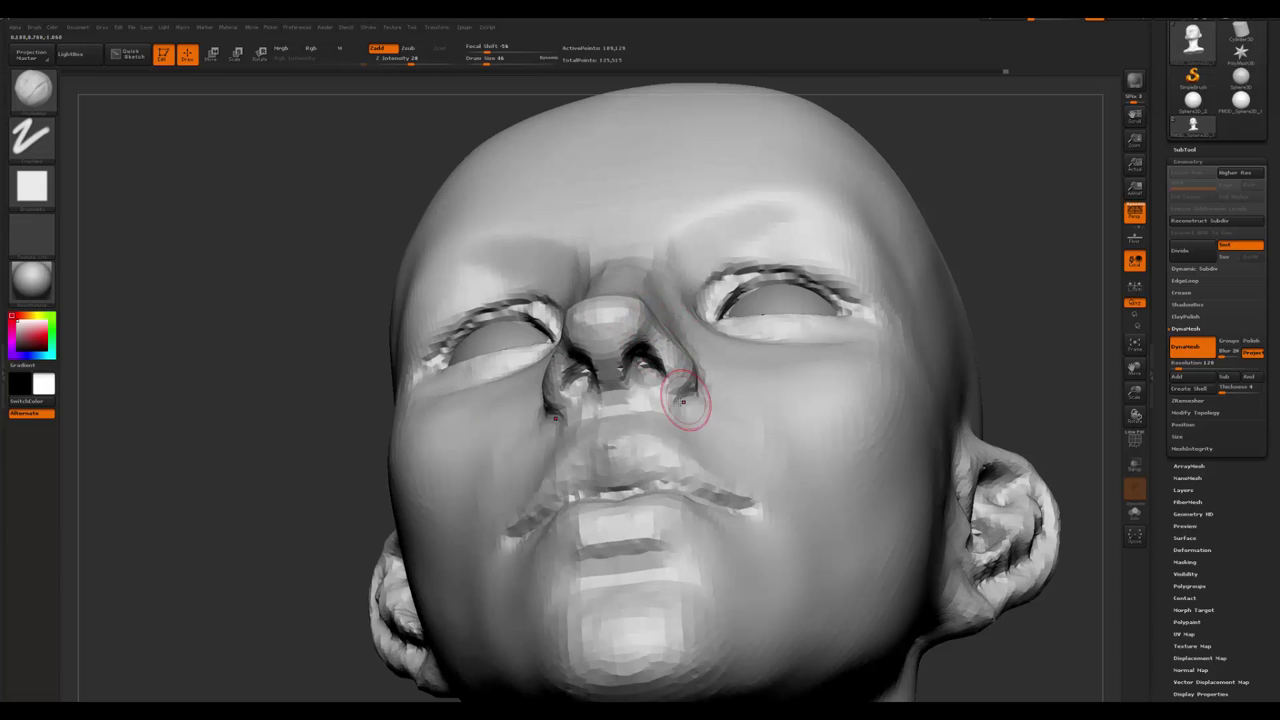
right_click_drag(686, 394, 684, 406, "shift")
left_click_drag(684, 400, 678, 392, "shift")
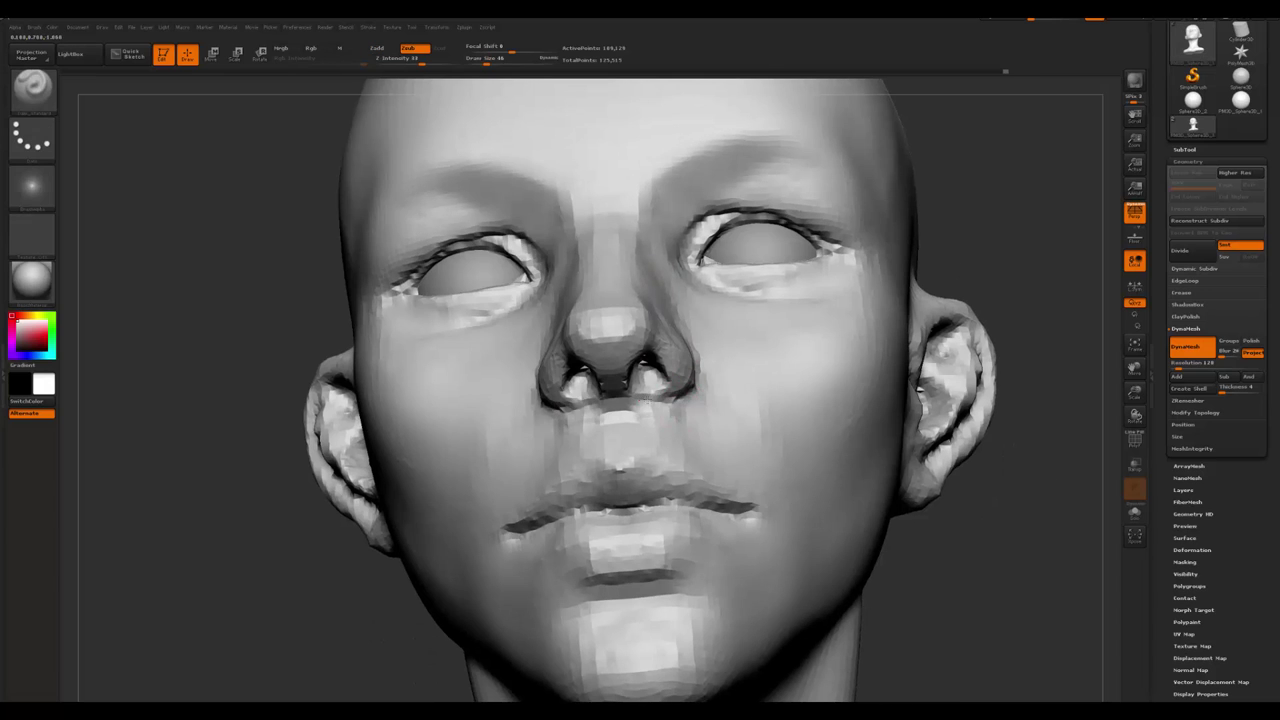
right_click_drag(658, 395, 600, 398)
key("shift")
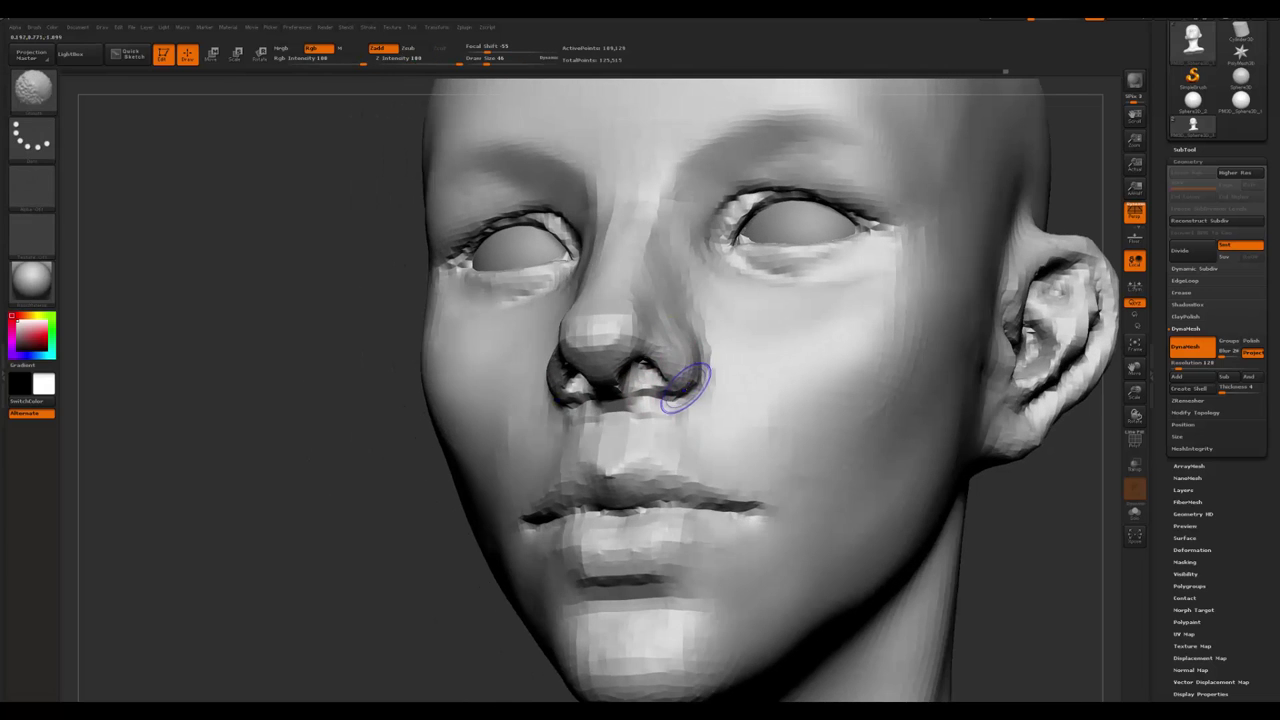
left_click_drag(666, 380, 690, 385, "shift")
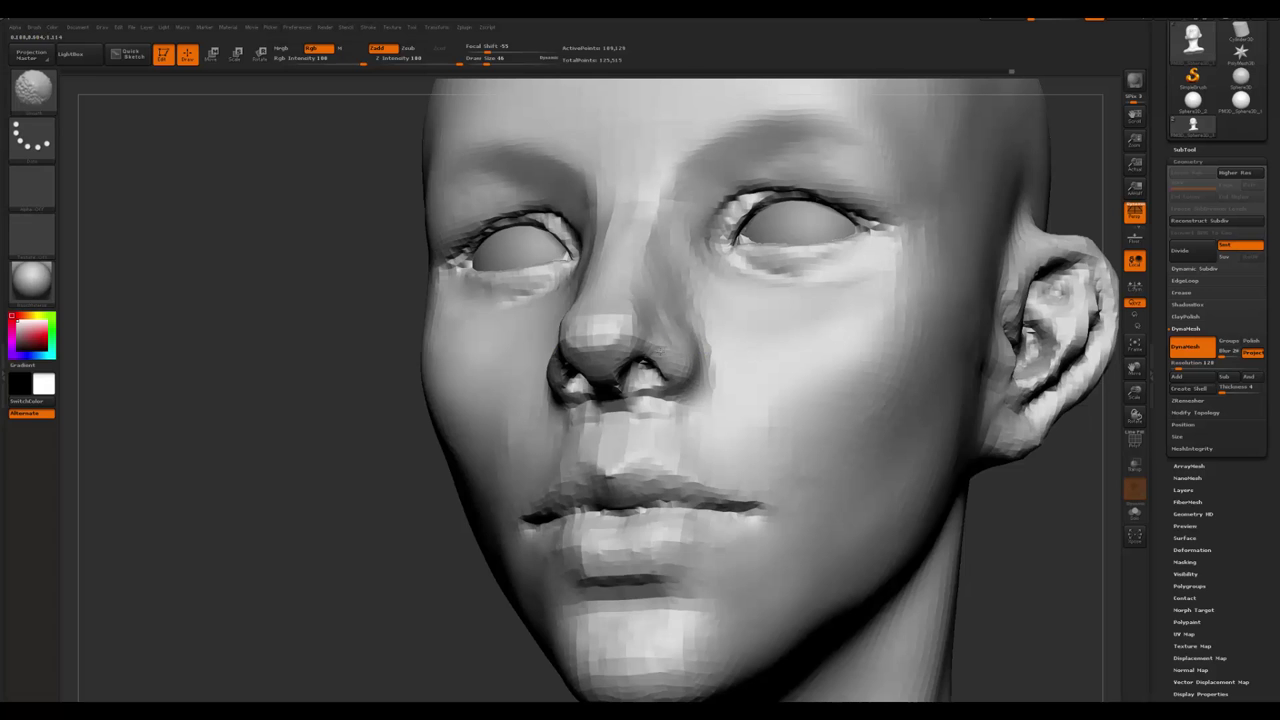
key("shift")
mouse_move(670, 348)
right_mouse_down()
mouse_move(585, 310)
mouse_move(600, 277)
right_mouse_up()
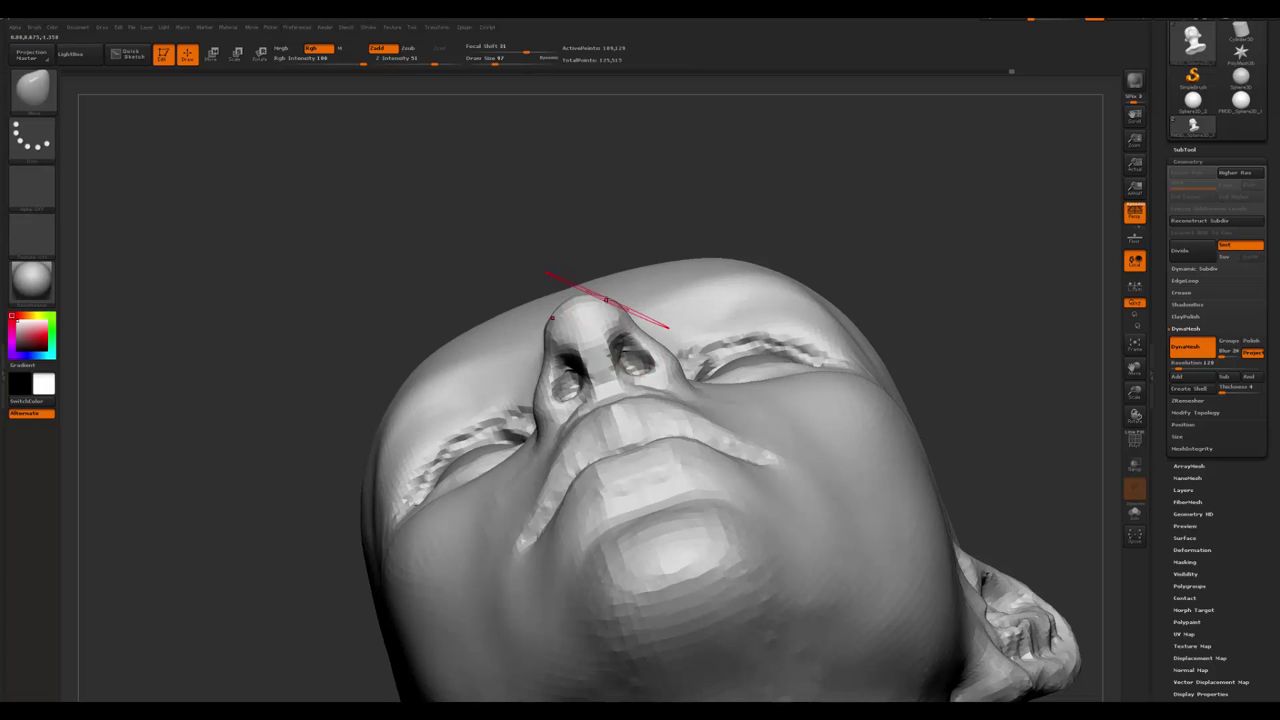
- Pick ClayBuildup and build up both brow ridges with symmetry
right_click_drag(597, 301, 682, 272)
key("space")
key("b")
key("c")
key("b")
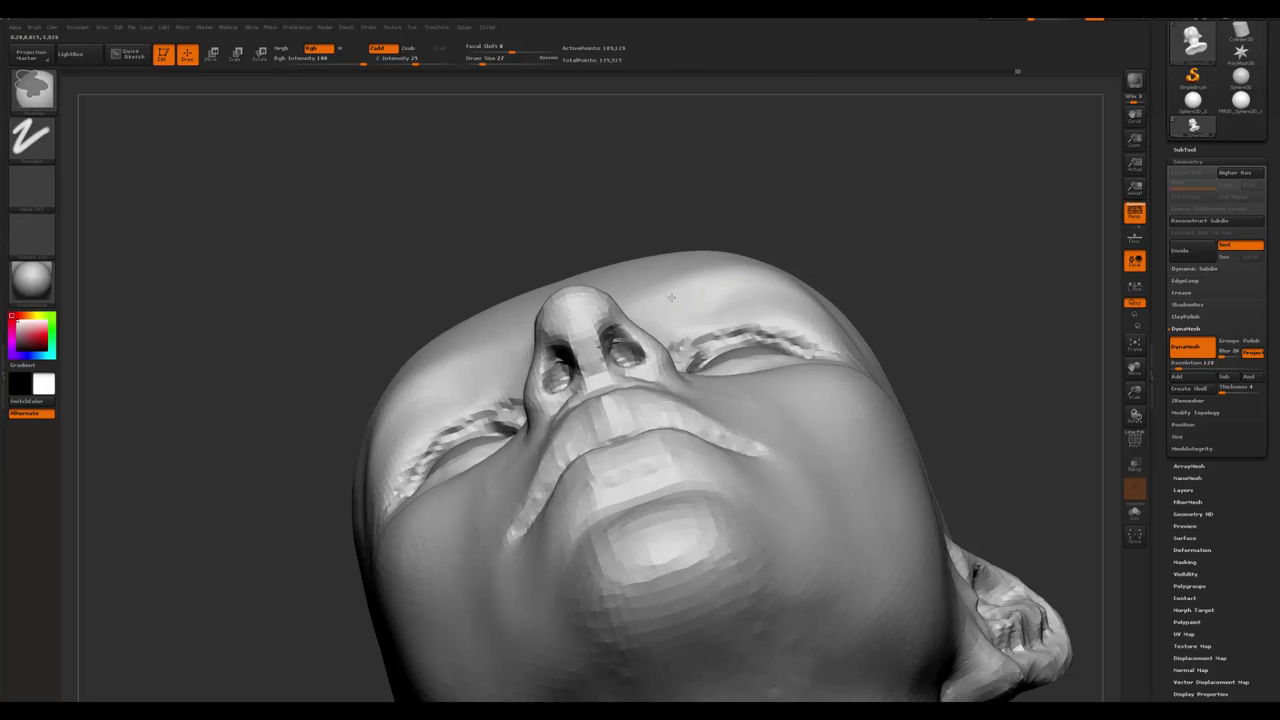
mouse_move(676, 296)
left_mouse_down()
mouse_move(760, 278)
mouse_move(810, 300)
mouse_move(800, 318)
left_mouse_up()
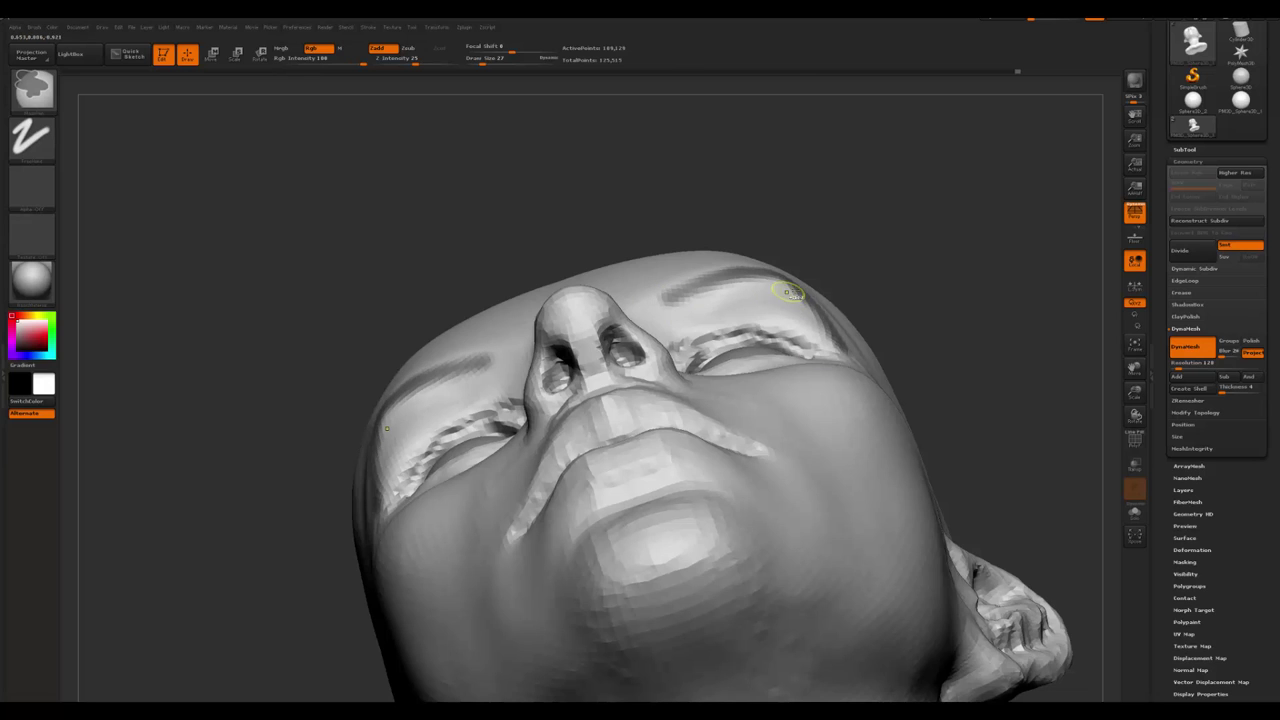
- Try strokes down the forehead and temples, undoing each with Ctrl+Z
mouse_move(849, 248)
left_mouse_down()
mouse_move(733, 287)
mouse_move(785, 298)
mouse_move(852, 362)
left_mouse_up()
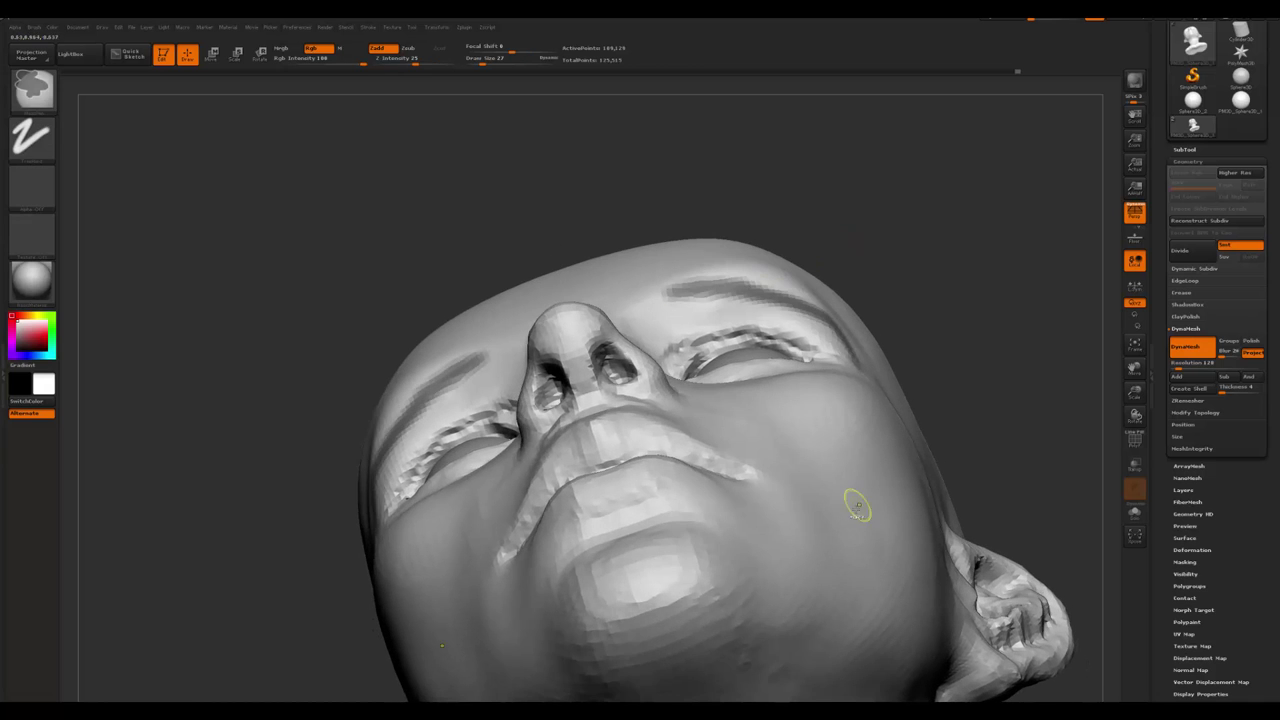
key("ctrl+z")
mouse_move(671, 287)
left_mouse_down()
mouse_move(743, 262)
mouse_move(846, 350)
left_mouse_up()
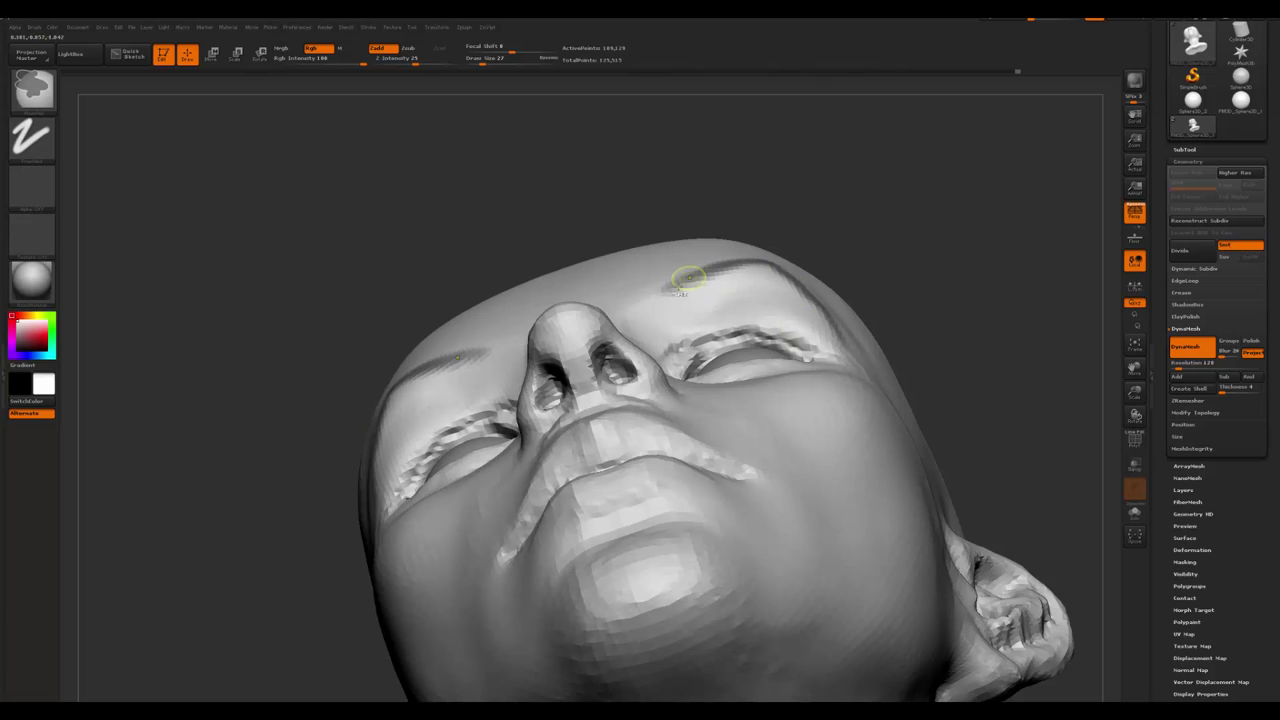
left_click_drag(686, 278, 856, 362)
key("ctrl+z")
mouse_move(679, 279)
left_mouse_down()
mouse_move(805, 312)
mouse_move(850, 358)
left_mouse_up()
key("ctrl+z")
key("ctrl+z")
mouse_move(714, 437)
right_mouse_down("shift")
mouse_move(623, 412)
mouse_move(586, 417)
right_mouse_up("shift")
- Set draw size to 80 and form a ridge beneath the nostrils from below, then return to front view
key("space")
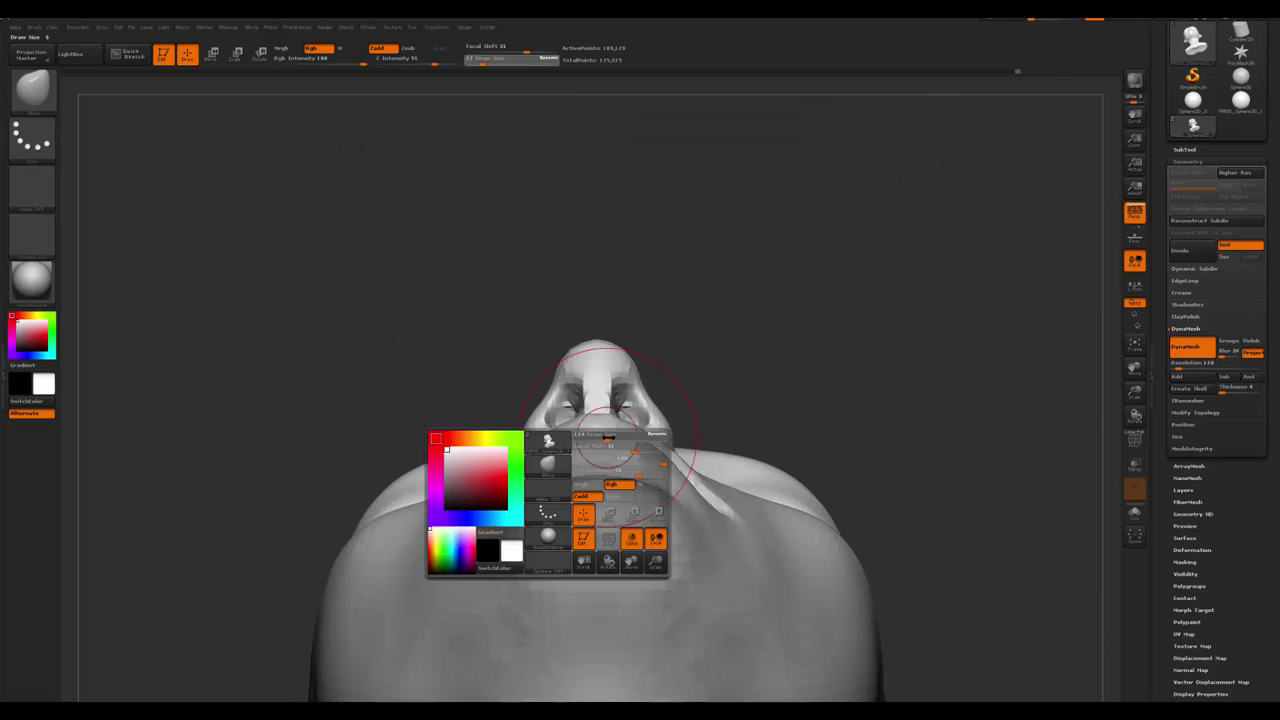
left_click_drag(607, 437, 622, 437)
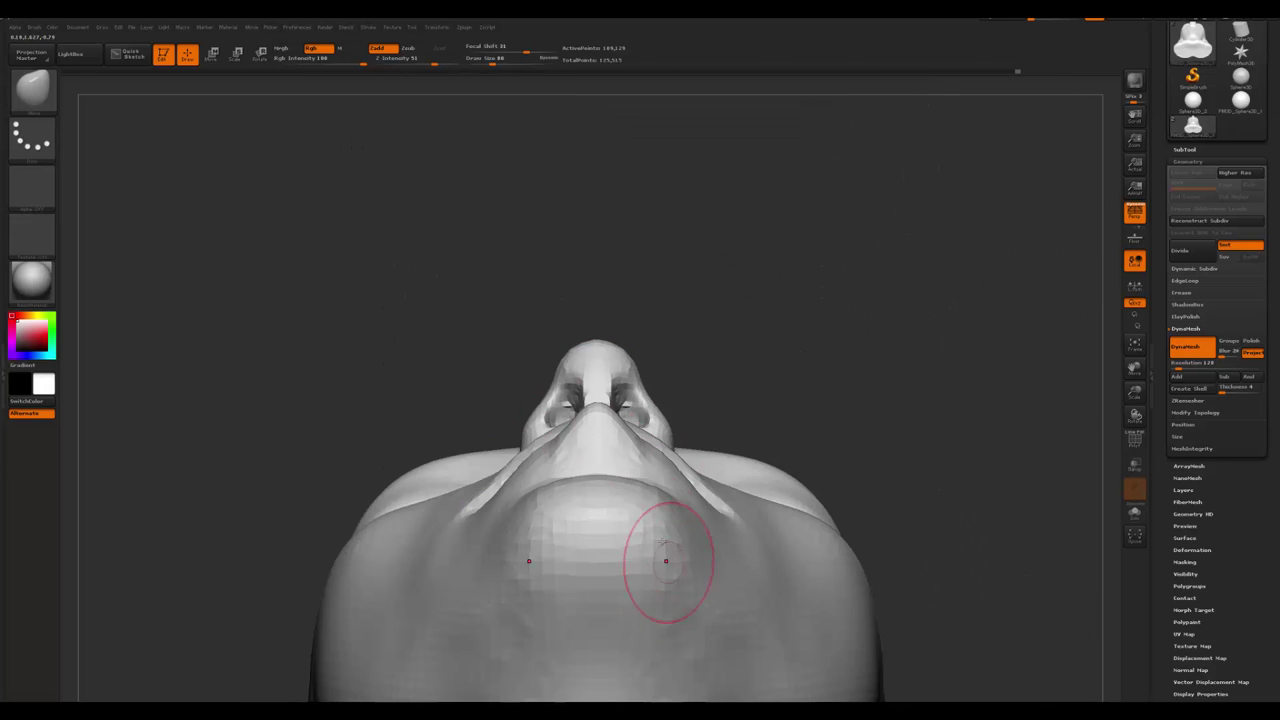
left_click_drag(666, 560, 634, 445)
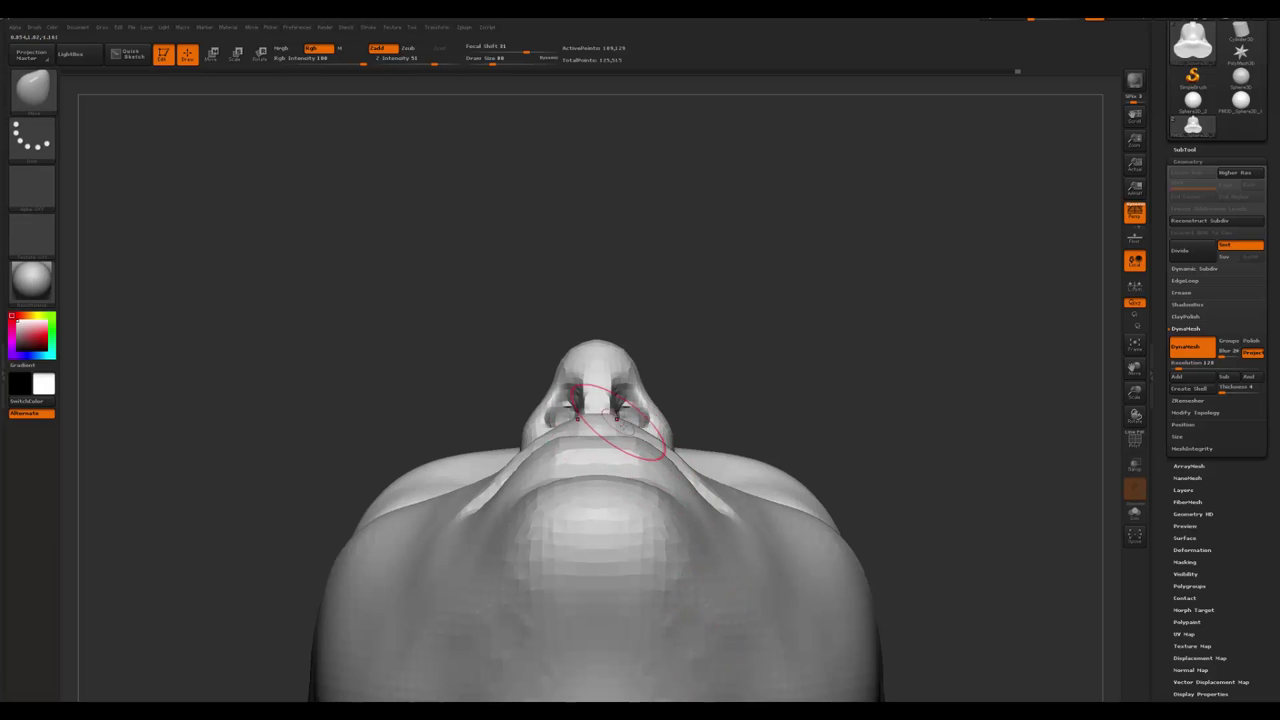
mouse_move(761, 313)
left_mouse_down()
mouse_move(737, 443)
mouse_move(509, 449)
mouse_move(500, 517)
mouse_move(725, 386)
mouse_move(659, 367)
mouse_move(707, 371)
left_mouse_up()
key("space")
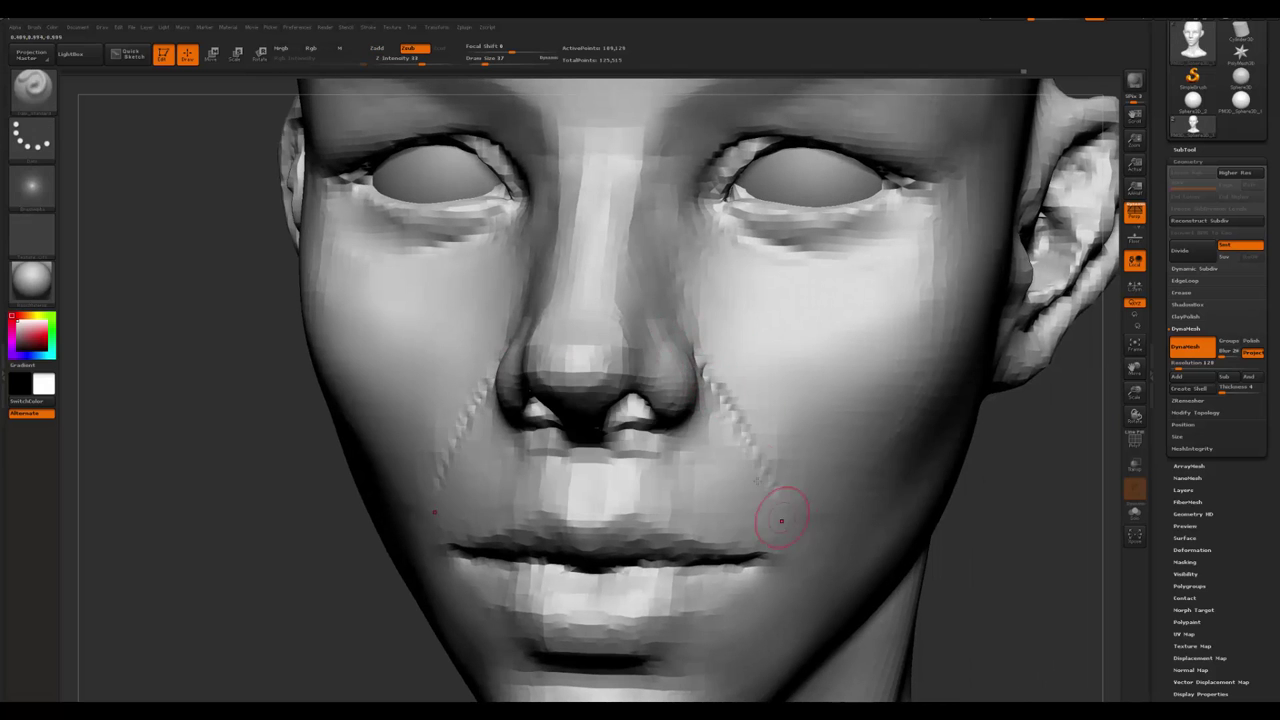
- Carve grooves along both nose wings with a smaller subtractive brush, Shift-smoothing the creases
key("shift")
key("space")
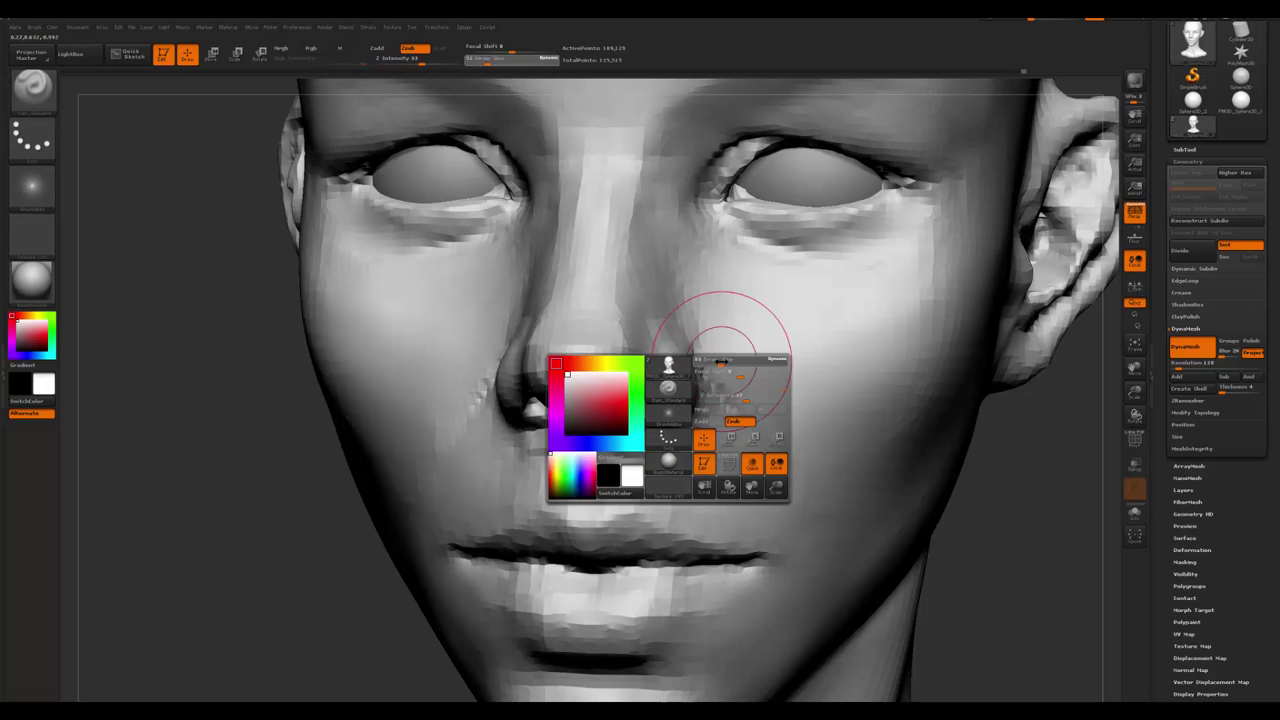
left_click_drag(712, 360, 740, 409)
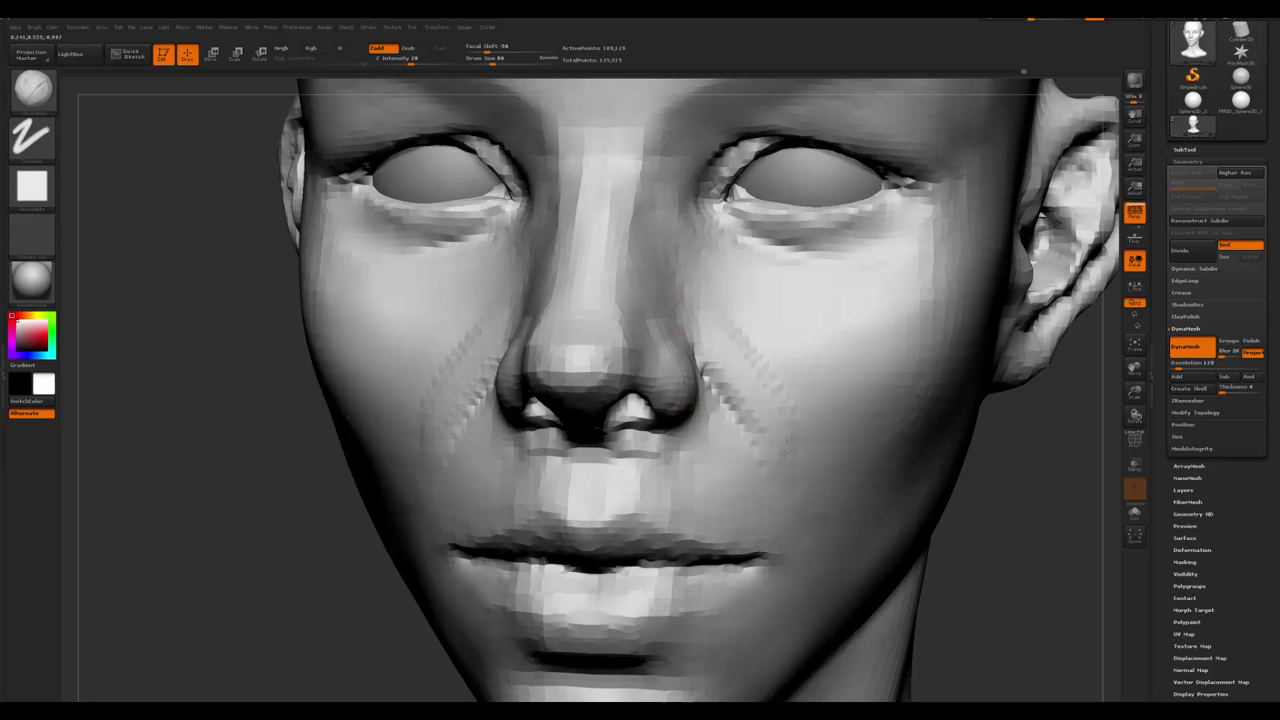
key("shift")
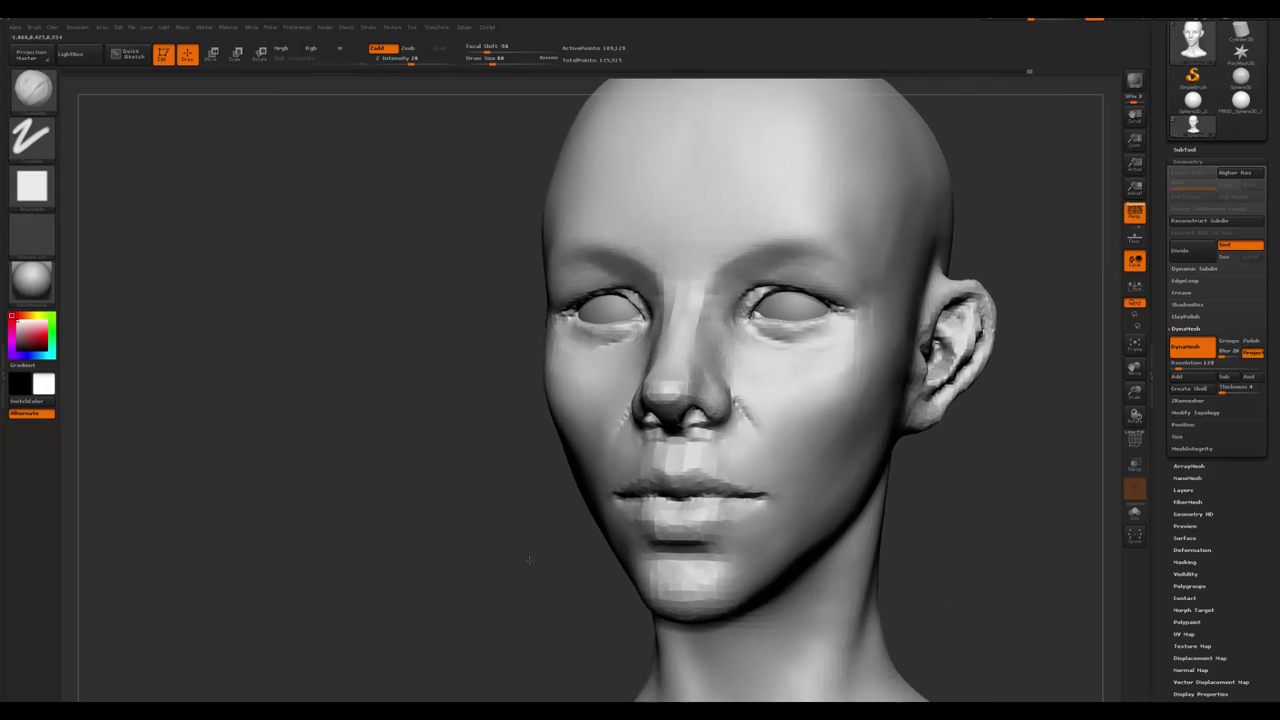
key("shift")
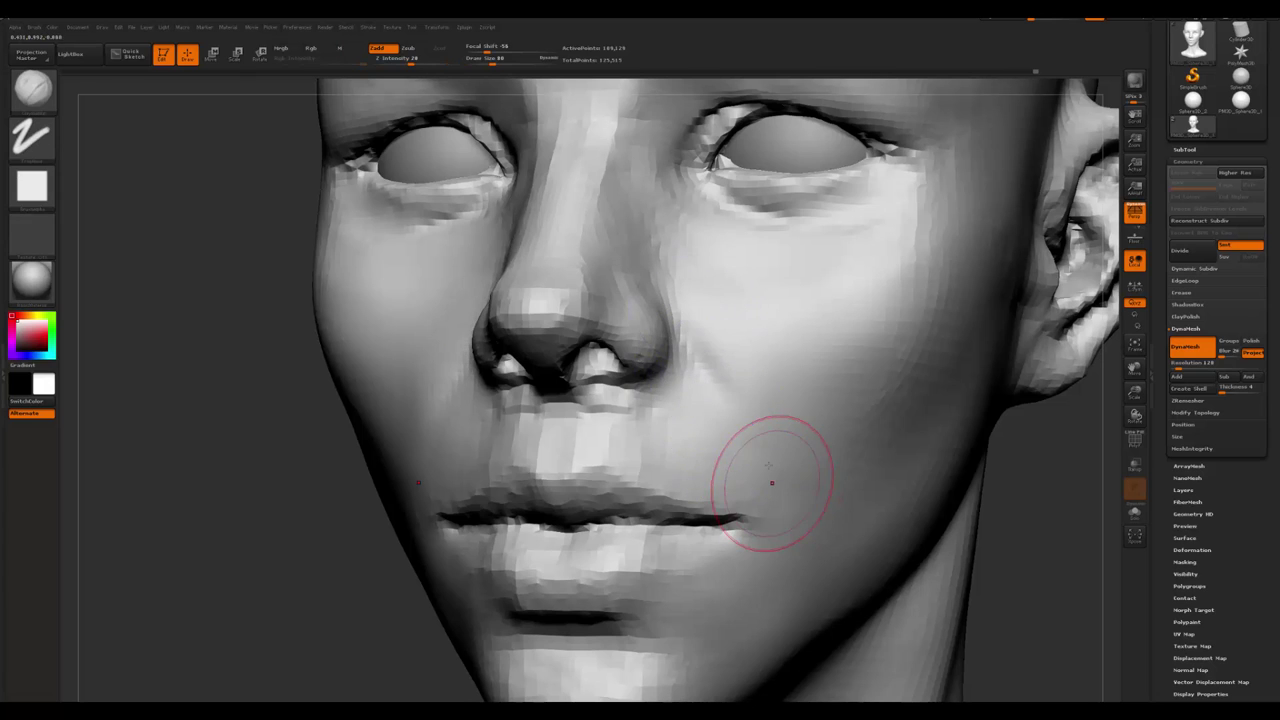
key("space")
key("ctrl")
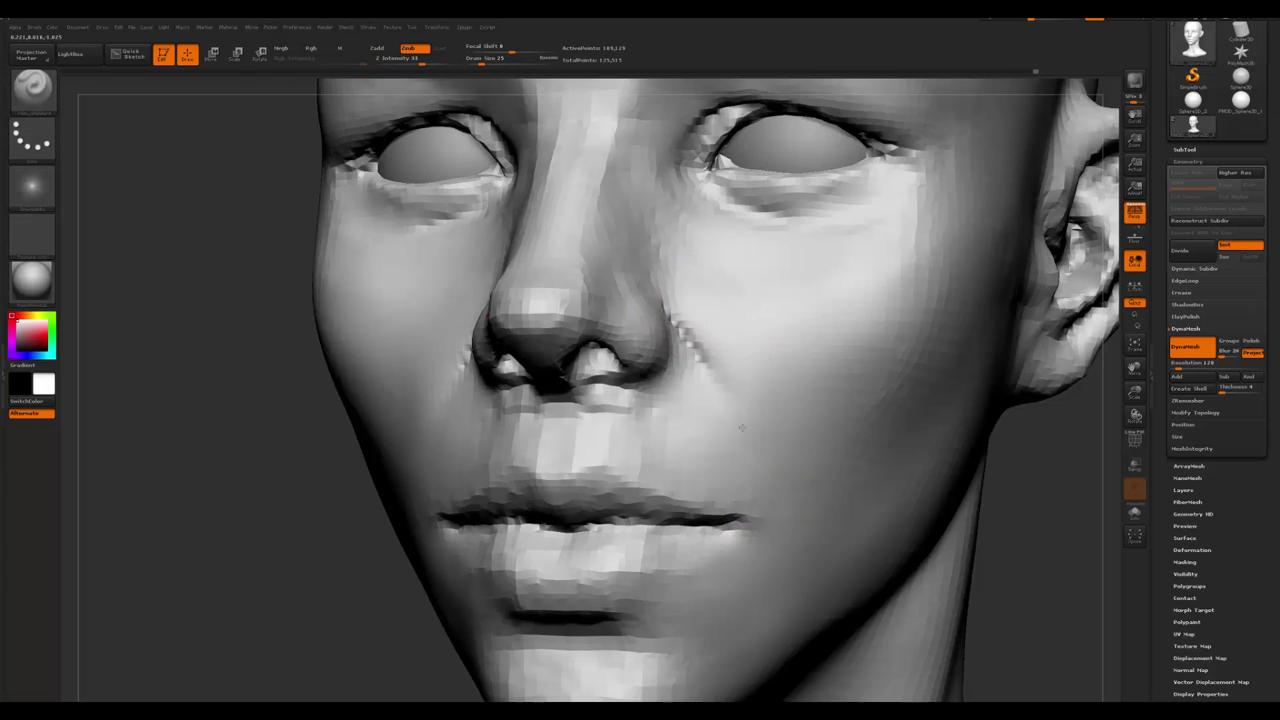
key("ctrl")
key("ctrl")
right_click_drag(767, 467, 678, 358)
mouse_move(672, 312)
right_mouse_down()
mouse_move(457, 457)
mouse_move(690, 317)
right_mouse_up()
right_click(658, 374)
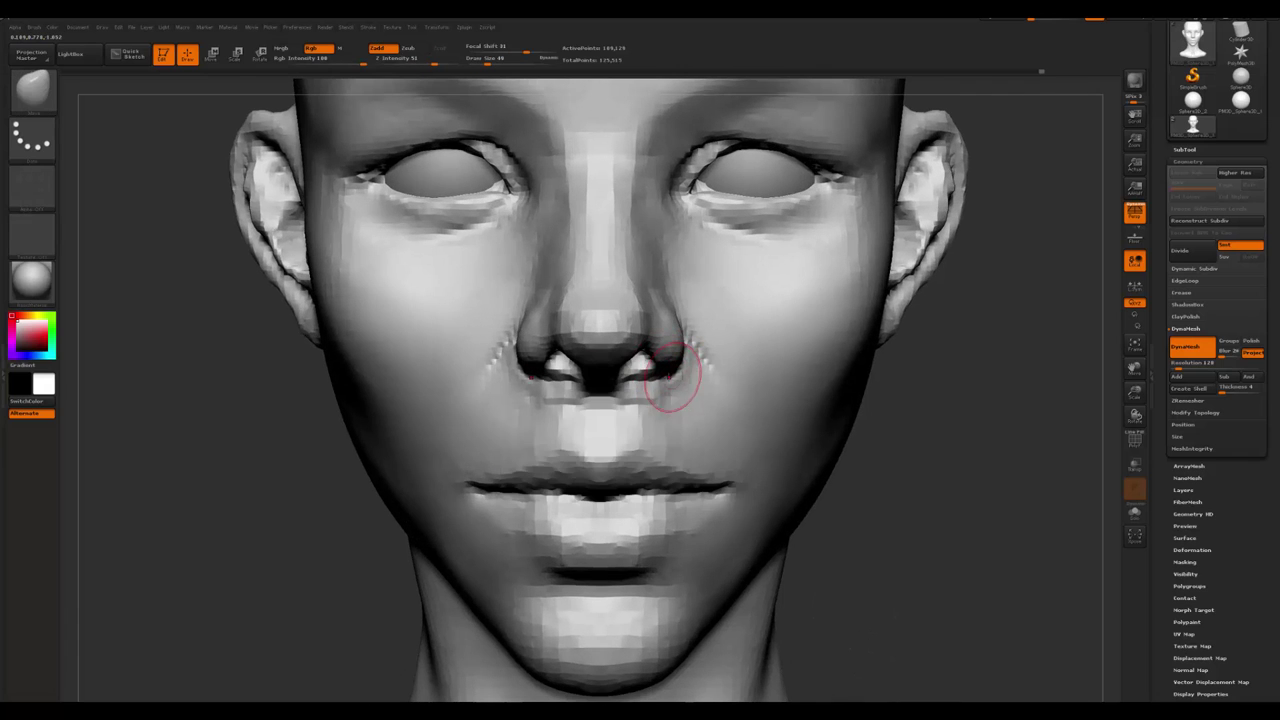
- Enlarge the brush to 87 and sculpt the nose bridge, checking from below and three-quarter
right_click(672, 378)
left_click_drag(672, 378, 668, 360)
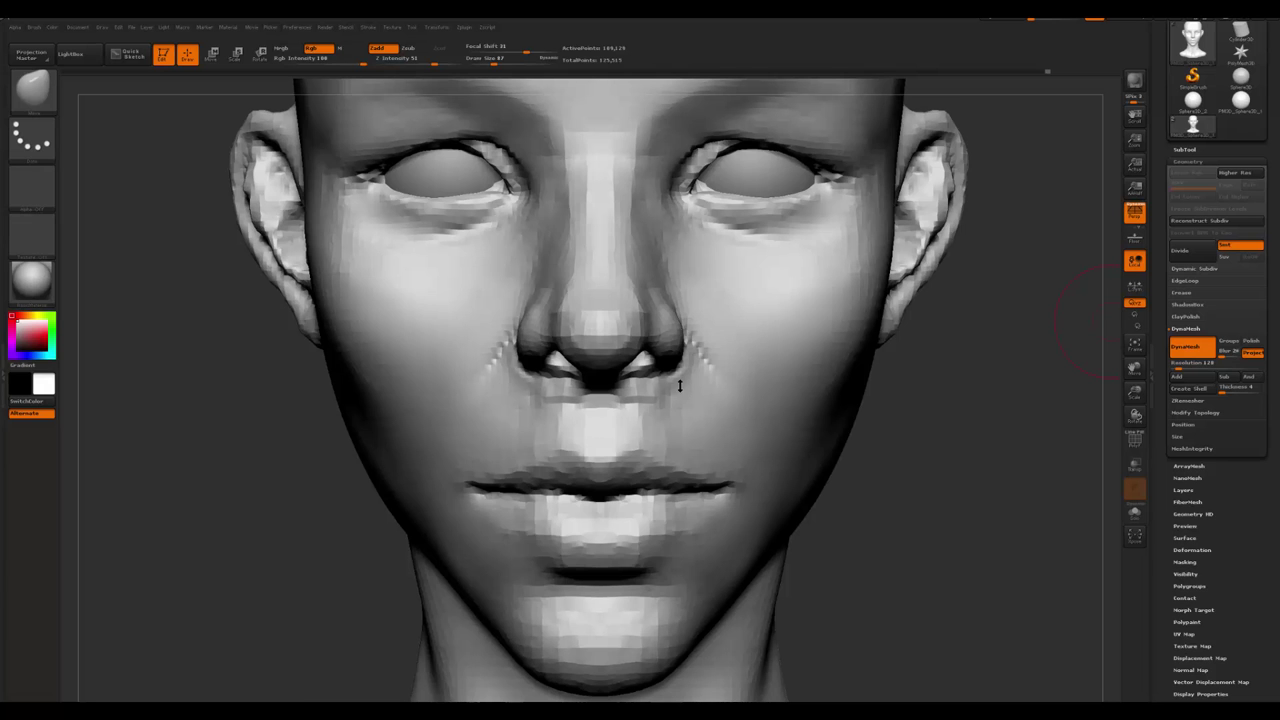
mouse_move(679, 385)
right_mouse_down()
mouse_move(657, 366)
mouse_move(657, 294)
mouse_move(640, 360)
right_mouse_up()
key("shift")
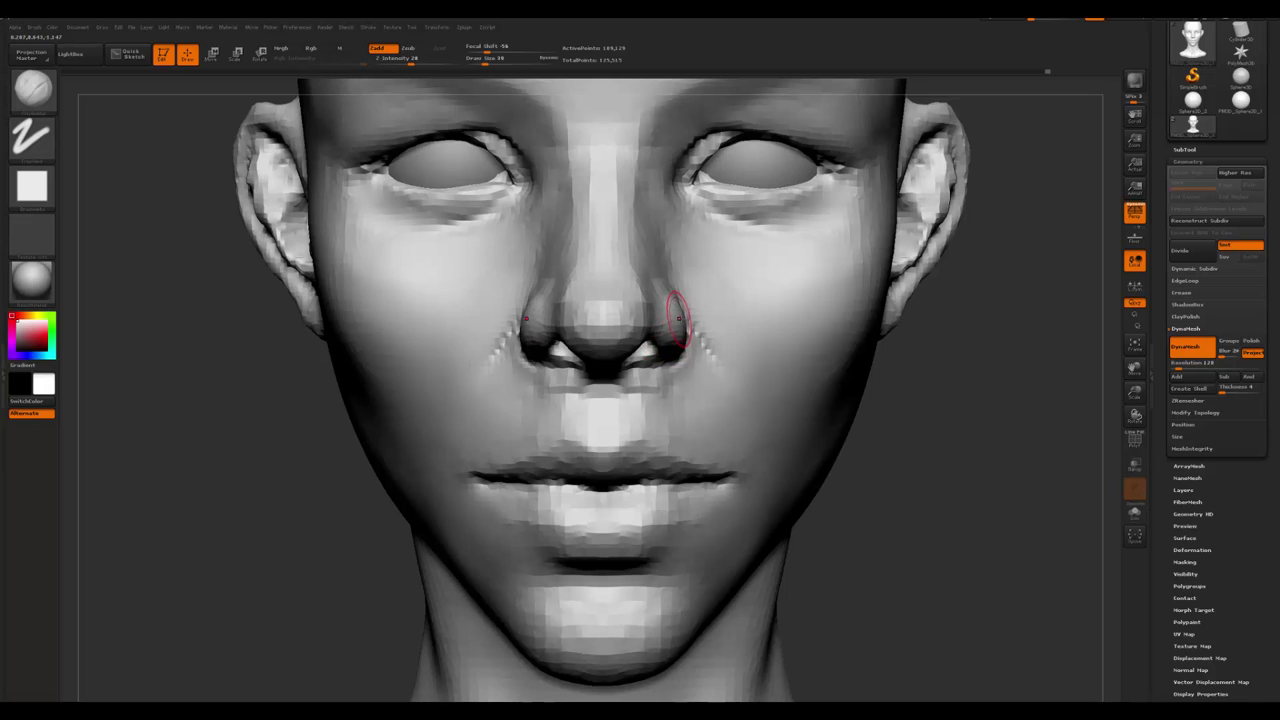
right_click_drag(678, 318, 688, 298)
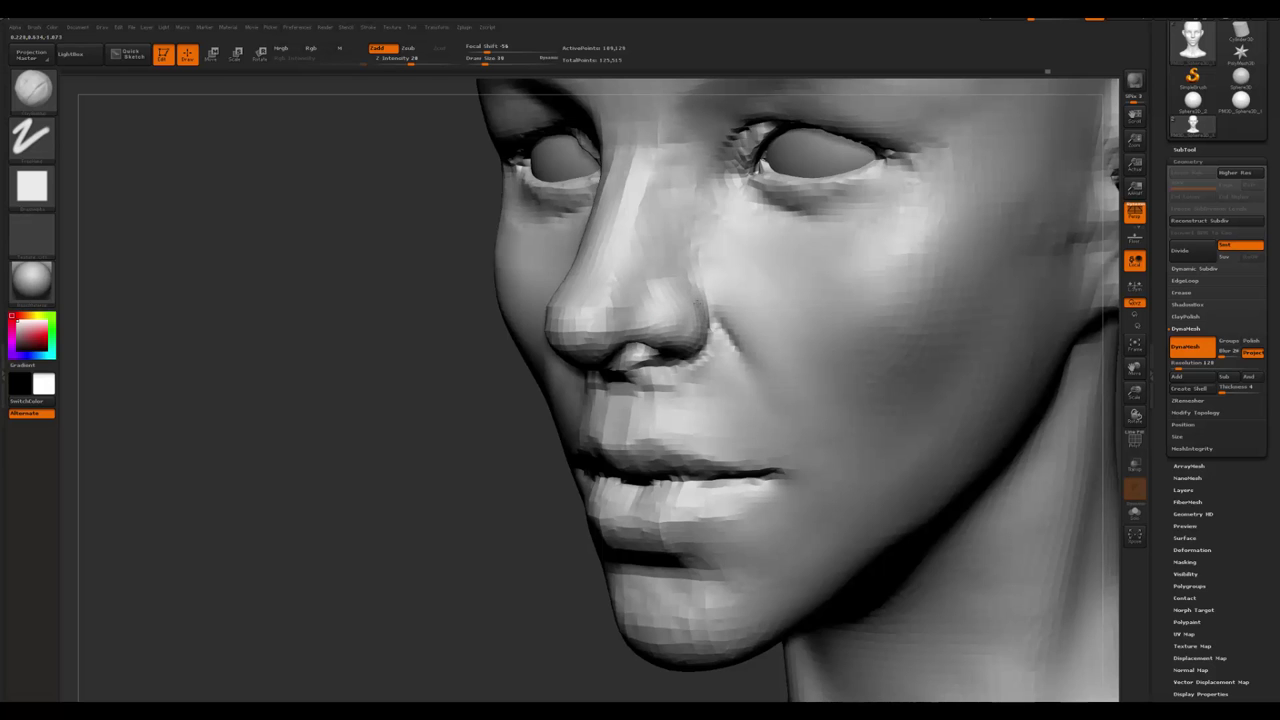
right_click_drag(680, 320, 706, 335)
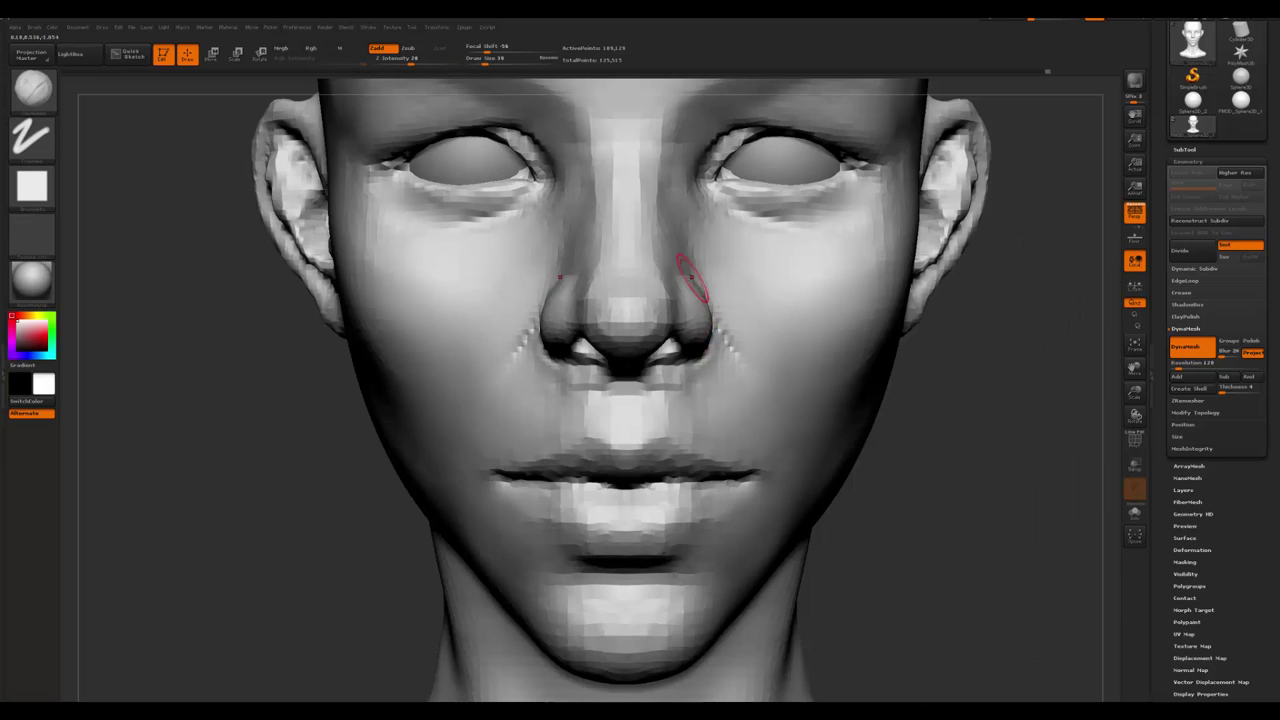
- Smooth the lumpy nose bridge, then switch to the Move brush at size 54
key("shift")
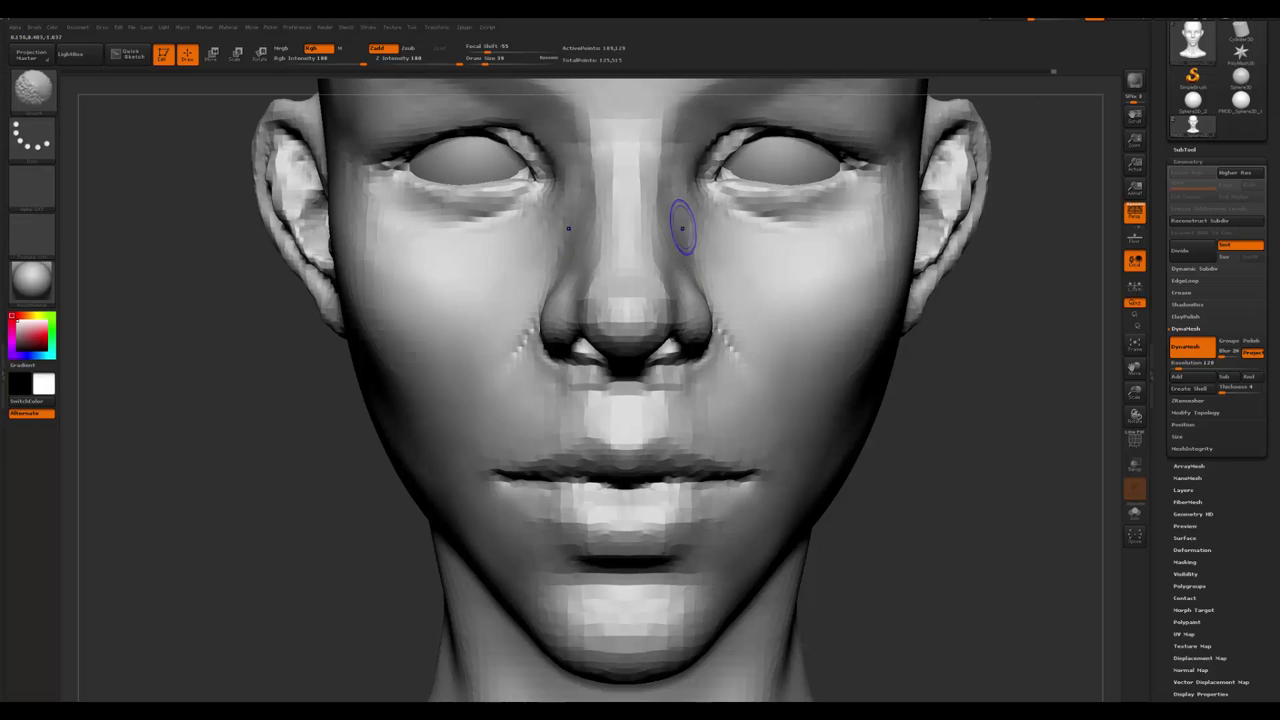
right_click_drag(686, 232, 690, 292, "alt")
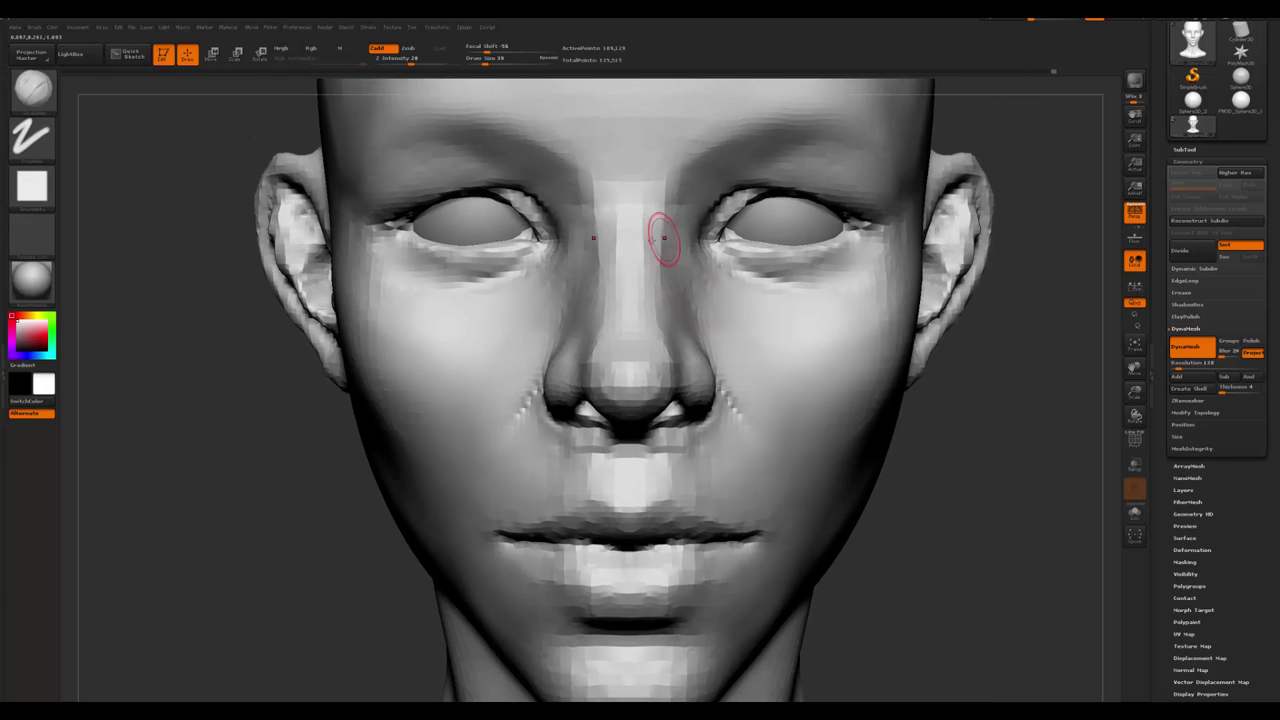
key("shift")
key("b")
key("m")
key("v")
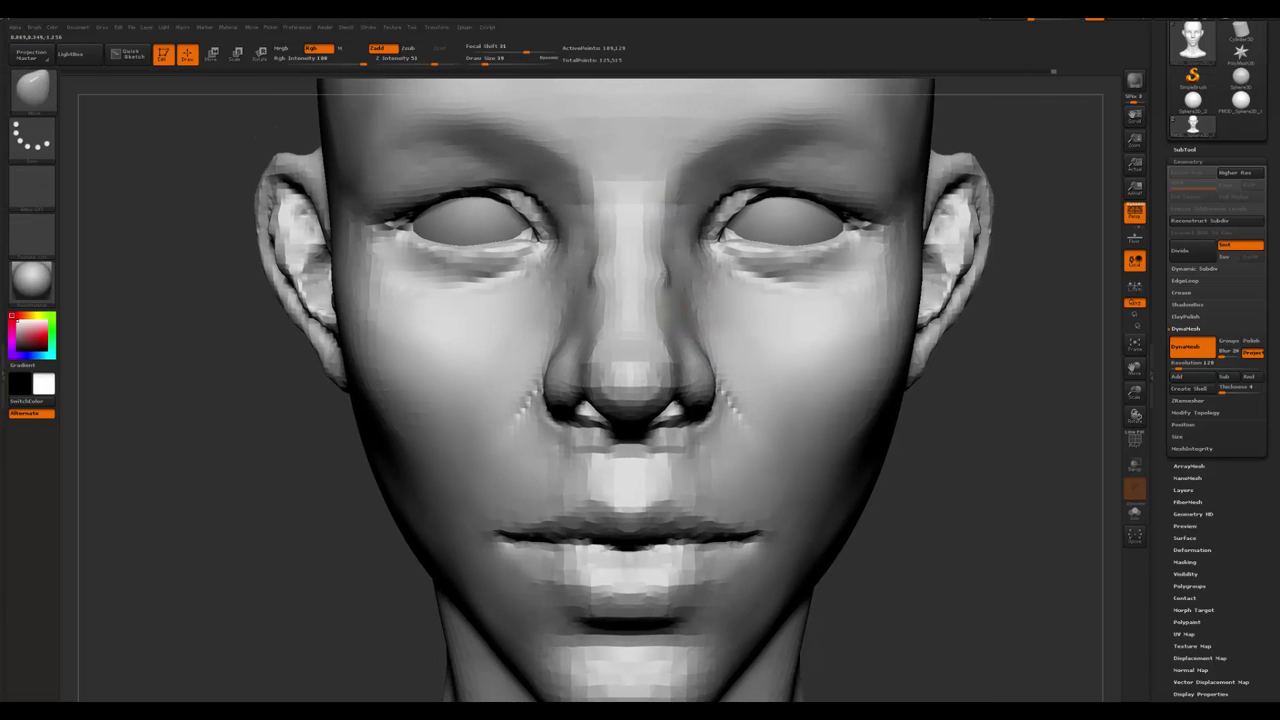
key("s")
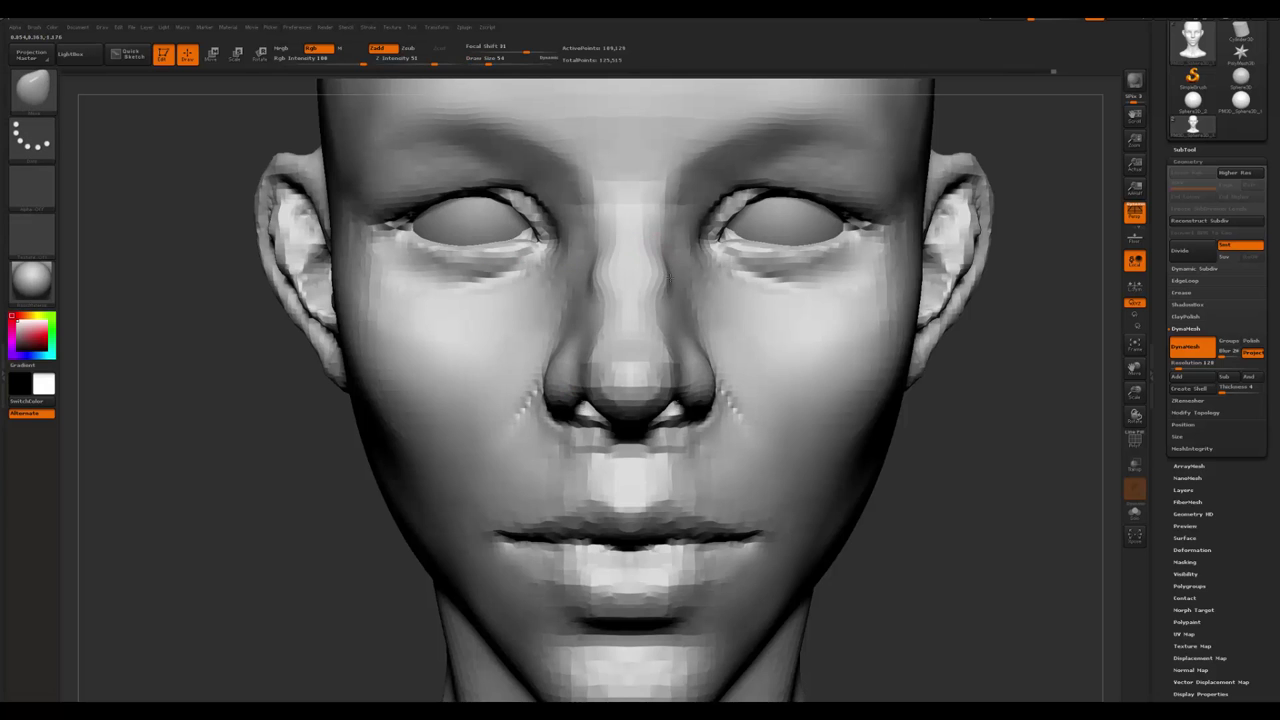
mouse_move(655, 285)
right_mouse_down()
mouse_move(669, 307)
mouse_move(659, 304)
right_mouse_up()
- Alternate Standard, Move and Smooth strokes along the sides of the nose
key("b")
key("m")
key("t")
key("b")
key("m")
key("v")
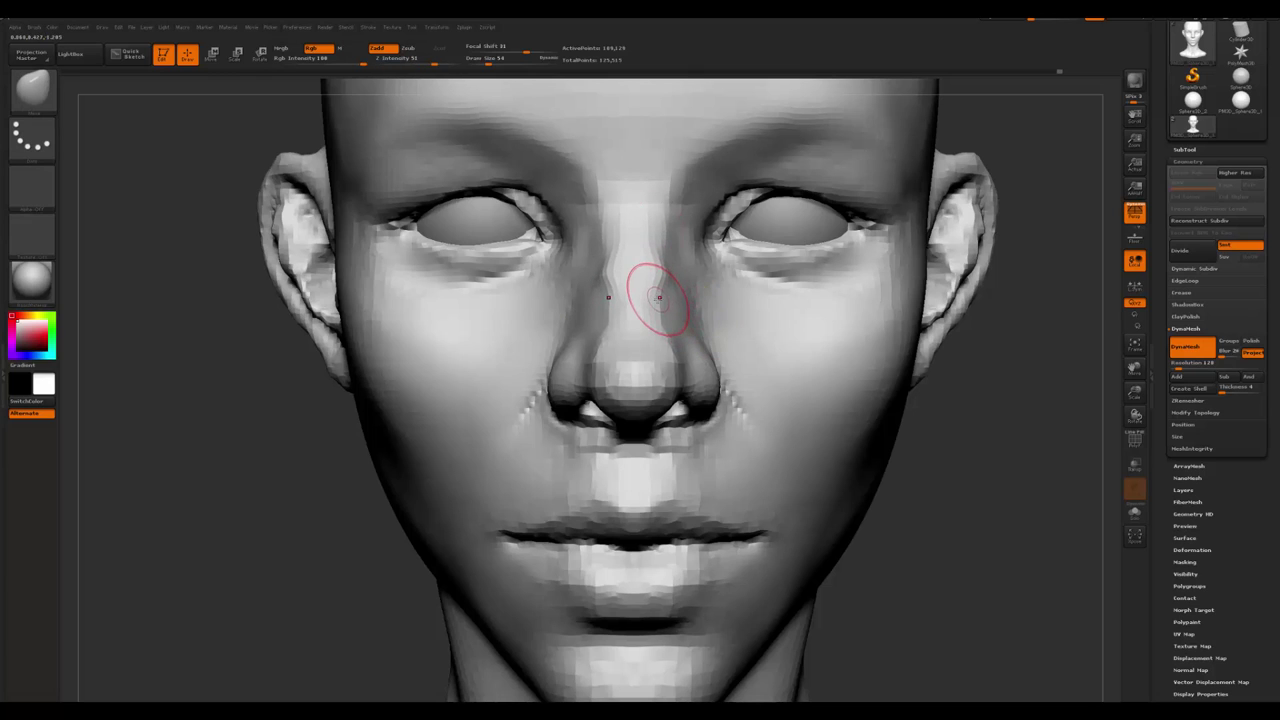
key("b")
key("s")
key("t")
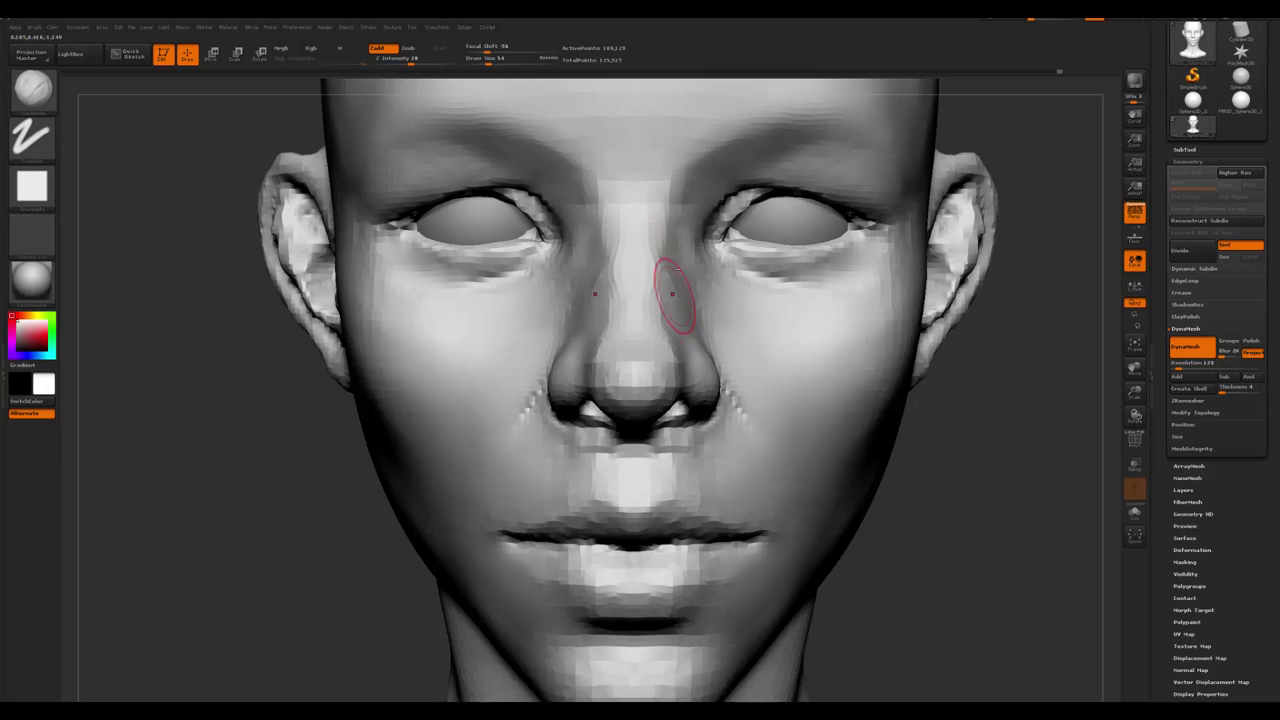
key("shift")
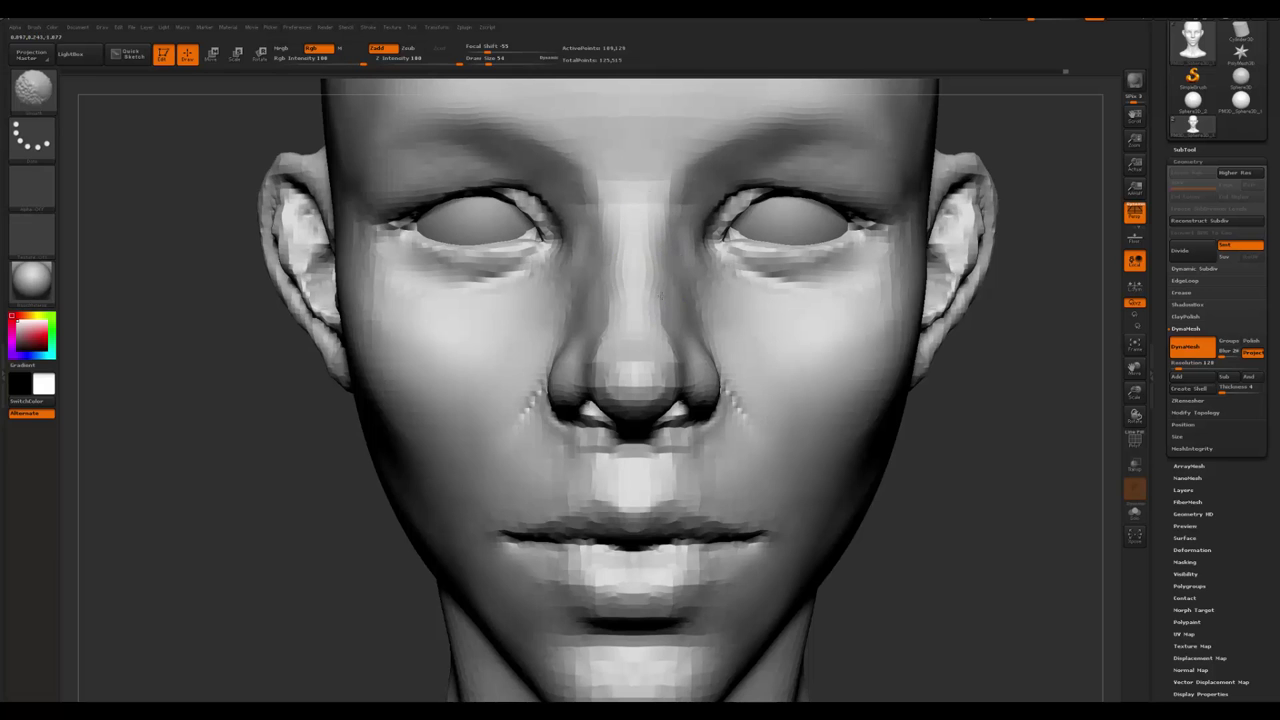
mouse_move(663, 286)
right_mouse_down()
mouse_move(634, 291)
mouse_move(726, 297)
right_mouse_up()
key("shift")
- Resize the brush from 101 to 62, then 67, and smooth the nose tip in front and right profile
key("space")
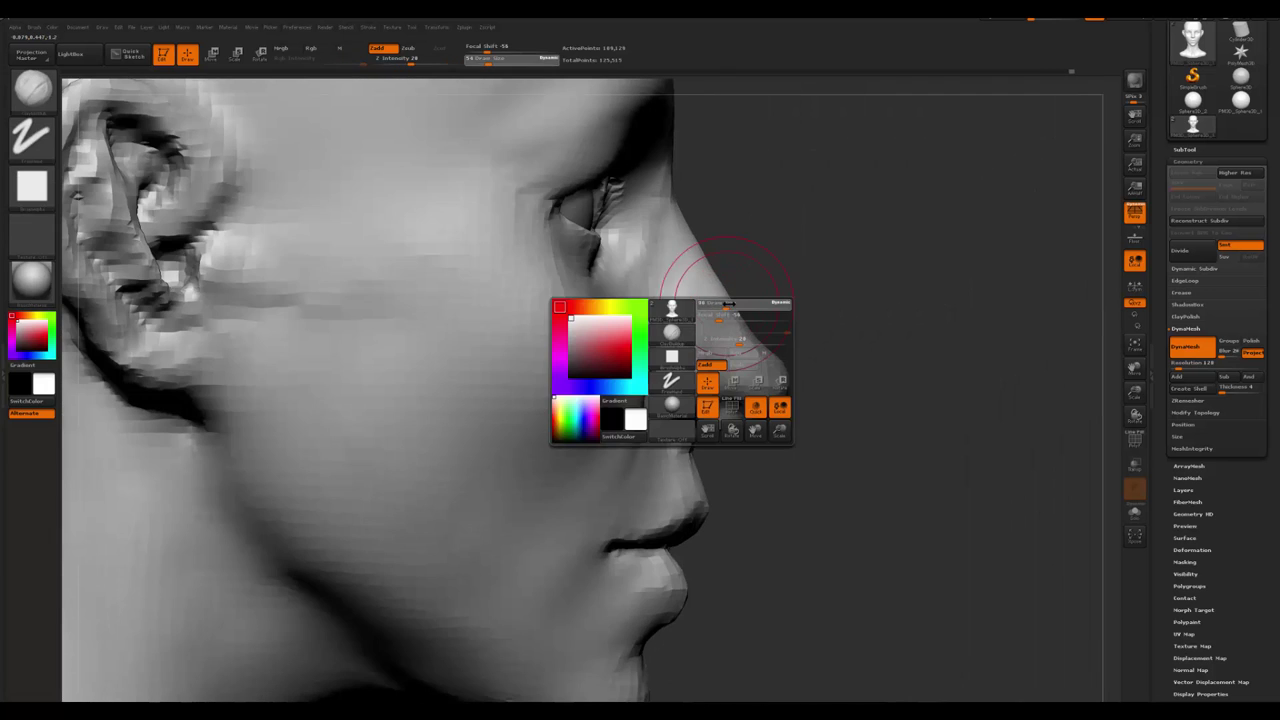
key("shift")
key("shift")
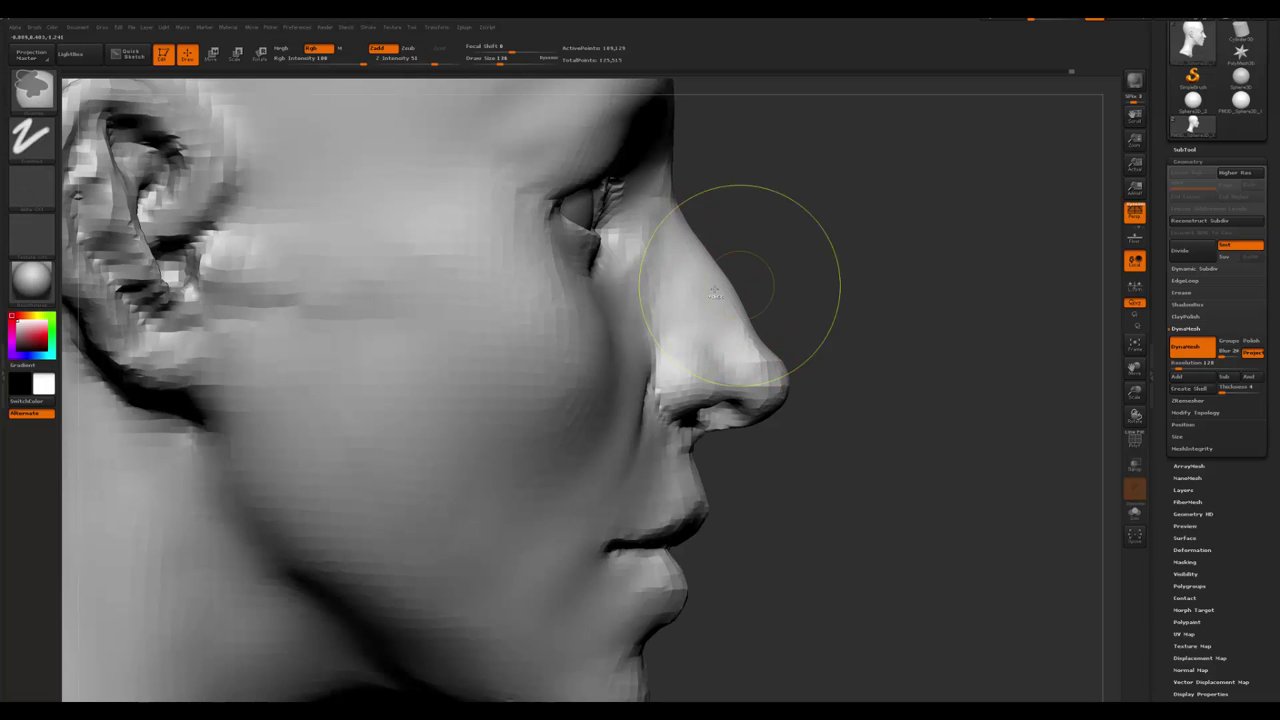
key("space")
left_click_drag(716, 284, 714, 280)
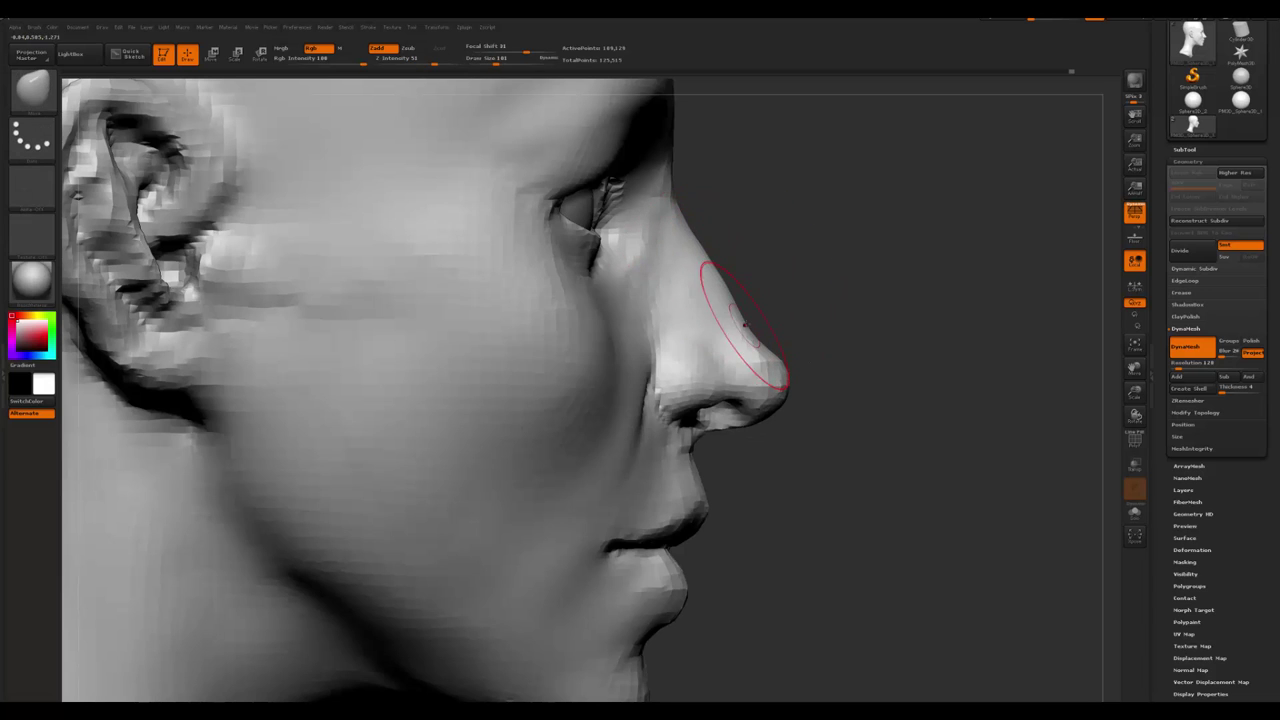
key("space")
left_click_drag(795, 350, 770, 347)
key("space")
mouse_move(833, 377)
left_mouse_down()
mouse_move(569, 449)
mouse_move(488, 547)
mouse_move(737, 370)
left_mouse_up()
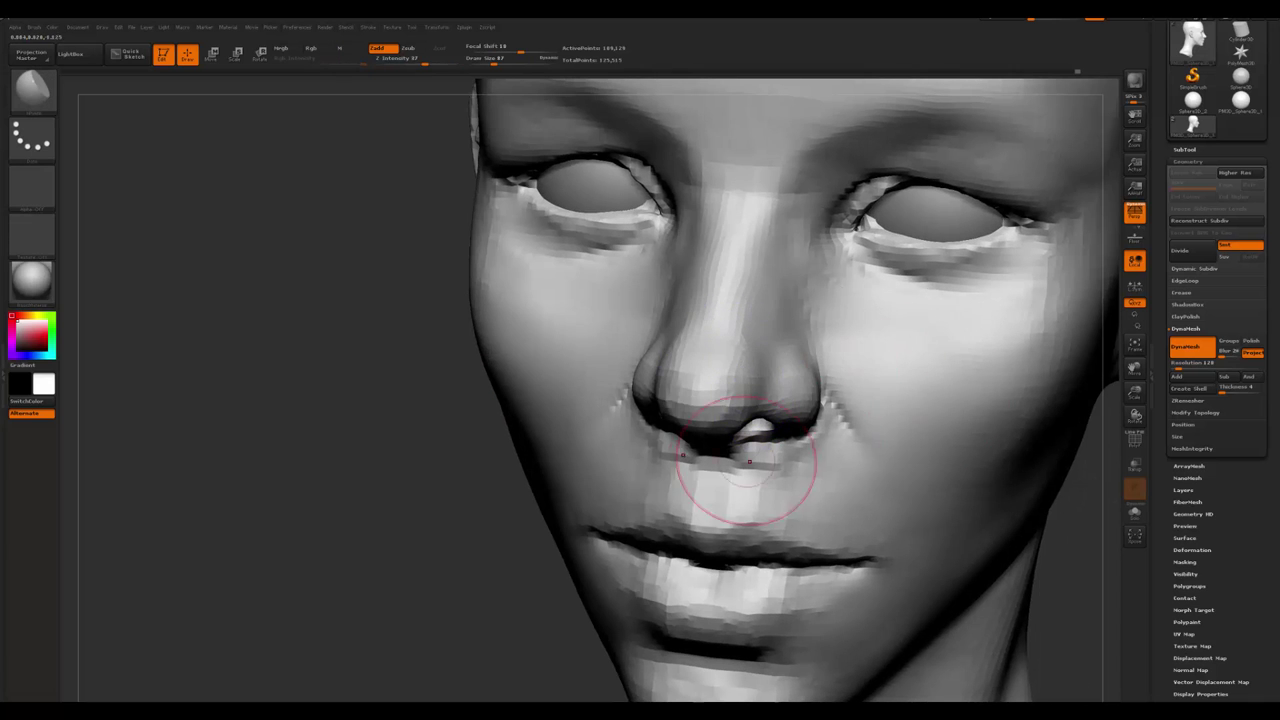
left_click_drag(737, 471, 829, 357)
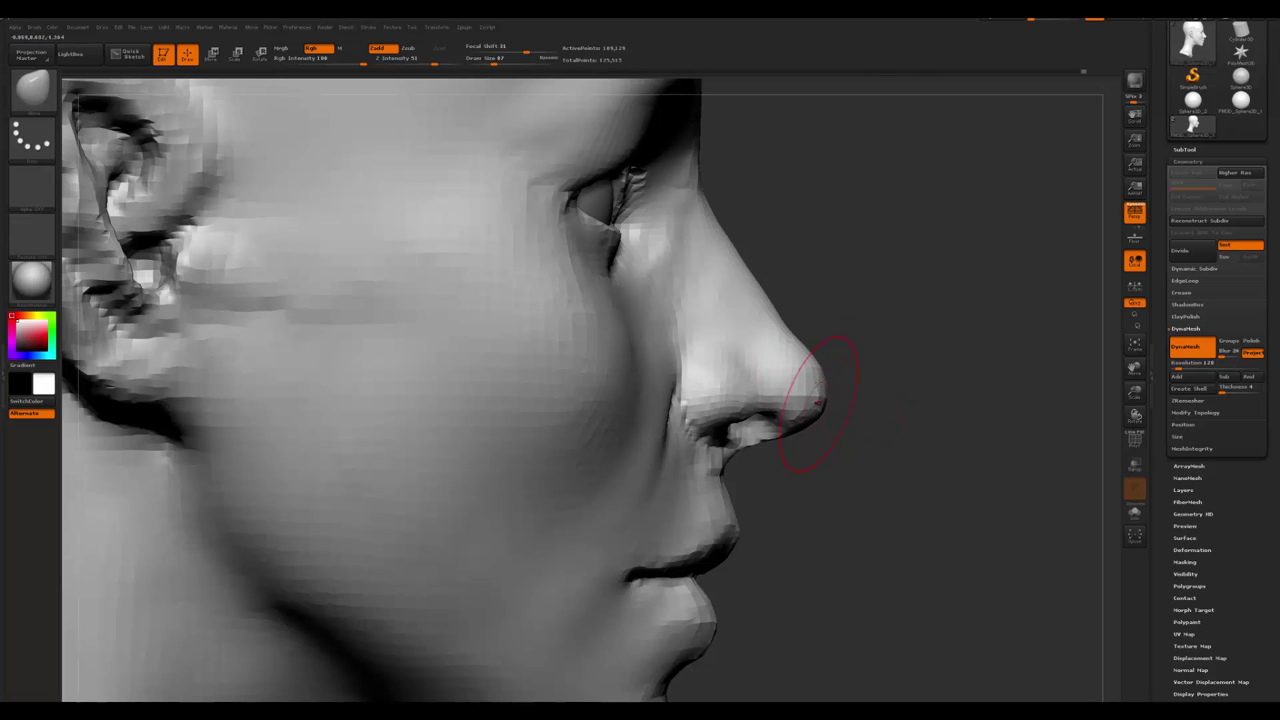
- Frame the whole head in profile, enlarge the brush to 208 and push the skull top rounder
key("f")
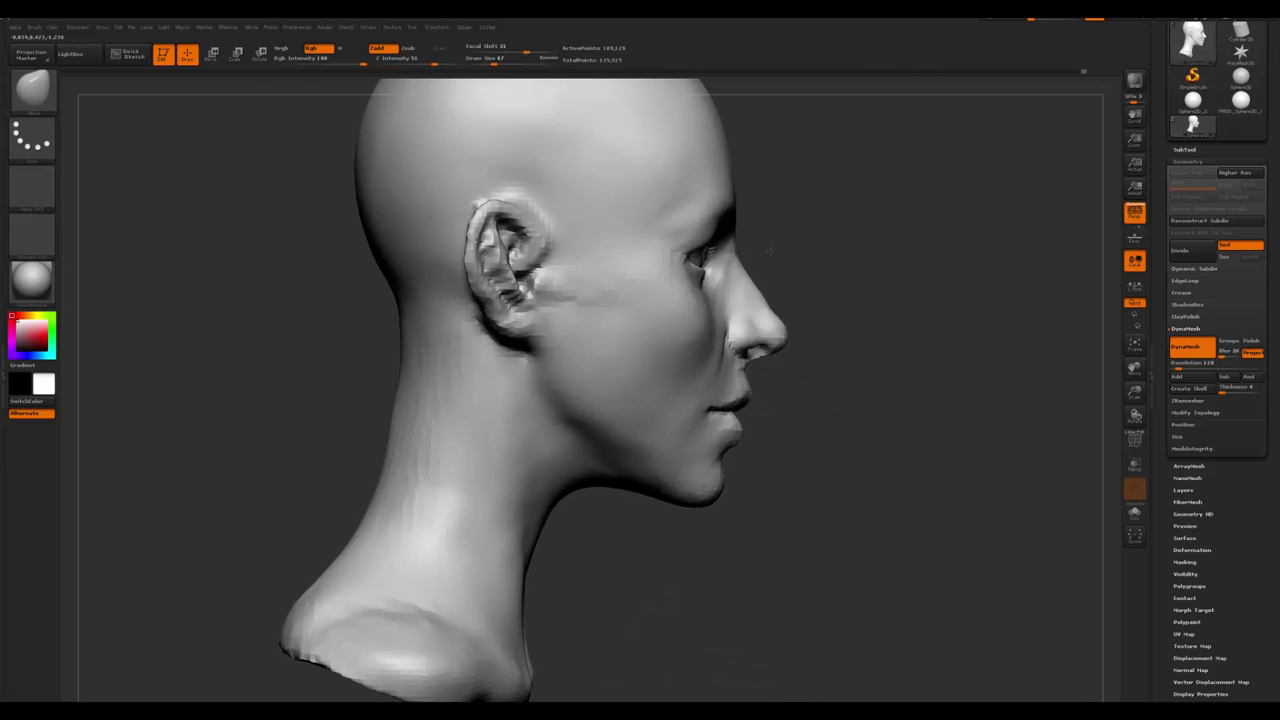
mouse_move(760, 297)
right_mouse_down("alt")
mouse_move(776, 220)
mouse_move(669, 440)
right_mouse_up("alt")
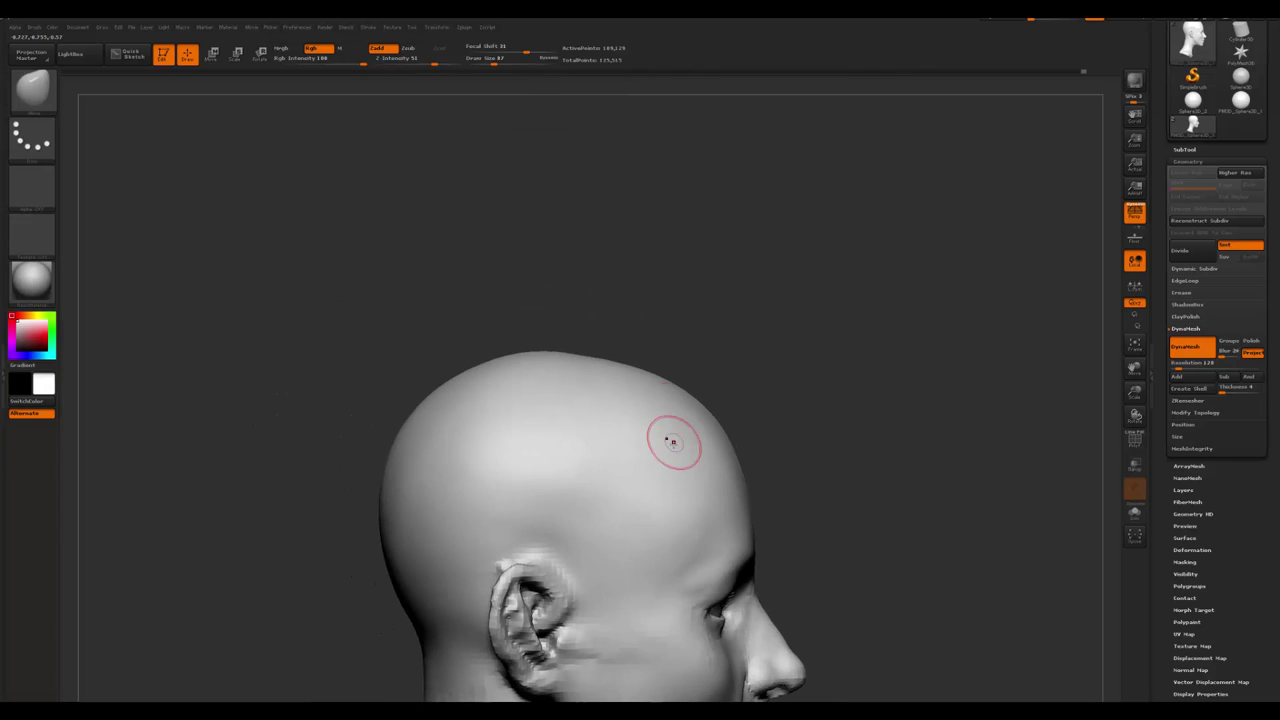
mouse_move(669, 440)
left_mouse_down()
mouse_move(729, 429)
mouse_move(798, 313)
left_mouse_up()
right_click_drag(798, 313, 737, 371, "alt")
mouse_move(737, 371)
left_mouse_down()
mouse_move(643, 300)
mouse_move(686, 280)
mouse_move(712, 287)
left_mouse_up()
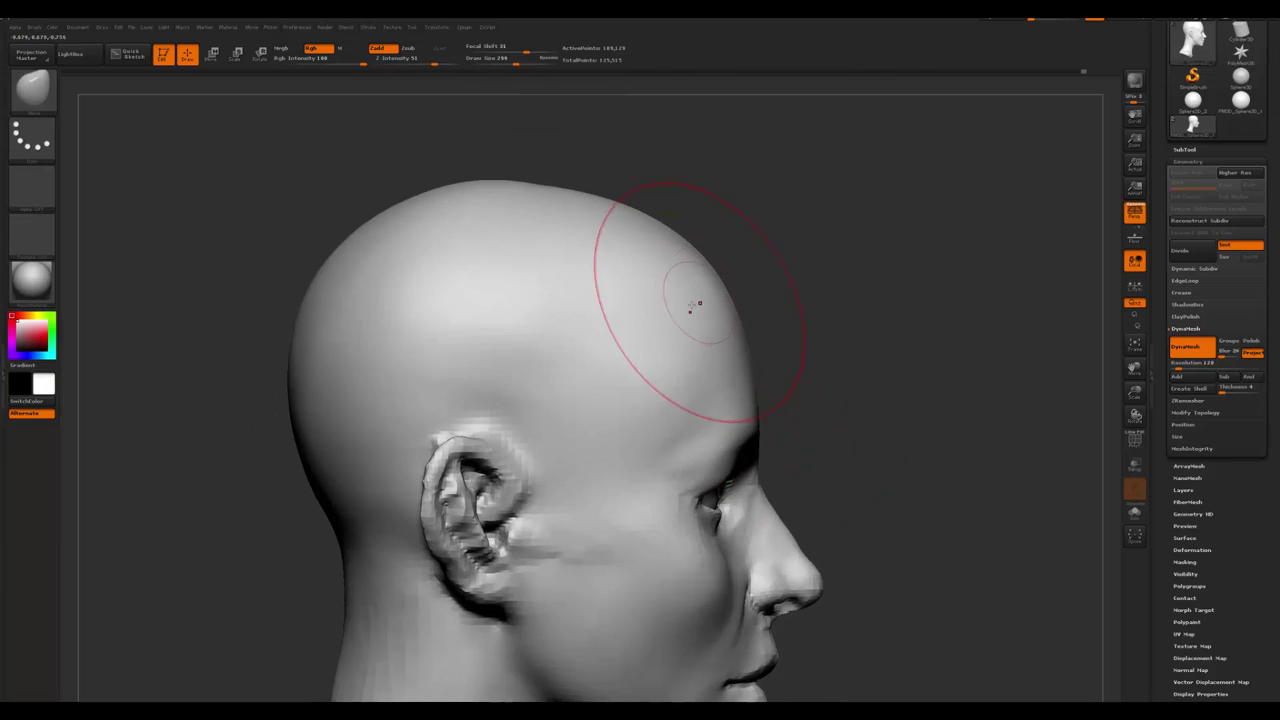
mouse_move(789, 289)
right_mouse_down()
mouse_move(745, 285)
mouse_move(780, 289)
mouse_move(792, 310)
mouse_move(760, 296)
right_mouse_up()
- Zoom in close on the nose and lips and pick a carving brush, adjusting its size
mouse_move(578, 281)
left_mouse_down()
mouse_move(600, 323)
mouse_move(563, 443)
mouse_move(528, 497)
mouse_move(557, 571)
mouse_move(523, 403)
mouse_move(700, 400)
mouse_move(691, 423)
left_mouse_up()
key("space")
key("space")
key("b")
key("c")
key("b")
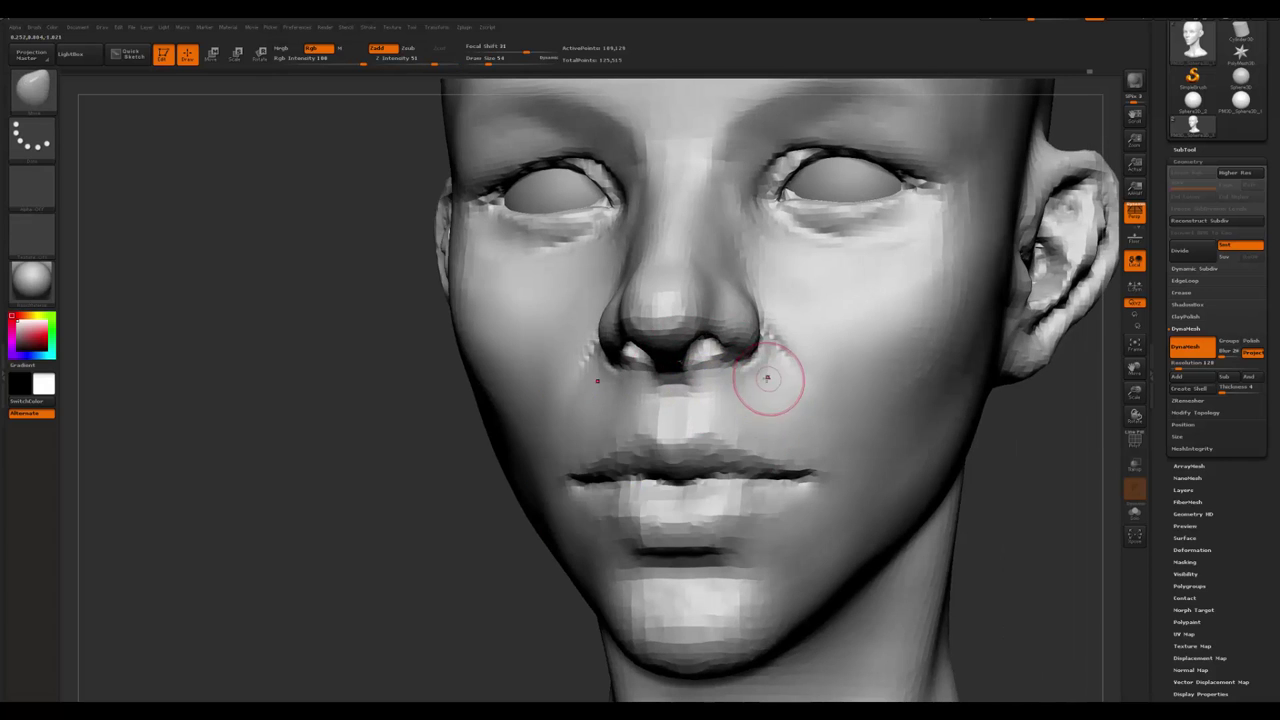
key("b")
key("p")
key("i")
mouse_move(771, 380)
right_mouse_down()
mouse_move(760, 353)
mouse_move(766, 420)
right_mouse_up()
right_click(766, 426)
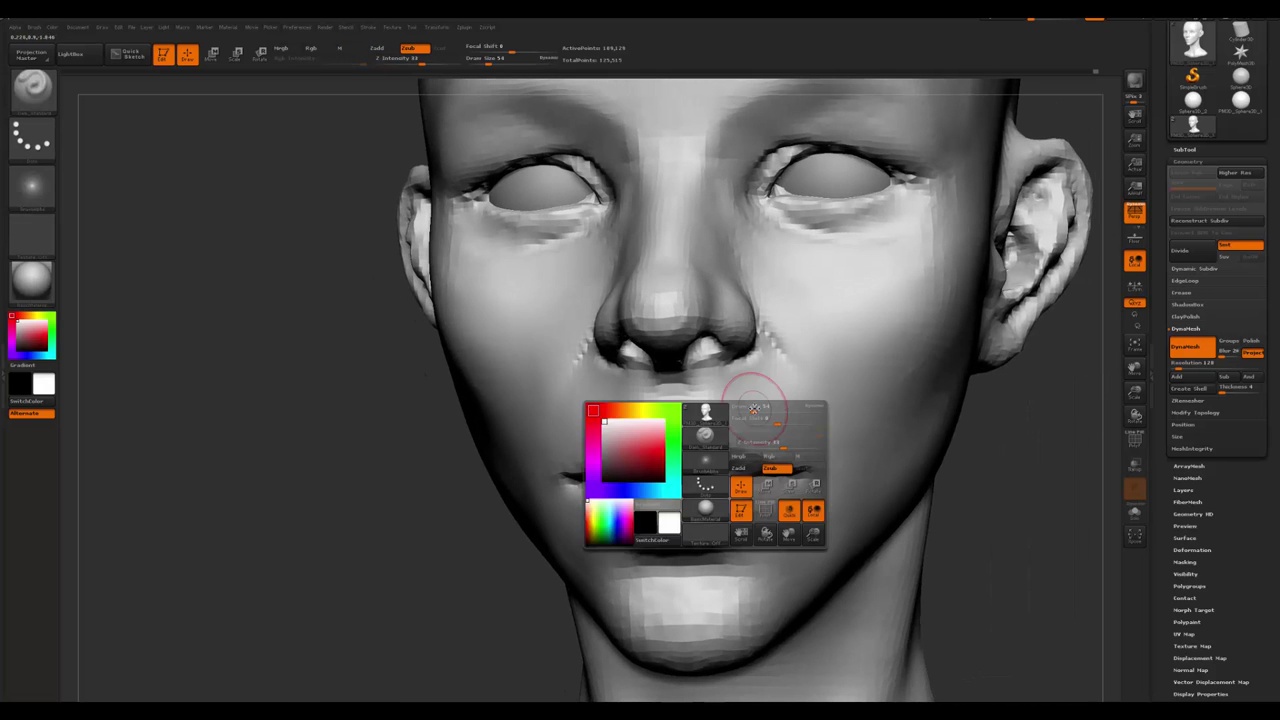
left_click_drag(740, 426, 766, 426)
mouse_move(417, 545)
right_mouse_down("ctrl")
mouse_move(391, 534)
mouse_move(646, 435)
right_mouse_up("ctrl")
right_click(646, 435)
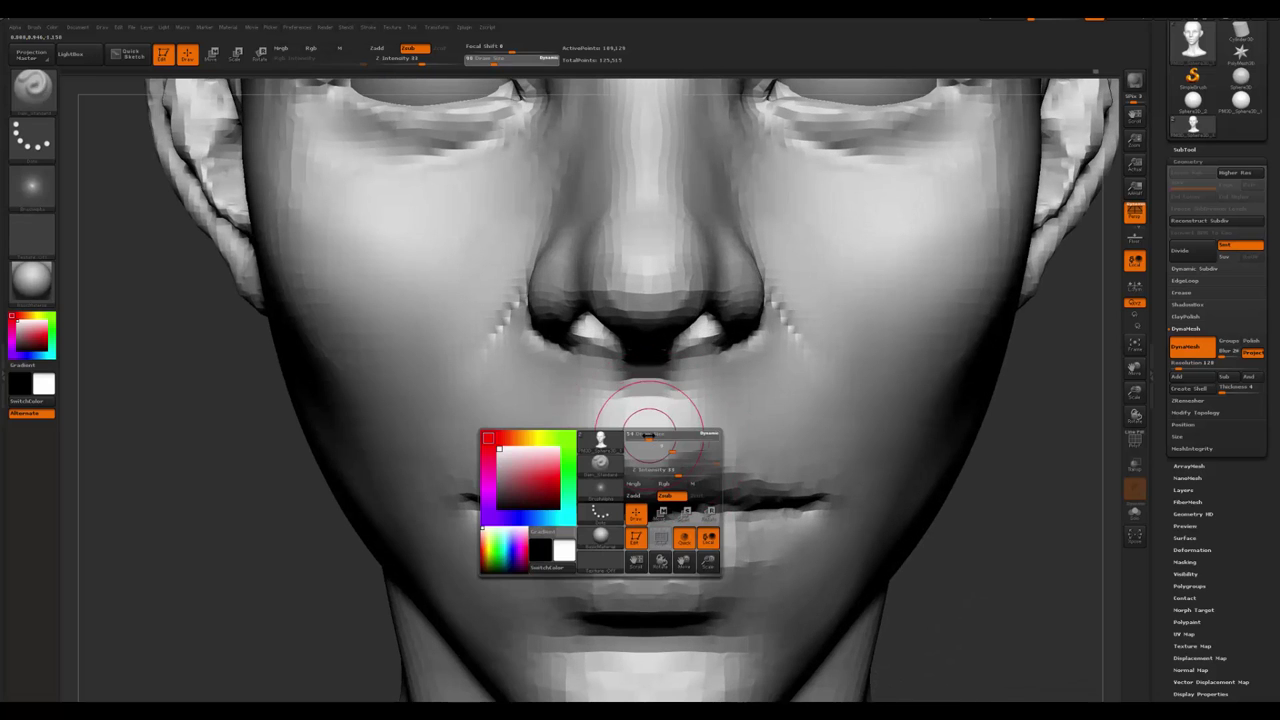
- Switch to the Standard brush, enlarging it from 56 to 98, then shrinking it for the lips
key("b")
key("c")
key("b")
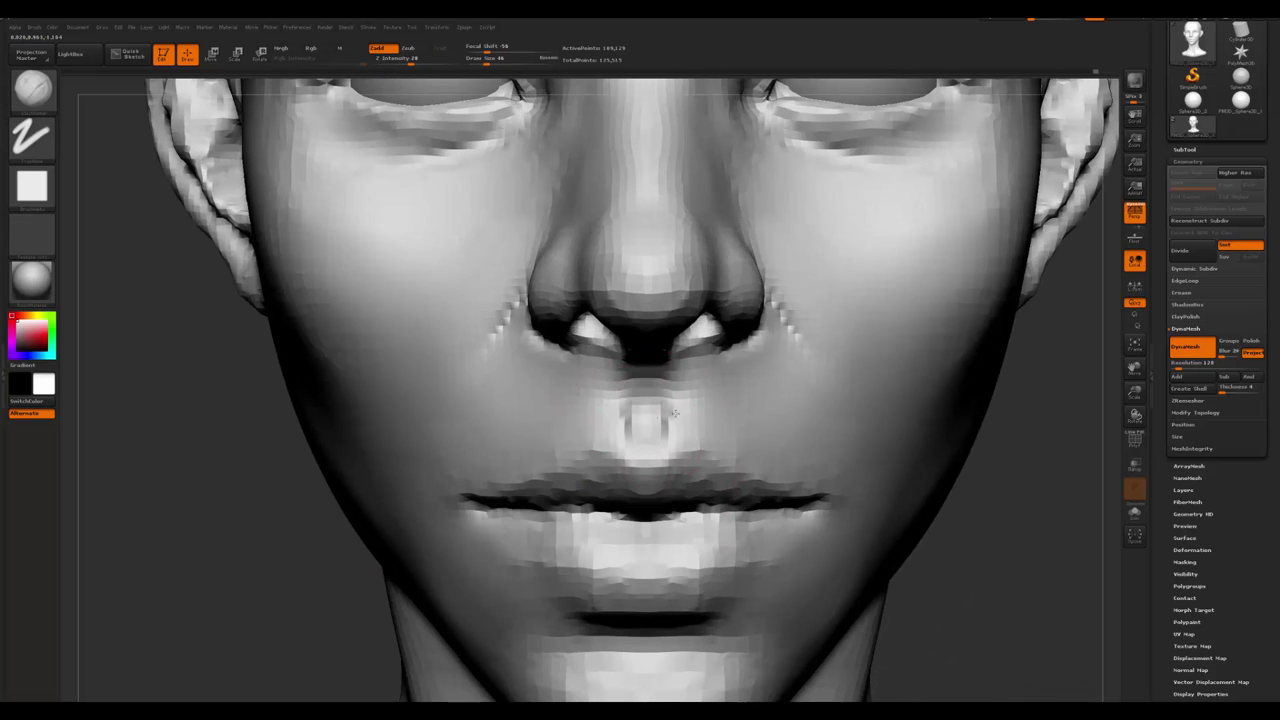
right_click_drag(674, 413, 590, 418)
right_click_drag(686, 414, 580, 450)
key("b")
key("s")
key("t")
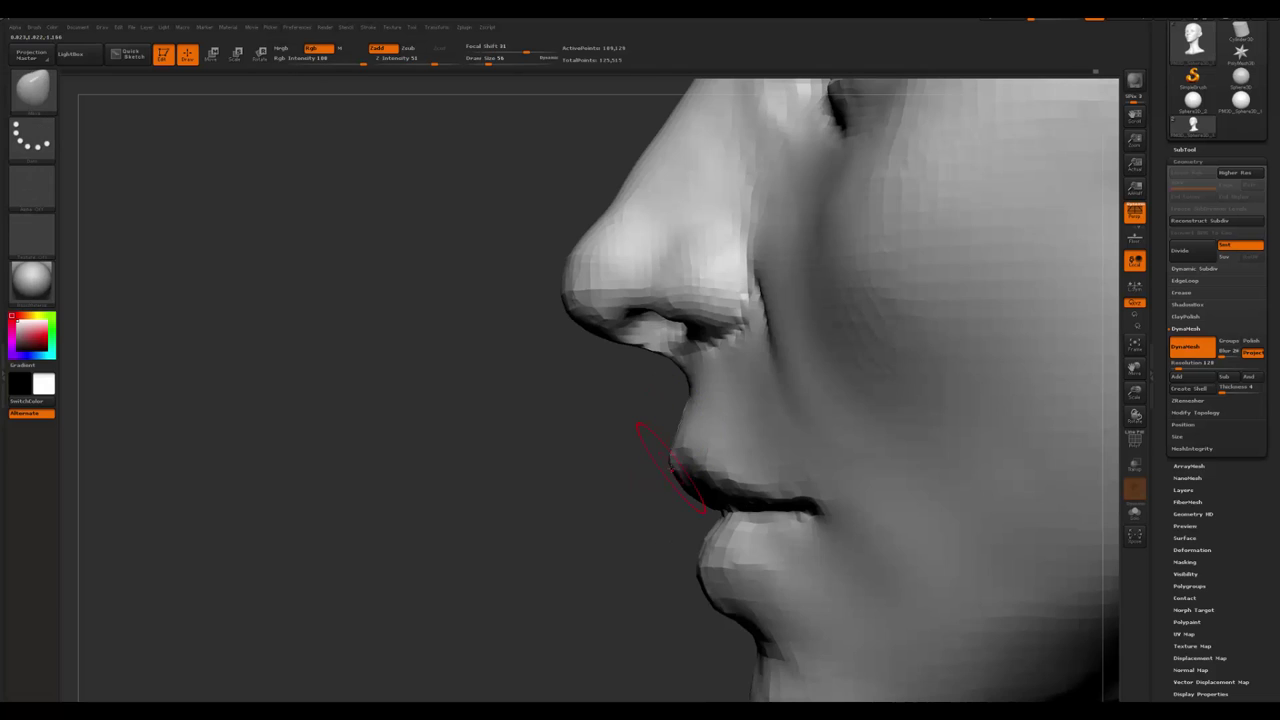
mouse_move(667, 472)
right_mouse_down()
mouse_move(700, 515)
mouse_move(662, 463)
mouse_move(740, 500)
mouse_move(785, 502)
right_mouse_up()
right_click_drag(686, 509, 705, 470, "alt")
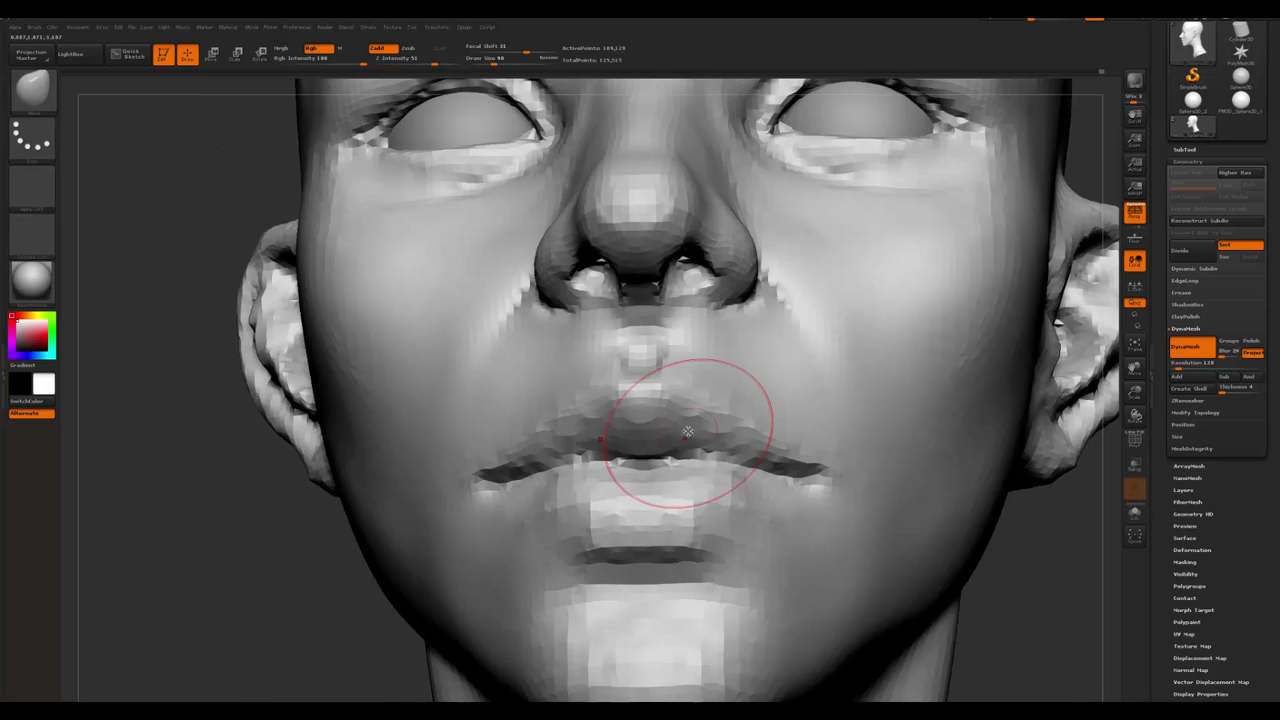
right_click(633, 500)
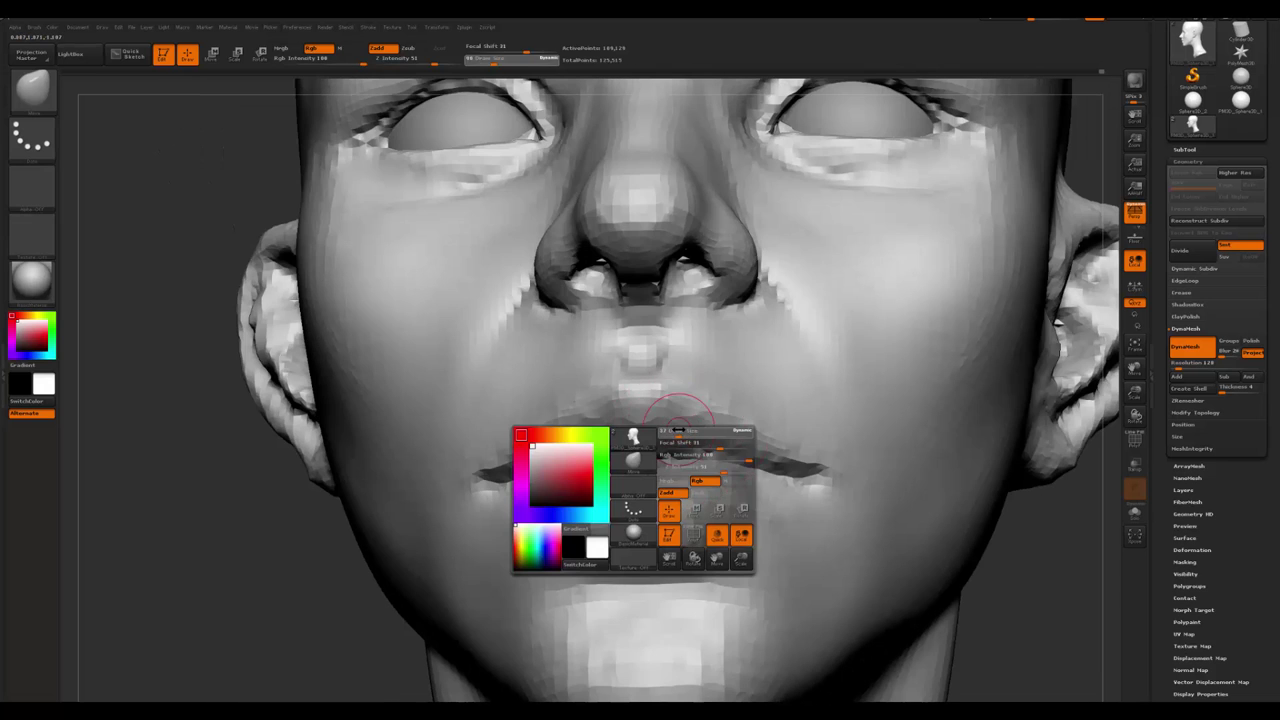
right_click_drag(720, 432, 677, 457)
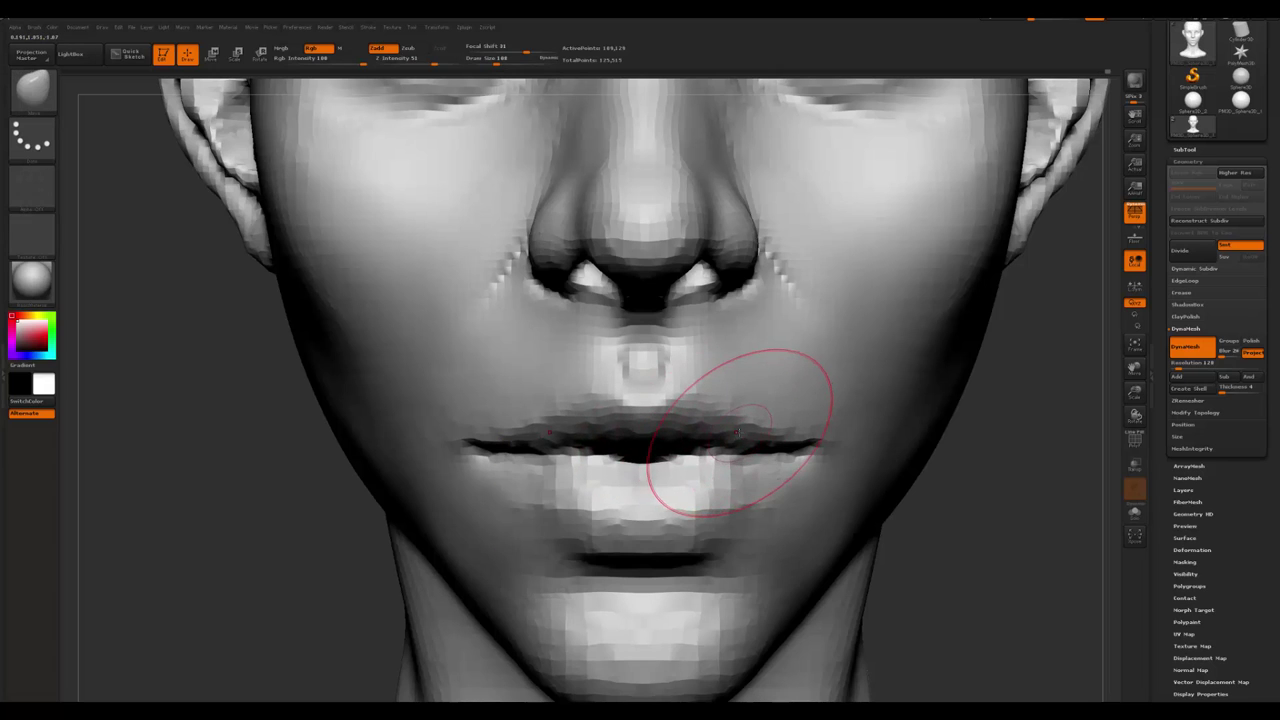
right_click_drag(765, 450, 762, 400, "alt")
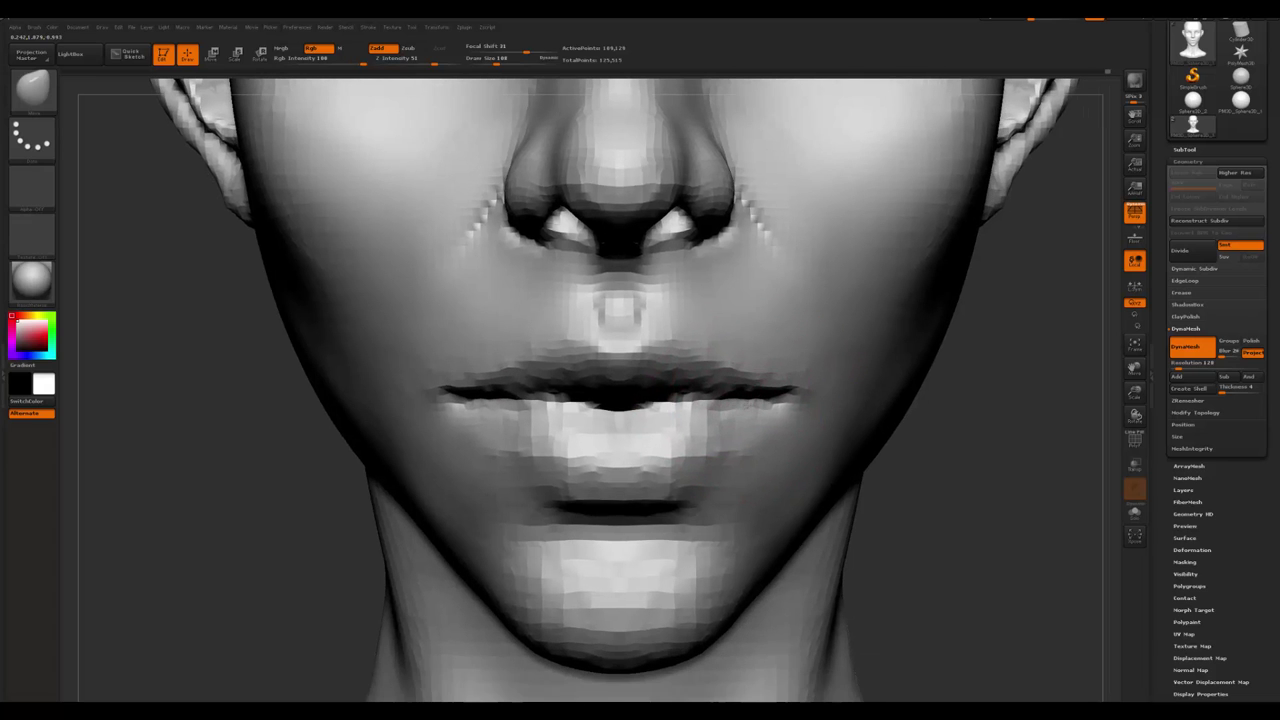
- Rework the area under the nose from below, three-quarter and front views
key("space")
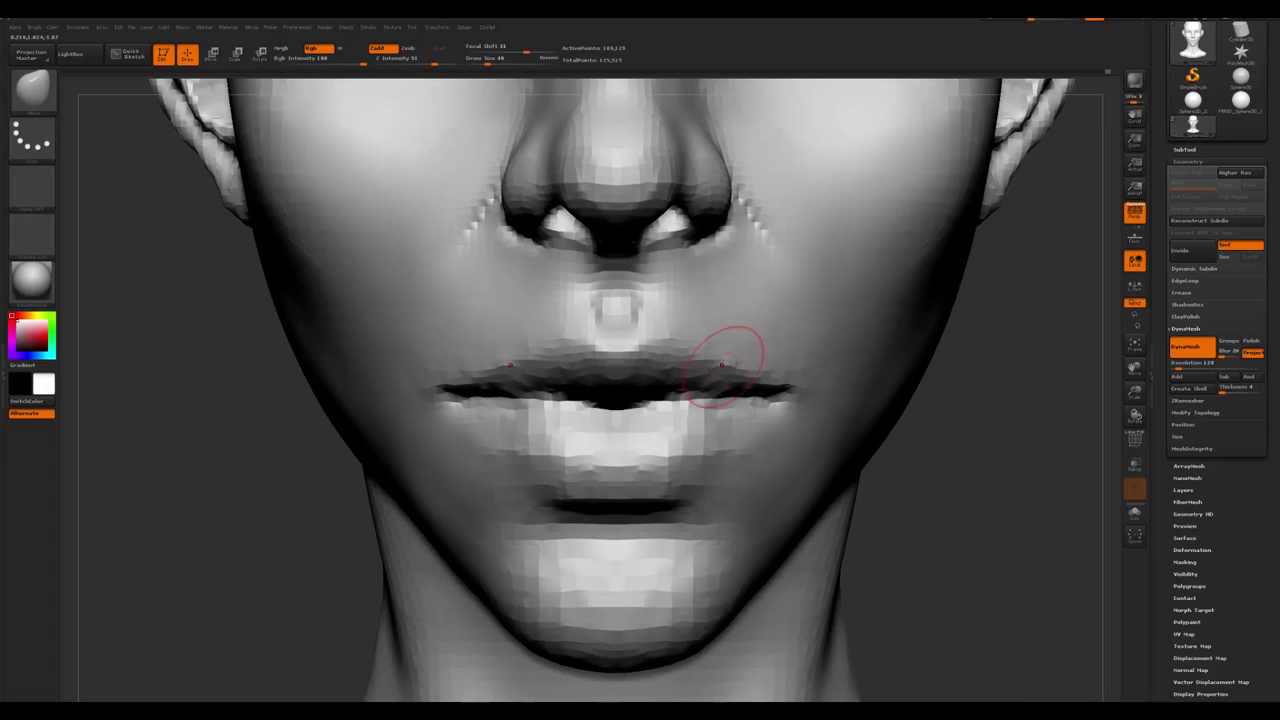
right_click_drag(640, 520, 622, 417)
key("space")
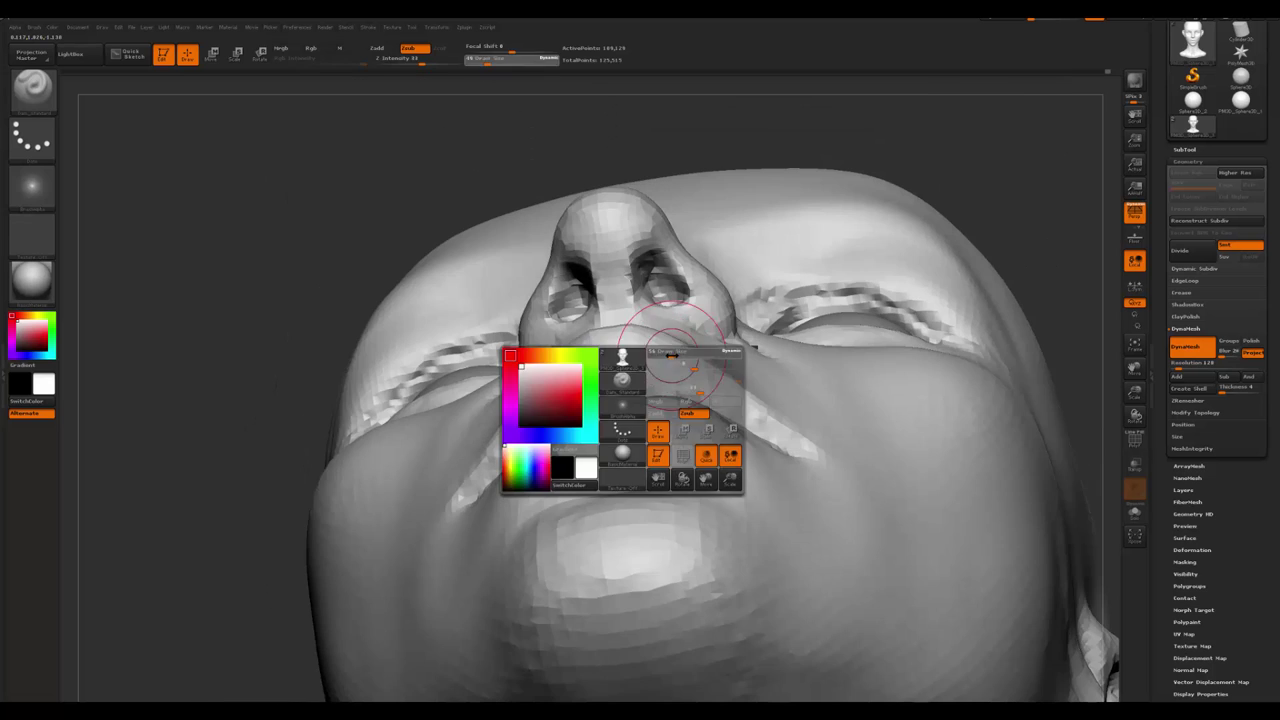
right_click_drag(676, 345, 698, 319)
key("space")
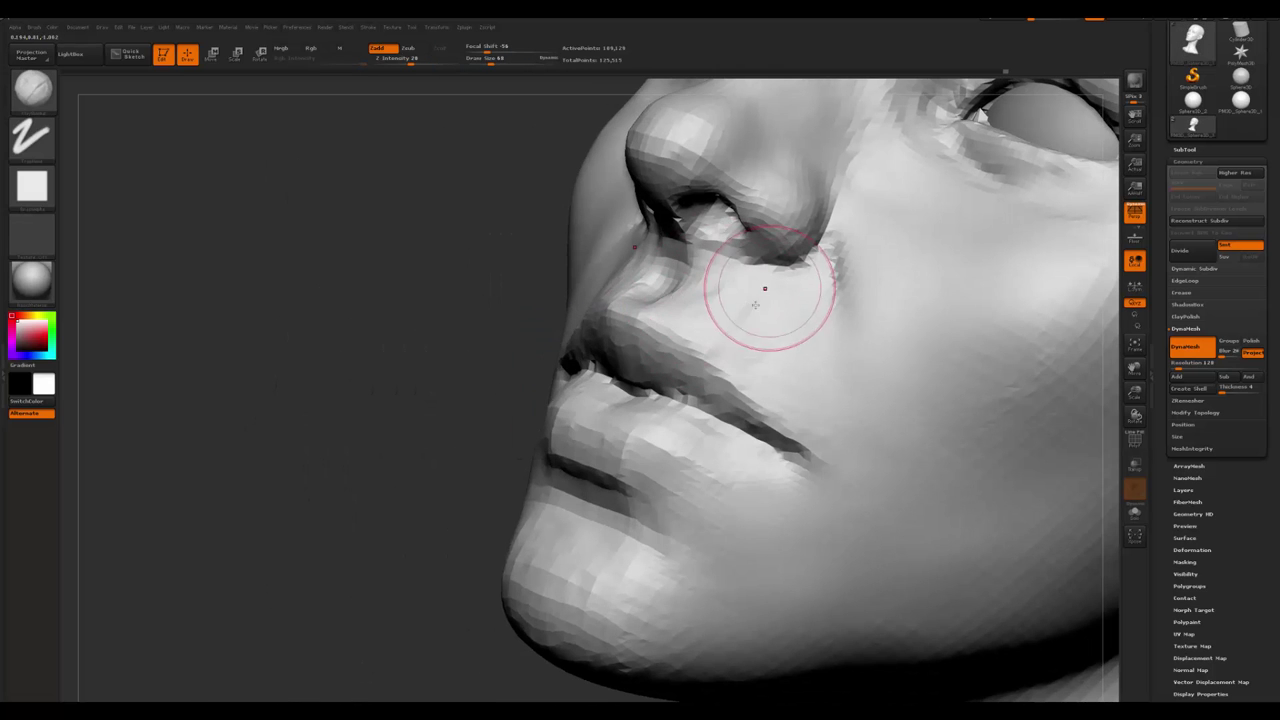
mouse_move(754, 349)
right_mouse_down()
mouse_move(640, 410)
mouse_move(525, 443)
mouse_move(749, 343)
right_mouse_up()
key("space")
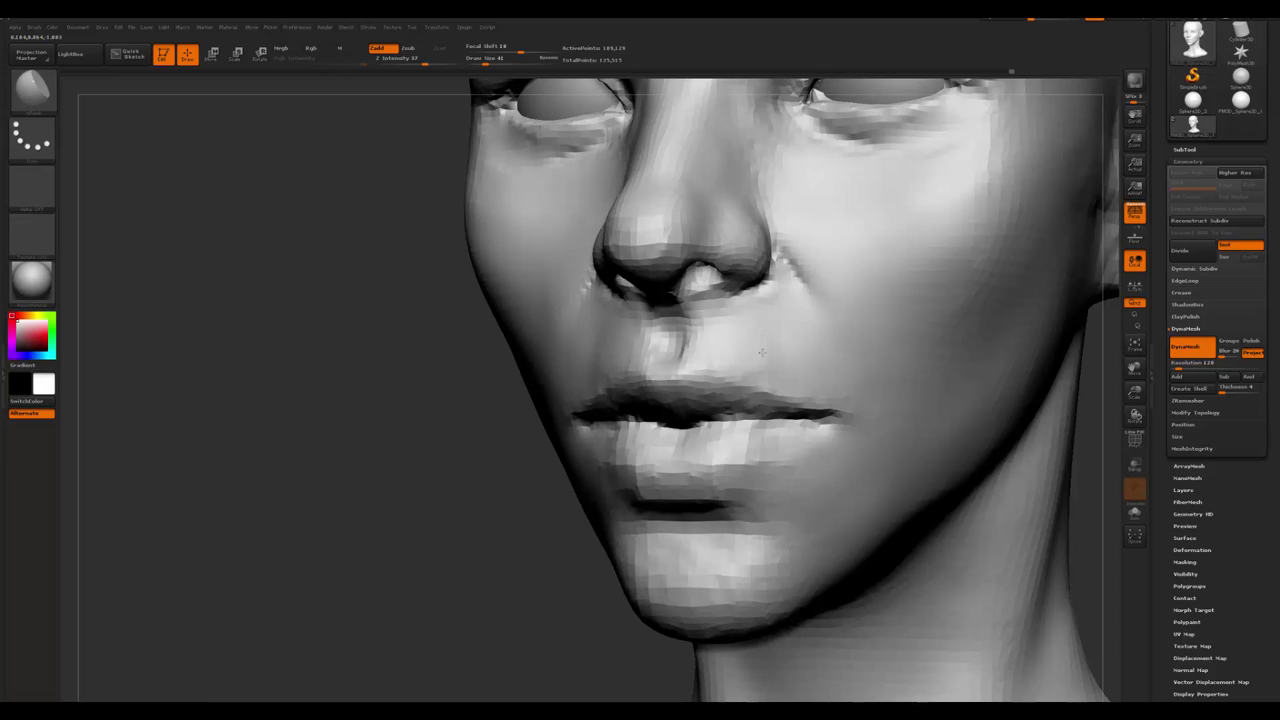
right_click_drag(806, 408, 690, 405, "shift")
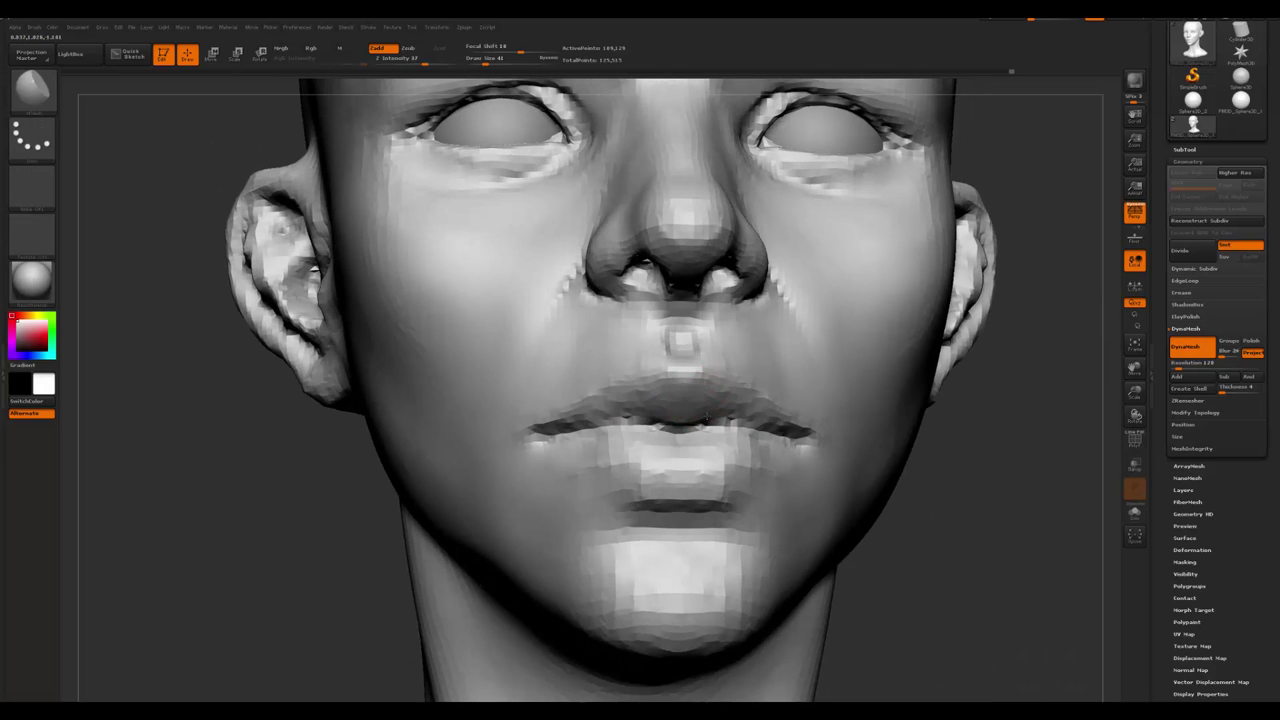
- Enlarge the brush from 41 to 112 and reshape the philtrum below the nose
mouse_move(748, 428)
right_mouse_down()
mouse_move(697, 392)
mouse_move(690, 402)
mouse_move(713, 396)
mouse_move(714, 414)
right_mouse_up()
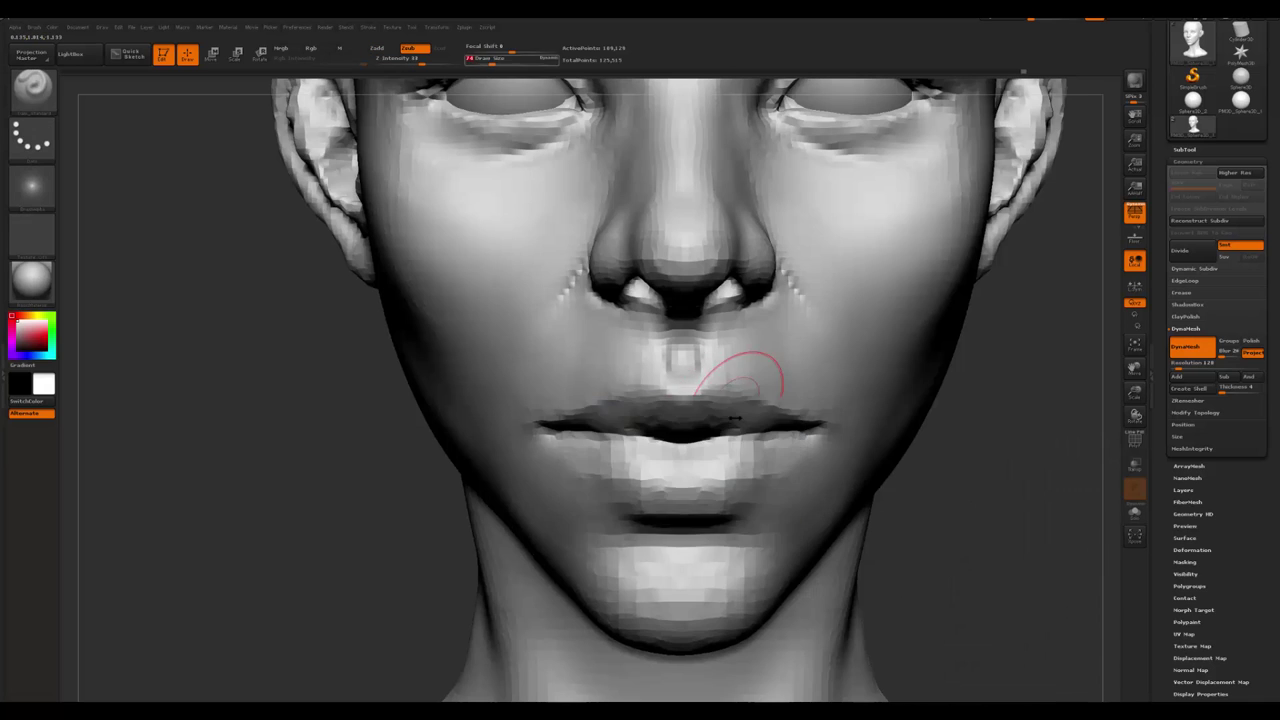
right_click_drag(727, 404, 720, 440)
key("space")
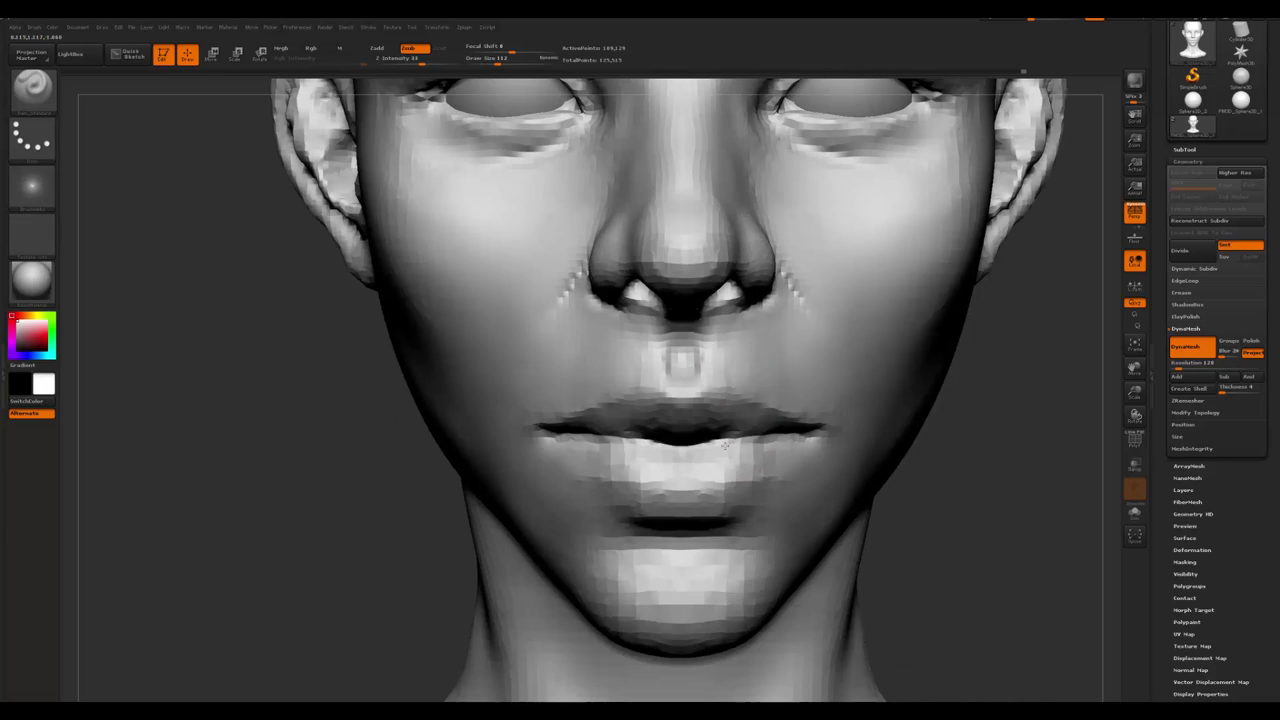
key("space")
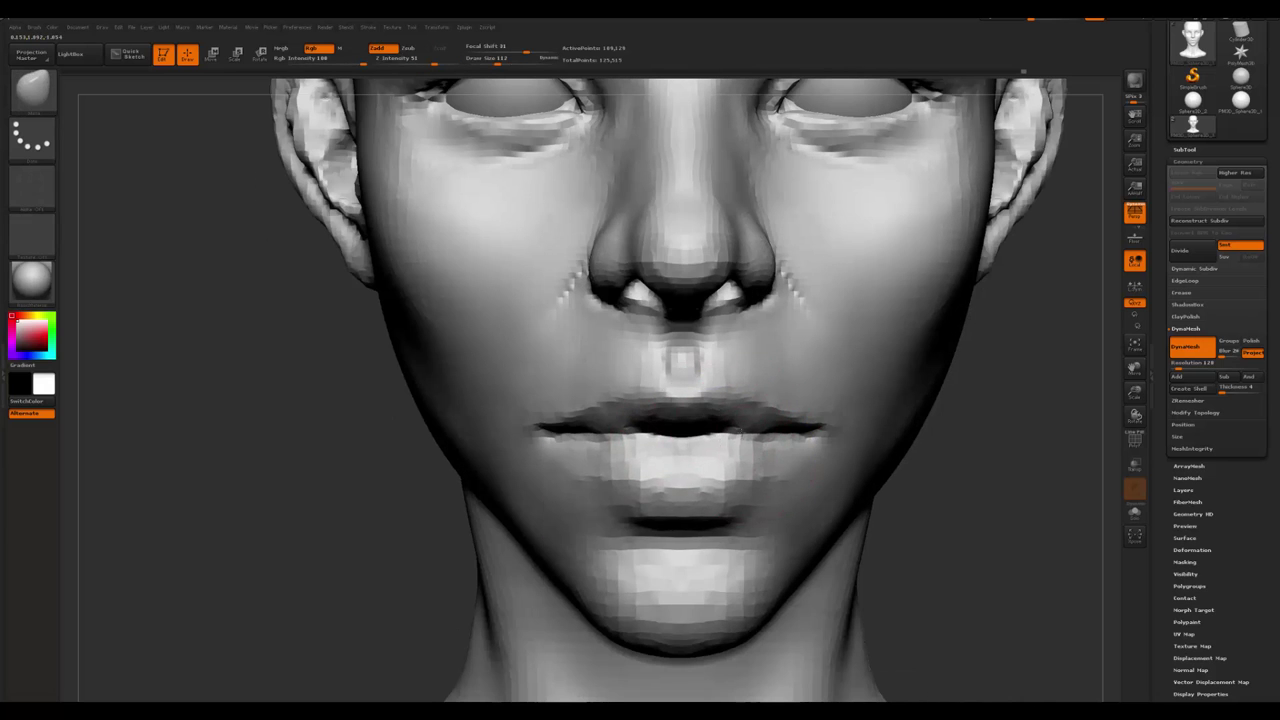
right_click_drag(702, 489, 696, 440)
key("space")
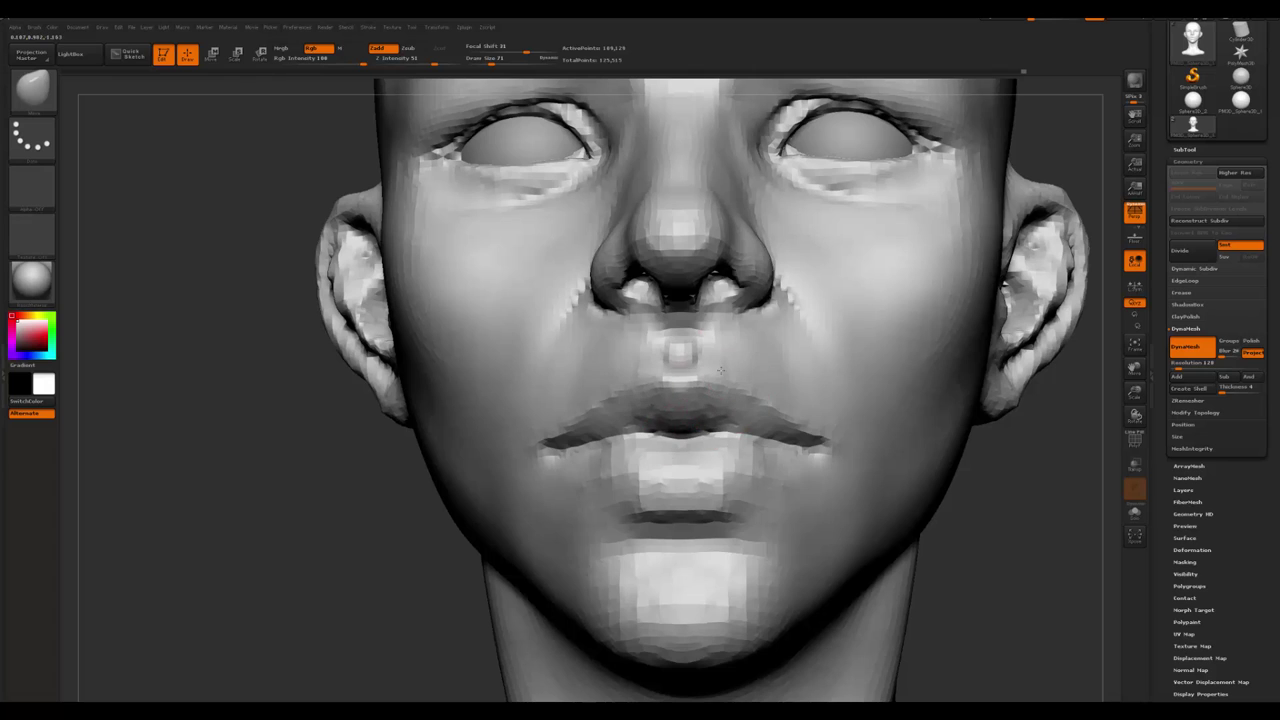
right_click_drag(740, 480, 743, 440)
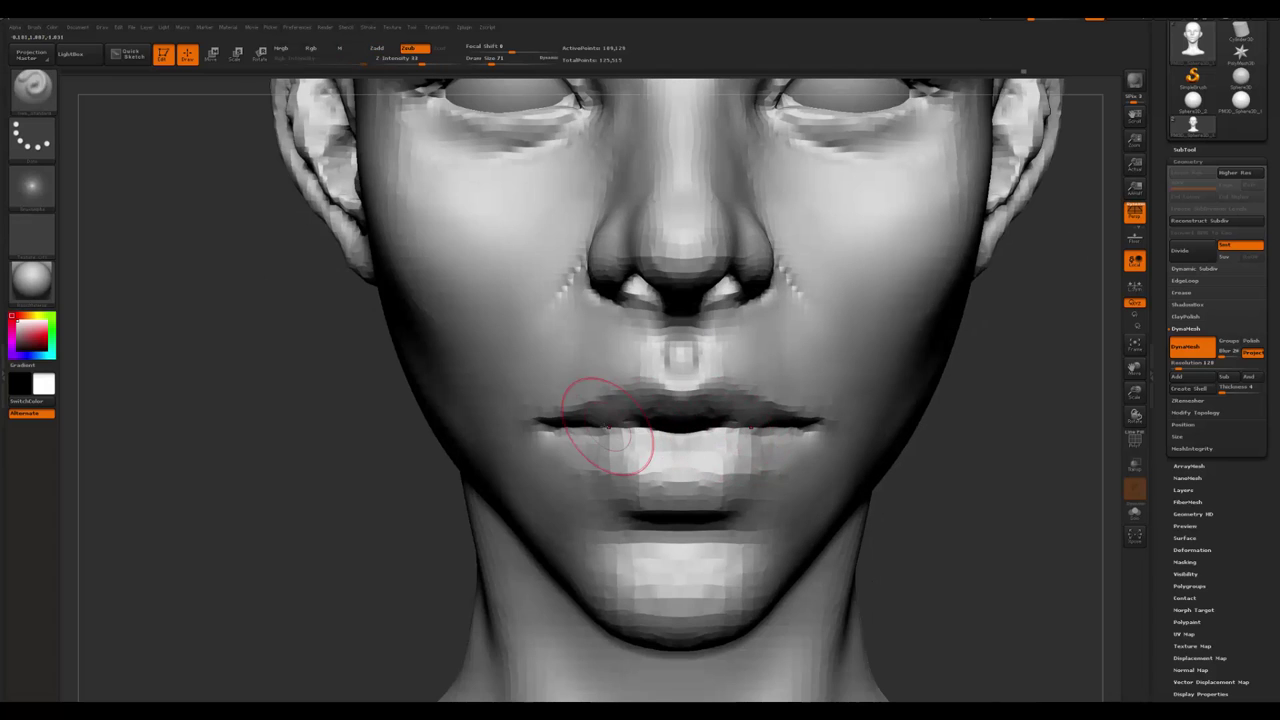
- Carve a straight crease between the lips and rework the left mouth corner
mouse_move(446, 420)
left_mouse_down("ctrl+shift")
mouse_move(857, 451)
mouse_move(1015, 437)
mouse_move(104, 505)
left_mouse_up("ctrl+shift")
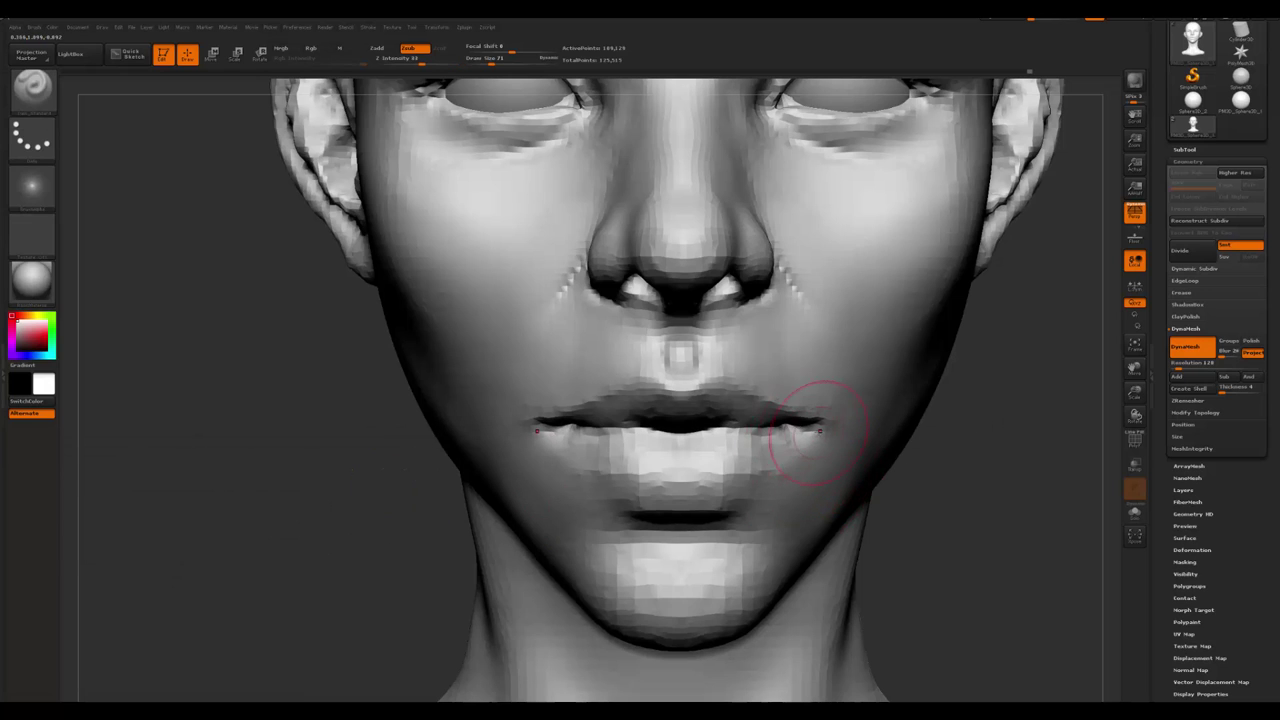
key("space")
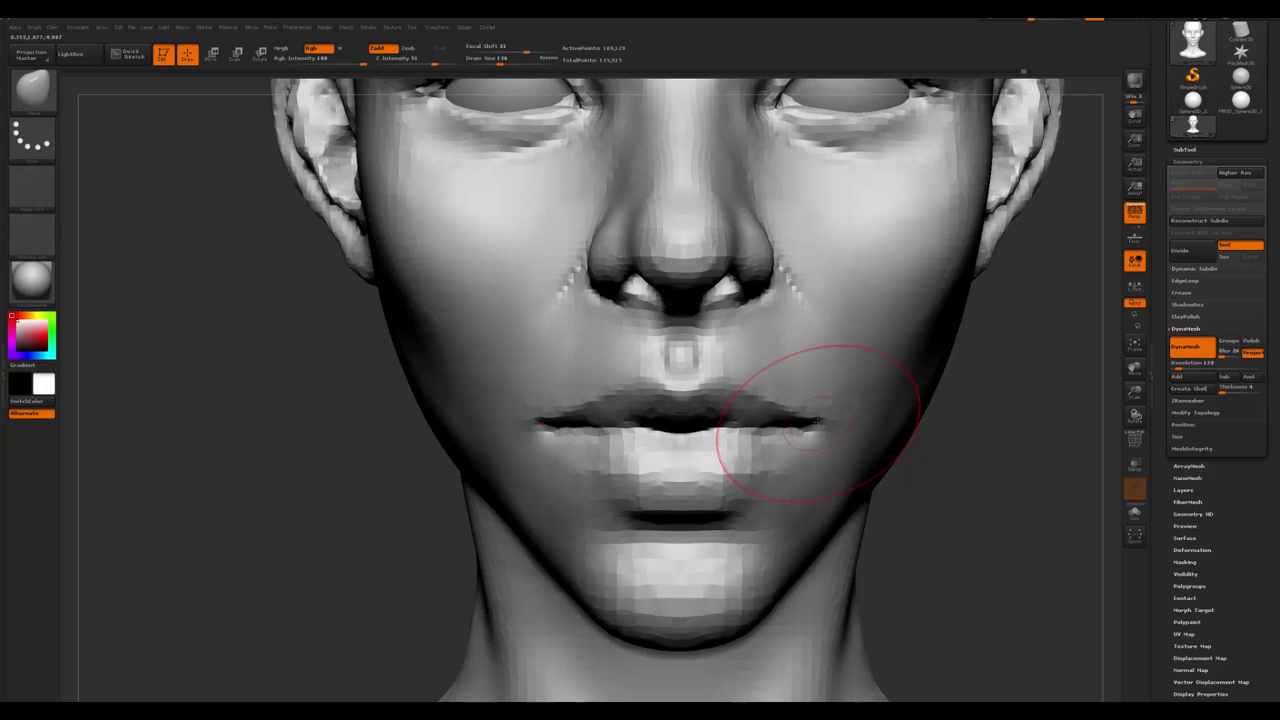
key("ctrl+z")
- Frame the head and zoom in close on the lips from a three-quarter angle
key("f")
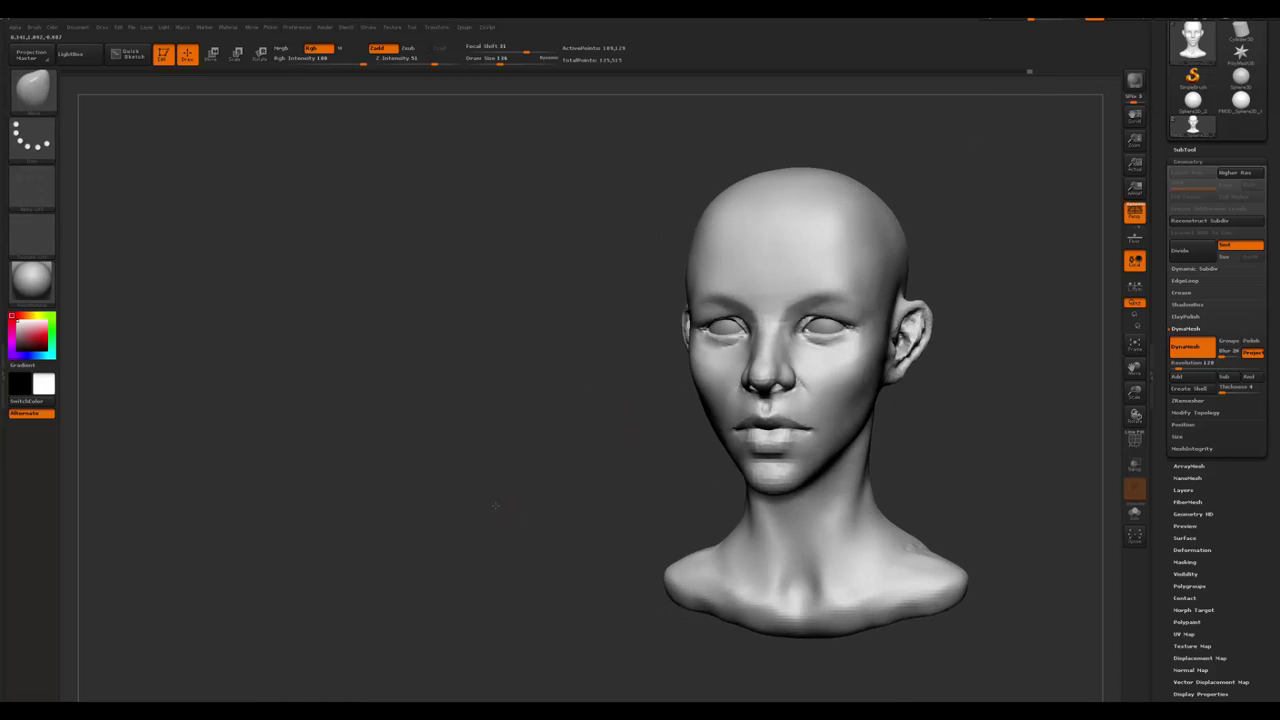
left_click_drag(560, 540, 801, 389)
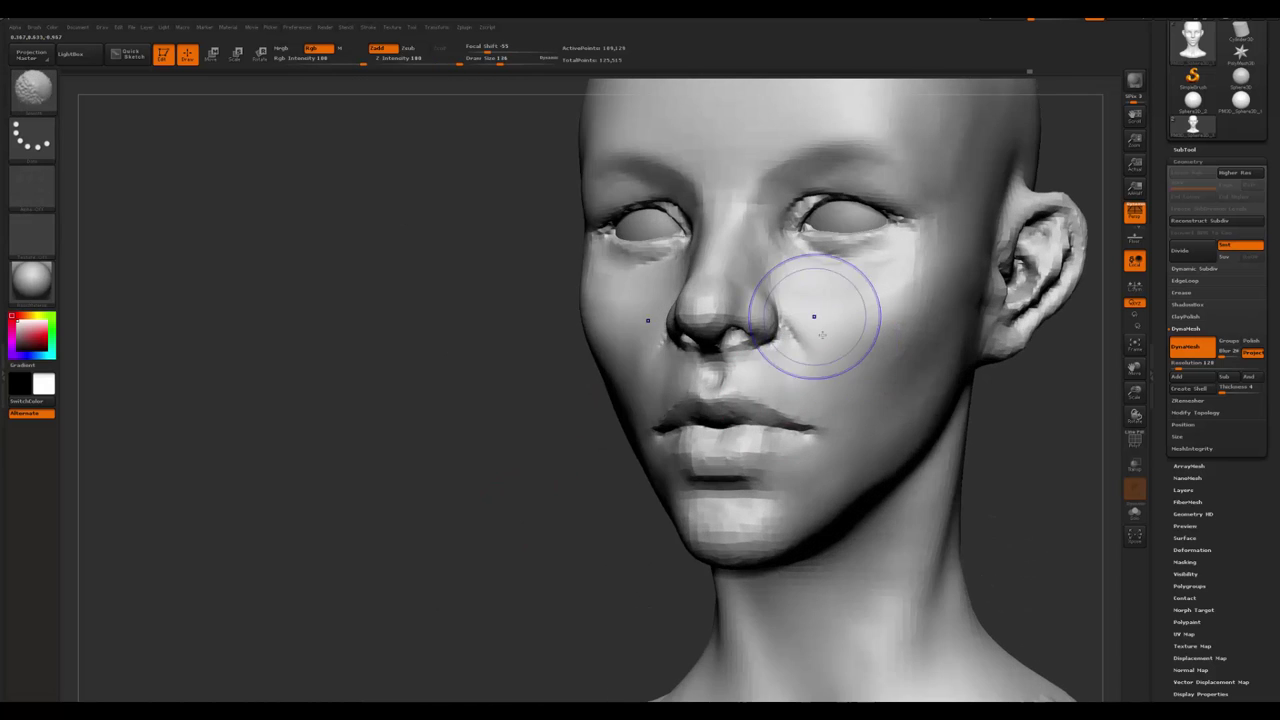
key("f")
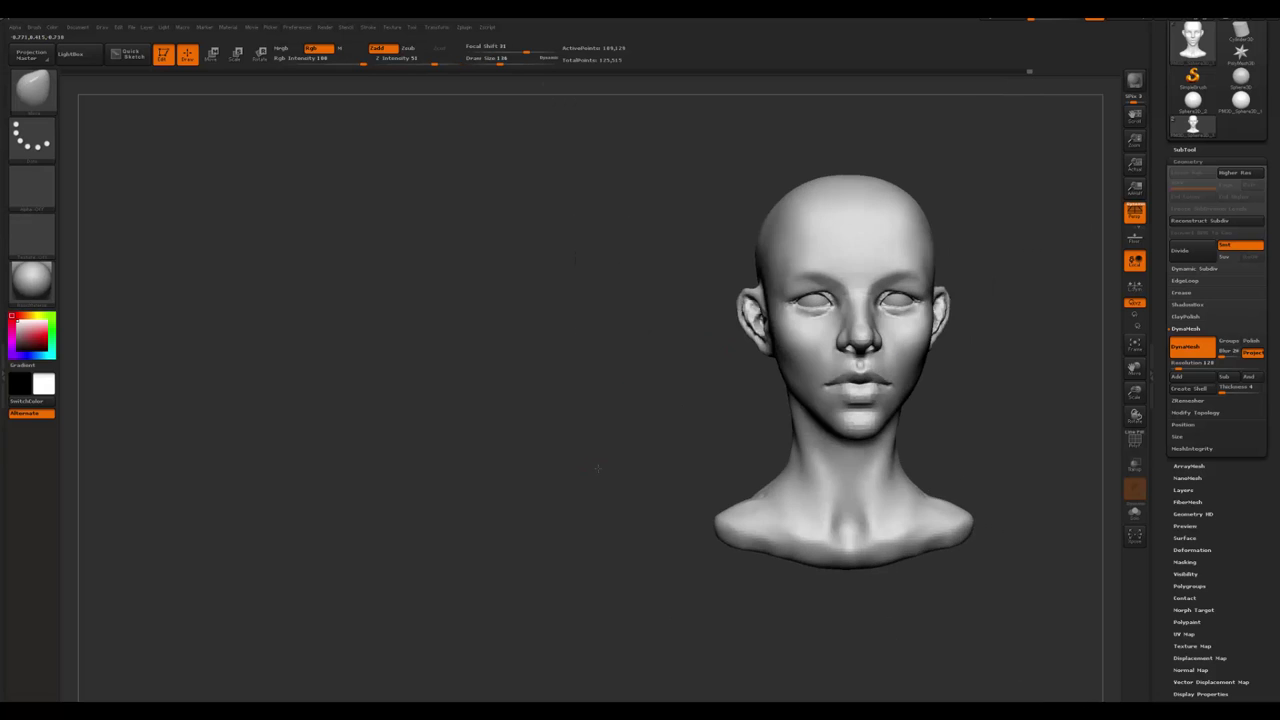
mouse_move(595, 464)
left_mouse_down()
mouse_move(597, 443)
mouse_move(500, 532)
mouse_move(814, 500)
left_mouse_up()
left_click_drag(554, 547, 765, 366, "alt")
key("space")
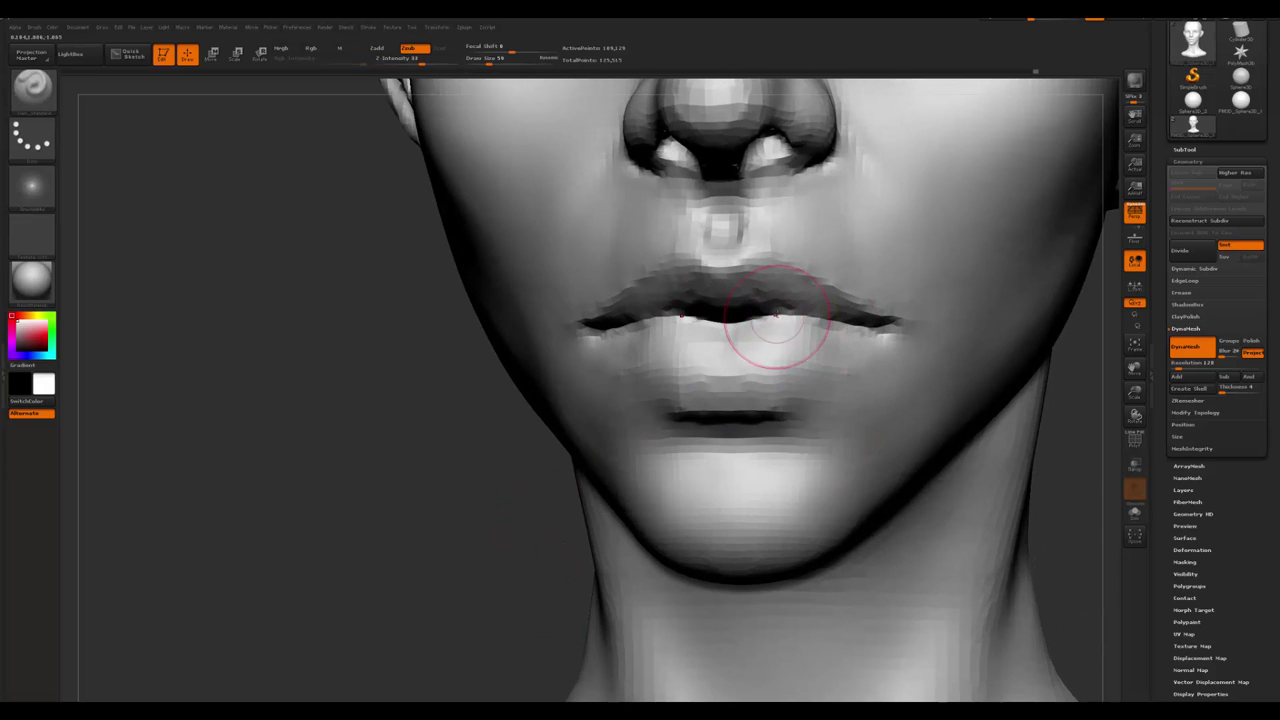
key("space")
- Smooth the lower lip with a size-17 brush, then bring up the reference photos
mouse_move(790, 341)
left_mouse_down()
mouse_move(749, 341)
mouse_move(819, 343)
left_mouse_up()
key("shift")
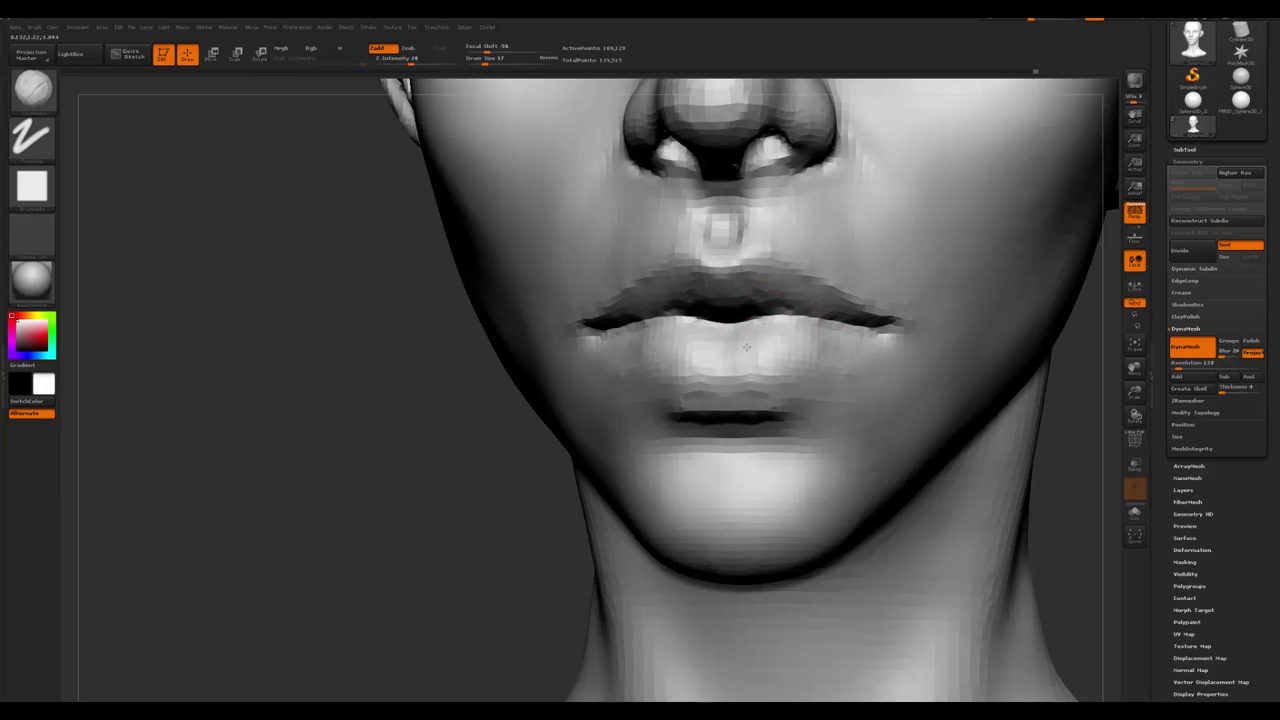
mouse_move(748, 377)
left_mouse_down("shift")
mouse_move(843, 341)
mouse_move(766, 349)
left_mouse_up("shift")
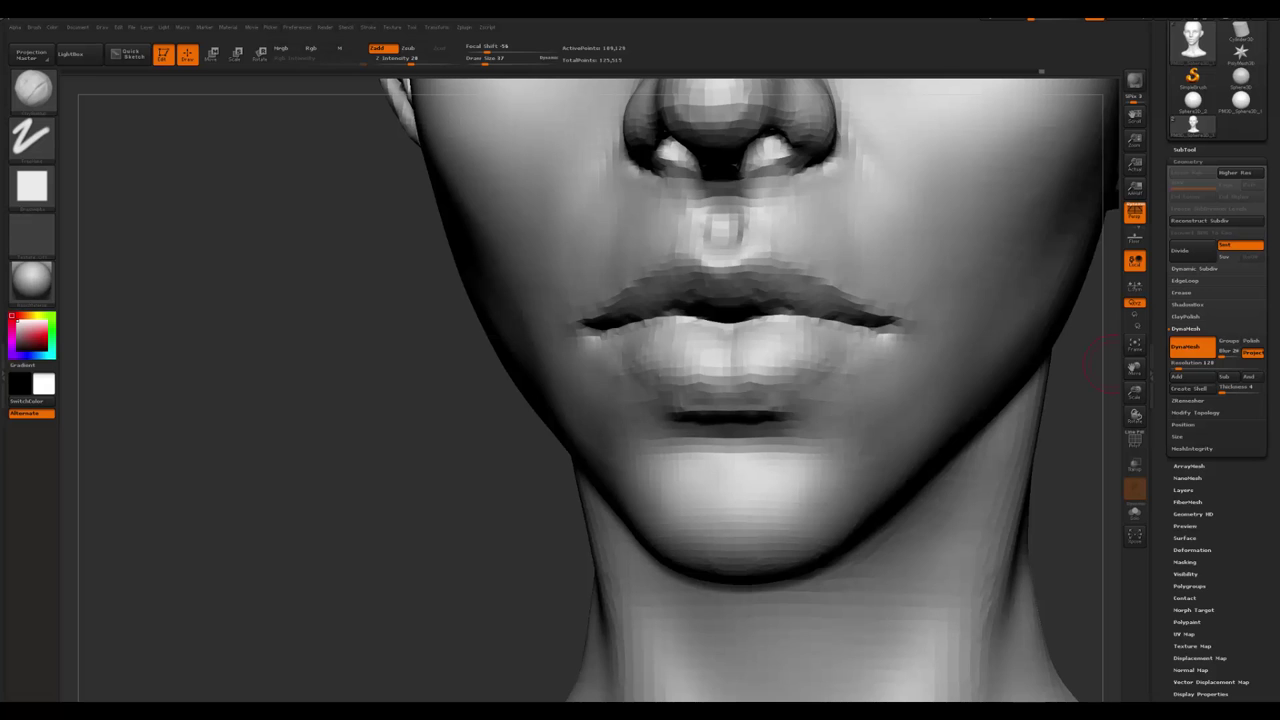
key("alt+Tab")
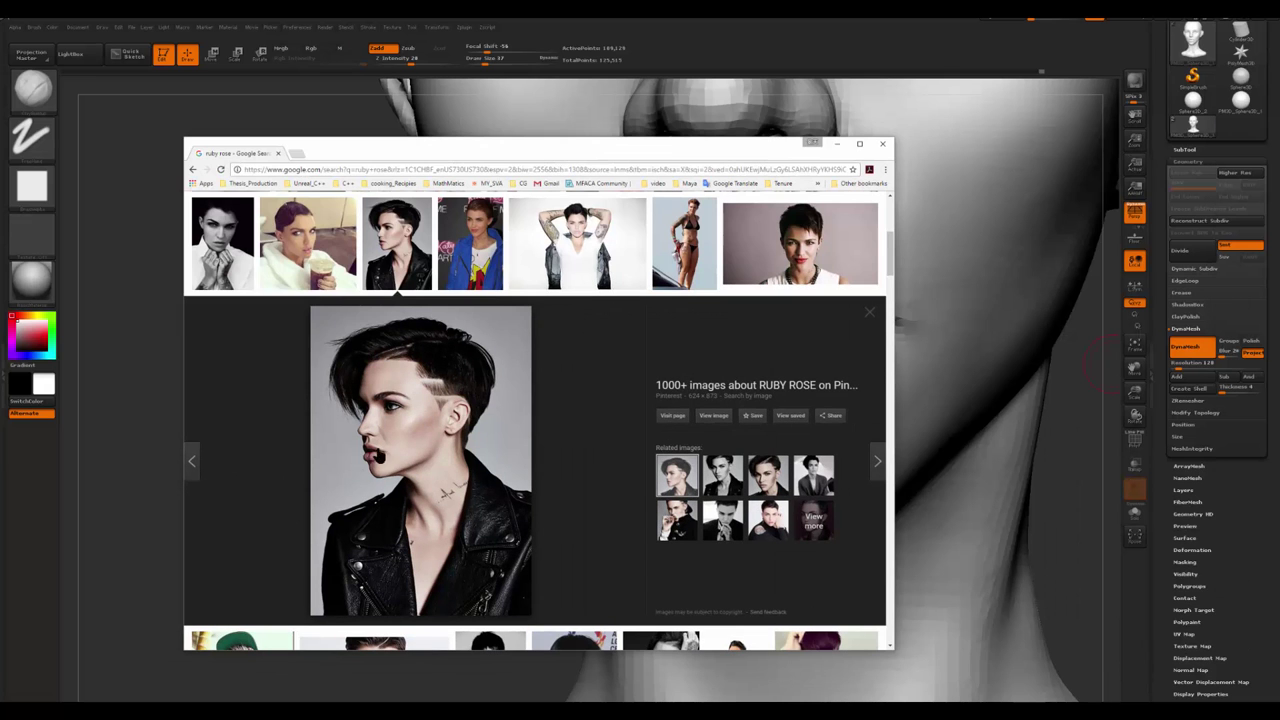
- Hide the reference photos and build up the lower lip in profile
key("alt+Tab")
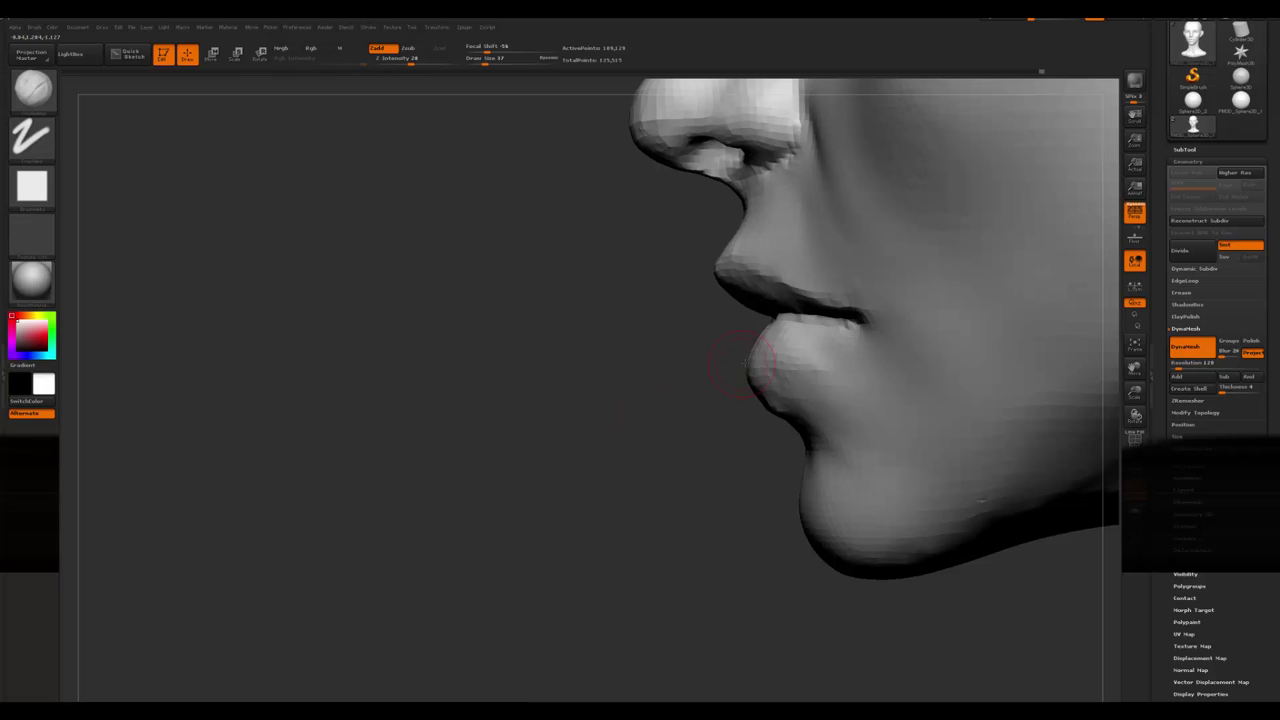
key("space")
key("1")
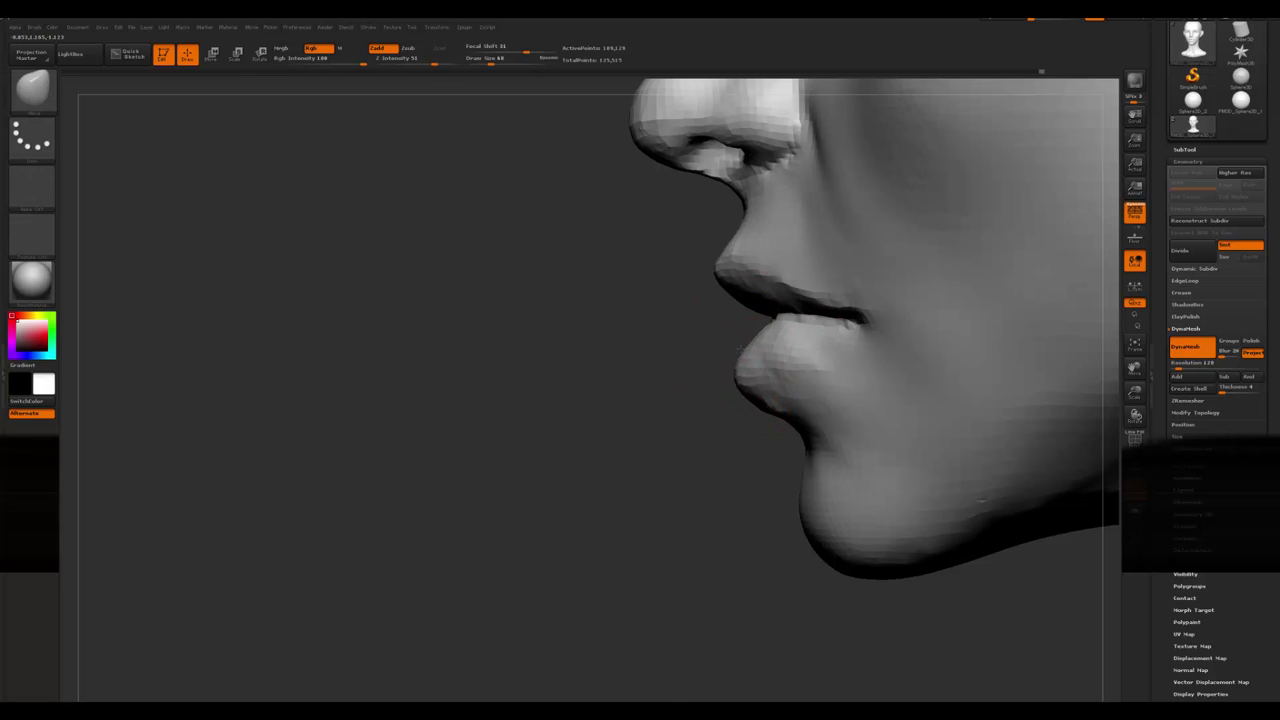
left_click_drag(739, 353, 786, 404)
left_click_drag(697, 426, 748, 374)
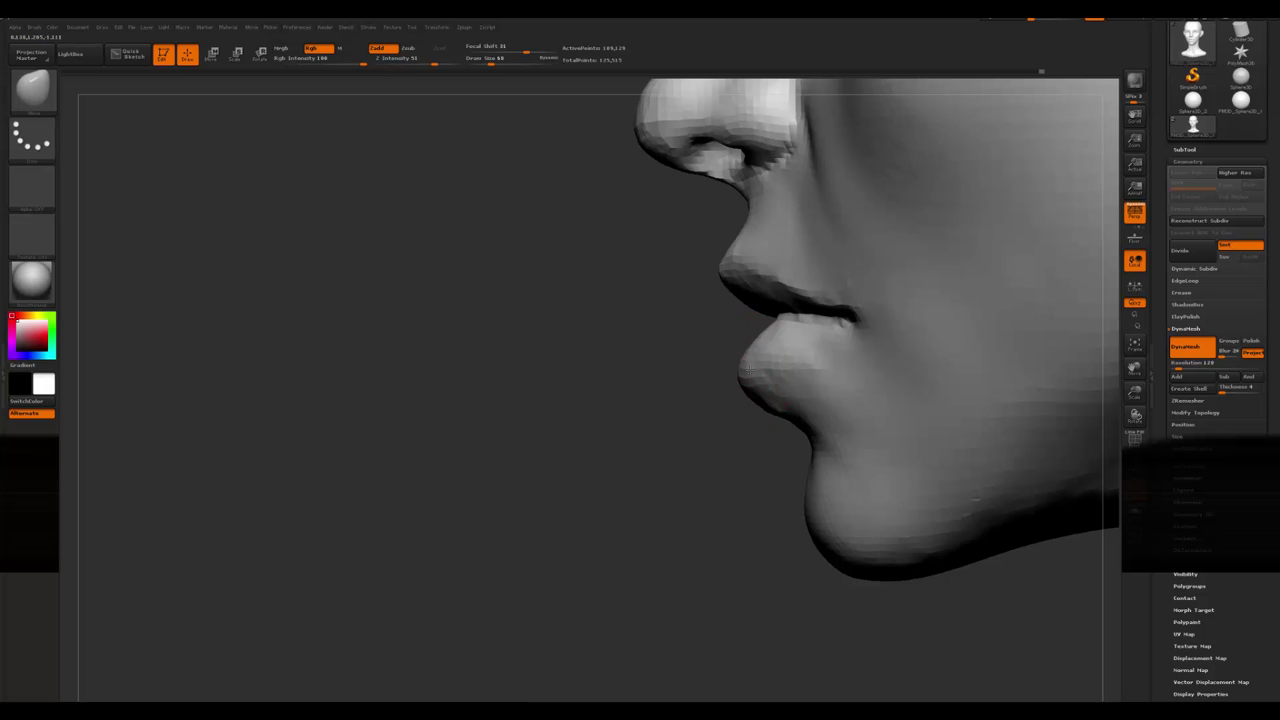
left_click_drag(653, 429, 627, 380)
left_click_drag(680, 434, 686, 400)
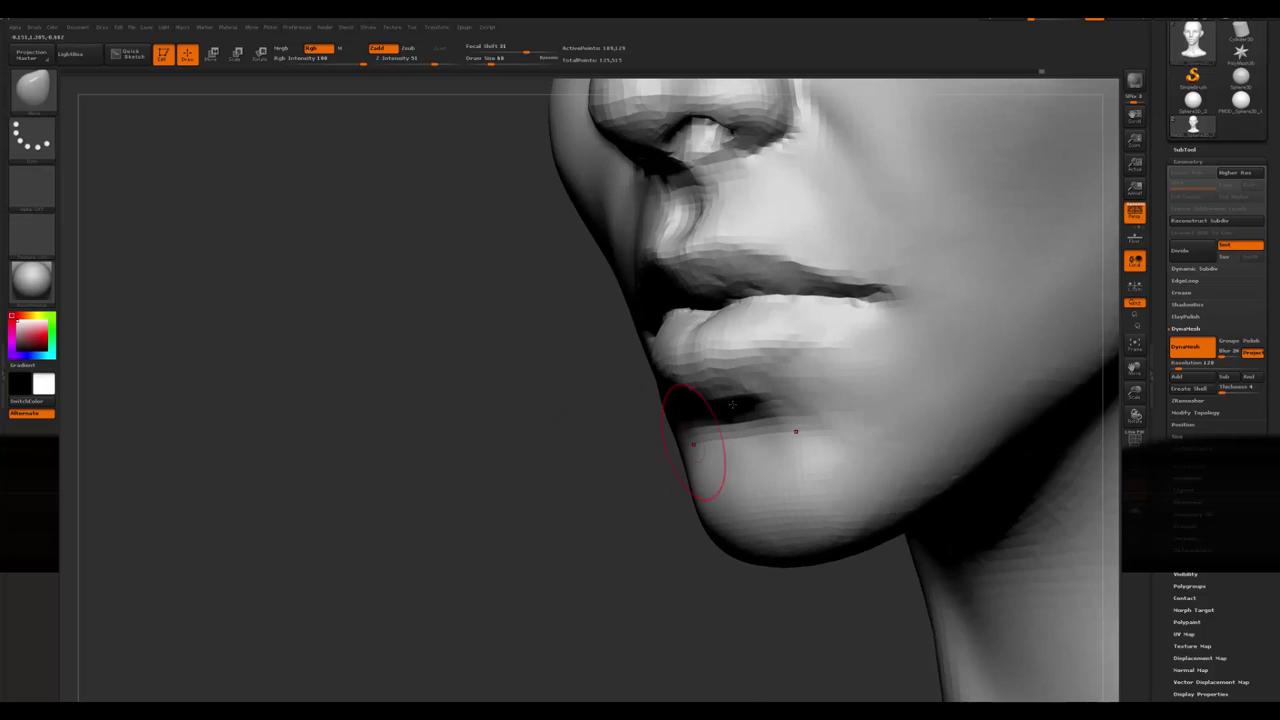
- Reshape the chin silhouette in profile, pushing its underside down
key("b")
key("c")
key("b")
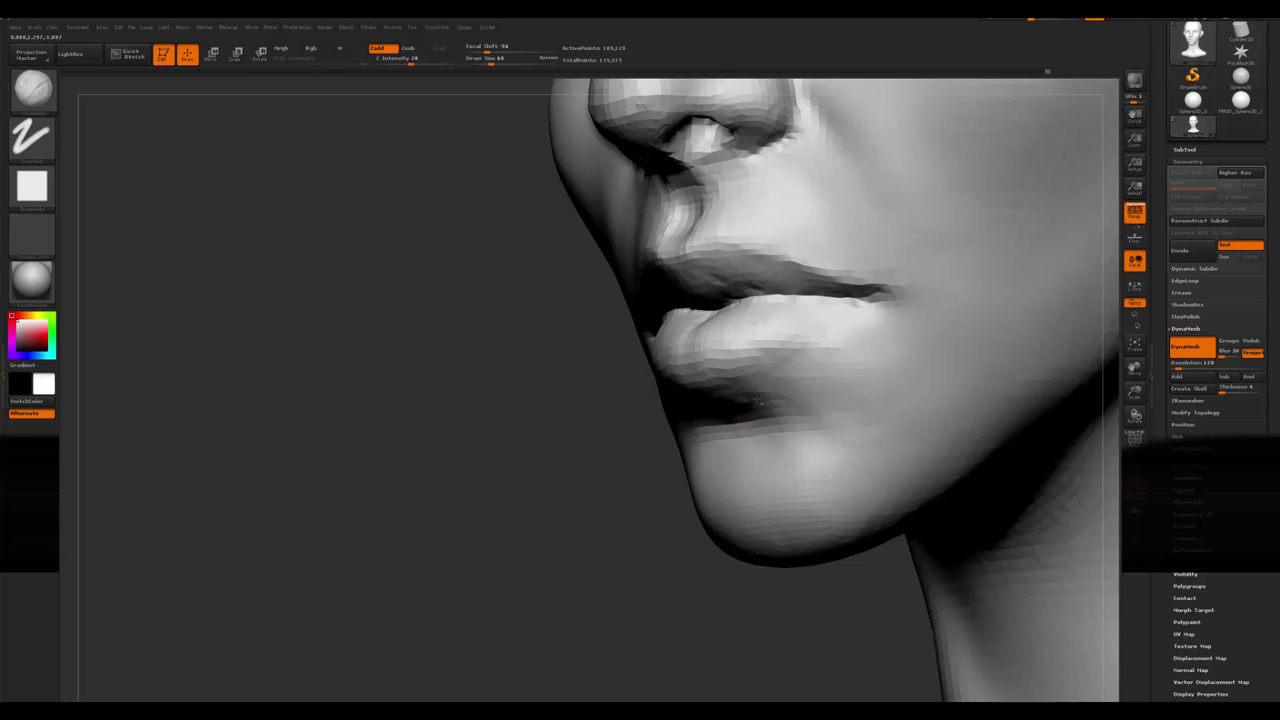
left_click_drag(640, 460, 571, 466)
key("space")
key("b")
key("s")
key("t")
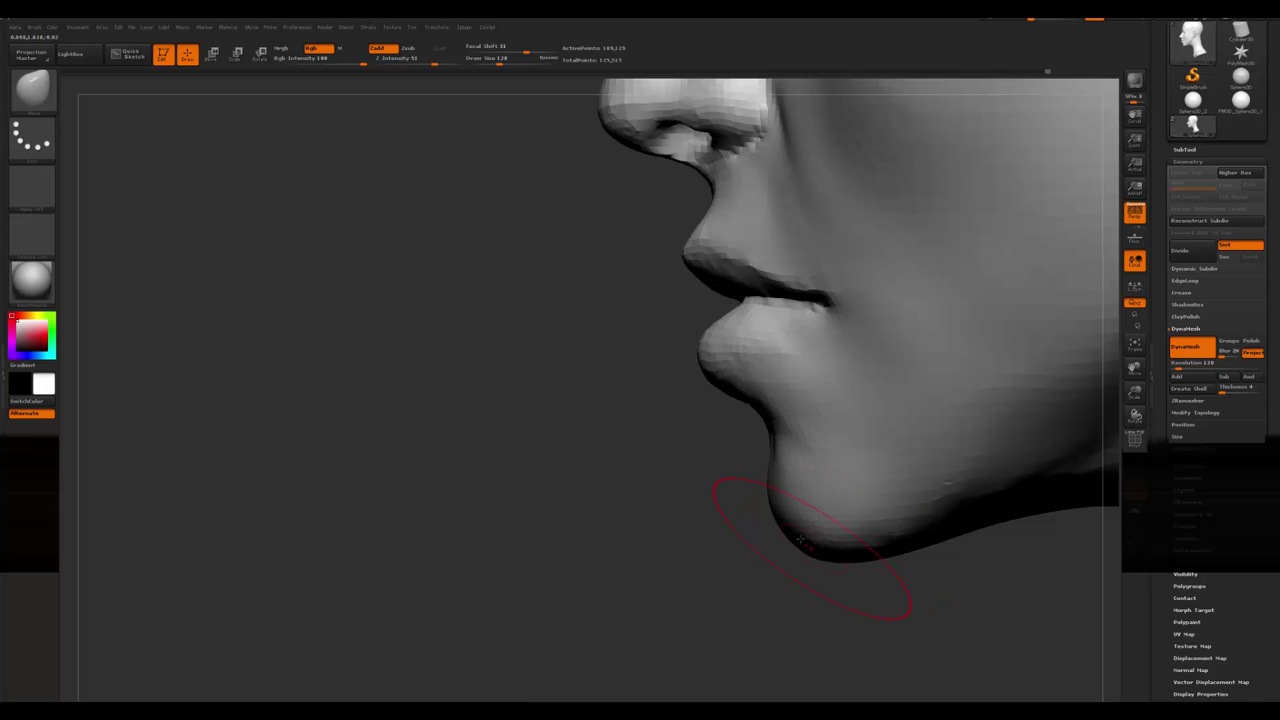
left_click_drag(800, 540, 773, 495)
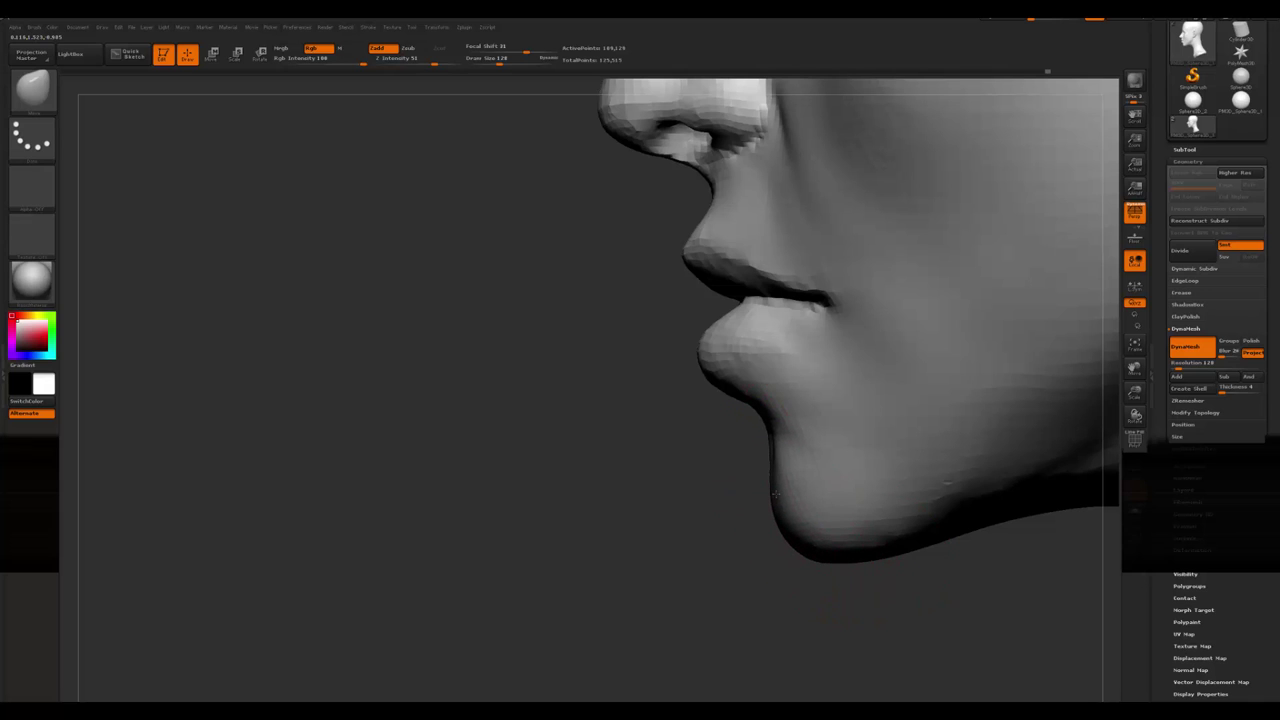
left_click_drag(852, 566, 860, 565)
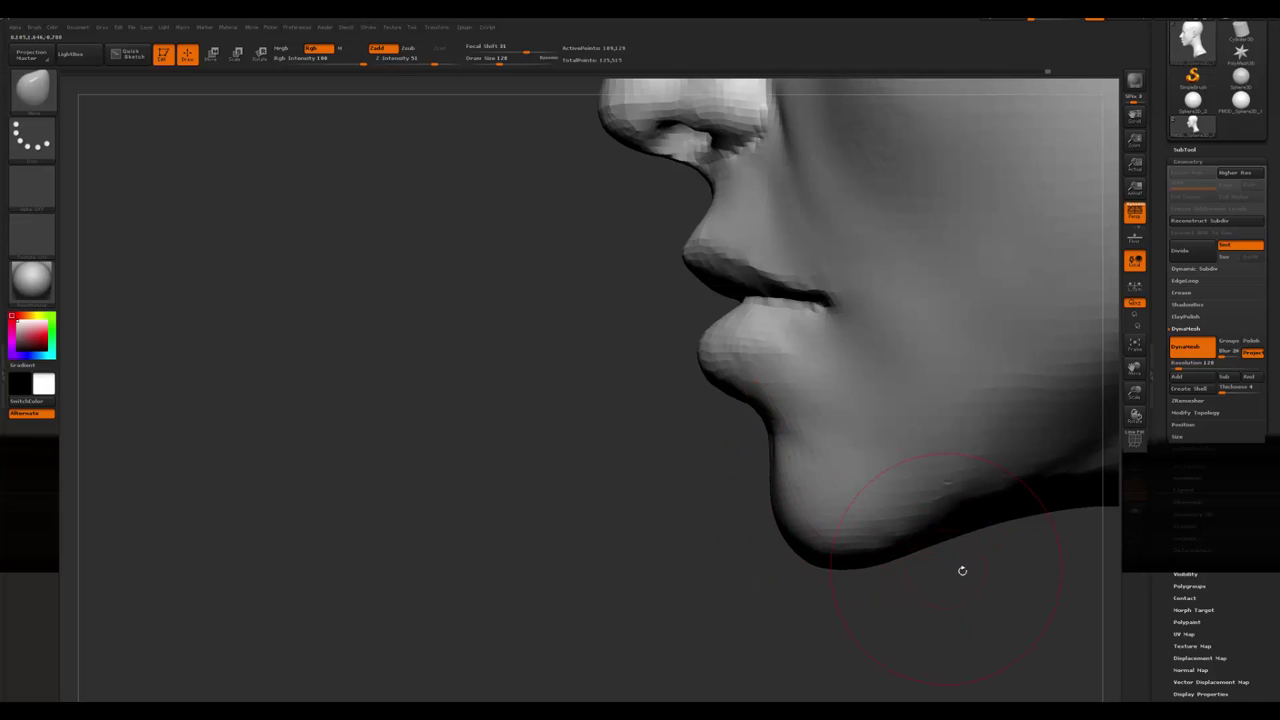
left_click_drag(962, 570, 771, 491)
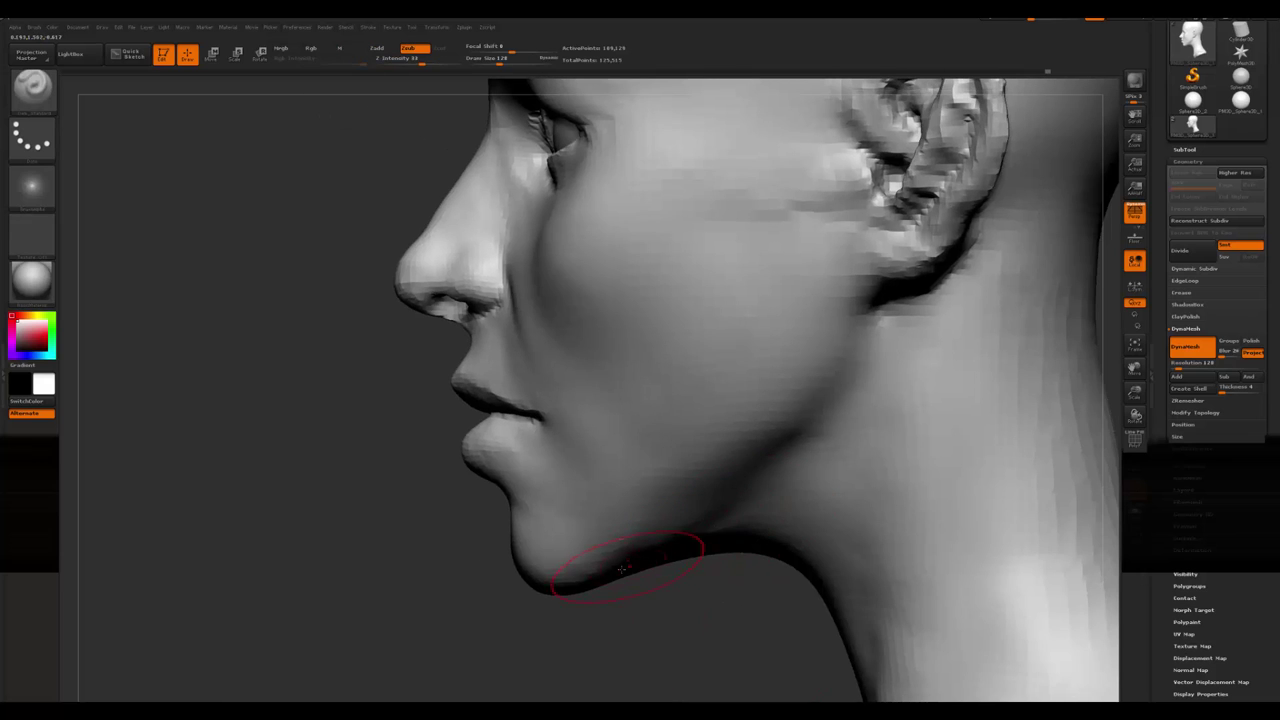
- Carve the jawline from chin toward the neck and smooth the ridges below the ear
mouse_move(600, 571)
left_mouse_down()
mouse_move(827, 428)
mouse_move(681, 530)
mouse_move(803, 446)
mouse_move(764, 480)
mouse_move(830, 420)
left_mouse_up()
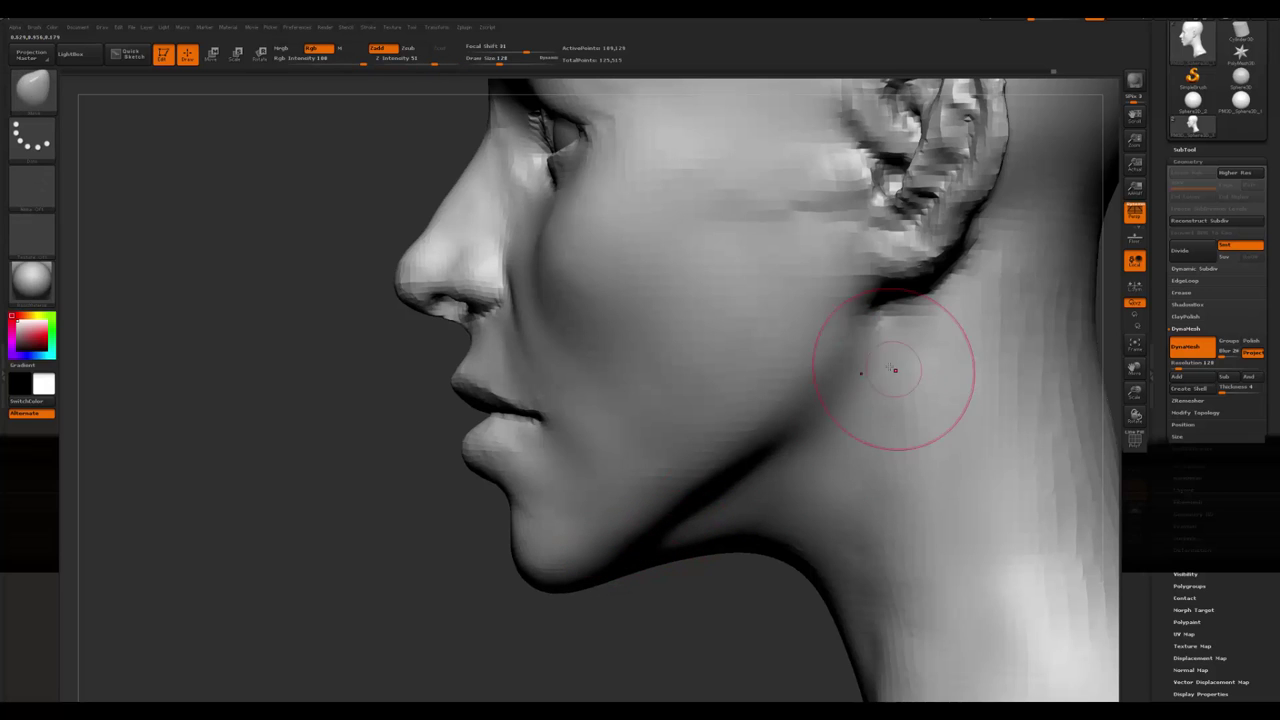
mouse_move(867, 370)
left_mouse_down("shift")
mouse_move(857, 335)
mouse_move(807, 394)
mouse_move(792, 351)
mouse_move(767, 372)
mouse_move(834, 318)
left_mouse_up("shift")
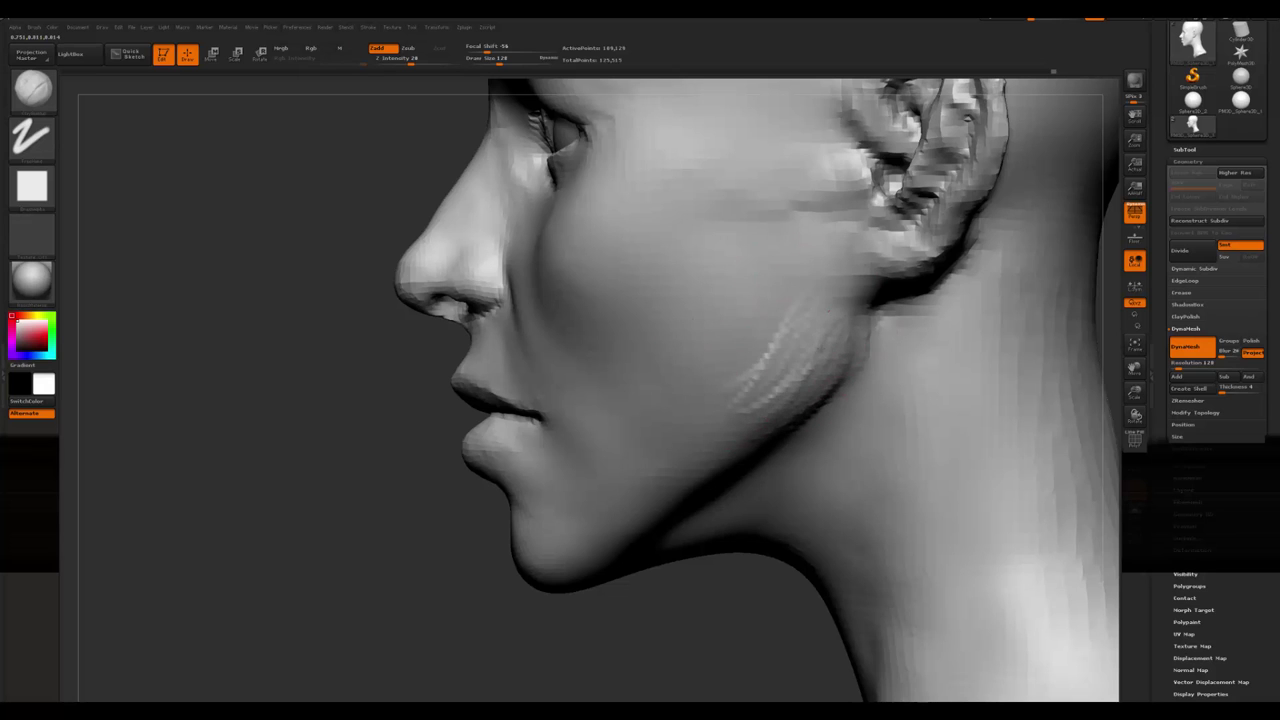
mouse_move(880, 457)
left_mouse_down("alt")
mouse_move(651, 606)
mouse_move(681, 607)
mouse_move(848, 346)
left_mouse_up("alt")
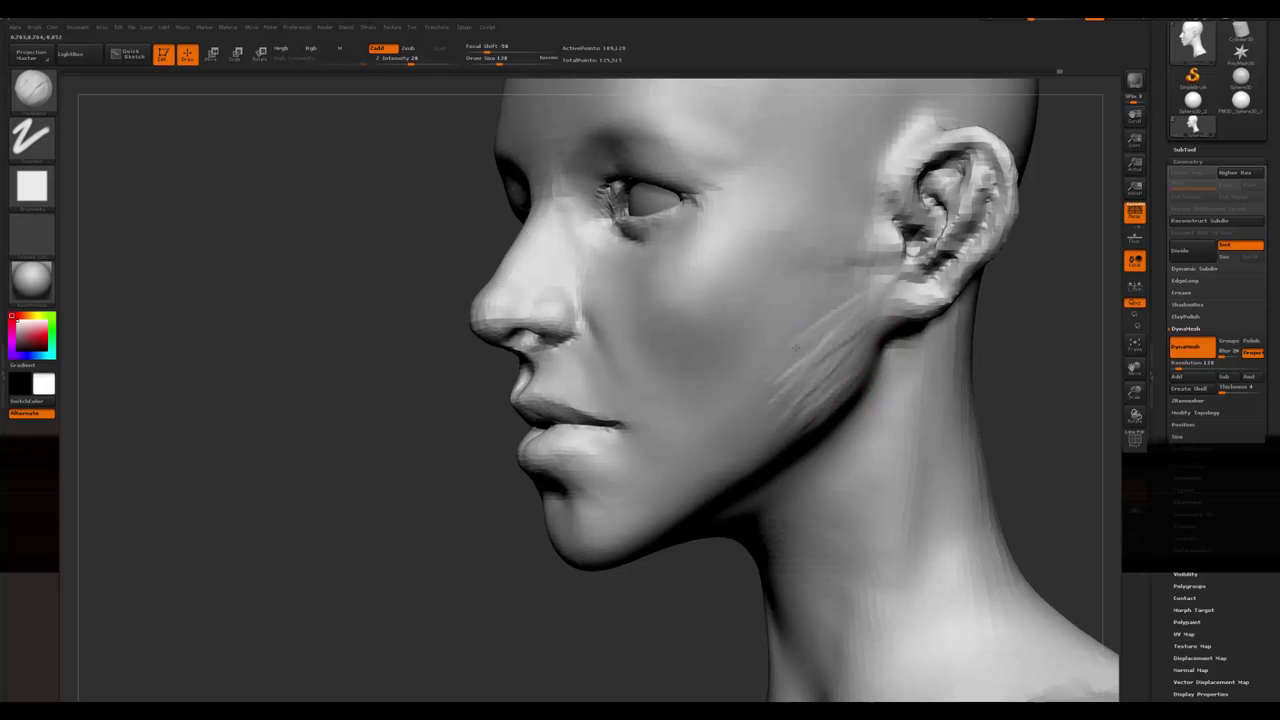
left_click_drag(838, 293, 778, 378, "shift")
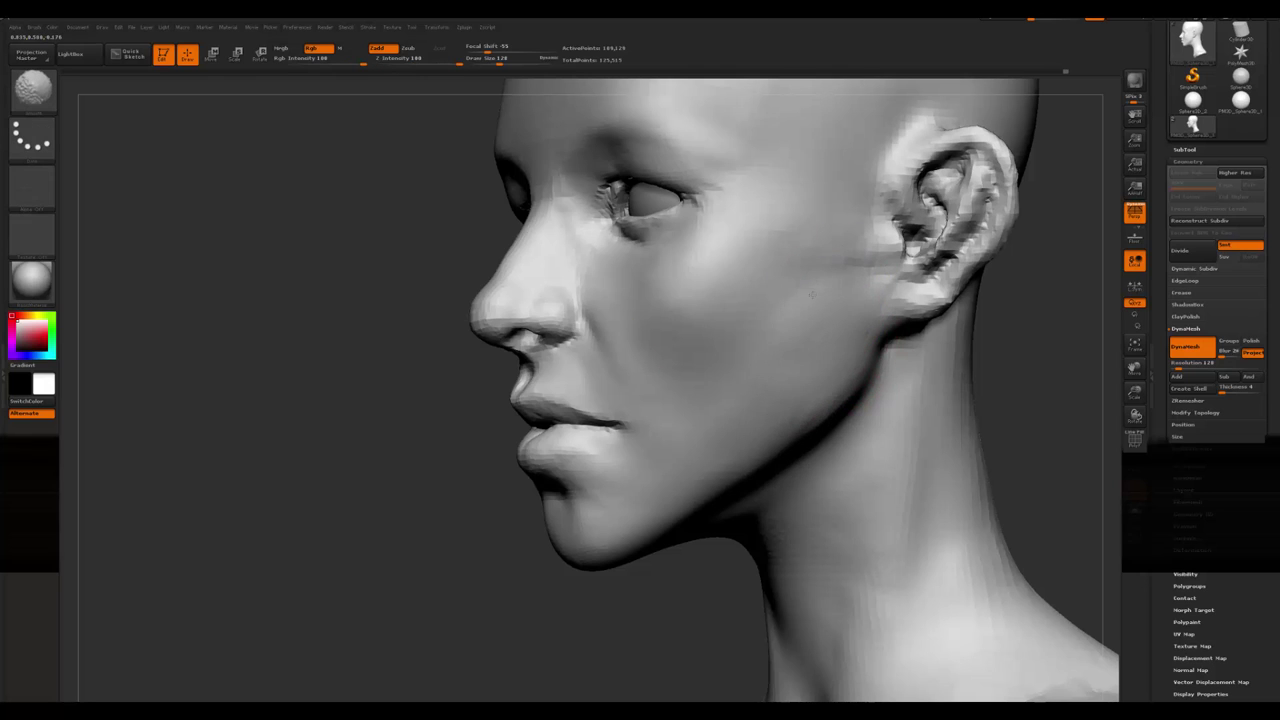
- Zoom in on the ear and switch to the Move brush to shape it
mouse_move(1083, 371)
left_mouse_down()
mouse_move(950, 400)
mouse_move(980, 420)
mouse_move(862, 300)
left_mouse_up()
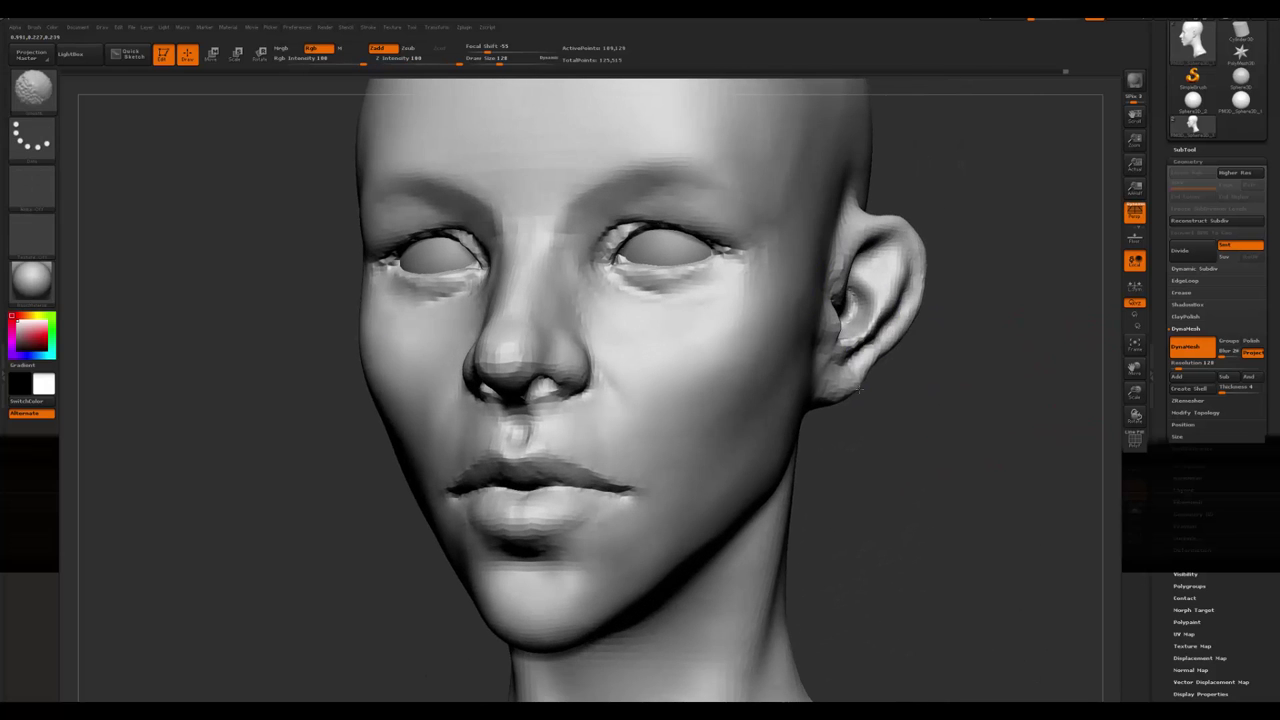
mouse_move(858, 390)
left_mouse_down()
mouse_move(950, 455)
mouse_move(800, 330)
left_mouse_up()
right_click(780, 400)
left_click(790, 370)
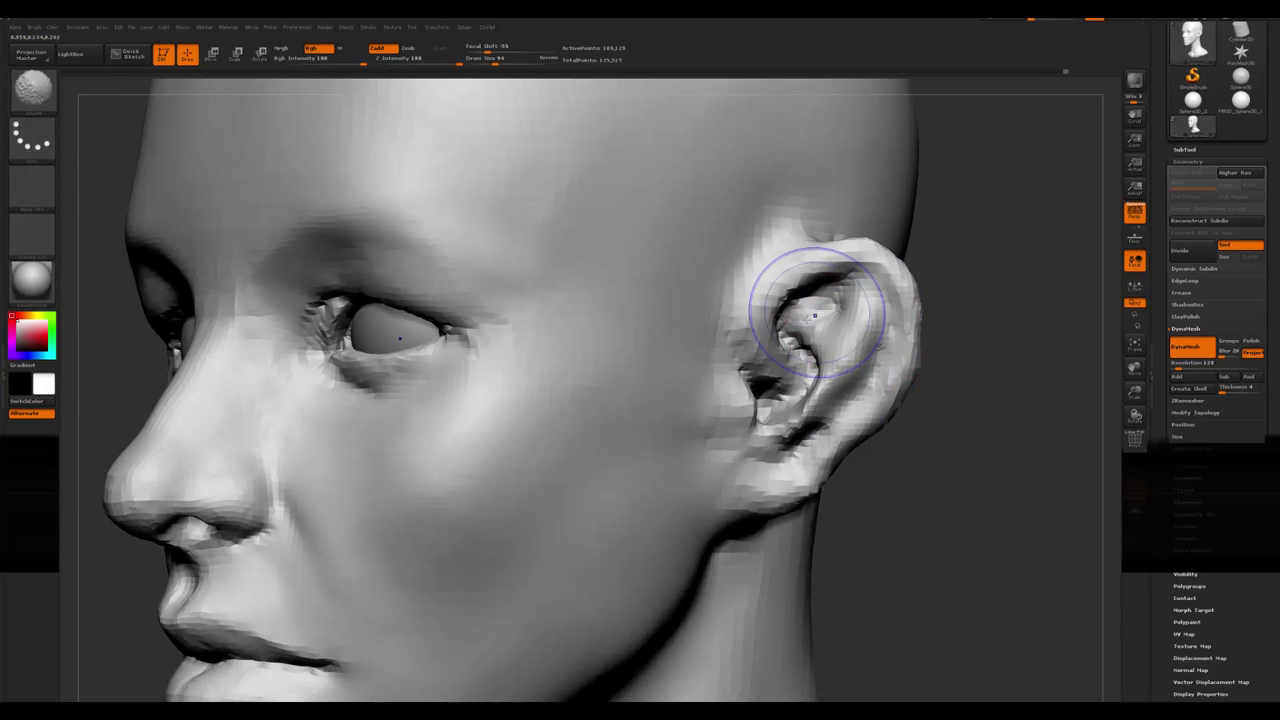
key("b")
key("m")
key("v")
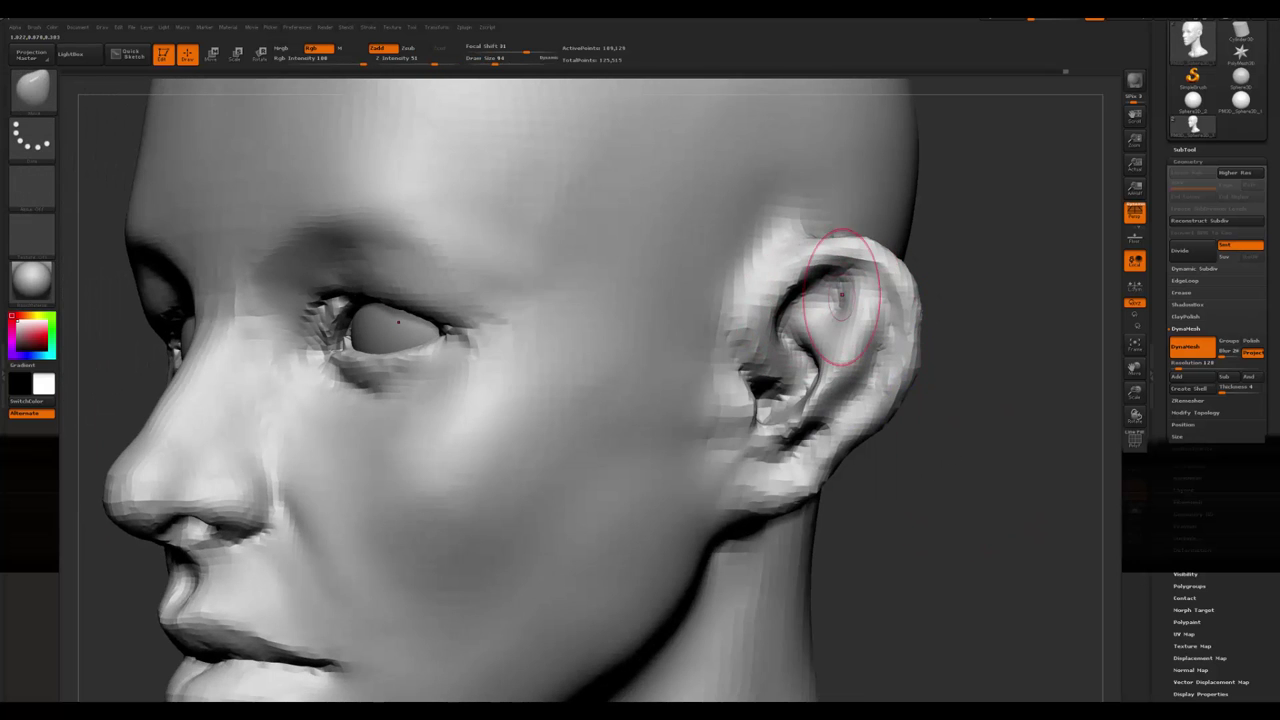
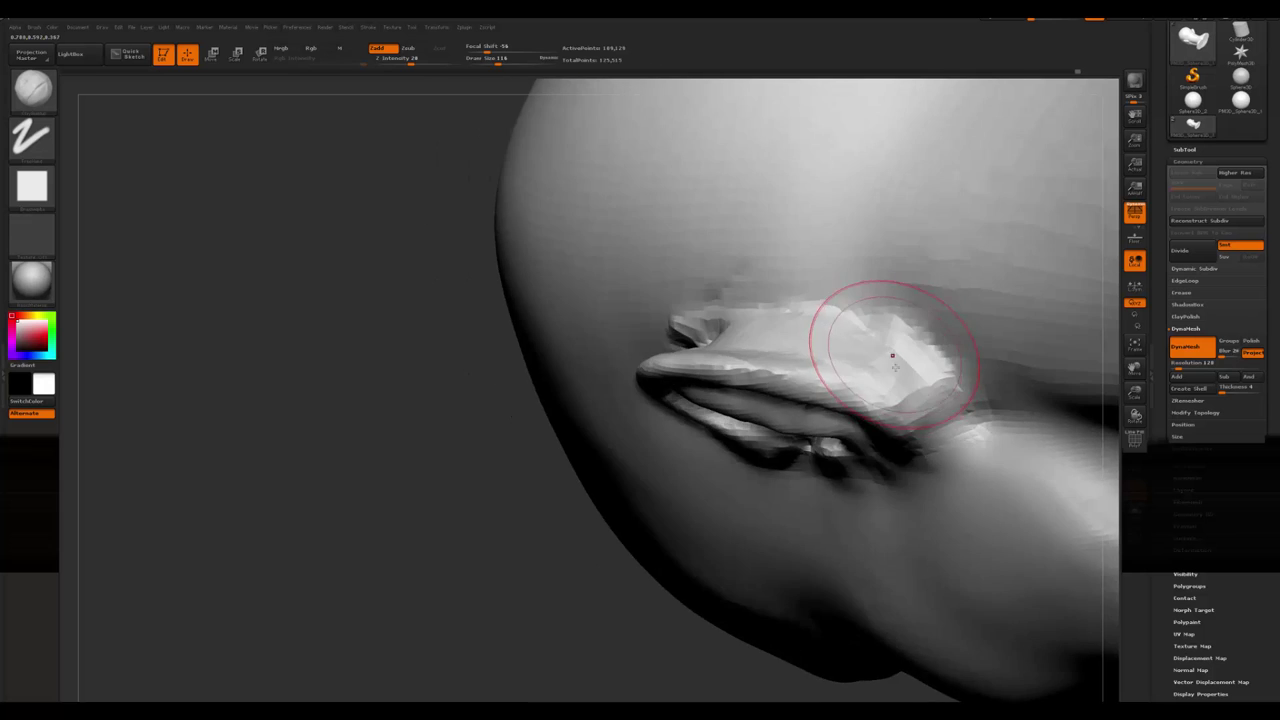
- Lower Draw Size to 68 and Shift-smooth the ear's rim and inner folds
key("space")
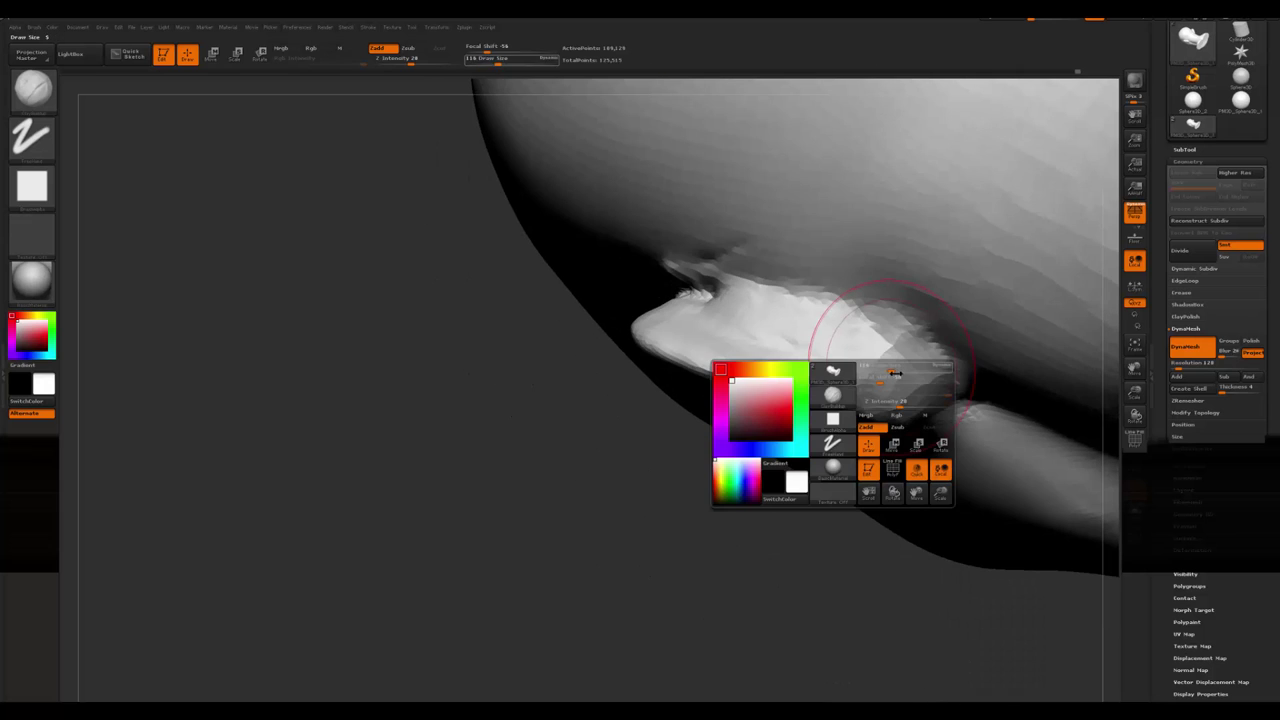
left_click_drag(895, 373, 886, 366)
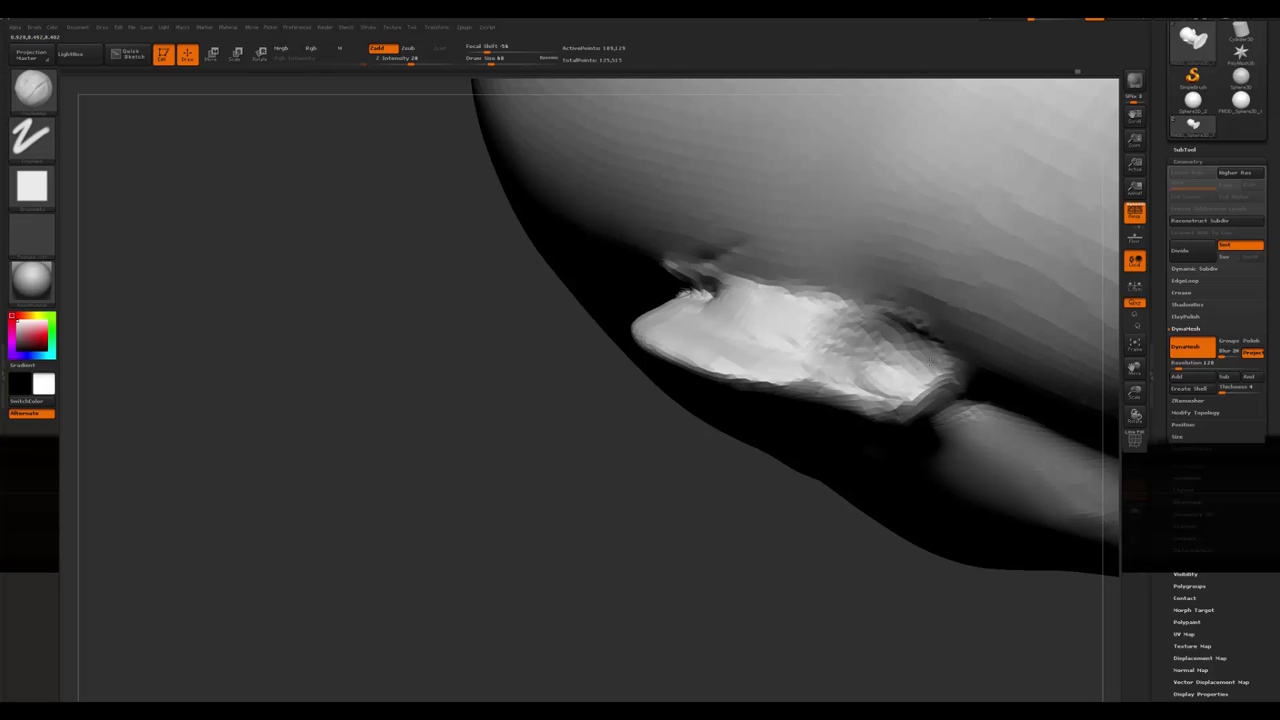
key("shift")
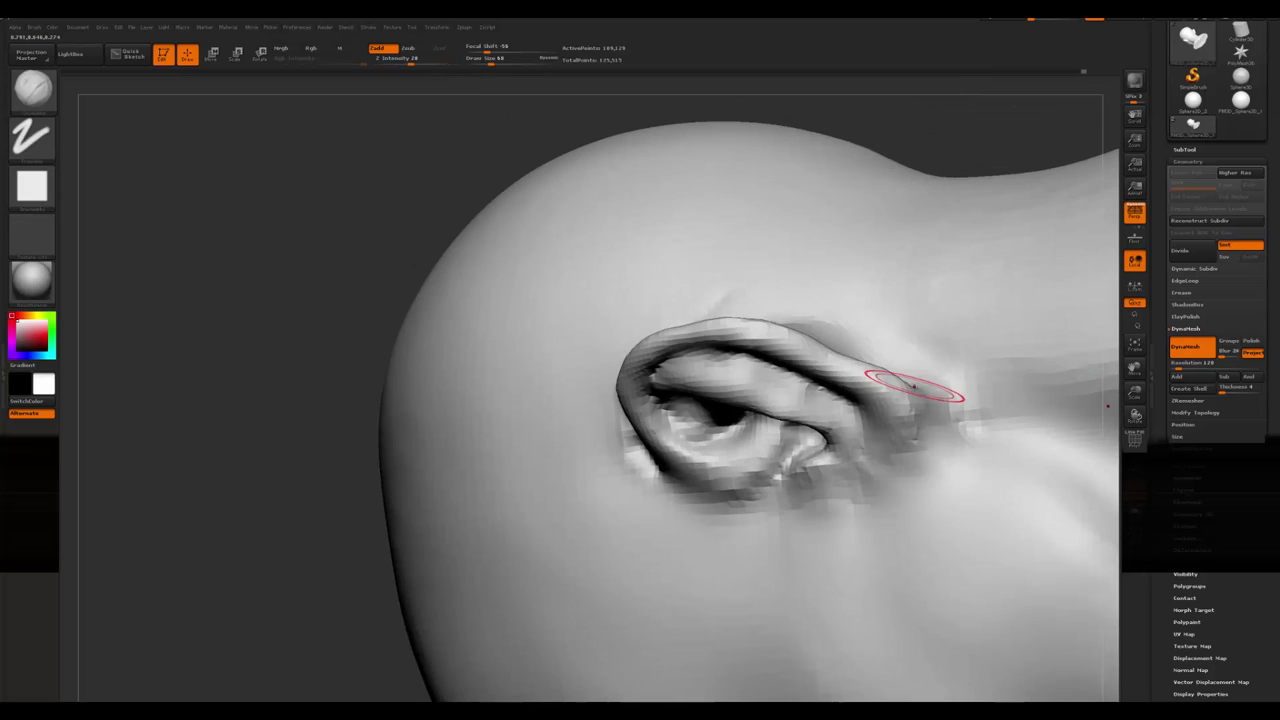
key("shift")
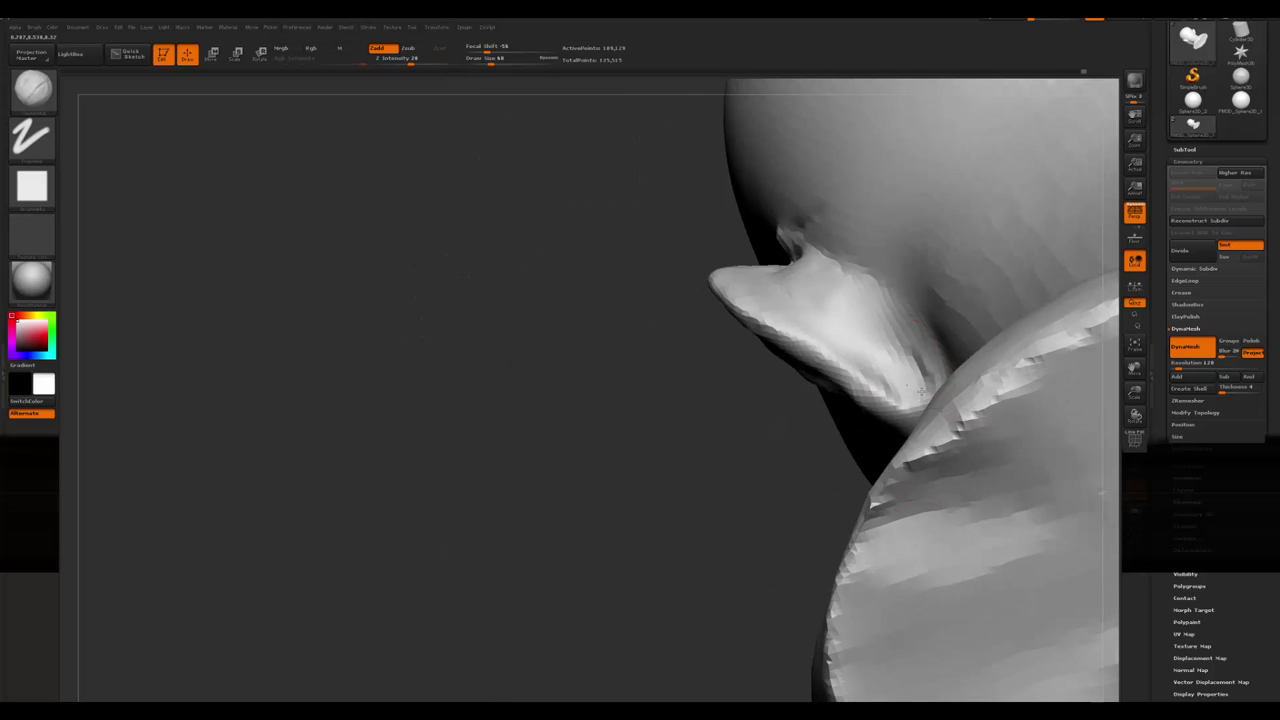
left_click_drag(923, 376, 928, 405)
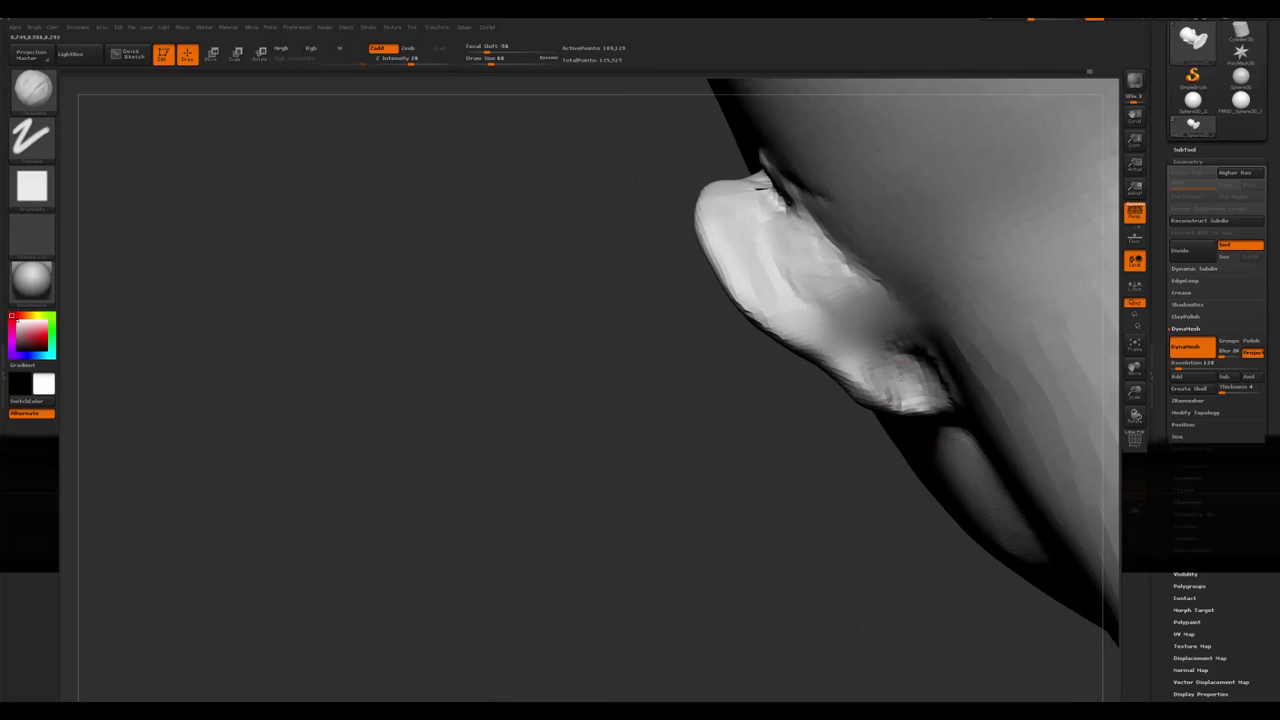
key("shift")
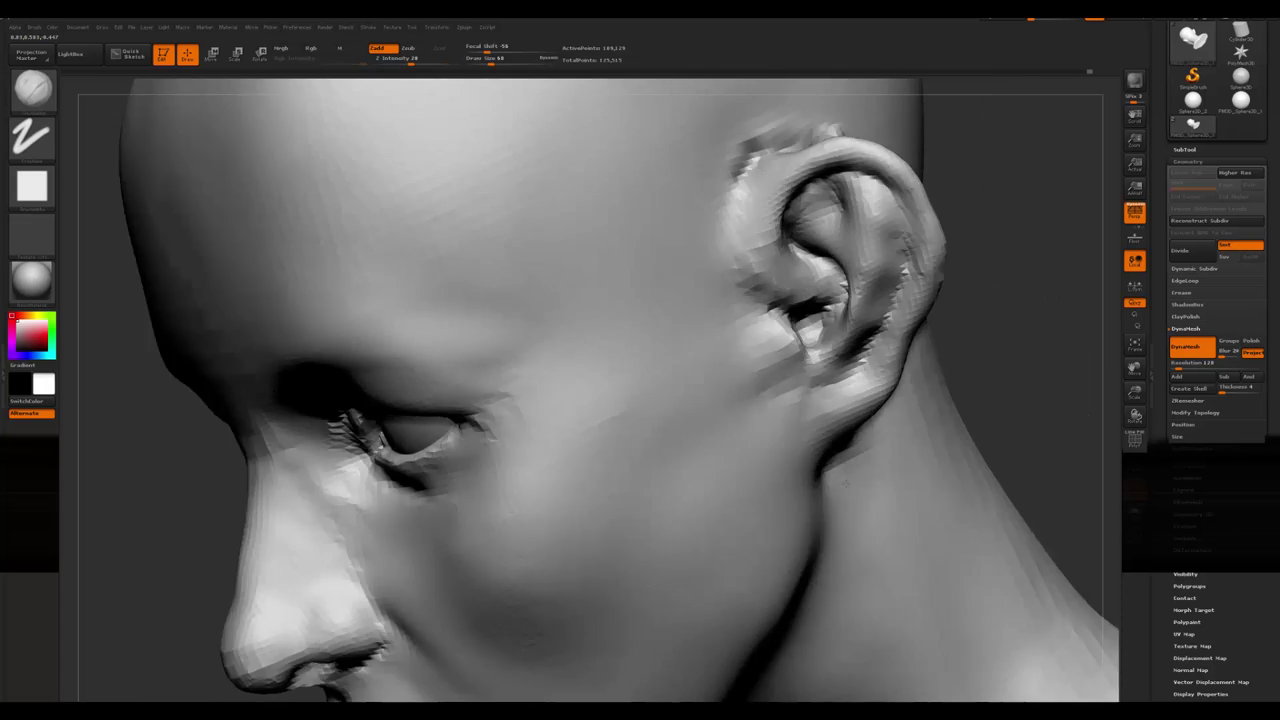
mouse_move(850, 430)
left_mouse_down()
mouse_move(900, 443)
mouse_move(901, 396)
mouse_move(580, 497)
mouse_move(537, 537)
left_mouse_up()
- Smooth the face surface, zooming and rotating the bust to show the left ear
right_click_drag(577, 552, 729, 491, "ctrl")
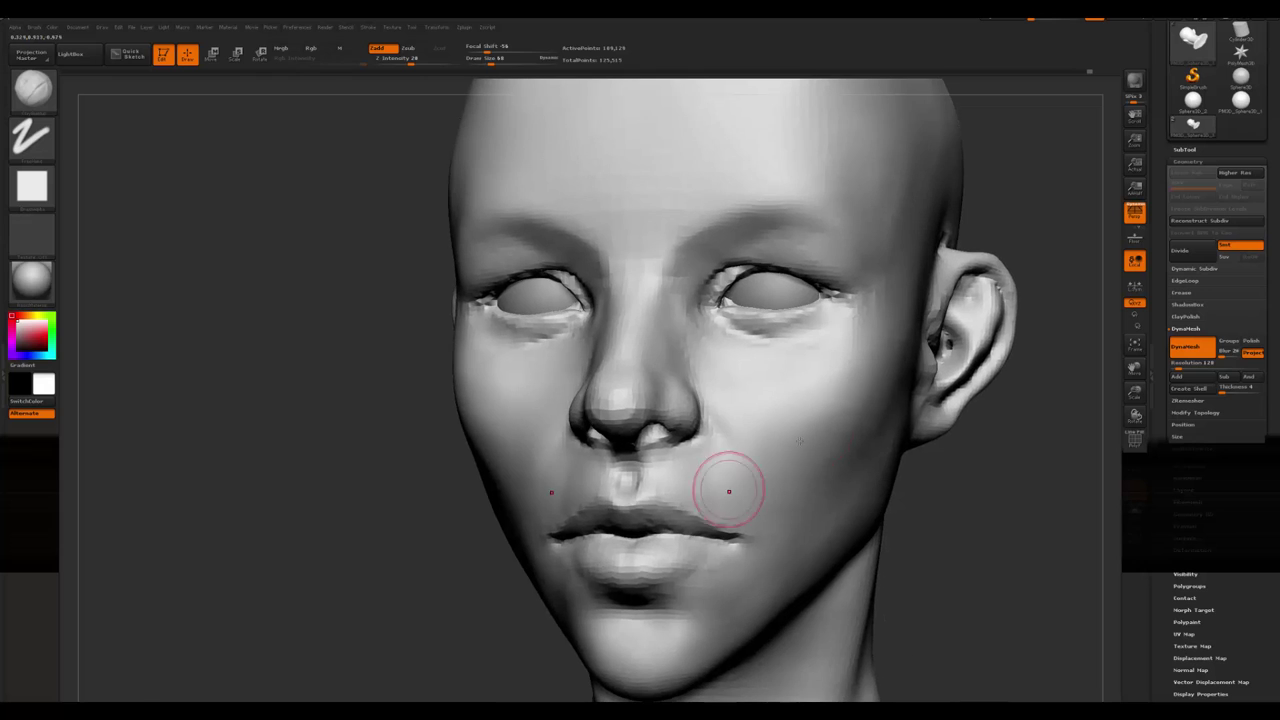
right_click_drag(1006, 494, 980, 477, "ctrl")
key("shift")
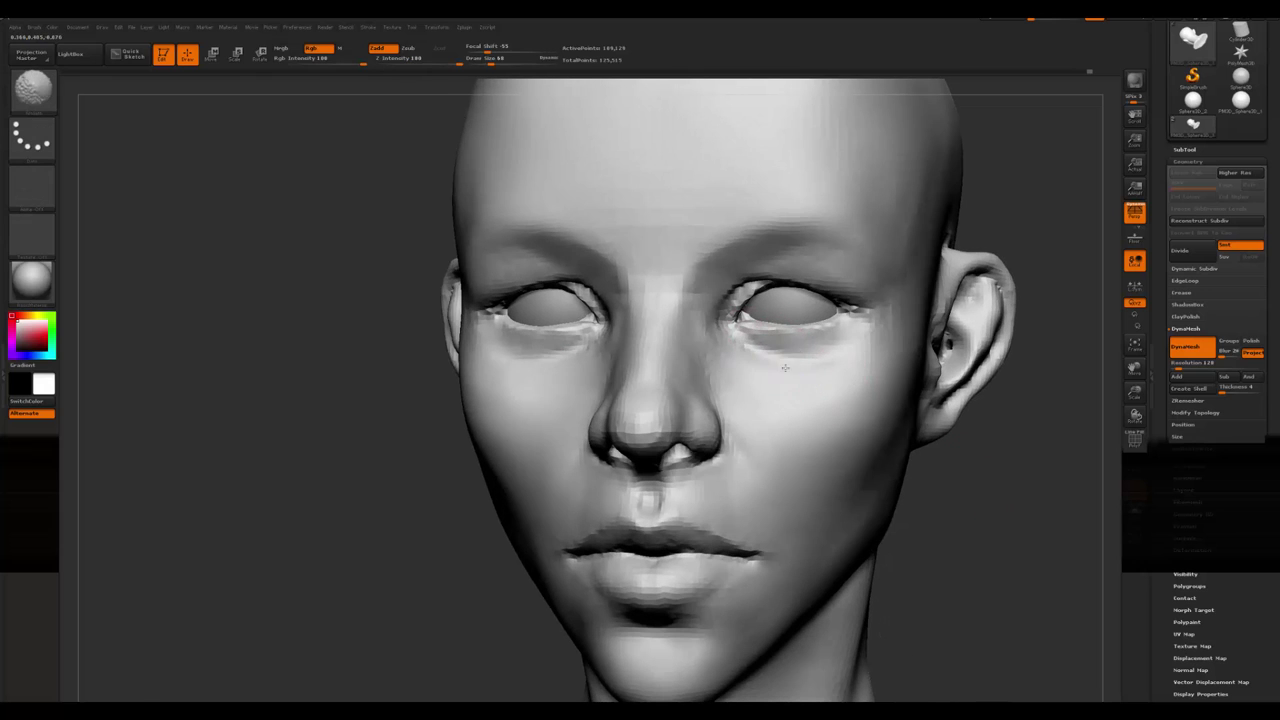
key("space")
key("shift")
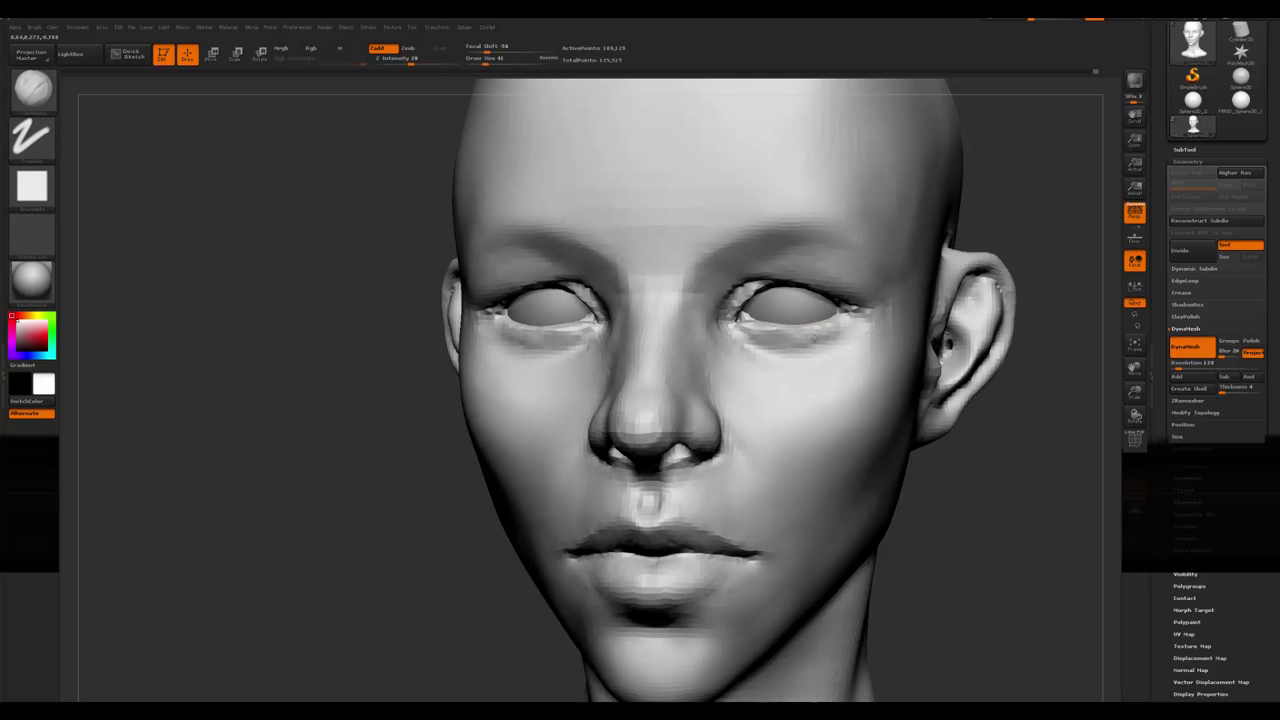
left_click_drag(1006, 517, 830, 432, "alt")
key("space")
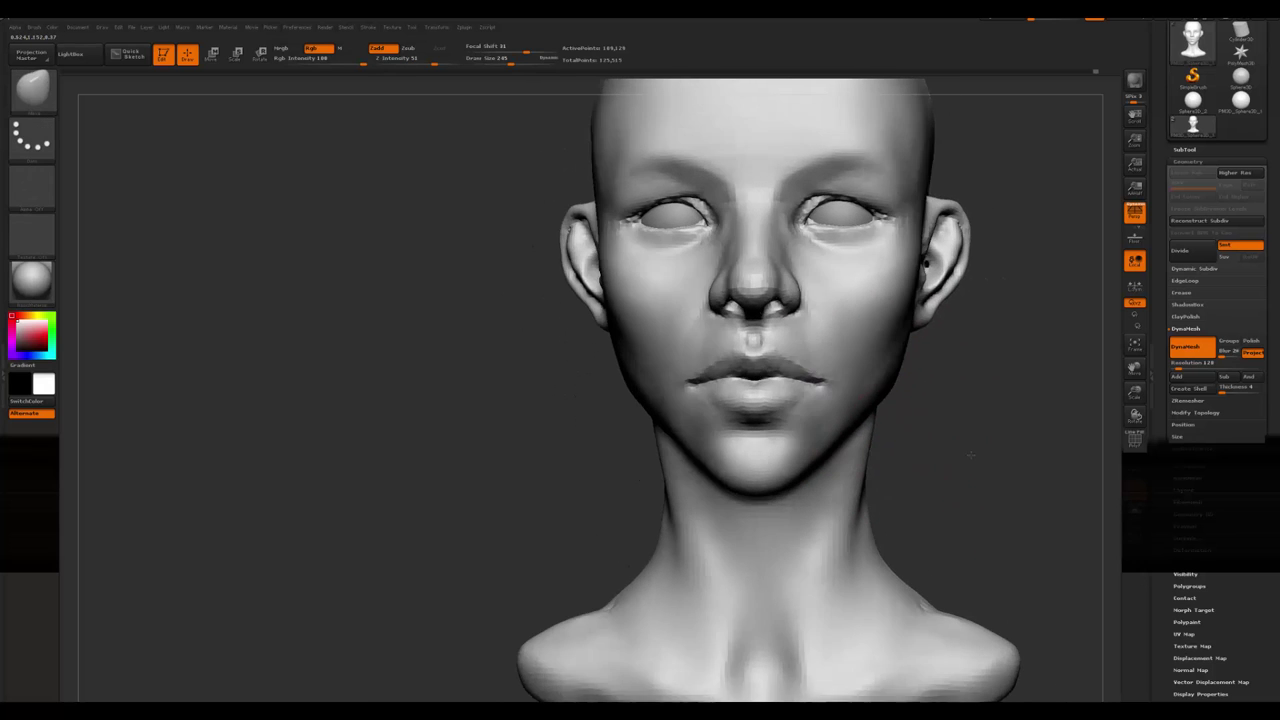
left_click_drag(970, 455, 1090, 455)
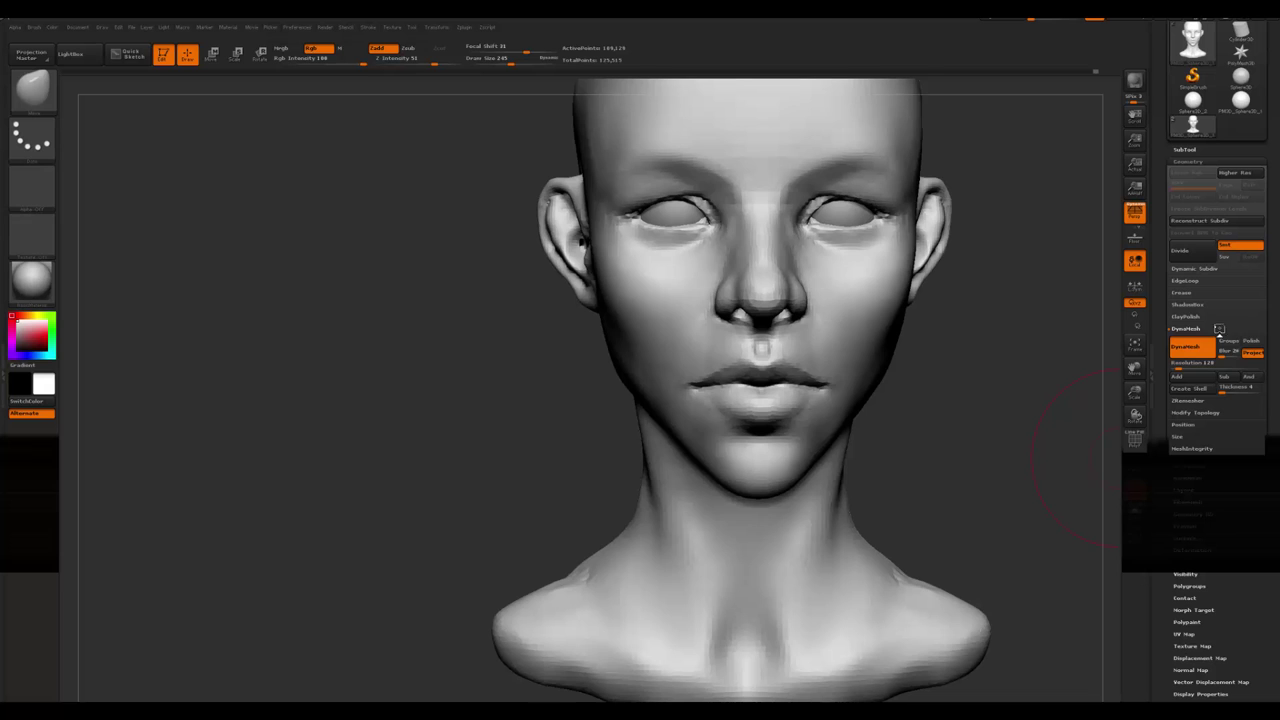
mouse_move(988, 437)
left_mouse_down()
mouse_move(880, 423)
mouse_move(706, 478)
mouse_move(722, 477)
left_mouse_up()
- Frame the head and shrink the brush Draw Size to 46
key("space")
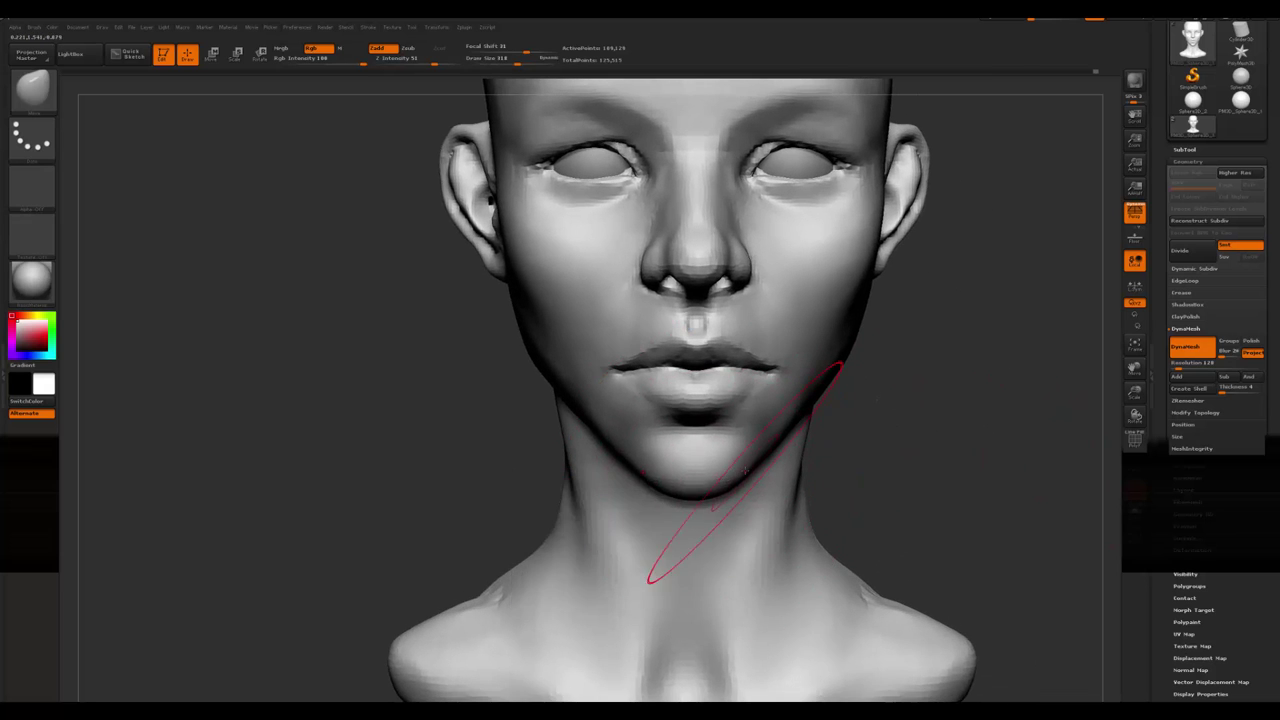
key("f")
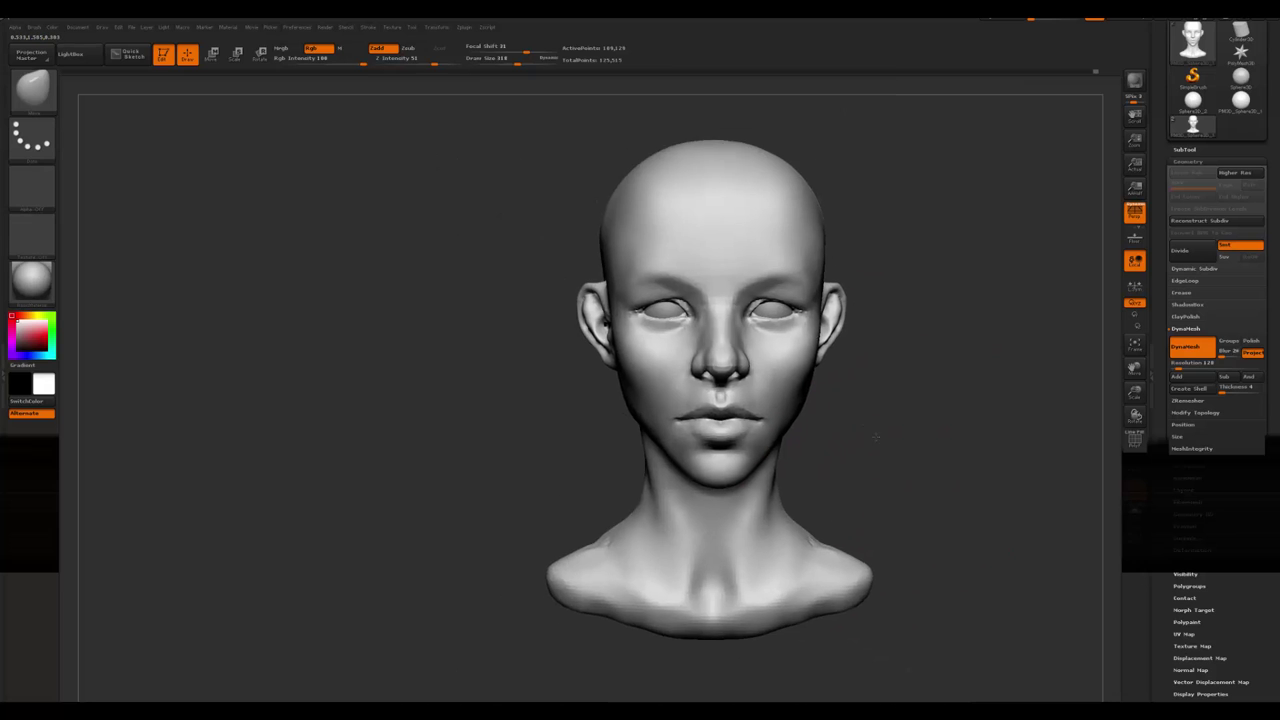
scroll(905, 437, "up", 3)
scroll(901, 437, "up", 4)
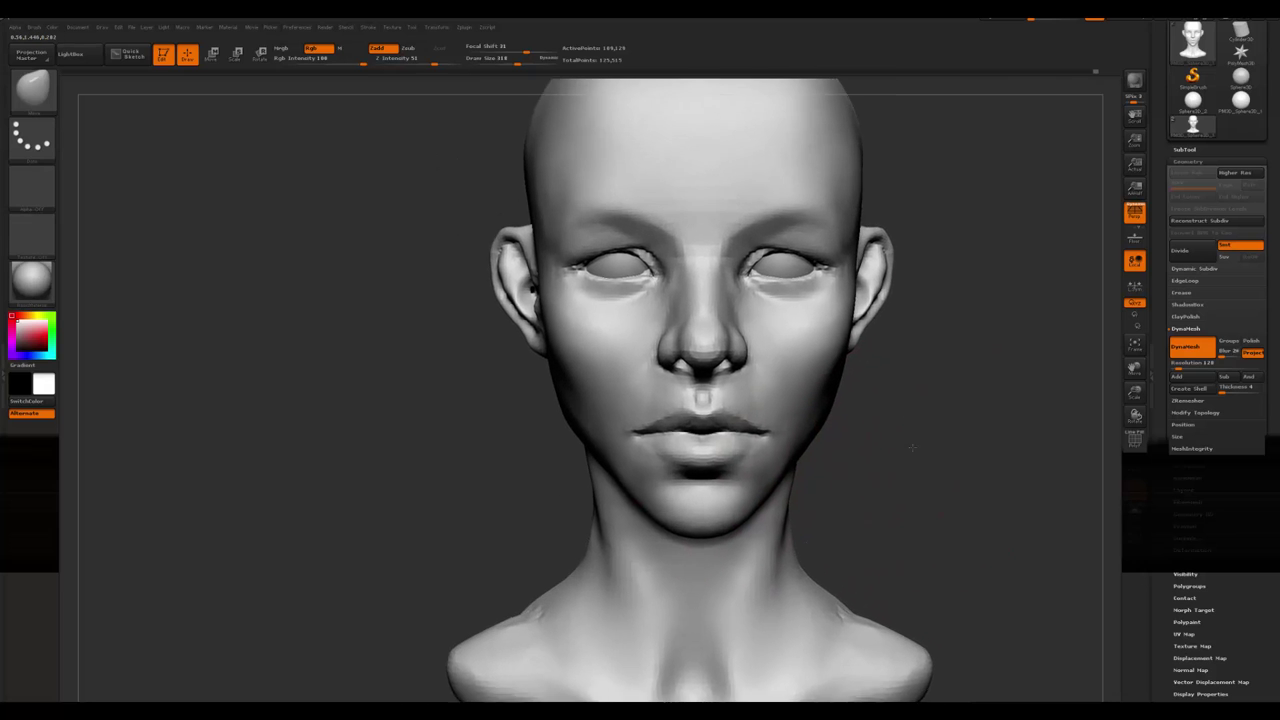
scroll(857, 271, "up", 2)
key("space")
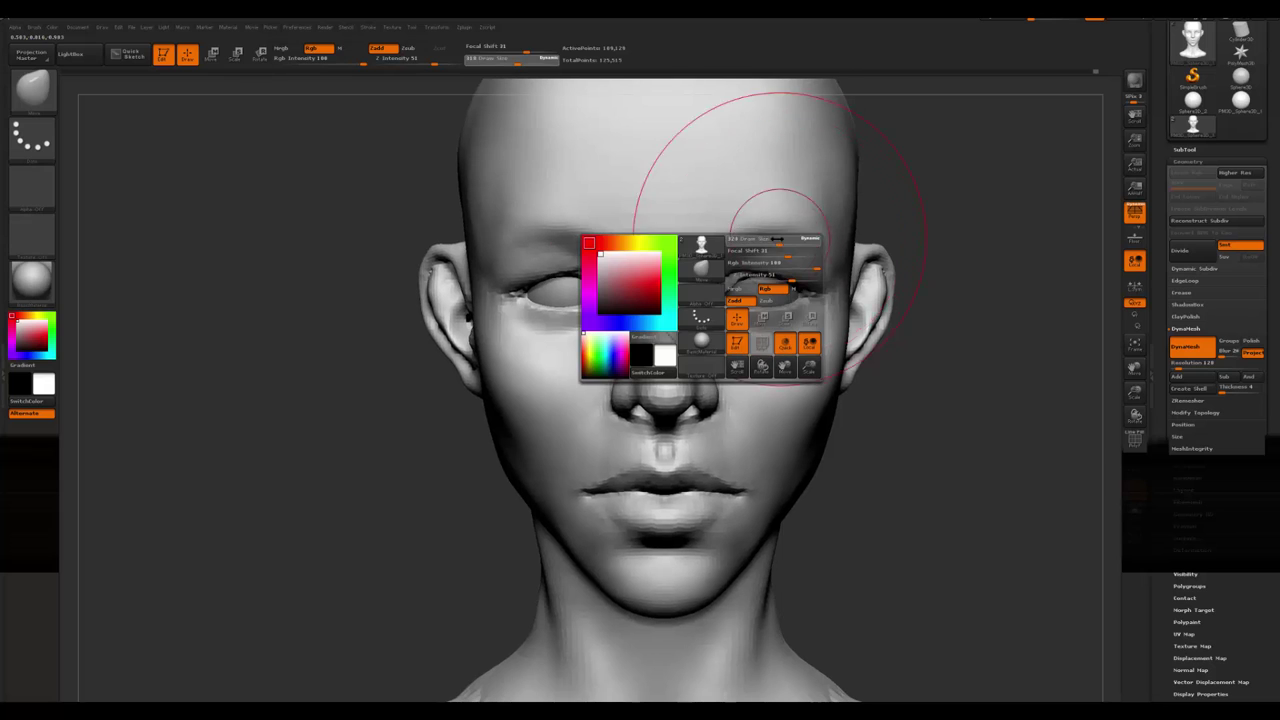
mouse_move(751, 251)
left_mouse_down()
mouse_move(766, 223)
mouse_move(730, 238)
left_mouse_up()
- Switch to MaskPen at Draw Size 54, then carve and smooth around the brow and eye sockets
key("ctrl+space")
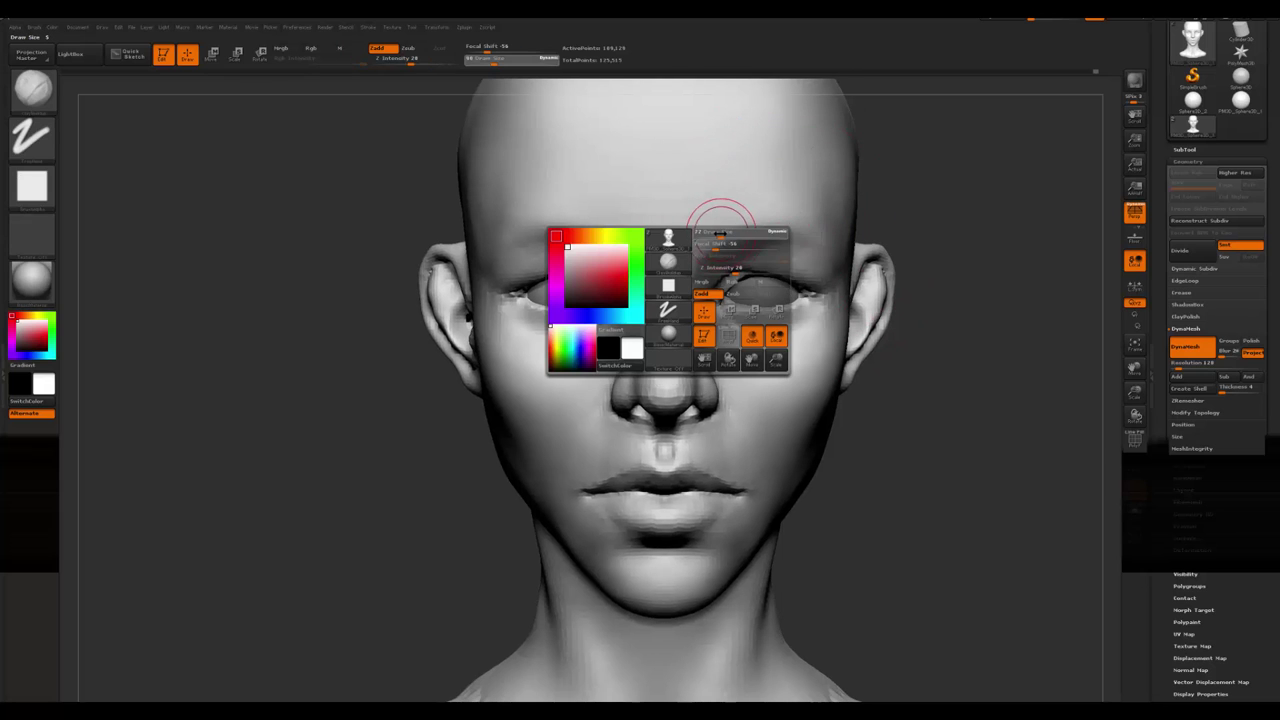
key("ctrl+space")
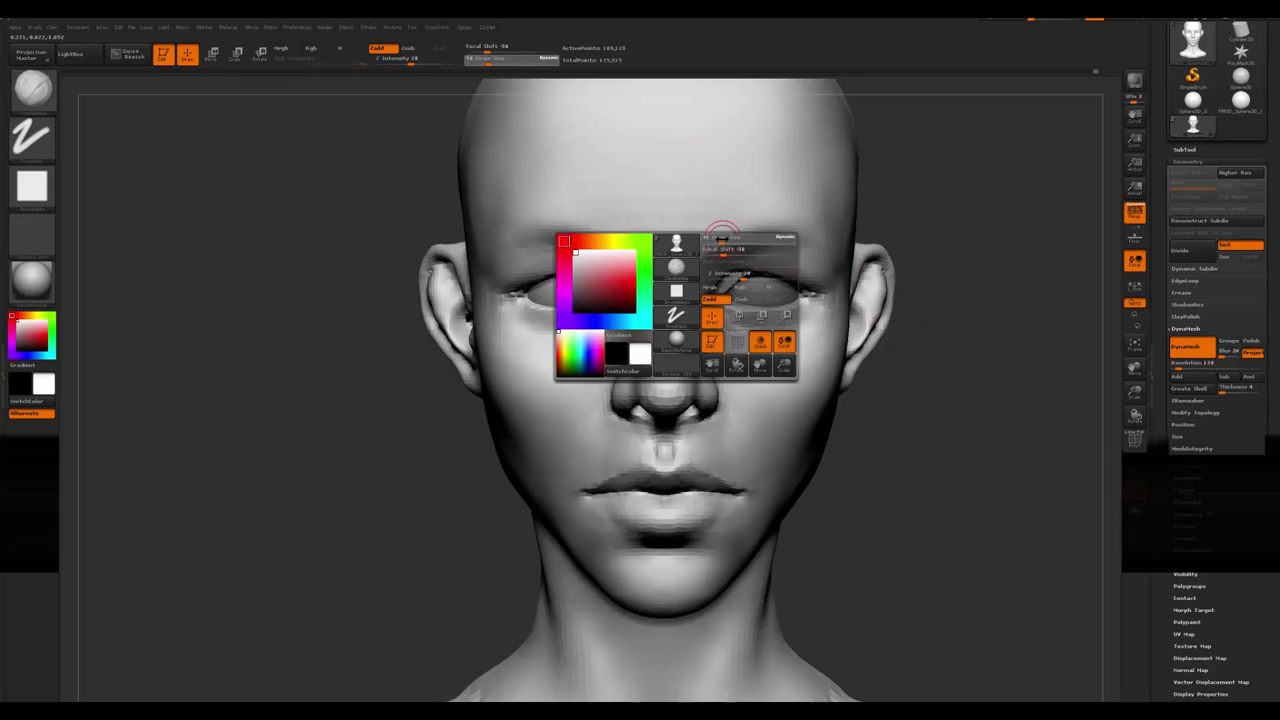
left_click_drag(724, 238, 725, 242)
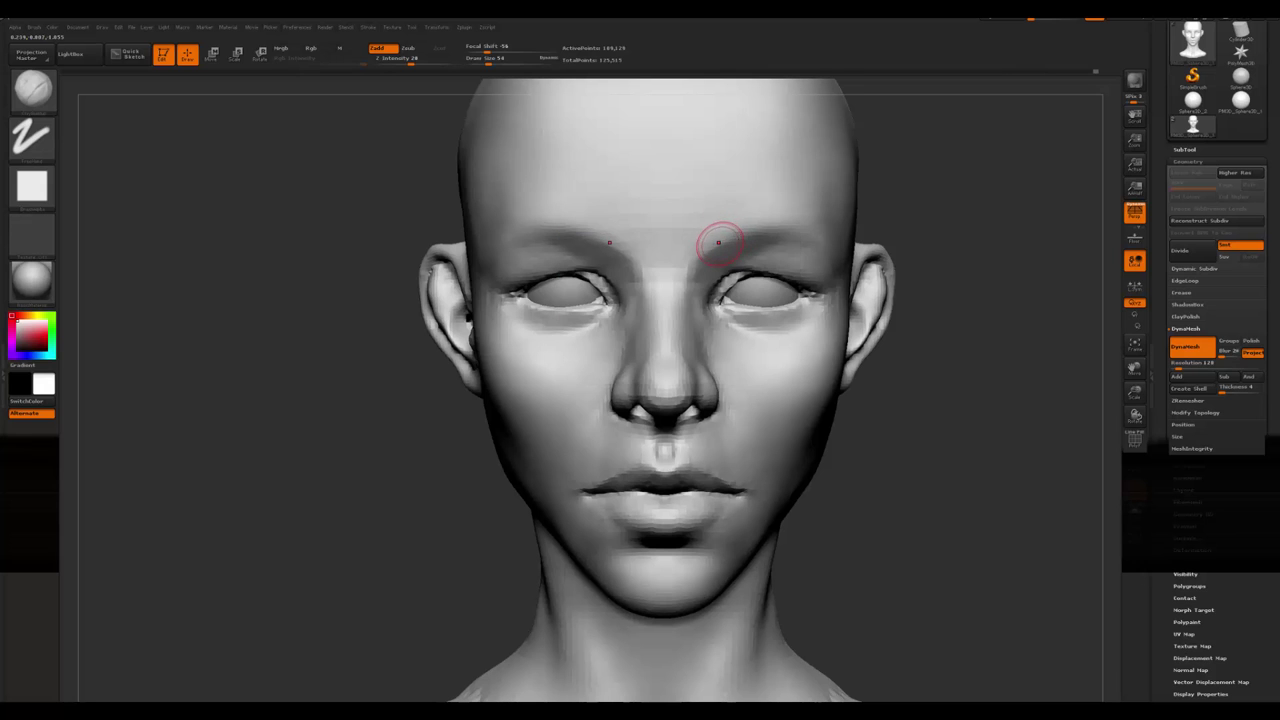
mouse_move(967, 457)
left_mouse_down()
mouse_move(900, 460)
mouse_move(945, 463)
mouse_move(921, 465)
mouse_move(794, 274)
left_mouse_up()
key("space")
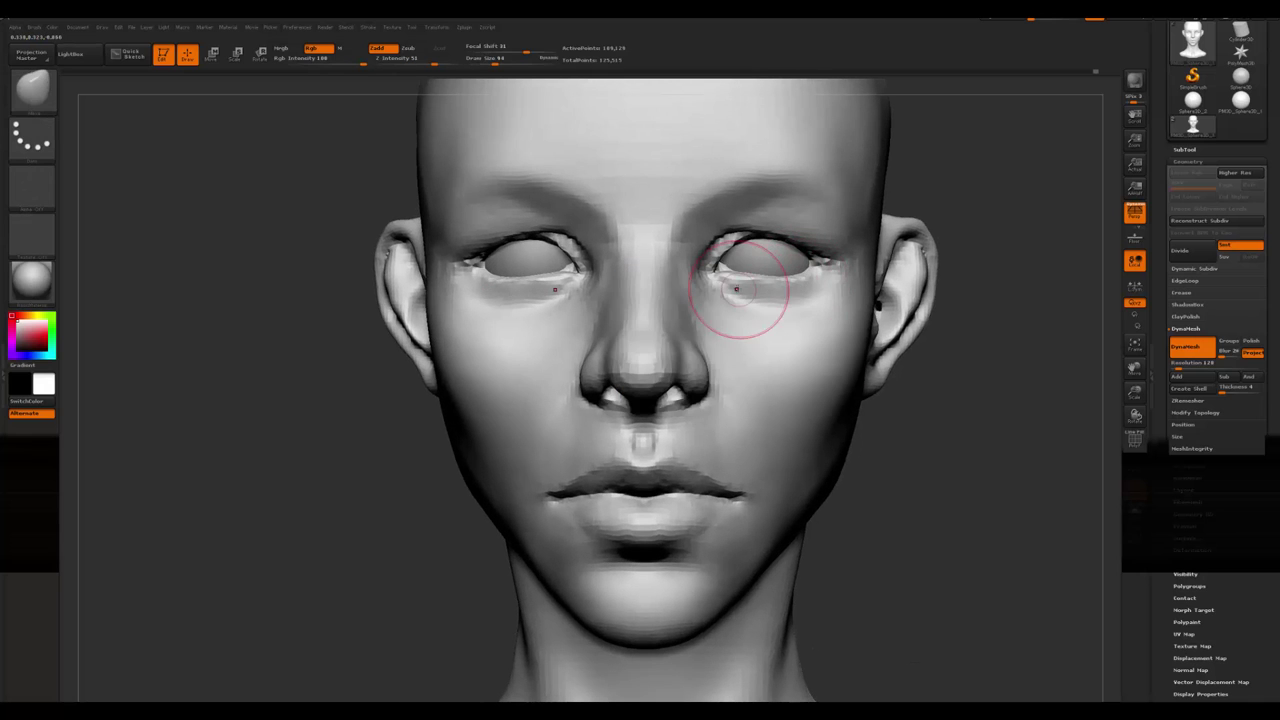
key("space")
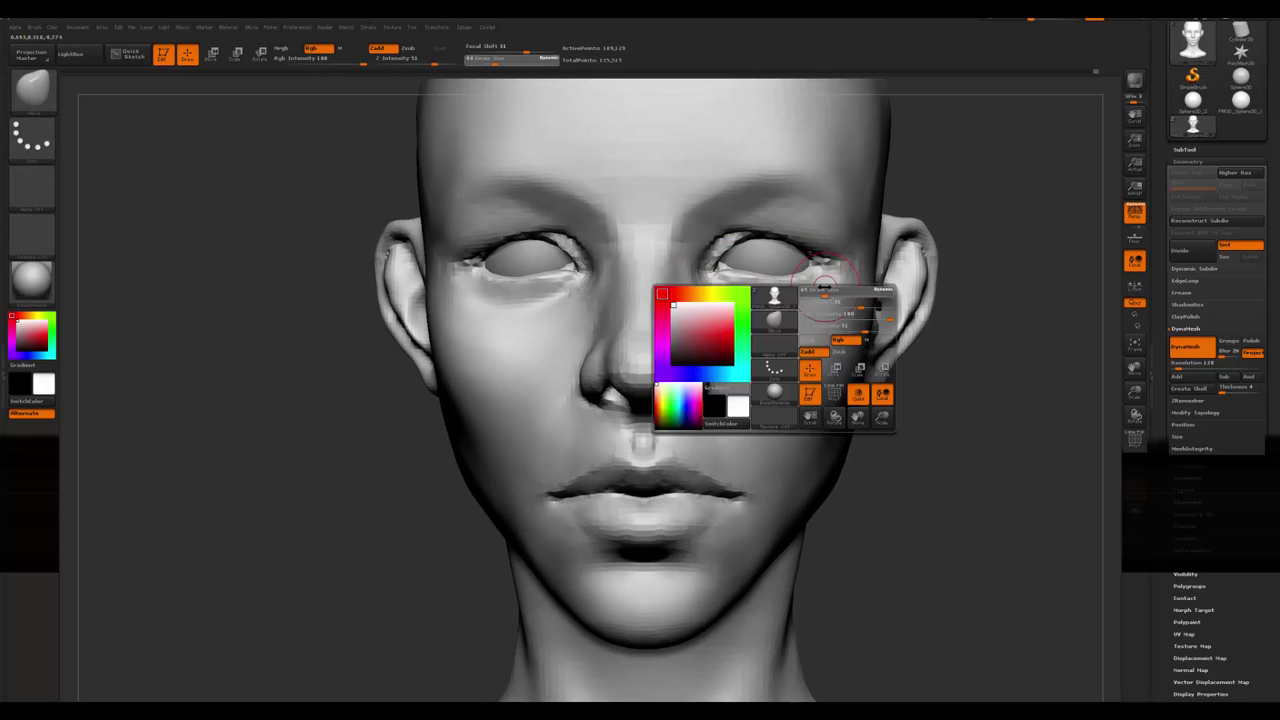
left_click_drag(934, 429, 857, 343)
key("shift")
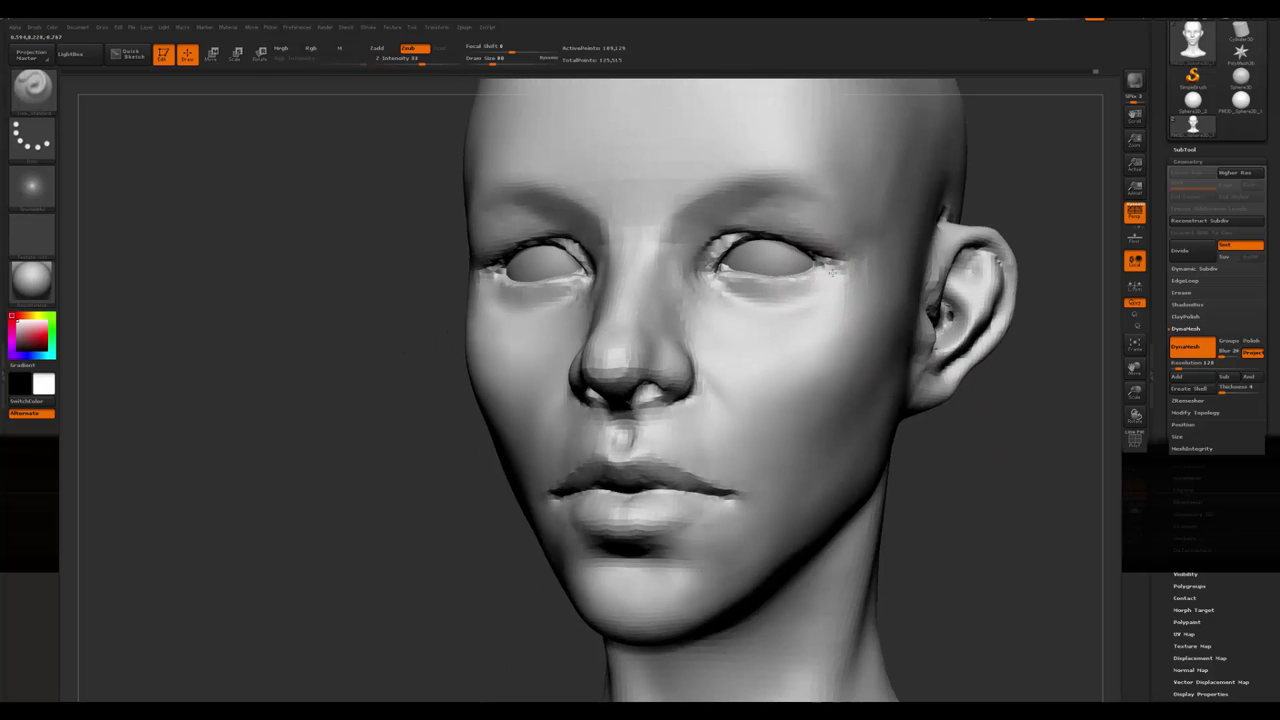
left_click_drag(500, 450, 719, 297, "shift")
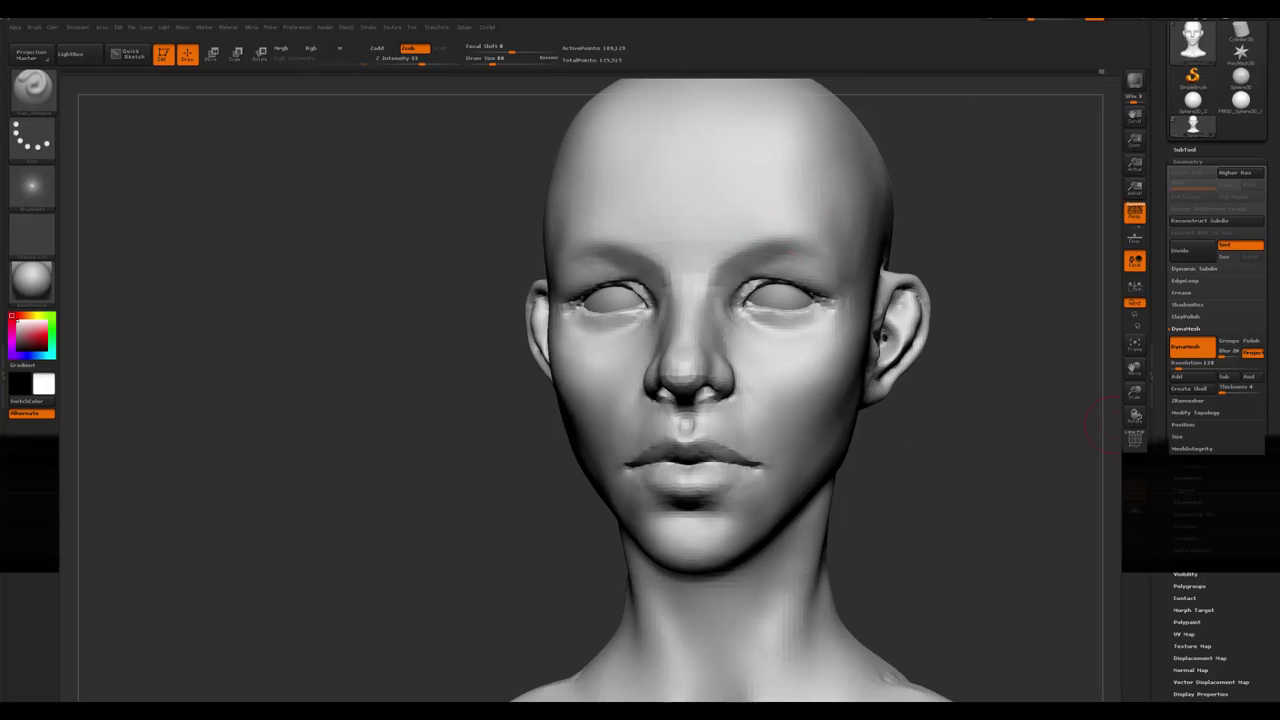
scroll(1220, 450, "down", 3)
- Expand Tool > Polypaint, enable Colorize, and pick a paint colour from the swatches
mouse_move(1060, 503)
left_mouse_down()
mouse_move(1024, 501)
mouse_move(1100, 470)
mouse_move(1060, 490)
left_mouse_up()
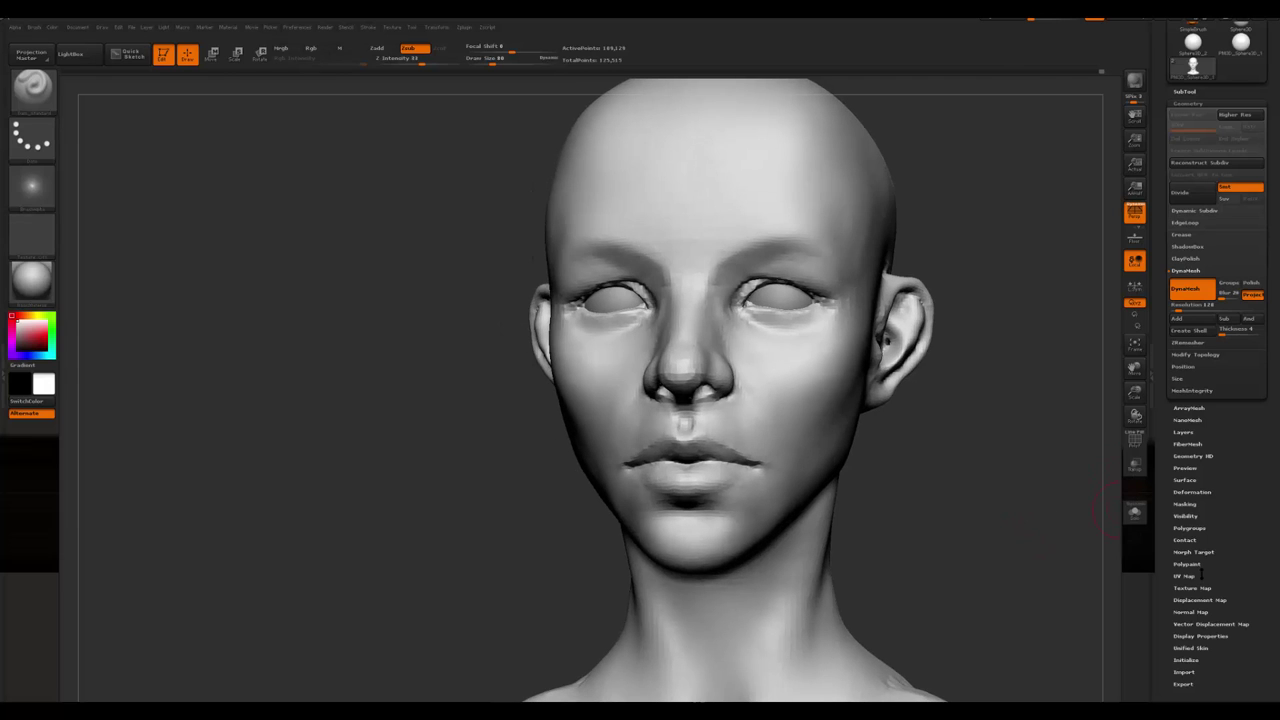
scroll(1200, 560, "down", 1)
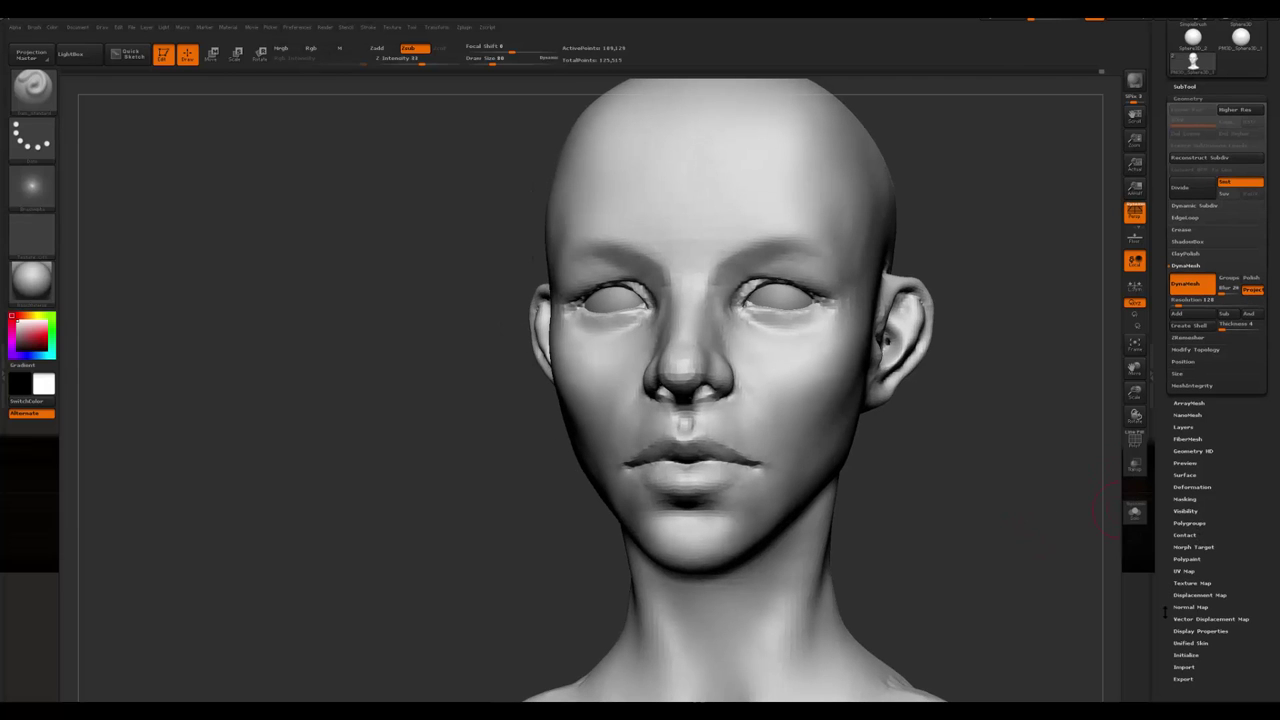
scroll(1170, 600, "down", 2)
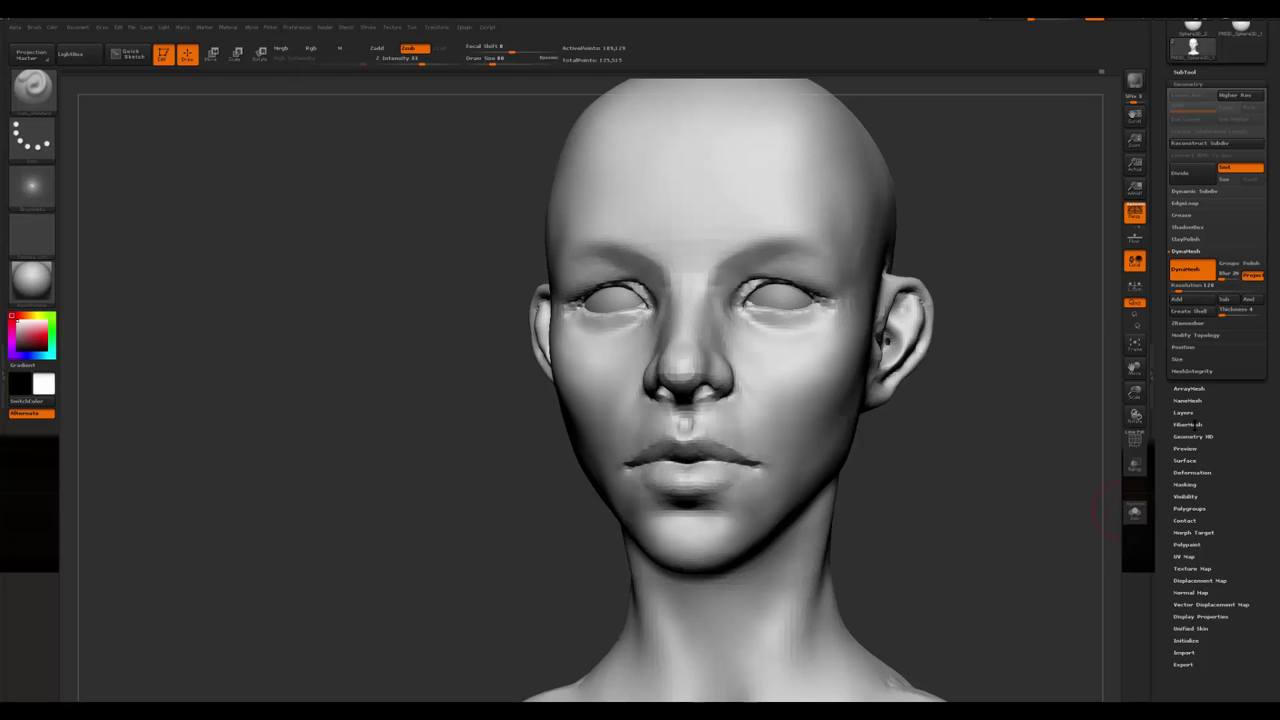
left_click(1190, 545)
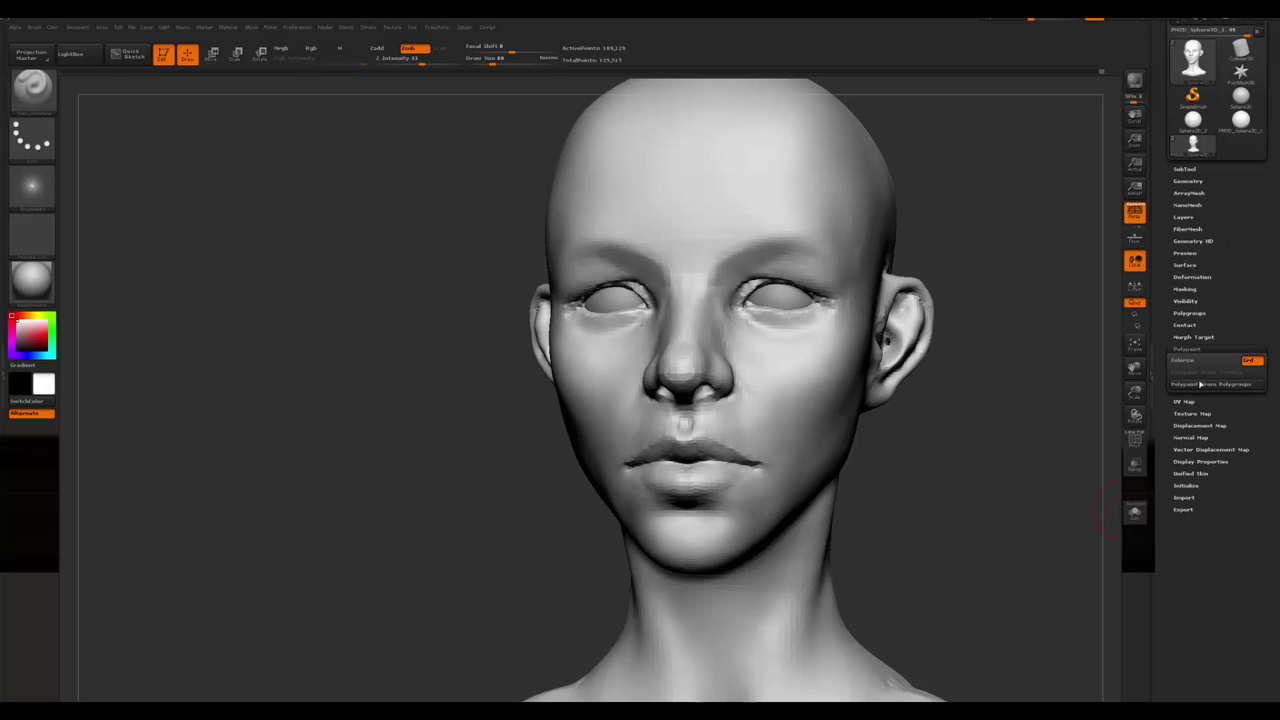
left_click(1194, 360)
left_click_drag(1000, 459, 950, 445)
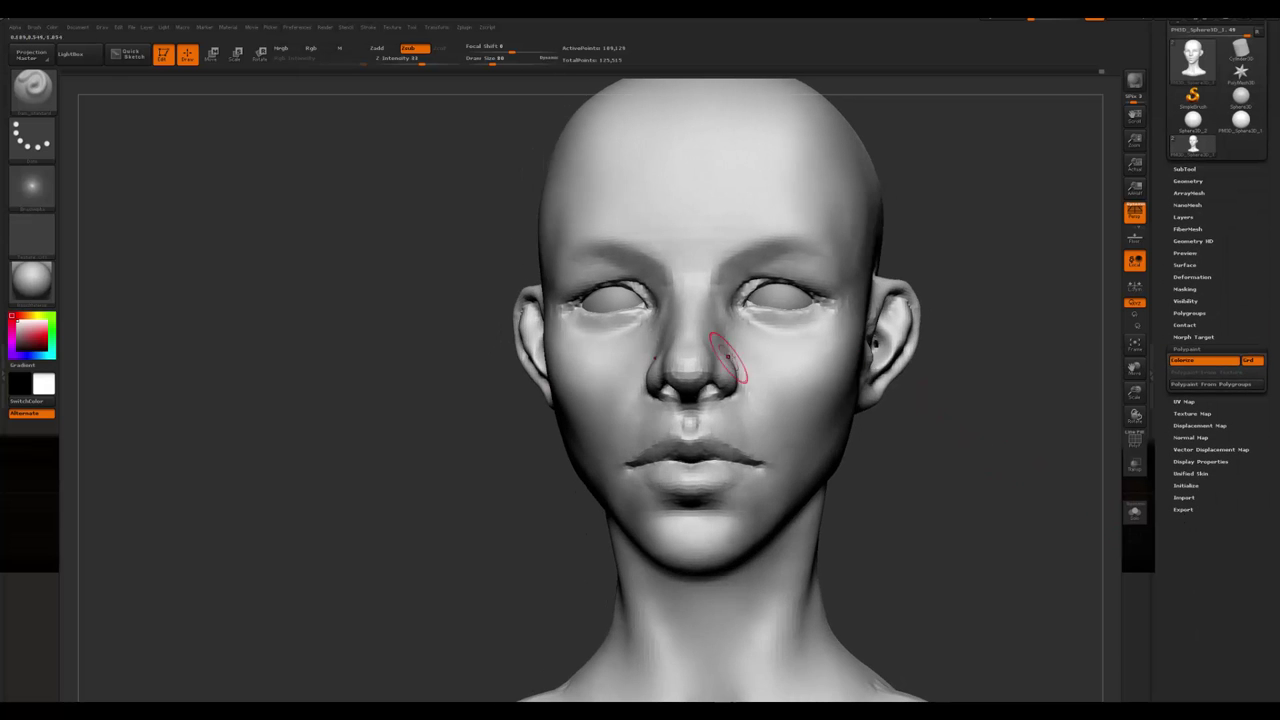
left_click_drag(609, 373, 609, 380, "alt")
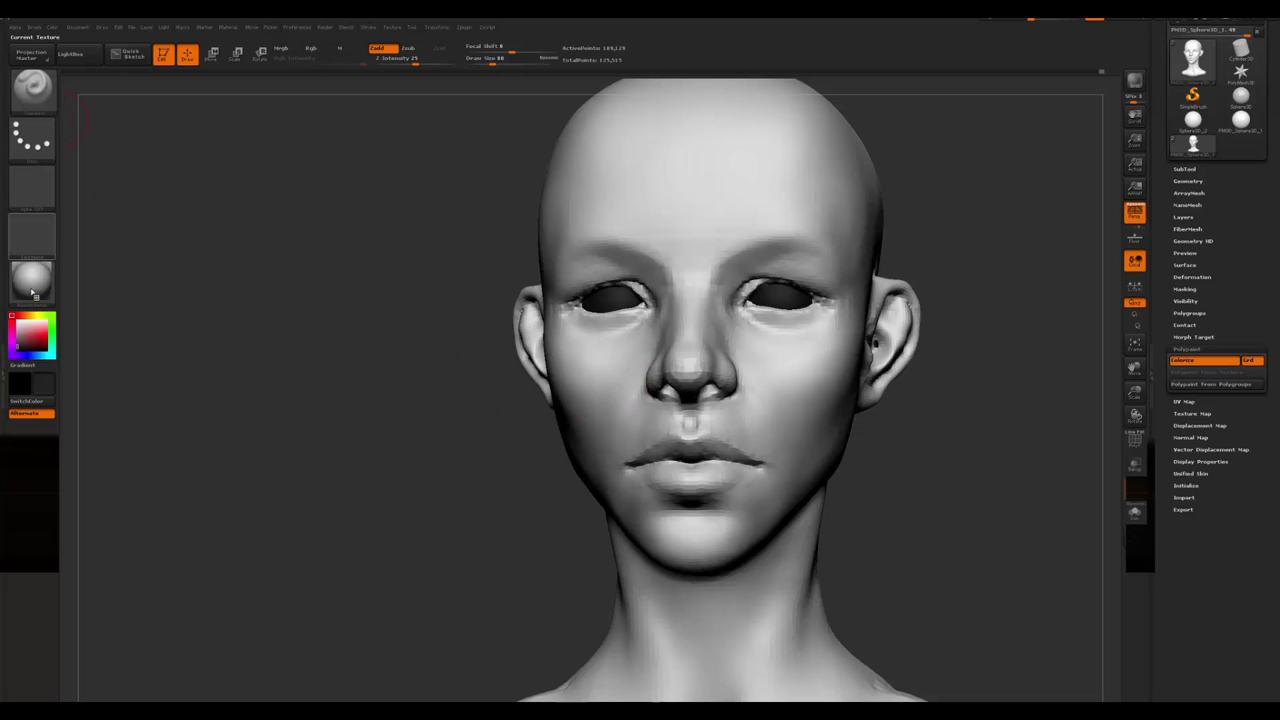
left_click(22, 322)
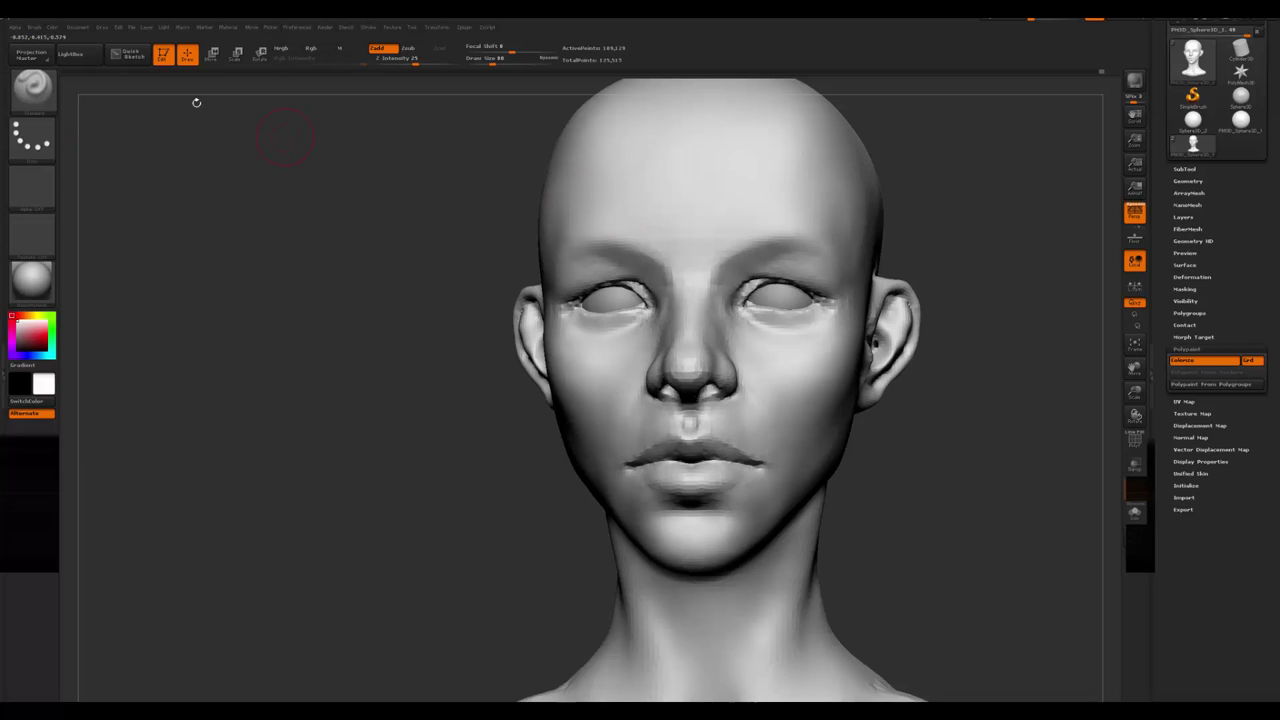
- Choose black paint, enable Colorize and turn Zadd off, leaving Rgb on
left_click(52, 27)
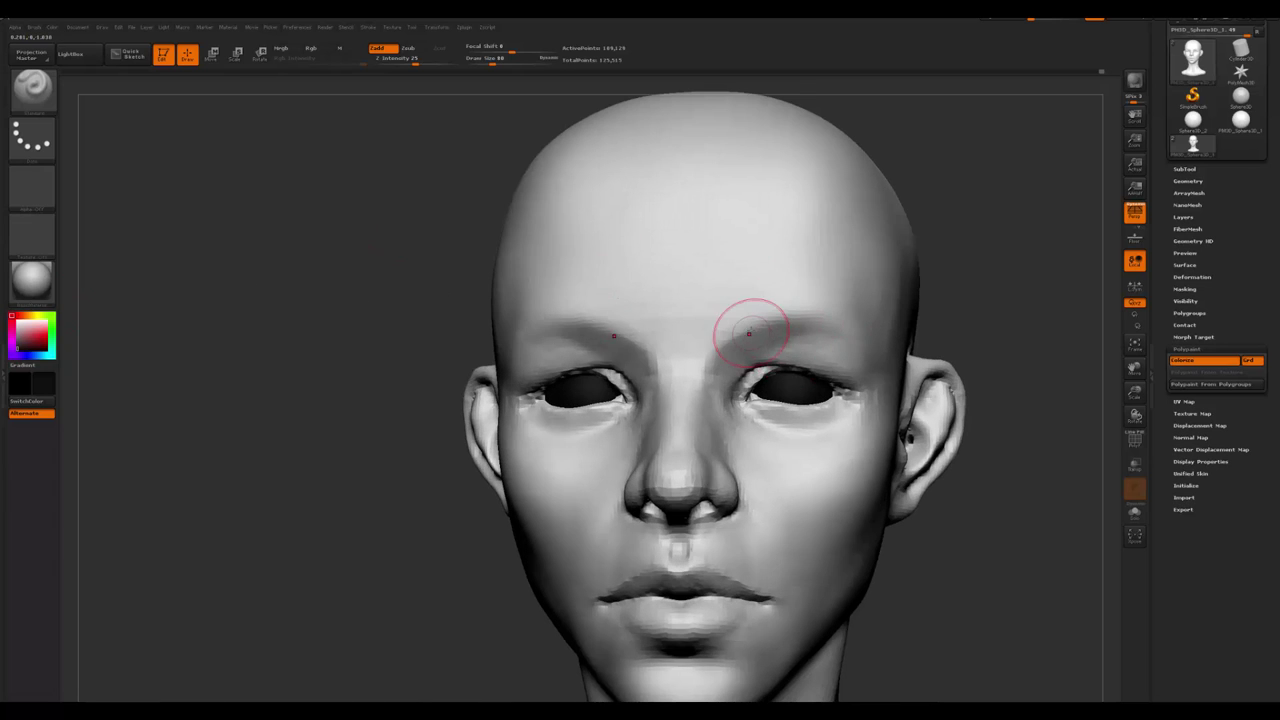
right_click(749, 333)
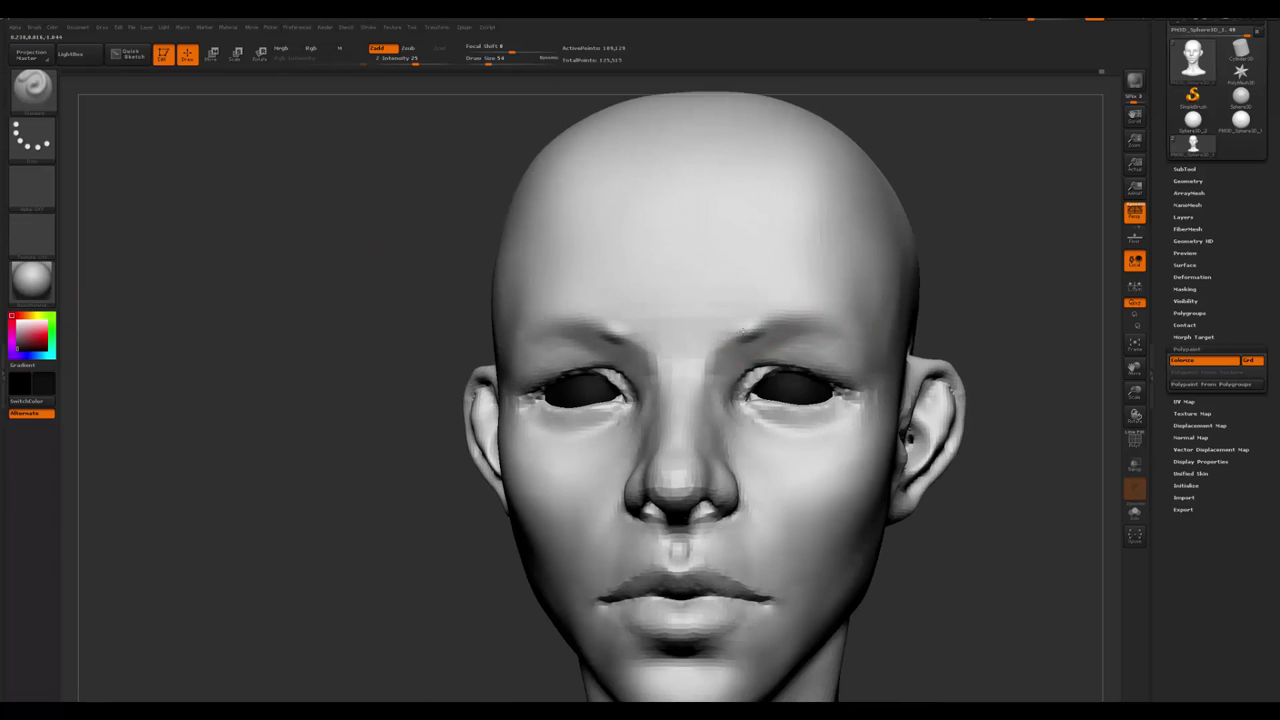
key("ctrl+f")
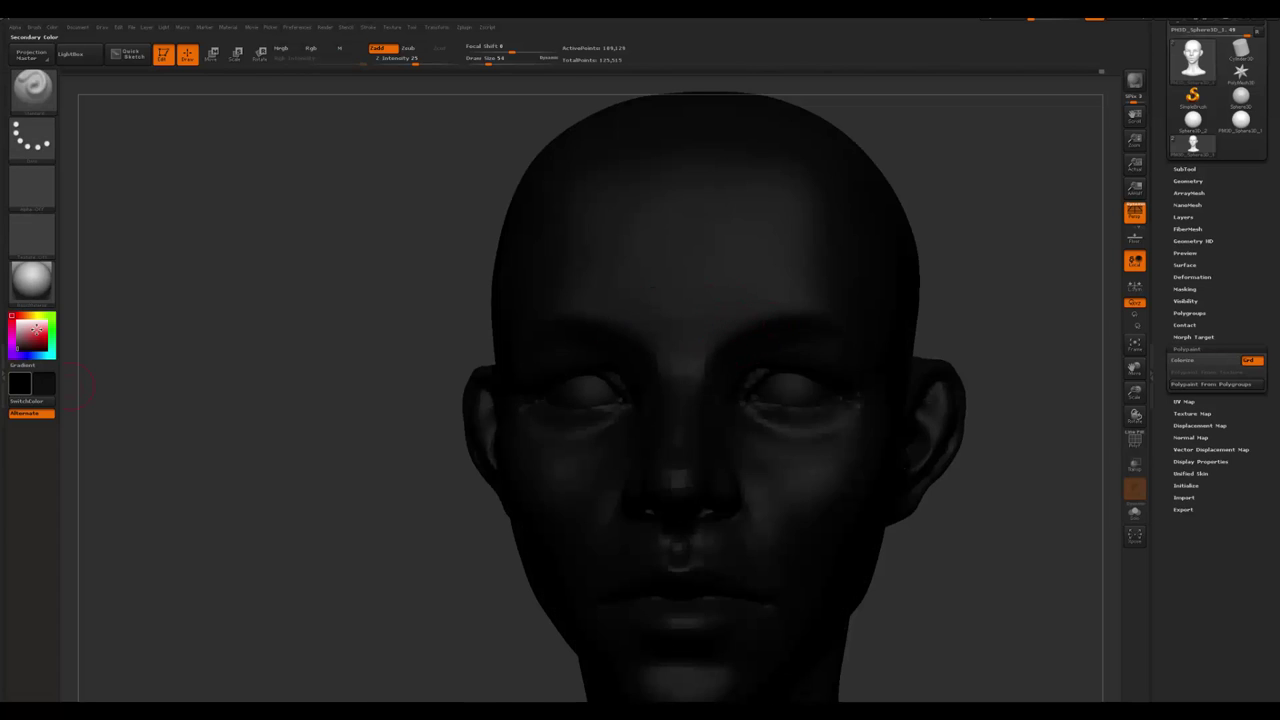
left_click(1172, 361)
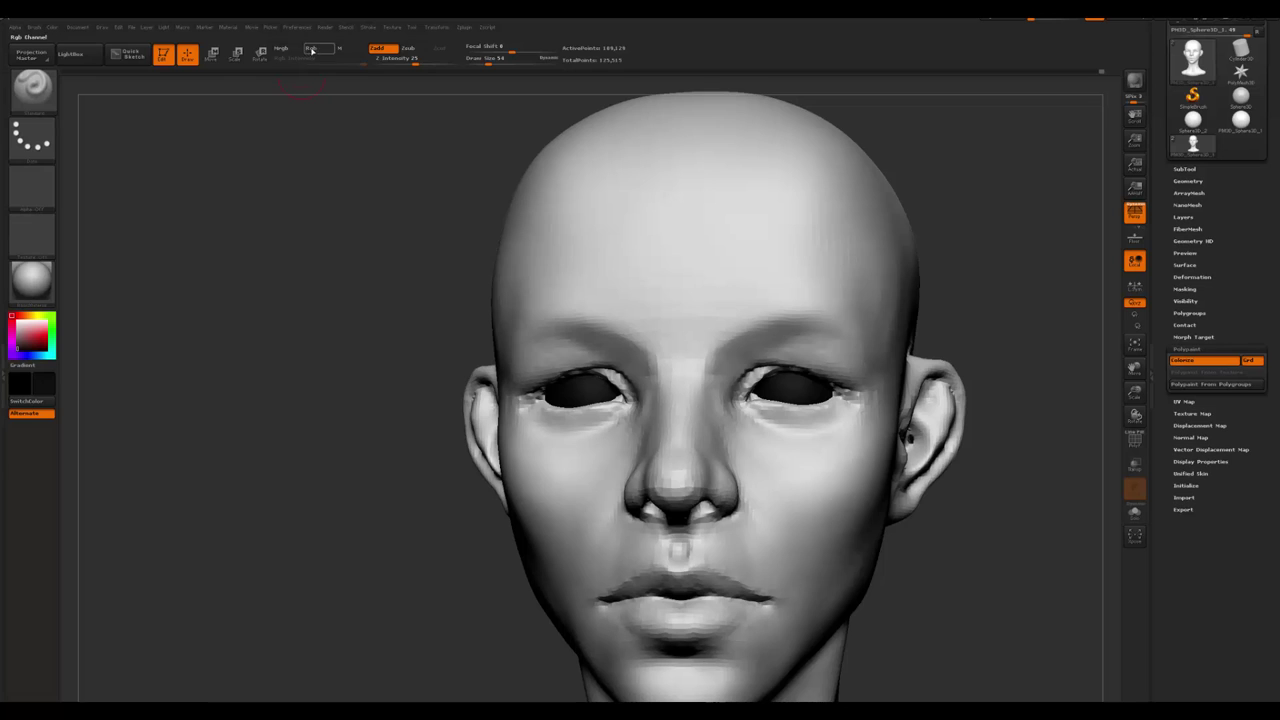
left_click(390, 50)
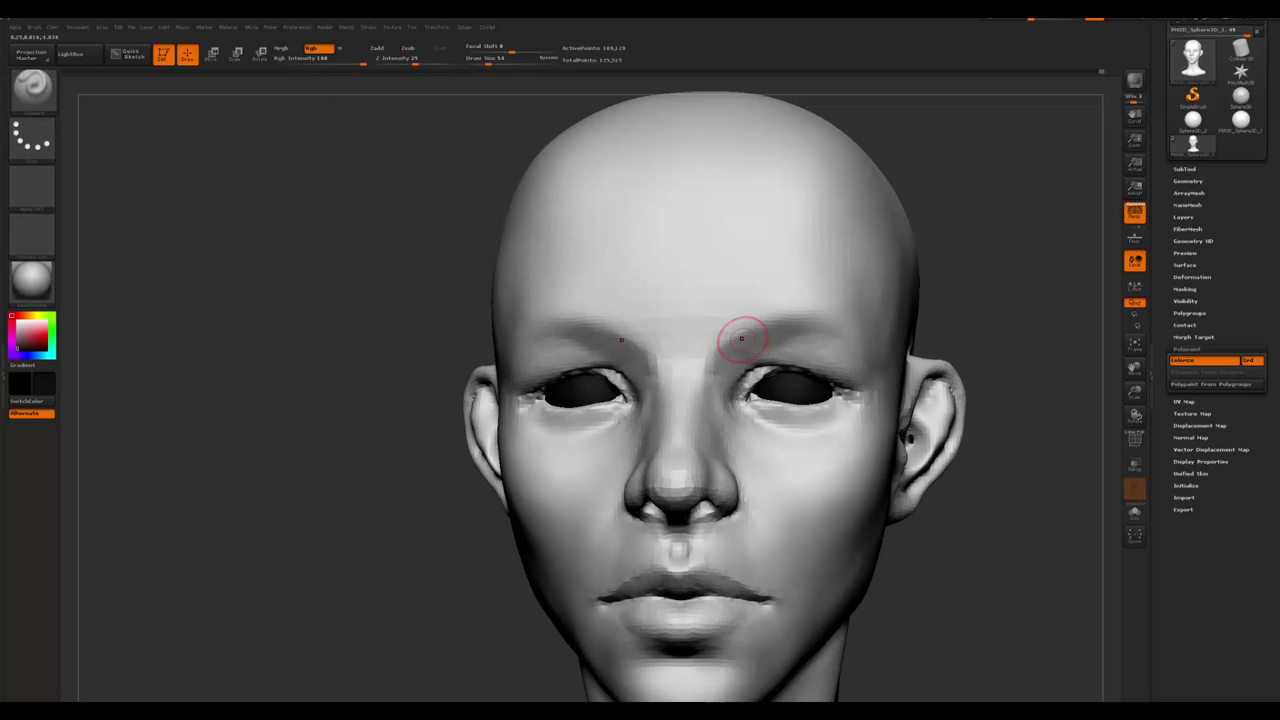
- Paint dark colour along both eyebrows with symmetry
key("space")
key("space")
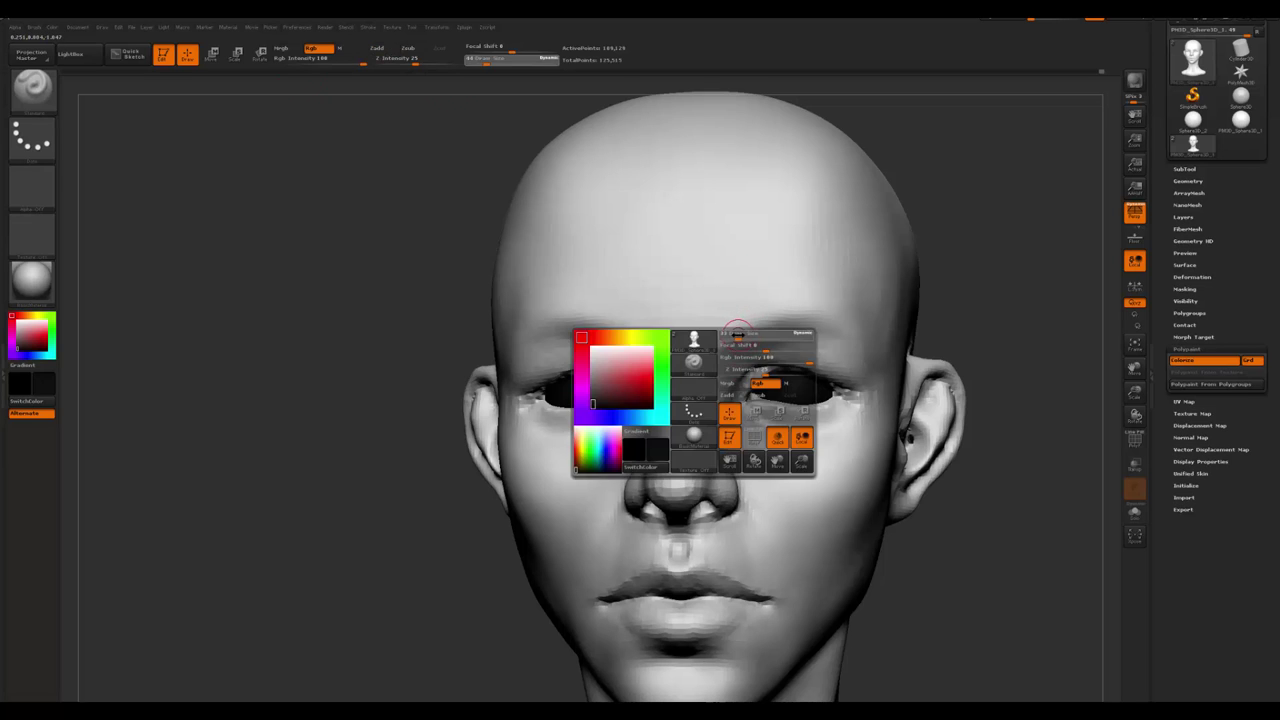
left_click_drag(752, 332, 800, 322)
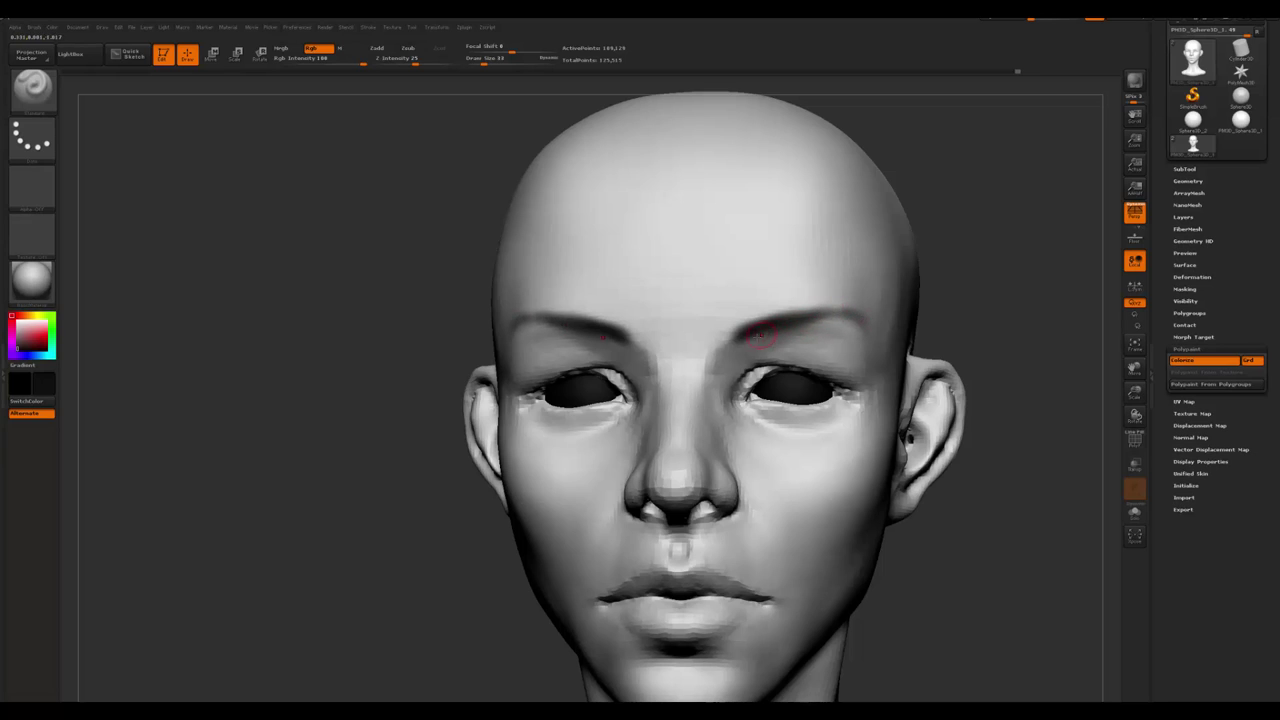
left_click_drag(752, 336, 746, 343)
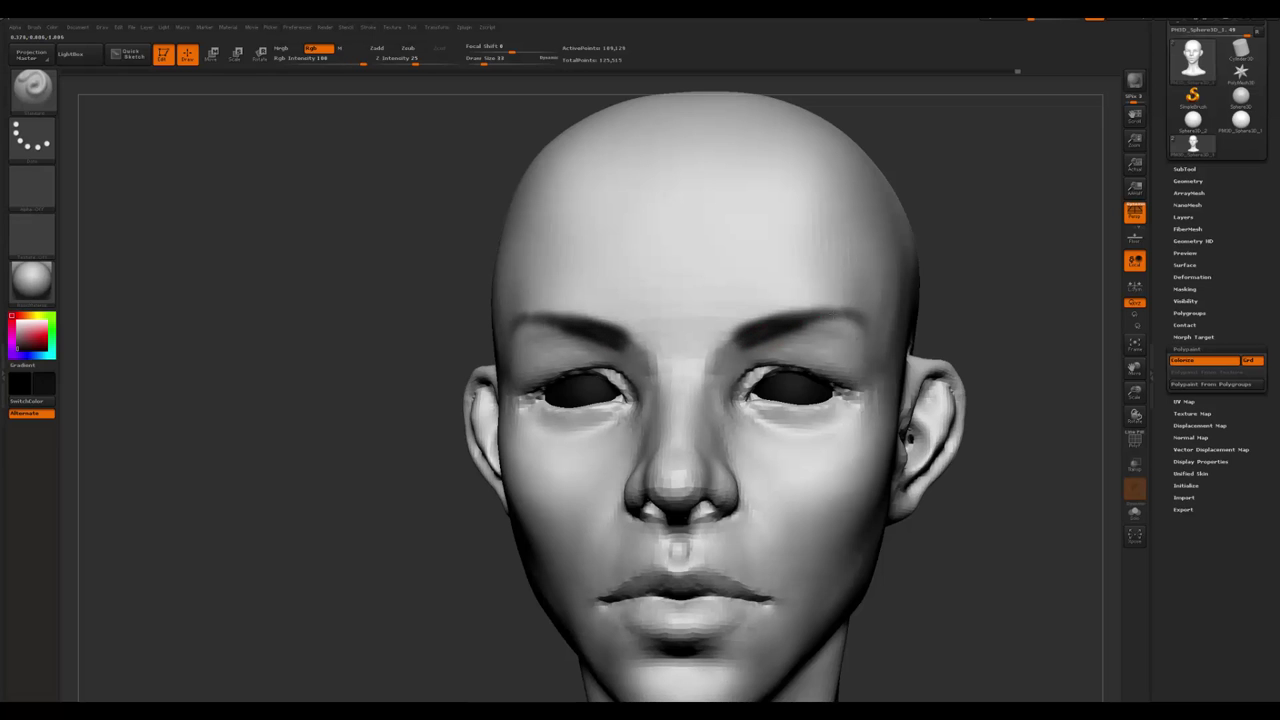
key("f")
mouse_move(585, 440)
left_mouse_down()
mouse_move(557, 460)
mouse_move(566, 487)
mouse_move(797, 331)
left_mouse_up()
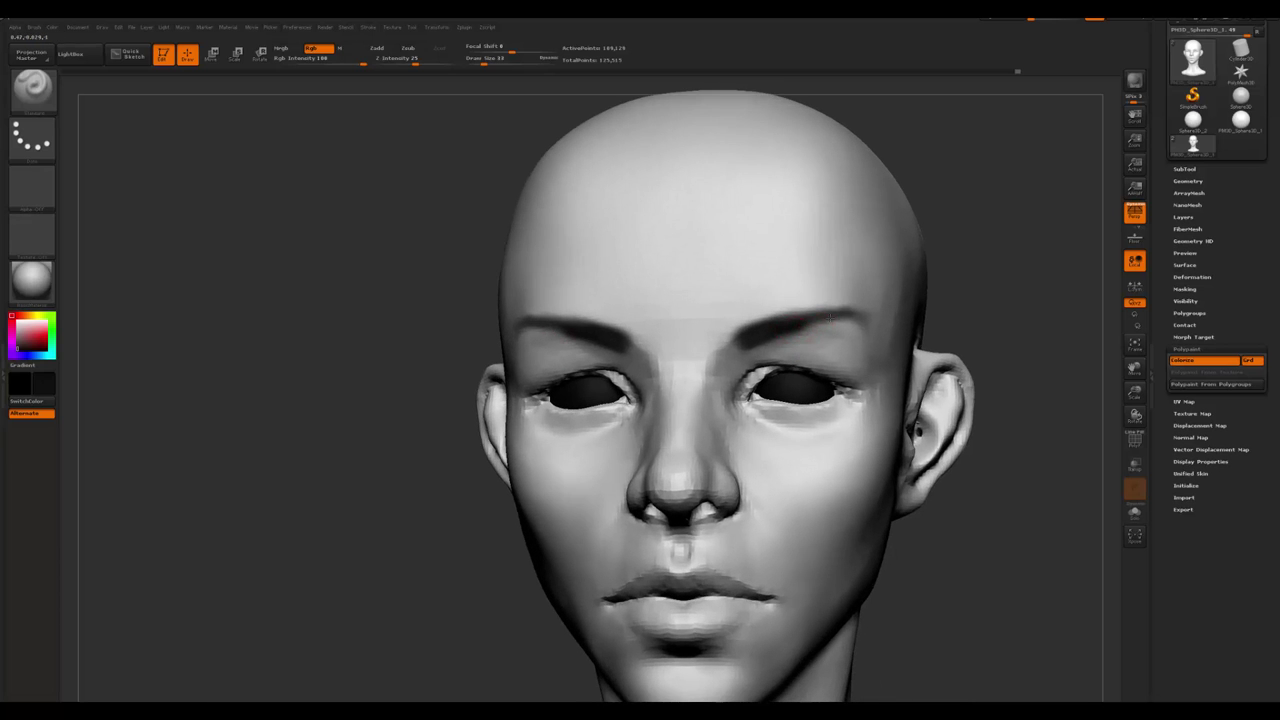
left_click_drag(999, 330, 757, 323)
- Switch to the Standard brush with Zadd on, zoomed in on the face
key("space")
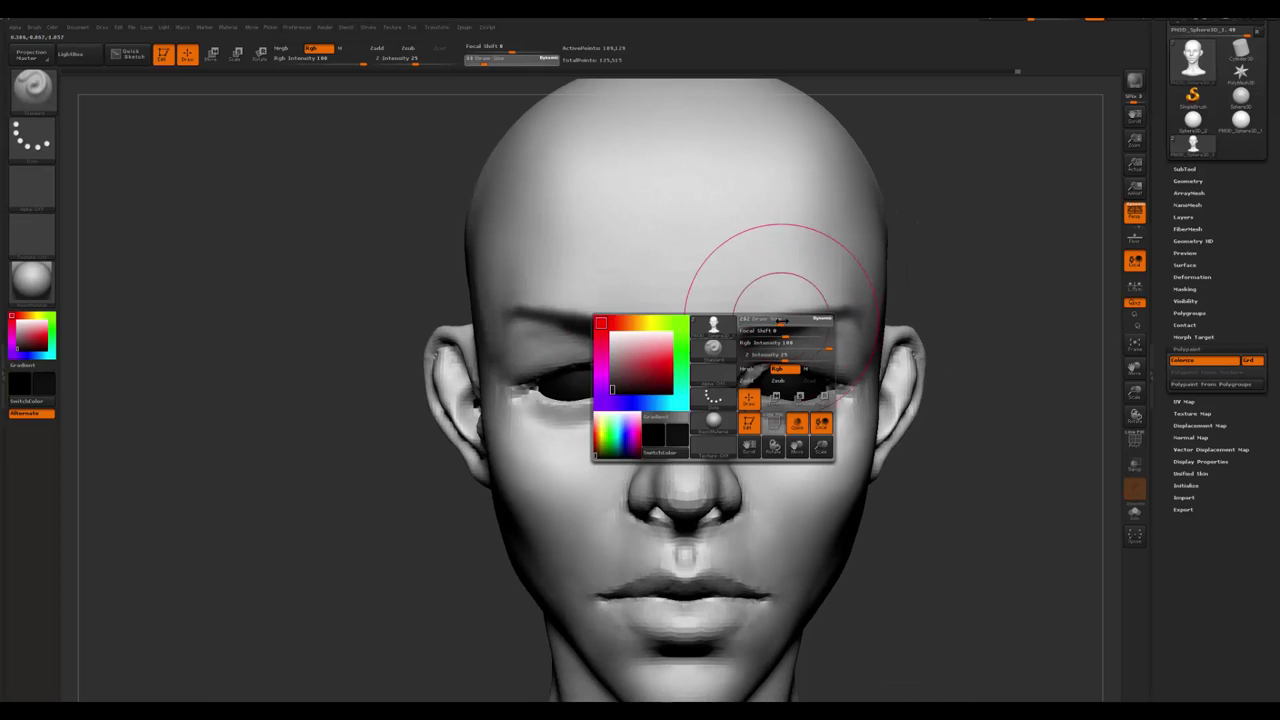
left_click_drag(958, 299, 771, 318)
key("b")
key("s")
key("t")
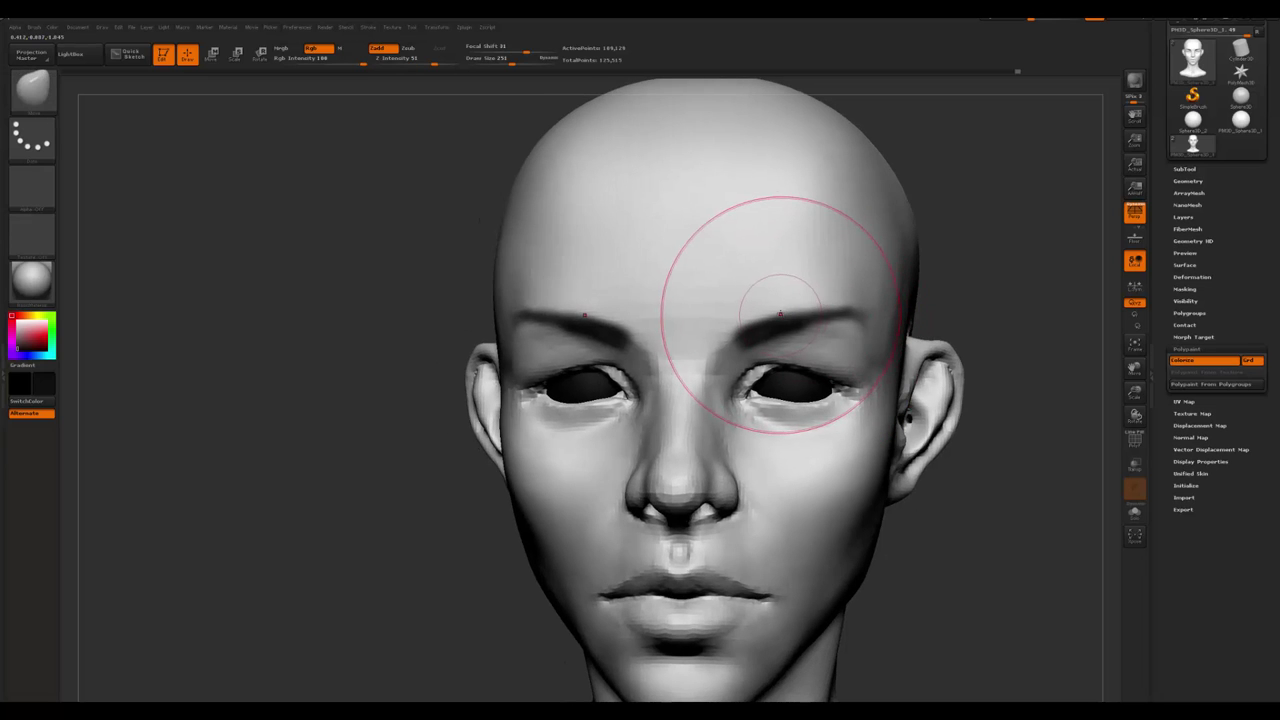
left_click_drag(543, 529, 743, 429)
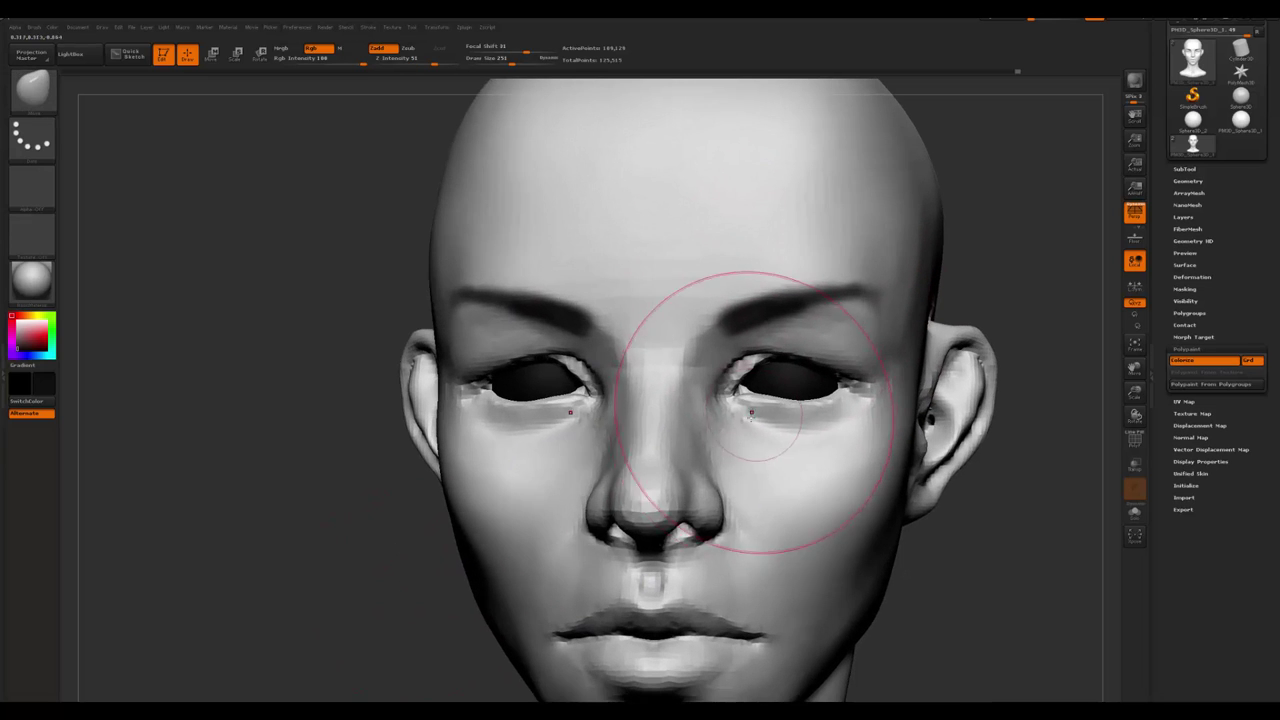
- Try a Clay brush over the eye, then return to Standard and adjust its falloff
key("space")
key("b")
key("c")
key("b")
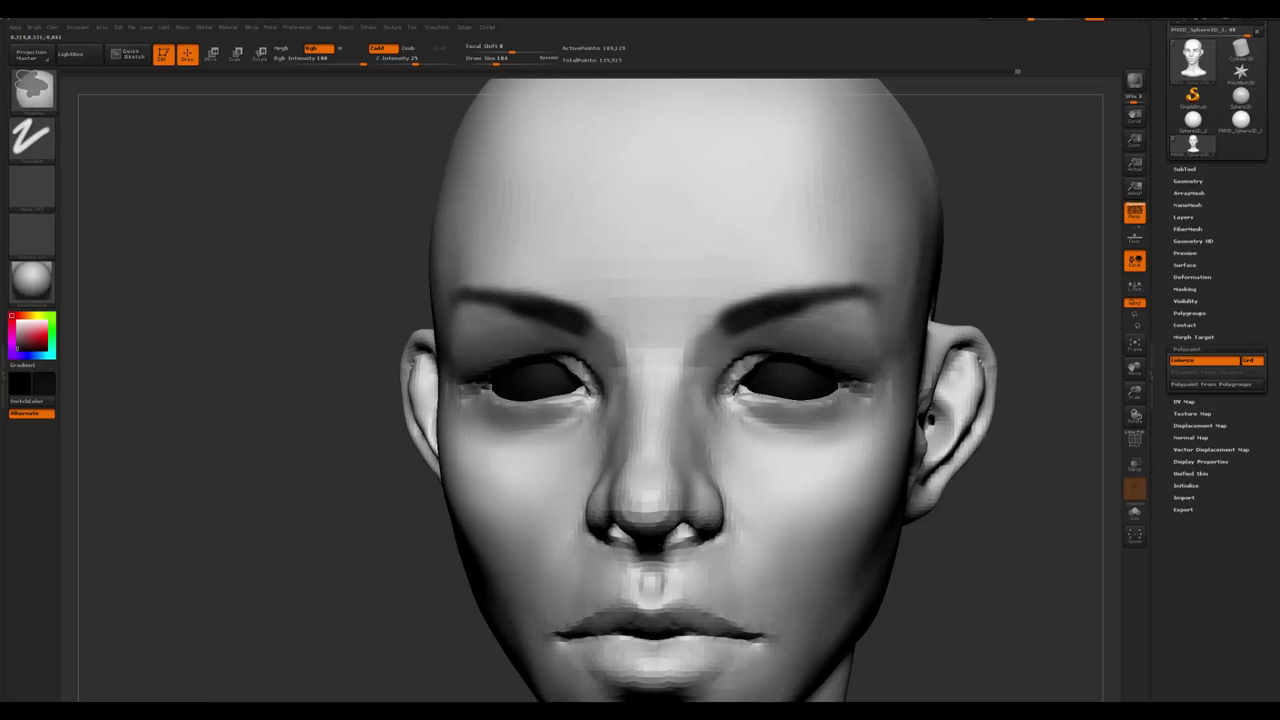
key("space")
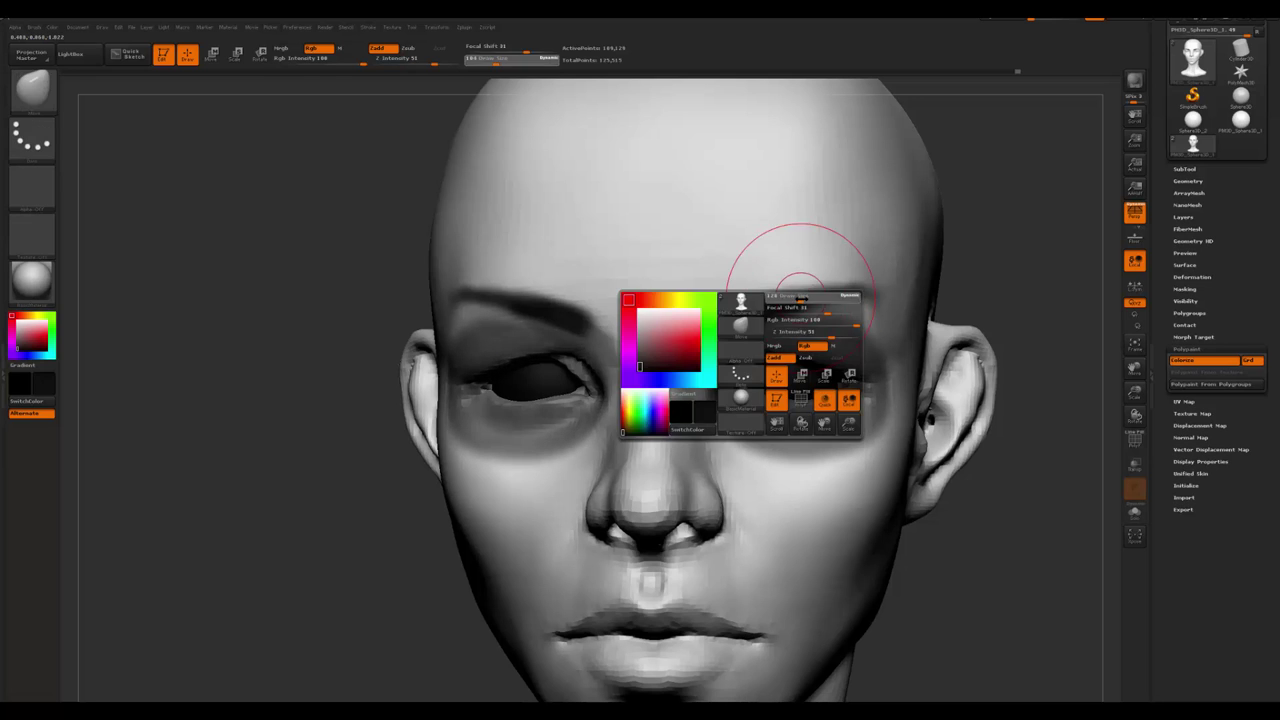
key("b")
key("s")
key("t")
key("space")
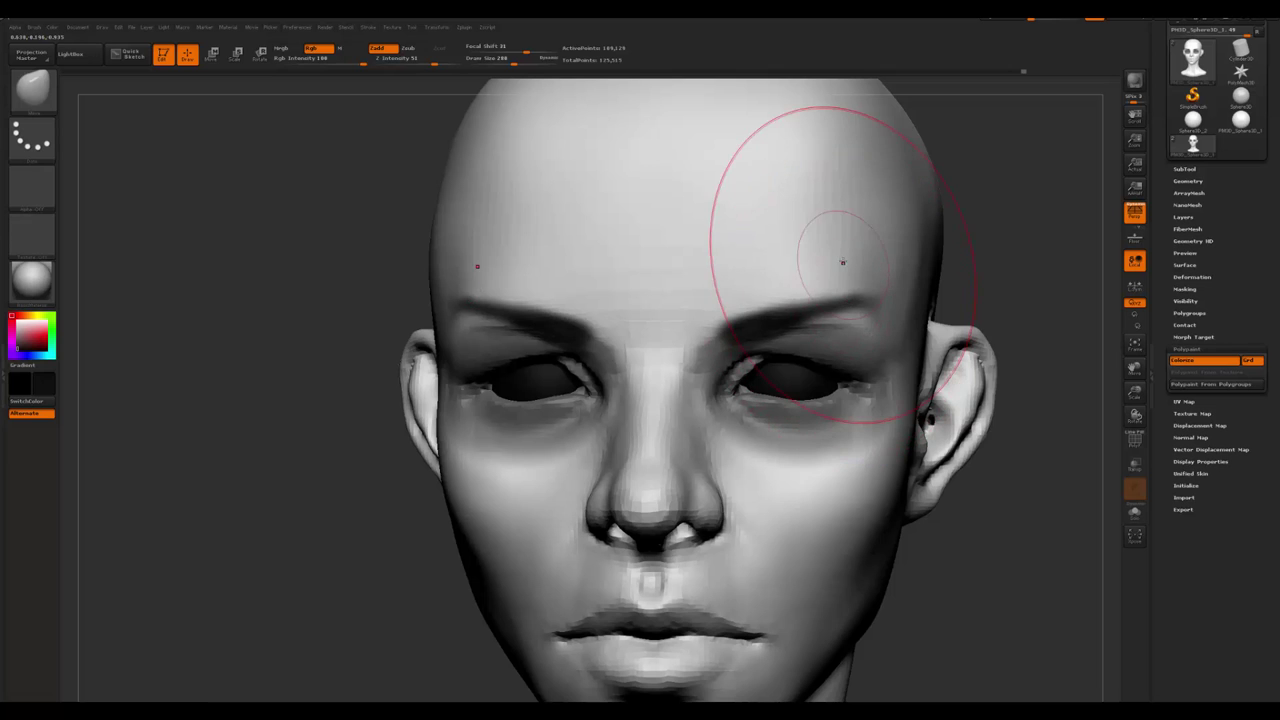
mouse_move(945, 145)
left_mouse_down("alt")
mouse_move(968, 147)
mouse_move(960, 197)
mouse_move(746, 317)
mouse_move(799, 235)
left_mouse_up("alt")
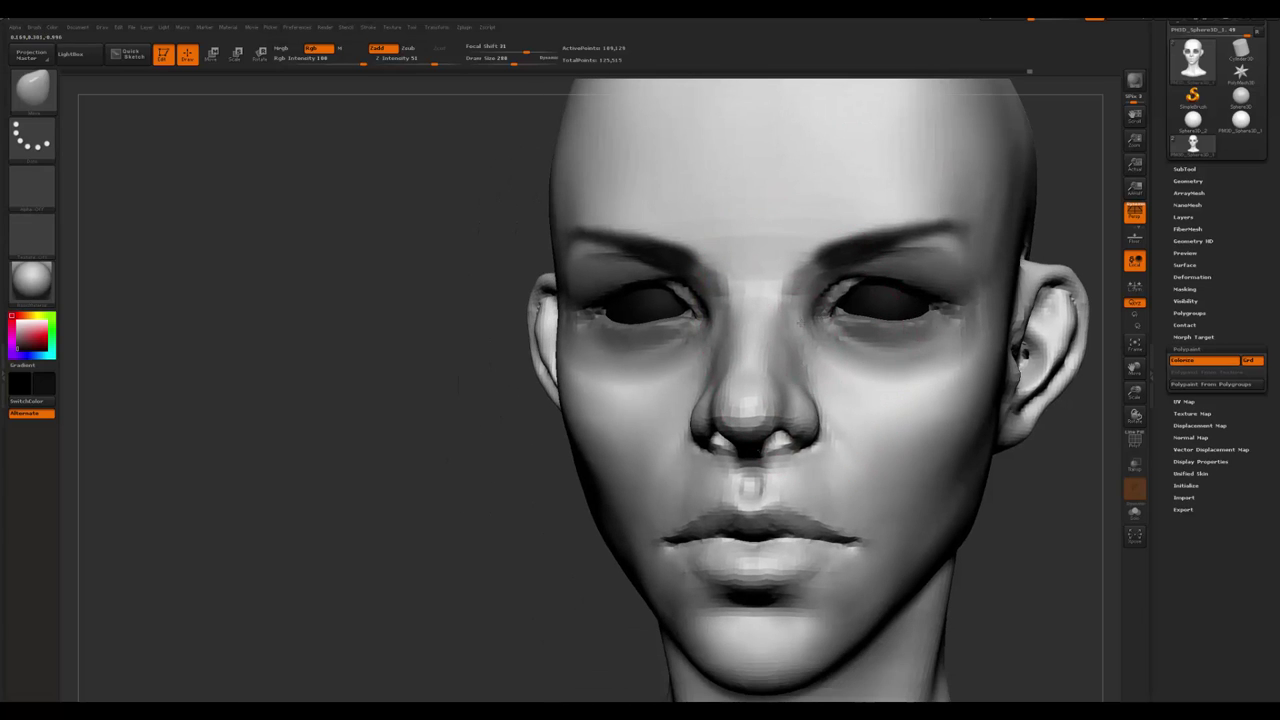
- Set Draw Size 80, Z intensity 25 and Focal Shift 0, back on the Standard brush
key("space")
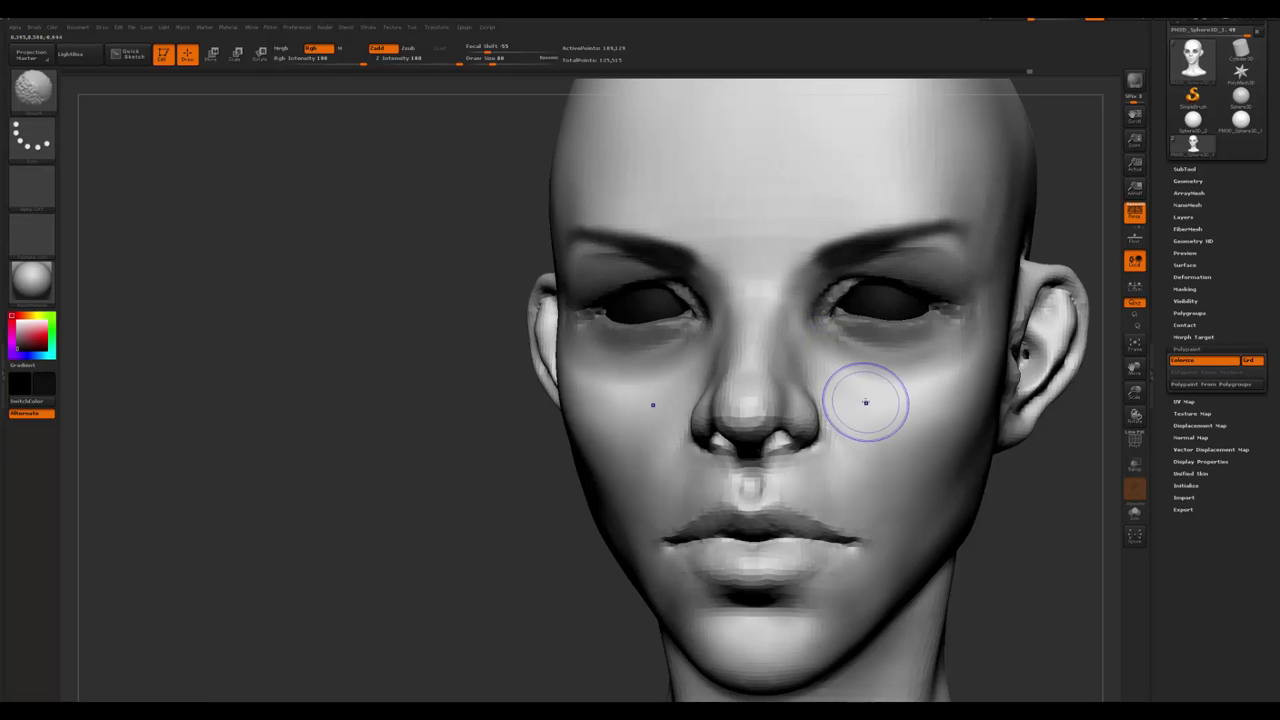
key("b")
key("c")
key("b")
key("b")
key("s")
key("t")
mouse_move(491, 537)
left_mouse_down()
mouse_move(560, 540)
mouse_move(943, 382)
left_mouse_up()
- Sculpt the brow ridges from a low angle, alternating Clay and Standard brushes with a square alpha
left_click_drag(1035, 473, 934, 266)
key("space")
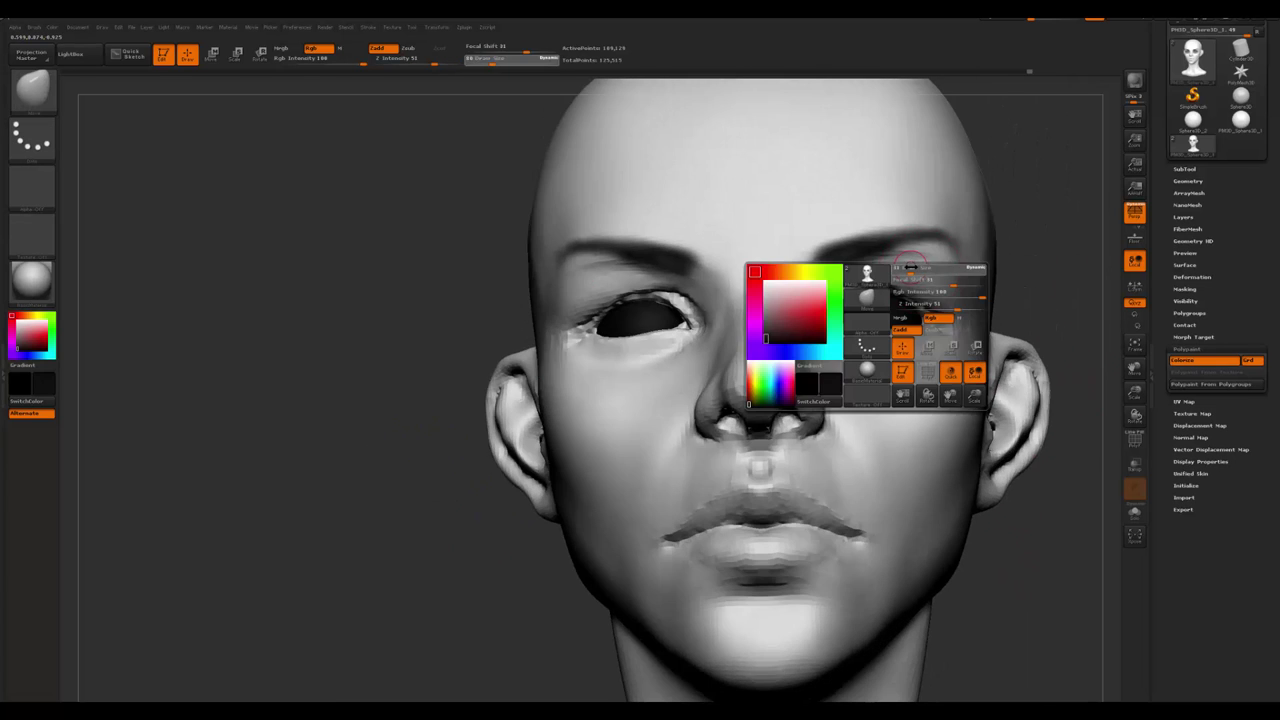
key("b")
key("c")
key("b")
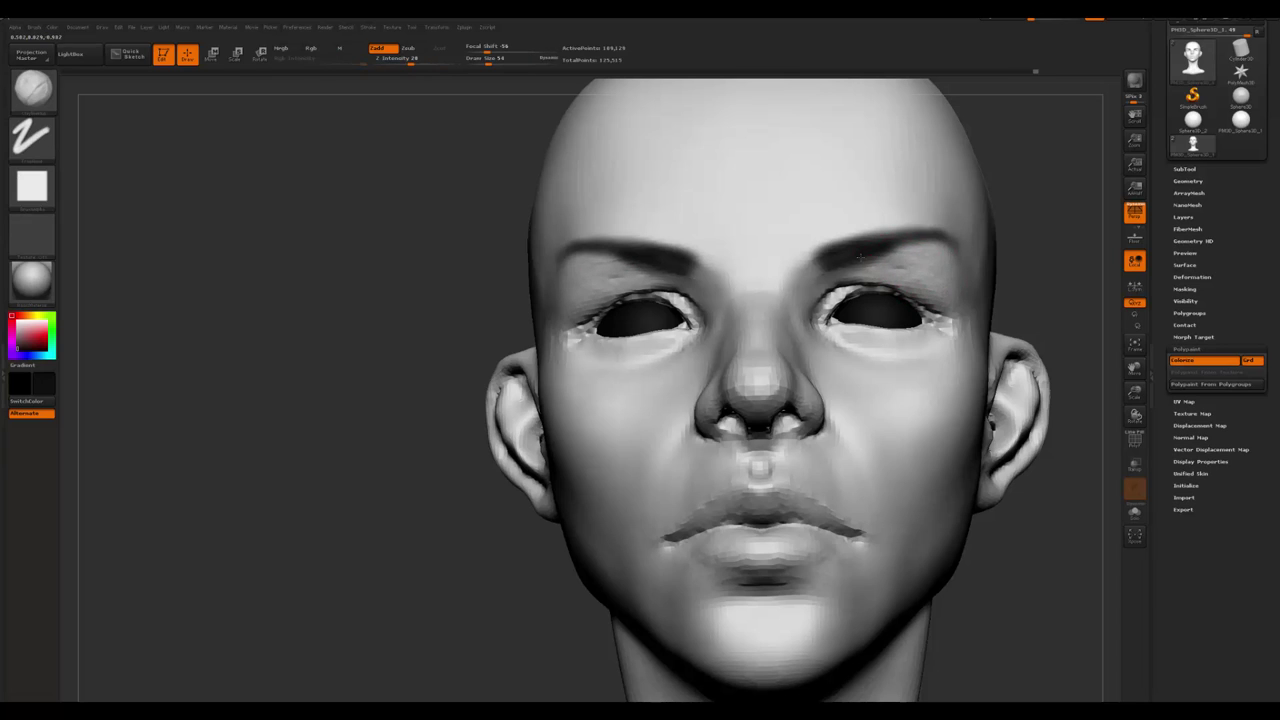
key("b")
key("s")
key("t")
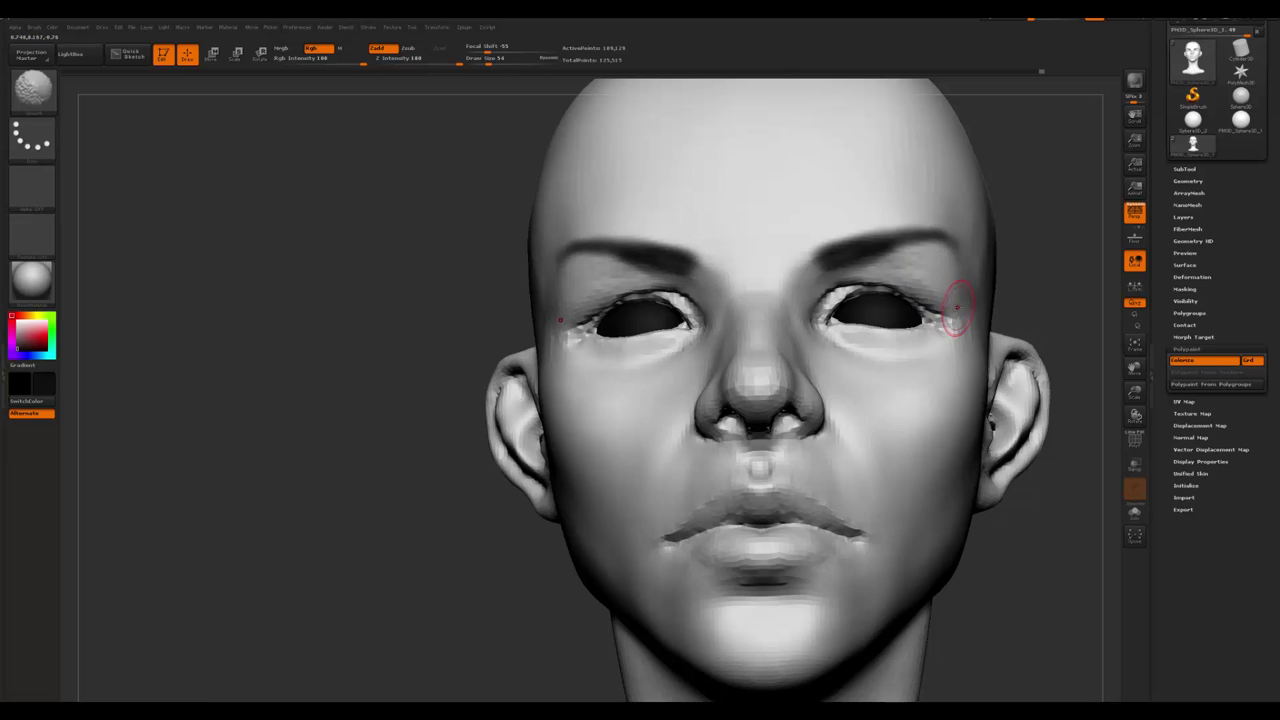
key("b")
key("c")
- Return to the Standard brush and enlarge Draw Size to 158 around the face
key("b")
mouse_move(956, 308)
left_mouse_down("alt")
mouse_move(623, 349)
mouse_move(603, 437)
mouse_move(609, 477)
mouse_move(594, 470)
mouse_move(852, 325)
mouse_move(870, 335)
left_mouse_up("alt")
key("space")
key("b")
key("s")
key("t")
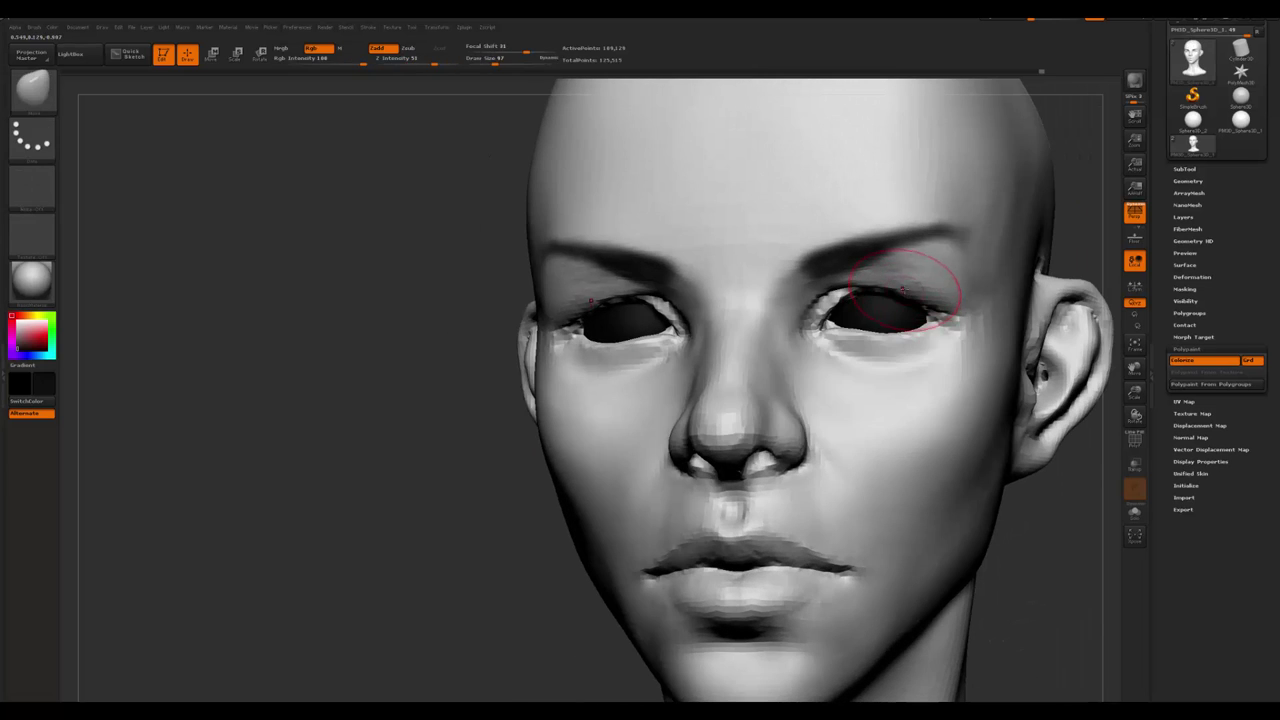
mouse_move(903, 297)
left_mouse_down("alt")
mouse_move(594, 394)
mouse_move(606, 480)
mouse_move(891, 223)
mouse_move(894, 234)
left_mouse_up("alt")
key("space")
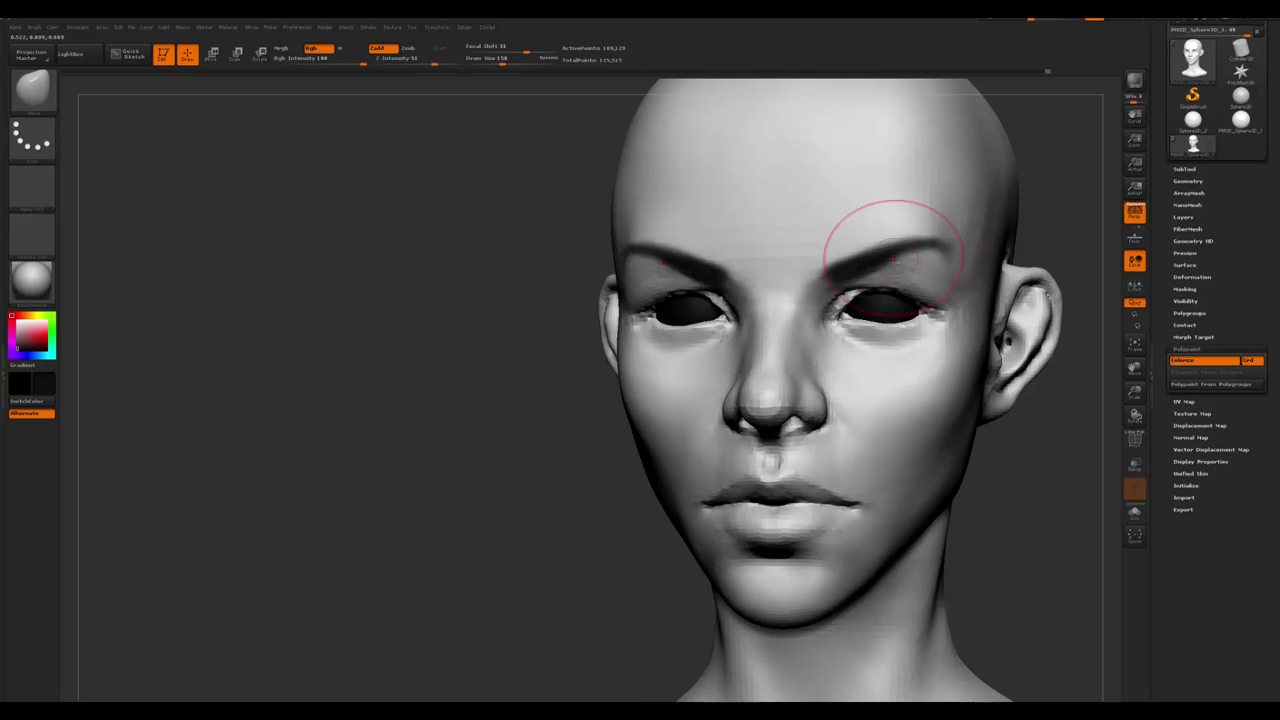
mouse_move(893, 258)
left_mouse_down("alt")
mouse_move(590, 400)
mouse_move(583, 391)
mouse_move(929, 252)
left_mouse_up("alt")
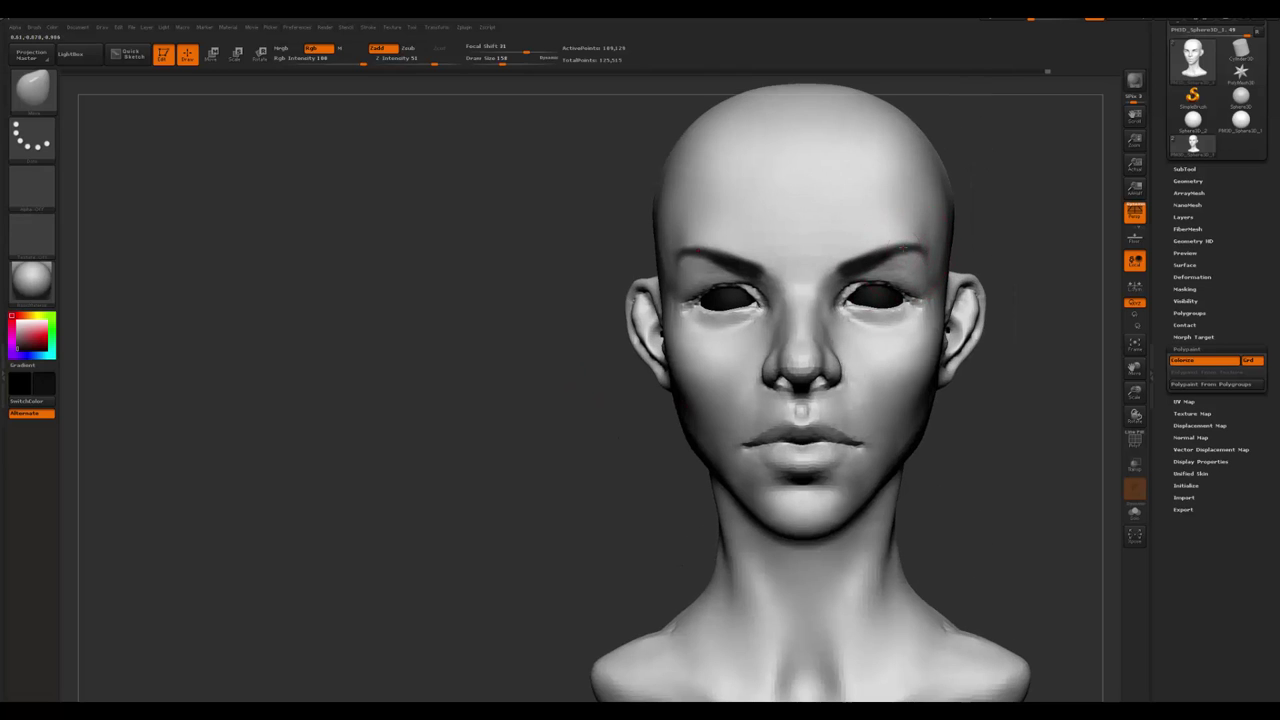
- Raise Draw Size to 438 and orbit through a side profile back to front view
left_click_drag(1040, 268, 900, 240)
key("space")
mouse_move(808, 214)
left_mouse_down()
mouse_move(1008, 157)
mouse_move(797, 209)
left_mouse_up()
key("space")
left_click_drag(760, 250, 800, 250)
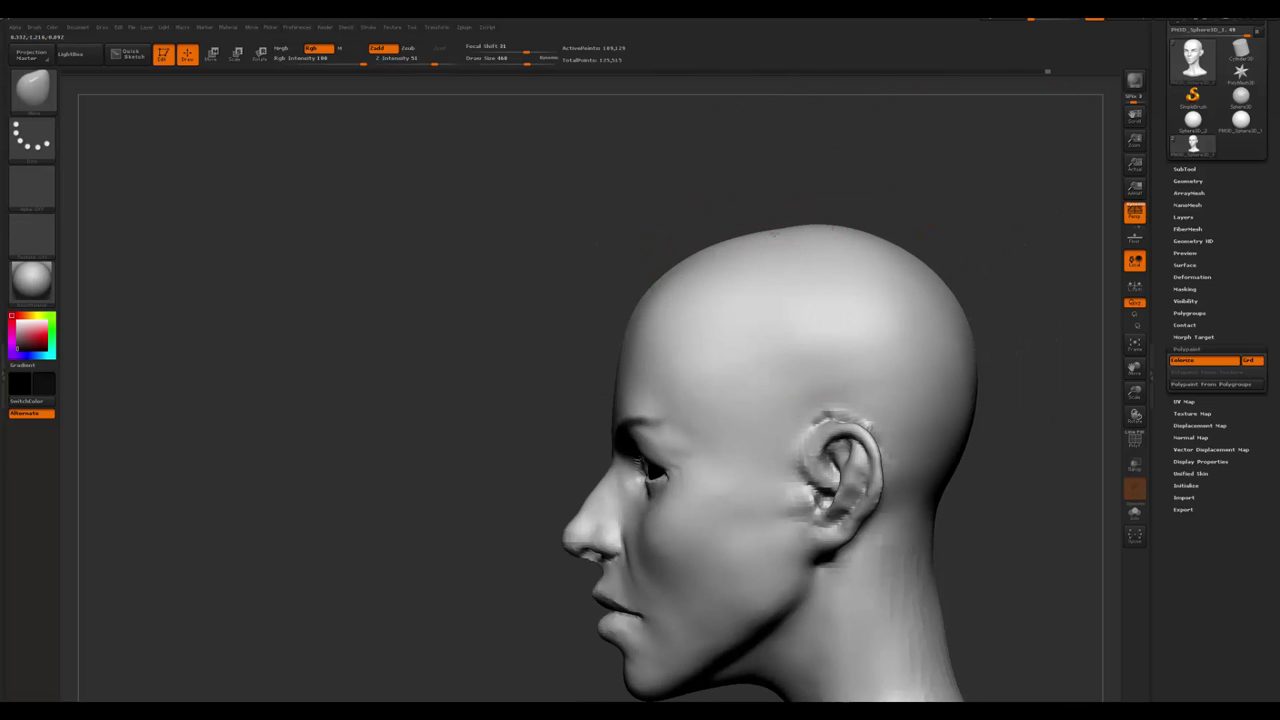
left_click_drag(966, 217, 860, 160)
mouse_move(931, 209)
left_mouse_down()
mouse_move(906, 251)
mouse_move(995, 345)
mouse_move(951, 371)
mouse_move(943, 409)
mouse_move(1068, 430)
left_mouse_up()
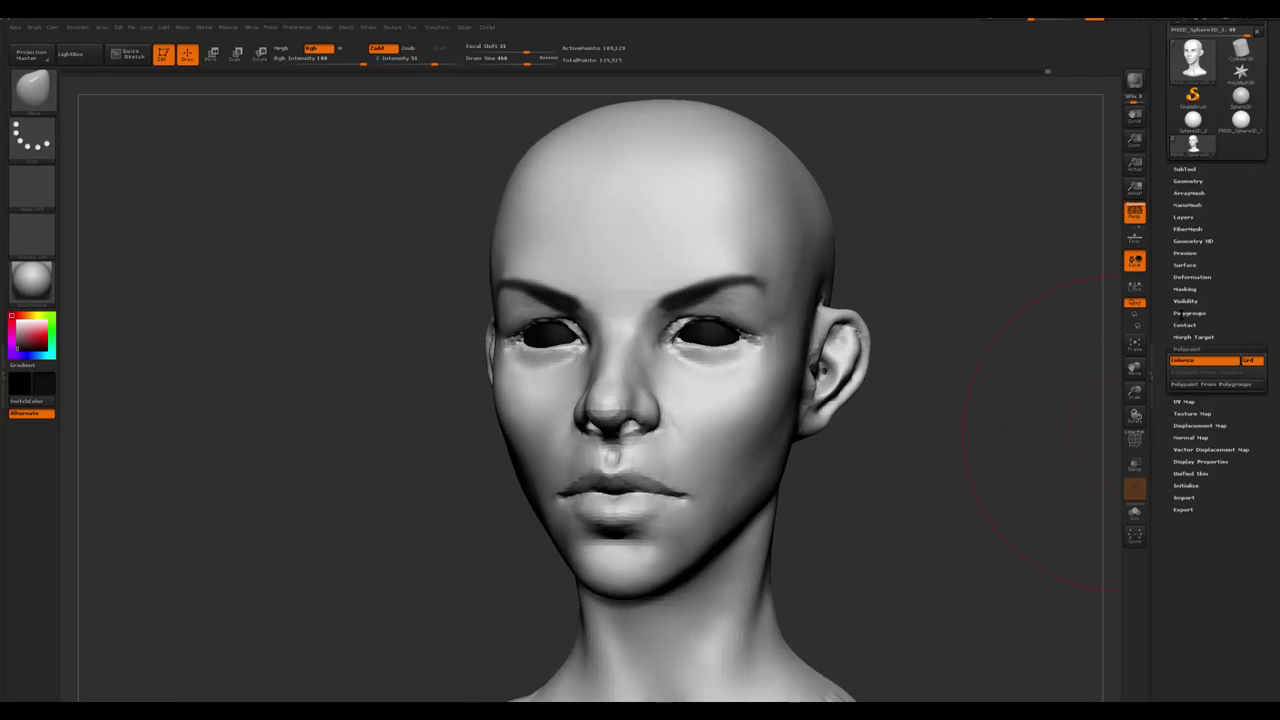
- DynaMesh the head at resolution 256 with Project on, reaching about 459,000 points
left_click(1188, 181)
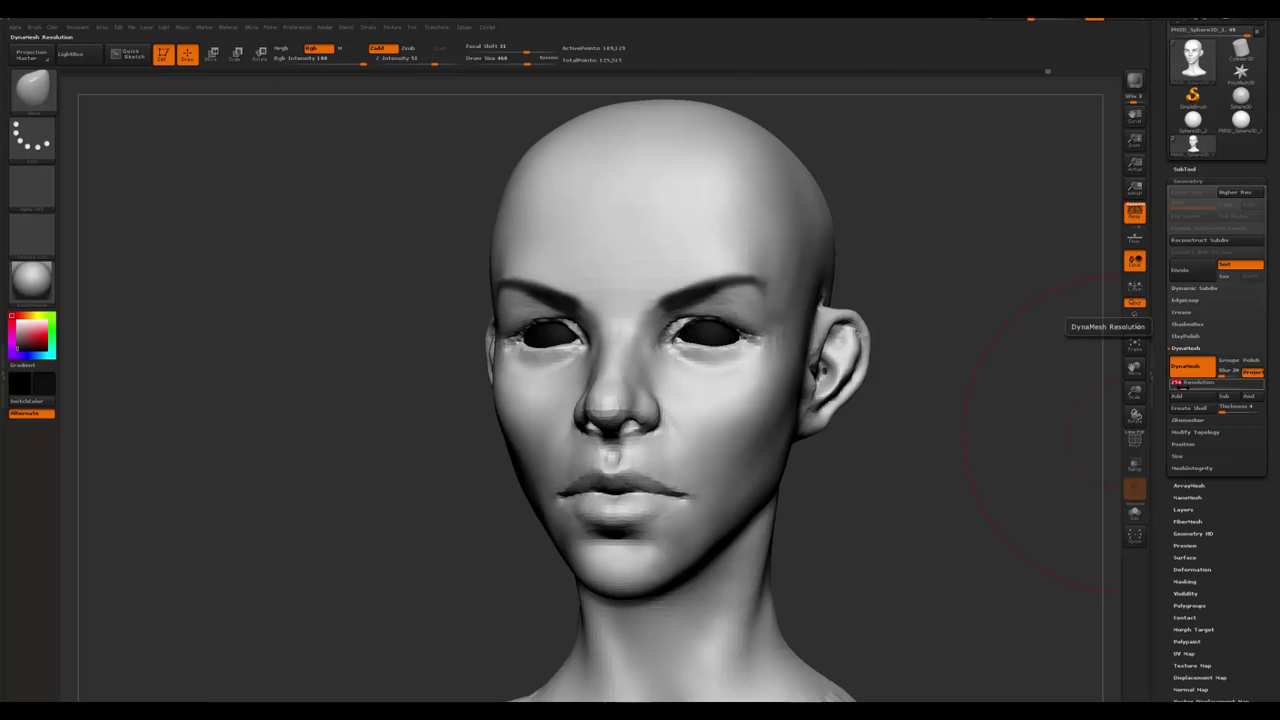
left_click_drag(906, 374, 960, 340)
key("space")
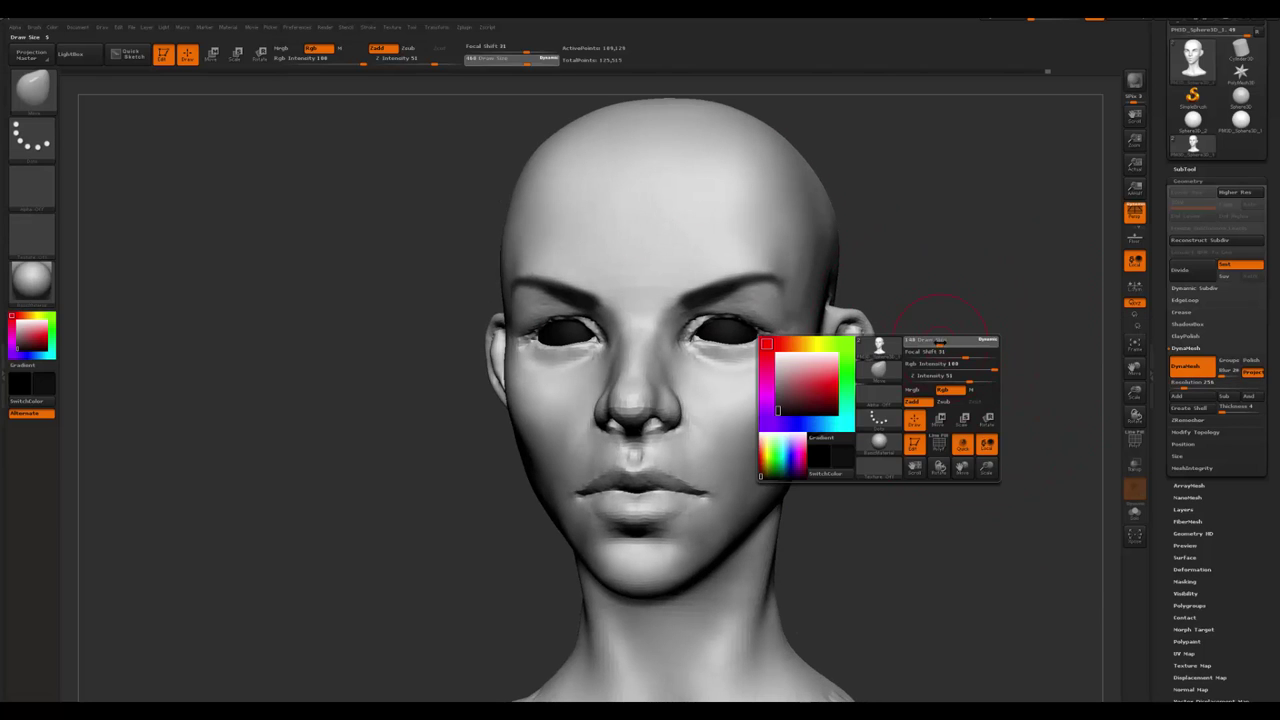
key("1")
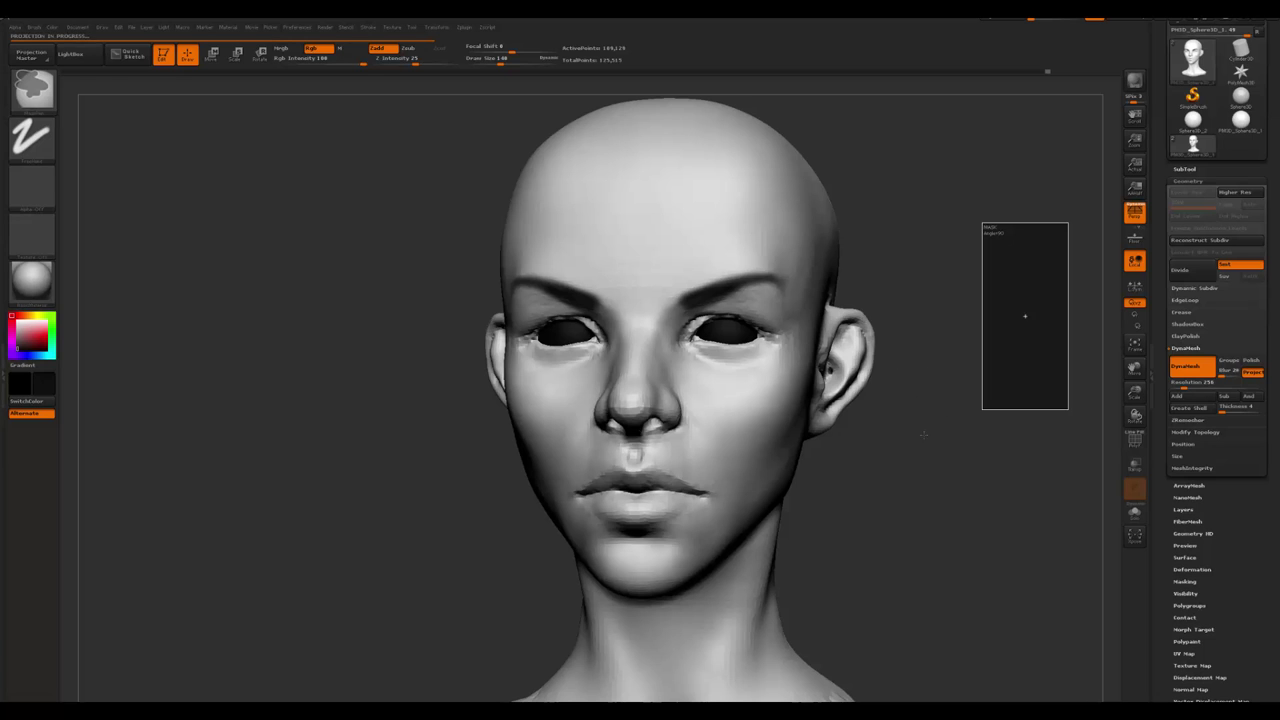
mouse_move(917, 451)
left_mouse_down()
mouse_move(957, 437)
mouse_move(993, 453)
mouse_move(828, 470)
mouse_move(698, 376)
left_mouse_up()
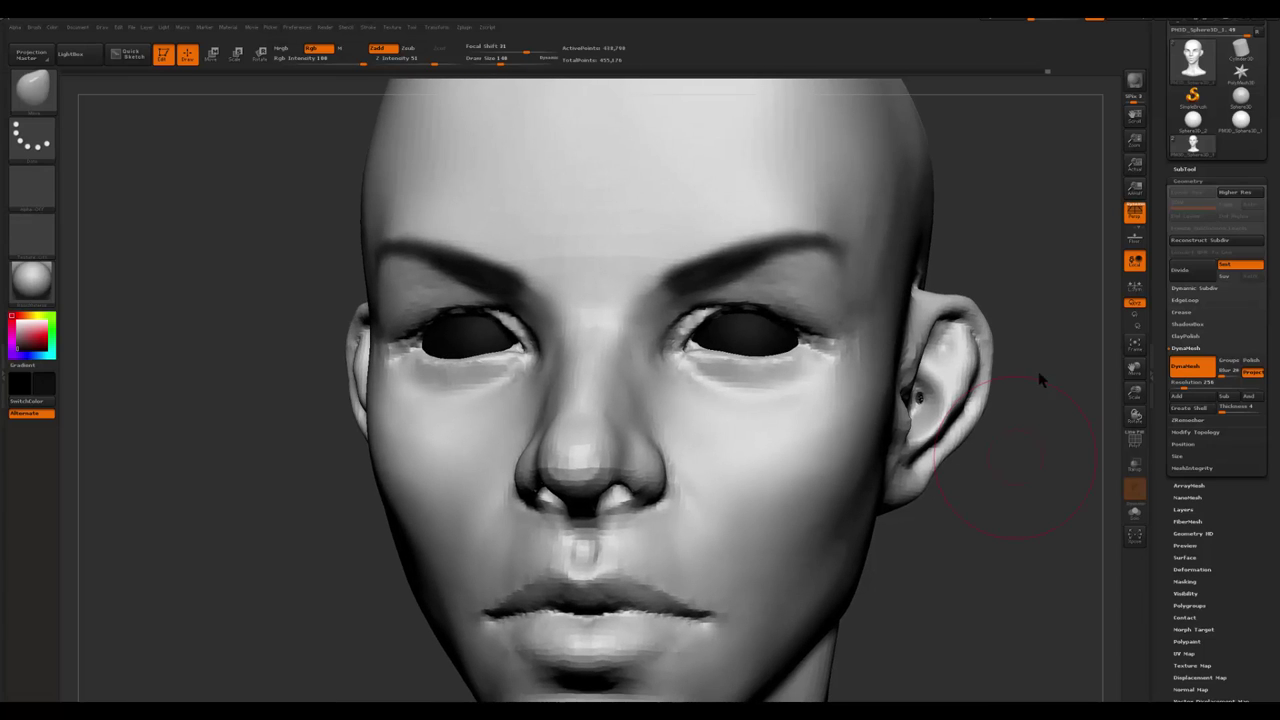
- Shift-smooth the right upper eyelid, viewing the eyes from below
left_click_drag(997, 512, 651, 409)
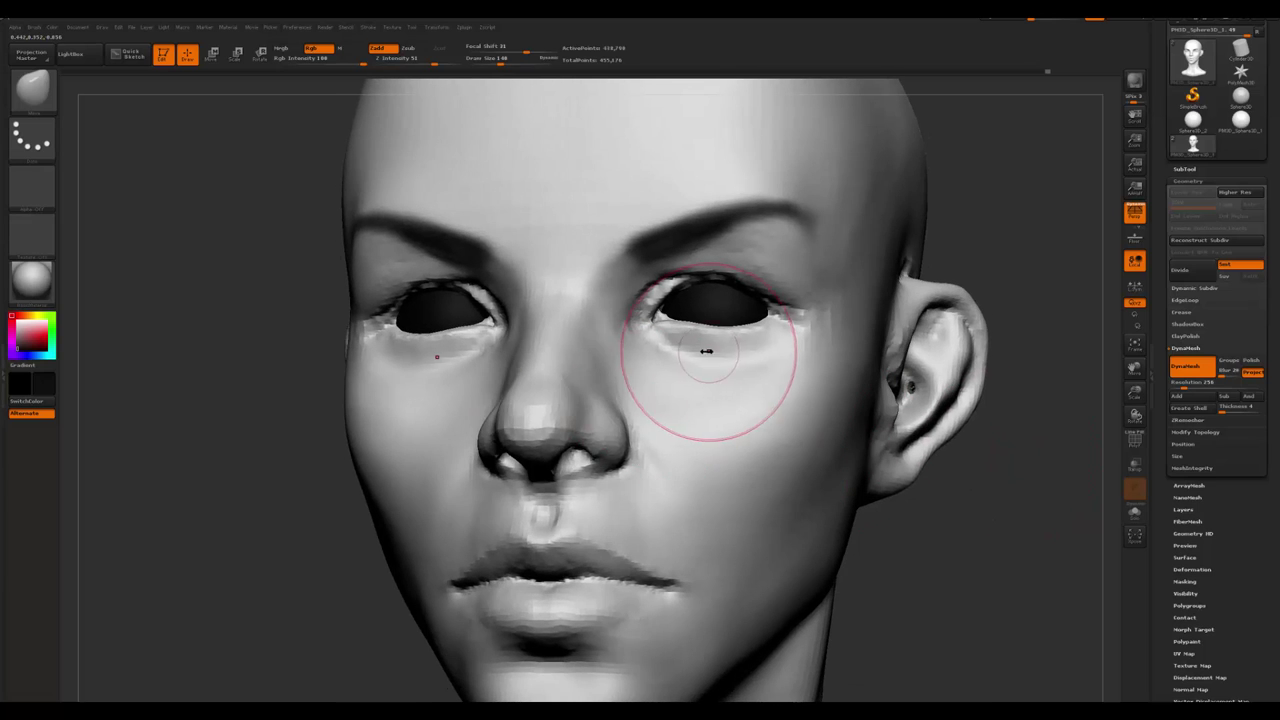
key("space")
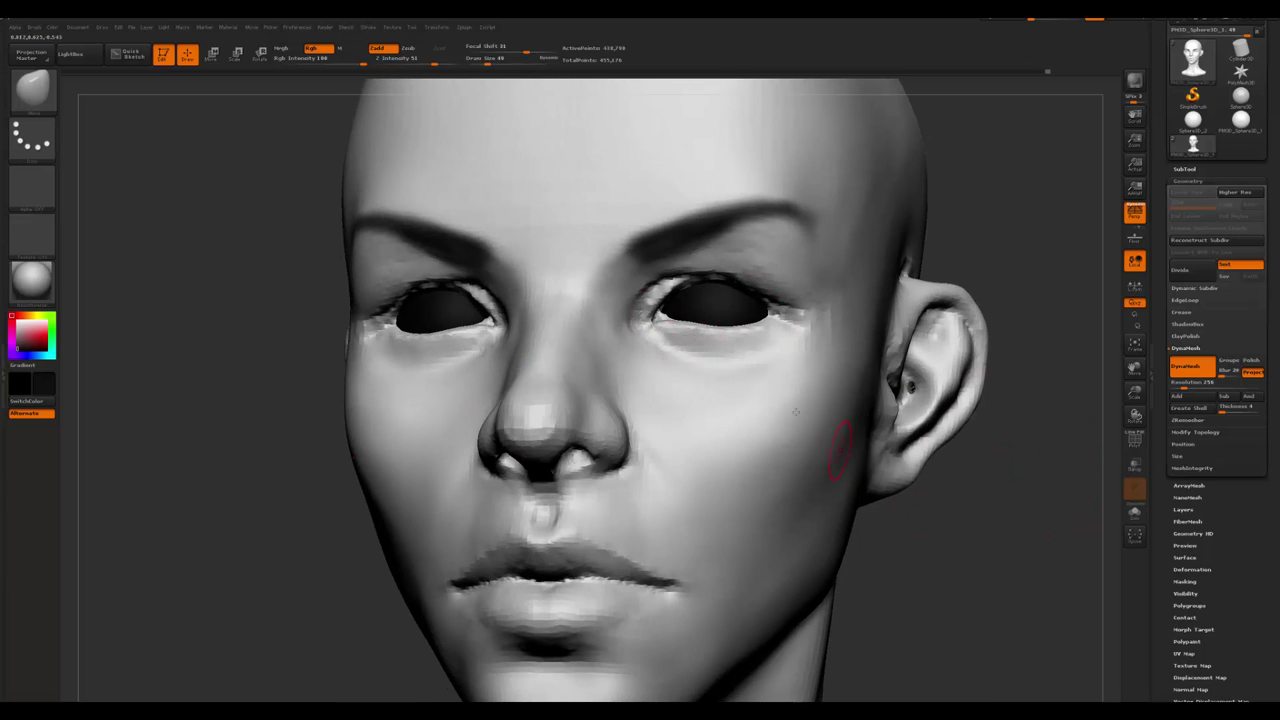
key("space")
mouse_move(955, 558)
left_mouse_down()
mouse_move(737, 457)
mouse_move(645, 355)
mouse_move(613, 360)
left_mouse_up()
key("shift")
right_click_drag(685, 352, 660, 338)
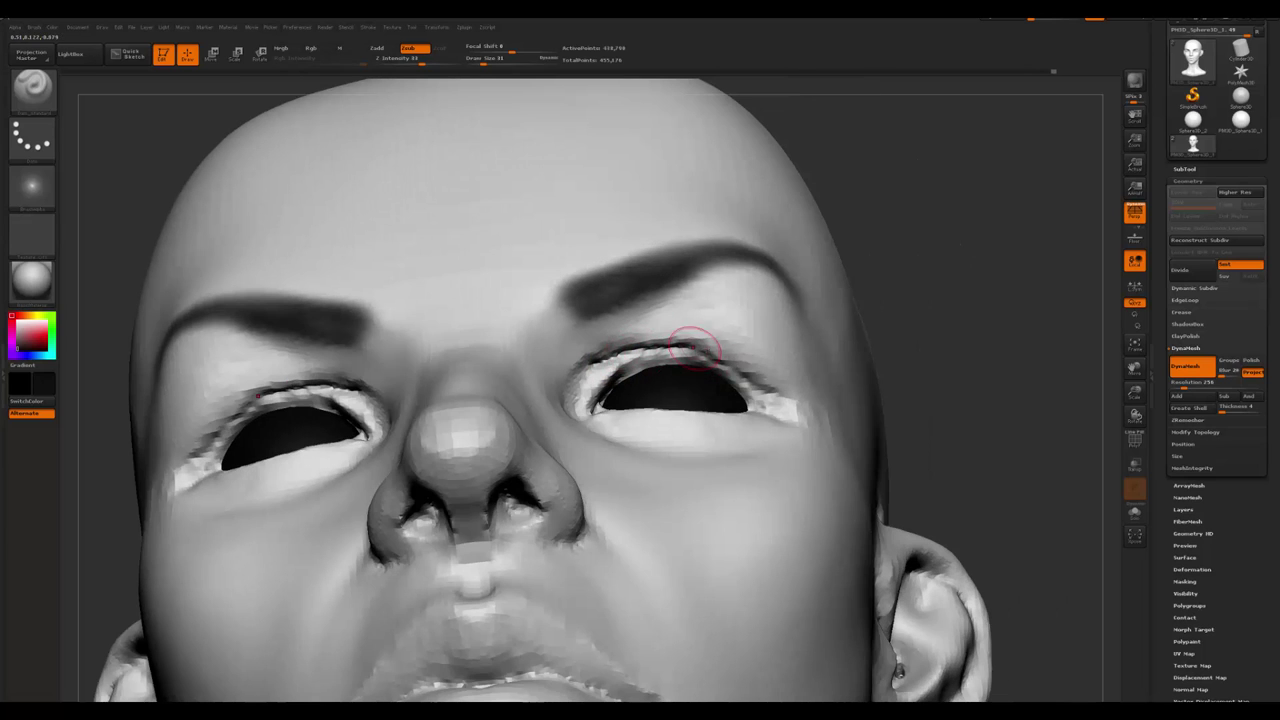
left_click_drag(706, 367, 697, 351, "shift")
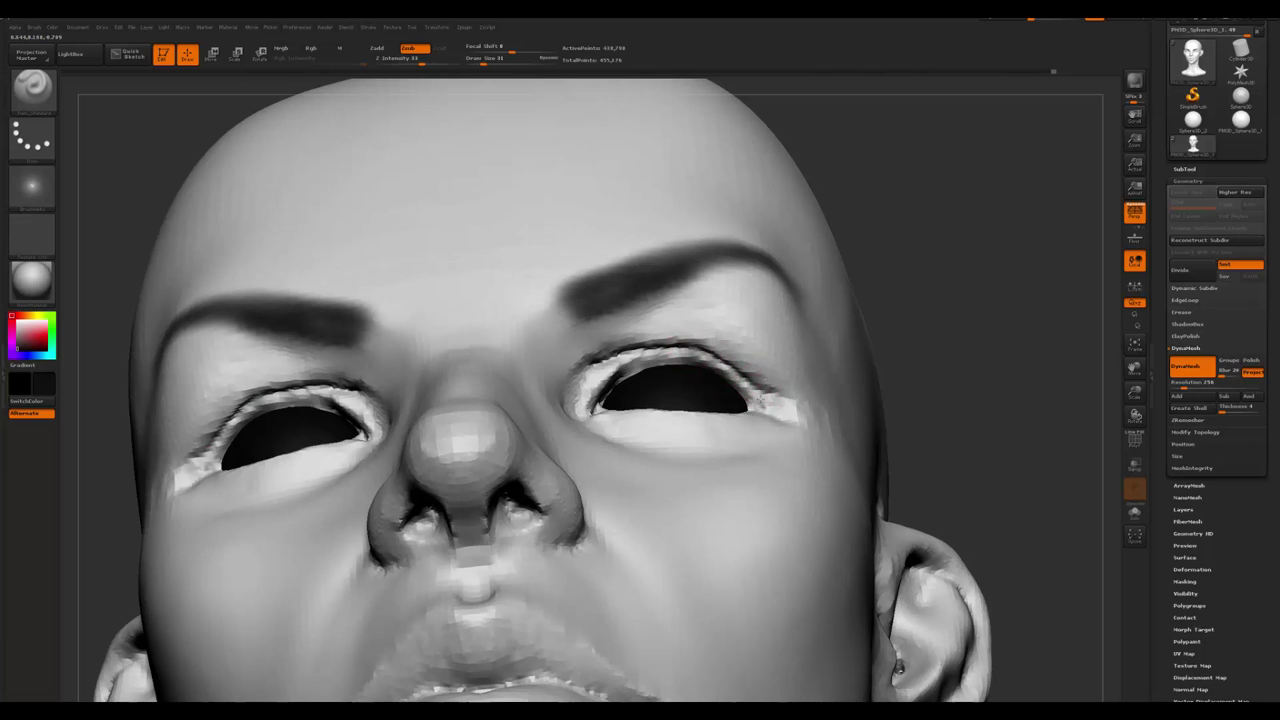
- Smooth both upper eyelids and the outer eye corners from a front view
right_click_drag(751, 386, 777, 414)
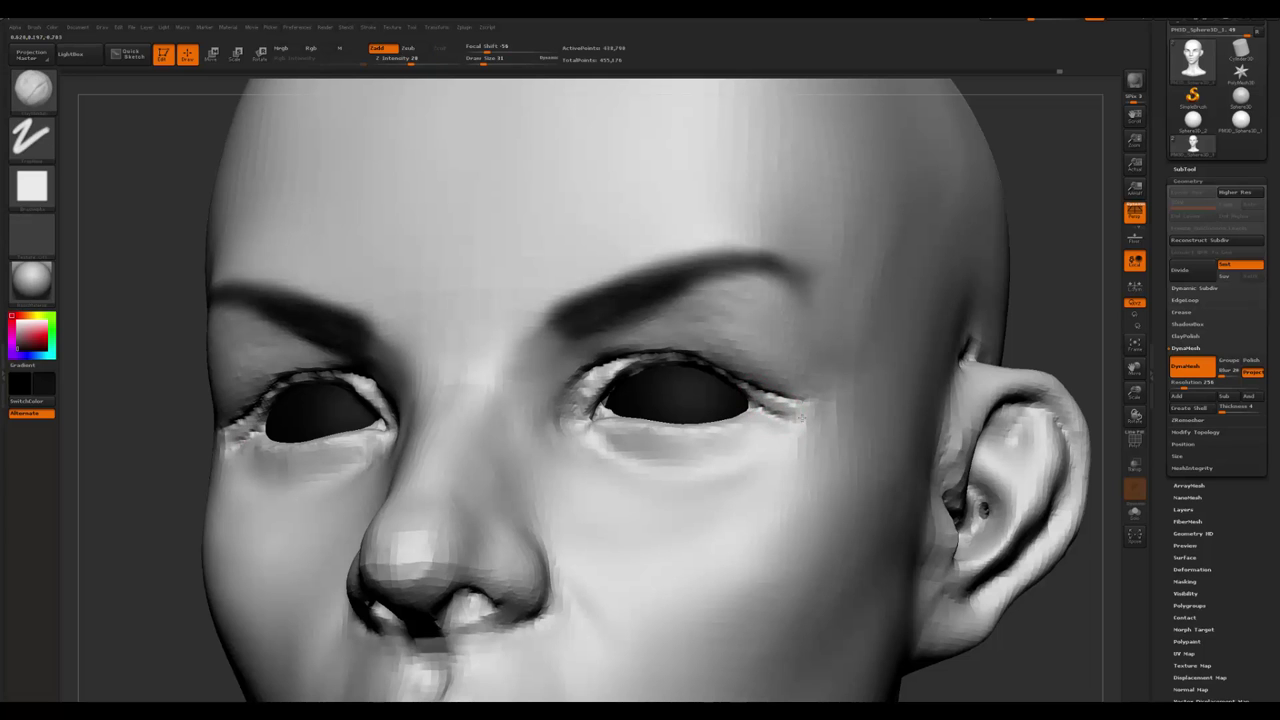
mouse_move(789, 429)
right_mouse_down()
mouse_move(805, 345)
mouse_move(737, 394)
right_mouse_up()
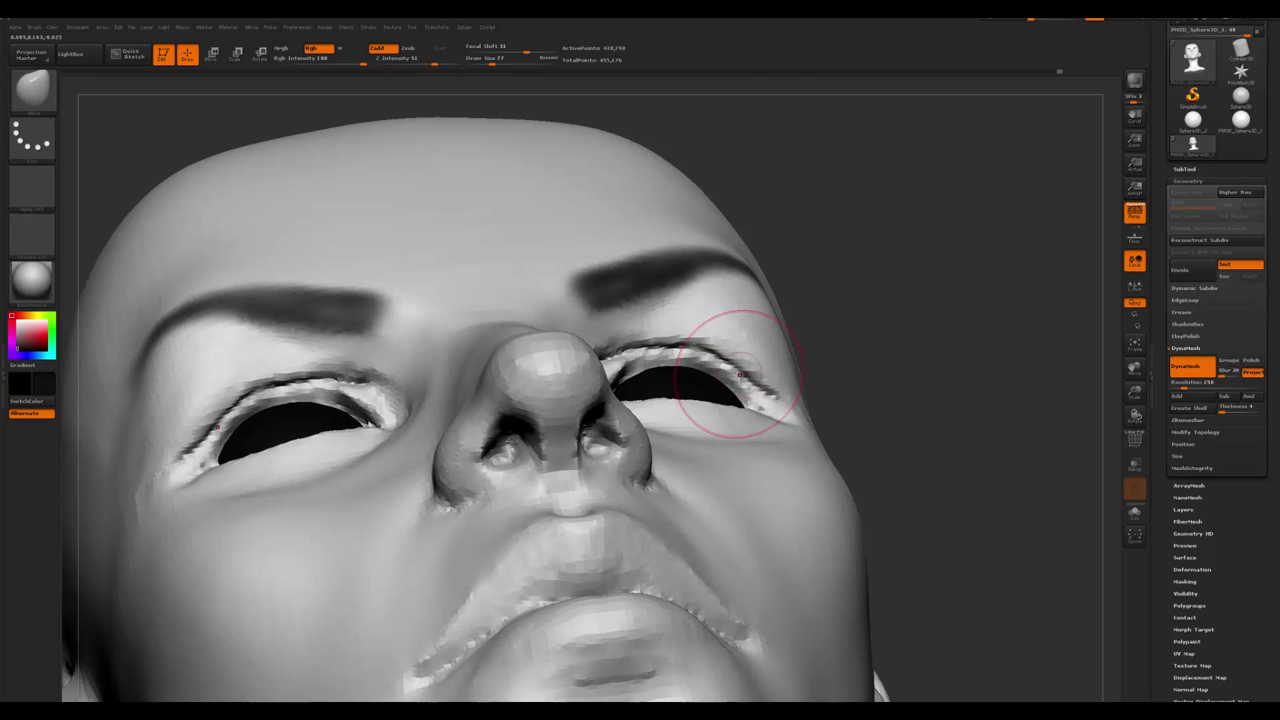
mouse_move(737, 372)
left_mouse_down("shift")
mouse_move(714, 337)
mouse_move(728, 371)
mouse_move(714, 357)
mouse_move(734, 364)
left_mouse_up("shift")
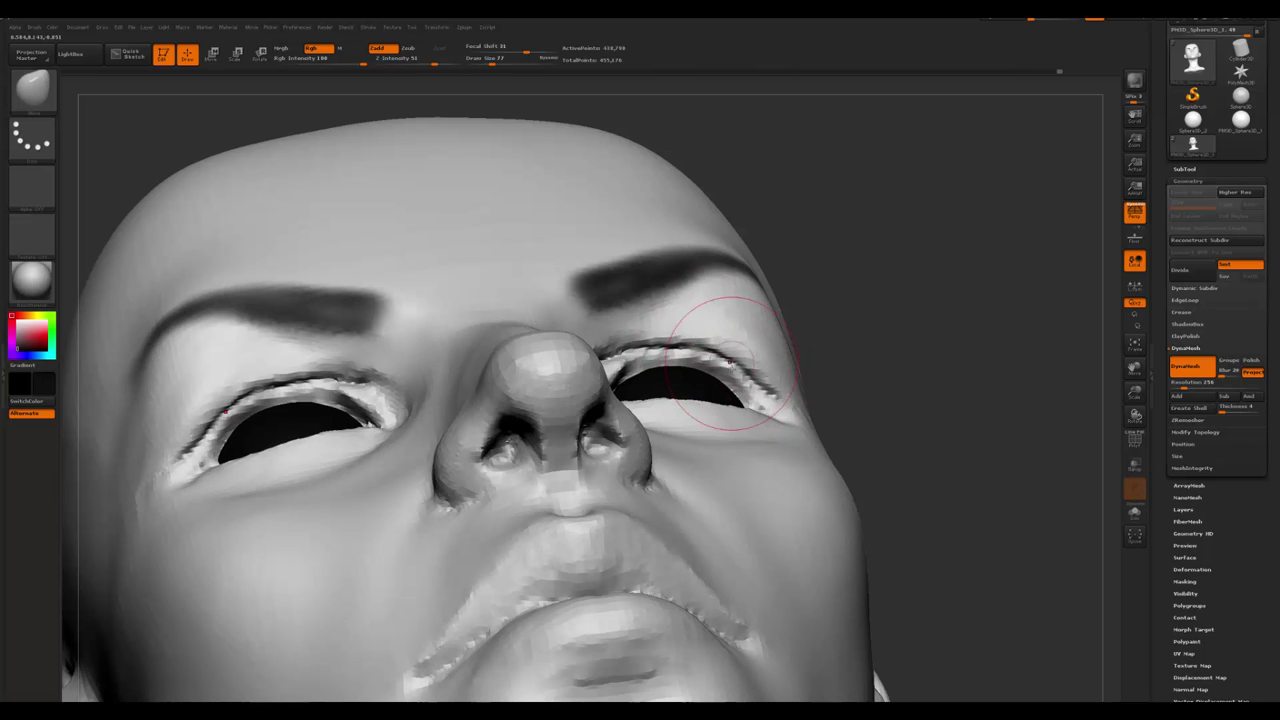
mouse_move(733, 362)
right_mouse_down()
mouse_move(762, 385)
mouse_move(757, 371)
right_mouse_up()
right_click(757, 371)
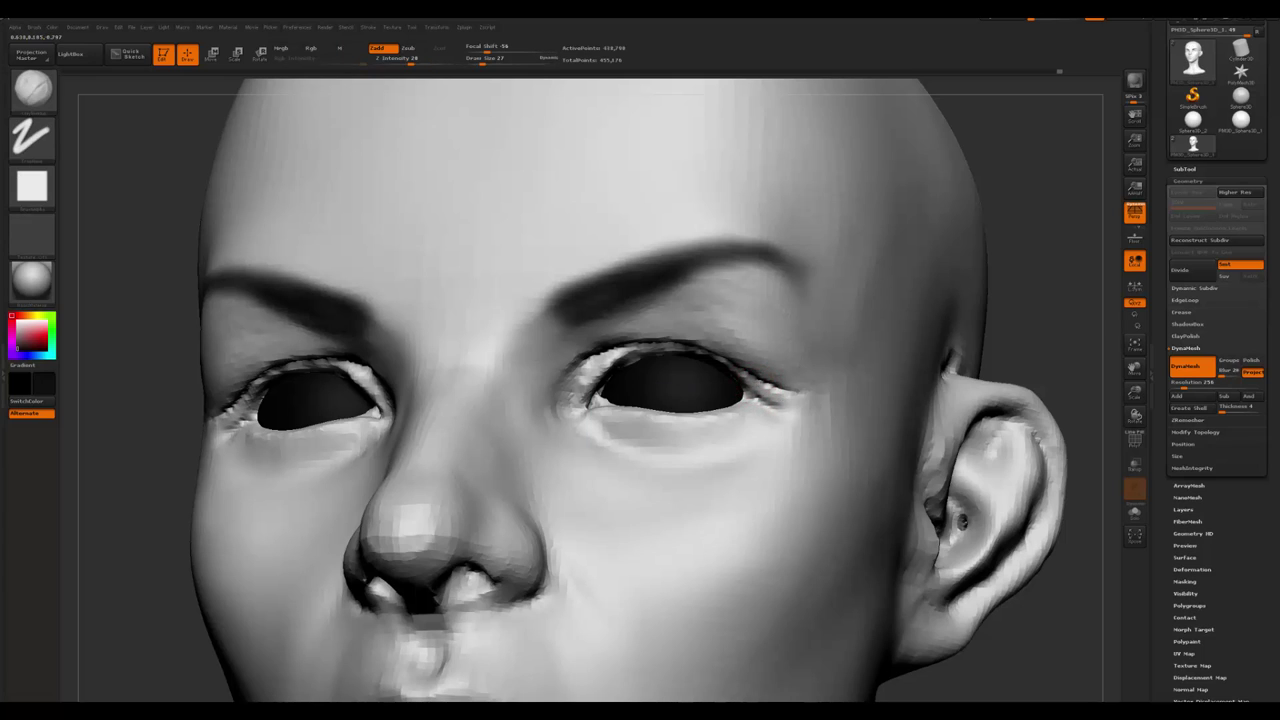
left_click_drag(779, 405, 742, 400, "shift")
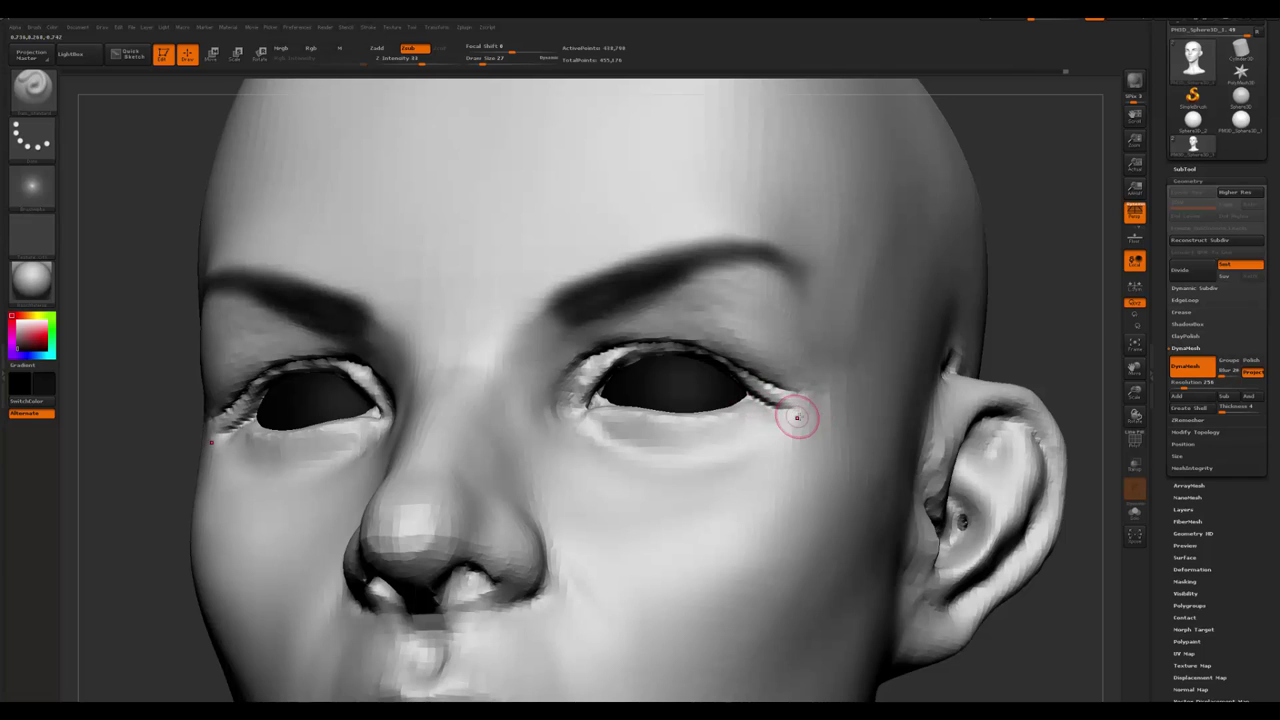
left_click_drag(797, 417, 771, 410, "shift")
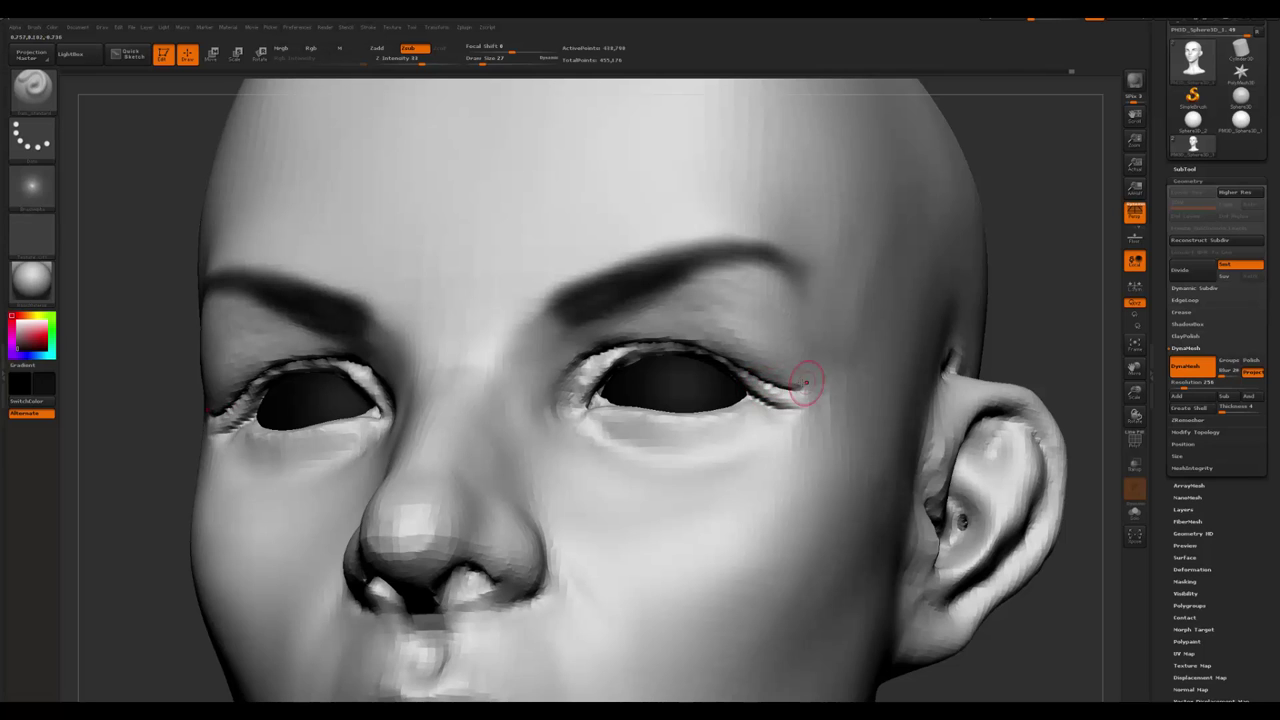
- Switch to a clay-building brush and set its Draw Size from 25 to 56
key("space")
key("b")
key("c")
key("b")
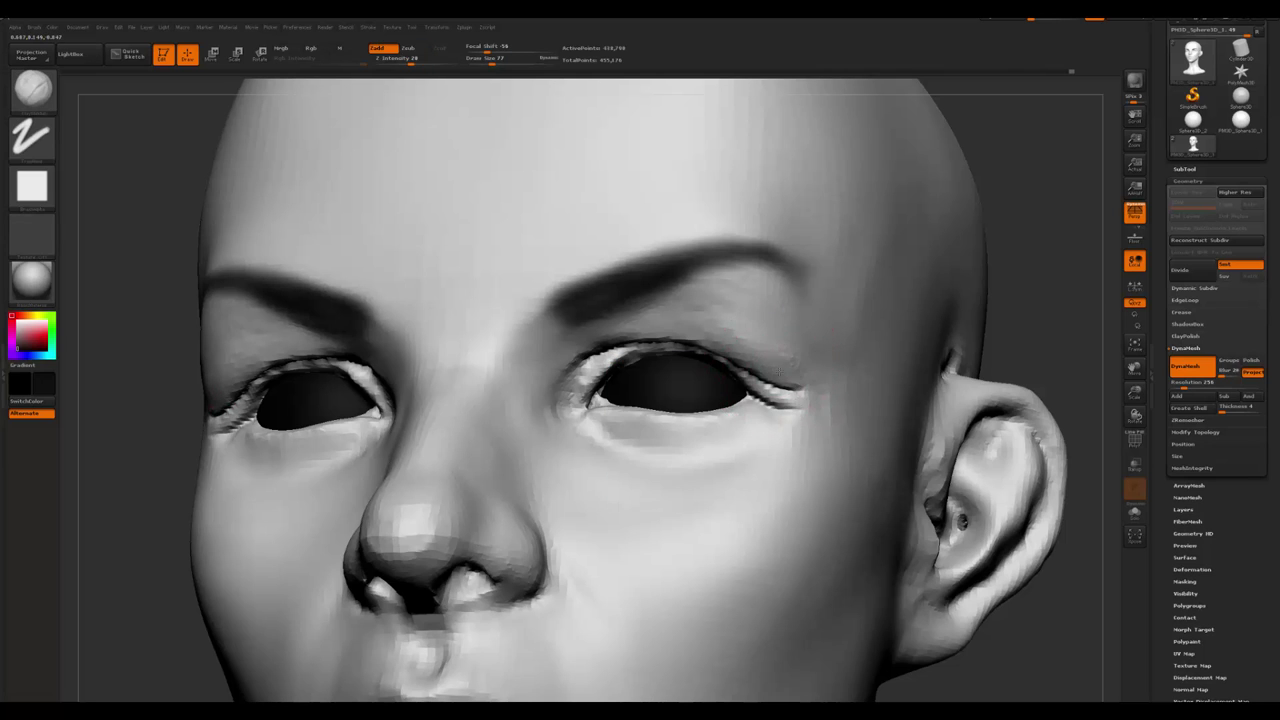
key("space")
key("space")
key("space")
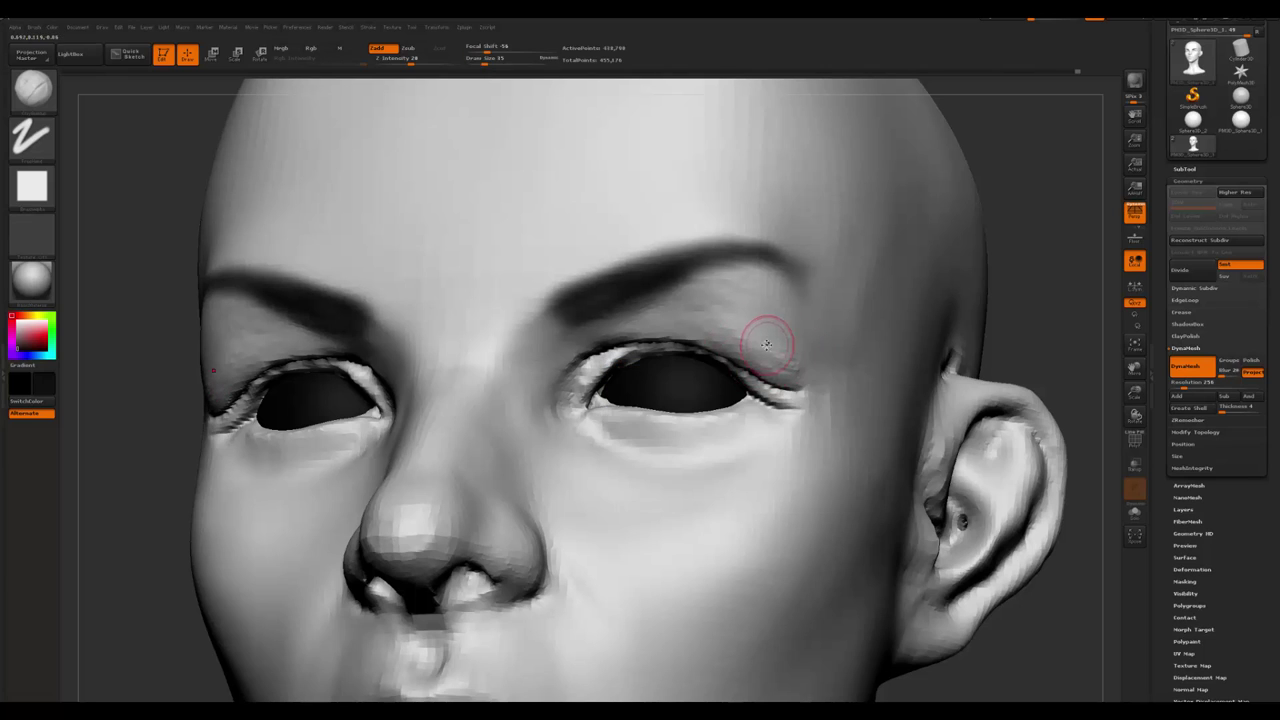
key("space")
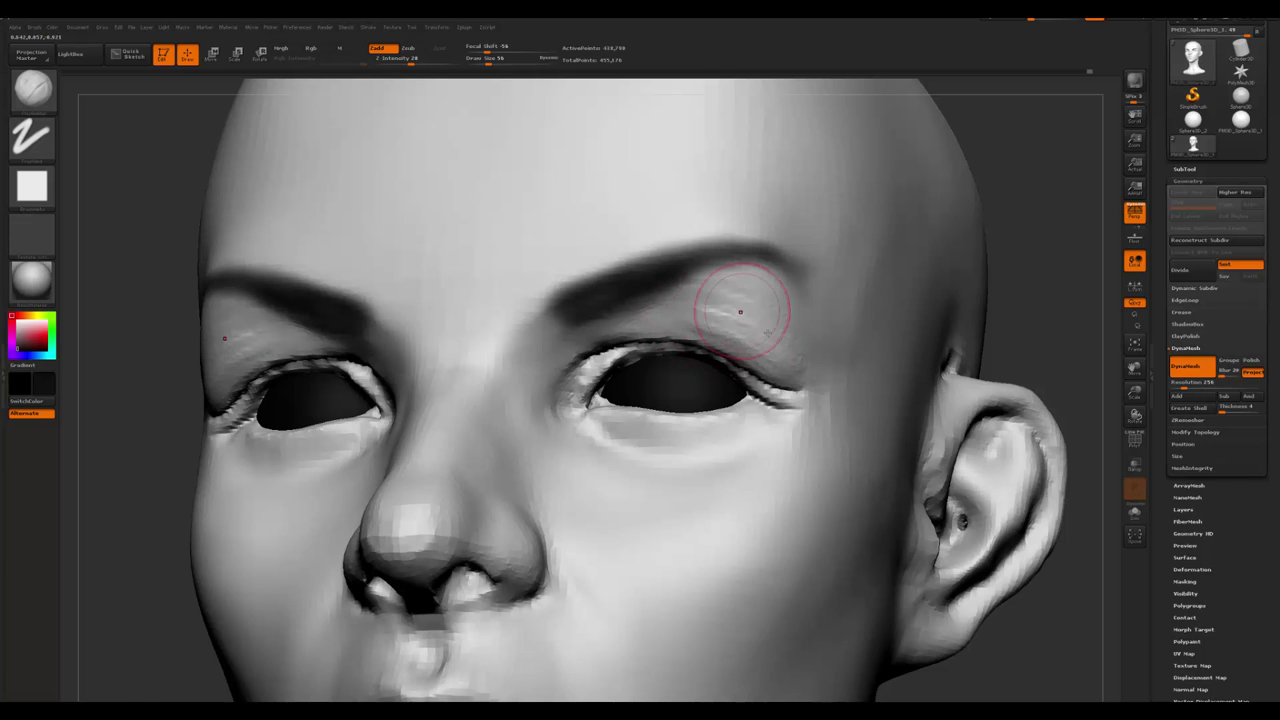
key("space")
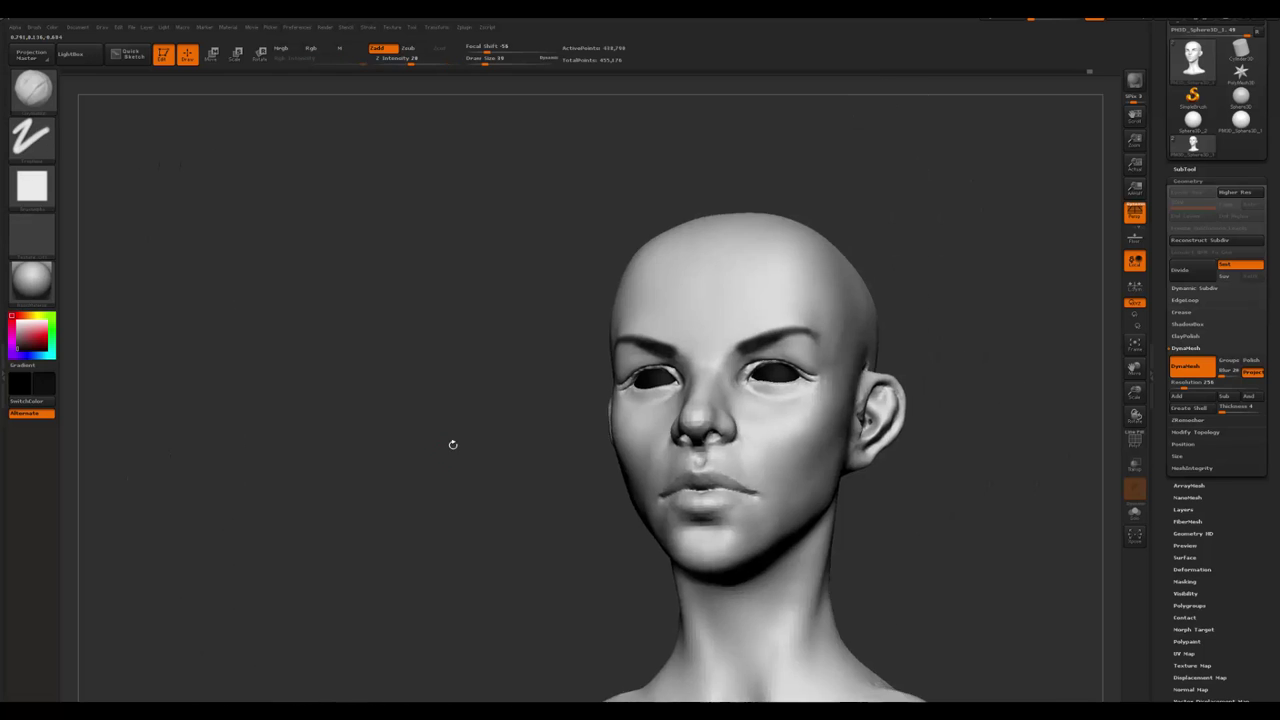
- From a frontal view, carve and deepen a crease under both lower eyelids
mouse_move(451, 443)
left_mouse_down()
mouse_move(429, 489)
mouse_move(451, 506)
mouse_move(457, 497)
mouse_move(472, 540)
left_mouse_up()
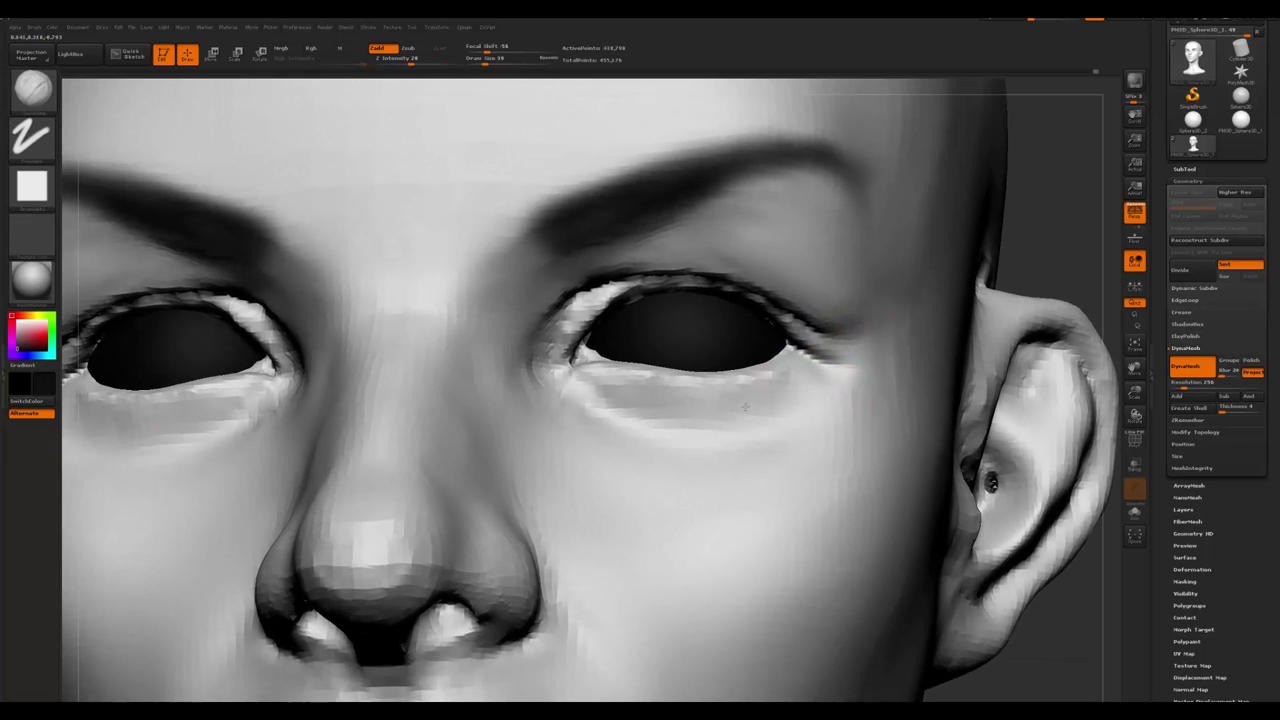
key("space")
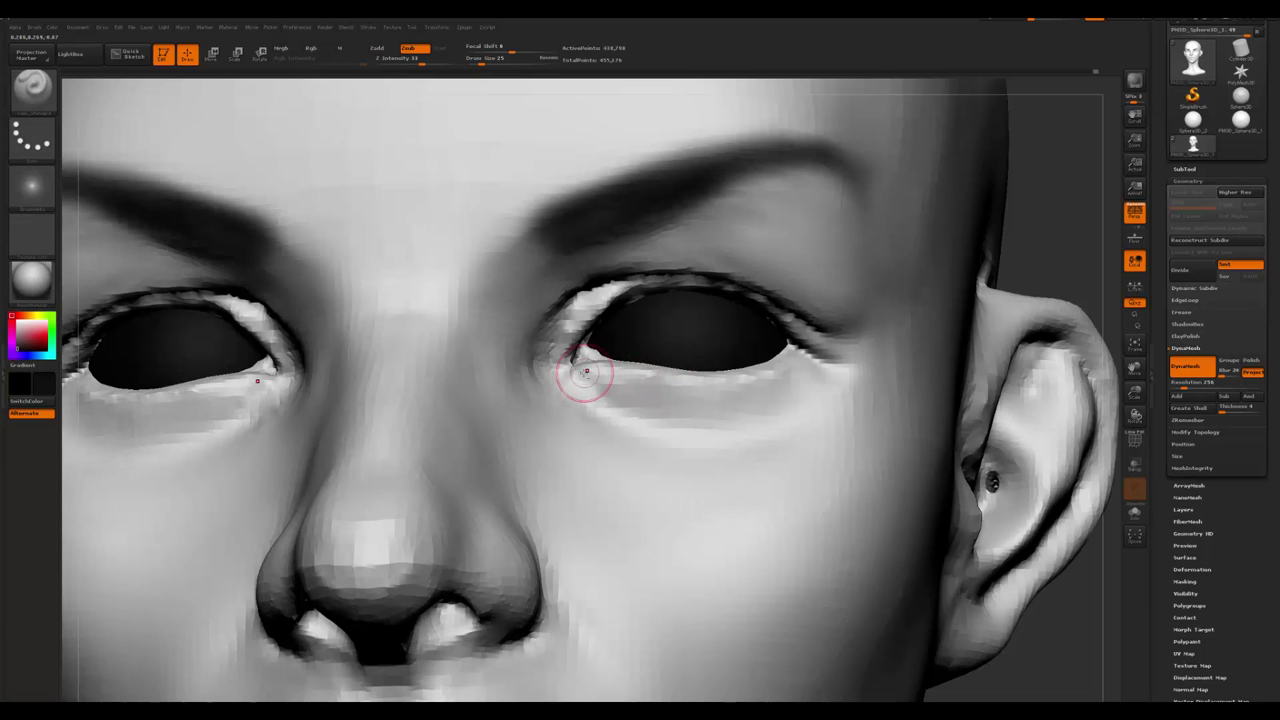
left_click_drag(605, 370, 690, 386)
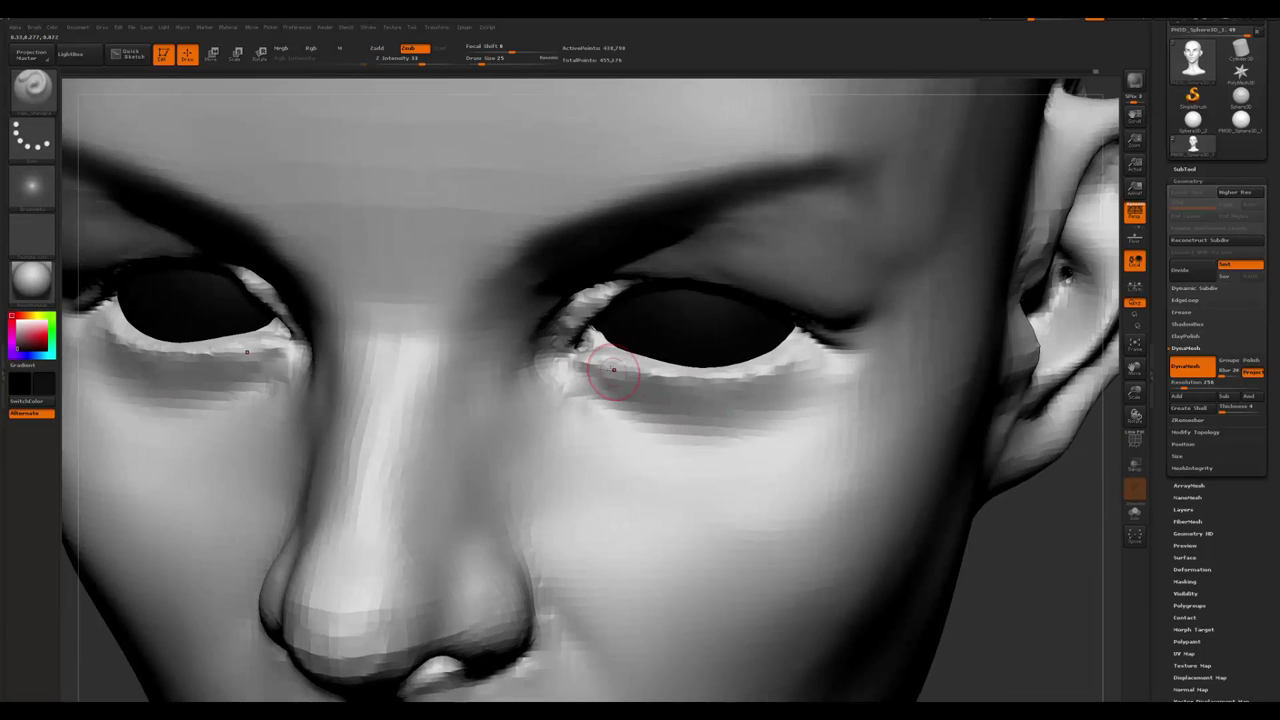
left_click_drag(586, 357, 718, 384)
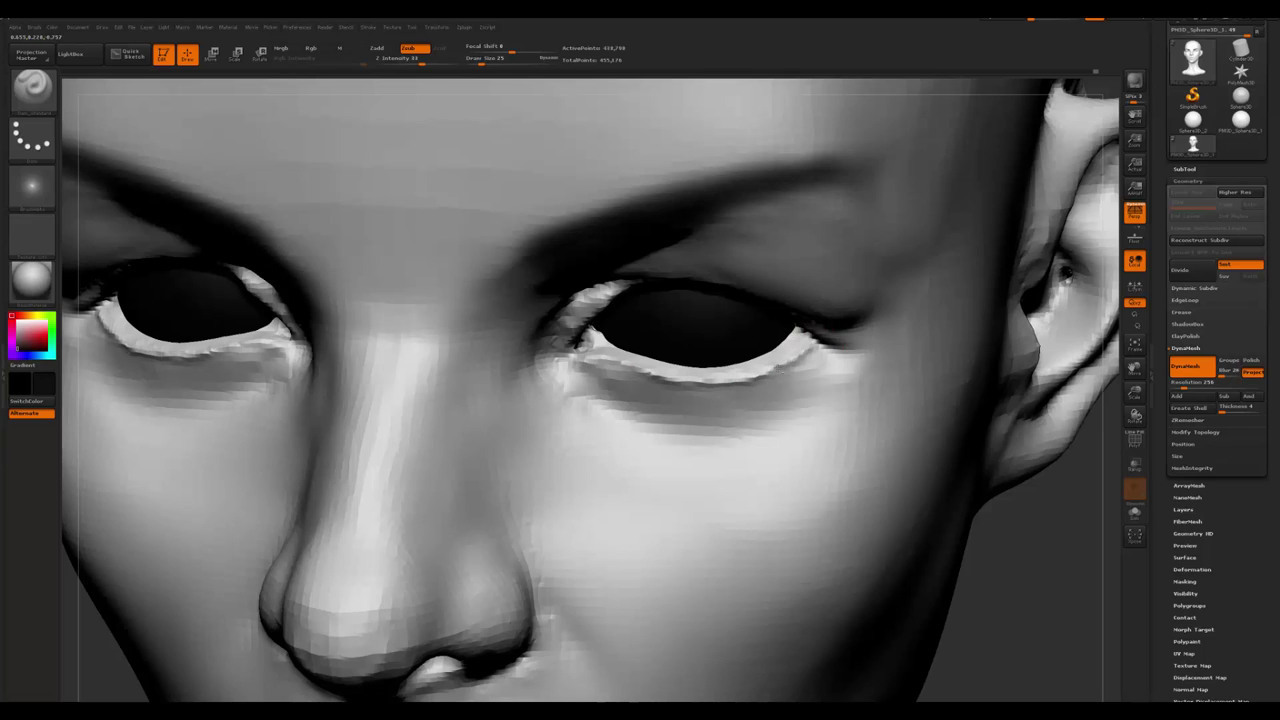
- With the Clay brush, build up the outer corners and shape the lower eyelid rims
key("b")
key("c")
key("b")
mouse_move(793, 367)
left_mouse_down()
mouse_move(814, 357)
mouse_move(800, 350)
left_mouse_up()
right_click_drag(757, 367, 790, 340)
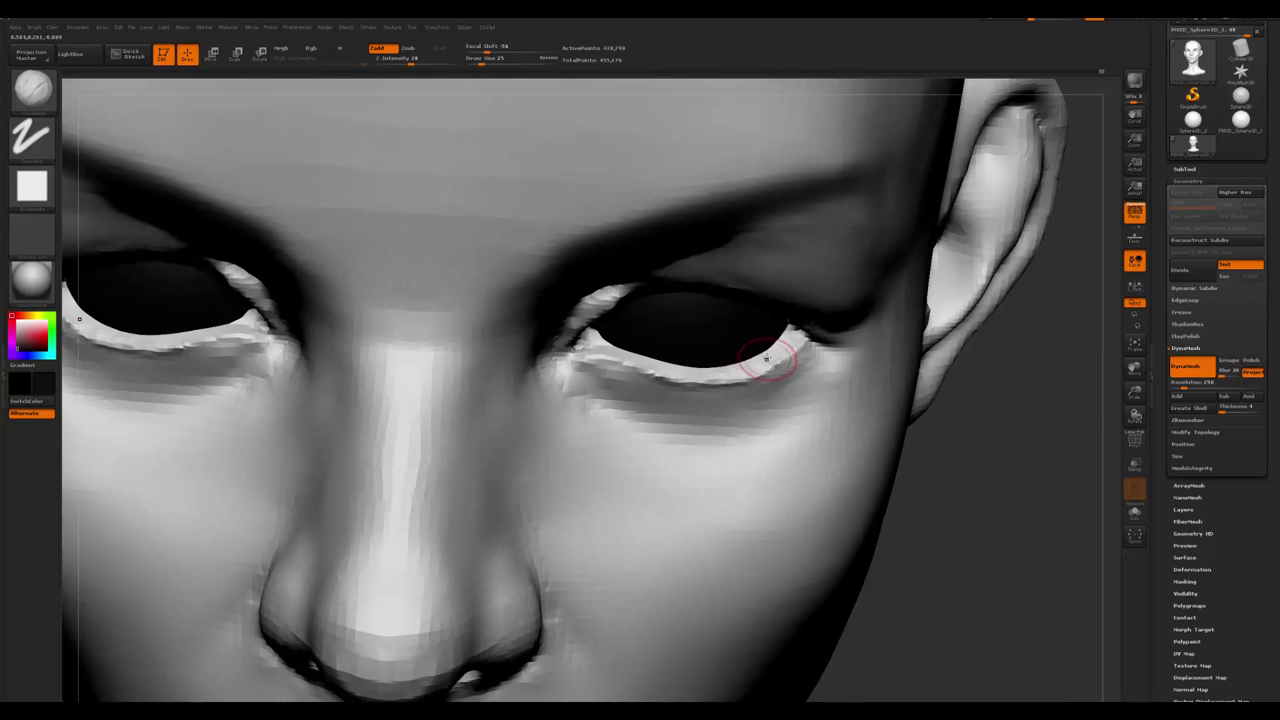
key("space")
mouse_move(790, 340)
left_mouse_down()
mouse_move(715, 375)
mouse_move(612, 352)
left_mouse_up()
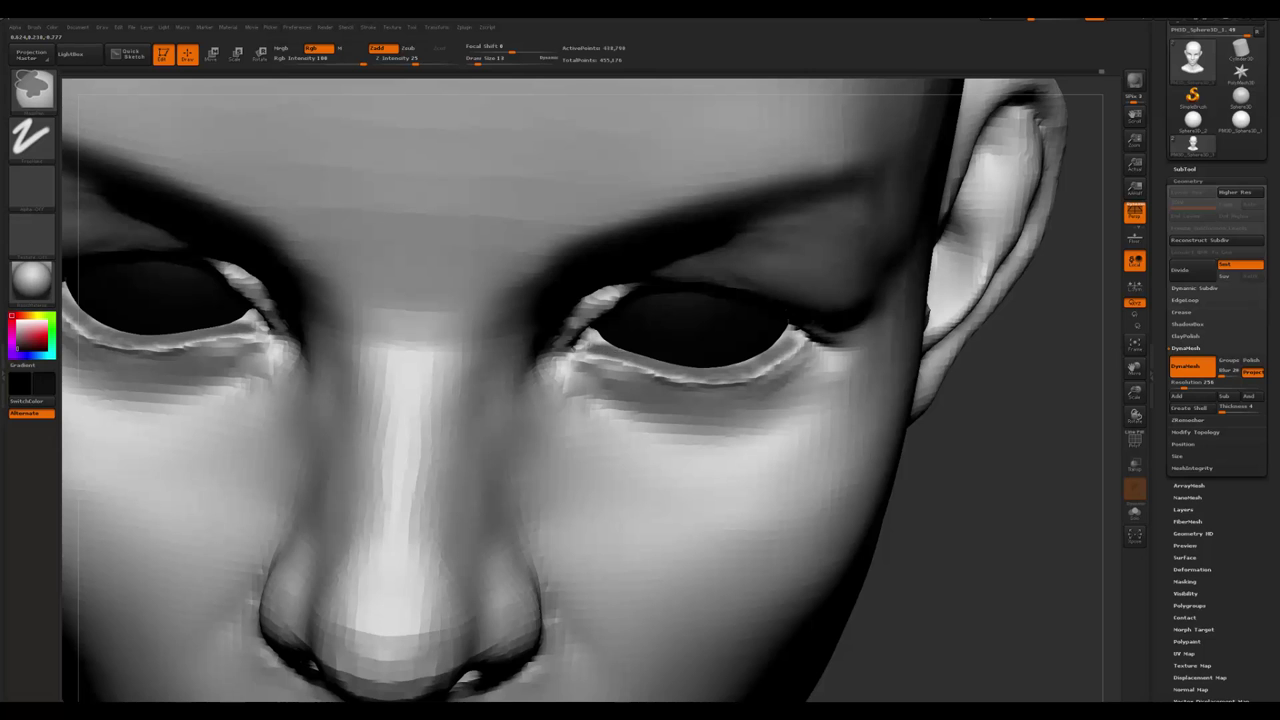
left_click_drag(740, 360, 805, 326)
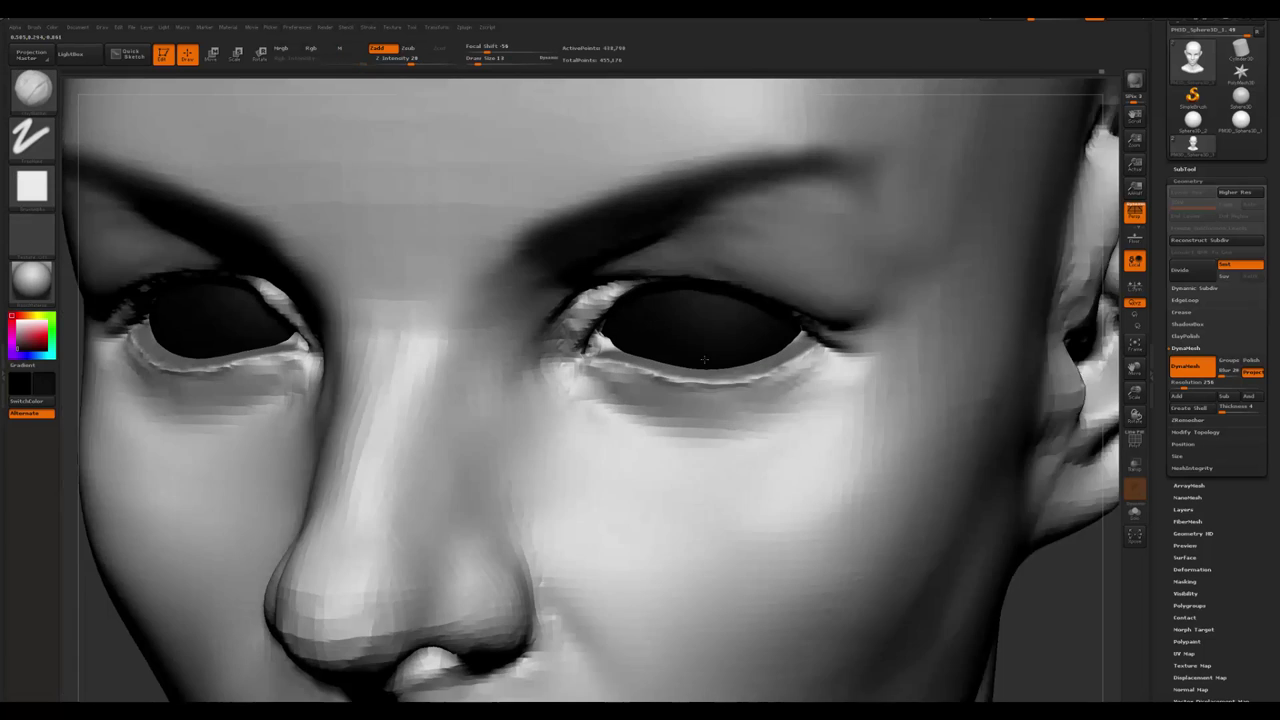
- At brush size 12, deepen the creases under both lower lids further
right_click_drag(560, 440, 620, 471)
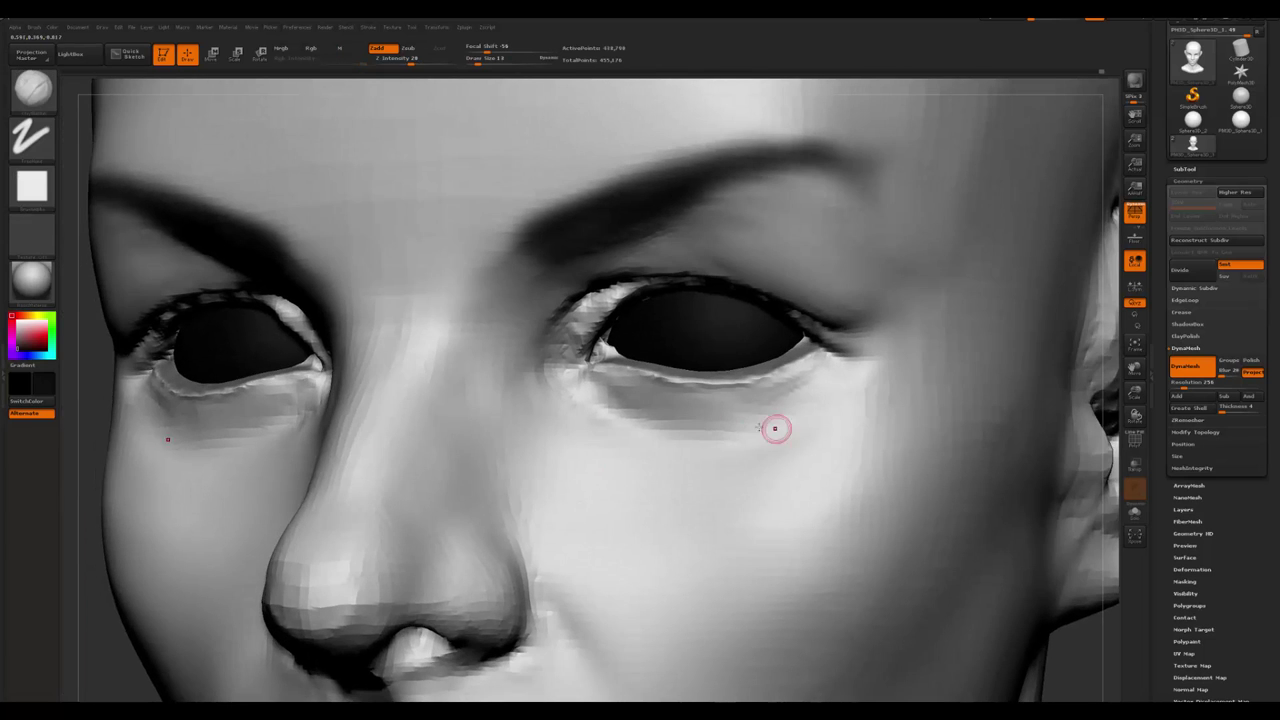
mouse_move(771, 429)
right_mouse_down("alt")
mouse_move(339, 484)
mouse_move(380, 430)
mouse_move(693, 436)
mouse_move(679, 441)
right_mouse_up("alt")
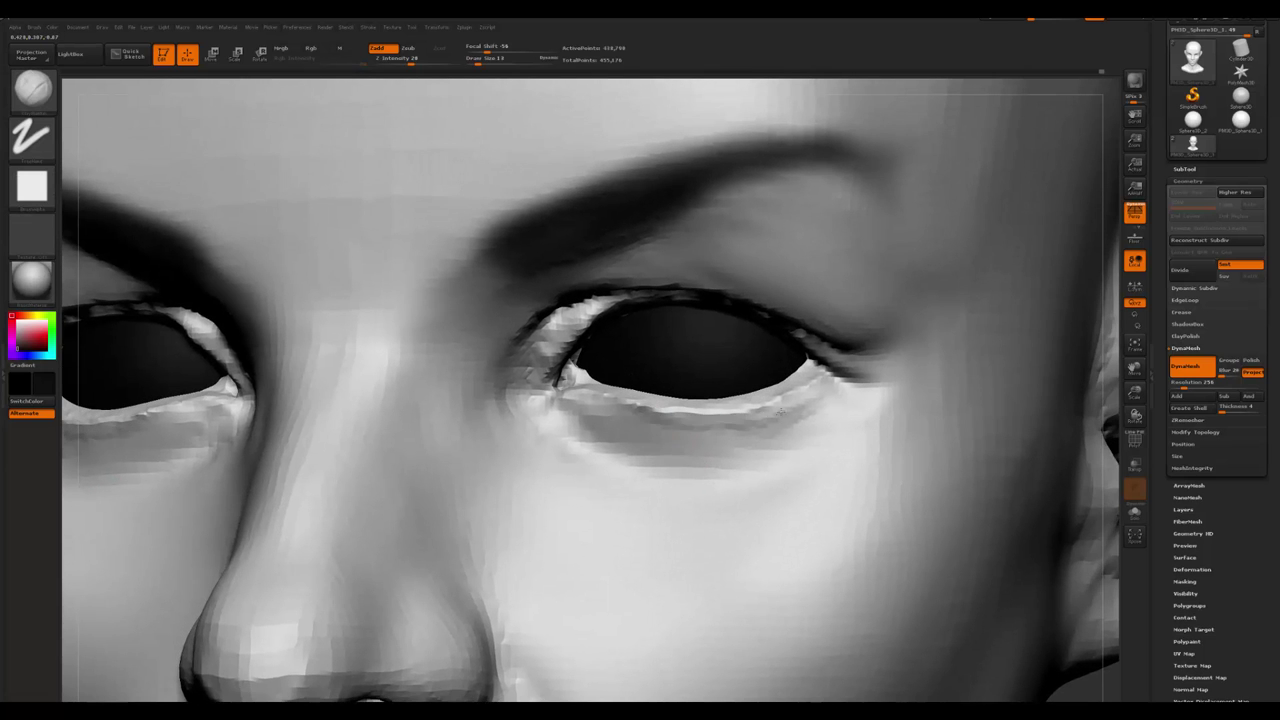
key("space")
key("space")
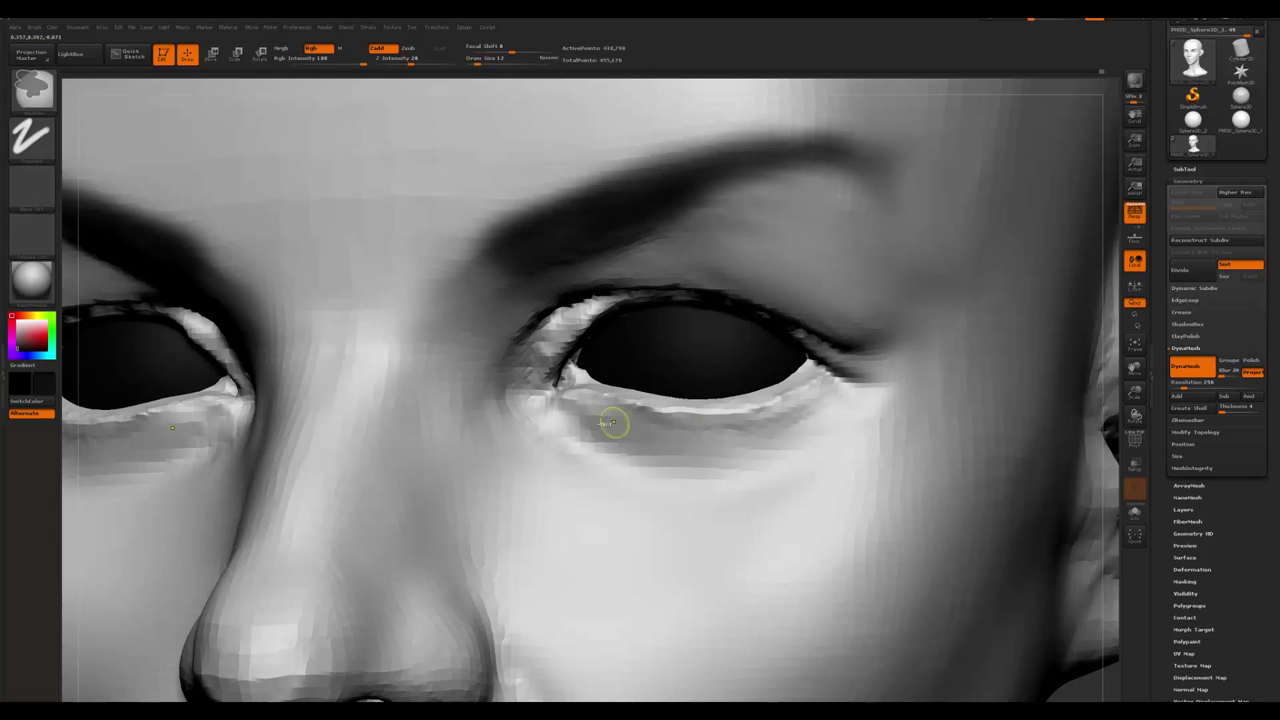
key("b")
mouse_move(590, 404)
left_mouse_down()
mouse_move(620, 416)
mouse_move(775, 412)
mouse_move(838, 386)
left_mouse_up()
mouse_move(760, 430)
left_mouse_down()
mouse_move(700, 440)
mouse_move(600, 420)
mouse_move(690, 445)
mouse_move(760, 440)
left_mouse_up()
- With the Standard brush at size 29, shape and smooth the area under the right eye
key("b")
key("s")
key("t")
key("f")
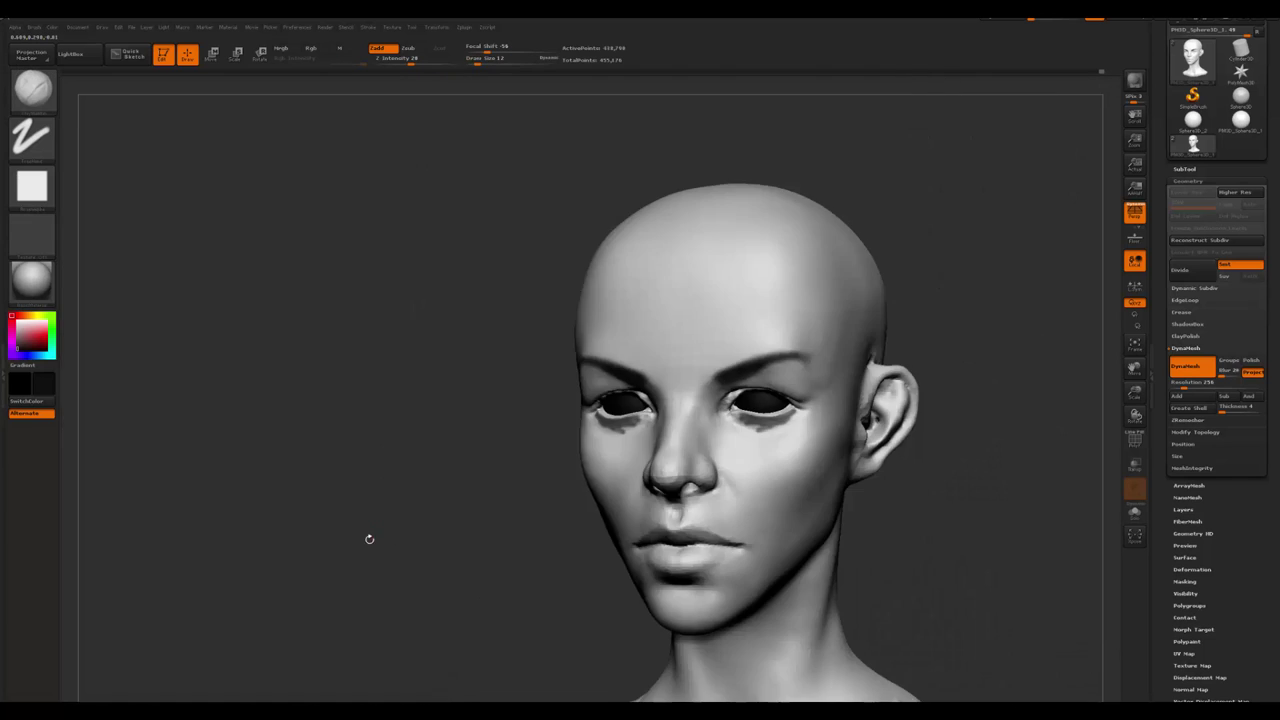
left_click_drag(403, 500, 430, 480)
right_click_drag(430, 480, 430, 420, "ctrl")
right_click_drag(700, 470, 694, 437, "ctrl")
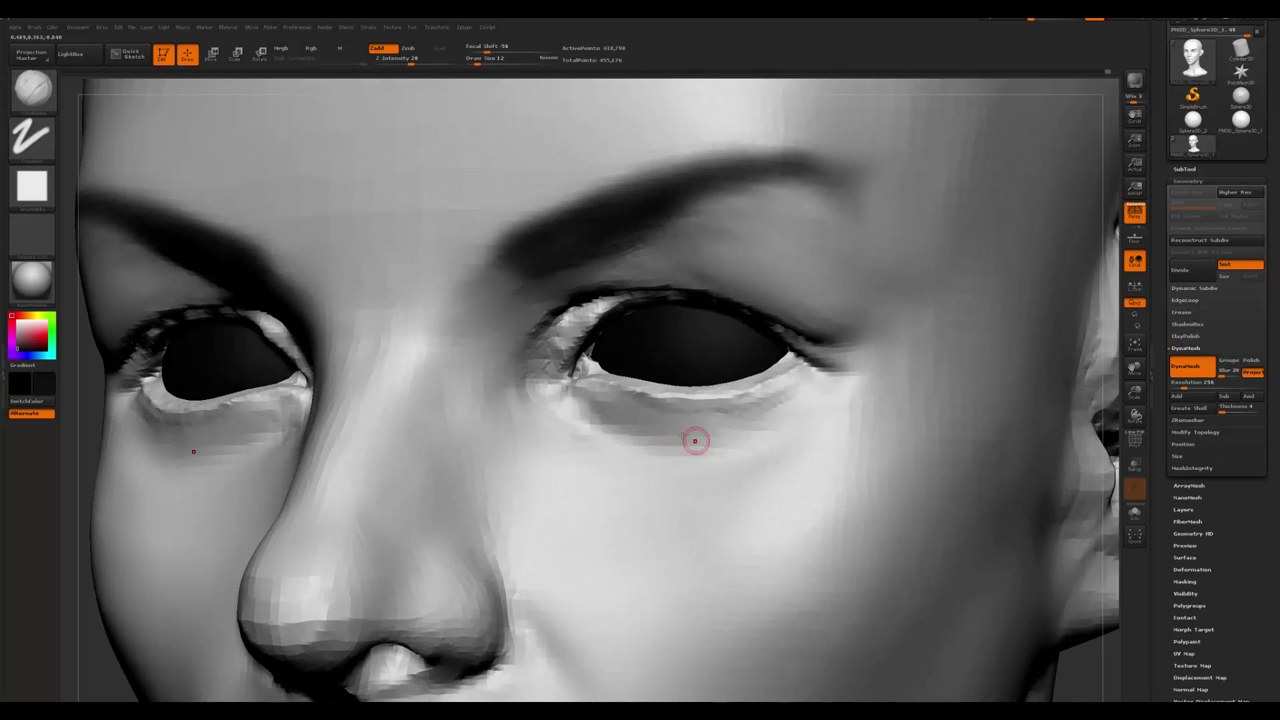
key("space")
key("space")
left_click_drag(619, 404, 613, 406)
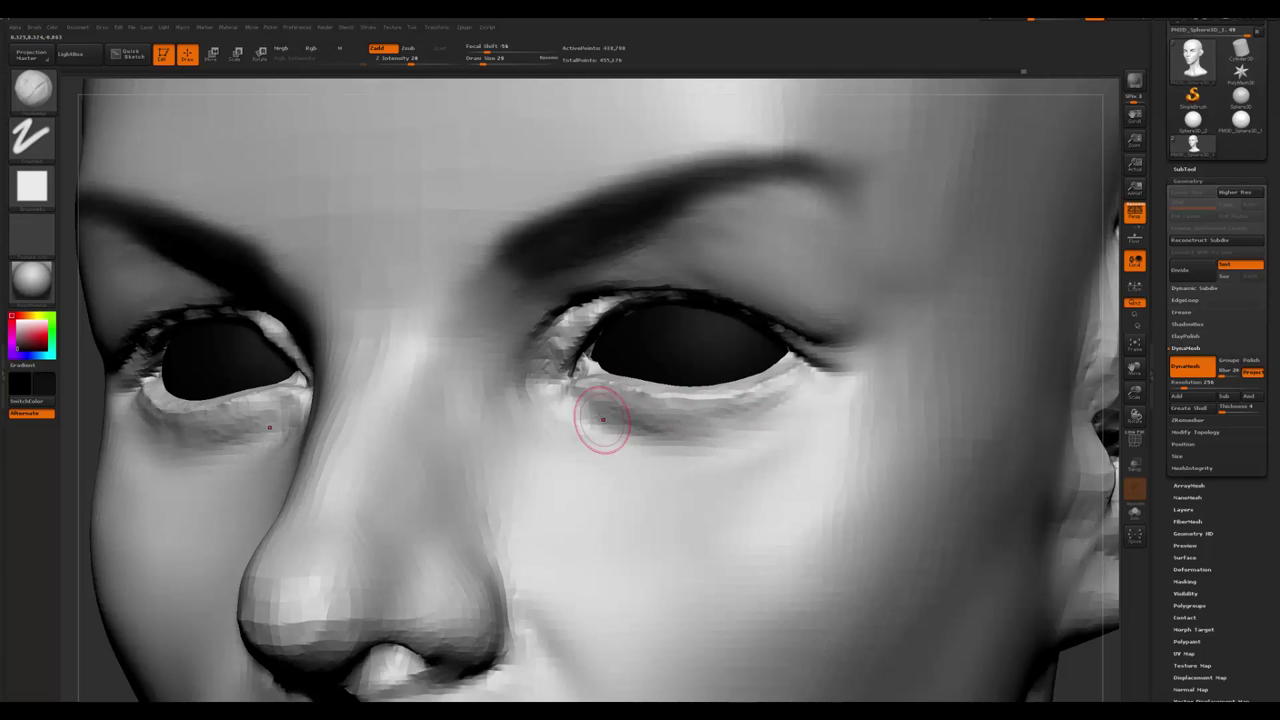
key("shift")
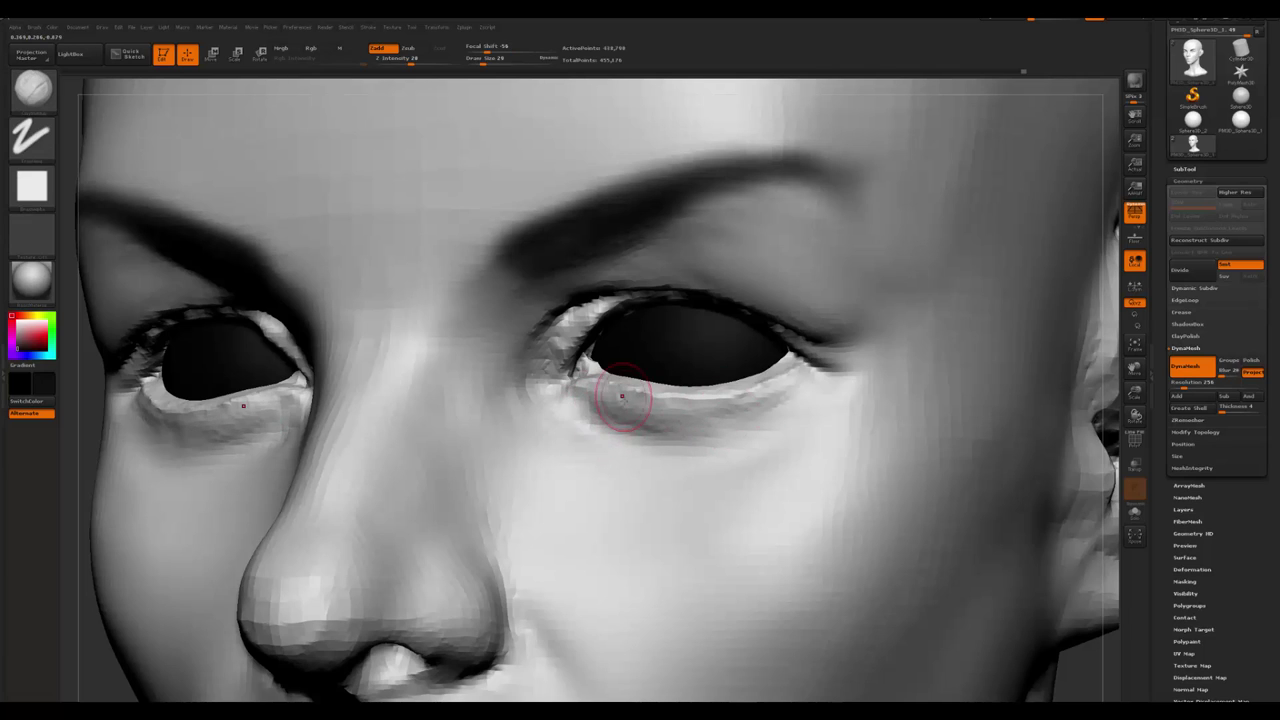
left_click_drag(616, 413, 671, 414)
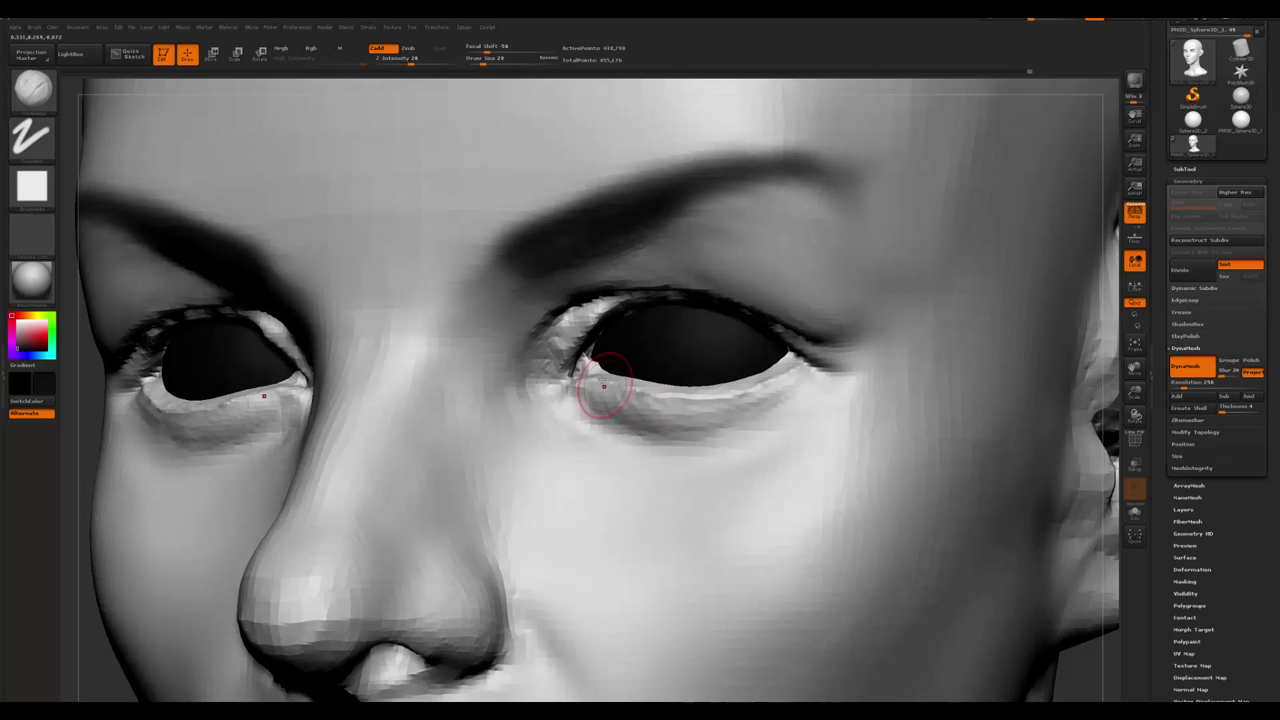
- At brush size 16, smooth the under-eye area from a straight front view
key("space")
key("space")
left_click_drag(591, 367, 589, 362)
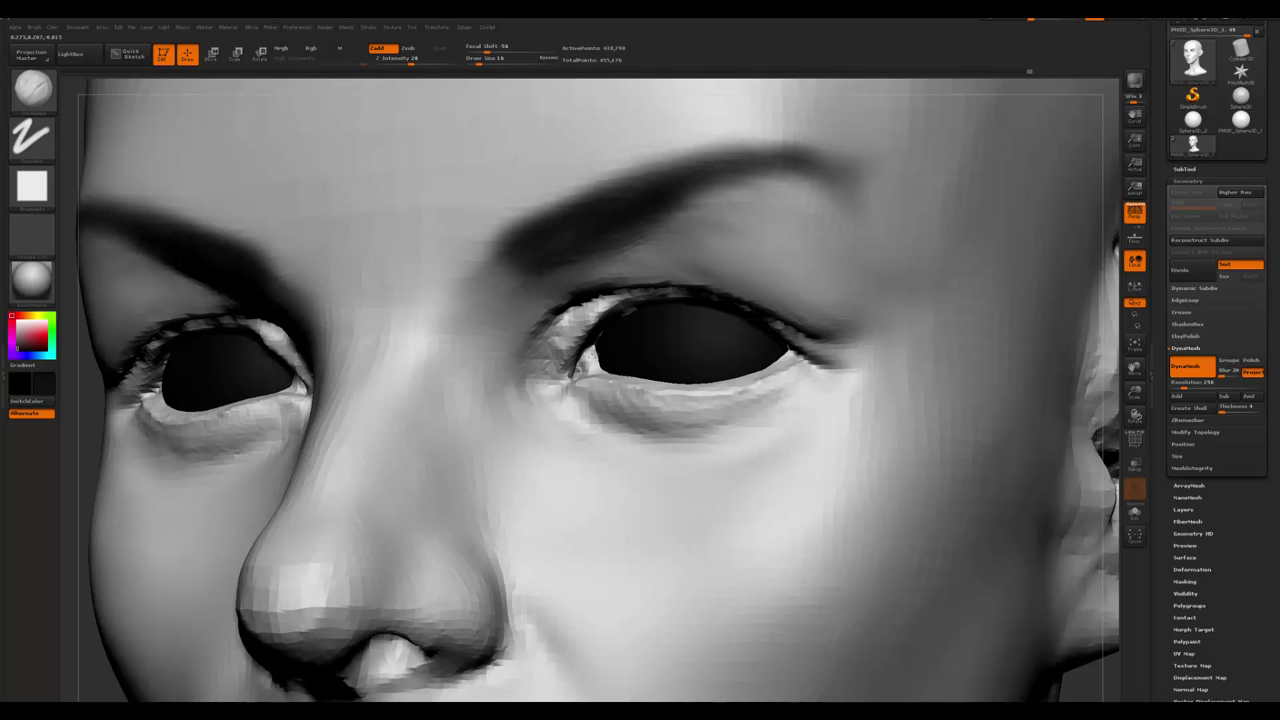
mouse_move(598, 360)
left_mouse_down("shift")
mouse_move(610, 358)
mouse_move(596, 362)
left_mouse_up("shift")
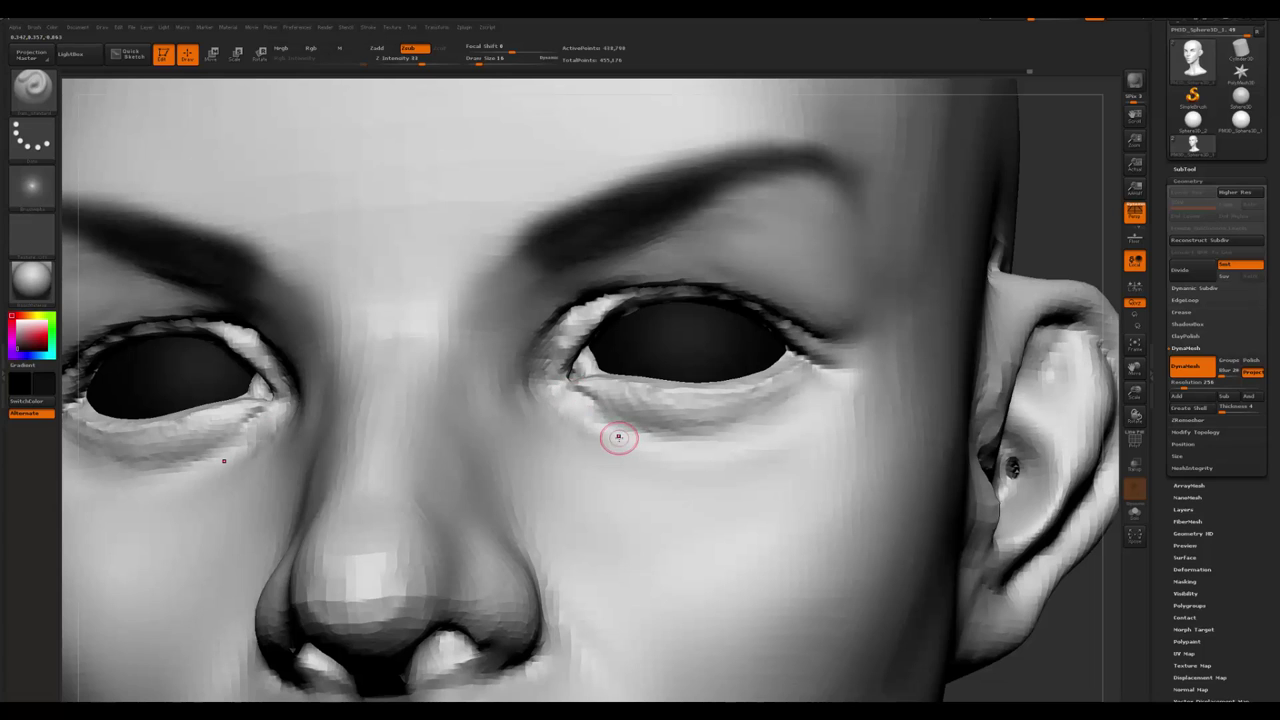
key("shift")
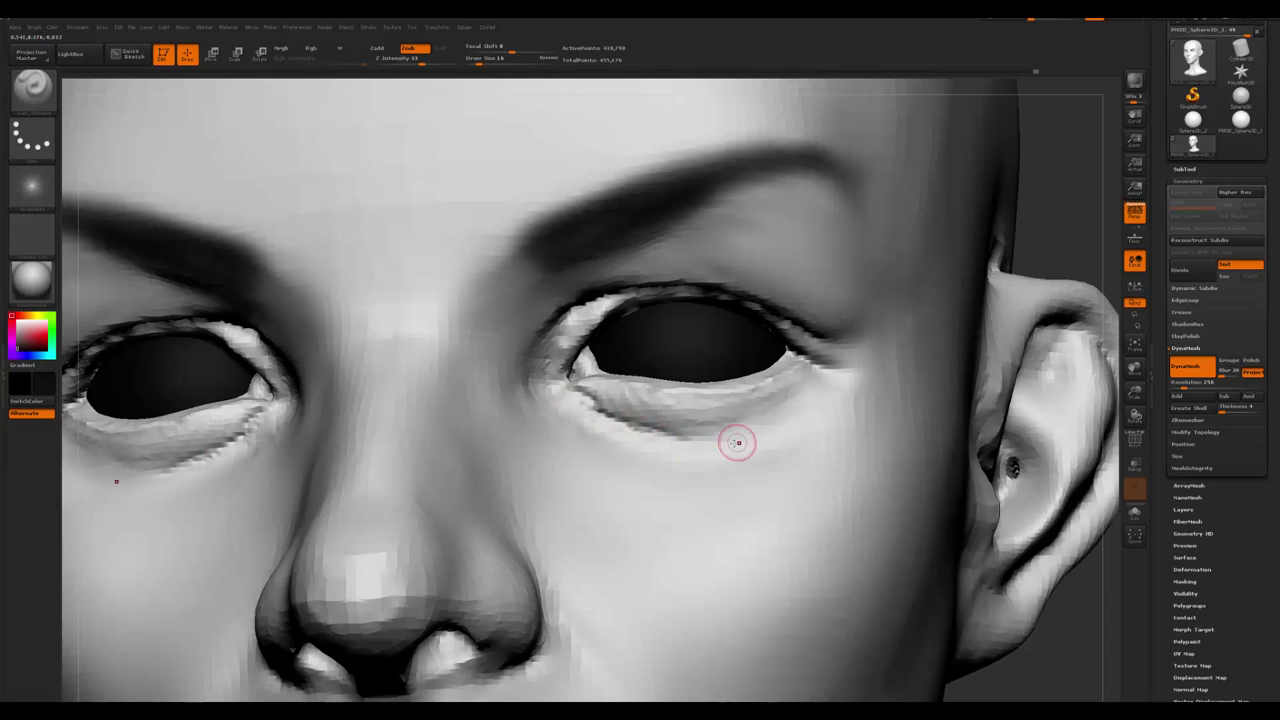
- Try out the dotted, freehand, textured colour and carving brushes from the quick palette
key("space")
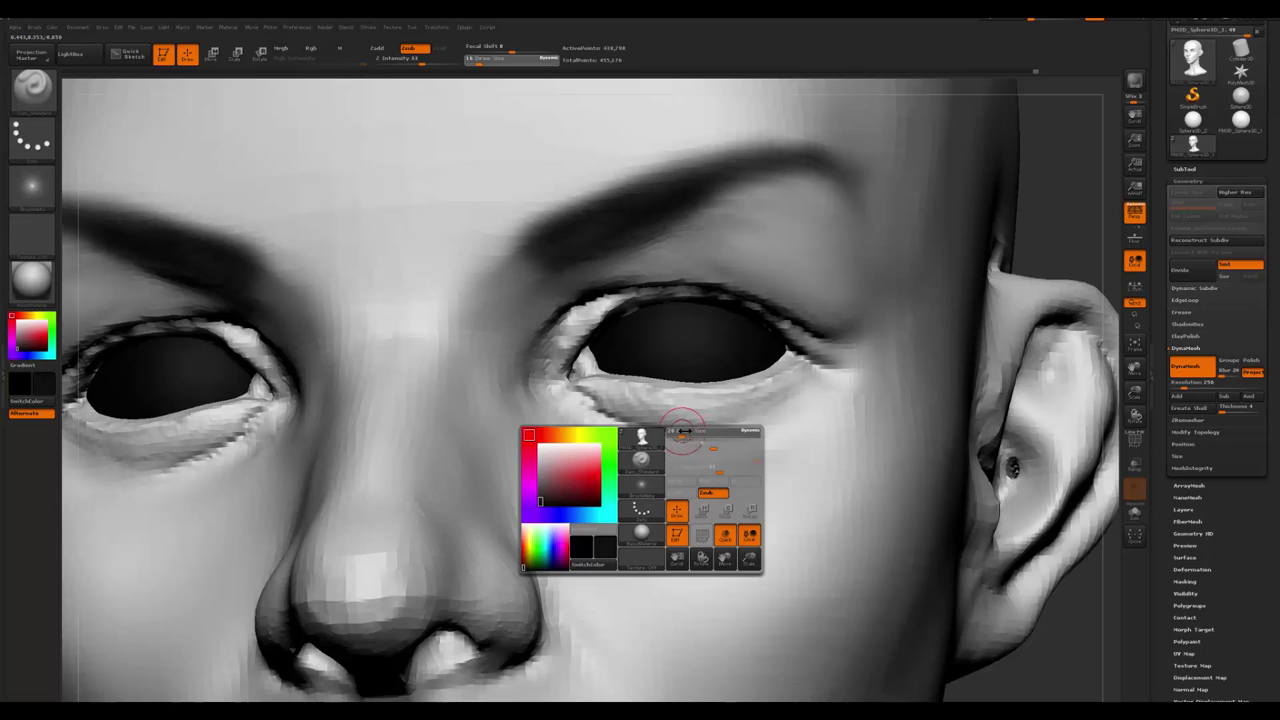
key("b")
key("c")
key("b")
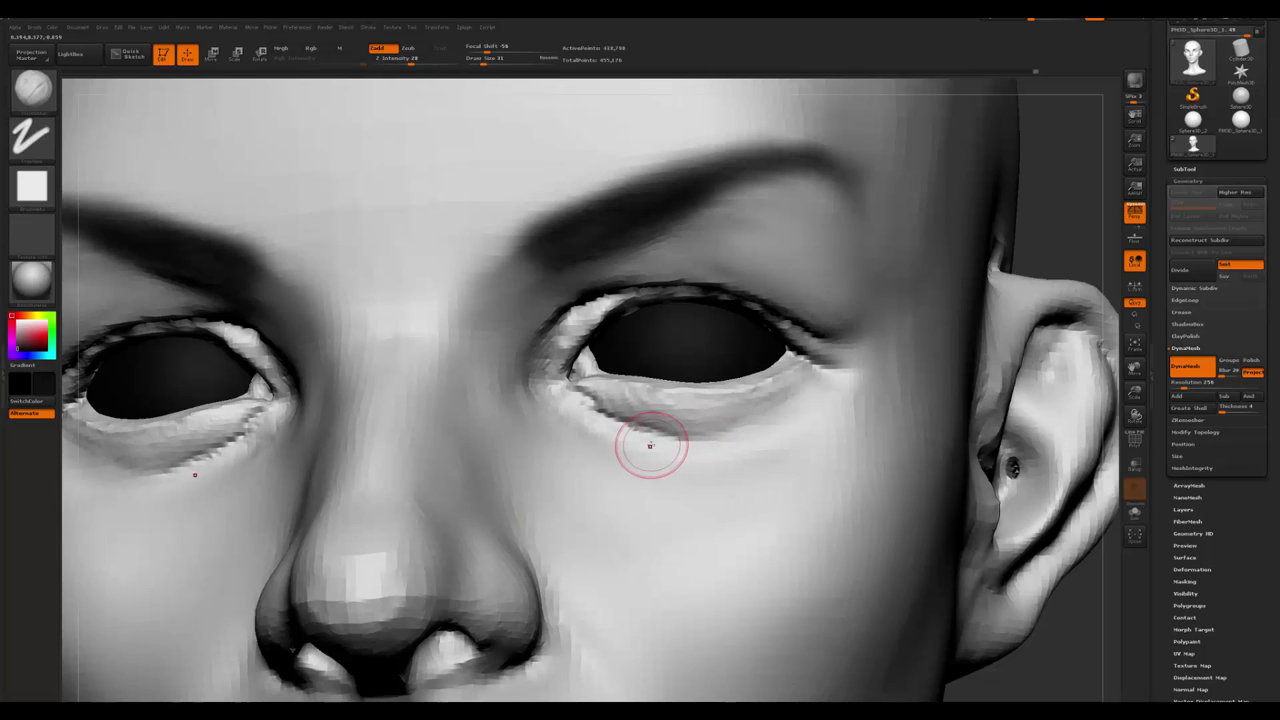
key("1")
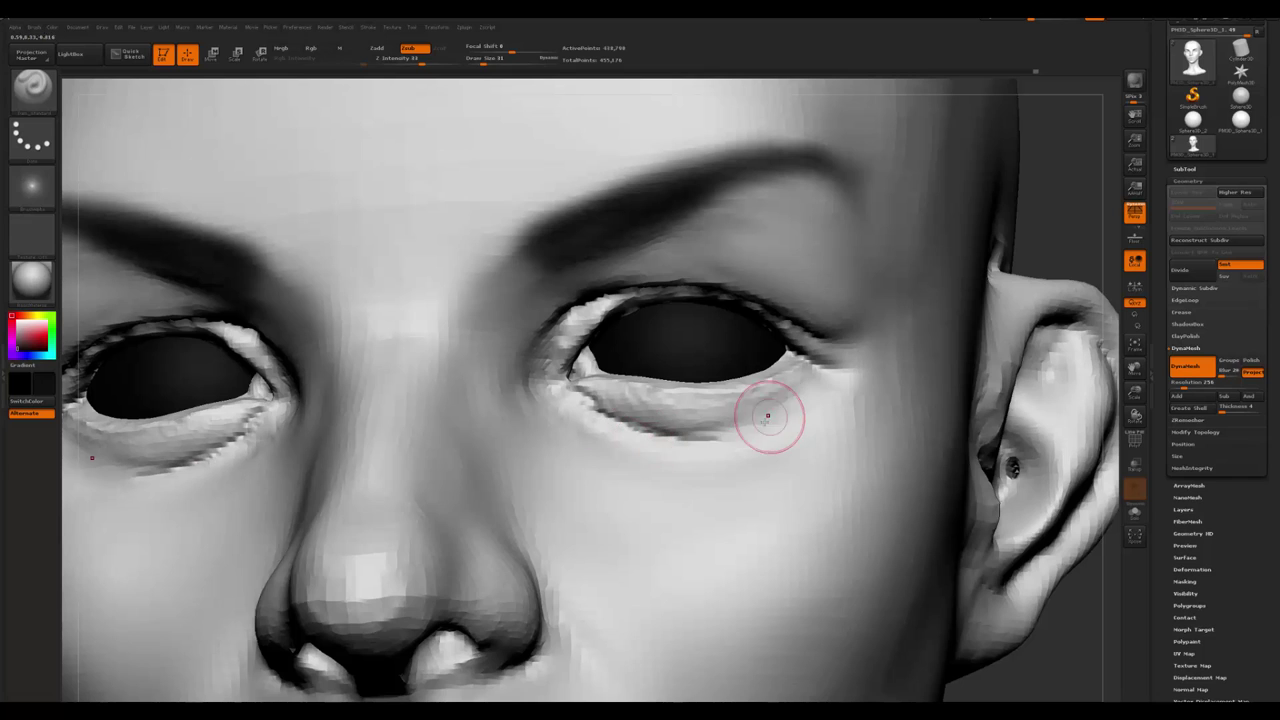
key("2")
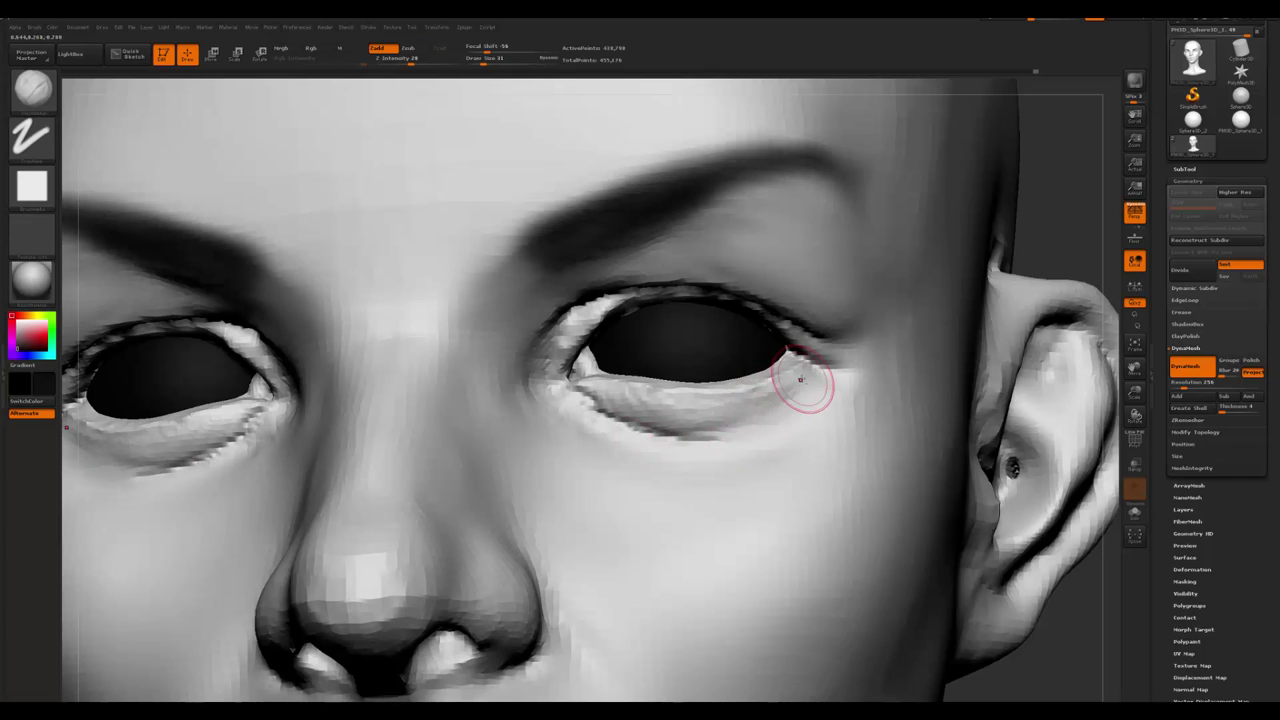
key("3")
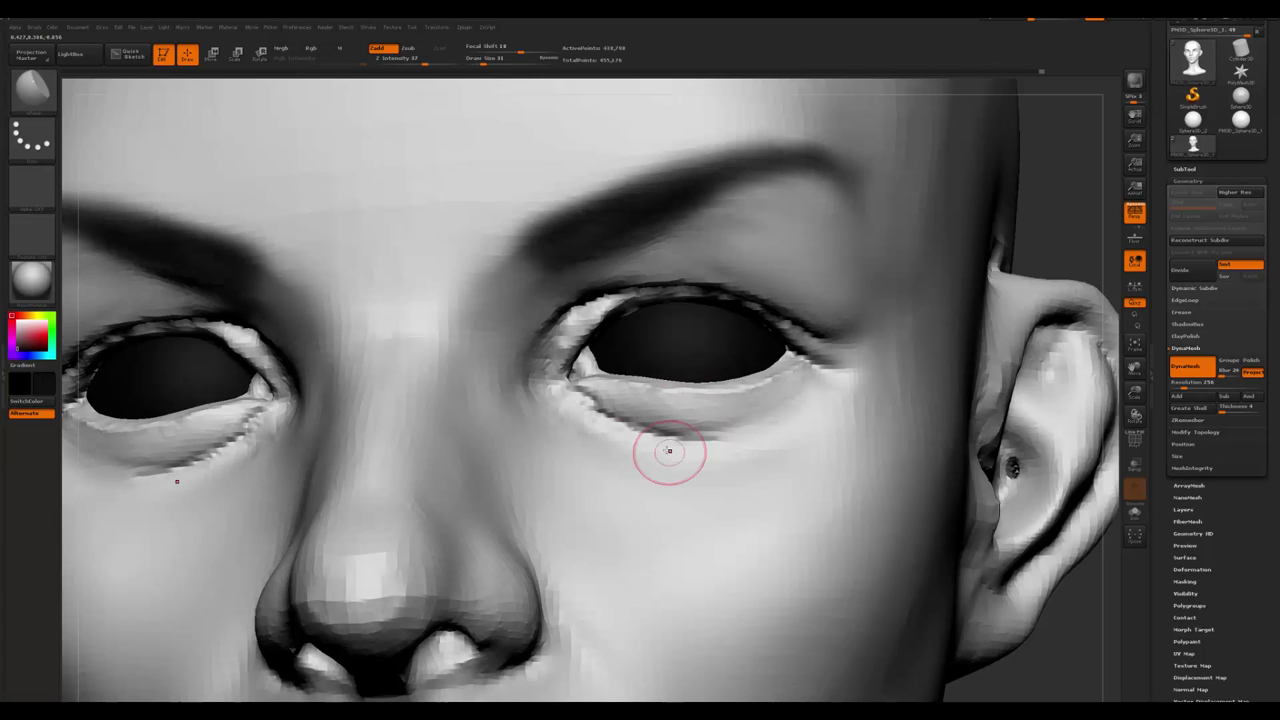
key("4")
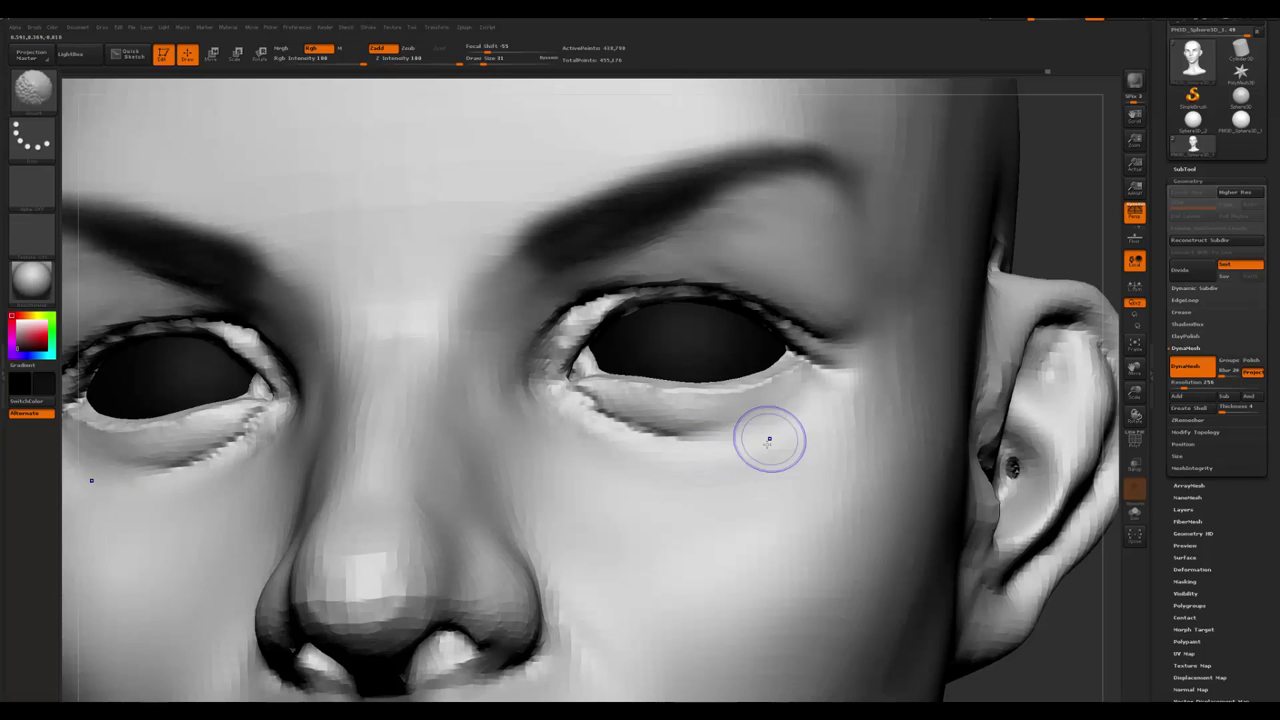
key("5")
key("4")
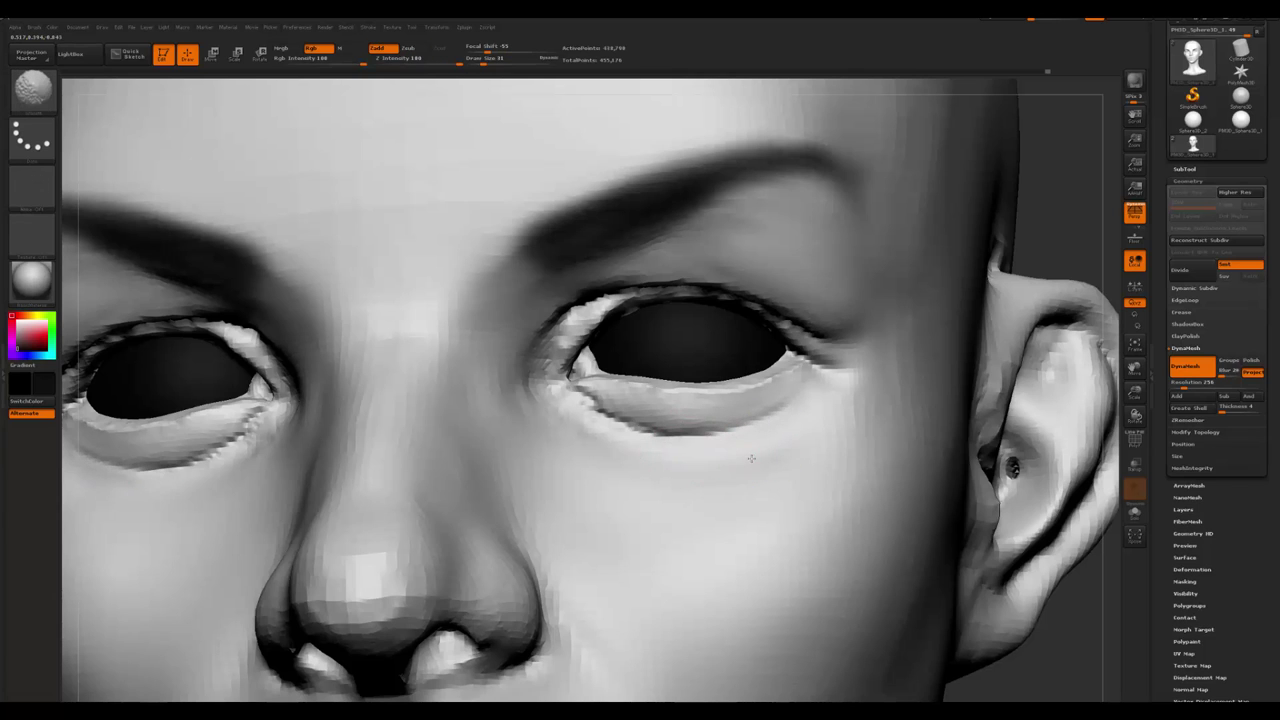
key("5")
- Zoom out to the whole head, settle on the freehand additive brush, and switch to the reference photo
mouse_move(737, 471)
right_mouse_down()
mouse_move(400, 517)
mouse_move(400, 551)
mouse_move(415, 537)
mouse_move(520, 545)
mouse_move(609, 414)
right_mouse_up()
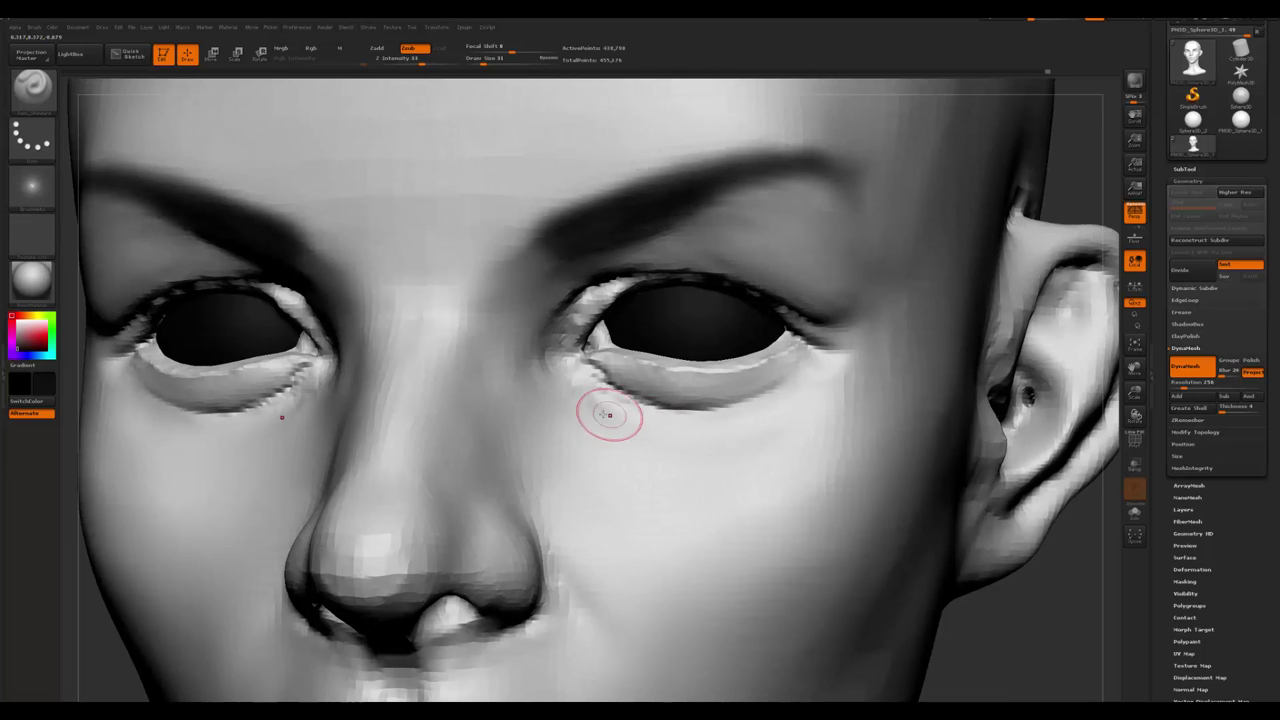
key("space")
key("6")
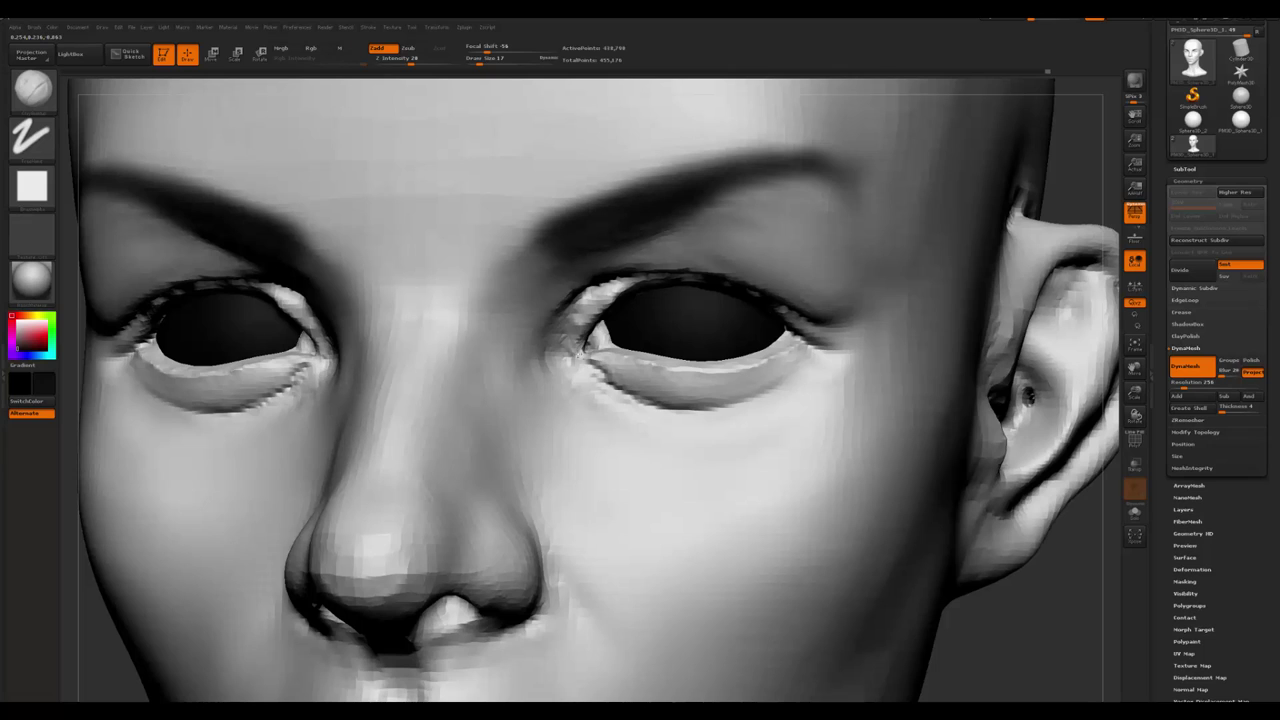
key("7")
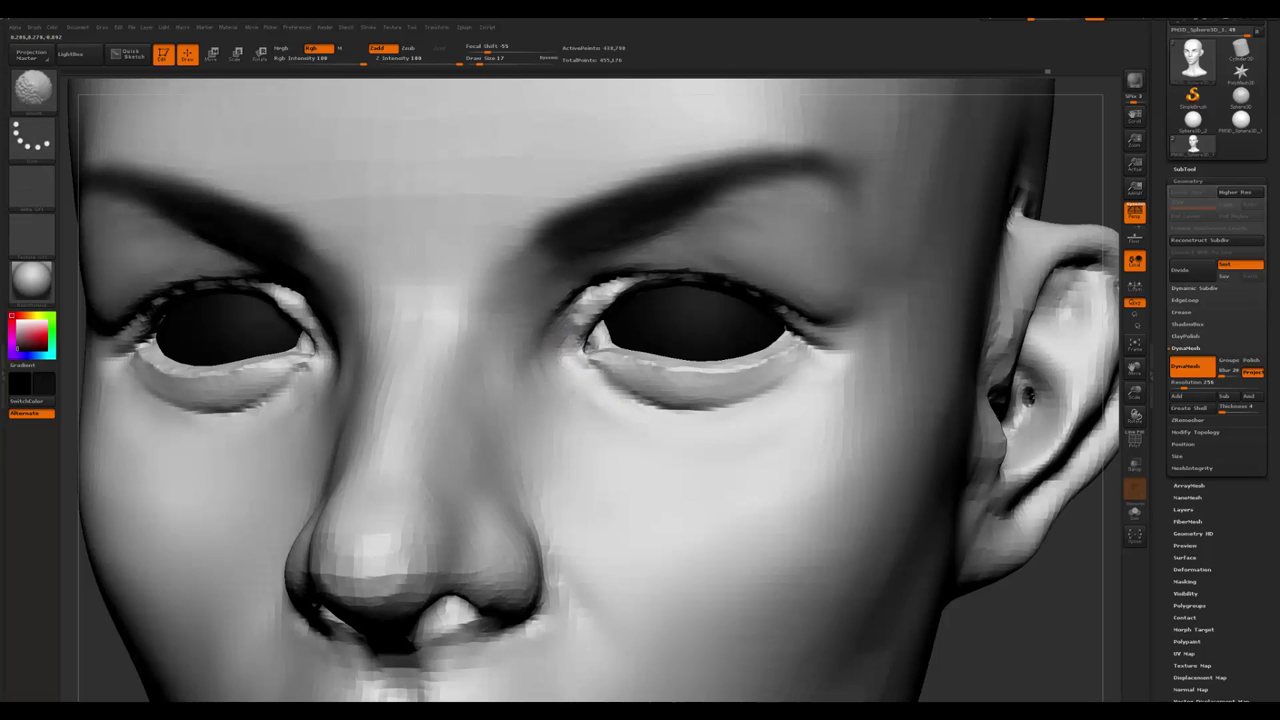
key("6")
key("alt+Tab")
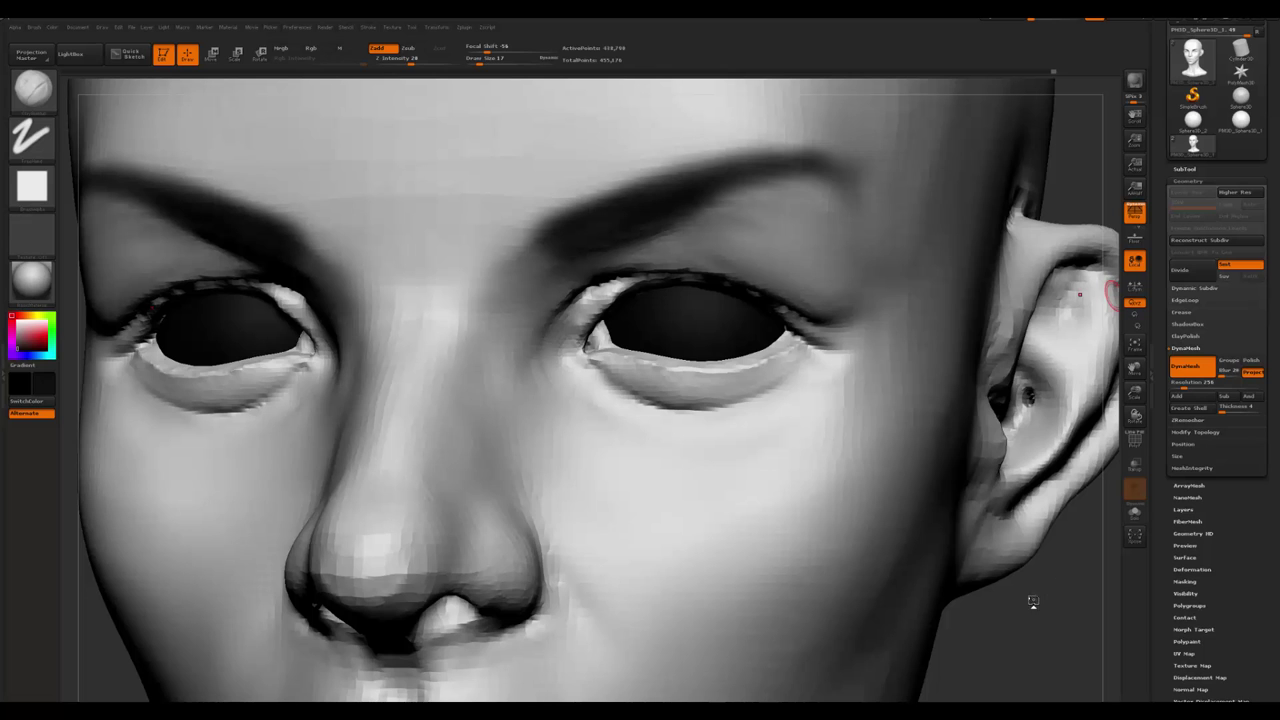
- Switch to the Standard brush at size 18 and close in on the front of the face
key("f")
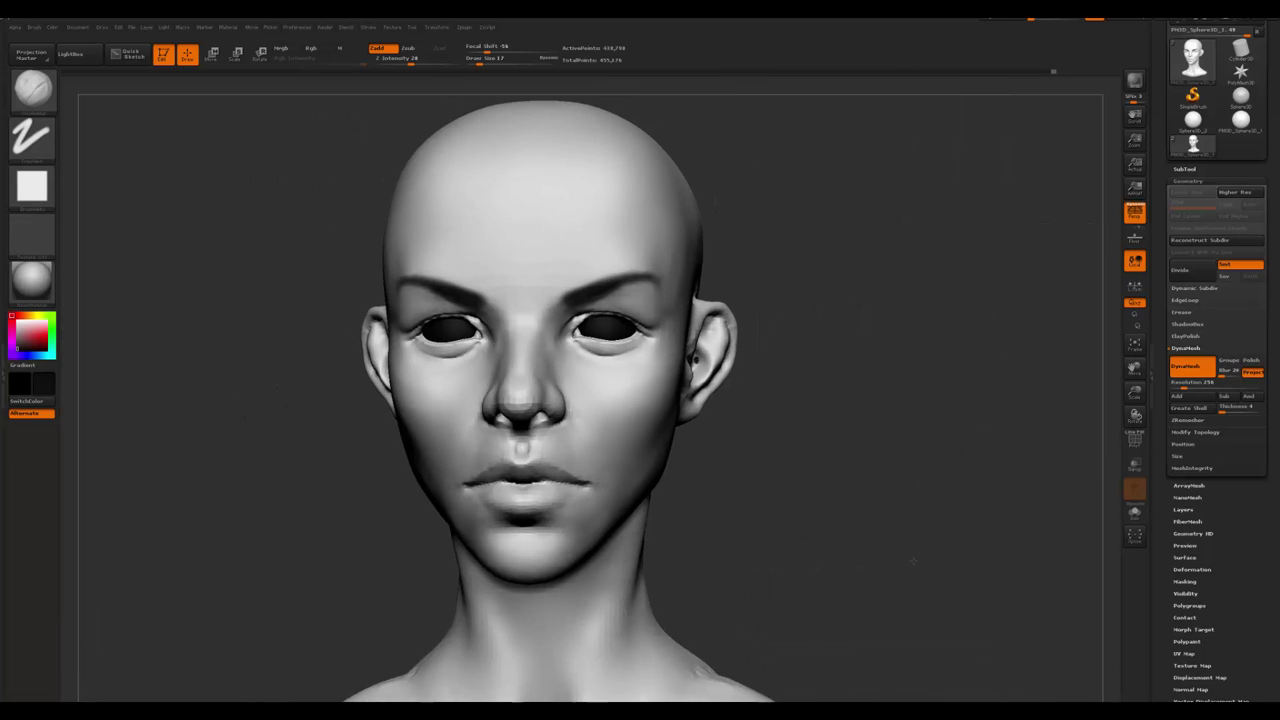
mouse_move(920, 560)
left_mouse_down("alt")
mouse_move(940, 583)
mouse_move(923, 597)
mouse_move(626, 453)
left_mouse_up("alt")
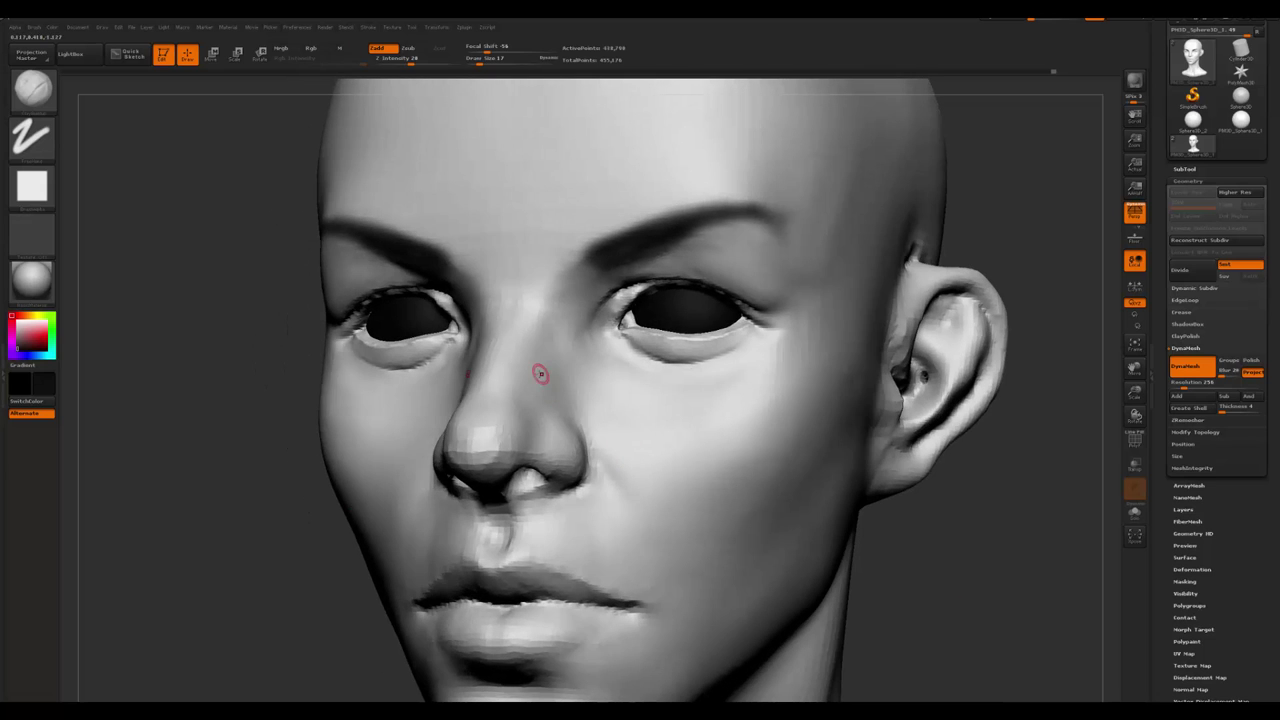
key("b")
key("c")
key("b")
key("b")
key("s")
key("t")
key("space")
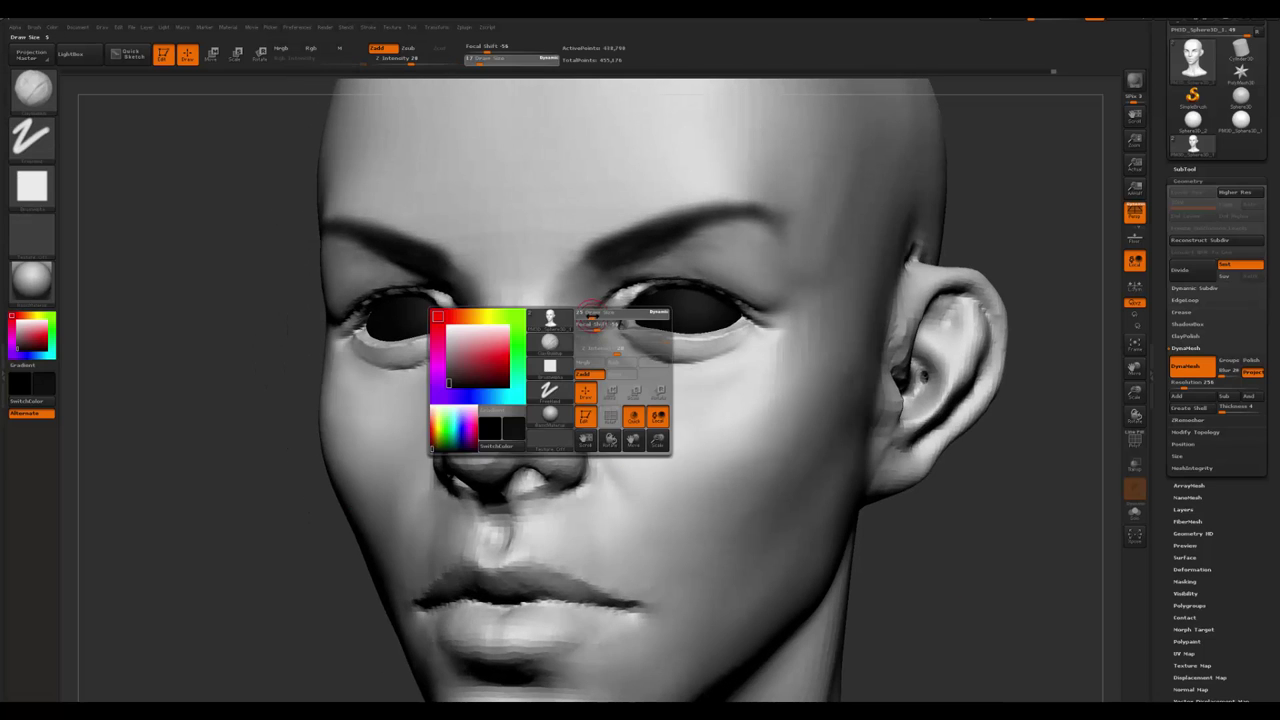
mouse_move(598, 320)
left_mouse_down()
mouse_move(616, 307)
mouse_move(604, 322)
left_mouse_up()
key("space")
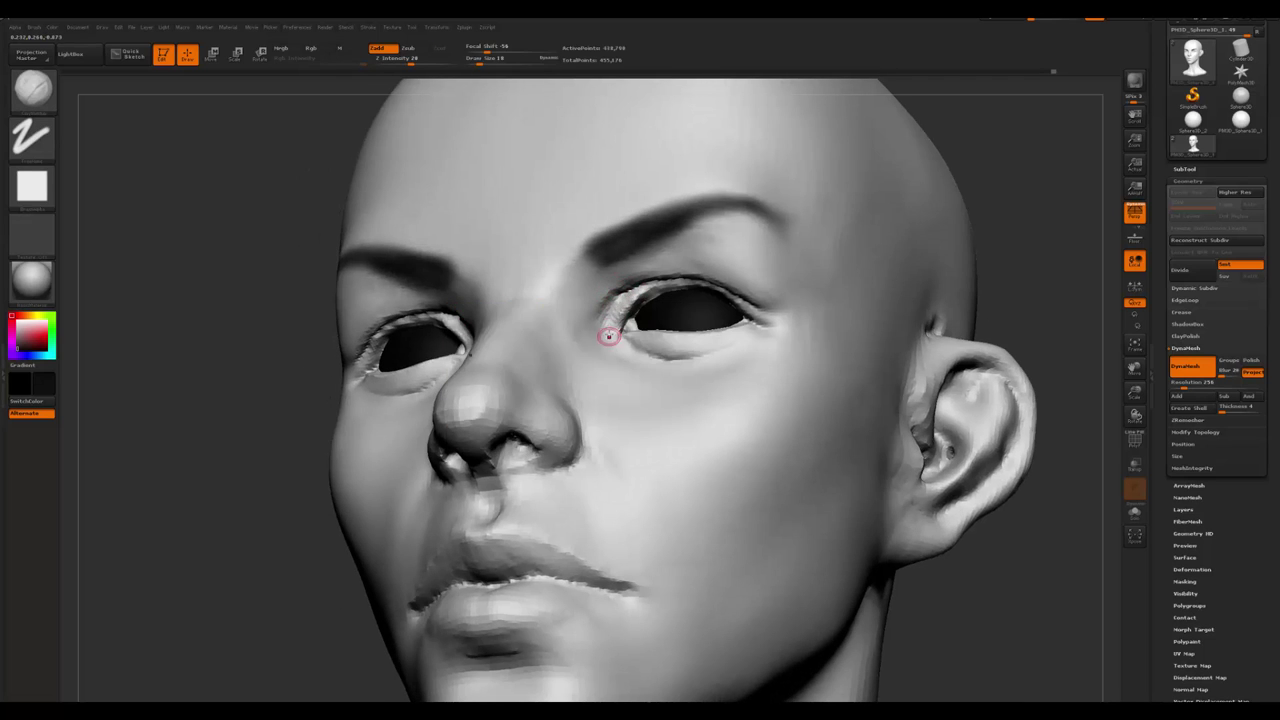
left_click_drag(608, 335, 335, 495)
key("f")
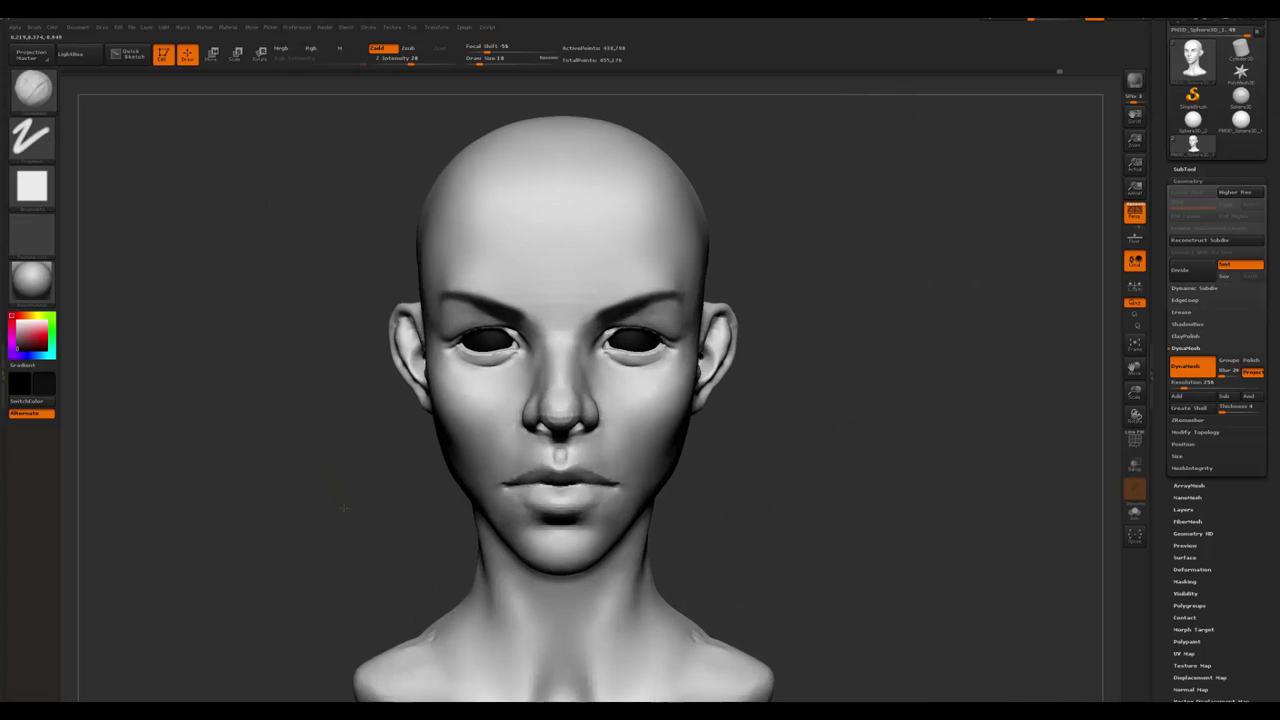
mouse_move(500, 480)
left_mouse_down()
mouse_move(434, 471)
mouse_move(253, 547)
mouse_move(650, 321)
mouse_move(644, 304)
mouse_move(630, 315)
mouse_move(664, 264)
mouse_move(651, 229)
mouse_move(646, 250)
mouse_move(629, 234)
mouse_move(643, 214)
left_mouse_up()
- Smooth the under-eye area, then orbit under the nose and chin to check it
key("shift")
key("space")
key("space")
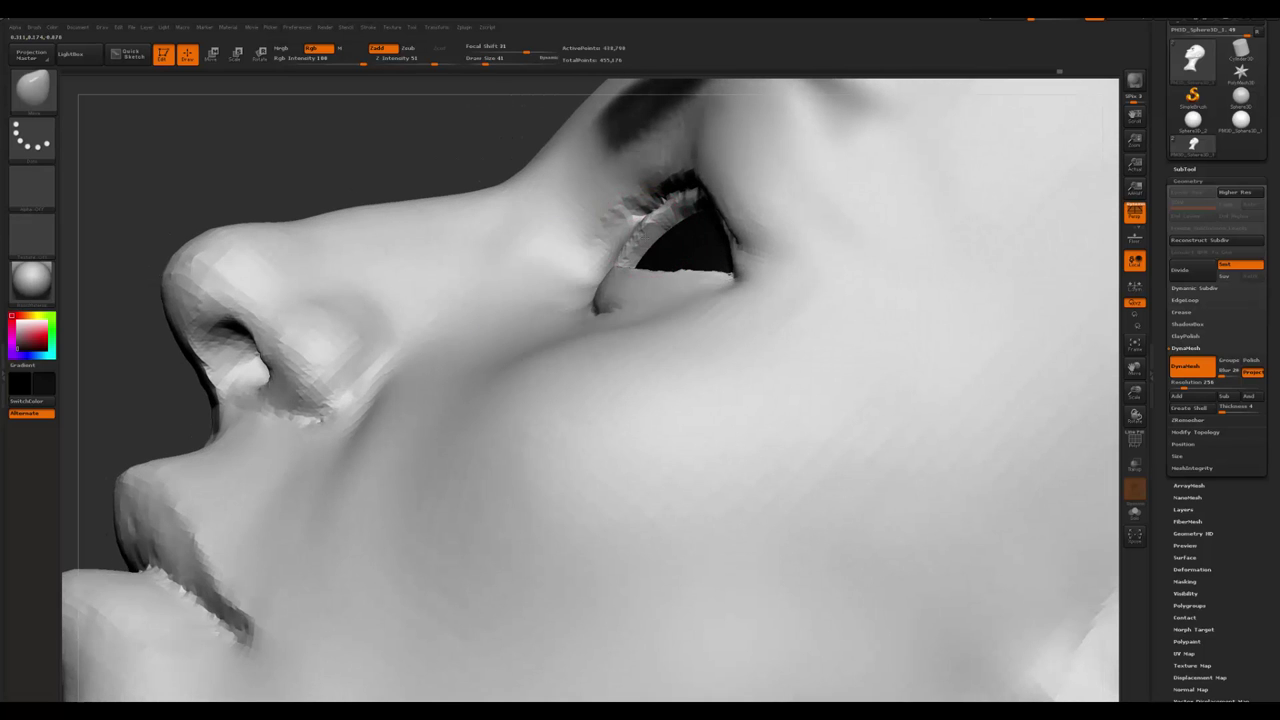
left_click_drag(622, 247, 663, 249)
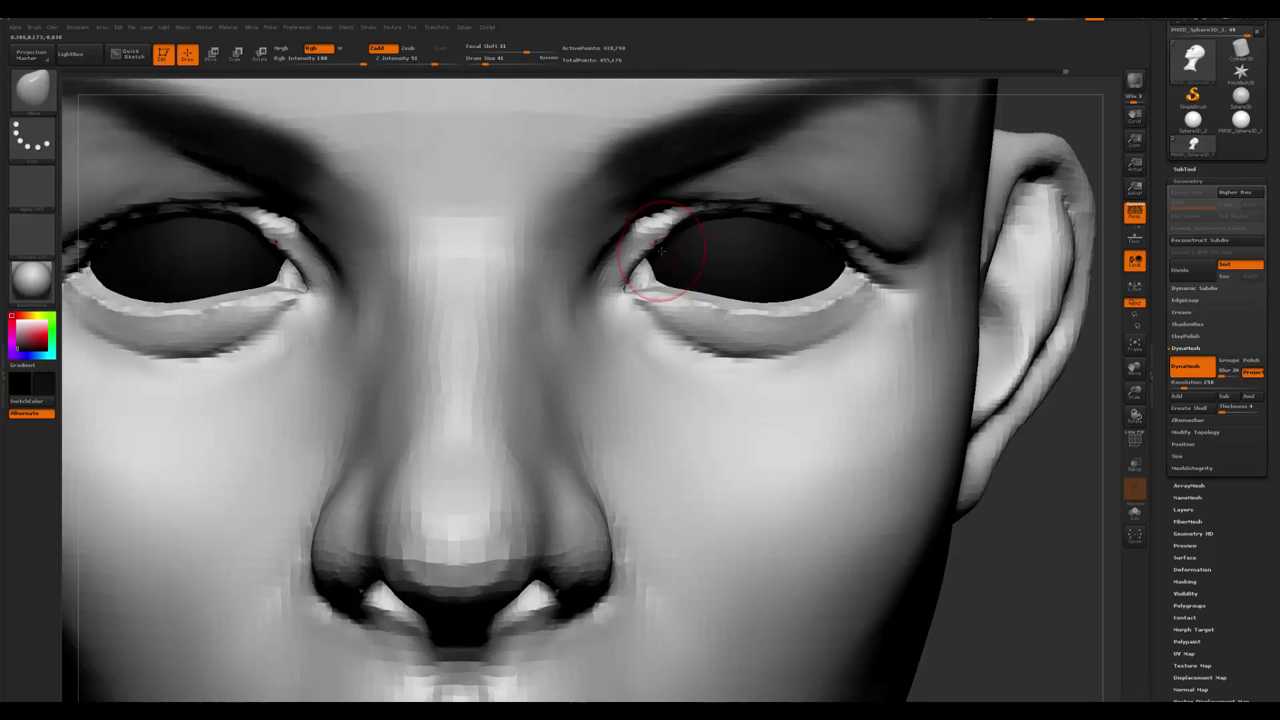
left_click_drag(698, 238, 783, 224)
right_click_drag(790, 190, 757, 130, "ctrl")
key("space")
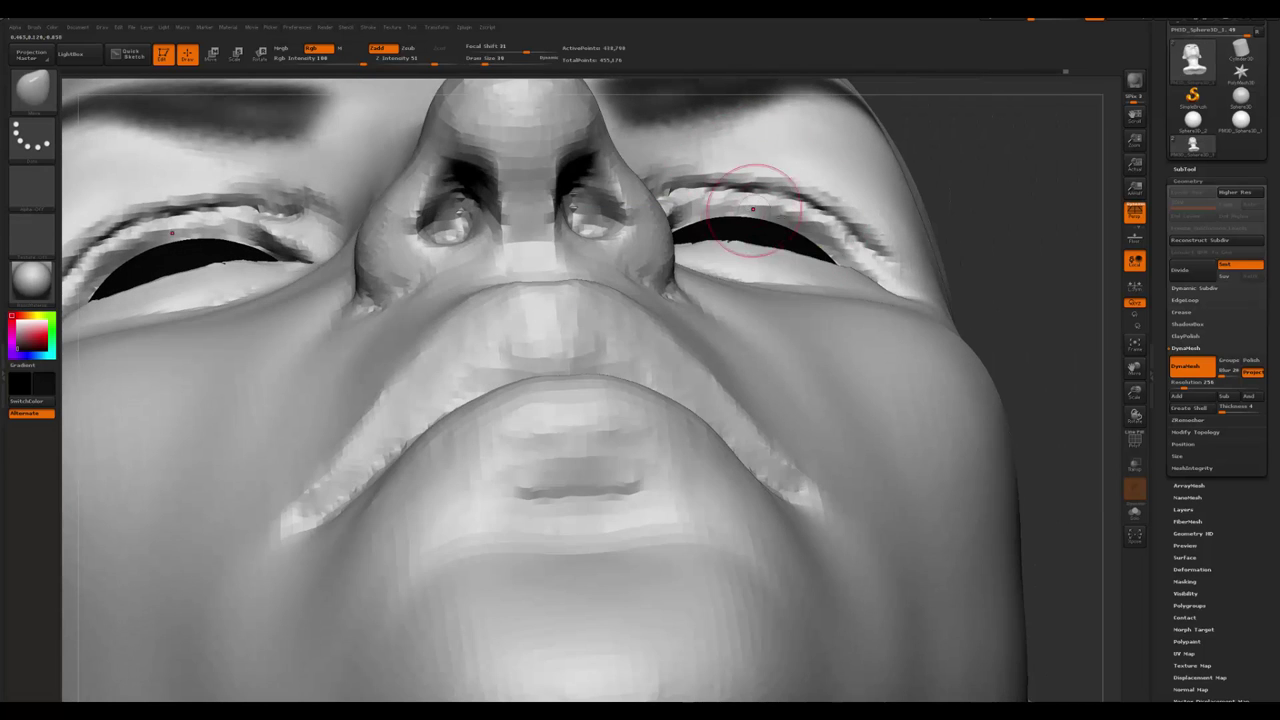
right_click_drag(828, 231, 820, 400)
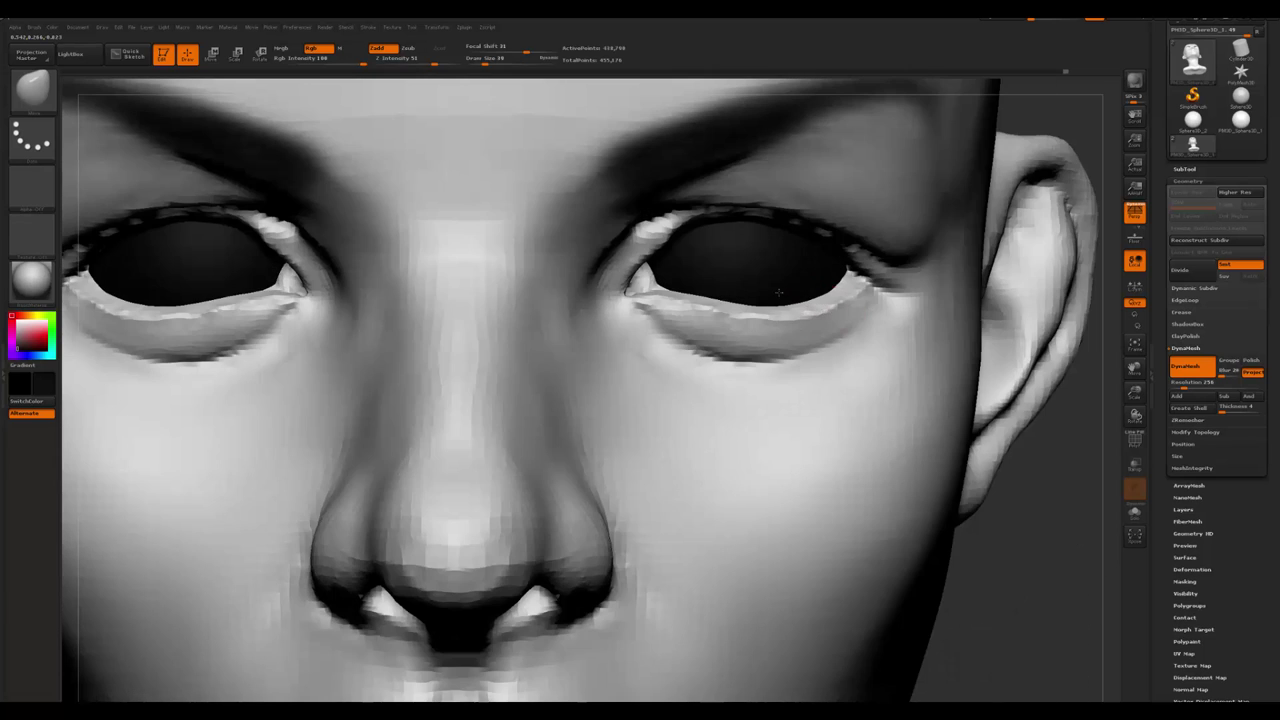
key("f")
- From the front, carve creases under both lower eyelids with the Clay brush
mouse_move(500, 420)
right_mouse_down()
mouse_move(434, 419)
mouse_move(446, 451)
mouse_move(737, 311)
mouse_move(717, 357)
mouse_move(810, 205)
right_mouse_up()
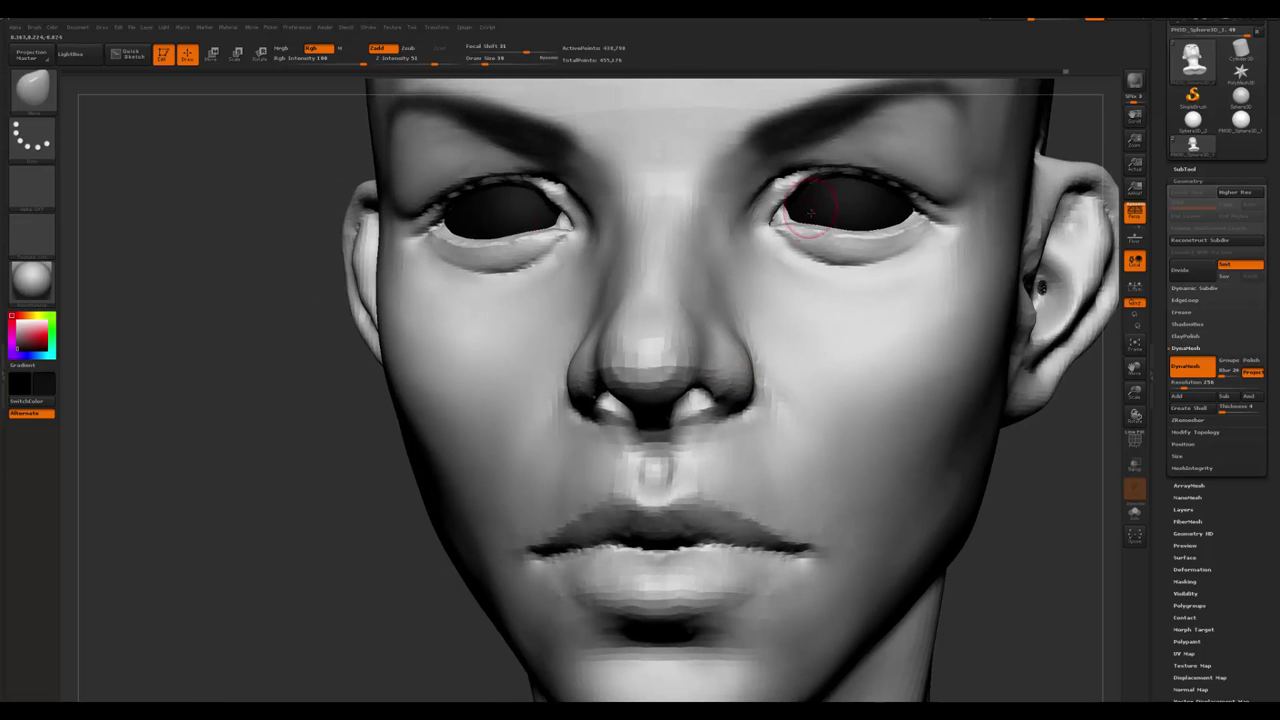
key("b")
key("c")
key("b")
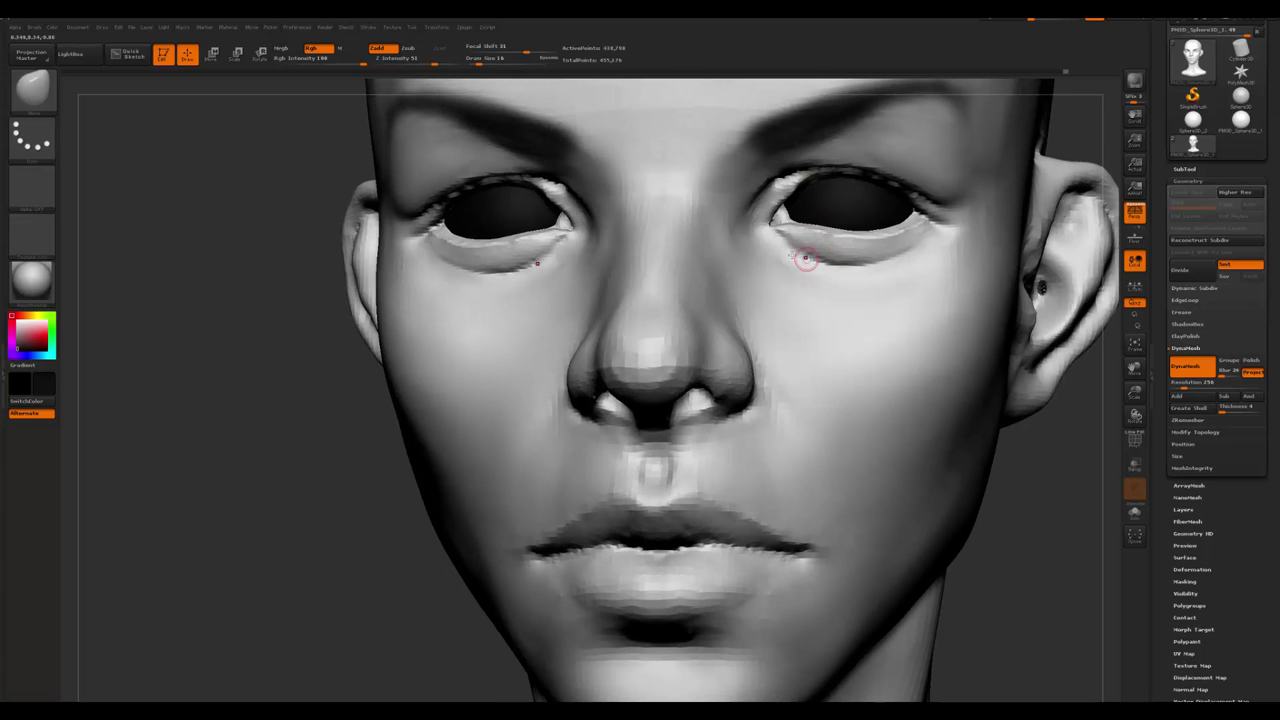
left_click_drag(795, 258, 943, 259)
- Compare against reference photos in the browser's image search, then return to ZBrush
key("alt+Tab")
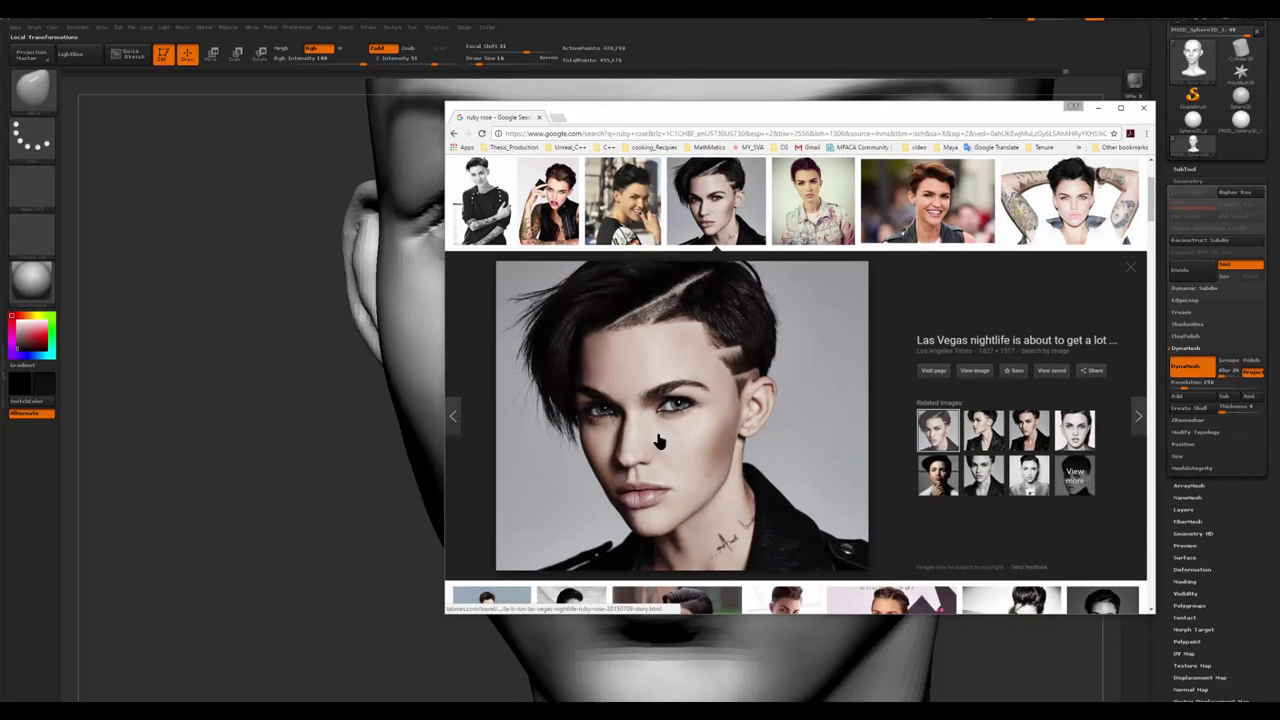
scroll(692, 422, "up", 2)
left_click(692, 422)
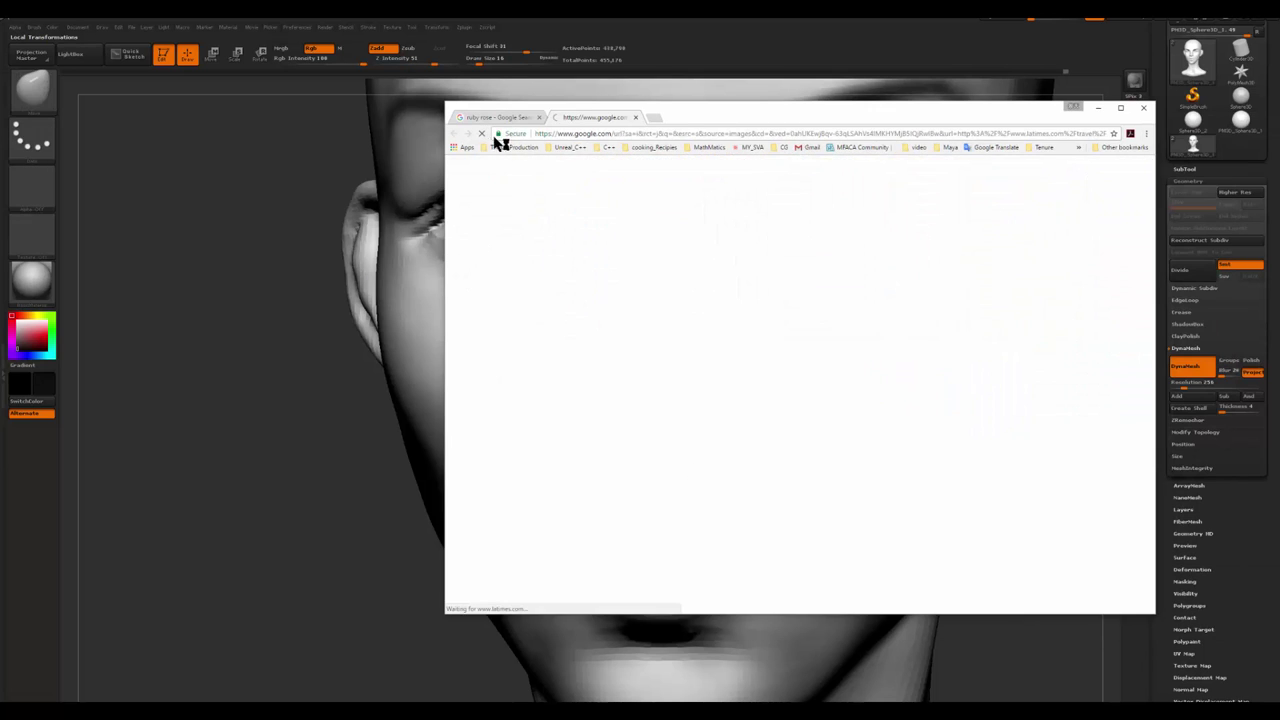
key("ctrl+w")
key("Right")
key("alt+Tab")
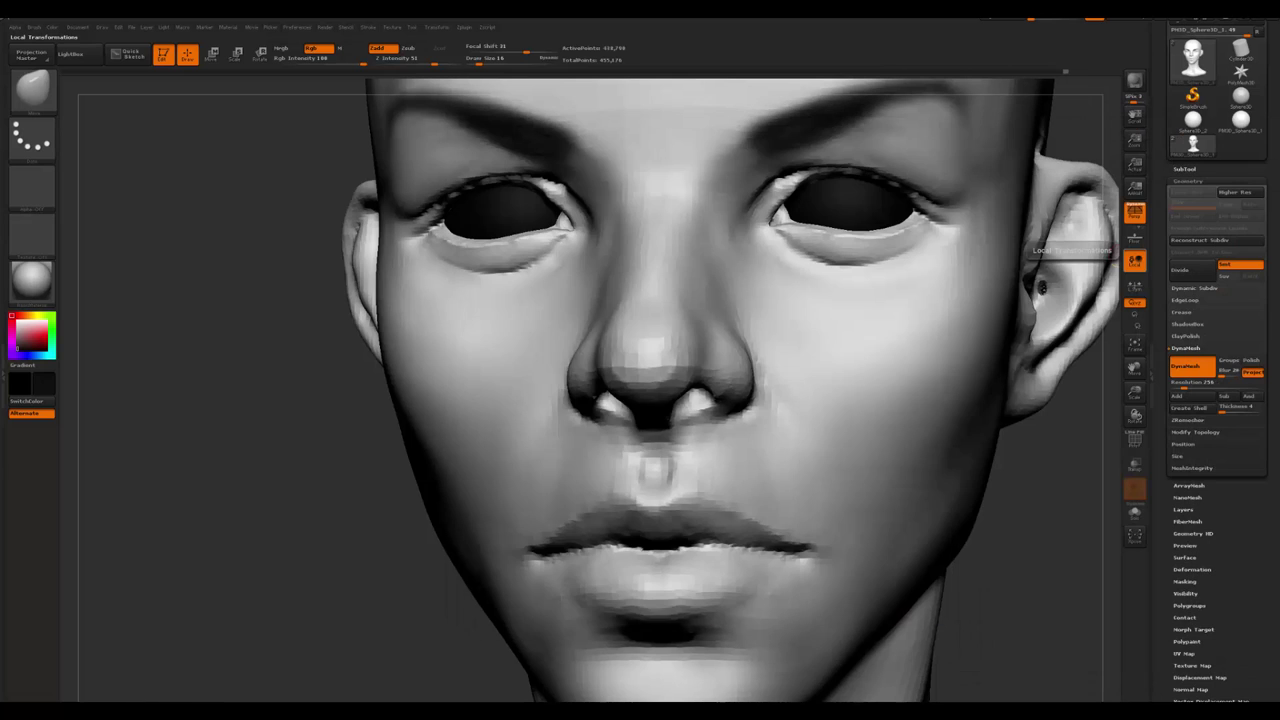
- Tilt the head and switch from the Clay brush to the Standard brush
left_click_drag(1050, 477, 814, 243)
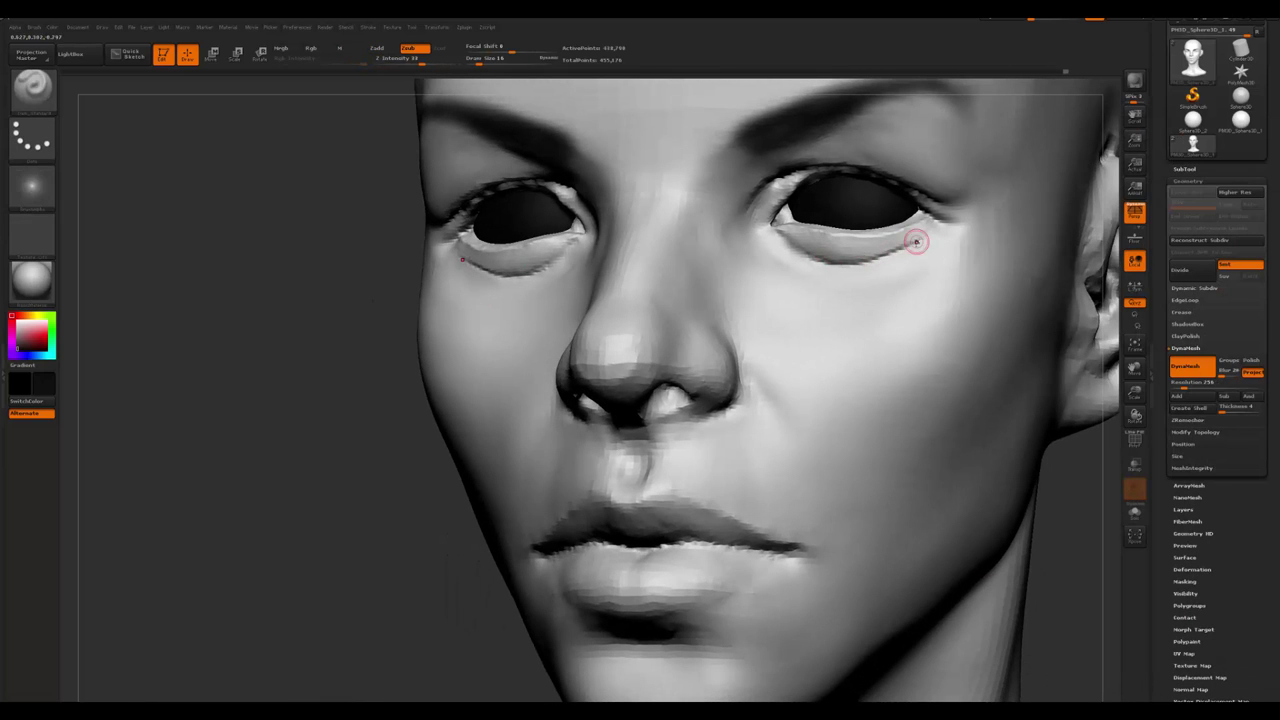
key("b")
key("c")
key("b")
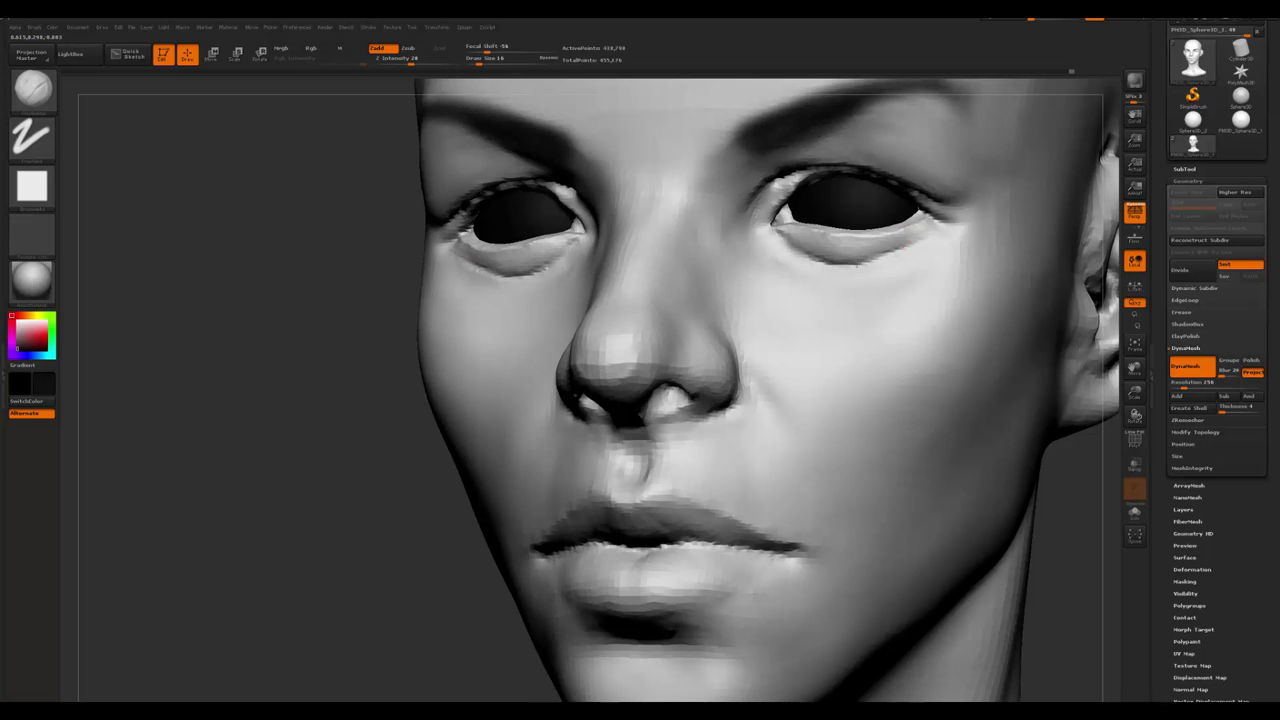
key("b")
key("s")
key("t")
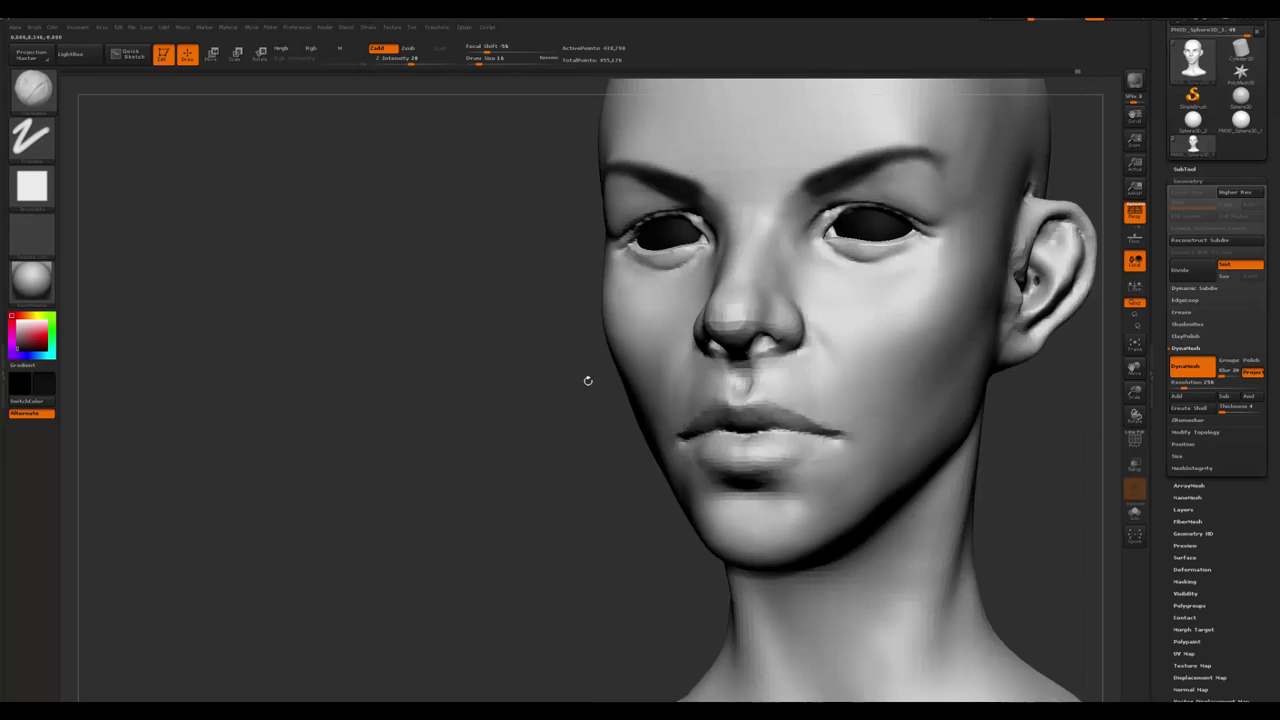
mouse_move(586, 380)
left_mouse_down()
mouse_move(550, 430)
mouse_move(871, 277)
mouse_move(900, 232)
mouse_move(846, 252)
left_mouse_up()
- Zoom in on the face and raise Draw Size from 16 to 104
key("space")
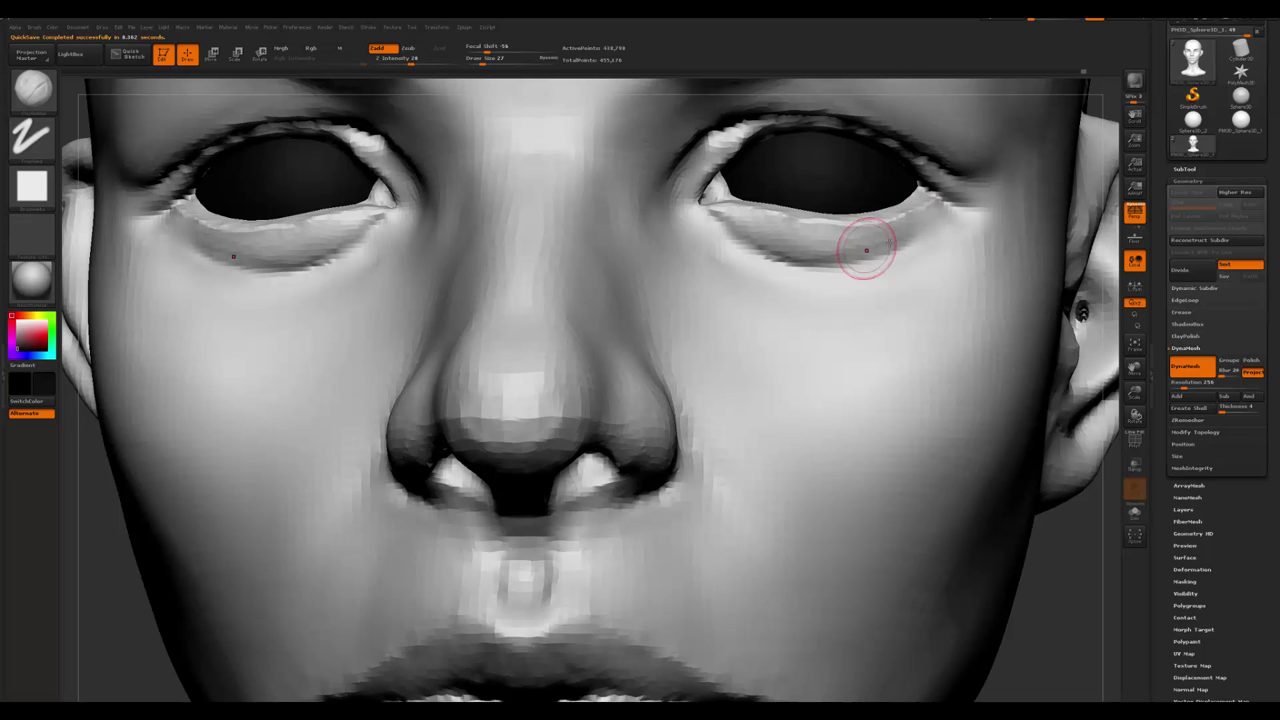
key("1")
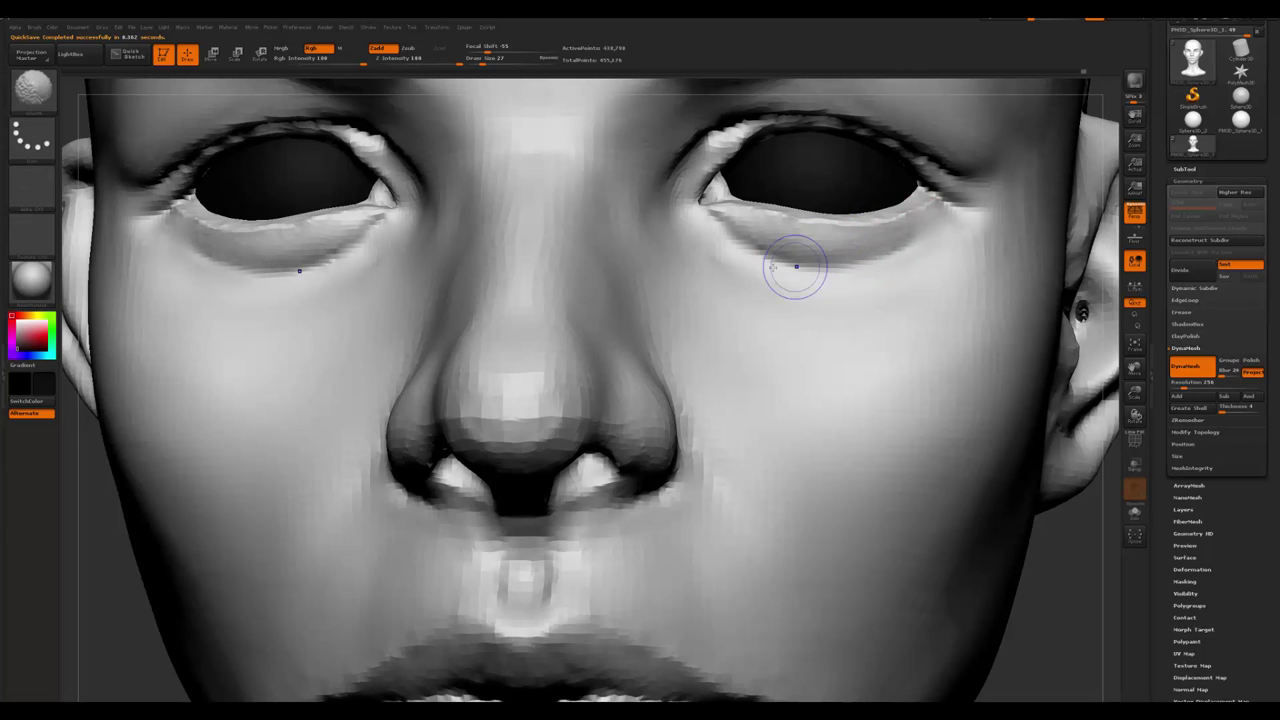
key("2")
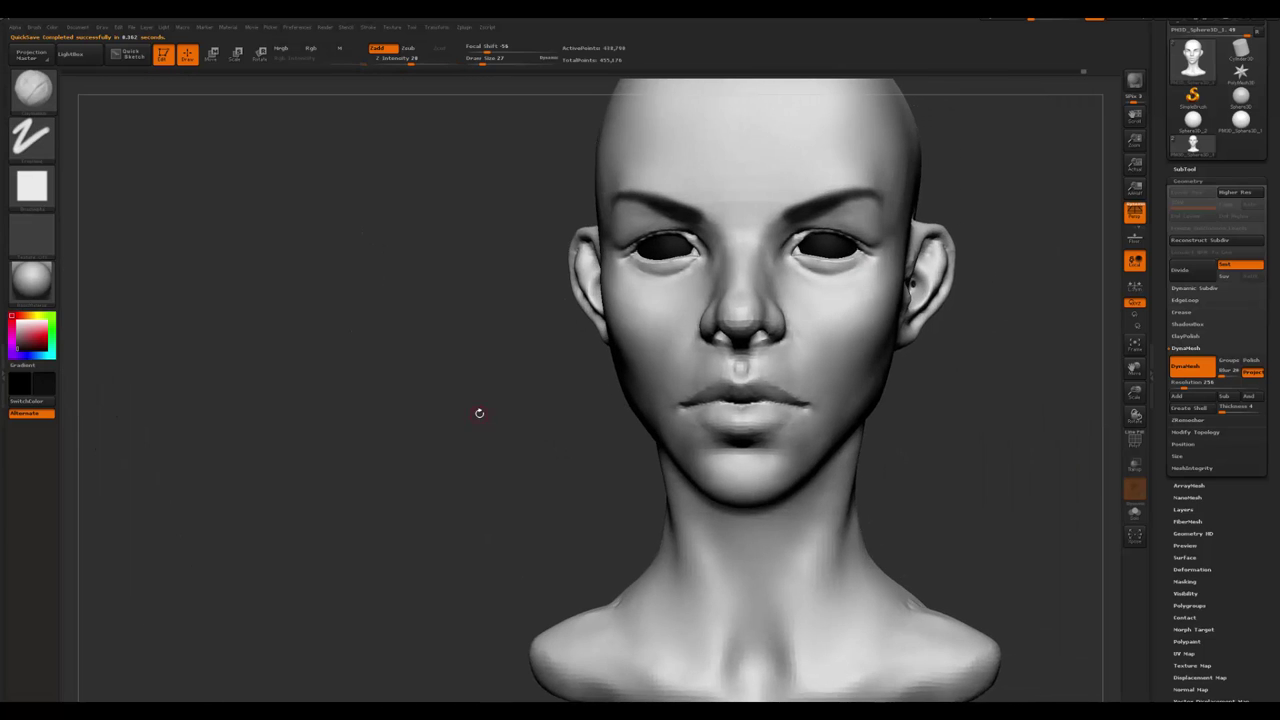
mouse_move(477, 408)
left_mouse_down("alt")
mouse_move(779, 310)
mouse_move(455, 460)
mouse_move(737, 214)
mouse_move(900, 210)
left_mouse_up("alt")
key("space")
key("1")
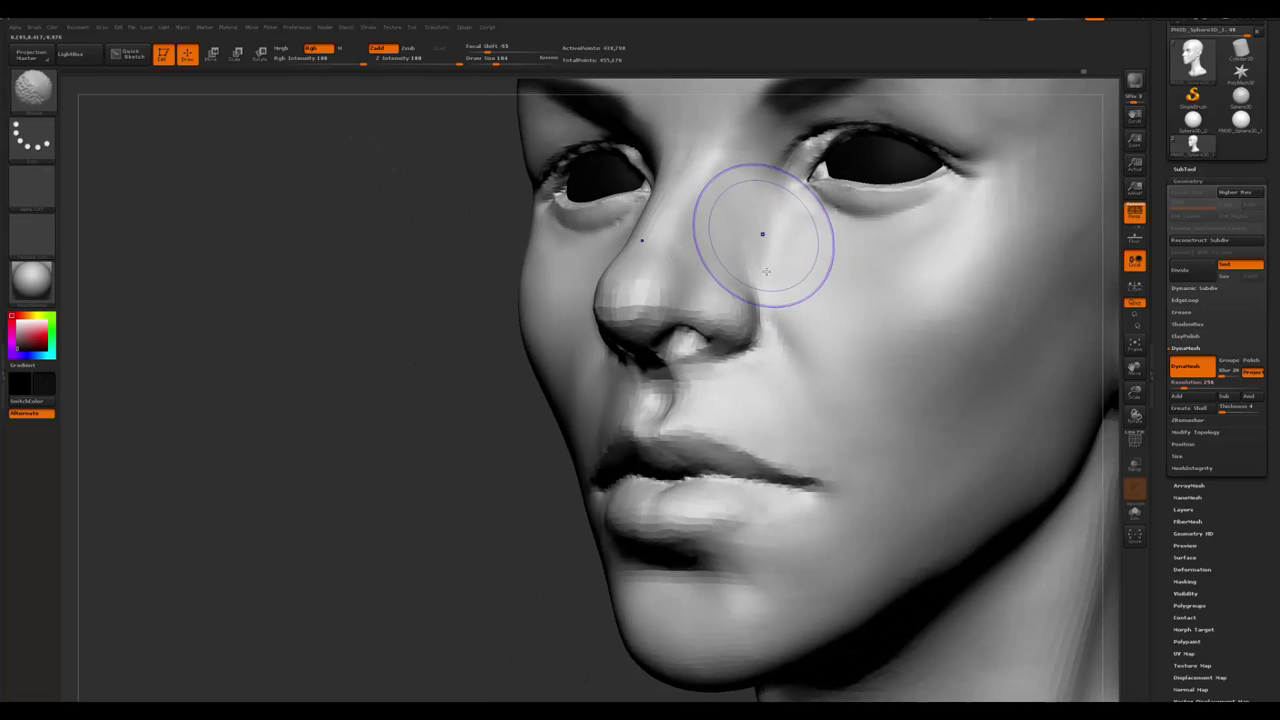
- Lightly sculpt the nose bridge, then alternate smaller Clay and Dam Standard brushes on it
left_click_drag(734, 194, 727, 220)
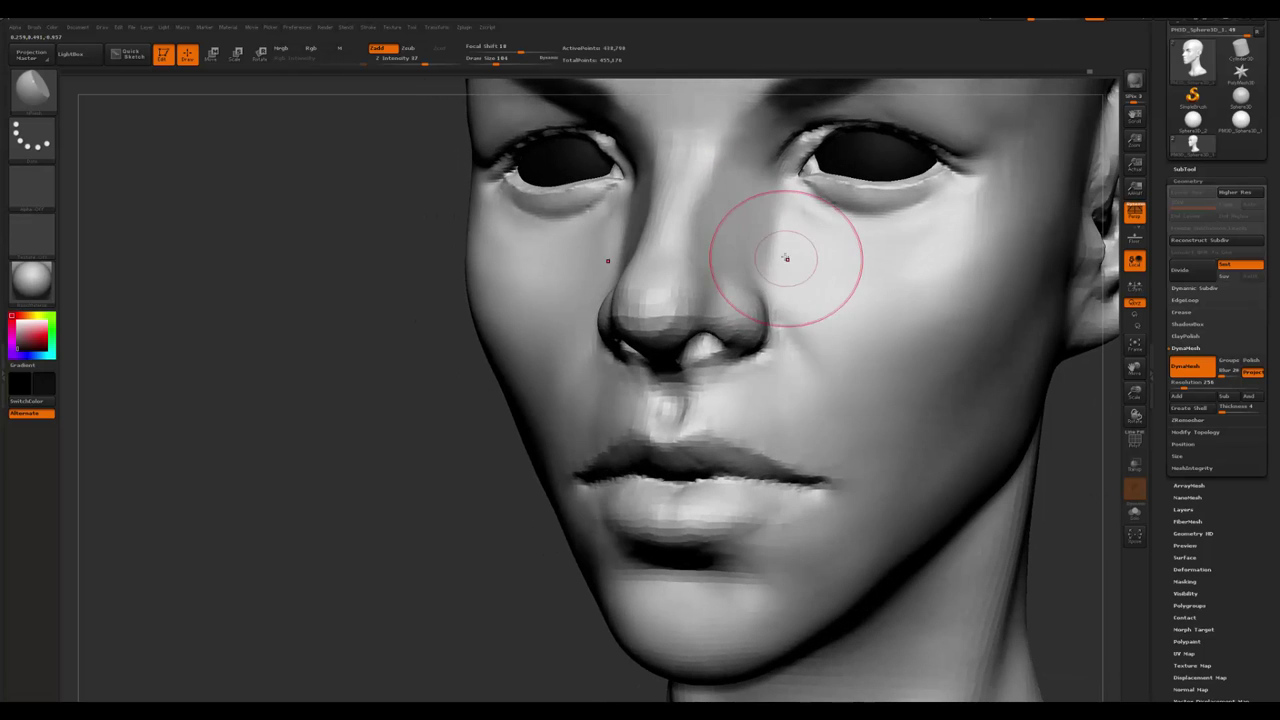
key("space")
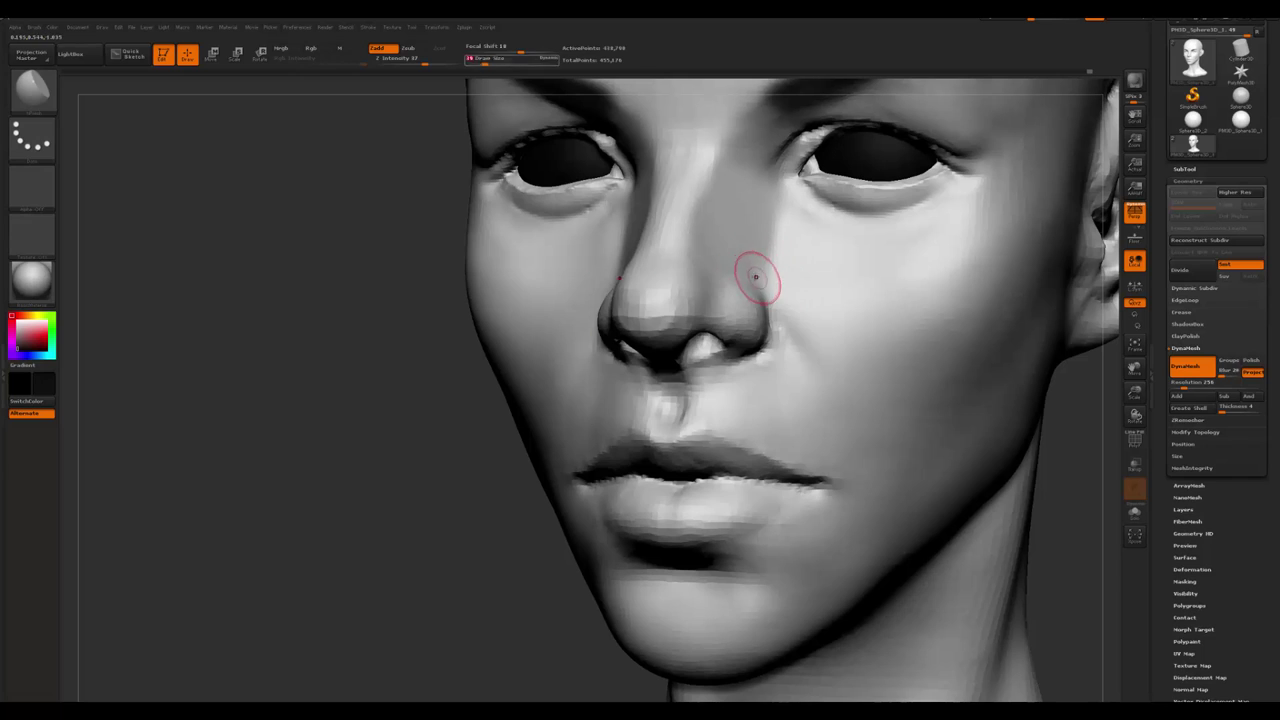
key("b")
key("c")
key("b")
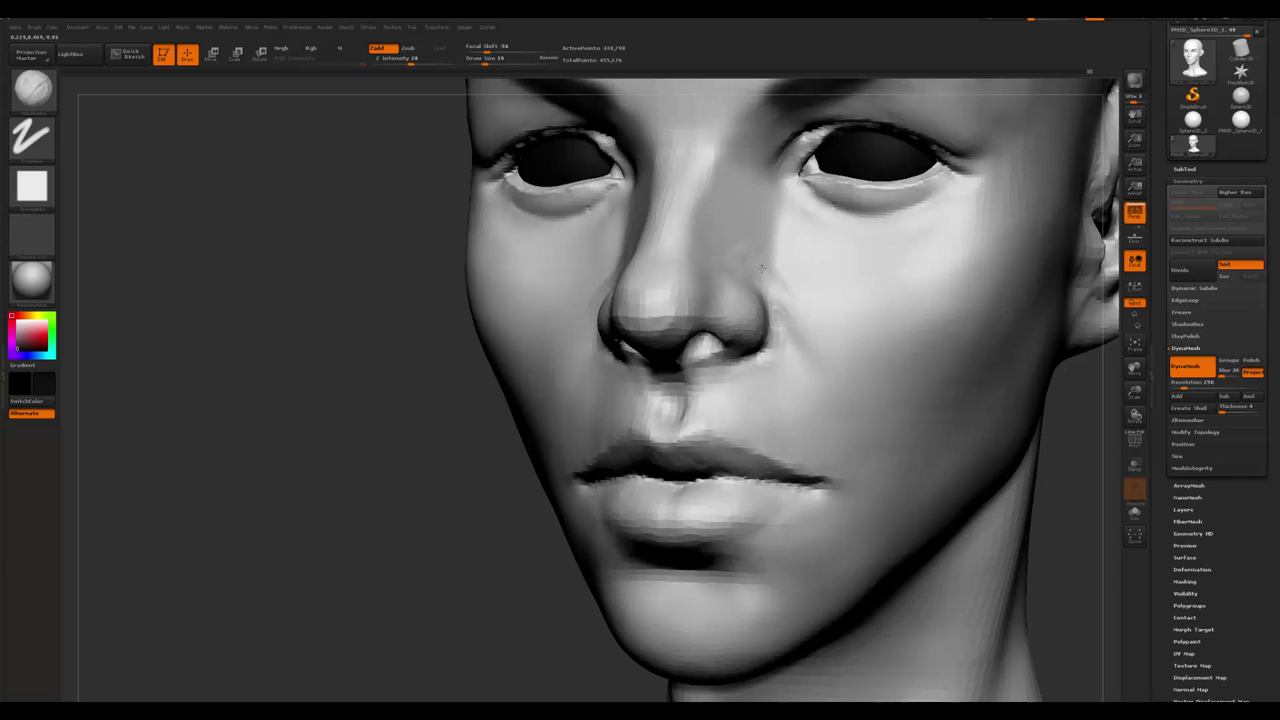
key("b")
key("d")
key("s")
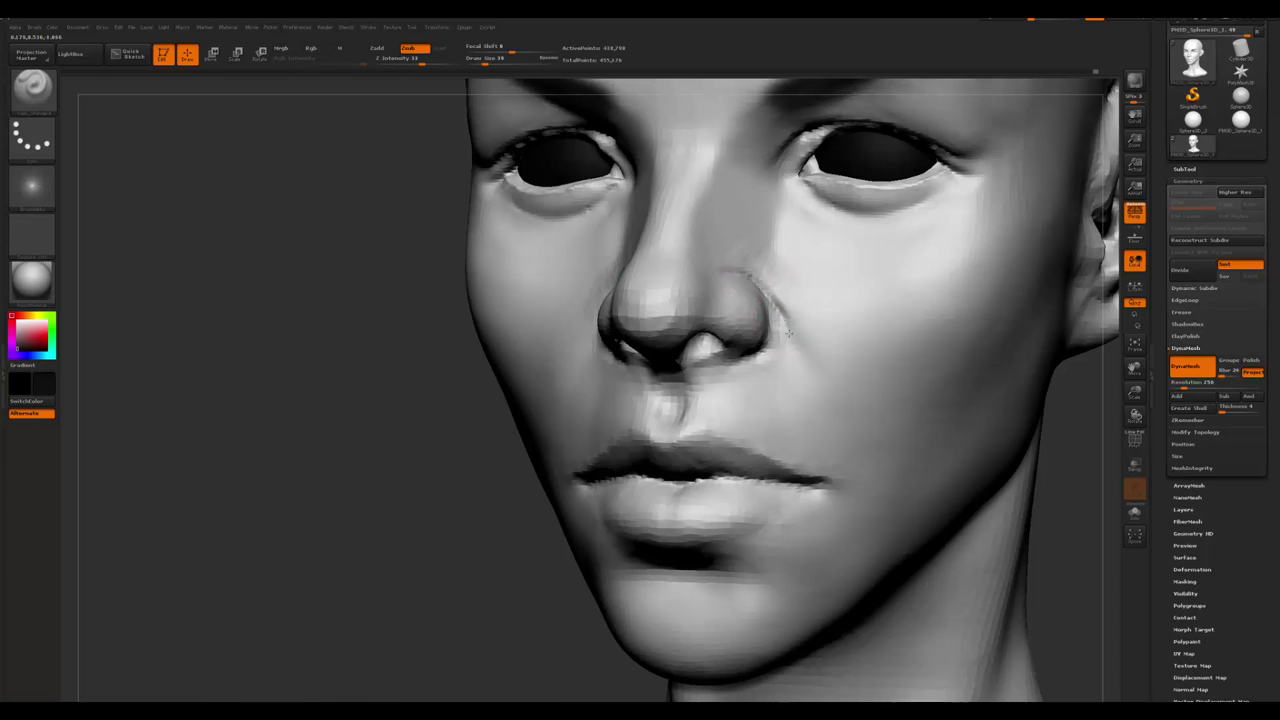
key("b")
key("c")
key("b")
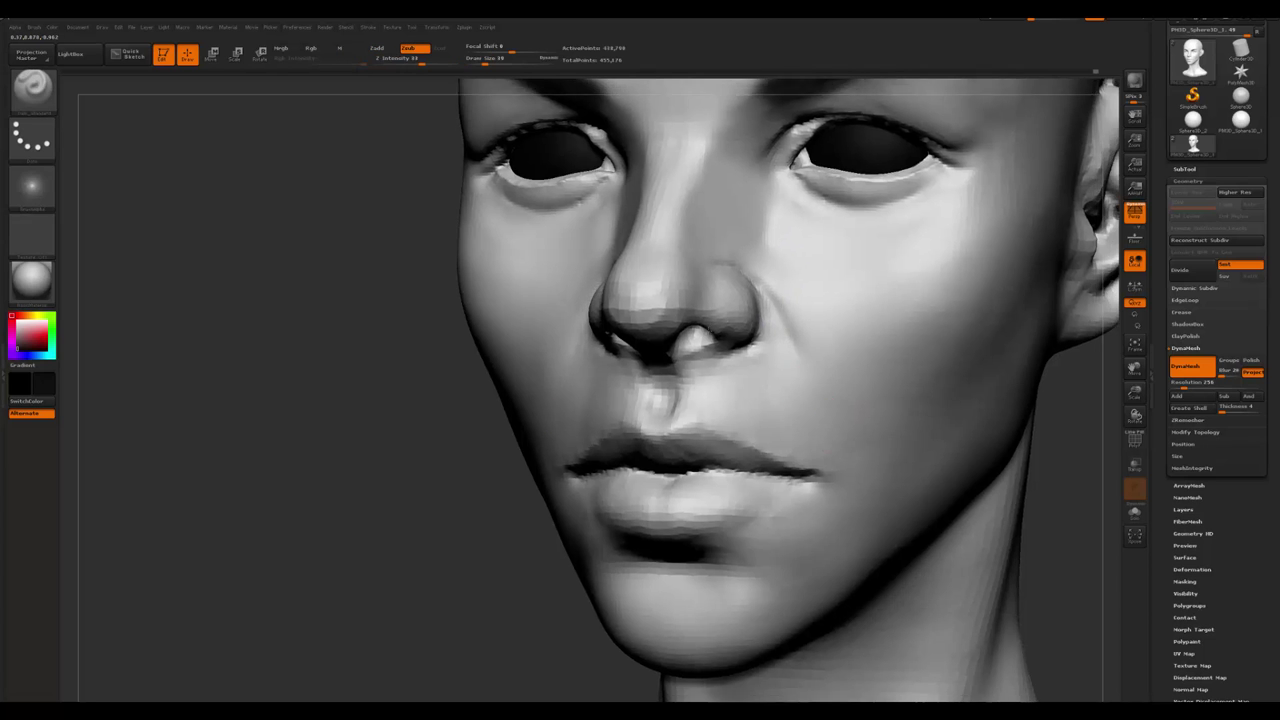
key("f")
- Zoom in on the nose and lips and work them with Standard and Dam Standard brushes
mouse_move(549, 443)
left_mouse_down()
mouse_move(526, 458)
mouse_move(786, 257)
left_mouse_up()
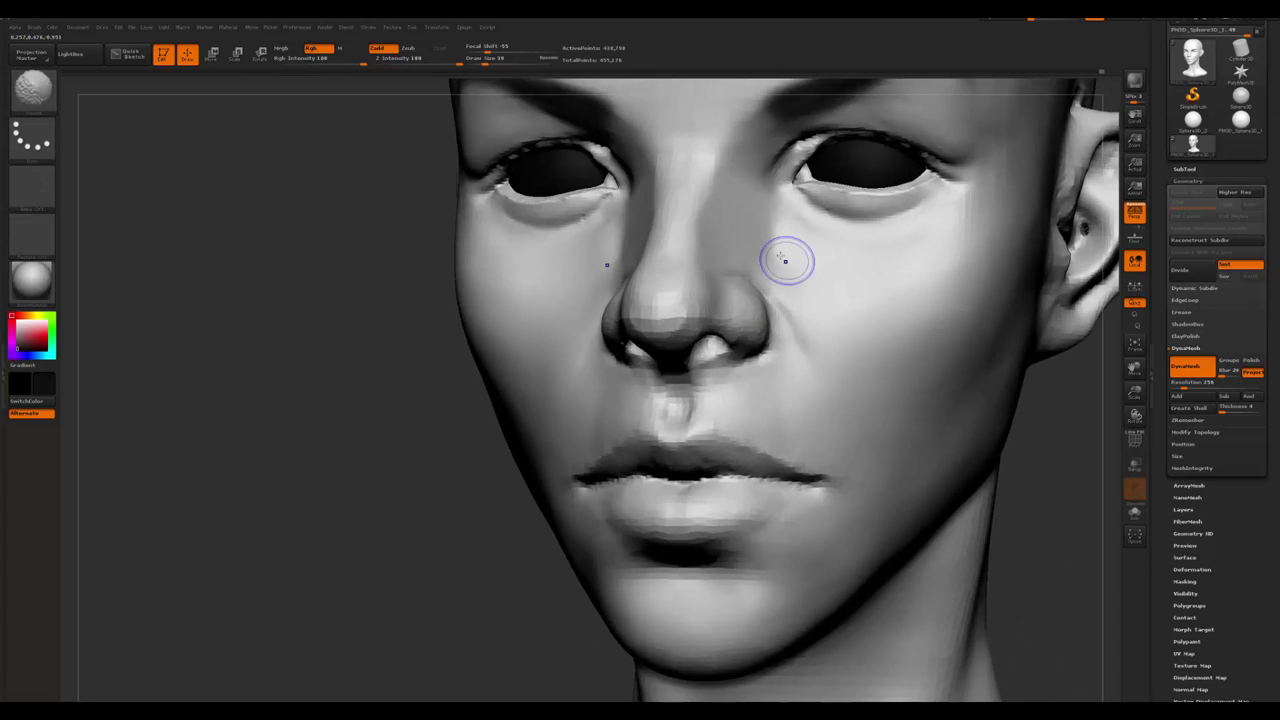
key("f")
mouse_move(1010, 420)
left_mouse_down()
mouse_move(970, 440)
mouse_move(690, 450)
mouse_move(771, 363)
left_mouse_up()
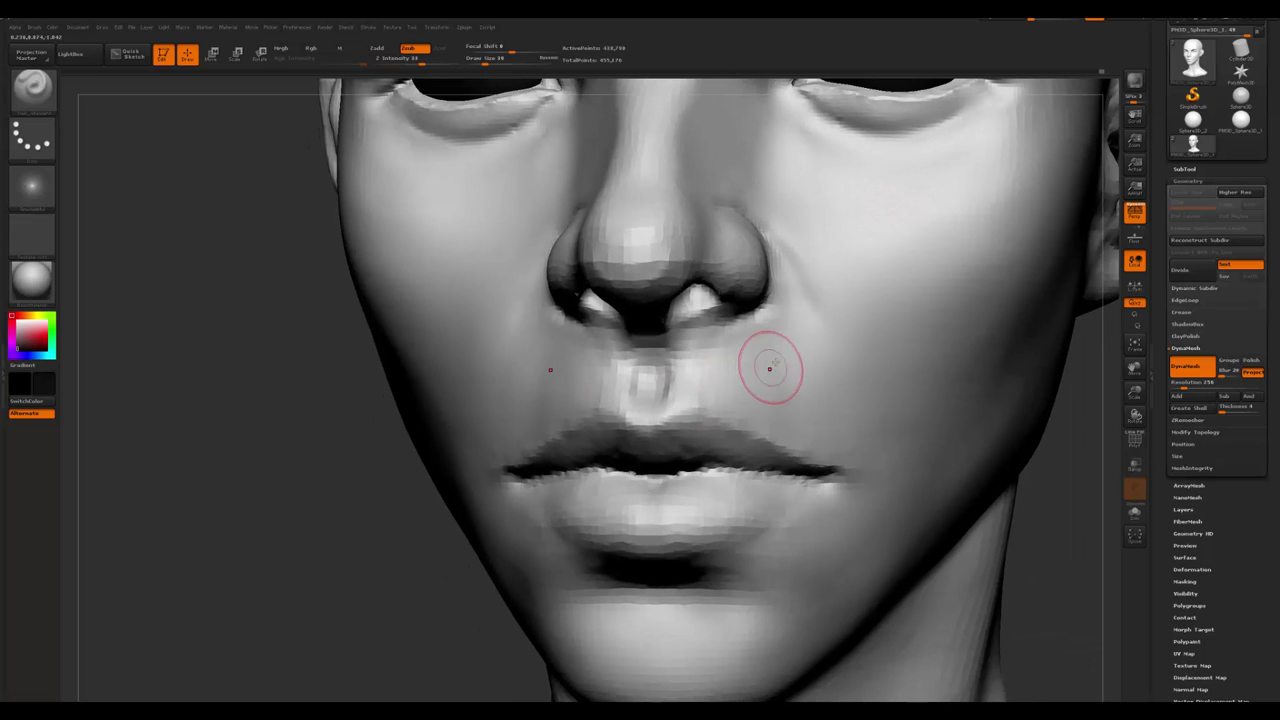
key("b")
key("s")
key("t")
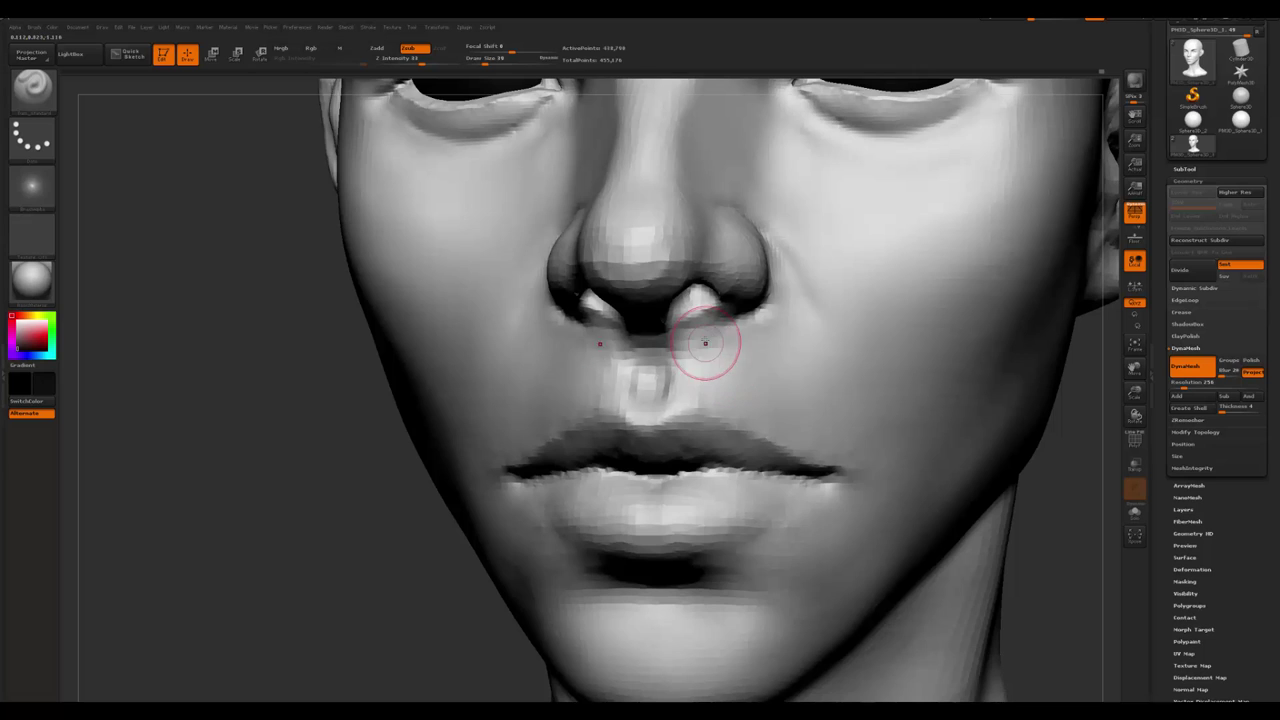
right_click_drag(703, 340, 688, 322)
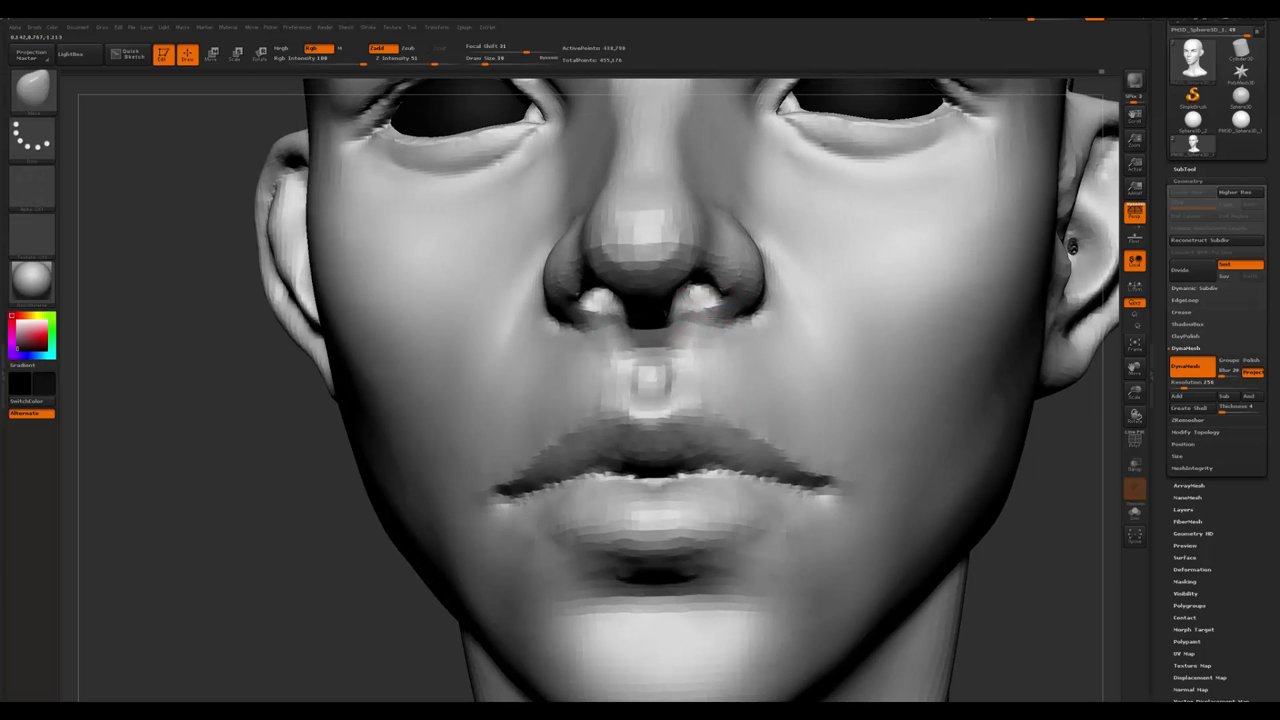
key("b")
key("d")
key("s")
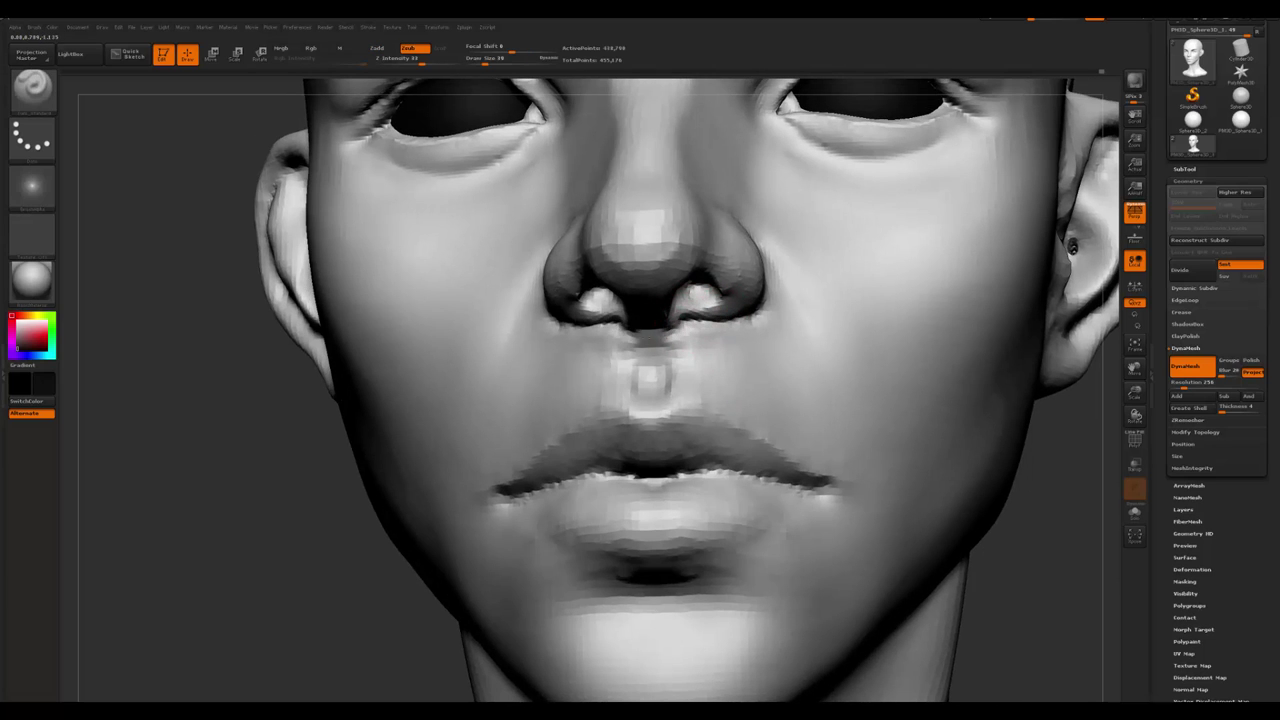
- Raise ridges under the nose and above the upper lip with Clay and Standard, then view the whole head
right_click_drag(620, 430, 613, 359)
key("space")
key("b")
key("c")
key("b")
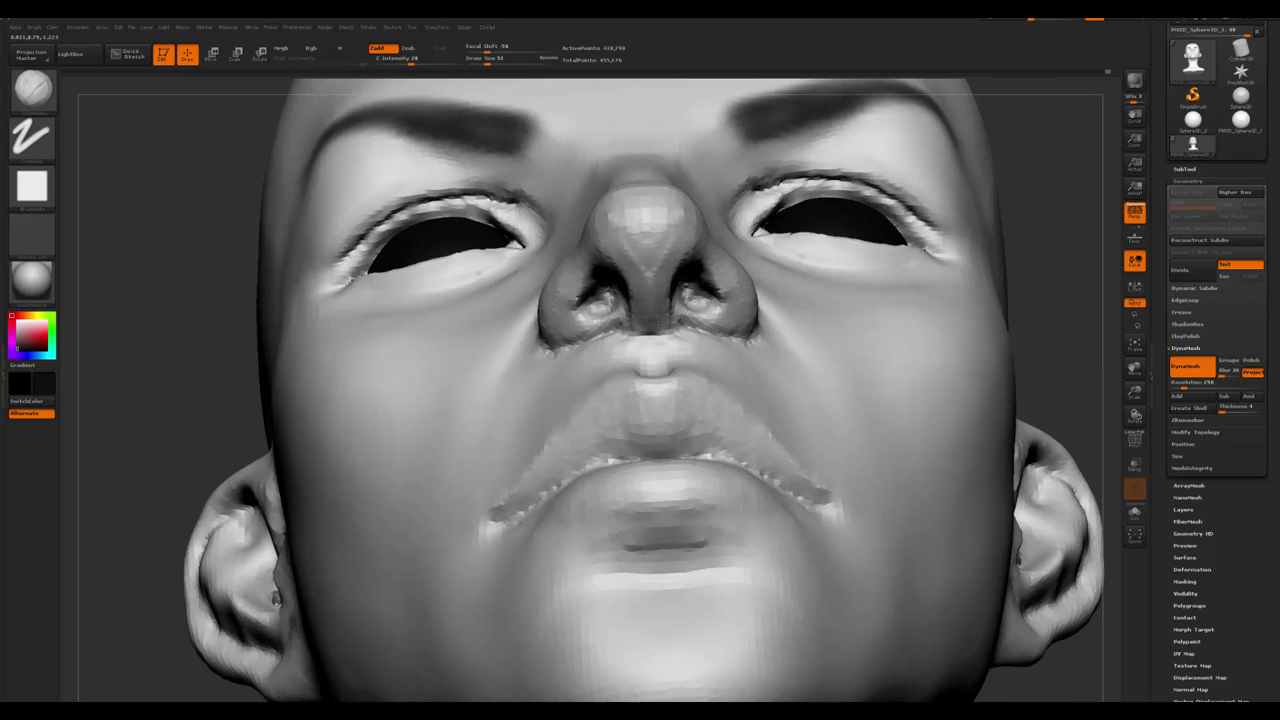
key("b")
key("s")
key("t")
right_click_drag(675, 295, 680, 375)
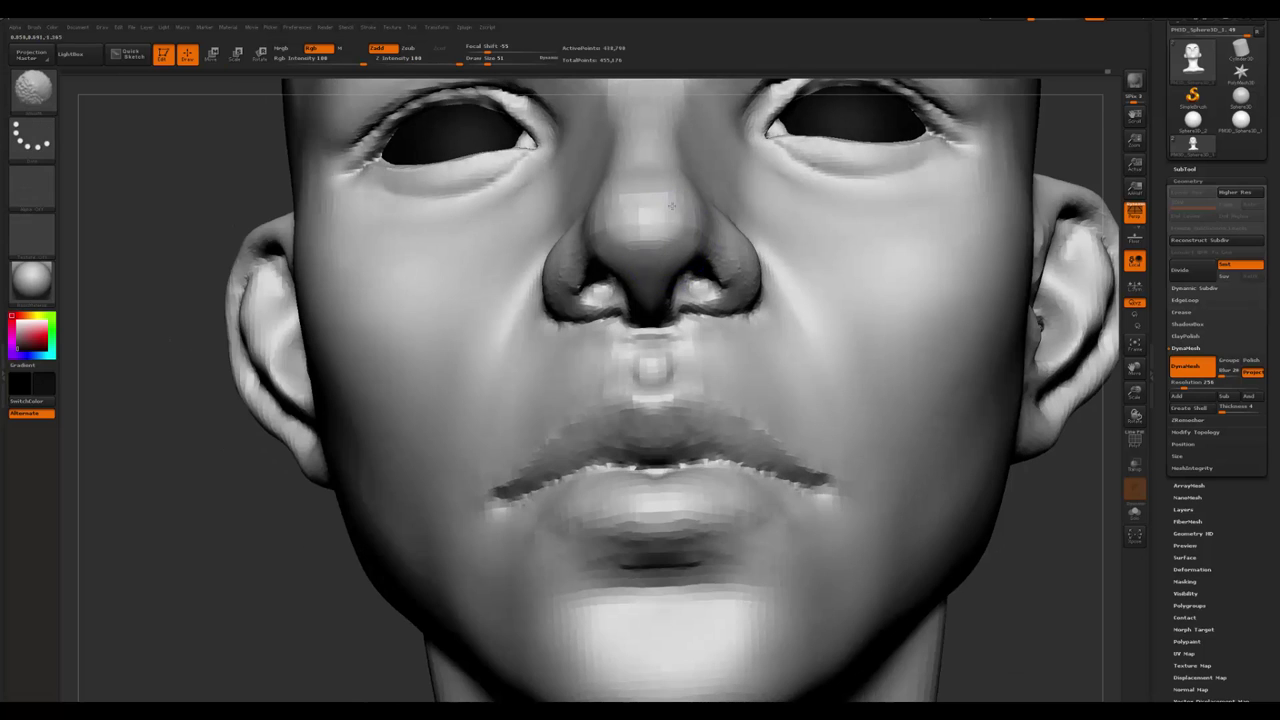
key("b")
key("c")
key("b")
key("f")
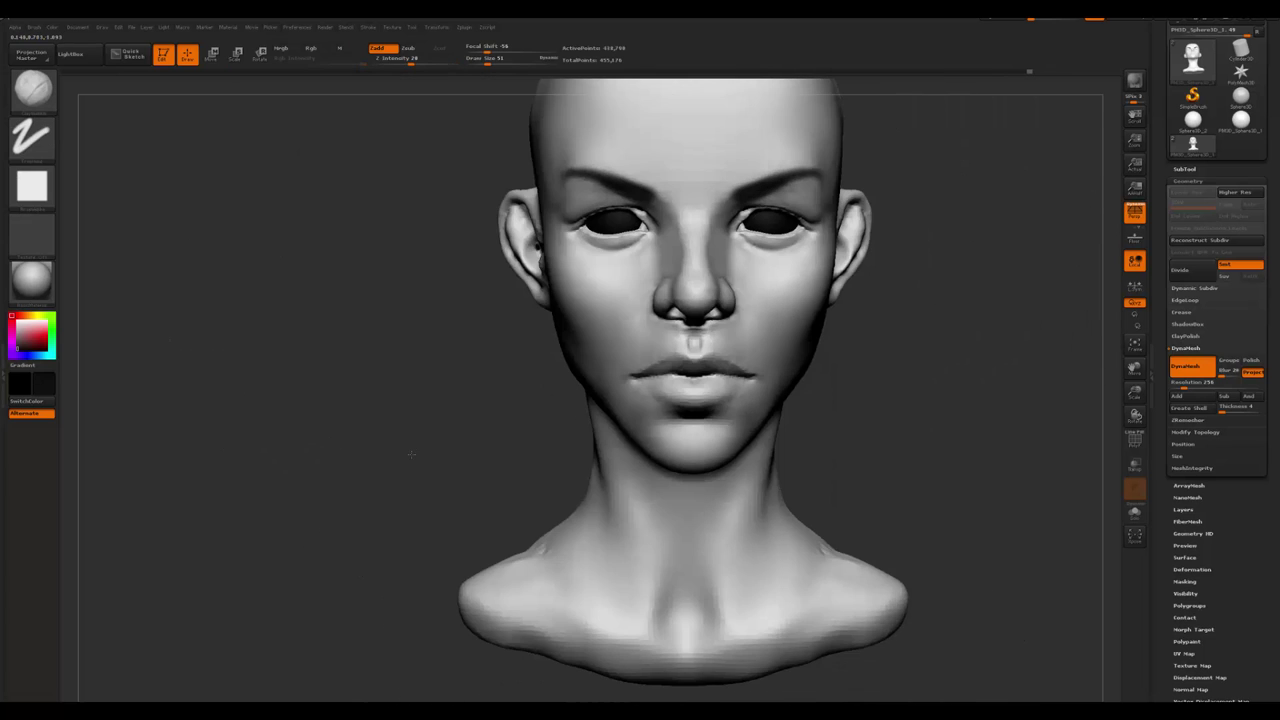
mouse_move(430, 460)
right_mouse_down()
mouse_move(628, 384)
mouse_move(605, 405)
mouse_move(424, 458)
mouse_move(455, 455)
mouse_move(405, 458)
mouse_move(537, 461)
right_mouse_up()
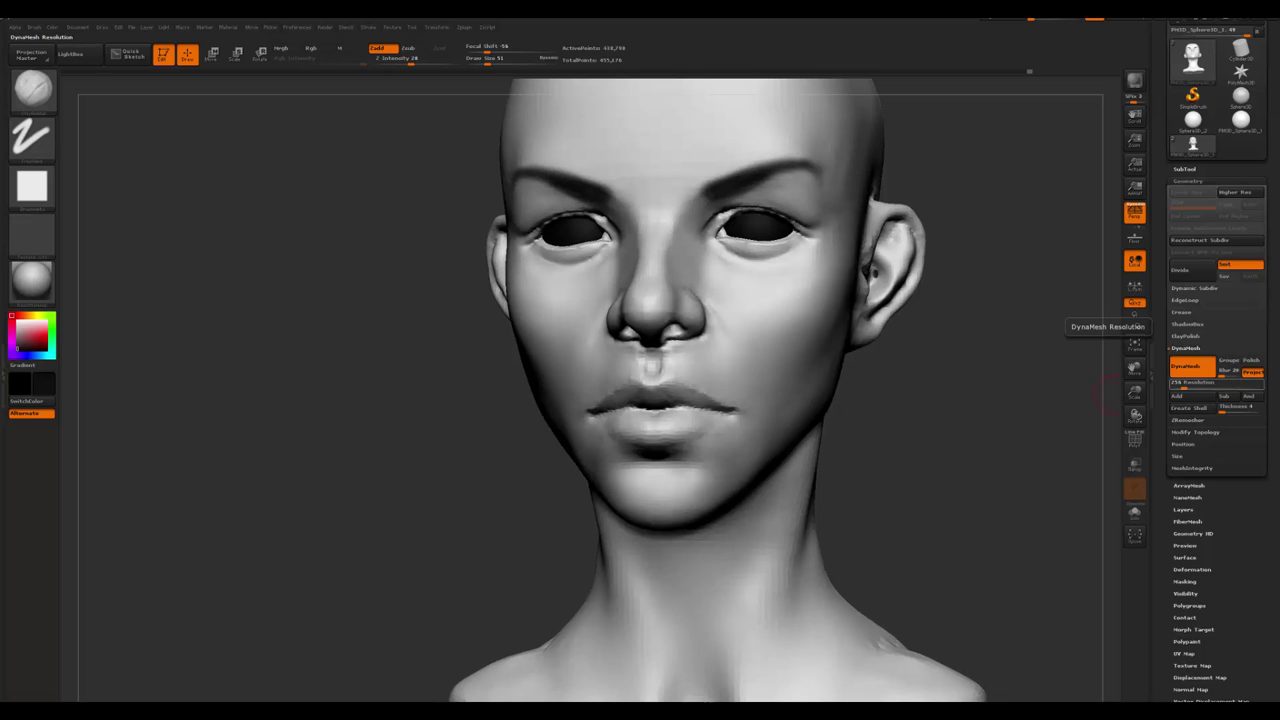
- Check the face reference photos, then zoom in on the lips and turn the head
key("alt+Tab")
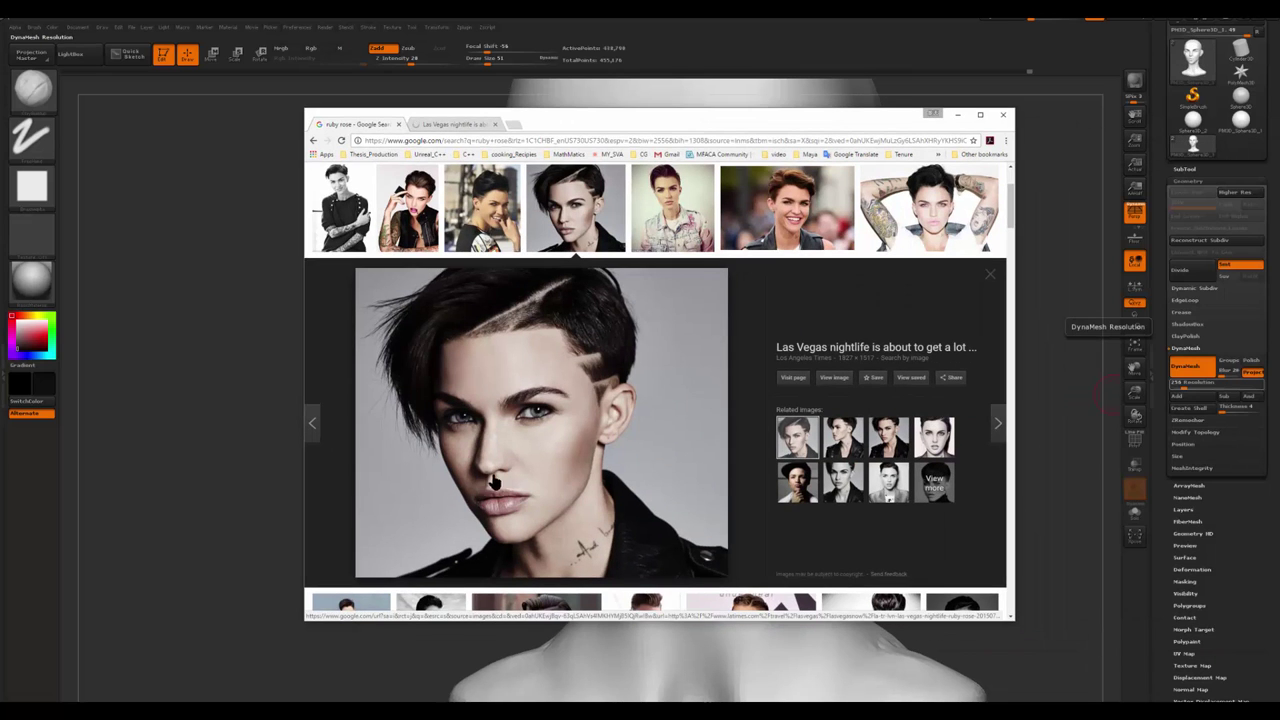
key("alt+Tab")
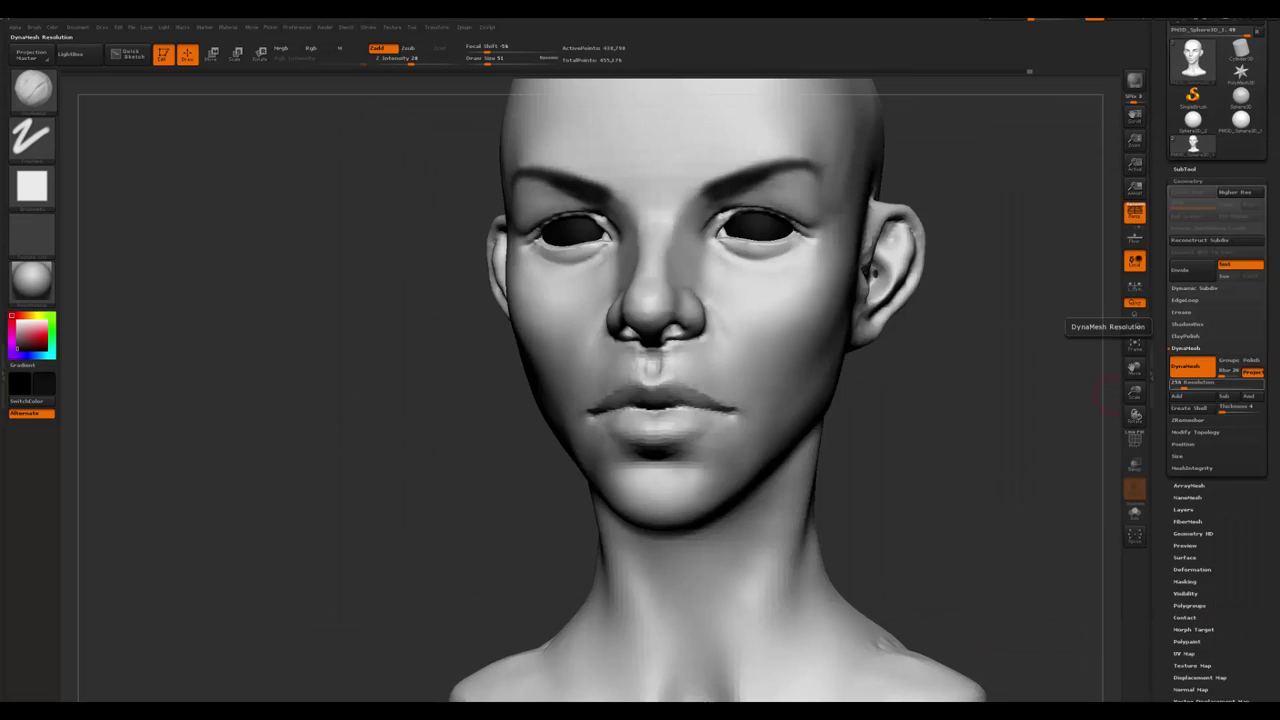
mouse_move(1021, 429)
left_mouse_down()
mouse_move(931, 443)
mouse_move(675, 390)
left_mouse_up()
key("space")
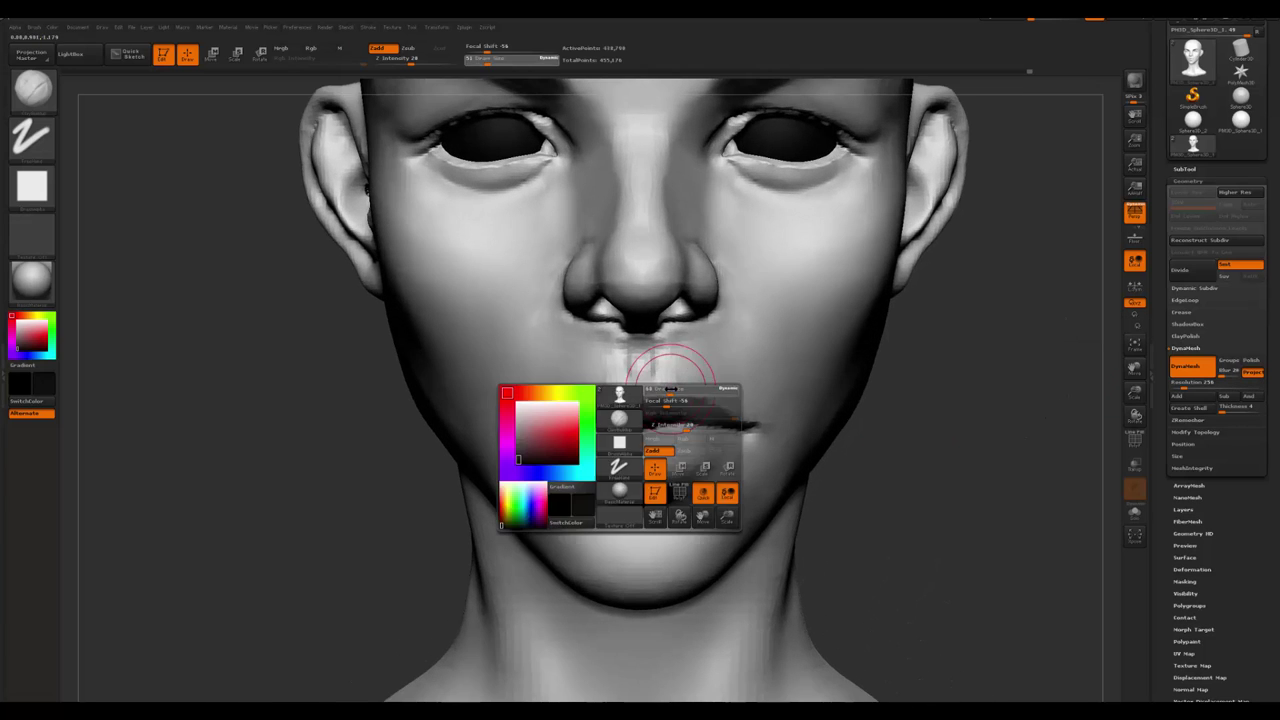
key("shift")
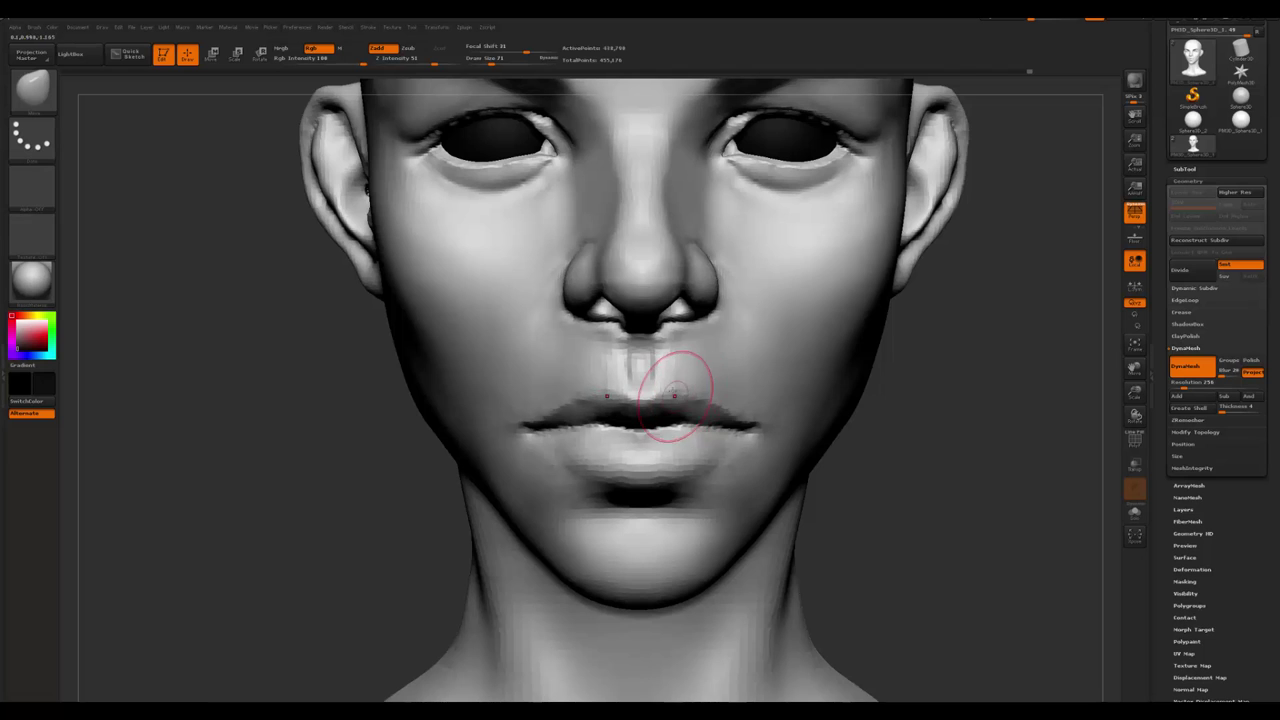
mouse_move(675, 395)
right_mouse_down()
mouse_move(709, 397)
mouse_move(672, 370)
right_mouse_up()
- Resize the brush and reshape the ridges above the upper lip, viewed from below
key("space")
mouse_move(640, 420)
right_mouse_down()
mouse_move(645, 380)
mouse_move(617, 363)
mouse_move(644, 378)
mouse_move(660, 368)
right_mouse_up()
key("space")
key("space")
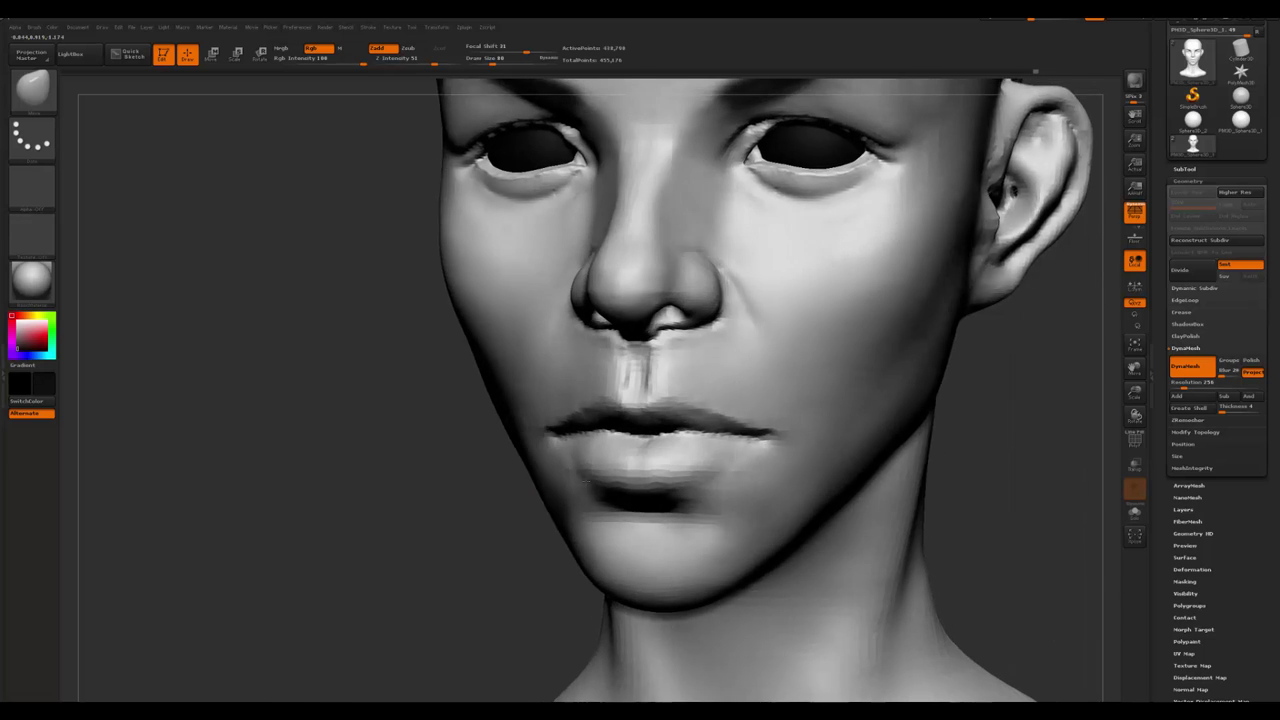
right_click_drag(640, 390, 670, 380)
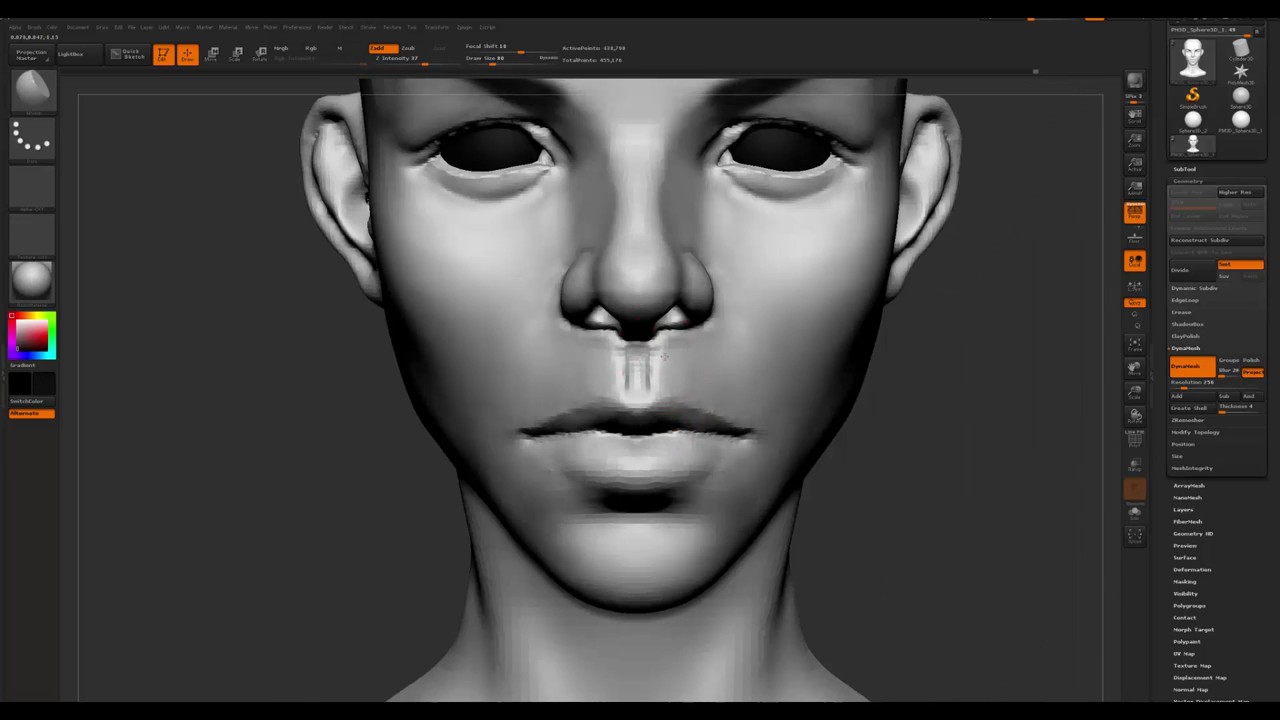
key("space")
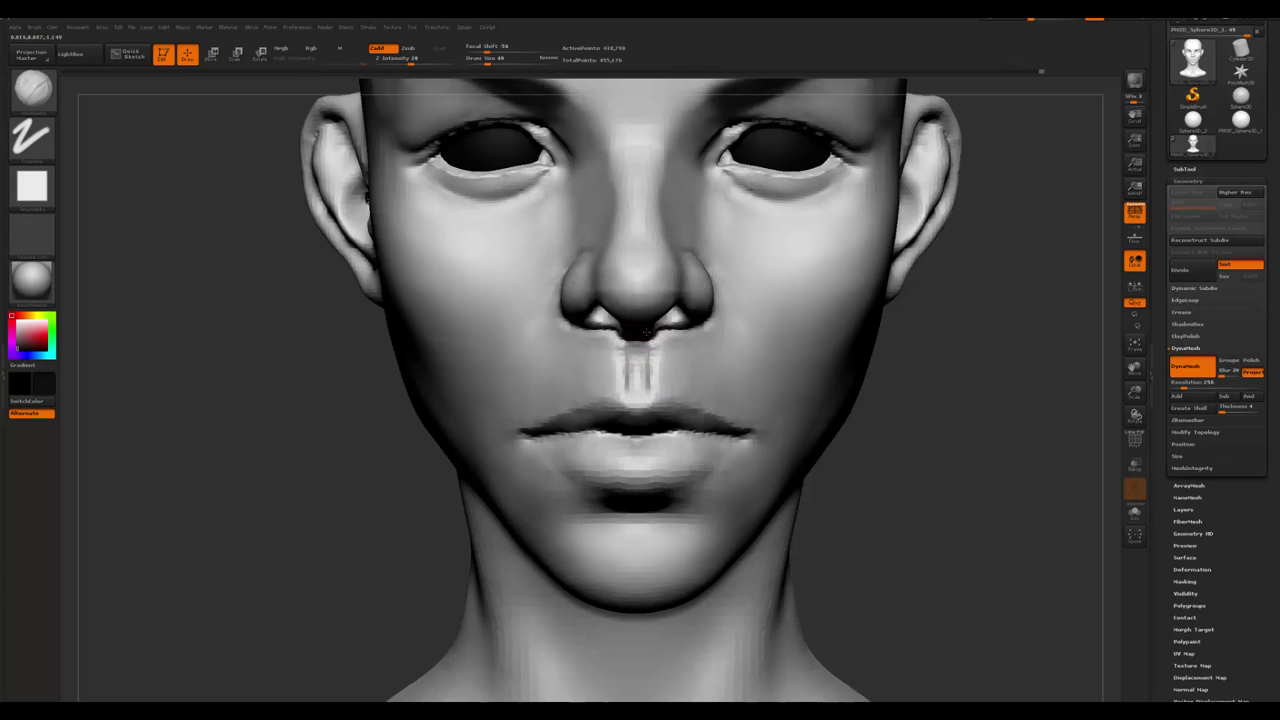
mouse_move(645, 333)
right_mouse_down()
mouse_move(644, 352)
mouse_move(660, 352)
right_mouse_up()
key("space")
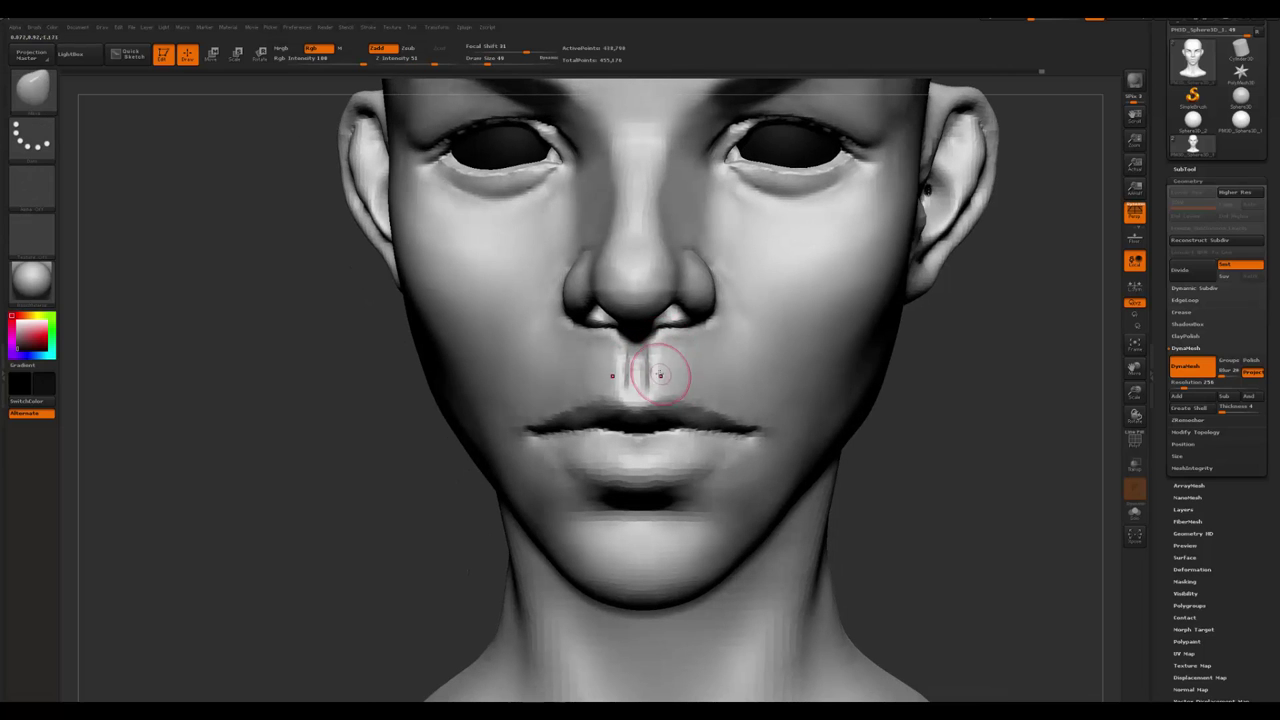
left_click_drag(660, 374, 645, 398)
- Smooth around the lips and reduce the brush size for lip work
mouse_move(640, 400)
right_mouse_down()
mouse_move(650, 422)
mouse_move(700, 420)
mouse_move(620, 410)
right_mouse_up()
key("shift")
right_click(620, 410)
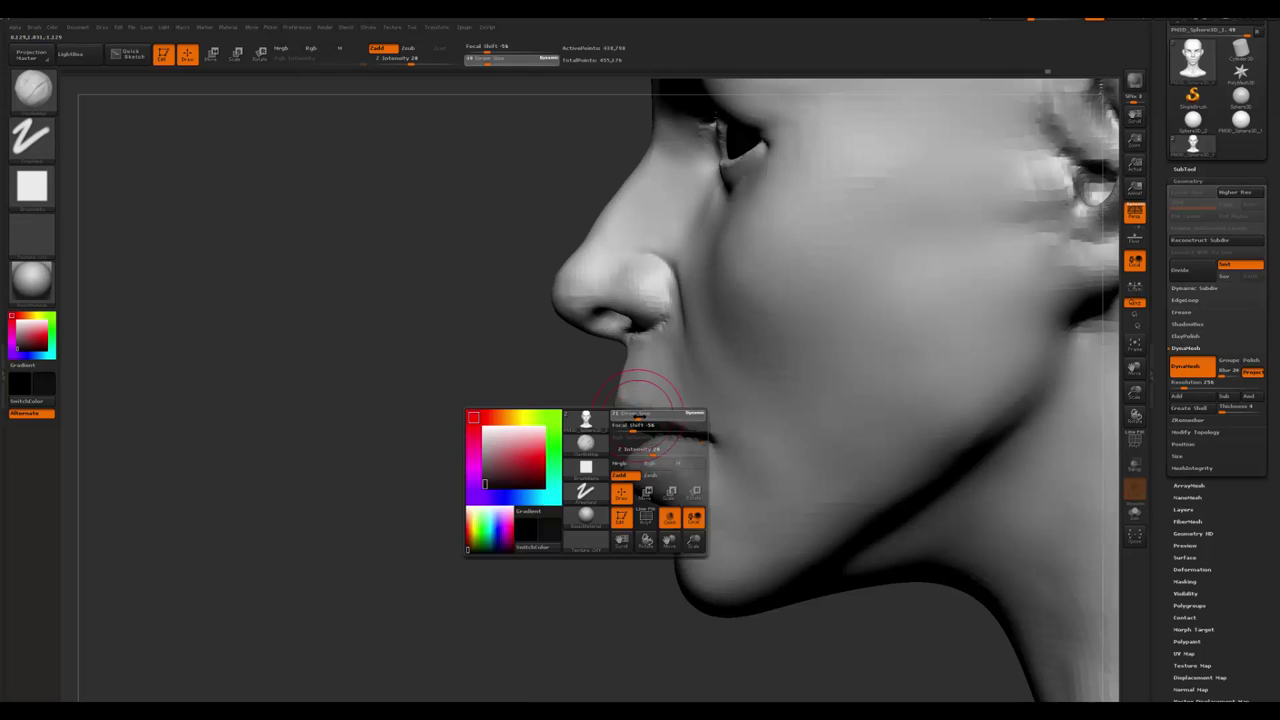
right_click_drag(558, 510, 622, 464)
right_click(643, 449)
right_click(622, 464)
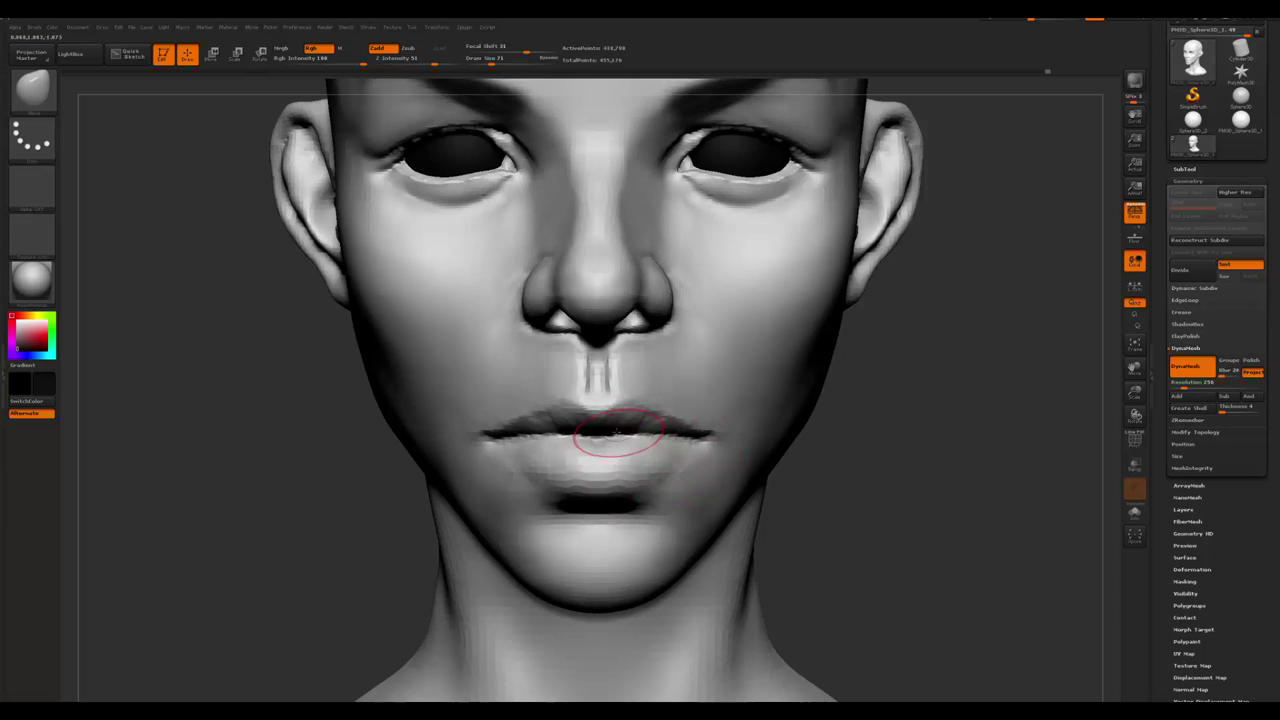
mouse_move(615, 432)
right_mouse_down()
mouse_move(457, 517)
mouse_move(628, 500)
right_mouse_up()
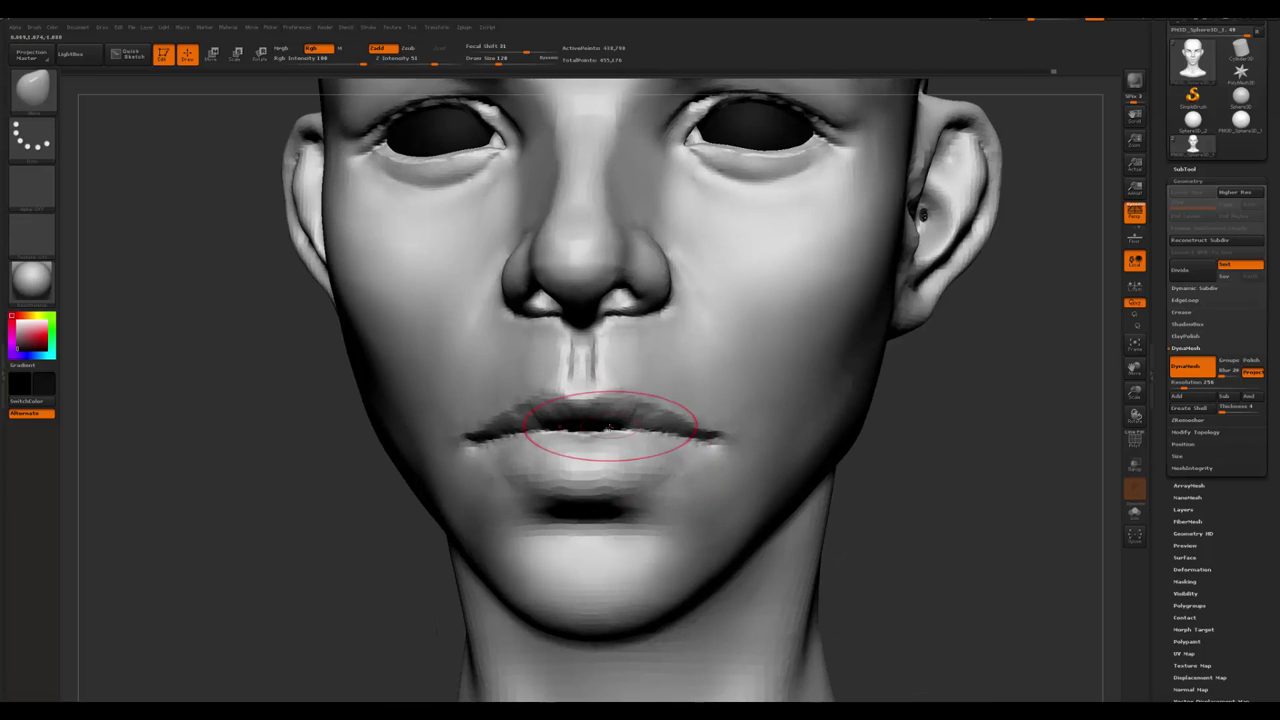
mouse_move(637, 438)
right_mouse_down()
mouse_move(700, 425)
mouse_move(680, 456)
mouse_move(488, 487)
mouse_move(790, 410)
right_mouse_up()
- Switch sculpting brushes and frame the lips close-up from the front
key("b")
key("c")
key("b")
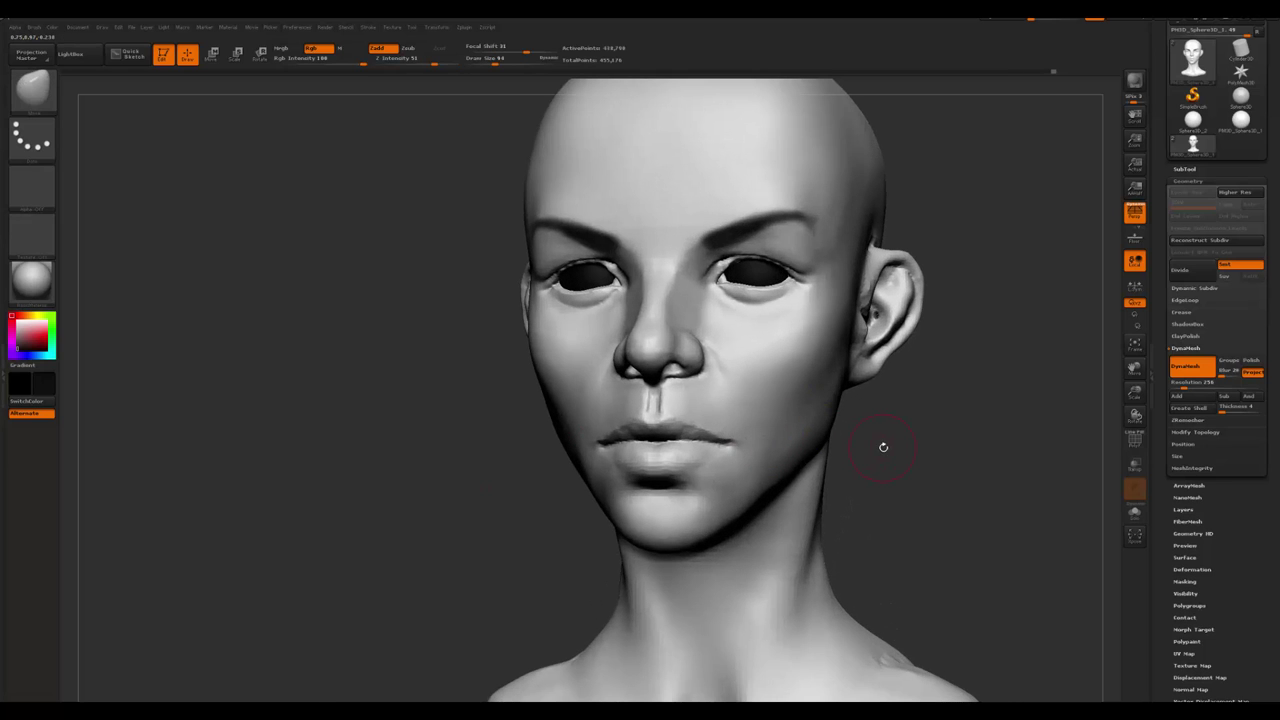
right_click_drag(883, 446, 840, 270)
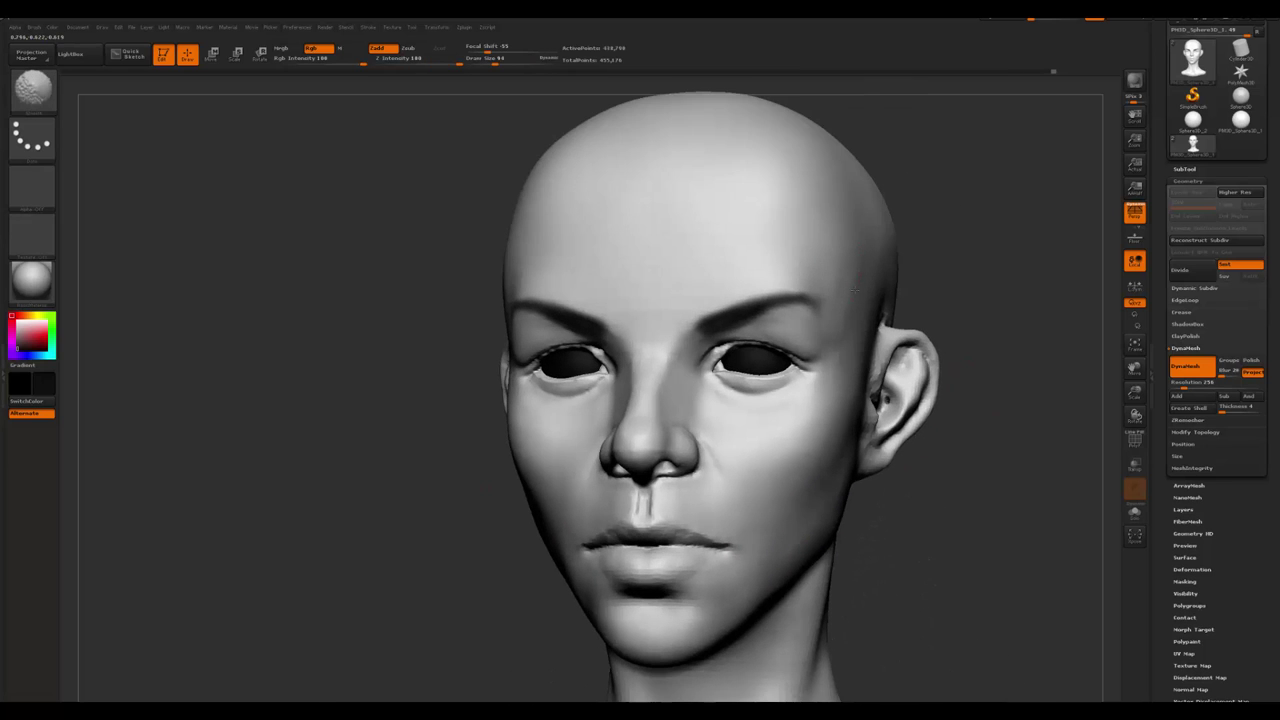
key("b")
key("m")
key("v")
right_click_drag(933, 573, 886, 333, "ctrl")
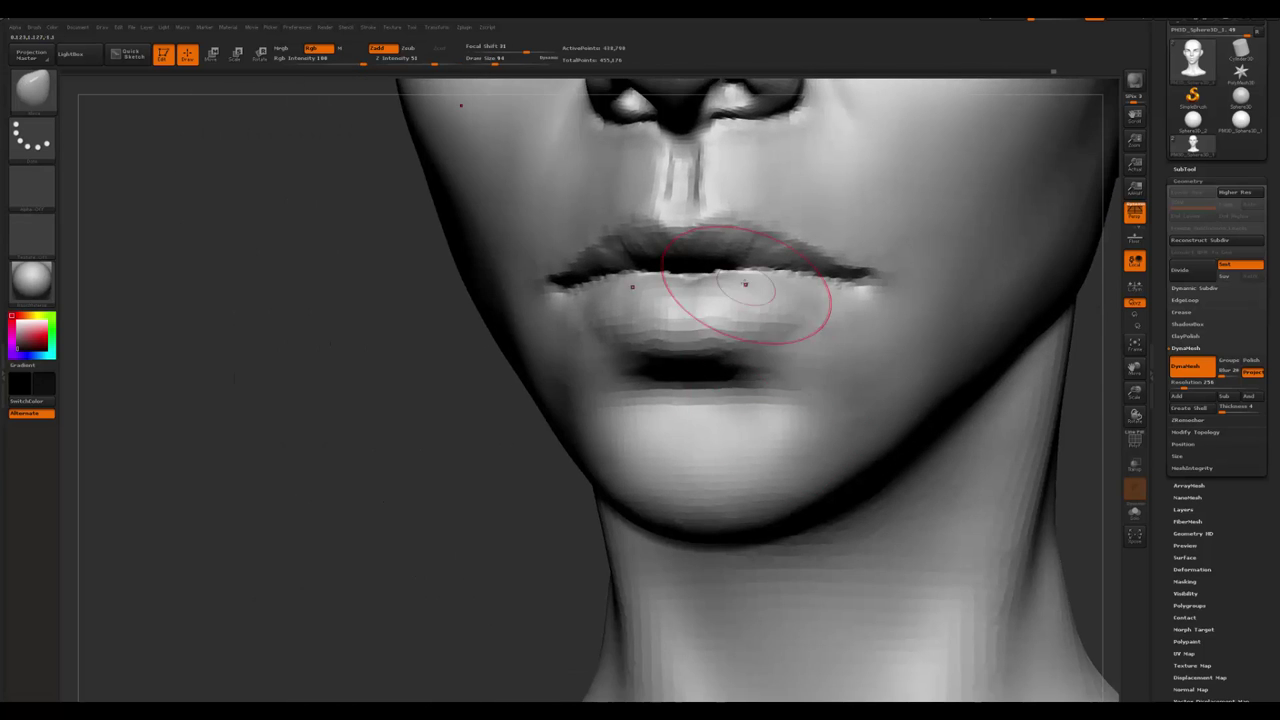
key("space")
- Carve four vertical creases into the lips with the subtractive dots brush
right_click_drag(743, 290, 684, 275, "ctrl")
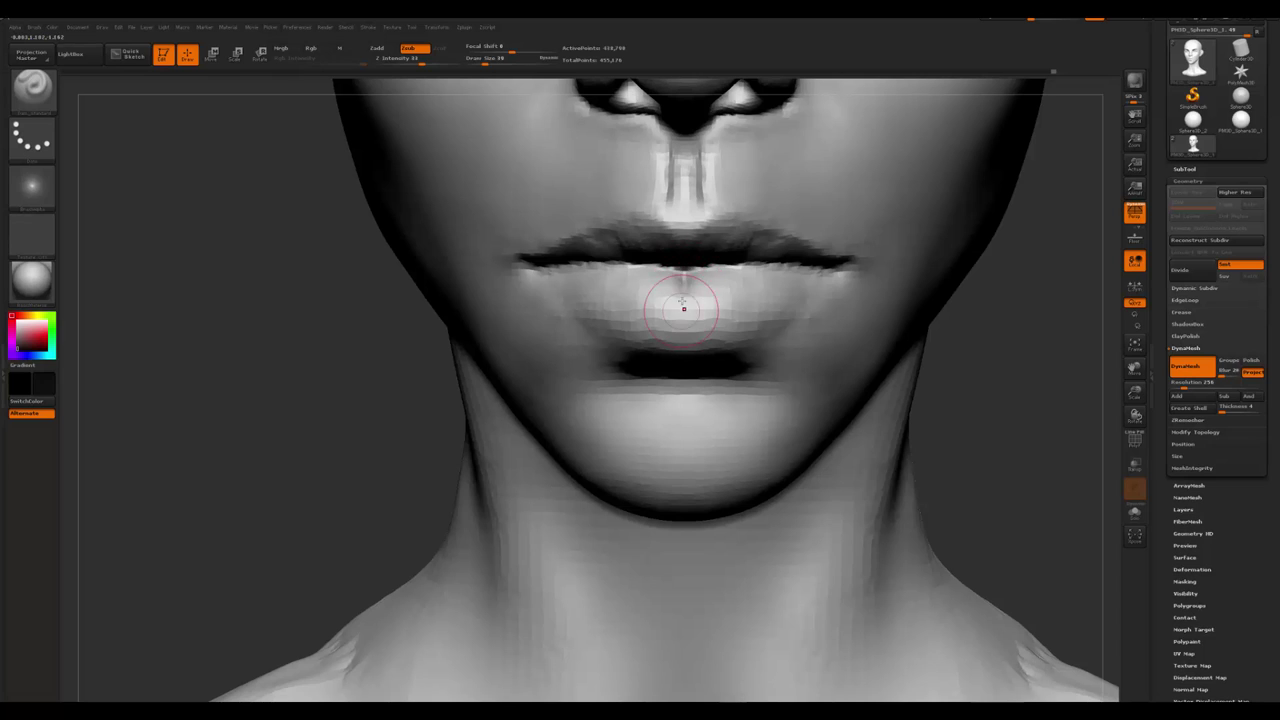
key("b")
key("h")
key("p")
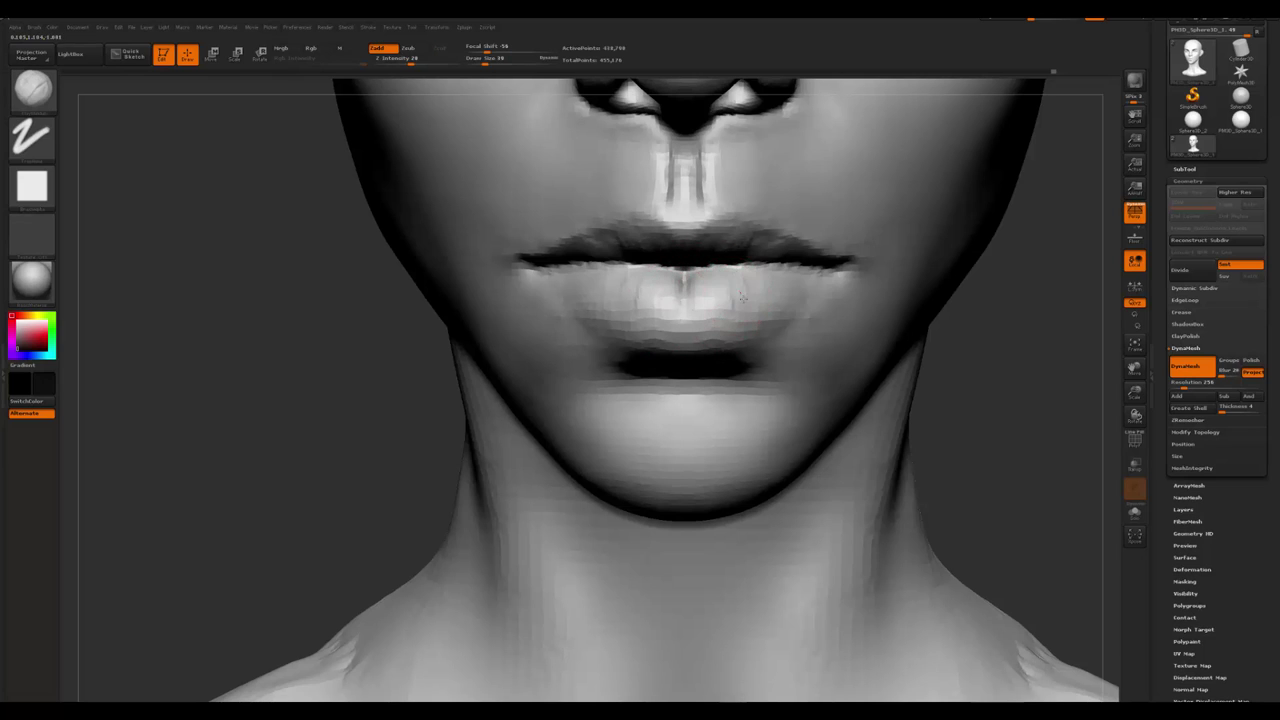
key("b")
key("d")
key("s")
mouse_move(722, 280)
left_mouse_down()
mouse_move(722, 328)
mouse_move(750, 320)
left_mouse_up()
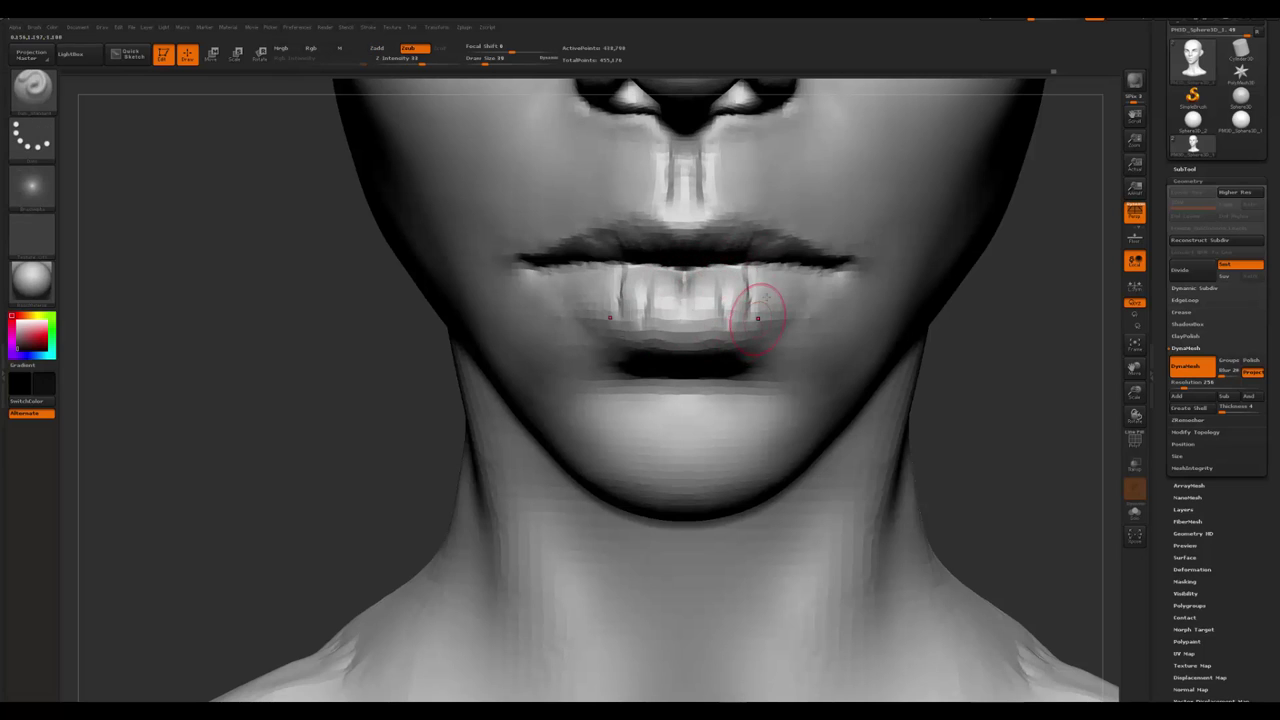
left_click_drag(773, 264, 773, 316)
left_click_drag(730, 278, 730, 332)
left_click_drag(760, 262, 757, 330)
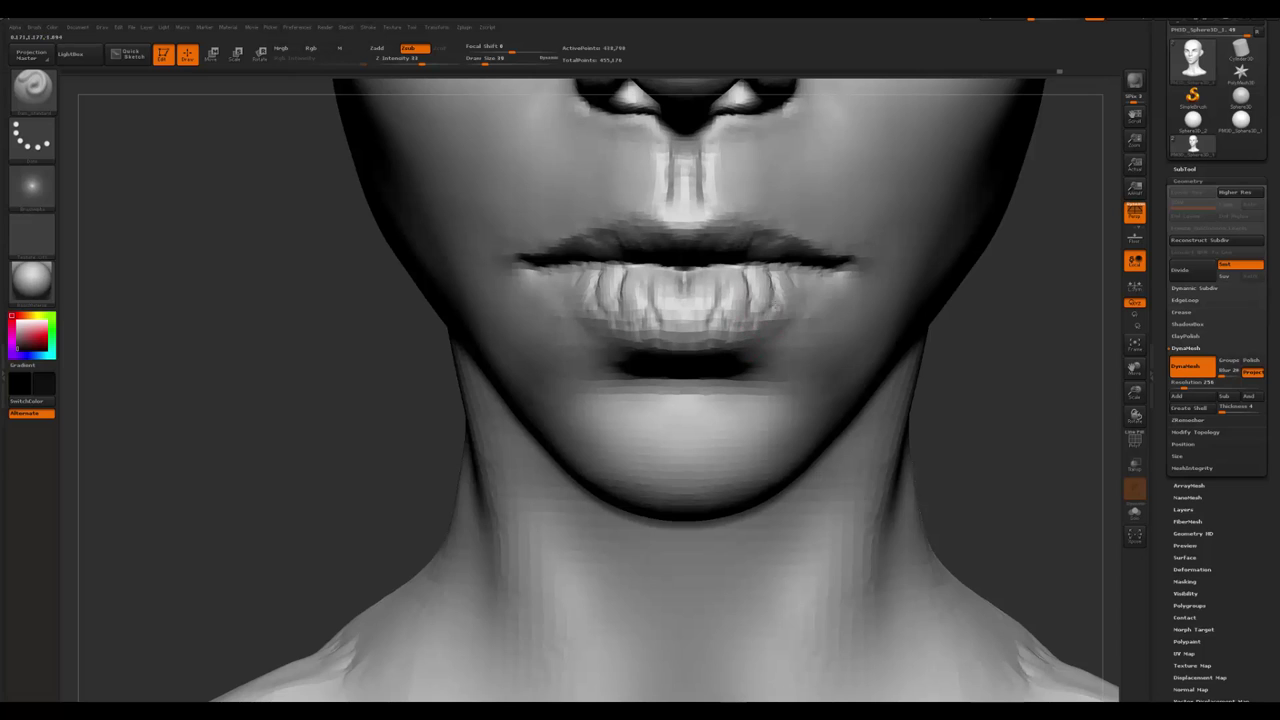
- Review the lip creases from a three-quarter view, then frame the lips from the front
key("b")
key("c")
key("b")
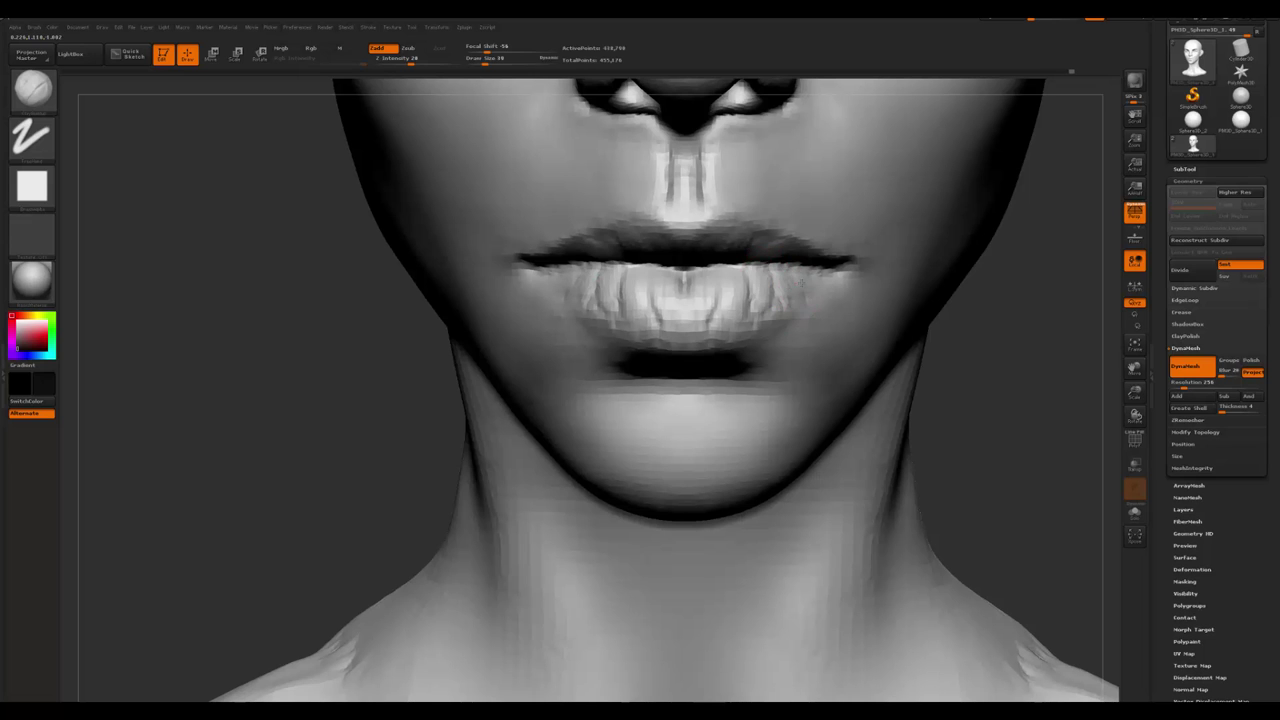
mouse_move(810, 290)
right_mouse_down()
mouse_move(700, 330)
mouse_move(487, 443)
mouse_move(720, 335)
right_mouse_up()
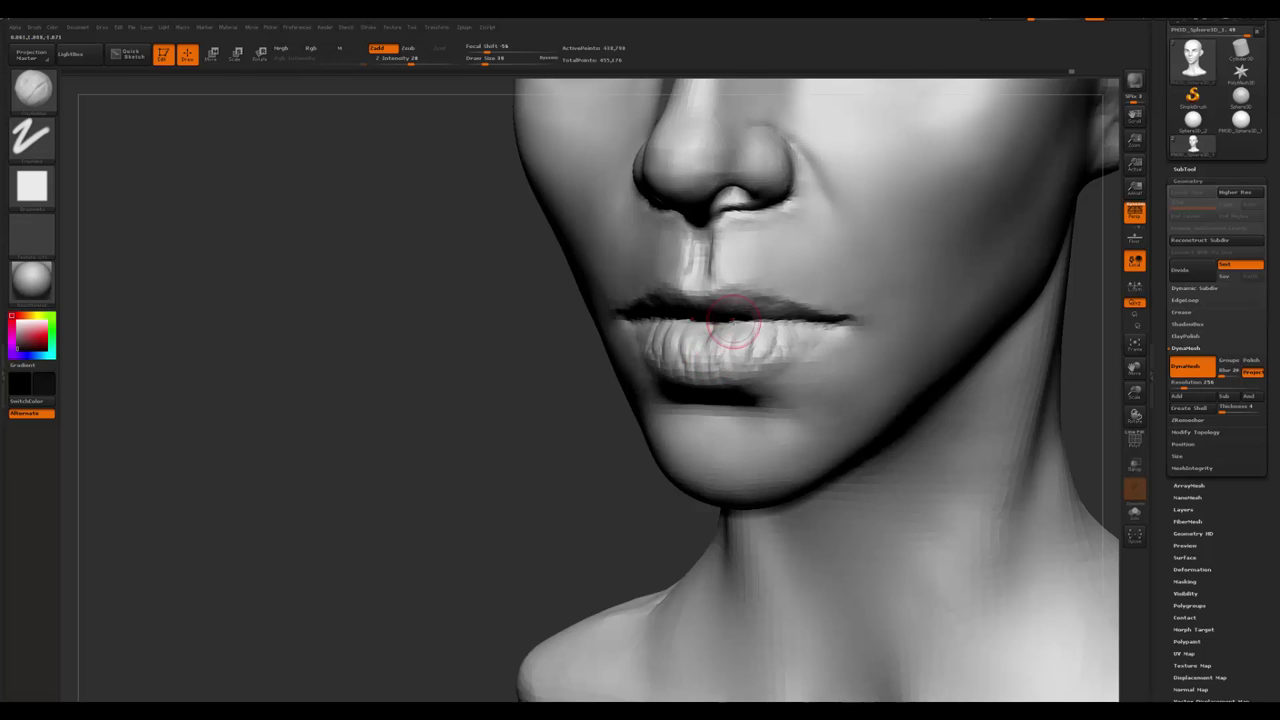
right_click_drag(559, 467, 700, 360)
key("space")
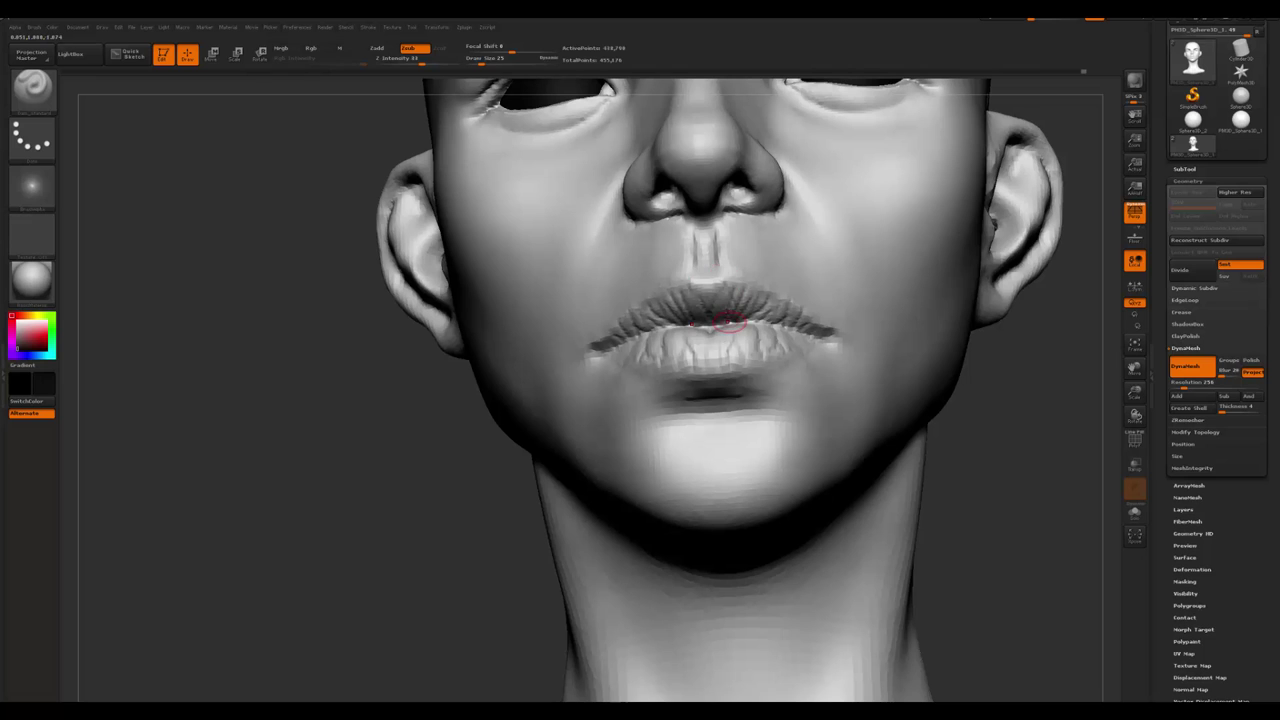
key("b")
key("c")
key("b")
right_click_drag(750, 284, 730, 235)
mouse_move(520, 430)
right_mouse_down("ctrl")
mouse_move(497, 459)
mouse_move(749, 297)
right_mouse_up("ctrl")
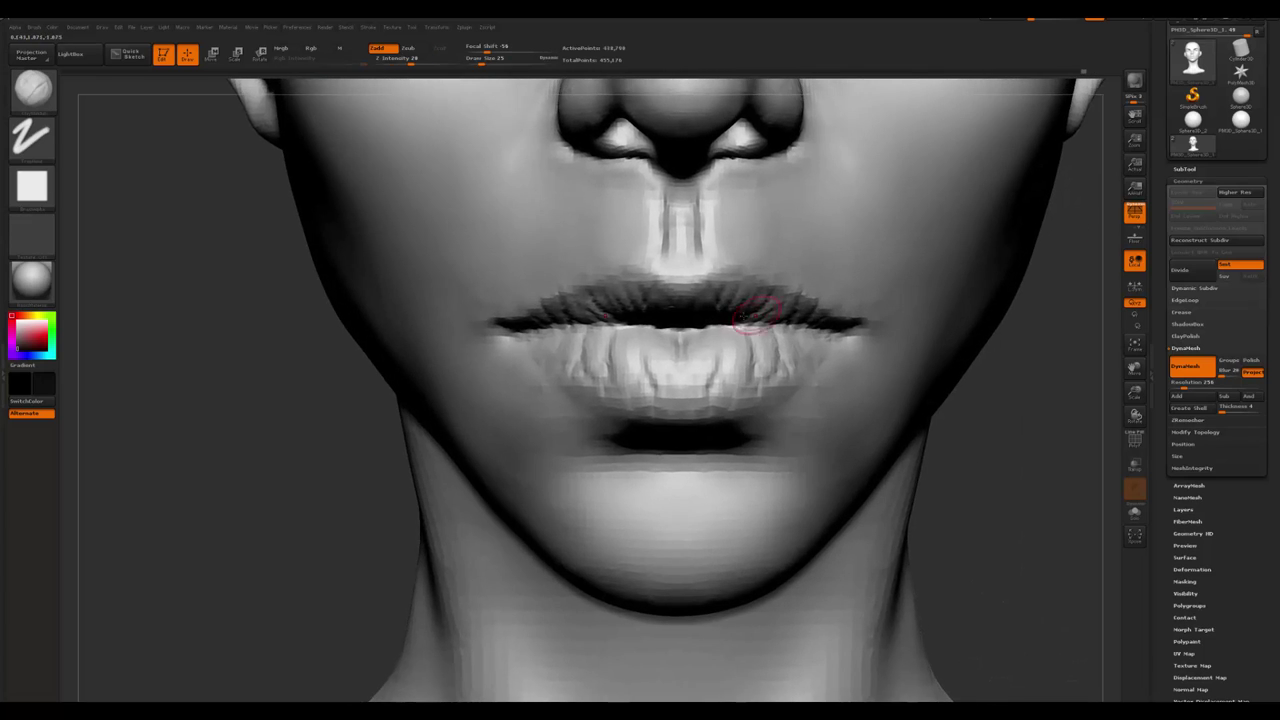
- Lightly work the upper lip with the dots brush and check it from three-quarter view
key("b")
key("d")
key("s")
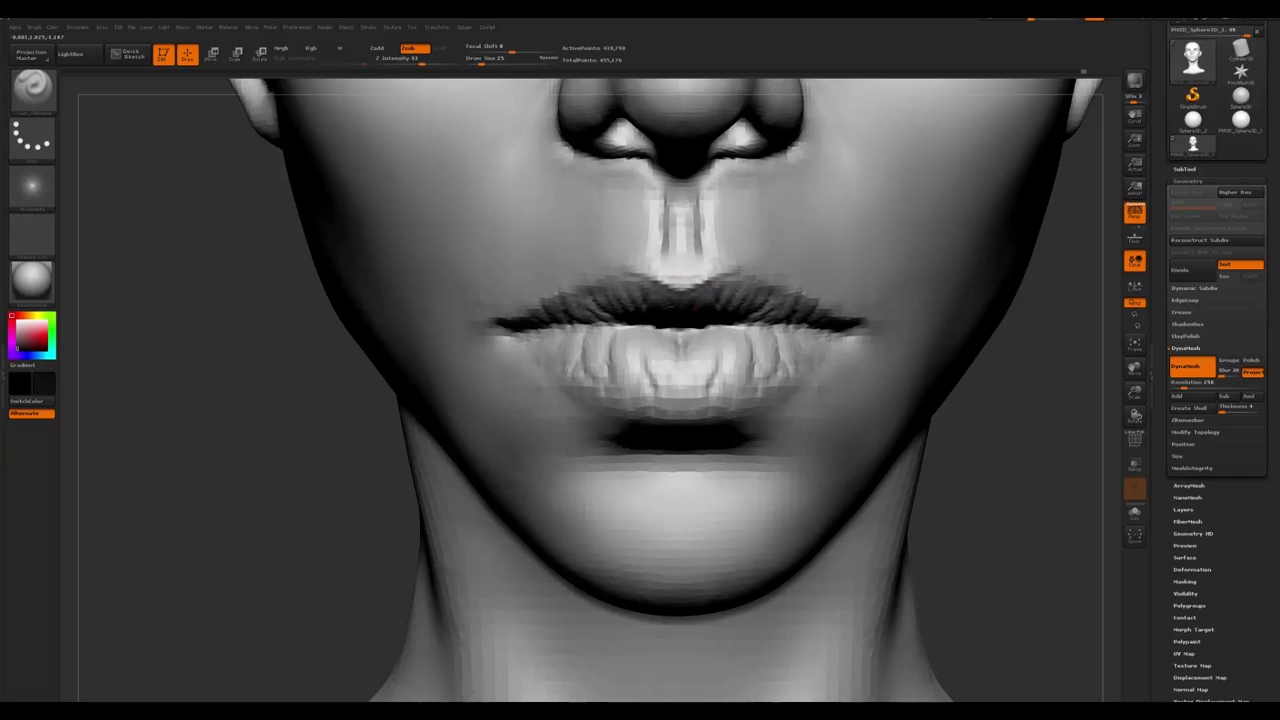
left_click_drag(700, 286, 680, 286, "shift")
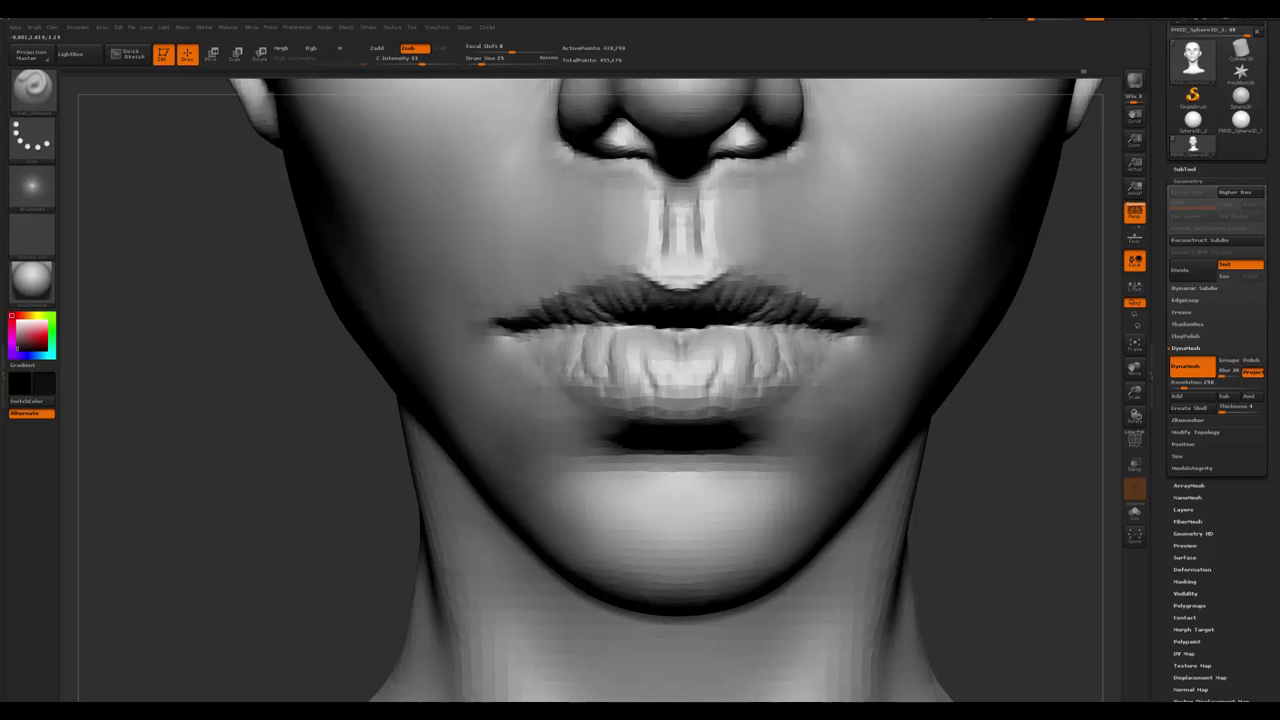
right_click_drag(857, 350, 672, 259)
key("b")
key("c")
key("b")
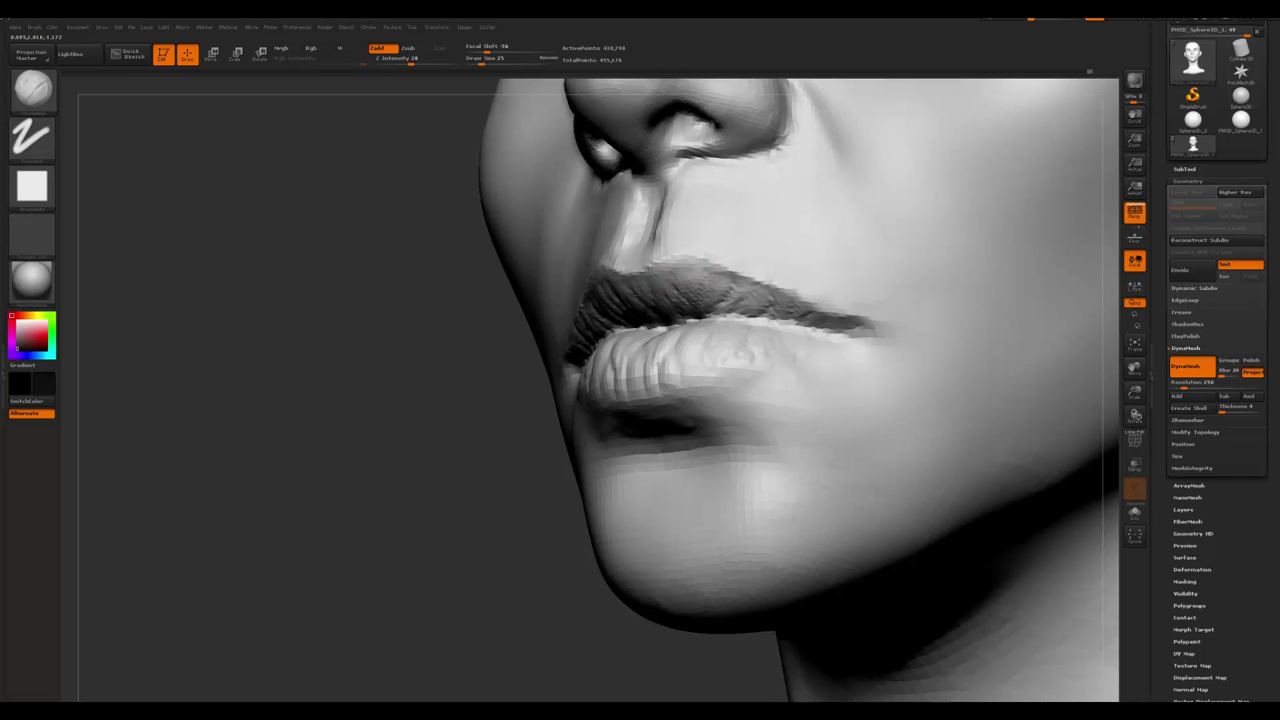
right_click_drag(781, 293, 744, 278)
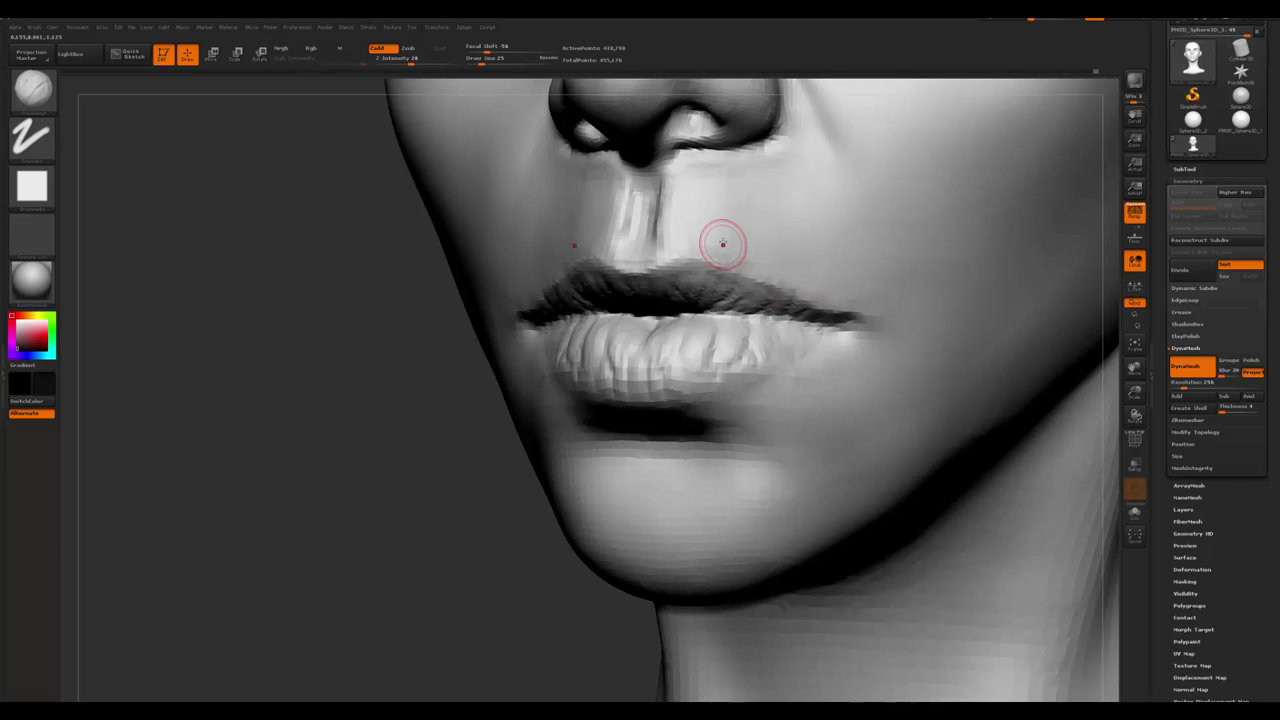
- Smooth the upper lip outline and both its corners, then bring up the browser reference
key("shift")
key("shift")
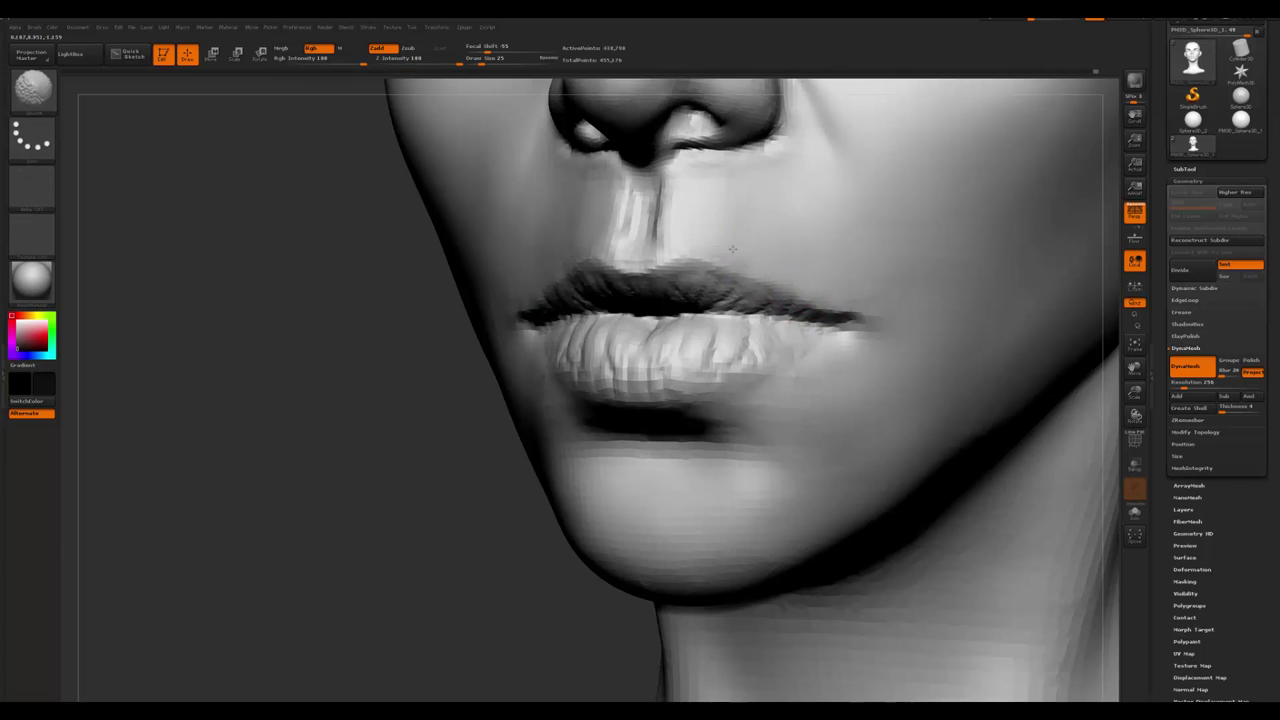
right_click_drag(732, 249, 661, 299)
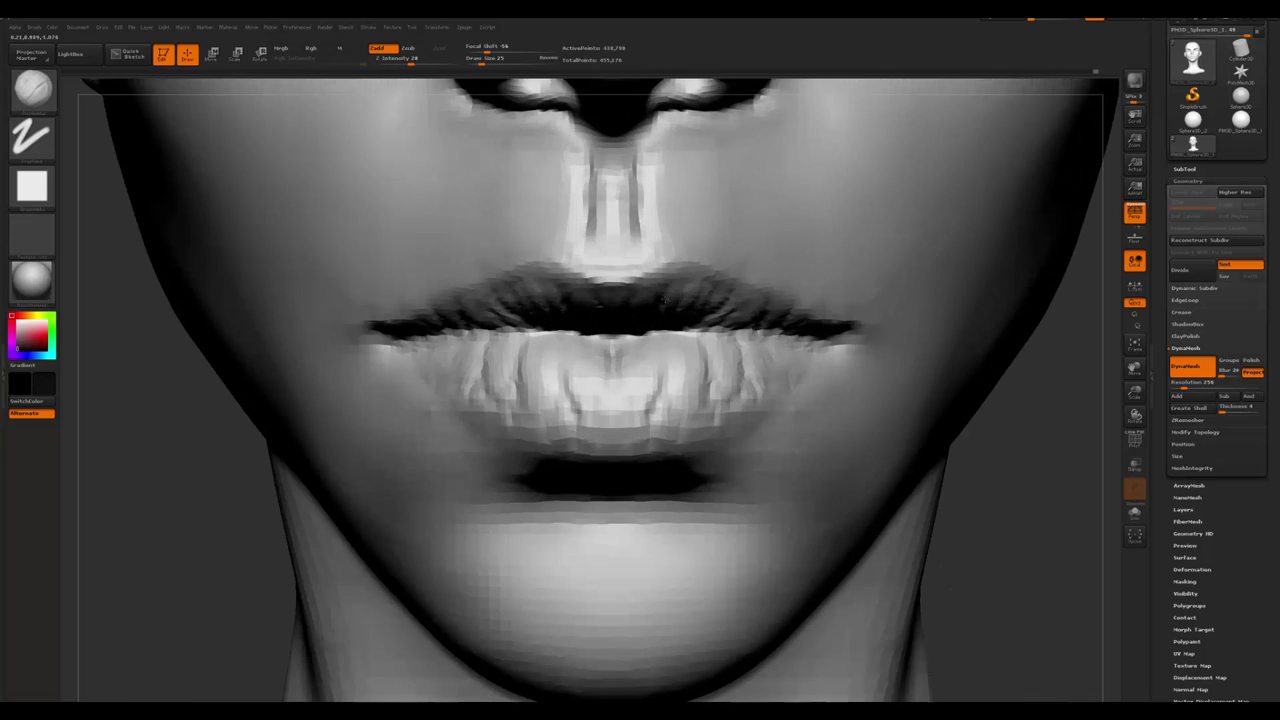
key("shift")
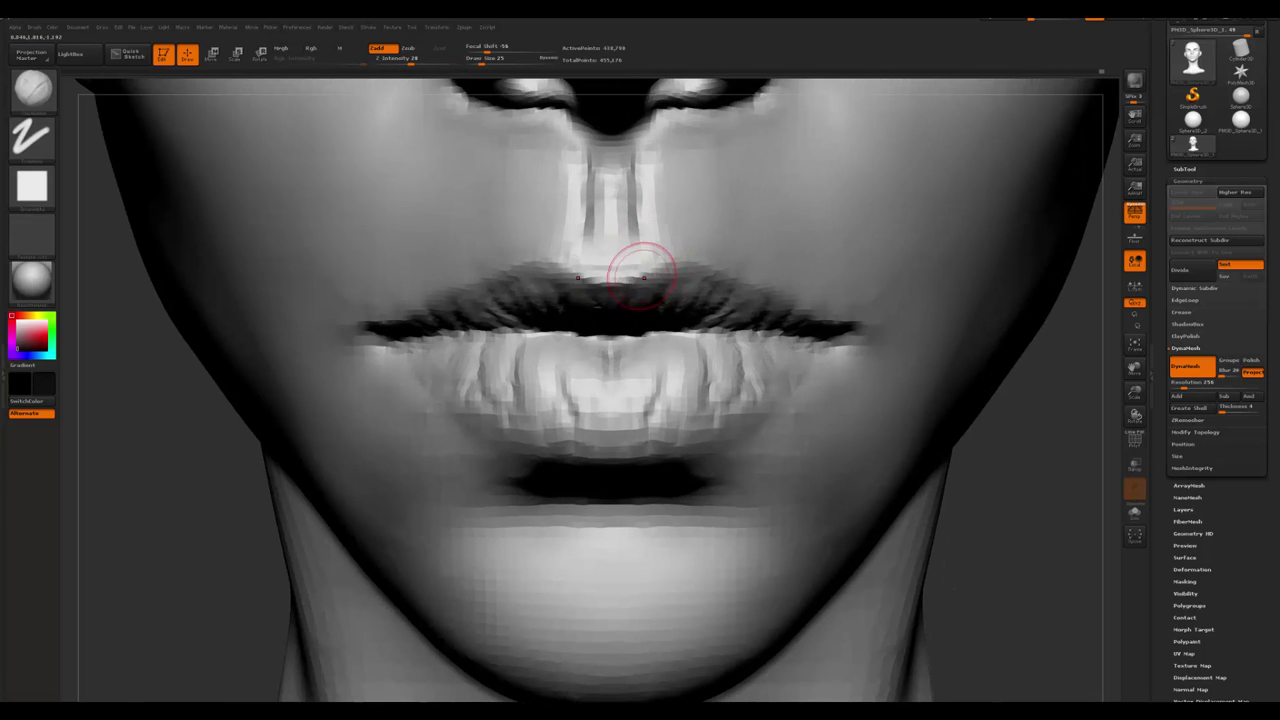
key("shift")
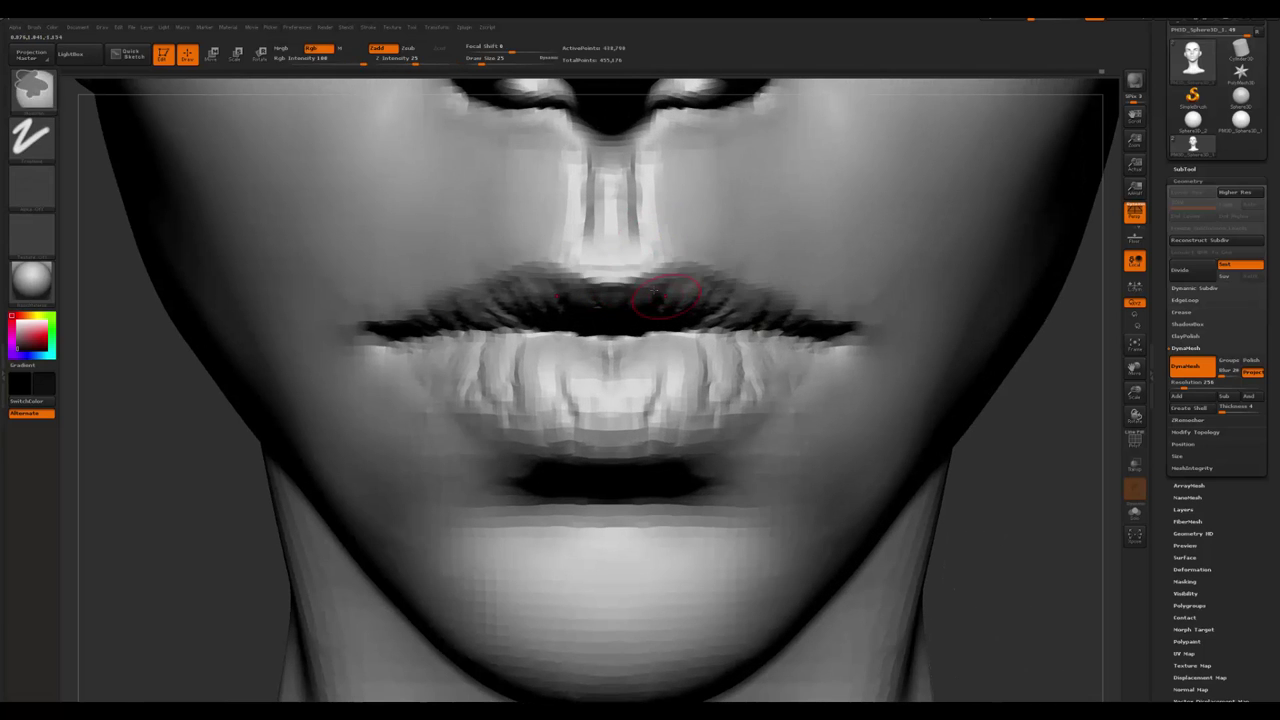
left_click_drag(686, 286, 560, 275, "shift")
mouse_move(760, 285)
left_mouse_down("shift")
mouse_move(880, 340)
mouse_move(676, 327)
left_mouse_up("shift")
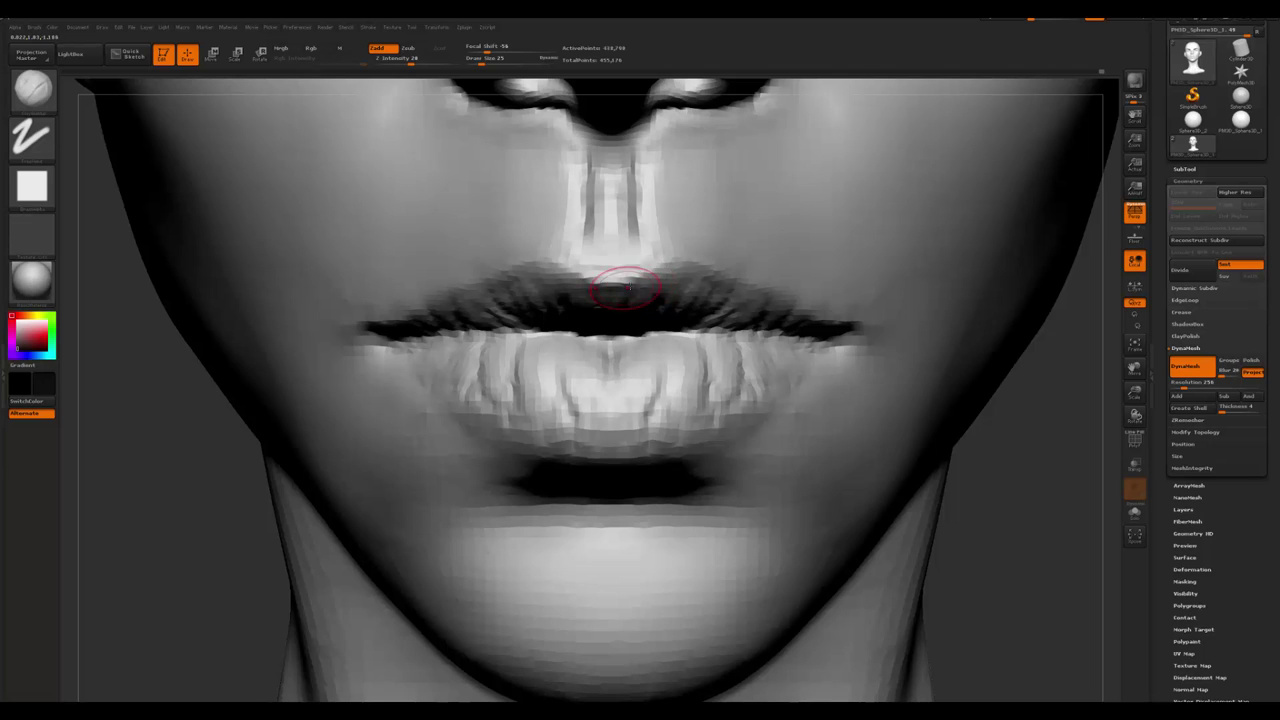
key("shift")
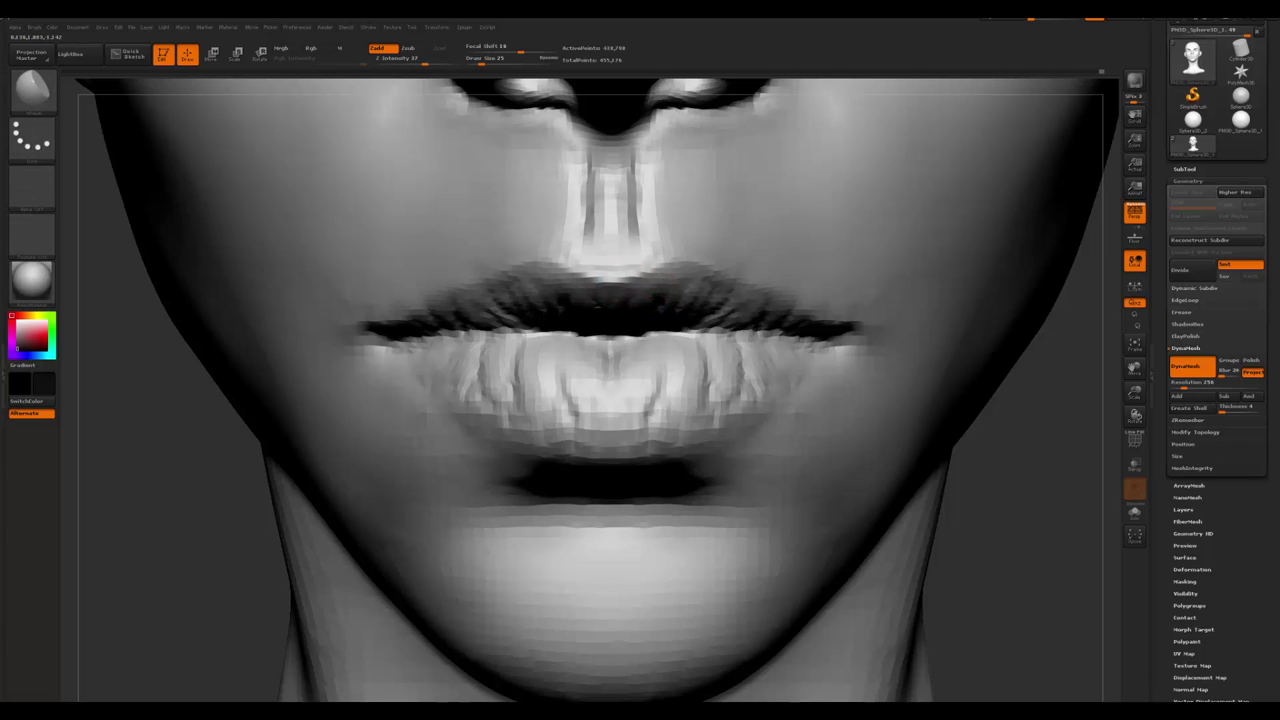
right_click_drag(829, 331, 768, 318)
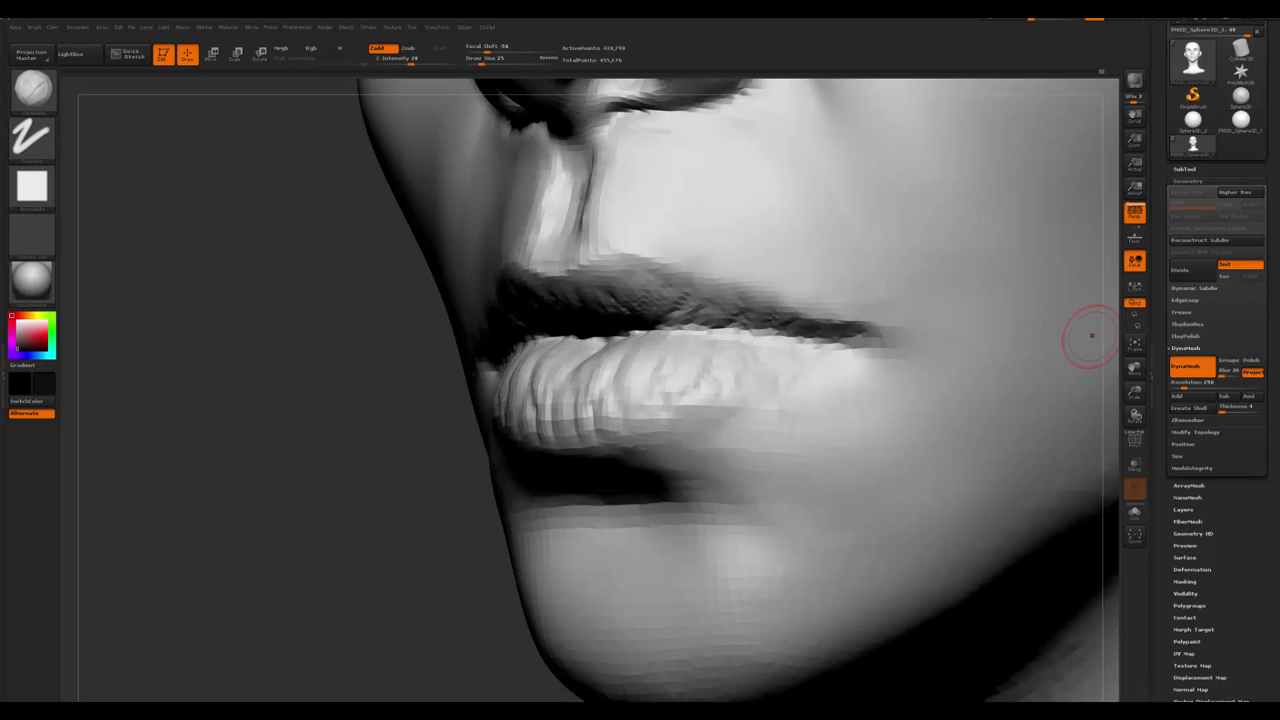
key("alt+Tab")
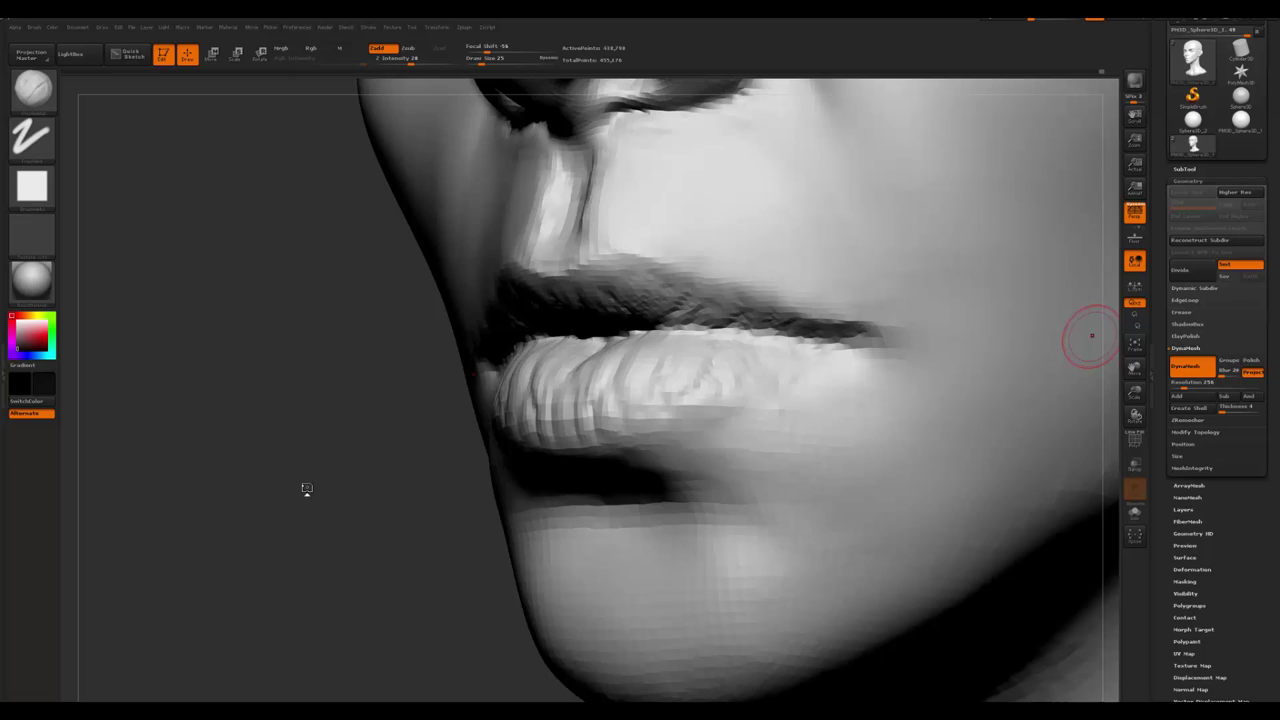
- Pick a smaller additive brush and add a stroke near the lip corner
left_click_drag(307, 489, 689, 352)
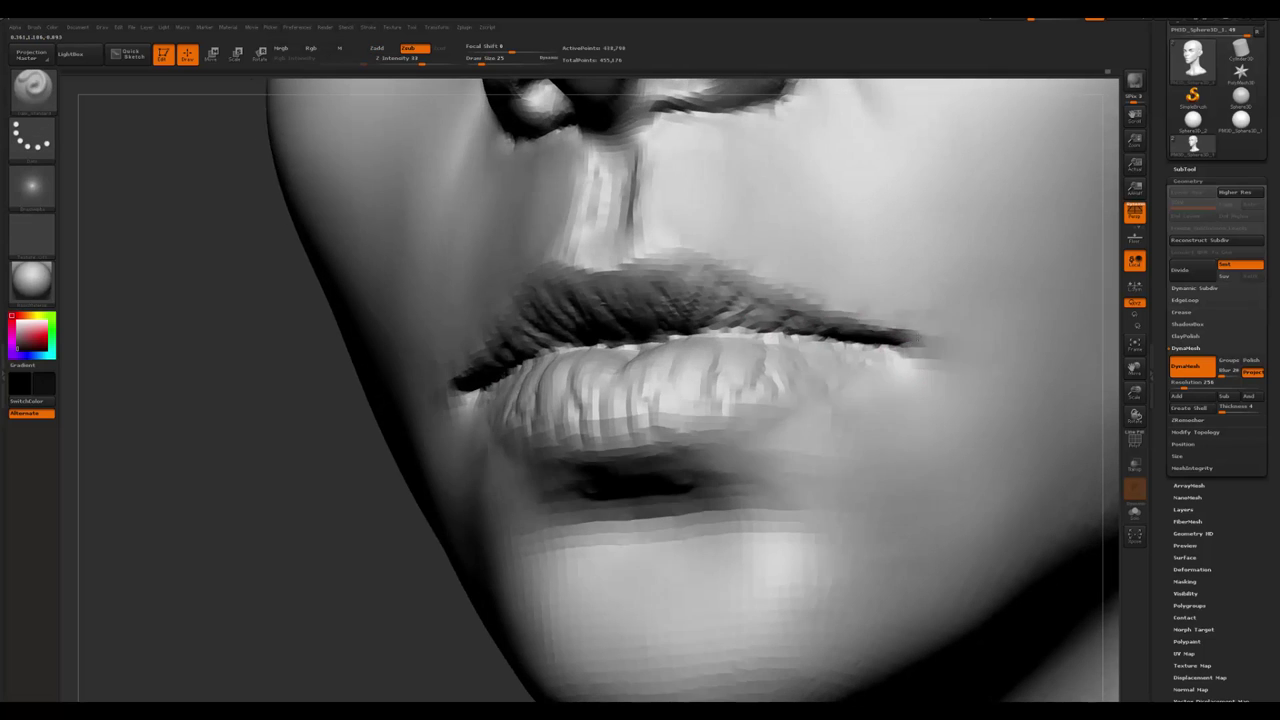
key("space")
key("space")
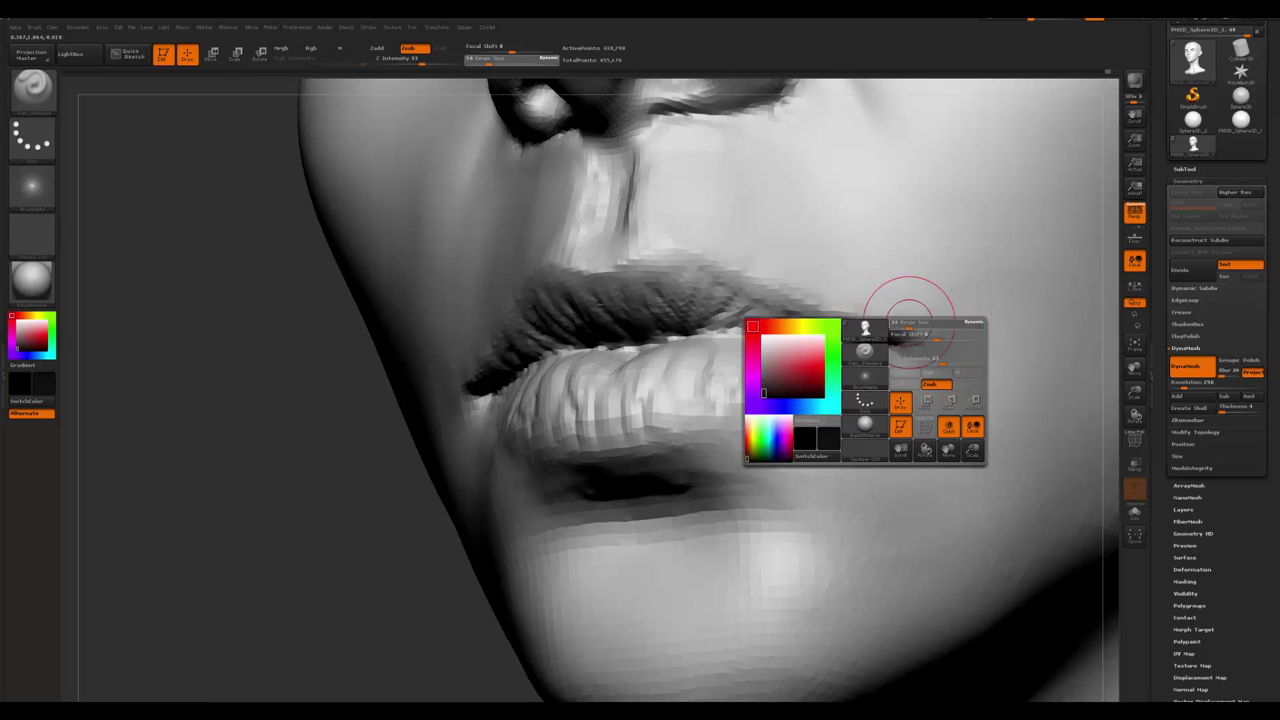
key("space")
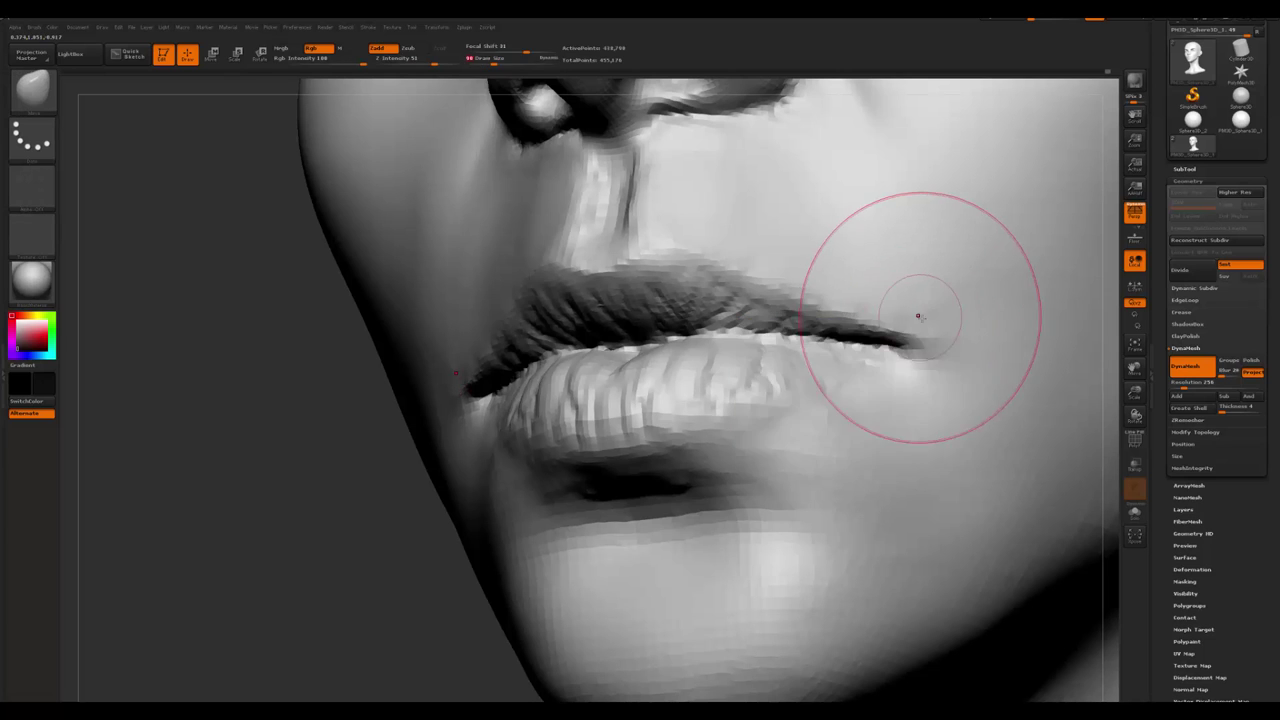
key("space")
left_click(858, 326)
left_click_drag(900, 268, 952, 362)
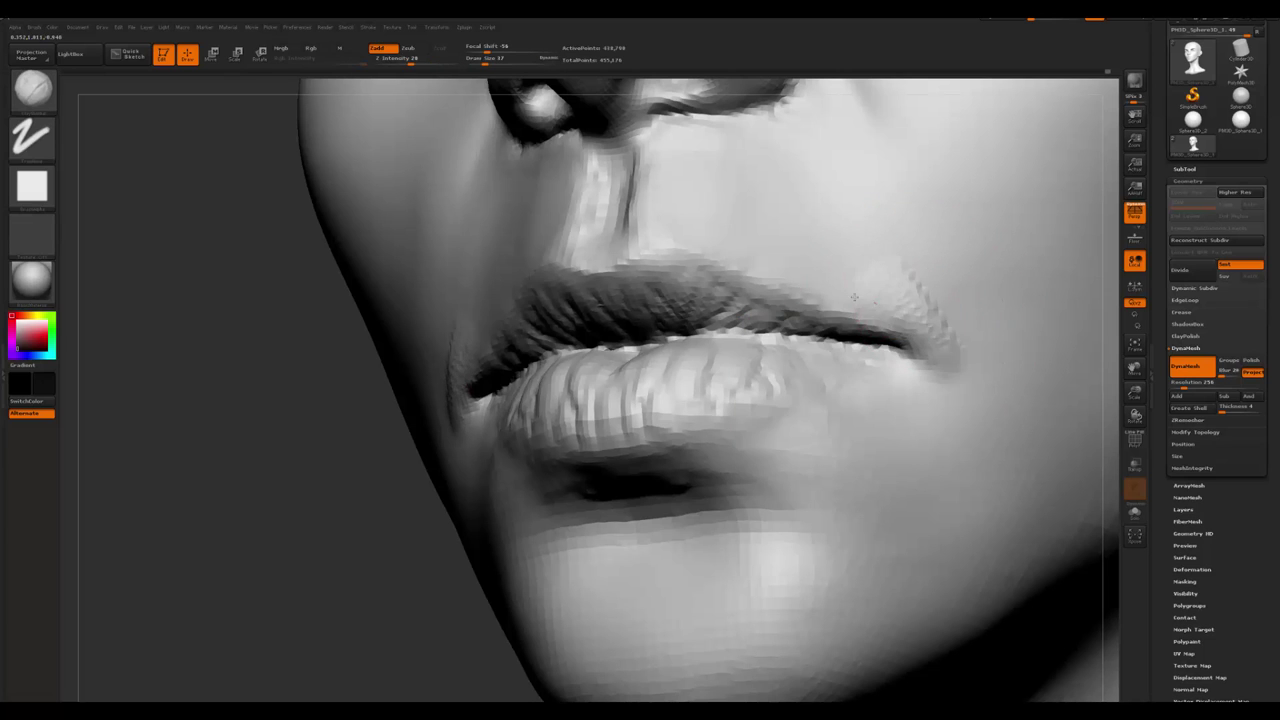
mouse_move(962, 347)
right_mouse_down()
mouse_move(562, 312)
mouse_move(930, 368)
right_mouse_up()
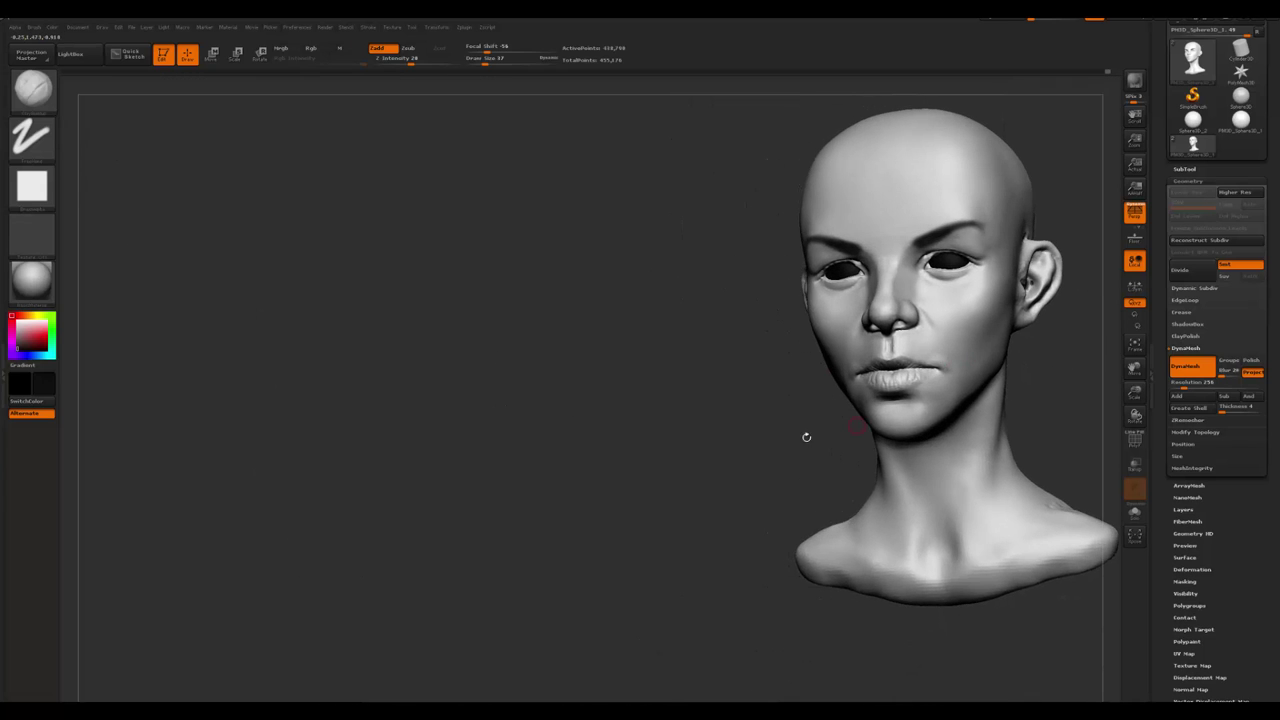
right_click_drag(806, 437, 760, 440)
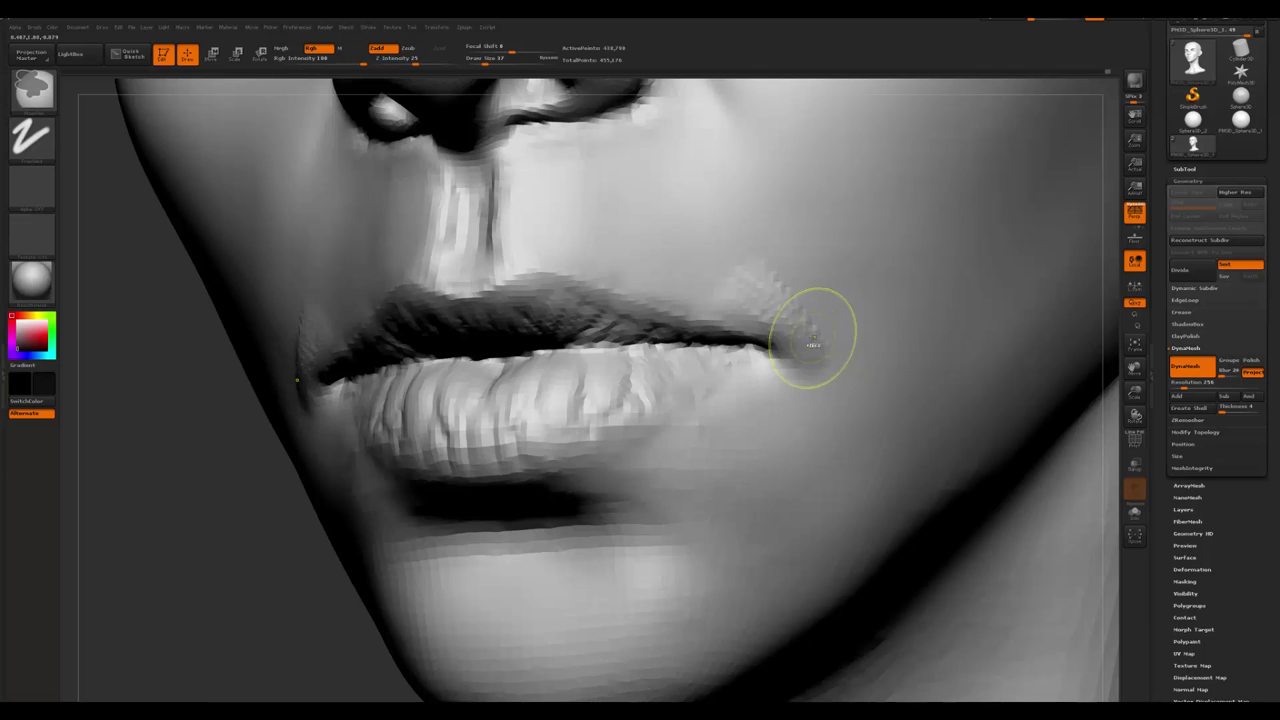
- Switch between cutting and building brushes, review the whole head from below, and open the browser references
key("space")
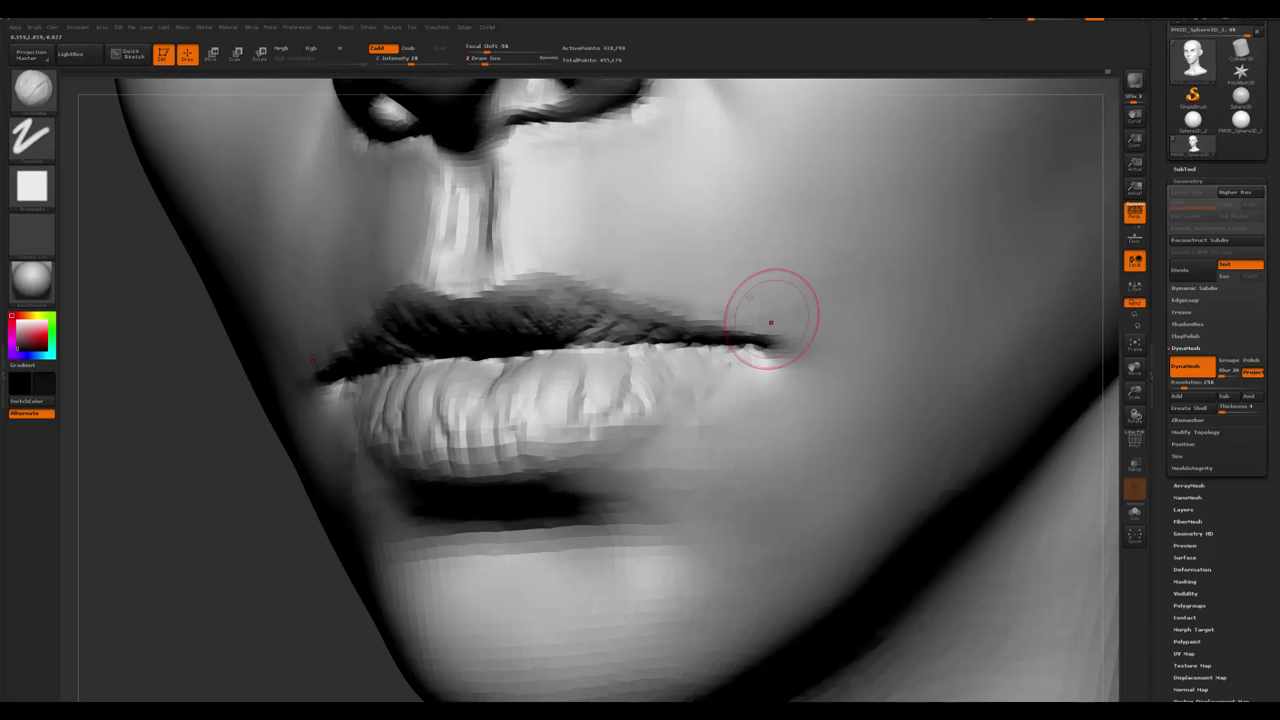
key("b")
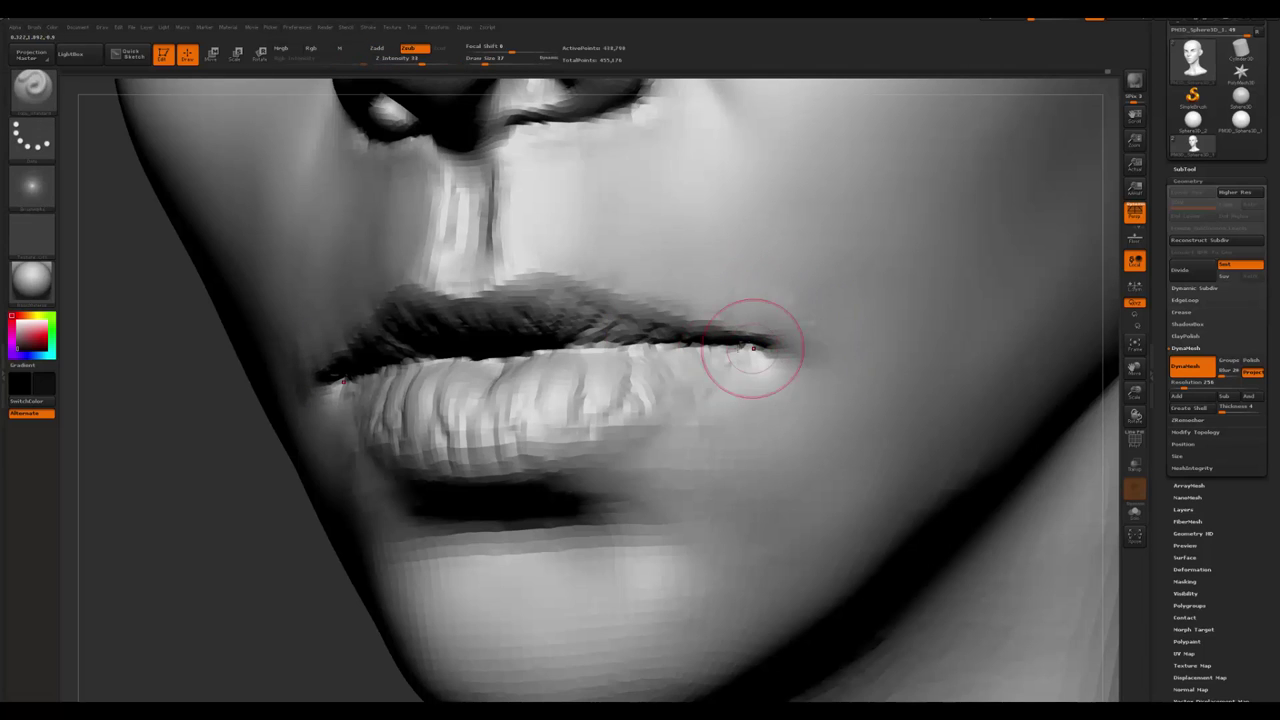
key("b")
key("c")
key("b")
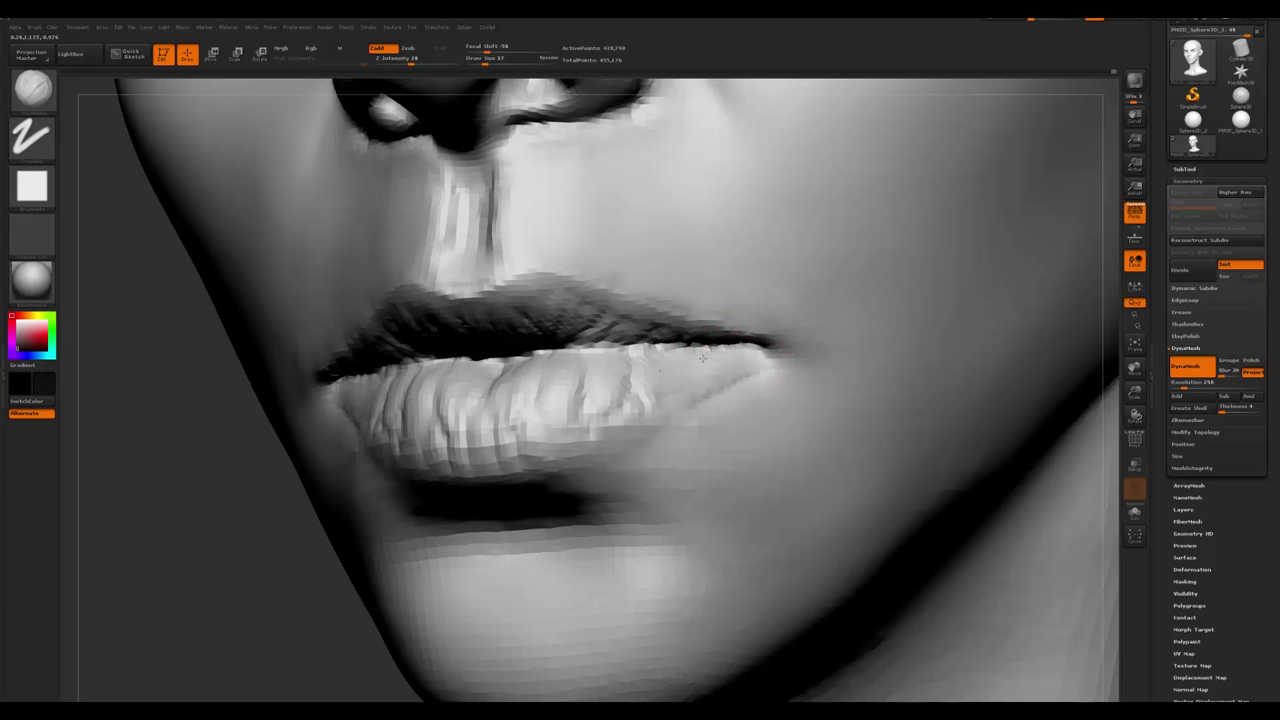
mouse_move(666, 383)
left_mouse_down()
mouse_move(343, 543)
mouse_move(642, 403)
left_mouse_up()
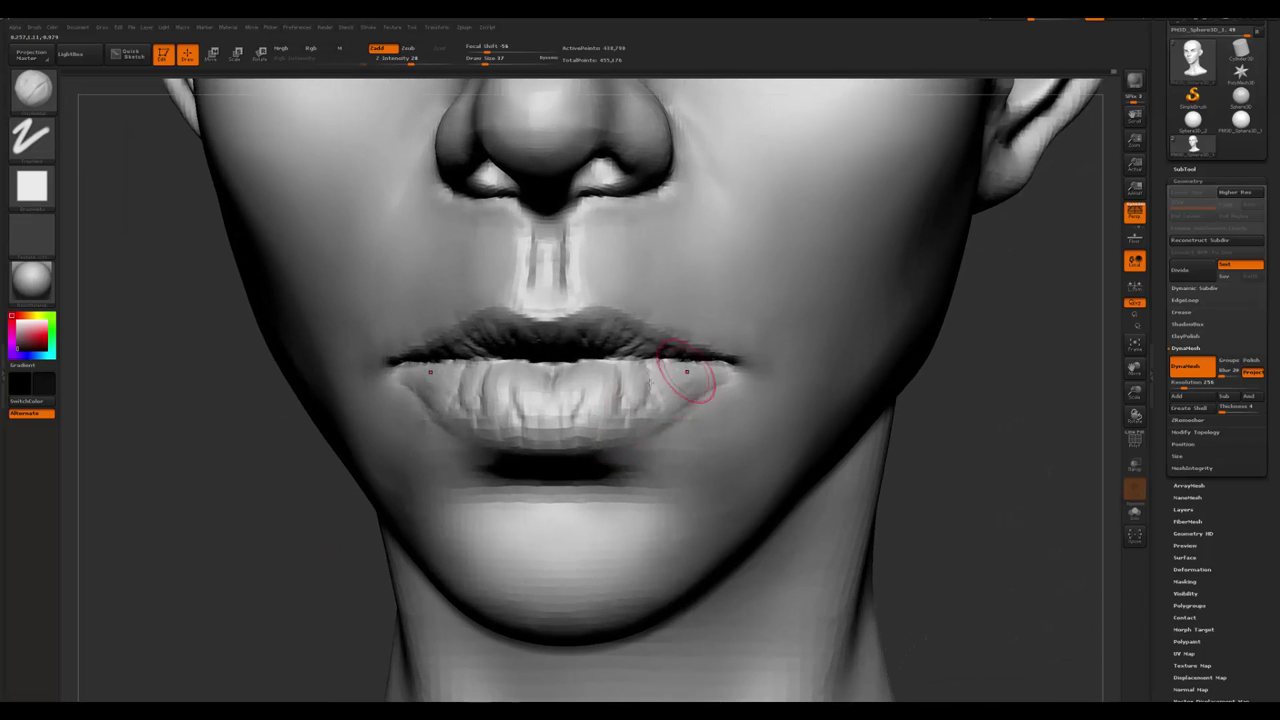
mouse_move(691, 377)
left_mouse_down()
mouse_move(331, 454)
mouse_move(400, 430)
mouse_move(371, 484)
mouse_move(677, 429)
left_mouse_up()
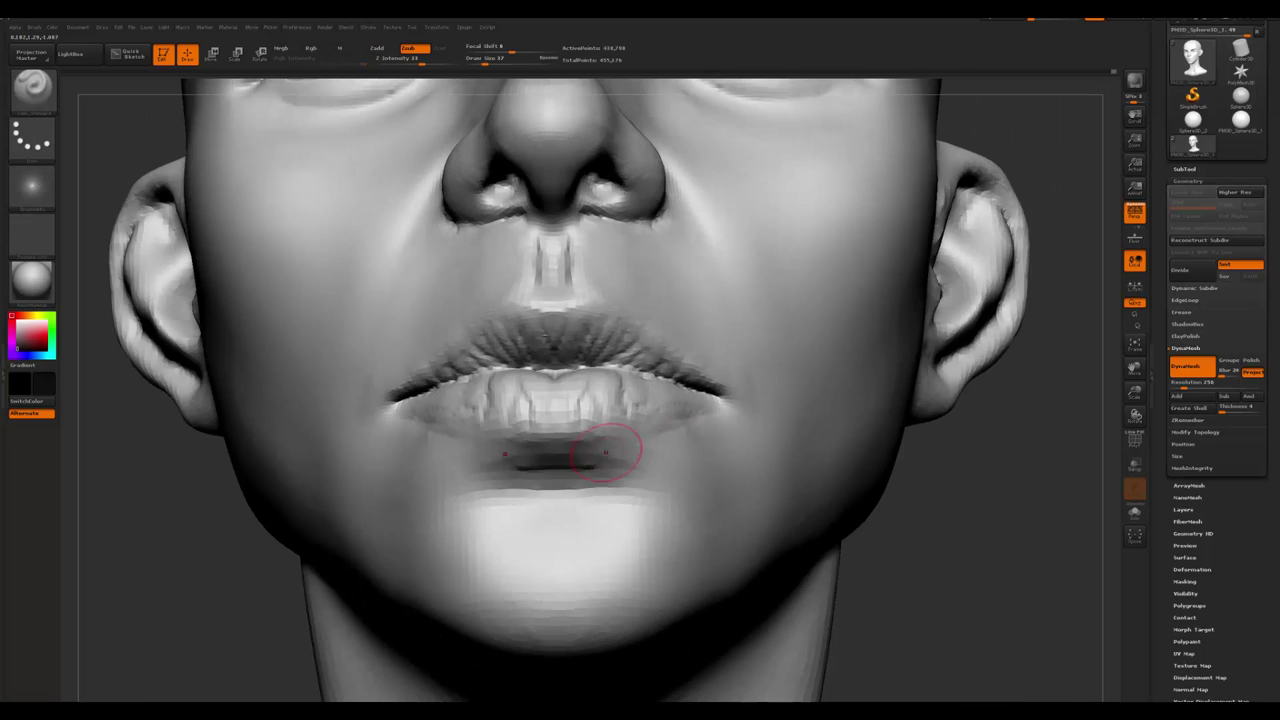
key("space")
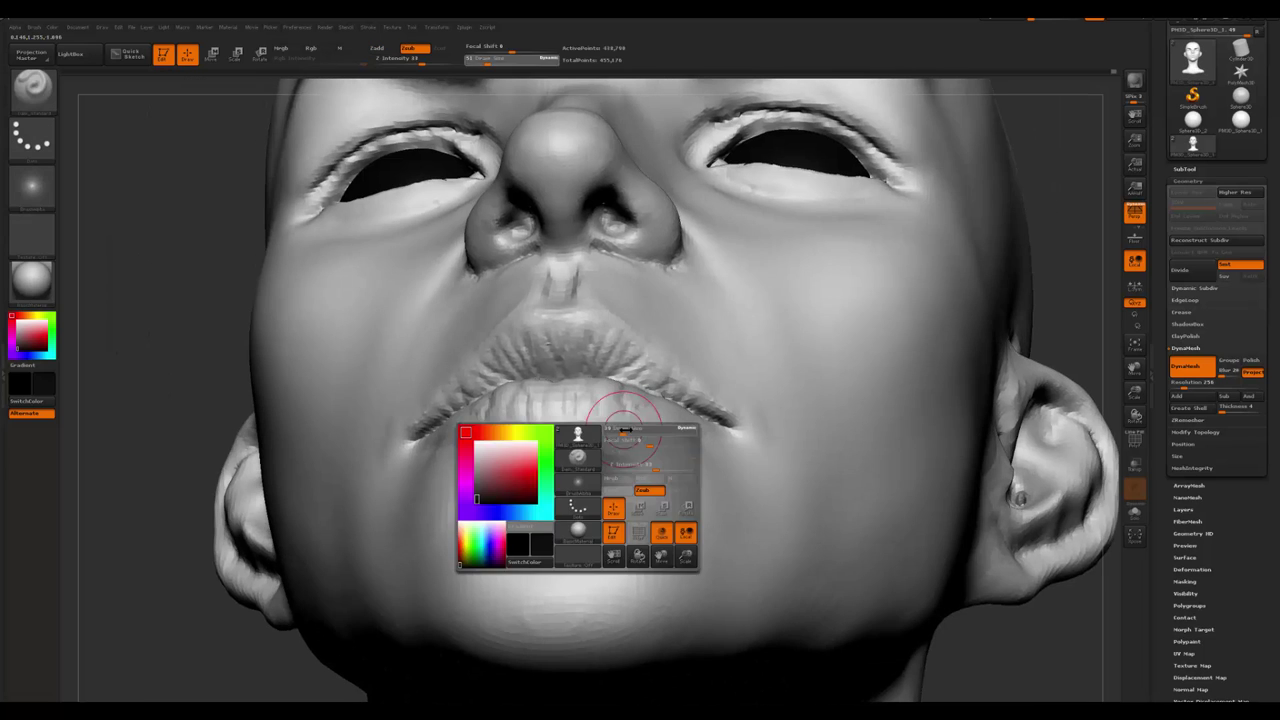
left_click_drag(900, 520, 633, 478)
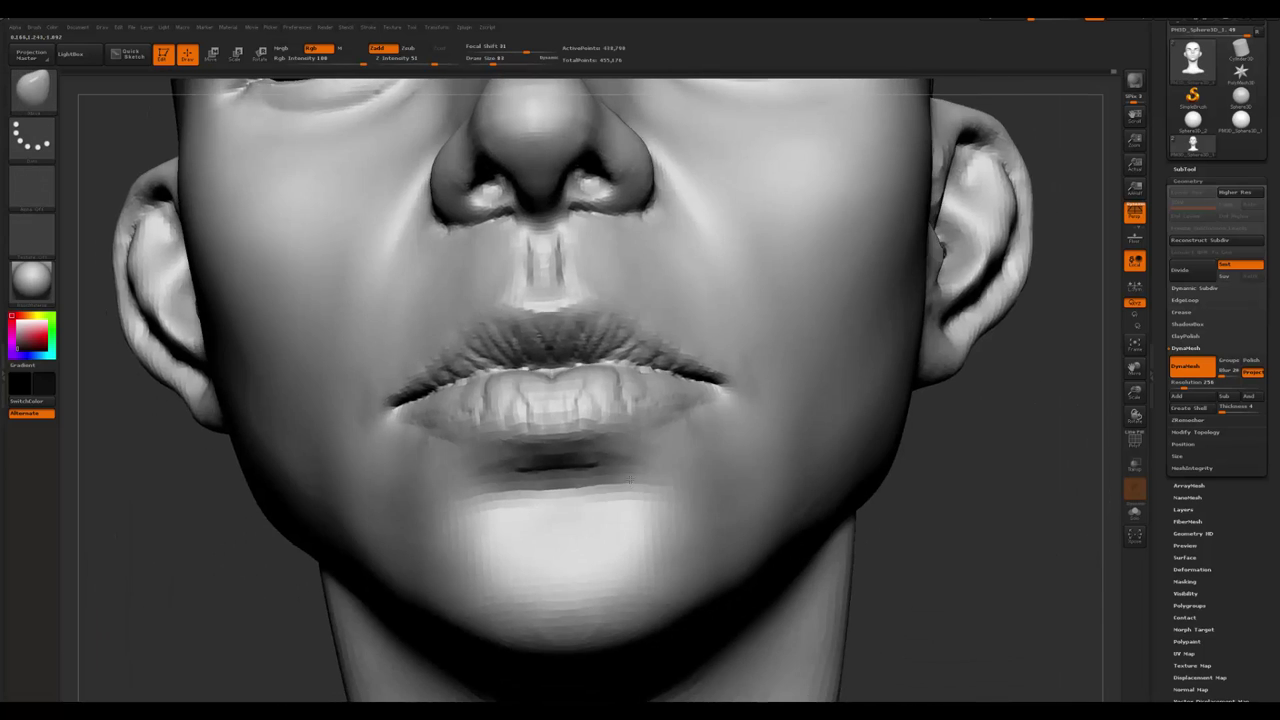
key("space")
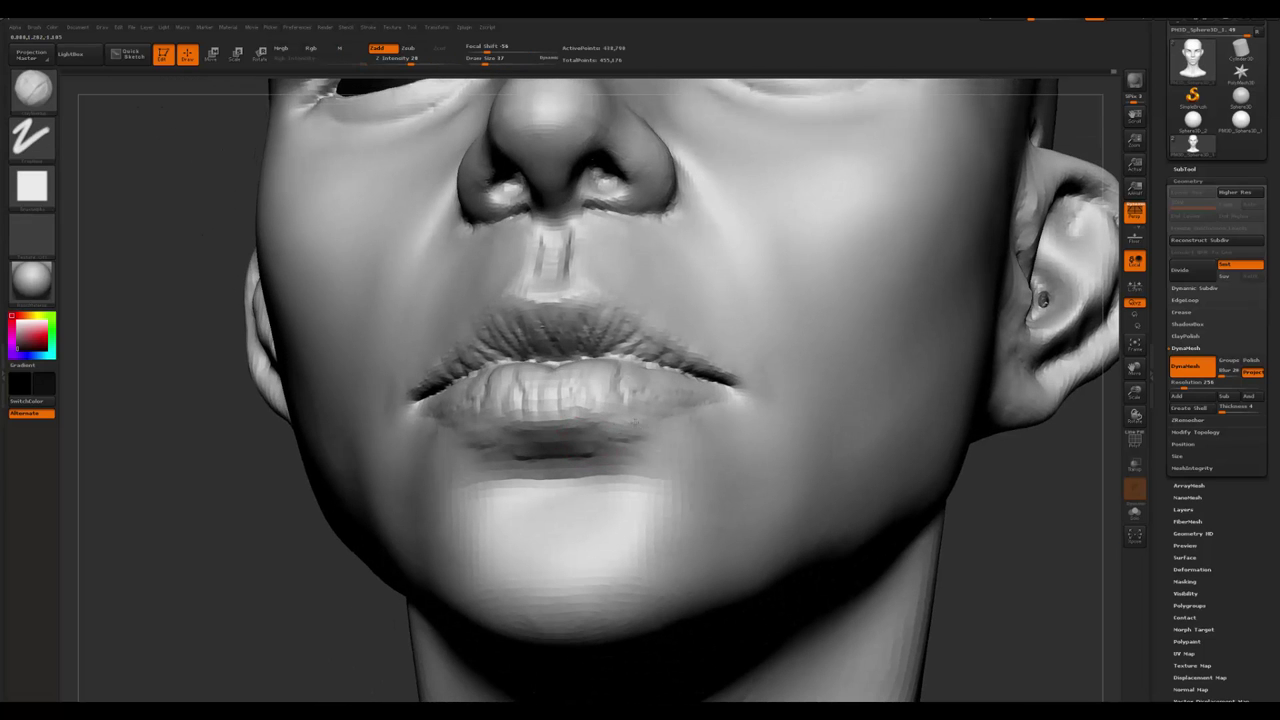
key("alt+Tab")
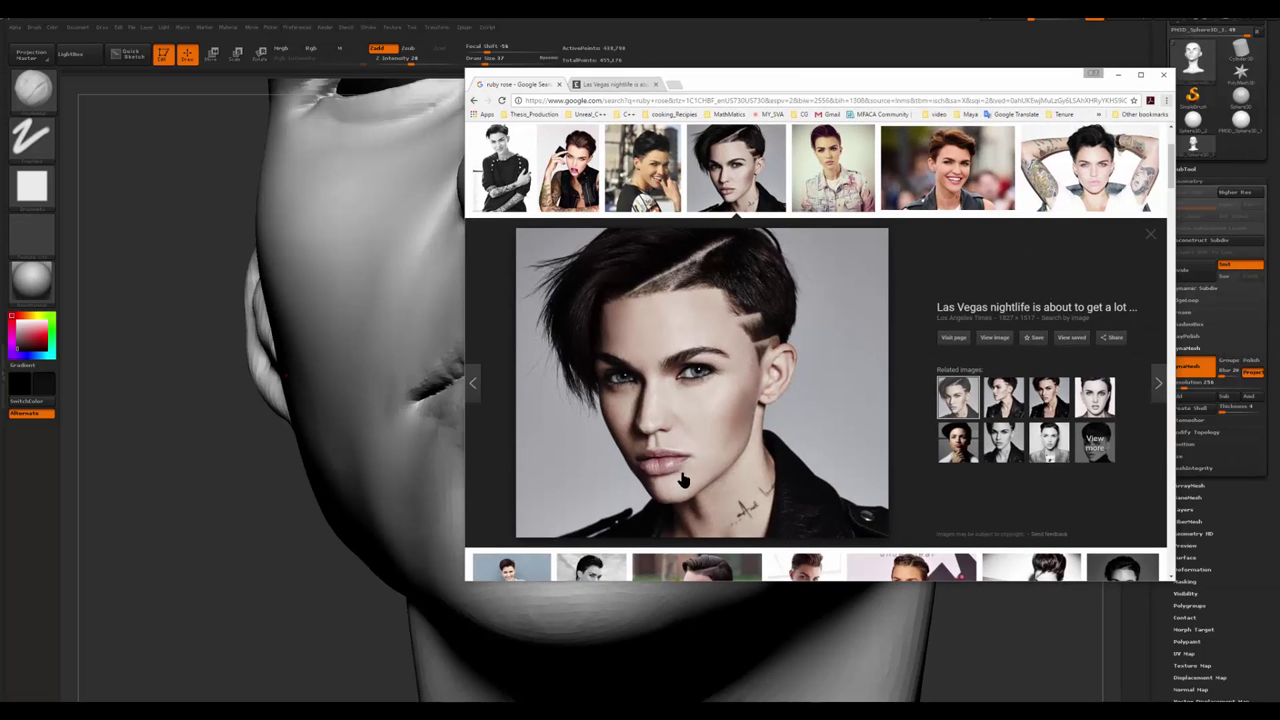
- Return to the sculpt and set up a dotted spray brush at full intensity
key("alt+Tab")
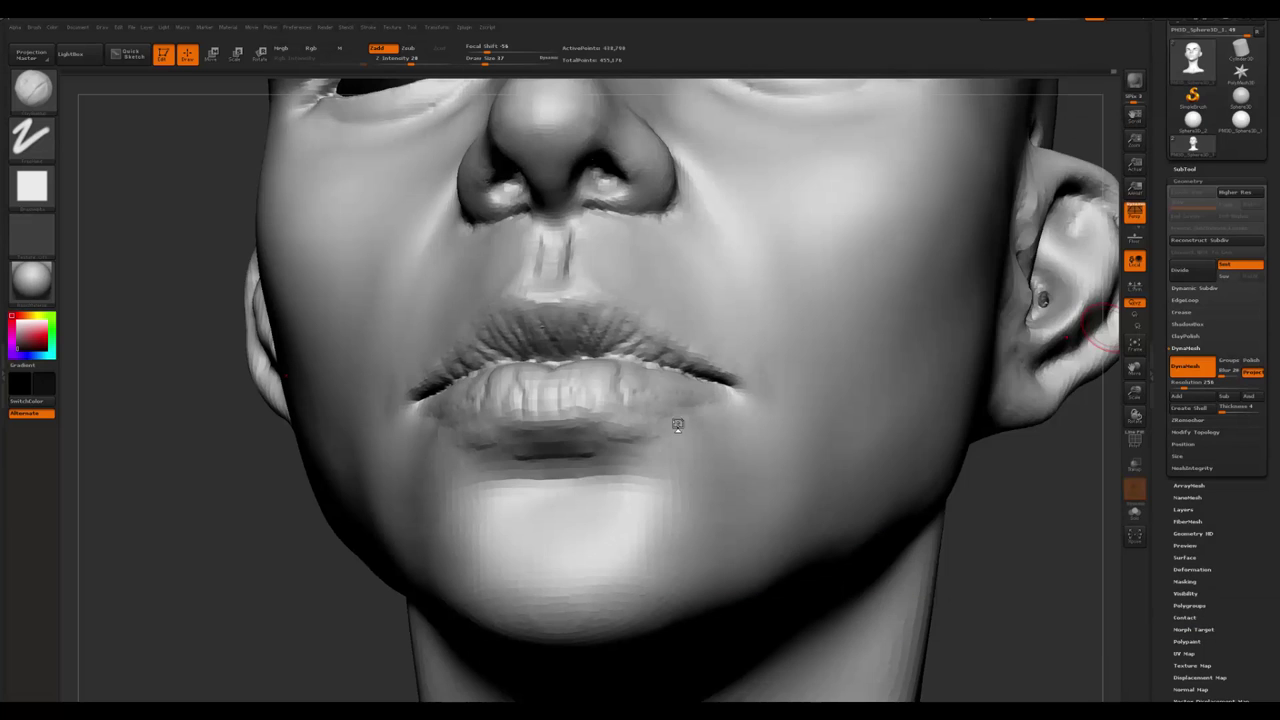
left_click_drag(1100, 325, 565, 447)
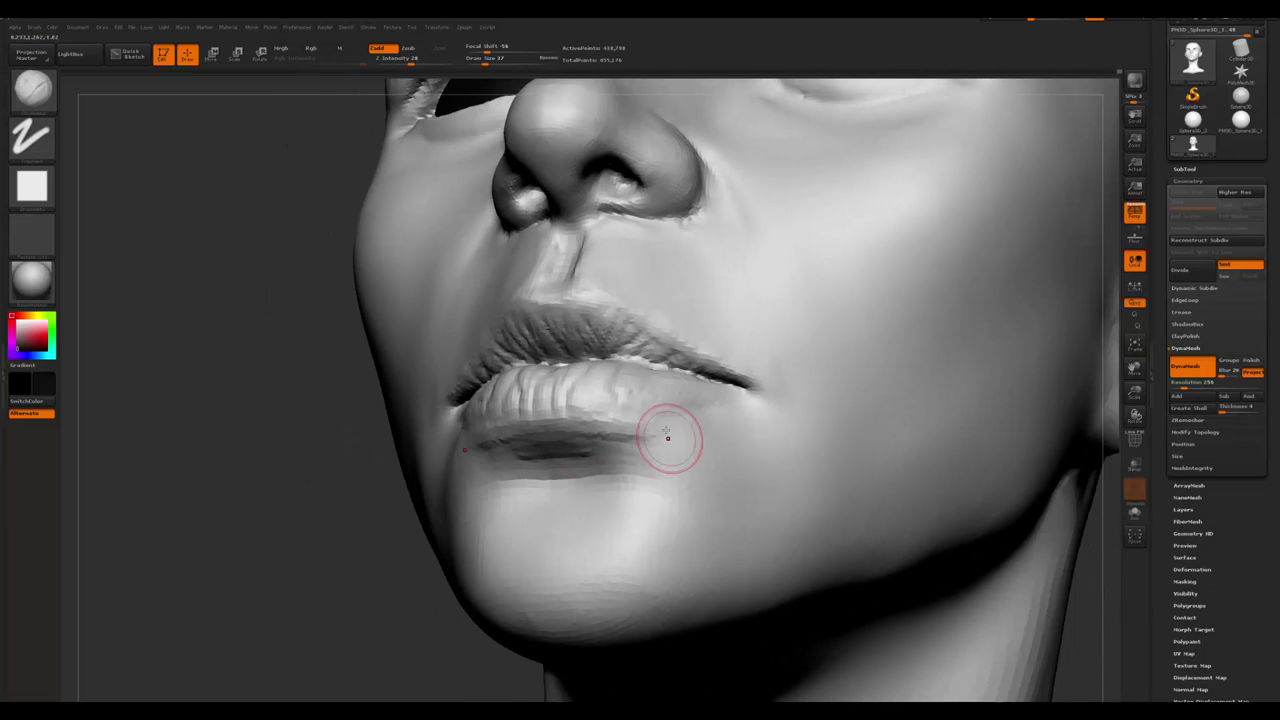
key("b")
key("c")
key("s")
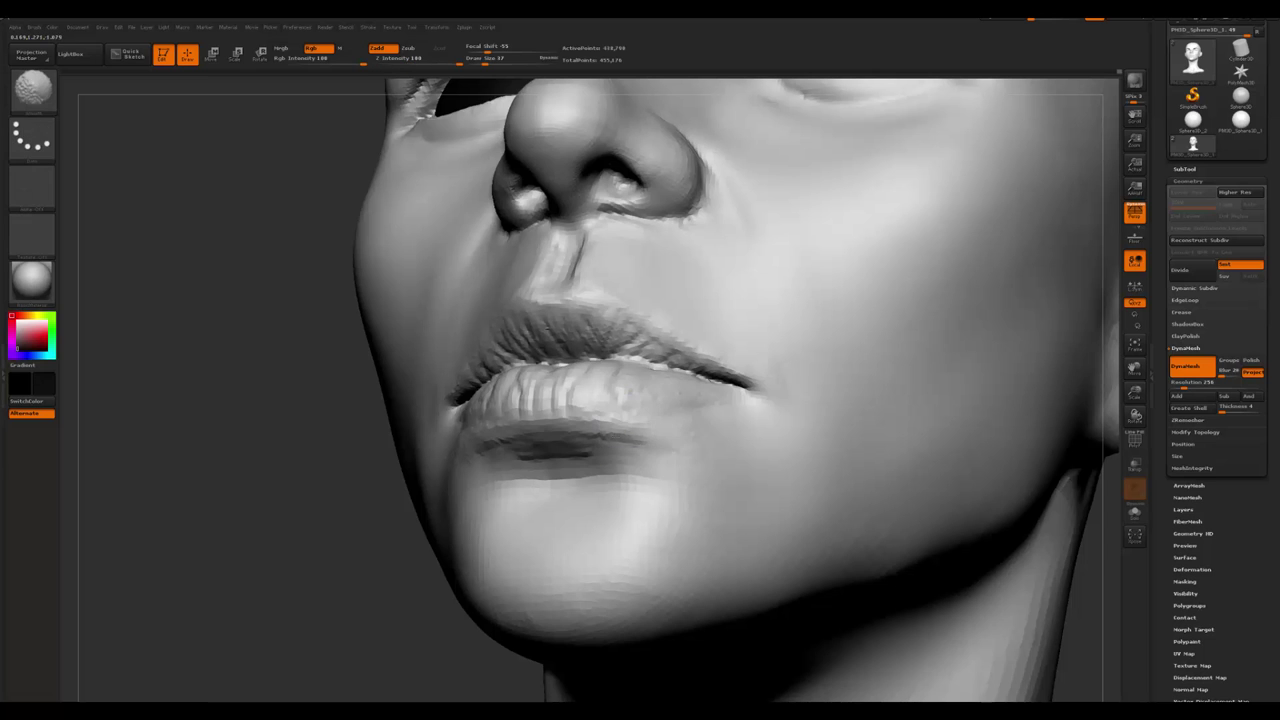
right_click_drag(560, 450, 703, 456, "shift")
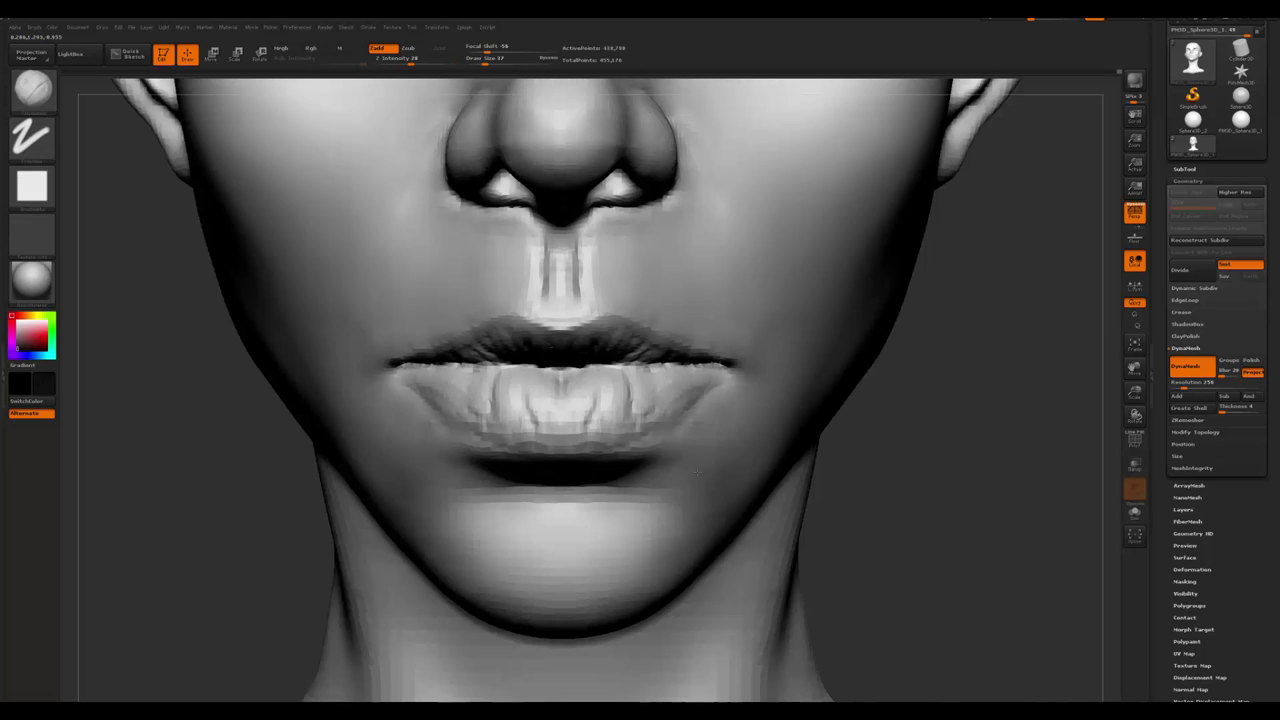
- Smooth the lips, softening the lower lip, and reframe the face from the front
key("shift")
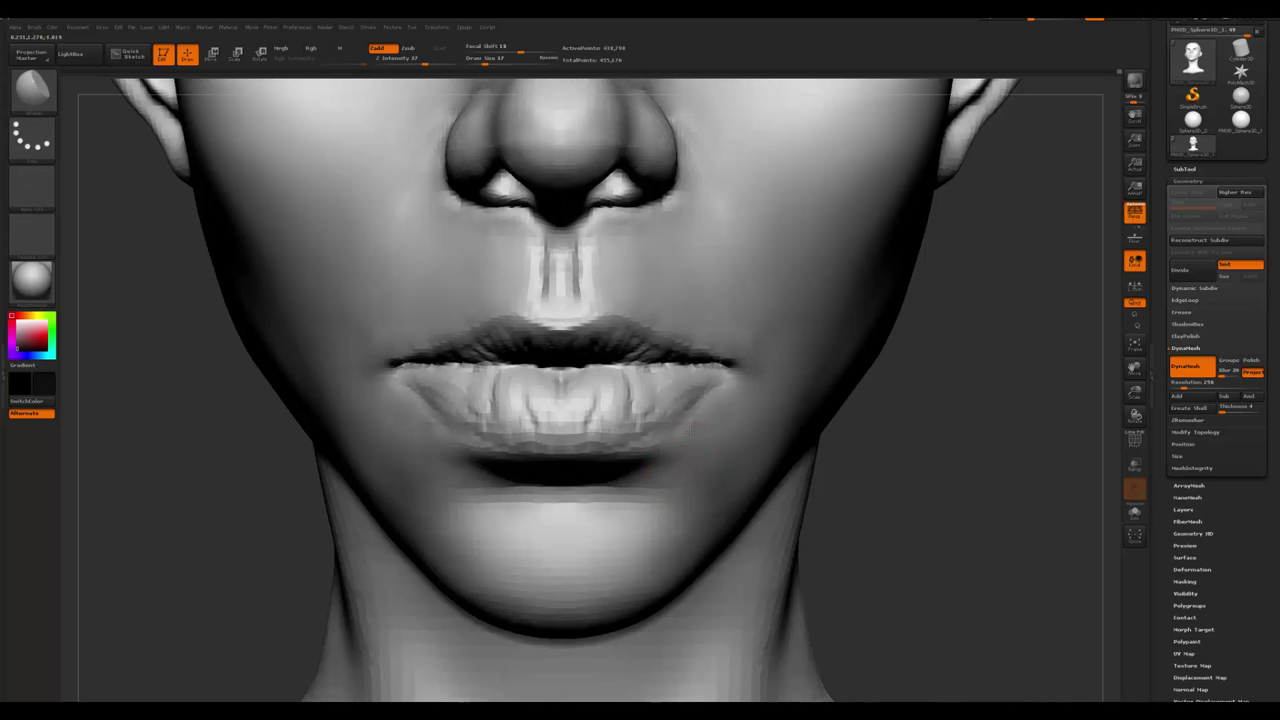
key("shift")
key("shift")
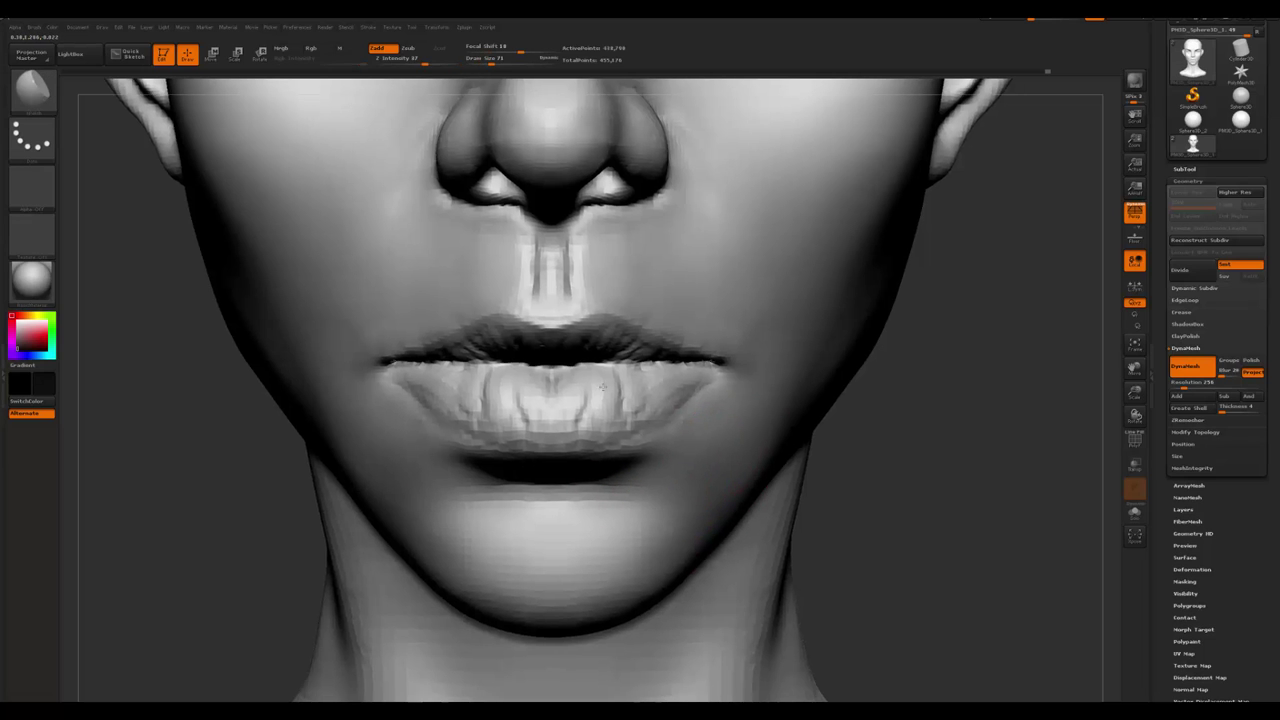
key("f")
mouse_move(437, 463)
right_mouse_down("ctrl")
mouse_move(464, 495)
mouse_move(597, 452)
right_mouse_up("ctrl")
key("shift")
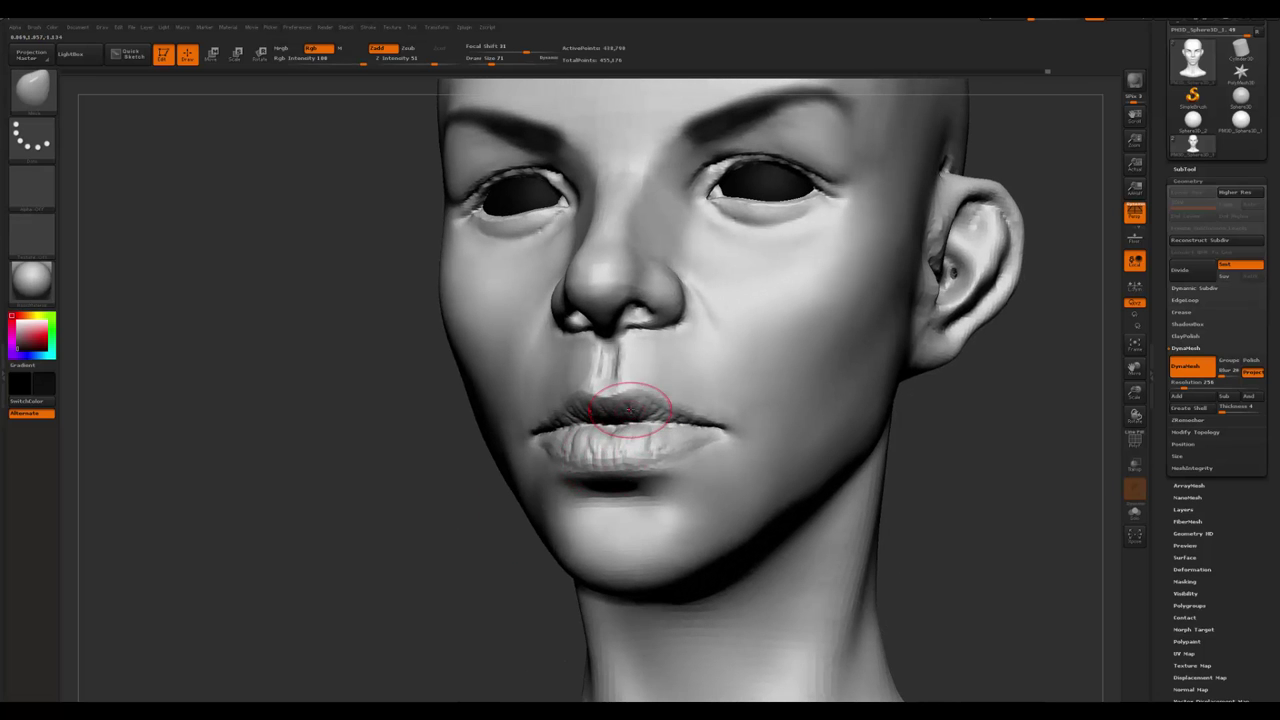
mouse_move(652, 410)
right_mouse_down("shift")
mouse_move(672, 347)
mouse_move(491, 453)
mouse_move(800, 246)
right_mouse_up("shift")
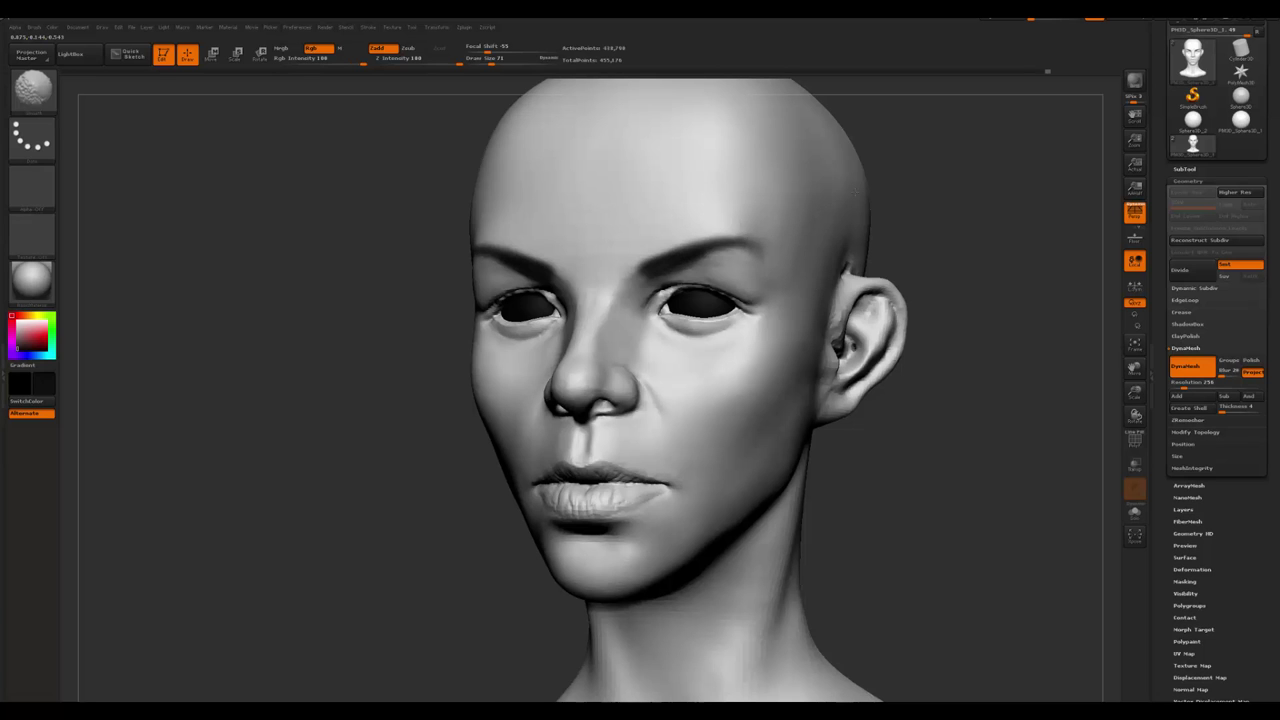
- Choose a carving brush at Draw Size 46, reactivate the head, and carve the inner eye corner
right_click_drag(977, 235, 660, 310, "ctrl")
key("ctrl+z")
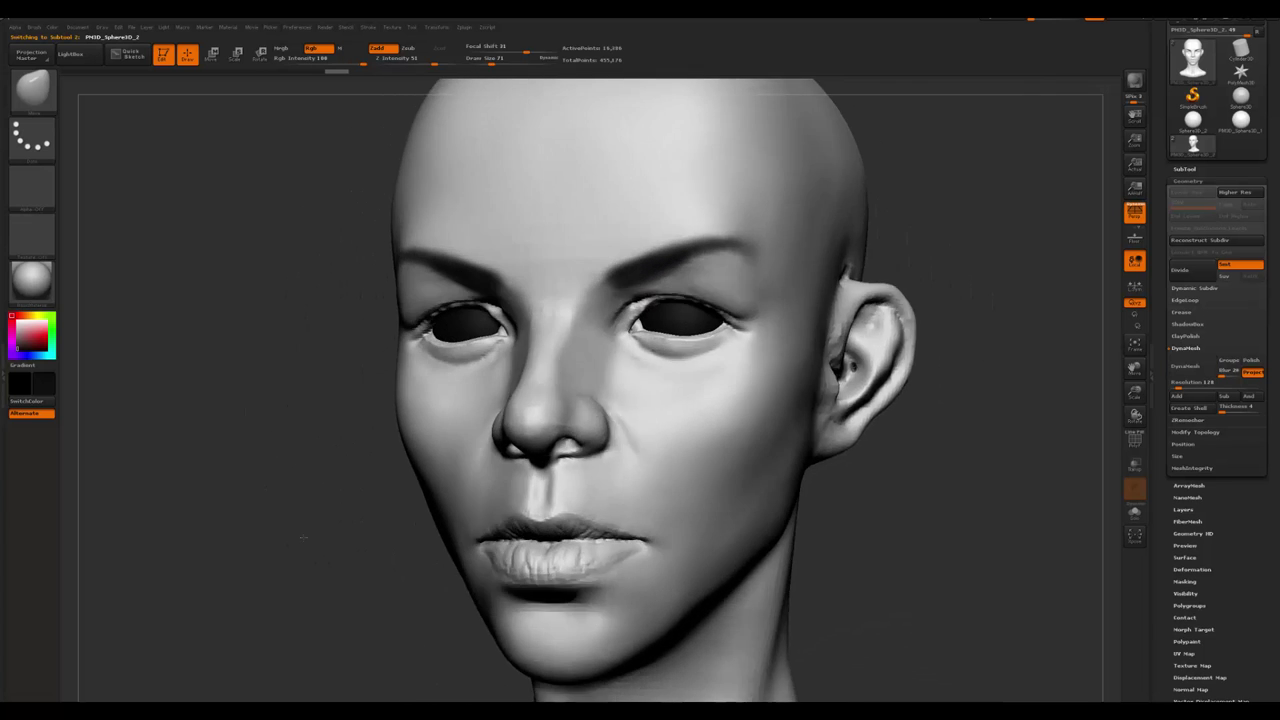
mouse_move(302, 537)
right_mouse_down()
mouse_move(623, 400)
mouse_move(586, 309)
mouse_move(595, 291)
right_mouse_up()
key("space")
key("space")
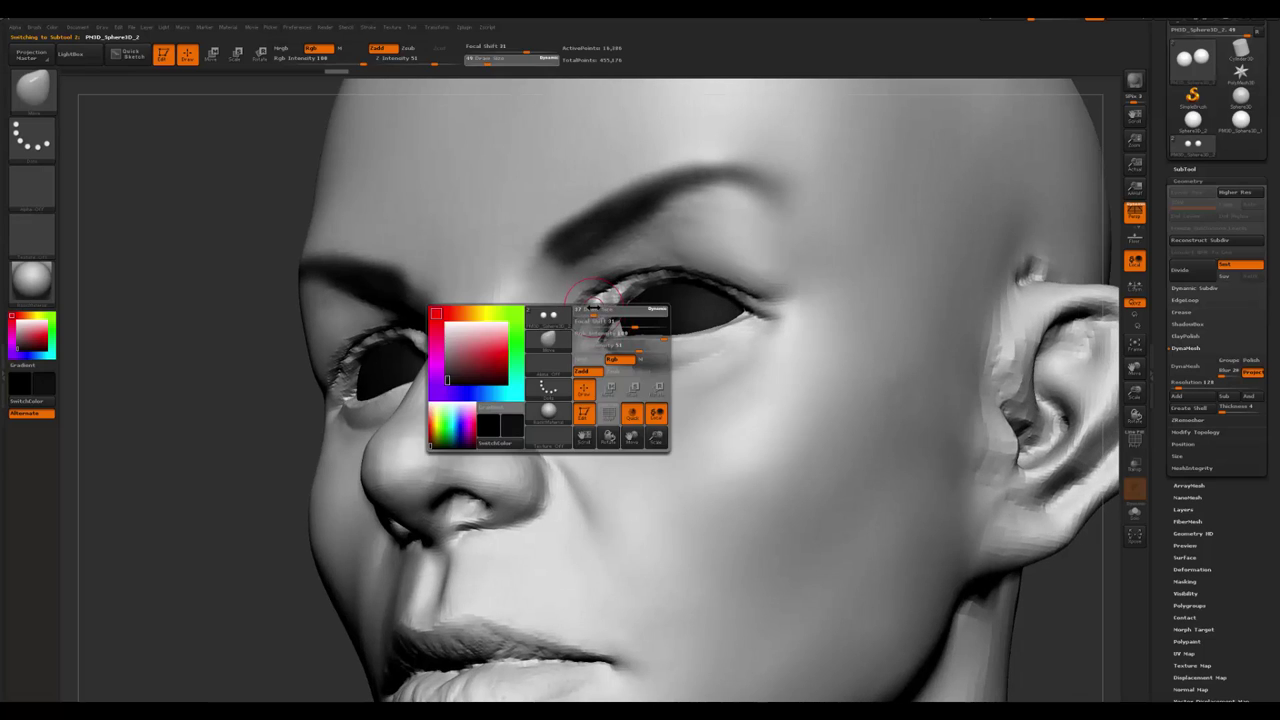
left_click(600, 298, "alt")
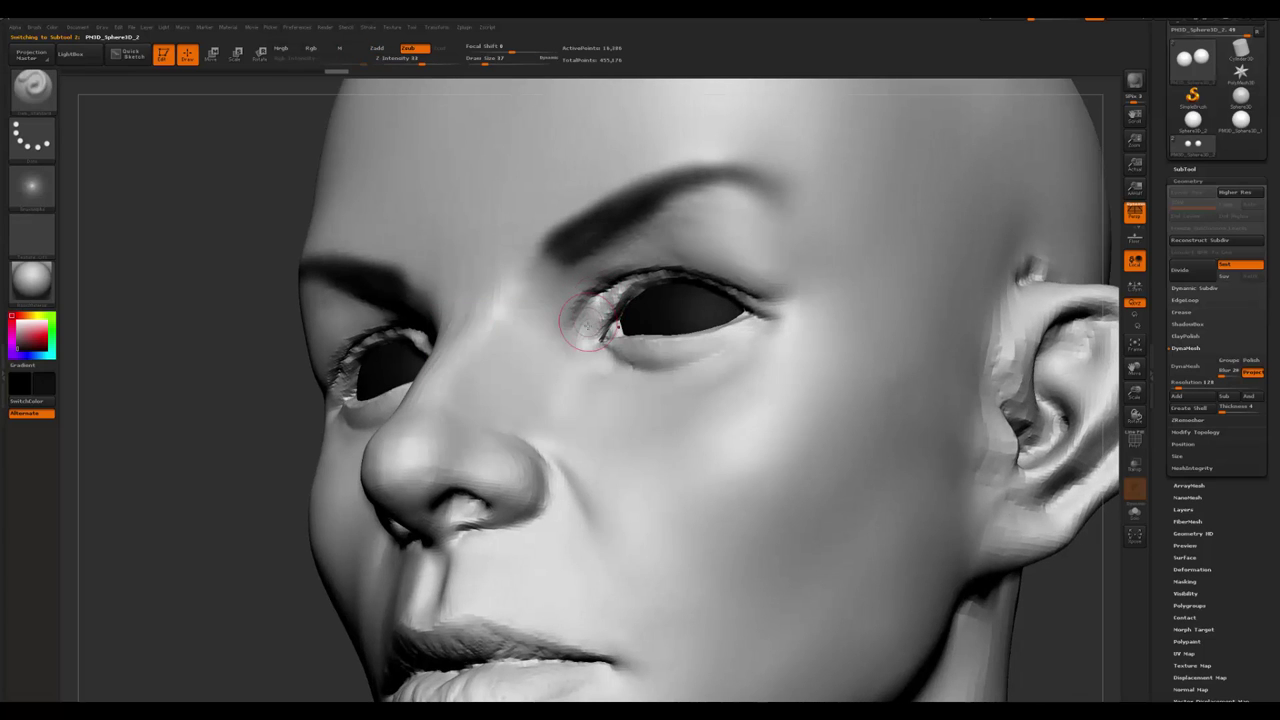
key("space")
left_click_drag(455, 306, 500, 306)
left_click(583, 329, "alt")
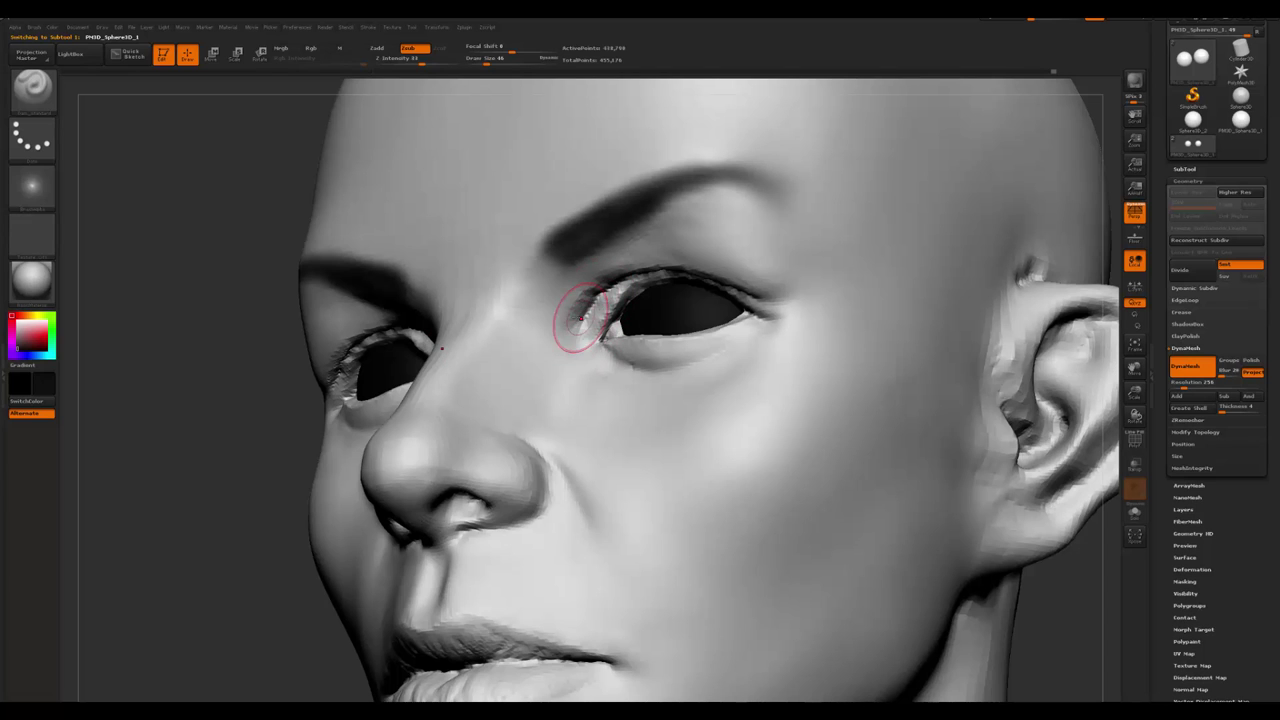
right_click_drag(612, 272, 806, 312, "shift")
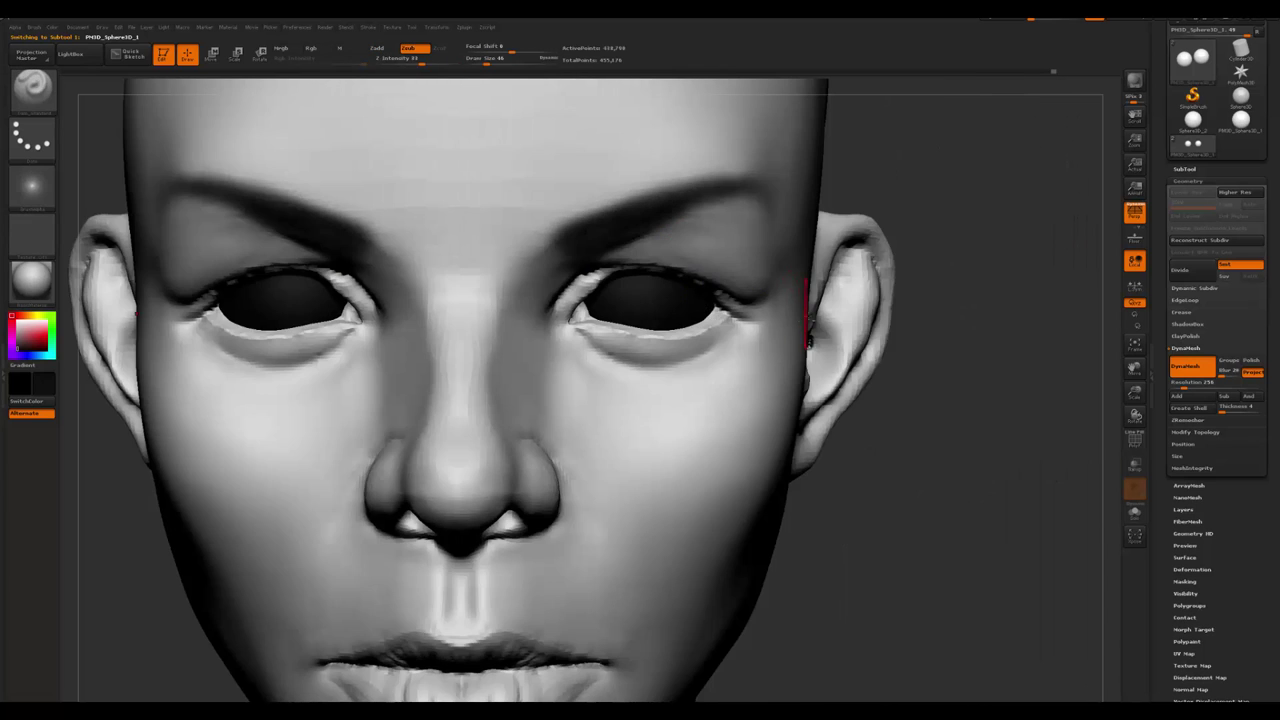
key("f")
right_click_drag(461, 334, 566, 412)
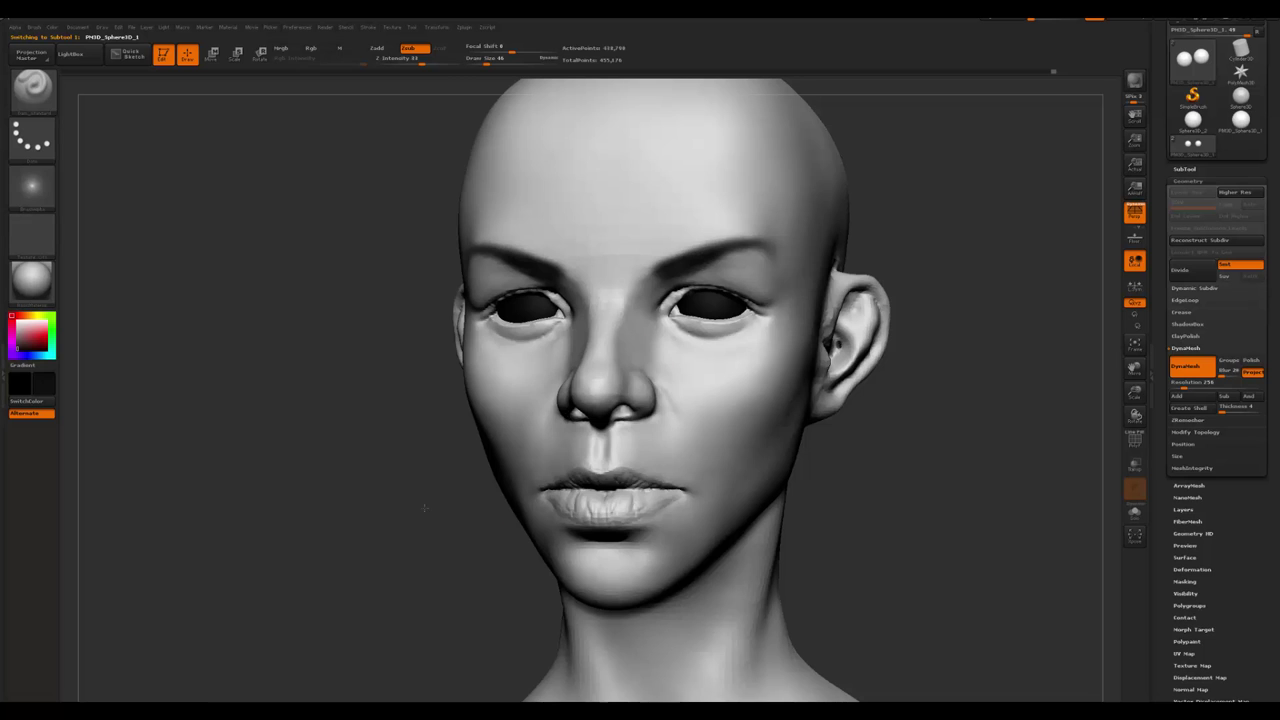
- Enlarge the brush to size 212 and turn the bust round to a left profile
right_click_drag(424, 508, 566, 455, "alt")
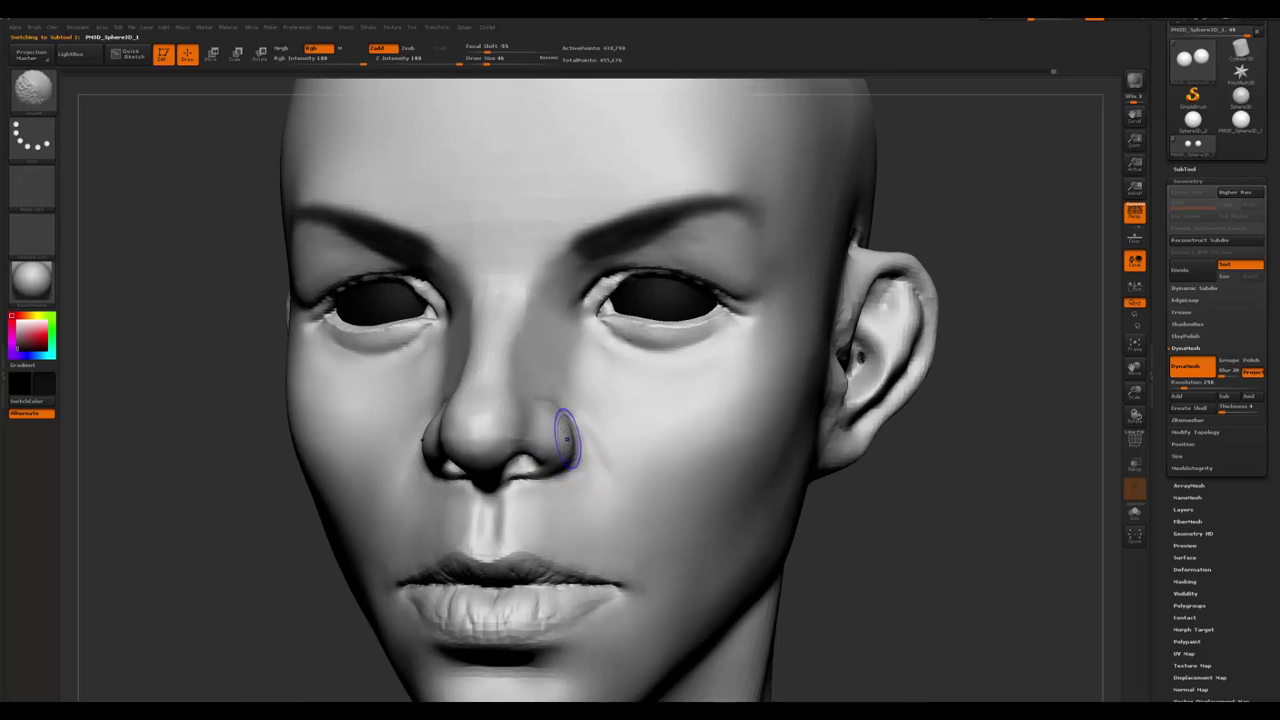
key("f")
mouse_move(391, 486)
right_mouse_down()
mouse_move(403, 537)
mouse_move(403, 483)
mouse_move(467, 452)
right_mouse_up()
key("space")
left_click_drag(467, 440, 525, 430)
mouse_move(374, 529)
right_mouse_down()
mouse_move(505, 455)
mouse_move(492, 478)
right_mouse_up()
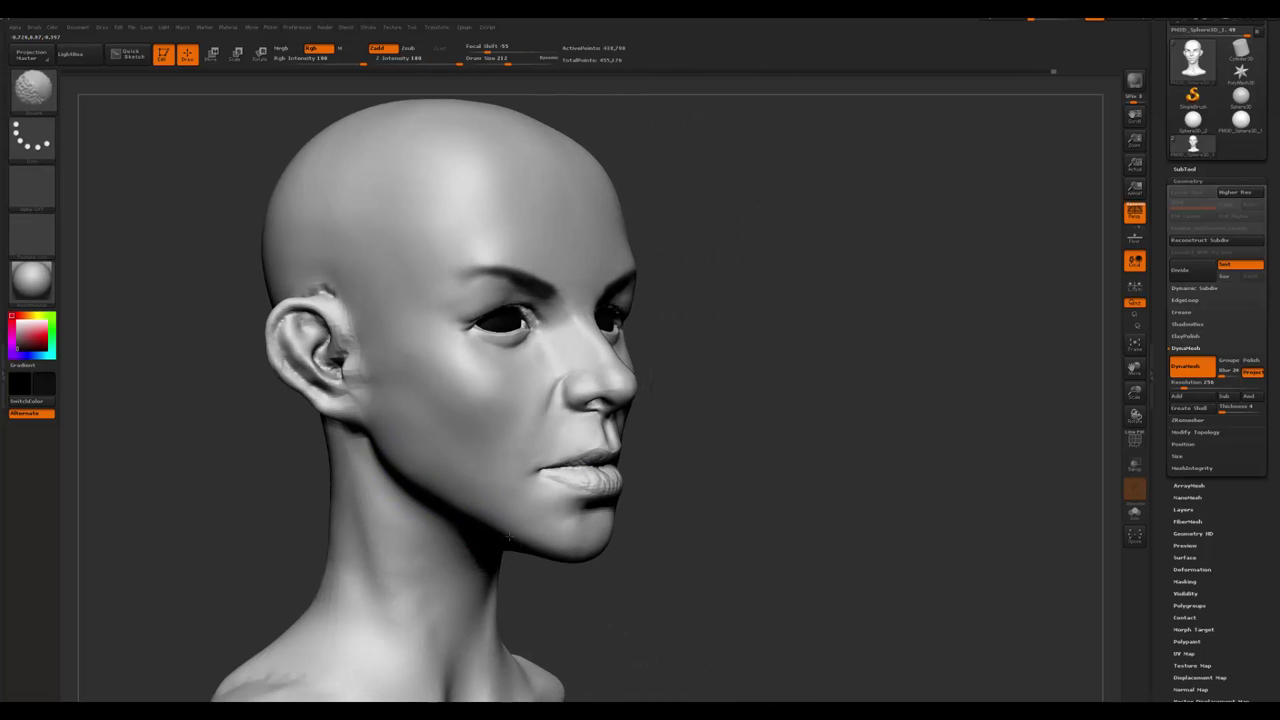
right_click_drag(508, 537, 640, 570)
right_click_drag(537, 528, 563, 540, "alt")
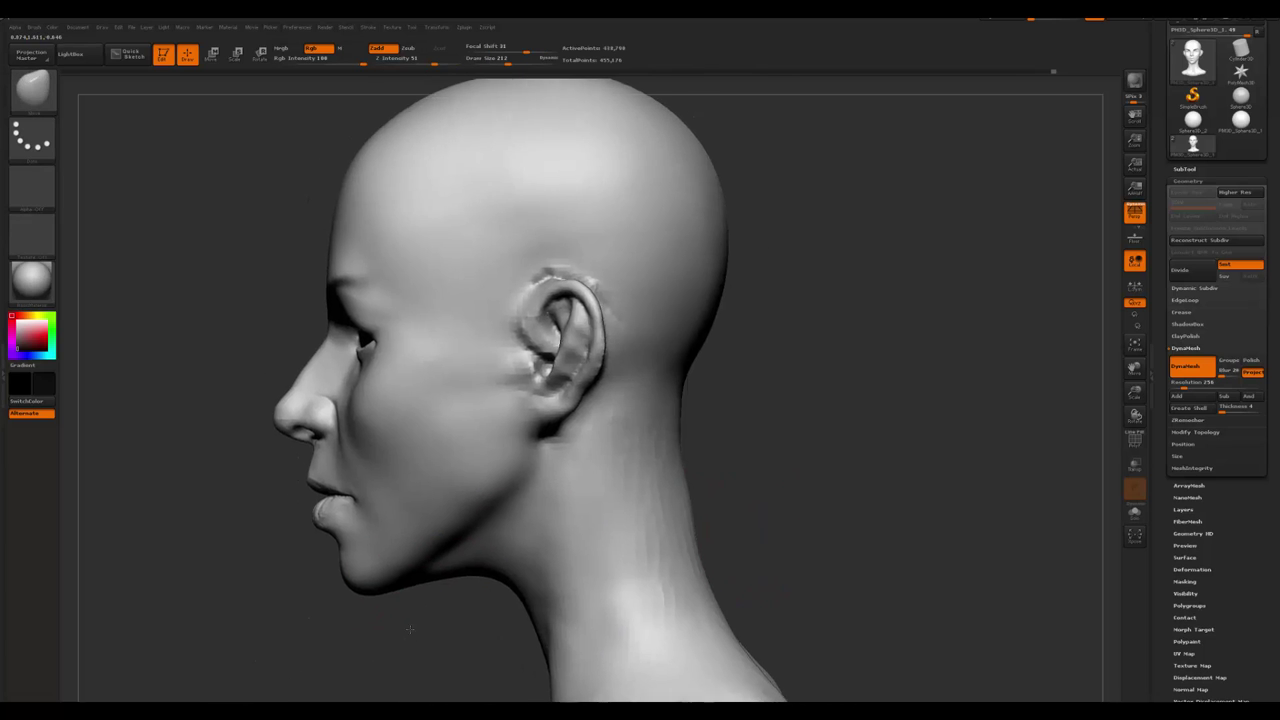
right_click_drag(409, 629, 431, 647, "alt")
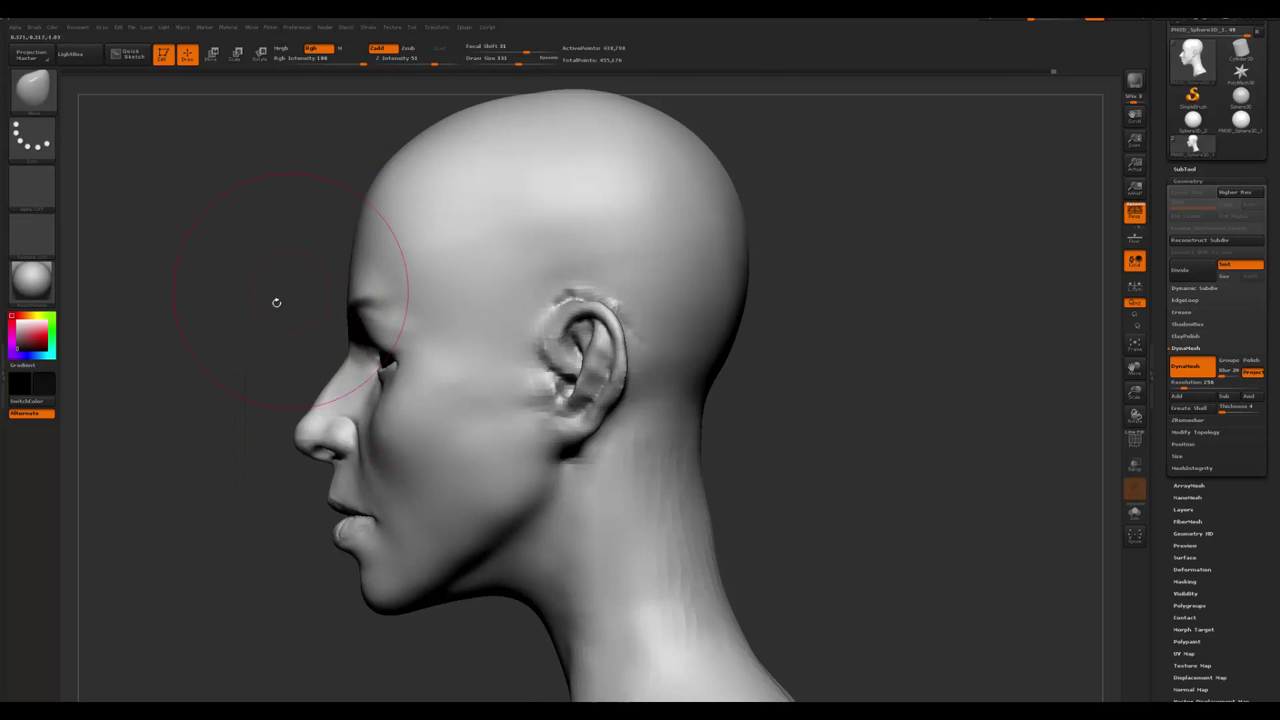
- Resize the brush from about 404 down and touch up the nose and lips in profile
right_click_drag(276, 302, 340, 253)
key("space")
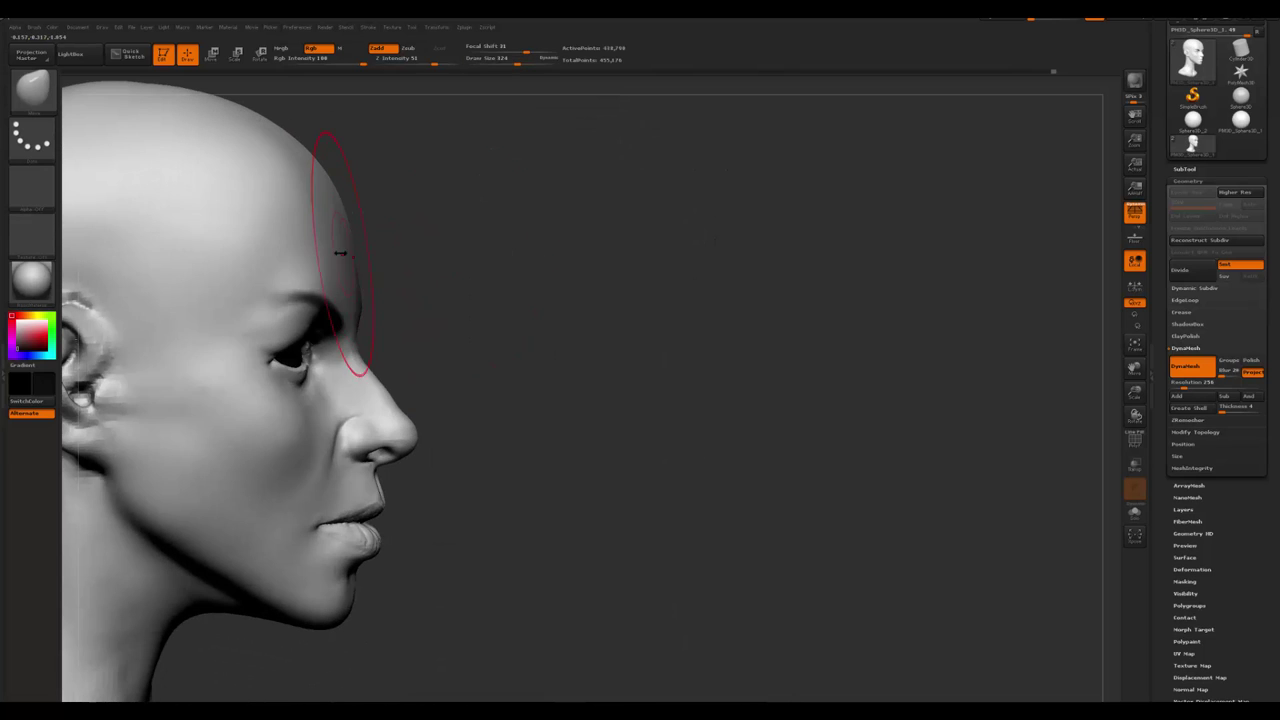
key("s")
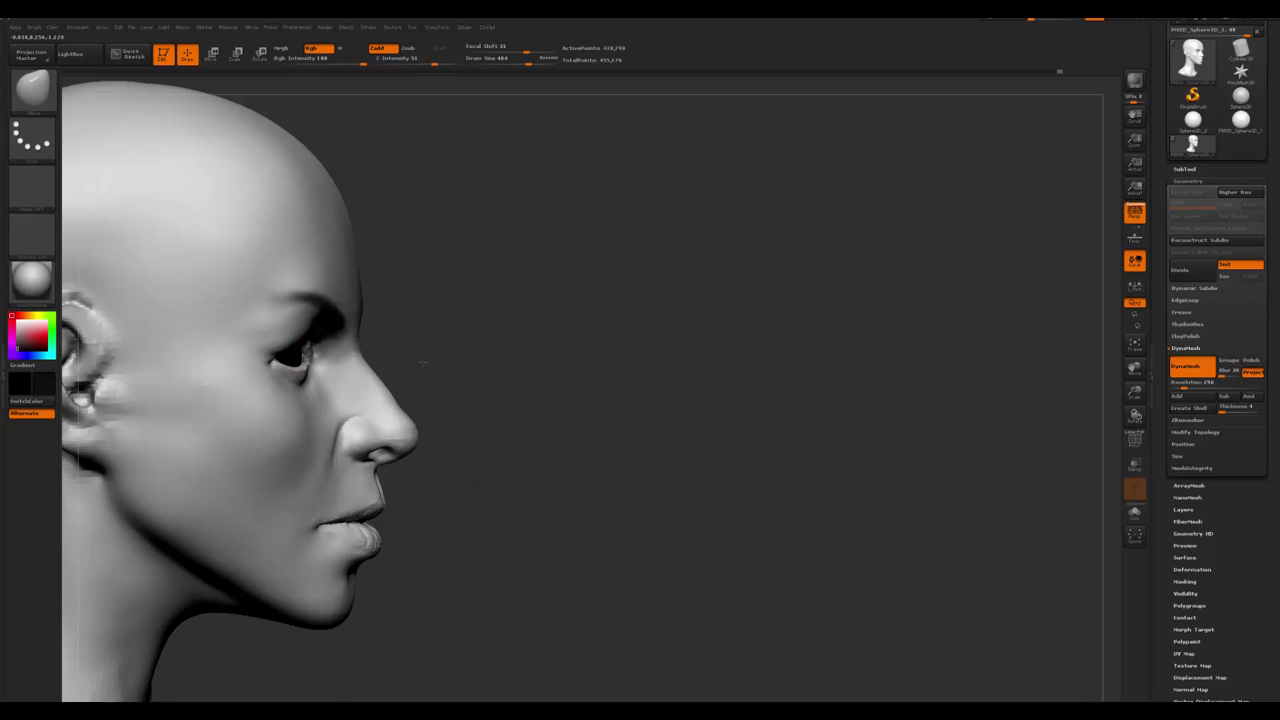
right_click_drag(423, 362, 414, 371)
key("space")
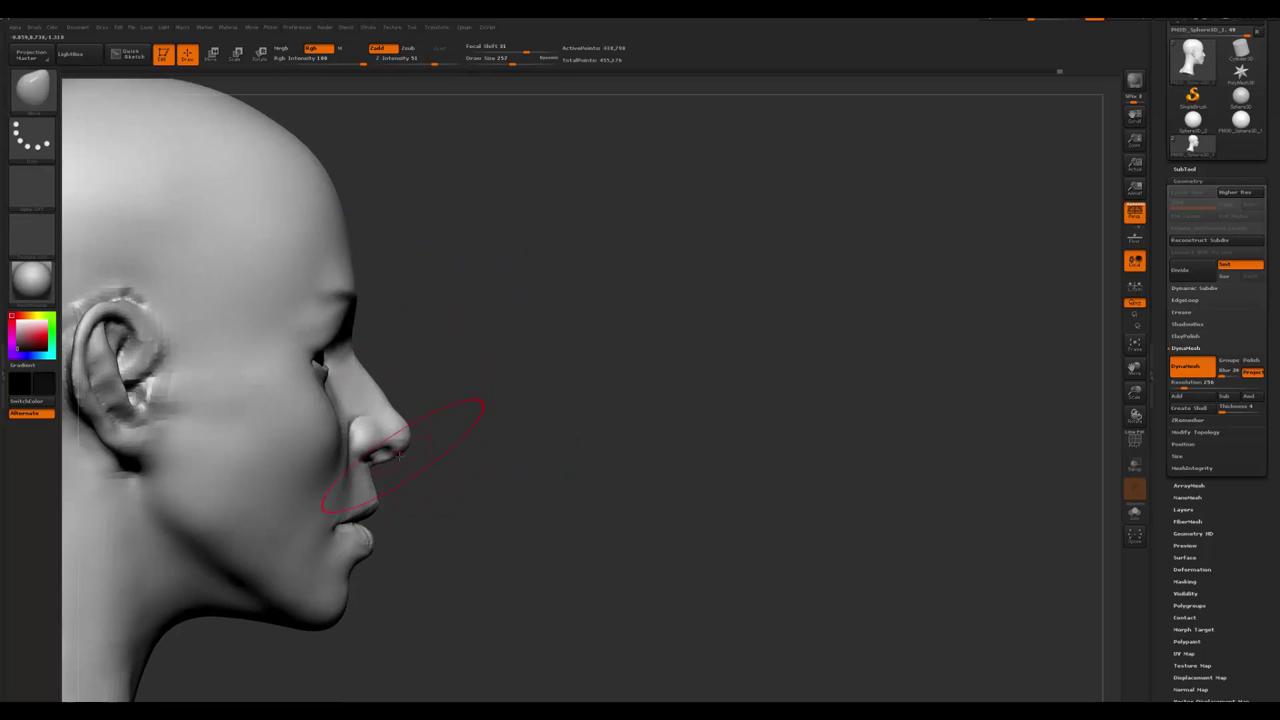
mouse_move(432, 485)
right_mouse_down()
mouse_move(440, 452)
mouse_move(482, 420)
mouse_move(357, 537)
mouse_move(389, 600)
mouse_move(528, 480)
right_mouse_up()
- Change brush presets and smooth the rough sculpted detail inside the ear
key("space")
left_click(520, 610)
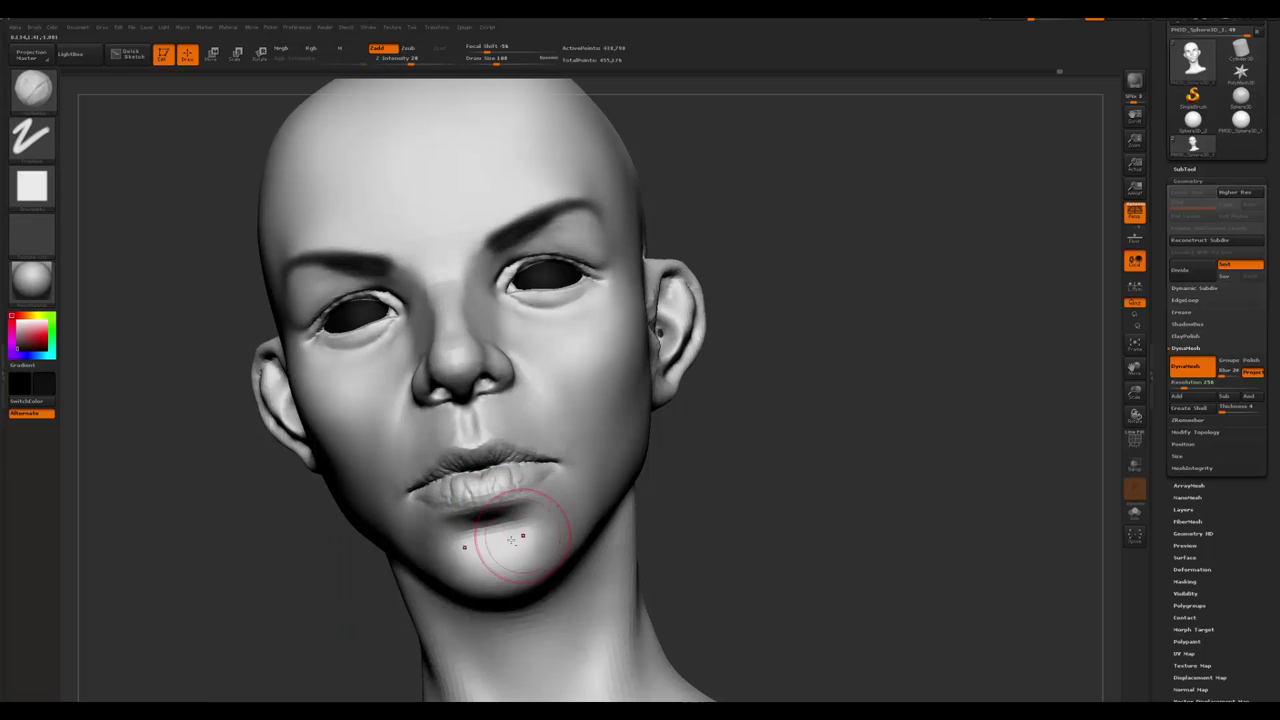
key("b")
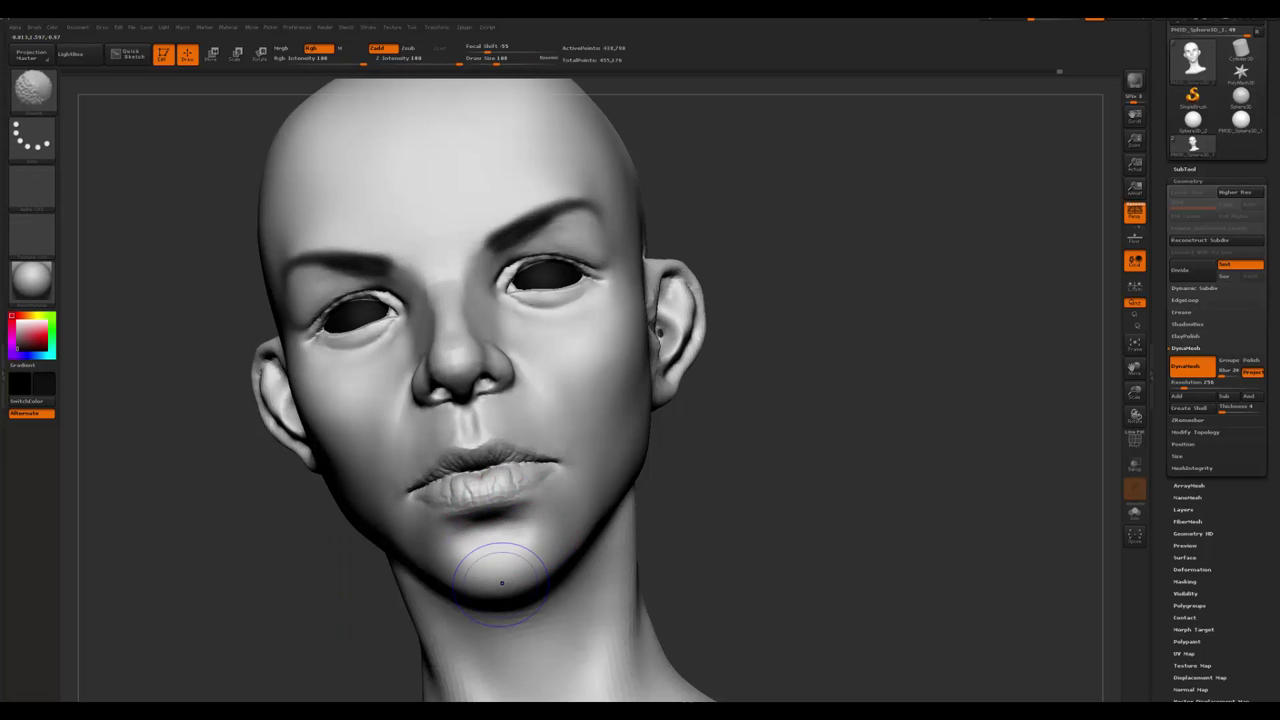
key("b")
mouse_move(502, 582)
right_mouse_down()
mouse_move(351, 511)
mouse_move(543, 609)
right_mouse_up()
mouse_move(766, 594)
right_mouse_down()
mouse_move(773, 418)
mouse_move(634, 491)
right_mouse_up()
key("b")
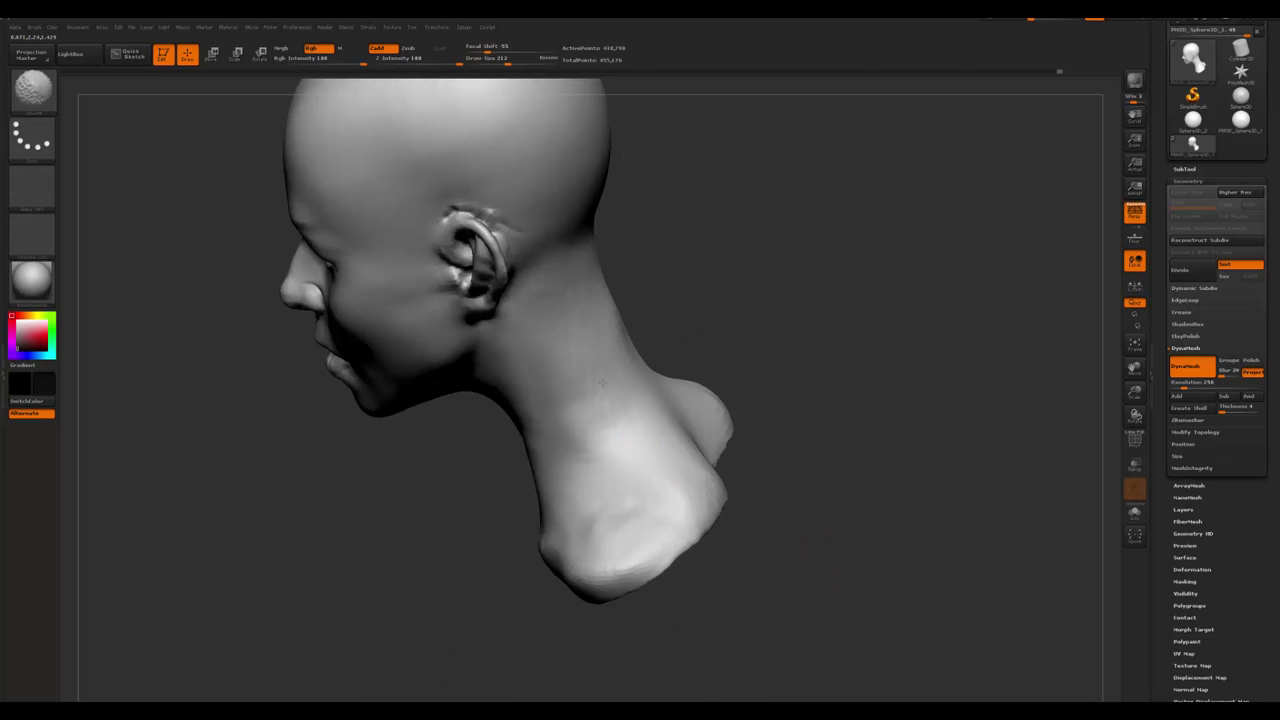
key("ctrl+z")
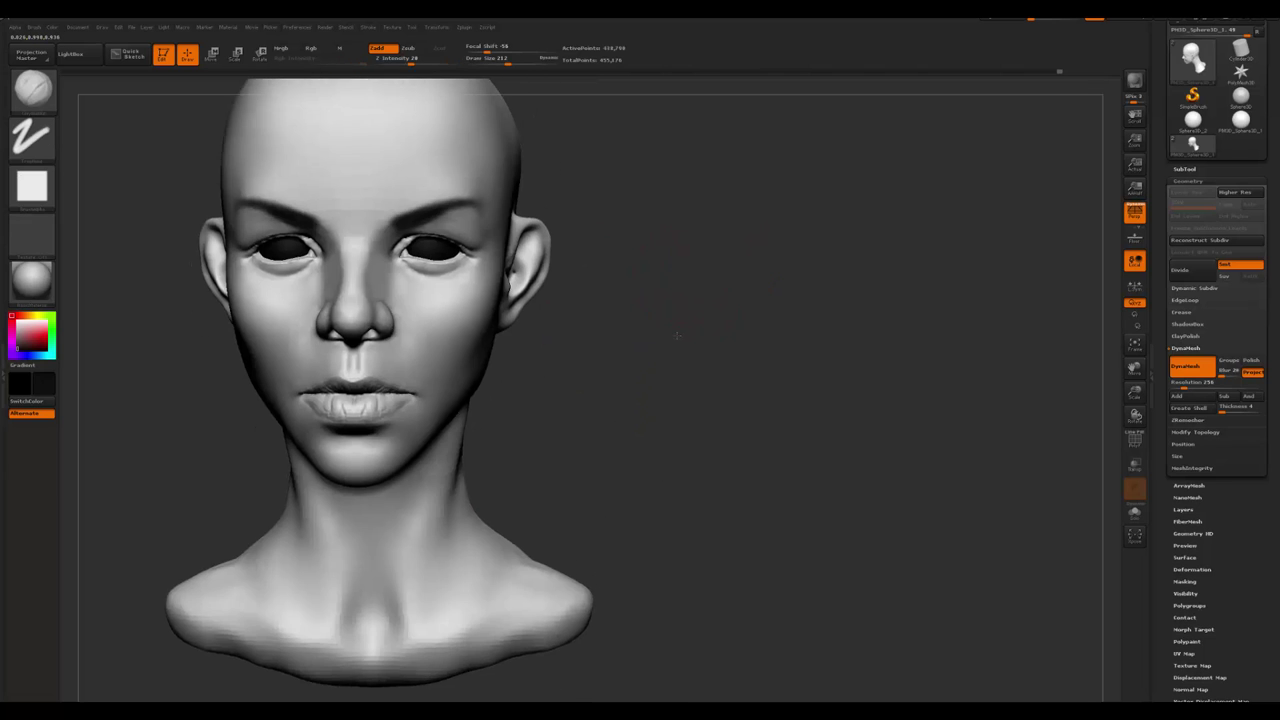
- Zoom in on the ear and carve thin antihelix and scapha folds with a small brush
mouse_move(640, 400)
right_mouse_down("alt")
mouse_move(640, 300)
mouse_move(660, 393)
right_mouse_up("alt")
key("space")
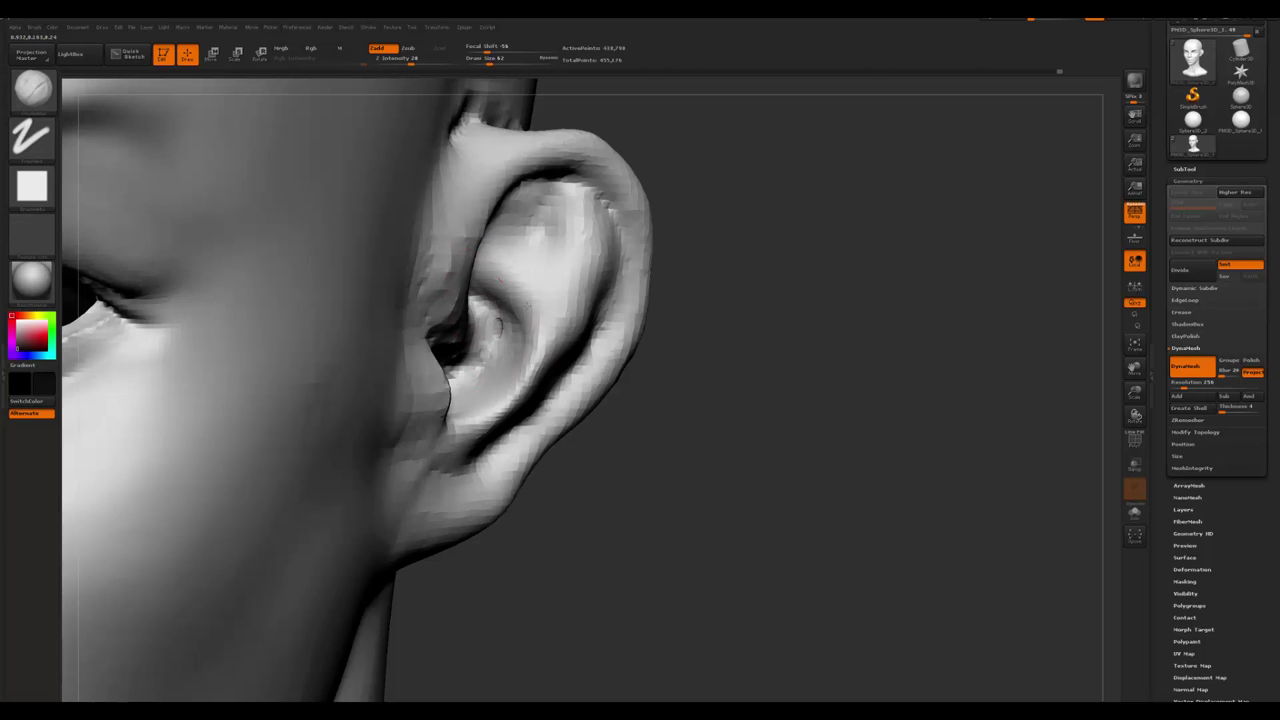
key("space")
left_click_drag(506, 252, 551, 304)
mouse_move(580, 270)
left_mouse_down()
mouse_move(570, 180)
mouse_move(520, 390)
mouse_move(560, 178)
left_mouse_up()
left_click_drag(535, 240, 490, 325)
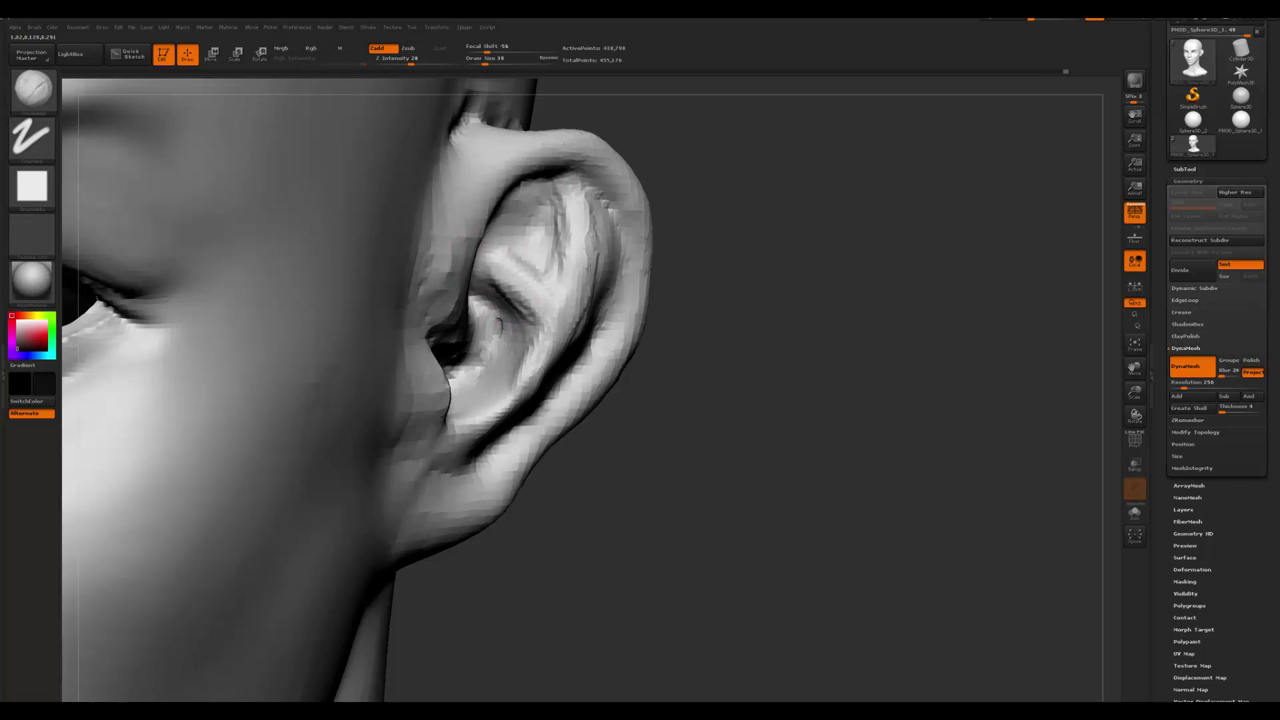
left_click_drag(566, 210, 585, 300)
left_click_drag(585, 300, 545, 405)
left_click_drag(550, 360, 480, 435)
- Face the ear directly and reshape the area around the earlobe and tragus
left_click_drag(664, 488, 450, 420)
key("space")
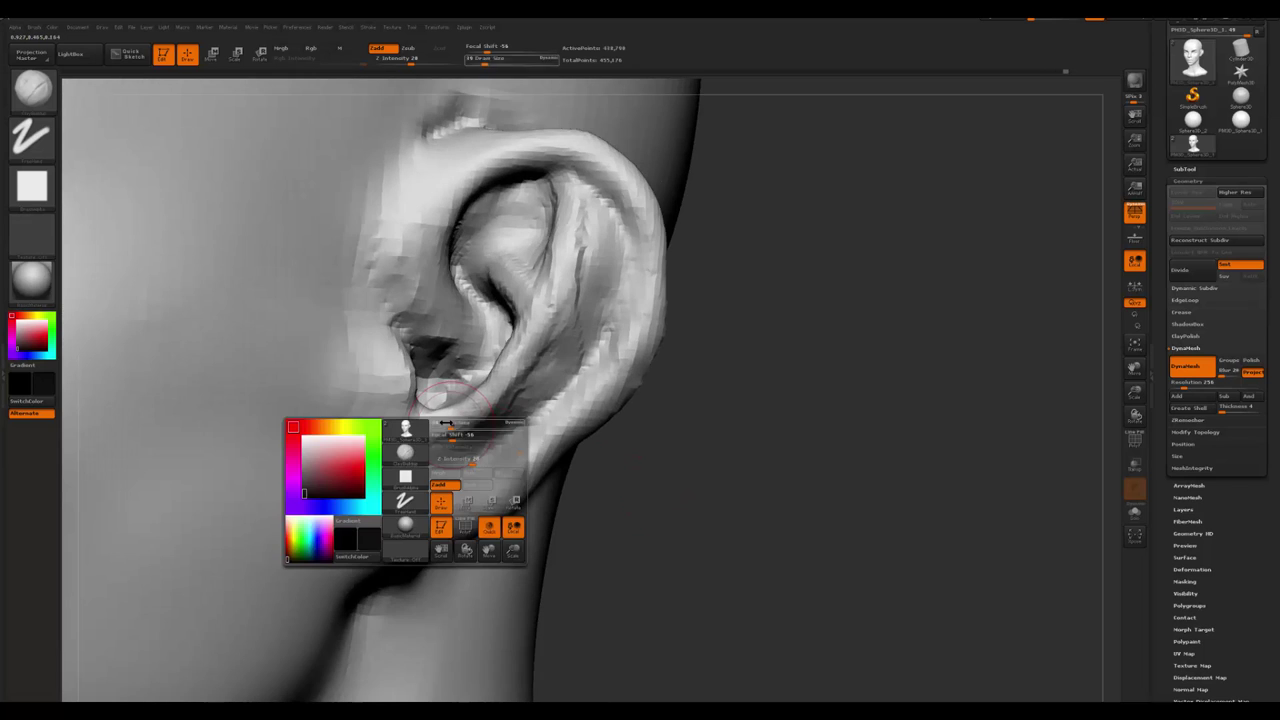
key("space")
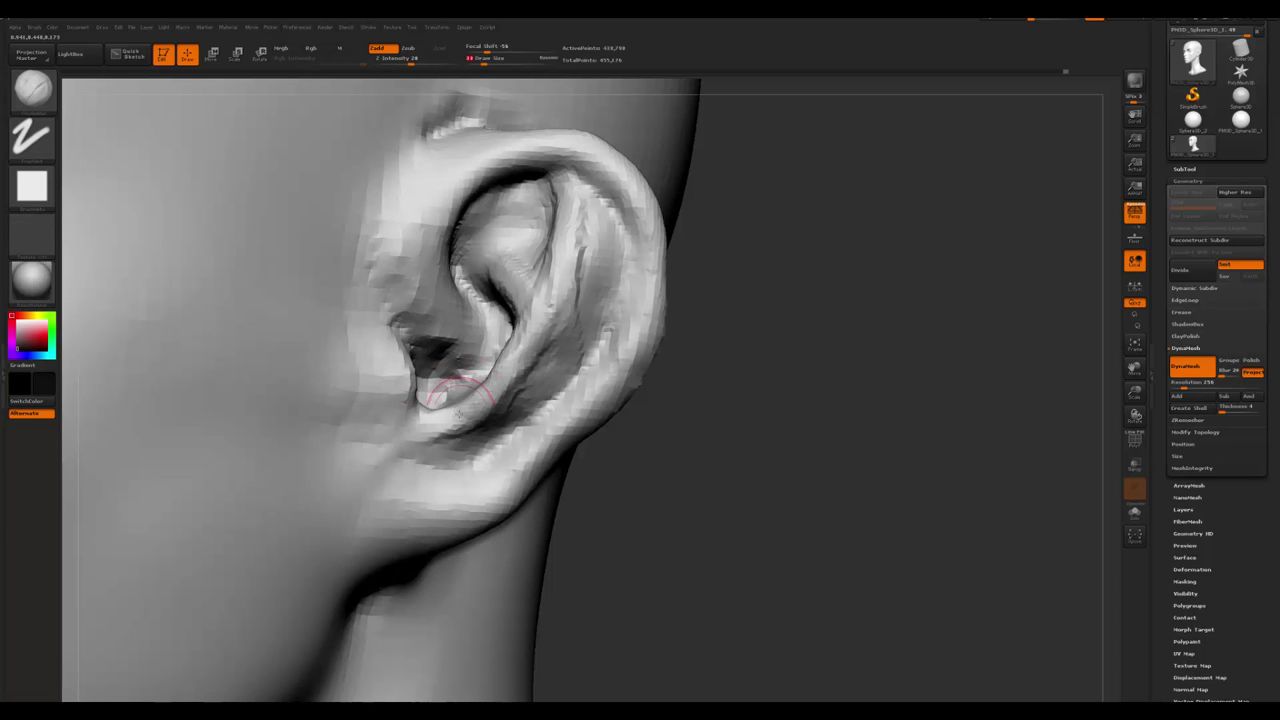
left_click_drag(445, 398, 460, 407)
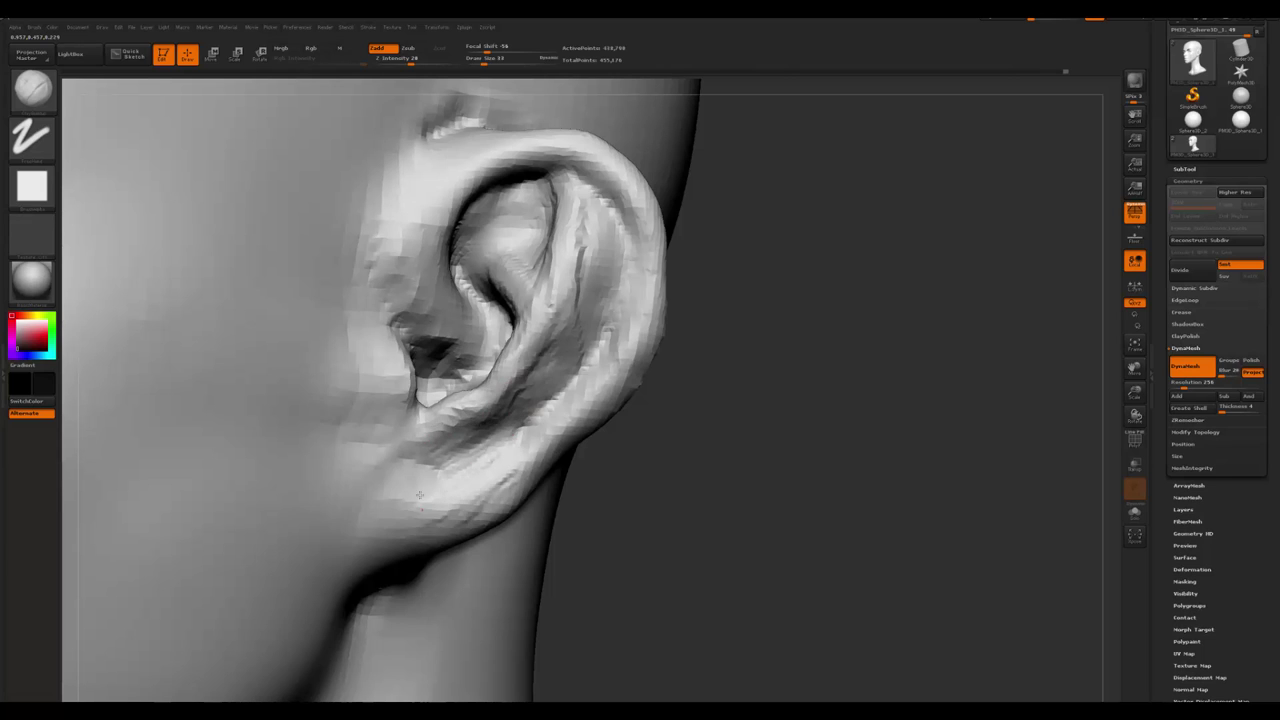
- Carve a crease below the earlobe with the Dam Standard brush, then soften it
key("space")
key("b")
key("d")
key("s")
left_click_drag(362, 495, 350, 565, "alt")
key("space")
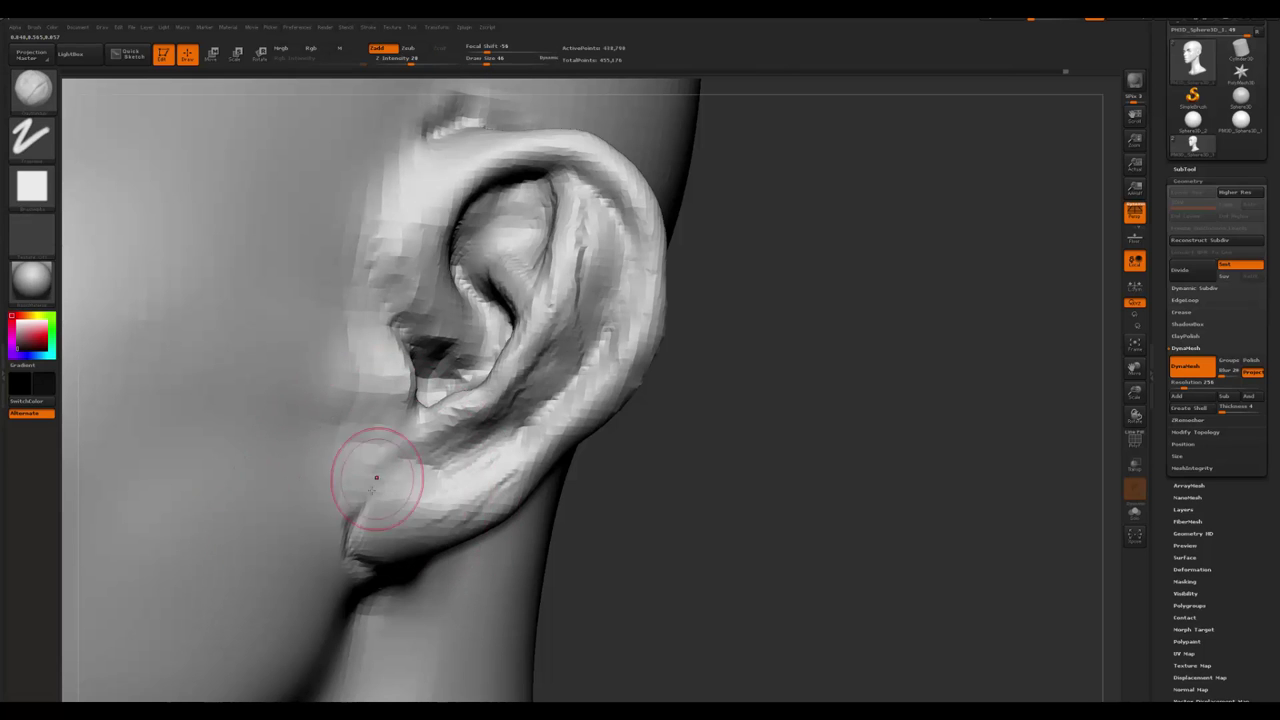
left_click_drag(374, 466, 365, 520, "shift")
- Smooth the ridged edge of the earlobe fold, viewed from below
left_click_drag(680, 580, 805, 440, "alt")
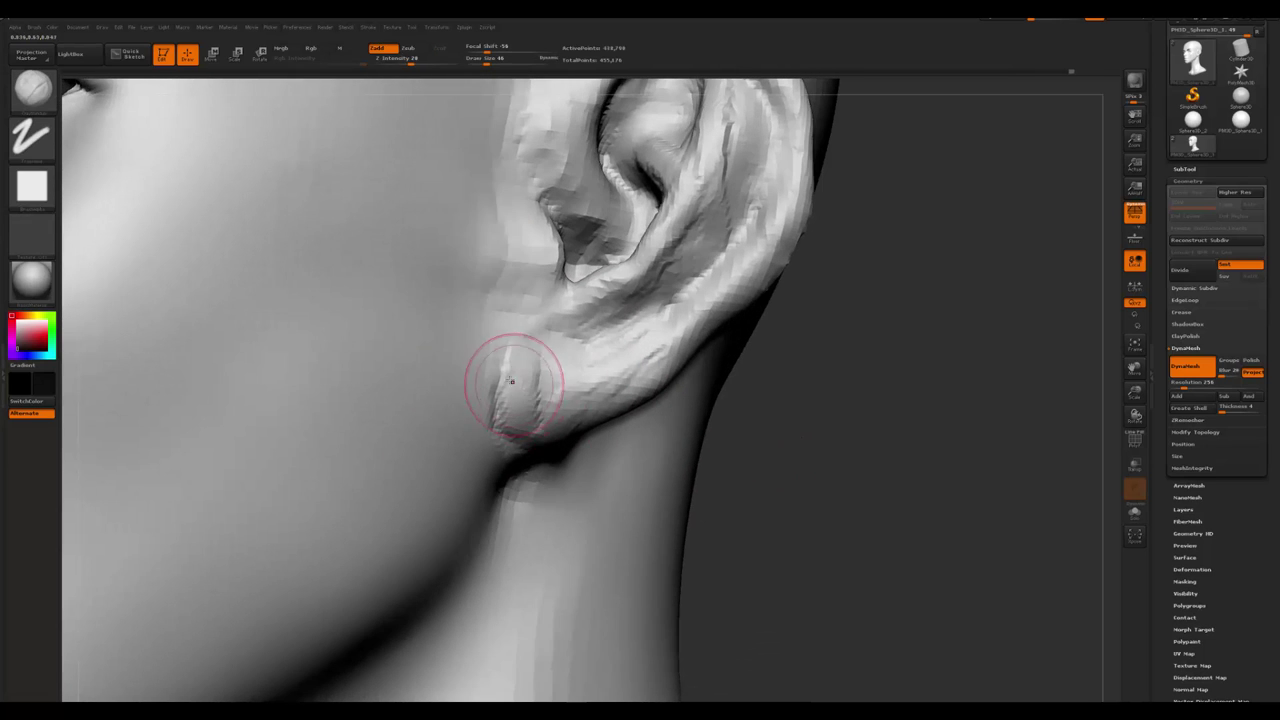
mouse_move(629, 429)
left_mouse_down()
mouse_move(553, 373)
mouse_move(515, 425)
mouse_move(585, 335)
mouse_move(498, 436)
mouse_move(540, 410)
mouse_move(490, 450)
mouse_move(466, 414)
mouse_move(545, 350)
mouse_move(570, 420)
mouse_move(538, 513)
left_mouse_up()
left_click_drag(589, 379, 606, 298, "shift")
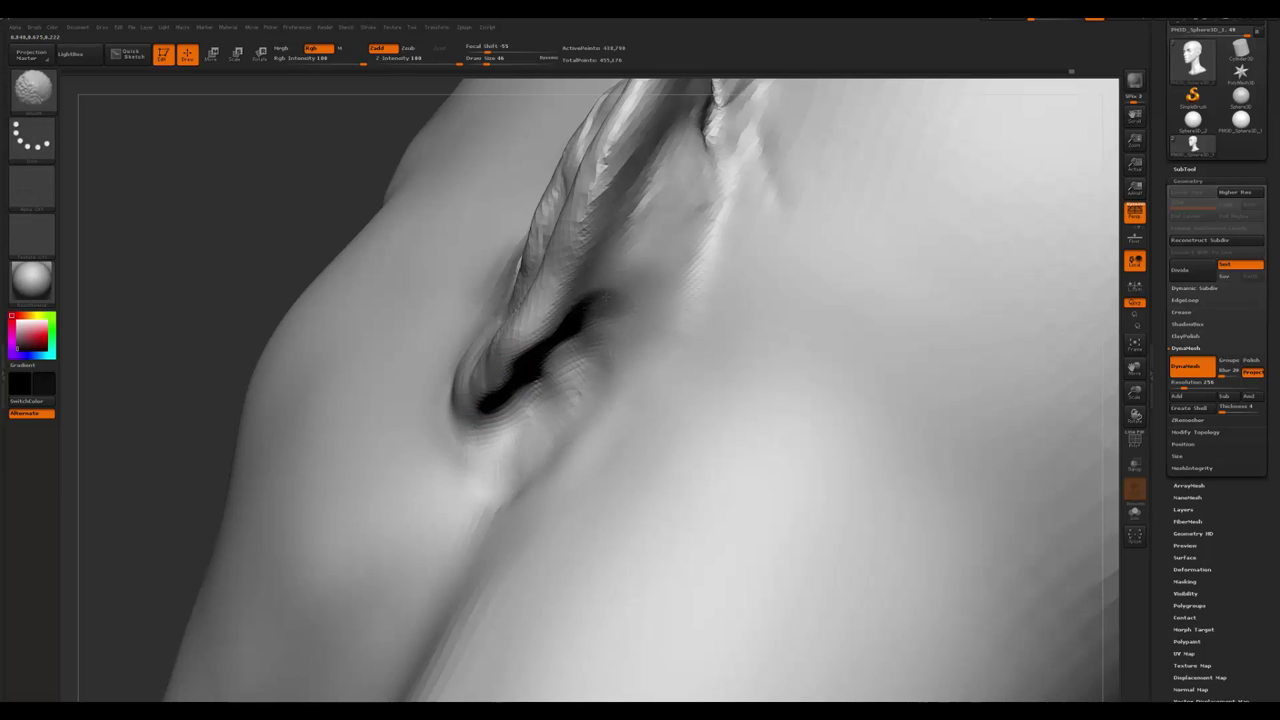
mouse_move(591, 406)
right_mouse_down()
mouse_move(860, 395)
mouse_move(790, 380)
mouse_move(720, 200)
mouse_move(680, 157)
right_mouse_up()
- Smooth the outer ear rim from top down to the lobe with stronger smoothing
key("shift")
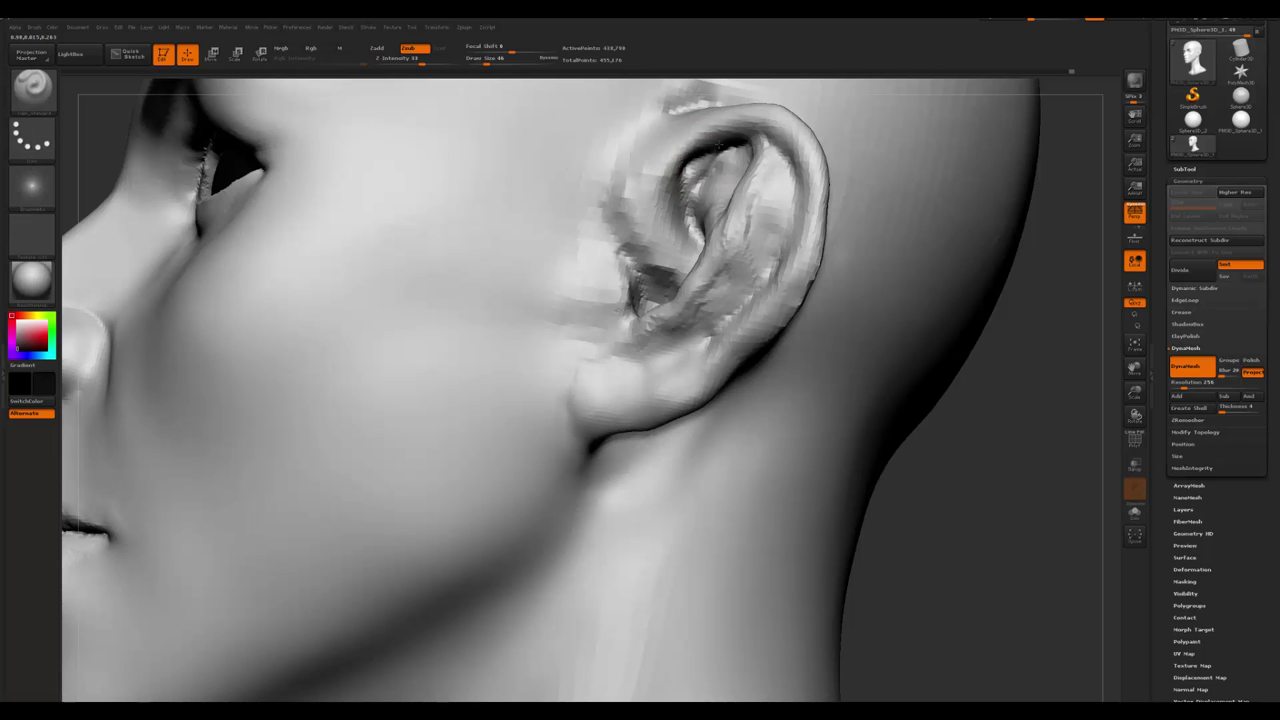
mouse_move(718, 145)
left_mouse_down("shift")
mouse_move(770, 132)
mouse_move(805, 190)
mouse_move(760, 330)
left_mouse_up("shift")
mouse_move(760, 330)
right_mouse_down()
mouse_move(836, 313)
mouse_move(700, 300)
mouse_move(882, 270)
right_mouse_up()
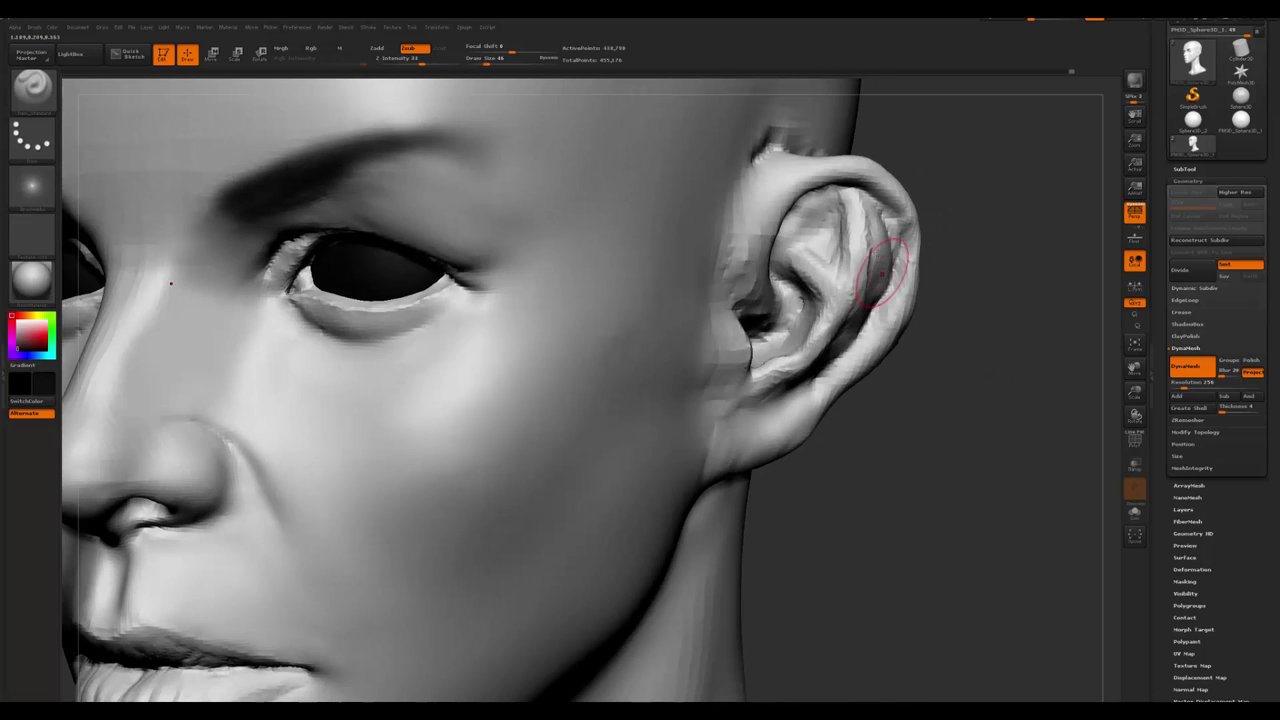
left_click_drag(882, 270, 868, 250, "shift")
mouse_move(868, 250)
right_mouse_down()
mouse_move(860, 240)
mouse_move(880, 228)
right_mouse_up()
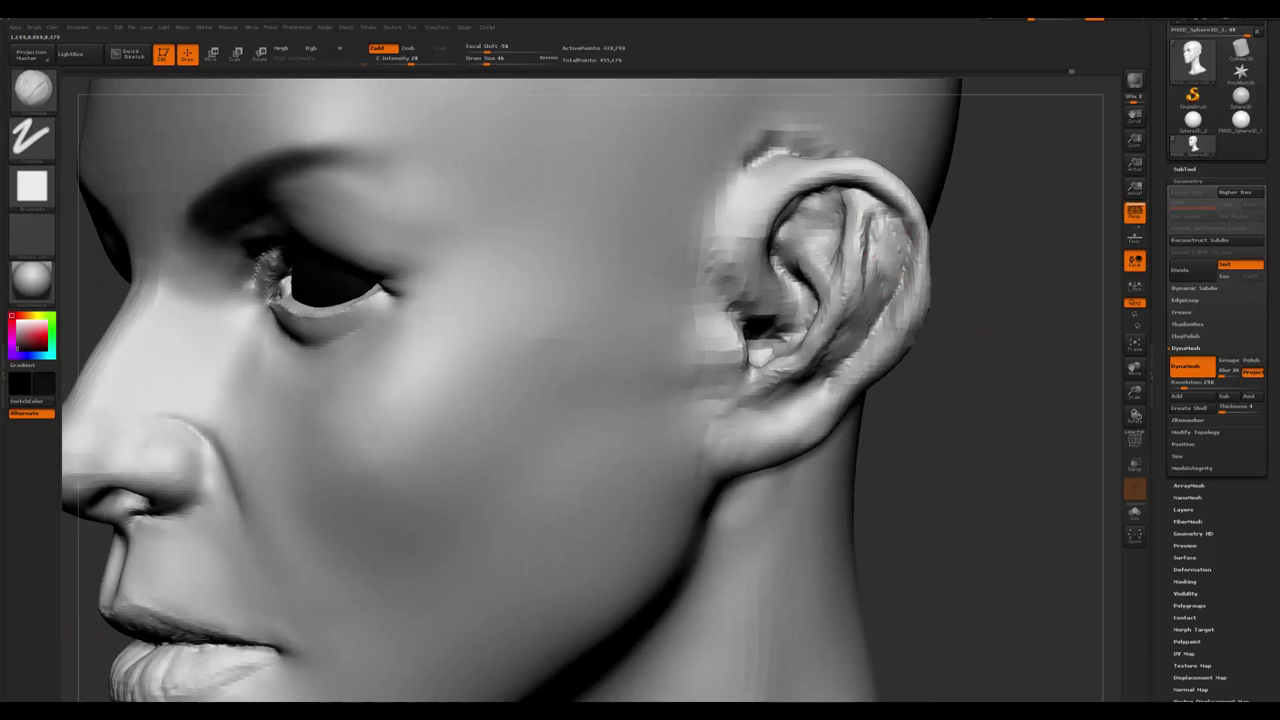
mouse_move(880, 228)
left_mouse_down("shift")
mouse_move(884, 300)
mouse_move(848, 301)
mouse_move(802, 380)
left_mouse_up("shift")
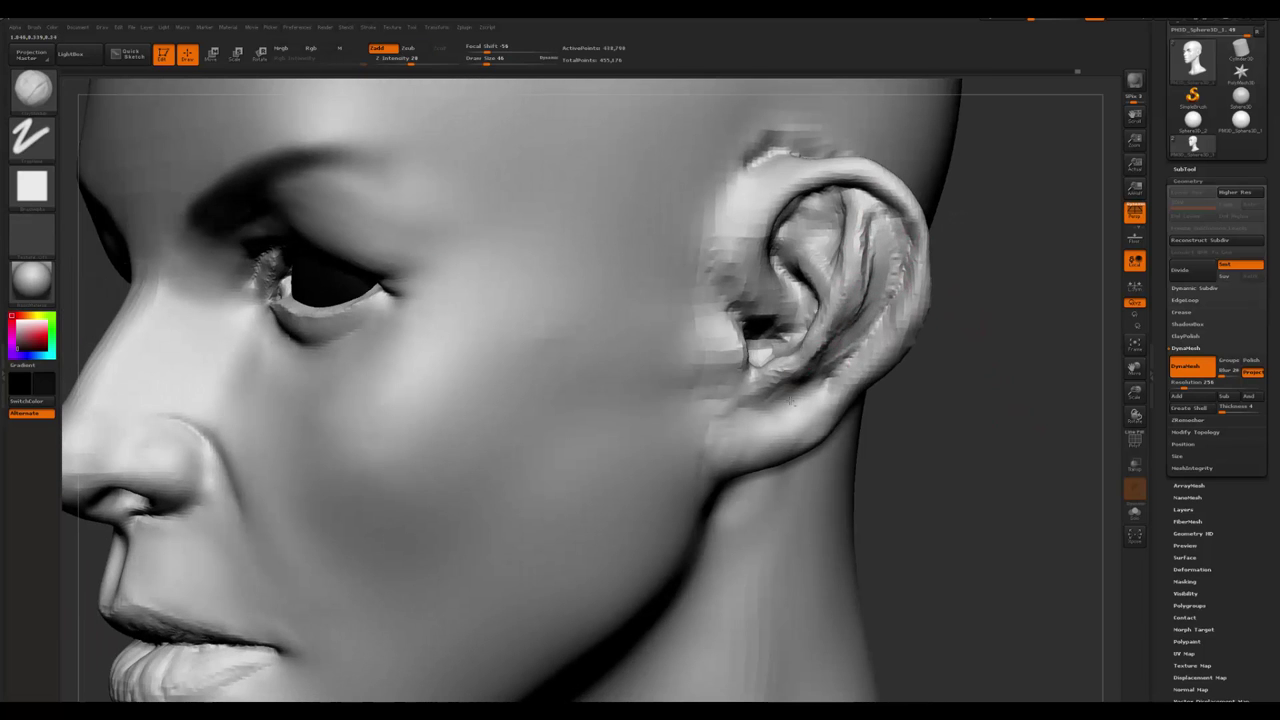
mouse_move(802, 380)
right_mouse_down()
mouse_move(992, 425)
mouse_move(849, 337)
right_mouse_up()
mouse_move(849, 337)
left_mouse_down("shift")
mouse_move(865, 240)
mouse_move(923, 386)
left_mouse_up("shift")
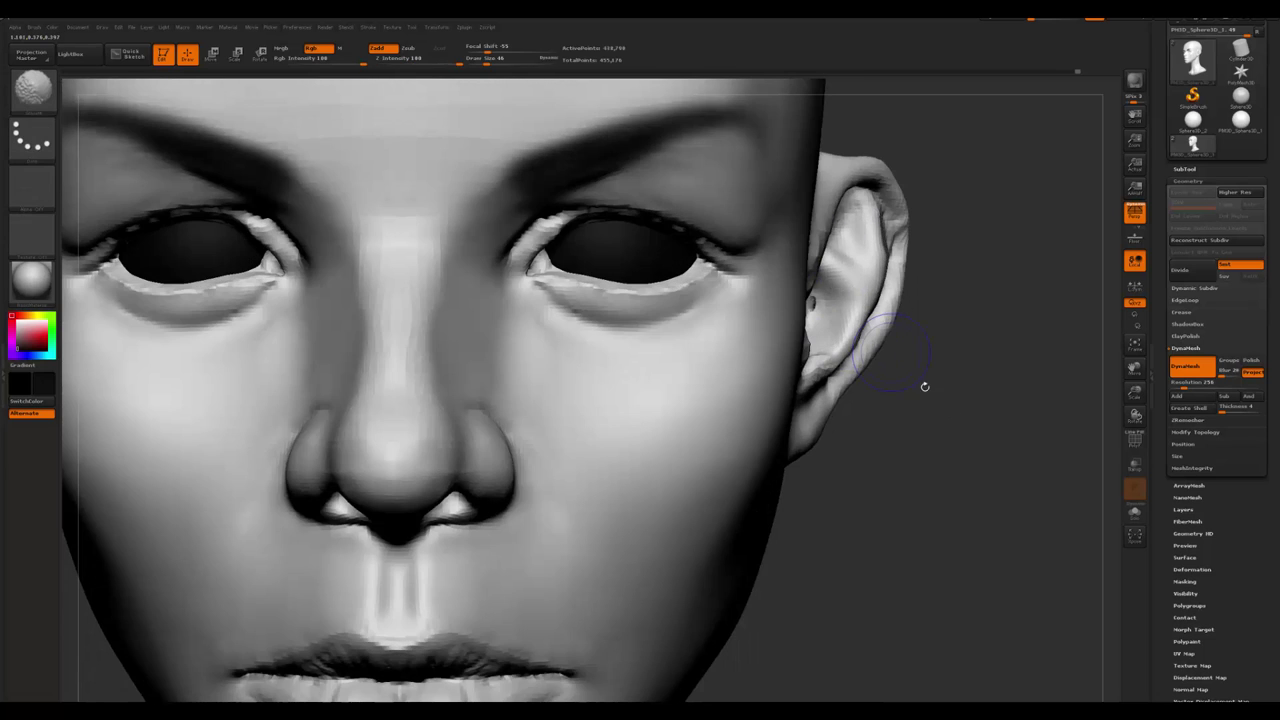
right_click_drag(923, 386, 809, 382)
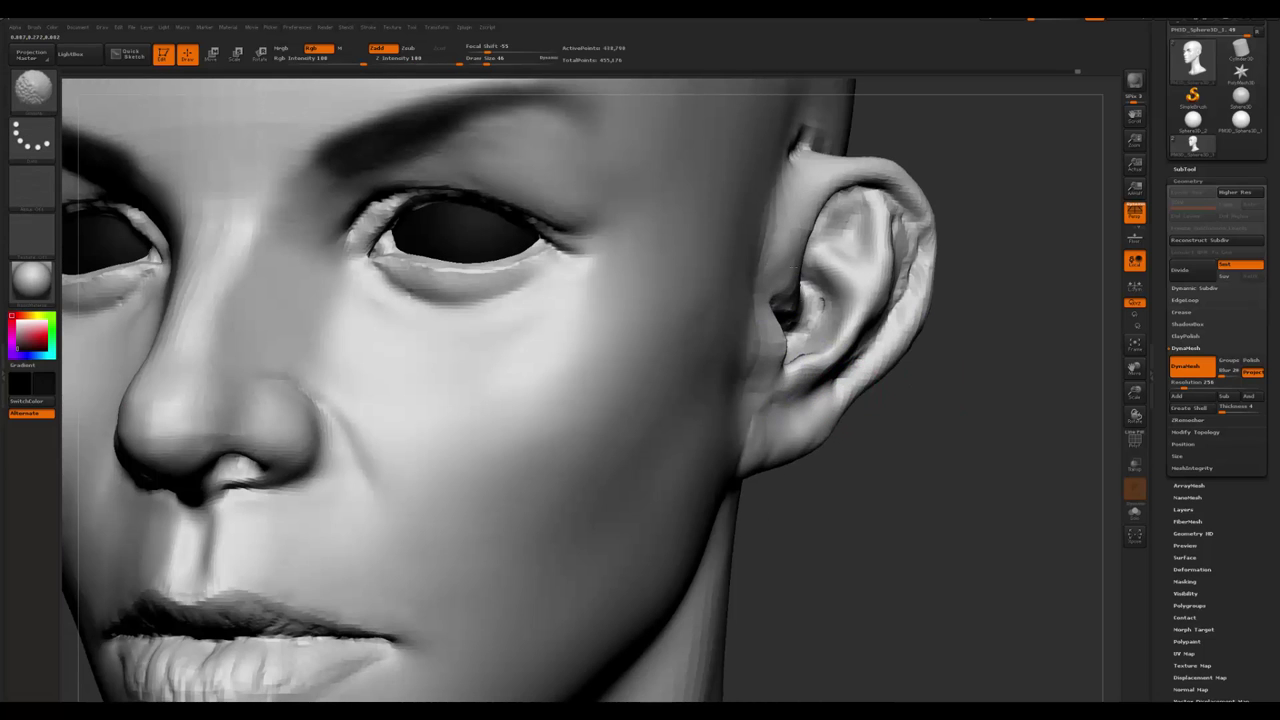
mouse_move(890, 160)
left_mouse_down("shift")
mouse_move(934, 250)
mouse_move(876, 352)
left_mouse_up("shift")
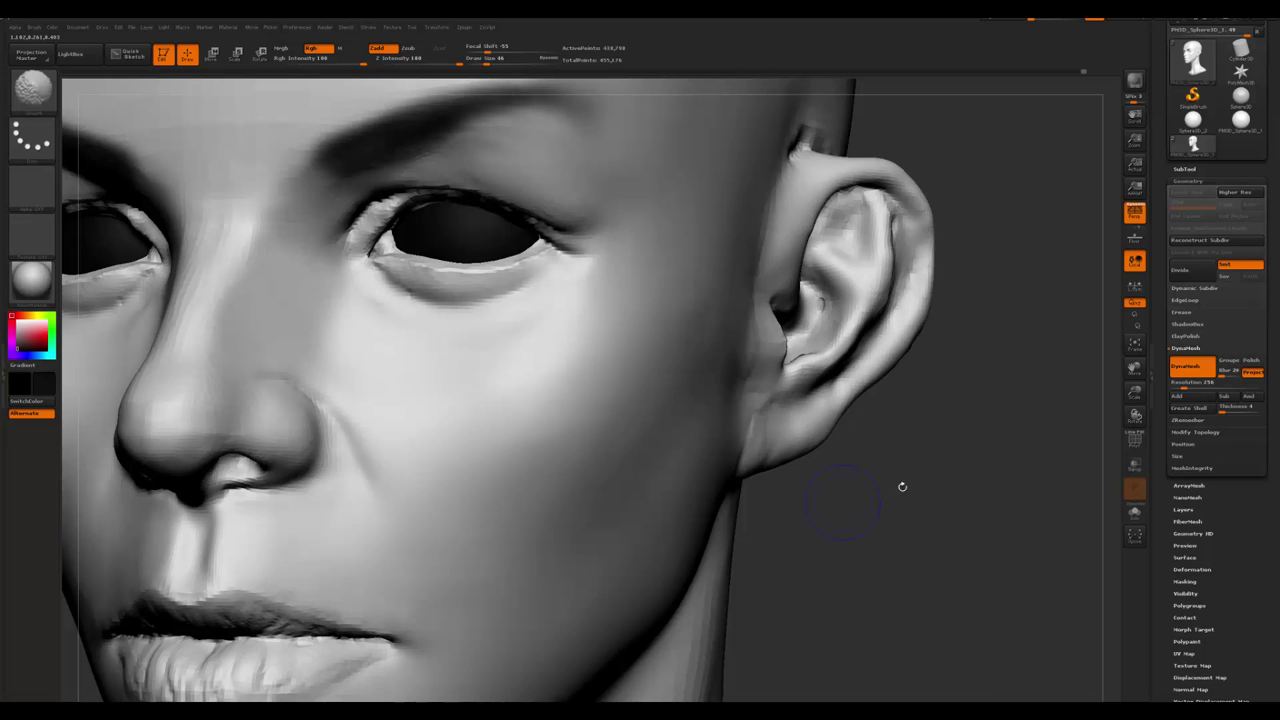
- Review the ear from three-quarter and frontal views and set a small brush size
key("f")
mouse_move(877, 446)
right_mouse_down("shift")
mouse_move(906, 451)
mouse_move(912, 478)
right_mouse_up("shift")
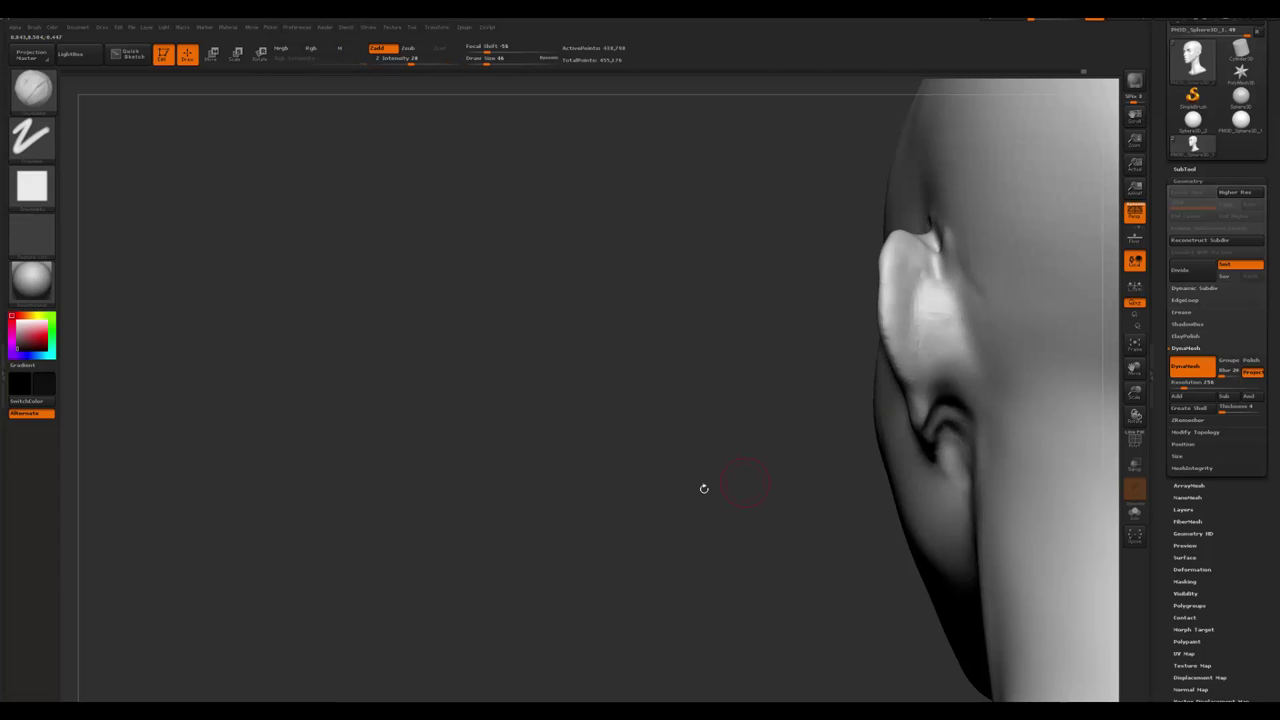
mouse_move(703, 486)
left_mouse_down()
mouse_move(1023, 429)
mouse_move(975, 478)
mouse_move(943, 357)
mouse_move(929, 400)
mouse_move(935, 385)
left_mouse_up()
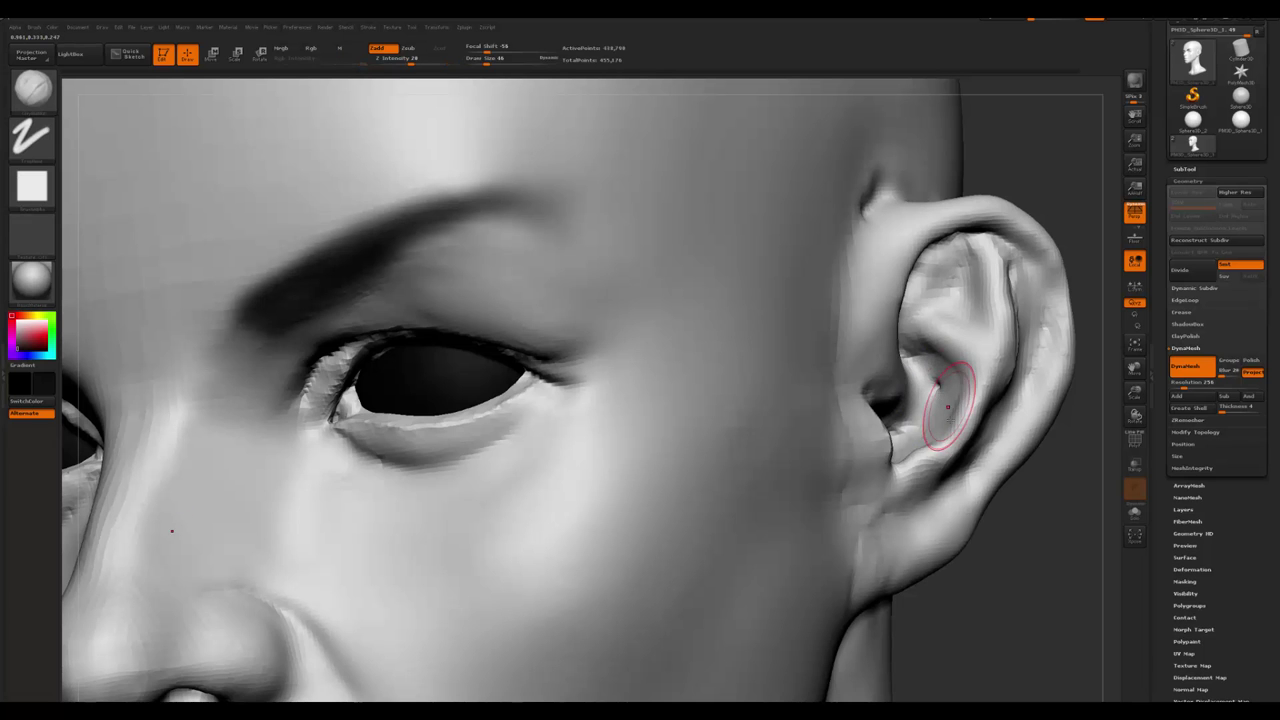
mouse_move(1075, 600)
left_mouse_down()
mouse_move(1035, 594)
mouse_move(950, 388)
left_mouse_up()
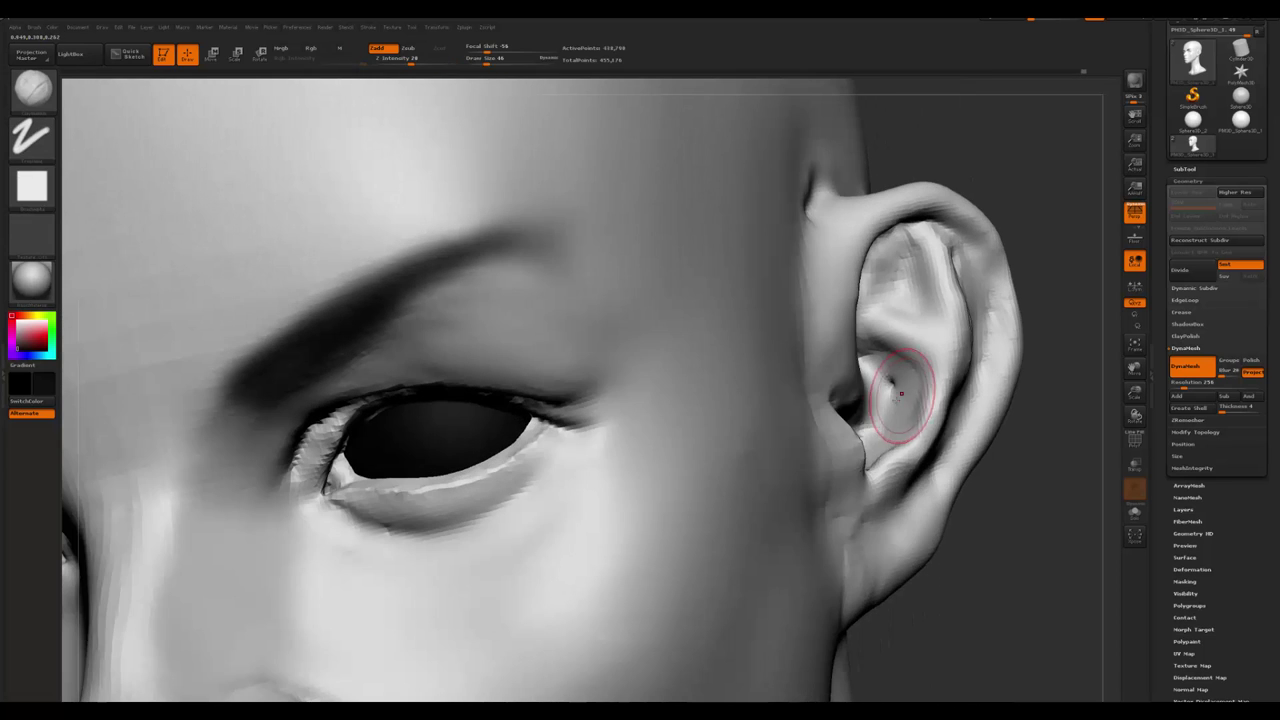
key("space")
left_click(889, 390)
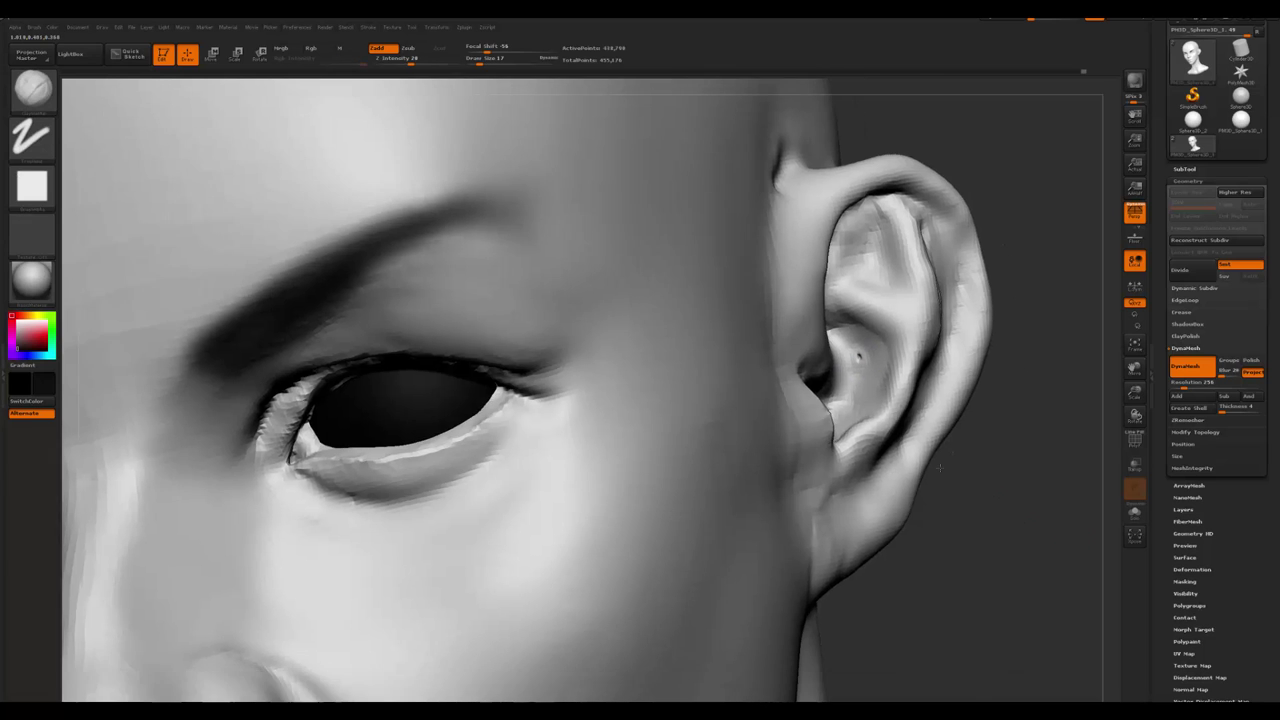
mouse_move(990, 470)
right_mouse_down("ctrl")
mouse_move(990, 560)
mouse_move(990, 495)
mouse_move(1020, 499)
mouse_move(980, 400)
right_mouse_up("ctrl")
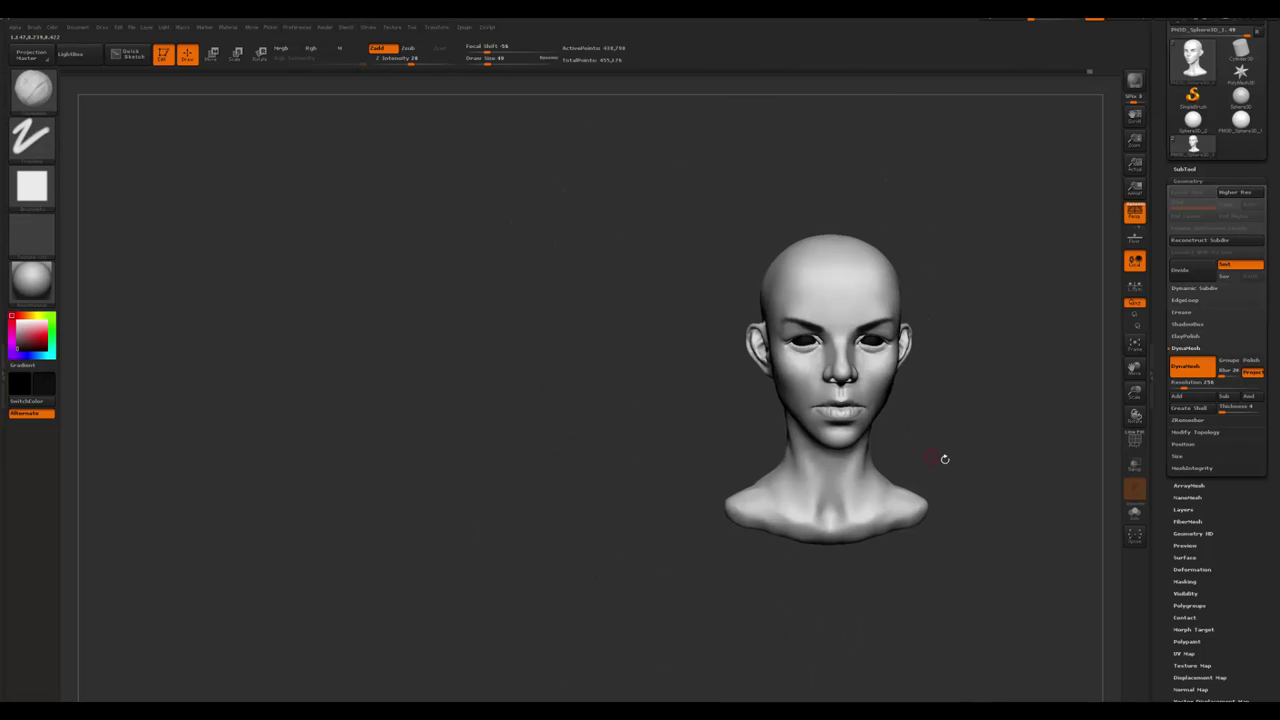
- Rotate the head through three-quarter and front views to review the finished sculpt
left_click_drag(943, 457, 734, 474)
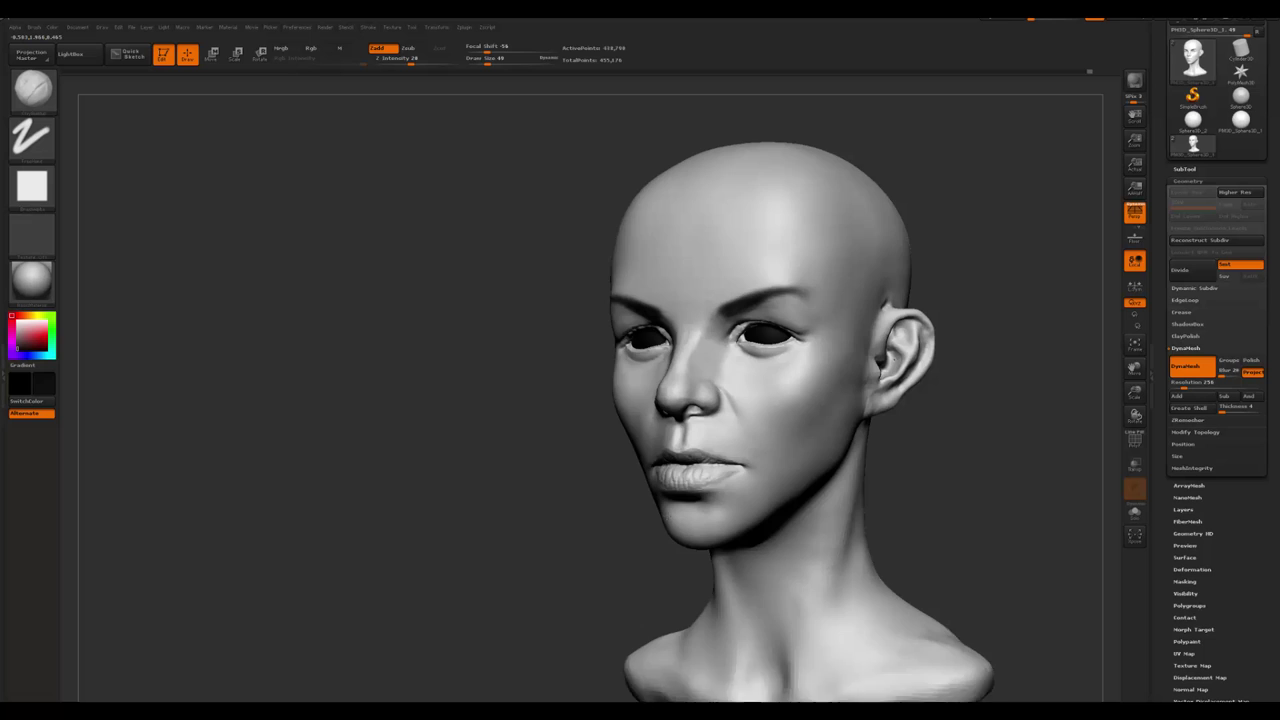
left_click_drag(1000, 430, 686, 428)
key("space")
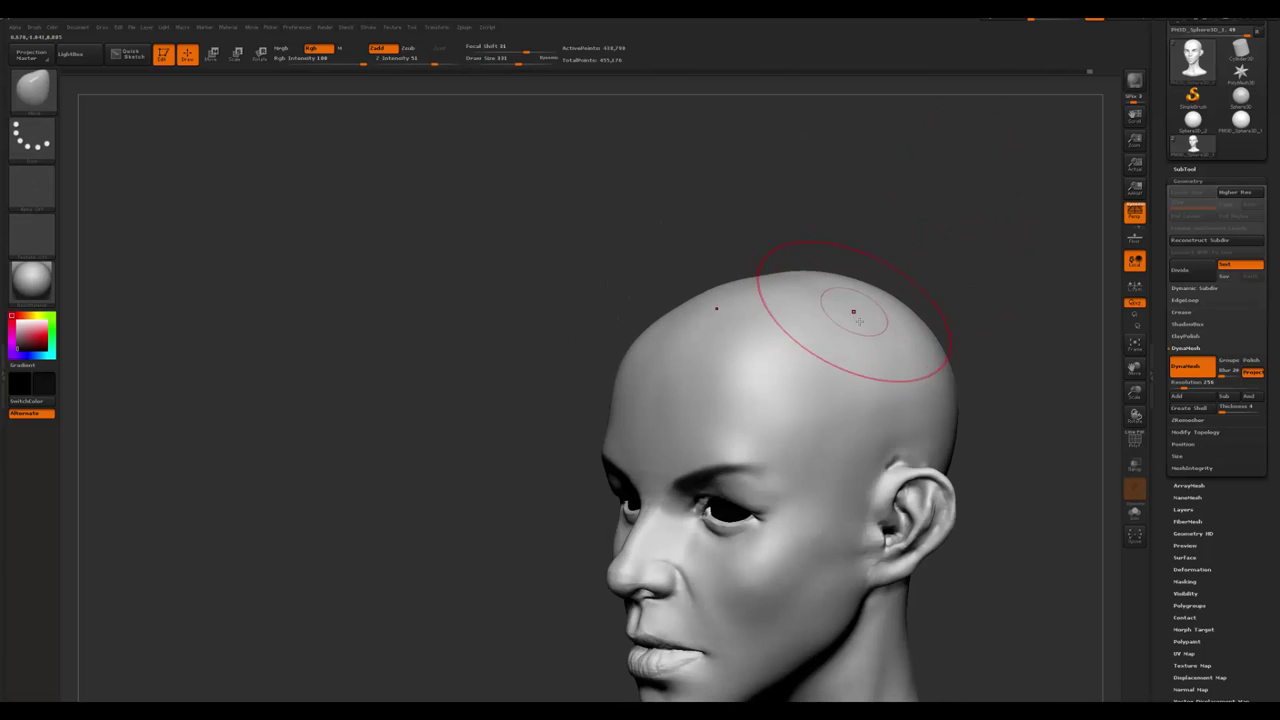
left_click_drag(1040, 330, 860, 330)
mouse_move(912, 263)
left_mouse_down()
mouse_move(1003, 331)
mouse_move(984, 482)
mouse_move(943, 300)
mouse_move(750, 428)
left_mouse_up()
- Alt-click the eye to make the eyeball spheres the active subtool
key("space")
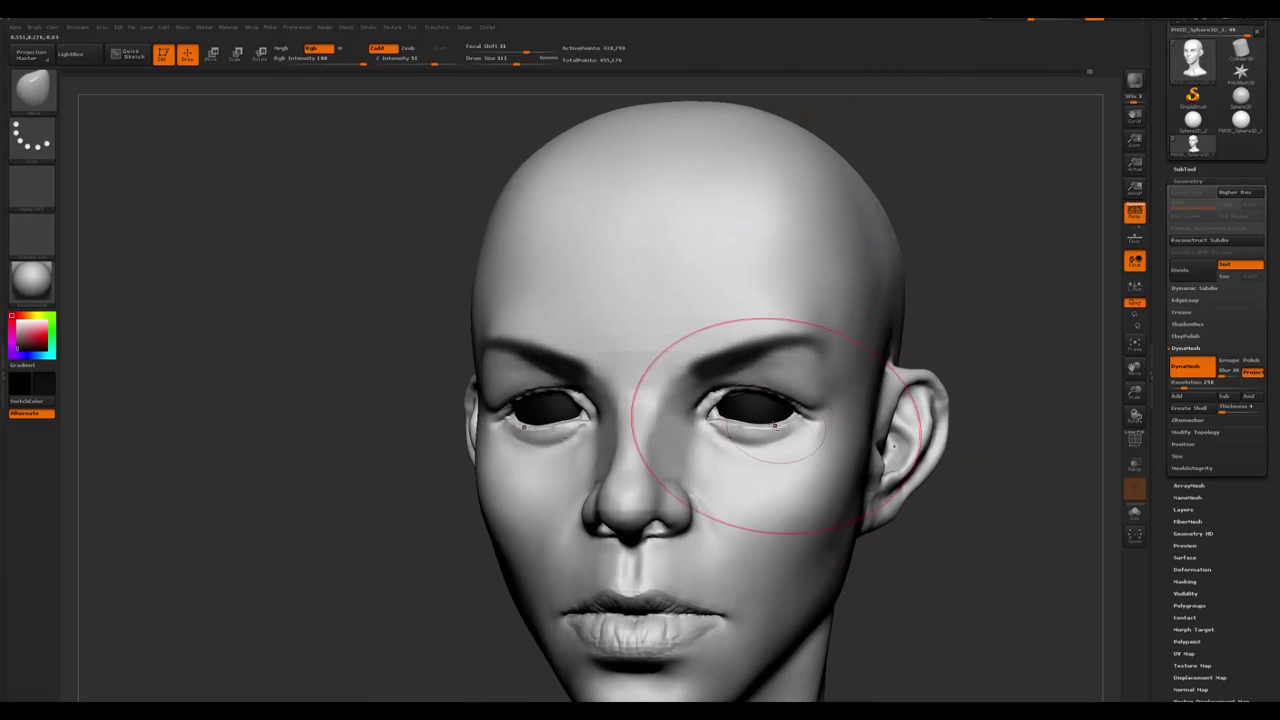
key("shift")
key("space")
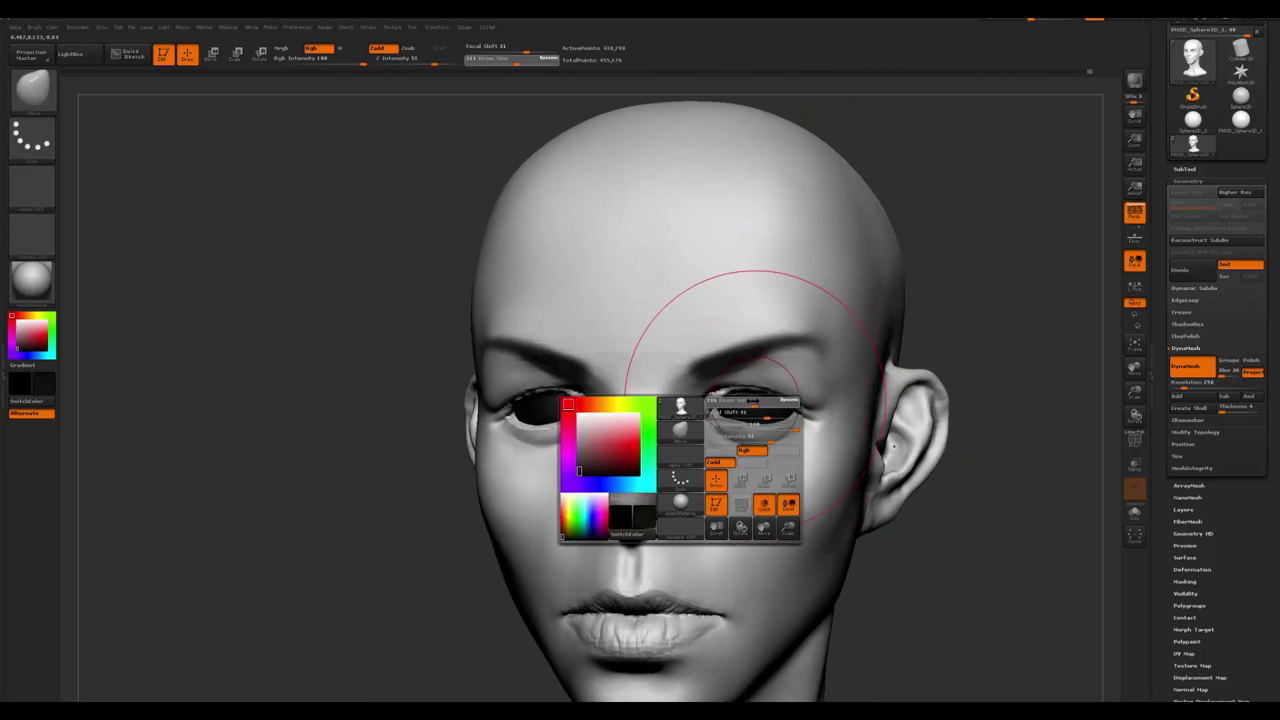
left_click(762, 414, "alt")
- Solo the eyeball spheres, set the paint colour and turn on Polypaint Colorize
key("ctrl+shift+f")
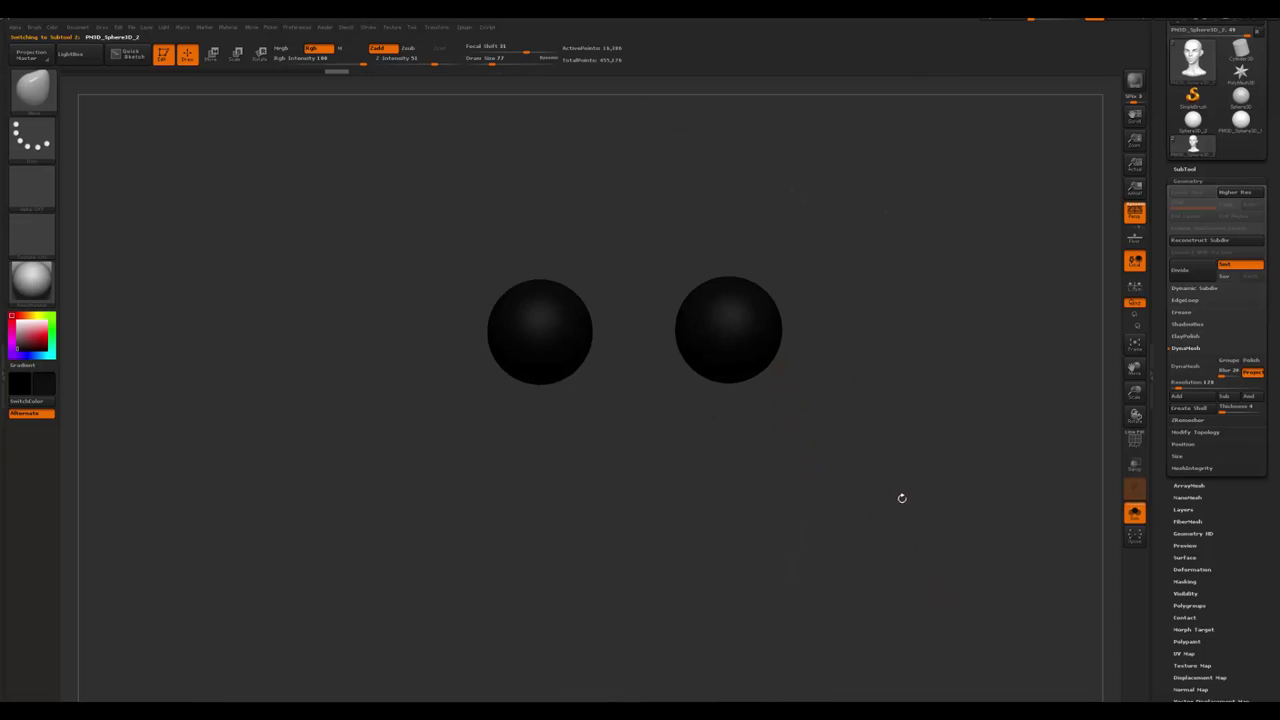
left_click(24, 328)
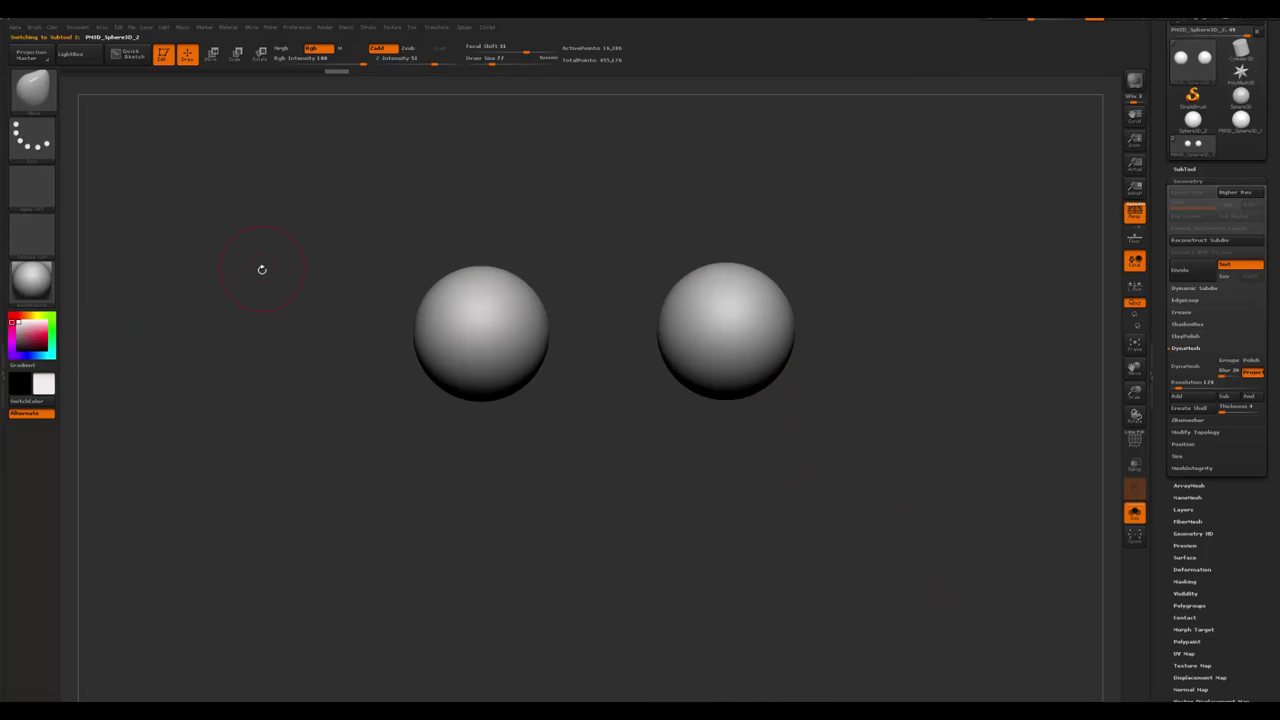
key("shift")
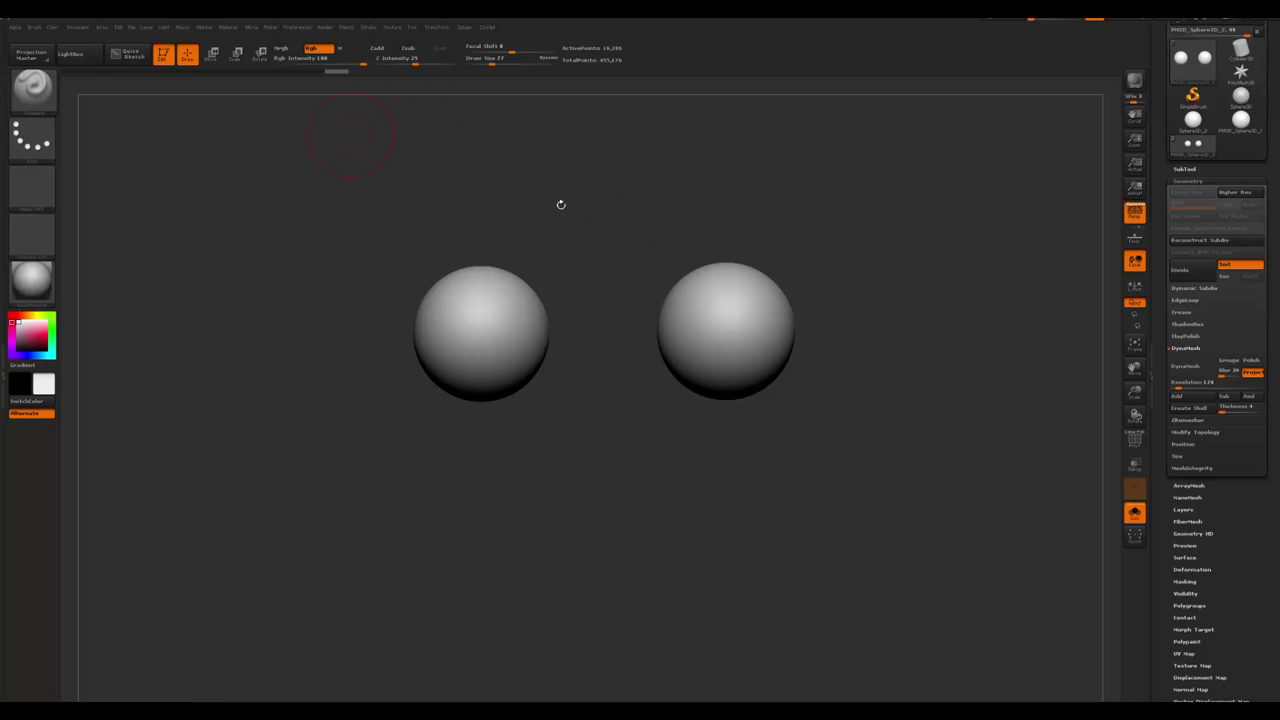
left_click_drag(1170, 595, 1189, 533)
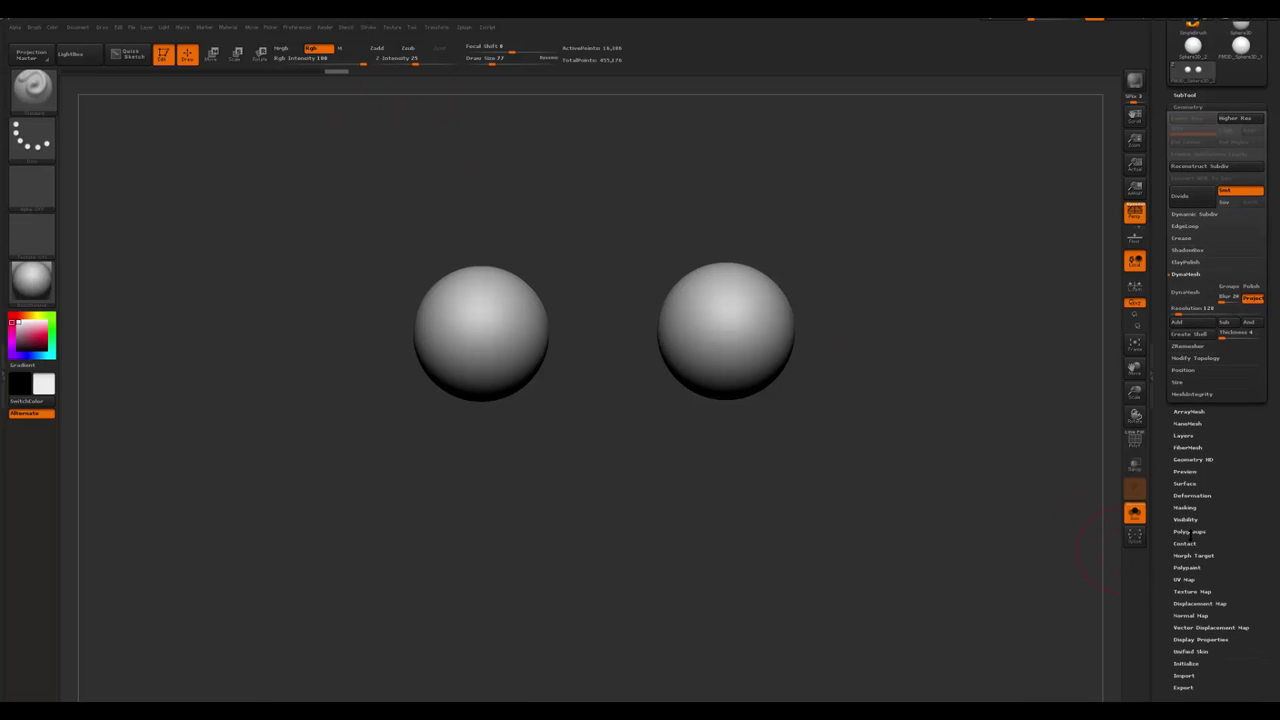
left_click(1188, 567)
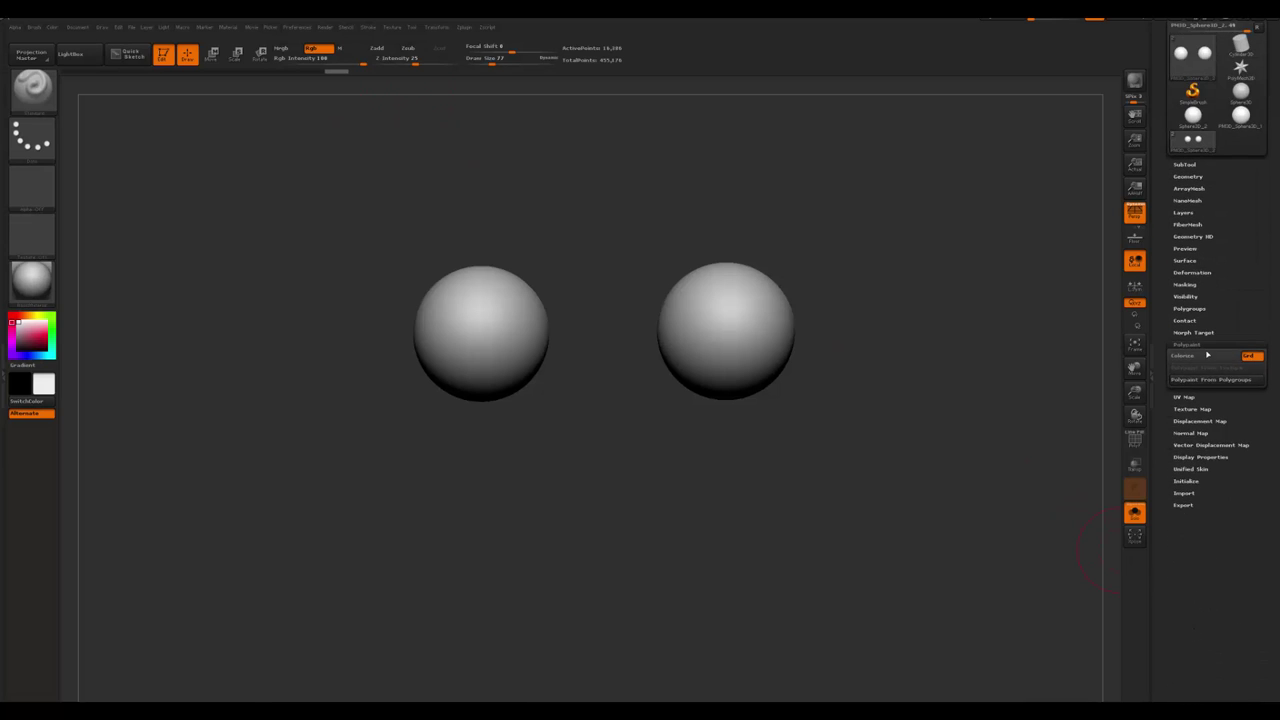
left_click(1200, 356)
- Assign Shift+S as the Solo hotkey and toggle back to the full head
left_click_drag(883, 471, 253, 439)
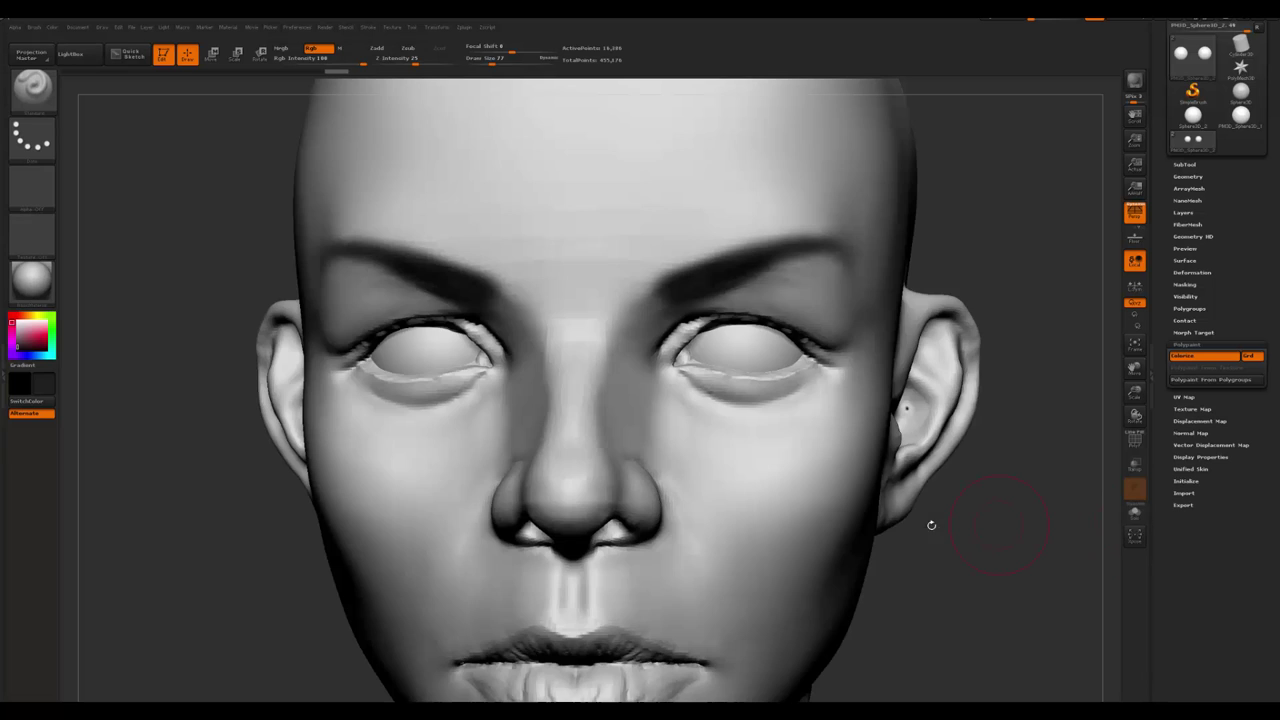
left_click(1135, 513, "ctrl+alt")
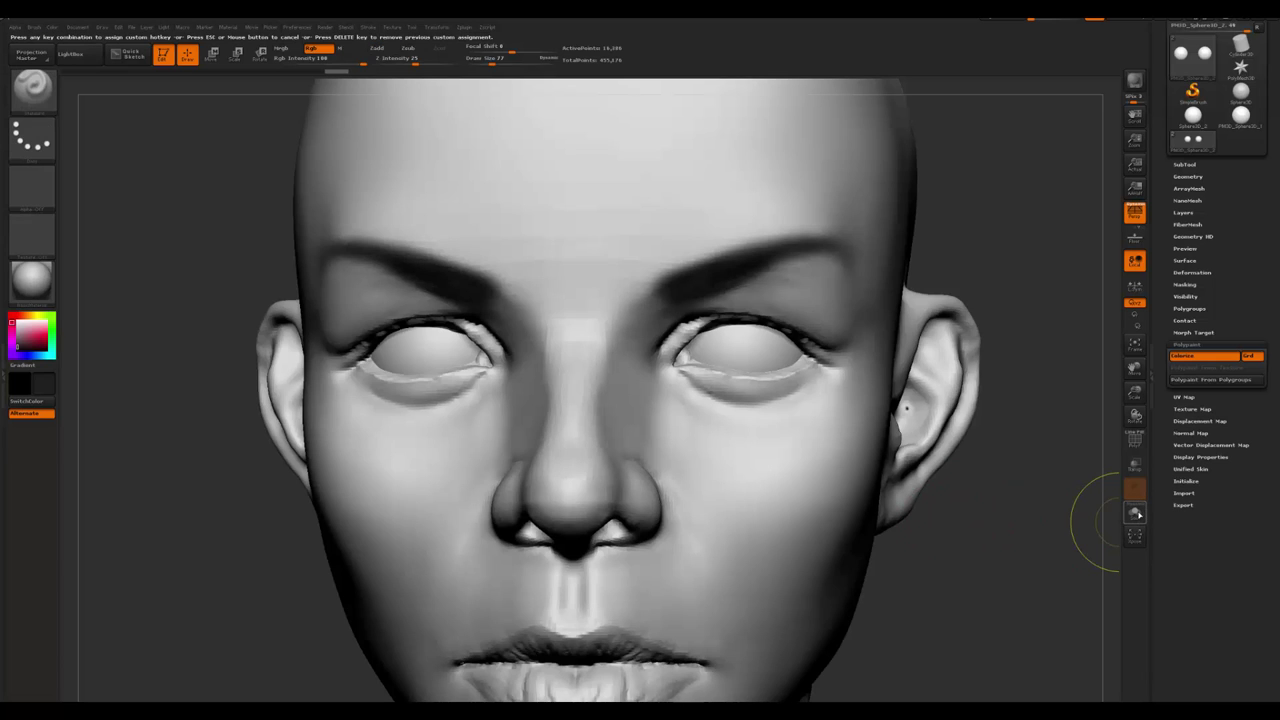
key("shift+s")
key("shift+s")
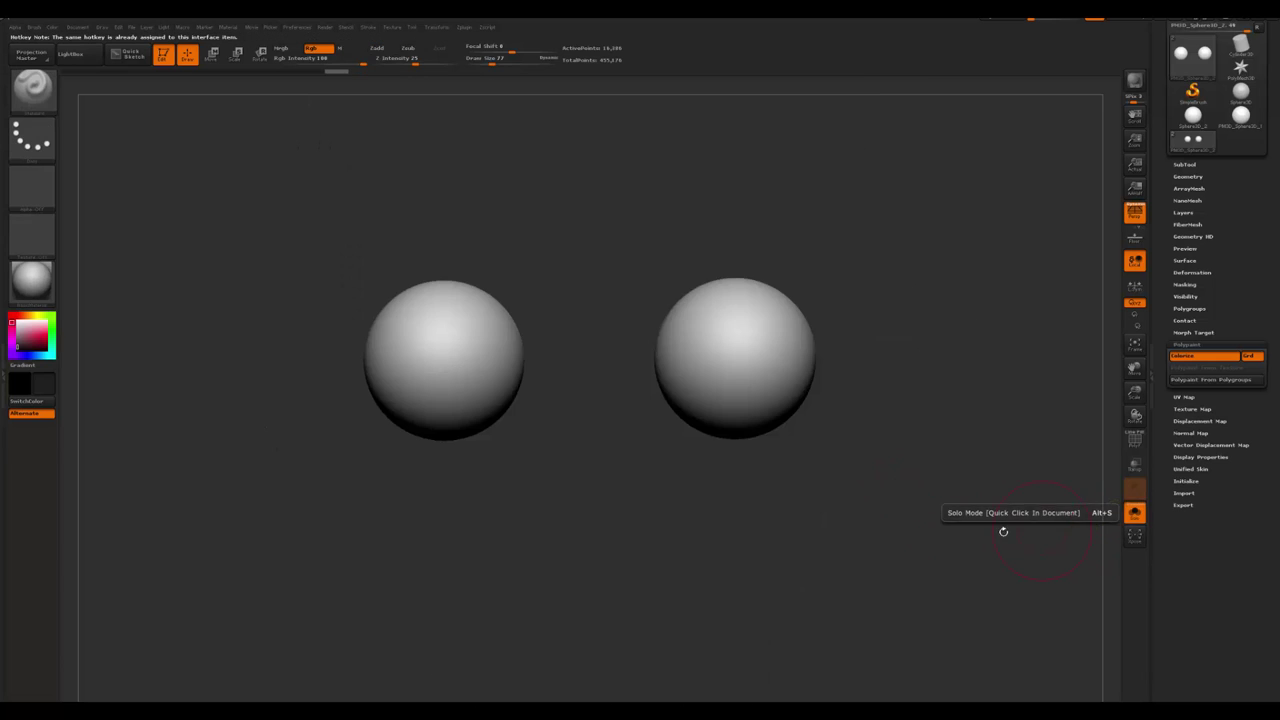
key("shift+s")
key("shift+s")
key("shift+s")
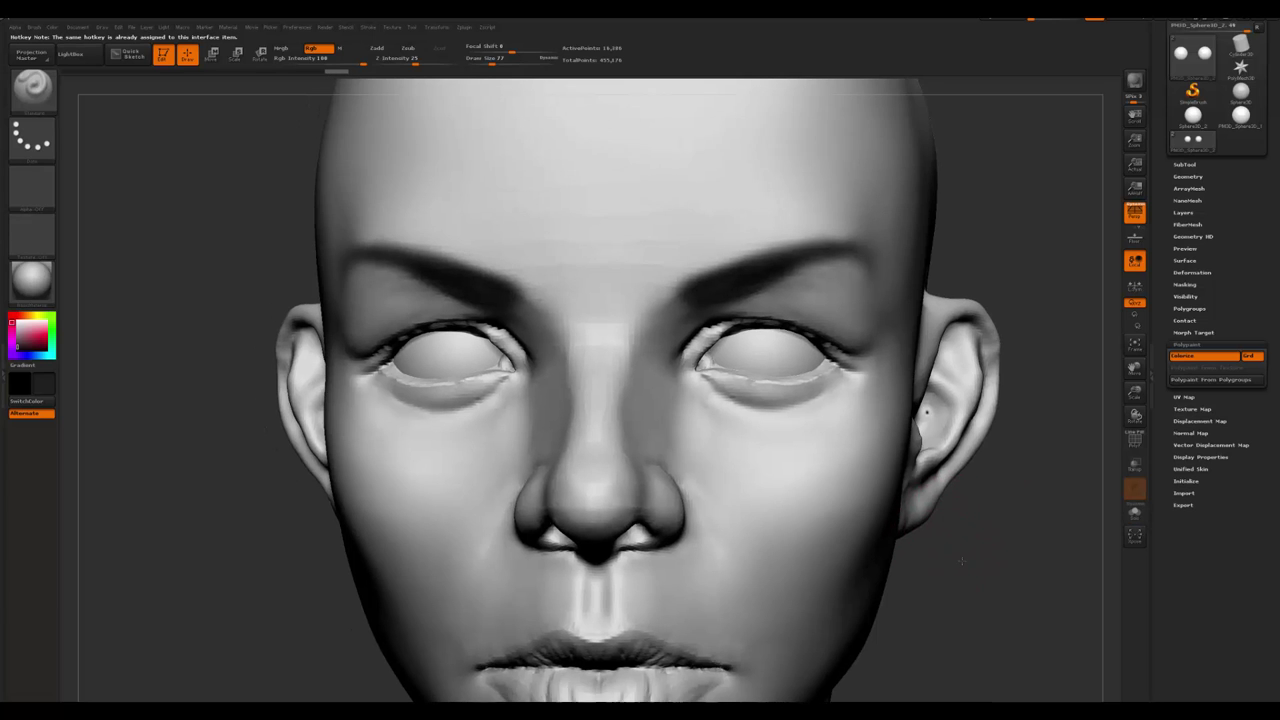
key("space")
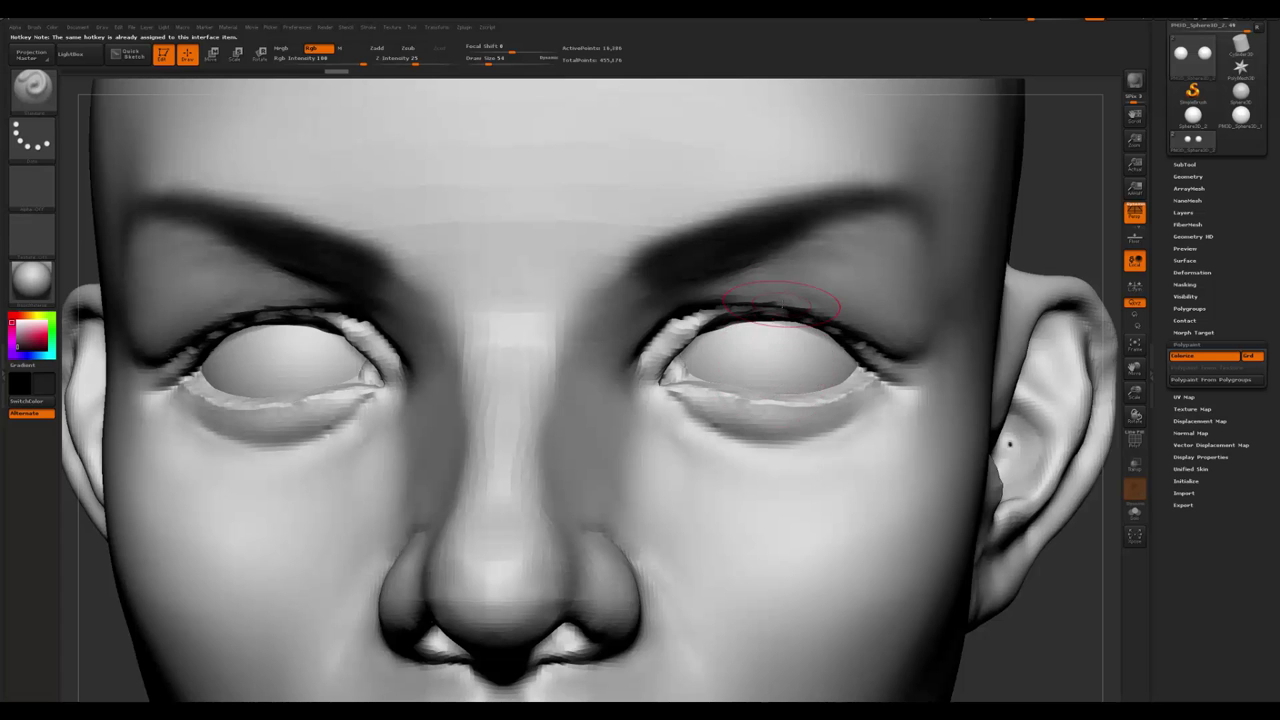
key("space")
right_click_drag(745, 315, 745, 260)
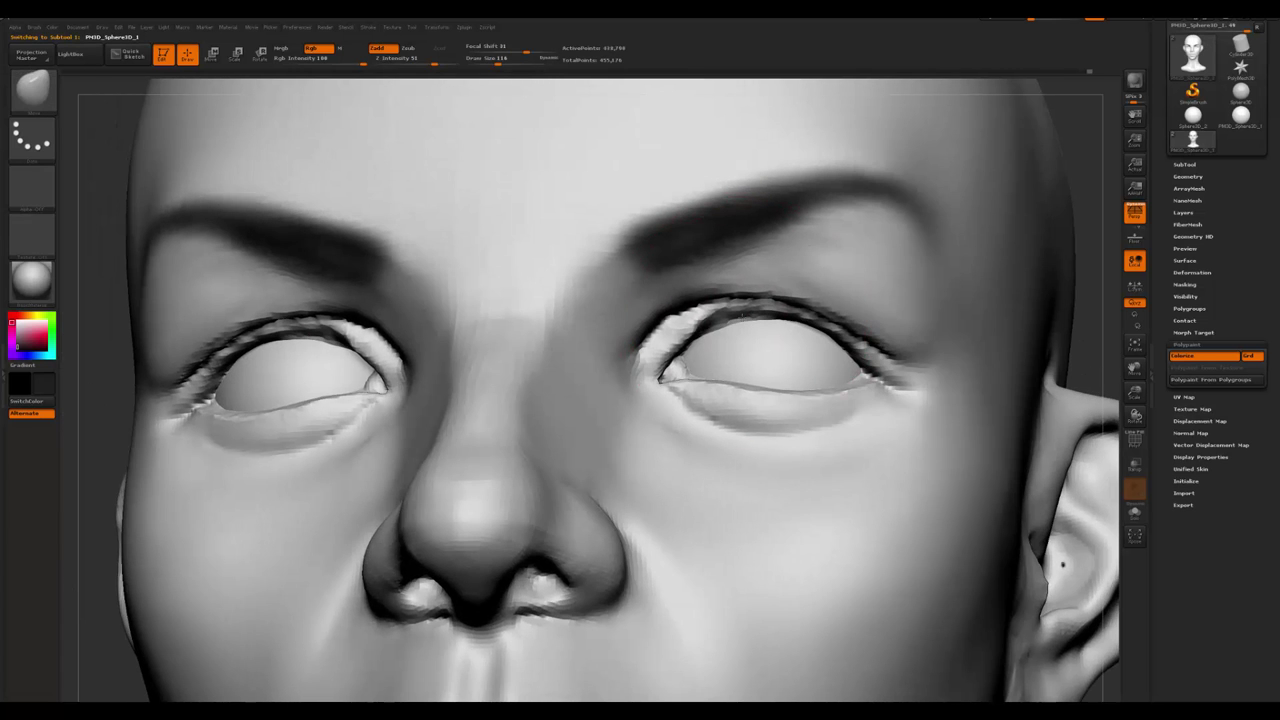
- Check the eyes in profile and front views, then Alt-click an eyeball to activate Subtool 2
mouse_move(745, 315)
right_mouse_down()
mouse_move(751, 400)
mouse_move(748, 337)
mouse_move(706, 333)
right_mouse_up()
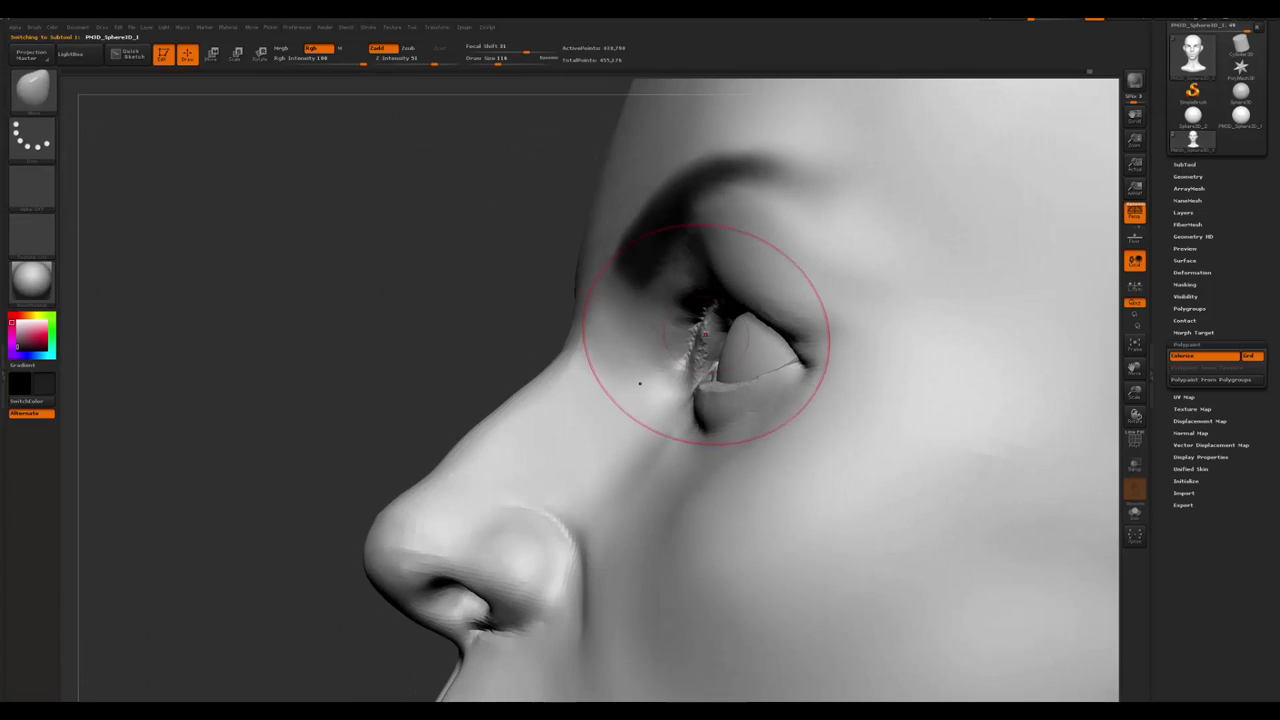
right_click_drag(695, 405, 712, 317)
key("space")
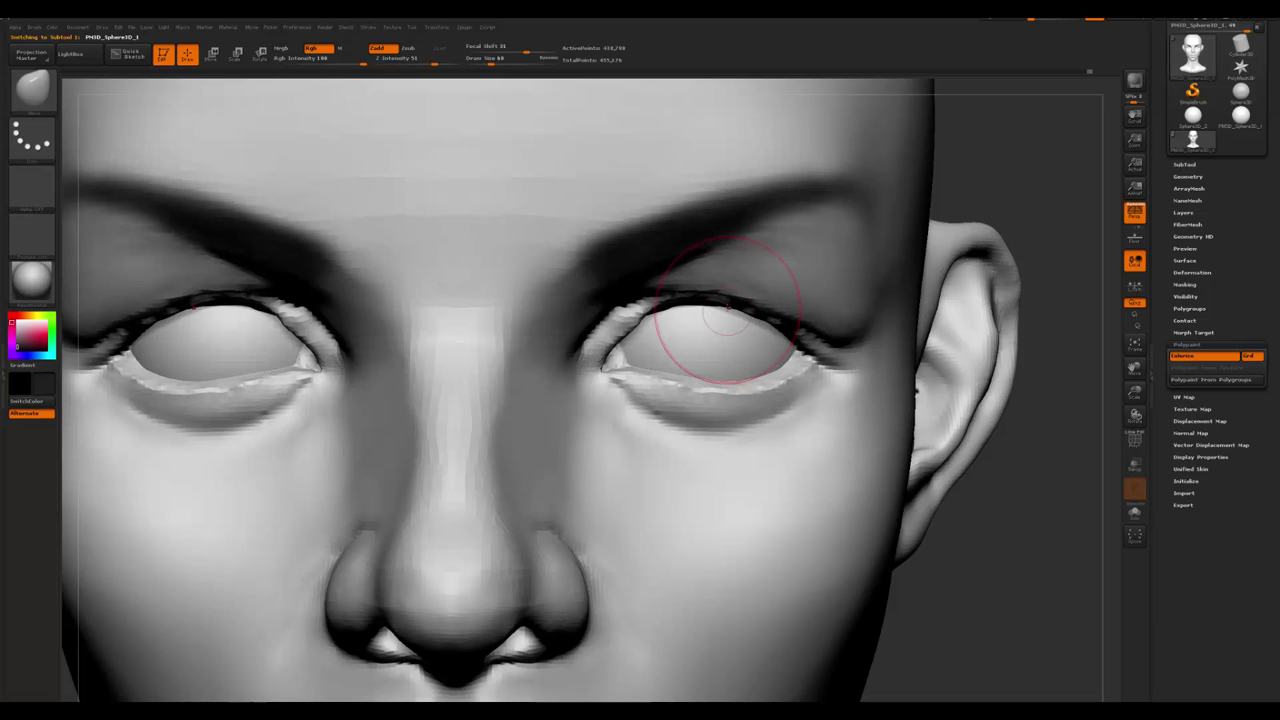
key("space")
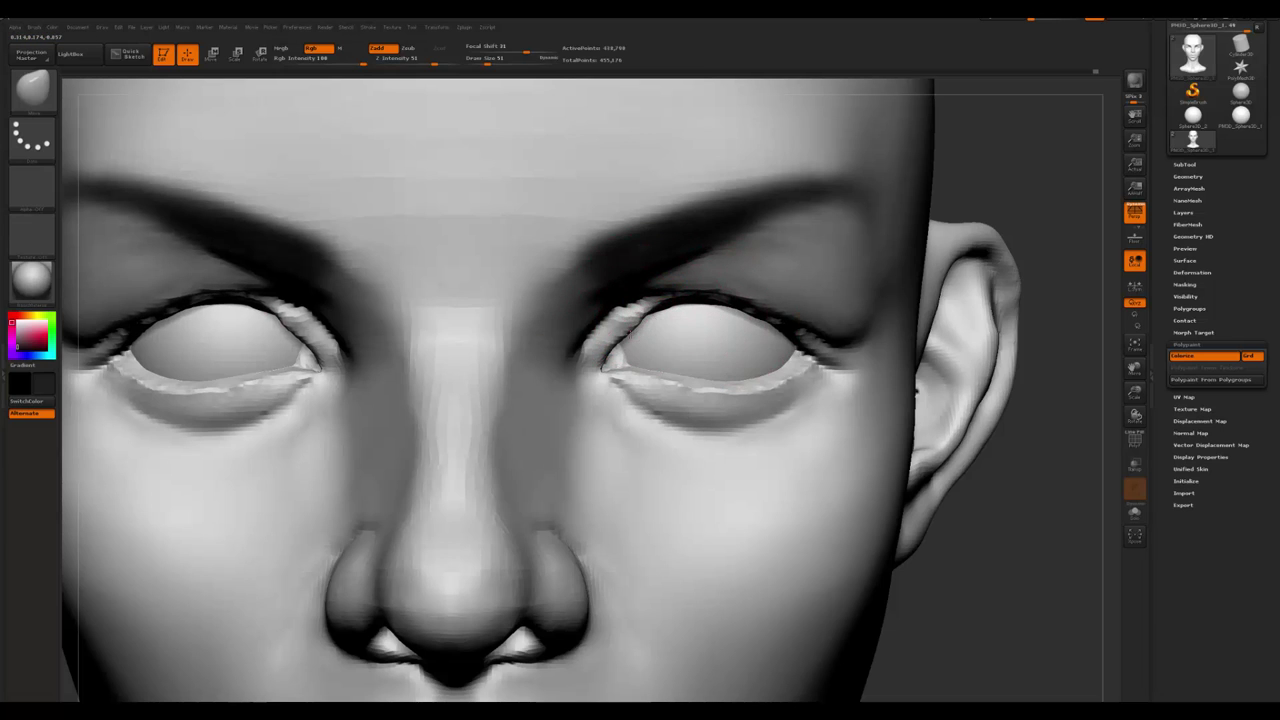
key("f")
mouse_move(327, 509)
left_mouse_down()
mouse_move(380, 505)
mouse_move(331, 500)
mouse_move(351, 514)
mouse_move(710, 370)
left_mouse_up()
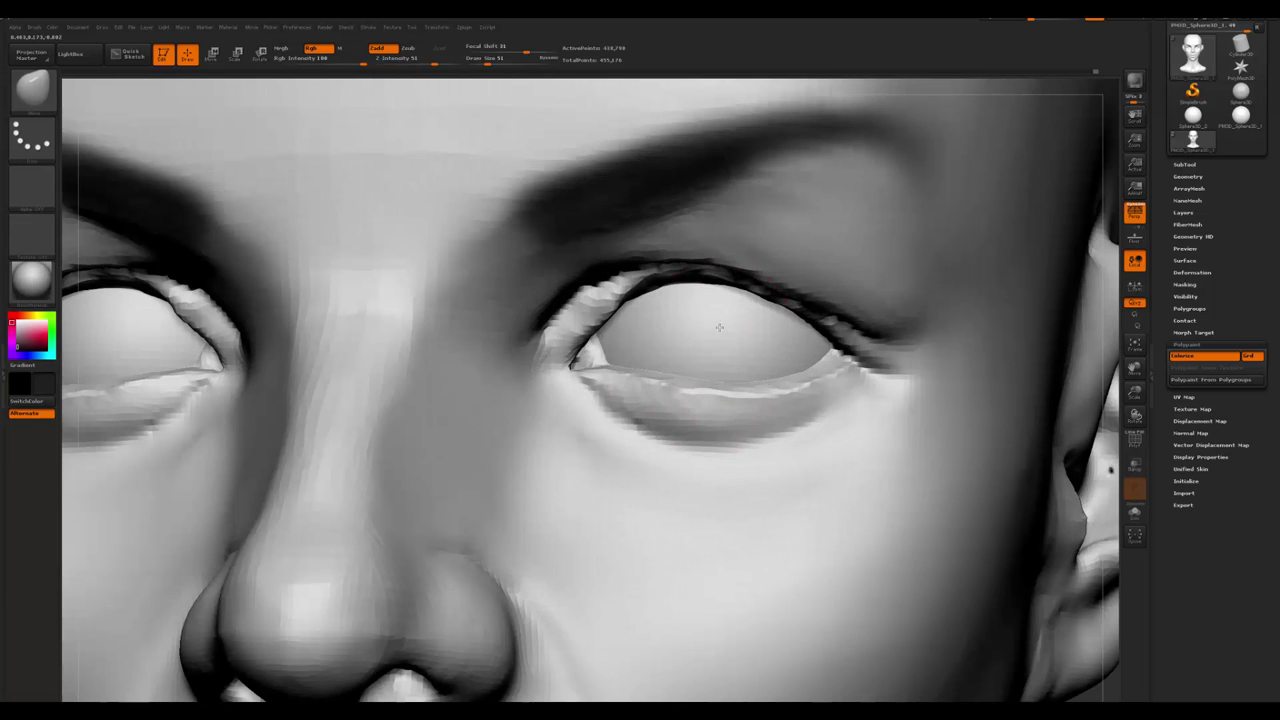
left_click(719, 327, "alt")
key("space")
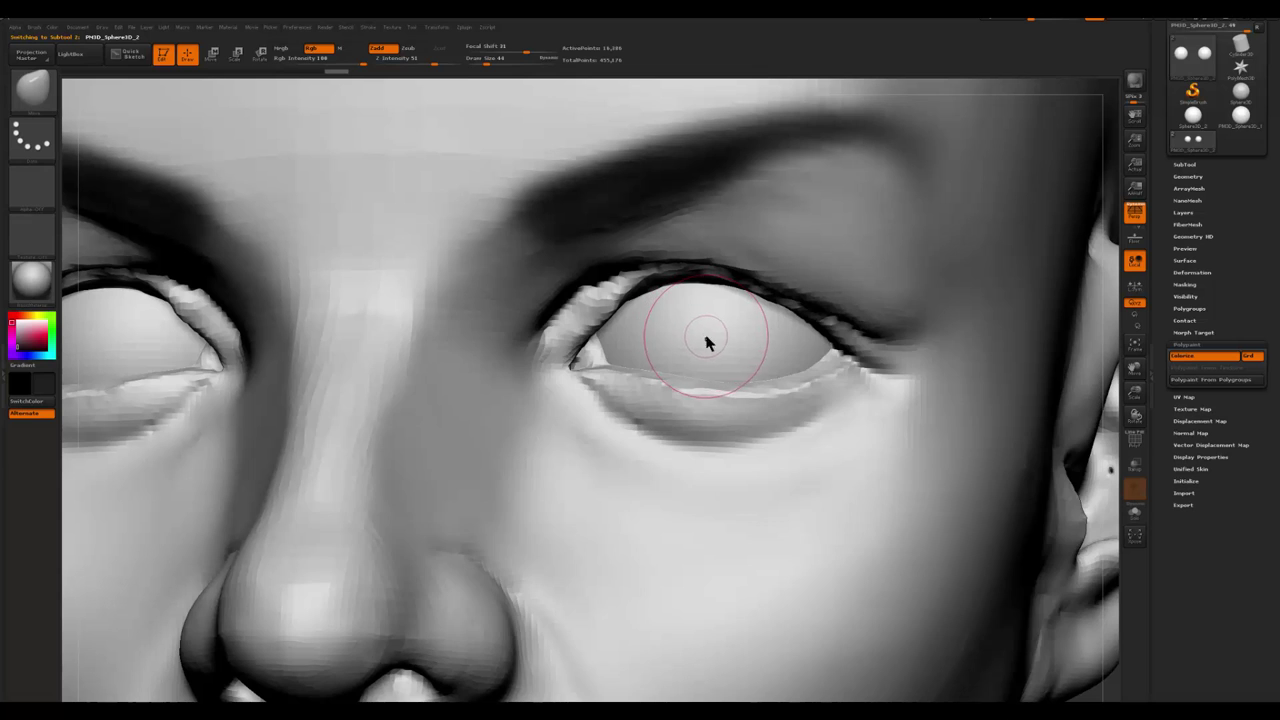
- Switch to a paint brush, re-enable Colorize and paint a dark iris on the eyeball
key("b")
key("m")
key("t")
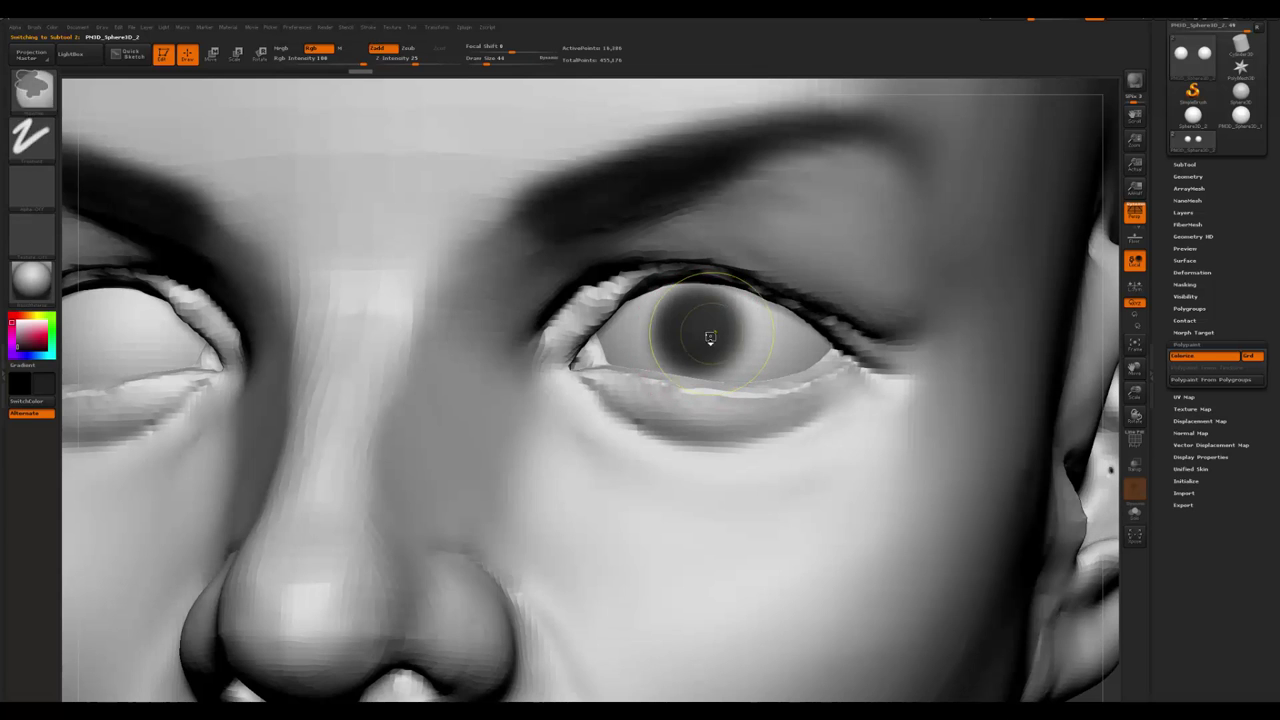
key("ctrl+z")
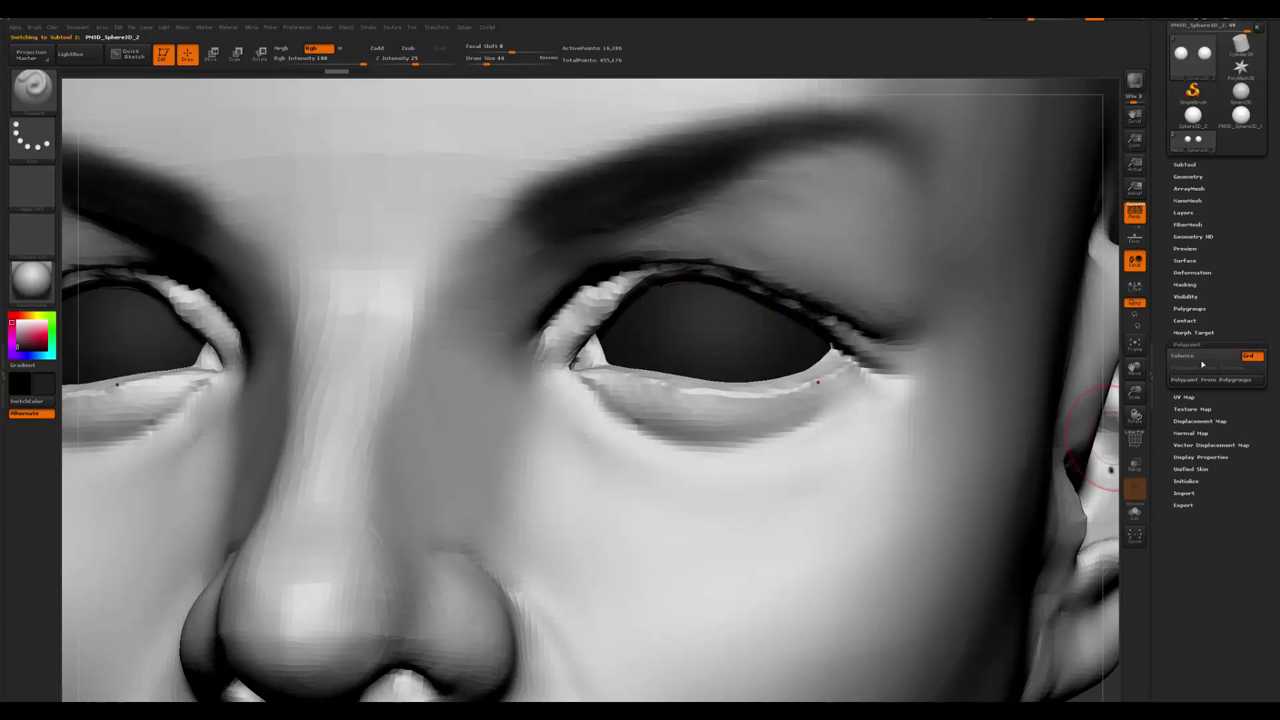
left_click(1202, 358)
key("space")
left_click(702, 328)
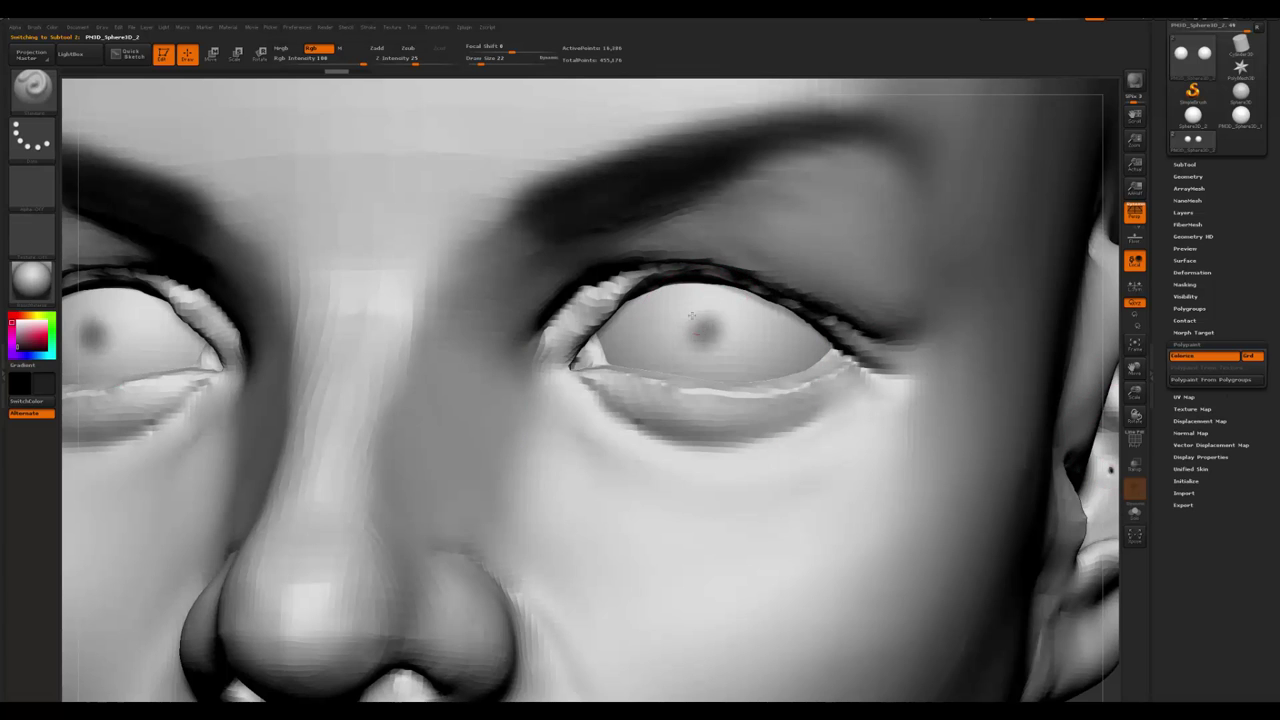
mouse_move(691, 316)
left_mouse_down()
mouse_move(724, 321)
mouse_move(674, 293)
mouse_move(730, 326)
mouse_move(705, 292)
mouse_move(673, 298)
mouse_move(674, 339)
mouse_move(713, 357)
mouse_move(739, 334)
mouse_move(733, 301)
mouse_move(700, 290)
mouse_move(671, 295)
mouse_move(691, 355)
left_mouse_up()
- Darken the iris and paint a darker pupil with extra dark paint around it
key("f")
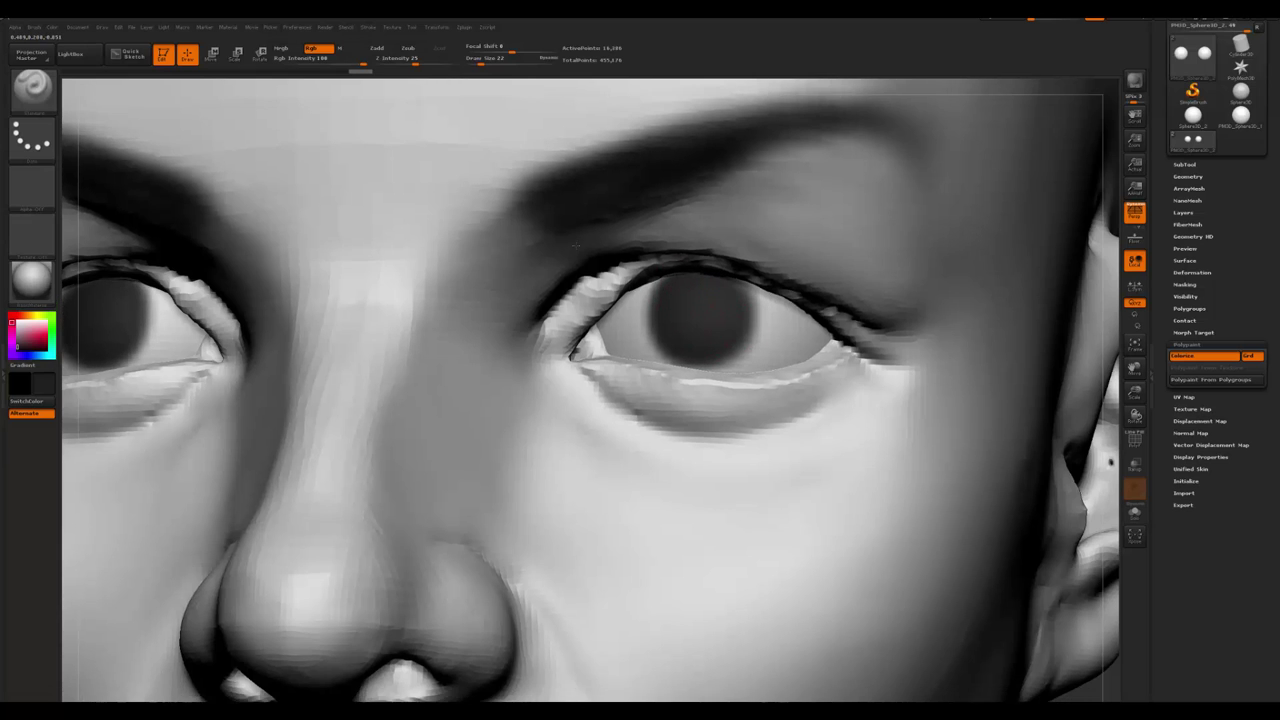
left_click_drag(430, 440, 398, 436)
scroll(697, 367, "up", 5)
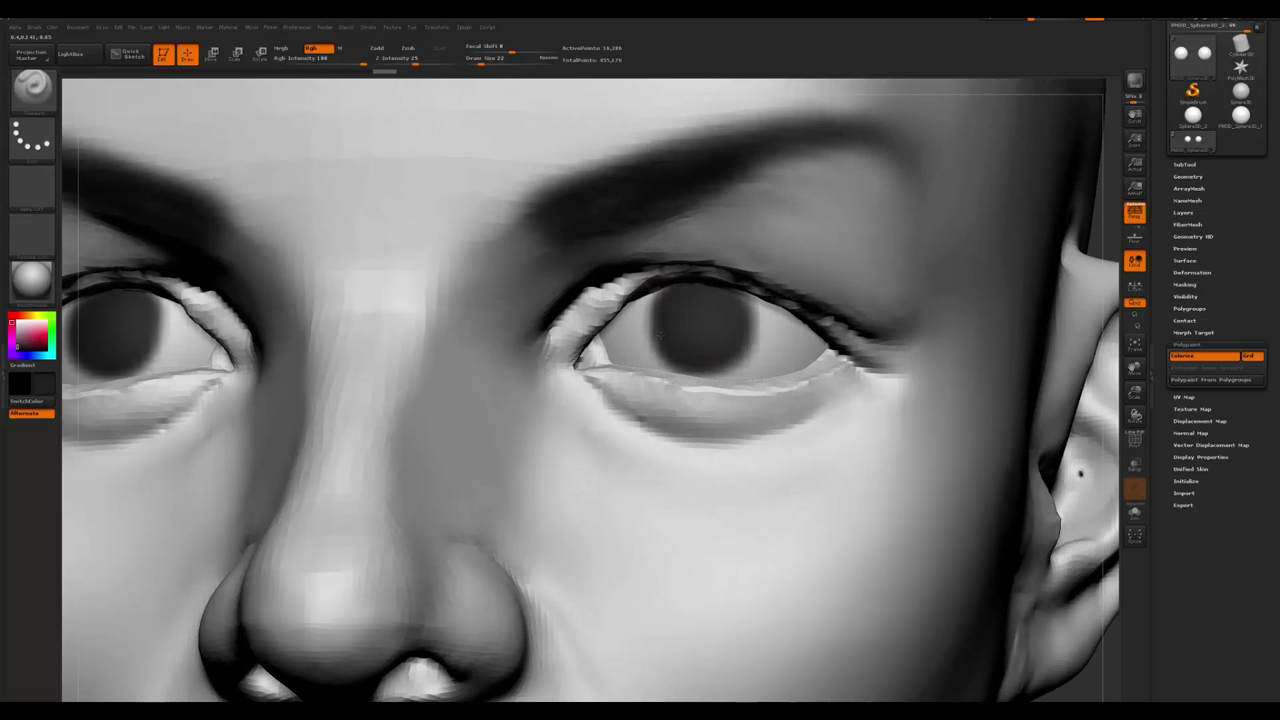
mouse_move(657, 336)
left_mouse_down()
mouse_move(700, 360)
mouse_move(745, 305)
left_mouse_up()
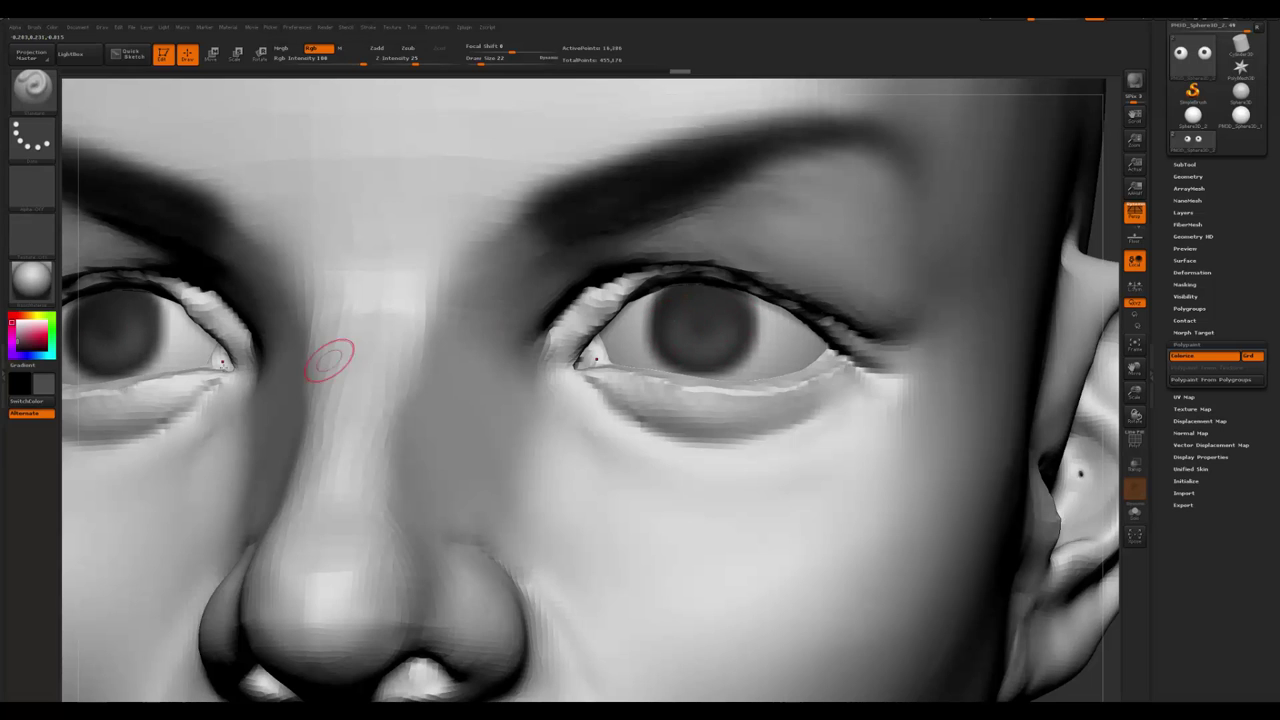
key("space")
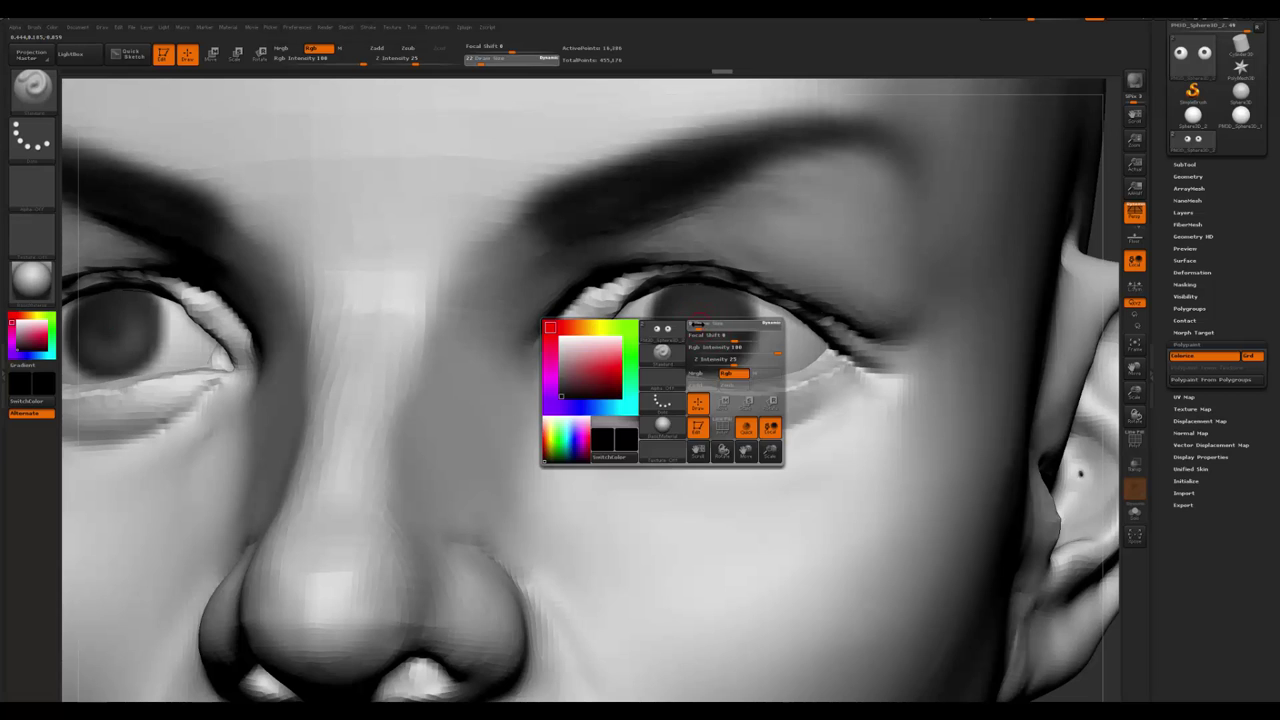
key("space")
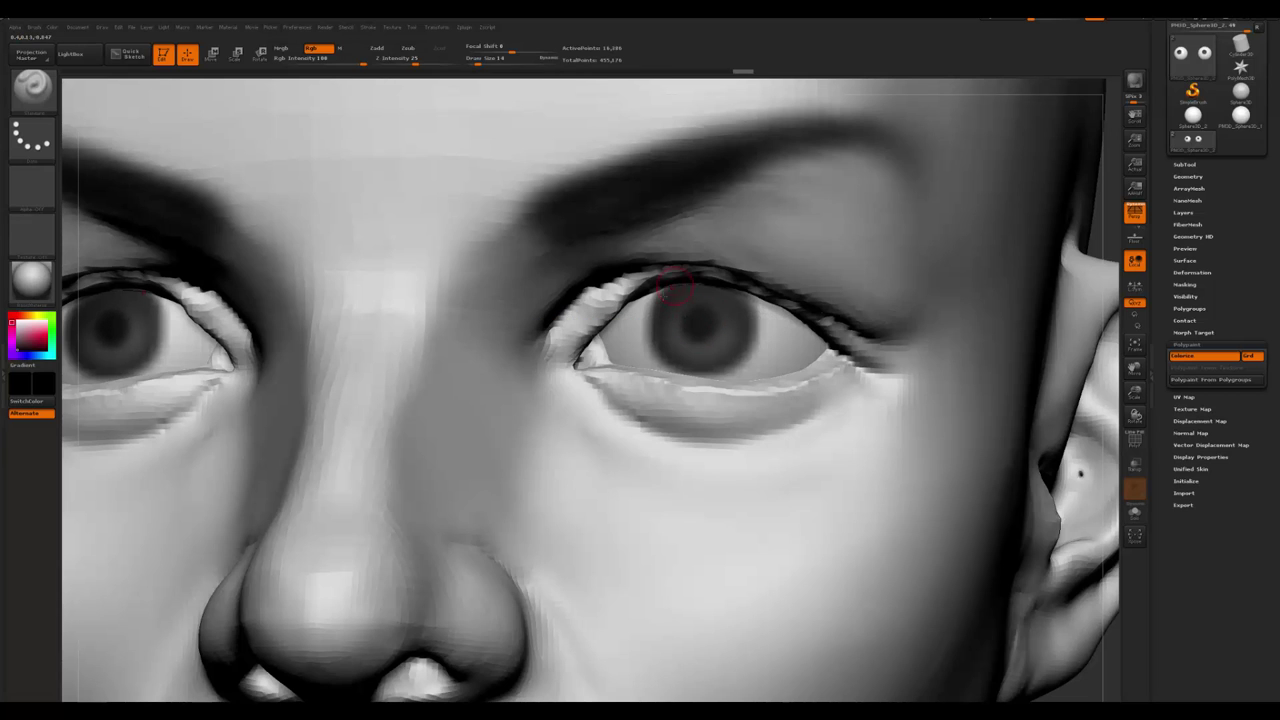
left_click_drag(650, 300, 615, 325)
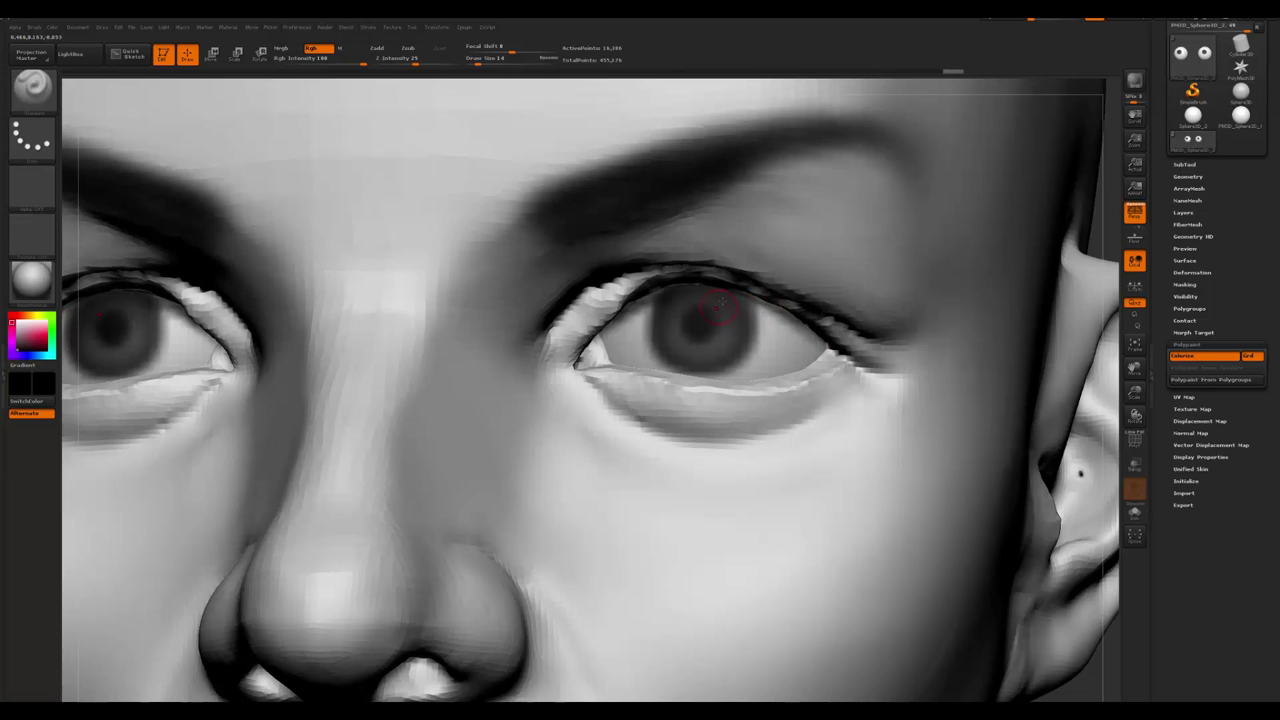
mouse_move(705, 293)
left_mouse_down()
mouse_move(829, 343)
mouse_move(838, 360)
left_mouse_up()
- Open the material picker and preview Chrome BrightBlueTint on the eyeballs
key("f")
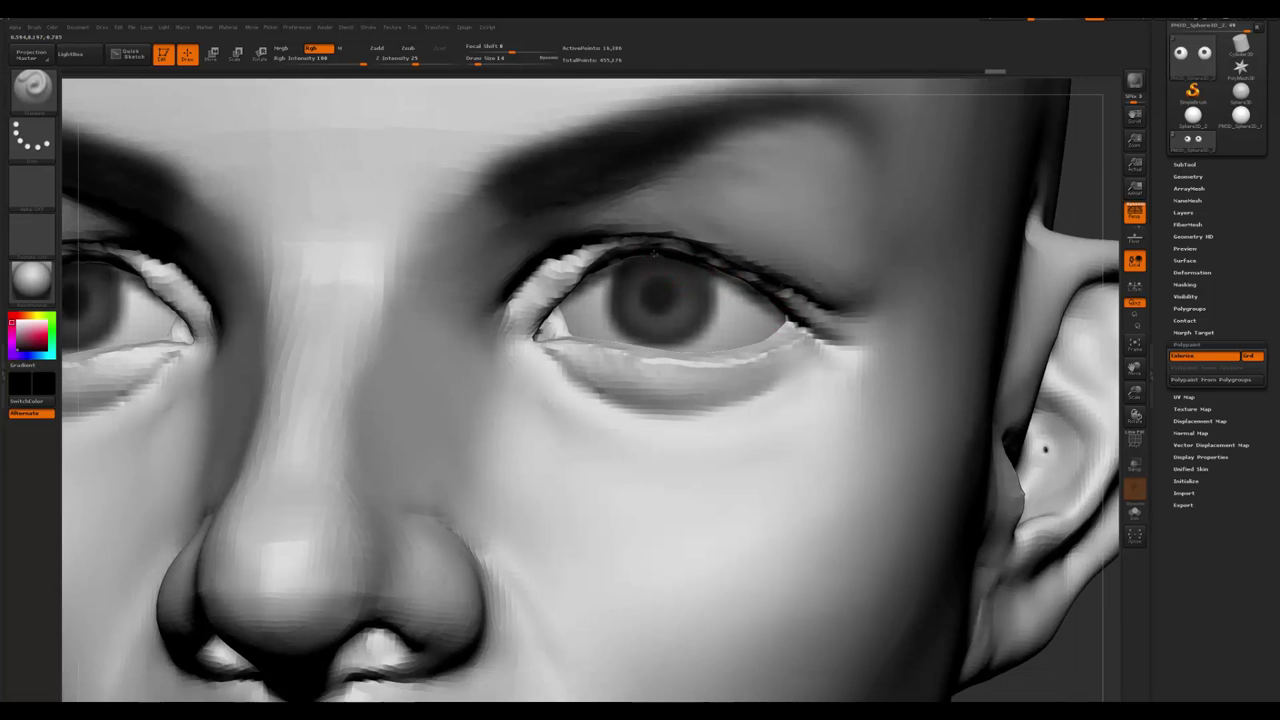
mouse_move(405, 450)
left_mouse_down()
mouse_move(448, 507)
mouse_move(327, 529)
mouse_move(346, 409)
left_mouse_up()
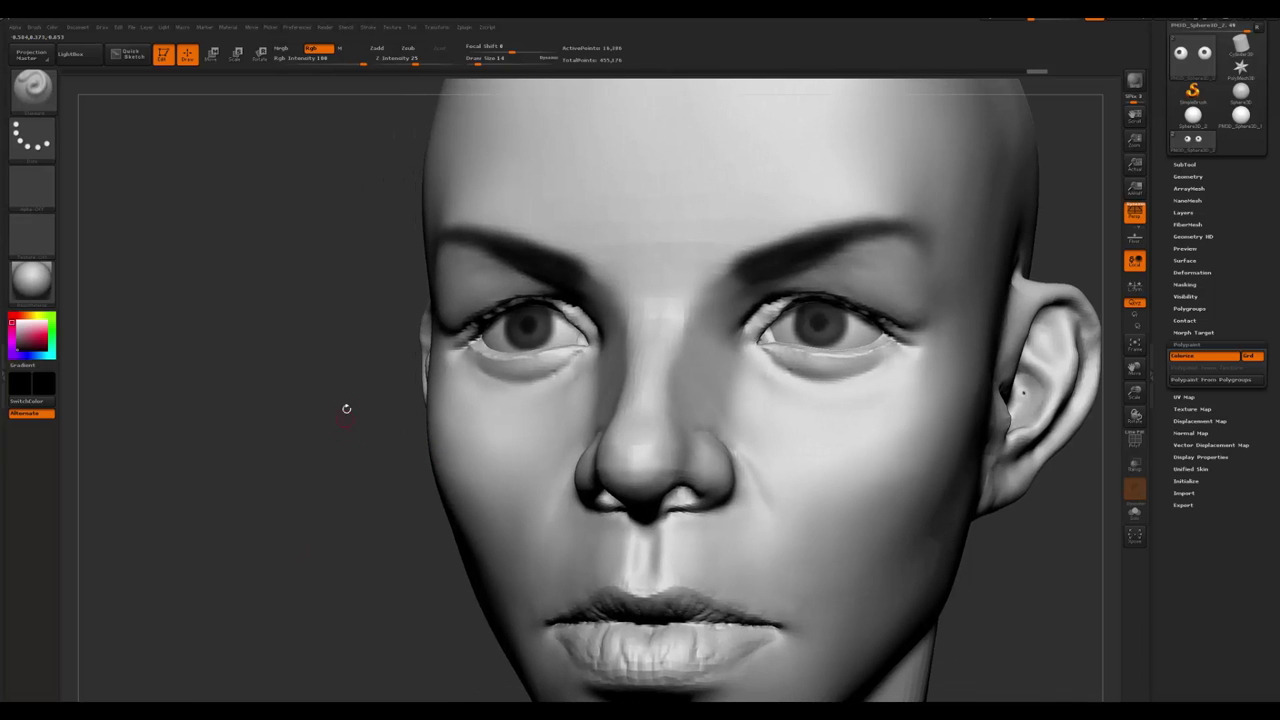
left_click(33, 280)
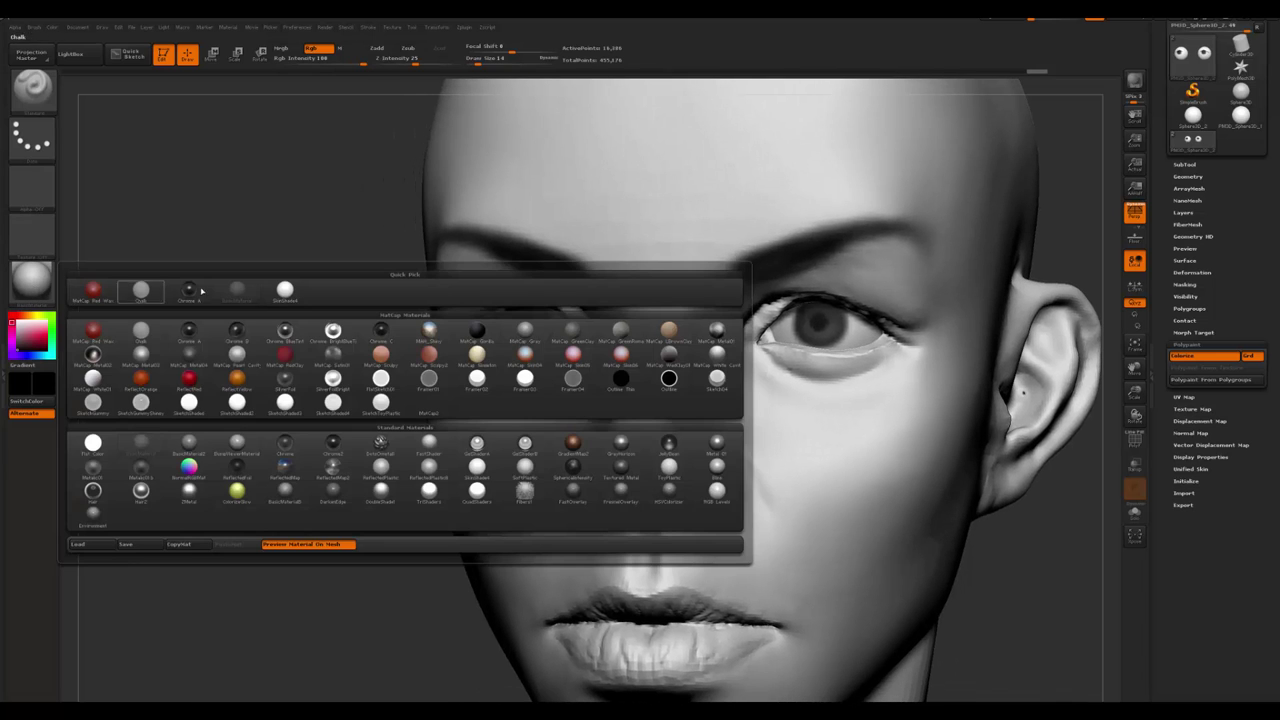
mouse_move(388, 344)
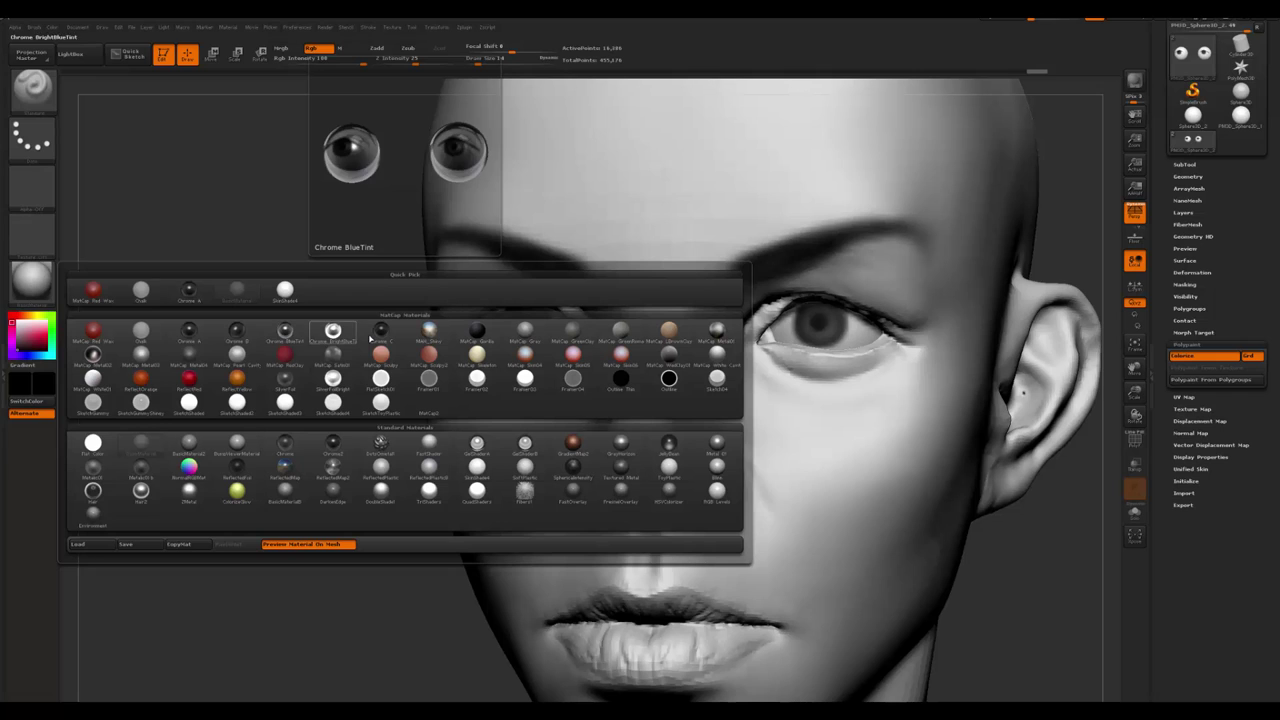
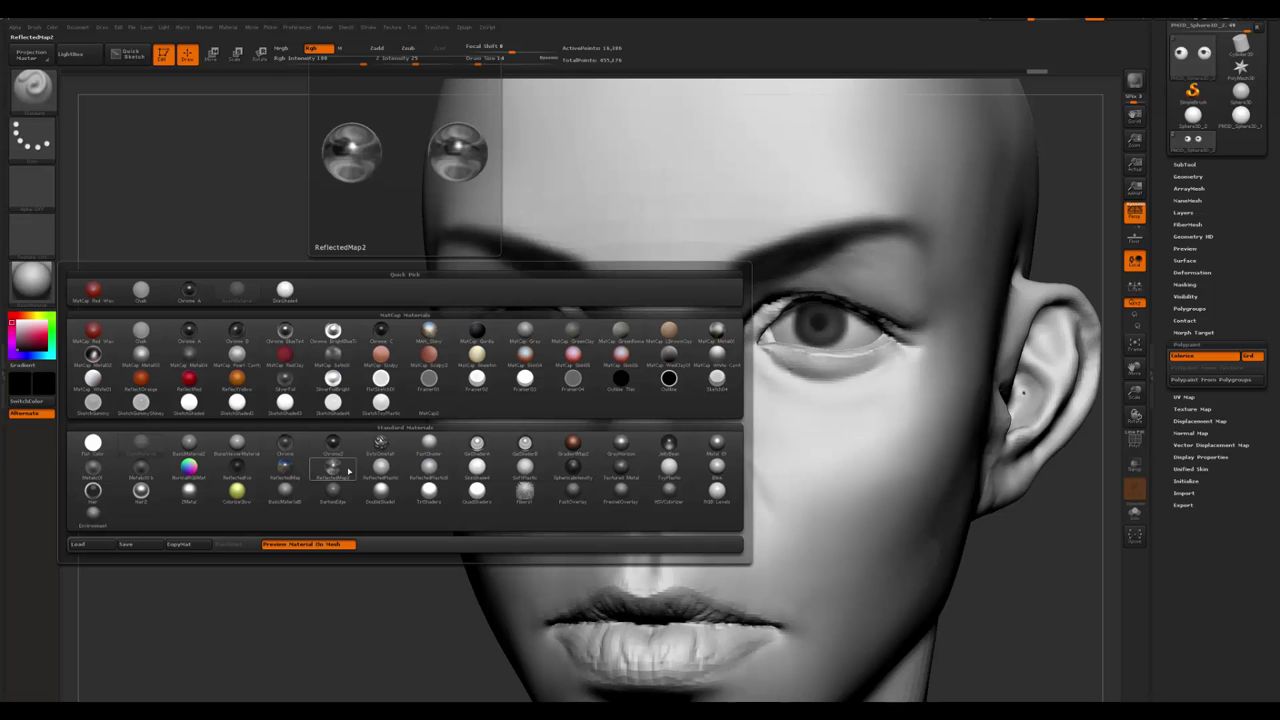
- Apply glossy JellyBean to the head and set the M channel so strokes paint material only
left_click(668, 443)
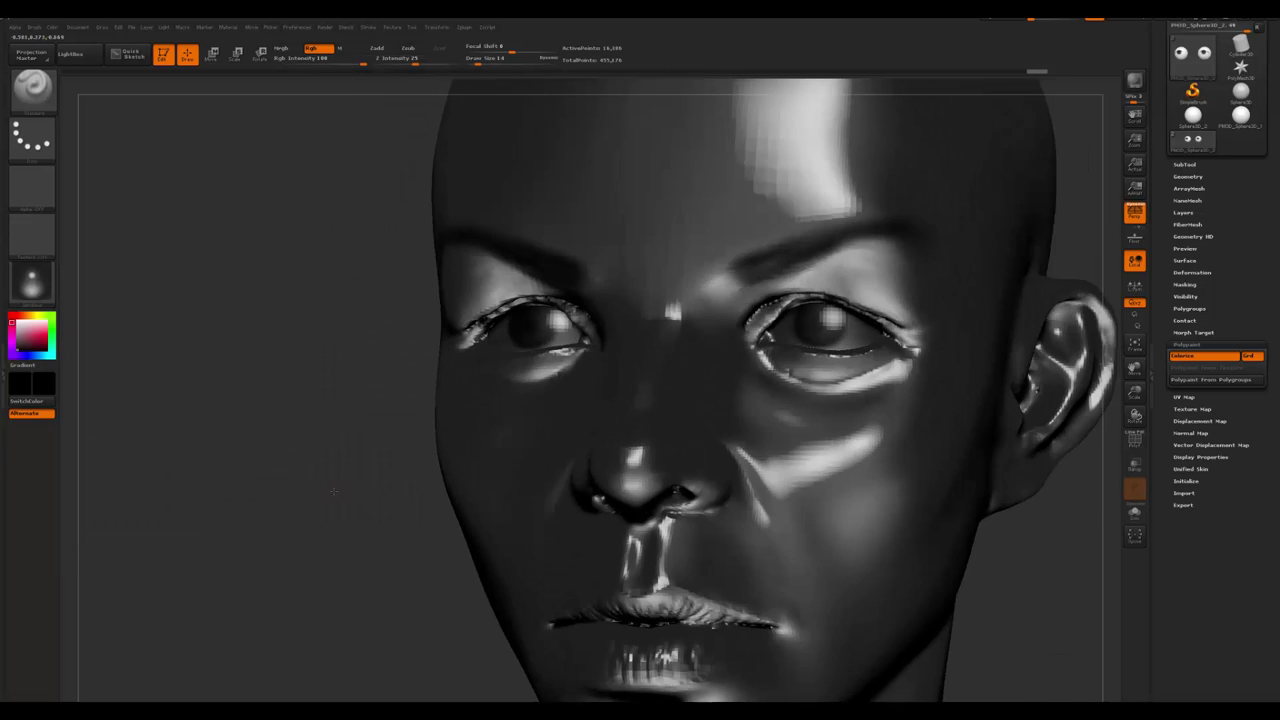
left_click_drag(334, 491, 321, 390)
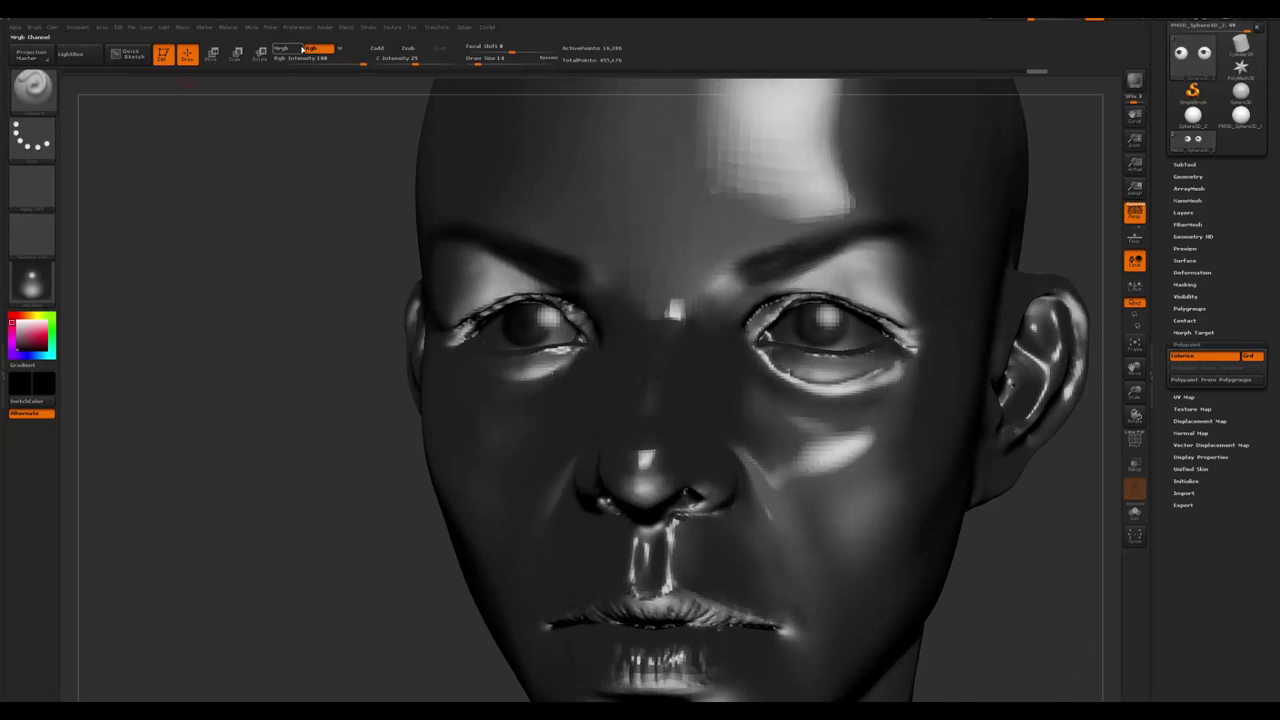
left_click(350, 48)
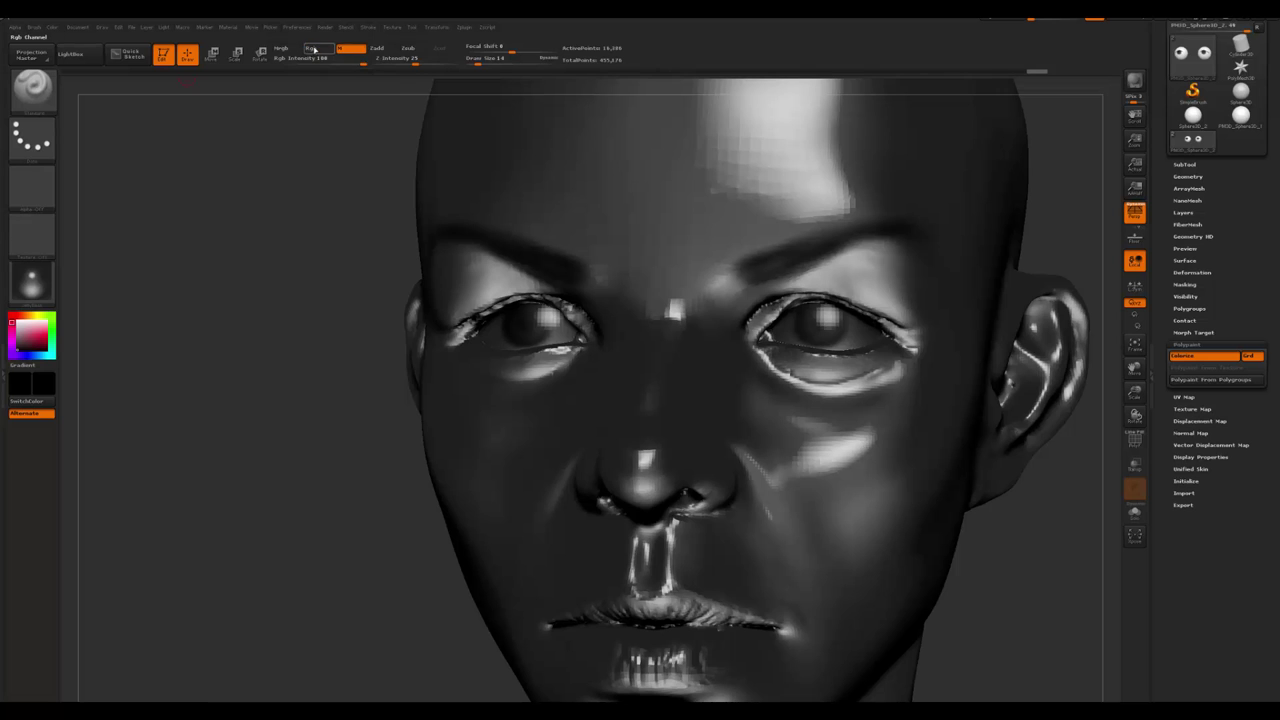
left_click_drag(303, 449, 376, 403)
left_click_drag(229, 347, 432, 351)
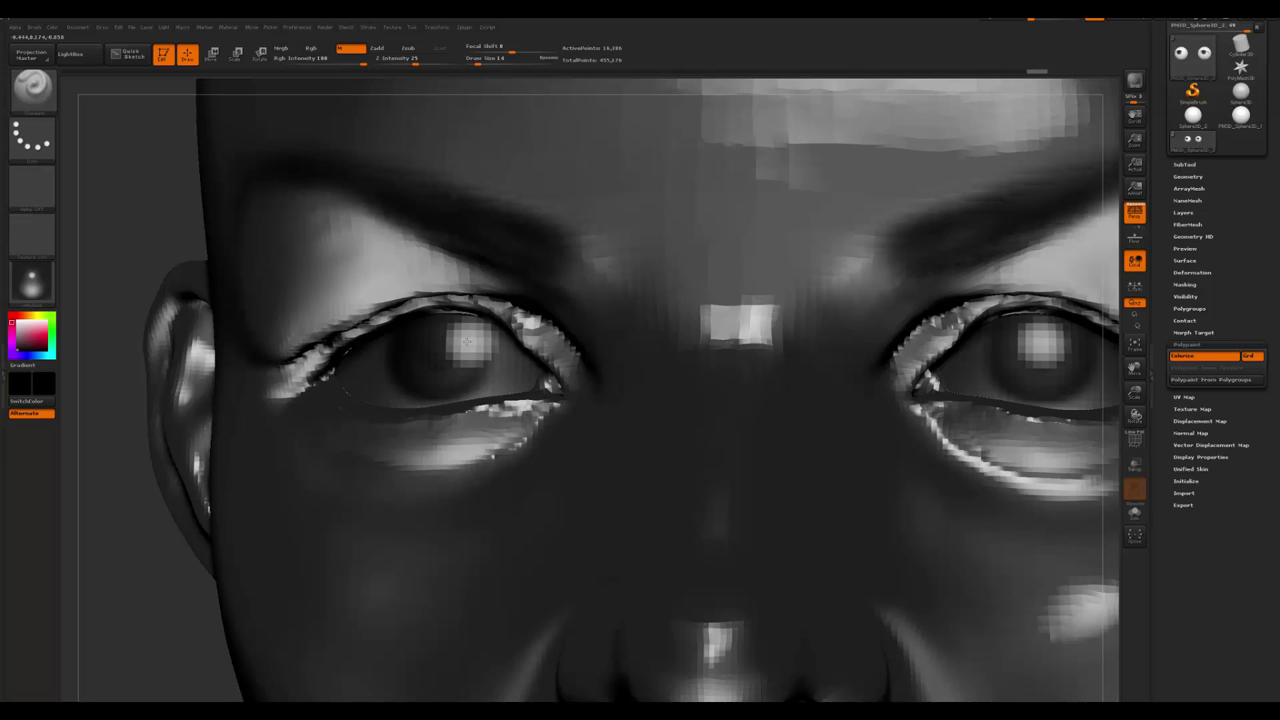
key("f")
left_click(31, 284)
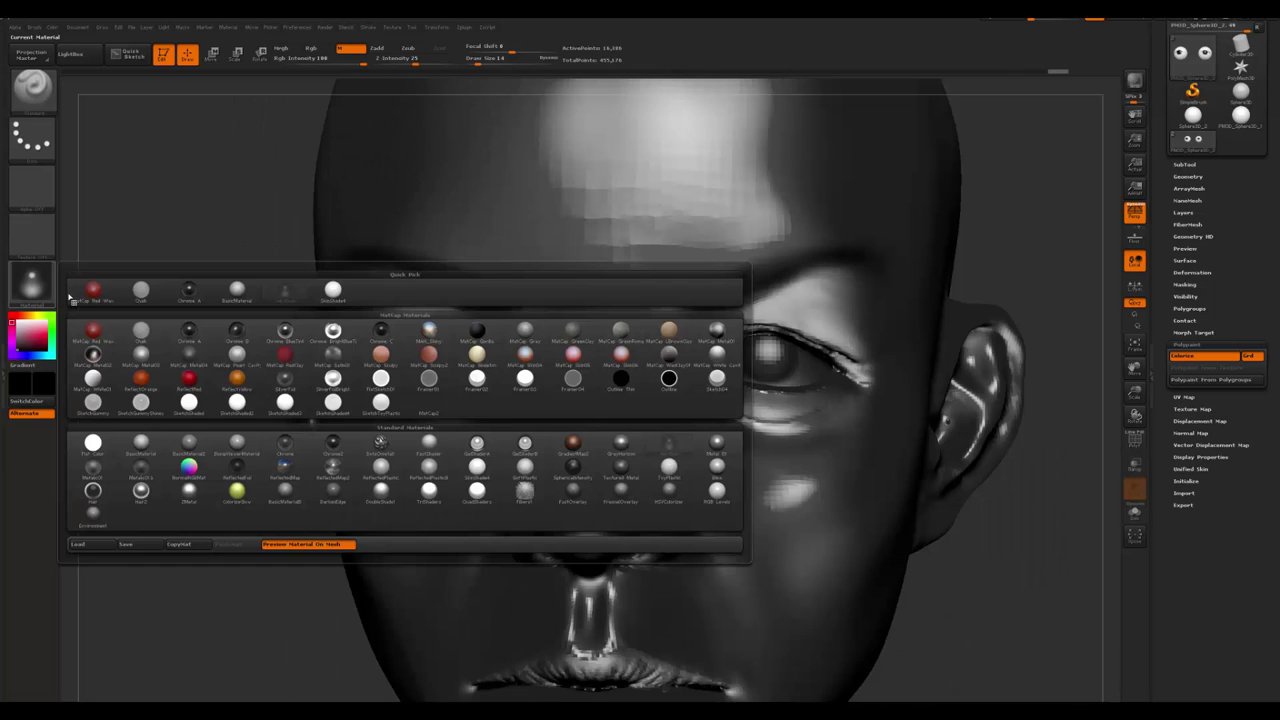
- Apply matte BasicMaterial to the head, return to a front view, and show the Material palette
left_click(138, 448)
mouse_move(258, 468)
left_mouse_down("alt")
mouse_move(238, 452)
mouse_move(238, 552)
mouse_move(233, 425)
mouse_move(247, 449)
left_mouse_up("alt")
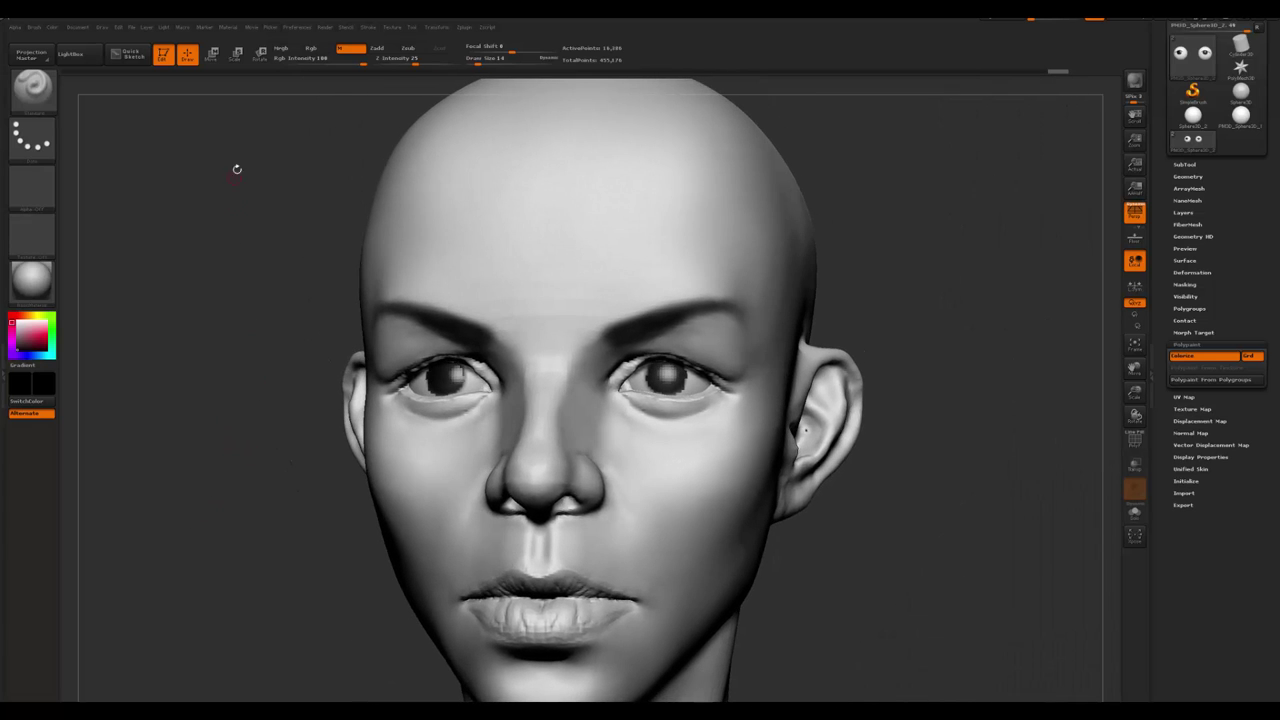
left_click_drag(230, 228, 229, 117)
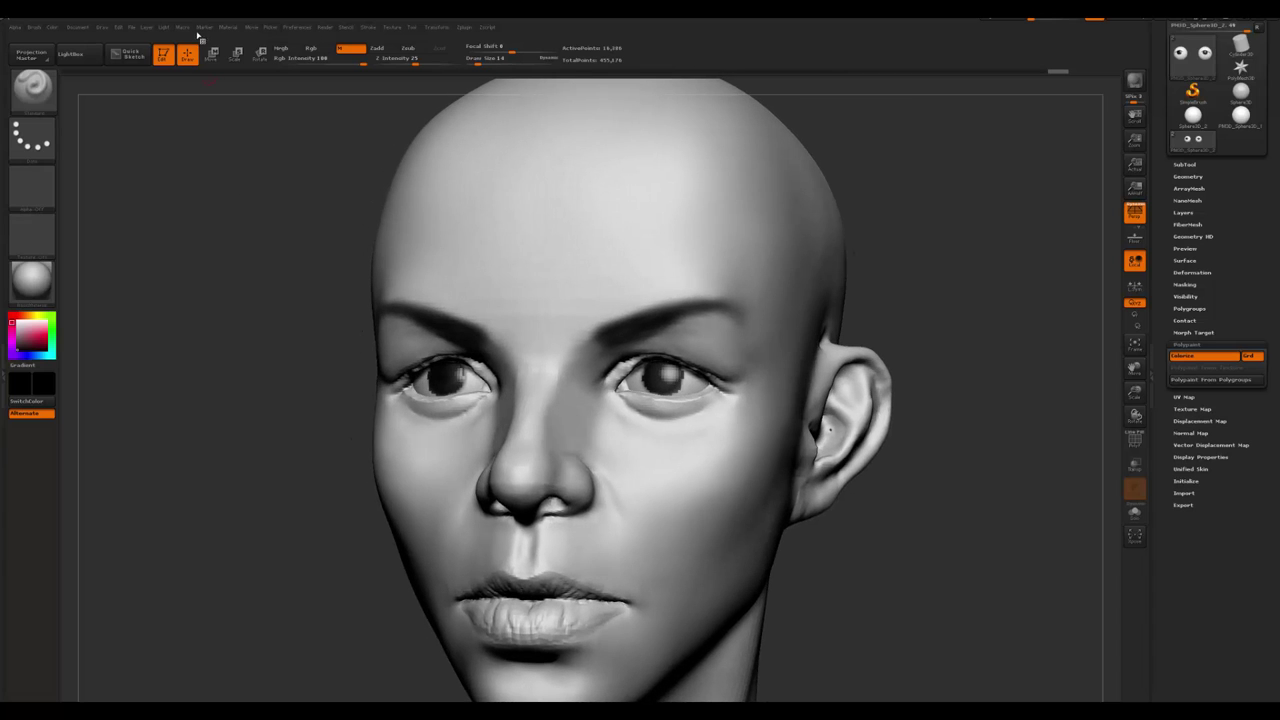
left_click(230, 28)
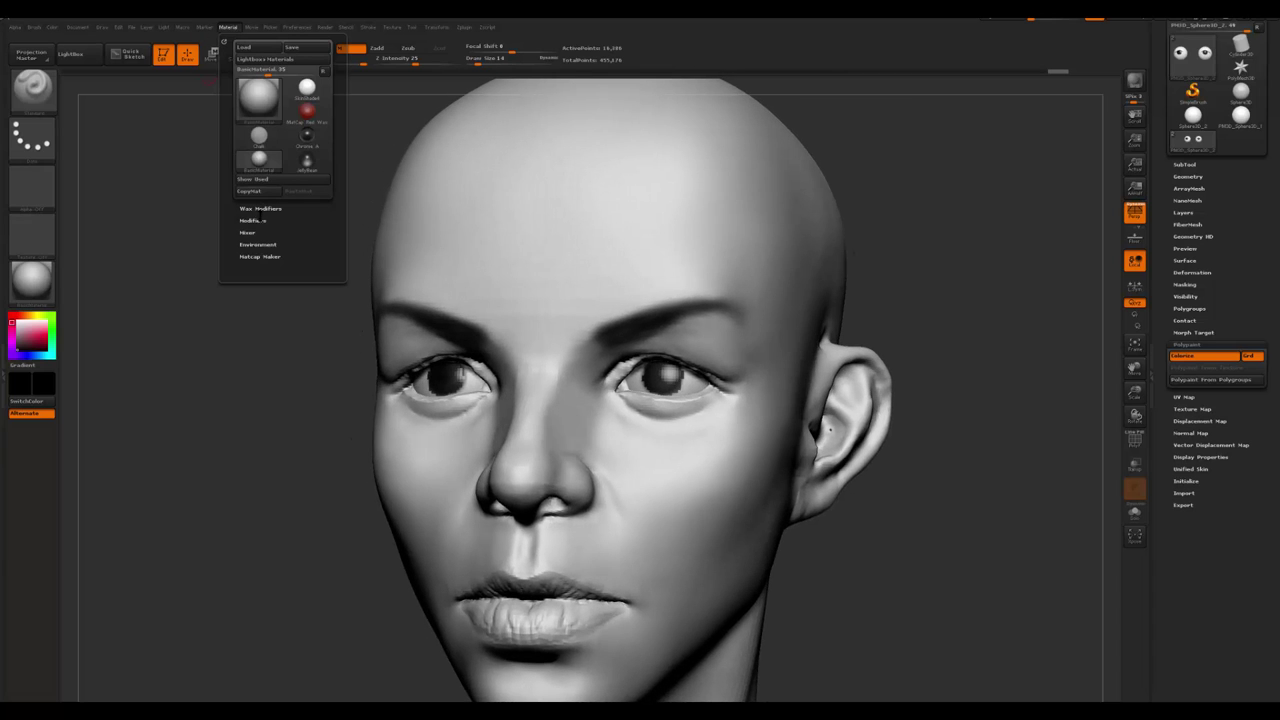
- Drag a point on BasicMaterial's SpecularCurve in Material > Modifiers to change the head's highlights
left_click_drag(290, 230, 268, 98)
left_click(228, 27)
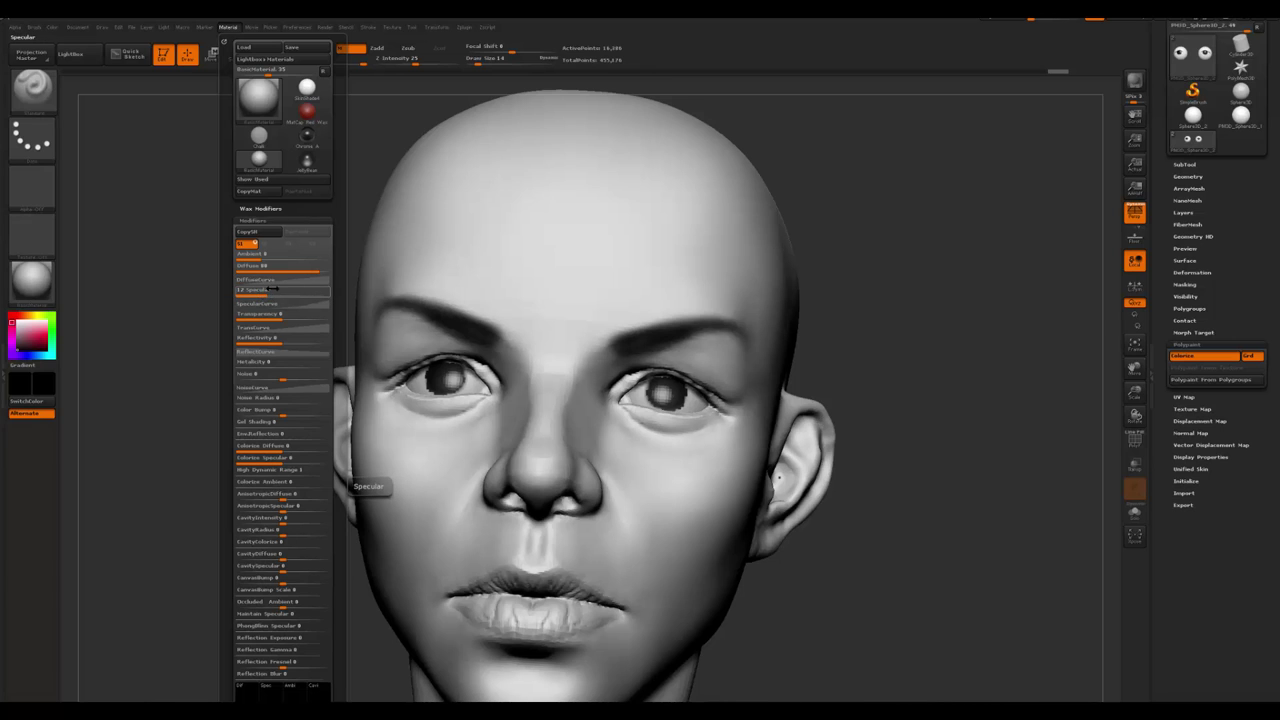
left_click(258, 302)
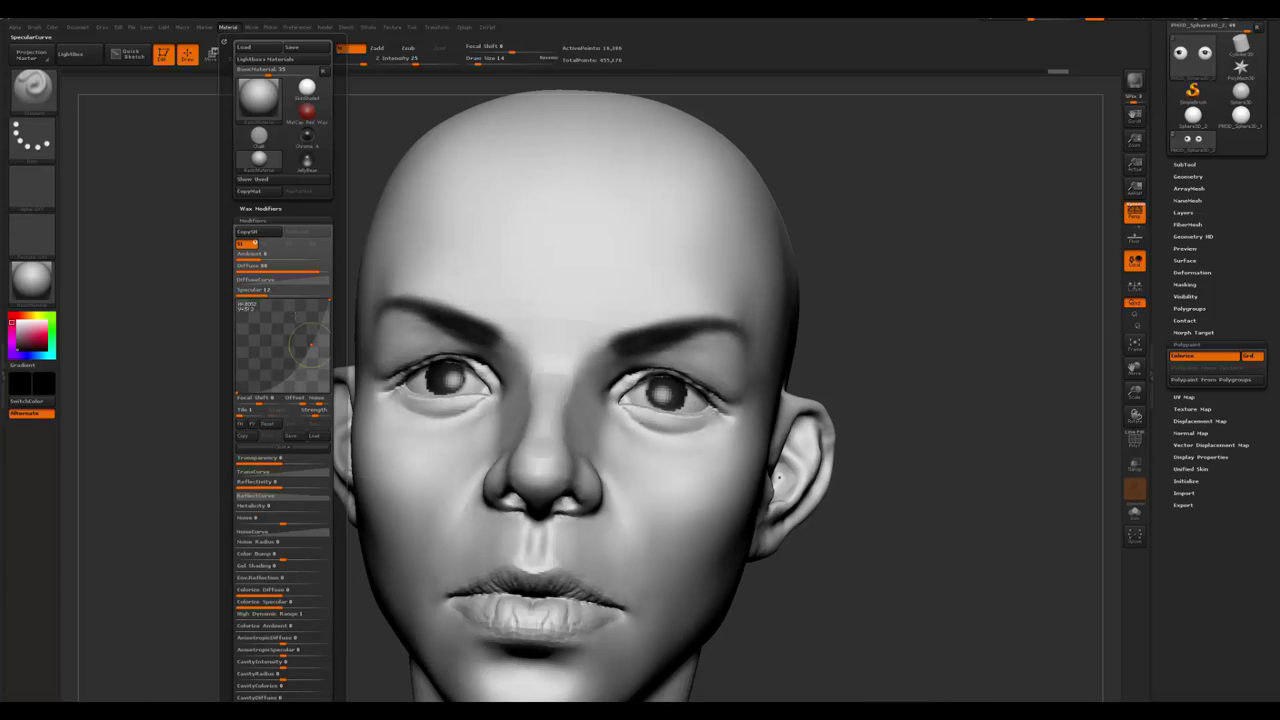
left_click_drag(310, 345, 308, 341)
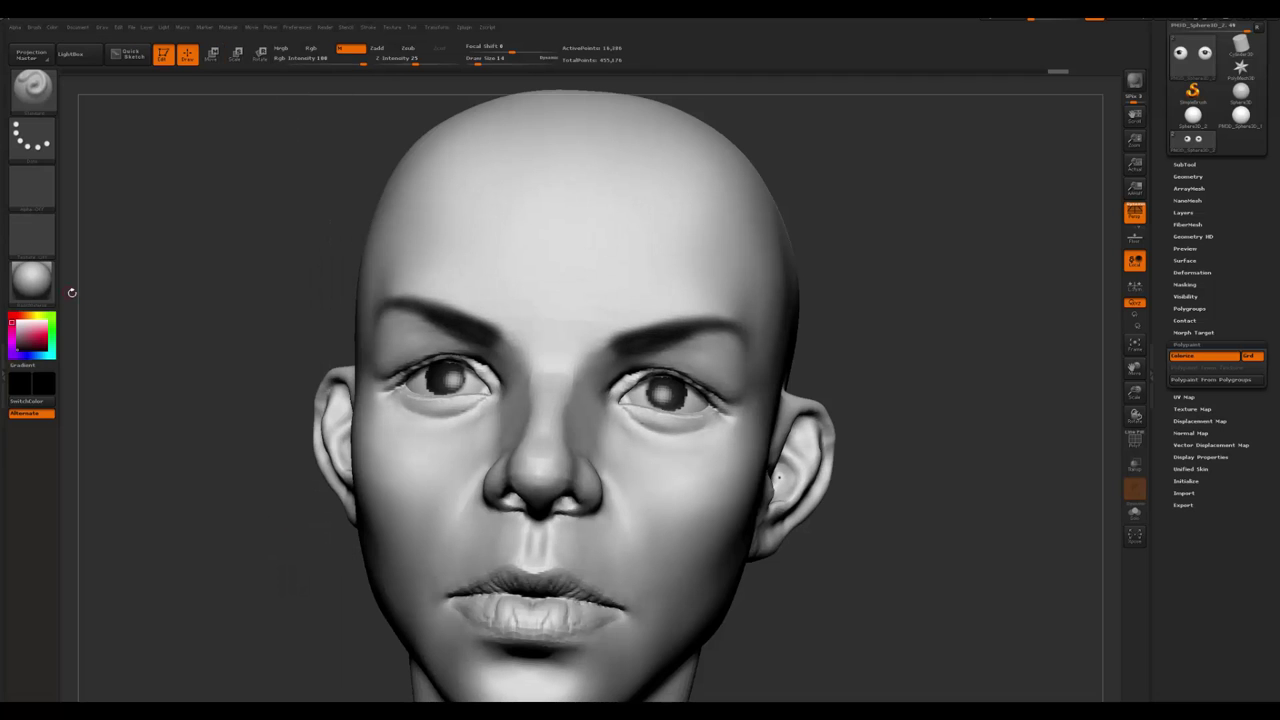
- Reapply JellyBean and drag its SpecularCurve point for a broad, bright forehead highlight
left_click(36, 294)
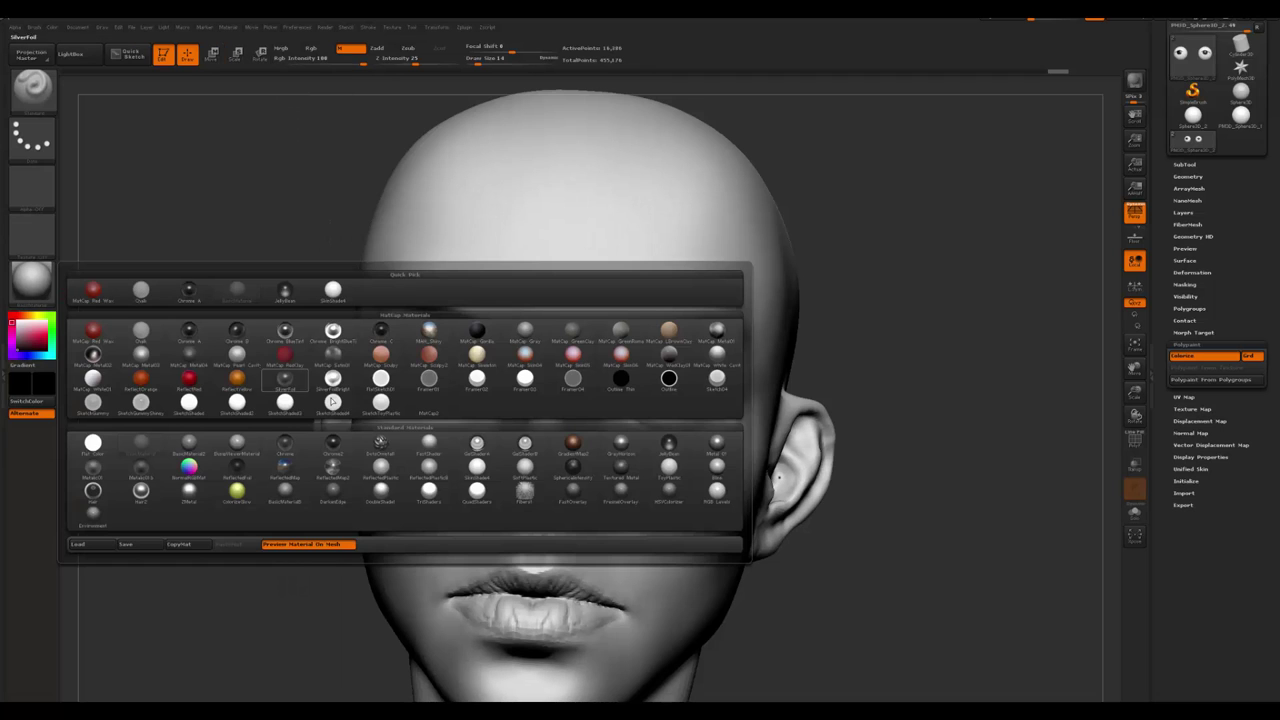
left_click(674, 448)
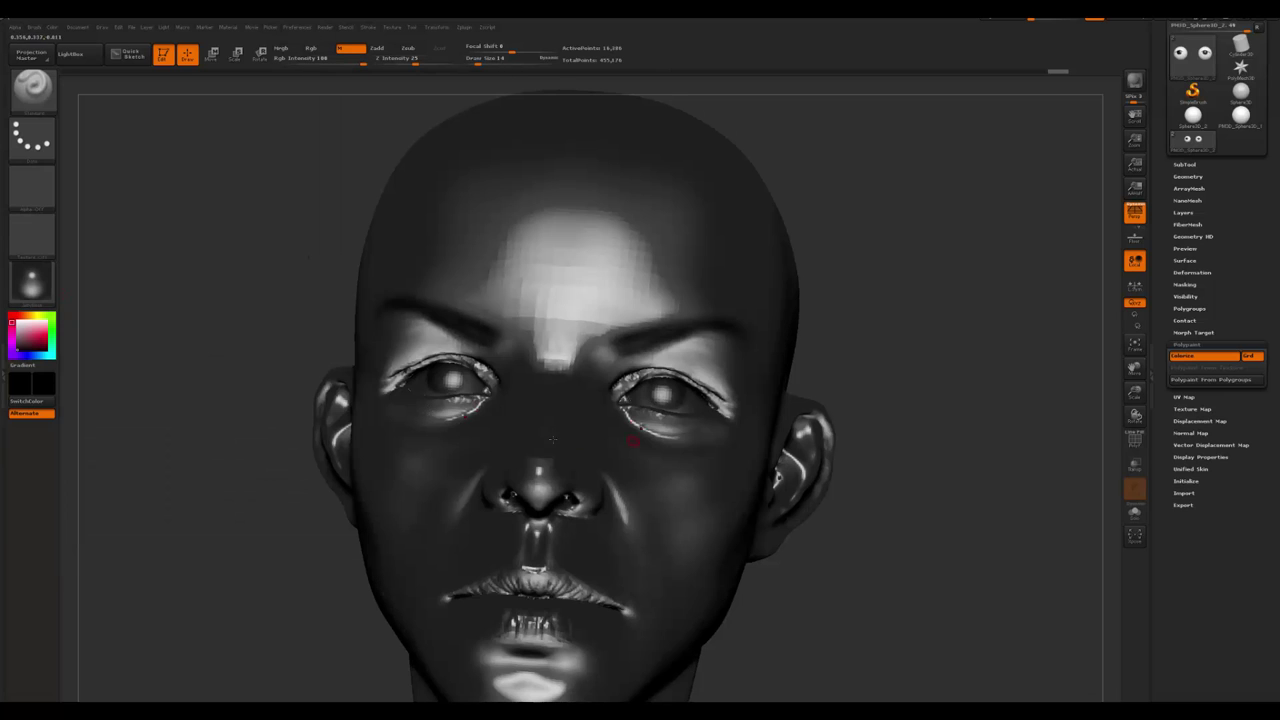
left_click(228, 28)
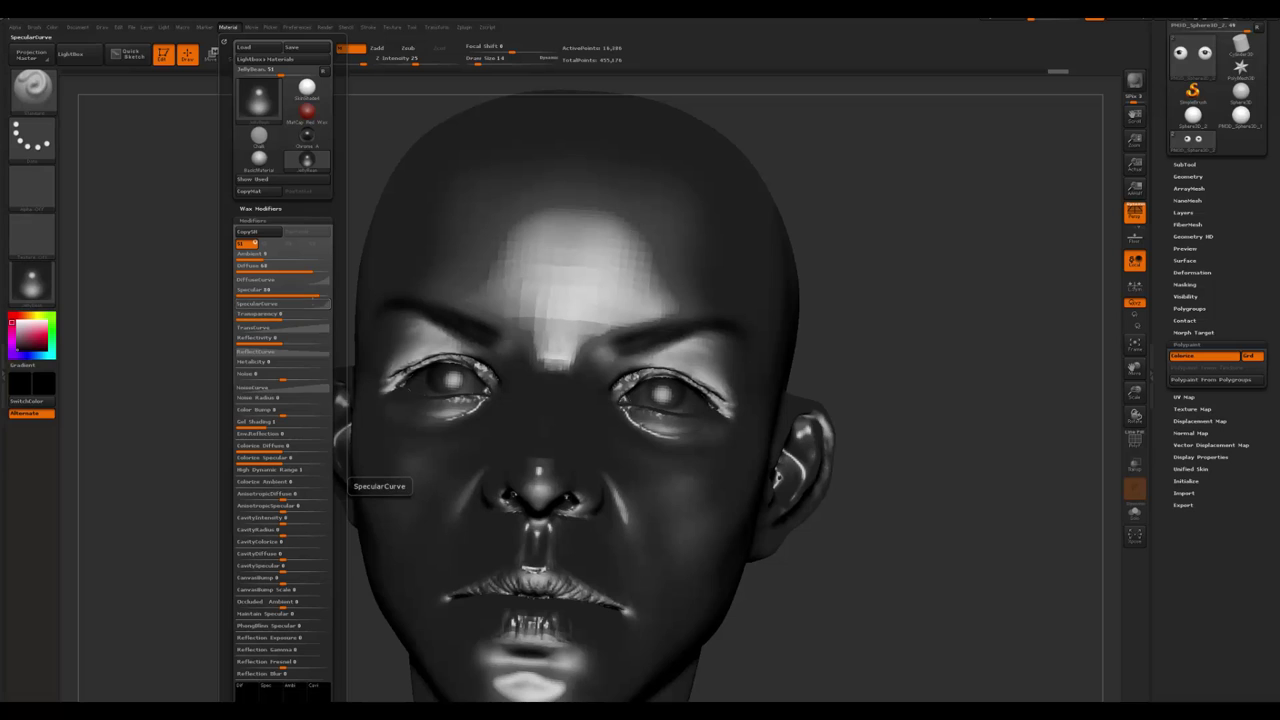
left_click(280, 303)
left_click_drag(308, 375, 312, 380)
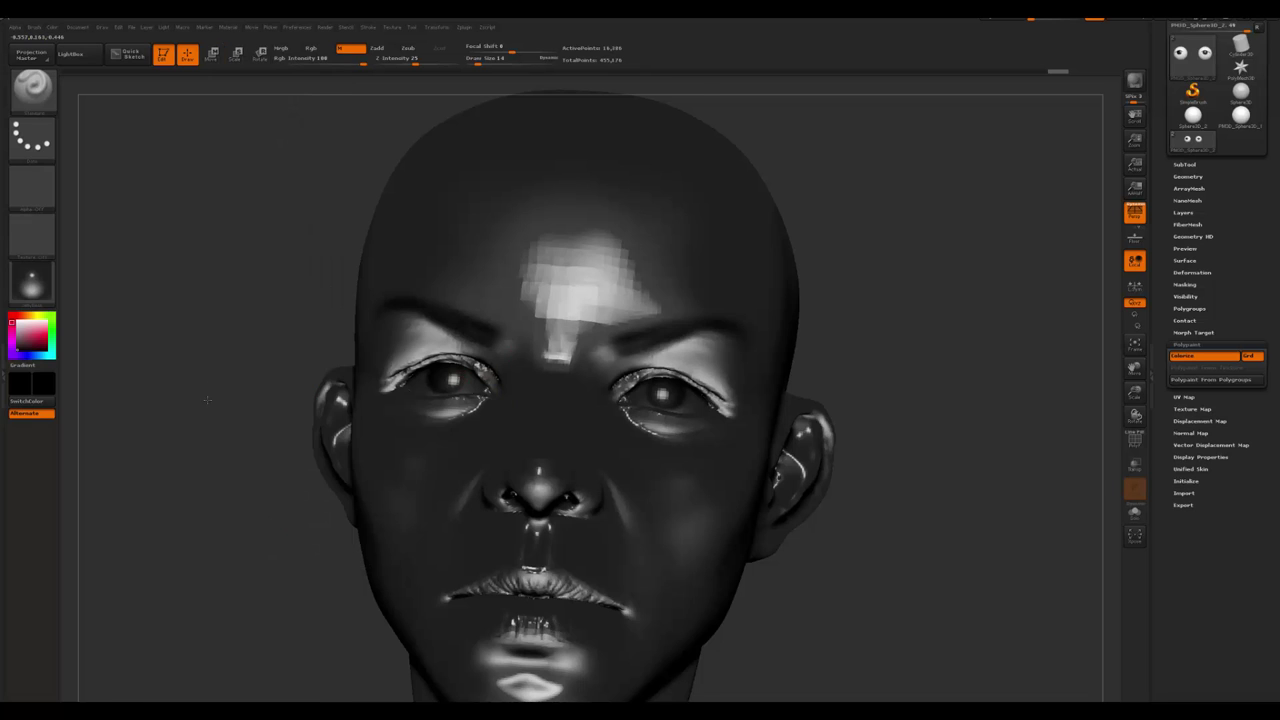
left_click_drag(207, 400, 212, 380)
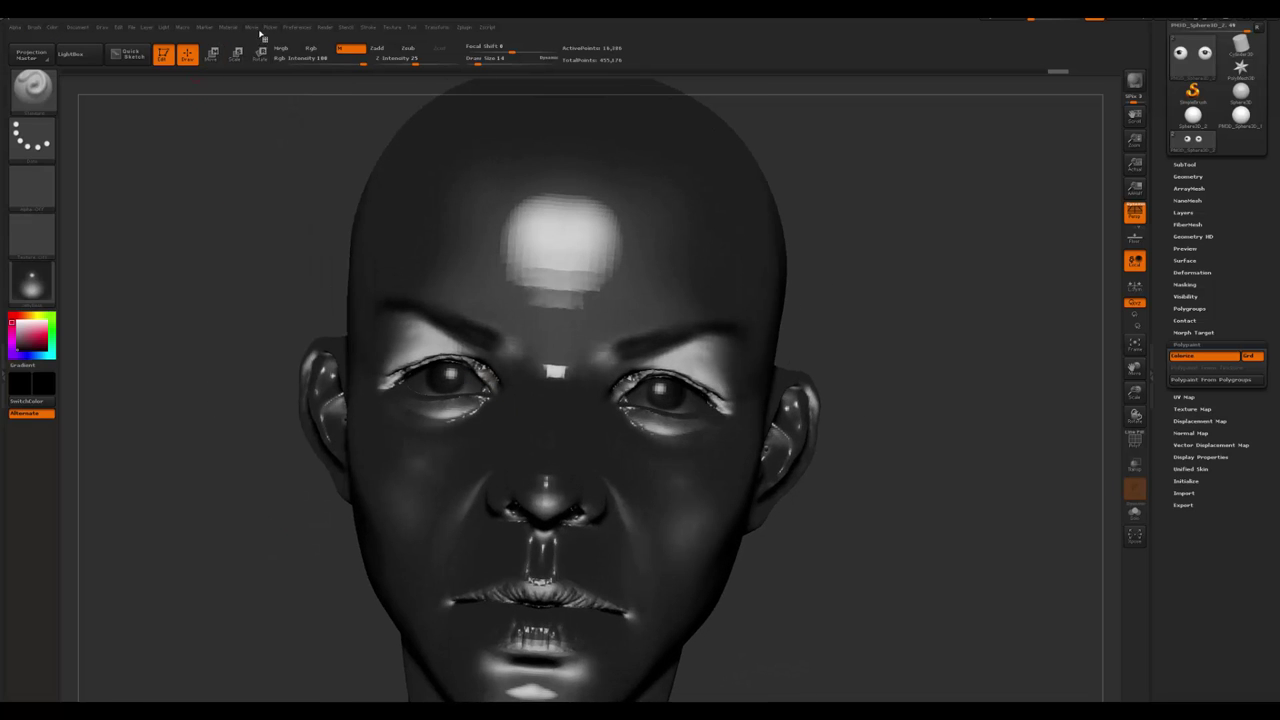
- Raise JellyBean Diffuse from 68 to 98, reshape its DiffuseCurve, and dock the Material palette left
left_click(228, 27)
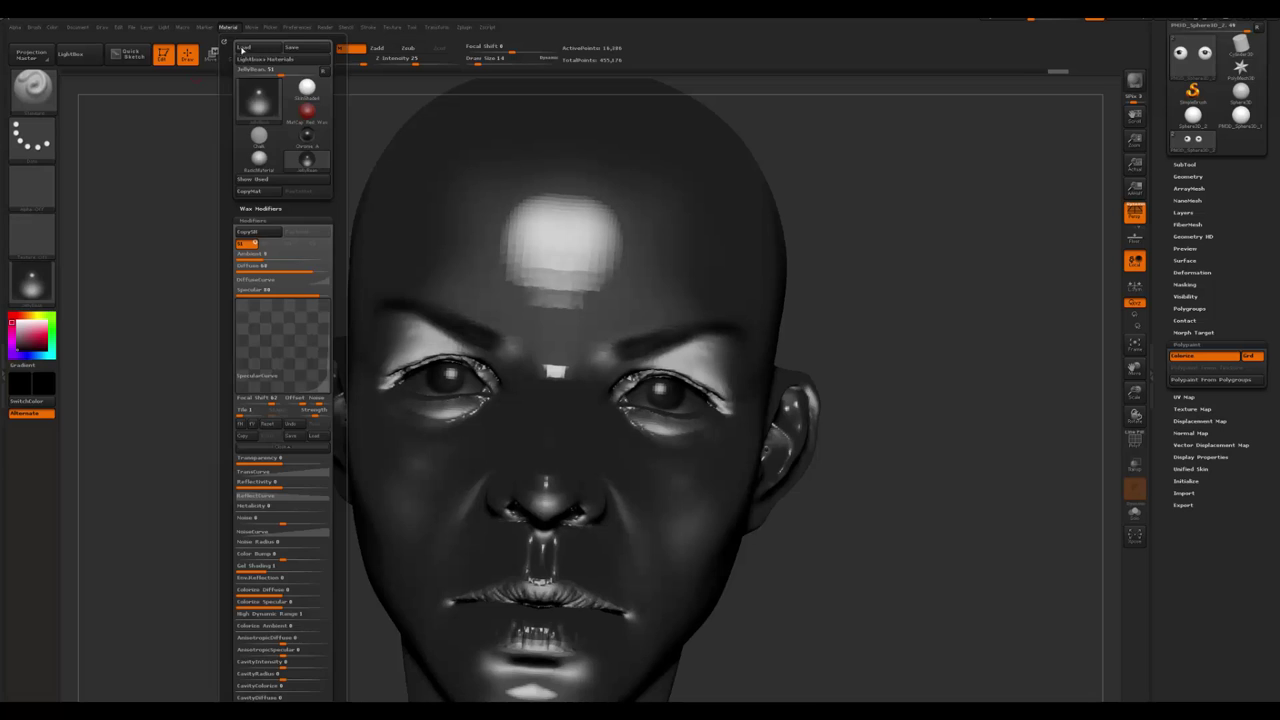
left_click_drag(300, 267, 326, 270)
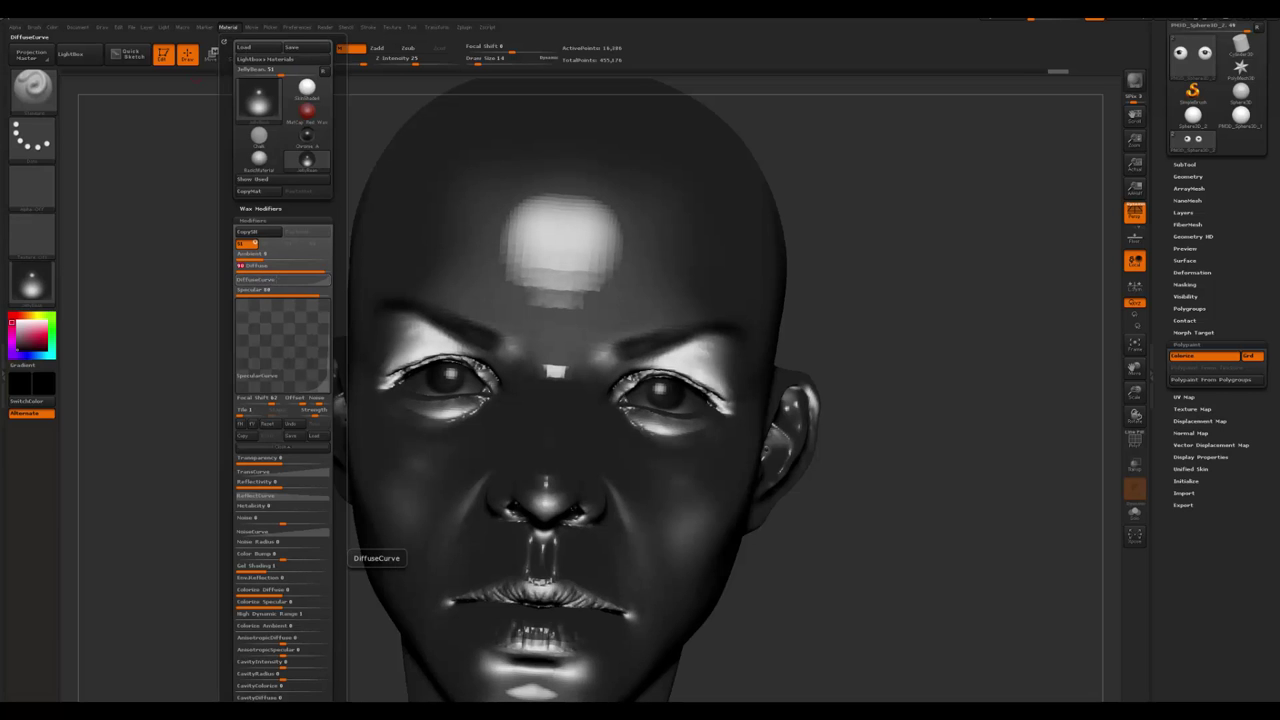
left_click(256, 279)
mouse_move(314, 318)
left_mouse_down()
mouse_move(285, 352)
mouse_move(310, 326)
left_mouse_up()
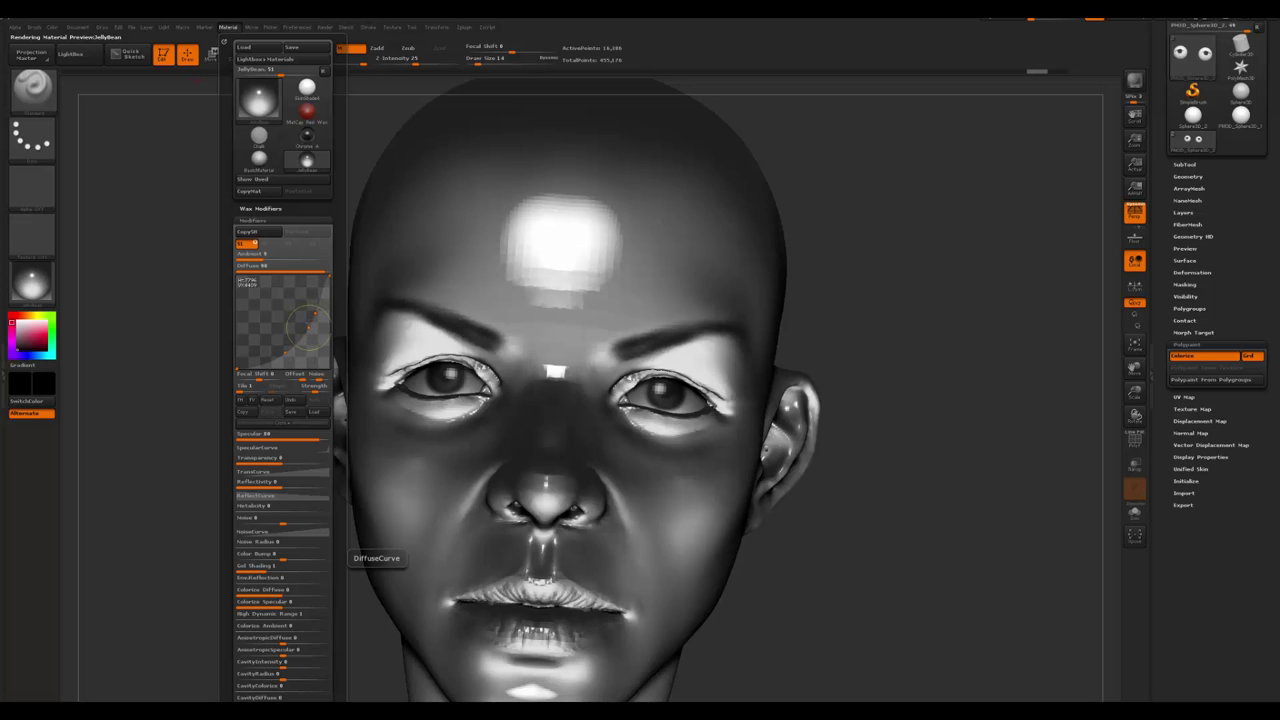
left_click(134, 286)
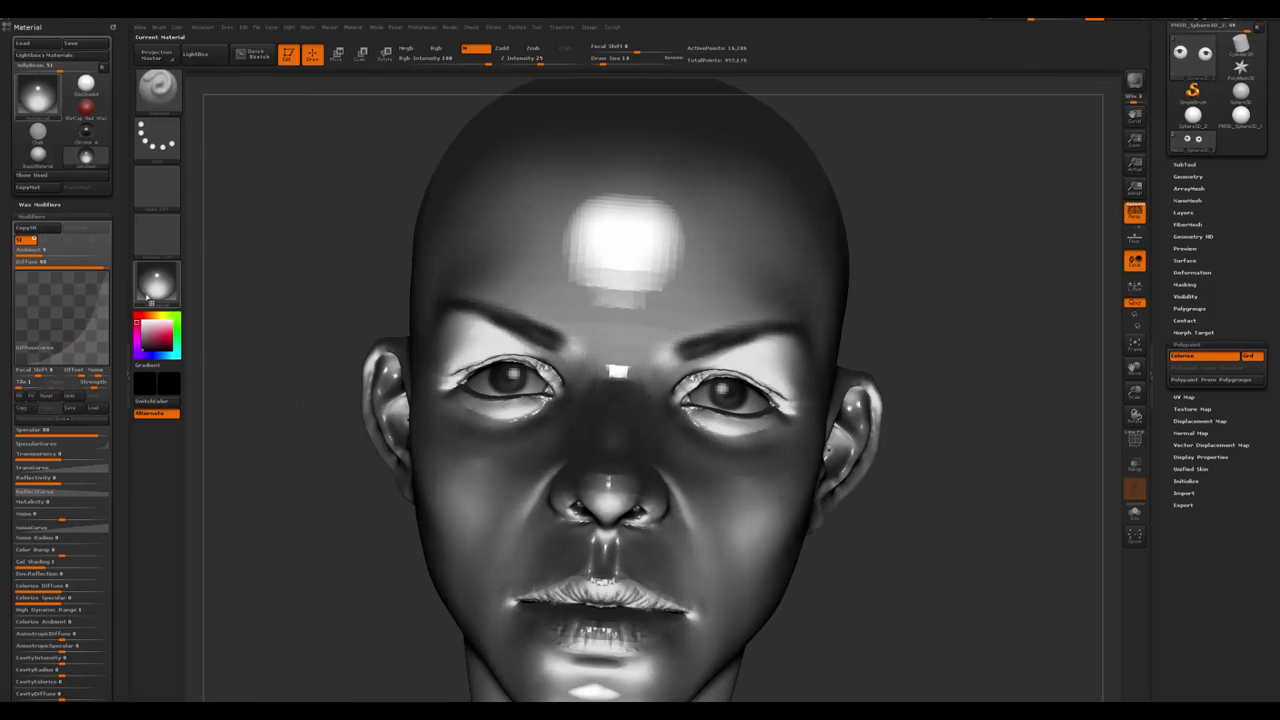
- Compare BasicMaterial against JellyBean on the head, finish in JellyBean, and close the Material tray
left_click(155, 285)
left_click(309, 363)
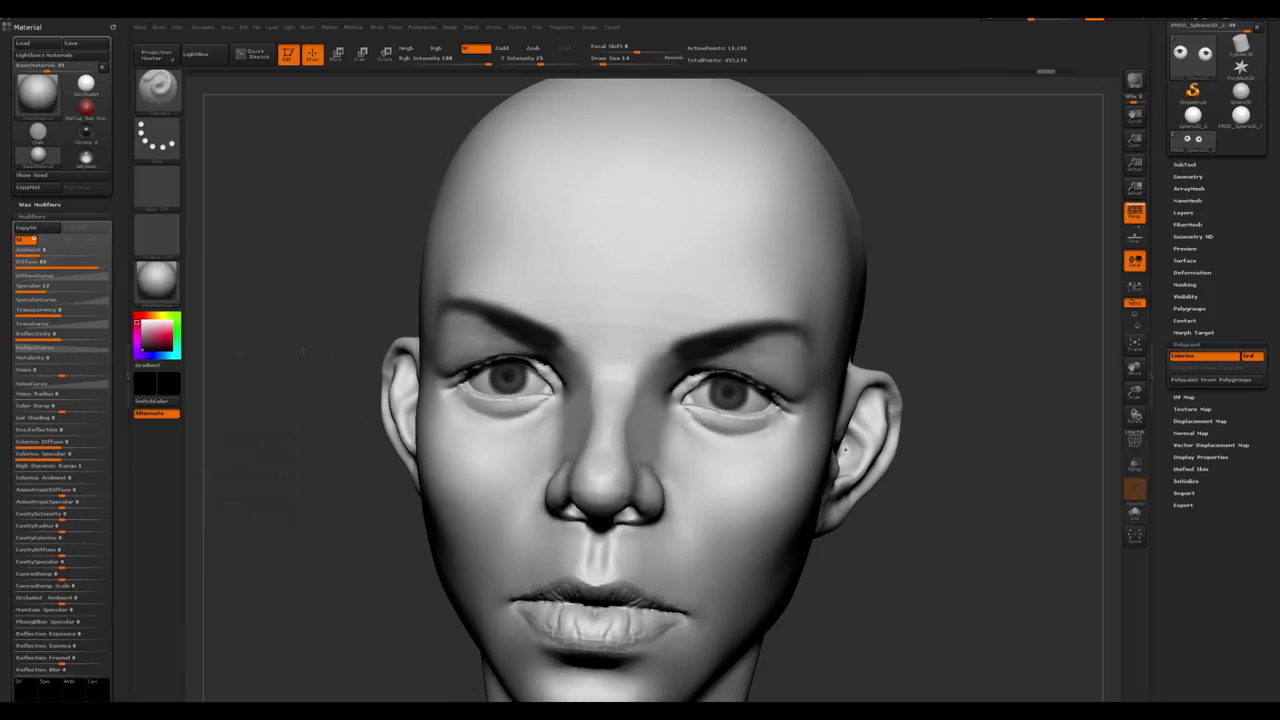
left_click_drag(303, 348, 294, 336)
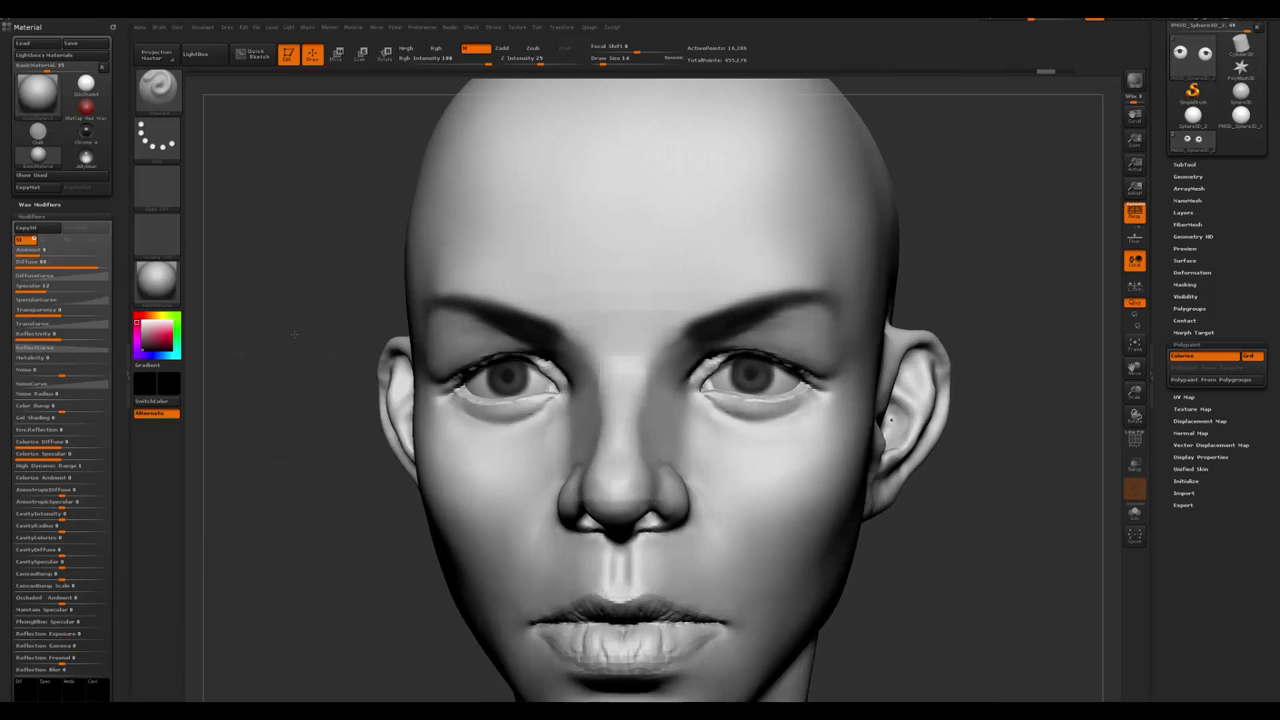
left_click(155, 285)
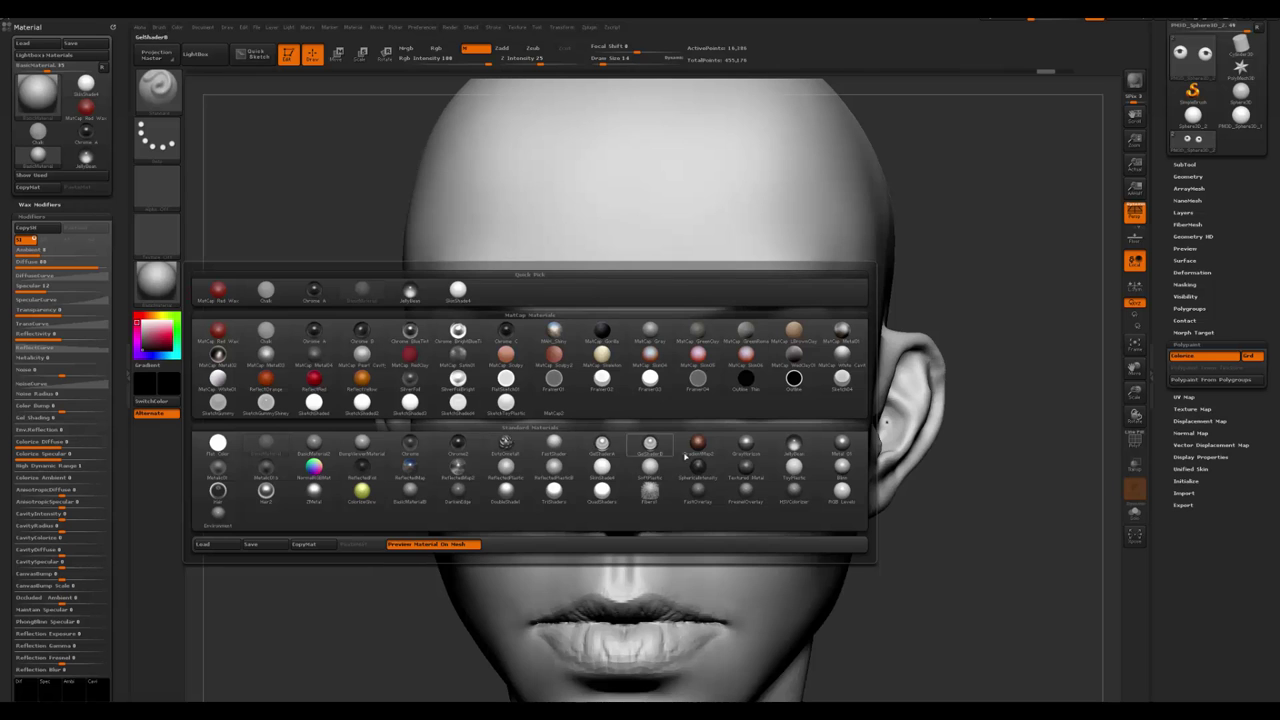
left_click(793, 445)
left_click_drag(322, 471, 300, 330)
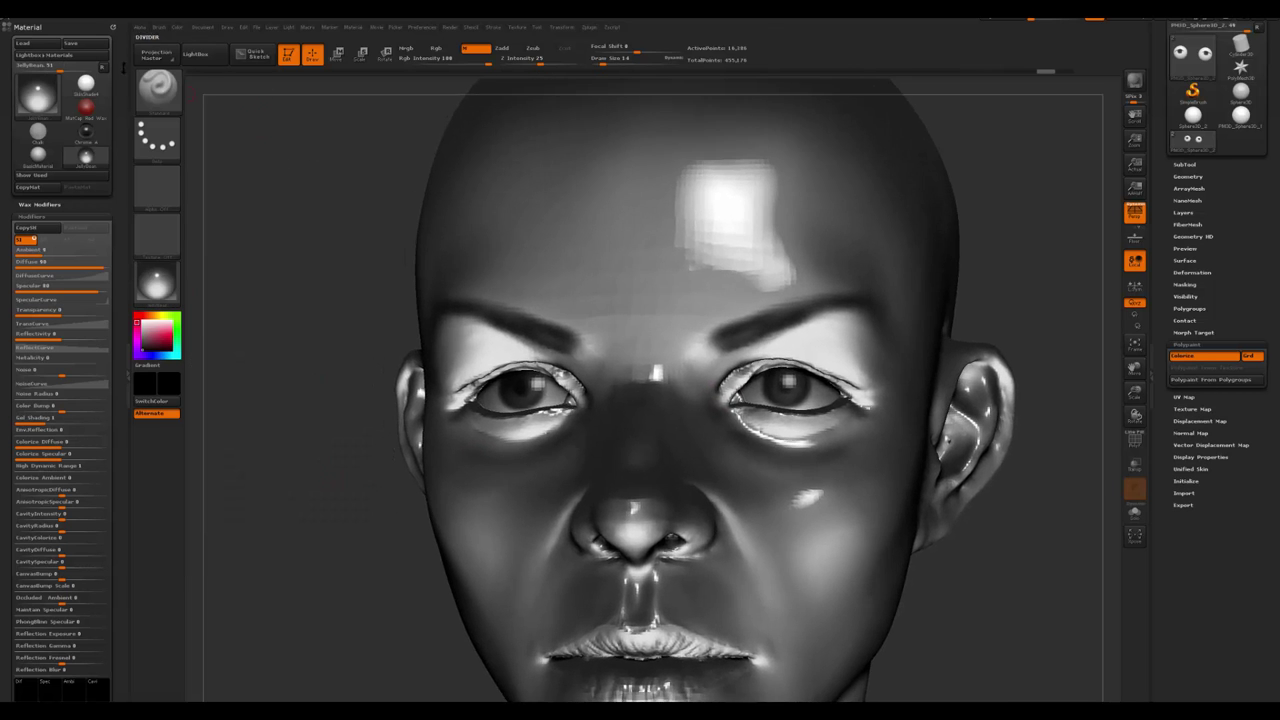
left_click(113, 24)
left_click_drag(266, 251, 250, 245)
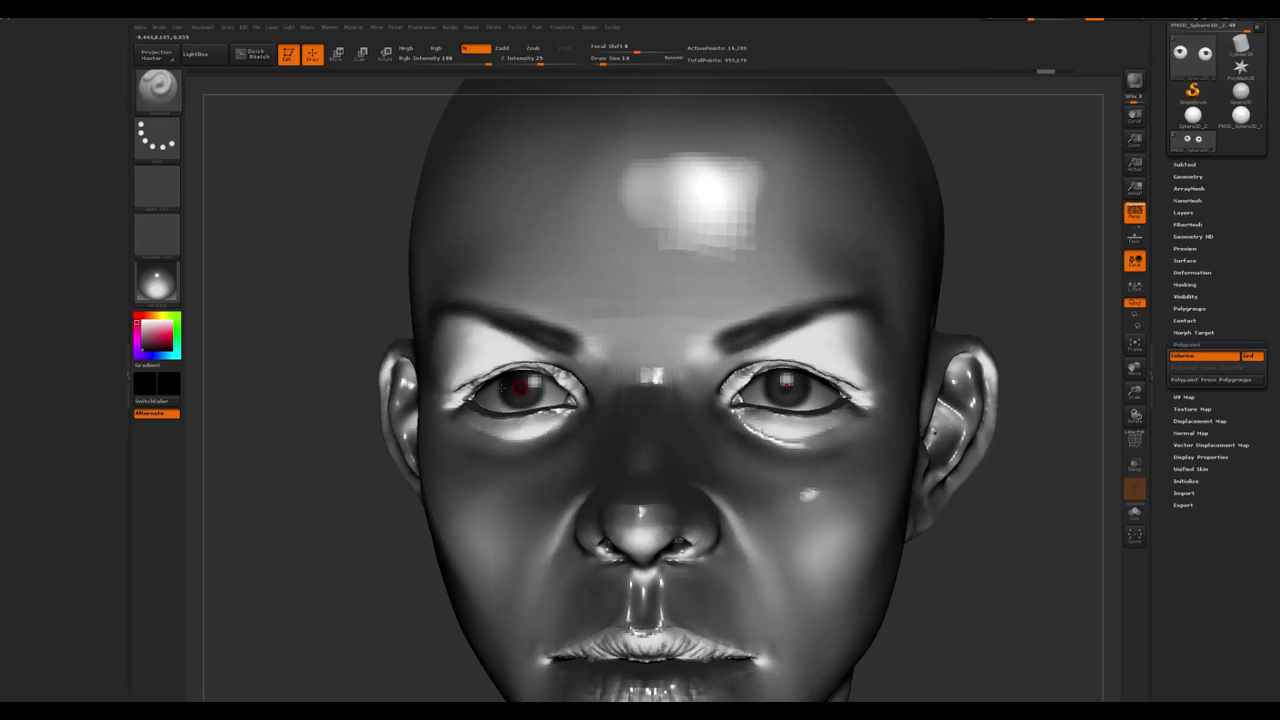
key("space")
left_click_drag(520, 388, 548, 388)
left_click(184, 280)
left_click(314, 405)
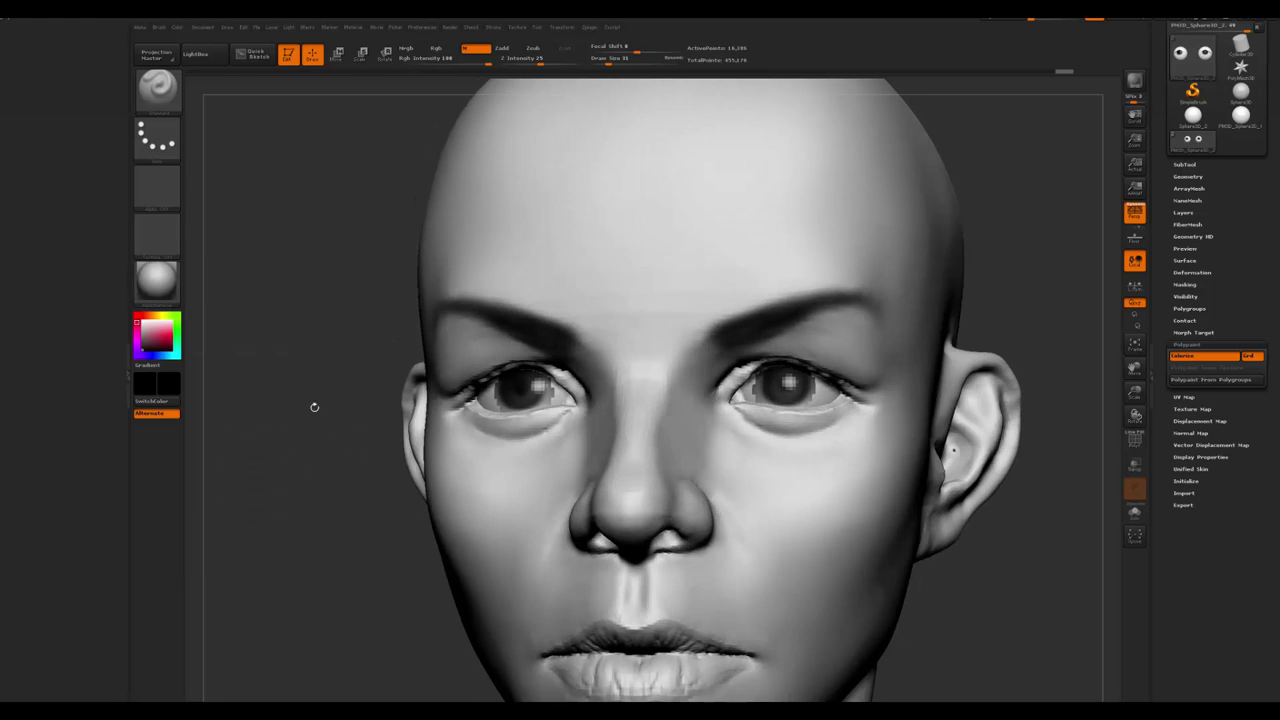
left_click_drag(314, 407, 321, 353)
mouse_move(363, 399)
left_mouse_down("alt")
mouse_move(347, 527)
mouse_move(600, 428)
left_mouse_up("alt")
key("space")
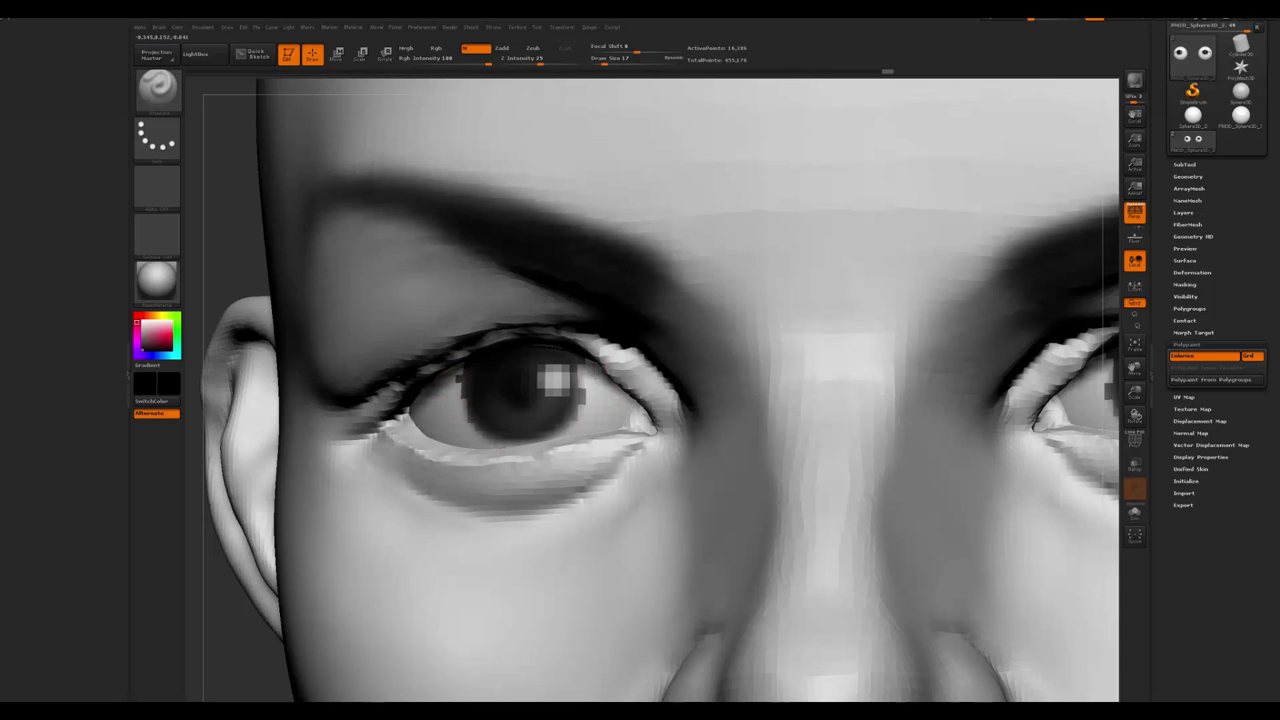
key("f")
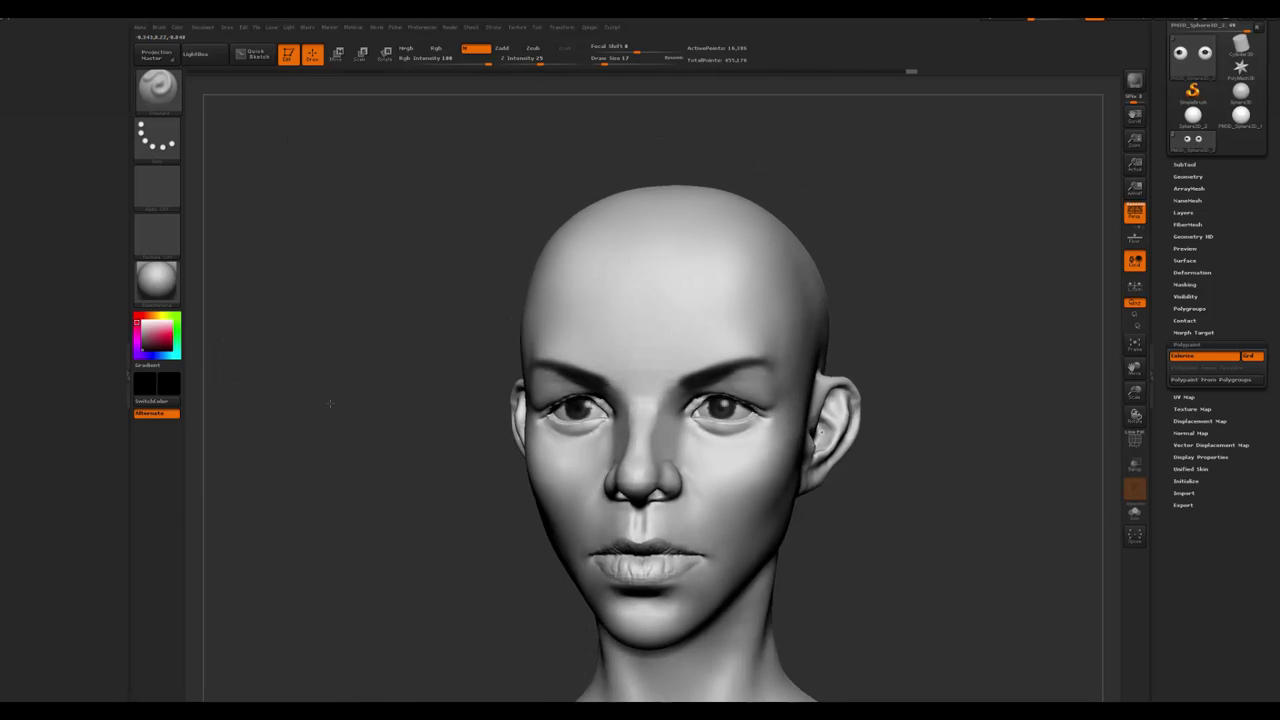
scroll(583, 410, "up", 3)
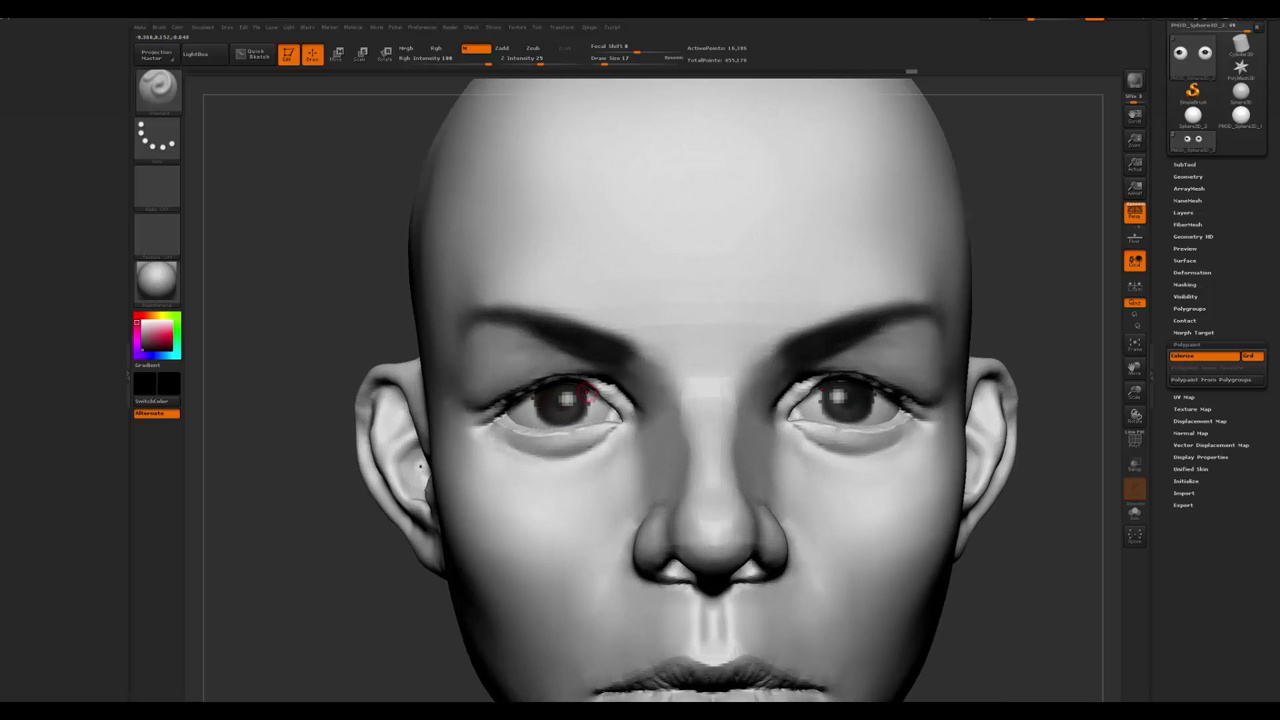
key("f")
left_click_drag(371, 391, 366, 391)
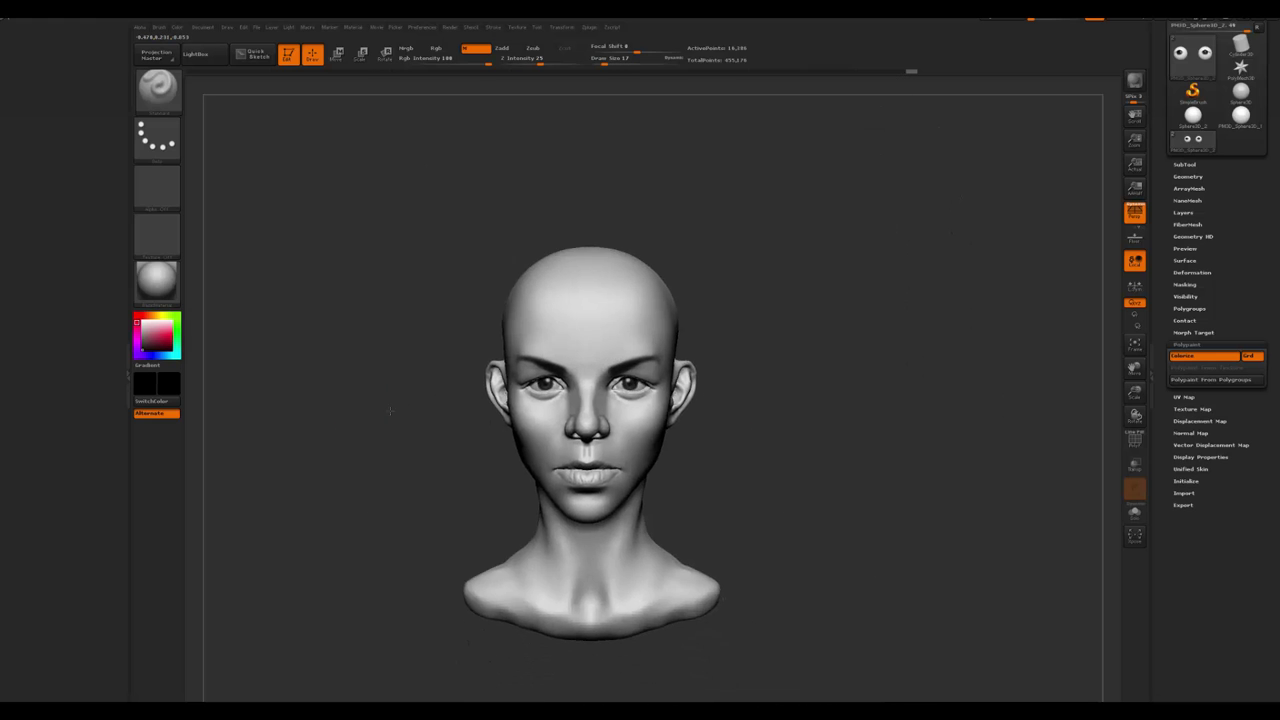
scroll(352, 567, "up", 3)
scroll(356, 572, "down", 3)
left_click_drag(354, 583, 354, 594)
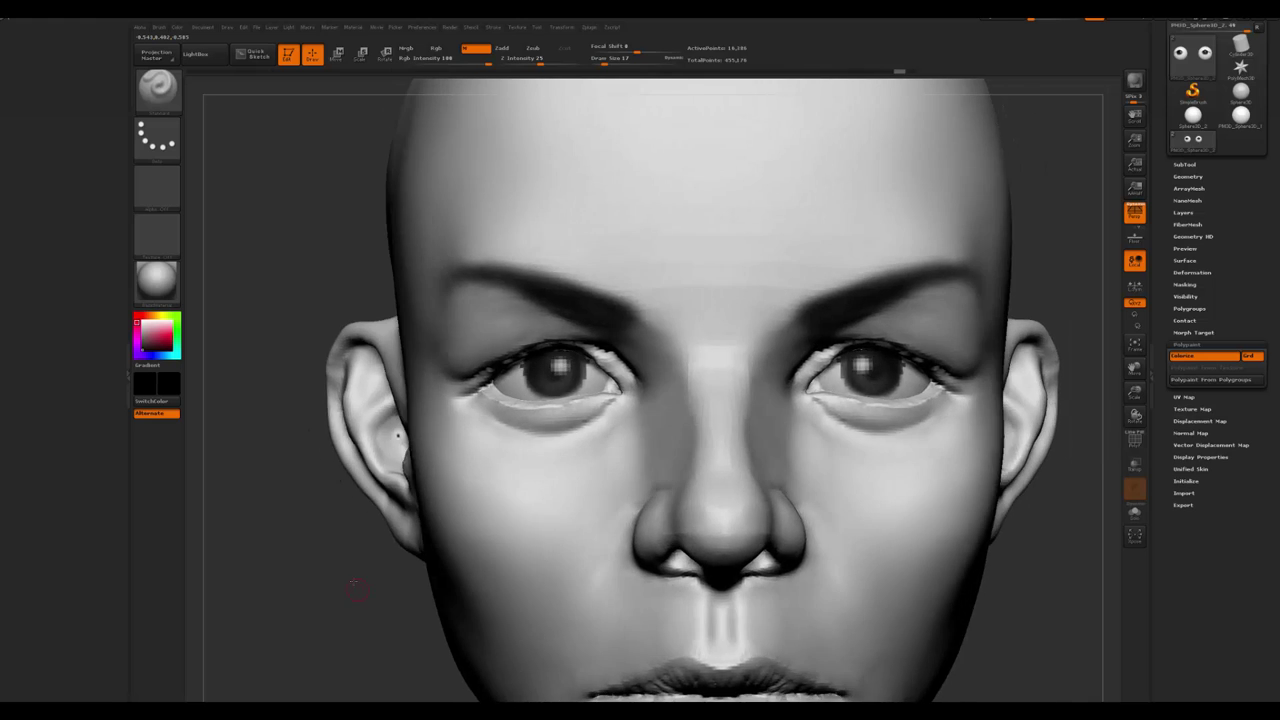
scroll(345, 565, "down", 3)
left_click_drag(336, 538, 290, 494)
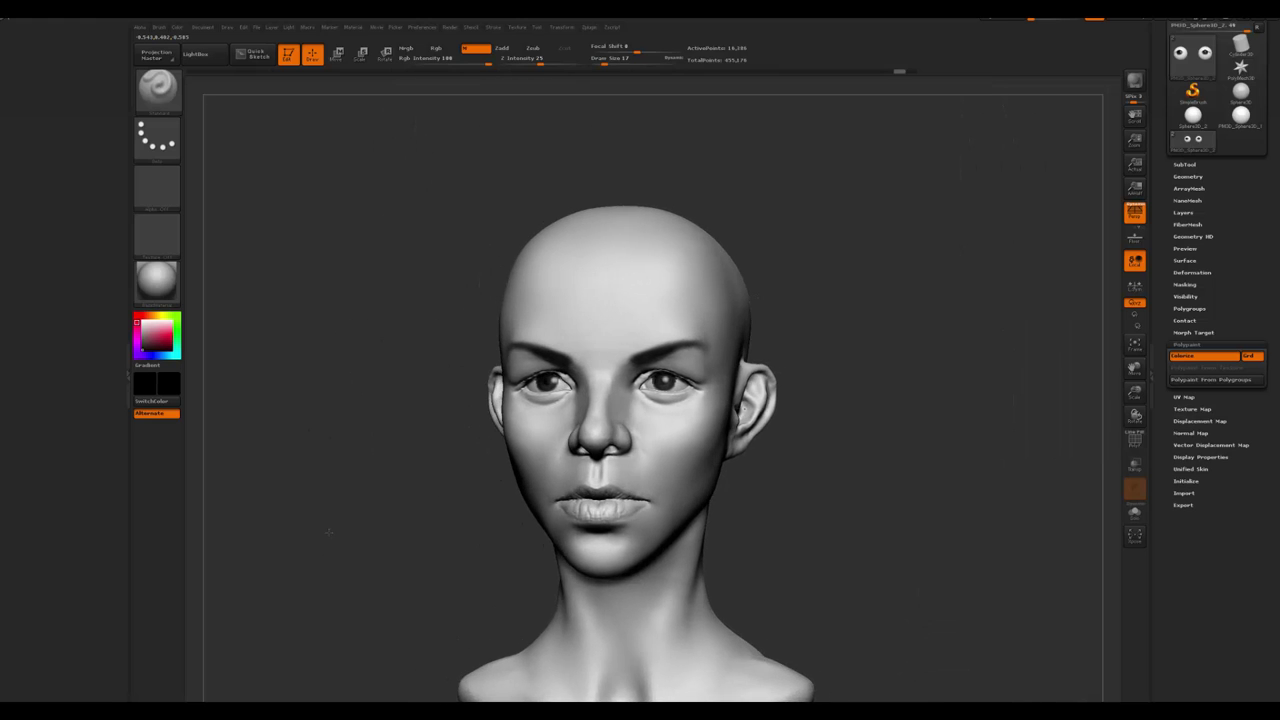
scroll(279, 481, "down", 3)
scroll(664, 427, "up", 5)
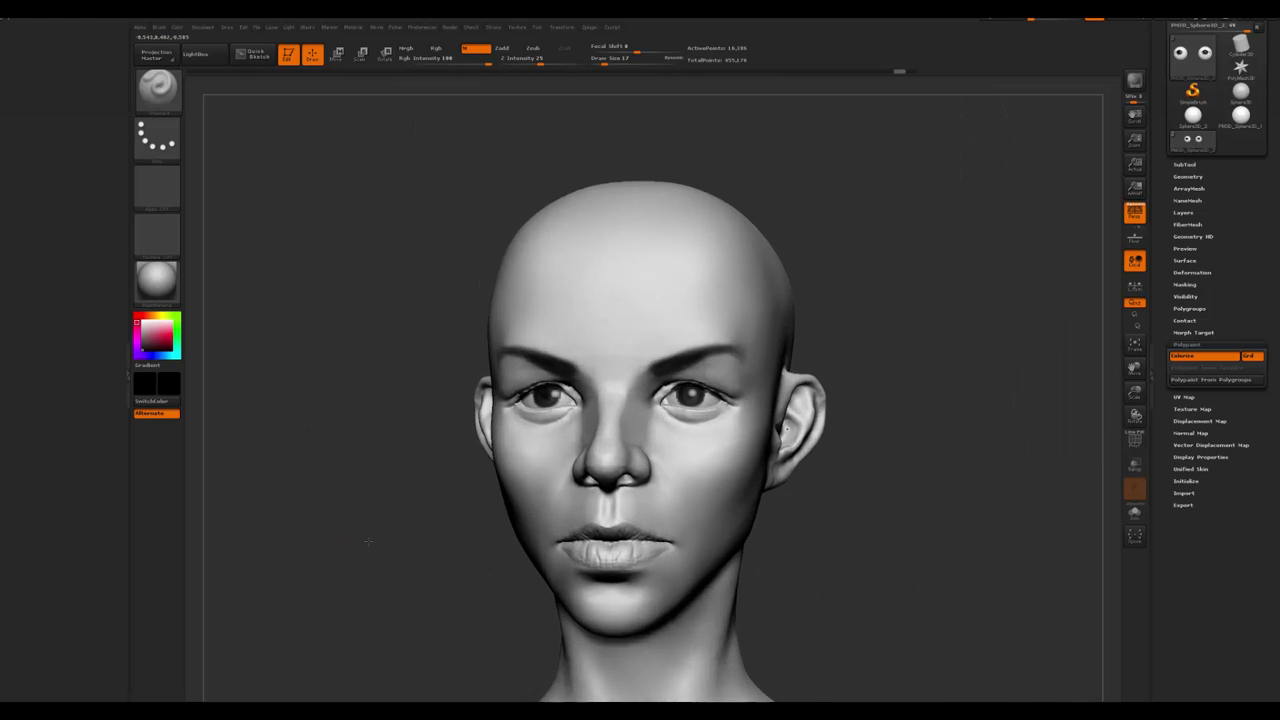
key("space")
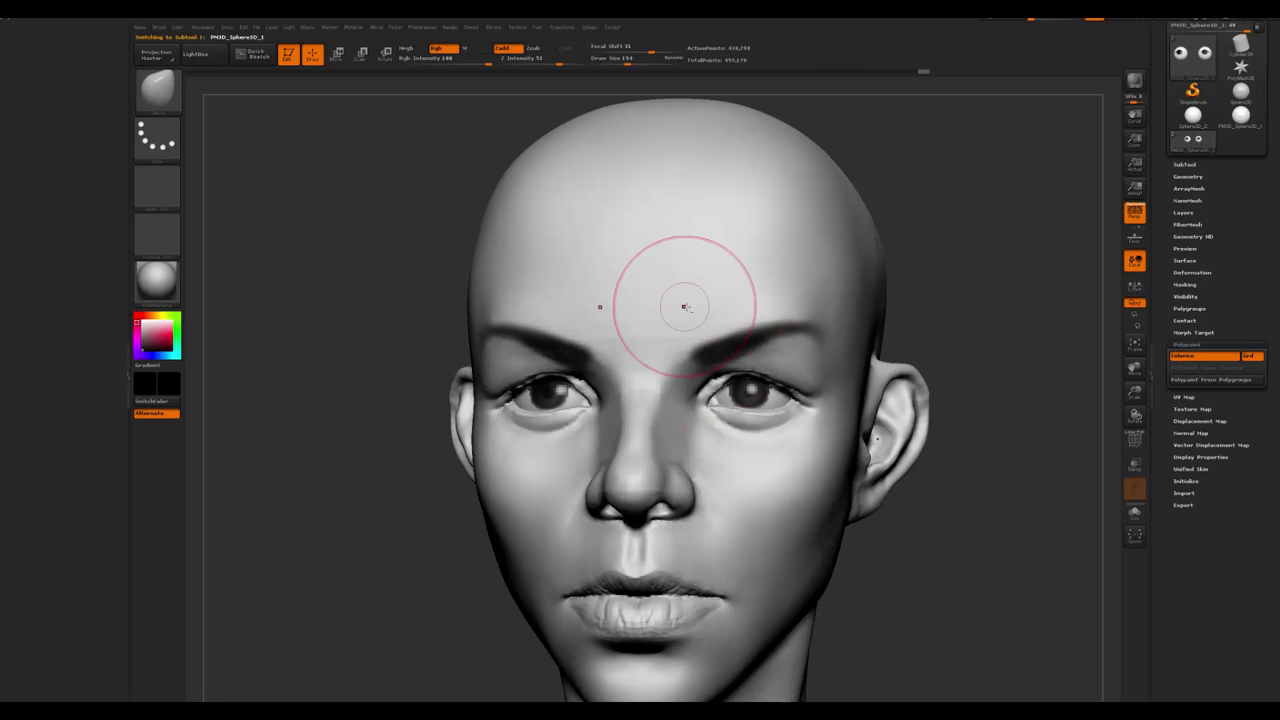
- Select the head subtool, pick a standard additive brush, and turn the head to face the left ear
left_click(703, 345, "alt")
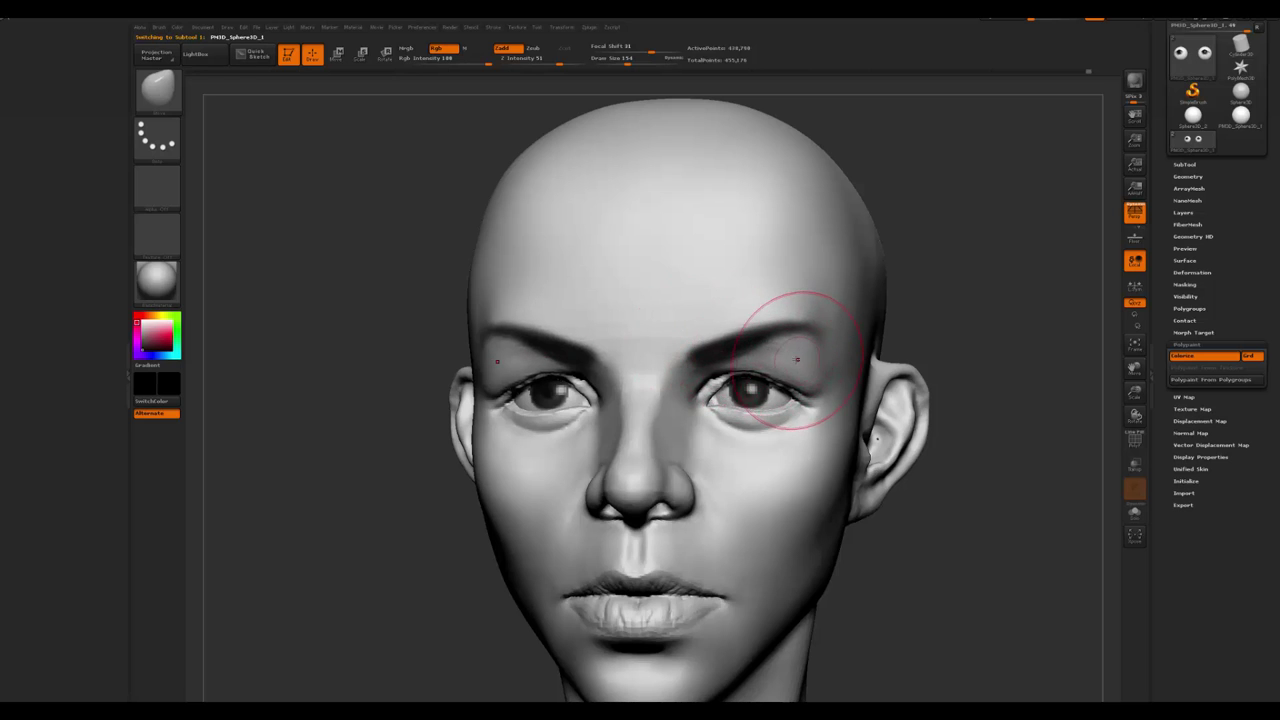
key("space")
key("space")
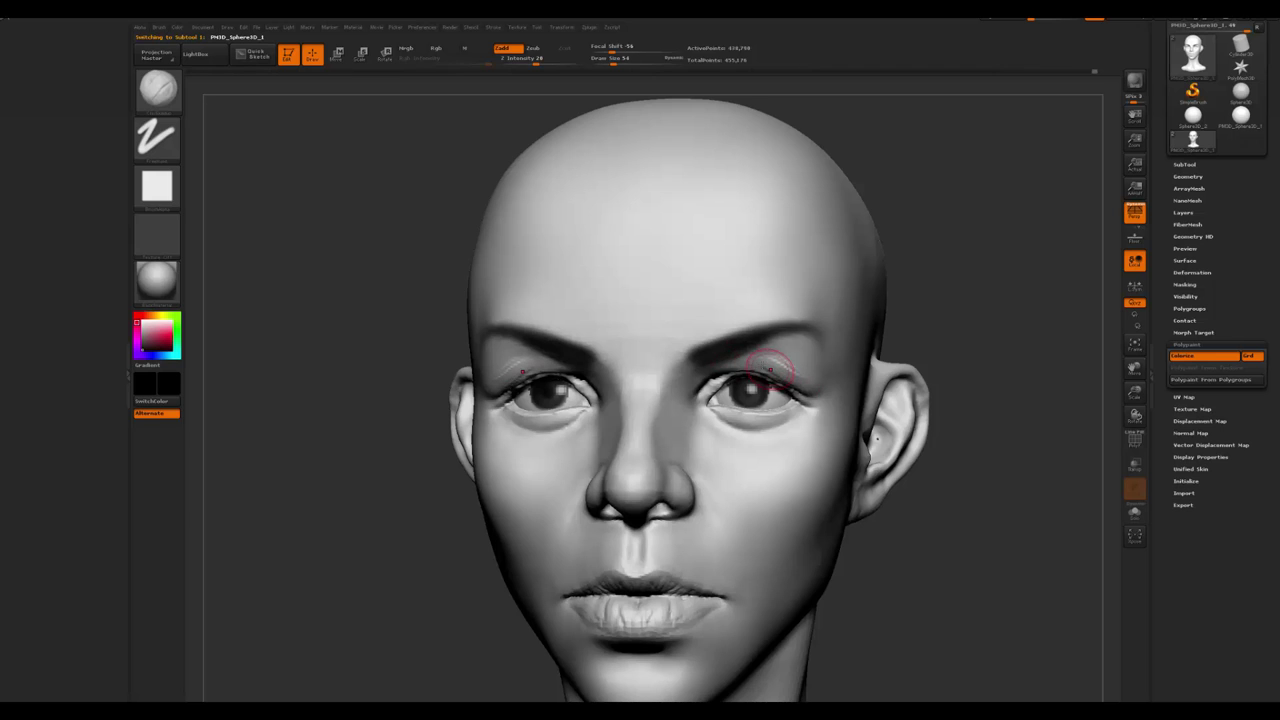
key("b")
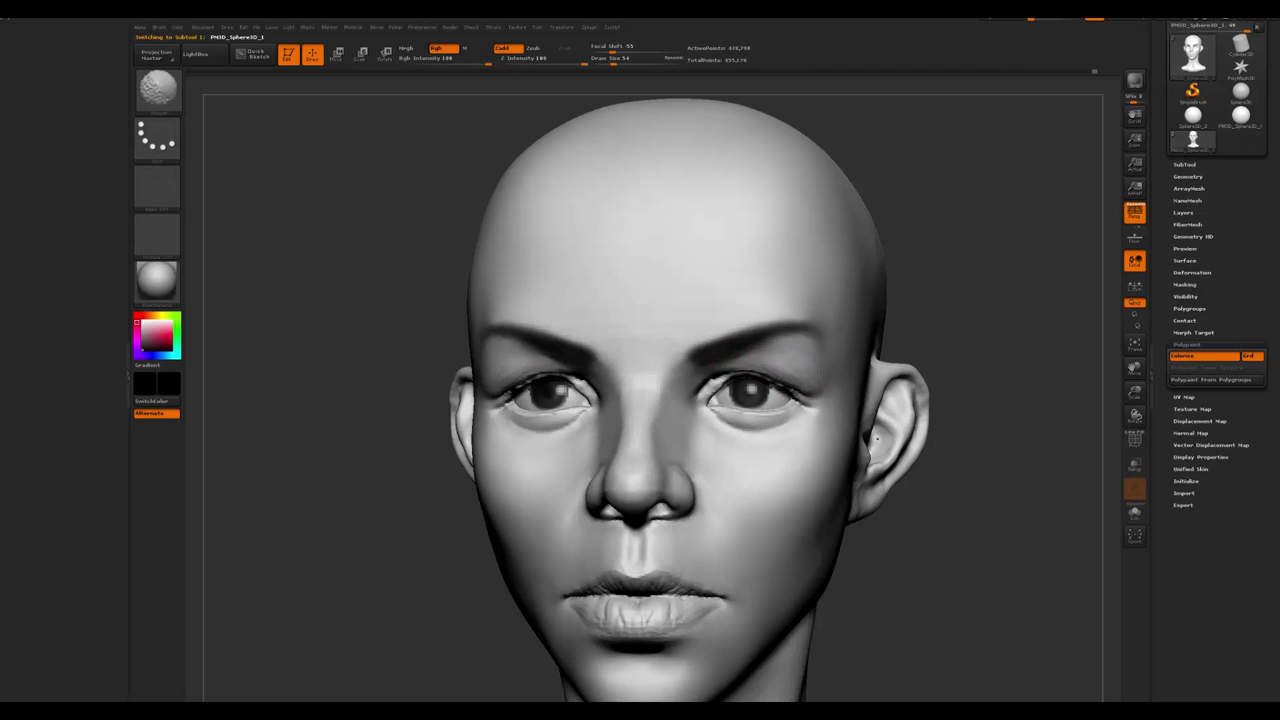
key("b")
key("s")
key("t")
key("f")
mouse_move(560, 430)
left_mouse_down()
mouse_move(520, 437)
mouse_move(520, 380)
left_mouse_up()
left_click_drag(380, 572, 534, 377)
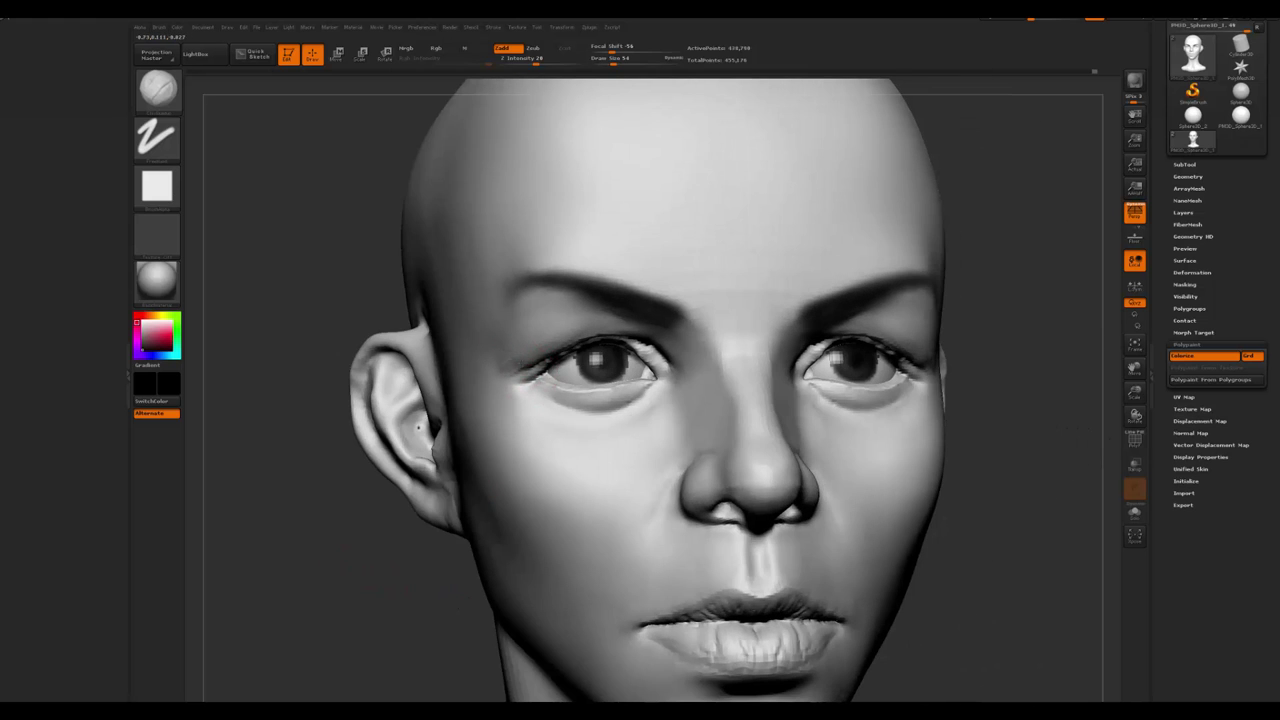
- Swap back to a standard additive brush and move in close on the face for brow and lip touches
key("b")
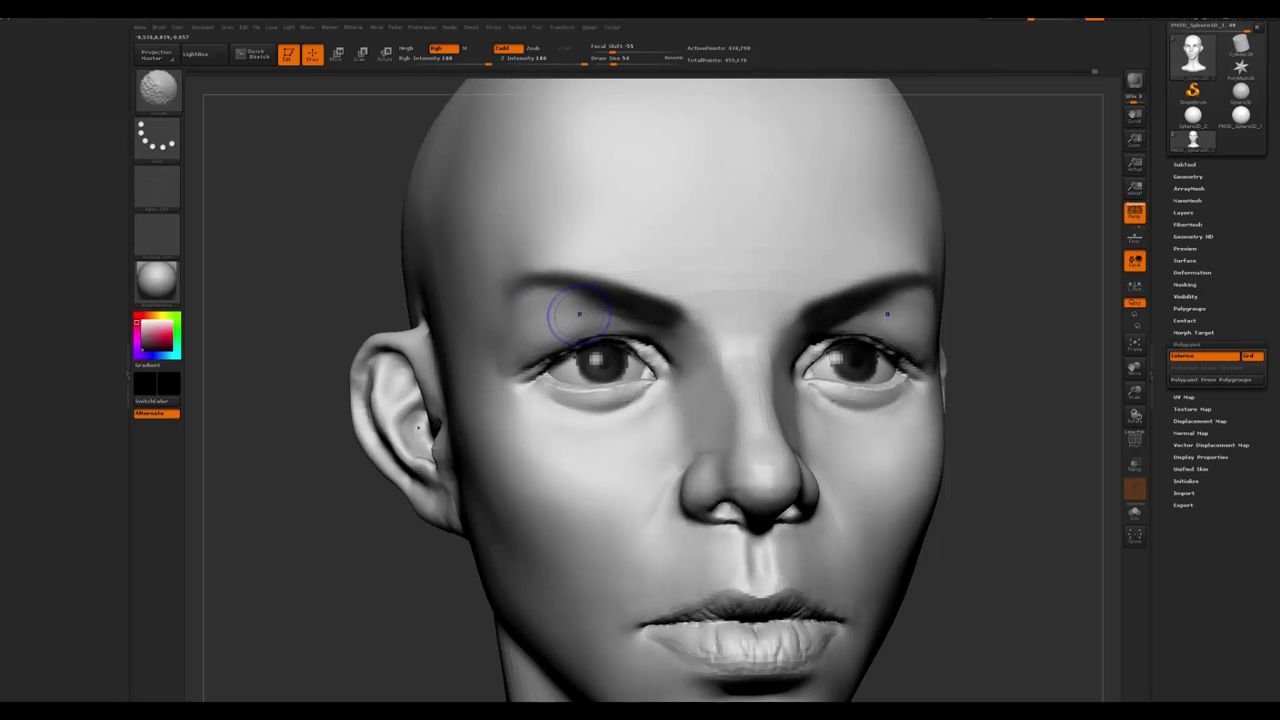
key("b")
key("s")
key("t")
key("f")
mouse_move(407, 560)
left_mouse_down("alt")
mouse_move(409, 471)
mouse_move(395, 469)
mouse_move(453, 455)
mouse_move(460, 385)
left_mouse_up("alt")
- Enlarge the brush, pick a dotted colour brush, then scrub Undo History back to the early dark-painted head
key("]")
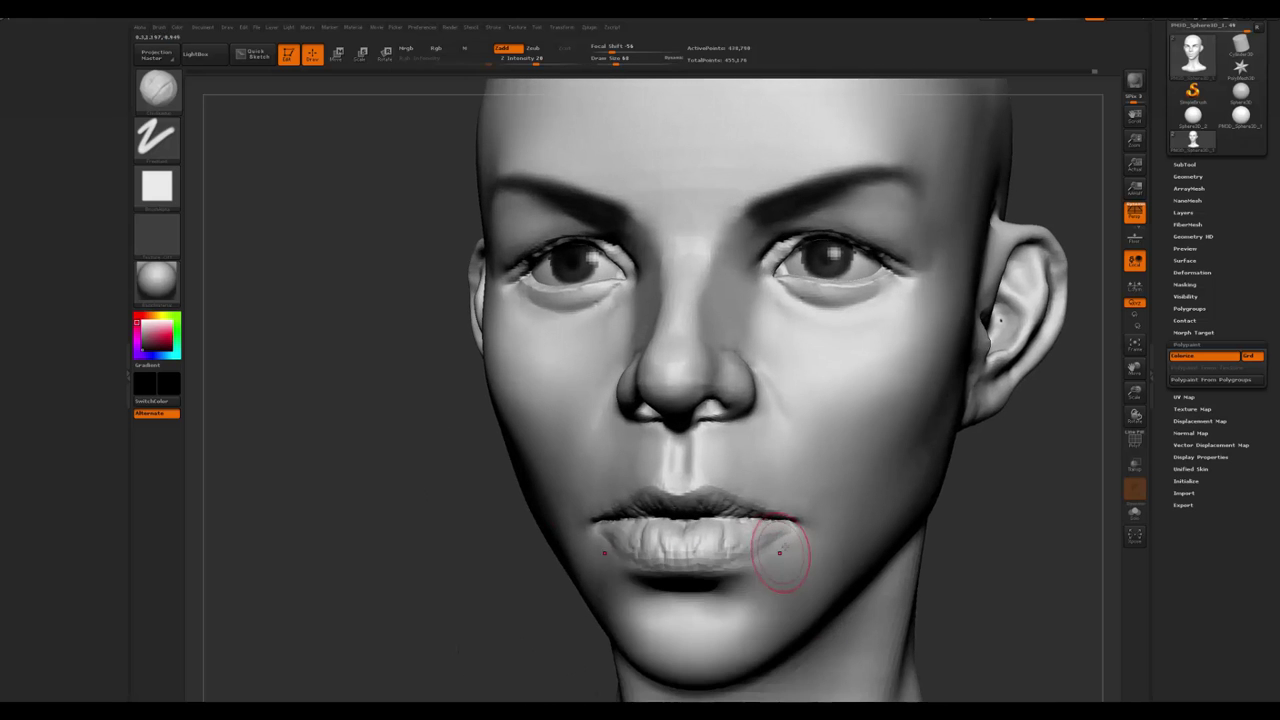
key("1")
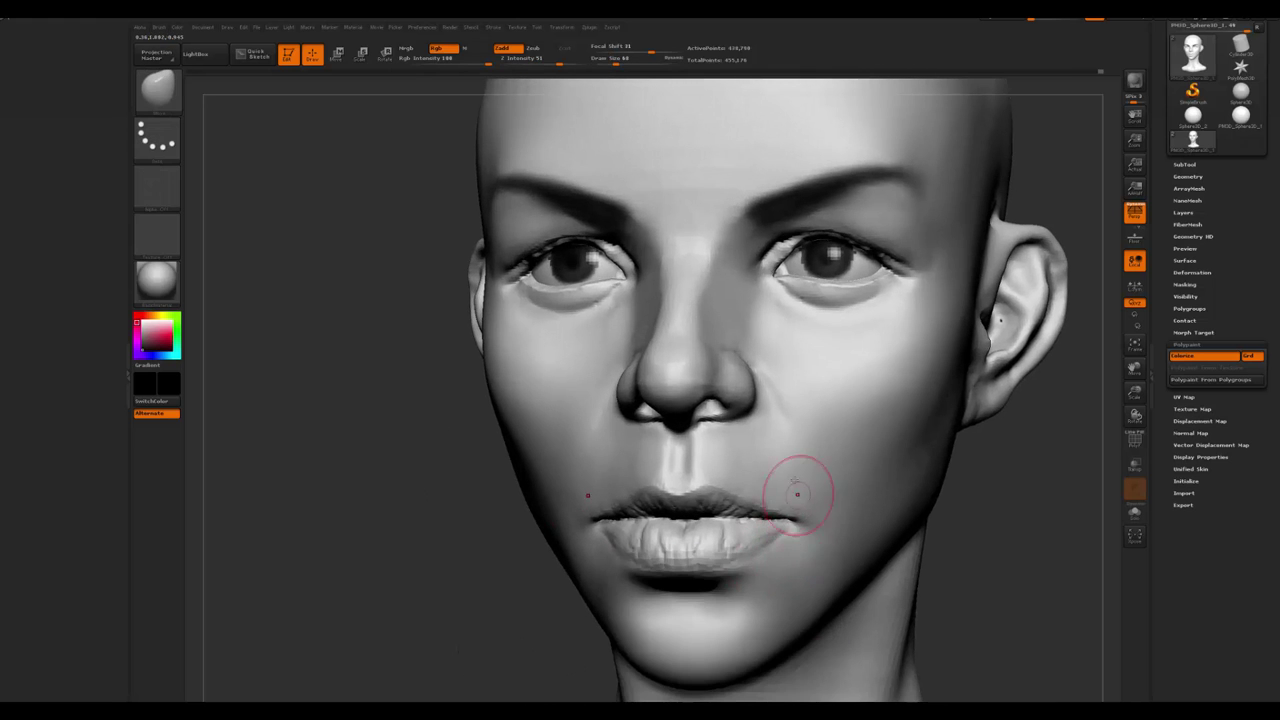
mouse_move(806, 500)
left_mouse_down()
mouse_move(499, 433)
mouse_move(765, 253)
left_mouse_up()
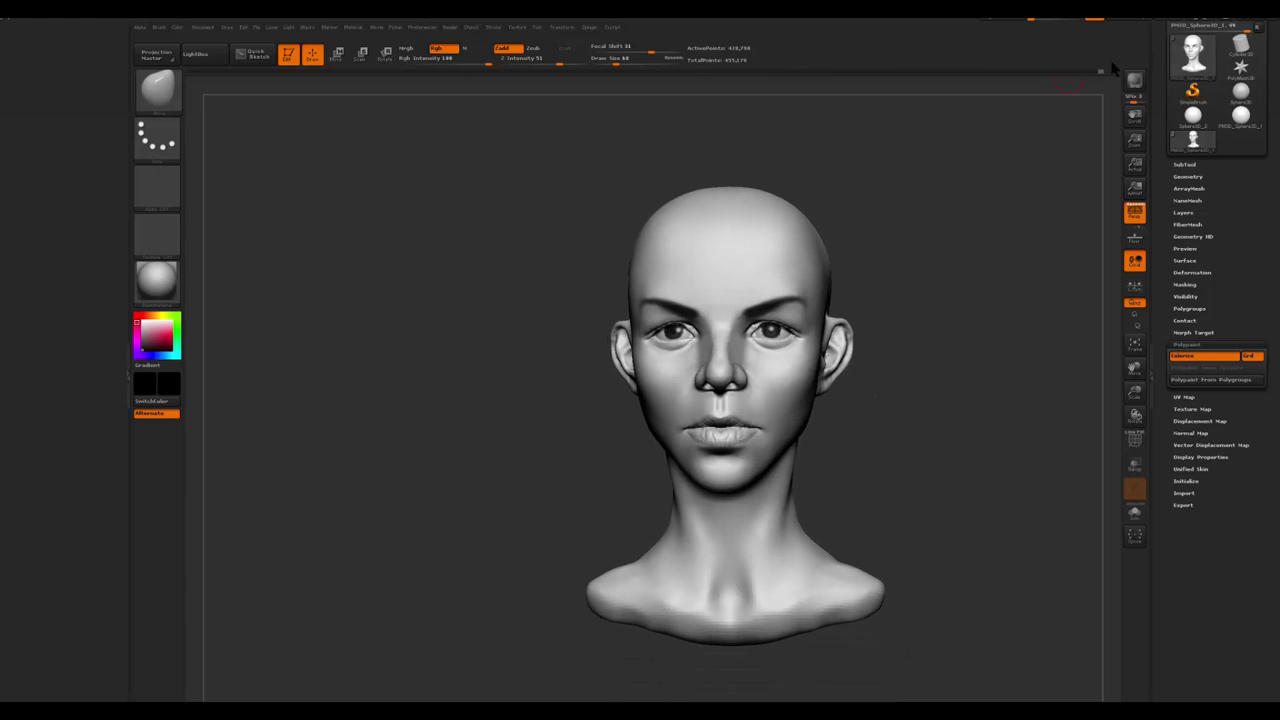
mouse_move(1100, 78)
left_mouse_down()
mouse_move(241, 94)
mouse_move(195, 86)
mouse_move(414, 91)
mouse_move(371, 77)
mouse_move(189, 80)
mouse_move(405, 78)
left_mouse_up()
- Set the paint colour to white, then raise the bust three subdivision levels to the detailed sculpt
left_click(140, 318)
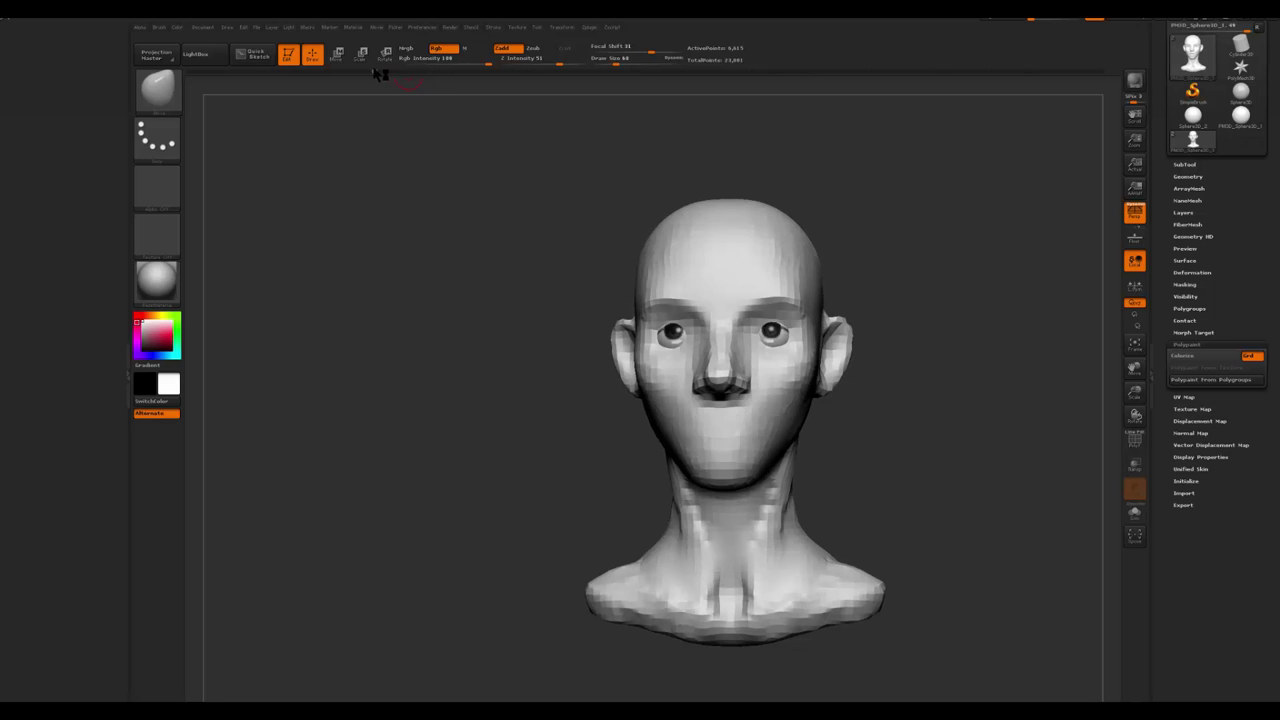
key("d")
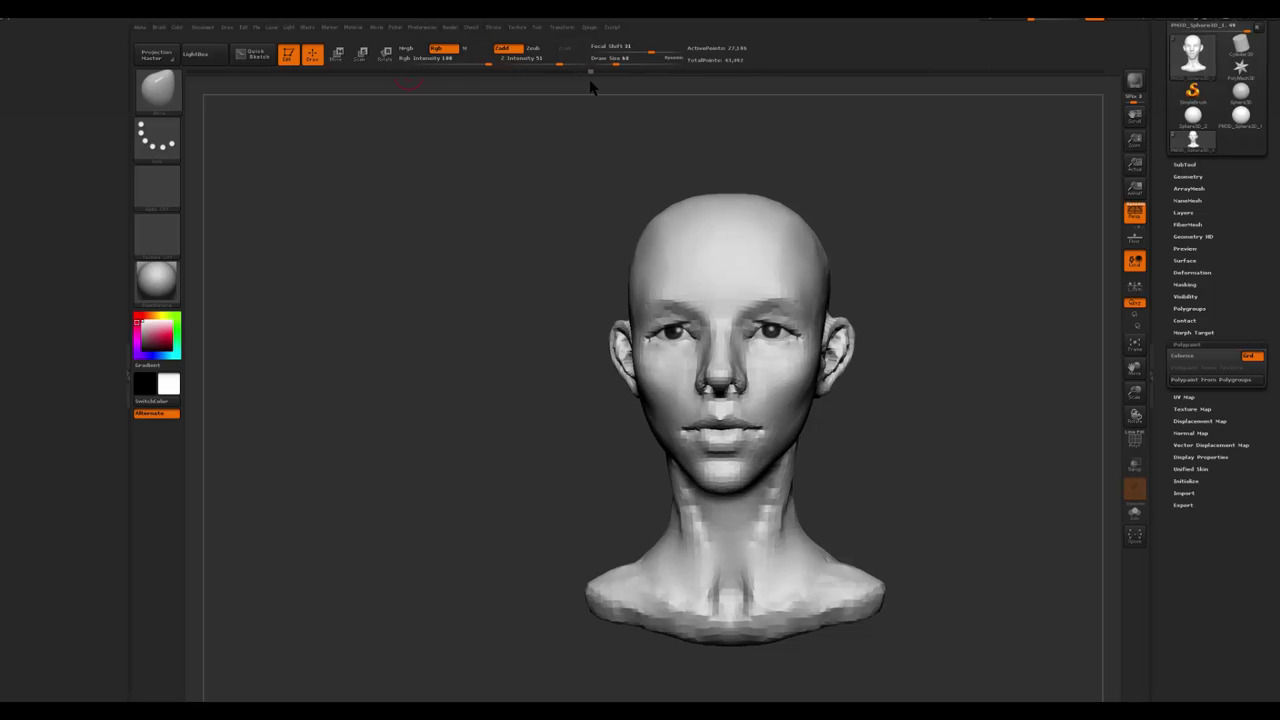
key("ctrl+d")
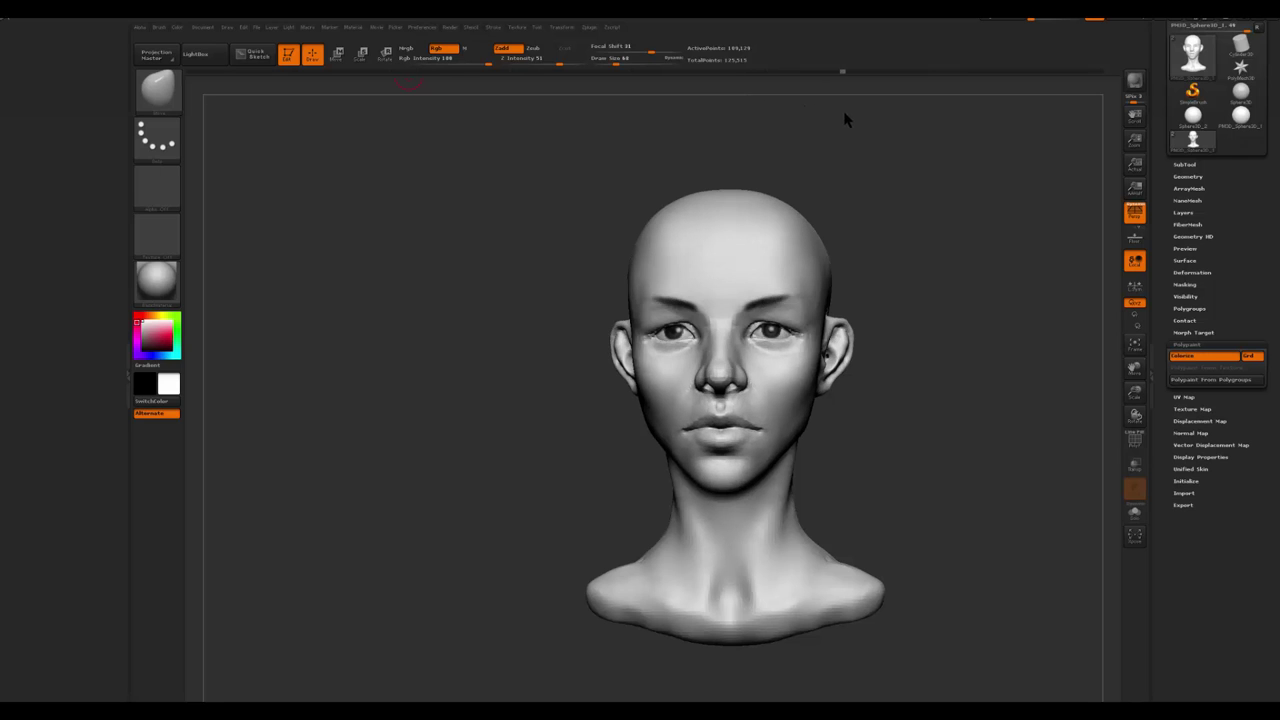
key("d")
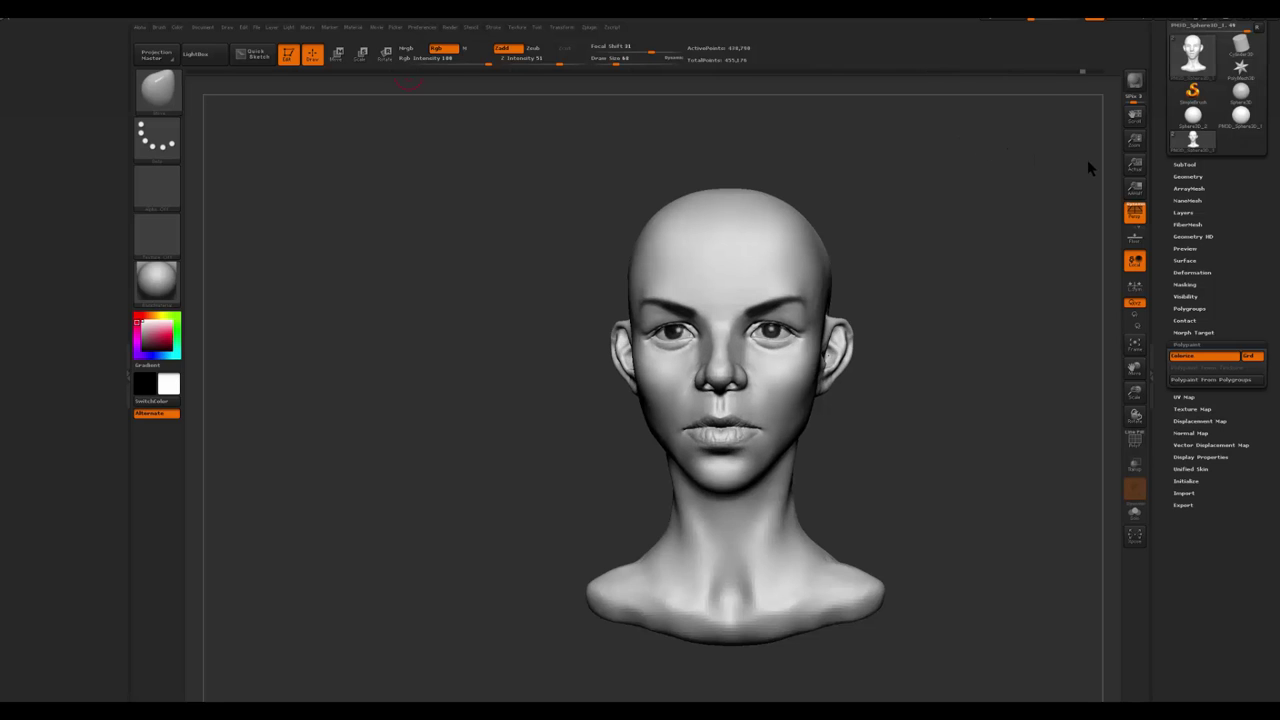
- Orbit the bust to a front view and raise the brush Draw Size to 318
mouse_move(1049, 250)
left_mouse_down()
mouse_move(1008, 266)
mouse_move(1003, 234)
mouse_move(995, 300)
left_mouse_up()
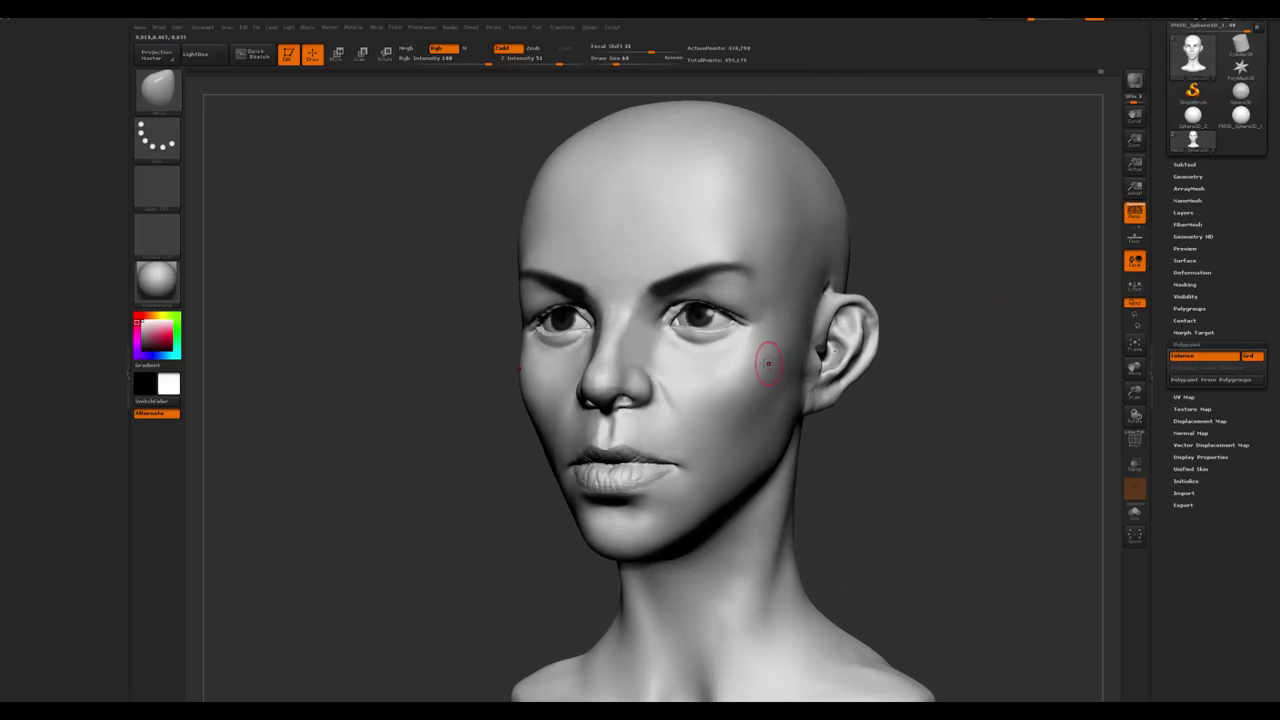
key("space")
mouse_move(880, 451)
left_mouse_down("shift")
mouse_move(898, 456)
mouse_move(533, 553)
mouse_move(506, 542)
mouse_move(590, 540)
left_mouse_up("shift")
key("space")
left_click_drag(674, 498, 688, 540)
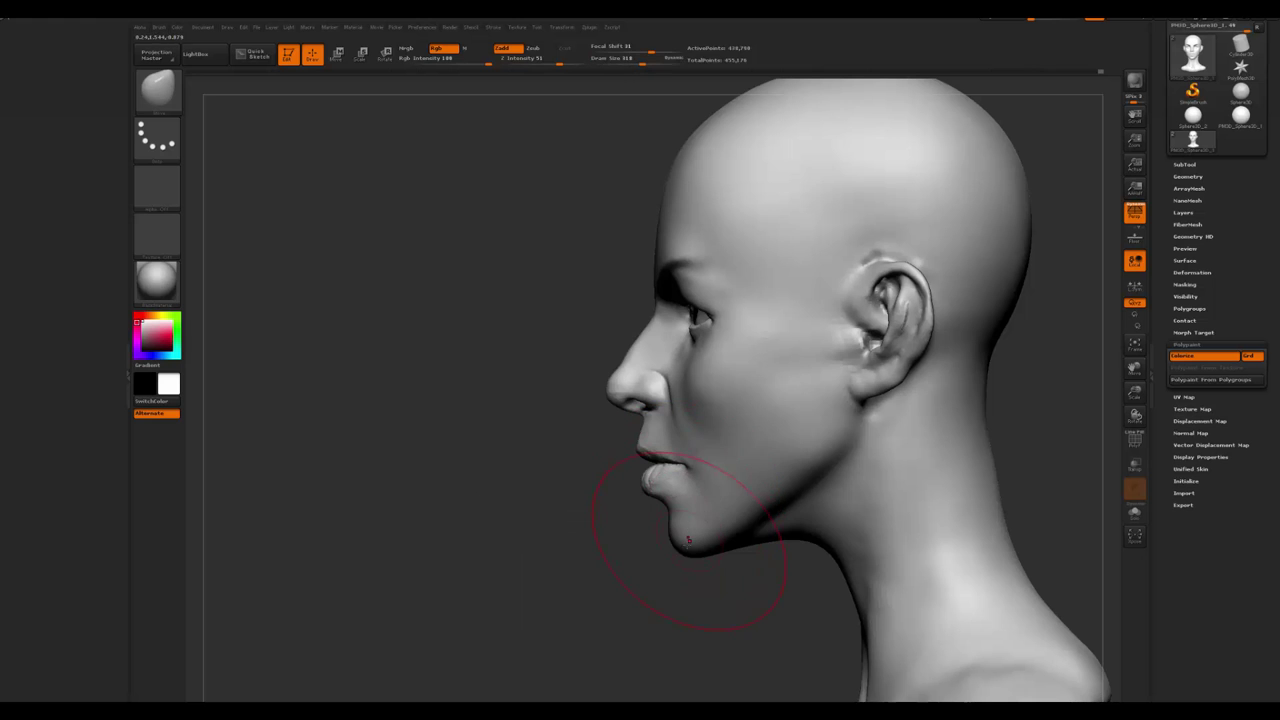
left_click_drag(670, 591, 806, 258, "shift")
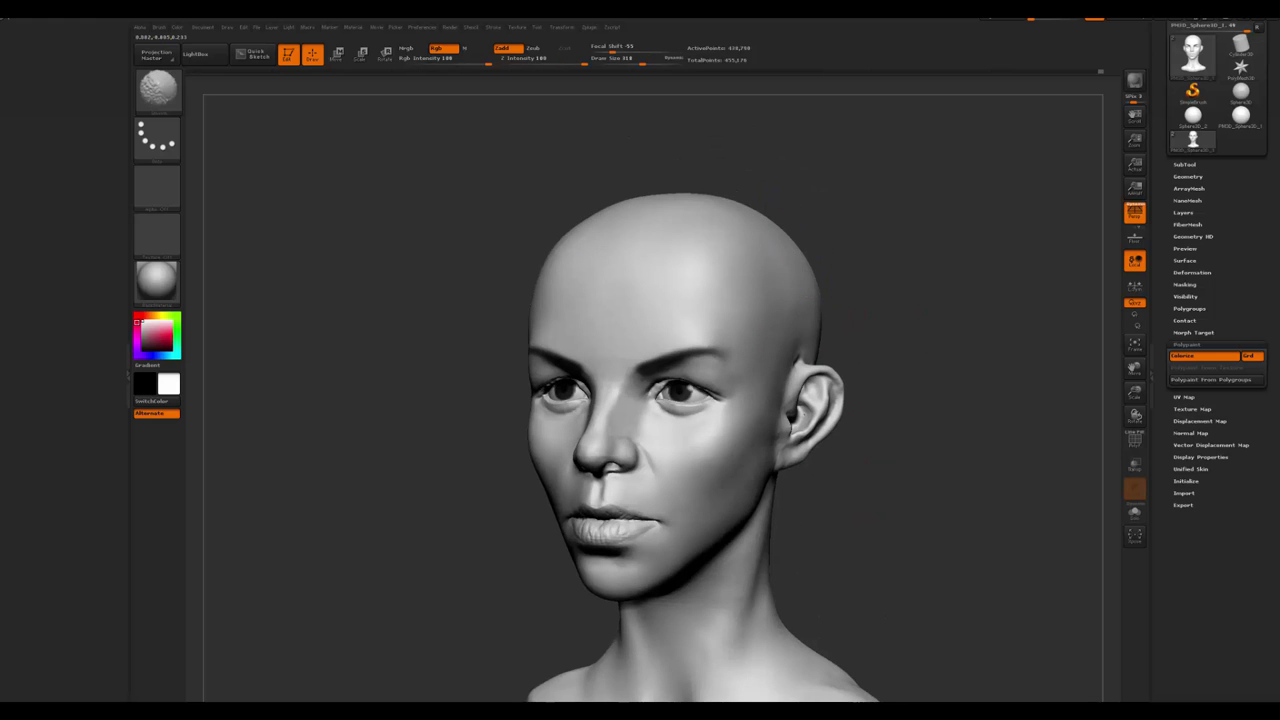
mouse_move(904, 311)
left_mouse_down()
mouse_move(896, 398)
mouse_move(760, 522)
left_mouse_up()
- Switch to the Smooth brush, then cycle brush and stroke choices back to a standard freehand brush
key("shift")
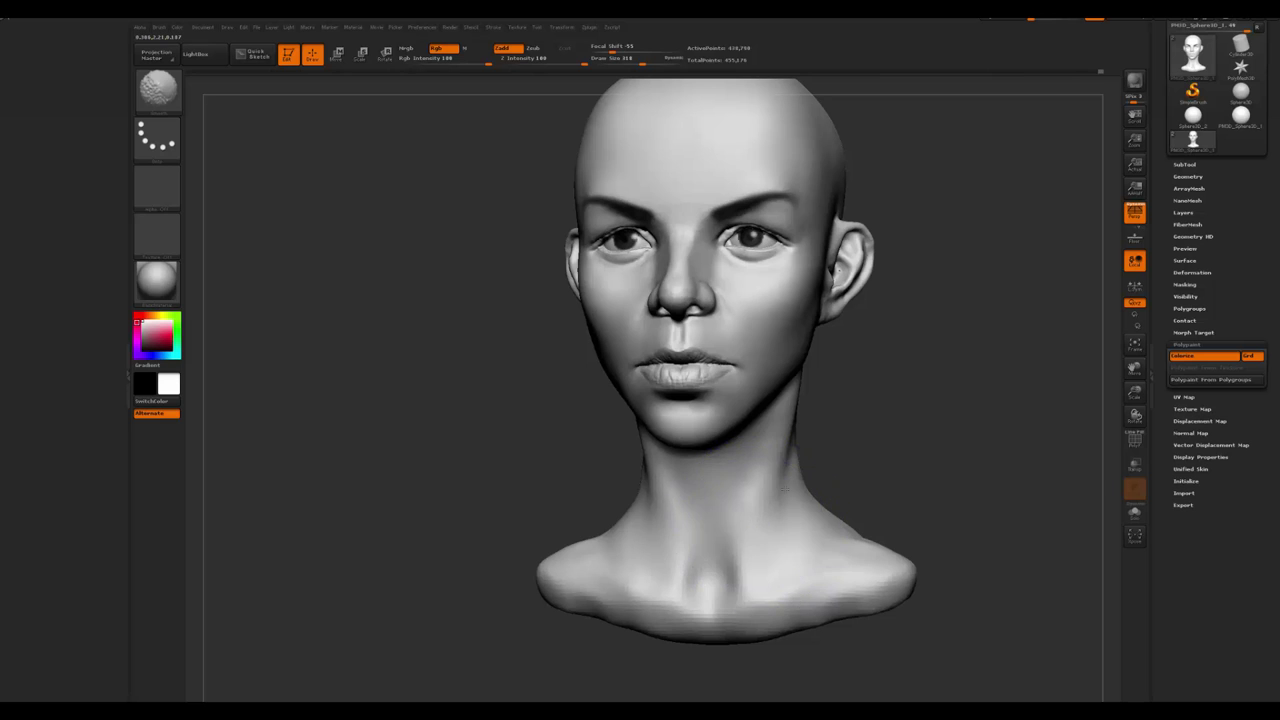
key("space")
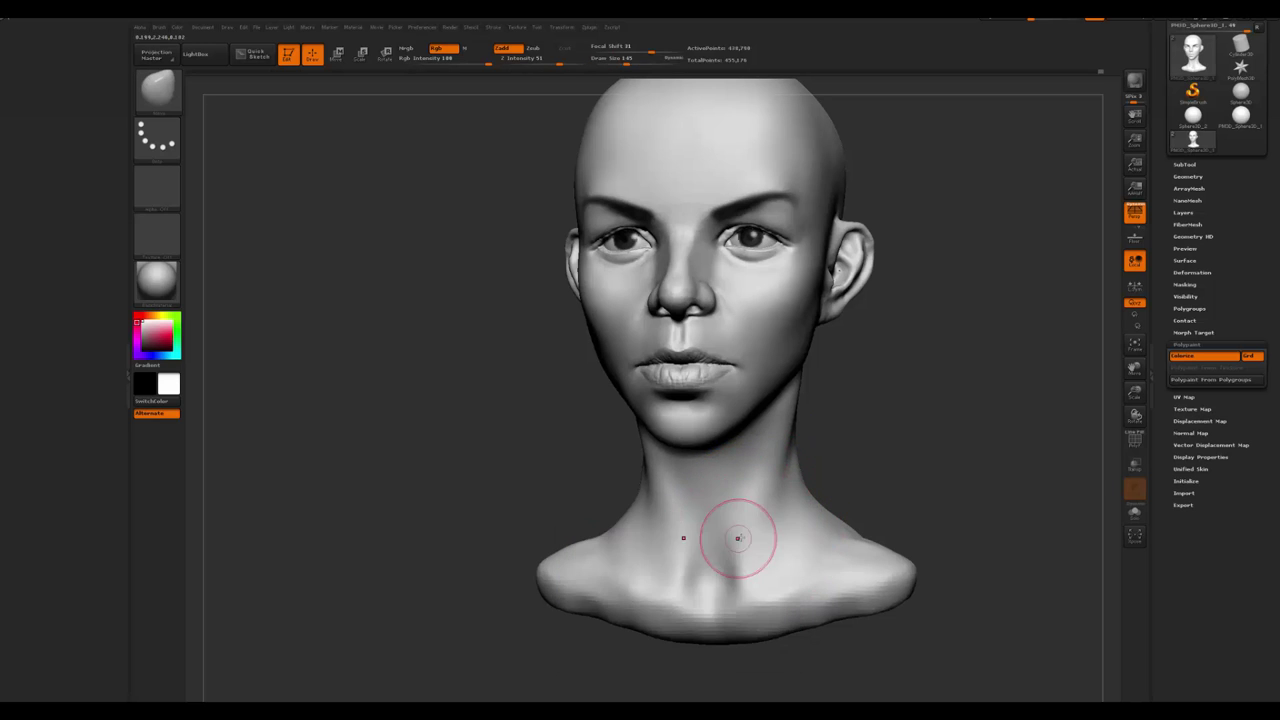
key("b")
key("d")
key("s")
key("b")
key("s")
key("p")
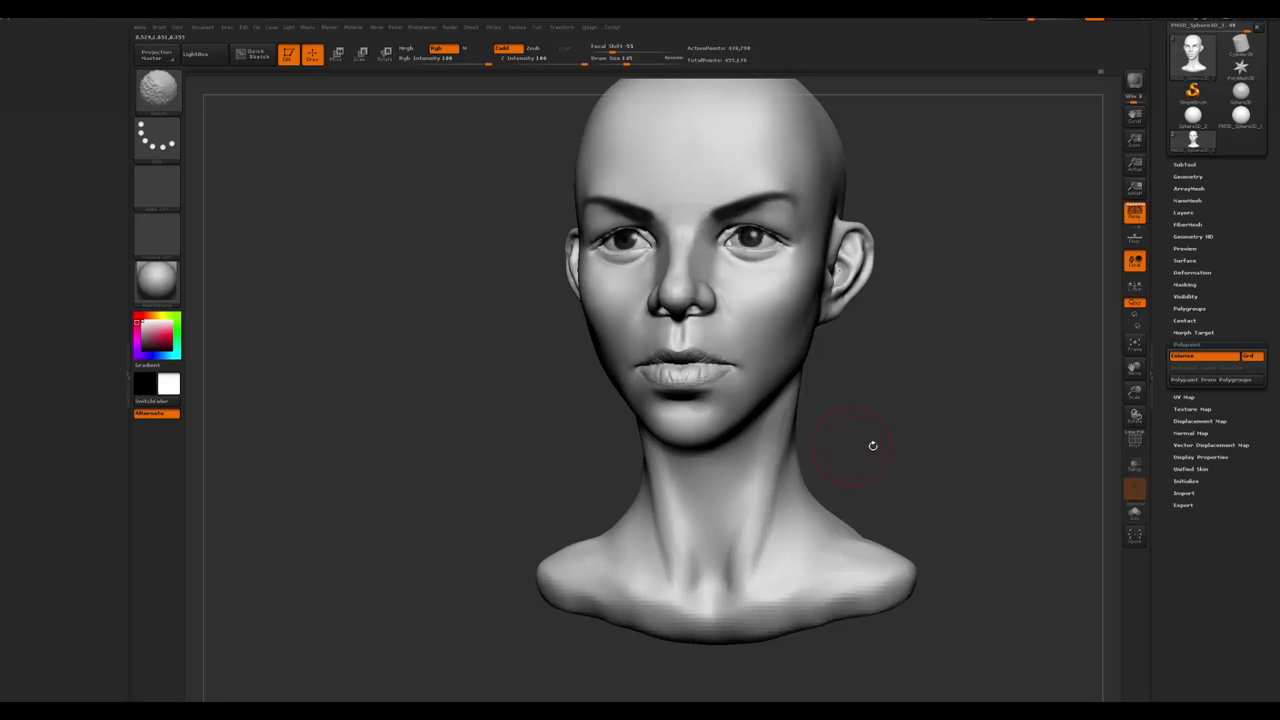
key("b")
key("s")
key("t")
- Refit the head in the canvas and orbit it front-on for the final jaw and neck smoothing
left_click_drag(872, 445, 808, 440, "alt")
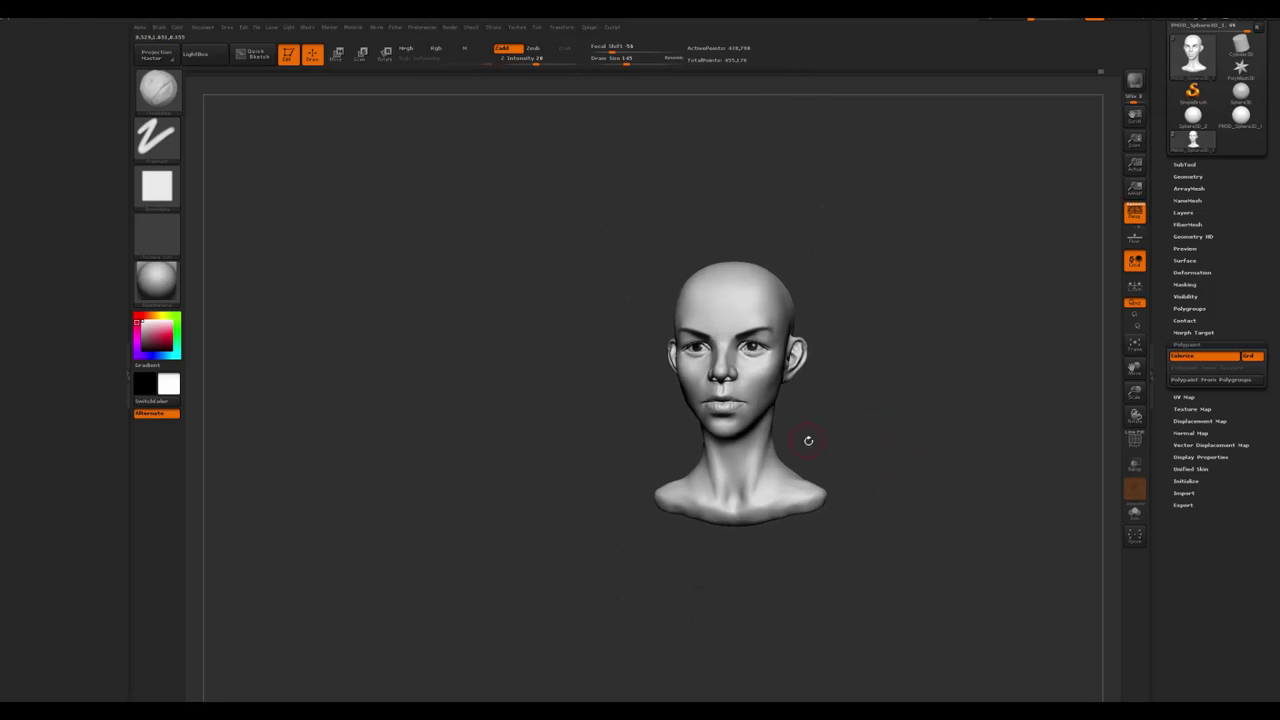
key("f")
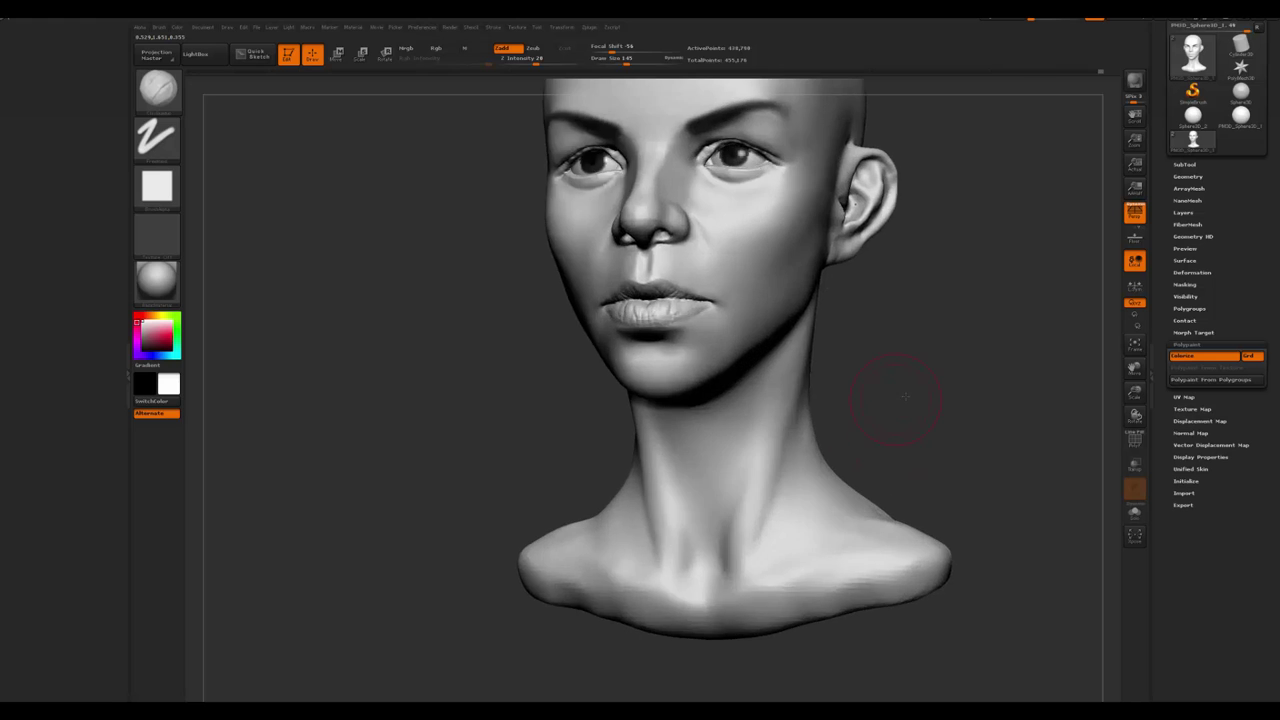
right_click_drag(752, 222, 745, 213)
right_click_drag(509, 432, 848, 451)
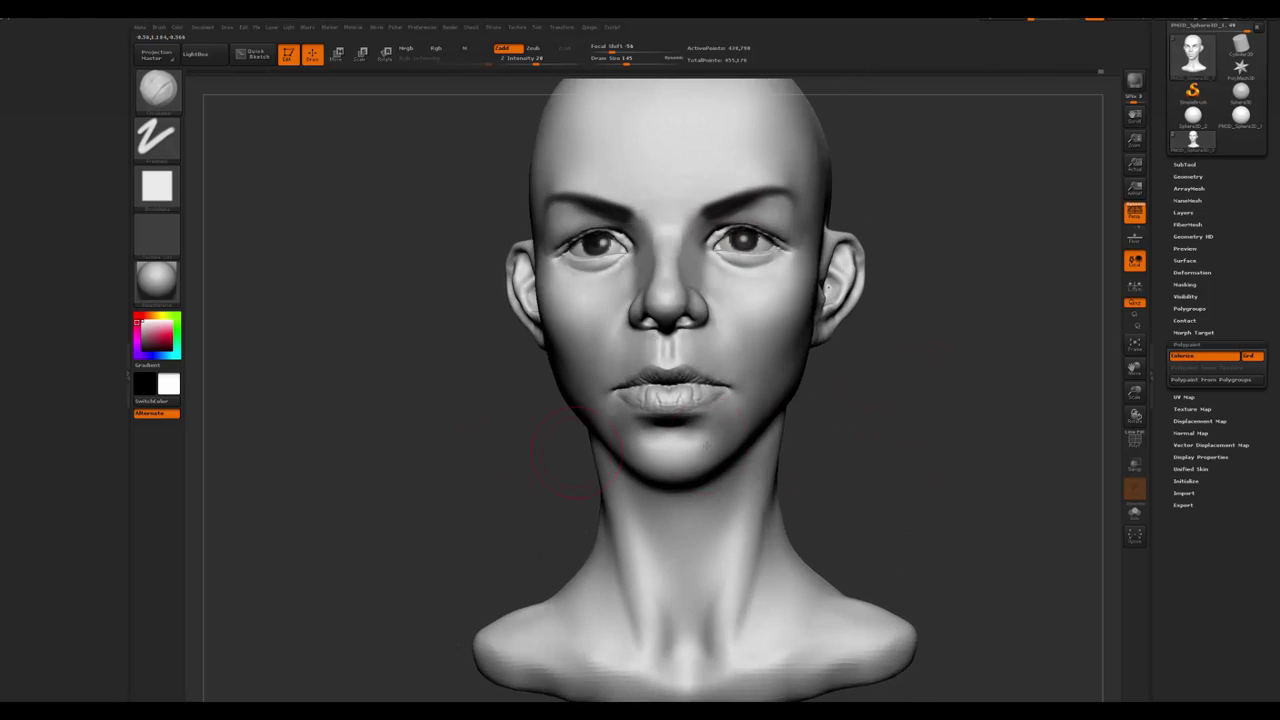
left_click_drag(848, 451, 856, 450, "alt")
right_click_drag(856, 450, 860, 402)
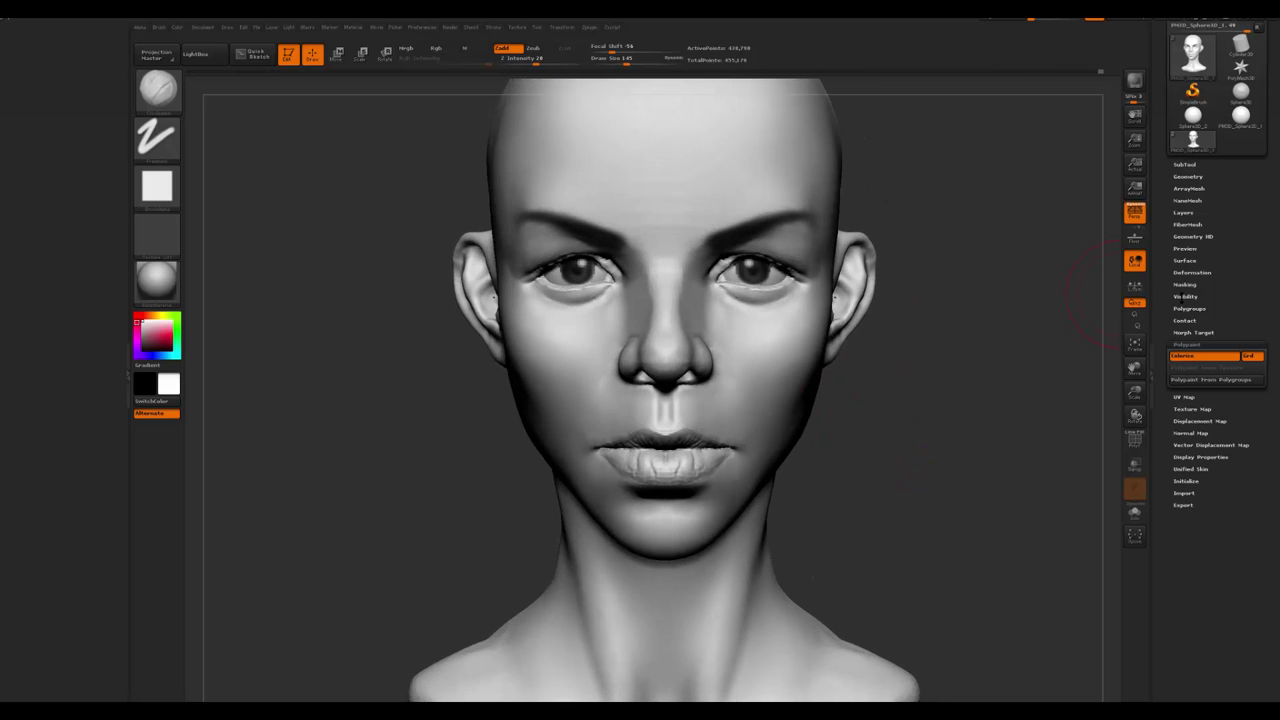